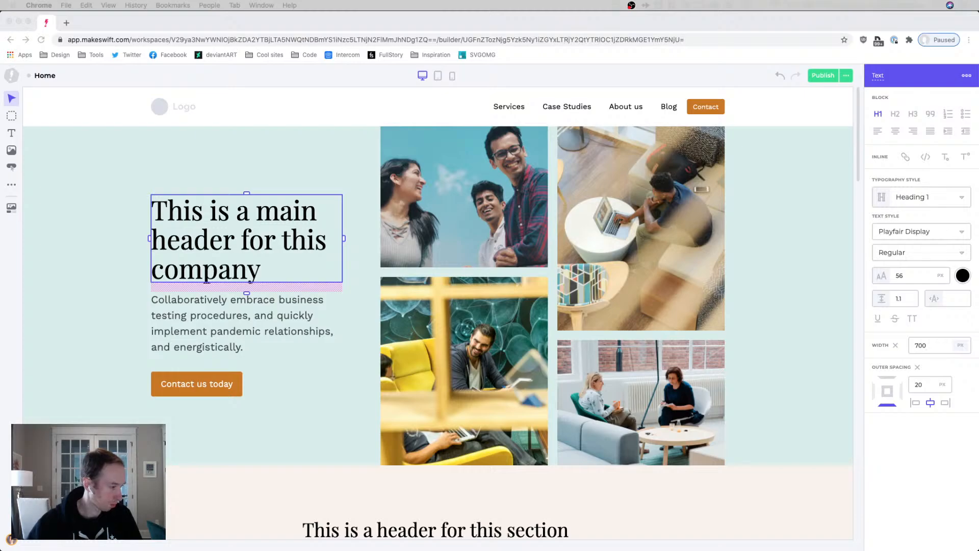
Scroll the Home page past services, content blocks and testimonial down to the call-to-action and footer.
key("super+Tab")
key("super+Tab")
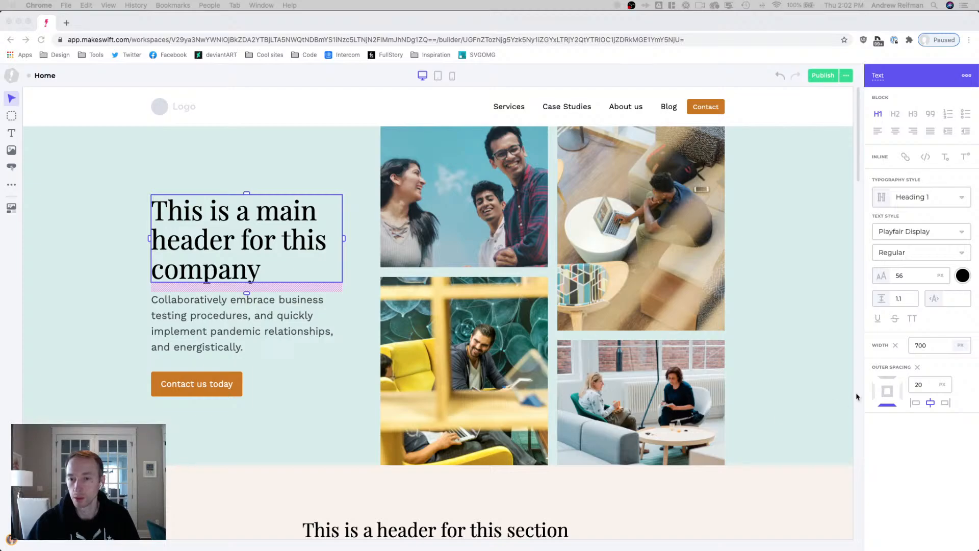
left_click(860, 361)
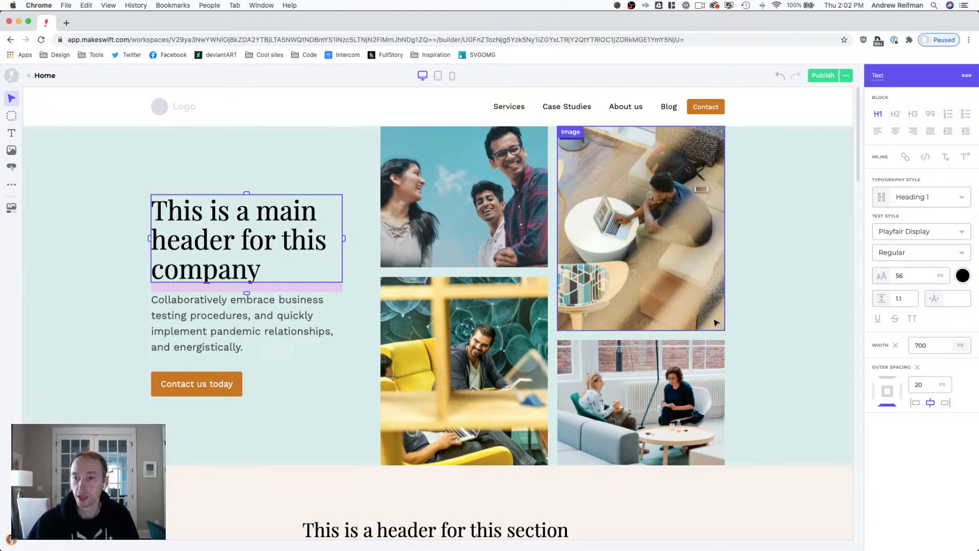
scroll(713, 319, "down", 5)
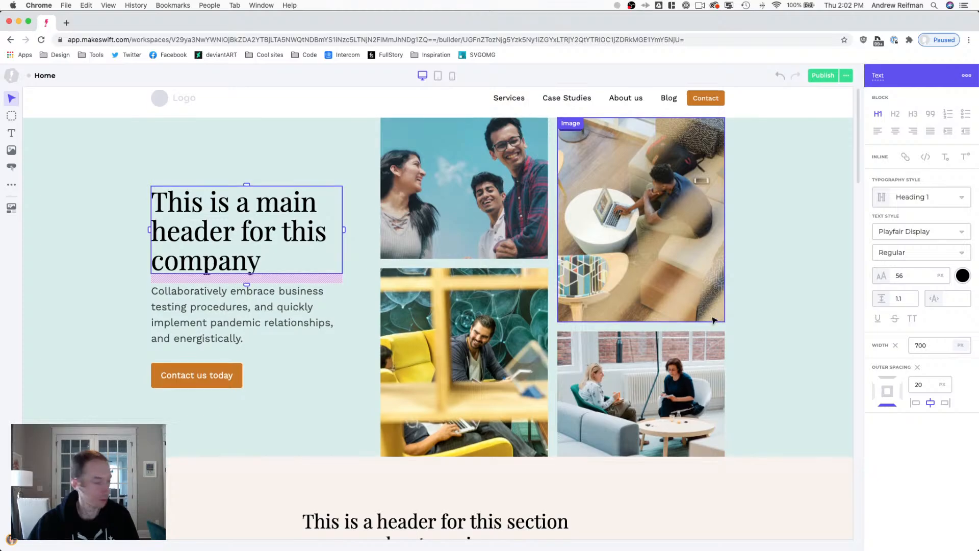
scroll(713, 320, "down", 10)
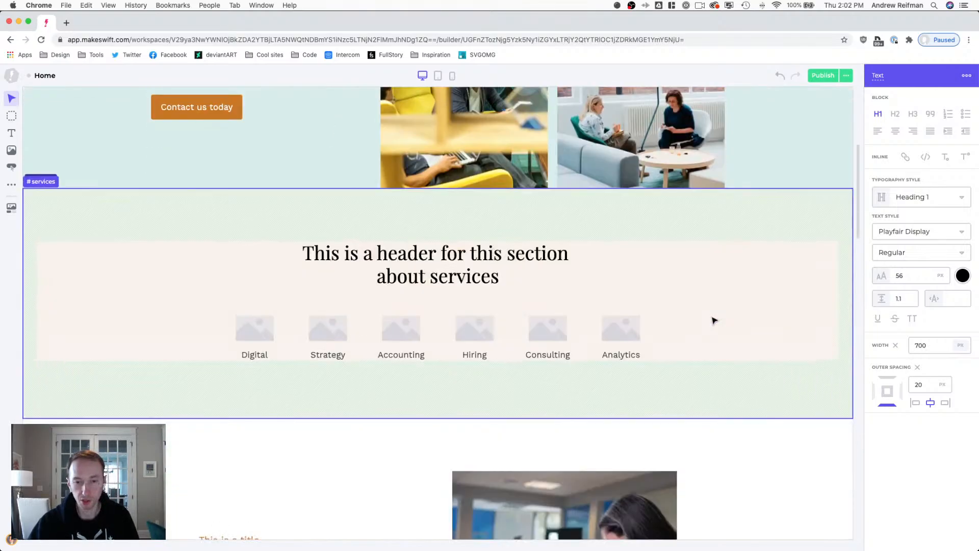
scroll(713, 320, "down", 8)
scroll(713, 320, "down", 3)
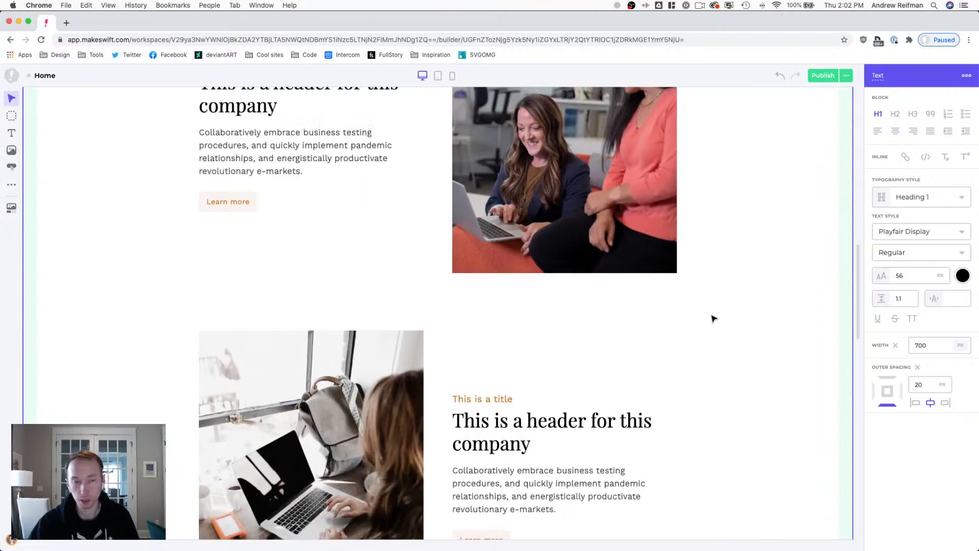
scroll(704, 313, "down", 5)
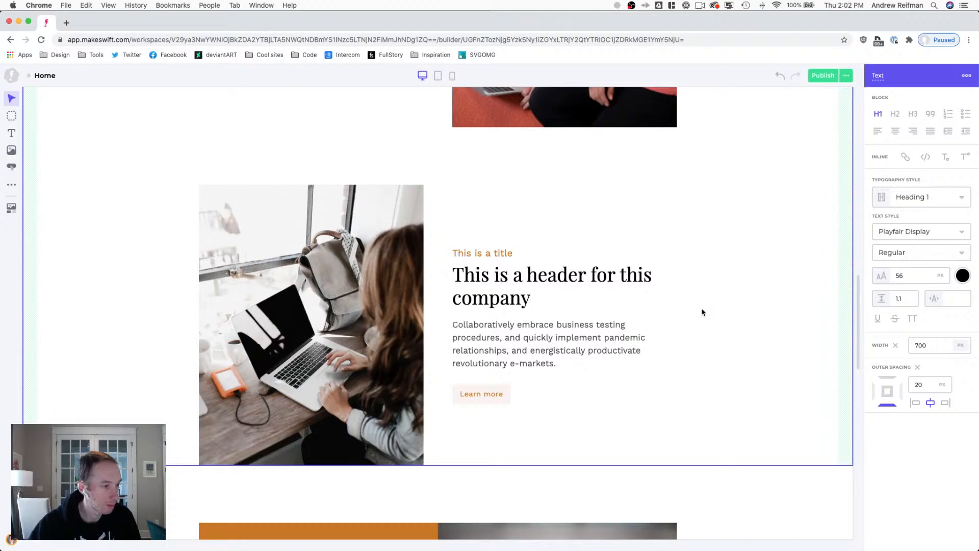
scroll(697, 304, "down", 10)
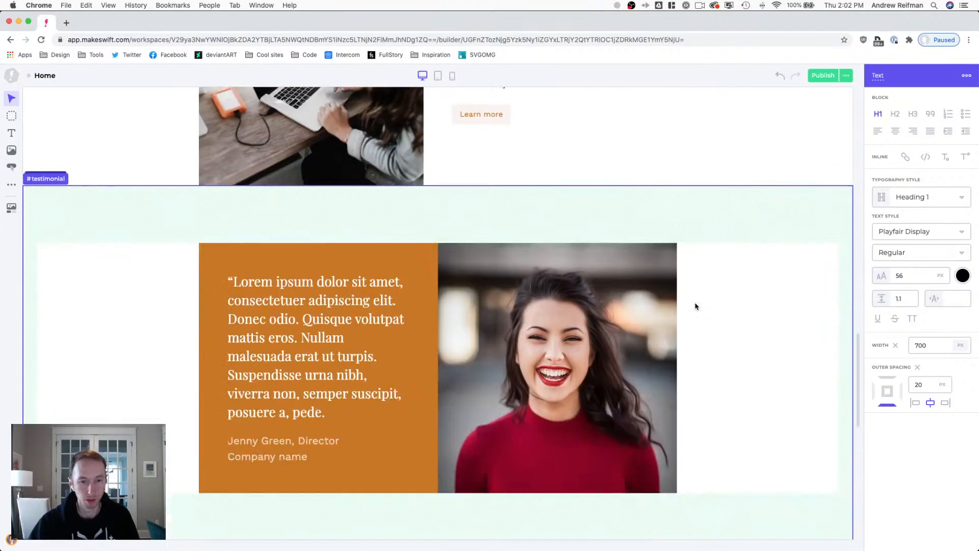
scroll(696, 306, "down", 5)
scroll(696, 306, "down", 15)
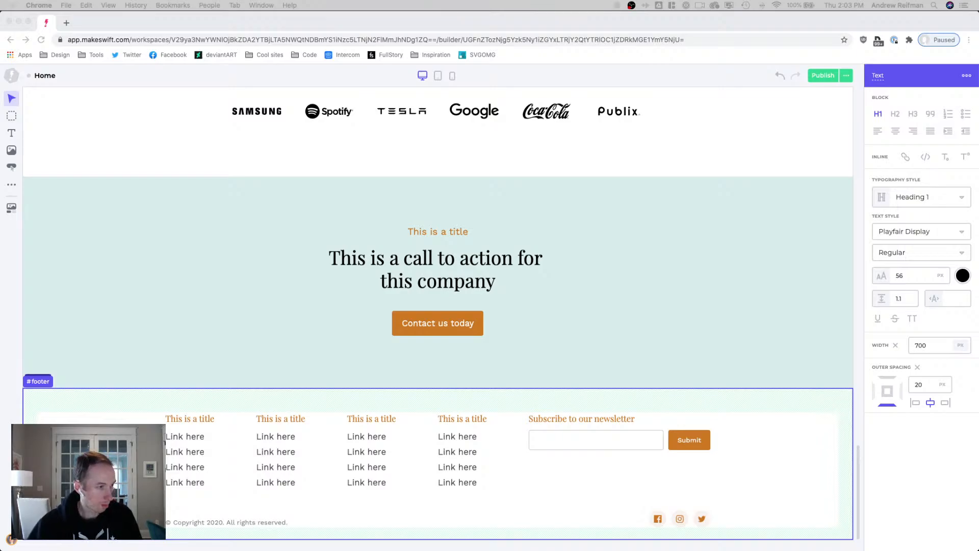
left_click(397, 373)
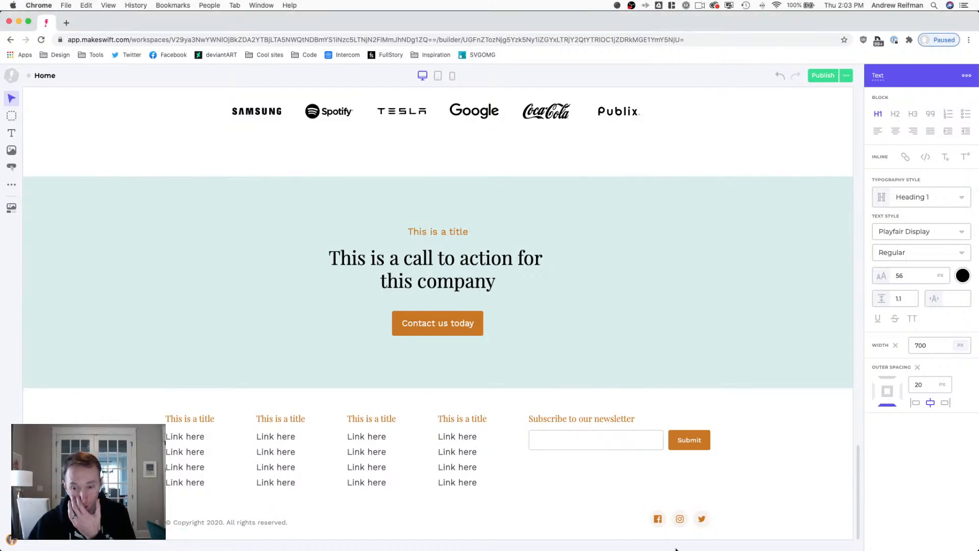
key("2")
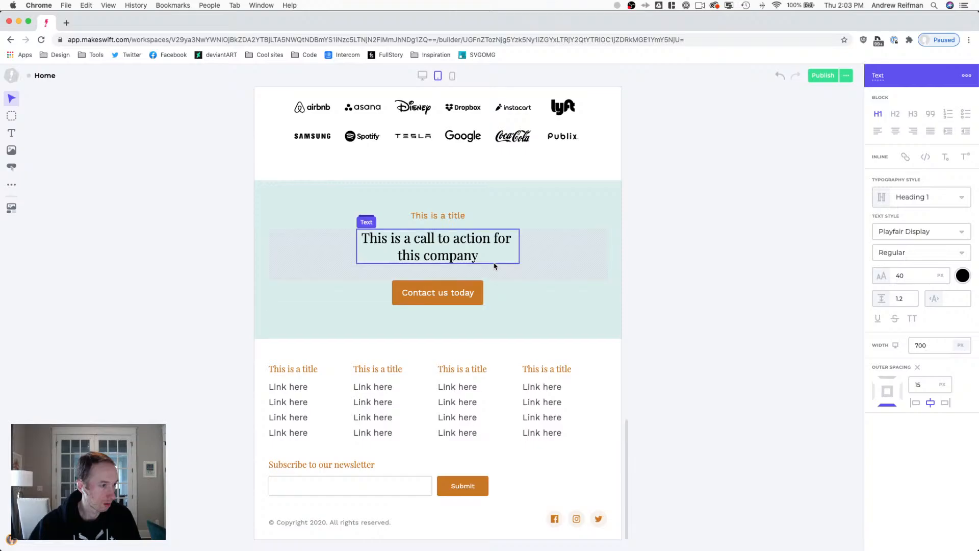
key("3")
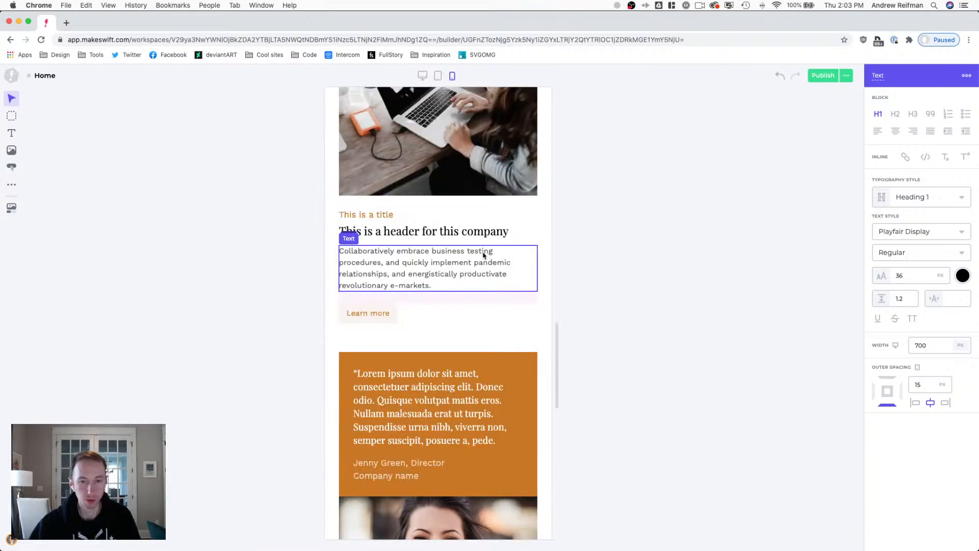
scroll(487, 256, "down", 10)
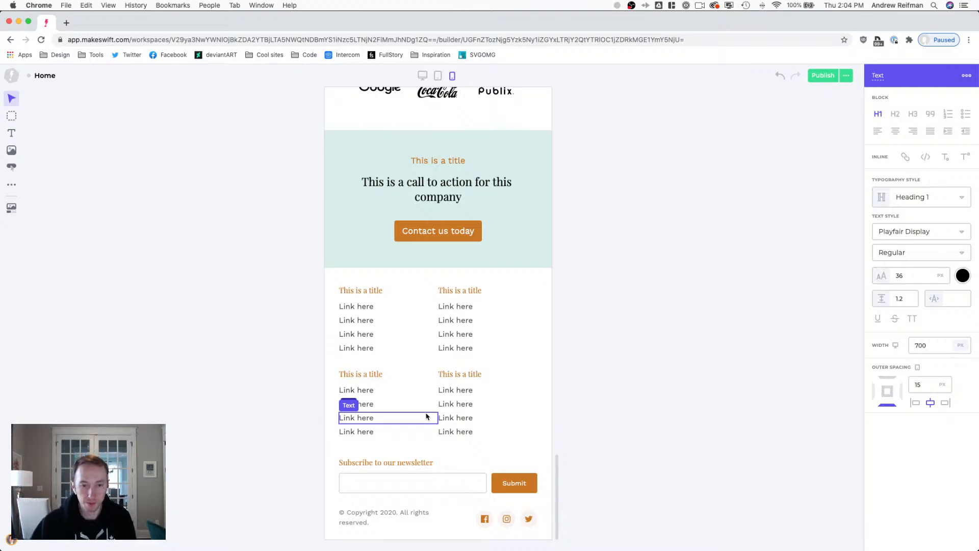
key("1")
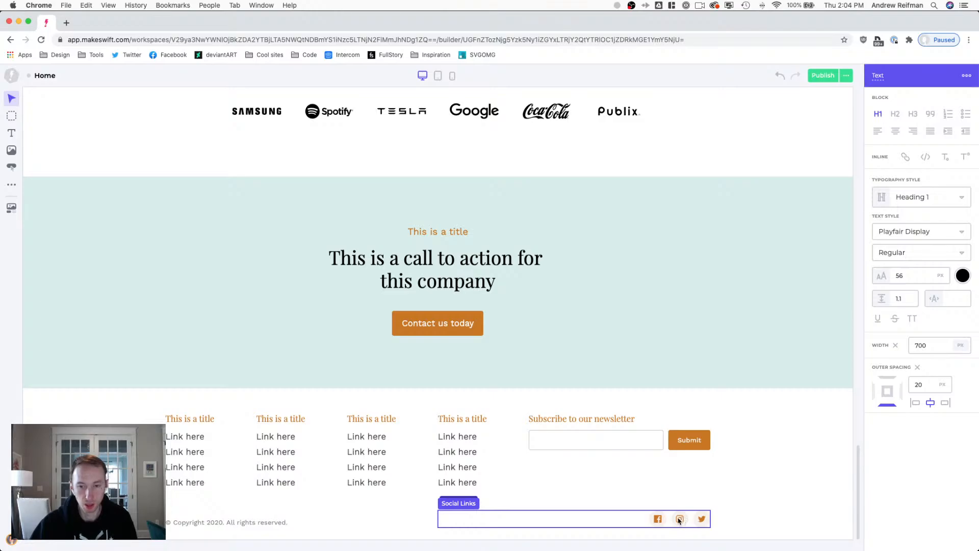
Move the social icons before the copyright, right-align the copyright and left-align the icons.
left_click_drag(681, 521, 177, 516)
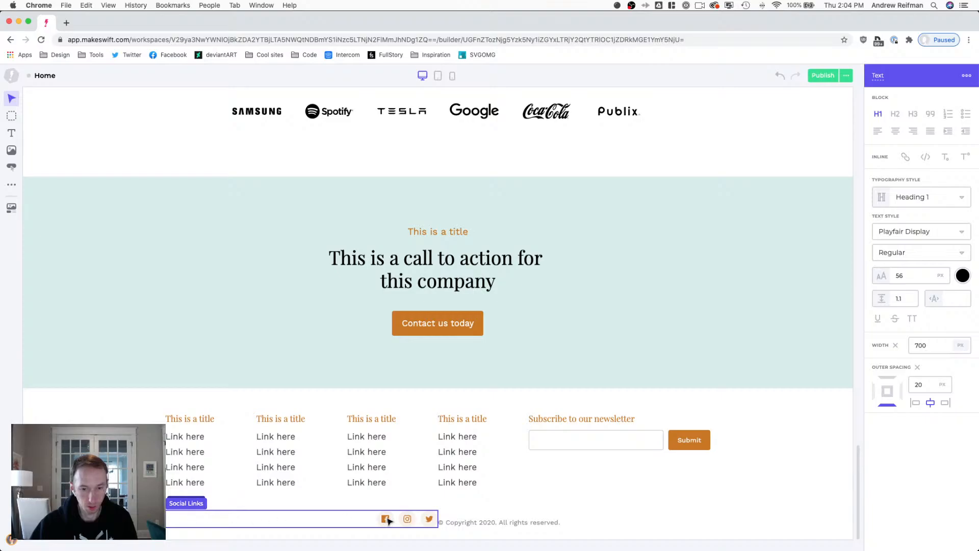
left_click(474, 524)
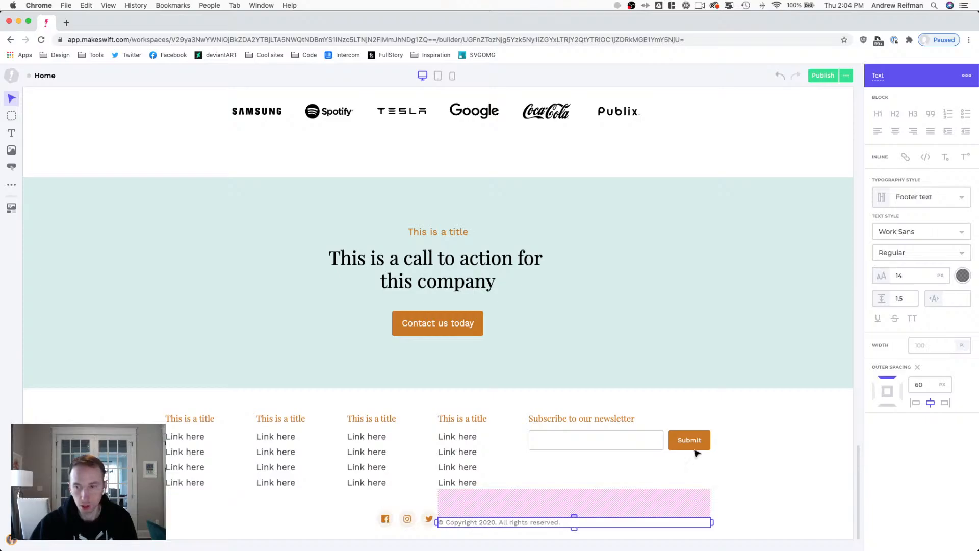
left_click(907, 132)
left_click(391, 518)
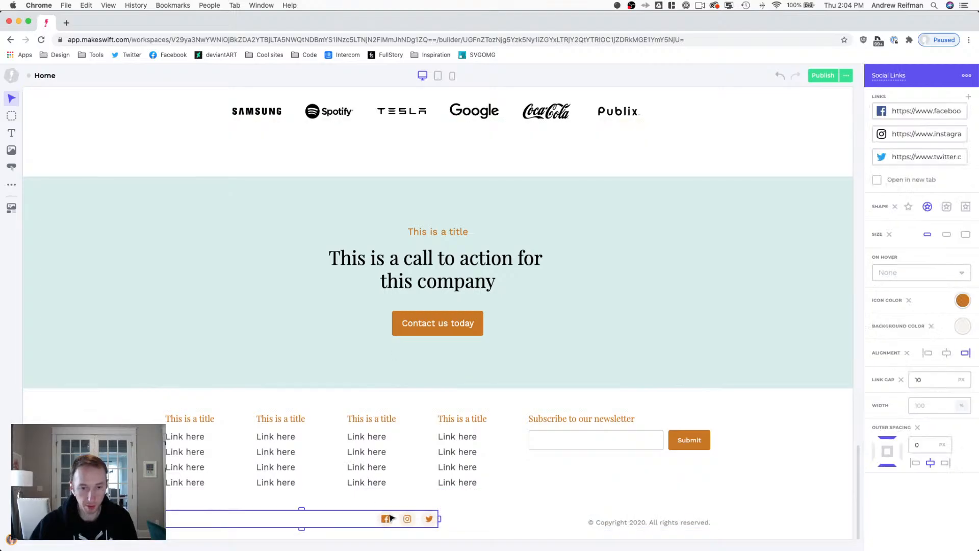
left_click(926, 353)
At mobile width, left-align the footer's copyright line.
key("2")
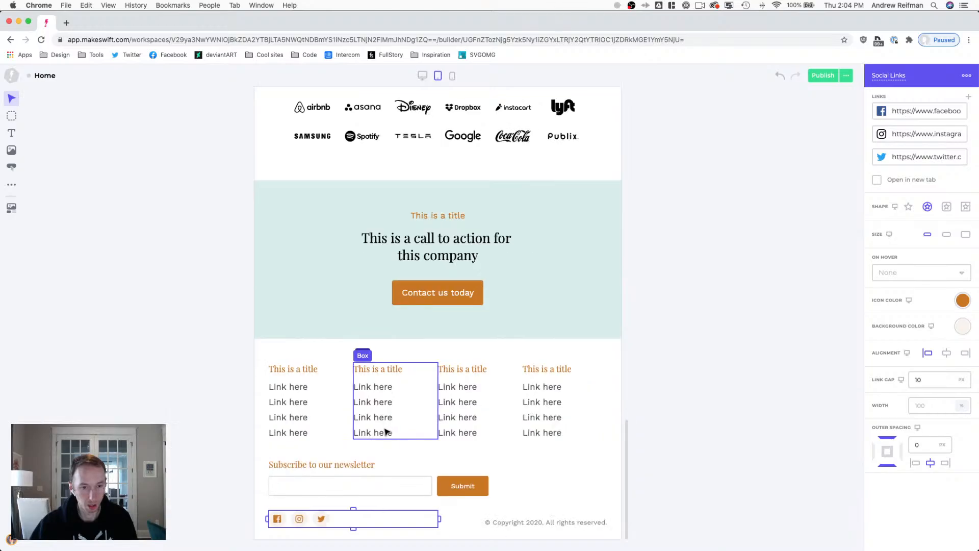
key("3")
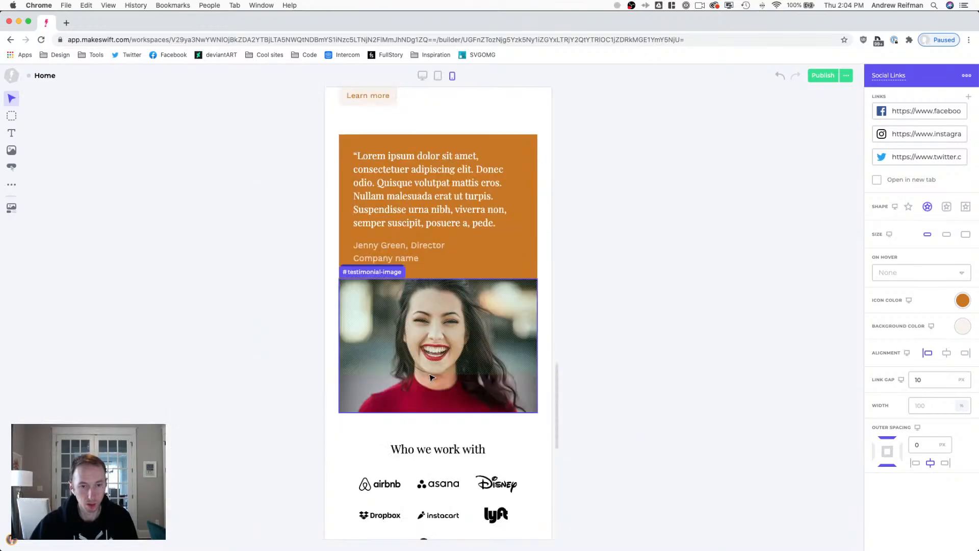
scroll(431, 377, "down", 10)
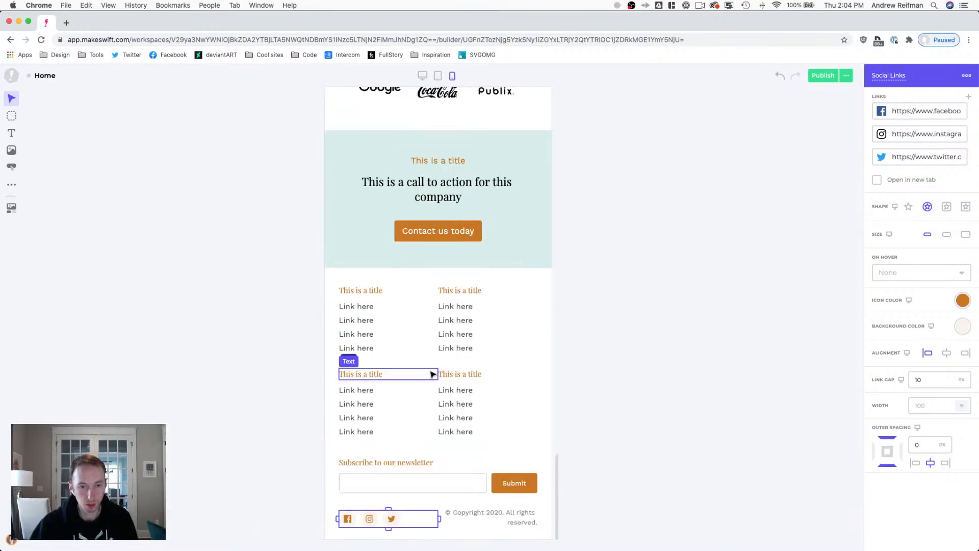
left_click(442, 531)
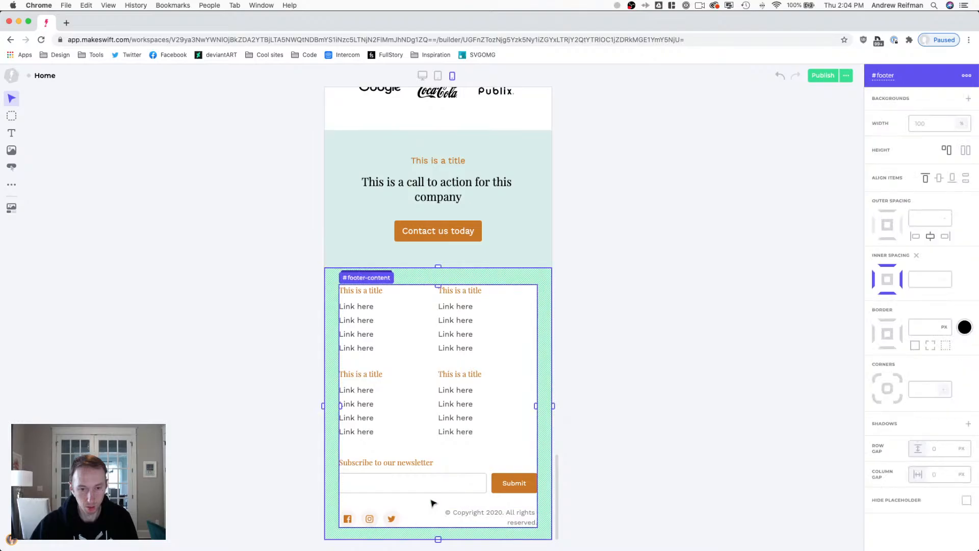
left_click(430, 503)
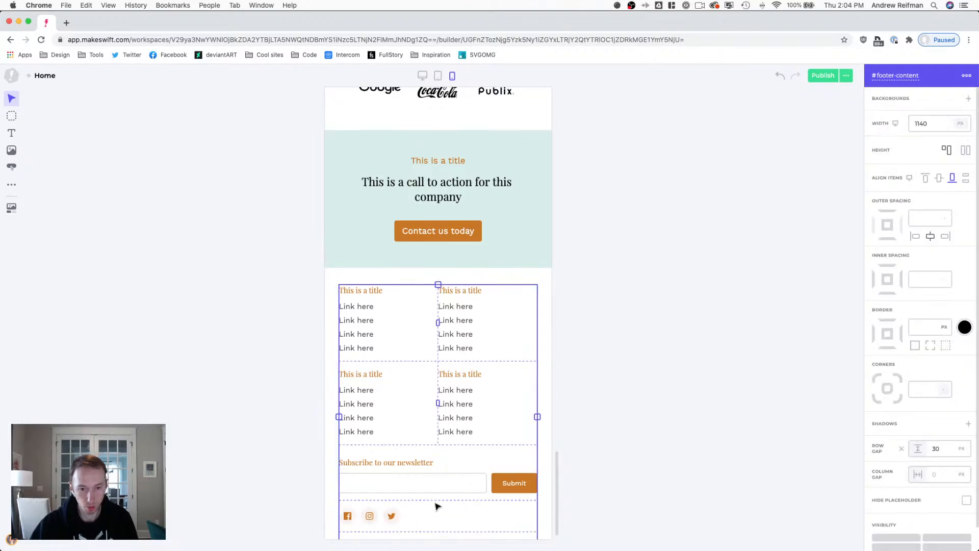
scroll(436, 506, "down", 1)
left_click(454, 523)
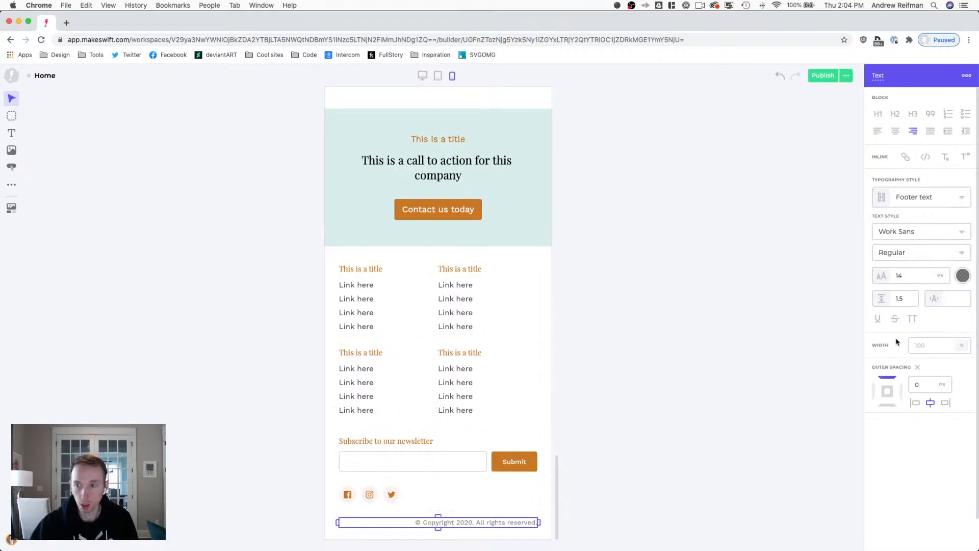
left_click(877, 131)
left_click(662, 366)
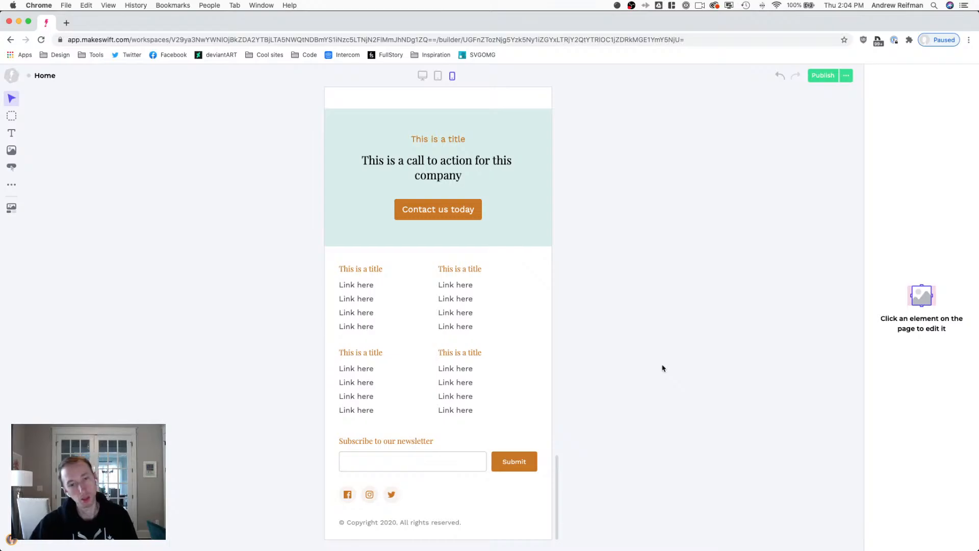
Back at desktop width, select the Home footer and go to the About page in the builder.
key("1")
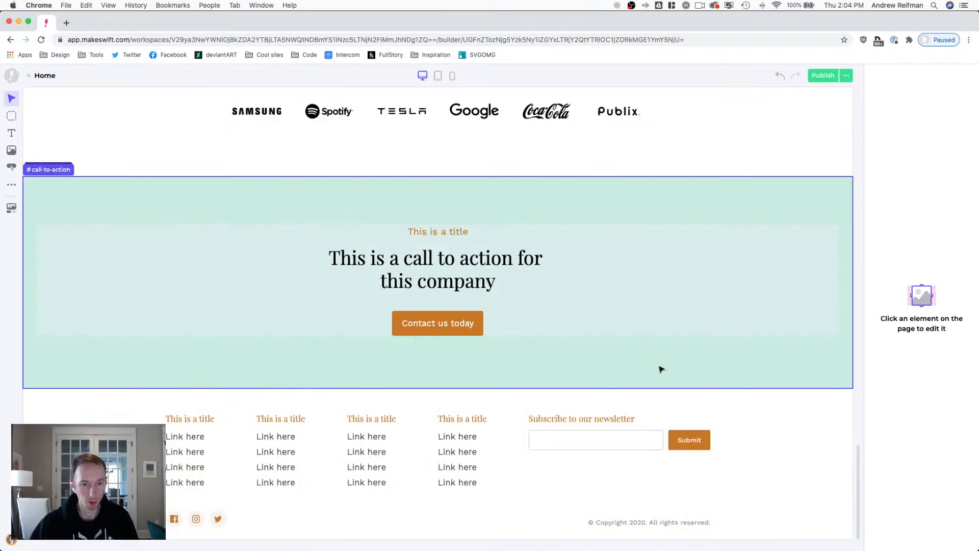
left_click(275, 400)
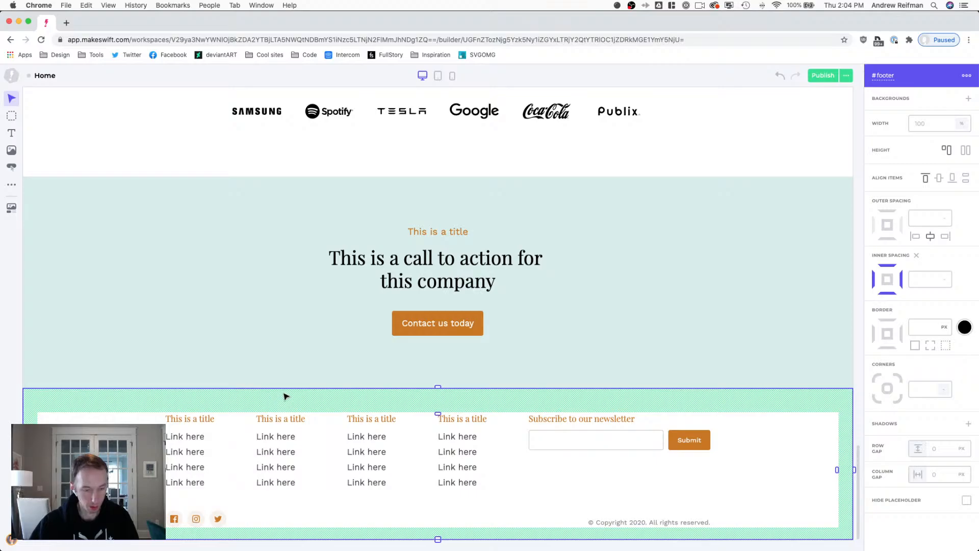
left_click(11, 75)
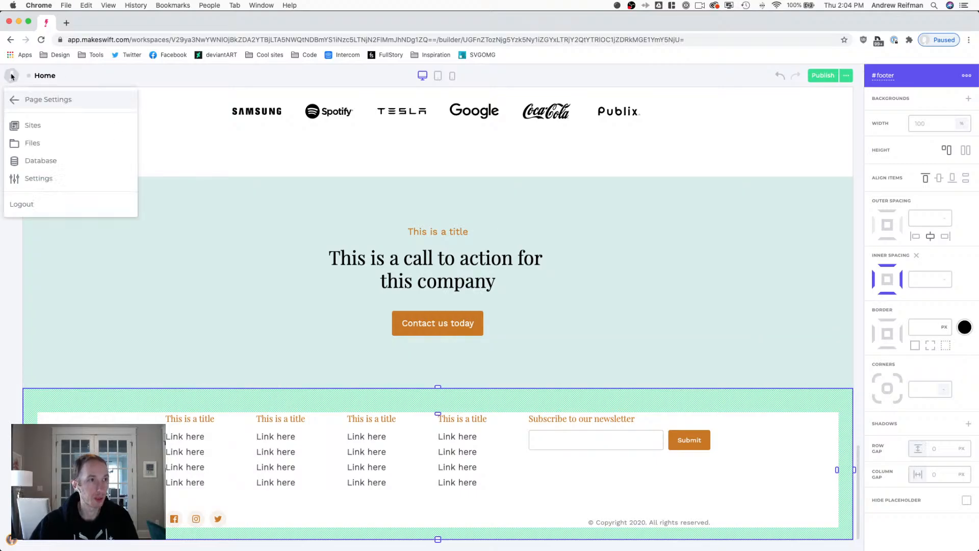
left_click(27, 102)
left_click(180, 149)
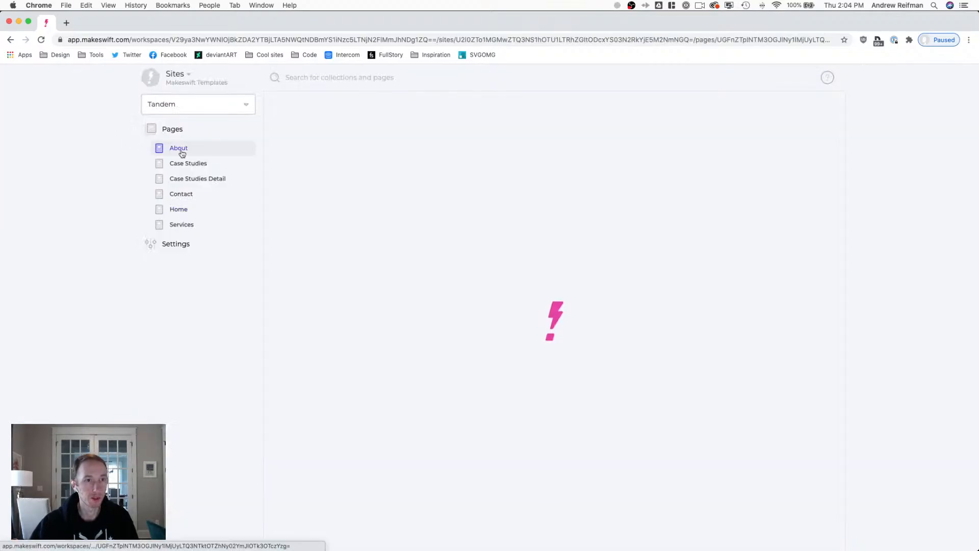
left_click(771, 203)
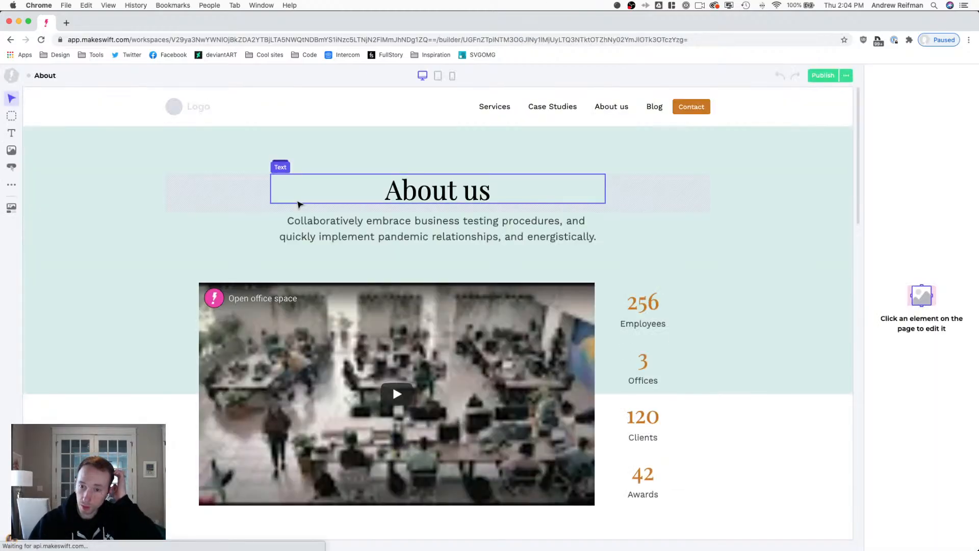
Replace the About page's old footer with the new footer and check the result.
scroll(298, 203, "down", 1)
scroll(295, 202, "down", 12)
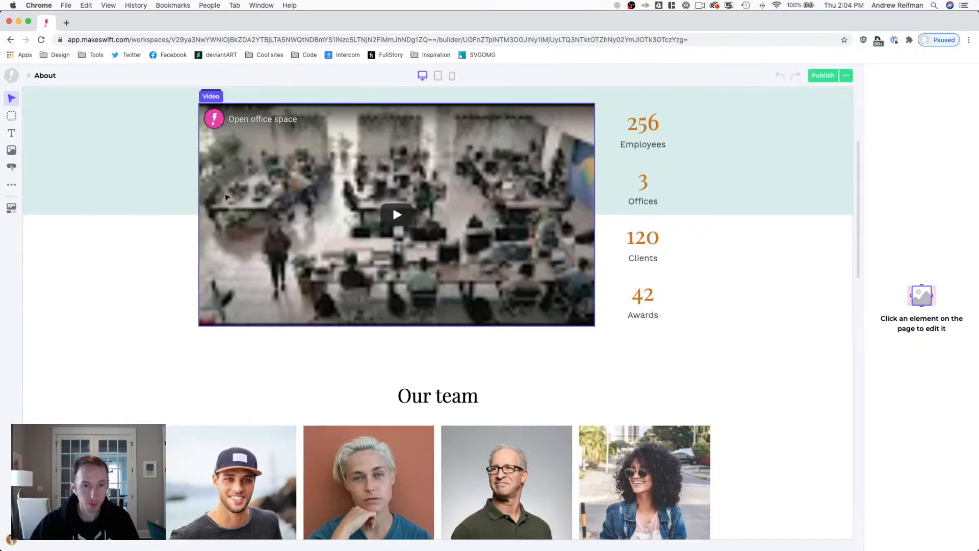
scroll(168, 190, "down", 10)
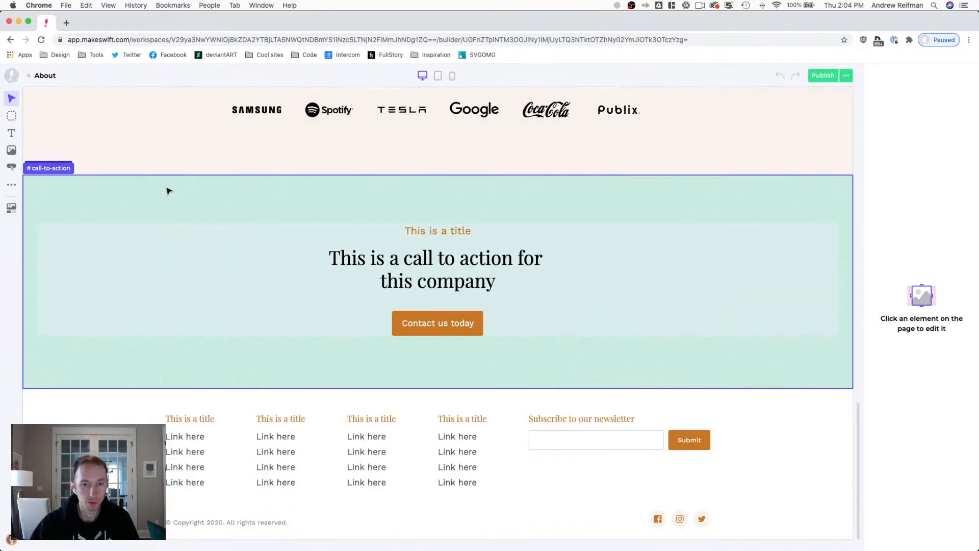
left_click(107, 404)
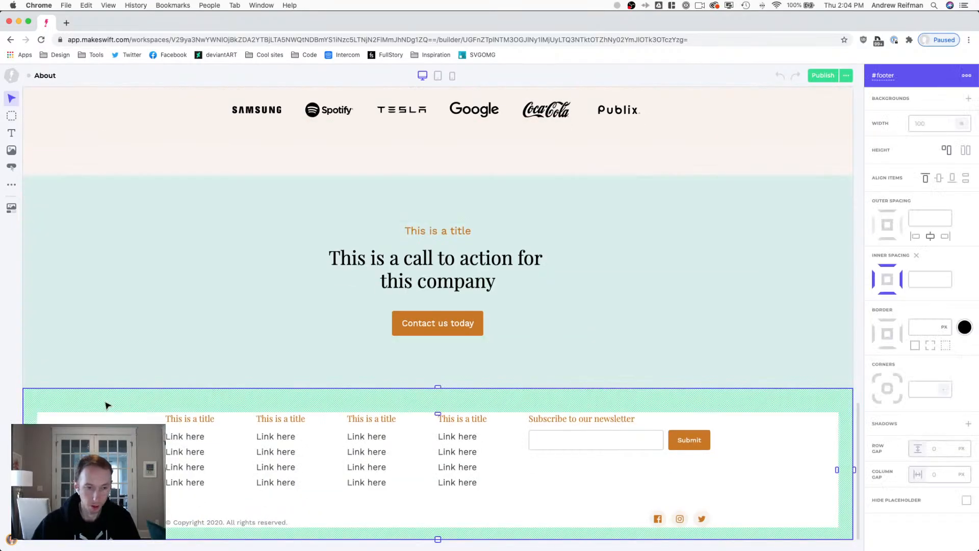
key("Escape")
scroll(107, 405, "up", 3)
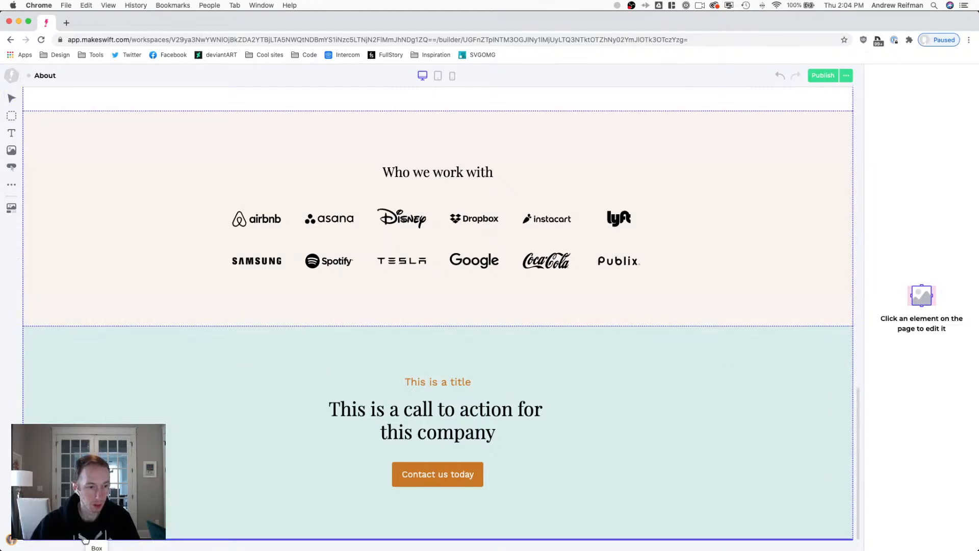
scroll(194, 328, "down", 3)
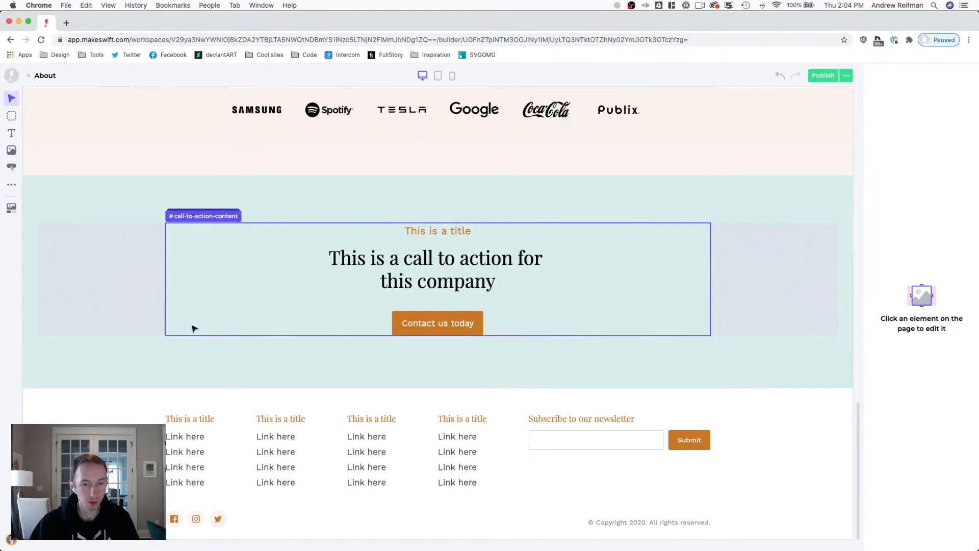
Get to the Tandem site's page settings, after briefly switching to the Venture site.
left_click(11, 75)
left_click(25, 100)
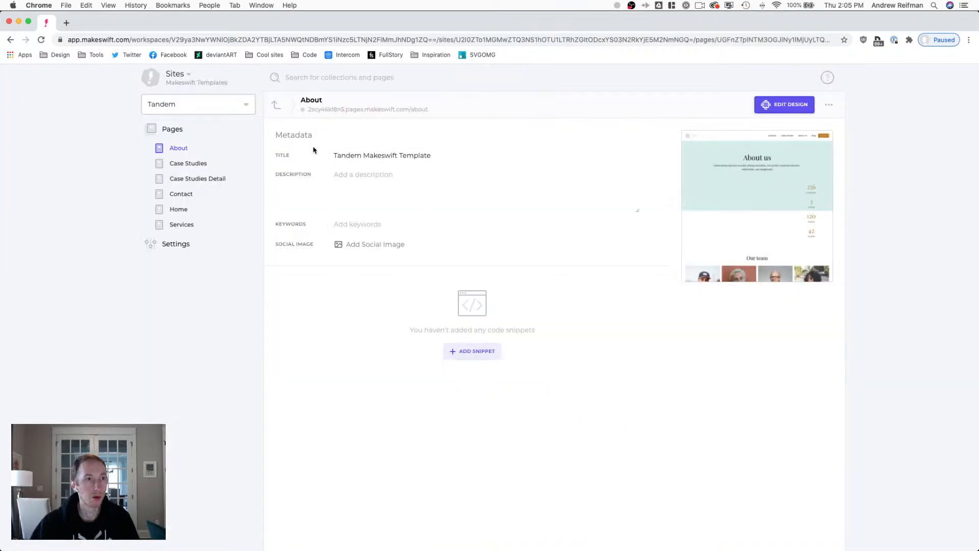
left_click(210, 103)
scroll(201, 173, "down", 2)
scroll(200, 173, "down", 3)
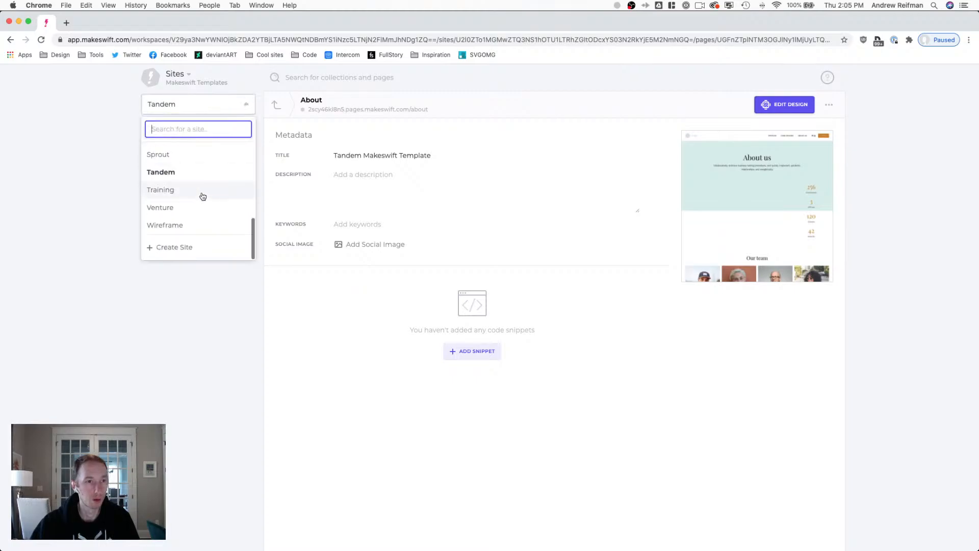
left_click(179, 206)
left_click(173, 147)
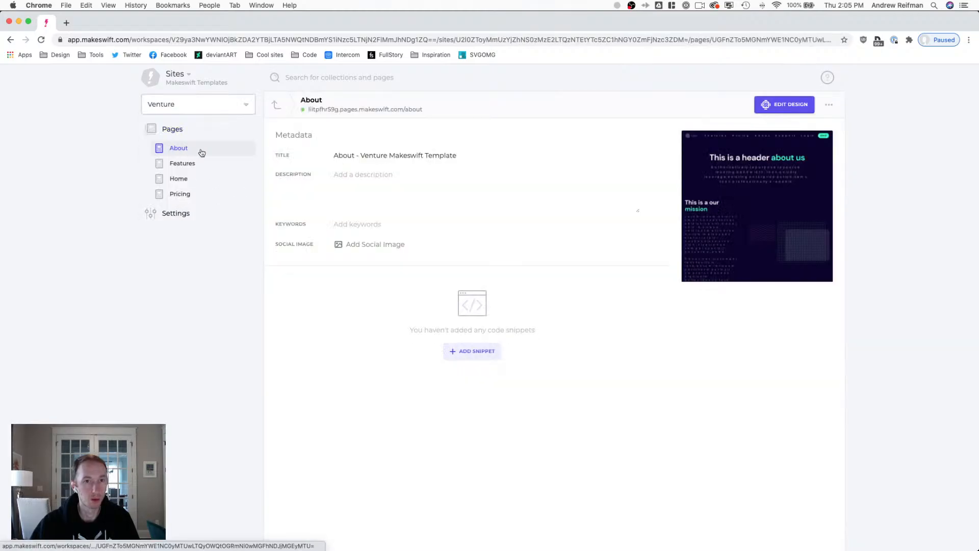
left_click(163, 103)
scroll(172, 183, "down", 10)
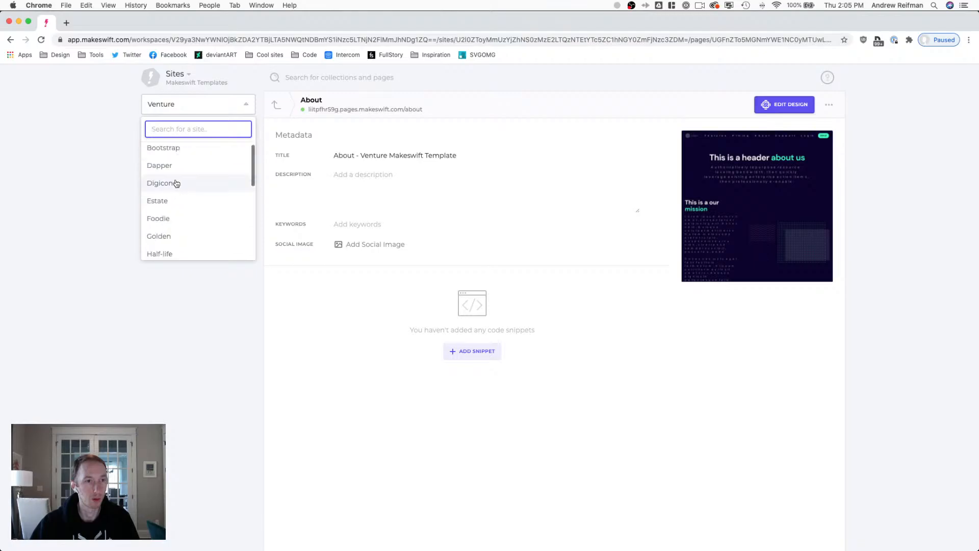
left_click(166, 173)
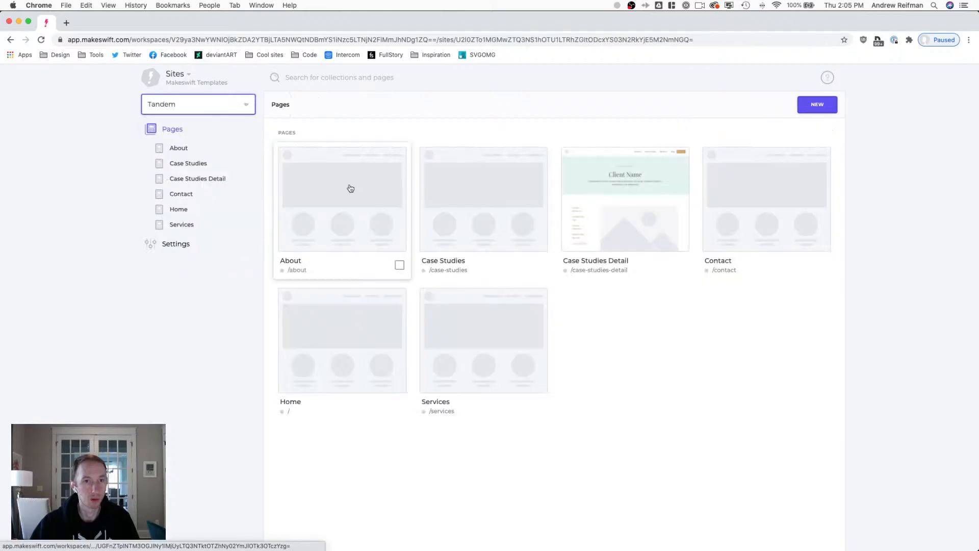
Change the About page title to 'About - Tandem Makeswift Template' and save.
left_click(331, 236)
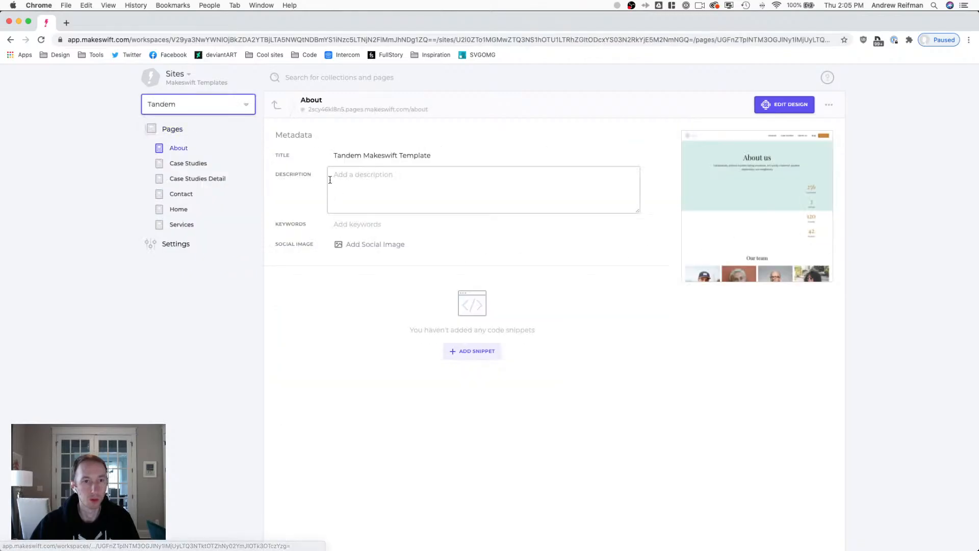
left_click(334, 155)
type("About ")
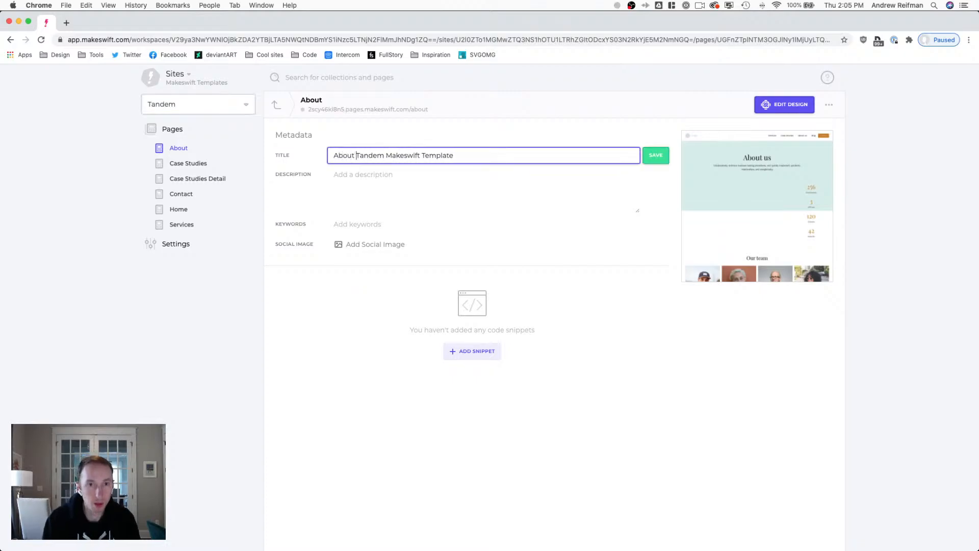
type("-")
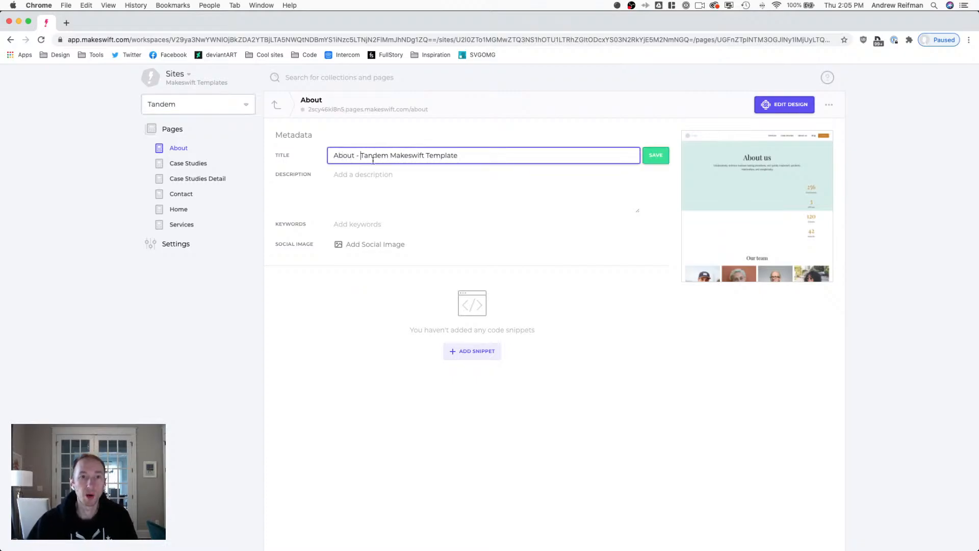
left_click(665, 154)
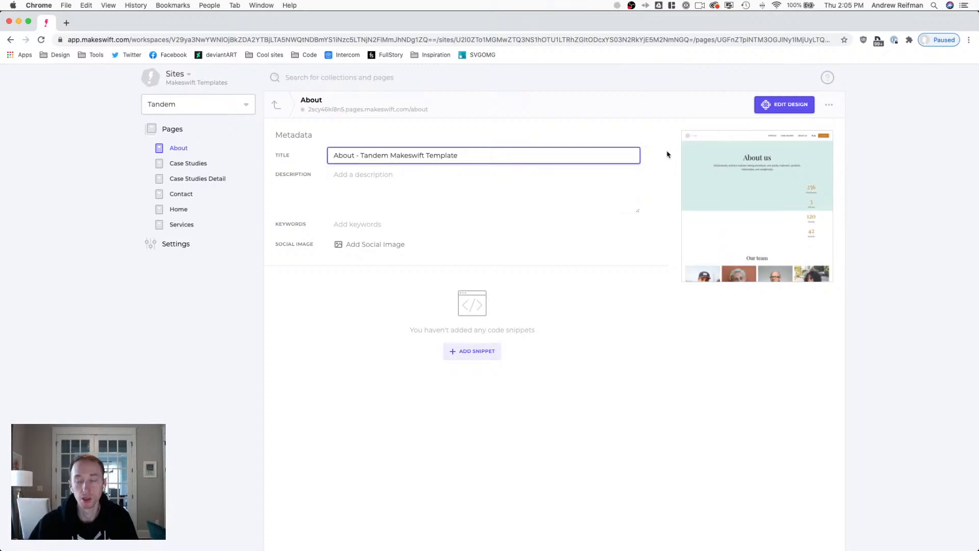
Prefix the Case Studies page title with 'Case Studies -', save, and open the page for editing.
left_click(190, 163)
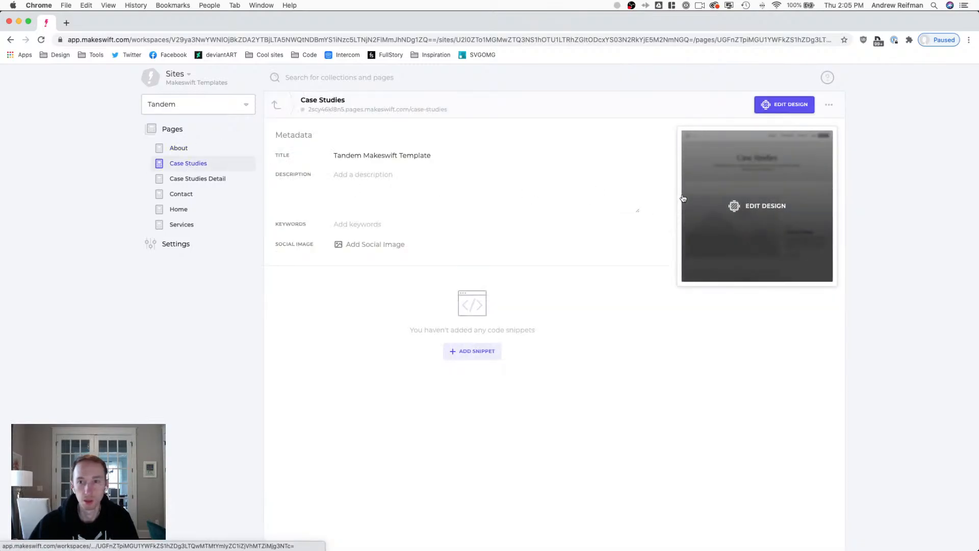
left_click(341, 155)
type("Case S")
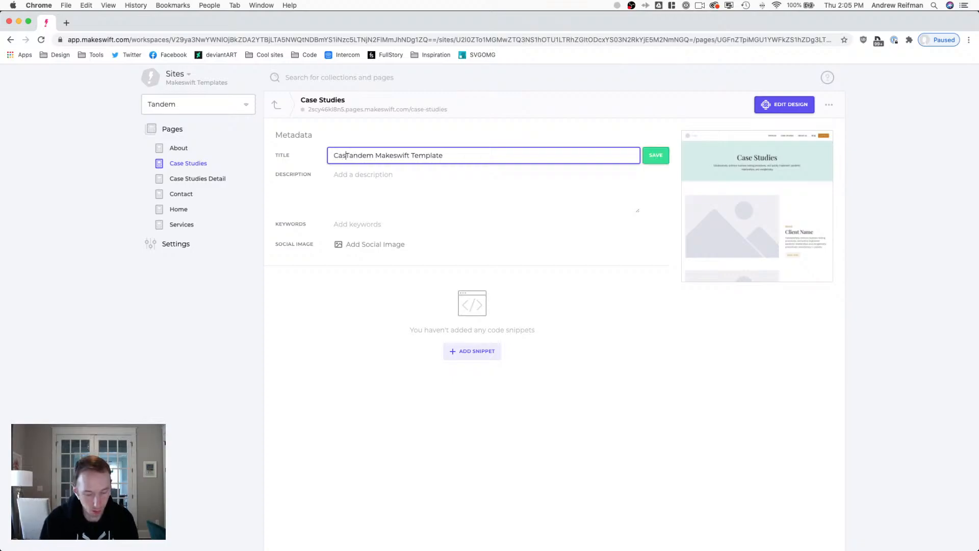
type("tudies -")
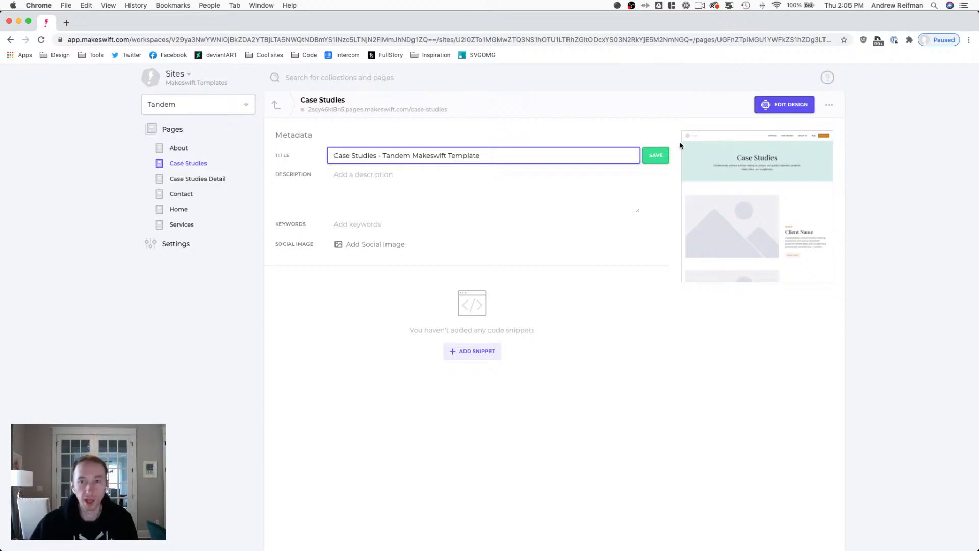
left_click(661, 156)
left_click(712, 169)
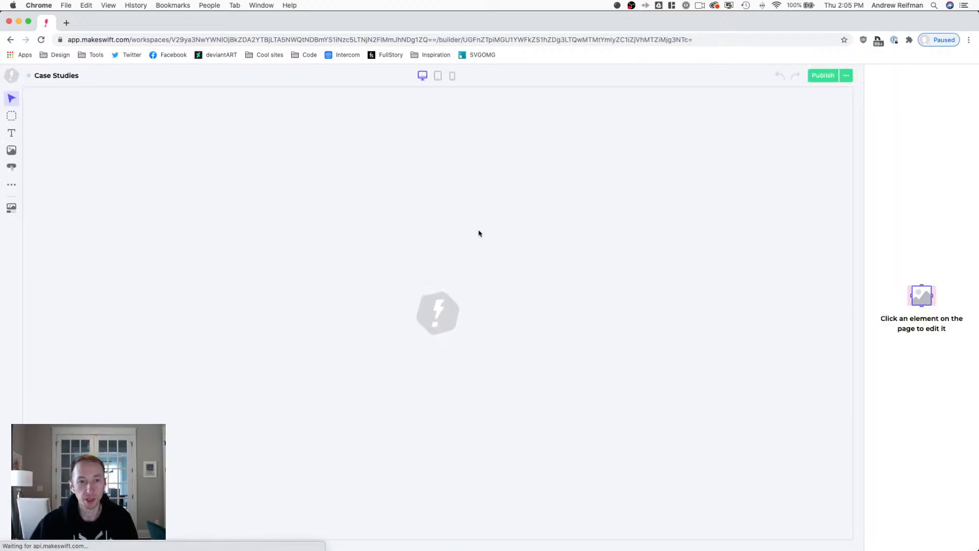
Delete the Case Studies page's old footer and put the new footer below the call-to-action.
scroll(401, 261, "down", 4)
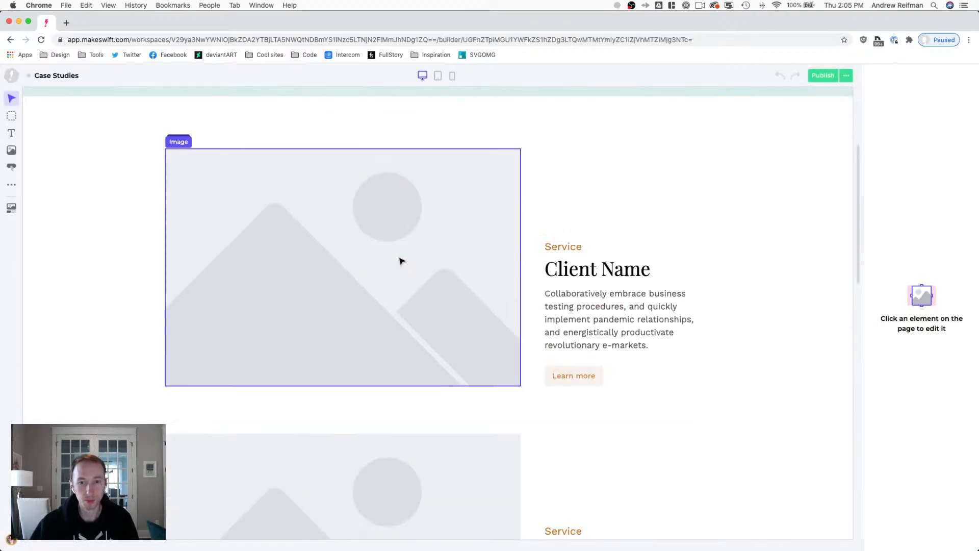
scroll(401, 260, "down", 6)
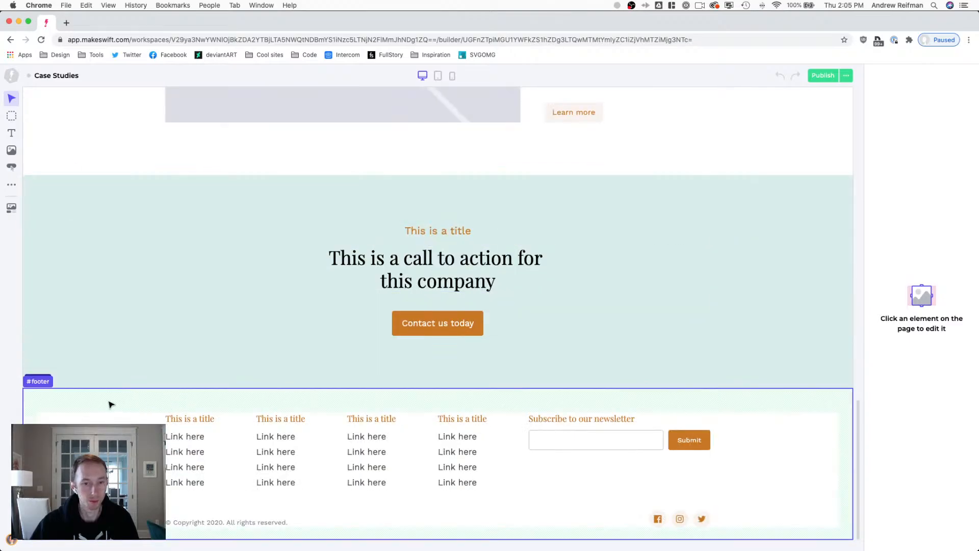
left_click(97, 402)
key("BackSpace")
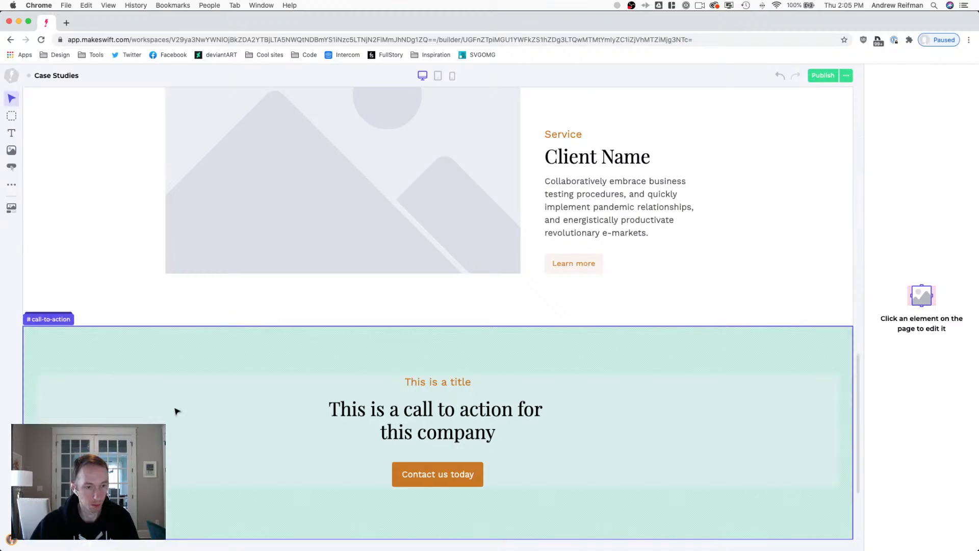
key("super+z")
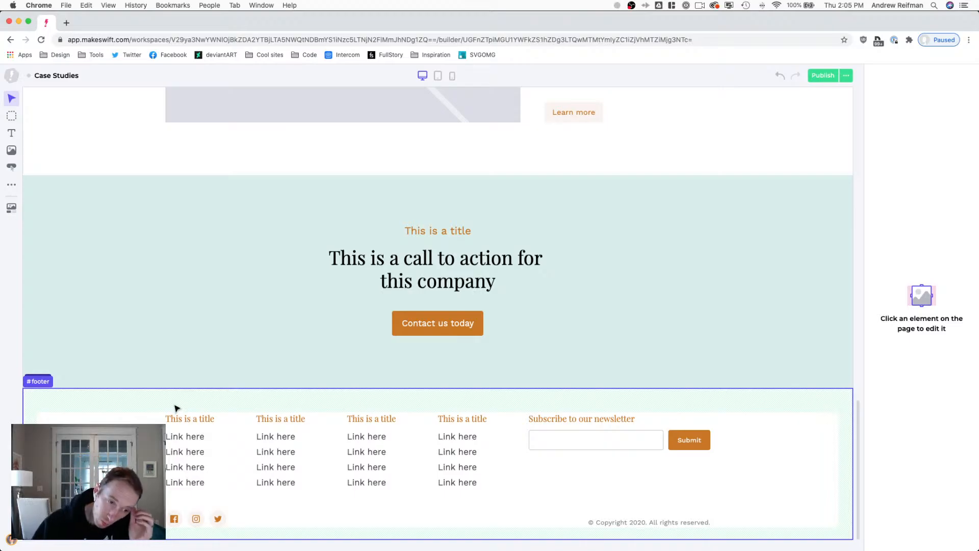
scroll(194, 378, "up", 20)
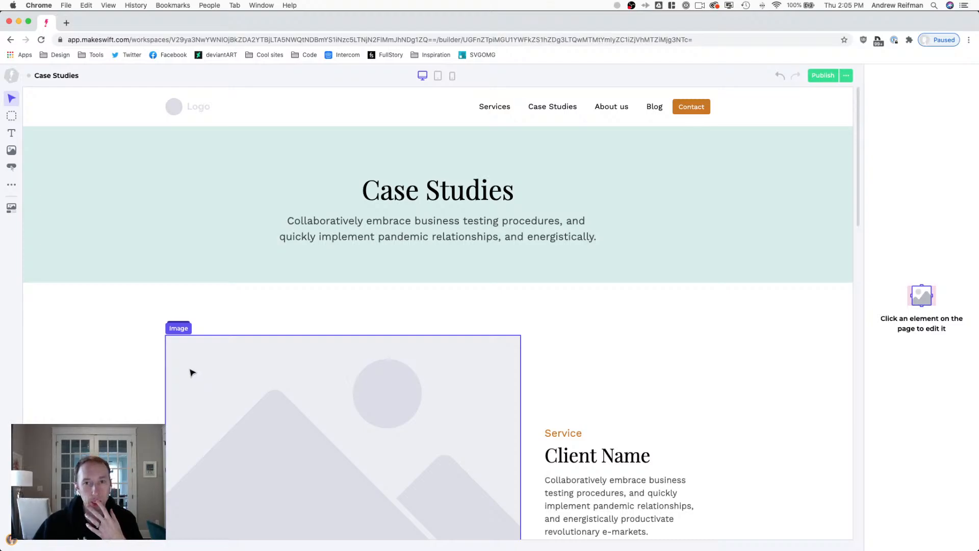
scroll(192, 373, "down", 15)
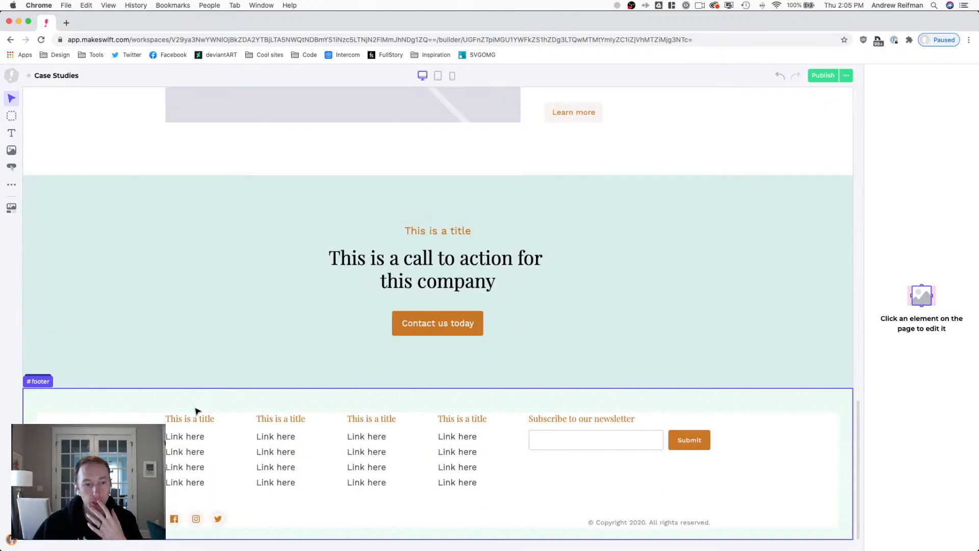
left_click(195, 418)
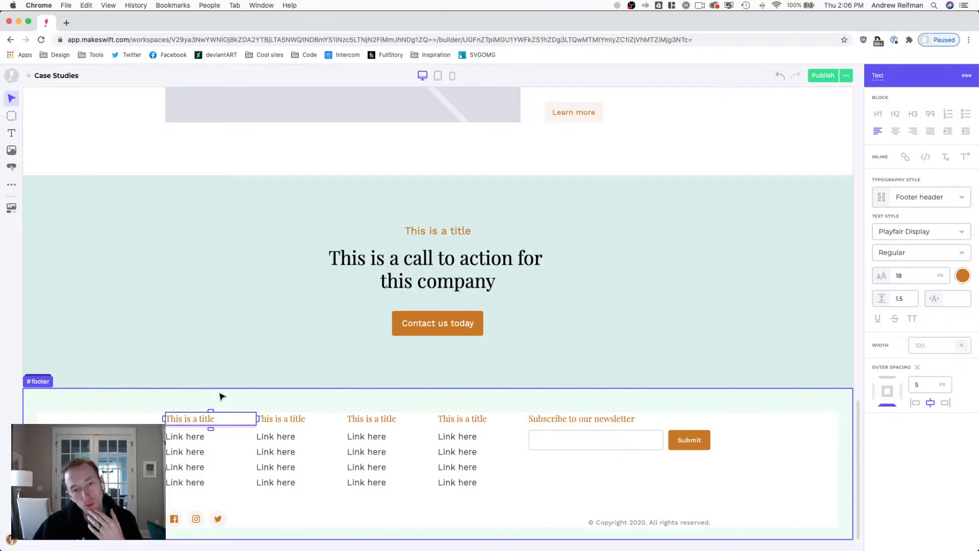
scroll(221, 393, "up", 15)
scroll(223, 394, "down", 15)
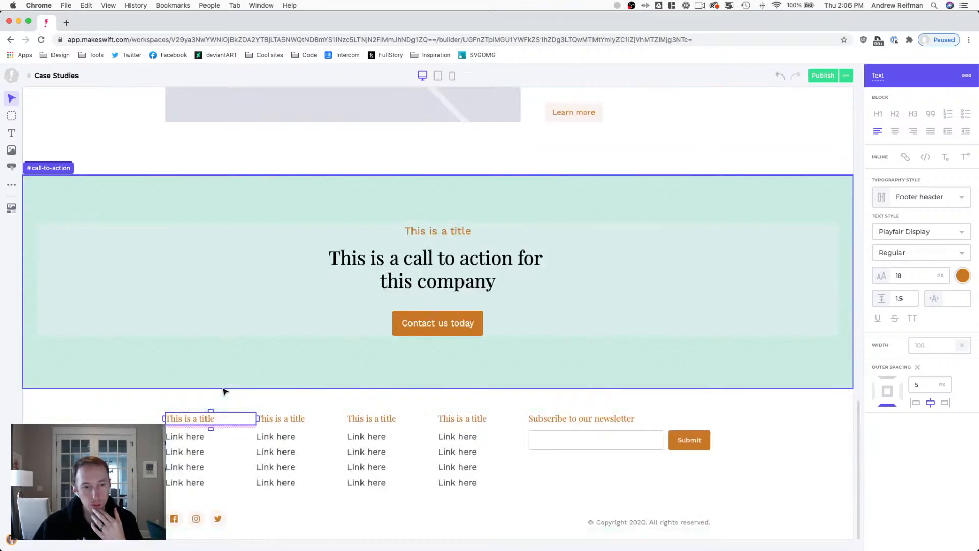
double_click(181, 417)
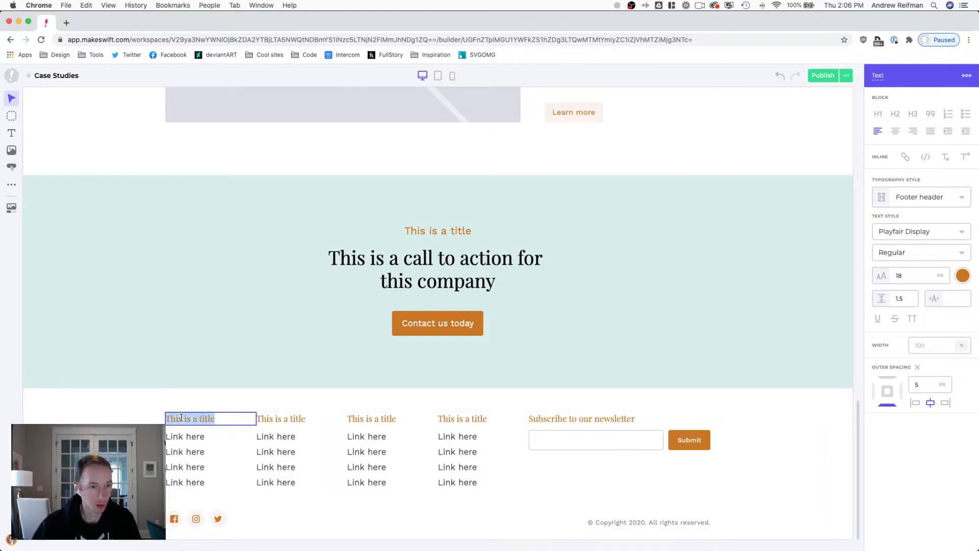
type("Service")
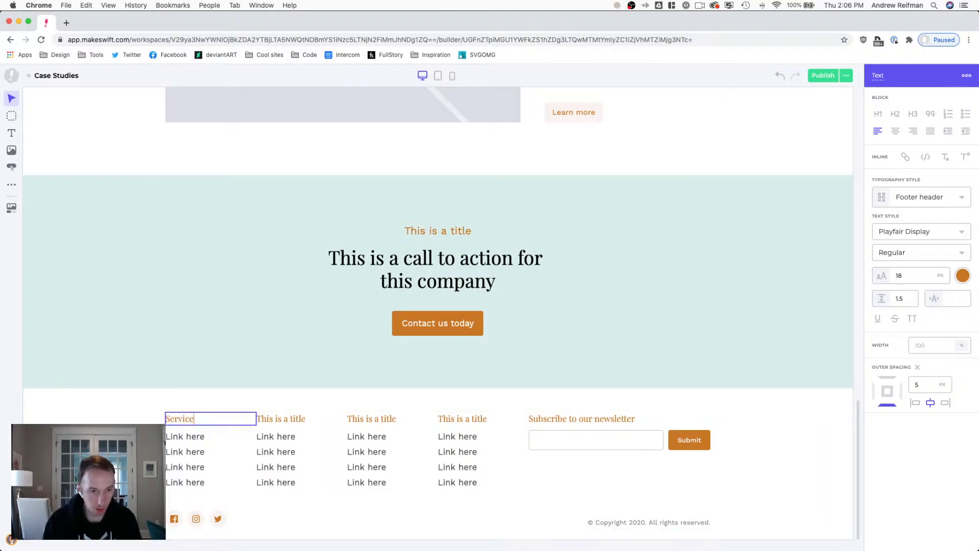
type("s")
left_click(274, 418)
double_click(274, 418)
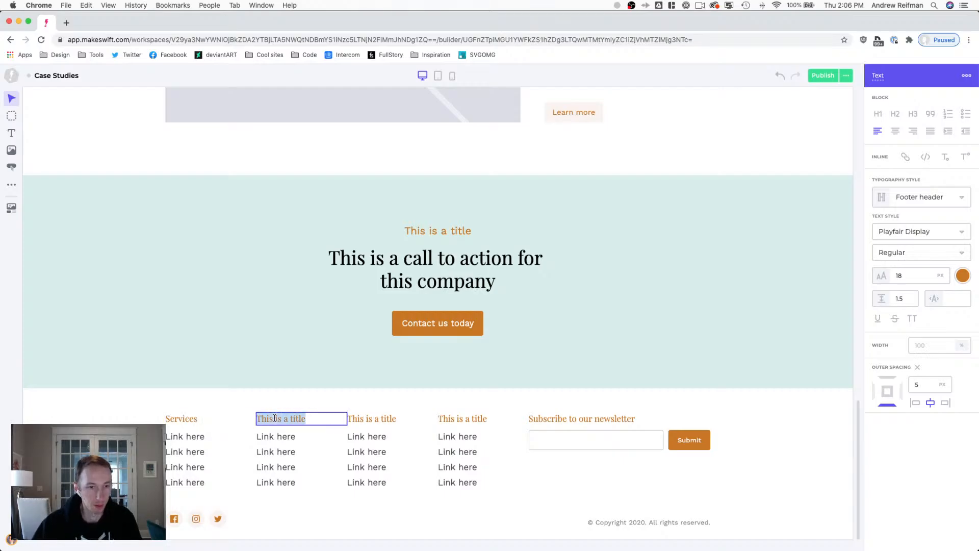
type("Case")
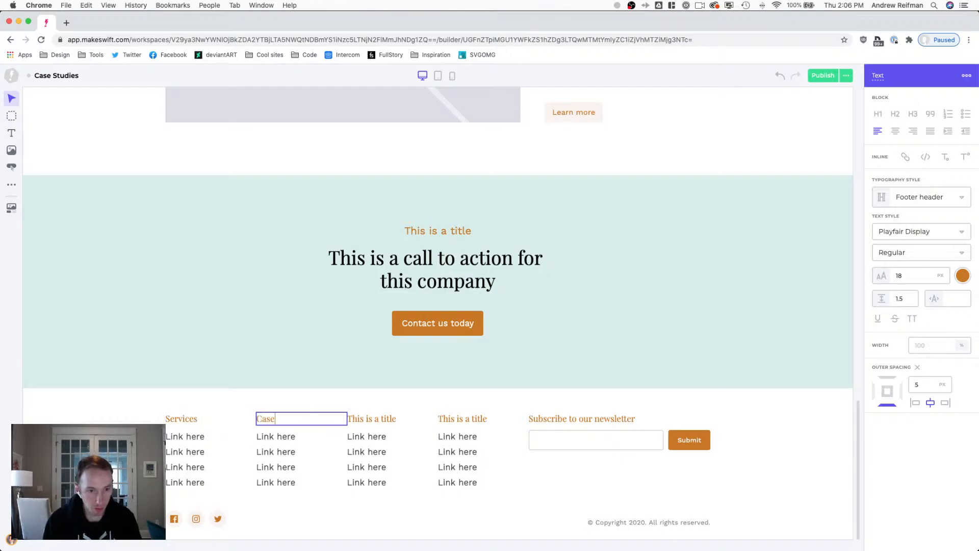
type(" Studies")
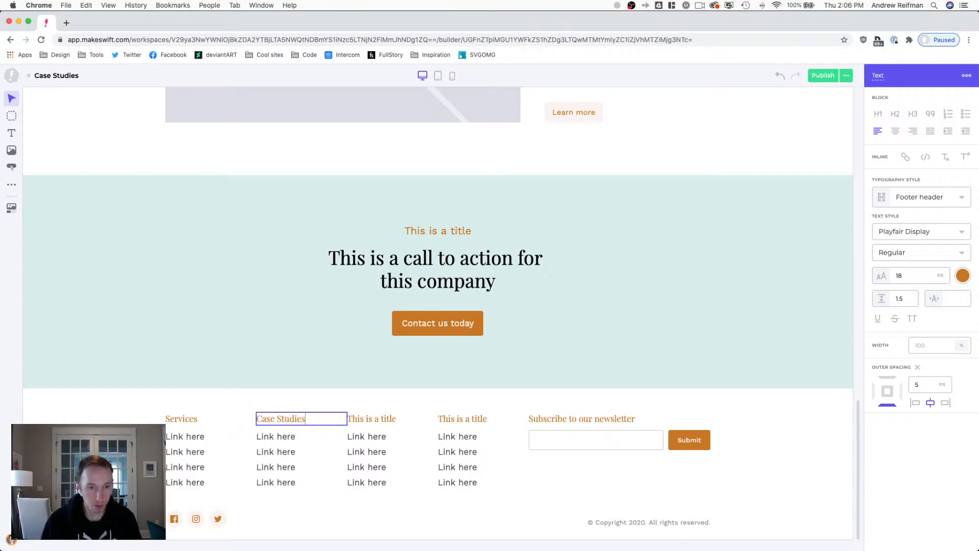
double_click(375, 415)
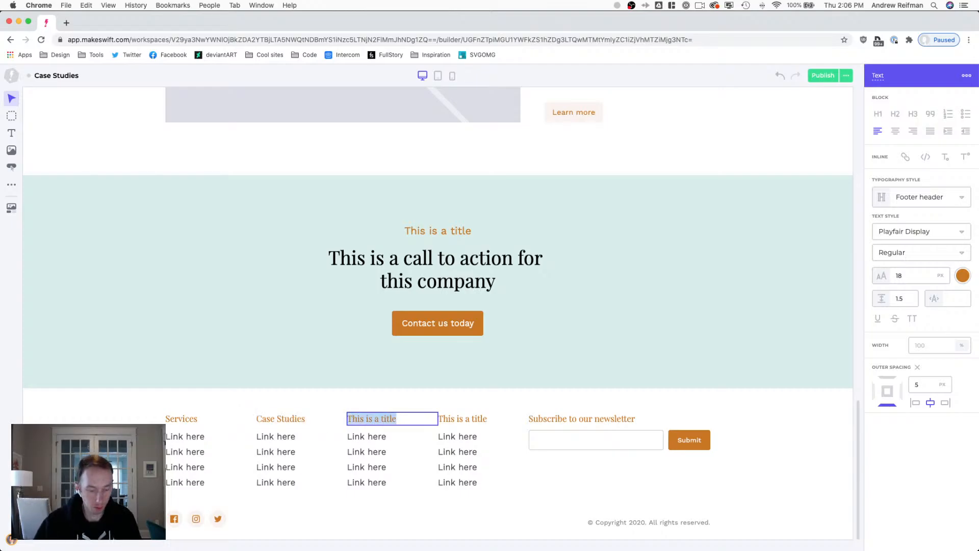
type("About")
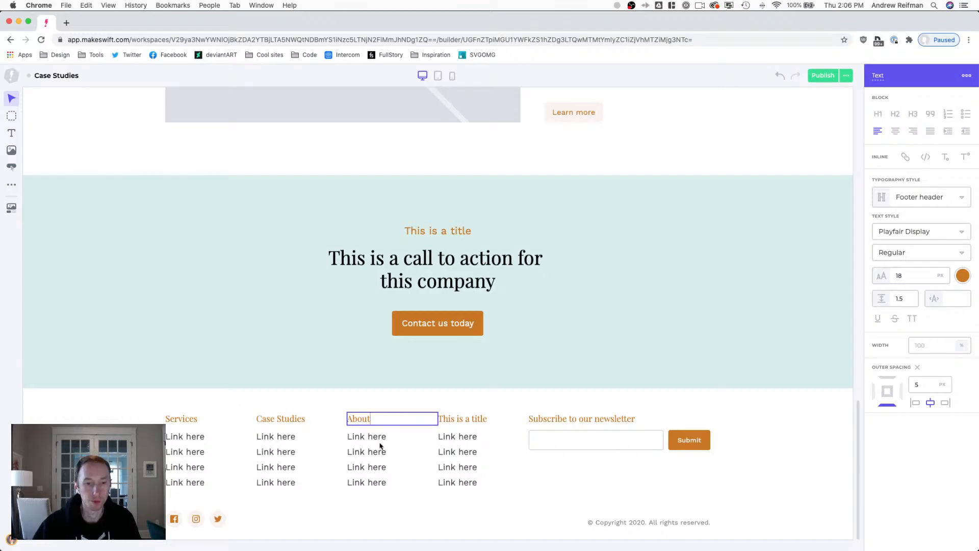
double_click(180, 435)
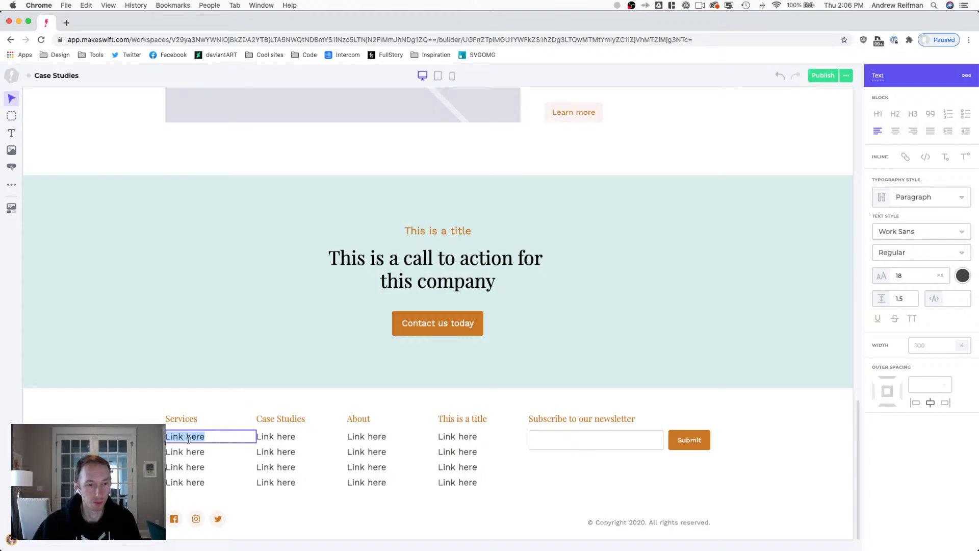
type("Service ")
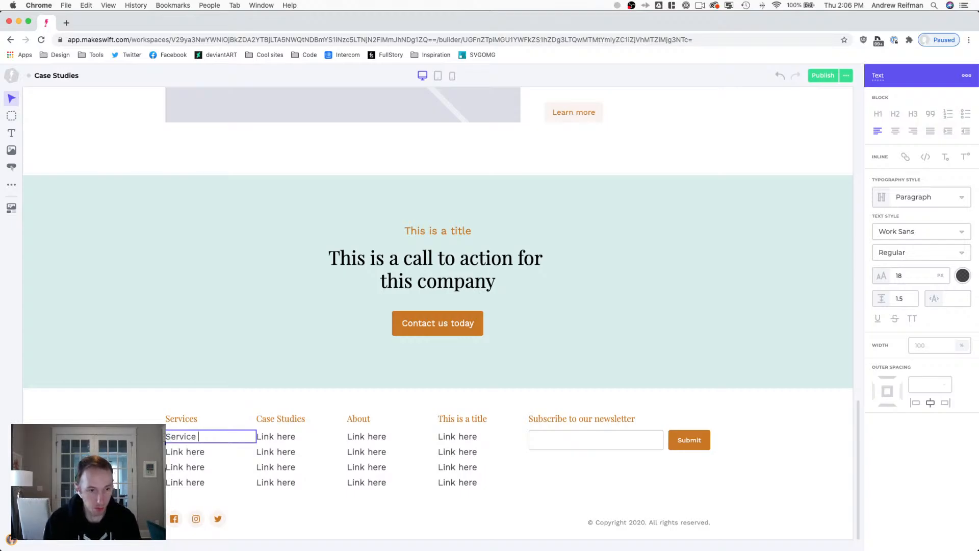
type("1")
double_click(185, 451)
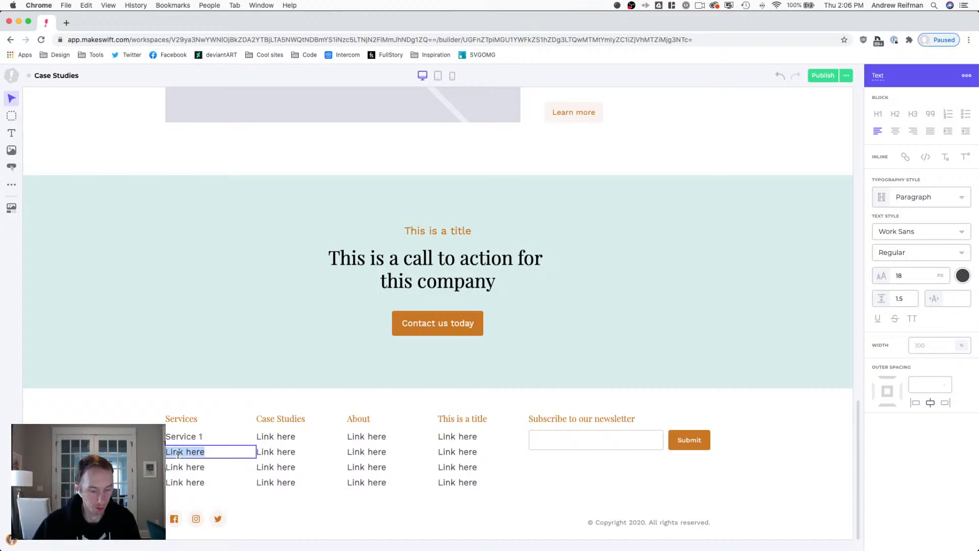
type("Service 2")
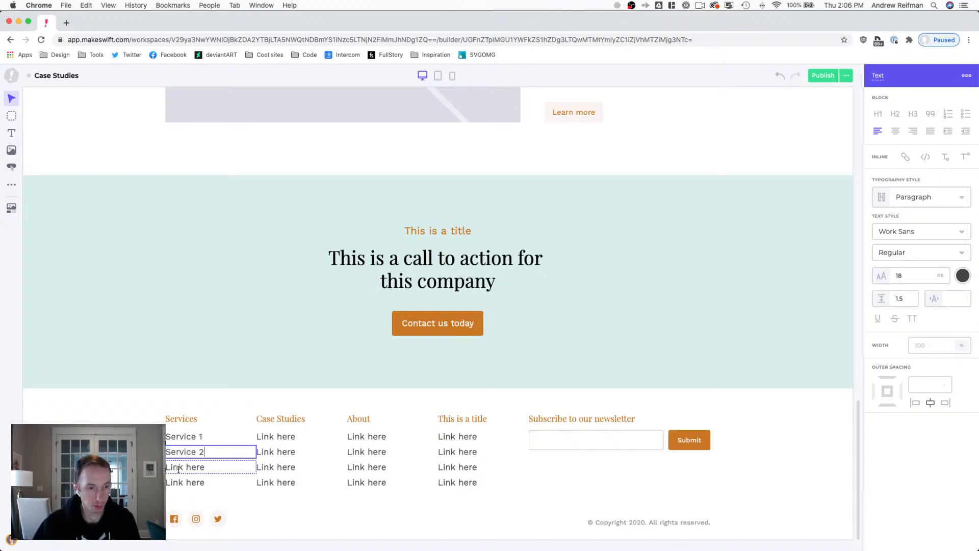
double_click(179, 468)
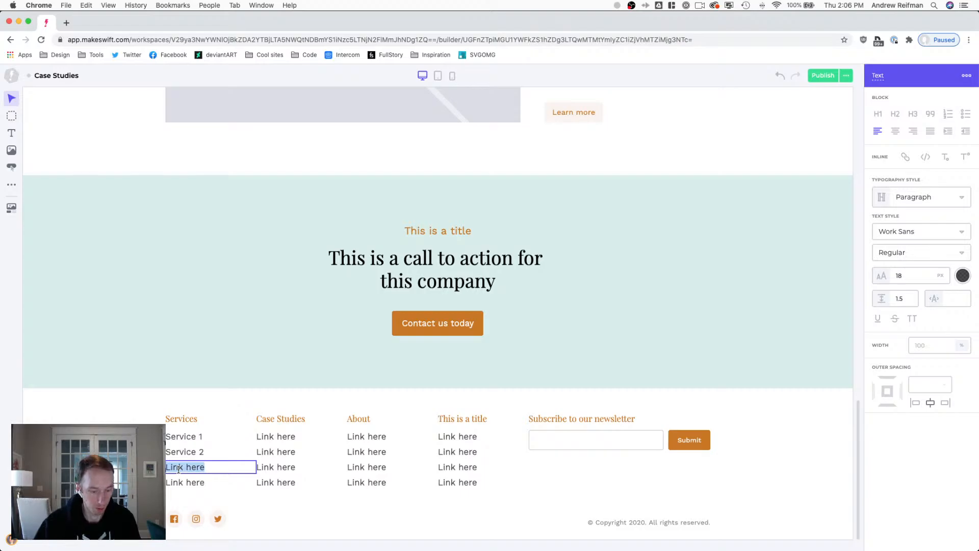
type("Service 3")
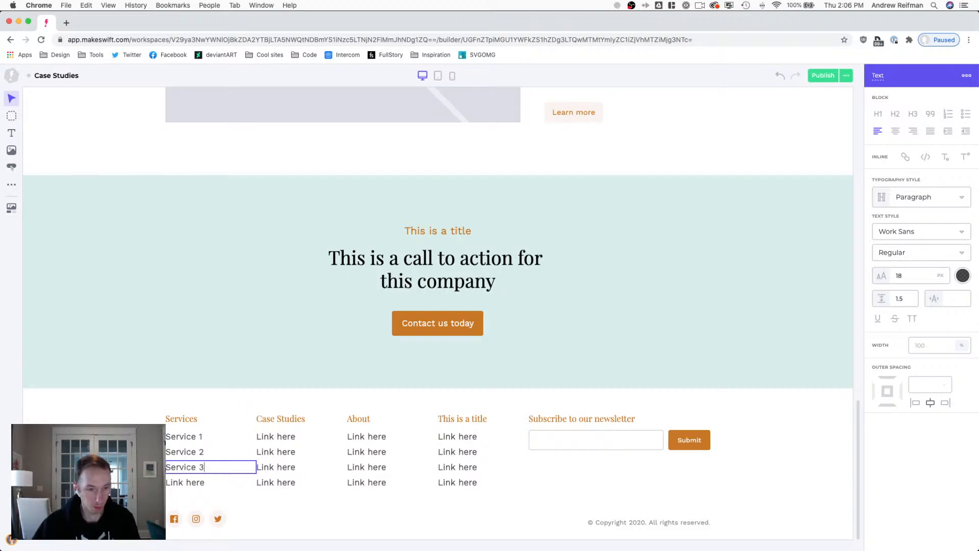
double_click(173, 482)
type("Service")
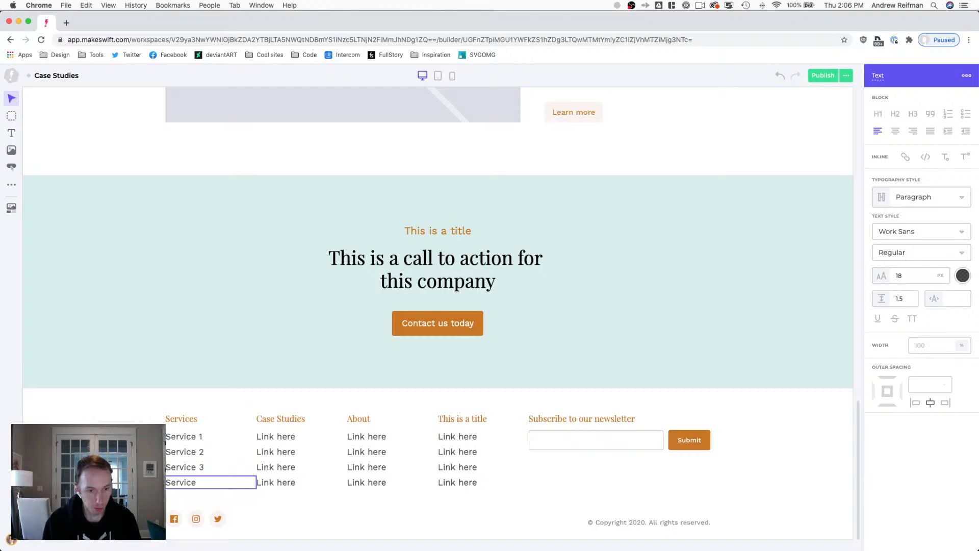
key("super+z")
key("super+z")
key("super+z")
key("super+z")
key("super+z")
key("super+z")
key("super+z")
key("super+z")
key("super+z")
key("super+z")
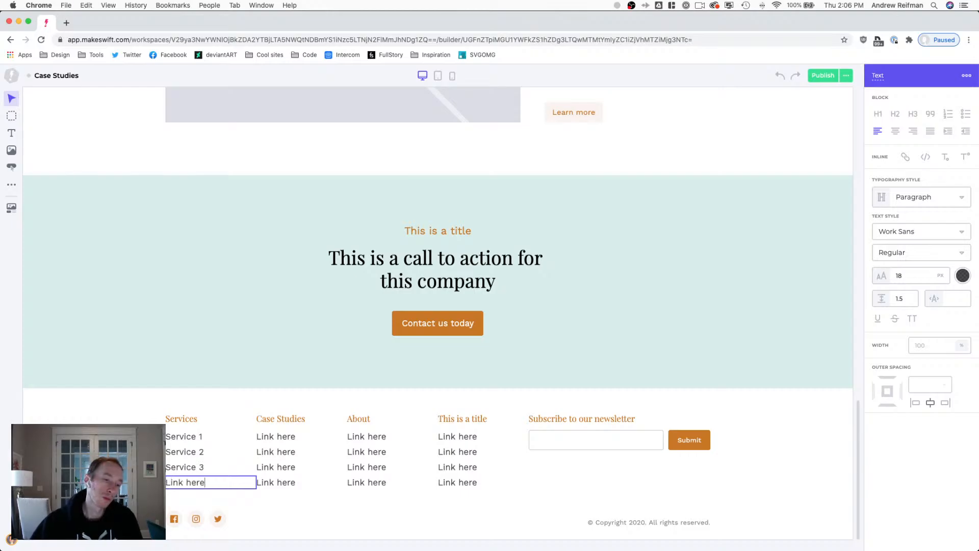
key("super+z")
key("super+z")
key("super+z")
key("super+z")
key("super+z")
key("super+z")
key("super+z")
key("super+z")
key("super+z")
key("super+z")
key("super+z")
key("super+z")
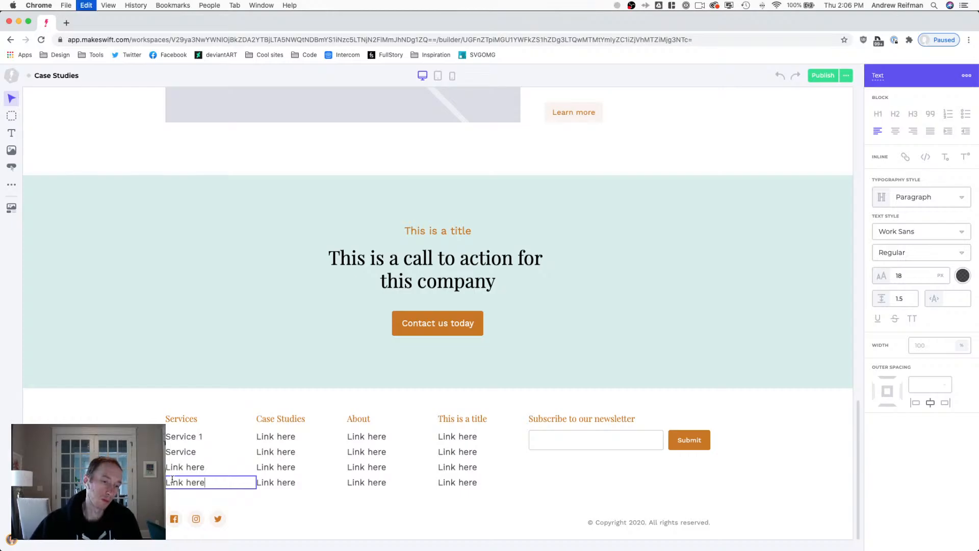
key("super+z")
key("super+z")
key("super+z")
key("super+z")
key("super+z")
key("super+z")
key("super+z")
key("super+z")
key("super+z")
key("super+z")
key("super+z")
key("super+z")
key("super+z")
key("super+z")
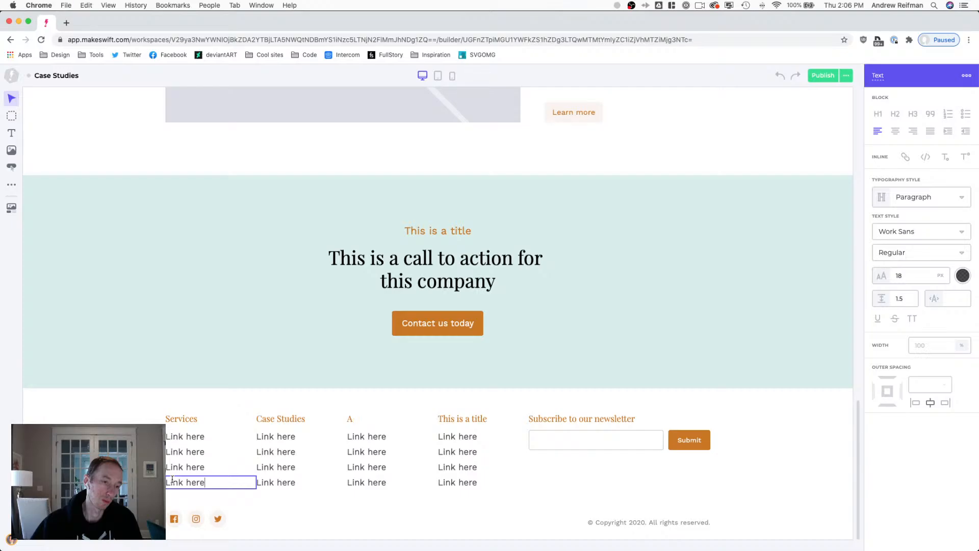
key("super+z")
key("super+z")
key("super+z")
key("super+z")
key("super+z")
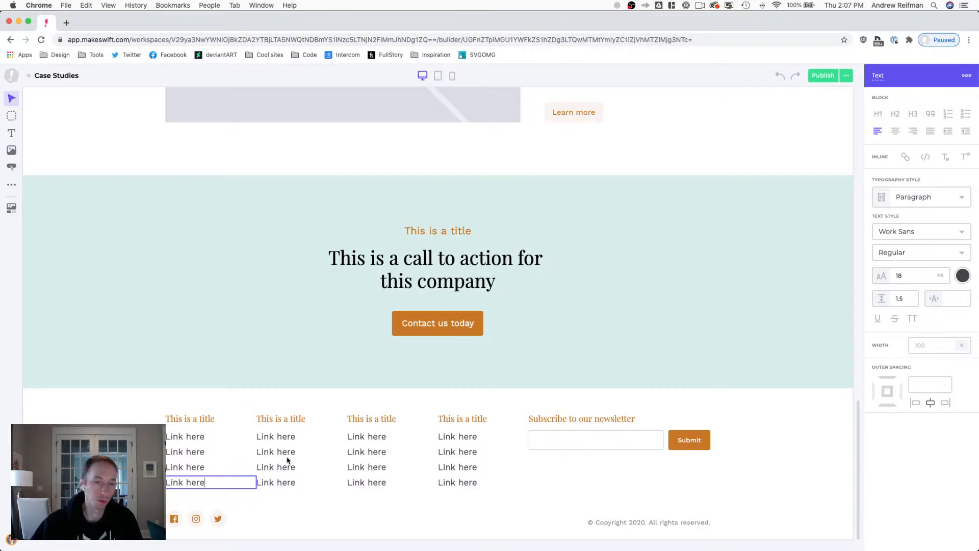
Apply the Footer text typography style to the first column's first link.
left_click(298, 436)
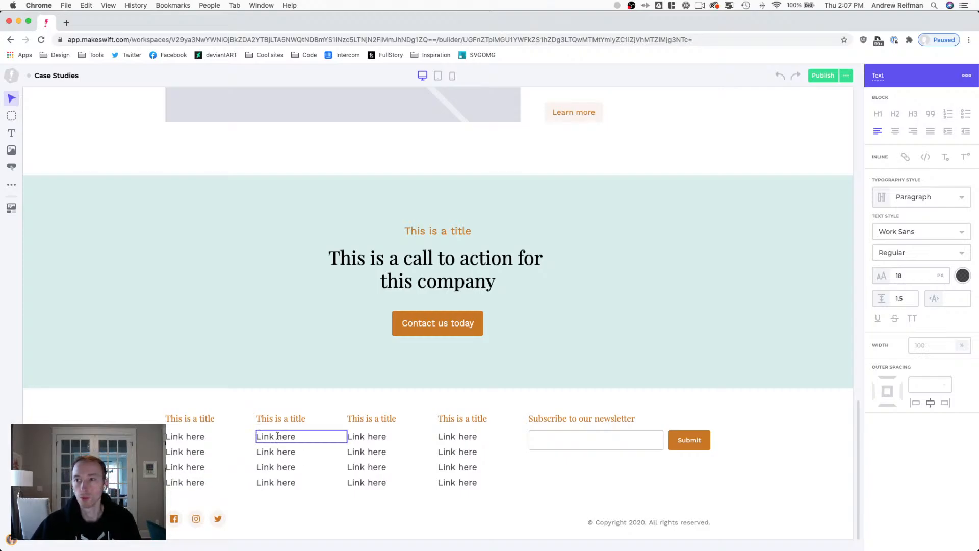
triple_click(177, 436)
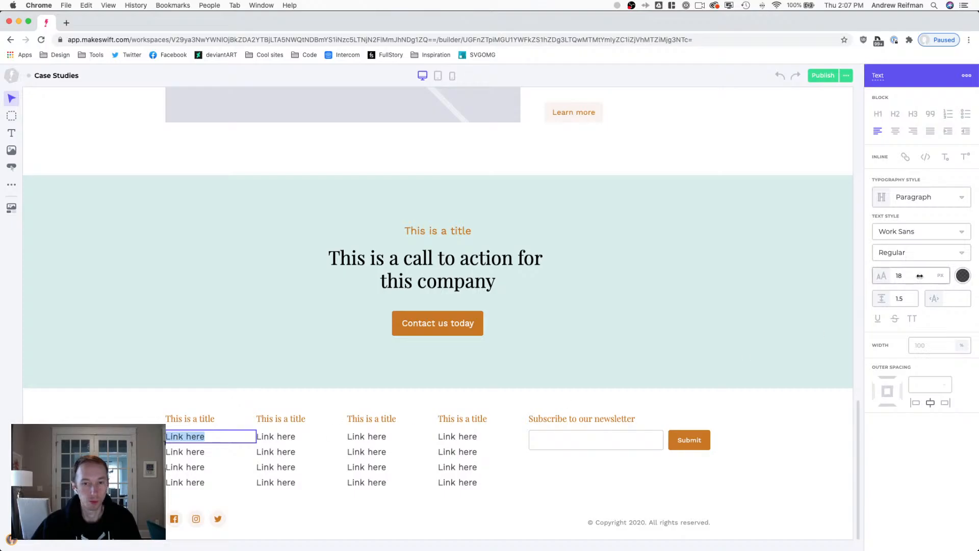
left_click_drag(919, 276, 916, 276)
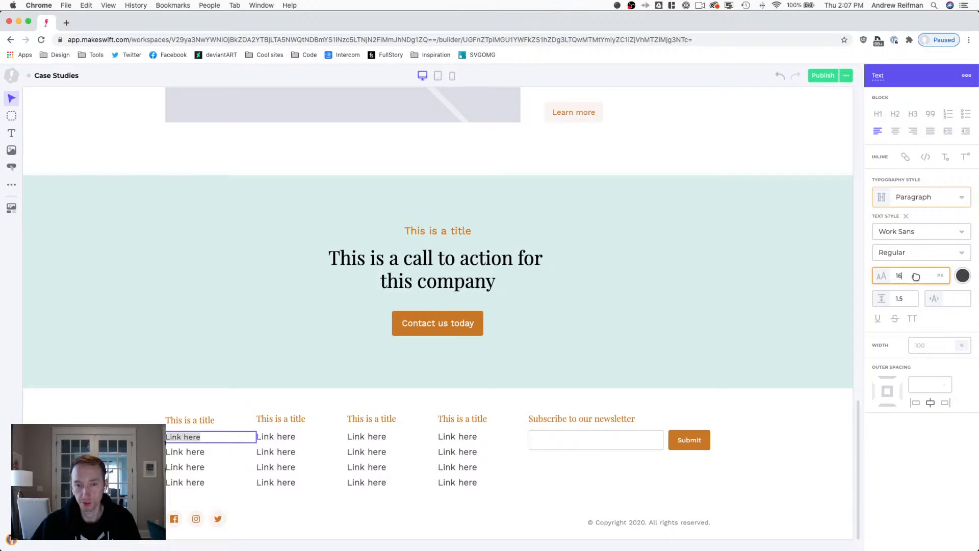
left_click(924, 198)
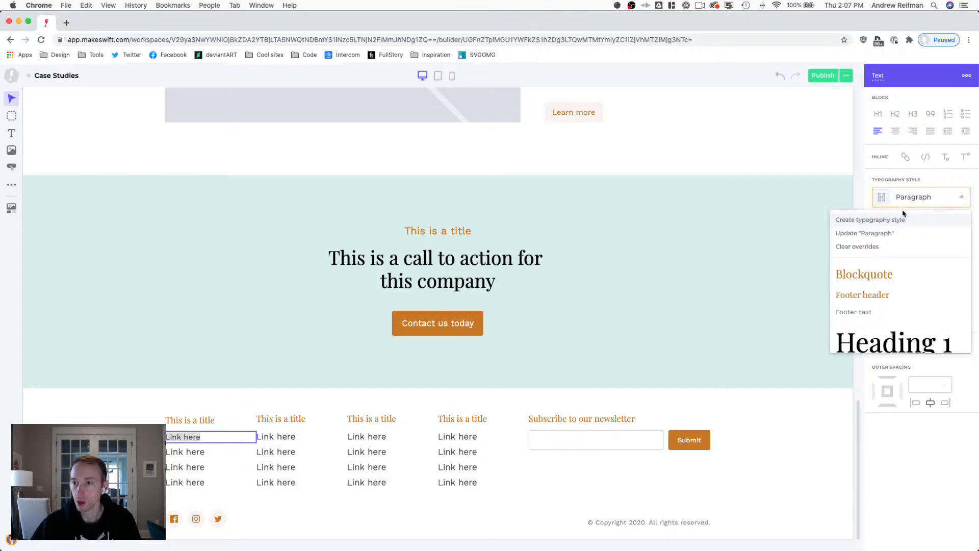
left_click(887, 220)
left_click(609, 223)
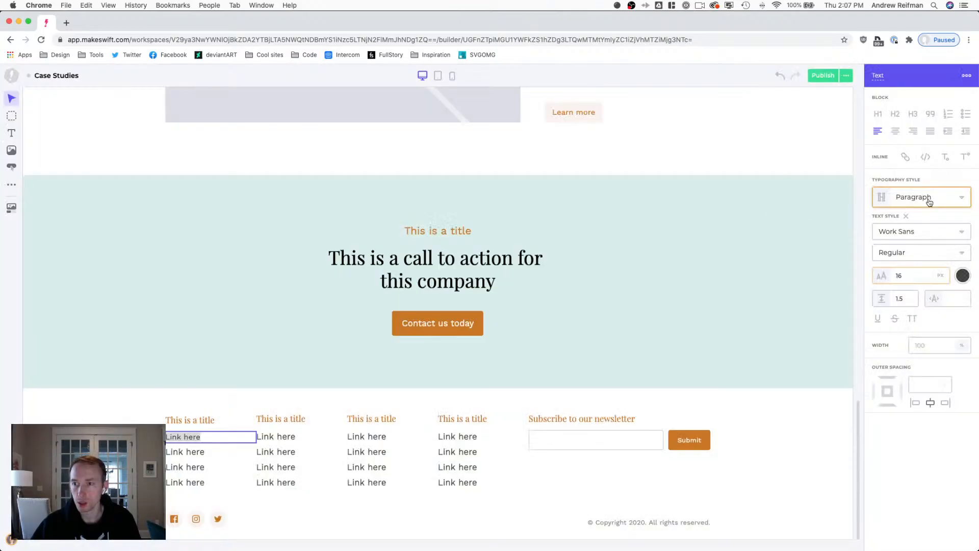
left_click(915, 196)
scroll(914, 234, "down", 3)
scroll(915, 238, "up", 2)
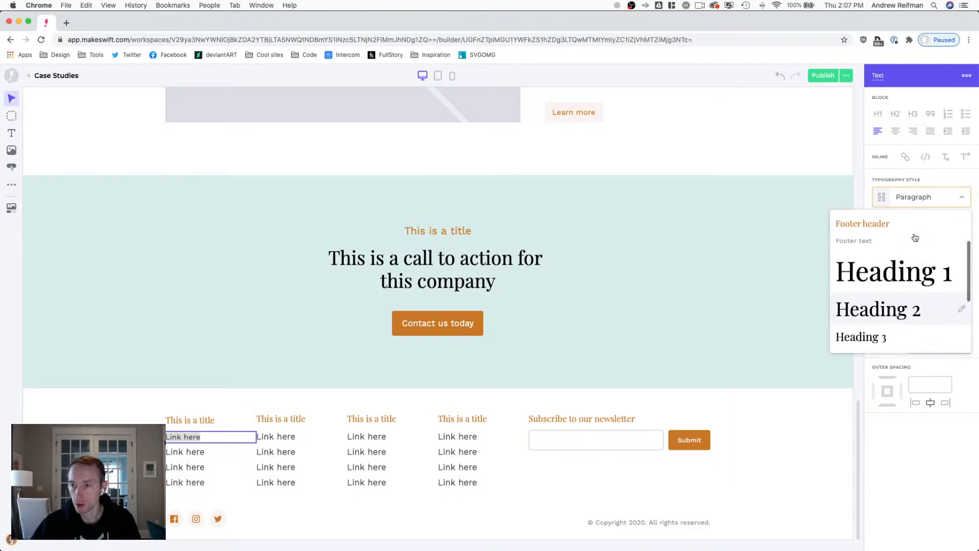
left_click(872, 242)
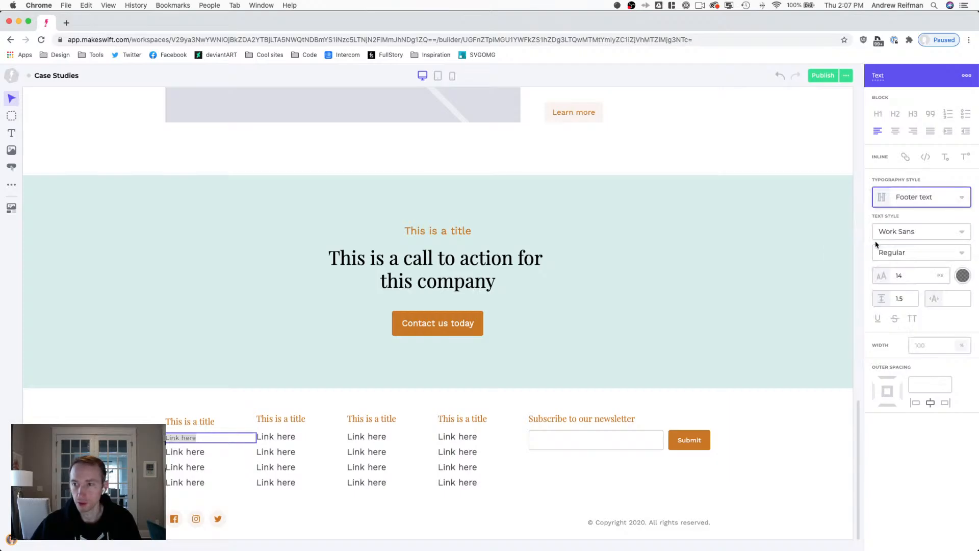
Give the first column's other three links and the second column's first link Footer text style.
left_click(190, 452)
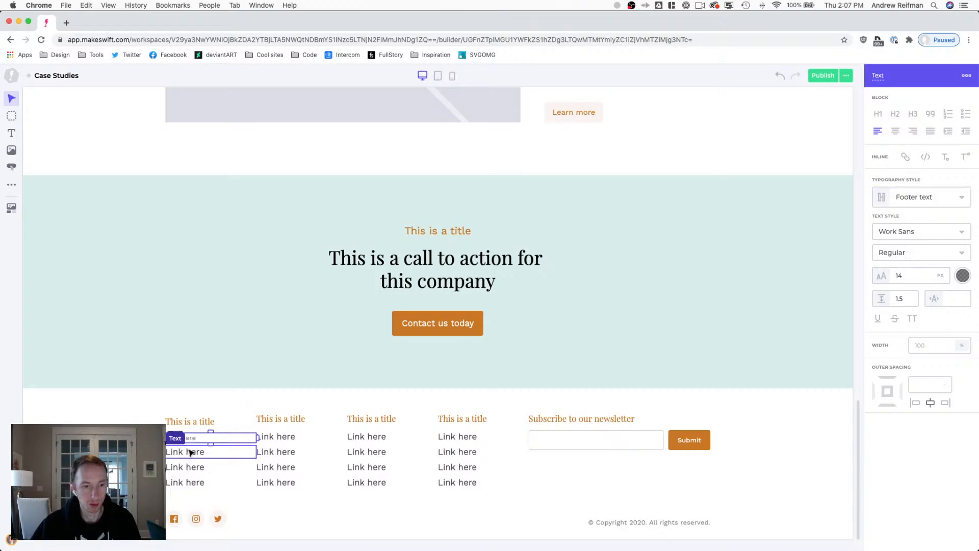
left_click(913, 194)
left_click(890, 269)
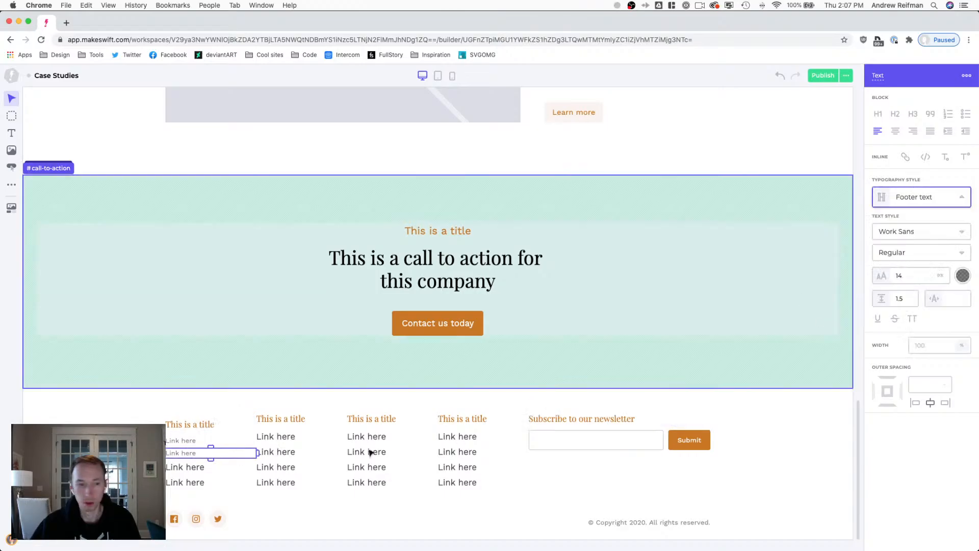
left_click(240, 466)
left_click(917, 197)
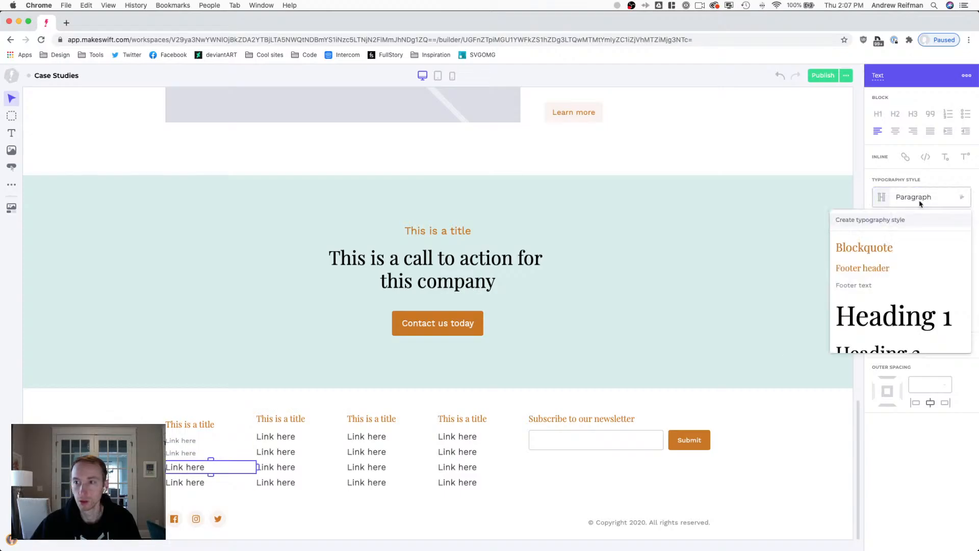
left_click(862, 285)
left_click(270, 453)
left_click(183, 482)
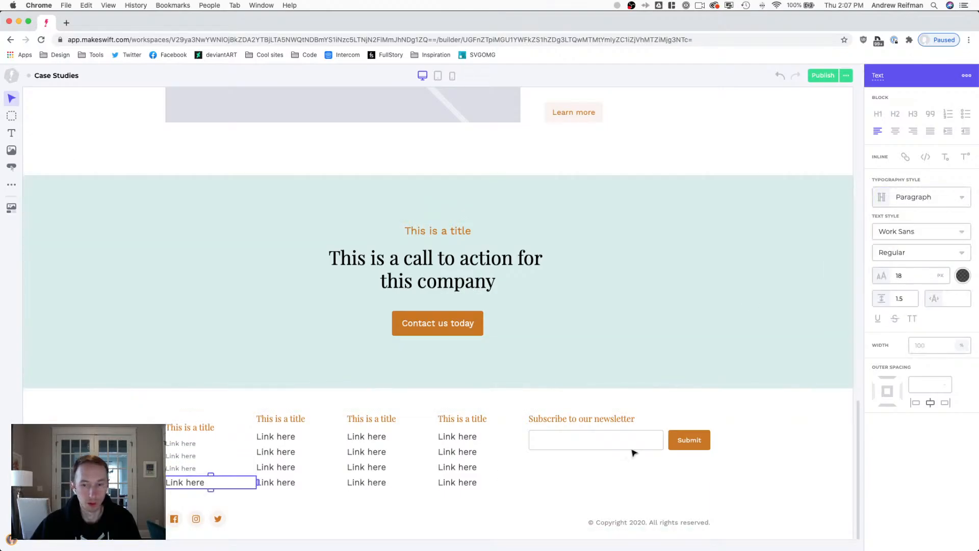
left_click(892, 199)
left_click(854, 284)
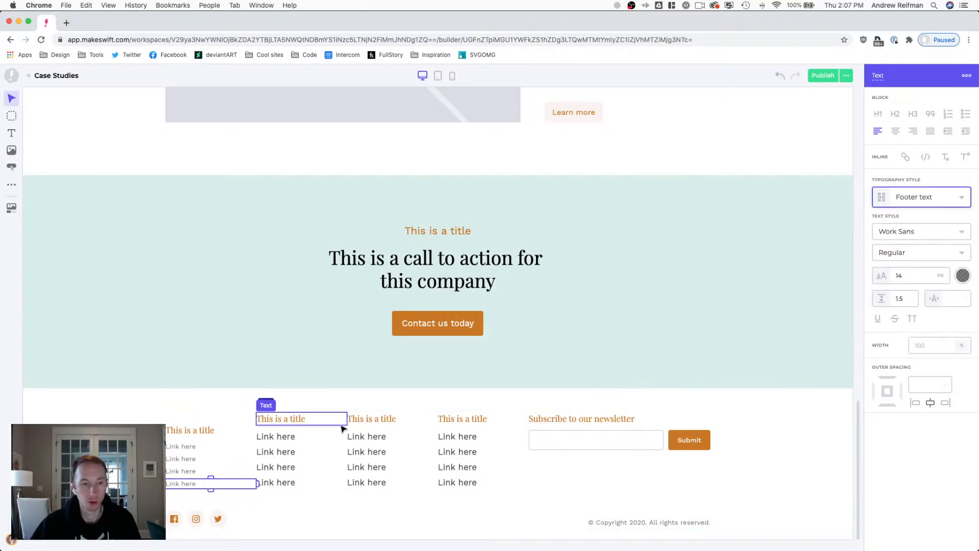
left_click(287, 438)
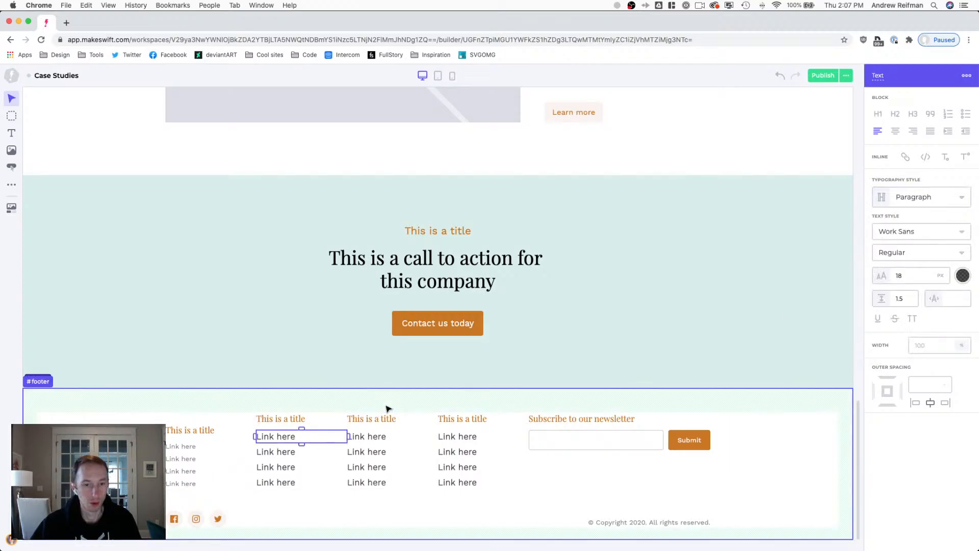
left_click(893, 200)
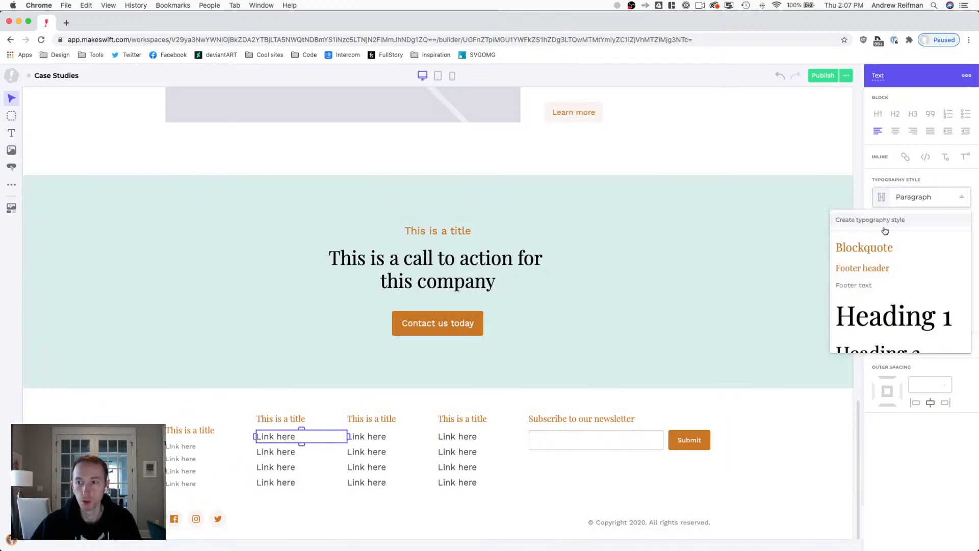
left_click(861, 284)
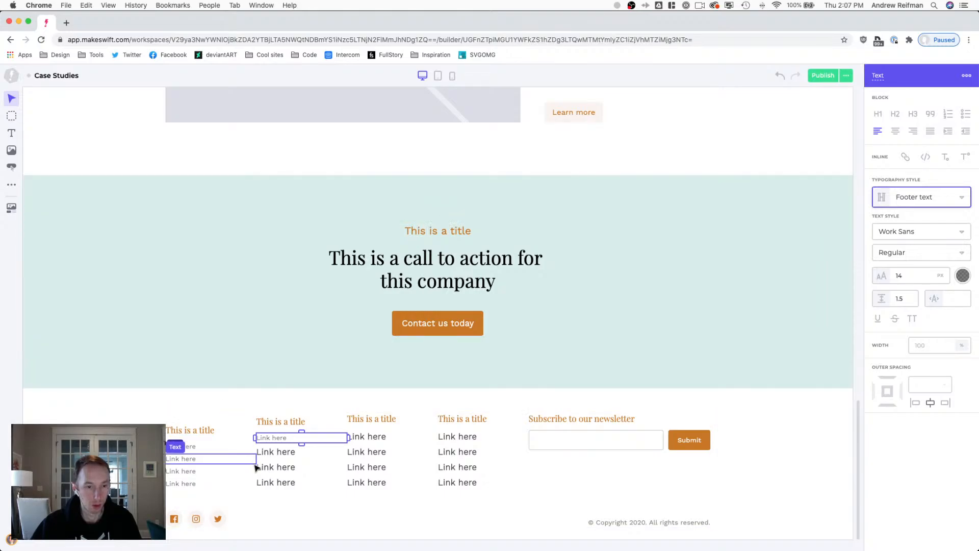
mouse_move(178, 439)
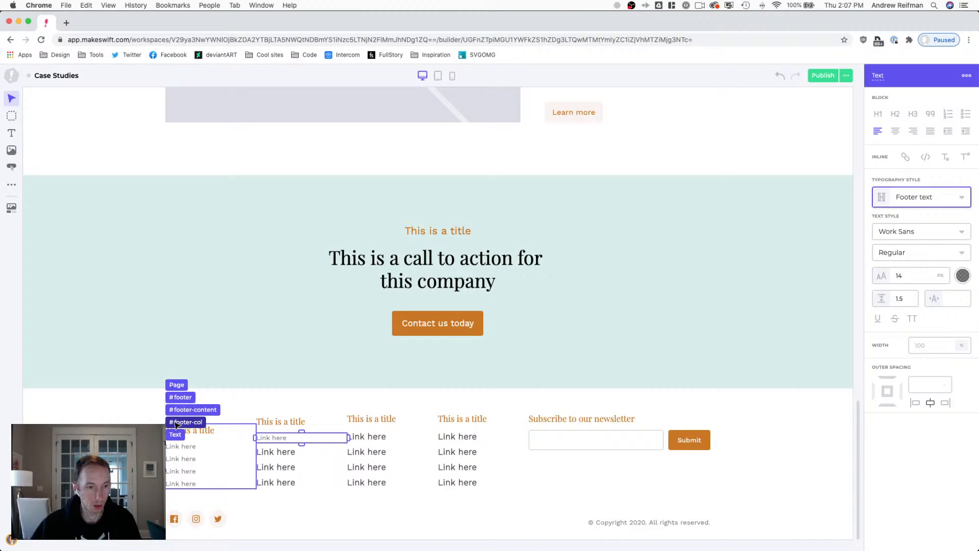
Add a Box below the link columns and move the social icons and copyright into it.
left_click(183, 409)
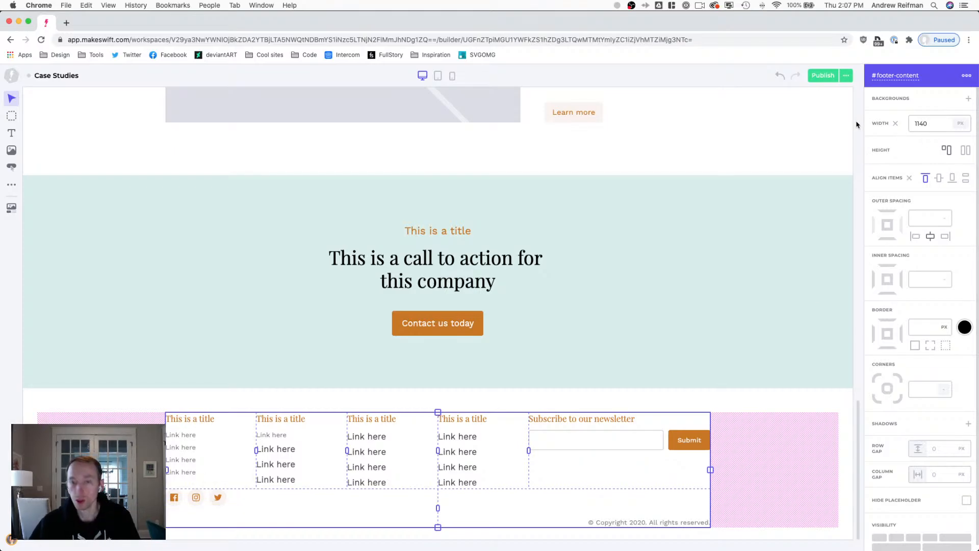
key("b")
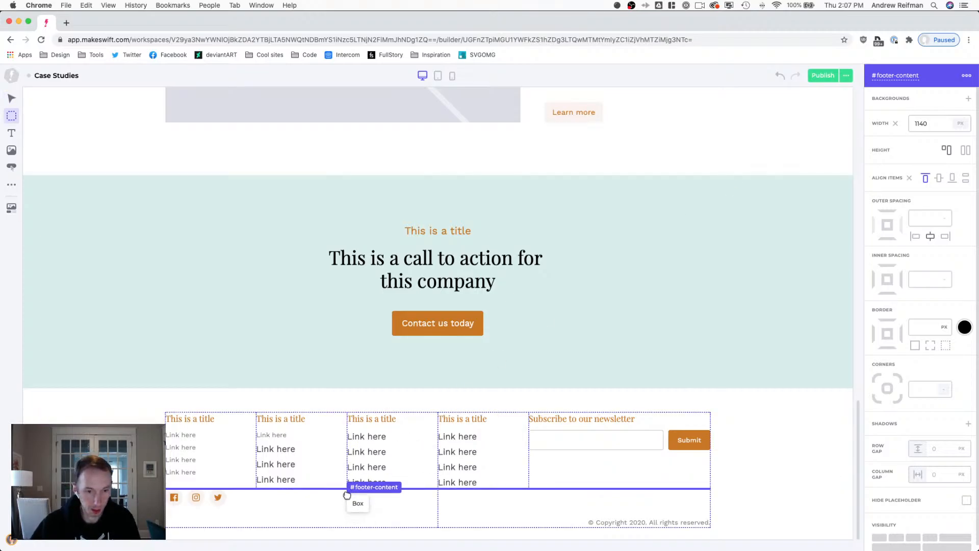
left_click(346, 496)
scroll(259, 514, "down", 2)
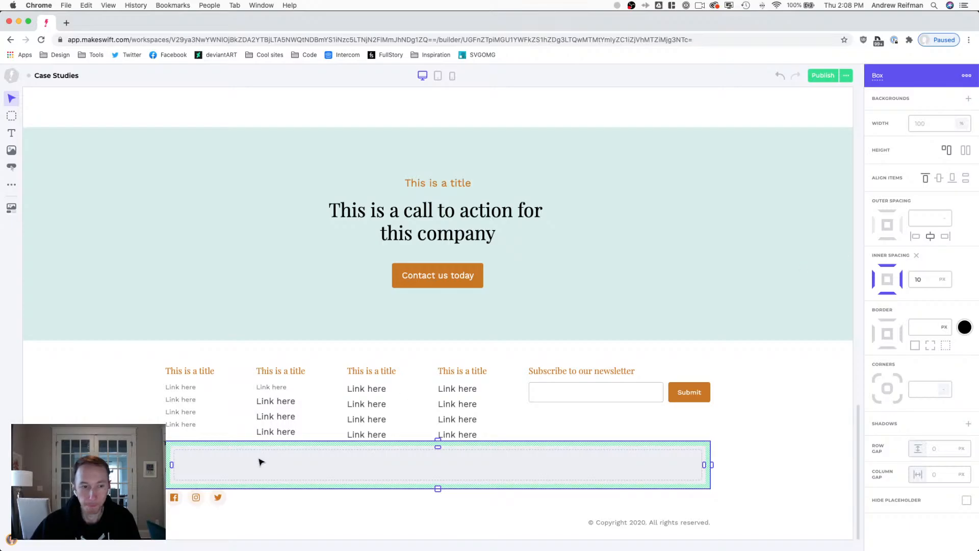
left_click_drag(206, 497, 214, 469)
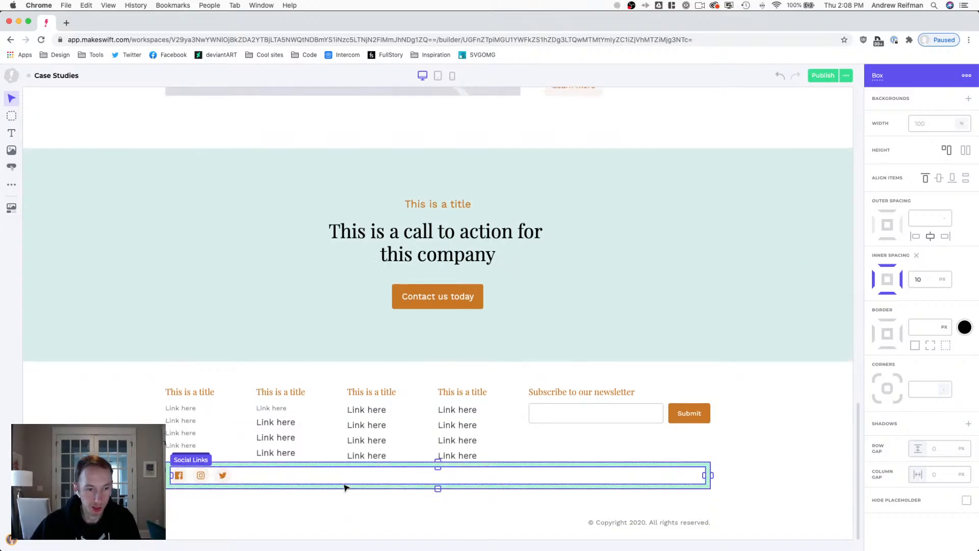
mouse_move(620, 508)
left_mouse_down()
mouse_move(621, 477)
mouse_move(703, 476)
left_mouse_up()
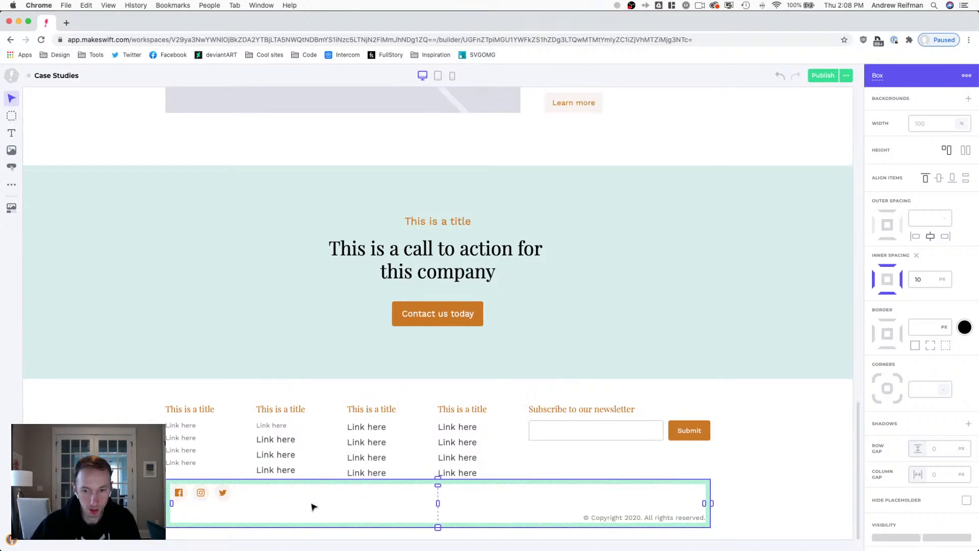
Remove the copyright's top margin and give the bottom-row box 60 px top inner spacing.
left_click(661, 519)
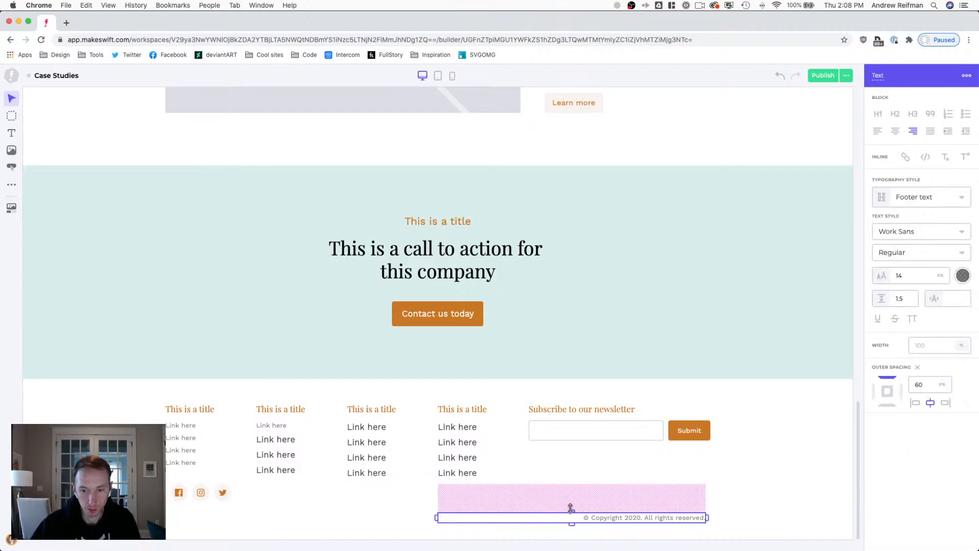
left_click_drag(571, 508, 571, 474)
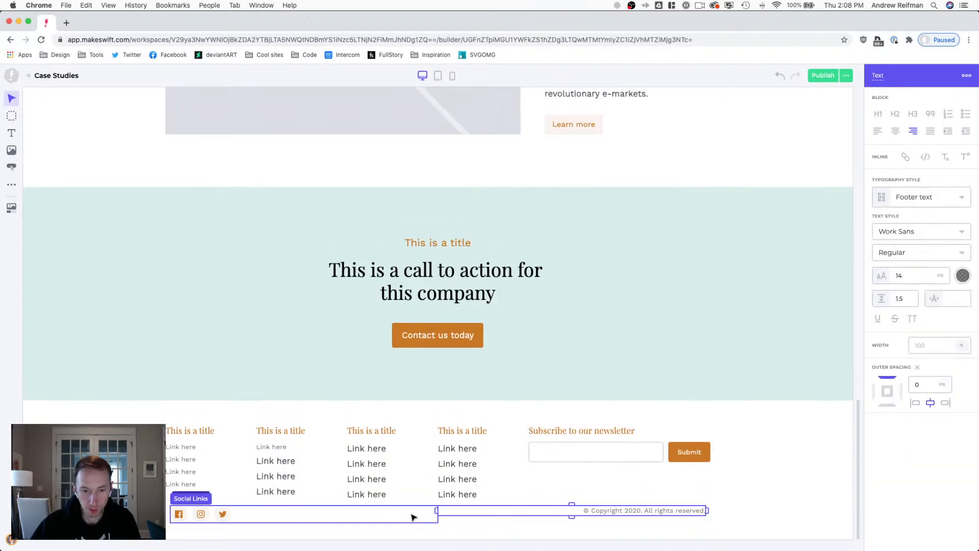
left_click(442, 522)
left_click(915, 256)
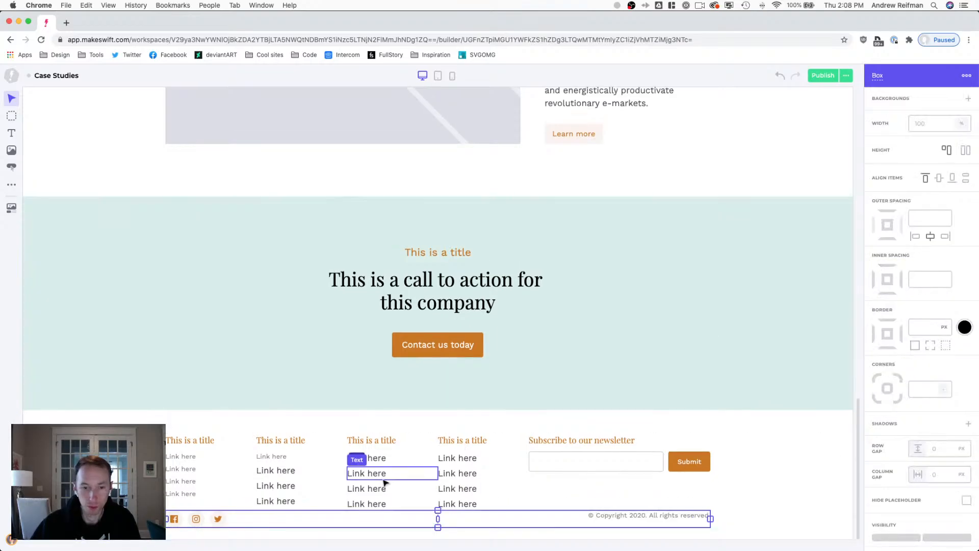
mouse_move(440, 513)
left_mouse_down()
mouse_move(436, 538)
mouse_move(438, 516)
left_mouse_up()
scroll(443, 515, "down", 1)
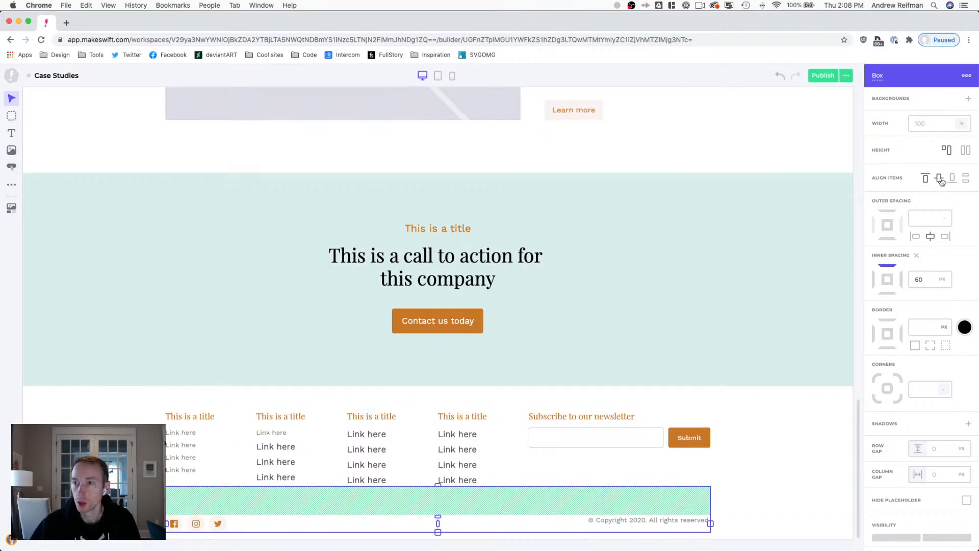
key("Escape")
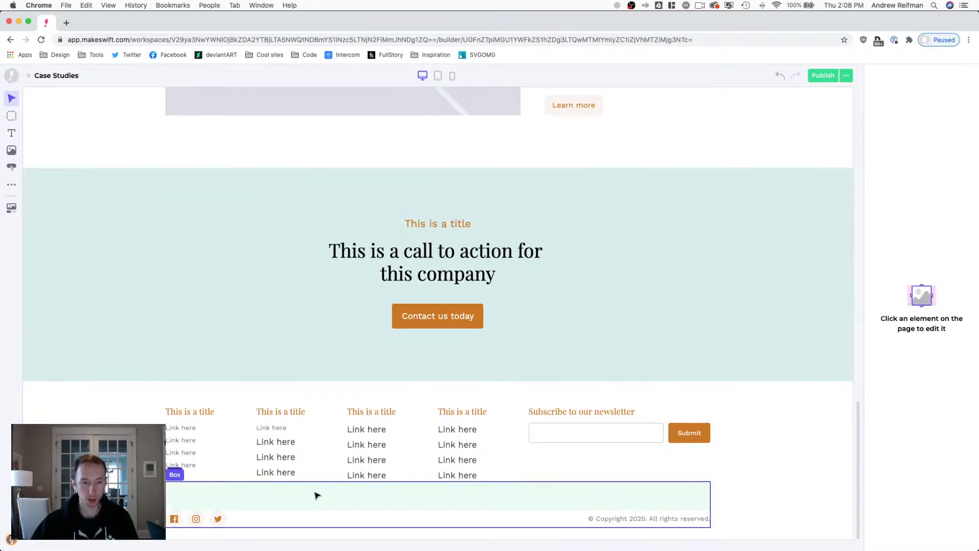
Apply Footer text style to the second, third and fourth links in column two.
left_click(316, 495)
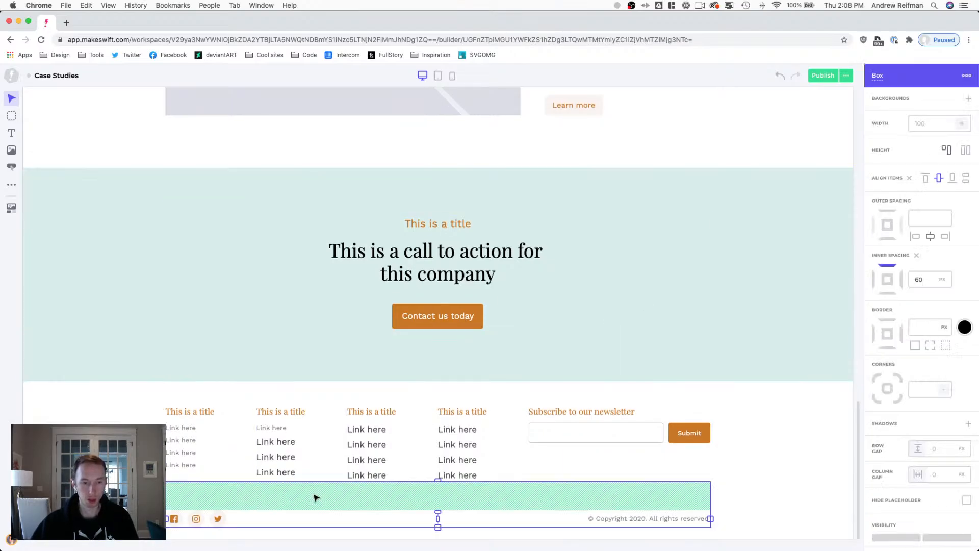
left_click(282, 443)
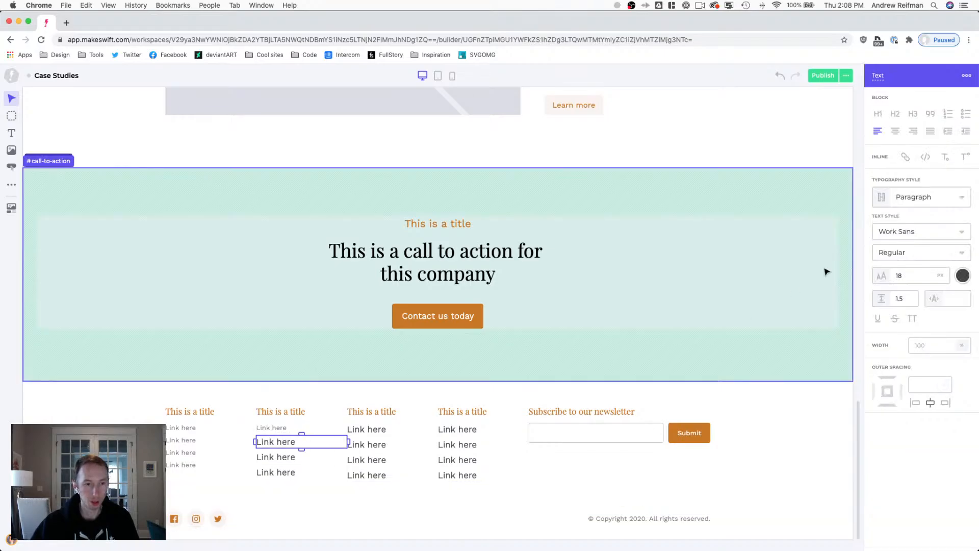
left_click(918, 197)
left_click(877, 284)
left_click(285, 454)
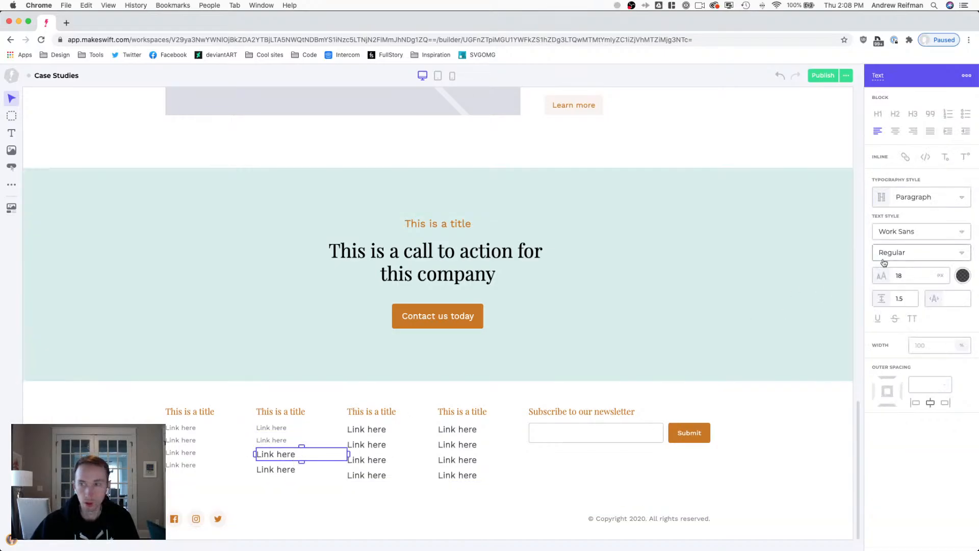
left_click(916, 197)
left_click(861, 285)
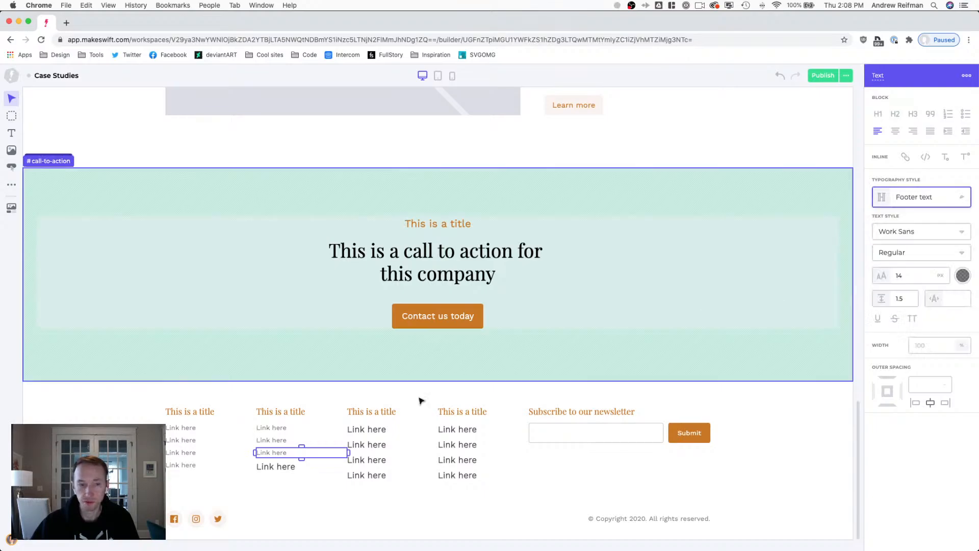
left_click(284, 466)
left_click(915, 199)
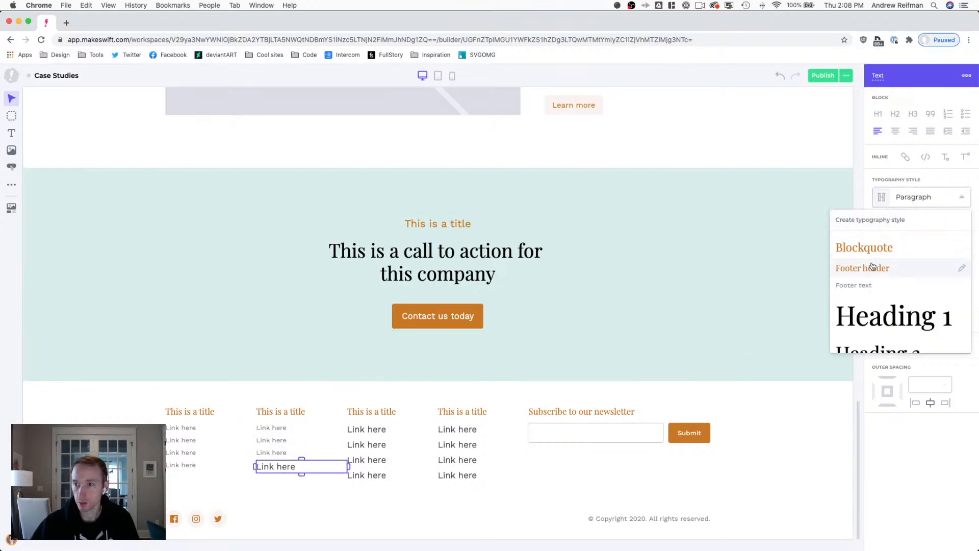
left_click(877, 285)
Apply Footer text style to all four links in column three.
left_click(369, 430)
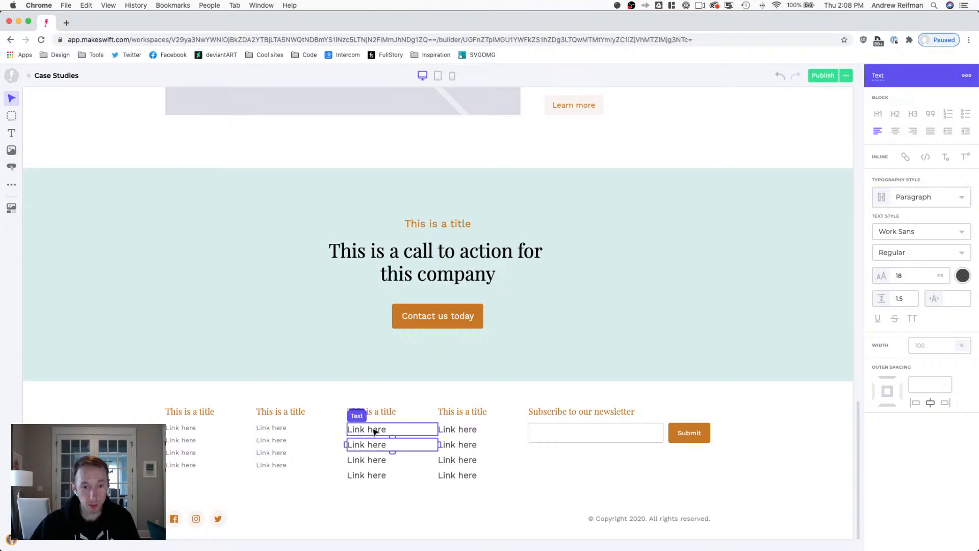
left_click(918, 198)
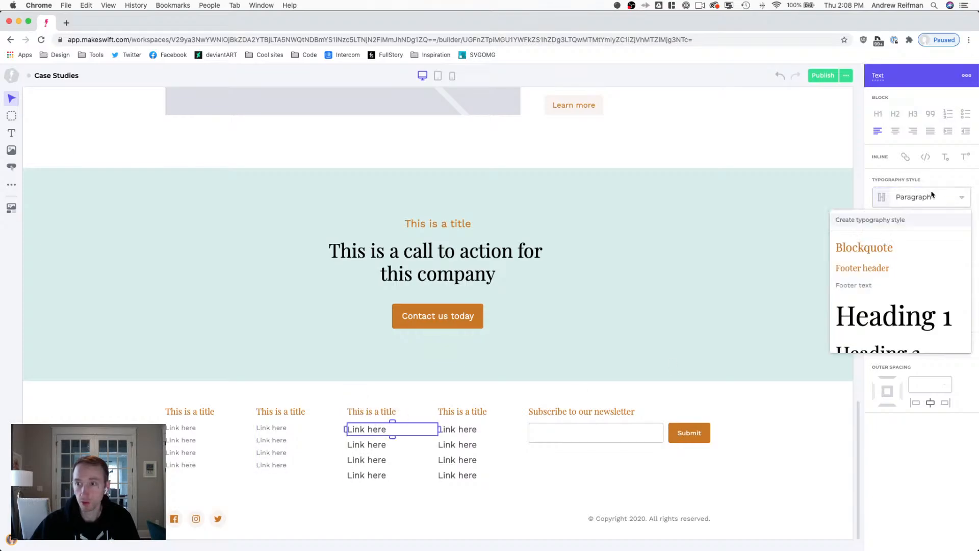
left_click(867, 286)
left_click(385, 442)
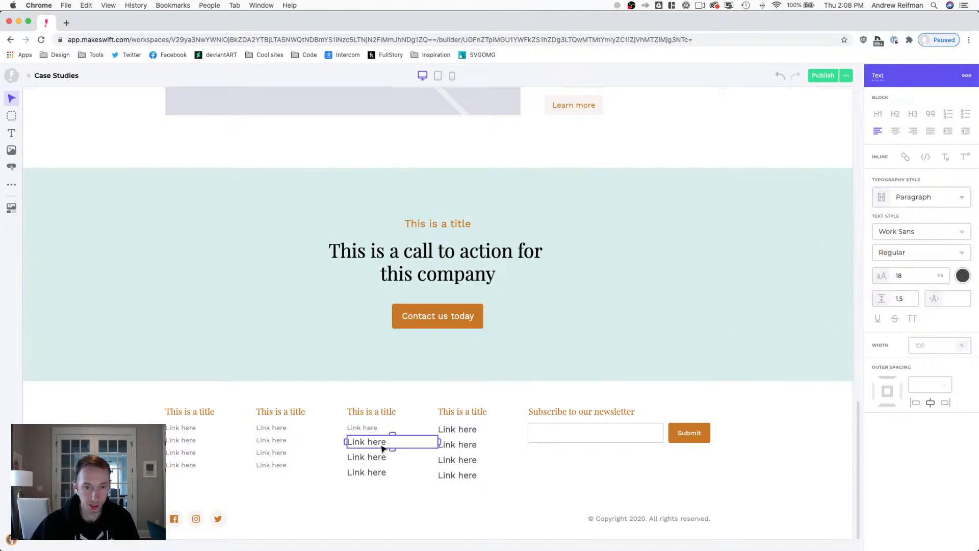
left_click(910, 199)
left_click(862, 286)
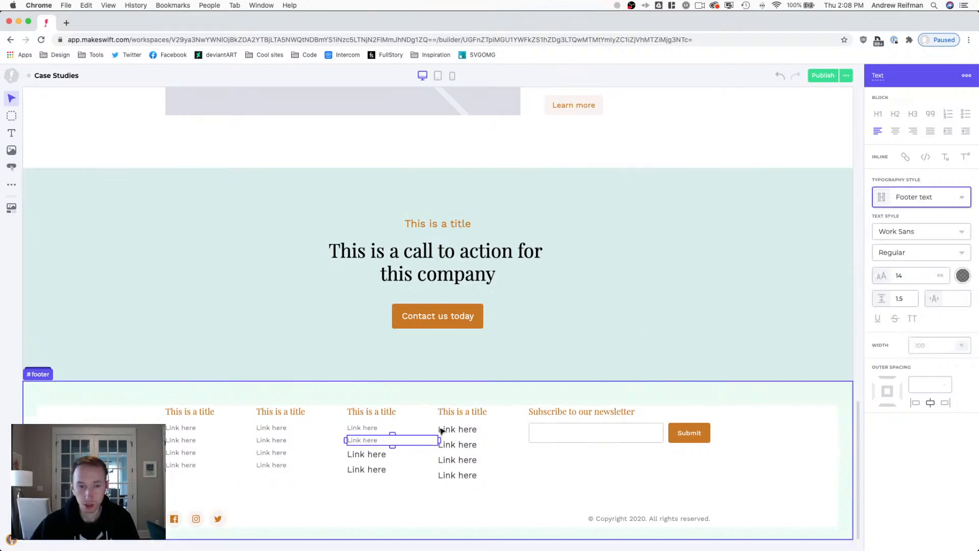
left_click(383, 456)
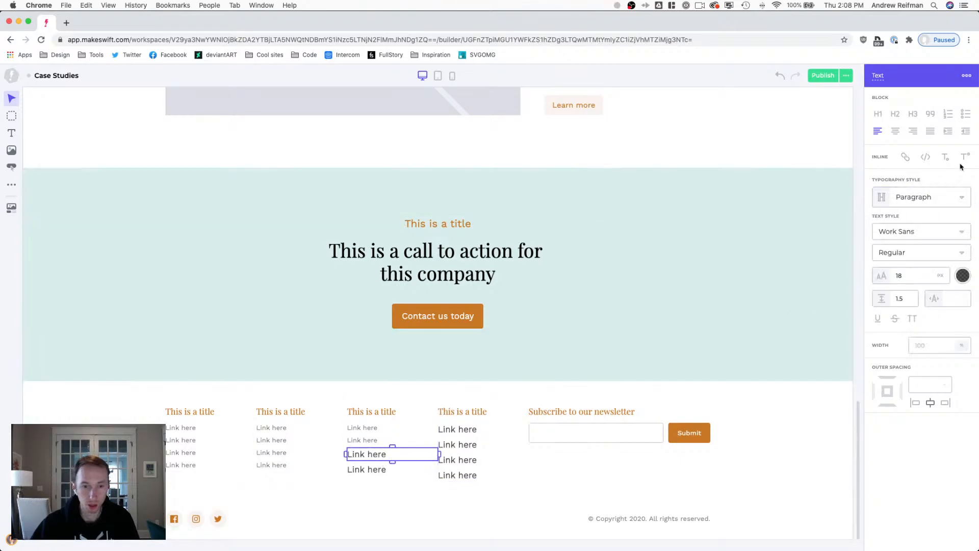
left_click(927, 197)
left_click(853, 284)
left_click(373, 466)
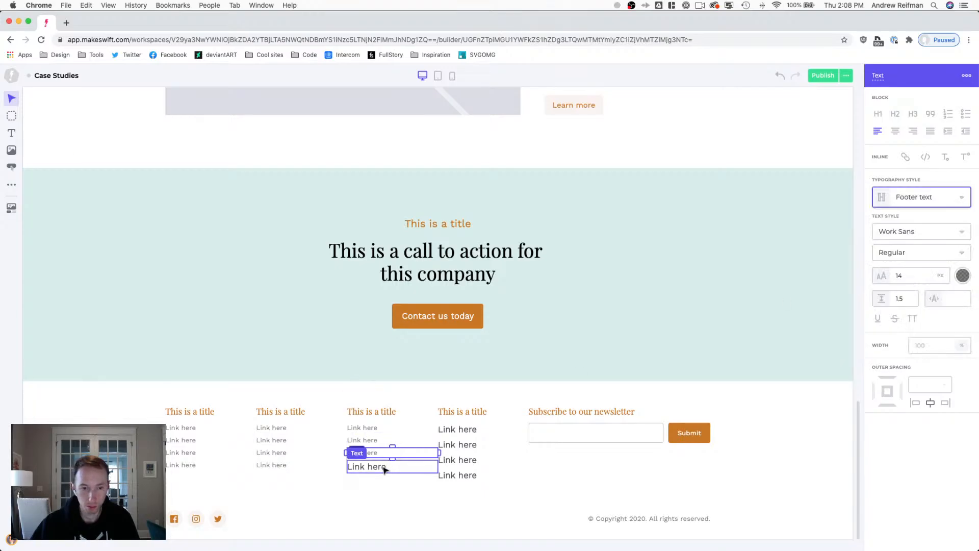
left_click(918, 196)
left_click(867, 286)
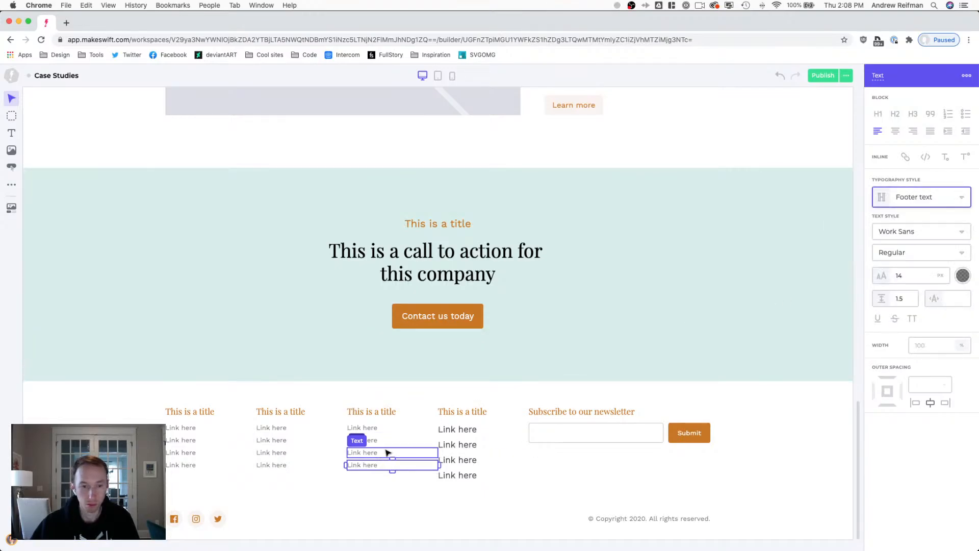
Apply Footer text style to all four links in column four.
left_click(457, 429)
left_click(904, 204)
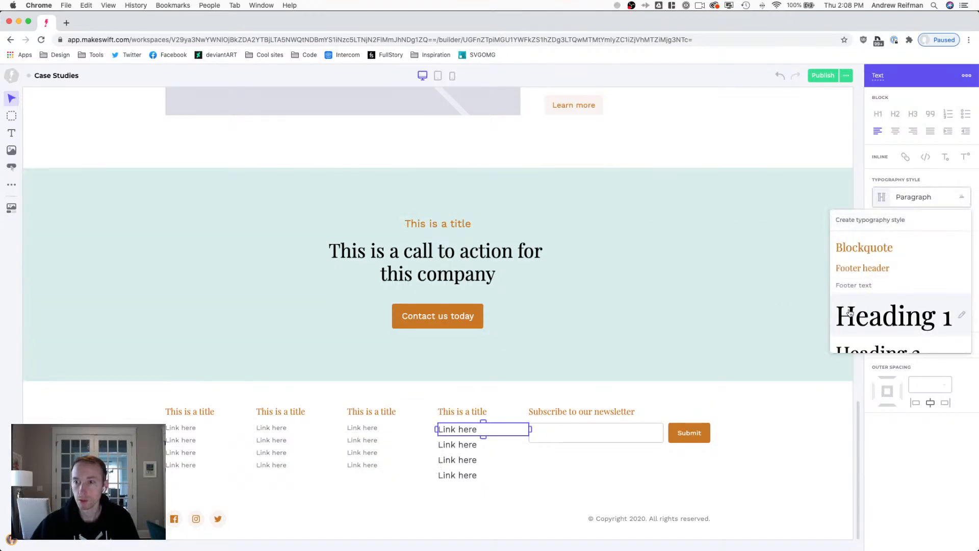
left_click(862, 284)
left_click(462, 444)
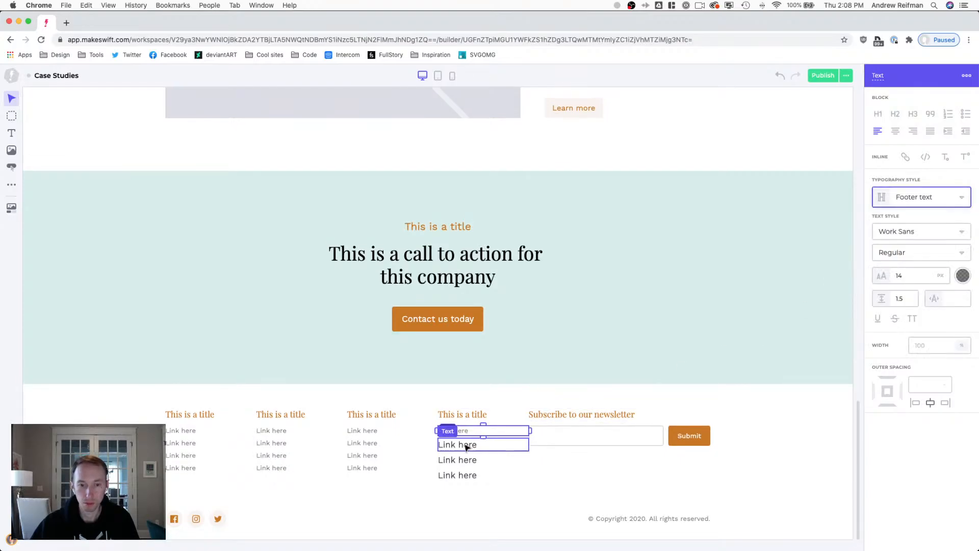
left_click(926, 197)
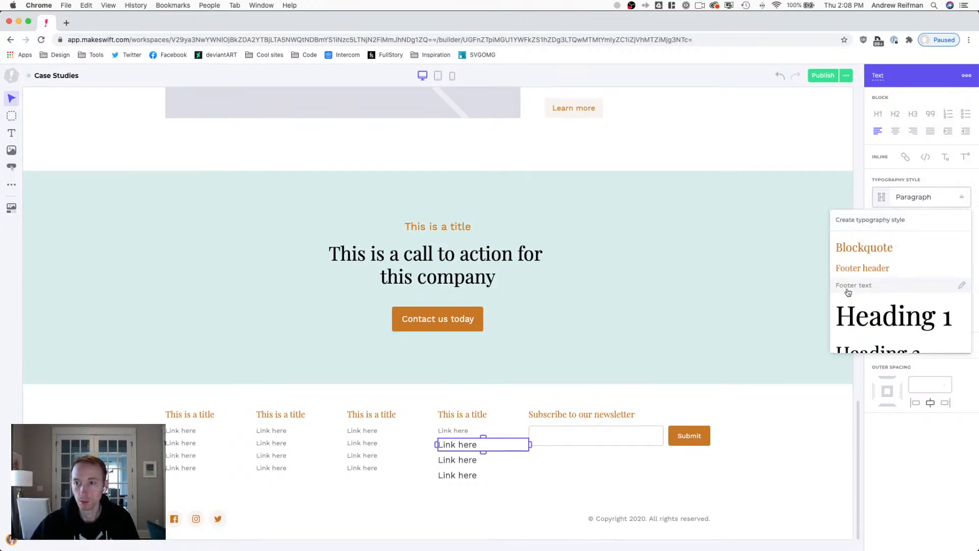
left_click(461, 459)
left_click(925, 197)
left_click(865, 280)
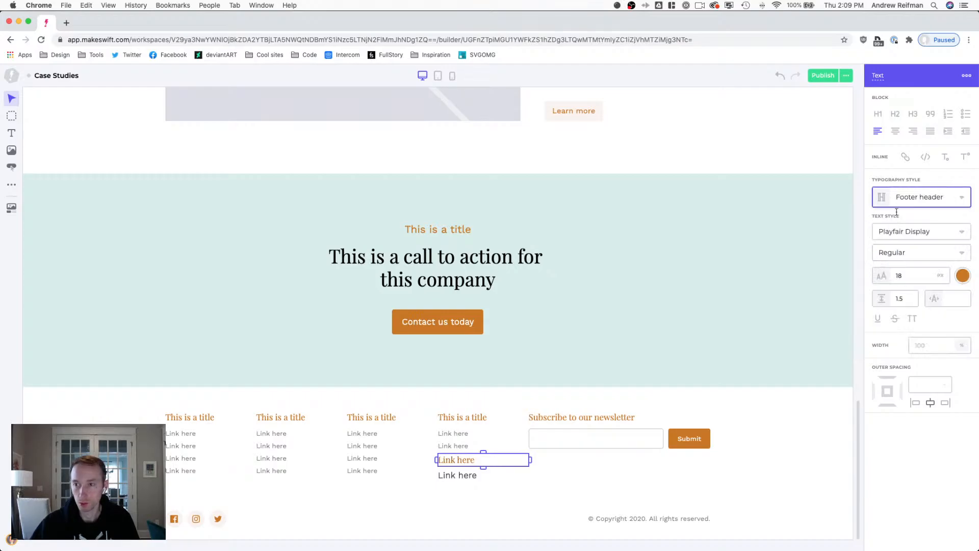
left_click(897, 202)
left_click(865, 286)
left_click(467, 474)
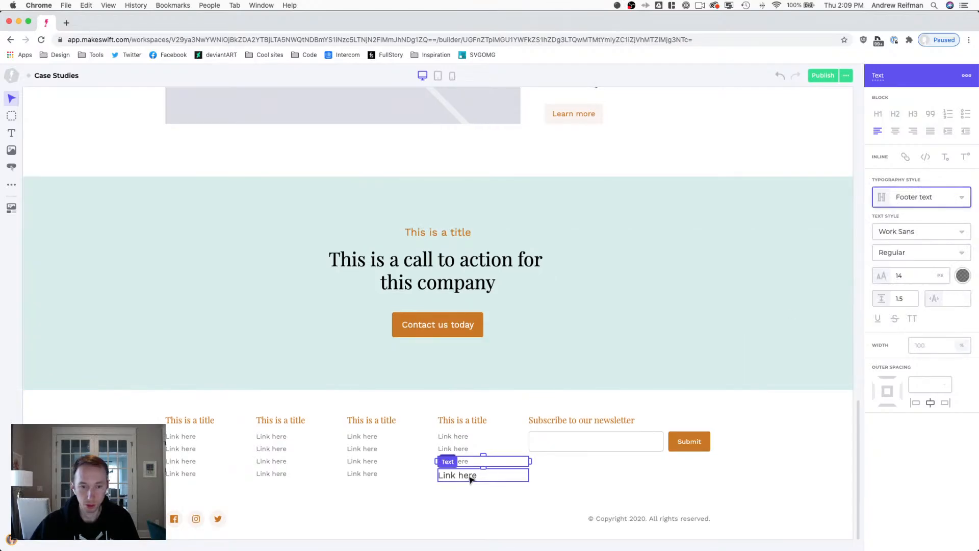
left_click(918, 197)
left_click(862, 287)
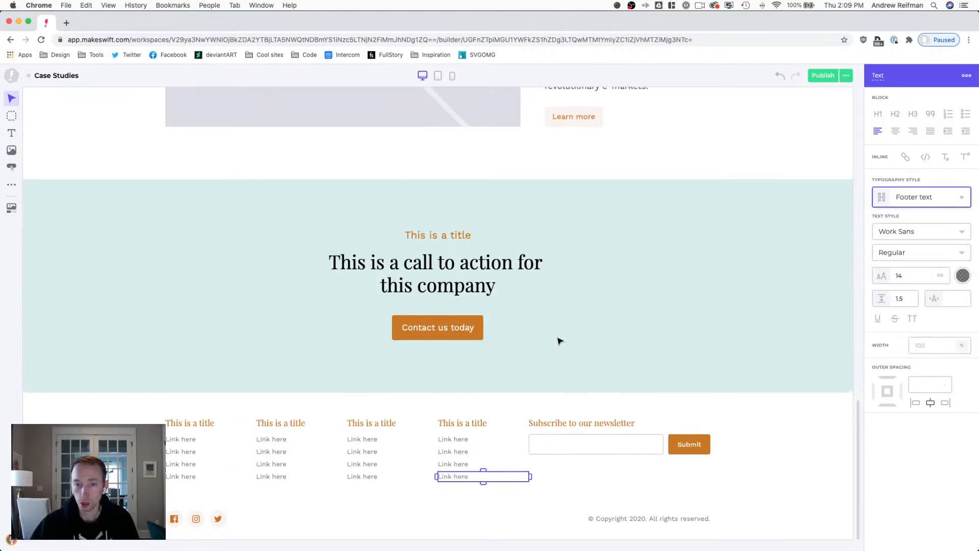
key("Escape")
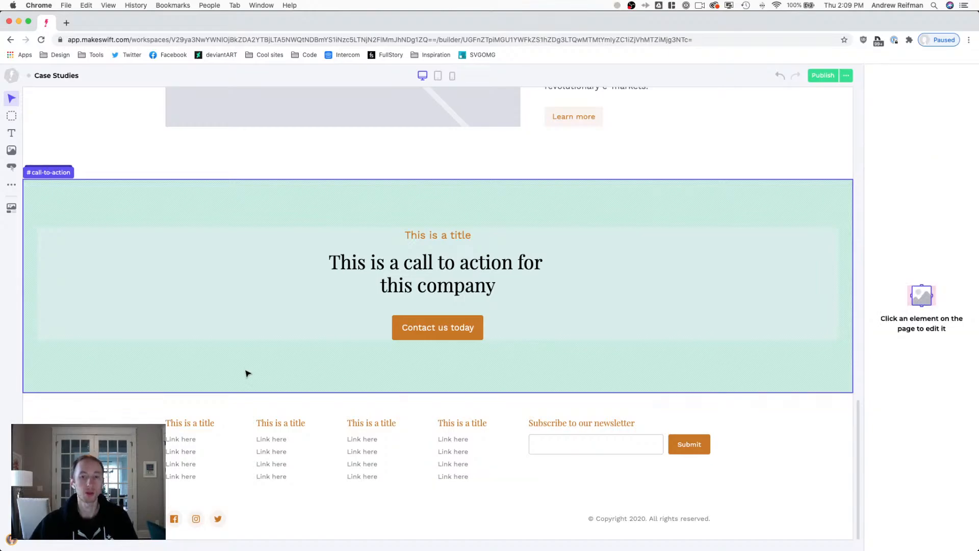
Zero the copyright line's 45 px top margin at tablet width, then preview the footer at mobile width.
key("2")
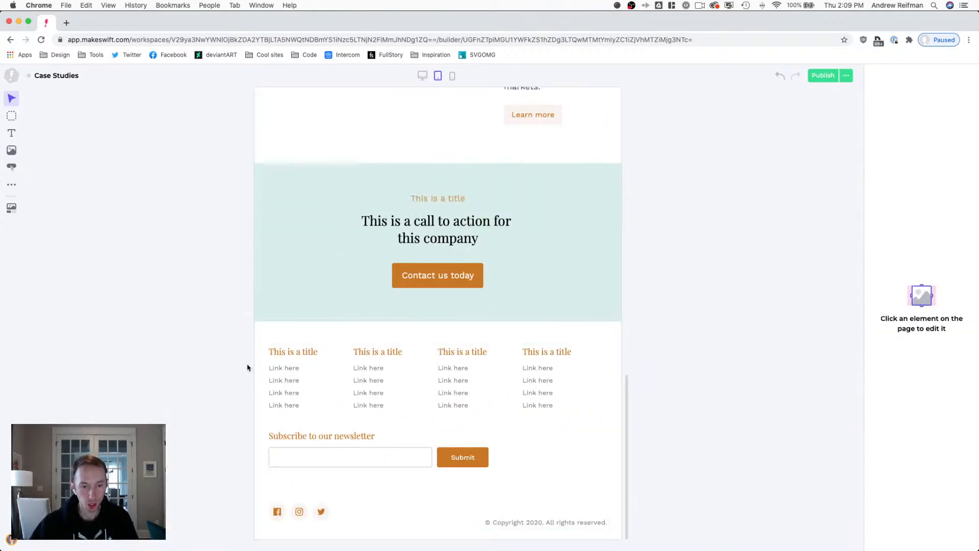
left_click(505, 521)
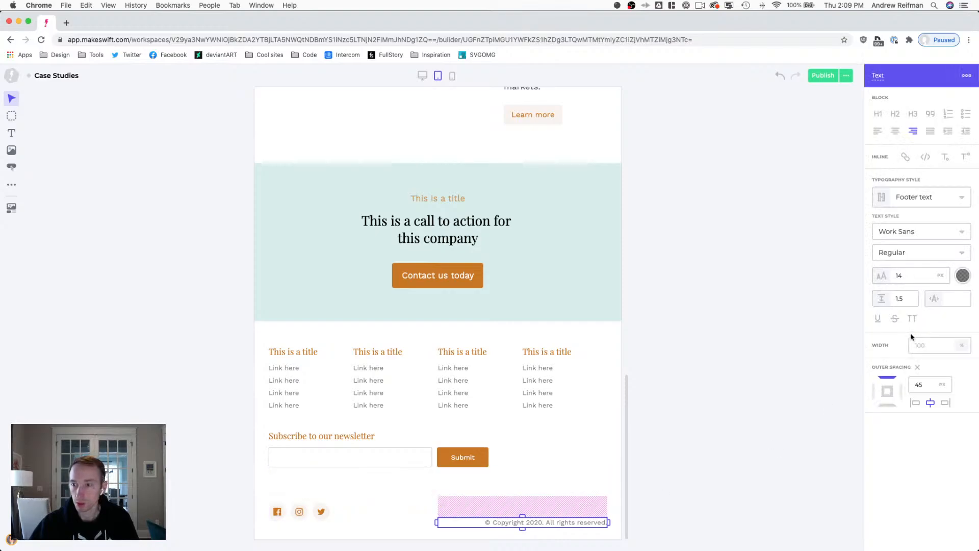
left_click(917, 368)
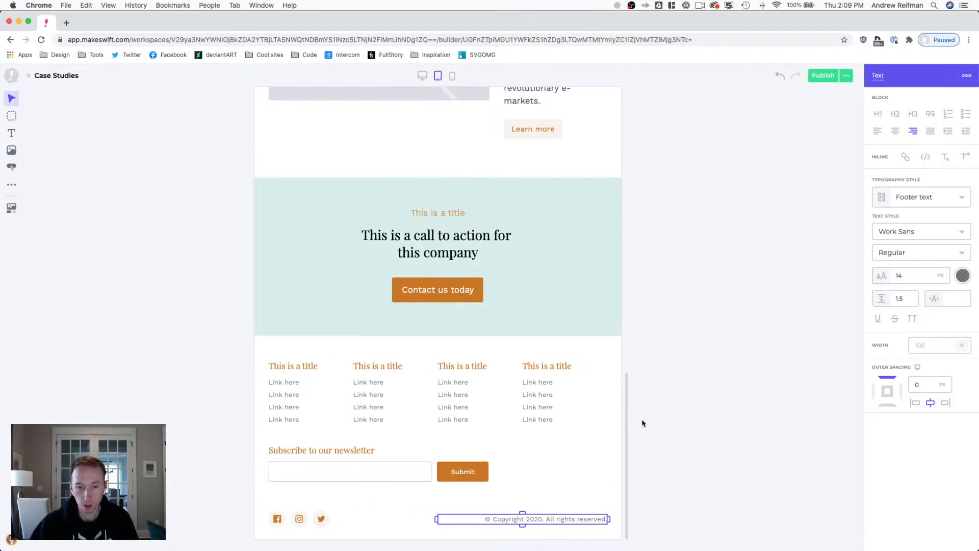
left_click(430, 502)
left_click(670, 476)
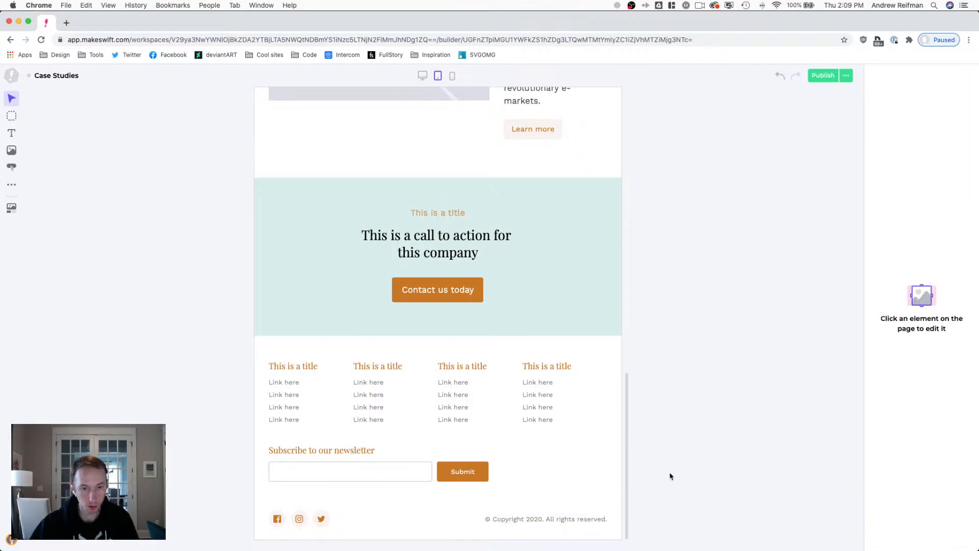
key("3")
scroll(530, 446, "down", 5)
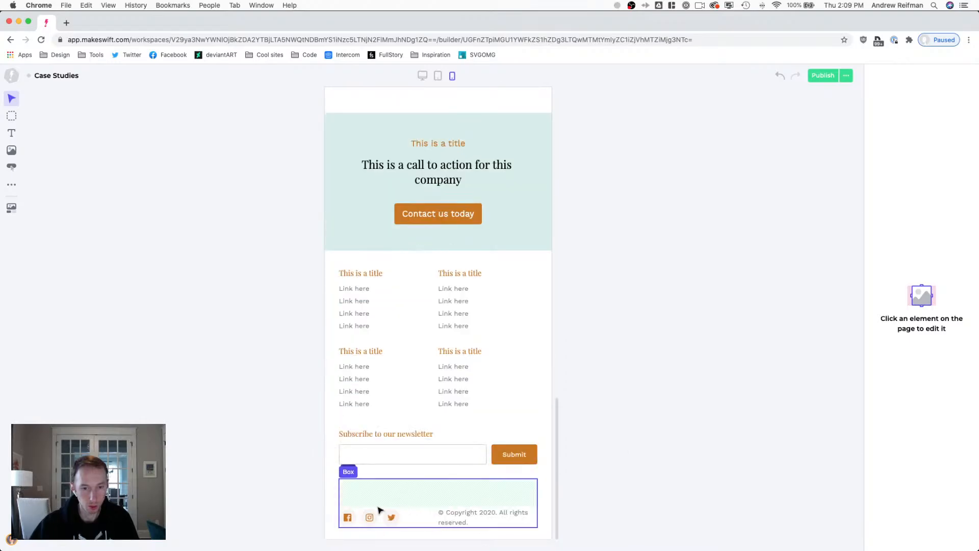
Remove the footer bottom row's top padding and add space below the social icons.
left_click(362, 501)
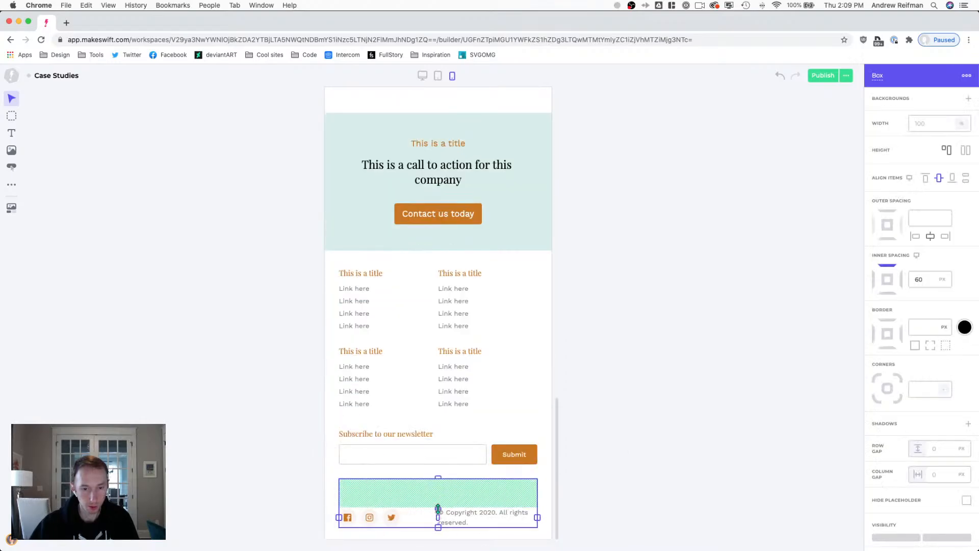
mouse_move(438, 509)
left_mouse_down()
mouse_move(439, 476)
mouse_move(433, 497)
left_mouse_up()
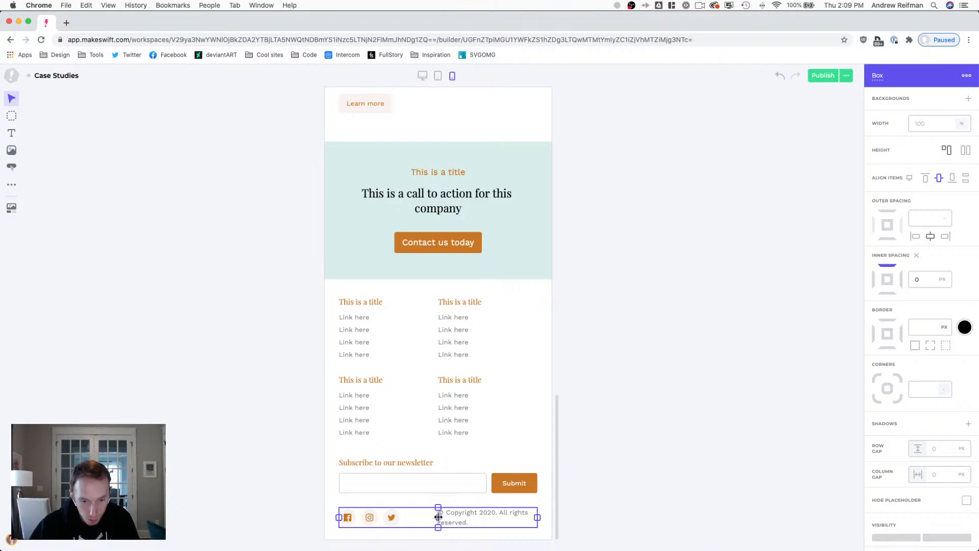
left_click(388, 521)
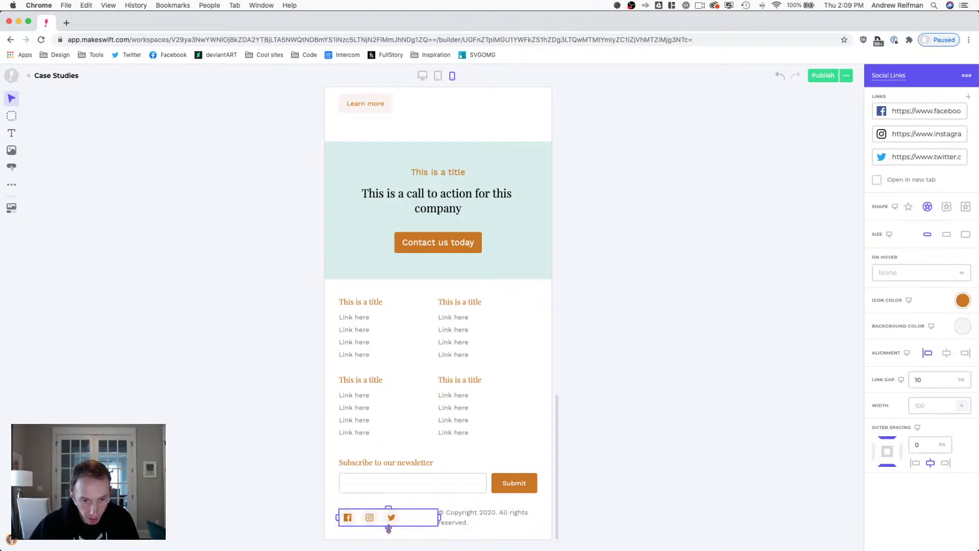
left_click_drag(388, 526, 389, 550)
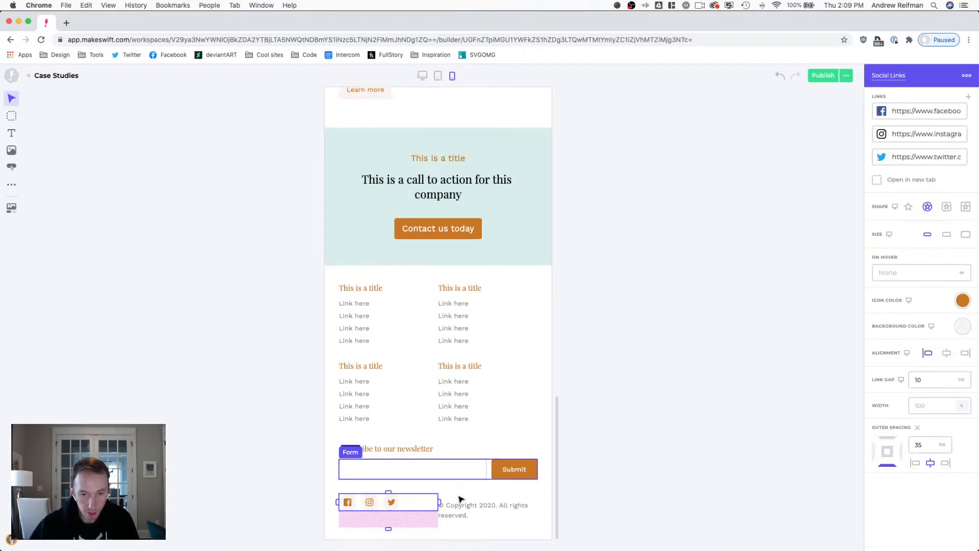
Stack the copyright beneath the social icons and set their bottom spacing to 20 px.
left_click(447, 527)
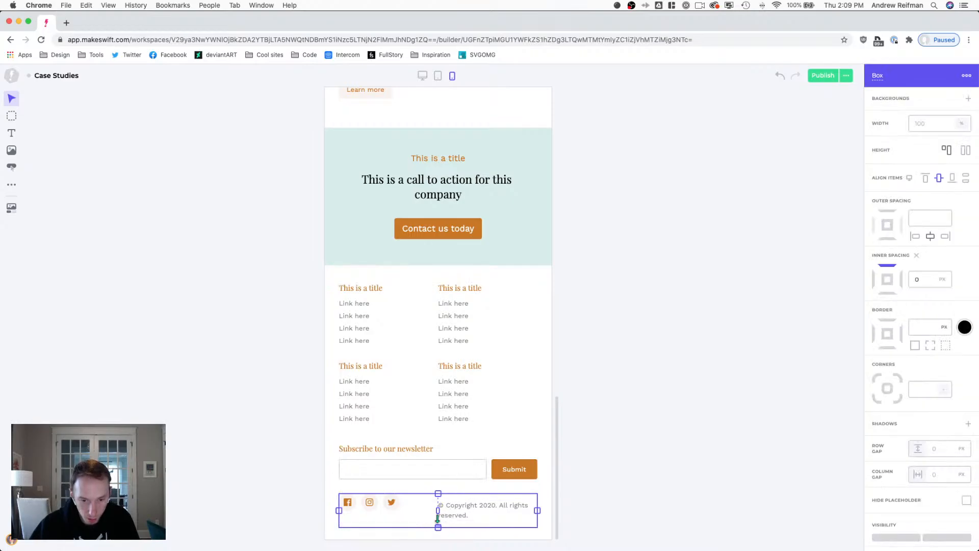
left_click(440, 522)
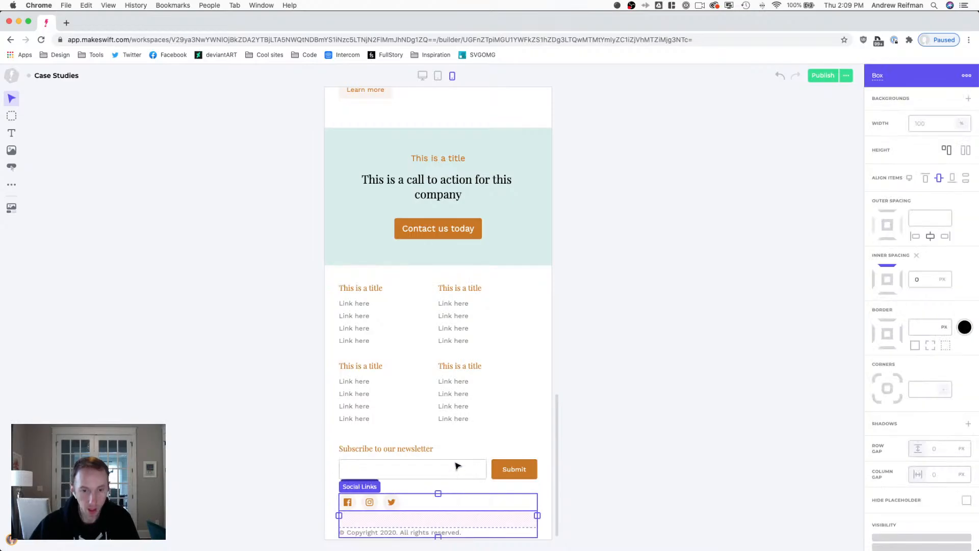
scroll(443, 468, "down", 1)
left_click(386, 497)
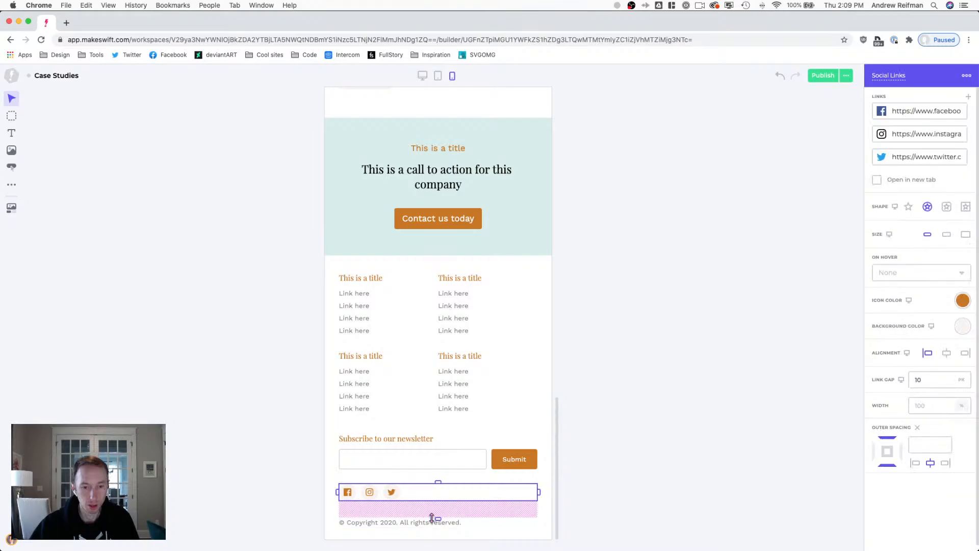
left_click_drag(439, 519, 439, 513)
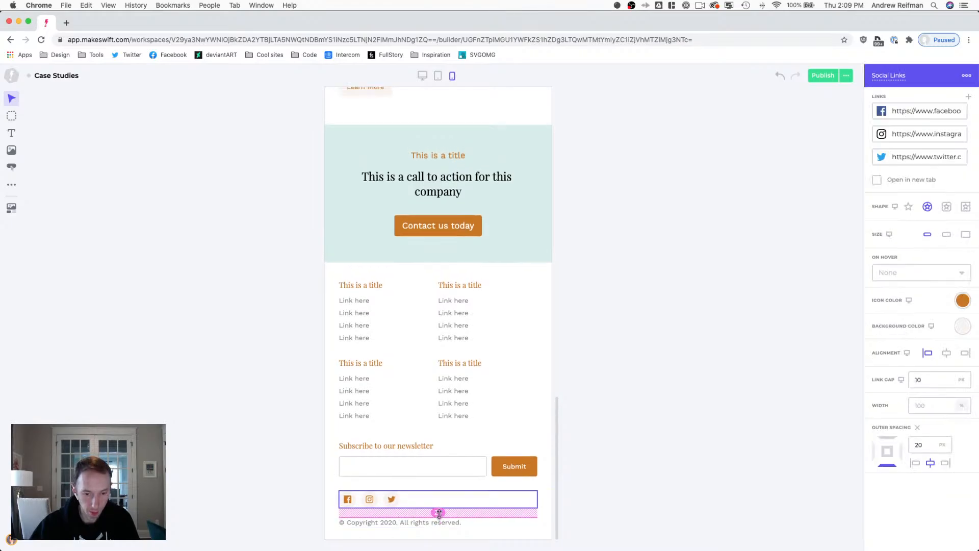
left_click(627, 502)
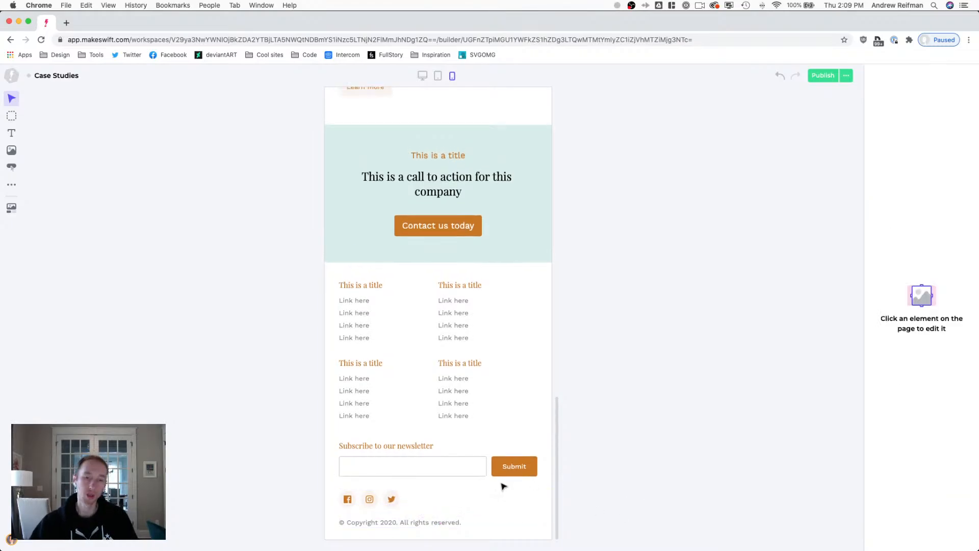
left_click(383, 498)
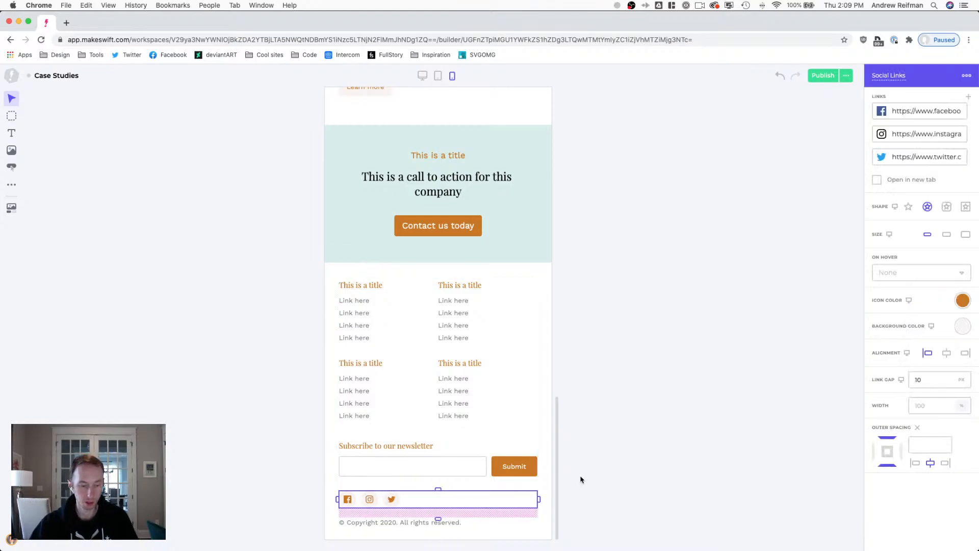
left_click(630, 472)
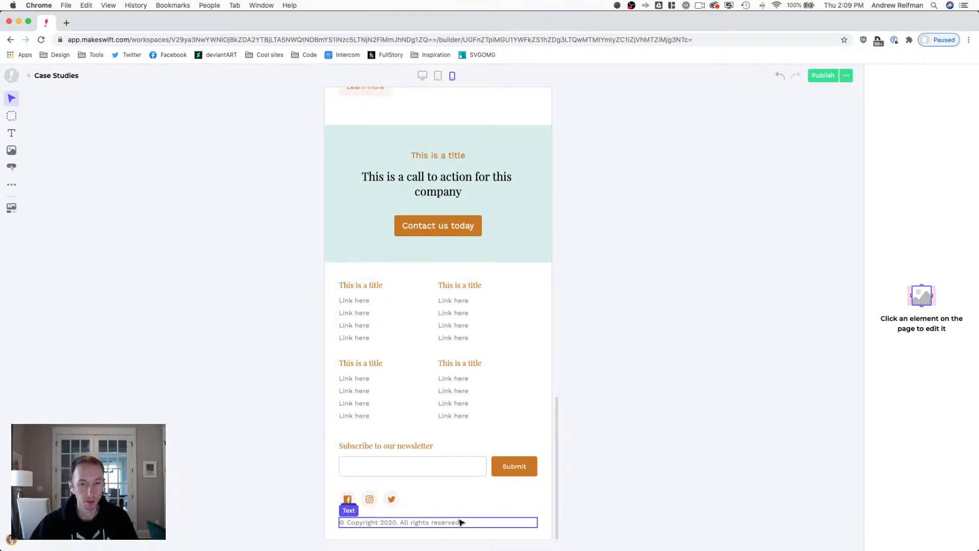
Delete the fourth footer link column and check the result at tablet and mobile widths.
key("2")
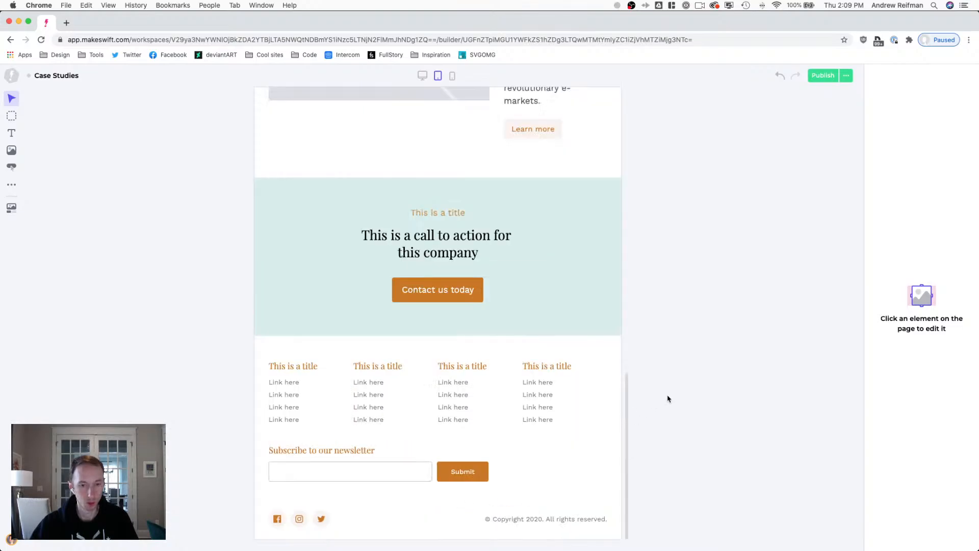
key("1")
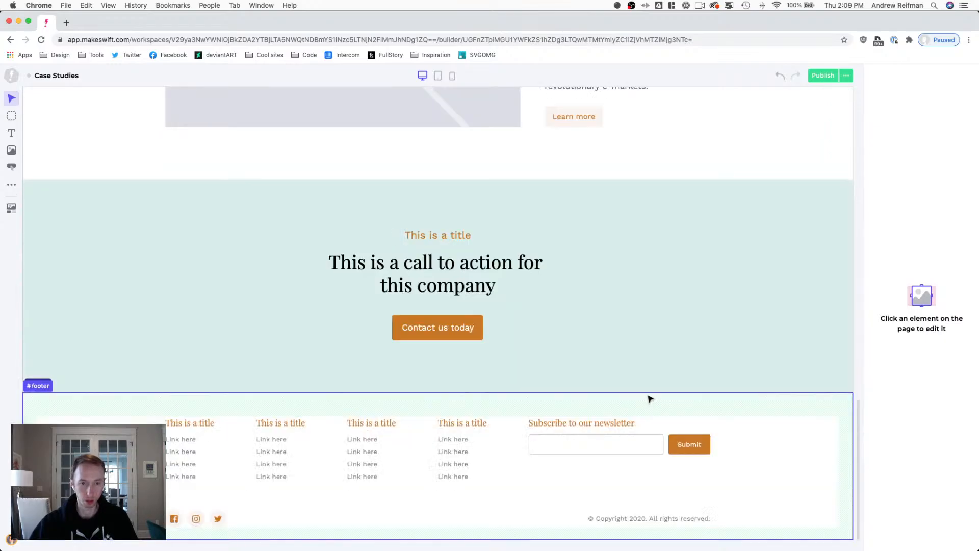
left_click(467, 424)
key("Delete")
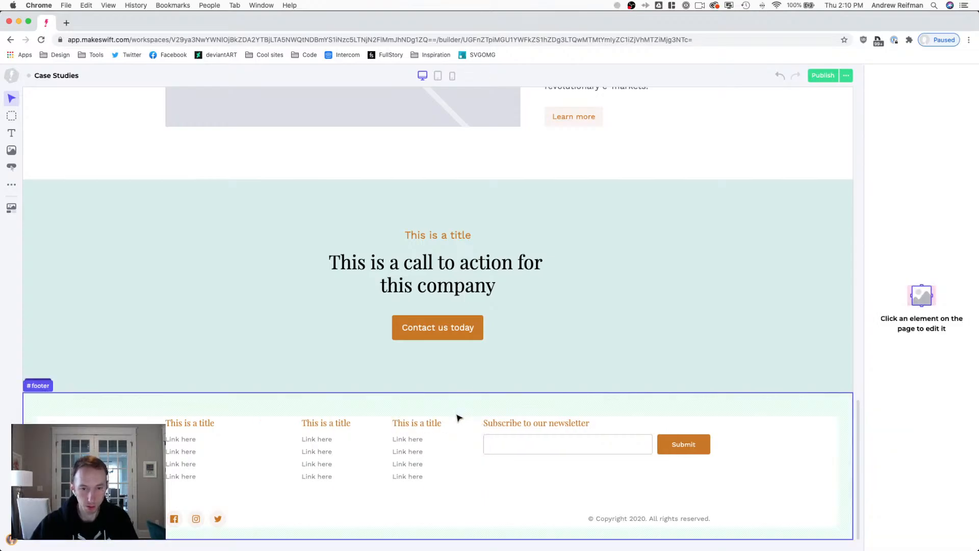
key("2")
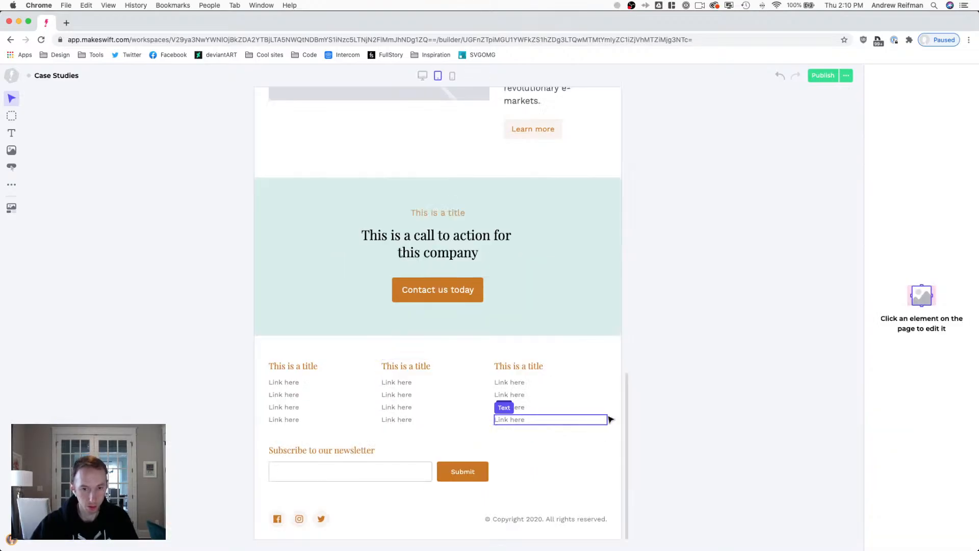
key("3")
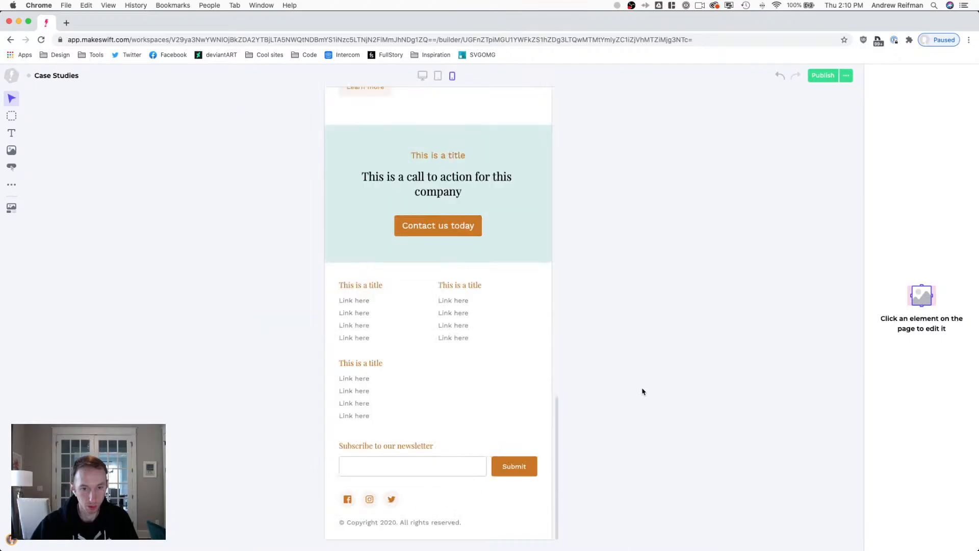
key("1")
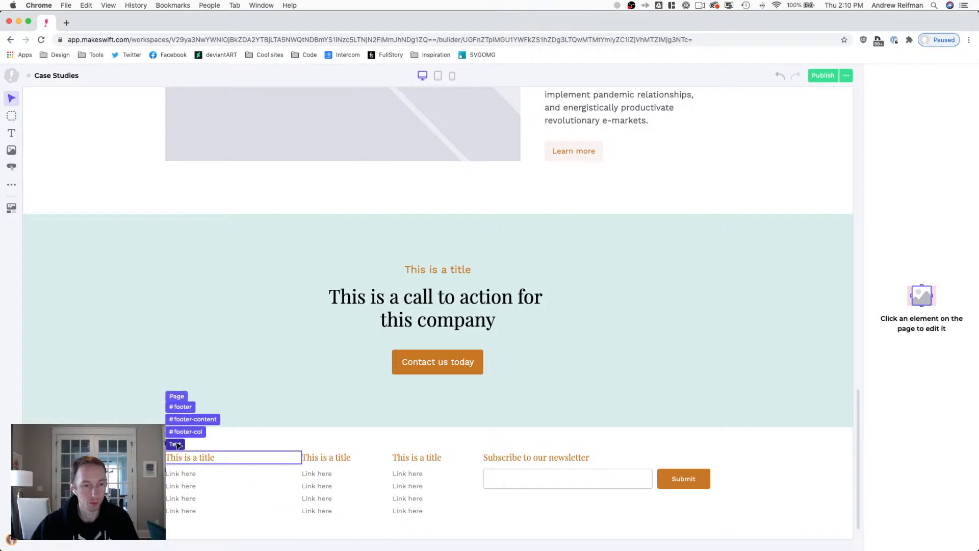
Narrow the remaining footer link columns, pulling the third column closer to the second.
left_click(177, 435)
key("Escape")
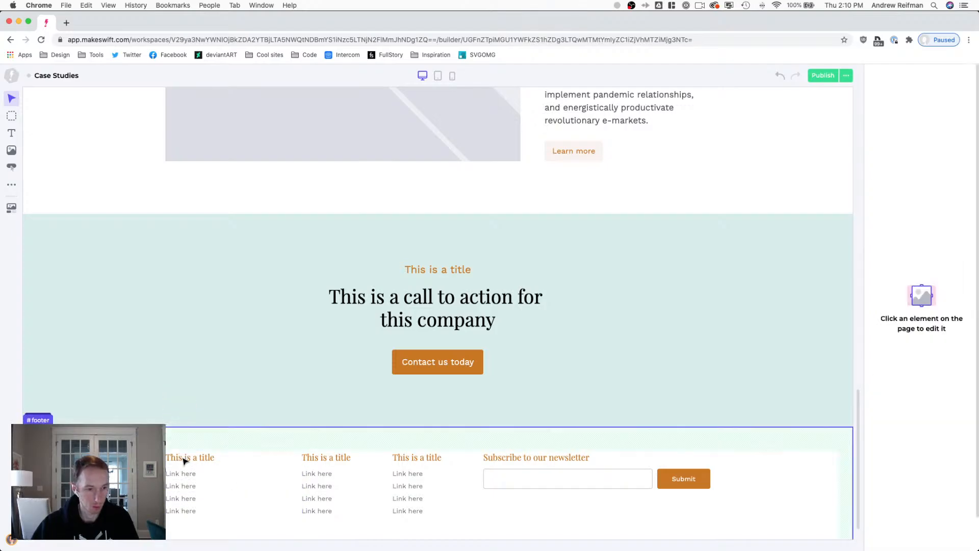
left_click(193, 419)
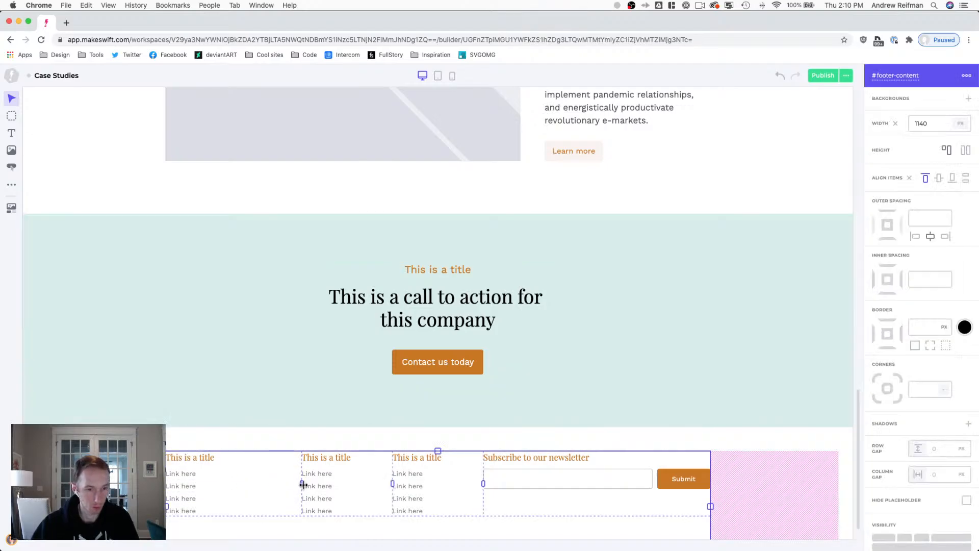
left_click_drag(302, 482, 276, 483)
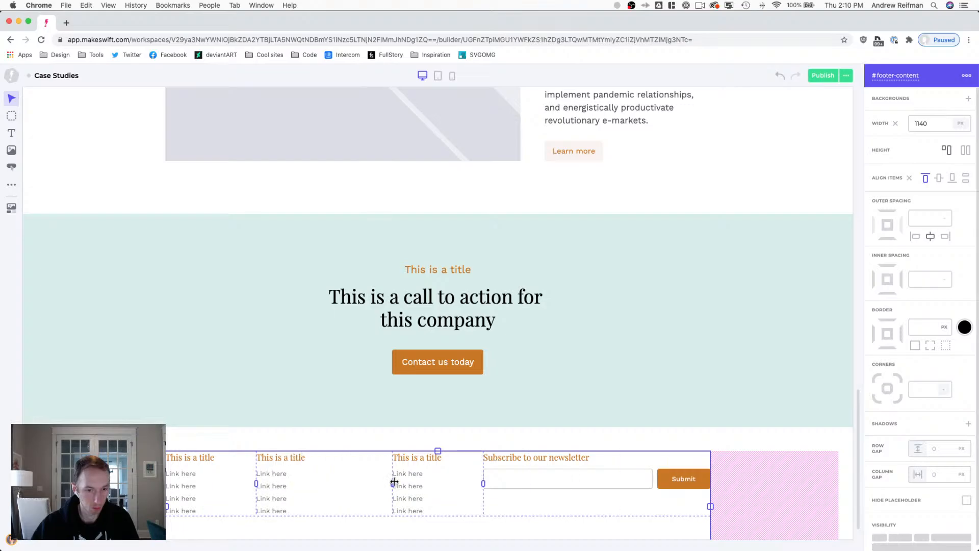
left_click_drag(393, 482, 359, 483)
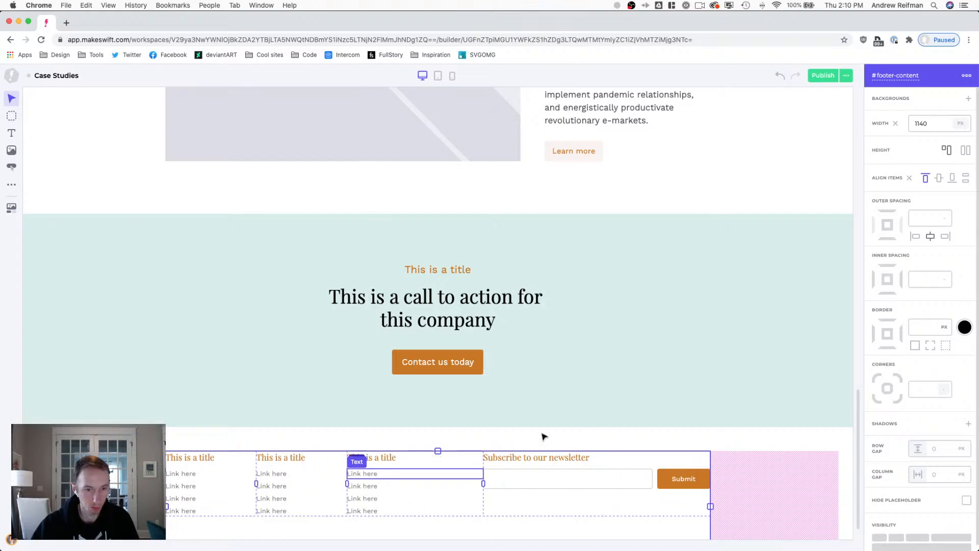
key("Escape")
scroll(767, 309, "down", 1)
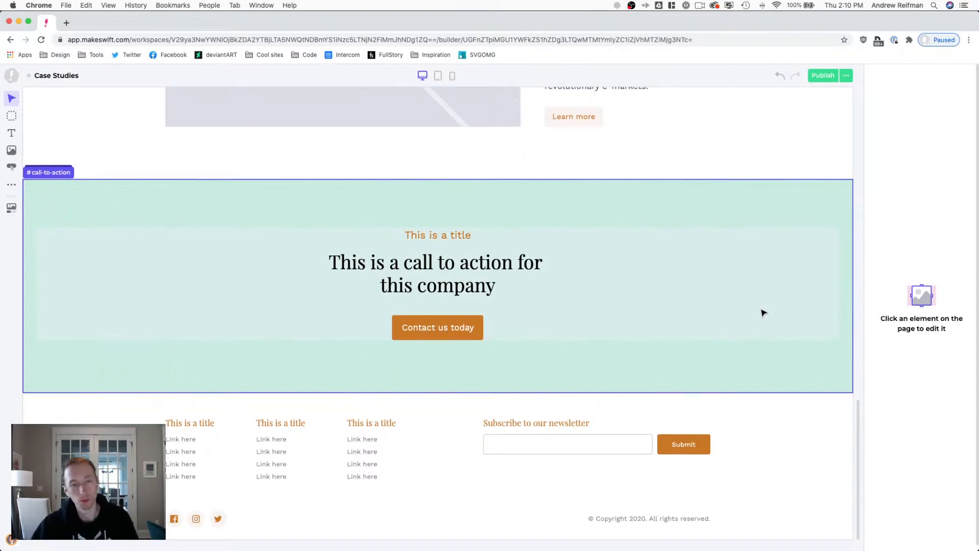
At mobile width, set the footer content grid to two columns, newsletter beside the third column.
key("2")
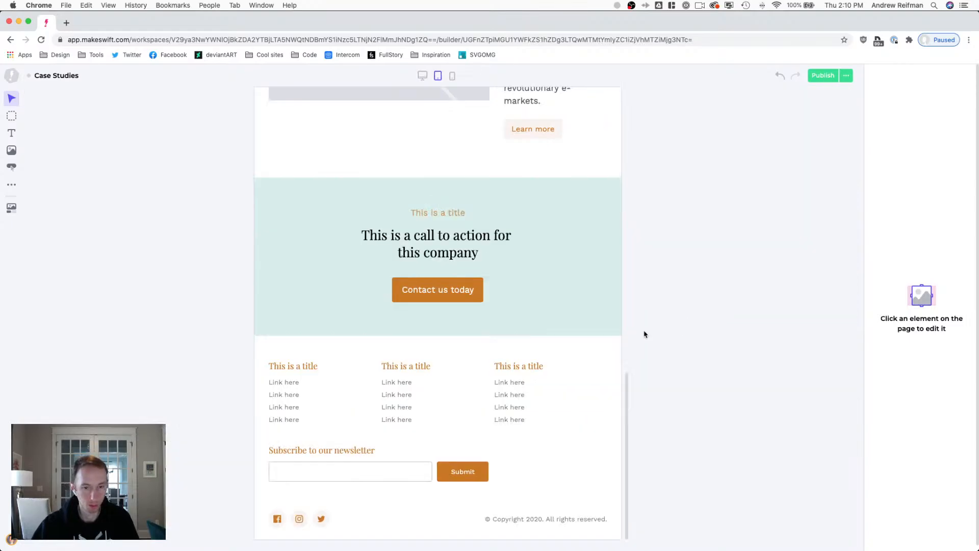
key("3")
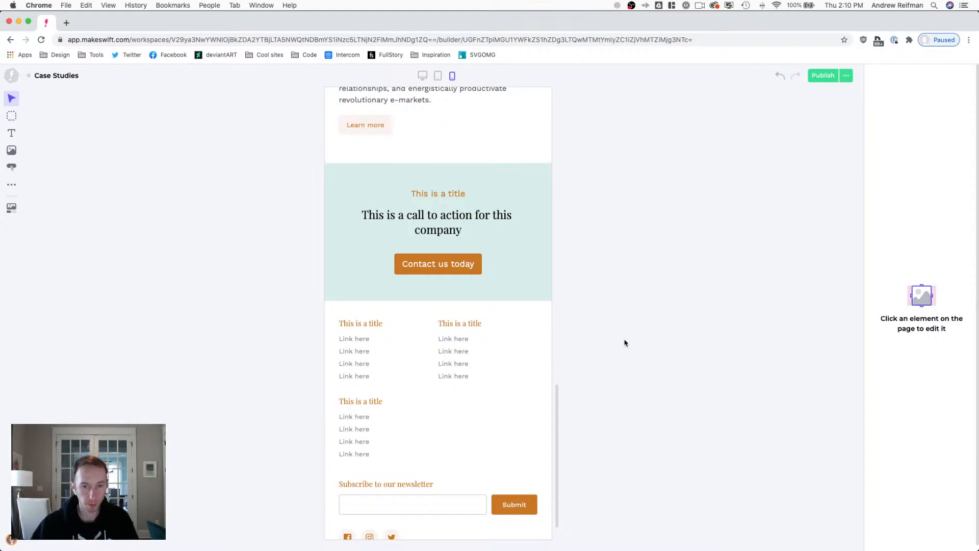
scroll(626, 343, "down", 2)
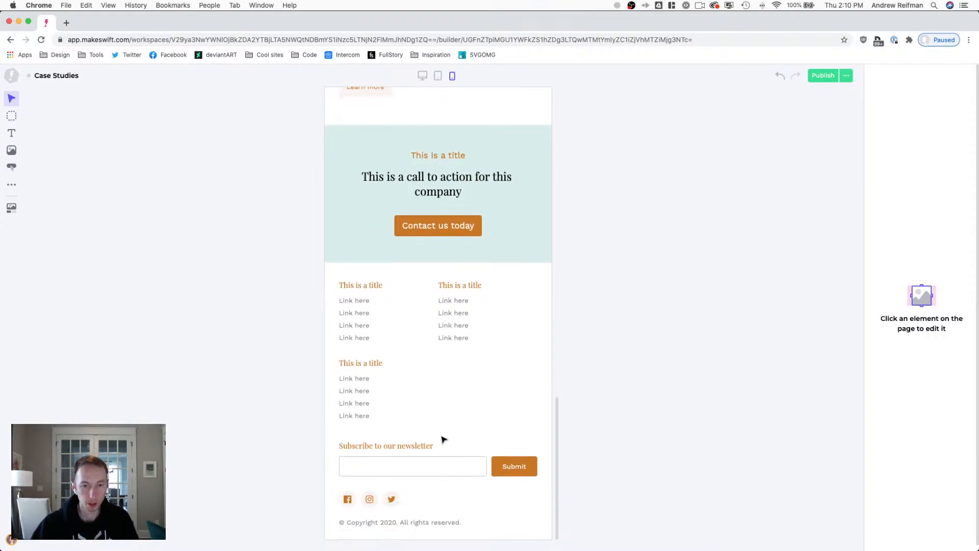
left_click(415, 430)
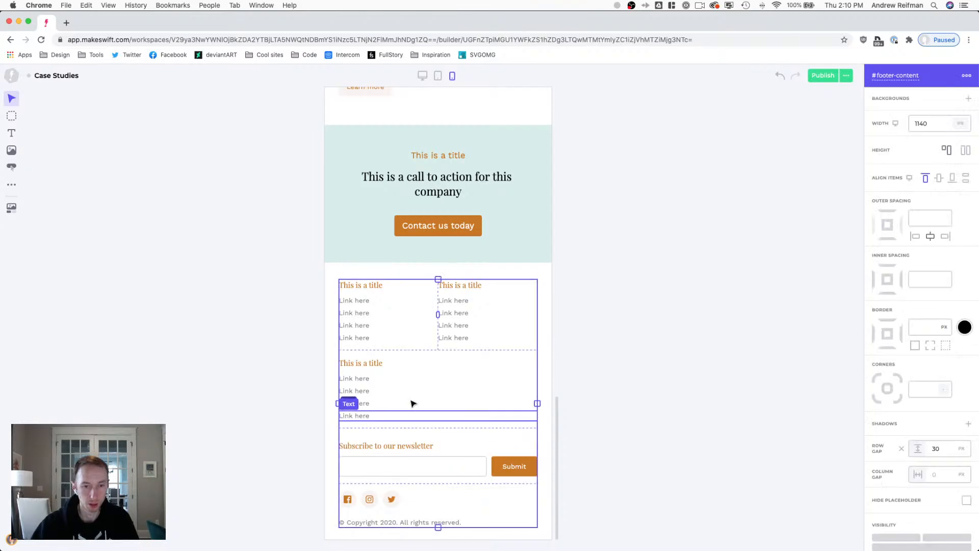
key("2")
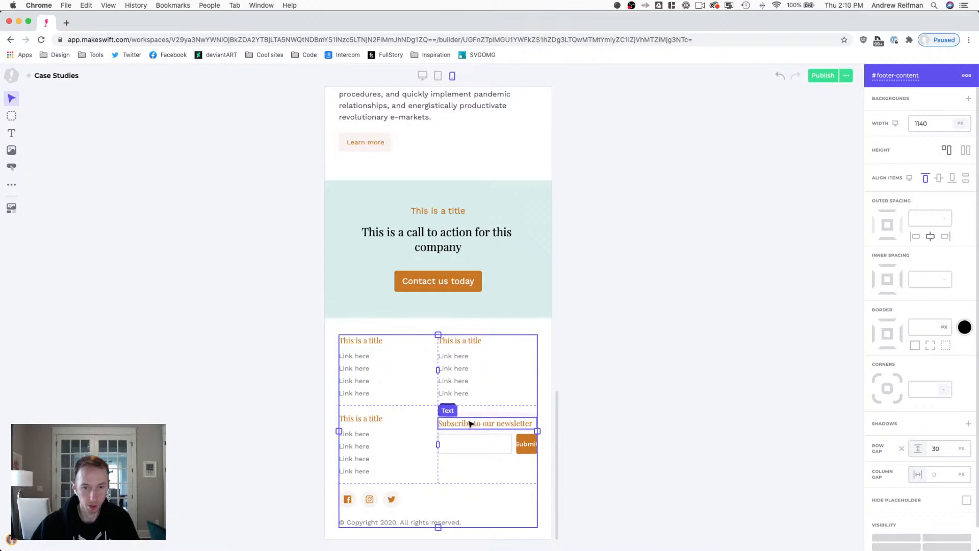
left_click(704, 399)
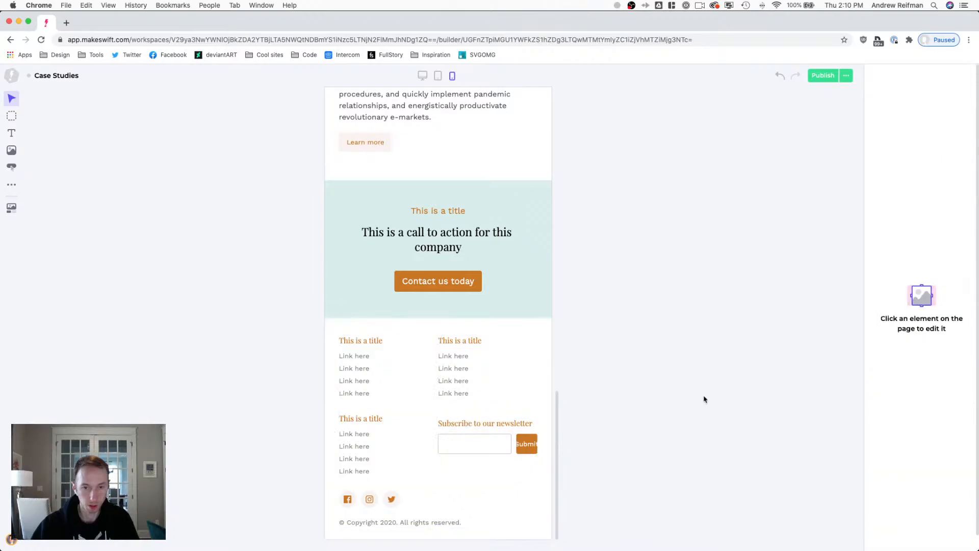
Stack the newsletter form's Submit button full-width under the email field.
left_click(514, 445)
left_click(514, 443)
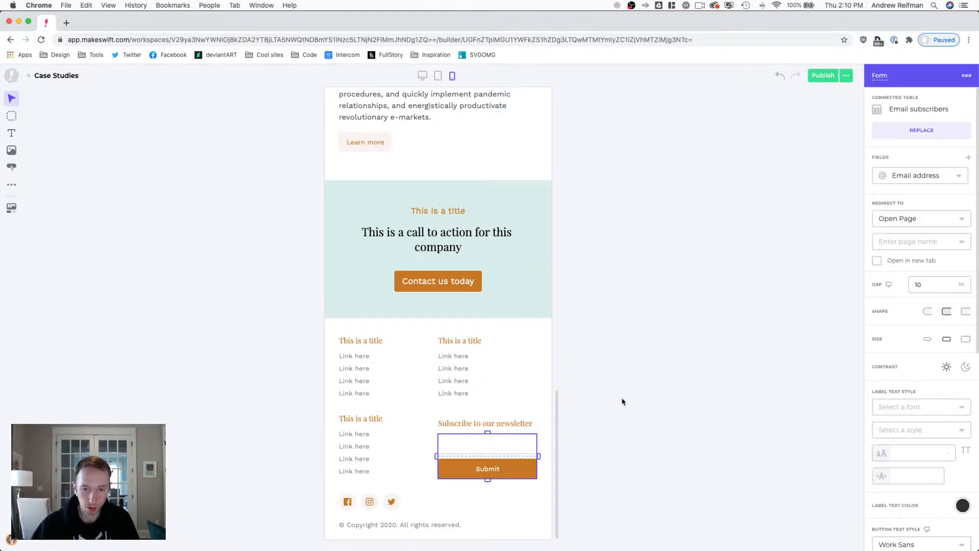
left_click(469, 424)
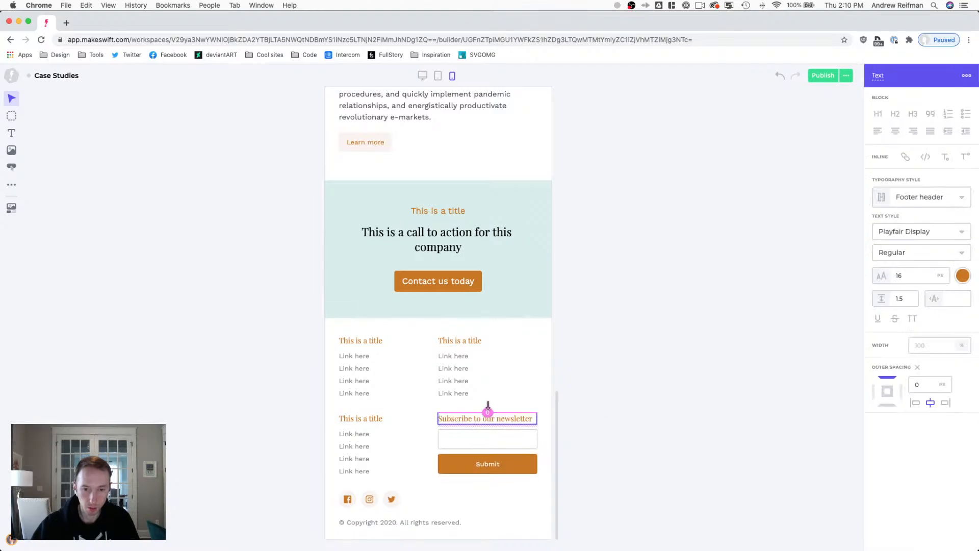
left_click(361, 420)
left_click(651, 414)
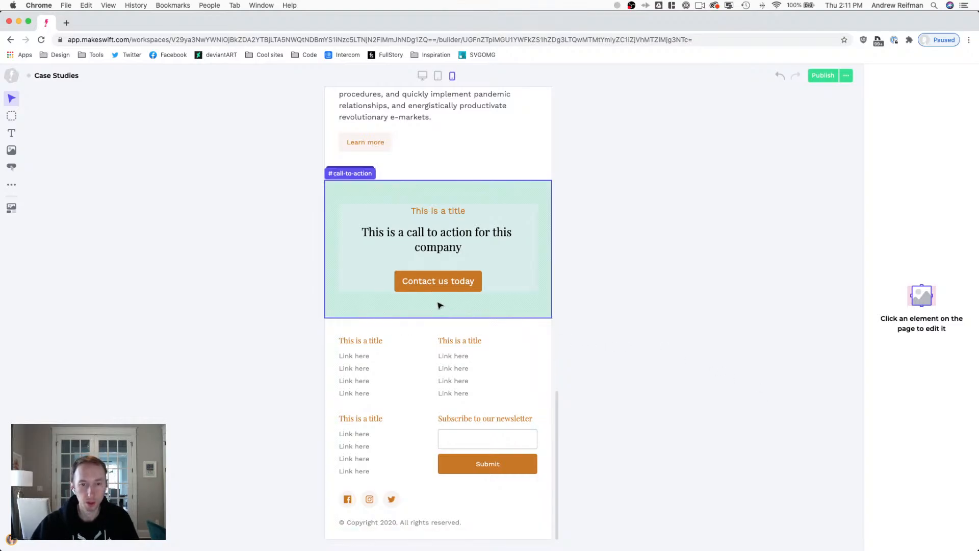
Set the Contact us today button's font size to 16 px in the mobile layout.
left_click(430, 282)
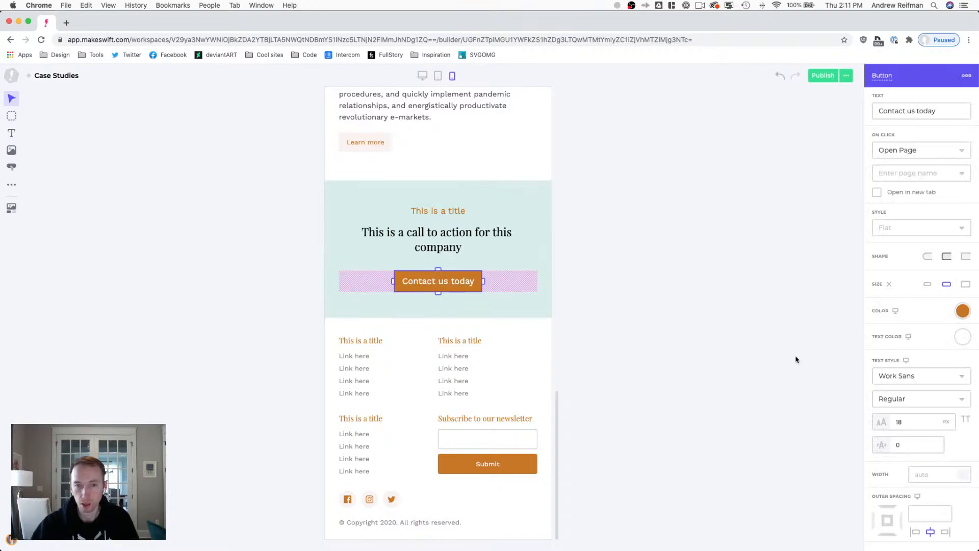
key("2")
key("1")
key("2")
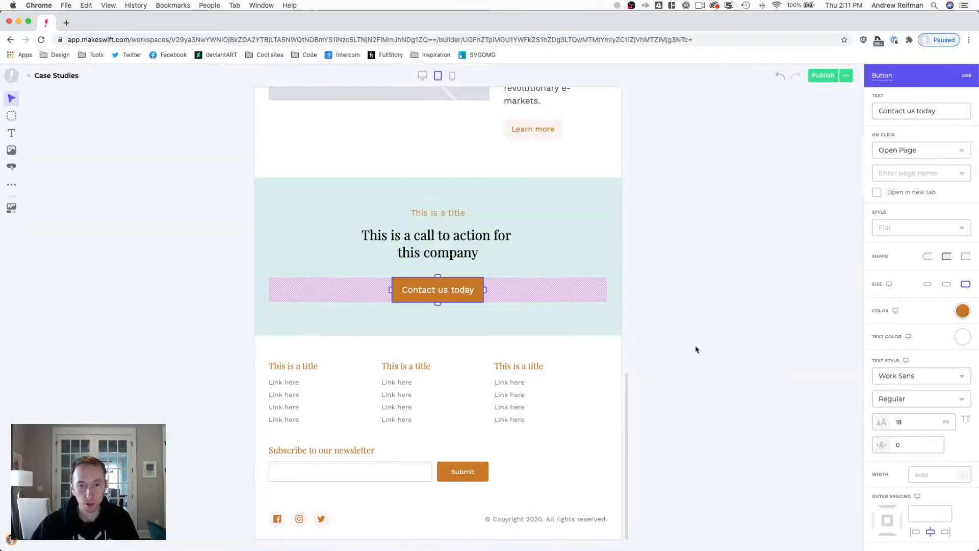
key("3")
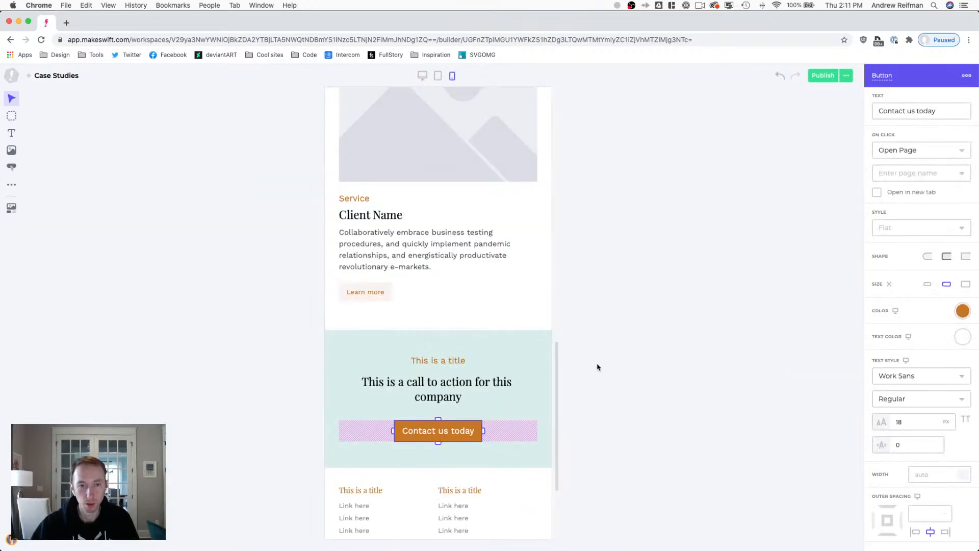
double_click(924, 428)
type("16")
key("Return")
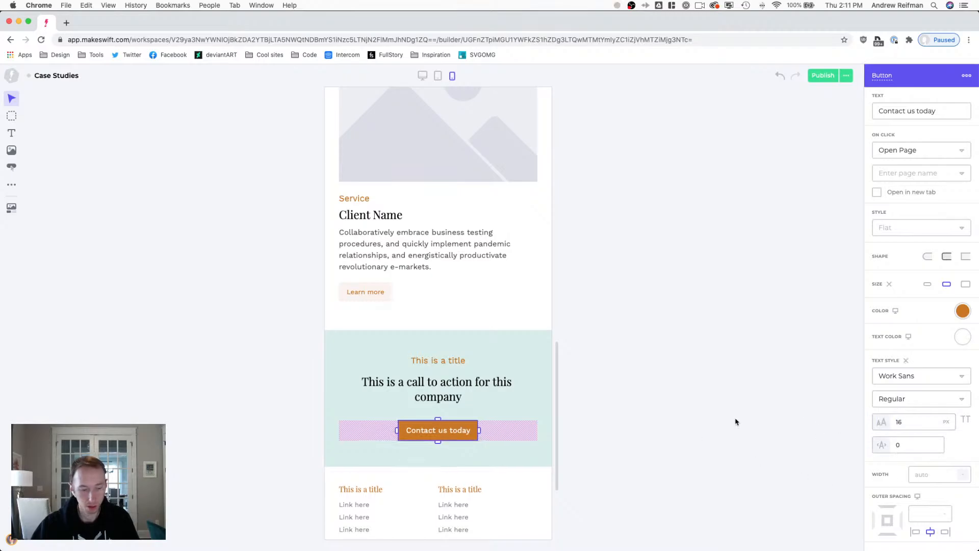
Check the resized button at tablet and desktop widths.
key("2")
key("1")
scroll(712, 411, "down", 5)
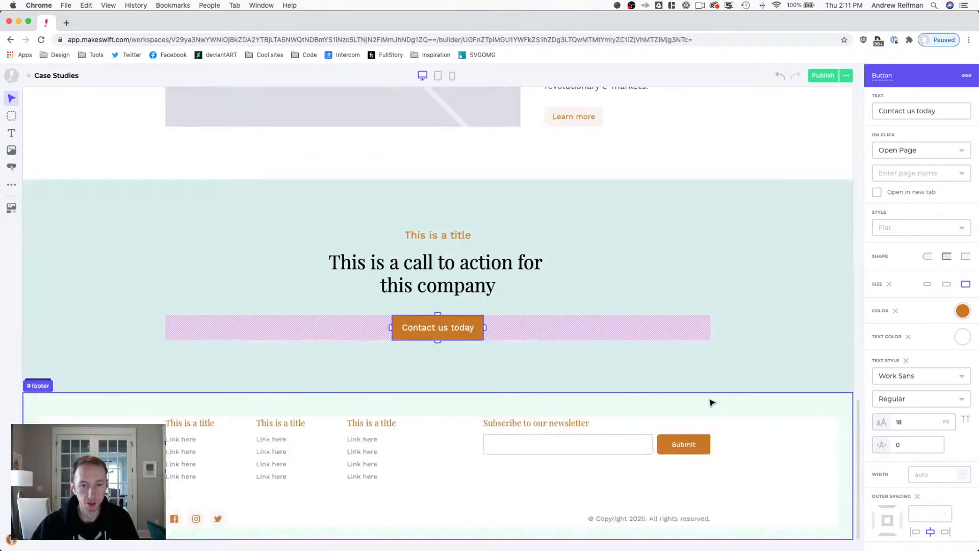
left_click(856, 339)
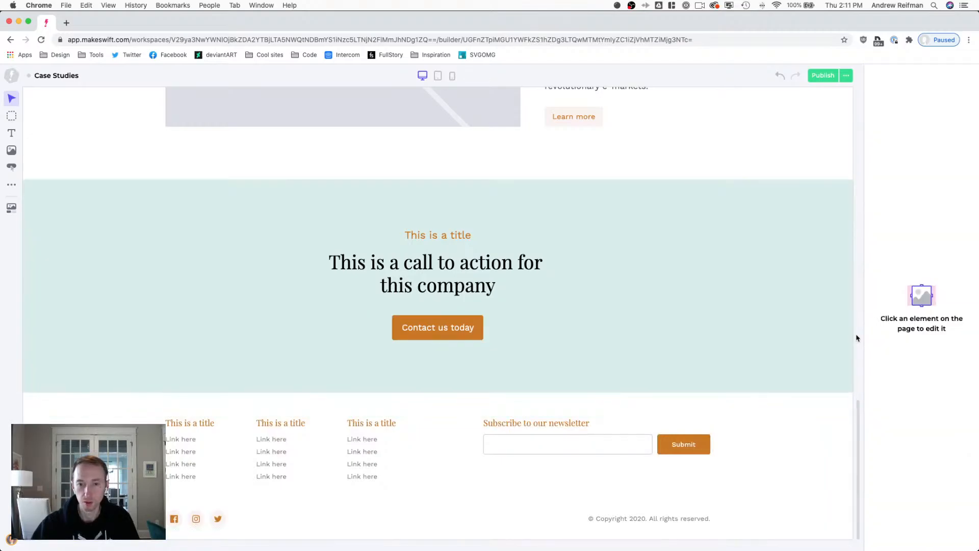
Review the newsletter signup form at tablet, mobile and desktop widths.
left_click(700, 444)
key("2")
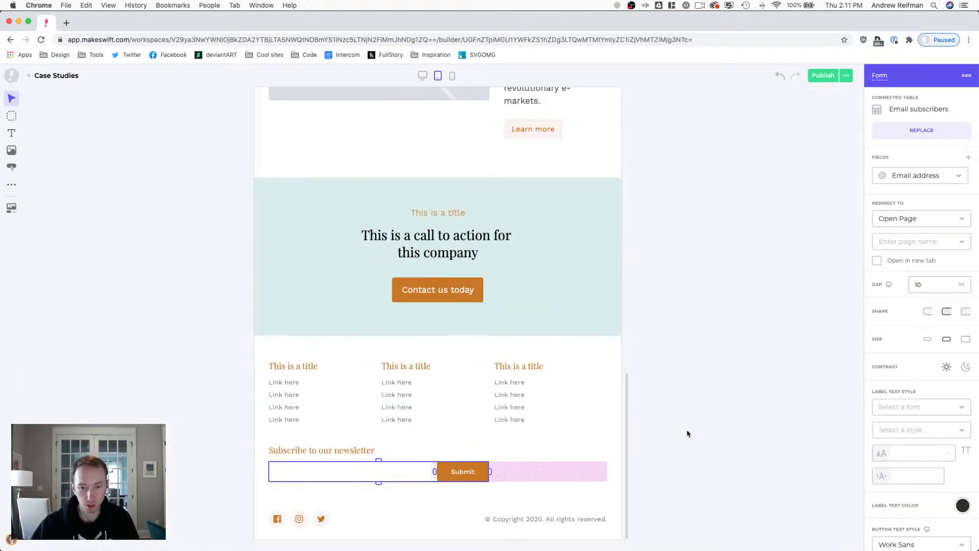
key("3")
scroll(515, 404, "down", 3)
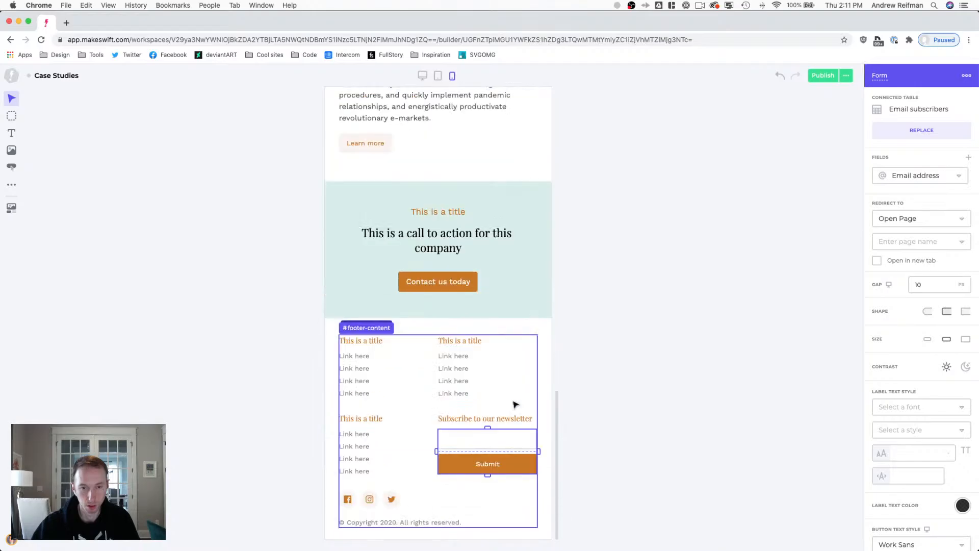
left_click(659, 403)
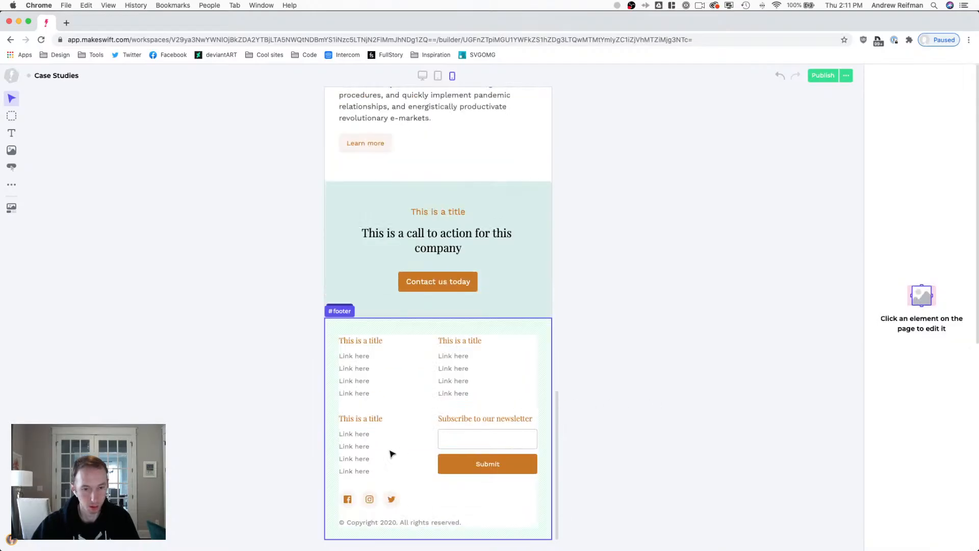
key("2")
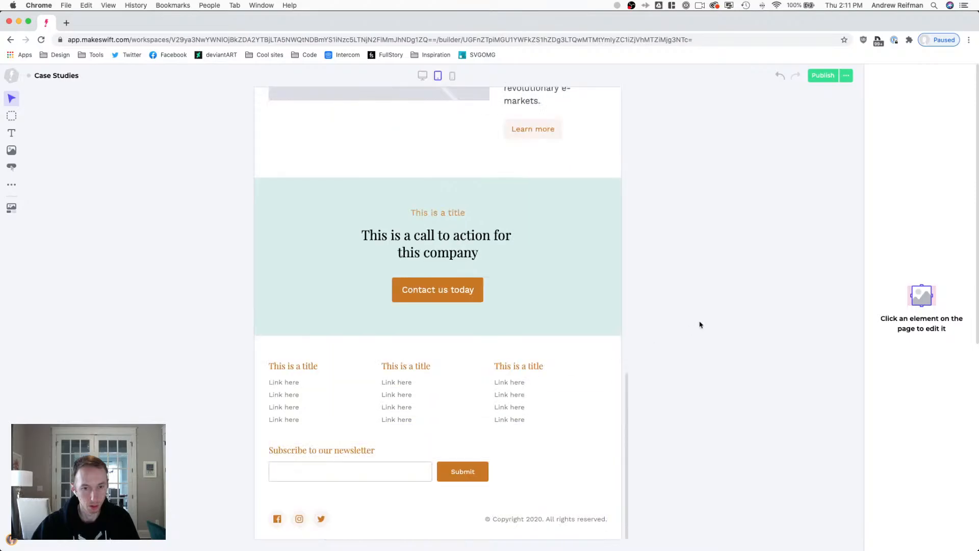
key("1")
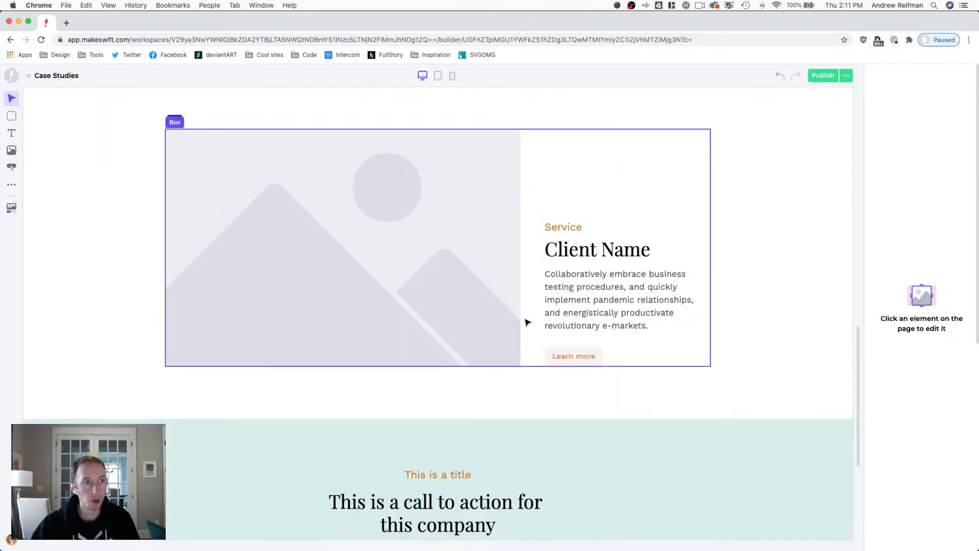
scroll(526, 323, "down", 5)
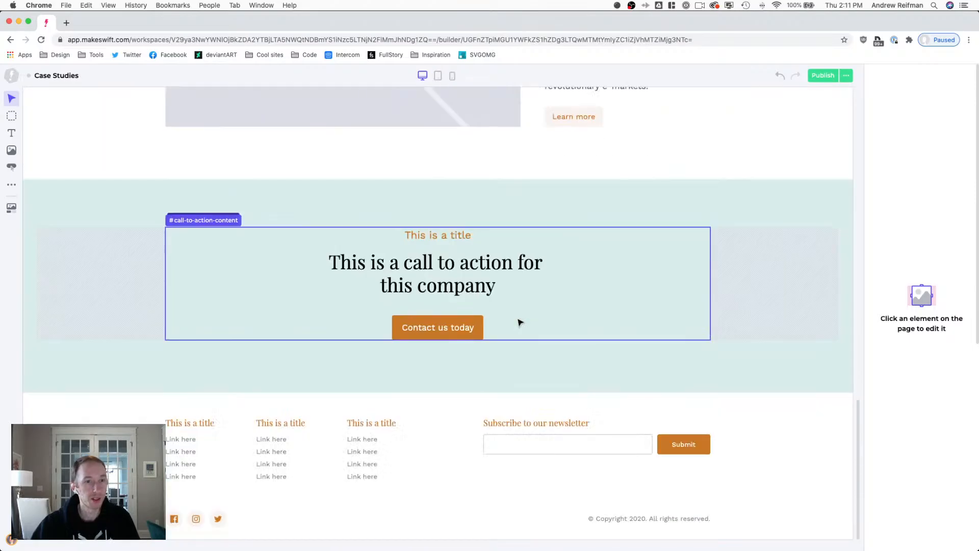
Copy the new footer and open the About page in the design editor.
left_click(228, 409)
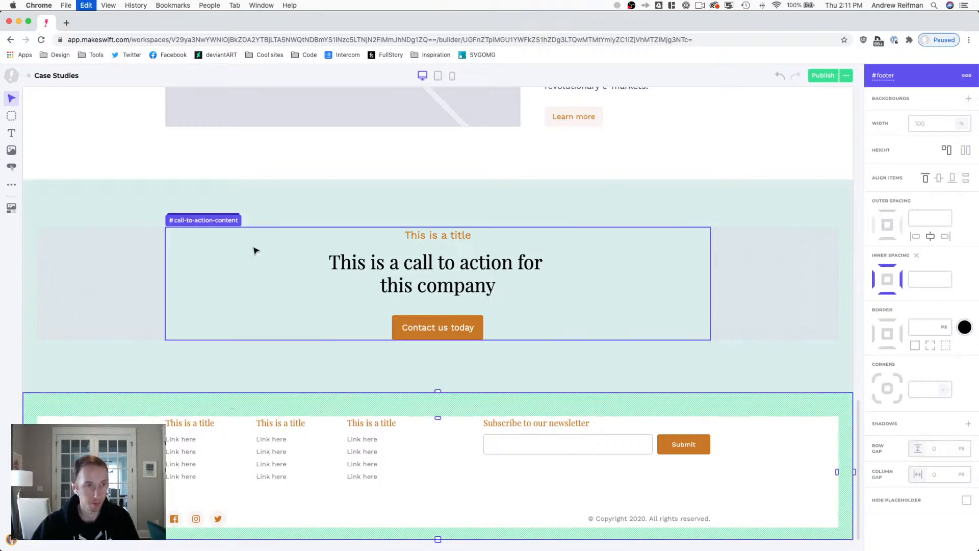
left_click(13, 75)
left_click(26, 99)
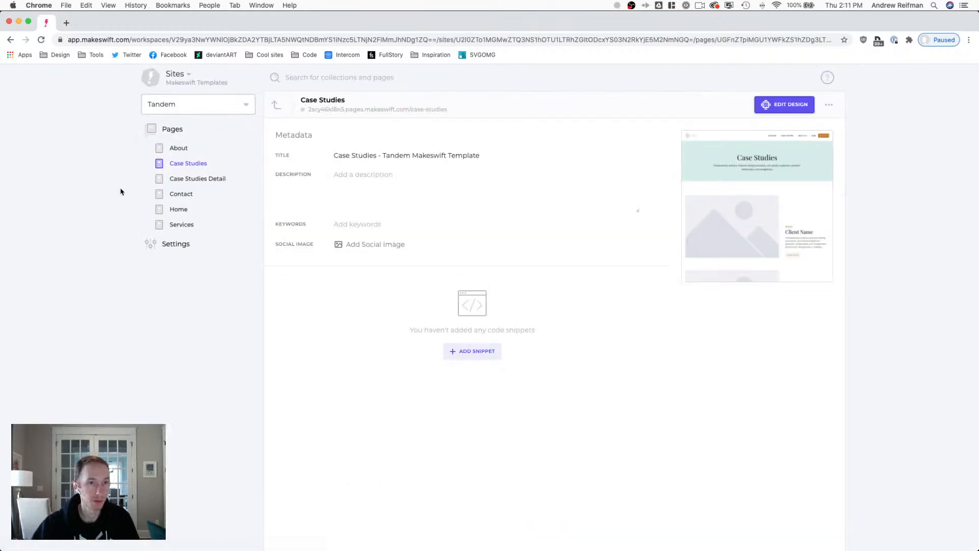
left_click(176, 149)
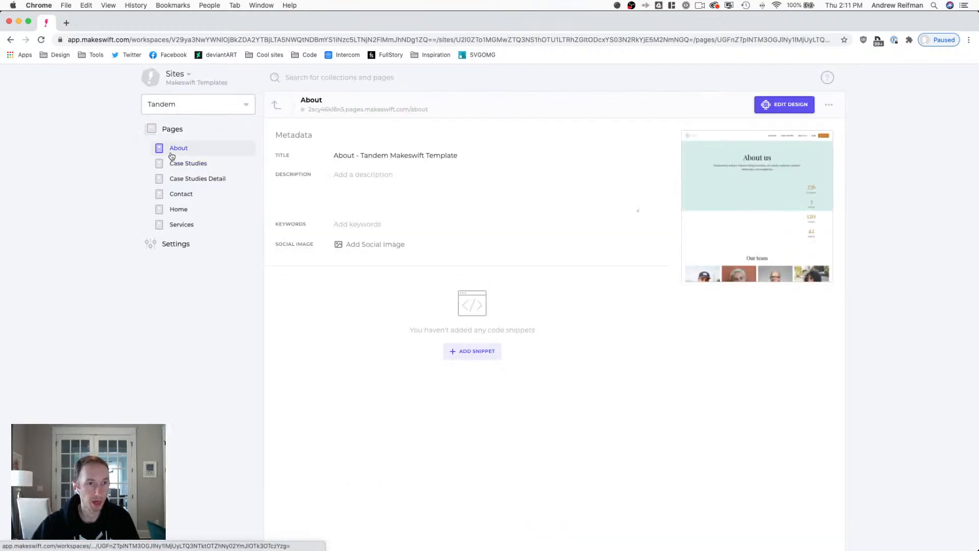
left_click(711, 202)
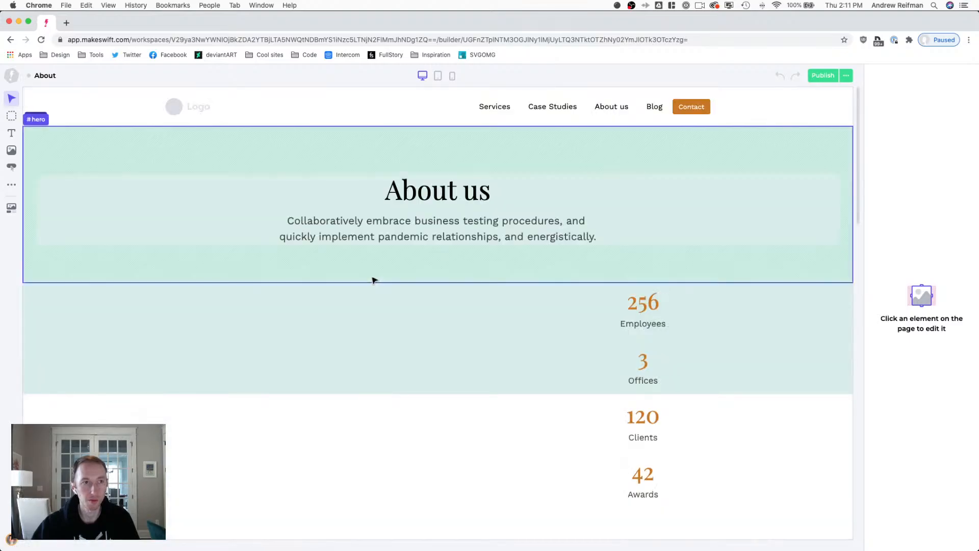
scroll(368, 279, "down", 10)
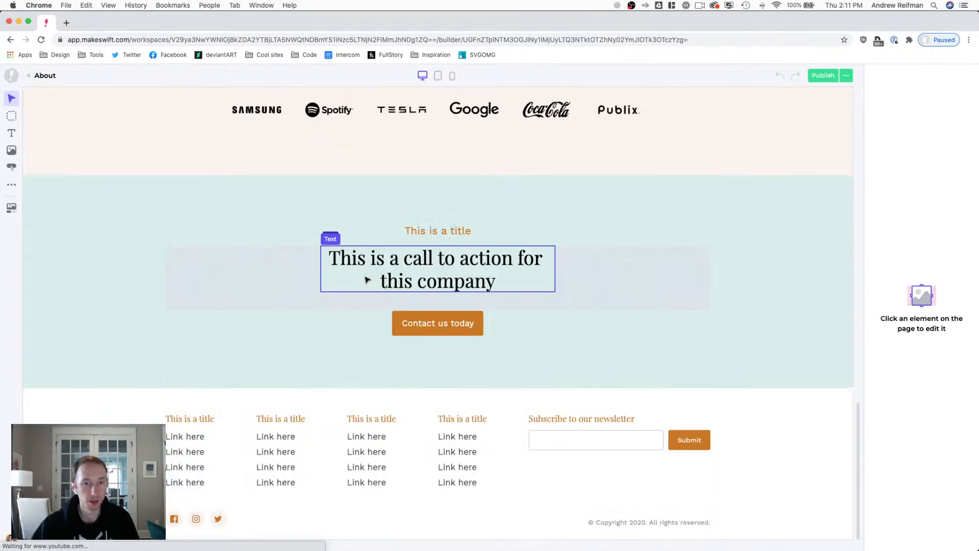
Paste the new footer below the call-to-action and delete the old four-column footer.
left_click(115, 407)
key("Escape")
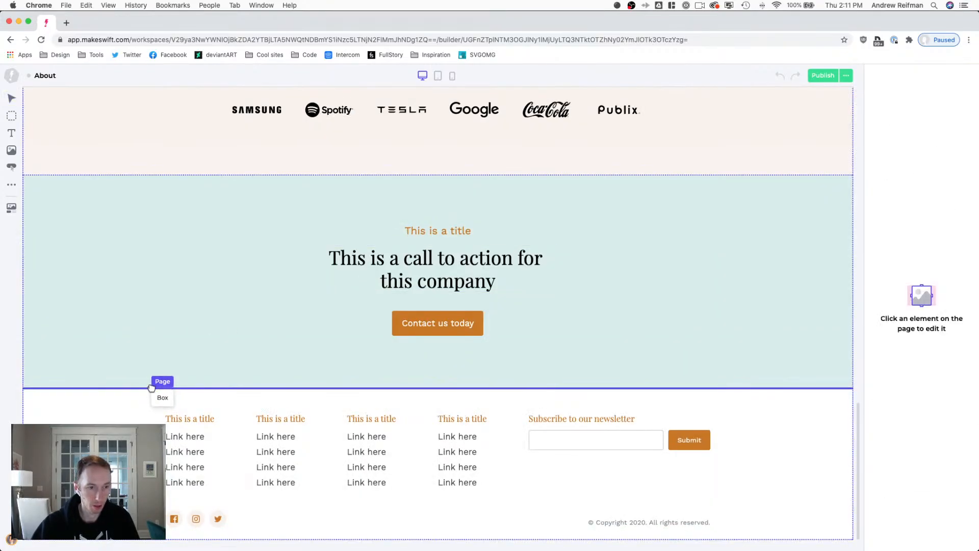
left_click_drag(152, 387, 153, 389)
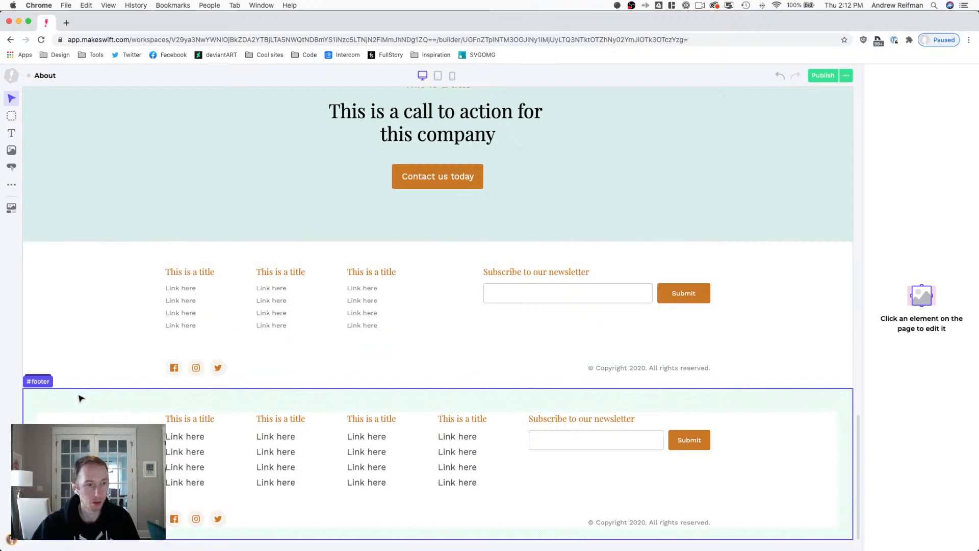
left_click(80, 398)
key("Delete")
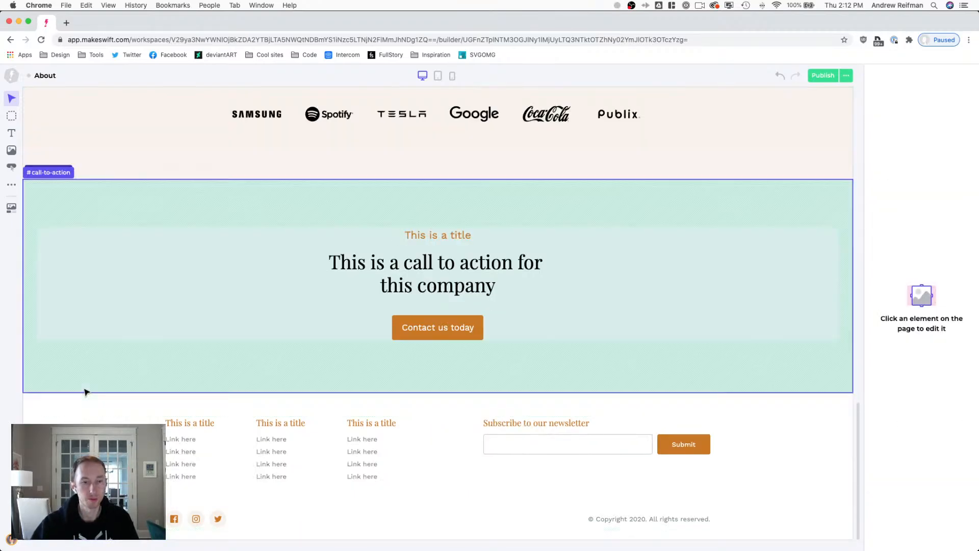
Open the Home page in the design editor from the page list.
left_click(11, 75)
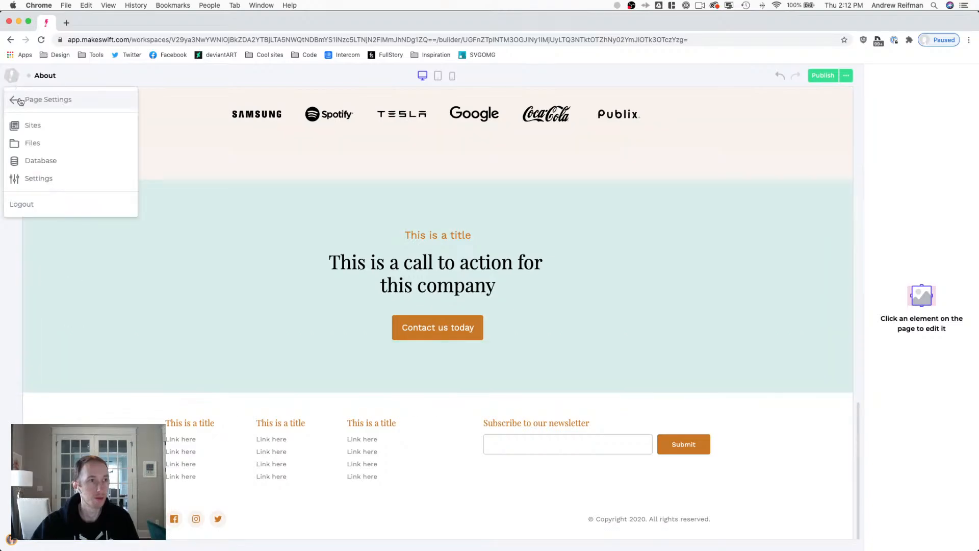
left_click(16, 99)
left_click(173, 209)
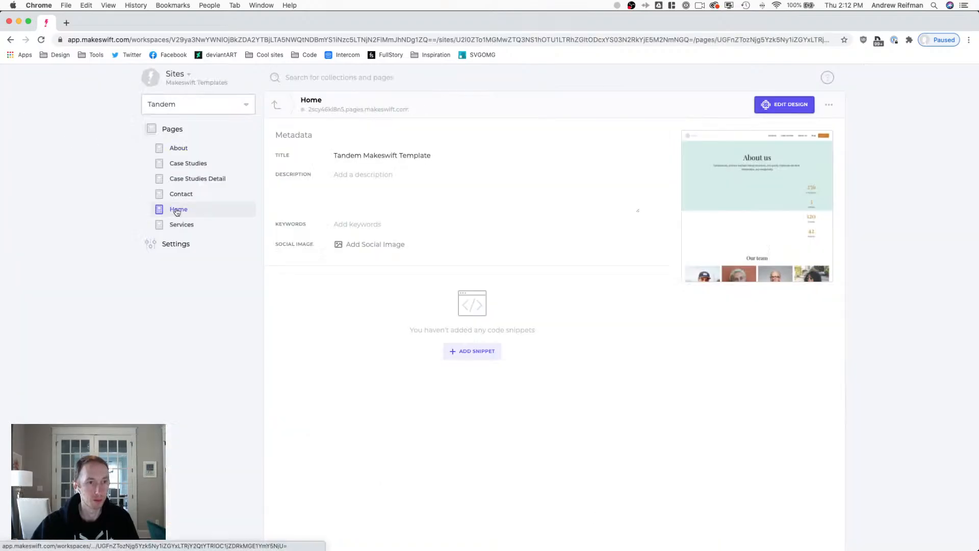
left_click(755, 203)
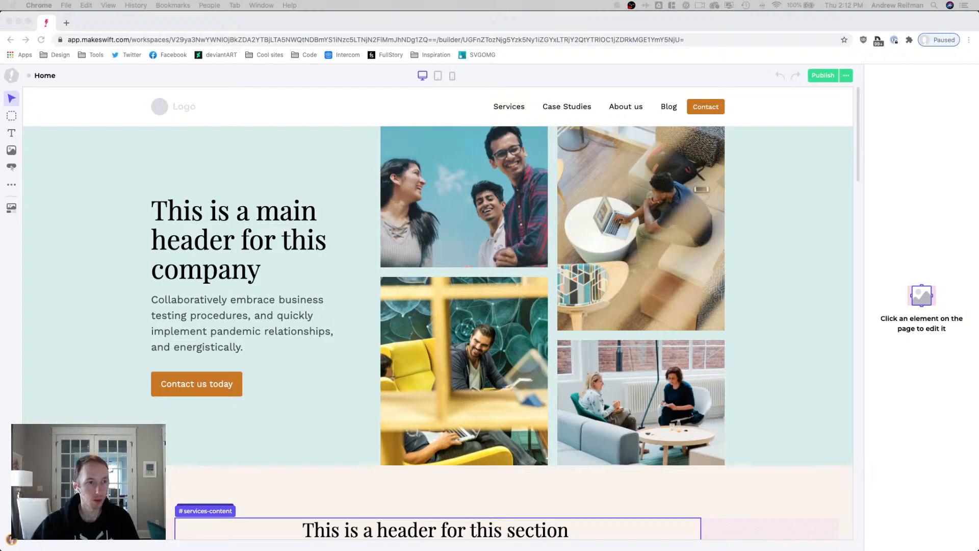
Inspect the Home page's footer, then bring up the Home page settings.
scroll(473, 310, "down", 10)
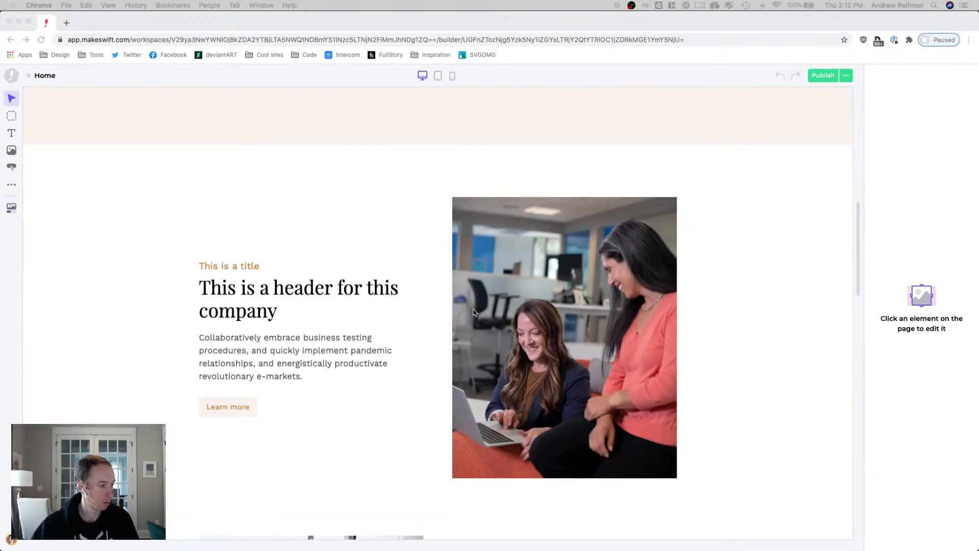
scroll(473, 312, "down", 15)
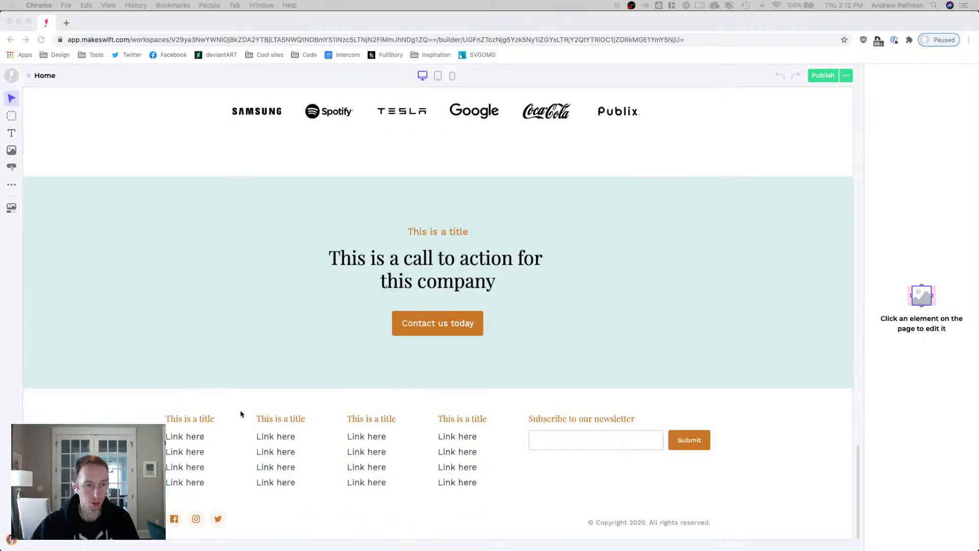
left_click(231, 404)
scroll(231, 407, "up", 3)
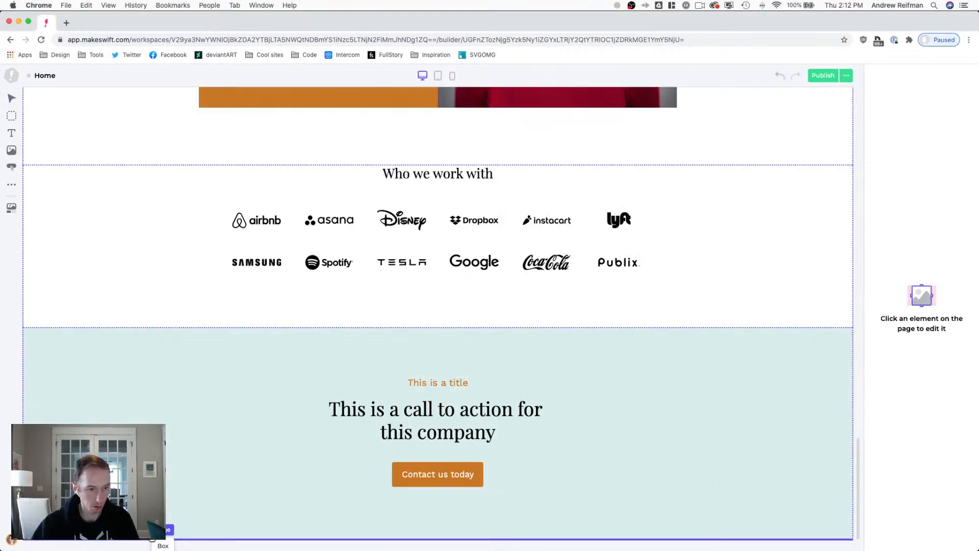
scroll(181, 459, "down", 3)
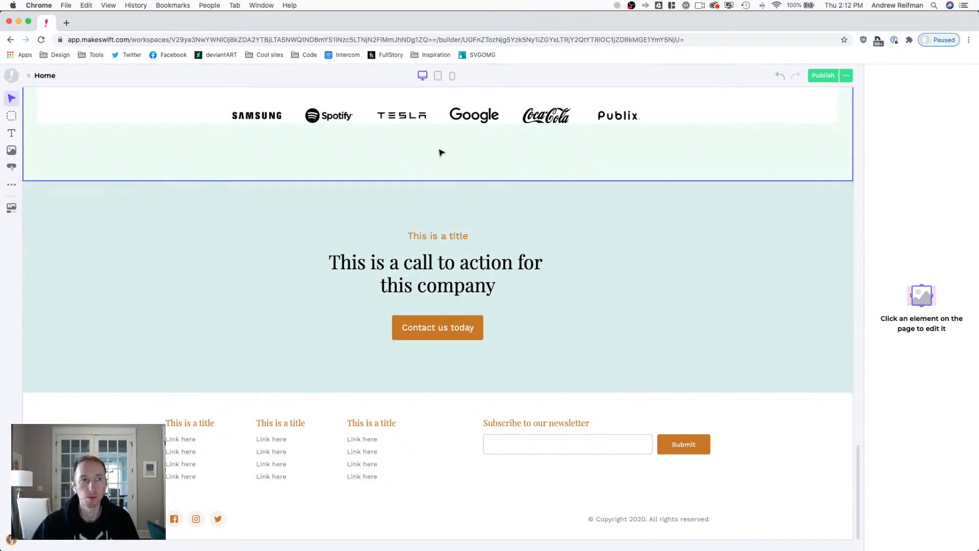
left_click(12, 77)
left_click(27, 99)
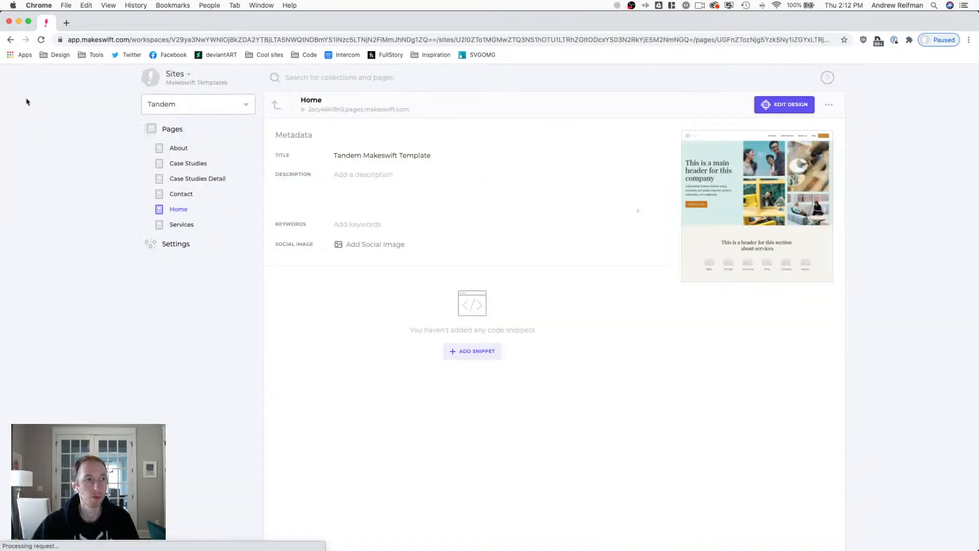
Prefix the Case Studies Detail page title with 'Case Study -' and save it.
left_click(179, 178)
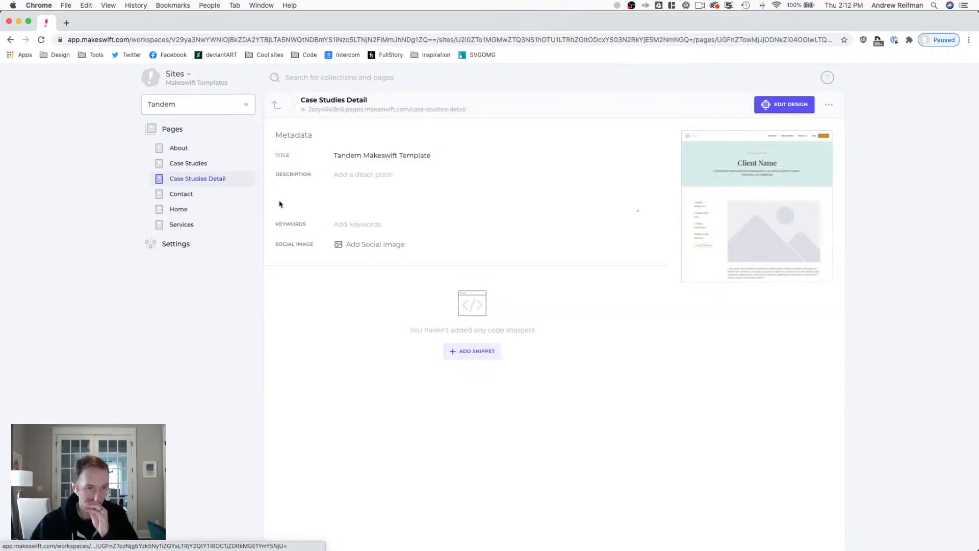
left_click(334, 155)
type("Case Study")
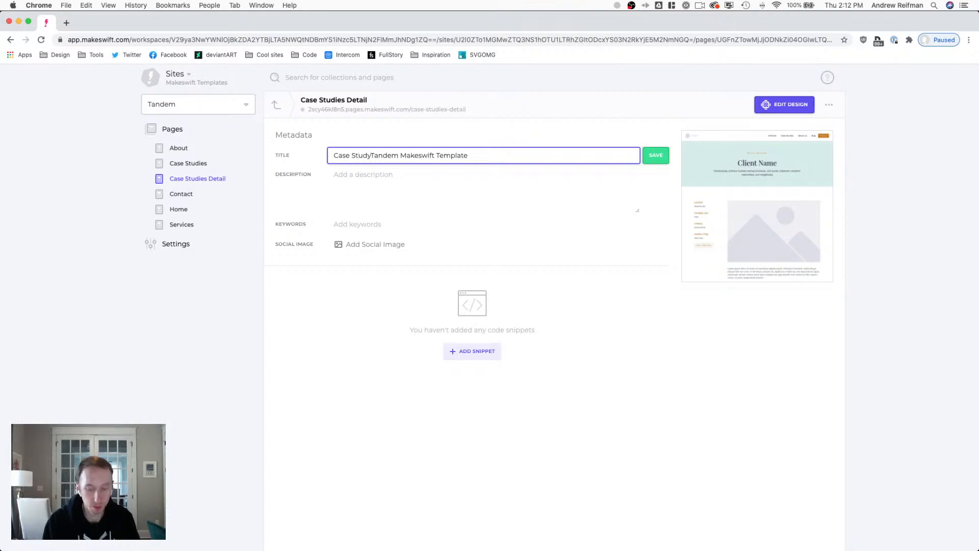
type(" -")
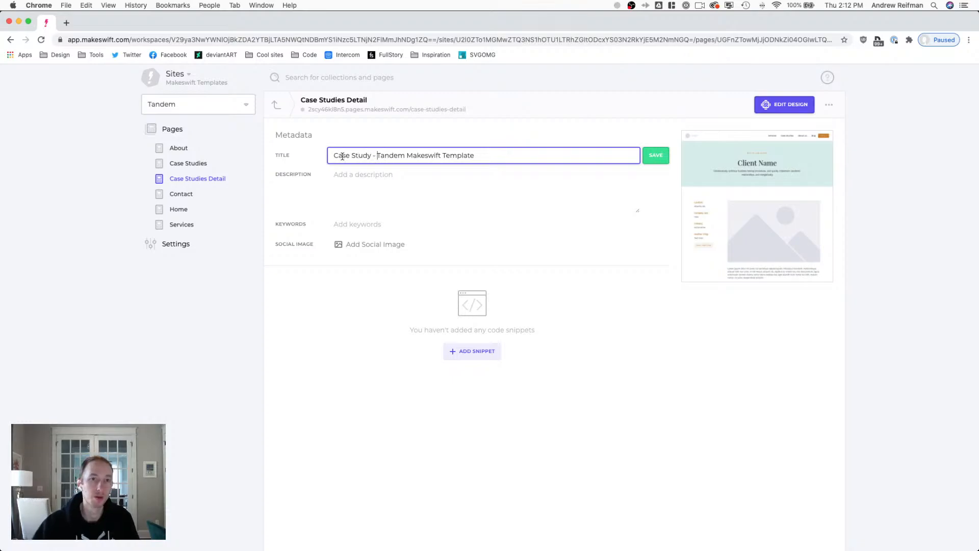
left_click(657, 159)
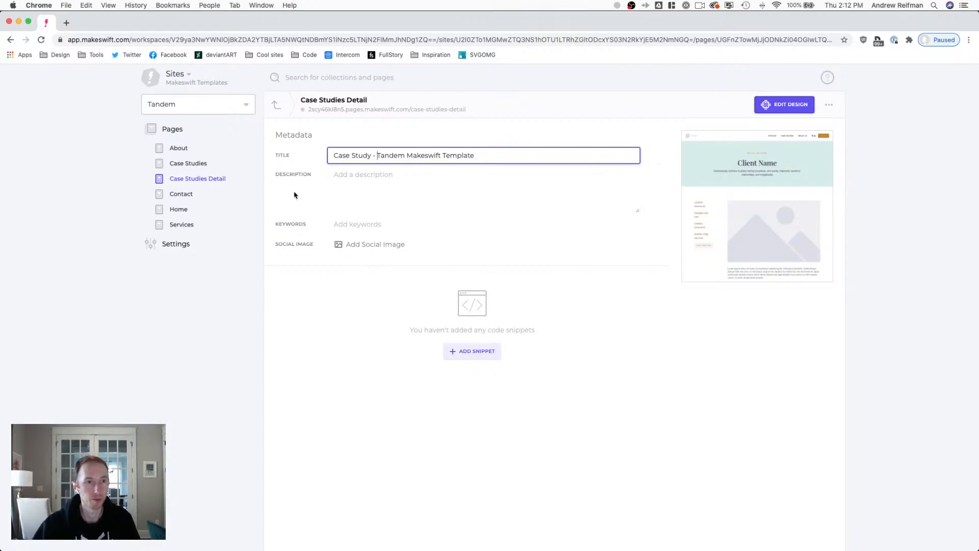
Rename the page from Case Studies Detail to 'Case Study'.
left_click(829, 104)
left_click(798, 127)
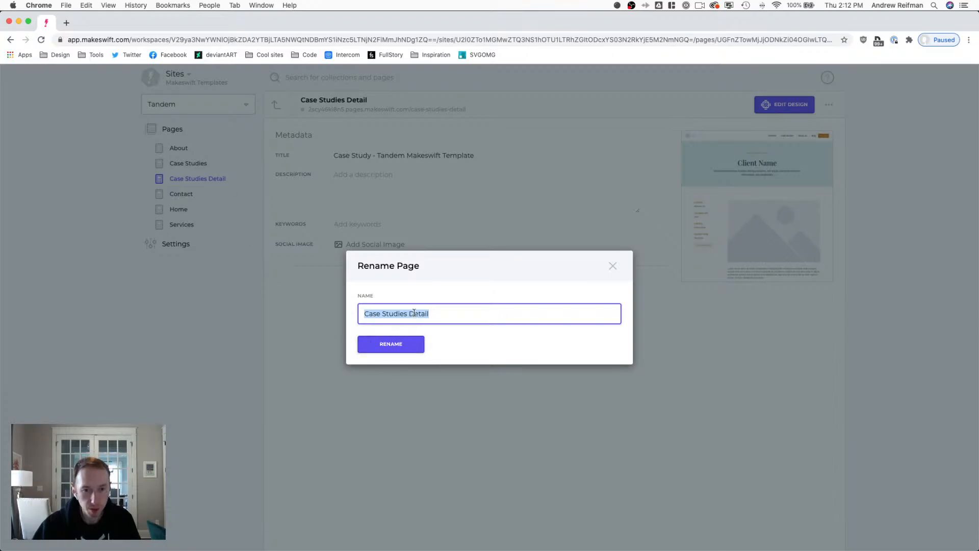
left_click(414, 313)
left_click_drag(398, 314, 434, 314)
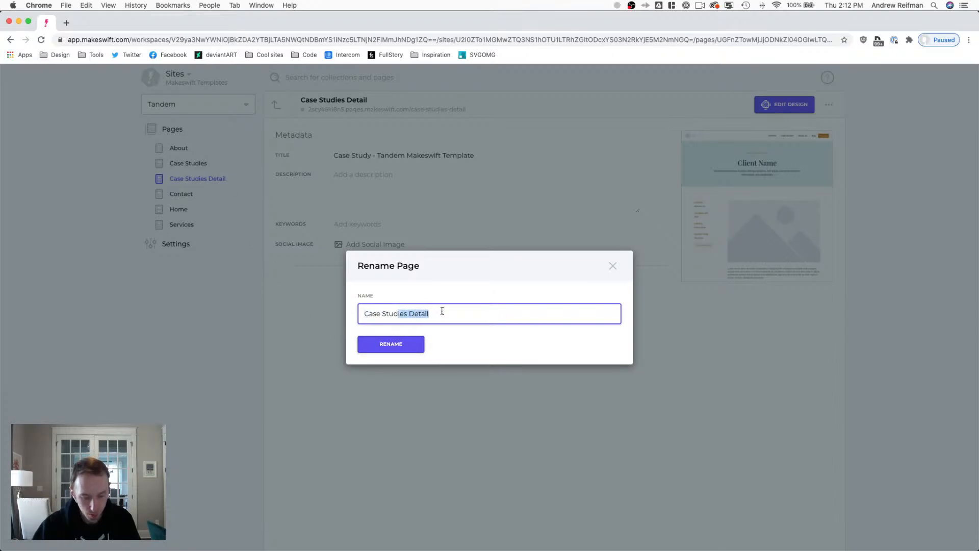
type("y")
left_click(399, 345)
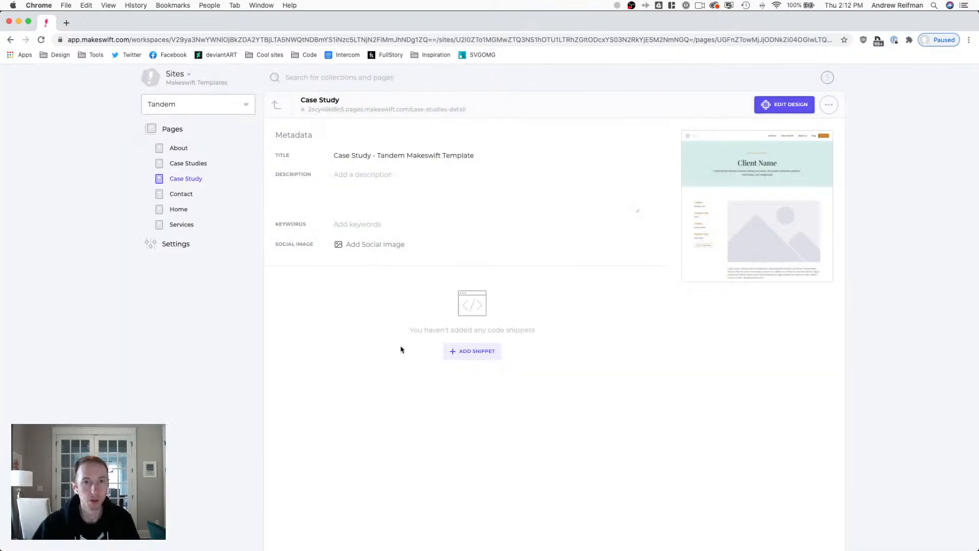
Change the pathname to 'case-study' and open the Case Study page for design editing.
left_click(829, 105)
left_click(808, 147)
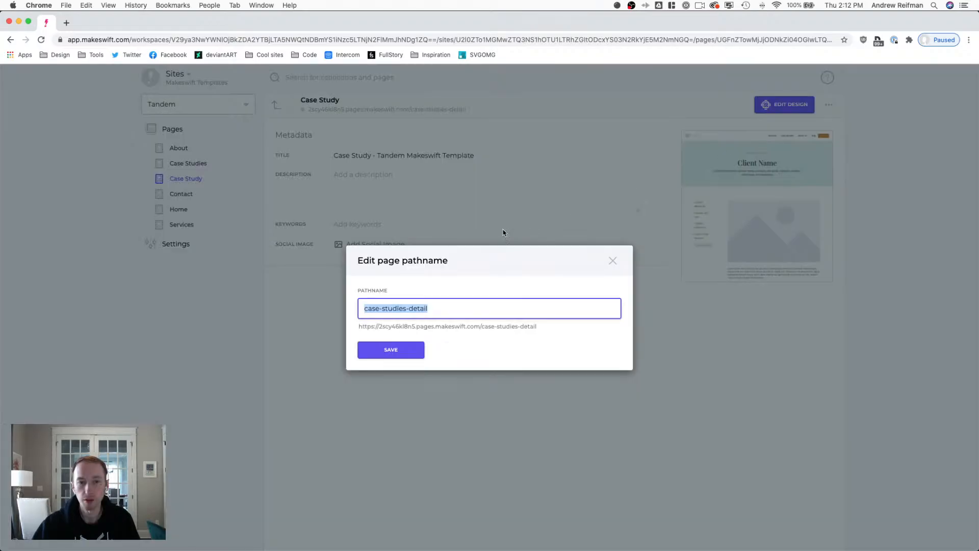
left_click(409, 309)
left_click_drag(397, 308, 450, 308)
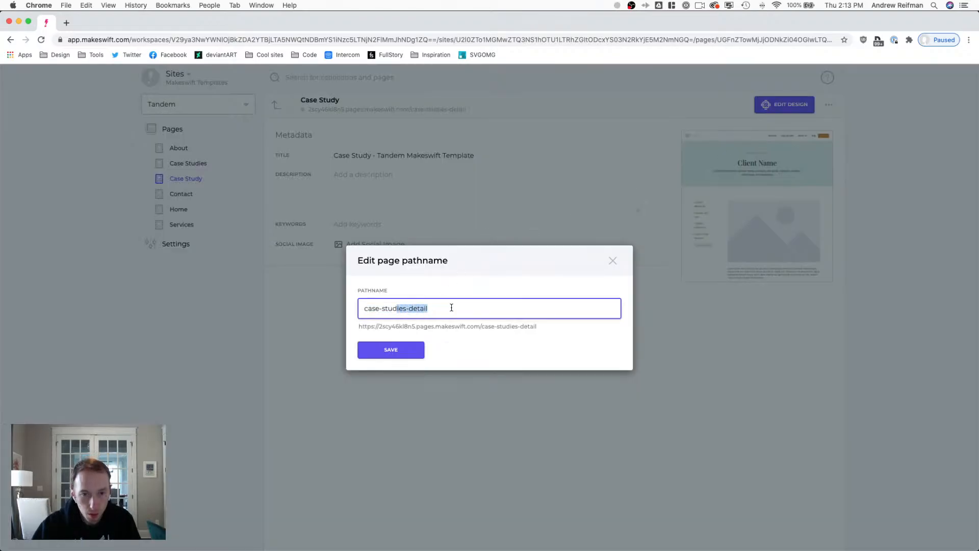
type("dy")
left_click(411, 351)
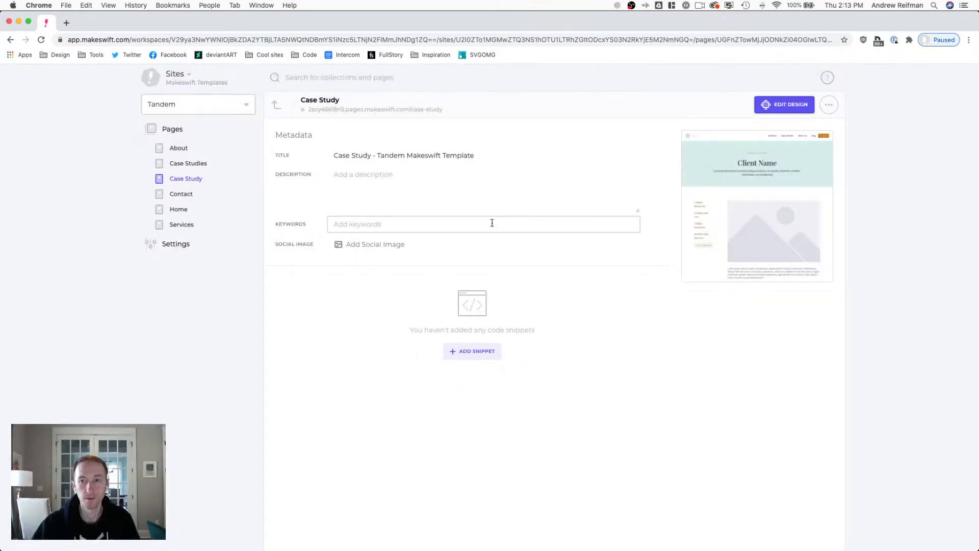
left_click(782, 223)
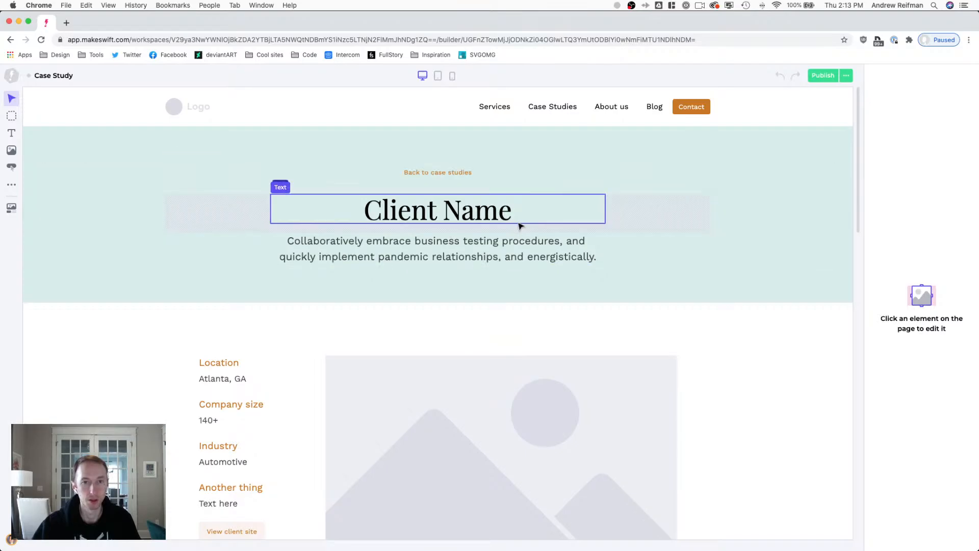
Scroll down to the Case Study page's old four-column footer and delete it.
left_click(460, 173)
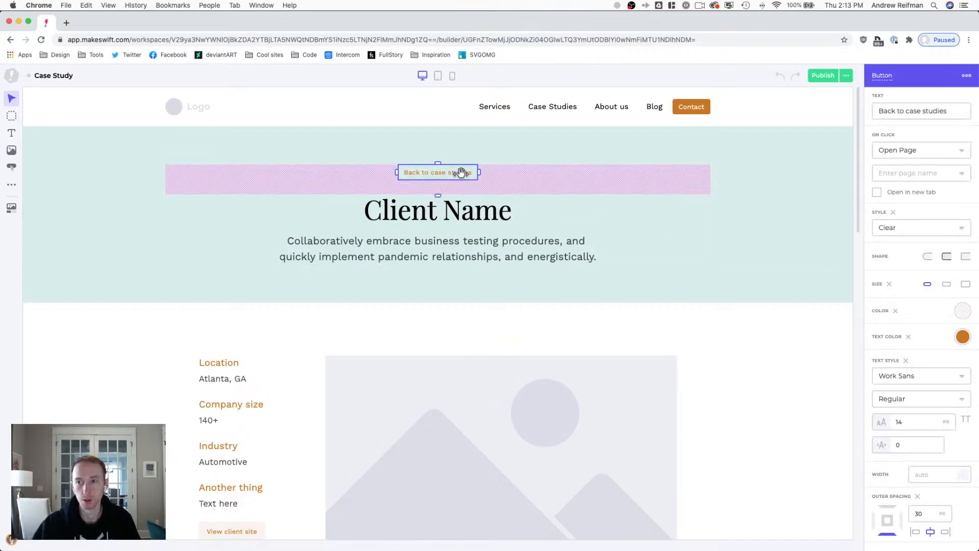
left_click(862, 300)
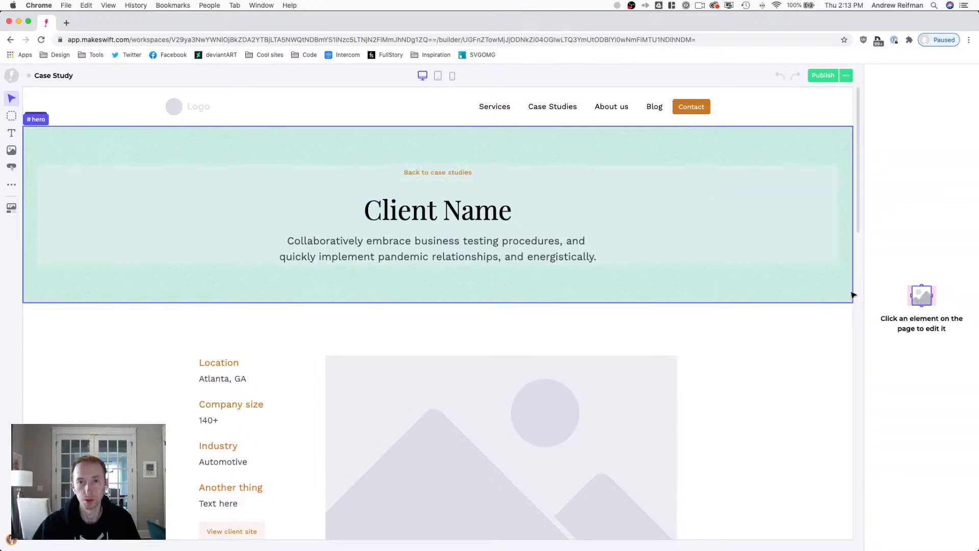
scroll(579, 240, "down", 3)
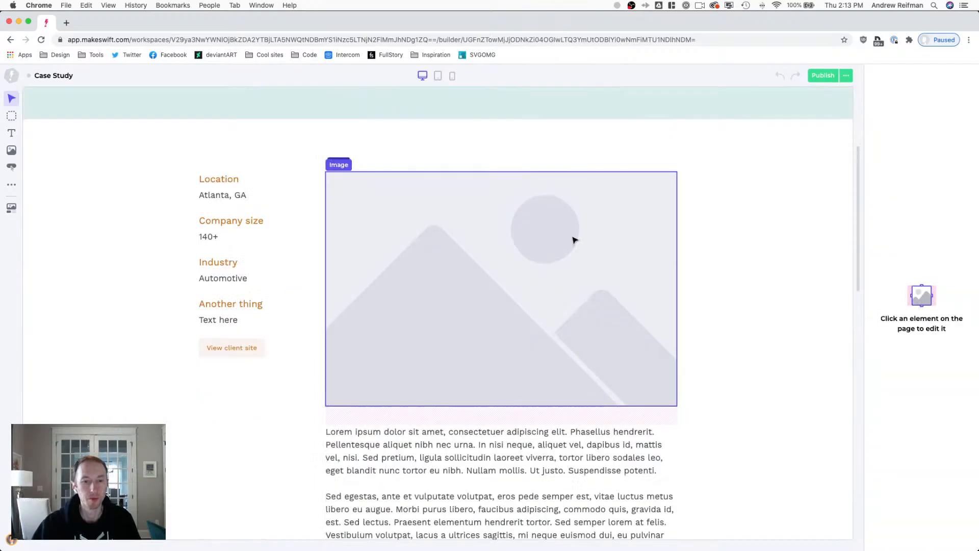
scroll(572, 238, "down", 1)
scroll(572, 238, "down", 10)
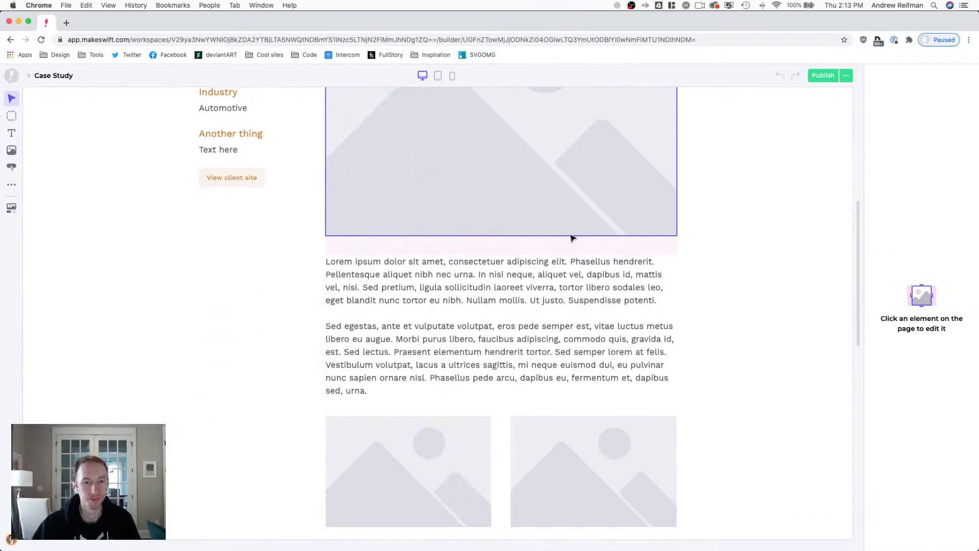
scroll(572, 238, "down", 6)
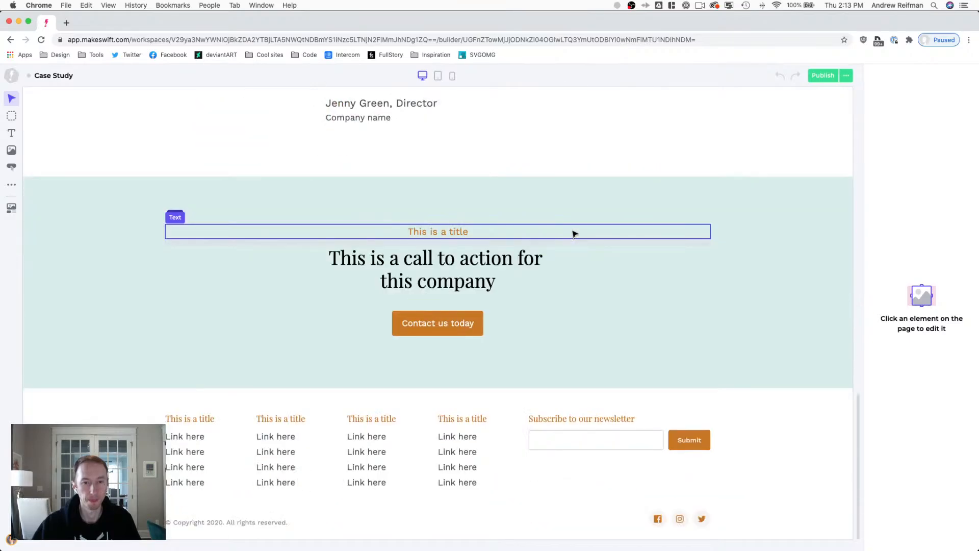
left_click(408, 406)
key("Delete")
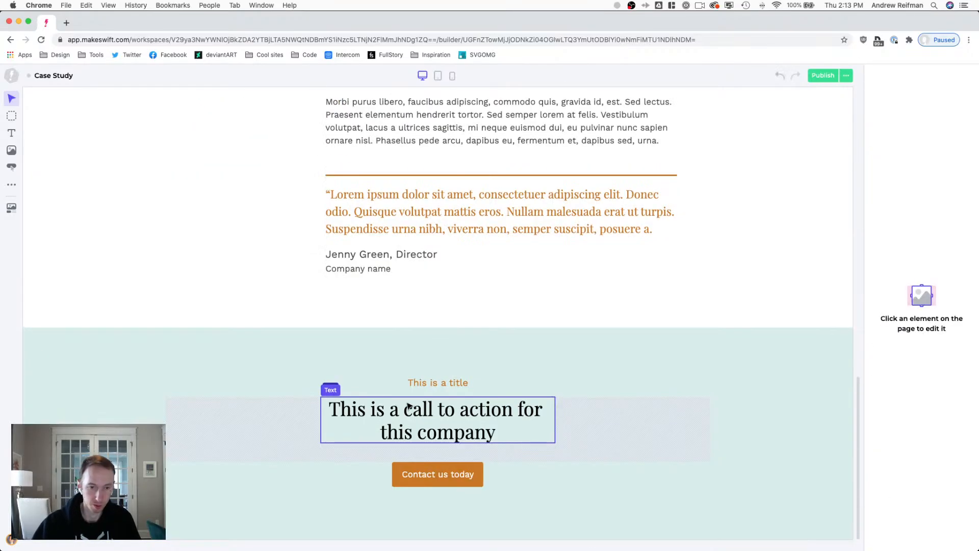
scroll(362, 489, "down", 1)
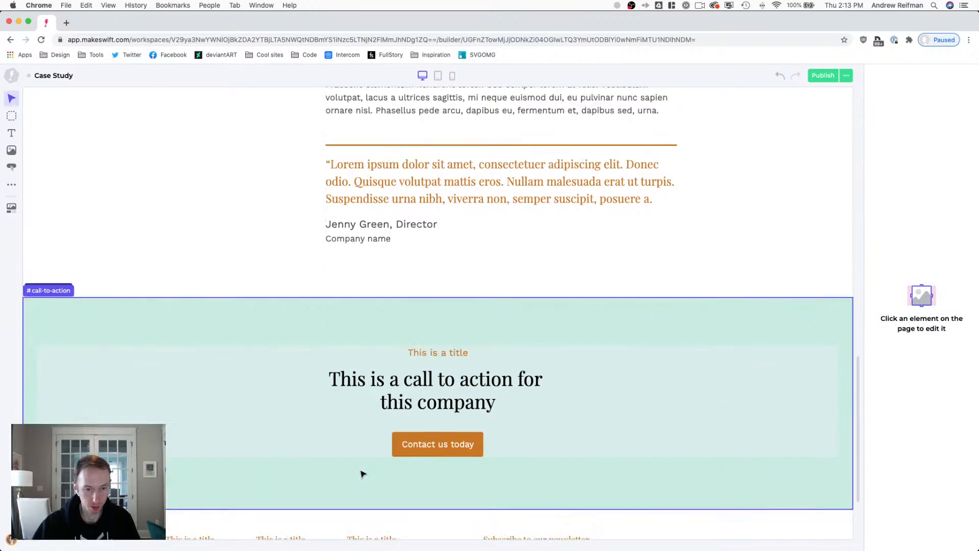
scroll(362, 474, "down", 4)
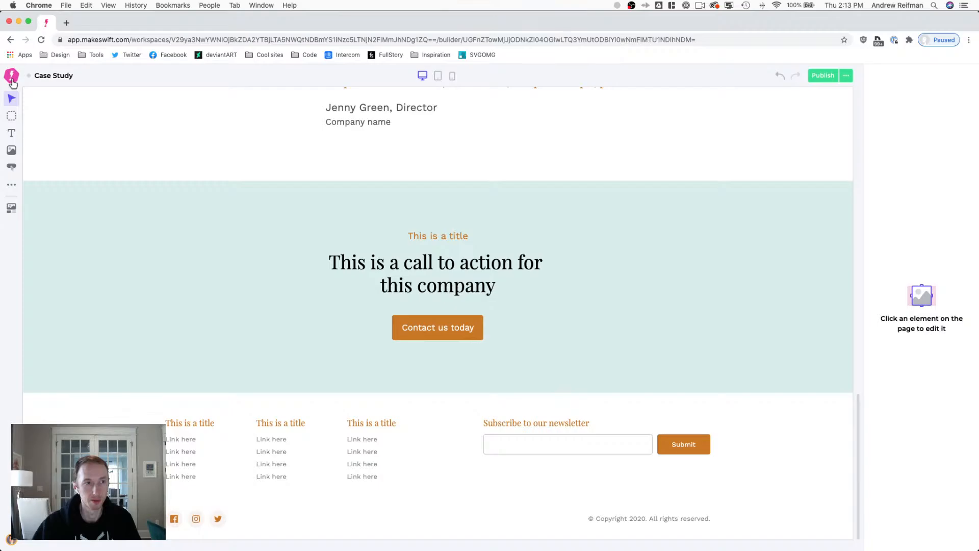
left_click(13, 81)
Open the Contact page in the design editor from the site's page list.
left_click(25, 99)
left_click(191, 198)
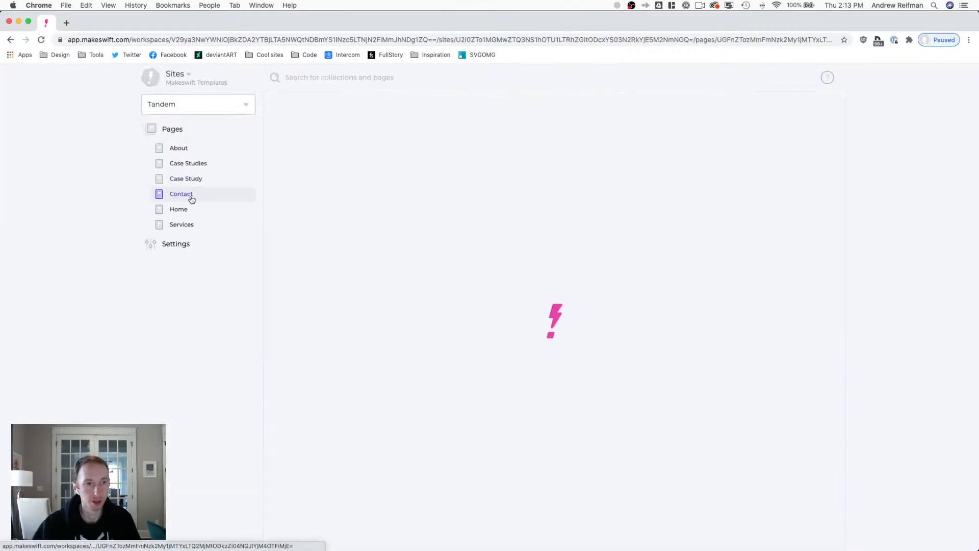
left_click(729, 202)
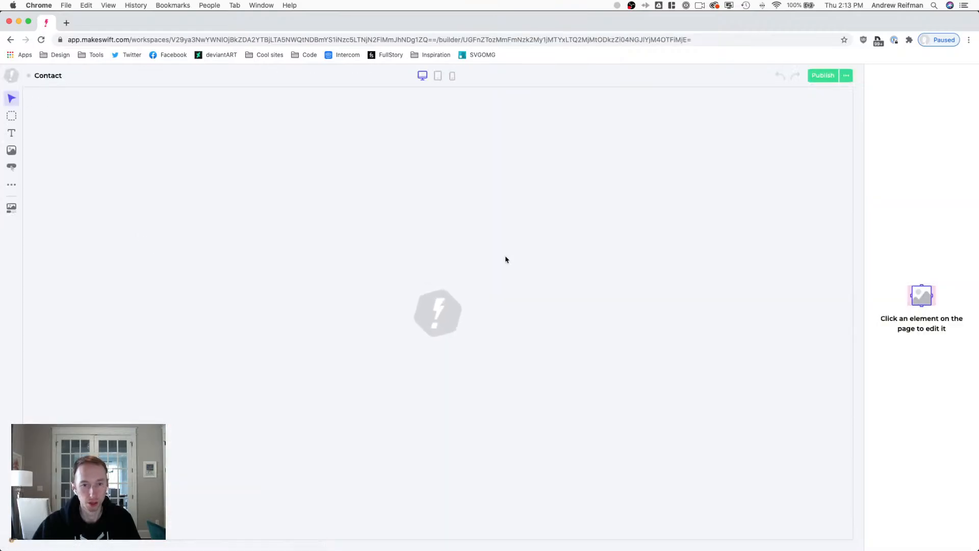
scroll(492, 265, "down", 5)
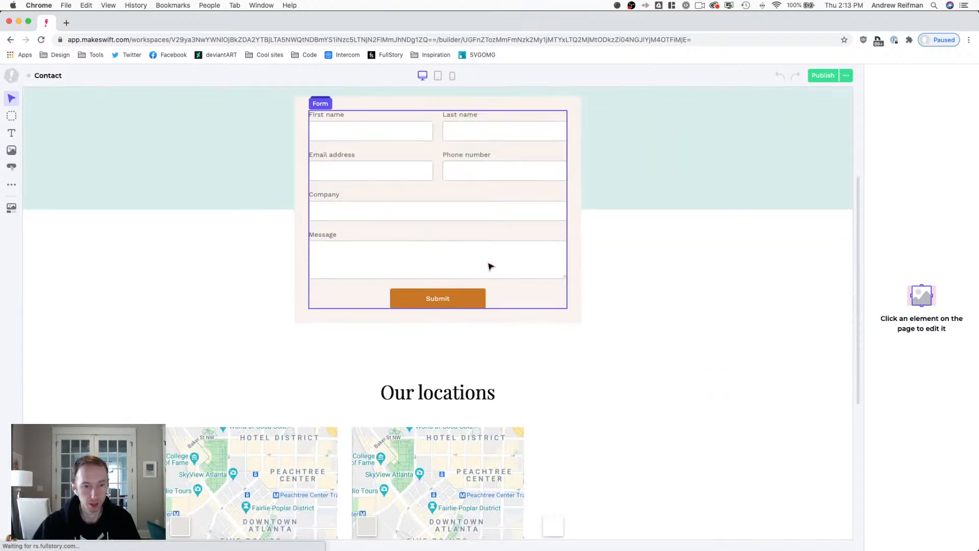
scroll(489, 266, "down", 5)
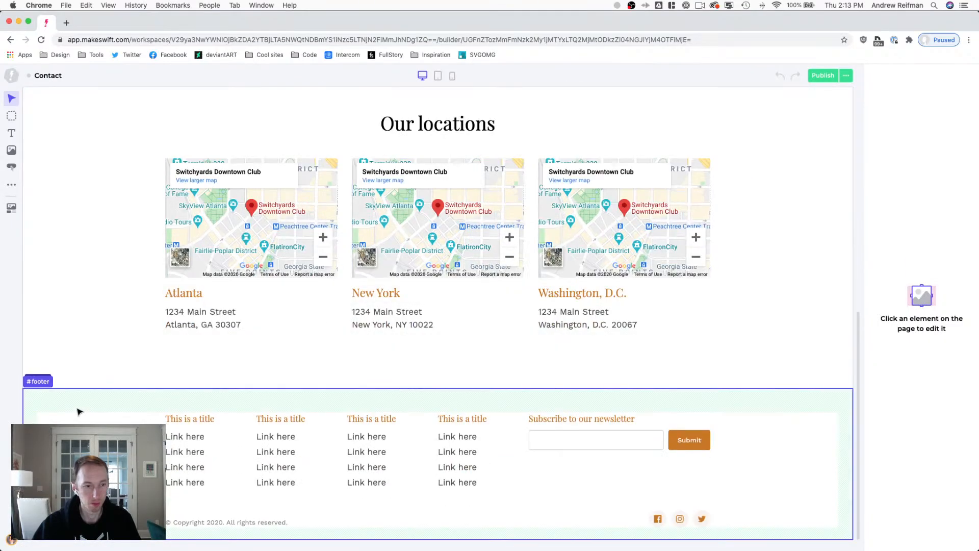
Cut the Contact page's old footer, leaving the new footer below Our locations.
left_click(71, 409)
key("super+x")
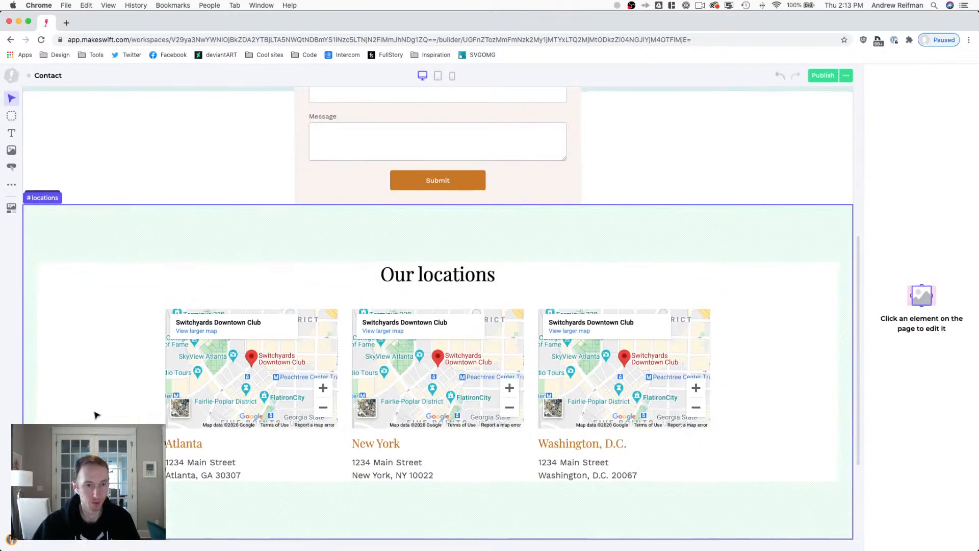
scroll(96, 415, "up", 6)
scroll(97, 415, "down", 6)
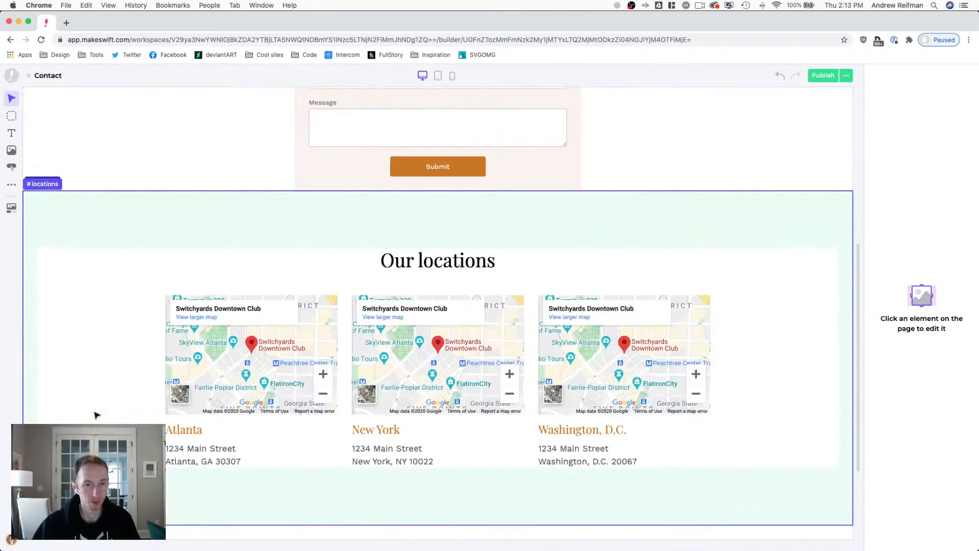
scroll(97, 415, "down", 3)
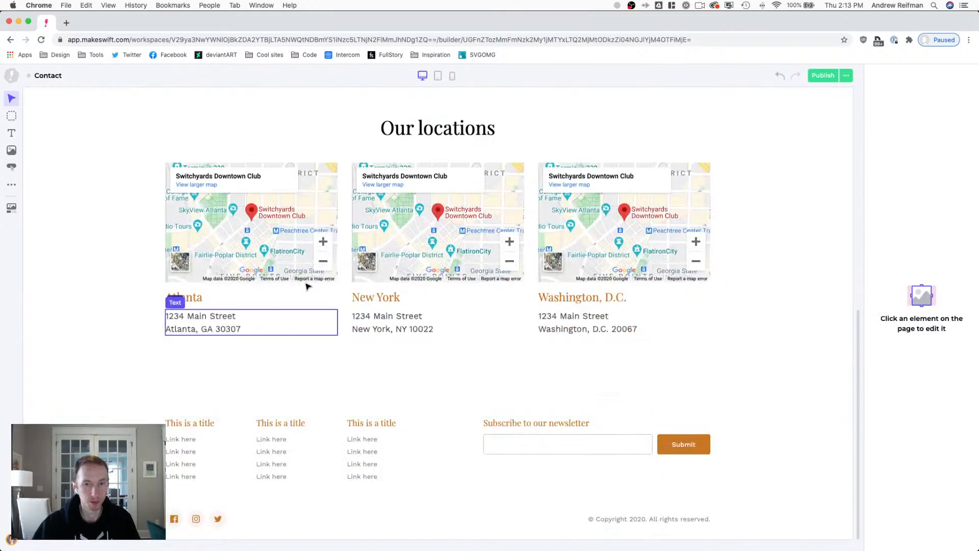
left_click(9, 78)
Retitle the Contact page to "Contact - Tandem Makeswift Template" and save it.
left_click(26, 100)
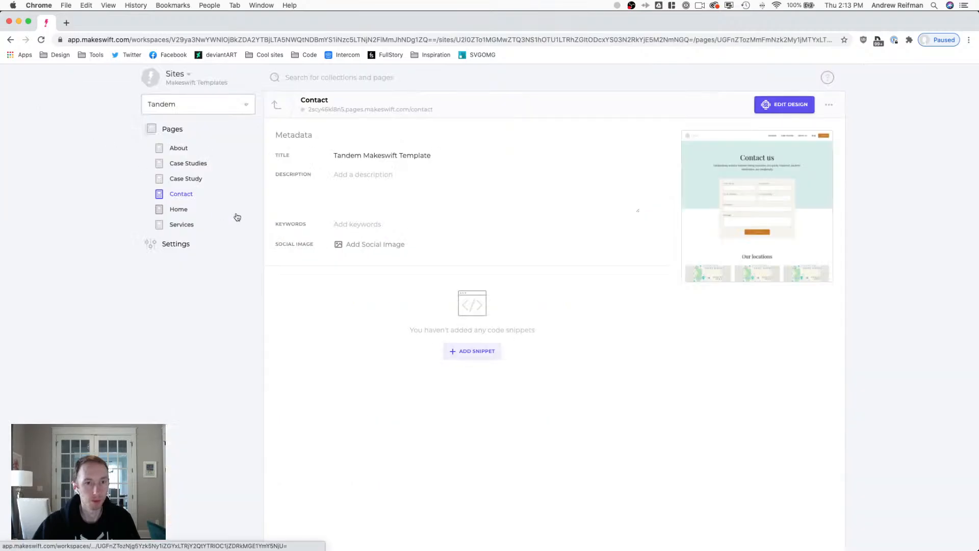
left_click(334, 155)
type("Contact")
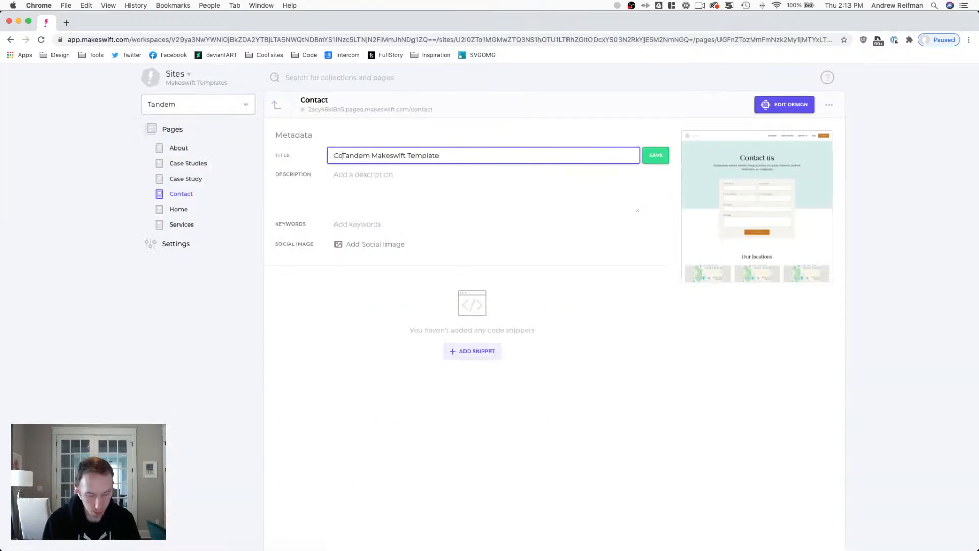
type(" -")
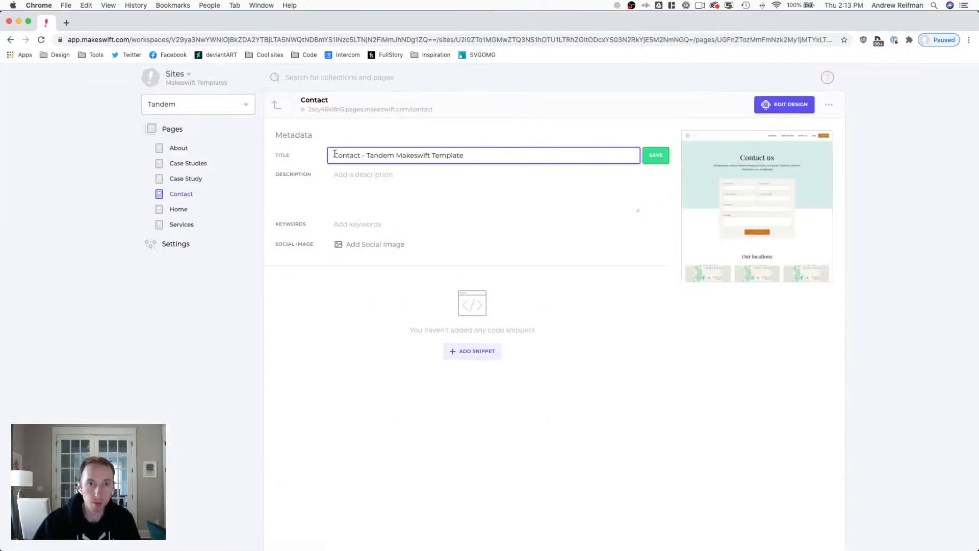
key("Return")
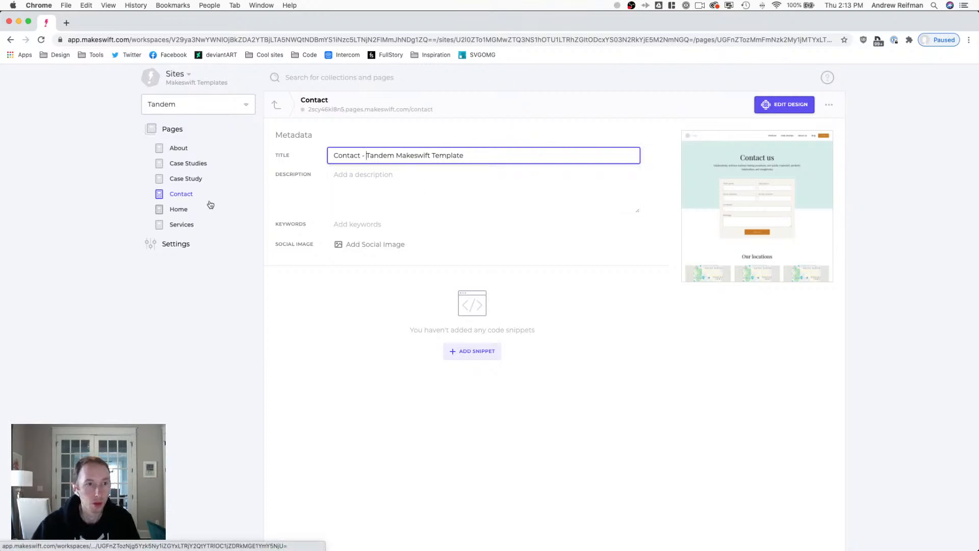
Retitle the Services page to "Services - Tandem Makeswift Template" and open it in the design editor.
left_click(181, 225)
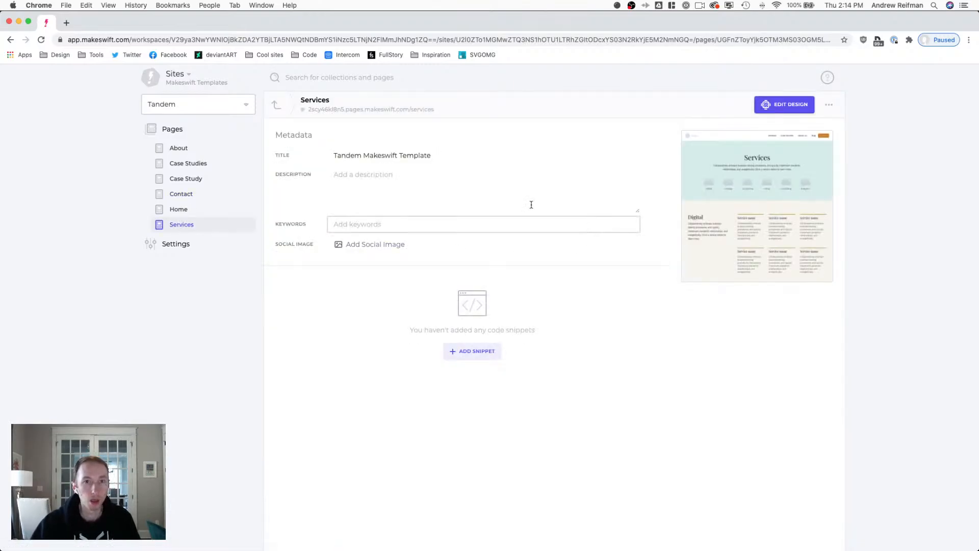
left_click(334, 156)
type("Service")
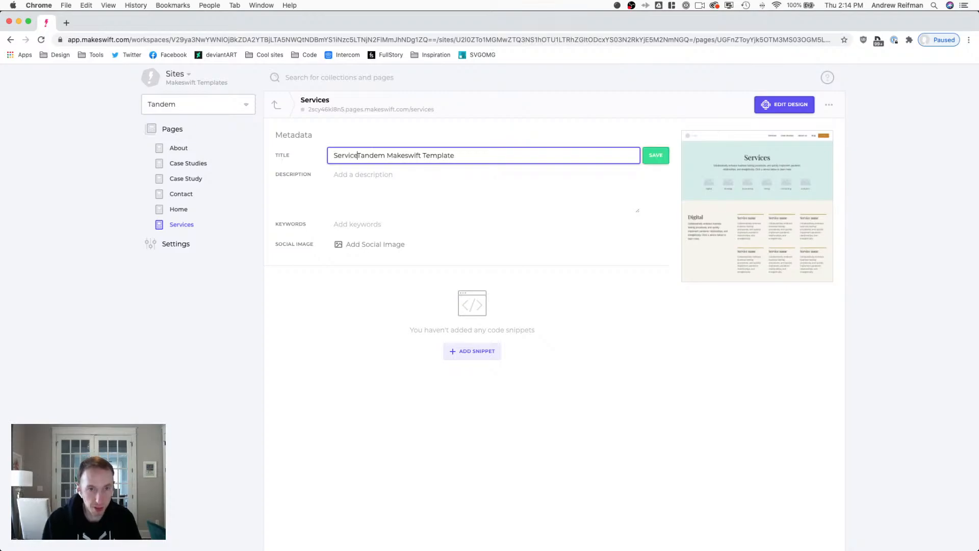
type("s -")
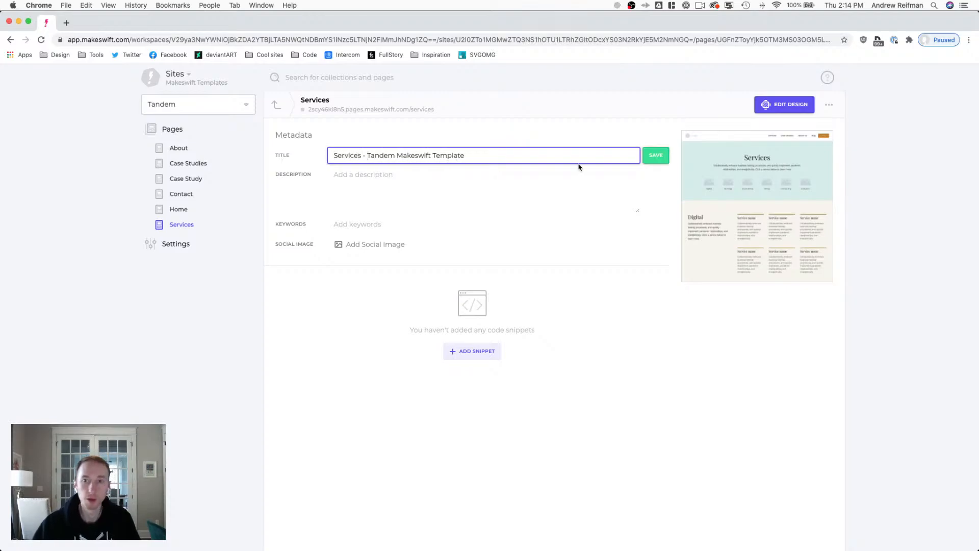
key("Return")
left_click(784, 104)
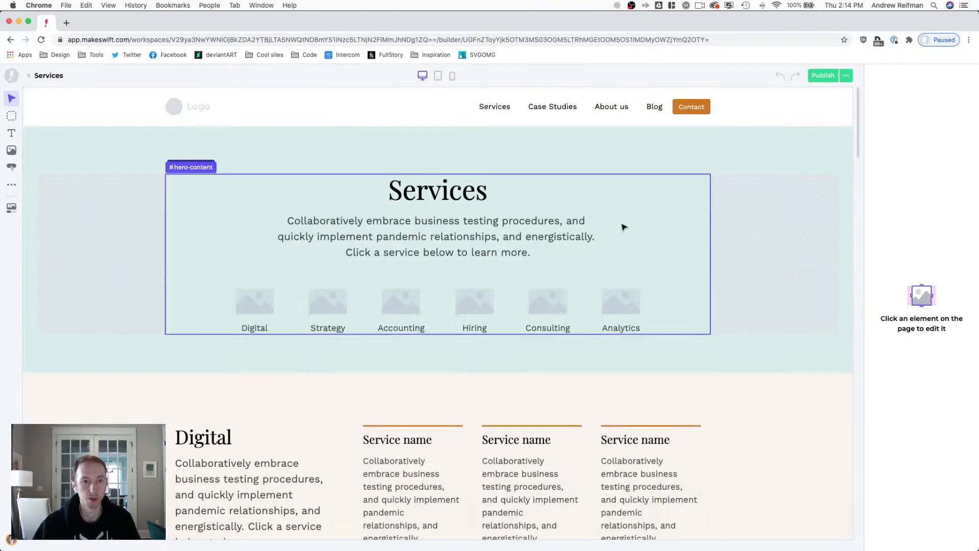
left_click(248, 297)
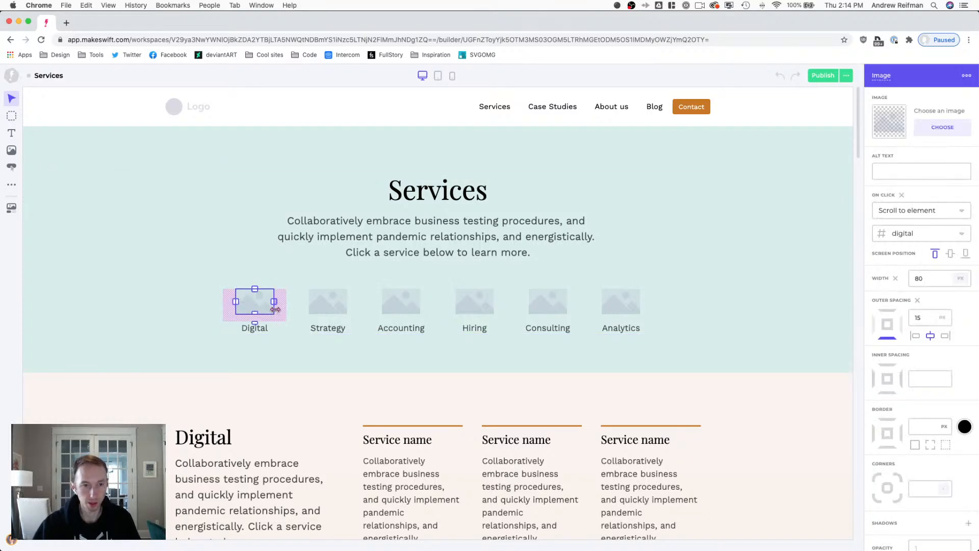
scroll(279, 313, "down", 2)
scroll(278, 313, "down", 20)
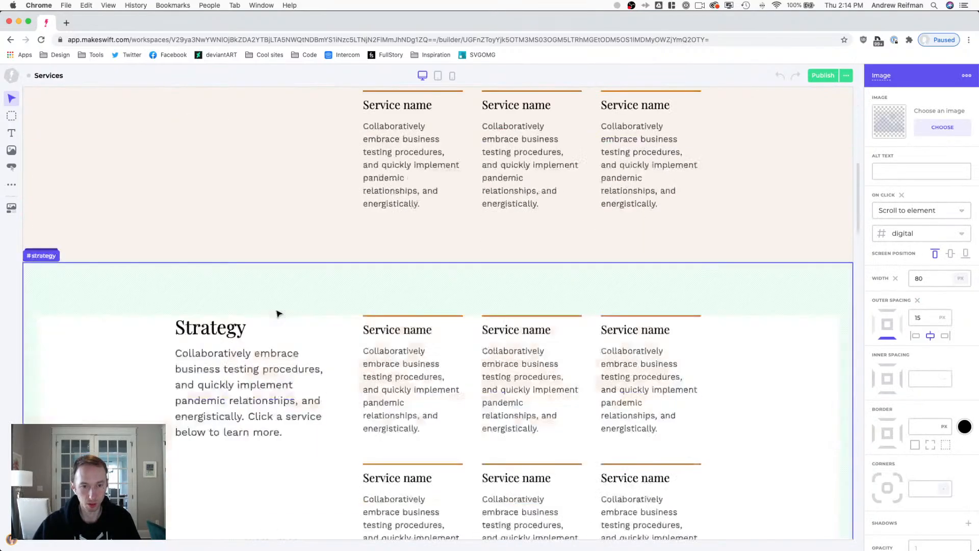
scroll(279, 313, "down", 20)
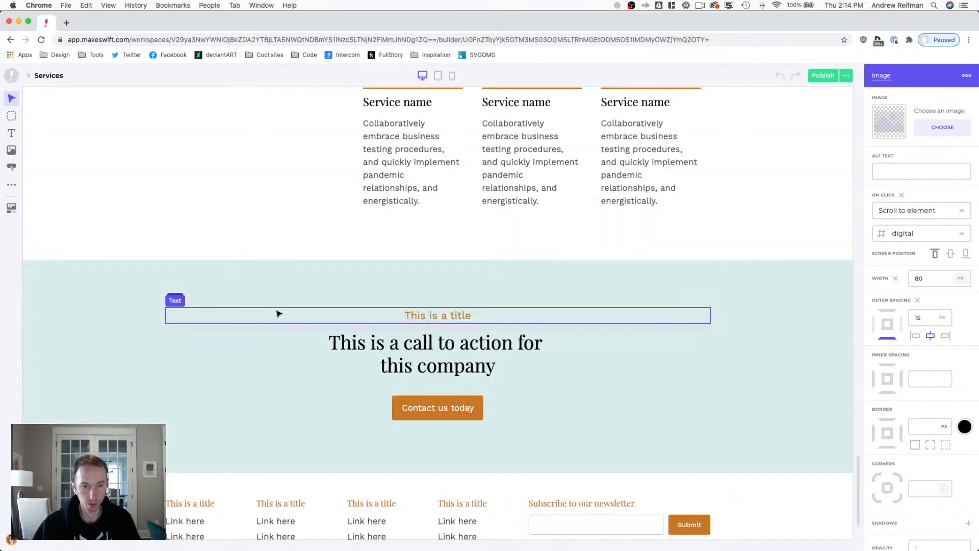
left_click(213, 404)
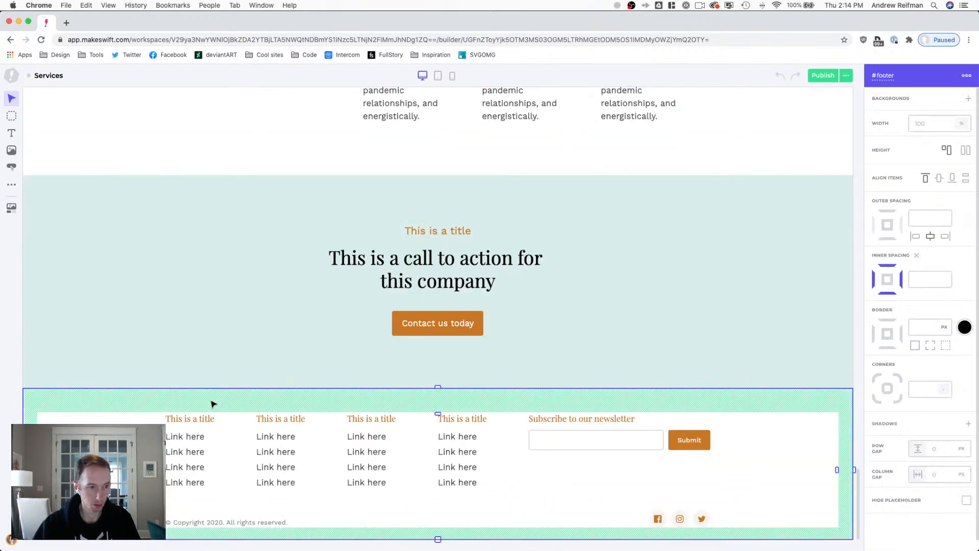
key("Escape")
scroll(201, 407, "up", 6)
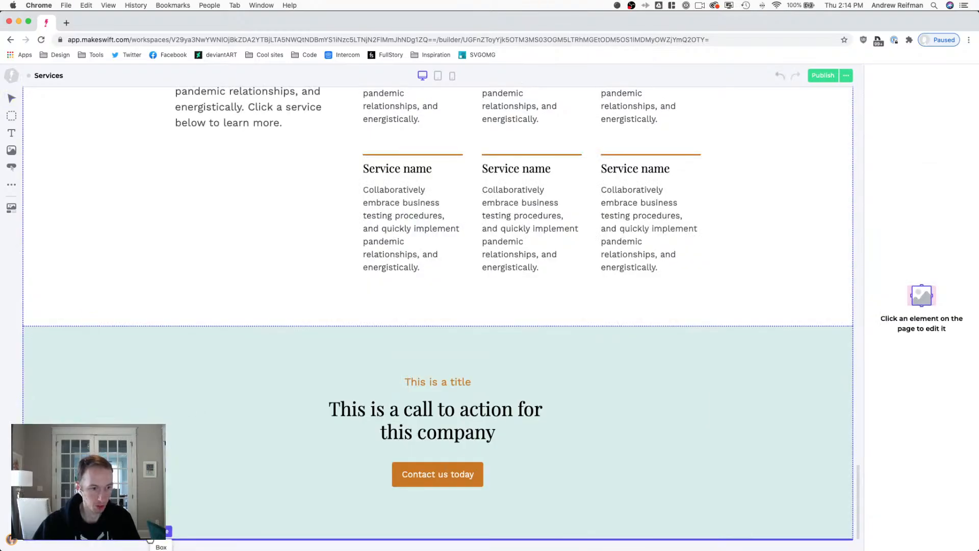
scroll(195, 456, "down", 5)
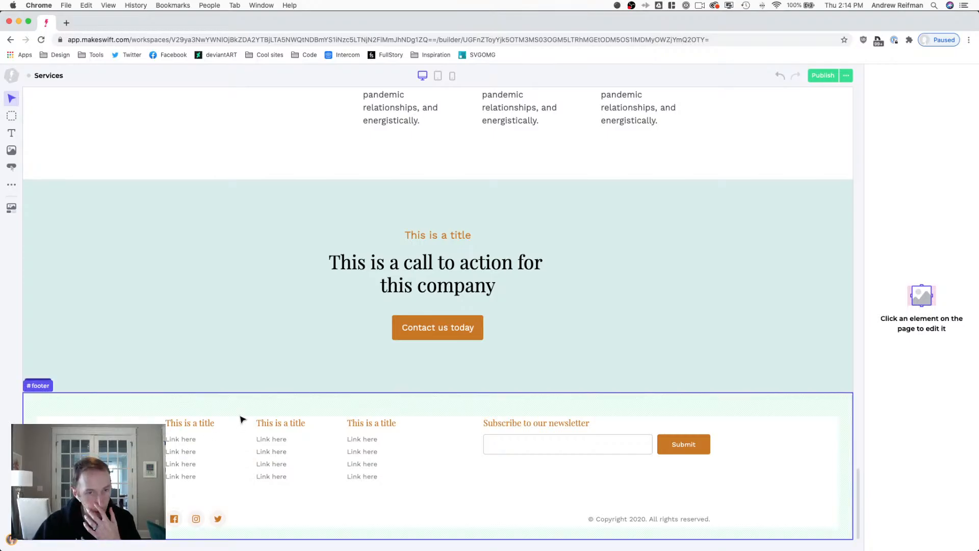
scroll(260, 332, "up", 10)
scroll(260, 332, "up", 10)
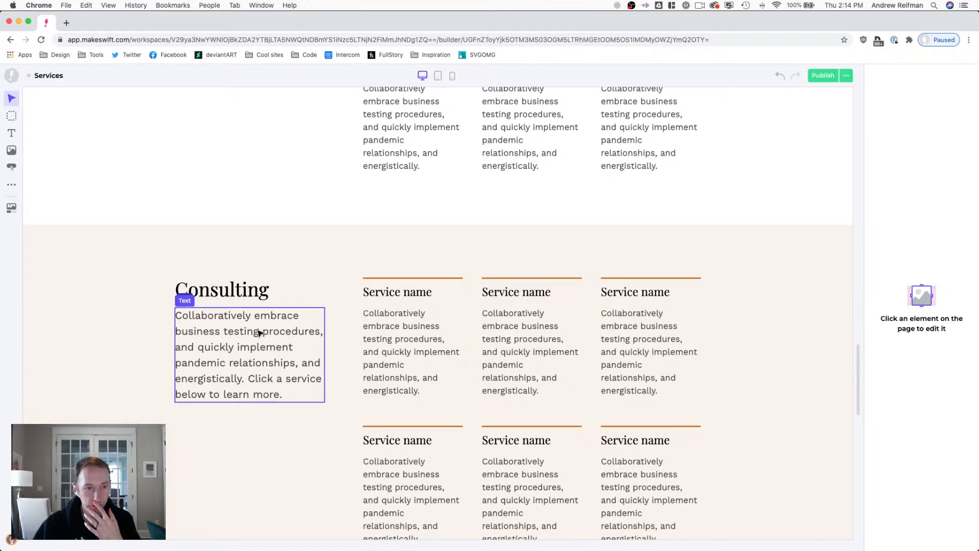
scroll(260, 332, "up", 10)
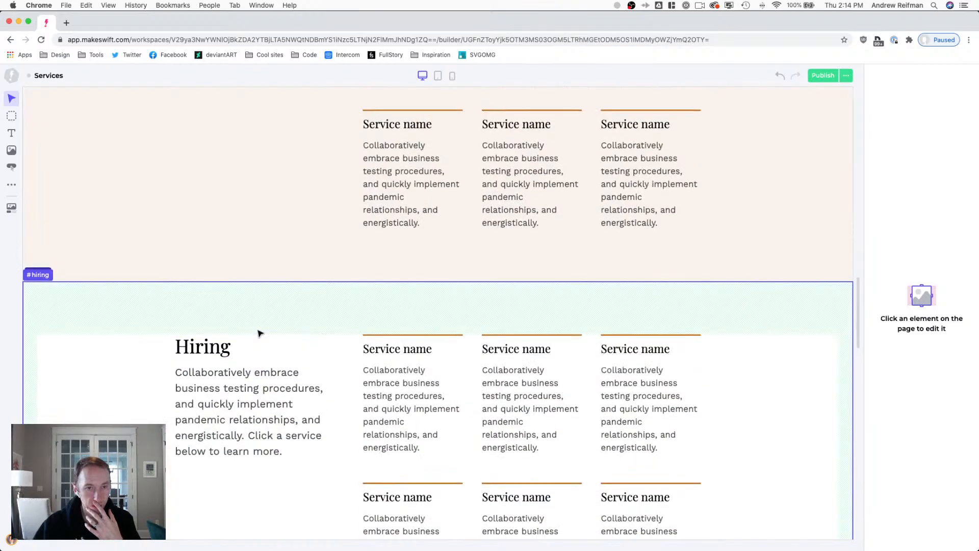
scroll(260, 333, "up", 5)
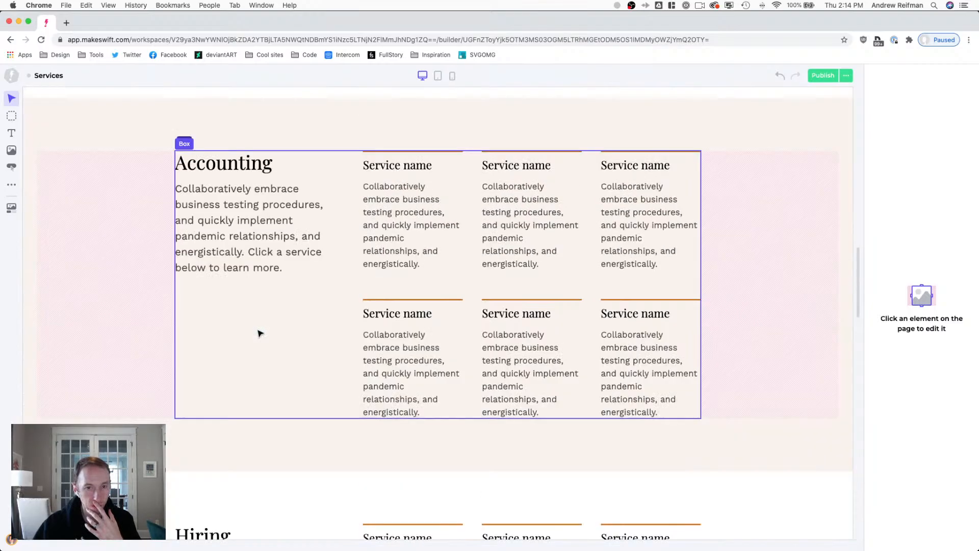
scroll(259, 333, "up", 15)
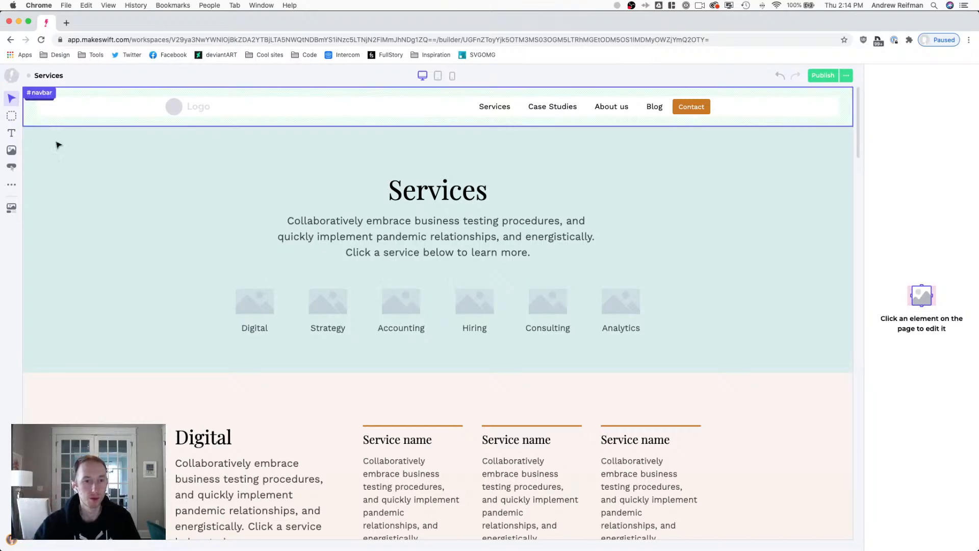
left_click(258, 303)
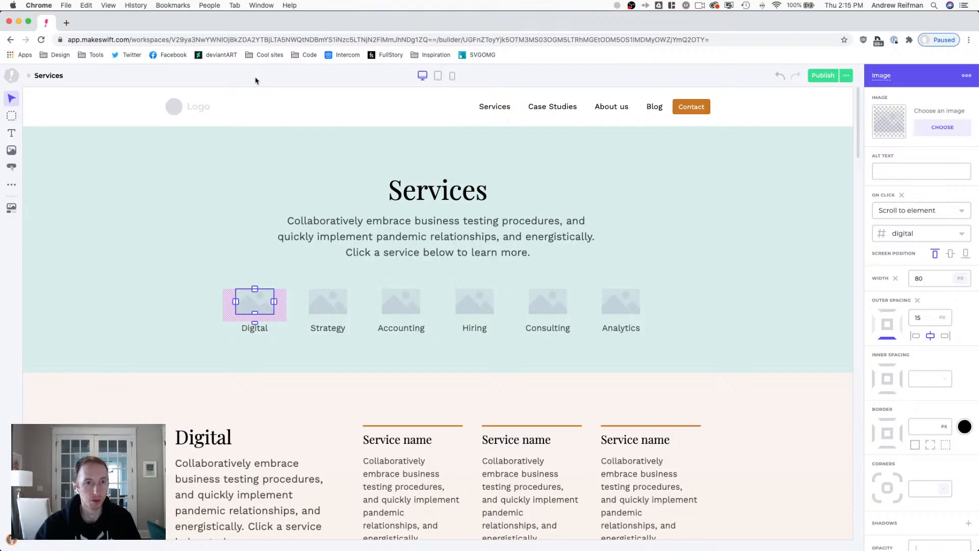
key("Escape")
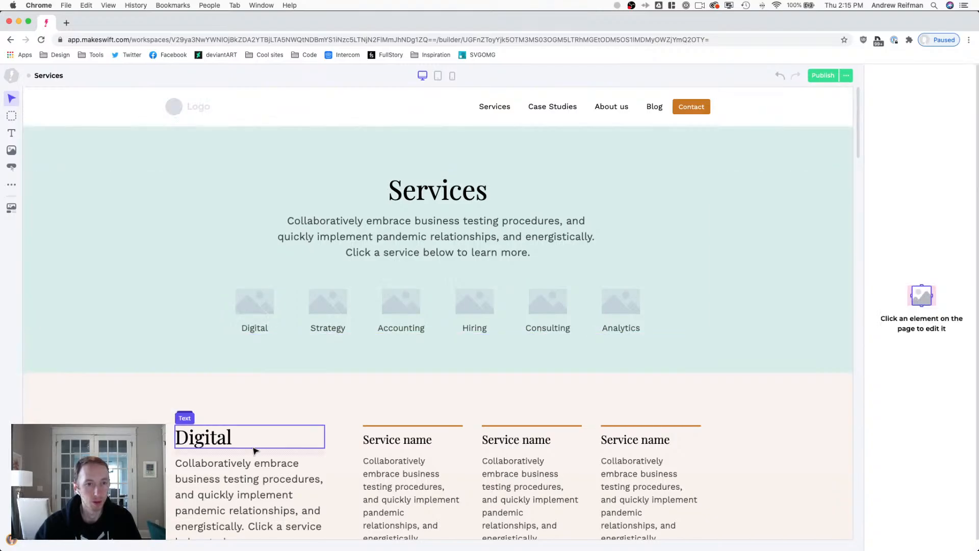
left_click(254, 302)
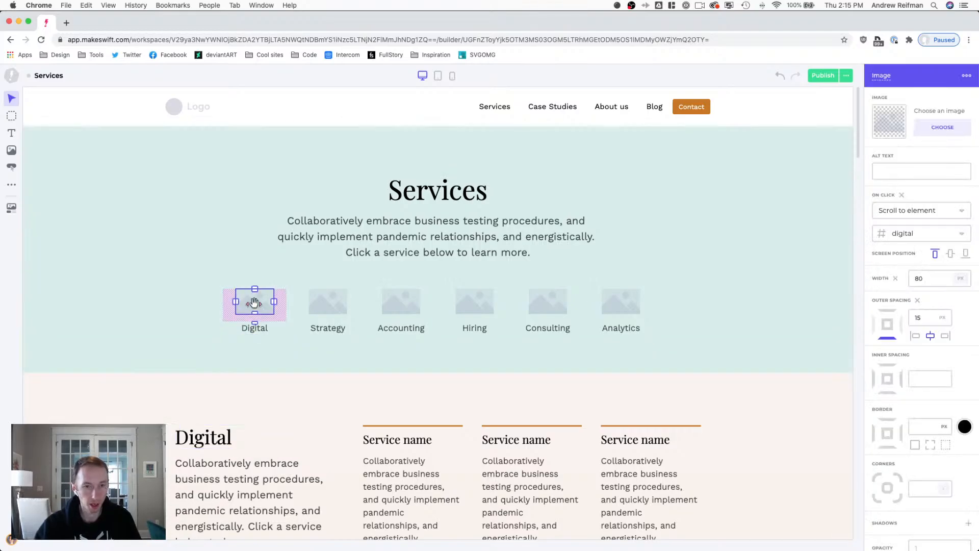
key("Escape")
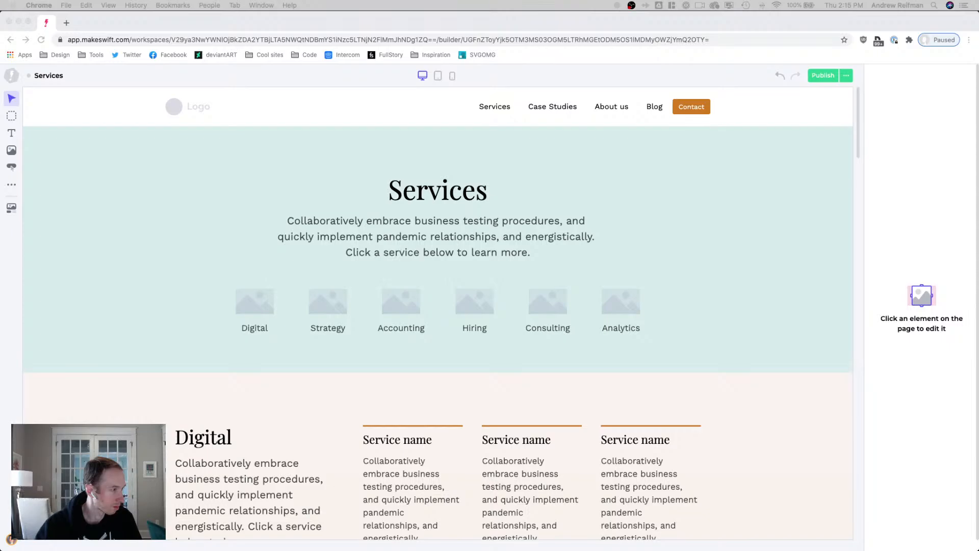
Maximize Figma and open the Tandem file from recently viewed files.
left_click_drag(543, 550, 512, 363)
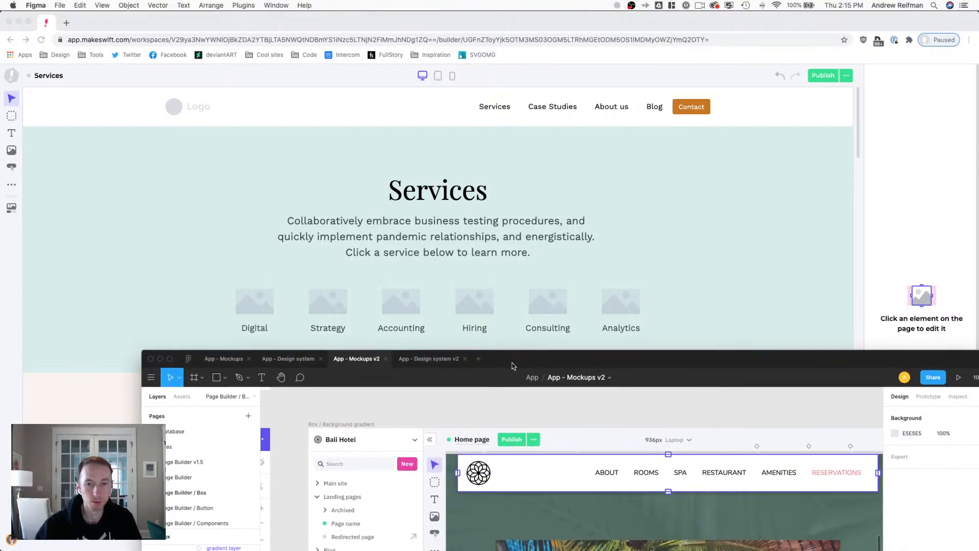
double_click(518, 362)
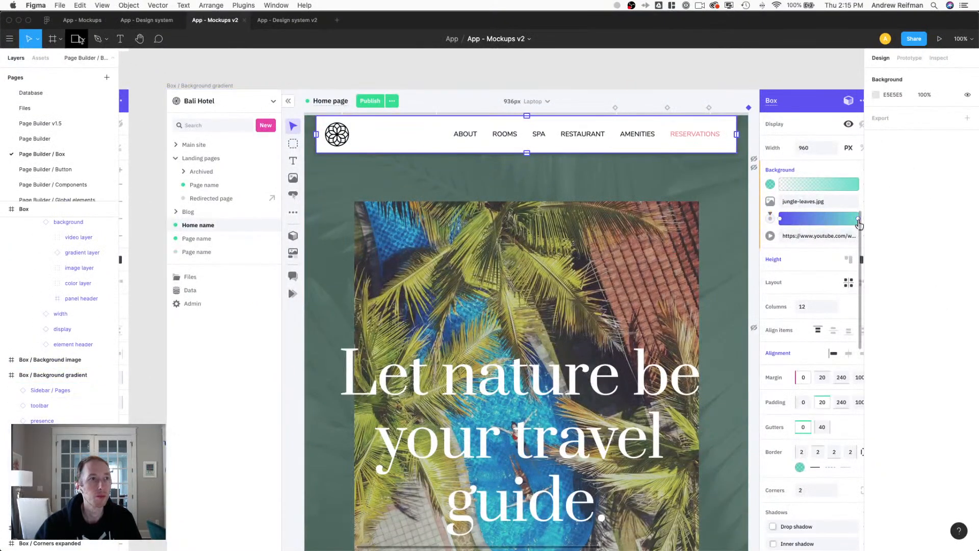
left_click(43, 20)
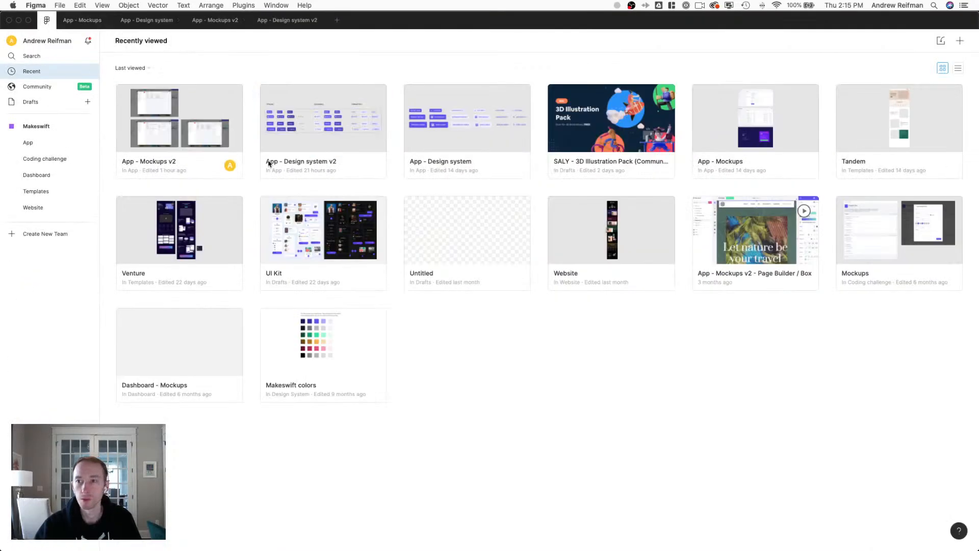
double_click(893, 121)
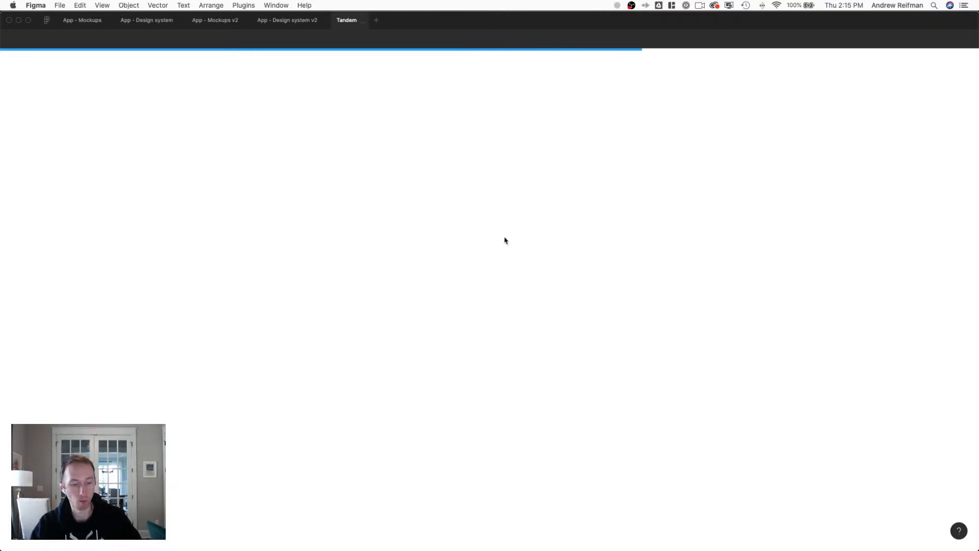
Slightly narrow the Figma and browser windows while the Tandem file loads.
key("super+Tab")
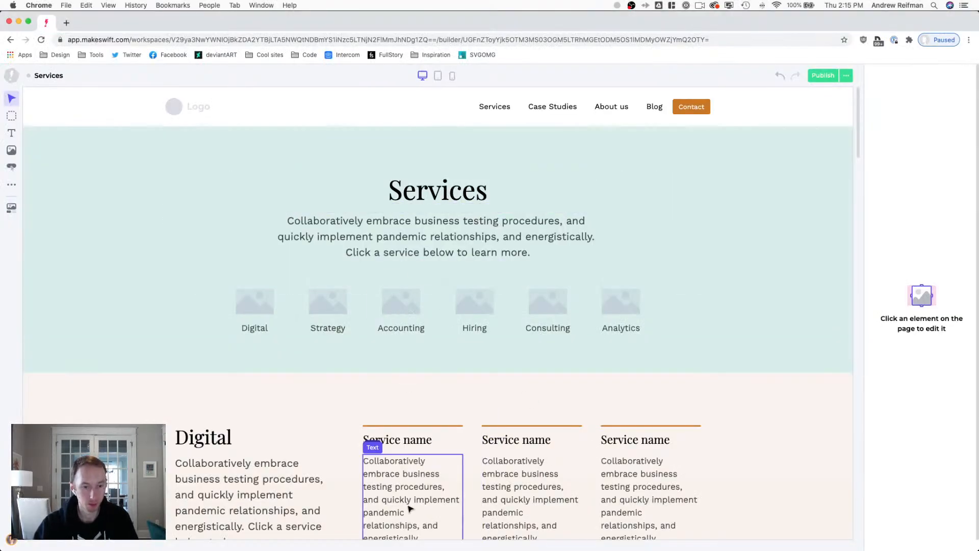
key("super+Tab")
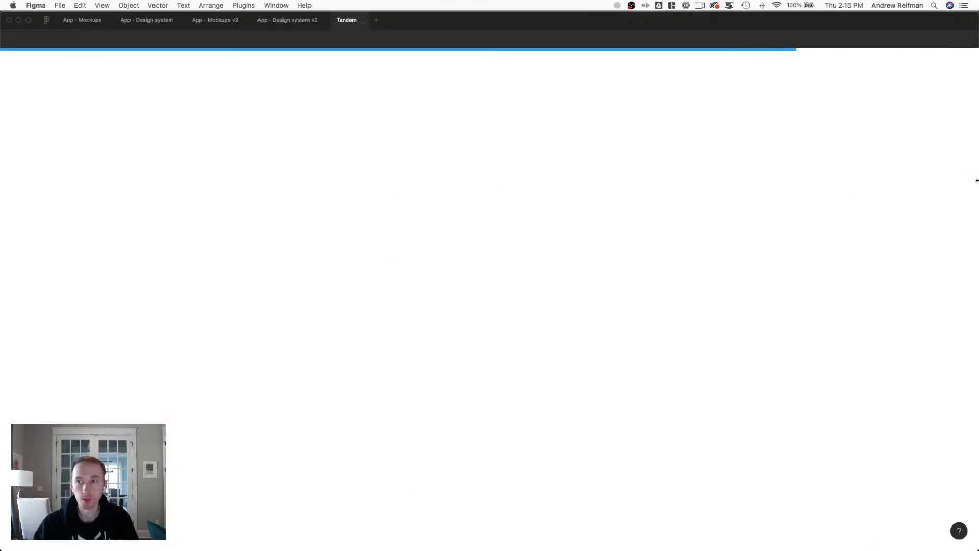
left_click_drag(977, 179, 962, 182)
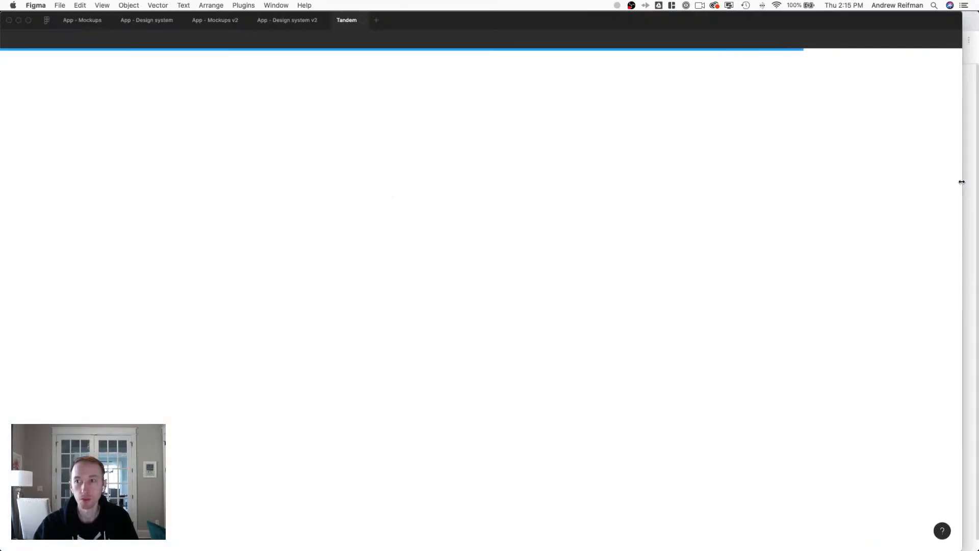
key("super+Tab")
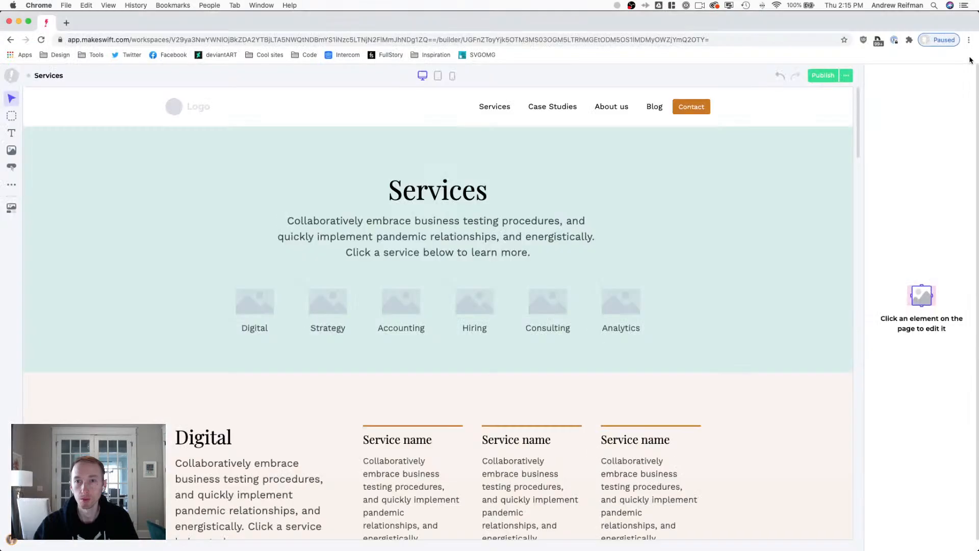
left_click_drag(2, 335, 14, 335)
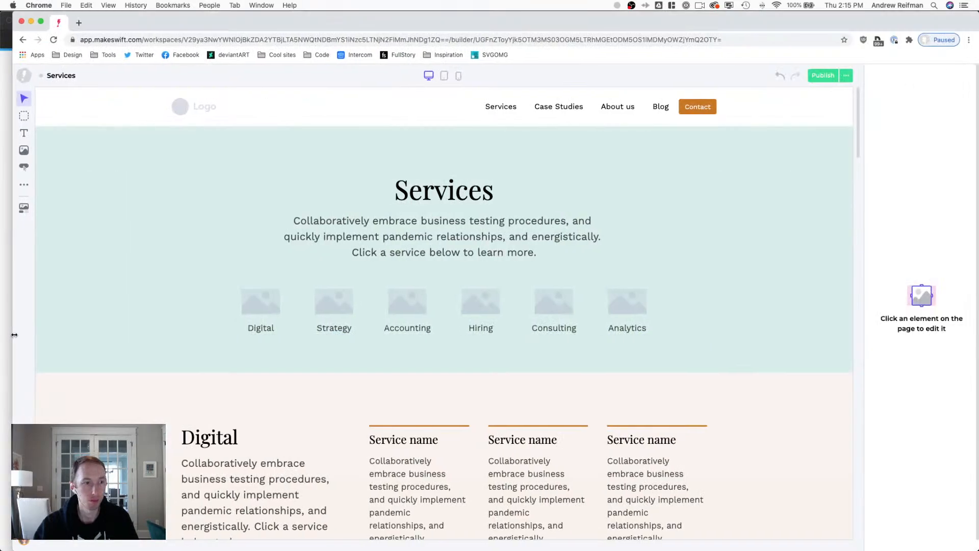
key("super+Tab")
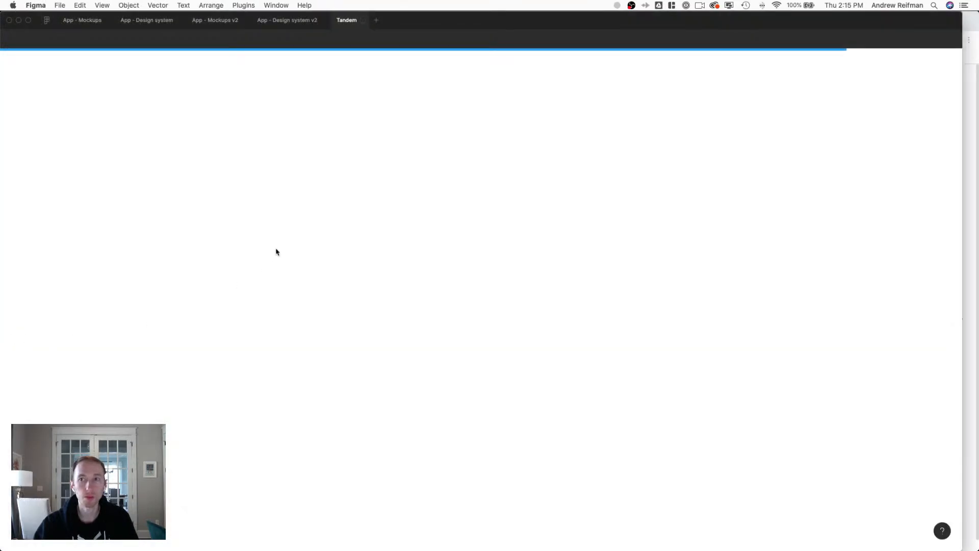
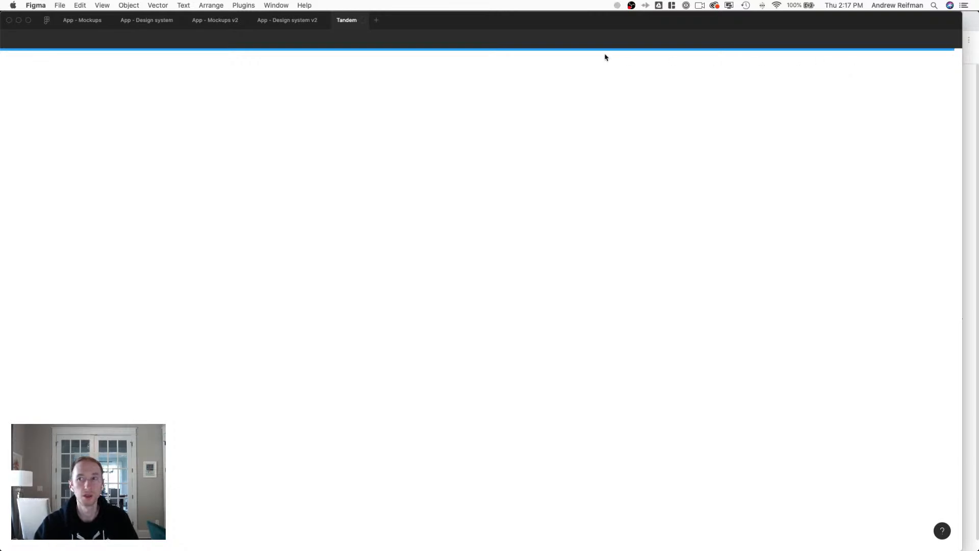
Flip between the Makeswift page, the App design-system file and the Tandem file, ending on Recently viewed.
left_click(971, 25)
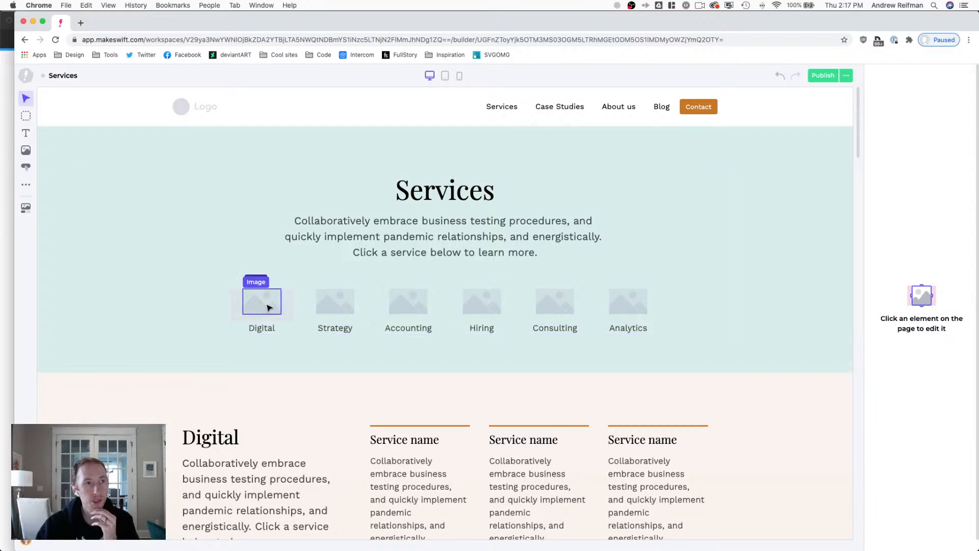
left_click(4, 34)
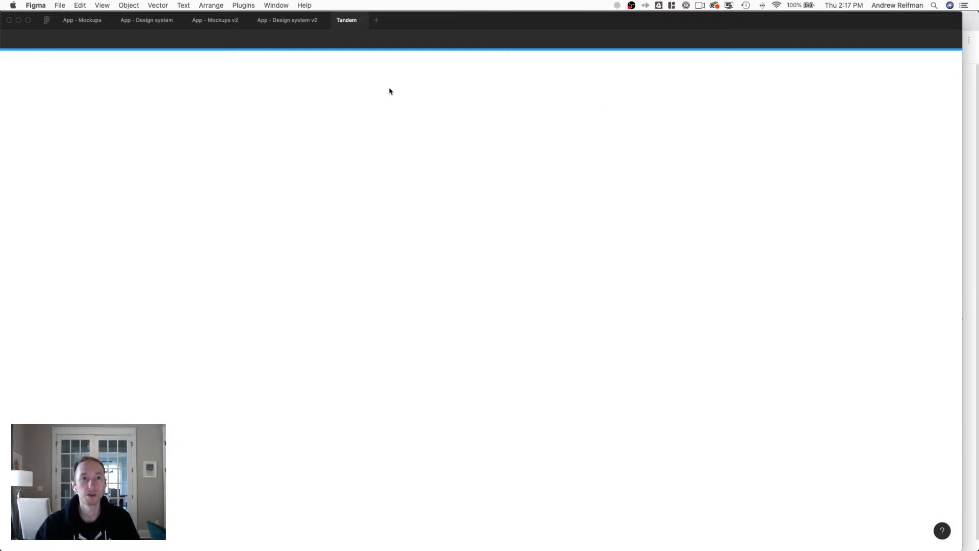
left_click(291, 21)
left_click(343, 21)
left_click(281, 21)
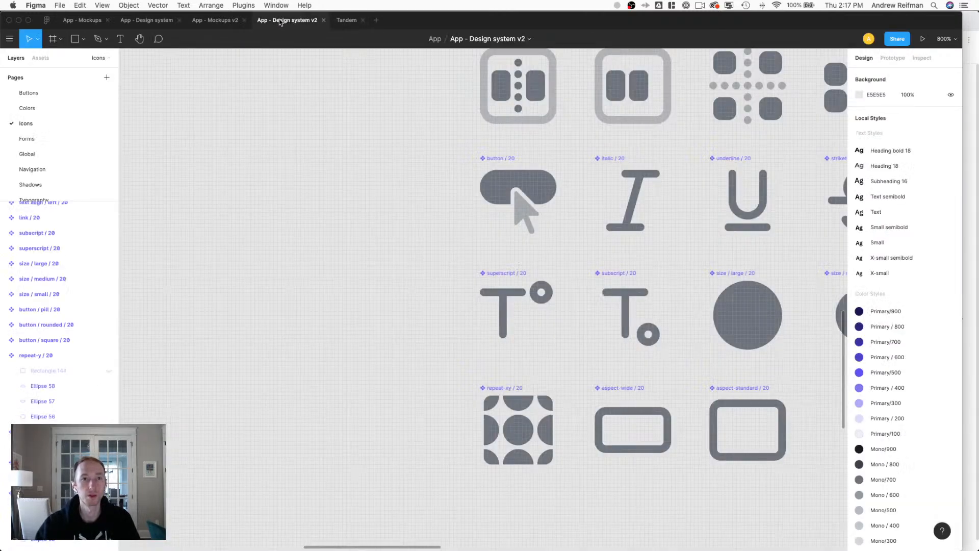
left_click(47, 22)
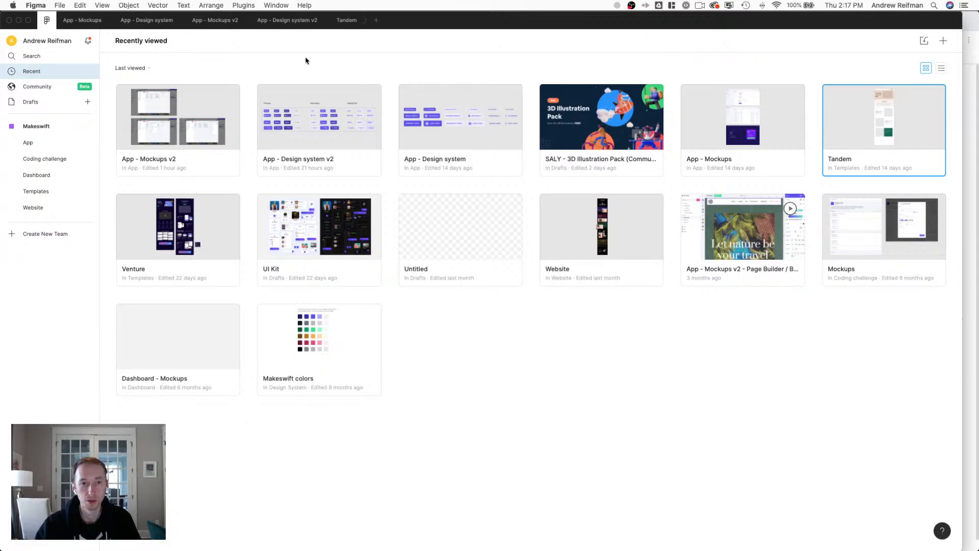
left_click(340, 21)
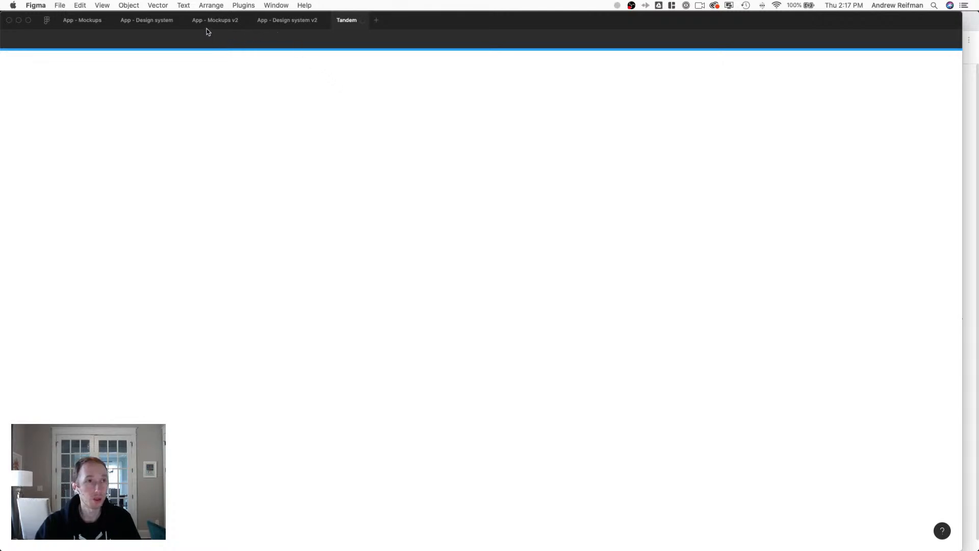
left_click(46, 21)
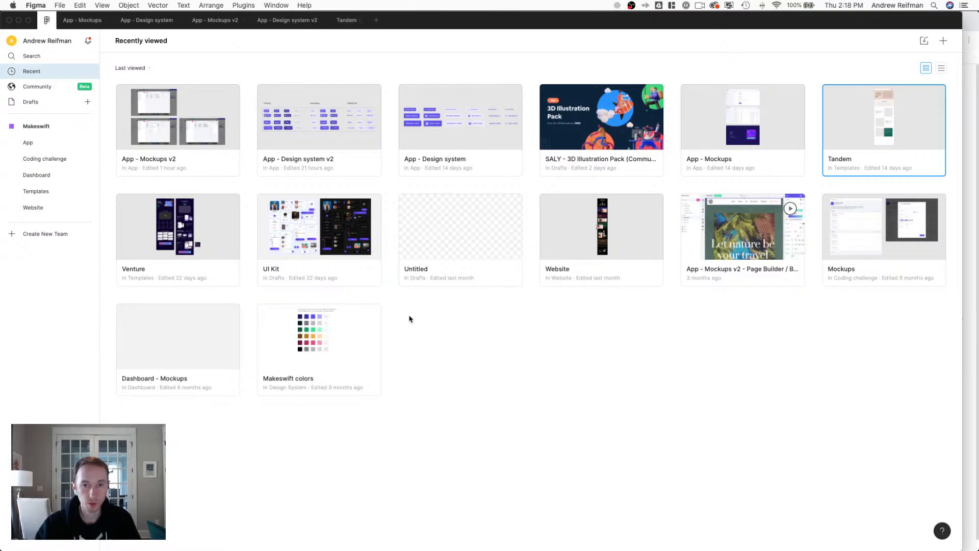
Open the Untitled draft, comparing it against the Tandem file tab.
double_click(400, 205)
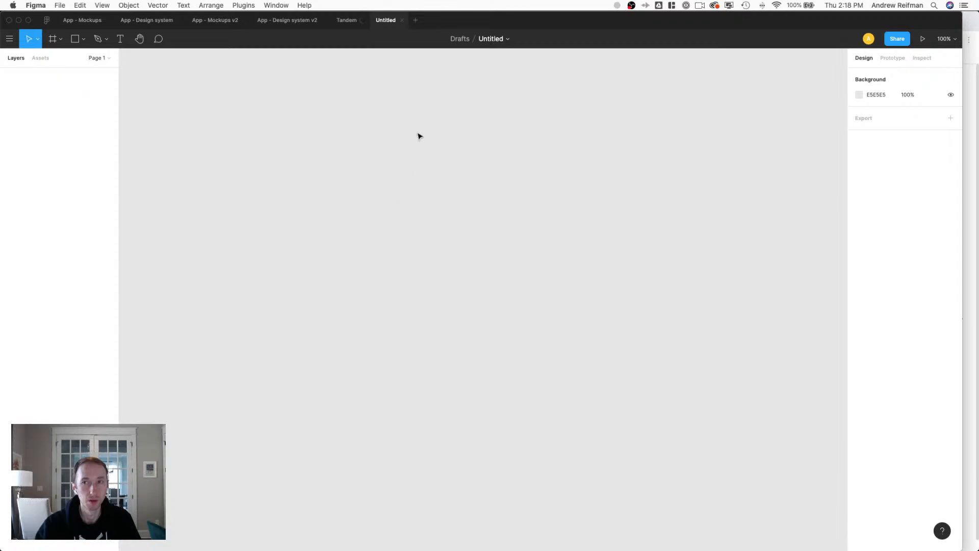
left_click(343, 19)
left_click(383, 20)
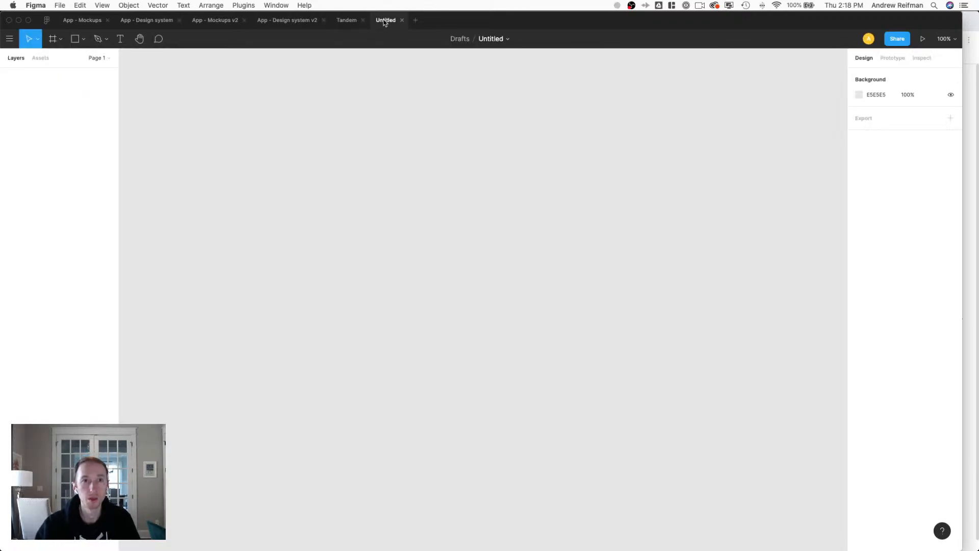
left_click(346, 21)
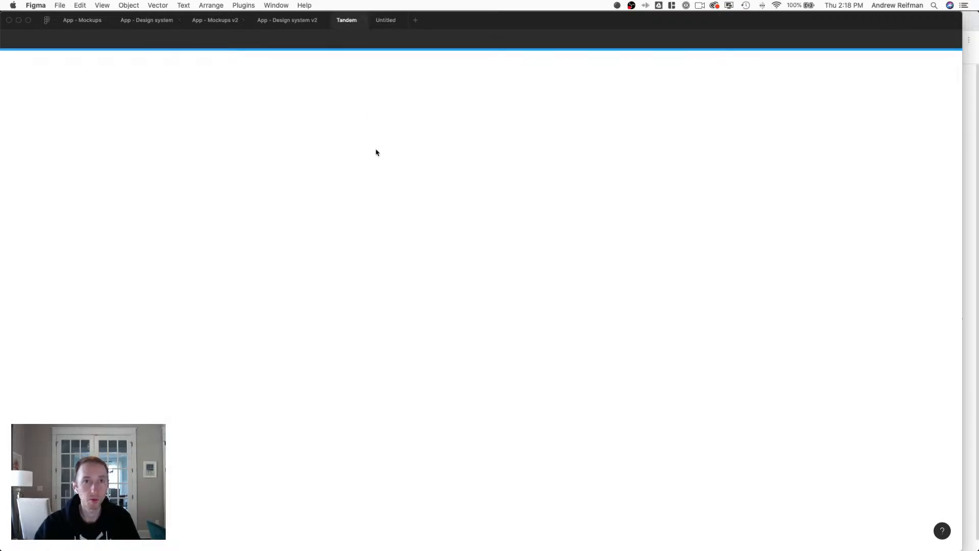
left_click(384, 22)
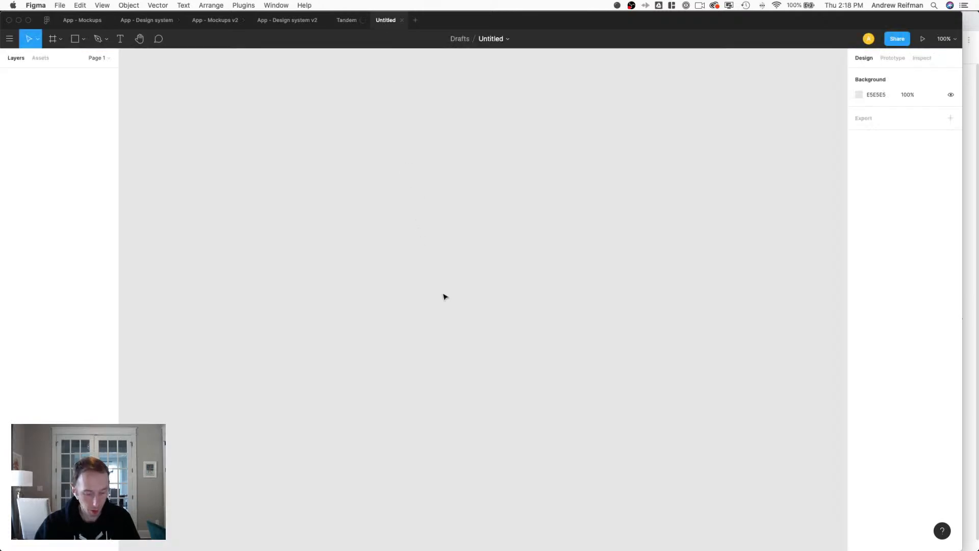
Draw a square frame on the canvas and name it icon-digital.
key("f")
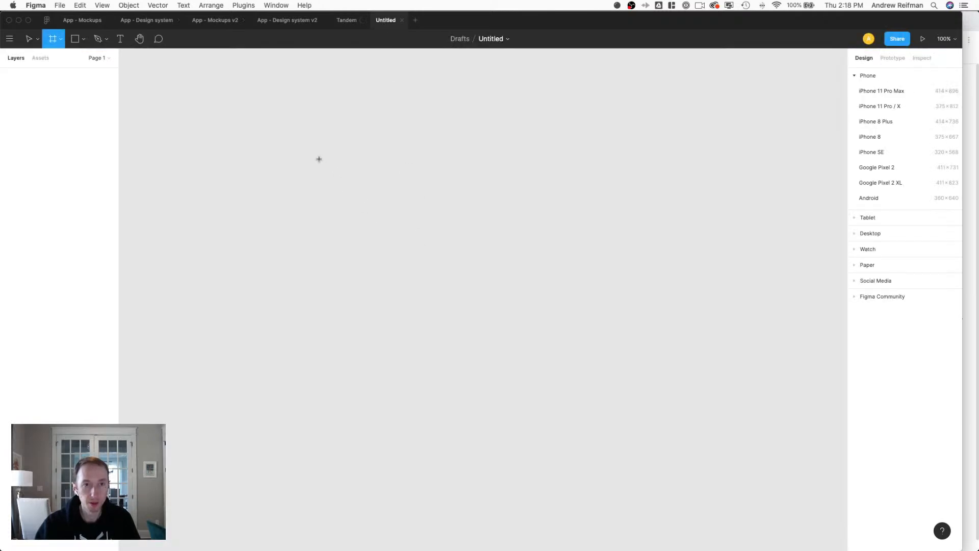
left_click_drag(317, 158, 355, 198)
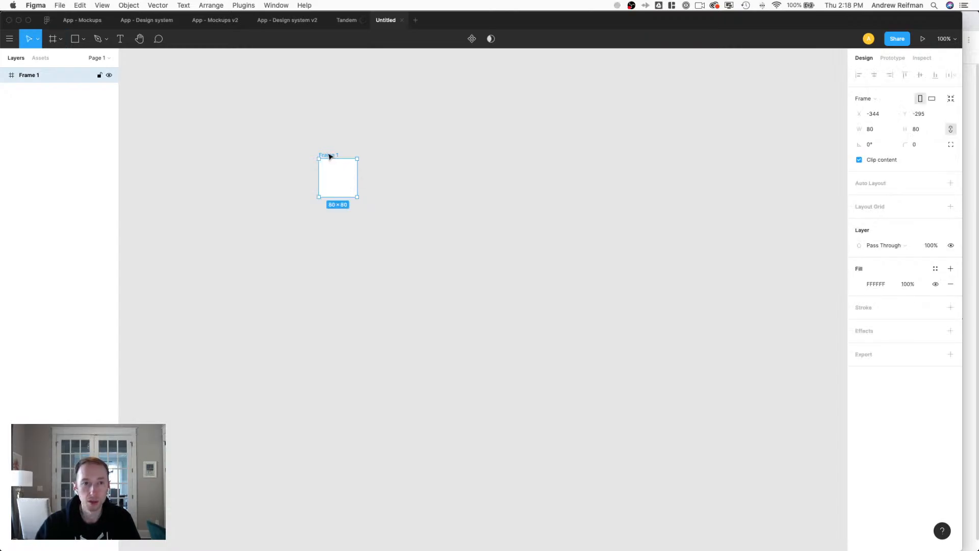
double_click(35, 77)
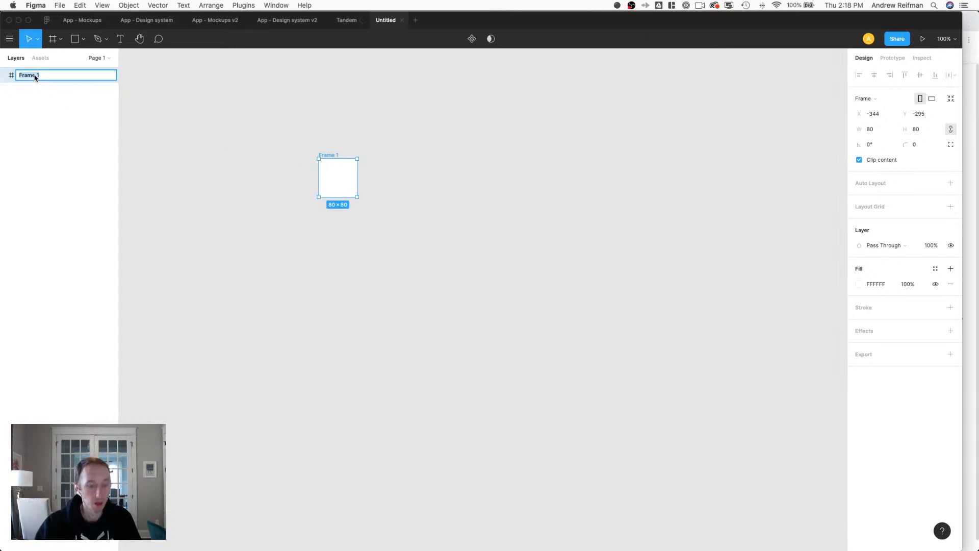
type("icon-digita")
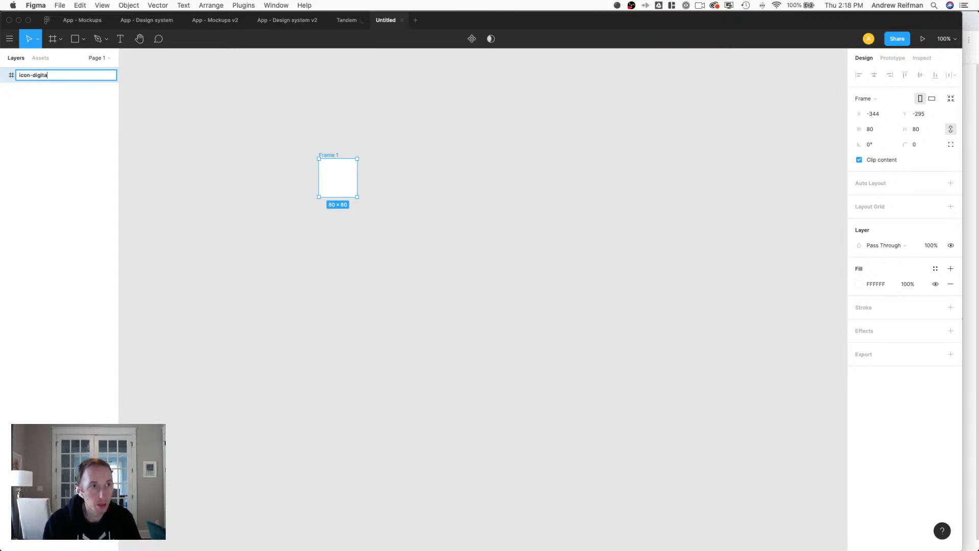
type("l")
key("Return")
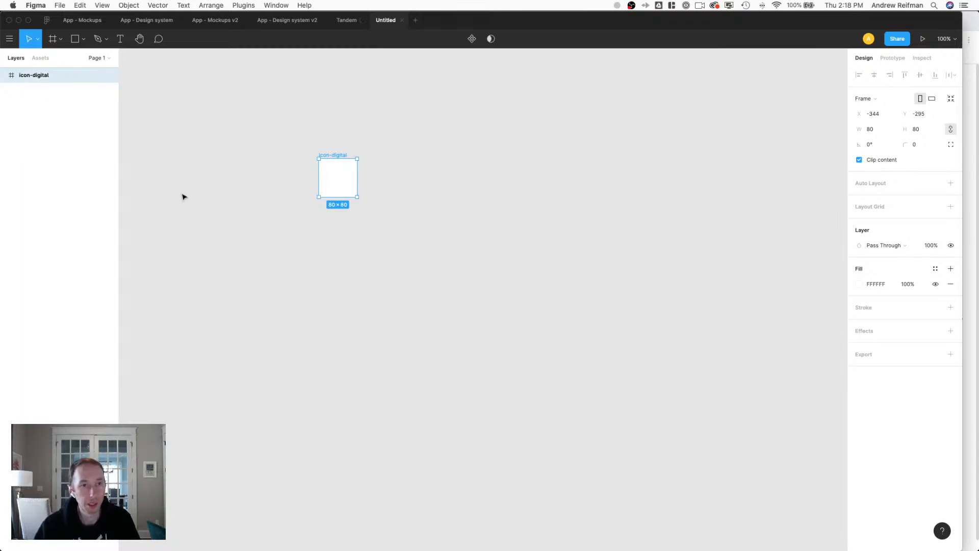
left_click(184, 198)
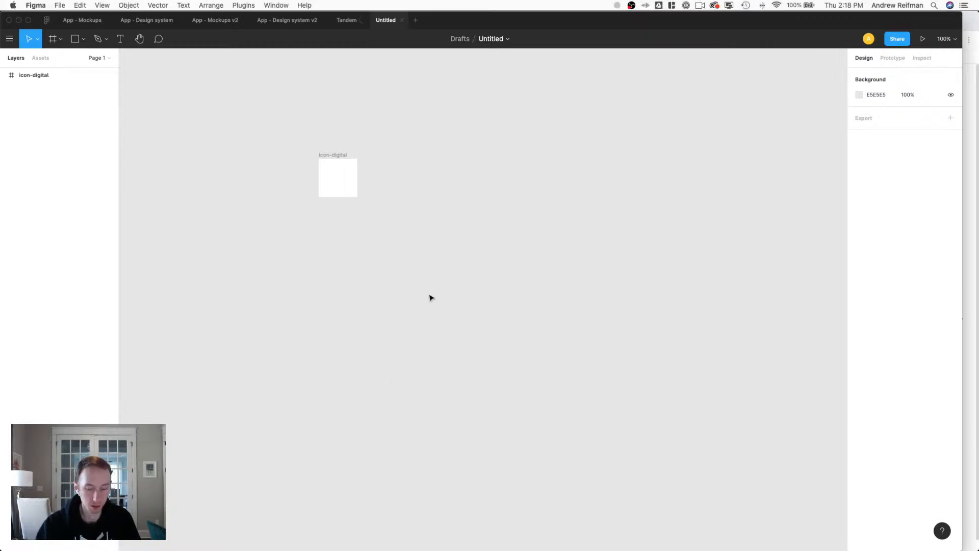
key("super+Tab")
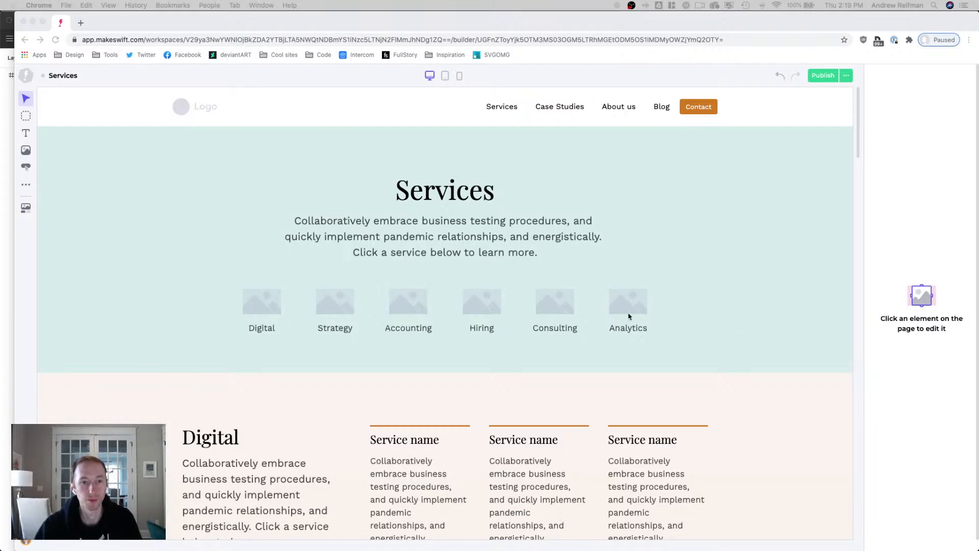
left_click(145, 19)
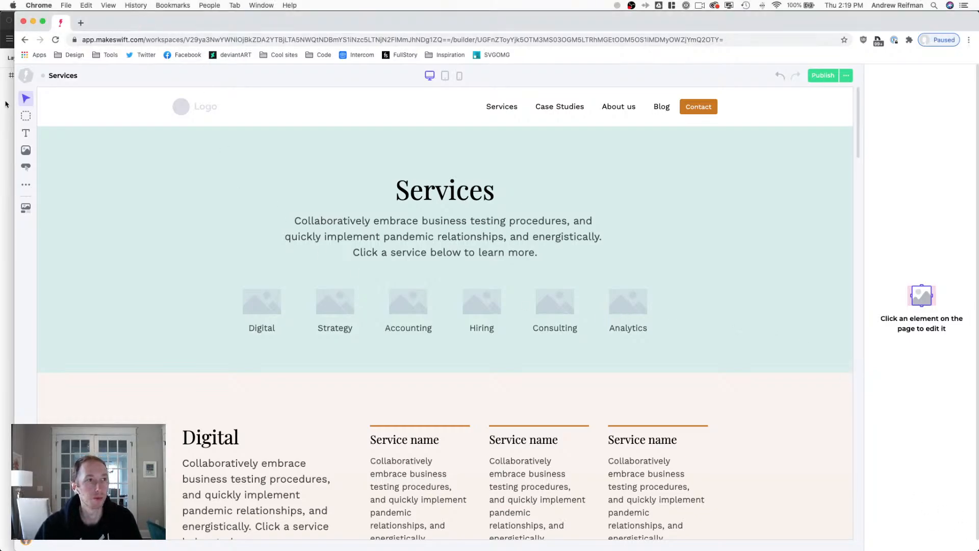
left_click(6, 103)
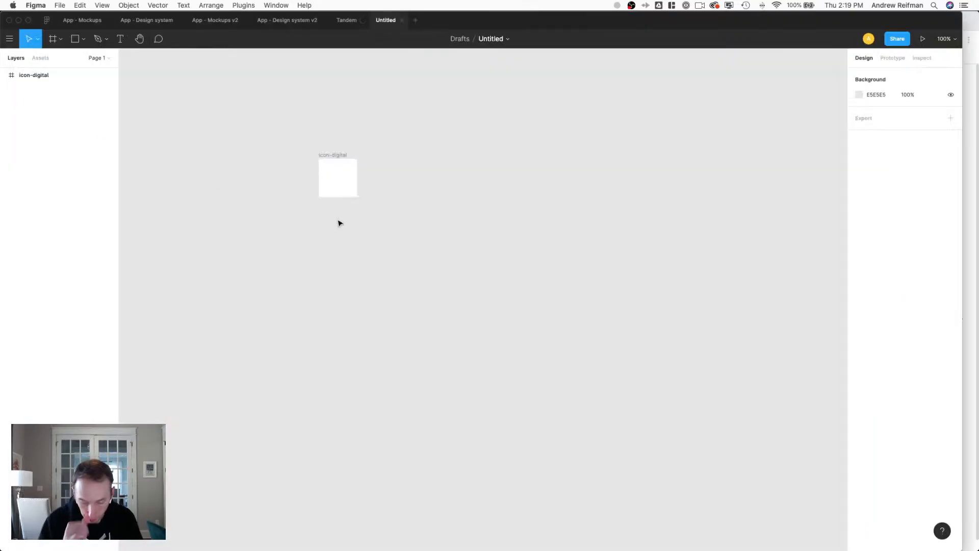
key("super+plus")
left_click_drag(278, 192, 520, 433)
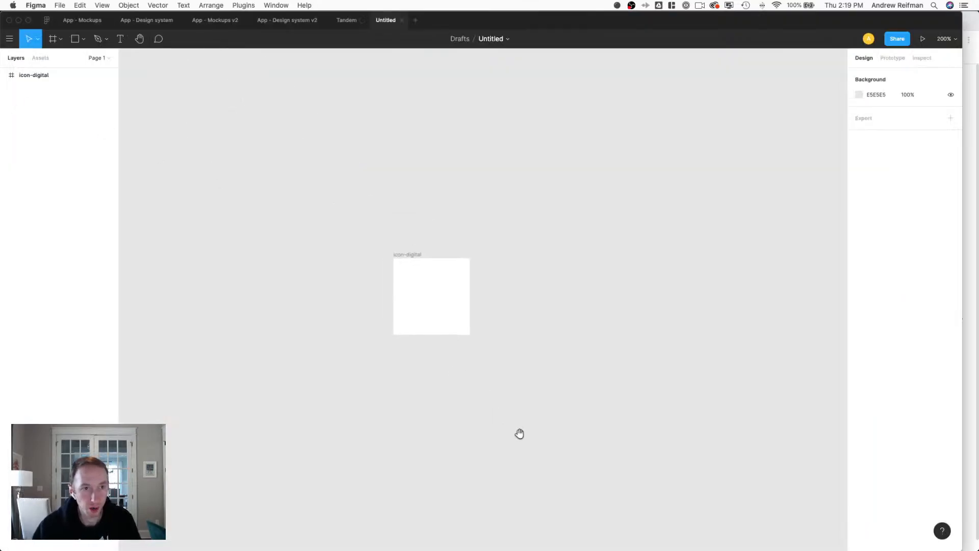
left_click_drag(444, 332, 464, 354)
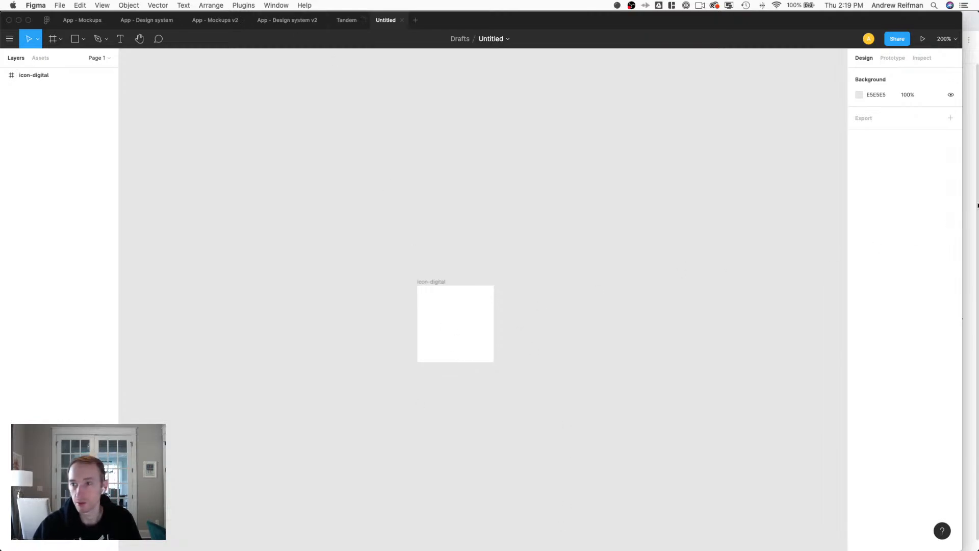
left_click(976, 204)
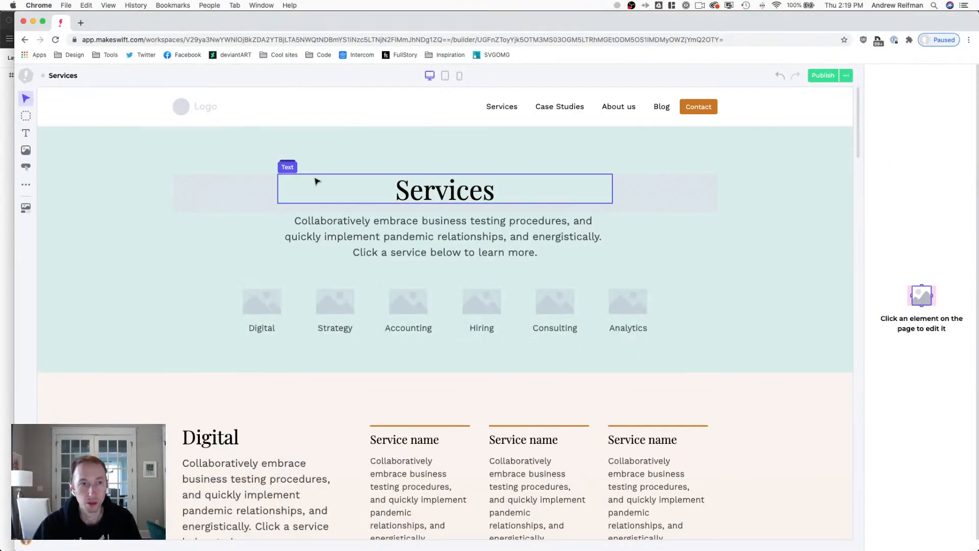
Copy the orange site colour hex CA7716 from Makeswift's site colour settings.
left_click(703, 110)
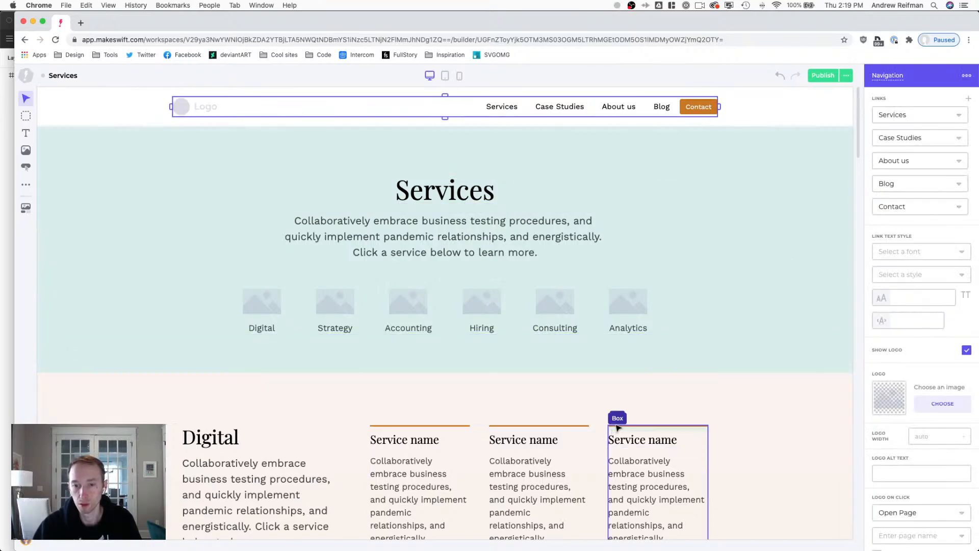
left_click(618, 428)
left_click(965, 327)
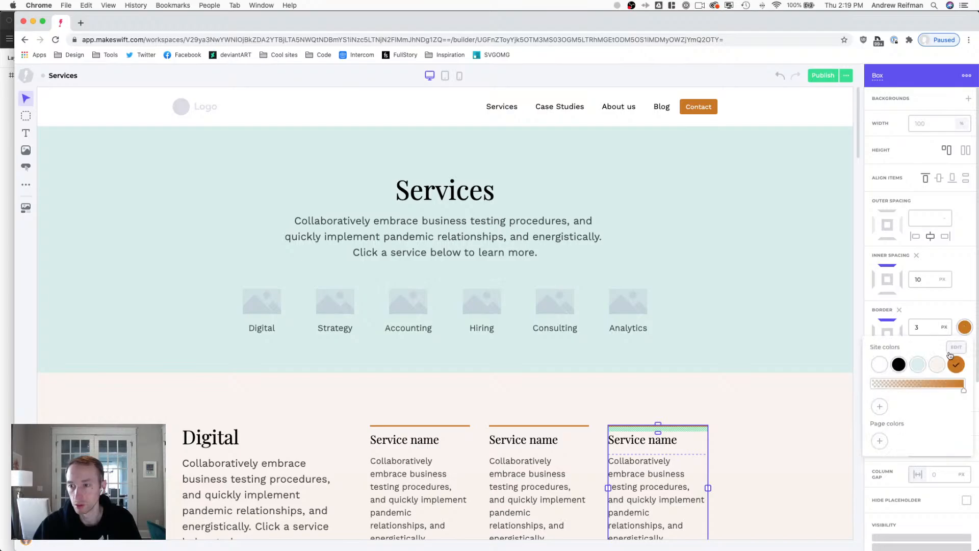
left_click(954, 348)
left_click(954, 365)
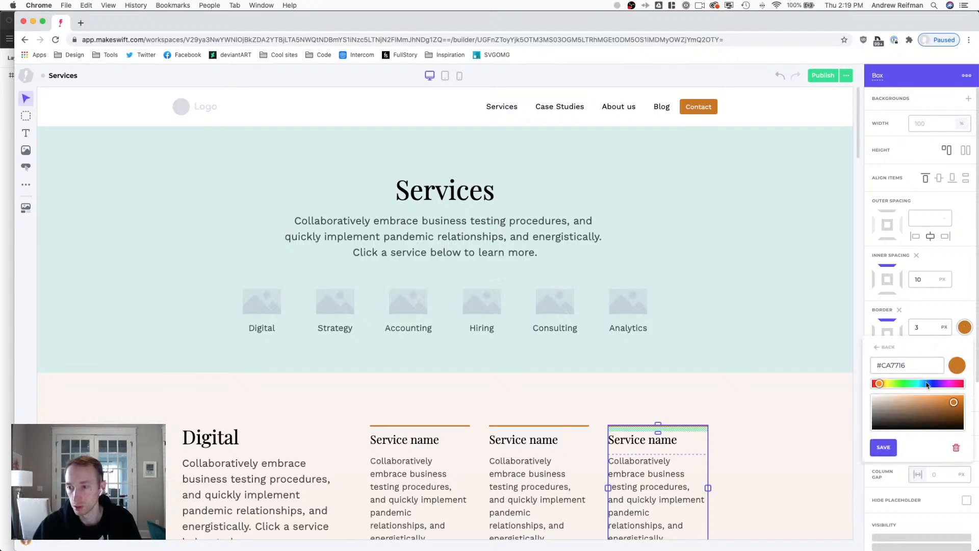
double_click(893, 365)
key("super+c")
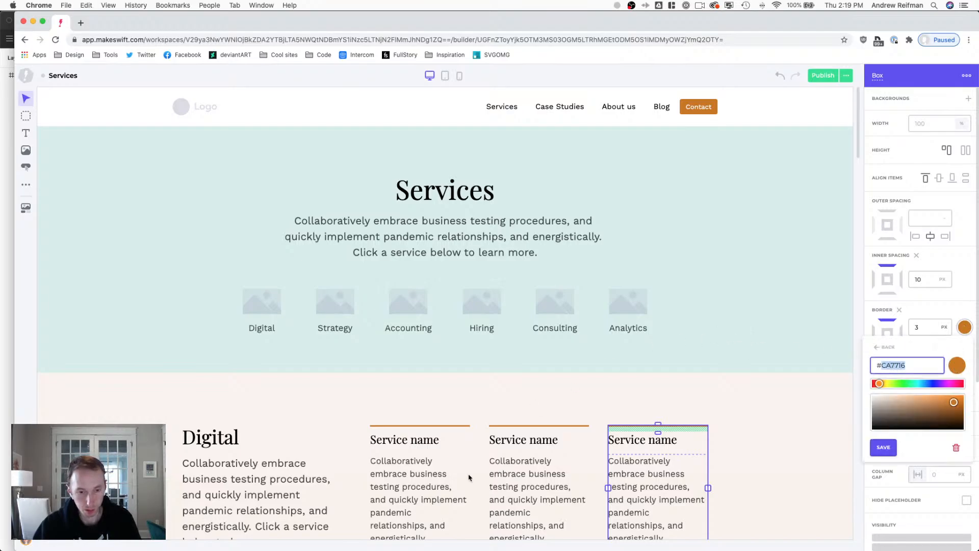
Draw a 24×20 rectangle filled CA7716 above the frame and duplicate it beside the original.
left_click(6, 260)
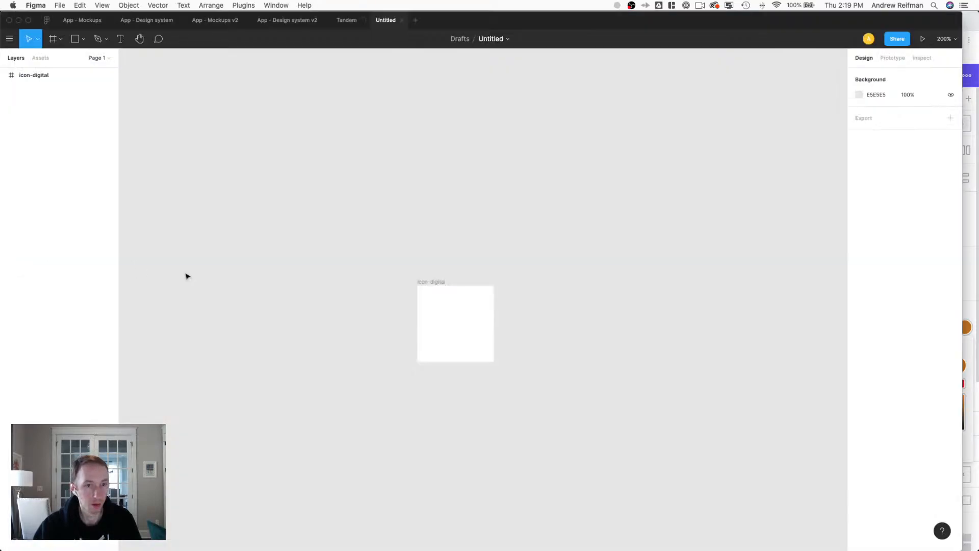
key("r")
left_click_drag(387, 194, 411, 214)
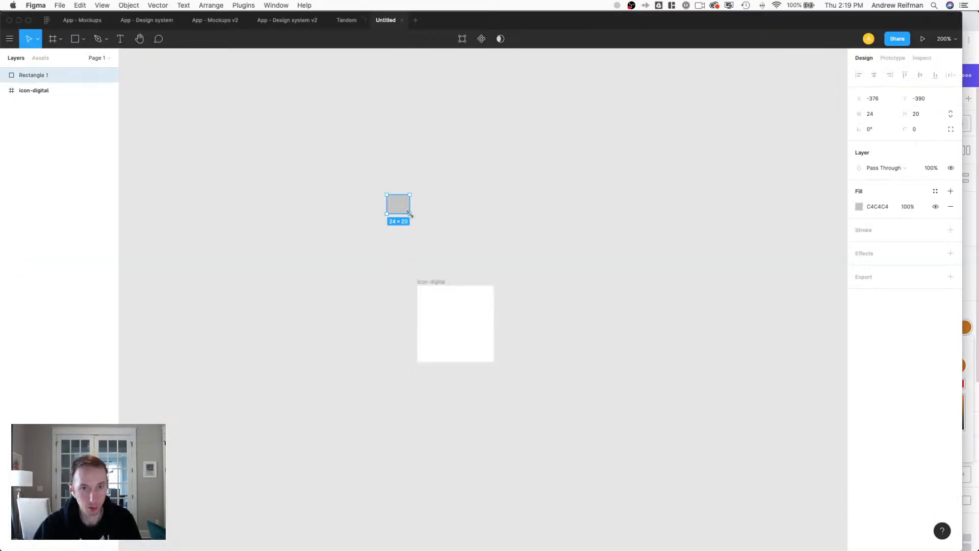
left_click(878, 207)
key("super+v")
key("Return")
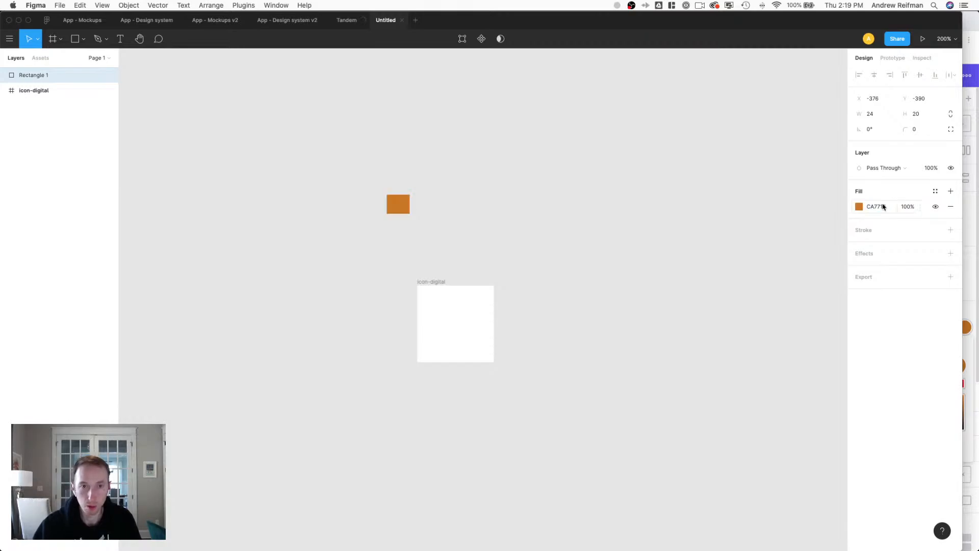
left_click_drag(398, 206, 426, 206, "alt")
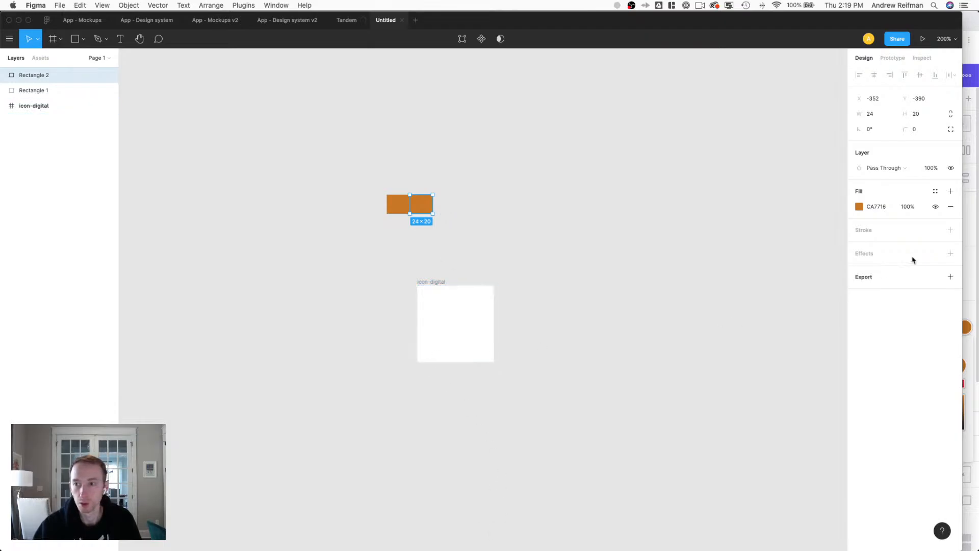
left_click(972, 239)
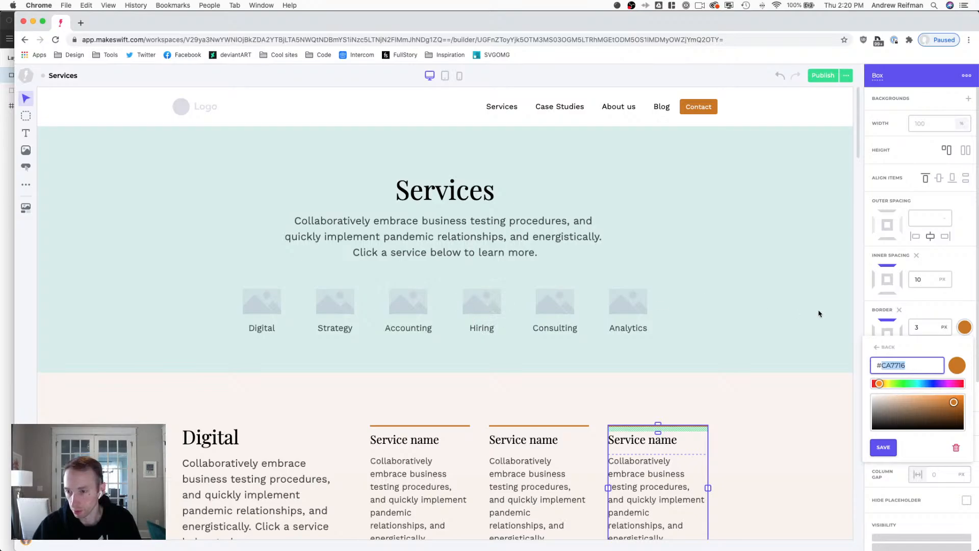
left_click(880, 347)
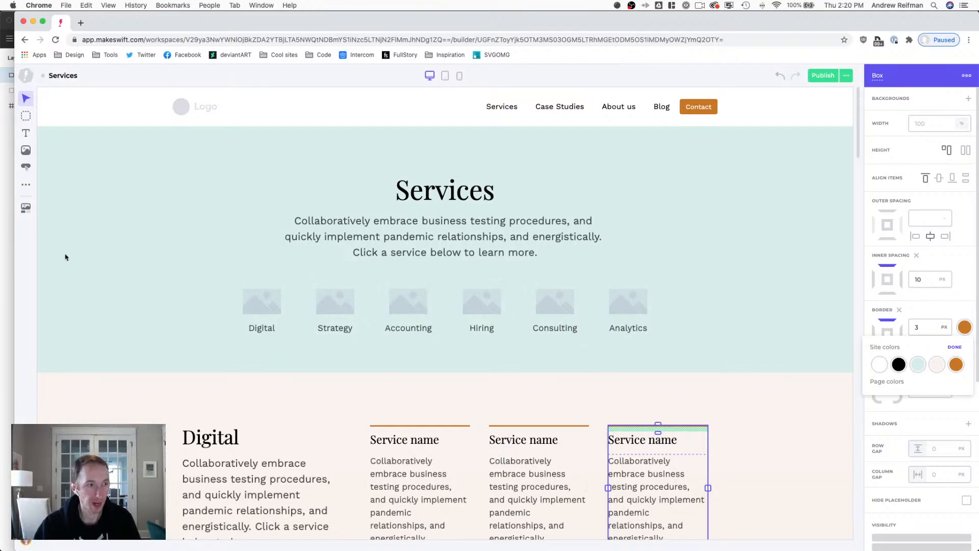
left_click(7, 249)
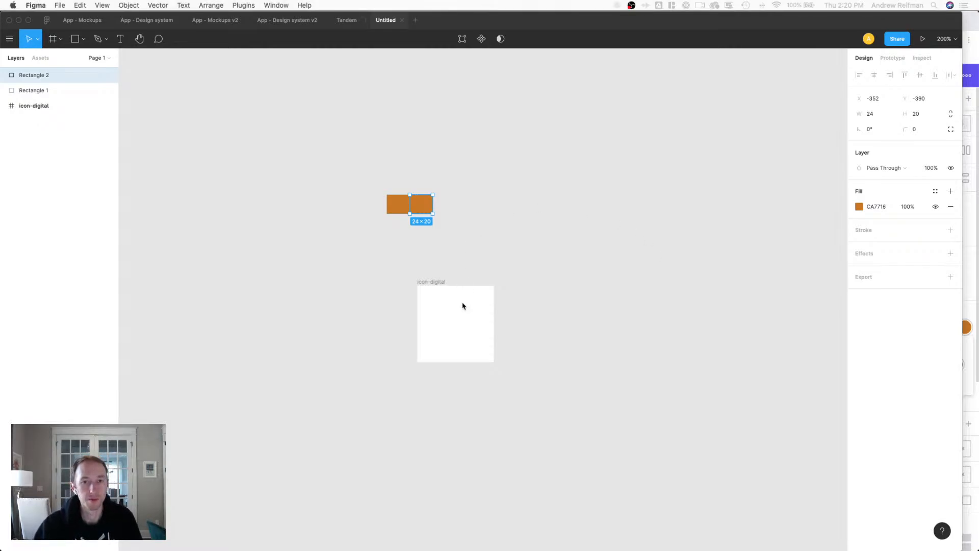
Delete the duplicate square and draw a frame-filling circle filled 000000 at 15% opacity.
key("Delete")
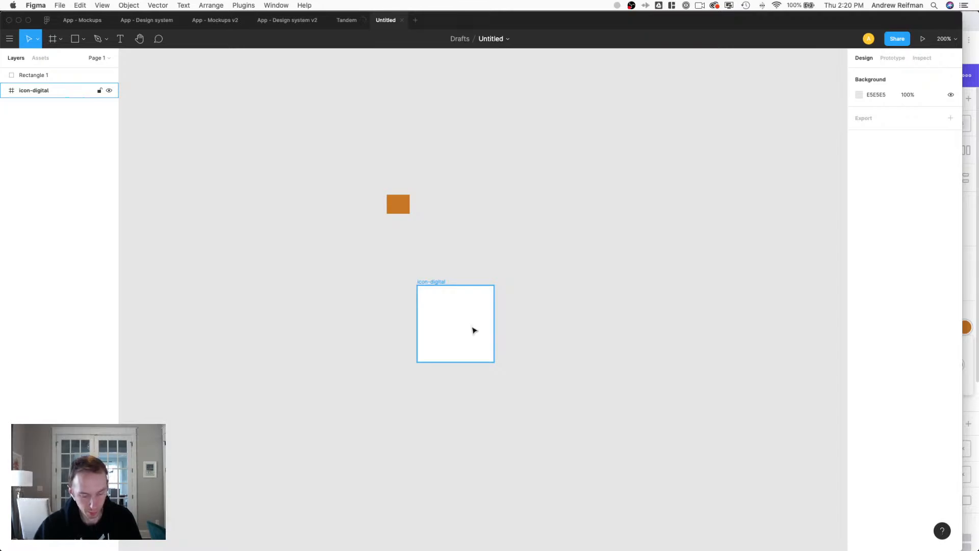
key("o")
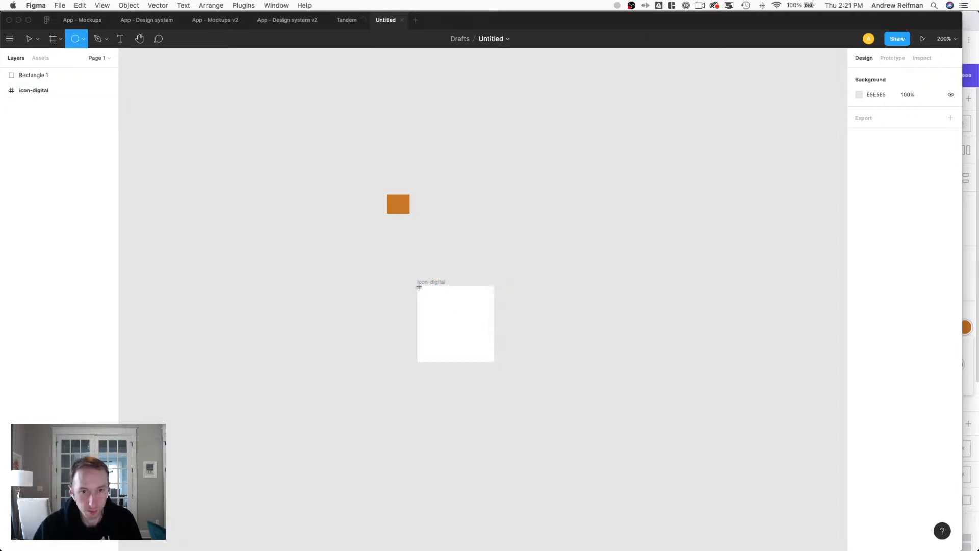
left_click_drag(417, 285, 493, 362)
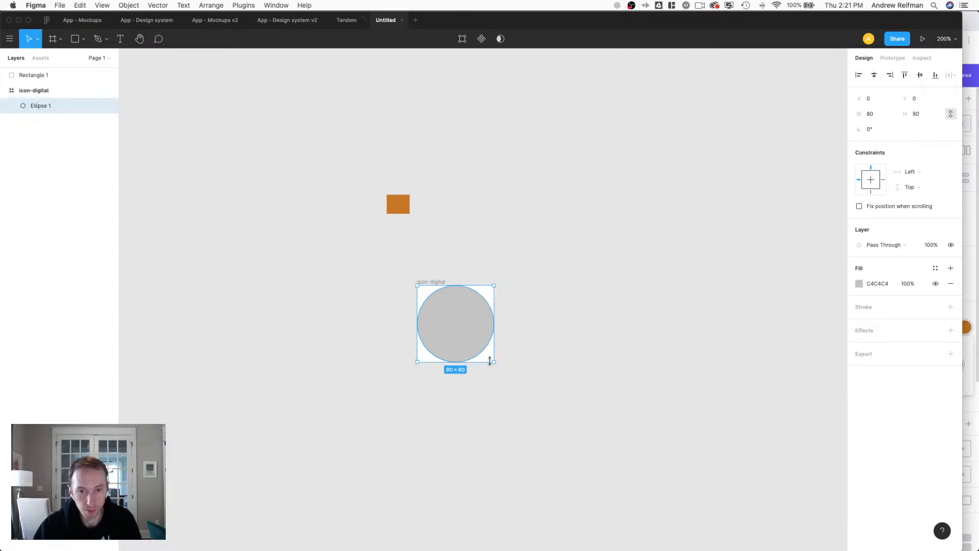
left_click(877, 286)
type("000")
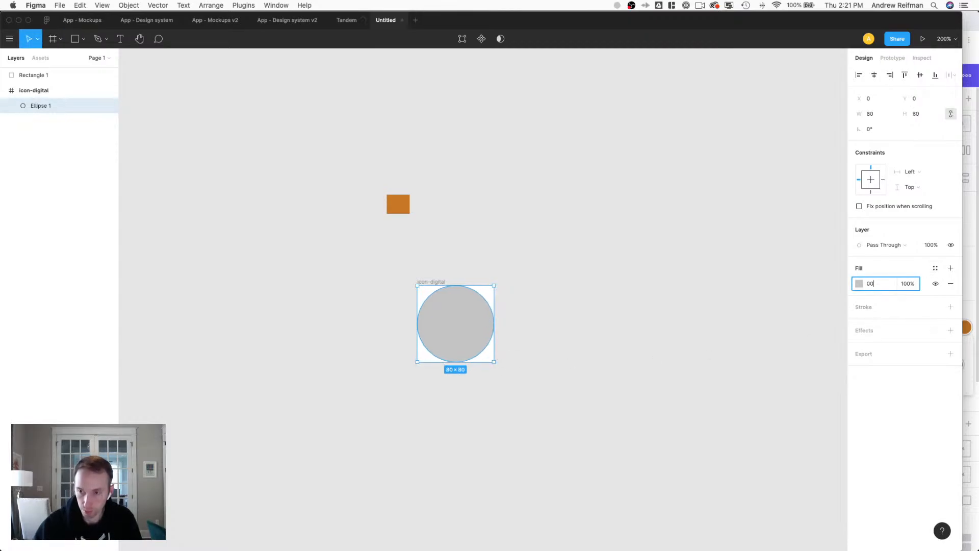
key("Return")
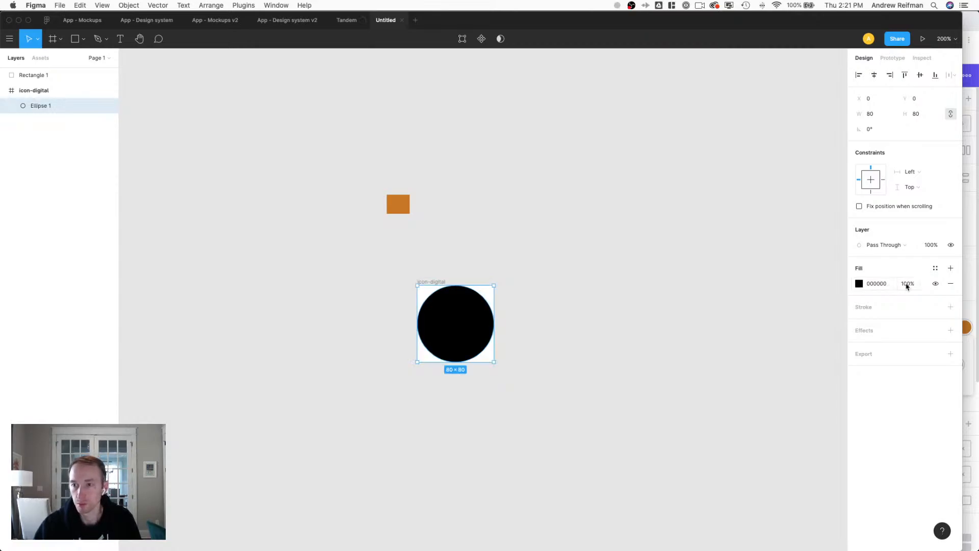
left_click(907, 284)
type("25")
key("Return")
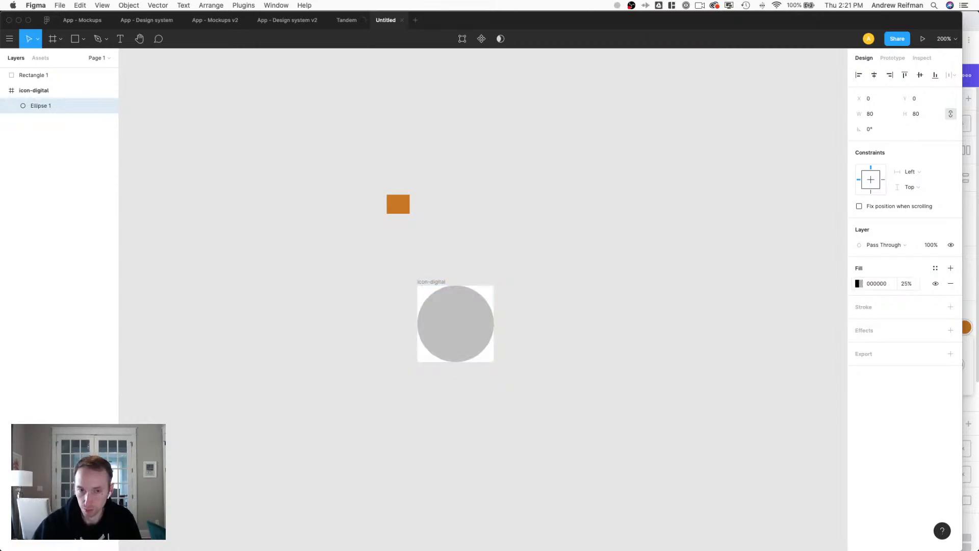
left_click(907, 283)
type("15")
key("Return")
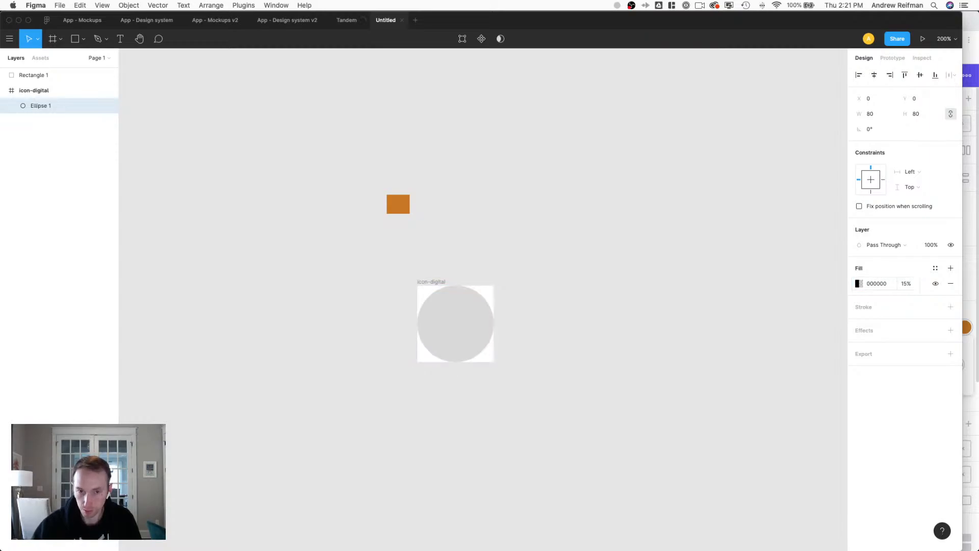
Zoom in and shrink the grey circle about its centre to 60×60.
left_click(550, 294)
key("shift+0")
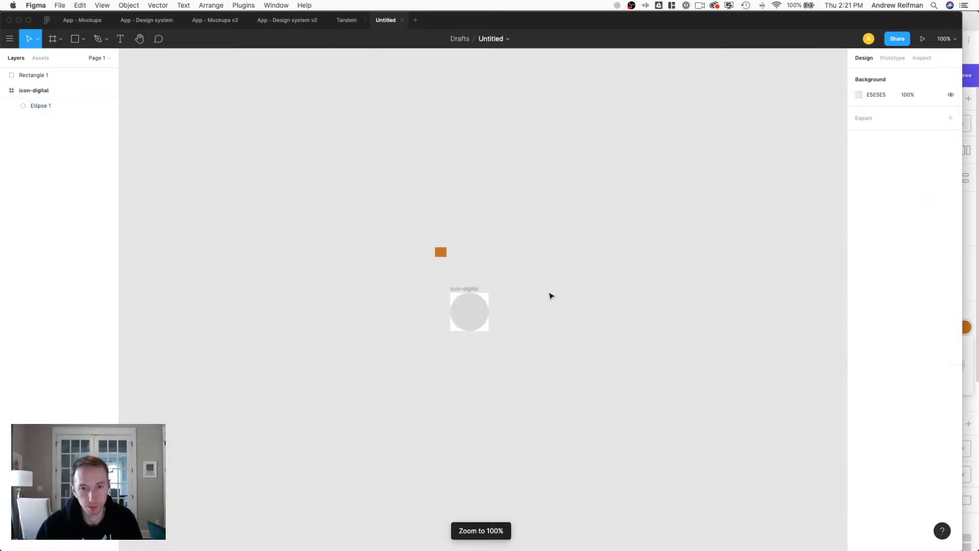
key("super+equal")
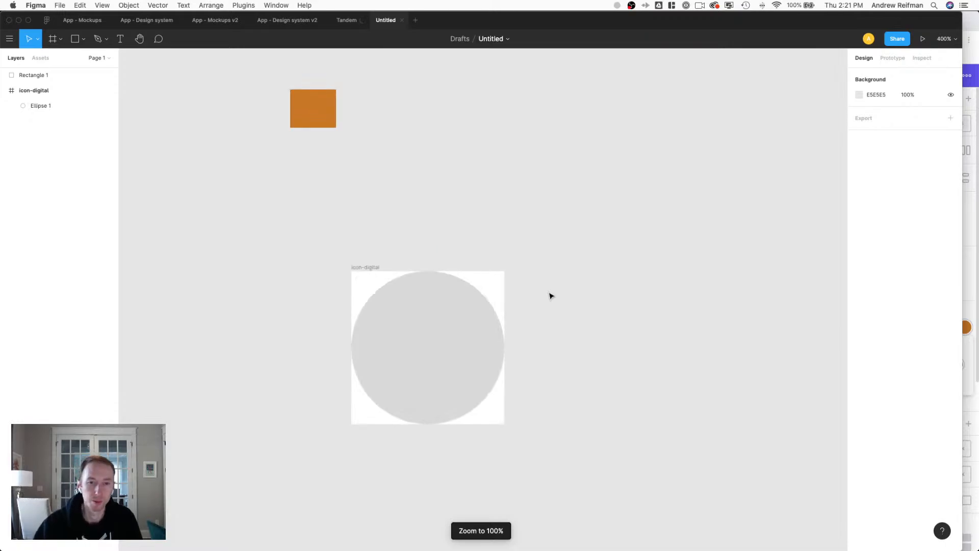
left_click(408, 350)
left_click_drag(501, 274, 484, 290)
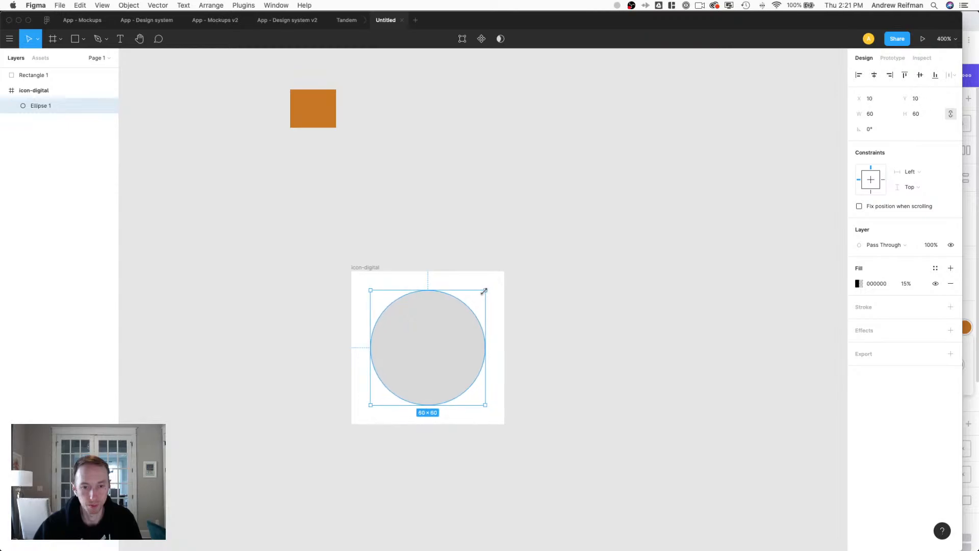
left_click(542, 289)
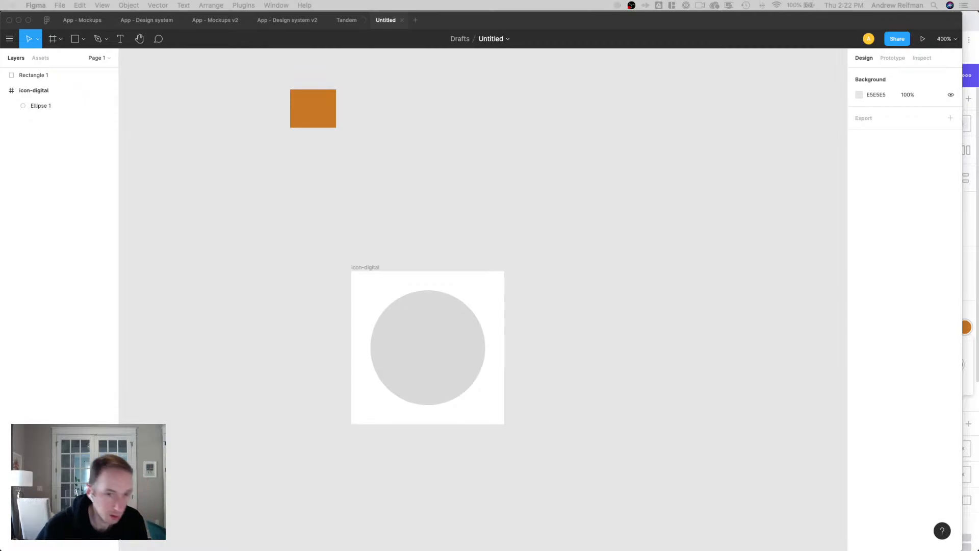
left_click(575, 351)
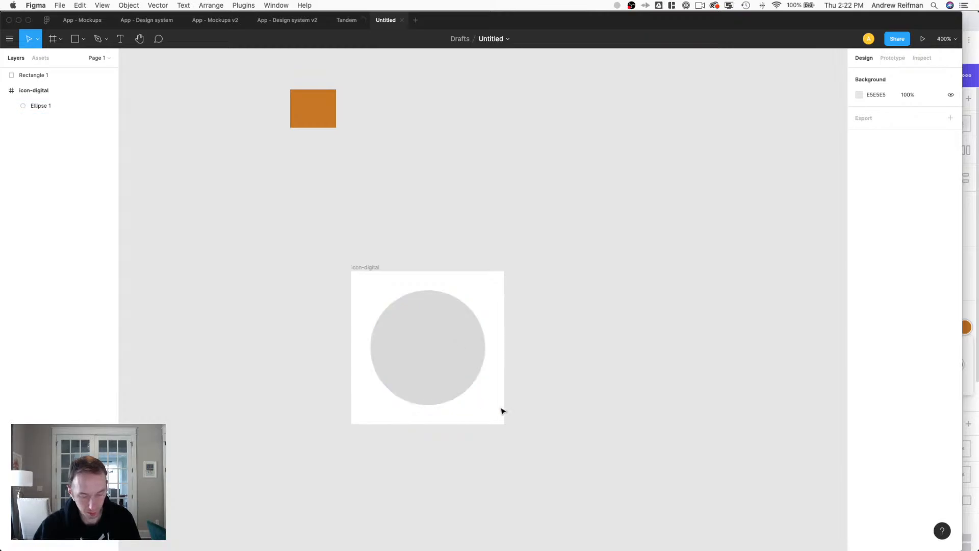
Draw a 40×40 circle at the bottom of the frame and remove its fill.
key("o")
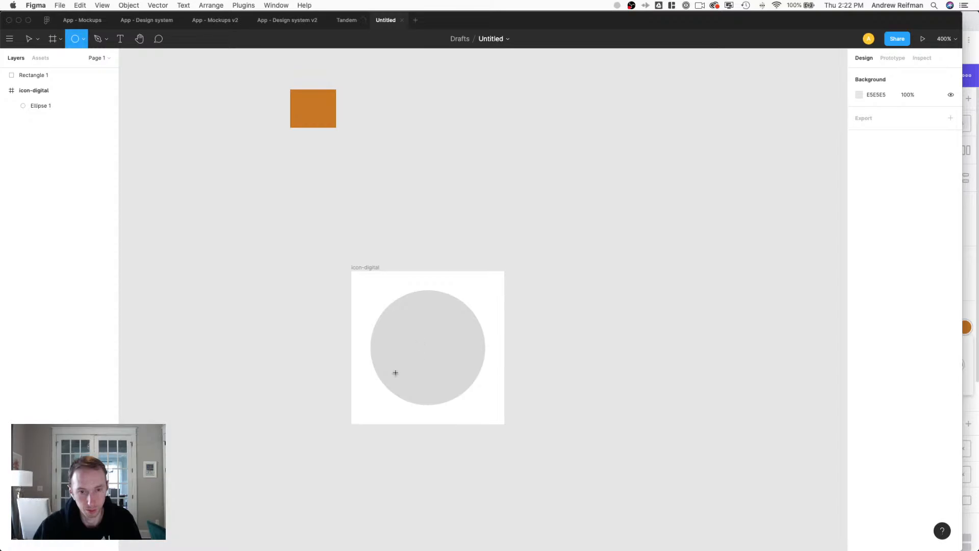
left_click_drag(390, 357, 456, 403)
left_click_drag(454, 357, 464, 349)
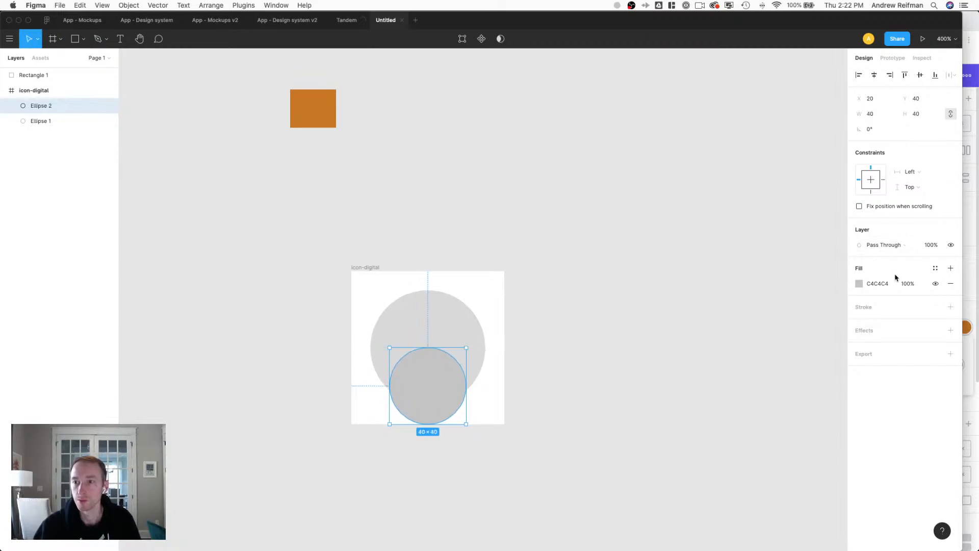
left_click(950, 284)
Outline the circle in orange CA7716 sampled from the orange rectangle.
left_click(935, 291)
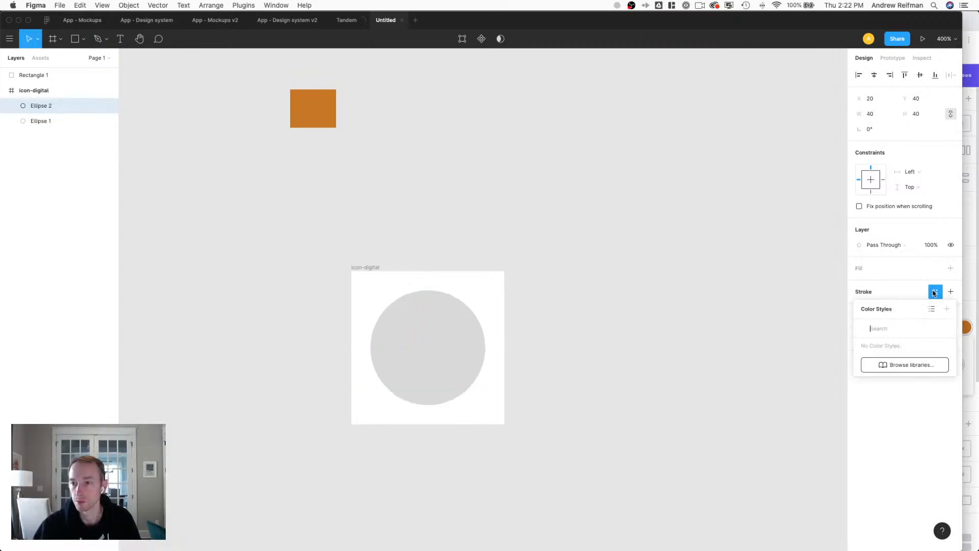
left_click(912, 294)
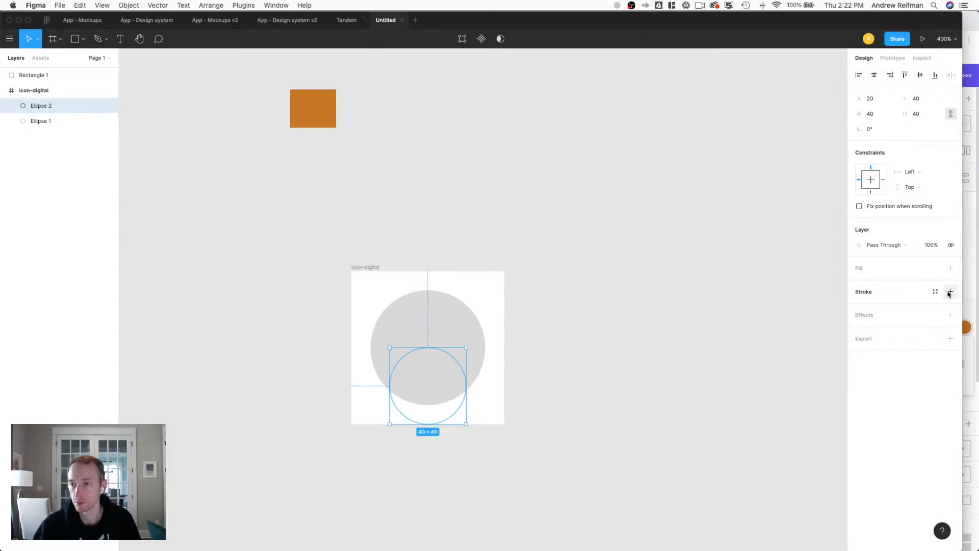
left_click(949, 292)
left_click(858, 307)
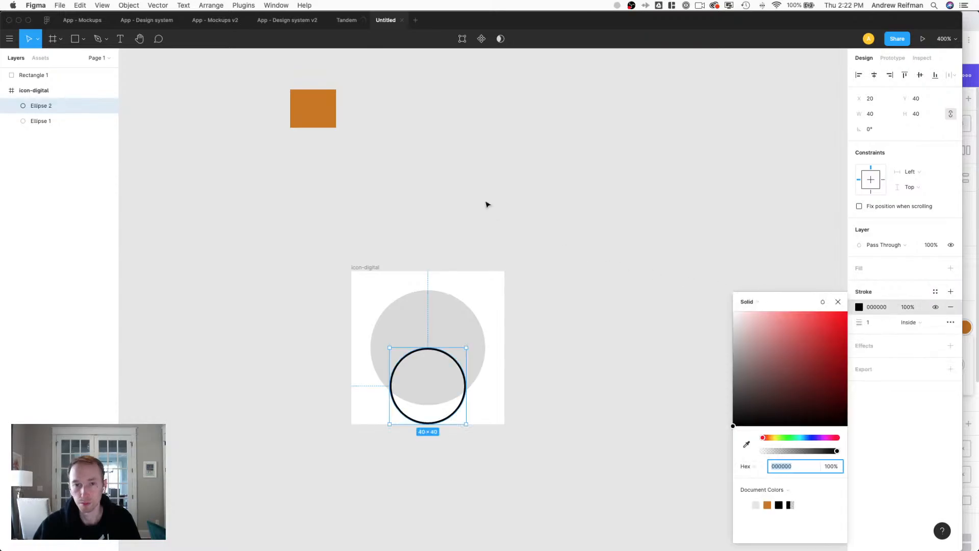
left_click(745, 445)
left_click(335, 95)
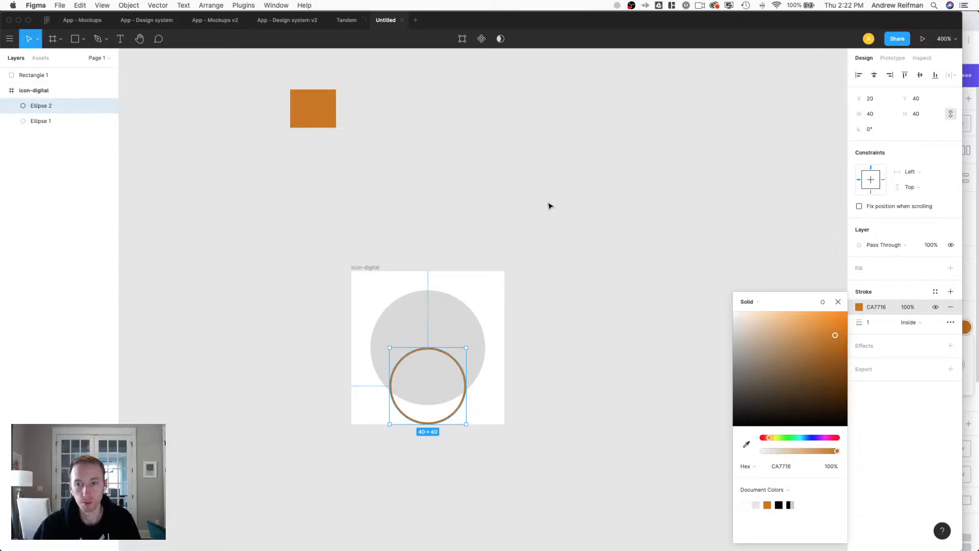
left_click(837, 301)
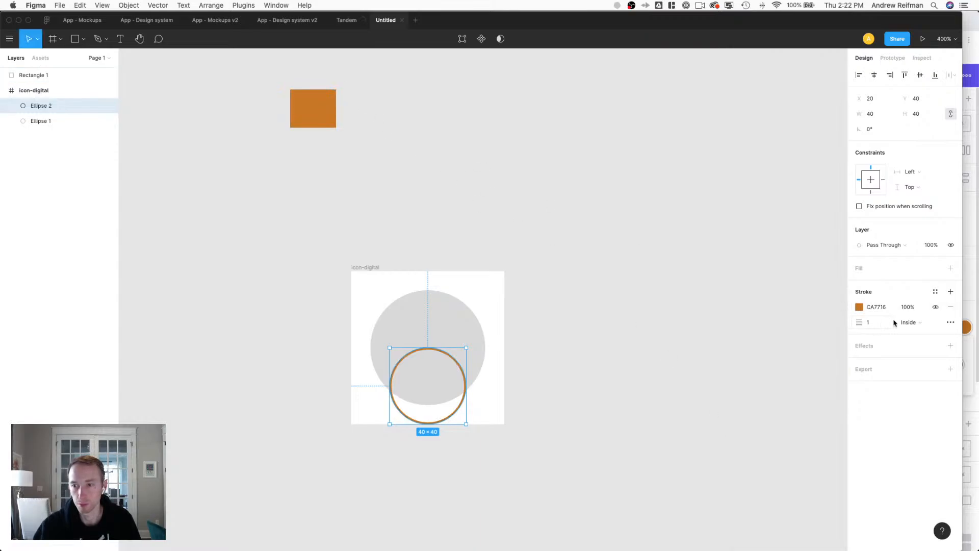
left_click(880, 322)
Set the ring's outline to 4 px and move it toward the frame's left edge.
type("4")
key("Return")
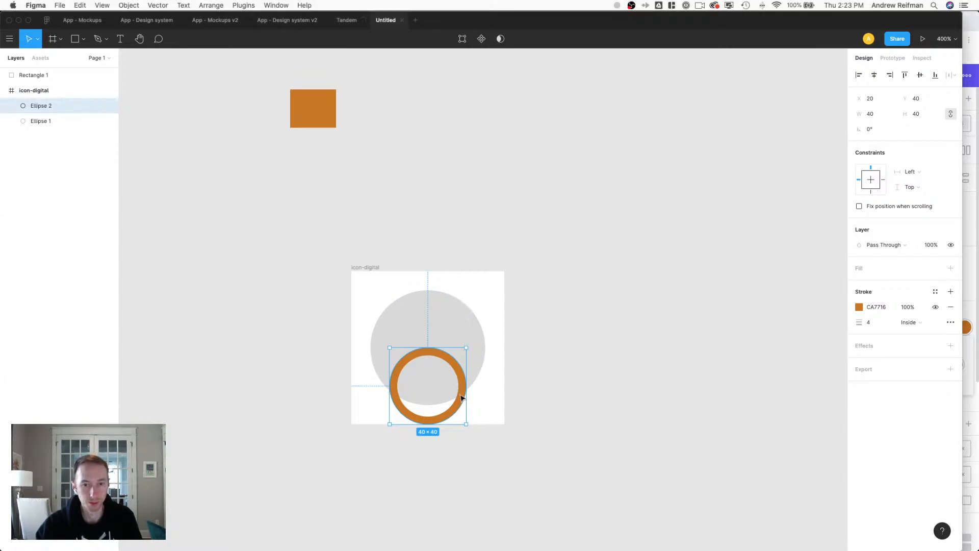
left_click_drag(462, 399, 444, 351)
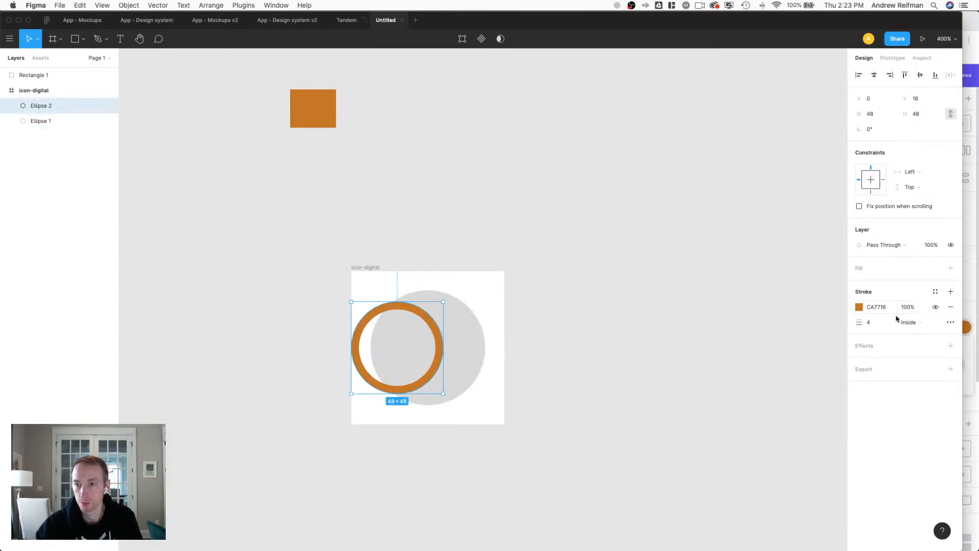
Replace the ring's outline with a solid fill in the document's orange.
left_click(950, 308)
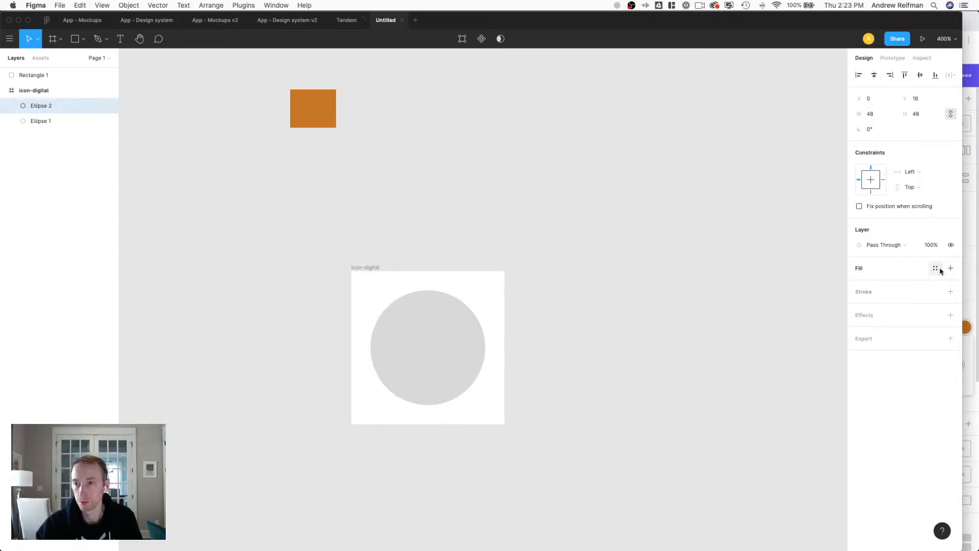
left_click(951, 269)
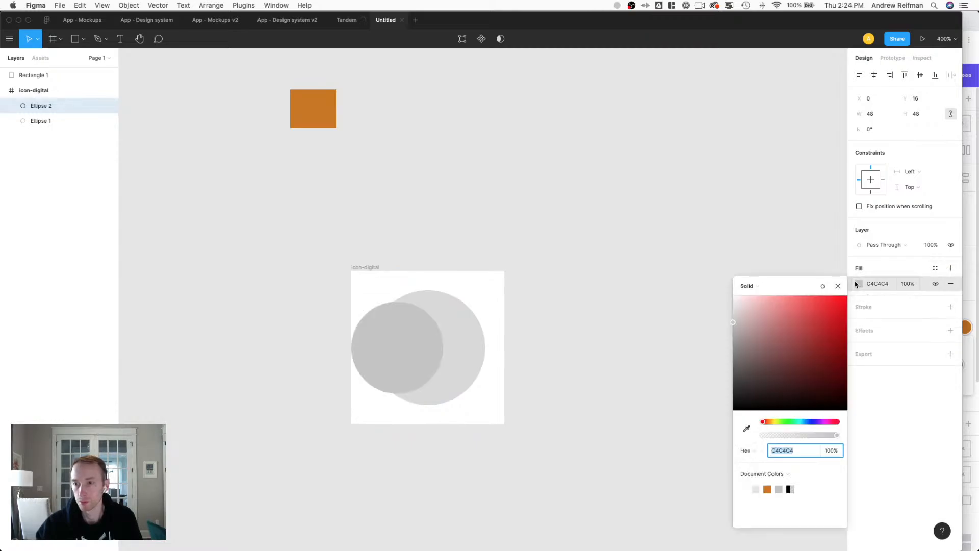
left_click(858, 284)
left_click(767, 489)
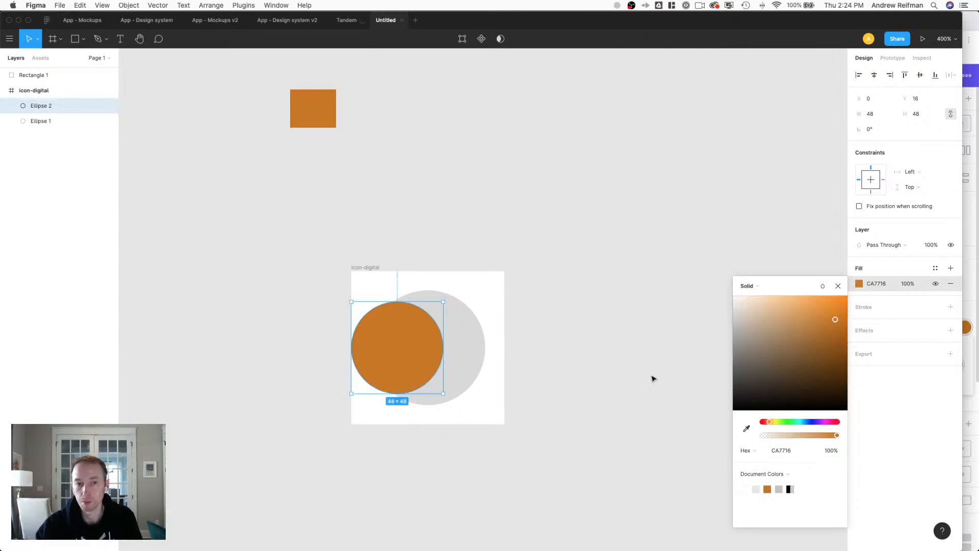
left_click(617, 346)
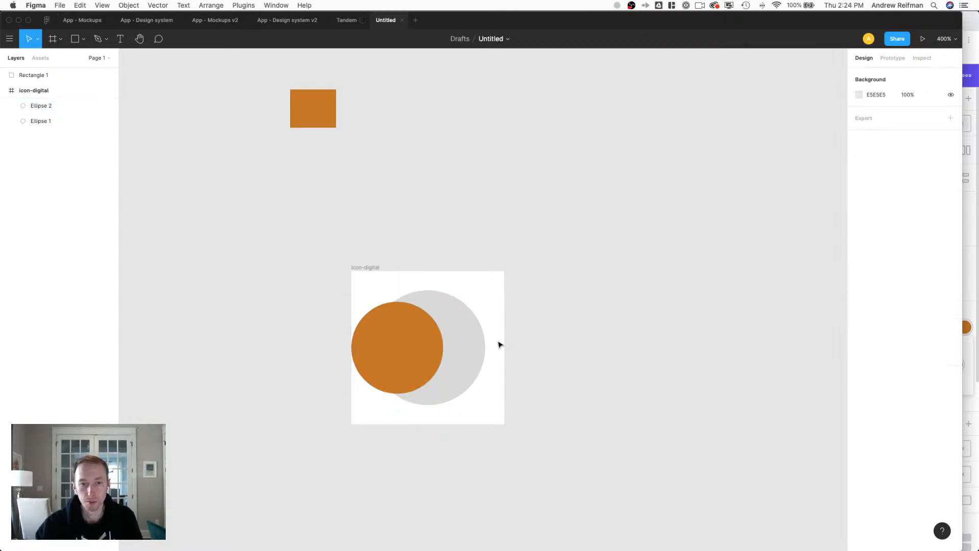
Duplicate the orange circle to the right and cut it into a half-circle with a straight edge.
left_click(410, 350)
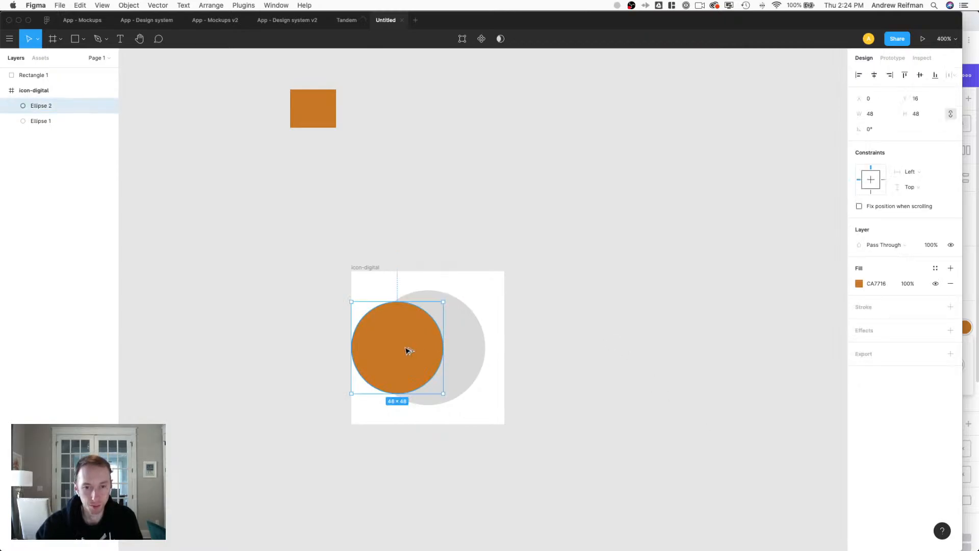
left_click_drag(408, 350, 470, 354)
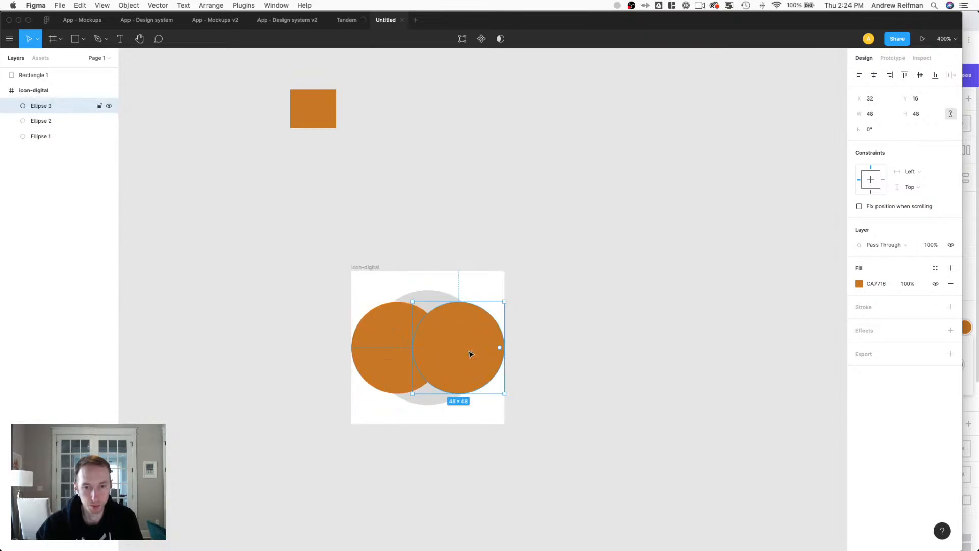
double_click(470, 353)
left_click(412, 347)
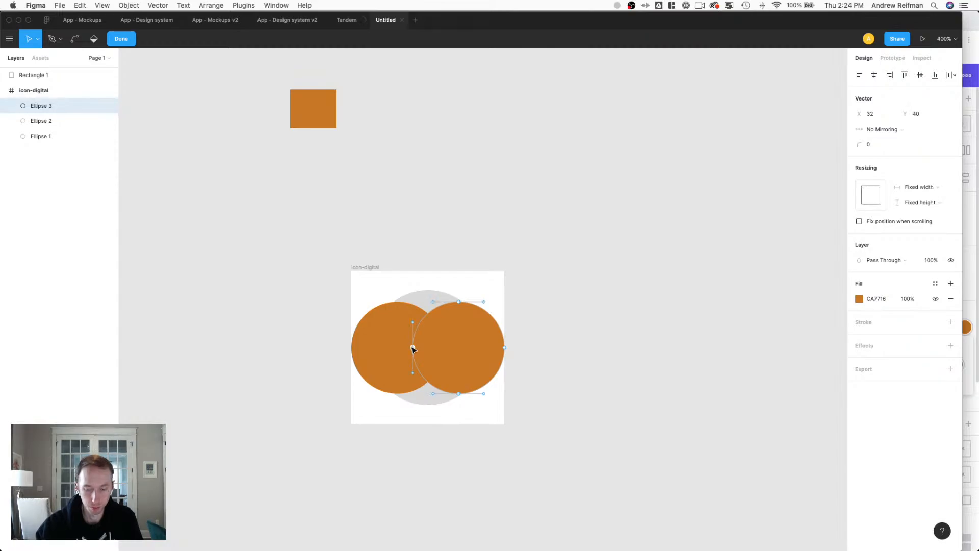
key("Delete")
left_click(51, 39)
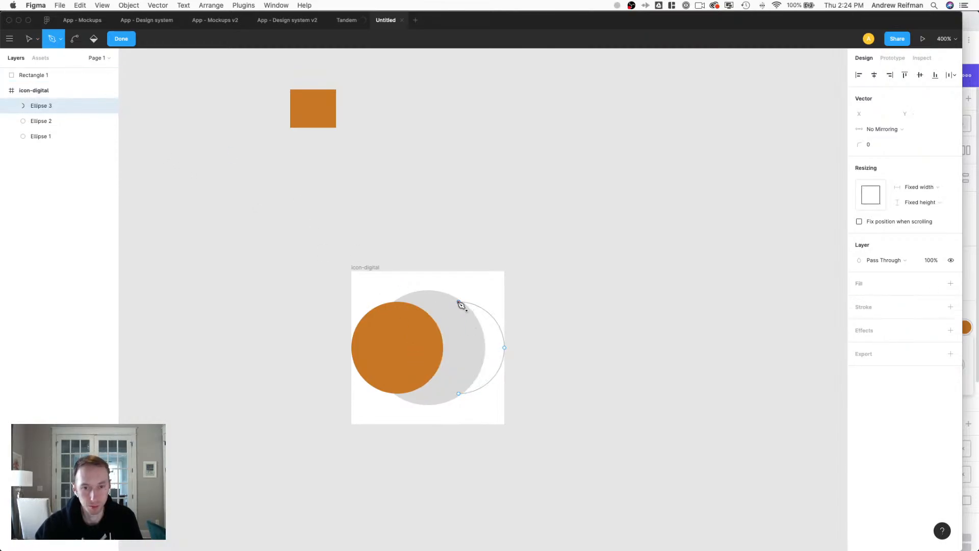
left_click(458, 302)
left_click(459, 393)
left_click(28, 39)
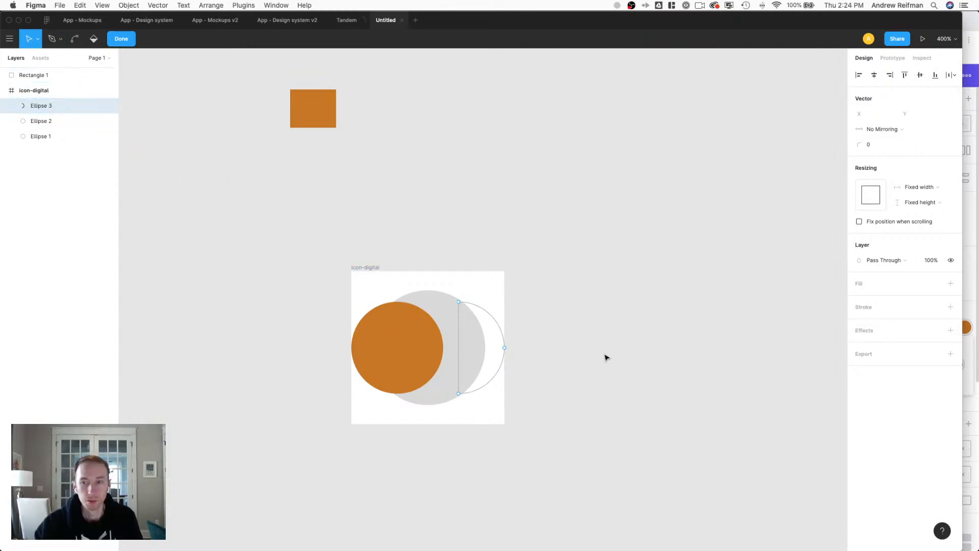
Fill the half-circle with the document's orange CA7716 and finish shape editing.
left_click(935, 282)
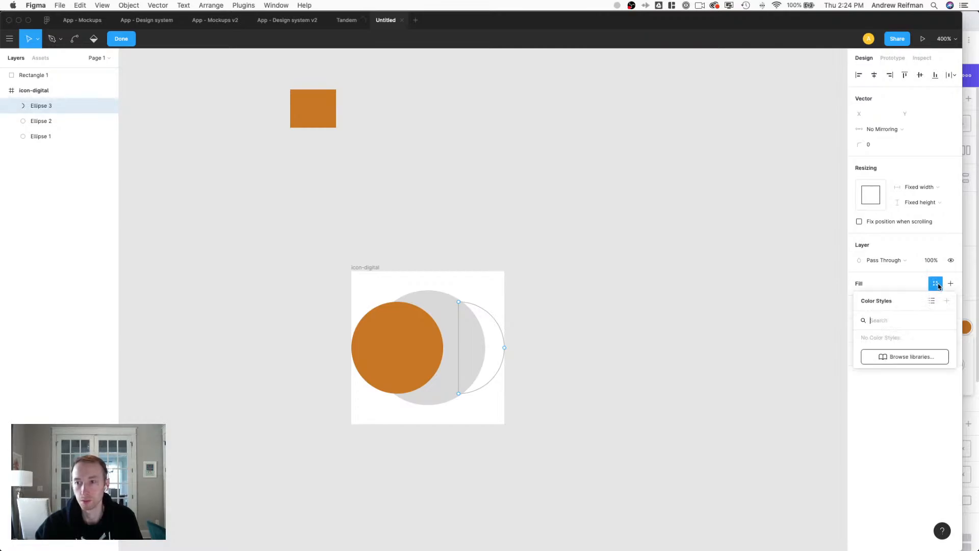
left_click(935, 284)
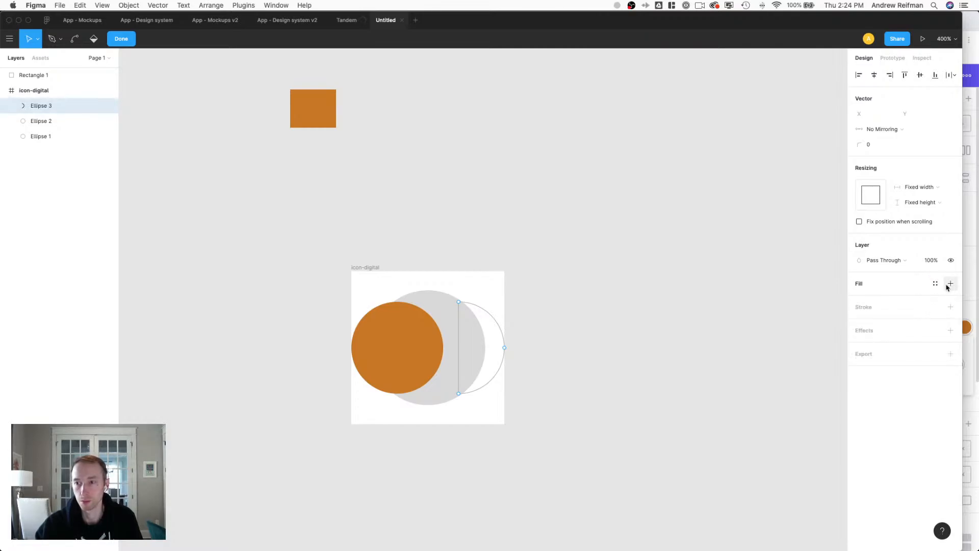
left_click(950, 284)
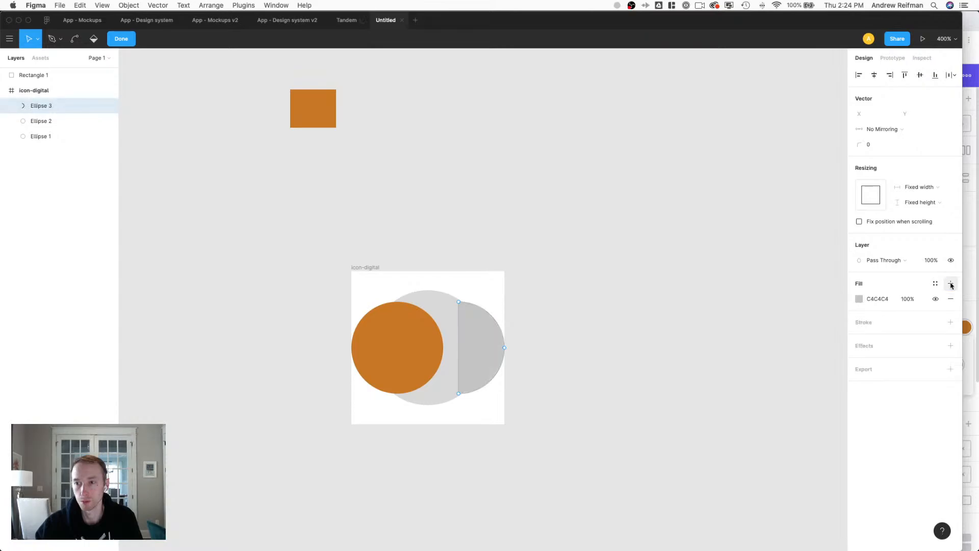
left_click(859, 299)
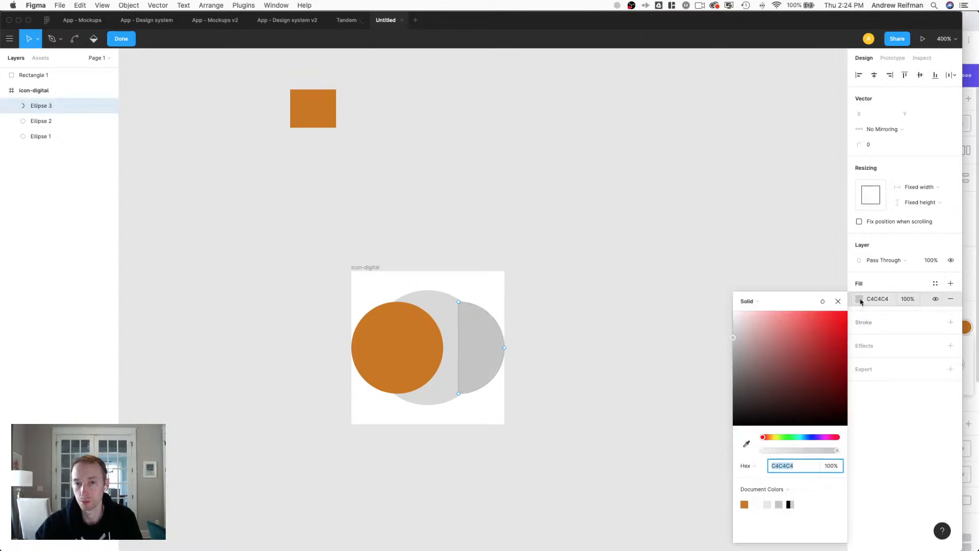
left_click(744, 504)
left_click(838, 301)
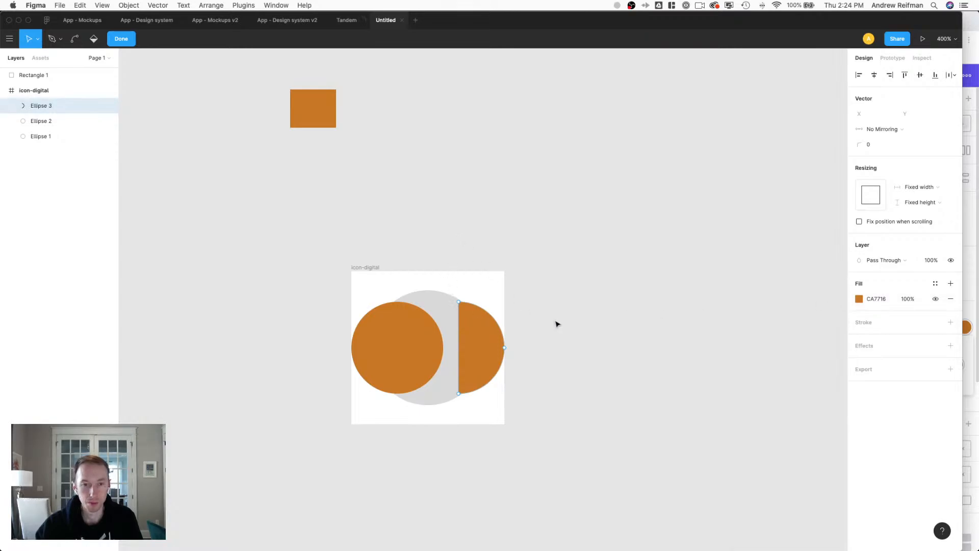
key("Escape")
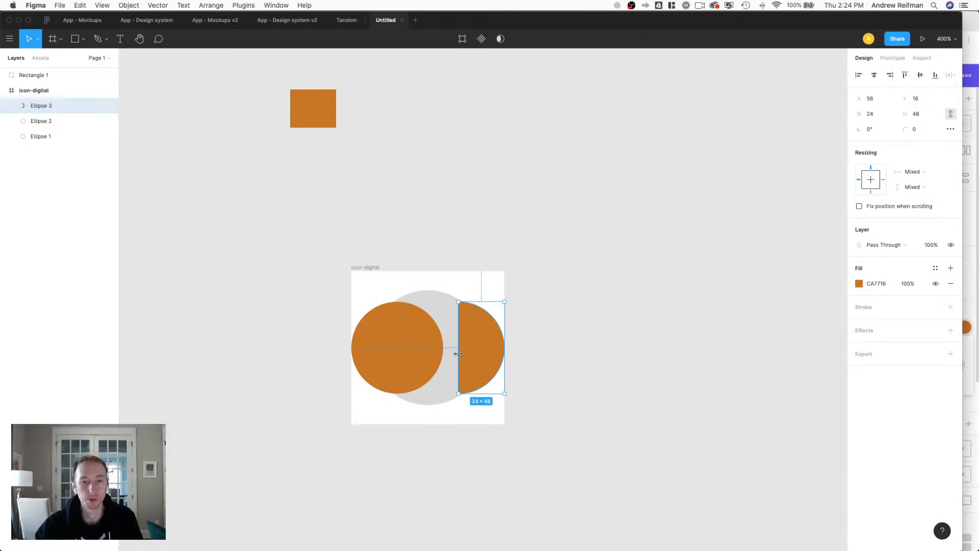
Stretch the half-circle to 40×80 and recolour it light grey D9D9D9.
left_click_drag(459, 353, 428, 353)
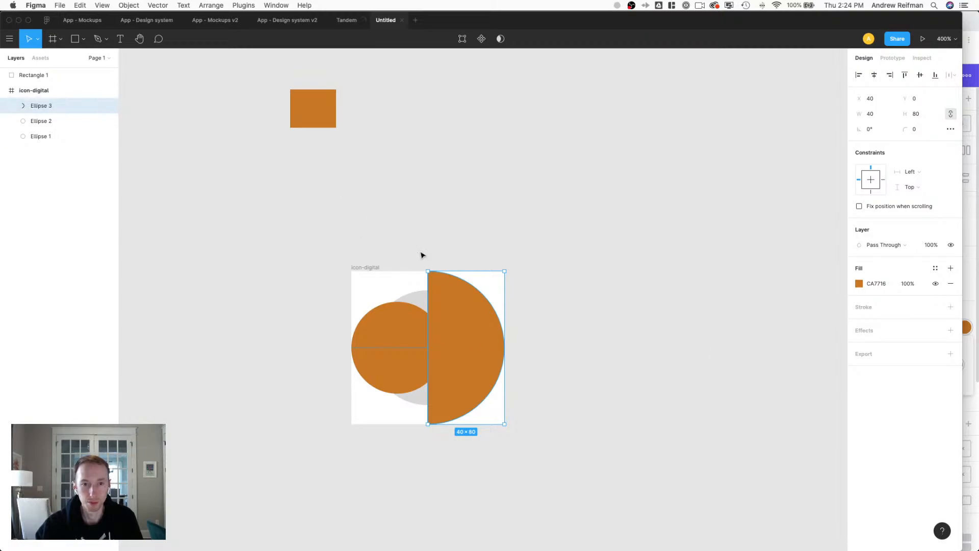
left_click(858, 283)
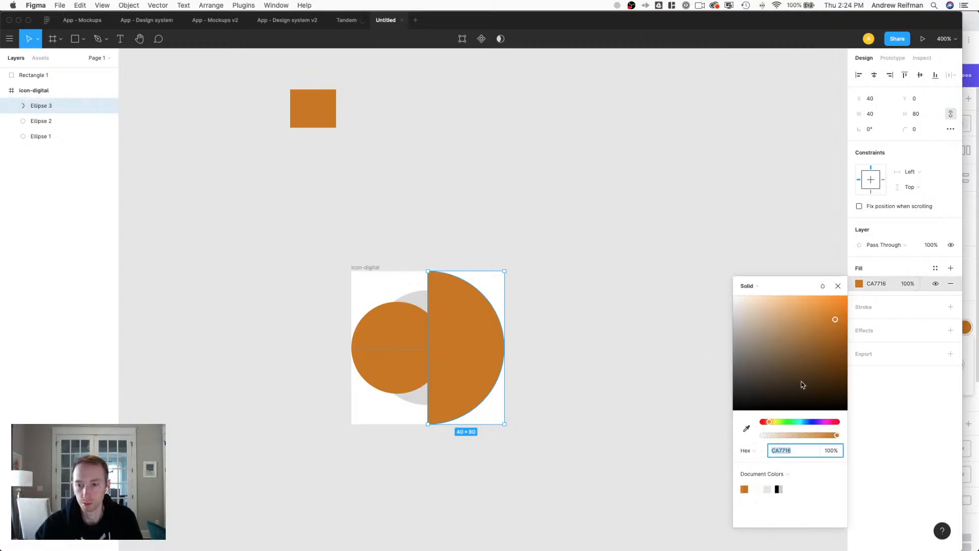
left_click(747, 429)
left_click(417, 299)
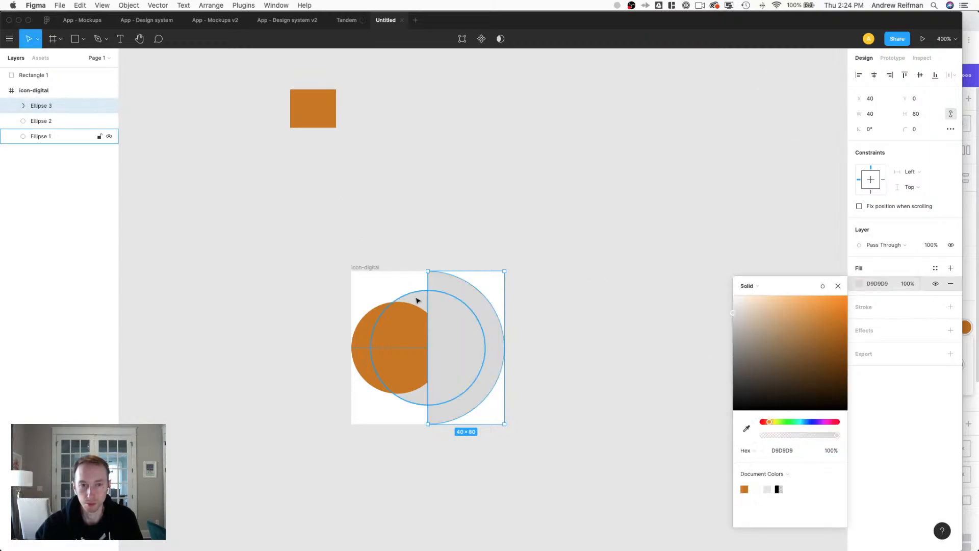
left_click(838, 285)
Delete the faint translucent circle.
left_click(416, 300)
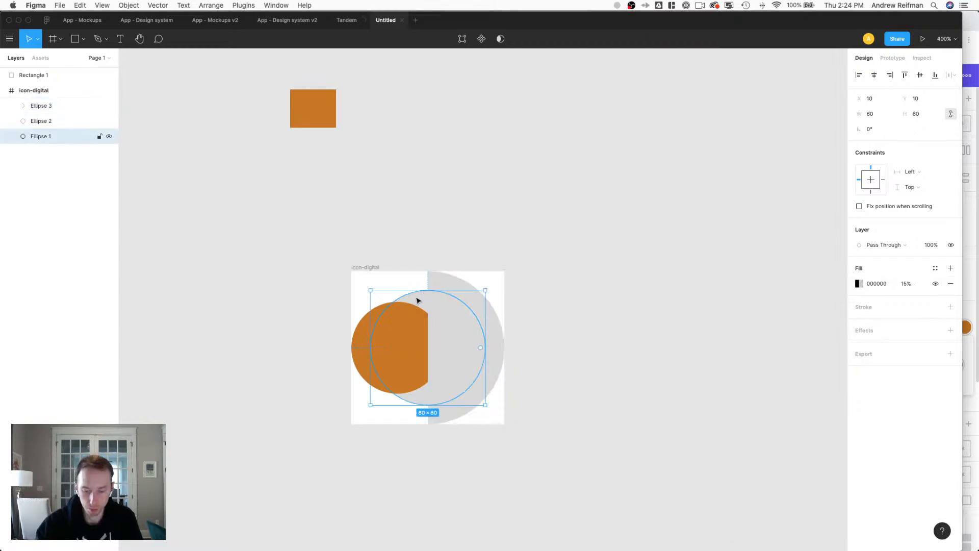
key("Delete")
left_click(406, 329)
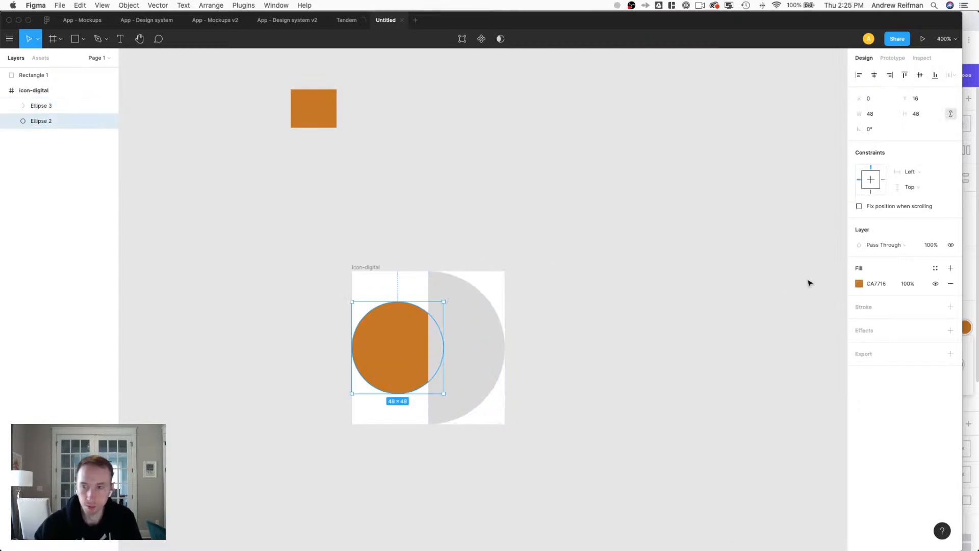
Bring the orange circle in front of the grey half-circle and roughly place it mid-frame.
left_click_drag(40, 122, 39, 108)
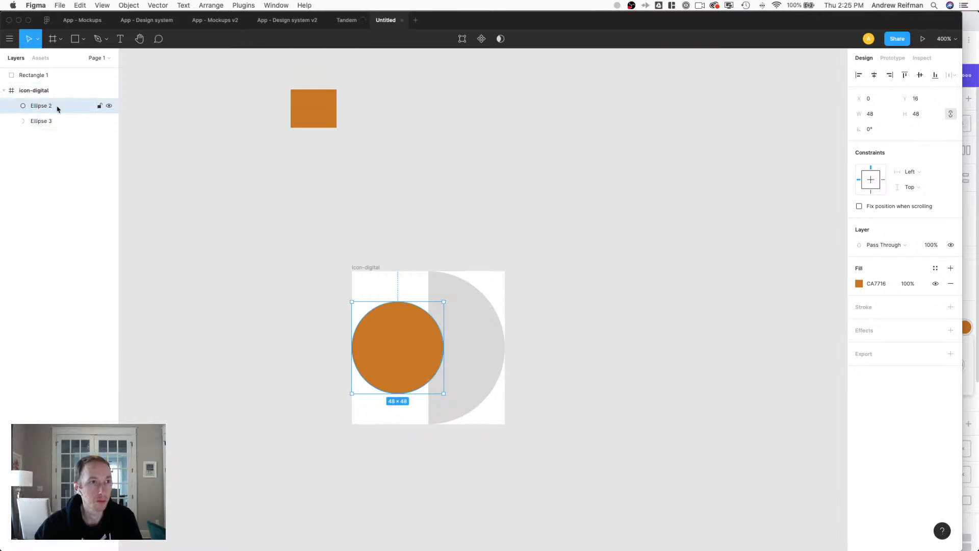
left_click_drag(443, 346, 461, 353)
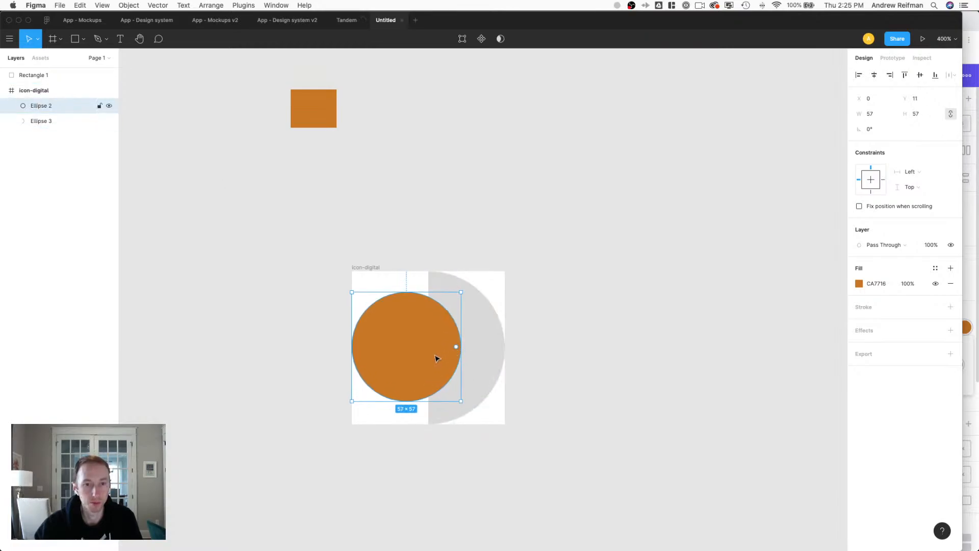
left_click_drag(439, 358, 462, 360)
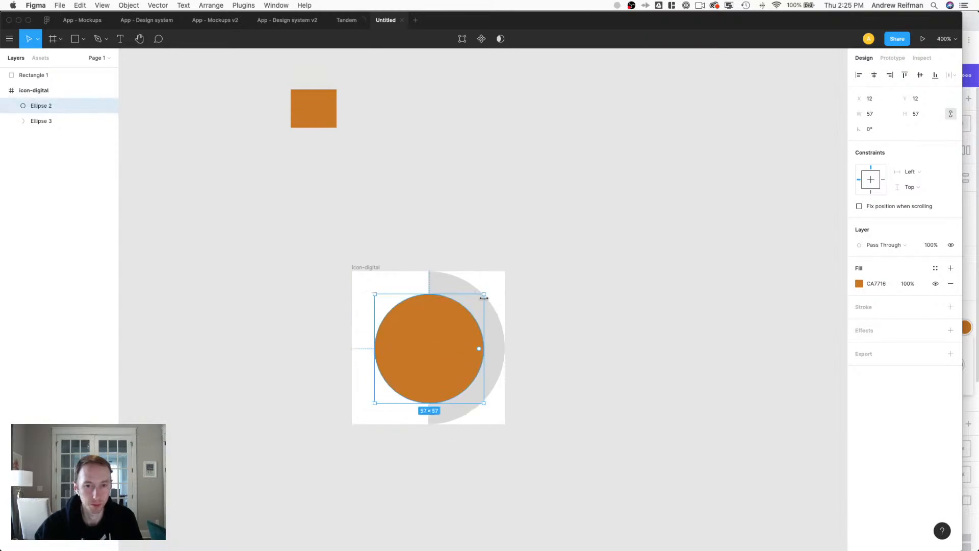
left_click_drag(484, 295, 478, 303)
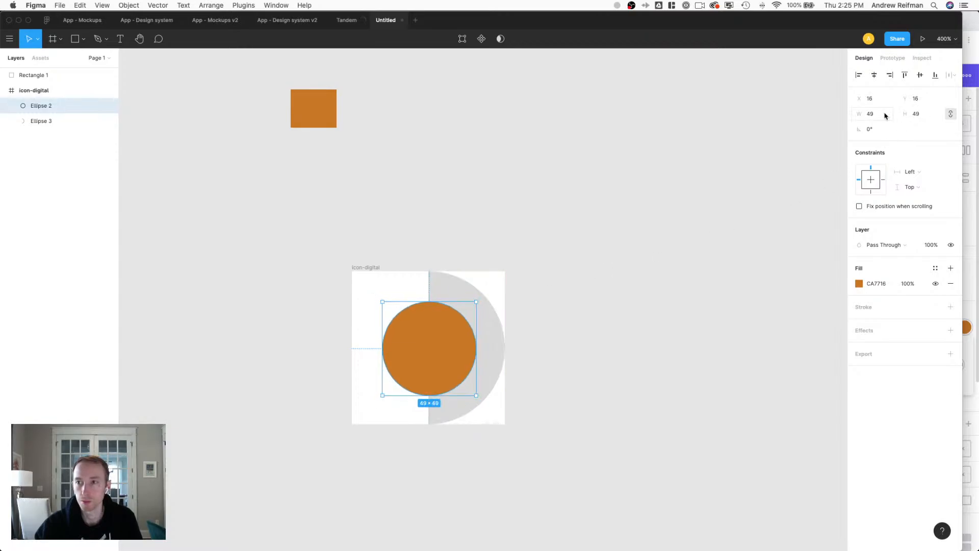
key("Left")
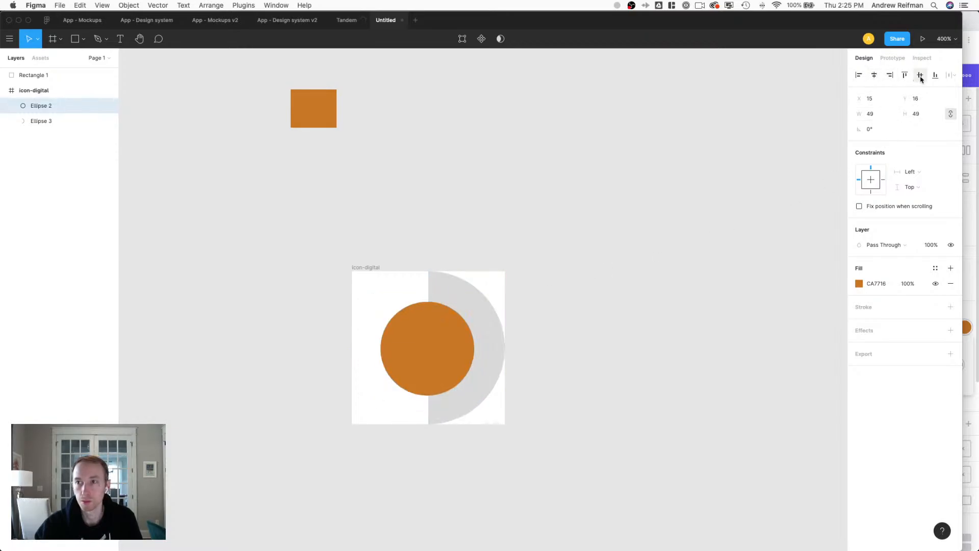
key("Up")
Size the orange circle 48×48 and centre it horizontally and vertically in the frame.
left_click(881, 120)
type("48")
key("Tab")
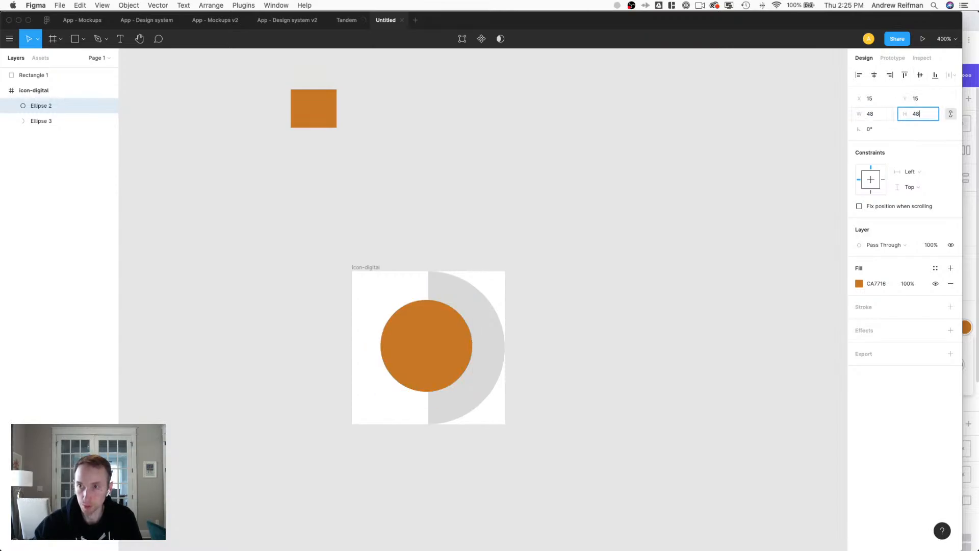
type("48")
key("Tab")
left_click(881, 119)
type("48")
key("Tab")
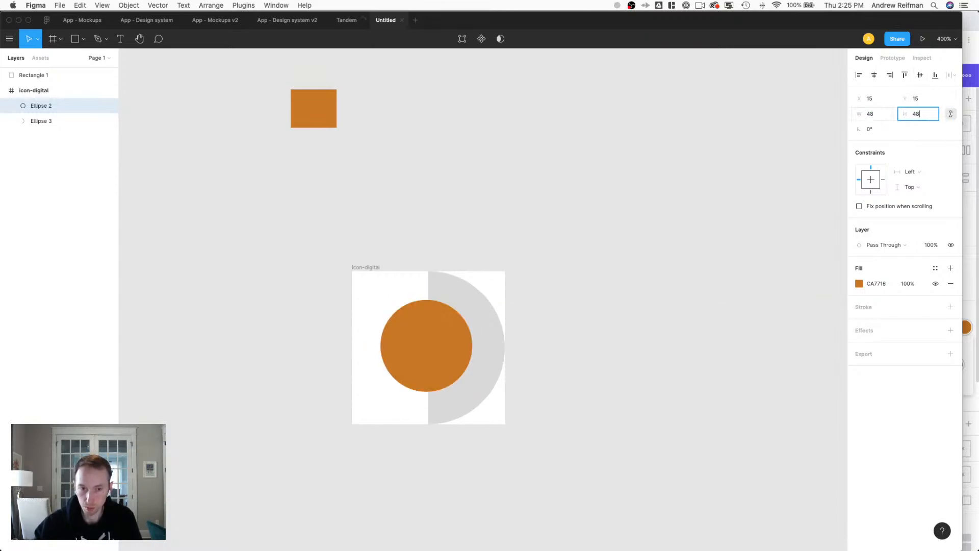
left_click(873, 75)
left_click(920, 75)
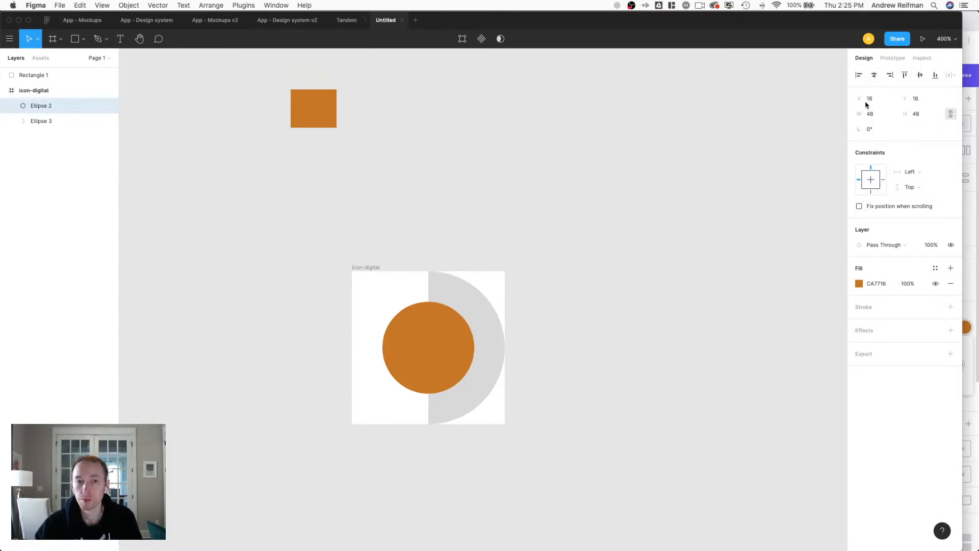
Alt-drag a copy of the icon-digital frame to sit right of the original.
left_click(589, 245)
key("minus")
key("minus")
key("minus")
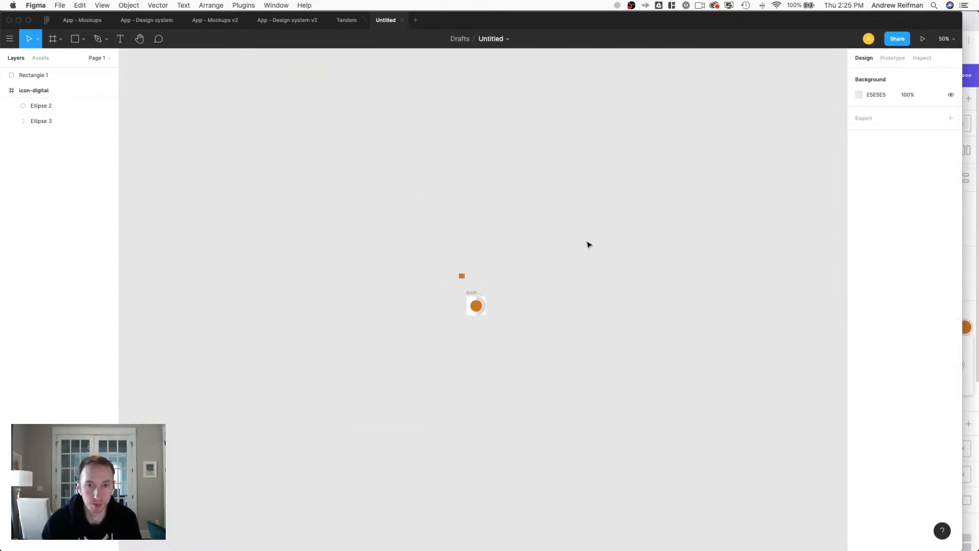
key("plus")
key("plus")
key("plus")
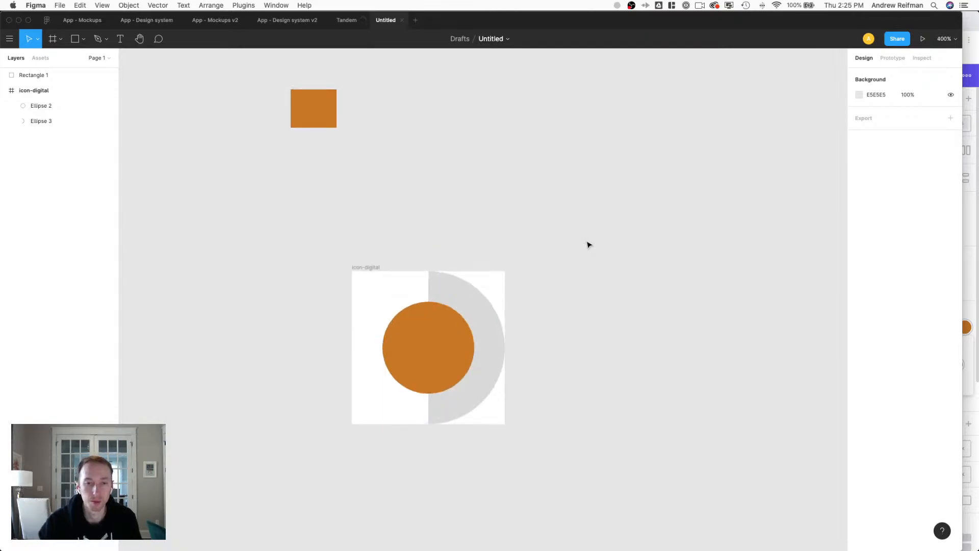
left_click(369, 267)
left_click_drag(369, 267, 580, 275)
scroll(551, 255, "right", 5)
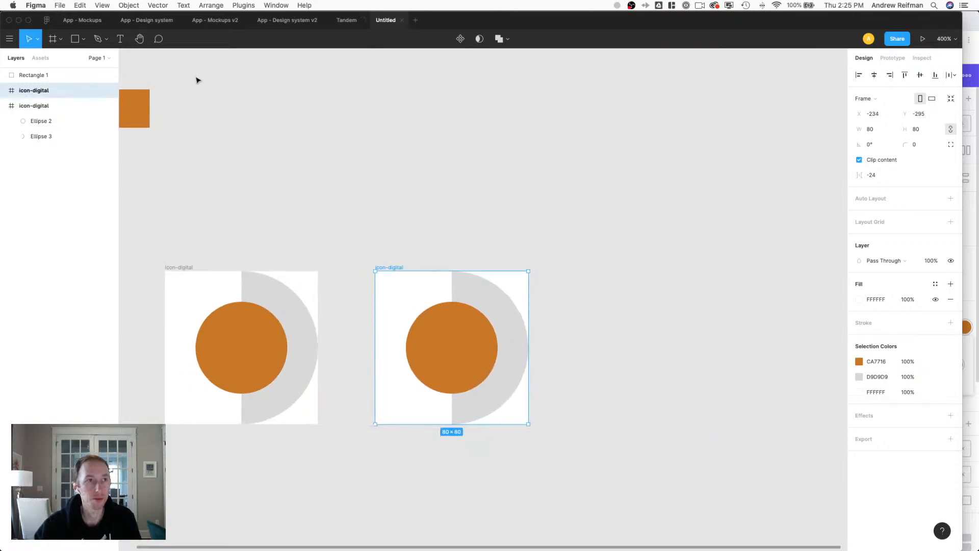
Glance at the Makeswift Services page, then return to the Figma icon file.
left_click(972, 206)
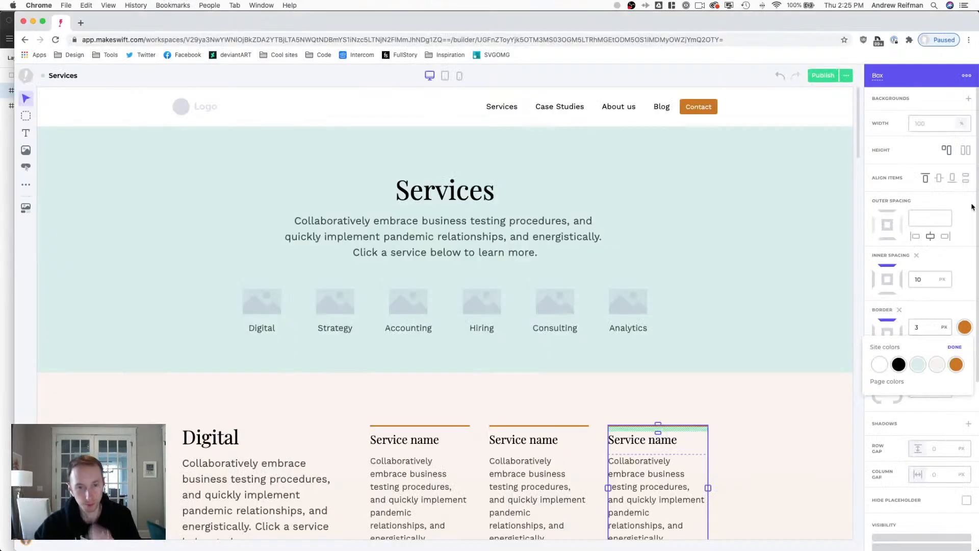
key("super+Tab")
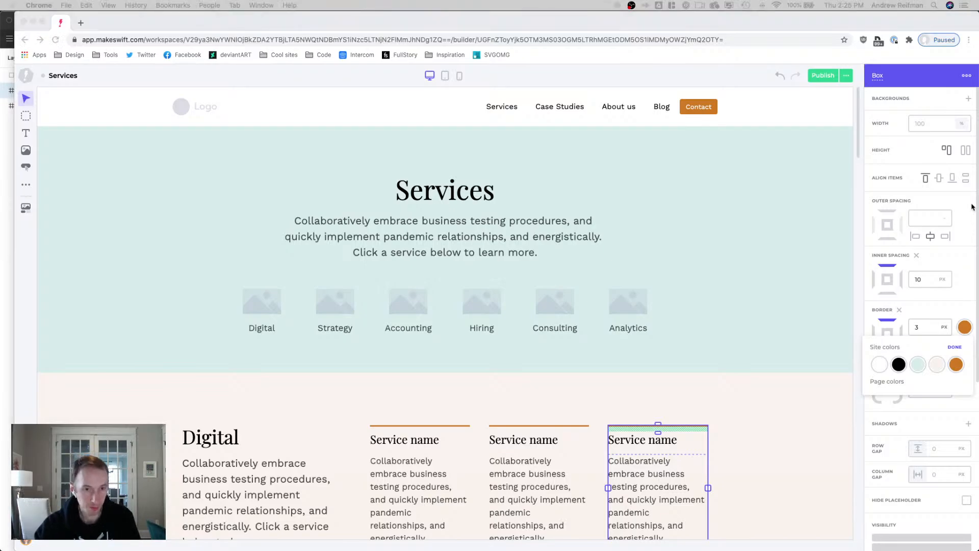
left_click(968, 205)
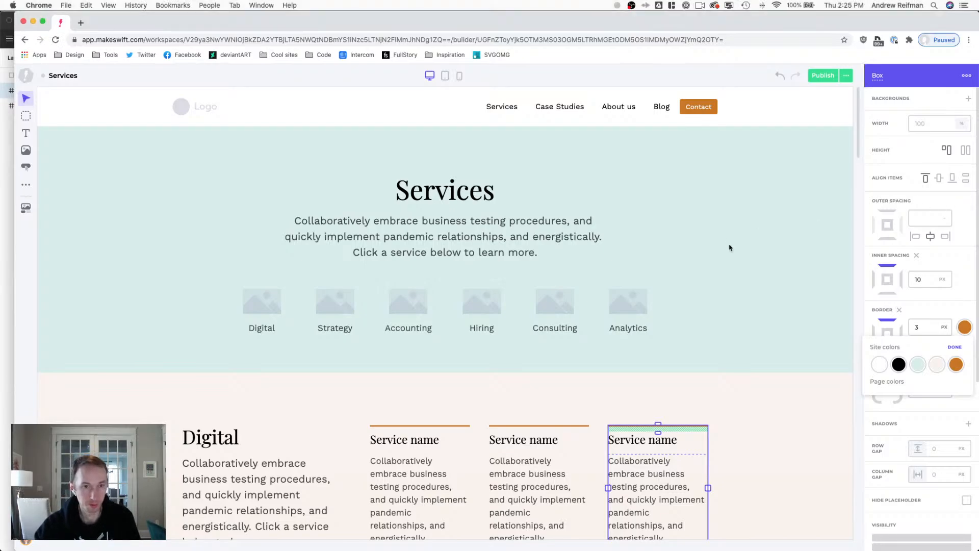
left_click(9, 256)
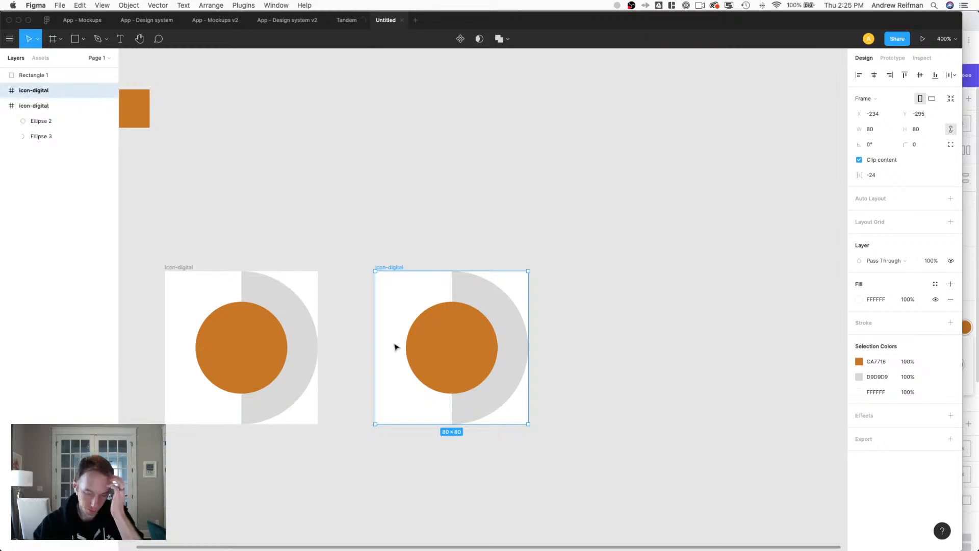
Move the copied frame's orange circle to the left edge and shrink it to 28×28.
left_click(435, 349)
left_click_drag(435, 350, 406, 355)
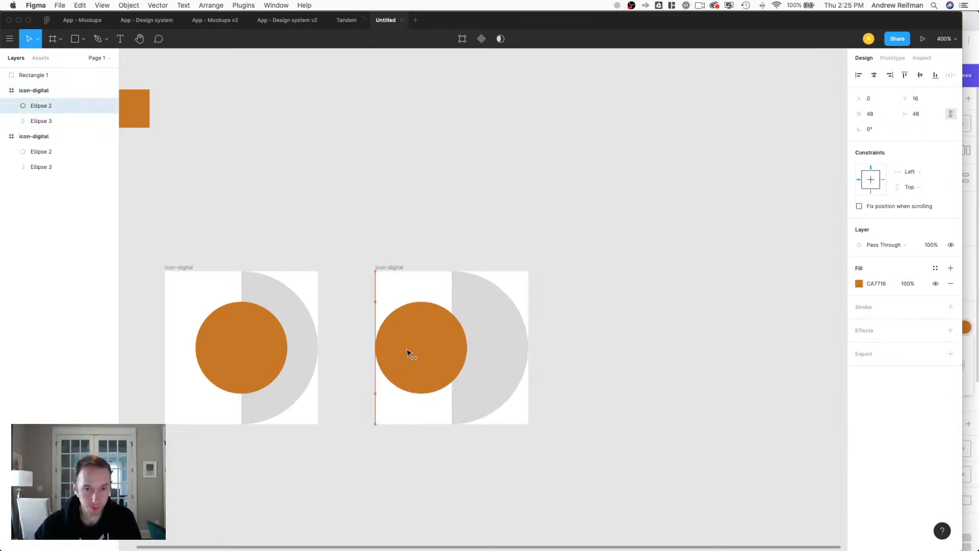
left_click_drag(467, 347, 425, 347)
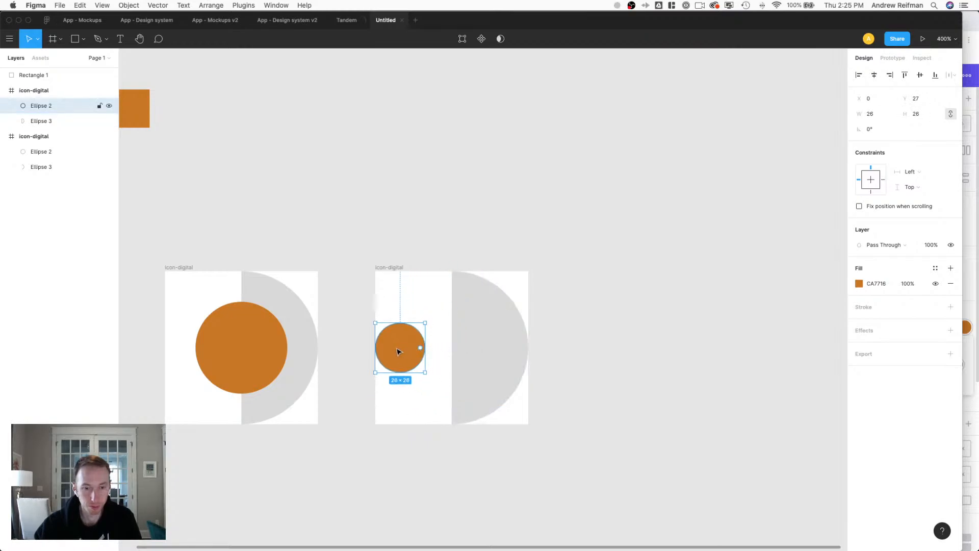
Draw a small square on the copy's right side and delete the grey half-circle.
key("r")
mouse_move(474, 325)
left_mouse_down()
mouse_move(519, 368)
mouse_move(515, 360)
left_mouse_up()
left_click(454, 366)
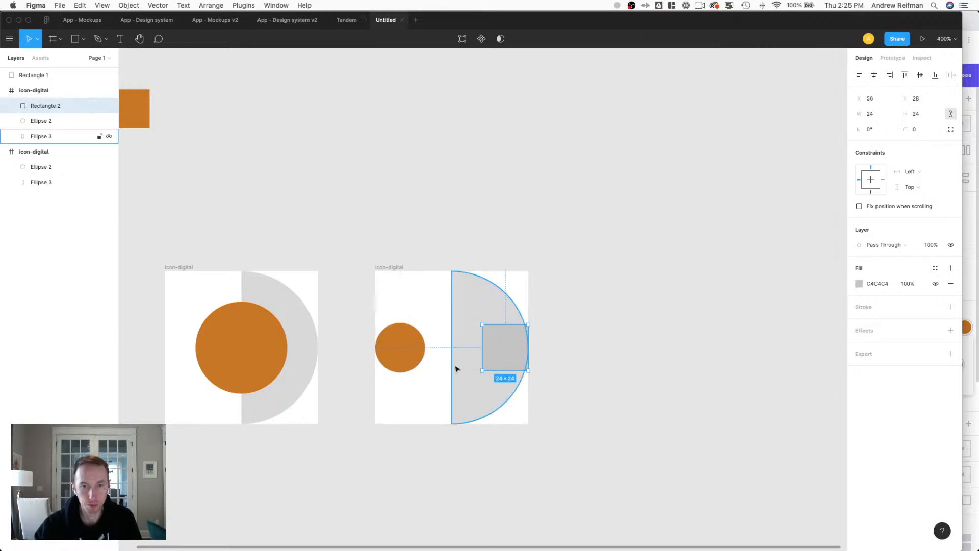
key("Delete")
Fill the new square with the document orange CA7716 and widen it to 27×27.
left_click(489, 357)
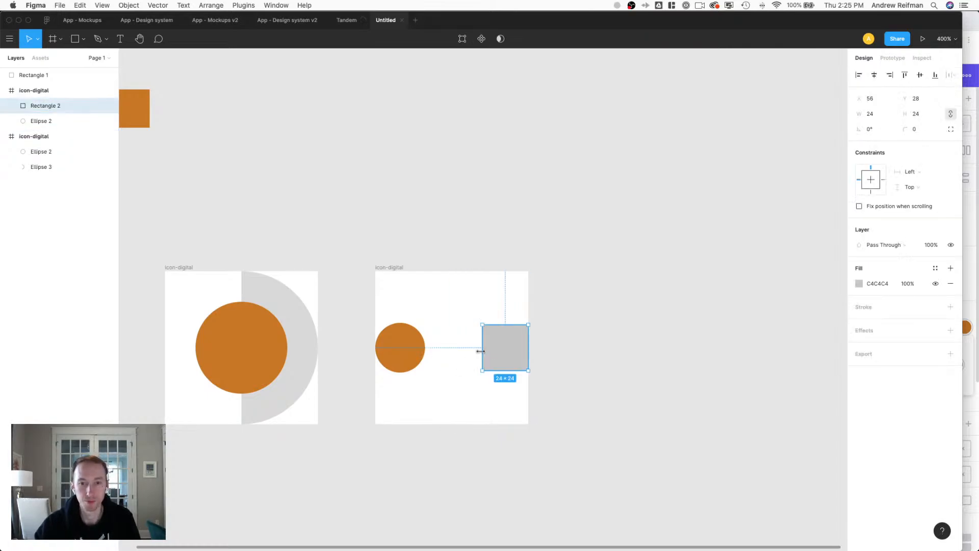
left_click(859, 283)
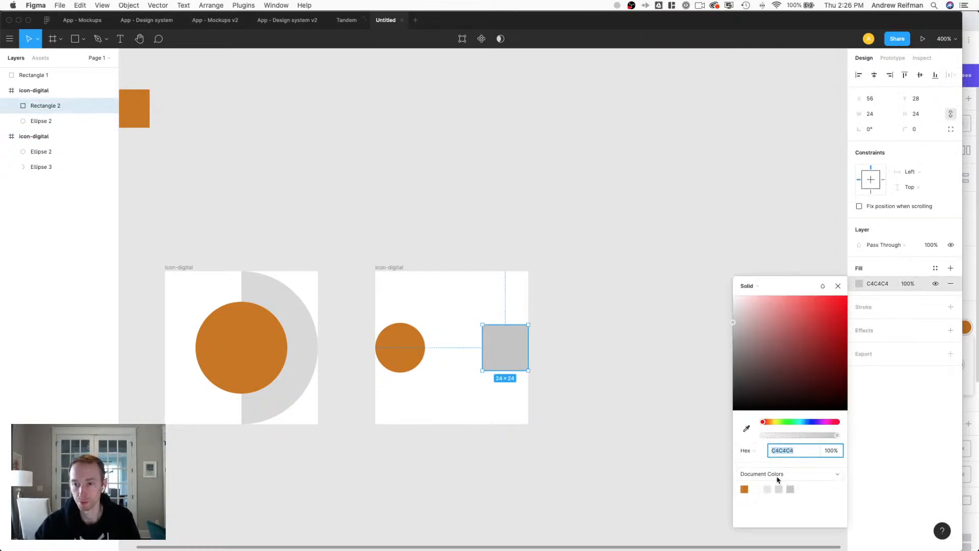
left_click(744, 489)
left_click(643, 294)
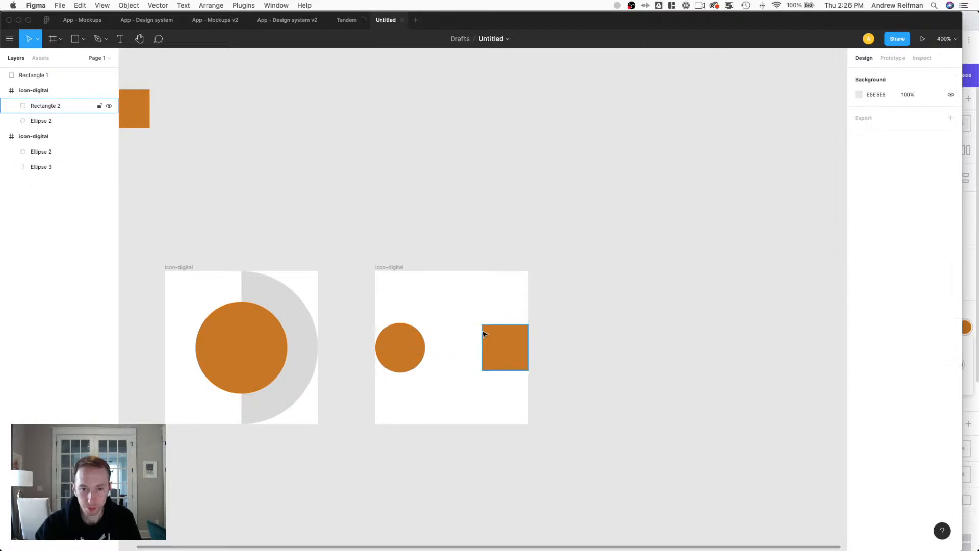
left_click(484, 345)
left_click_drag(482, 344, 429, 350)
left_click(420, 350)
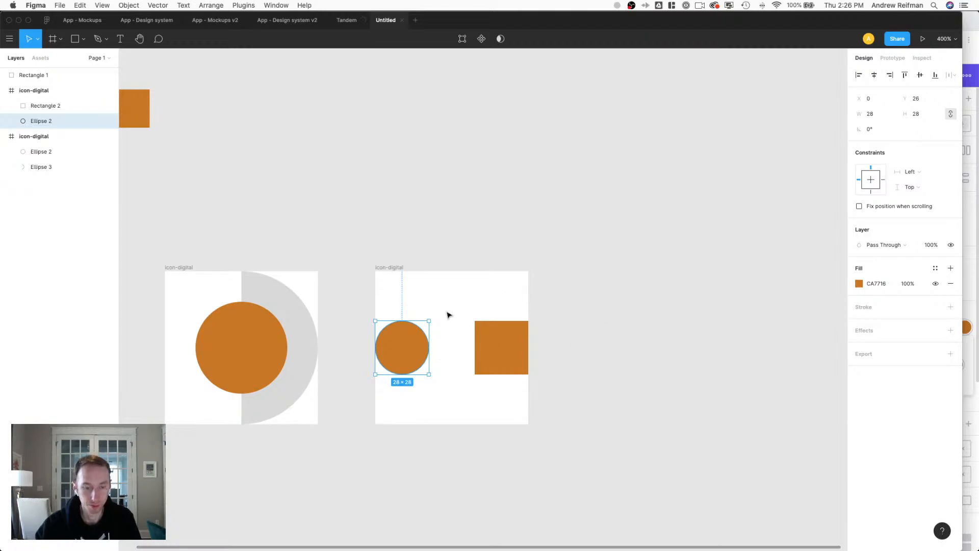
Draw Ellipse 4, an unfilled 54×54 circle, vertically centred and layered behind the orange shapes.
key("o")
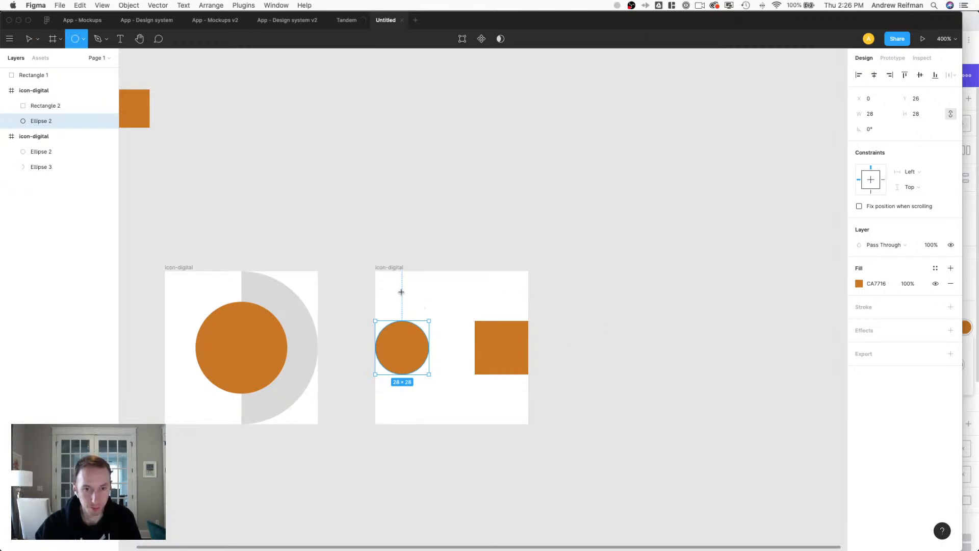
left_click_drag(402, 289, 478, 393)
left_click(920, 75)
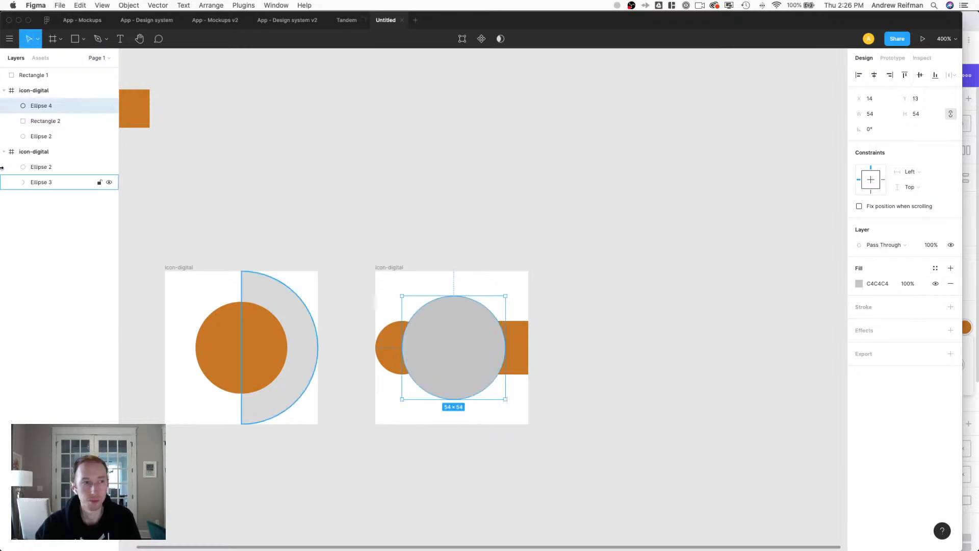
left_click_drag(40, 107, 36, 145)
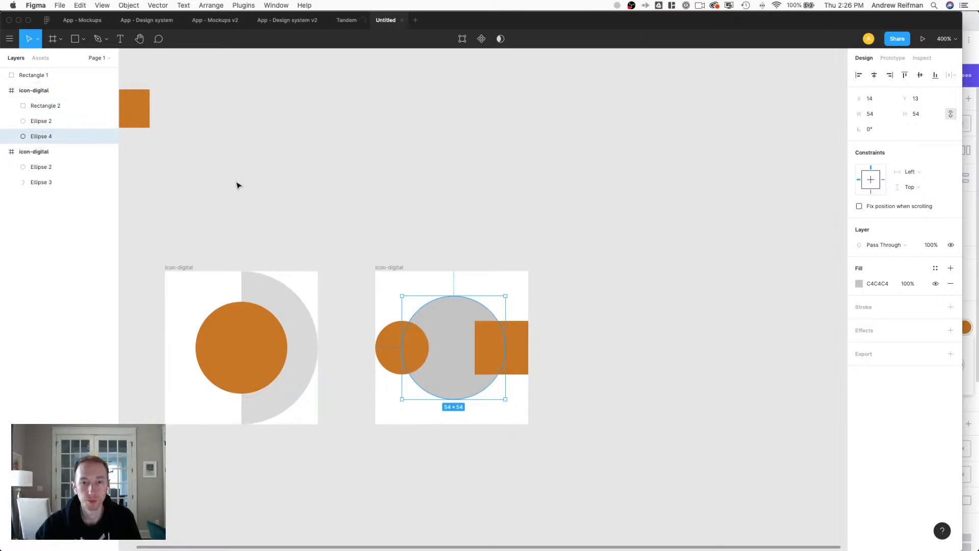
left_click(950, 286)
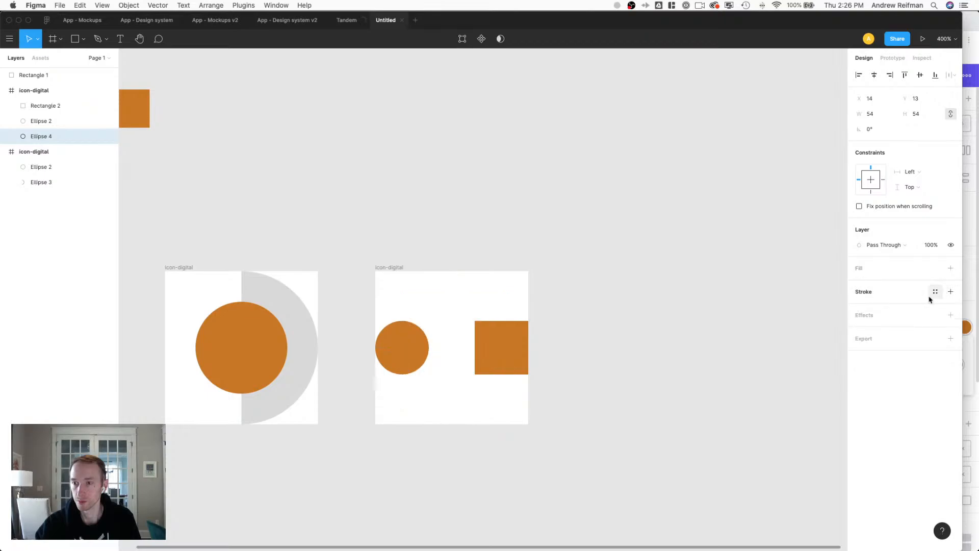
left_click(284, 294)
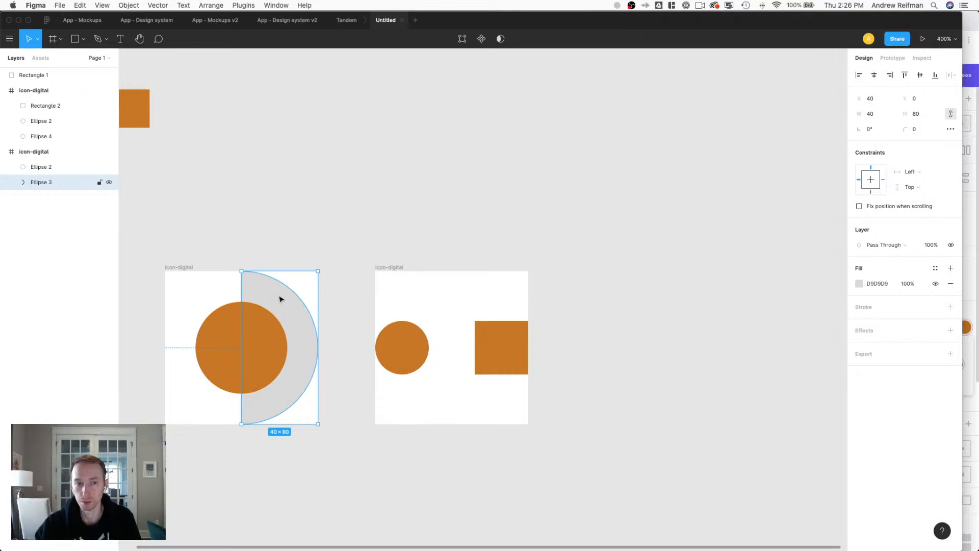
Fill the first icon's half-circle, Ellipse 3, with black 000000 at 15% opacity.
scroll(279, 296, "left", 2)
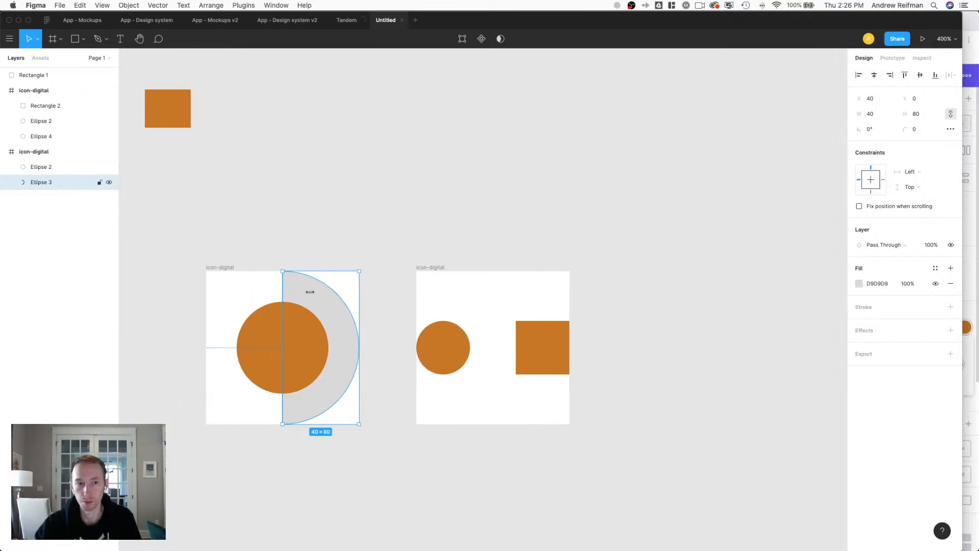
left_click(873, 284)
type("000")
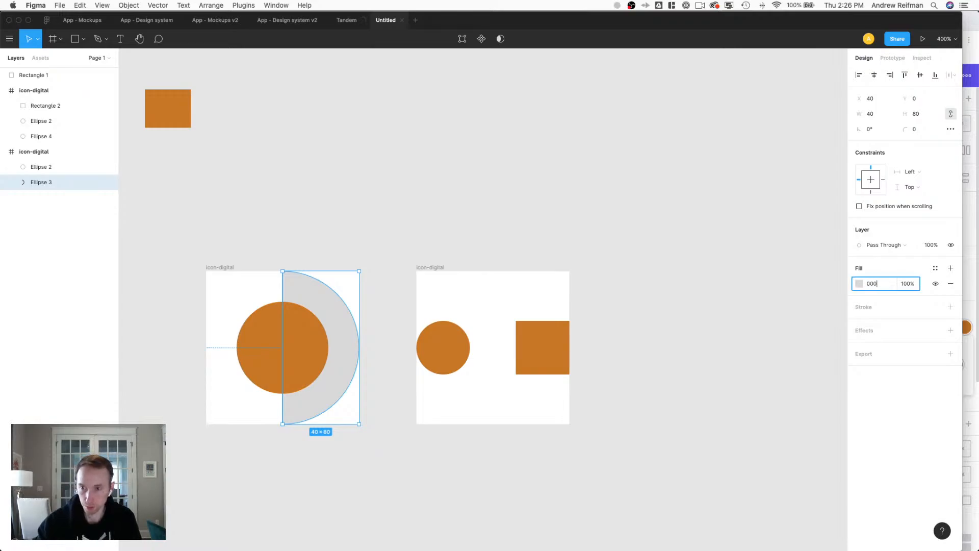
key("Return")
left_click(907, 283)
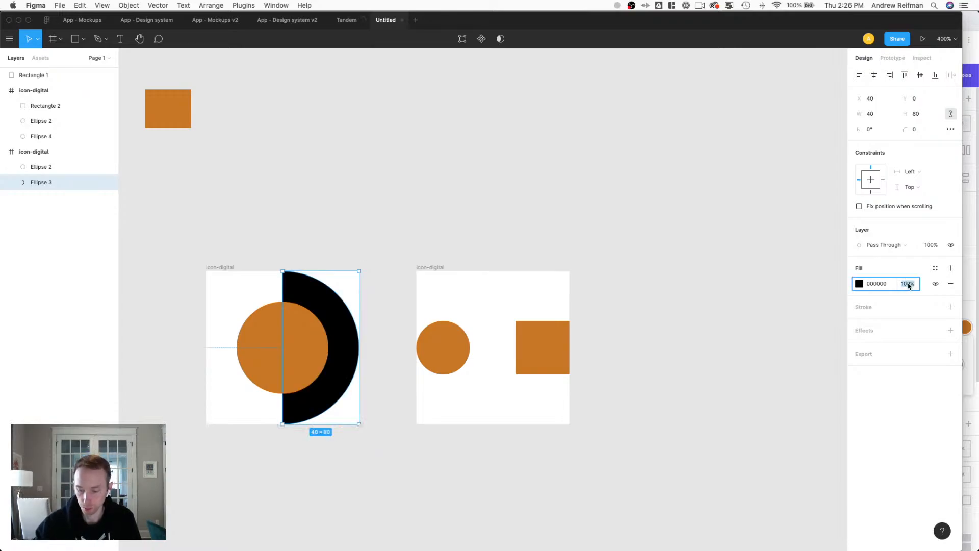
type("15")
key("Return")
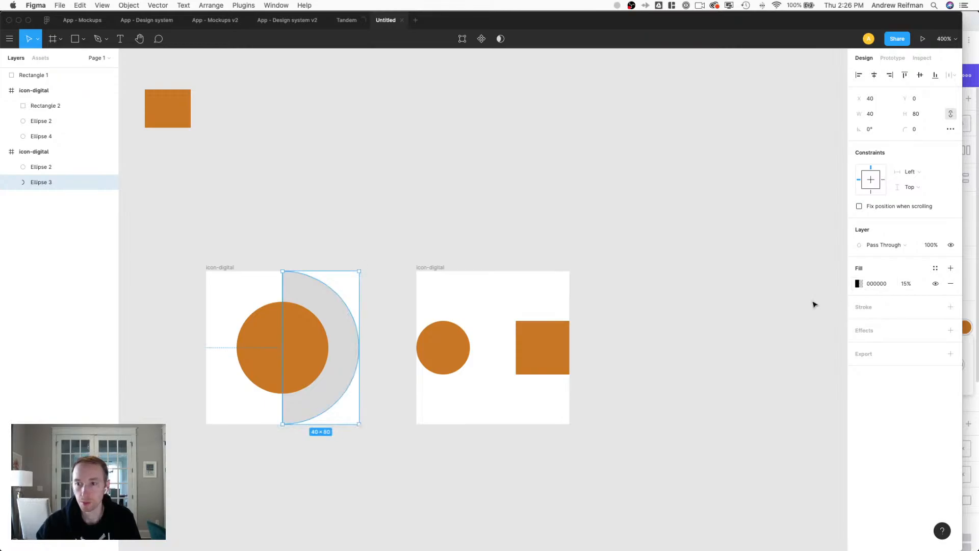
left_click(812, 304)
left_click(313, 308)
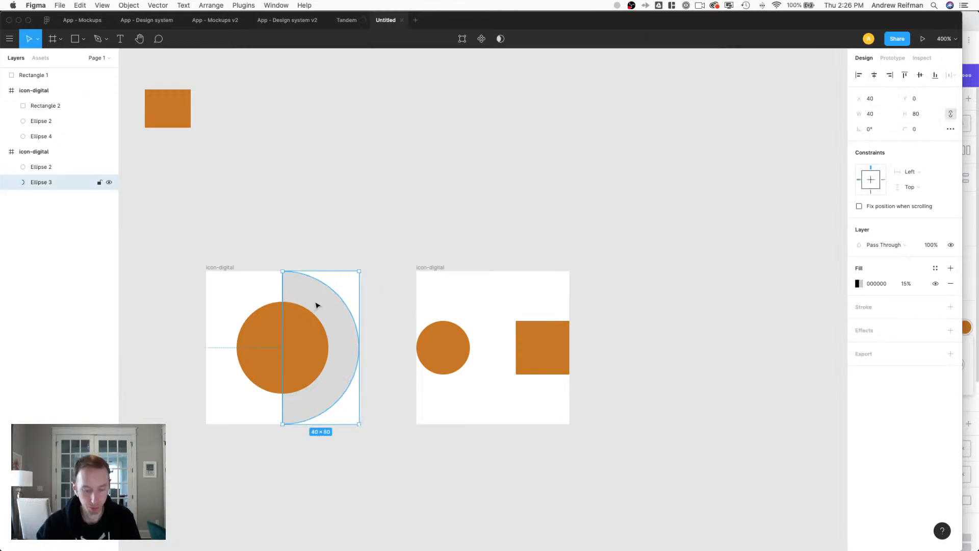
left_click(216, 267)
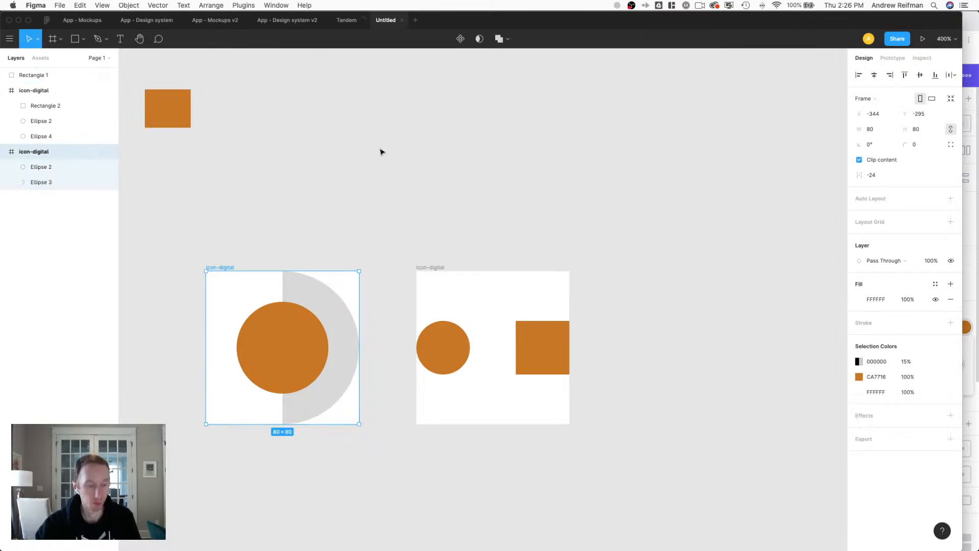
Copy the Makeswift hero section's teal background hex D8EDEA and return to Figma.
left_click(967, 243)
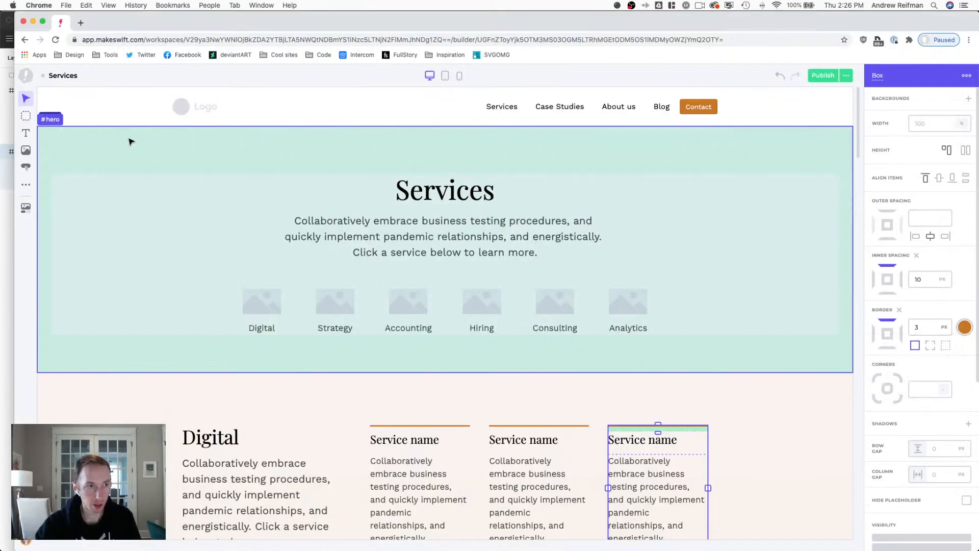
left_click(153, 143)
left_click(880, 115)
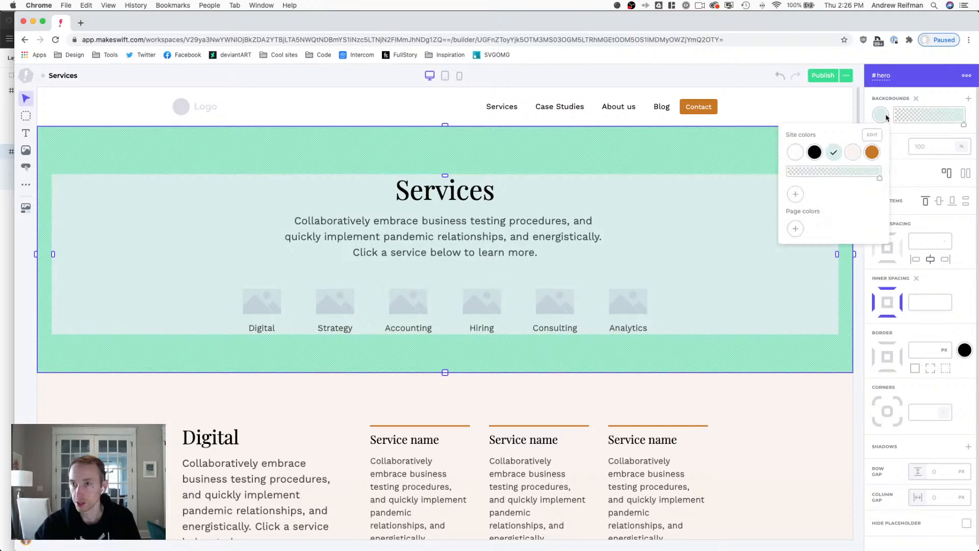
left_click(834, 153)
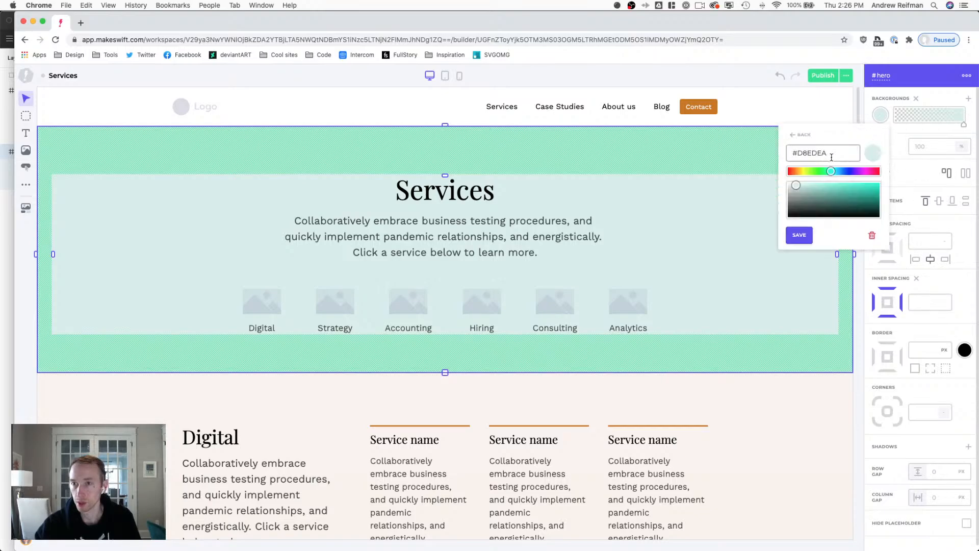
double_click(817, 152)
key("super+c")
key("super+Tab")
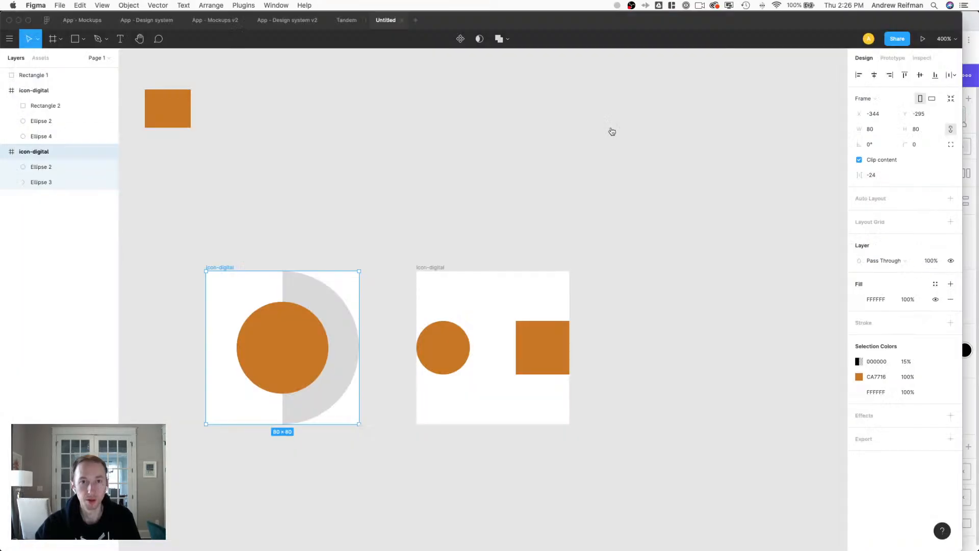
Fill both icon-digital frames with the teal D8EDEA background.
left_click(873, 305)
key("super+v")
key("Return")
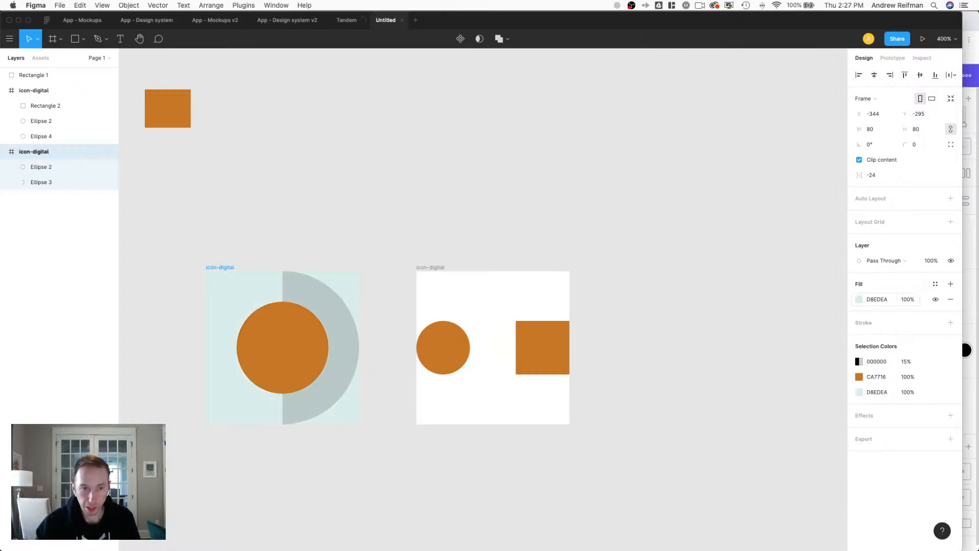
left_click(440, 267)
left_click(873, 284)
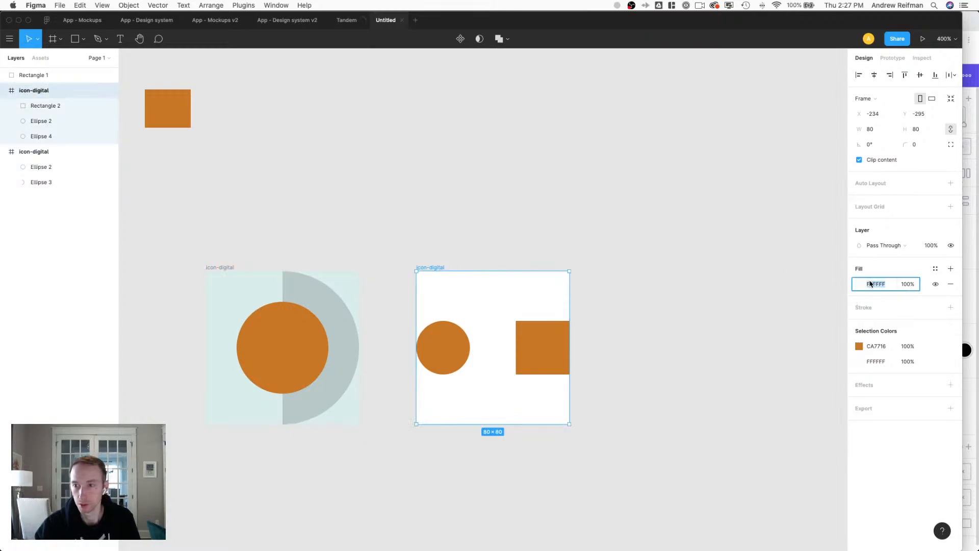
key("super+v")
key("Return")
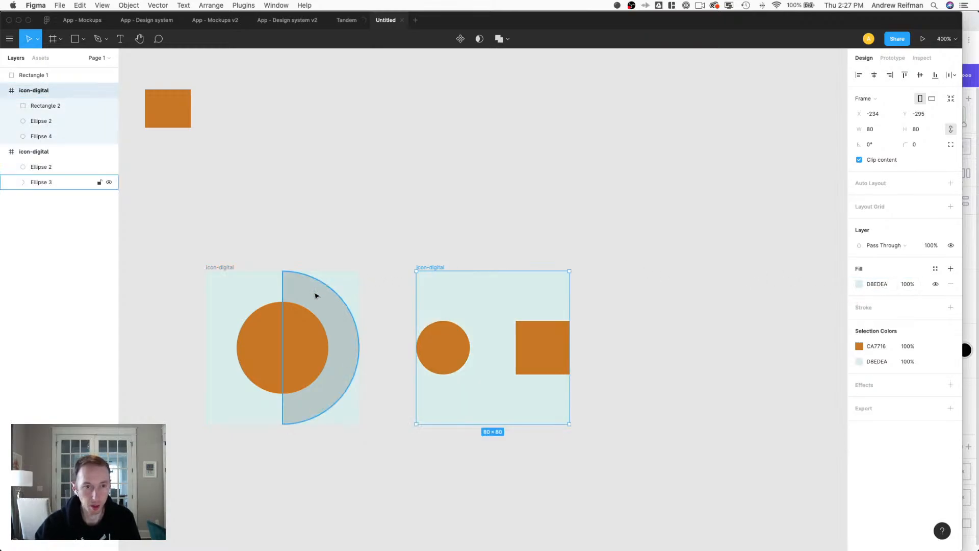
Lower the first icon's half-circle fill opacity to 10%.
left_click(316, 293)
left_click(906, 284)
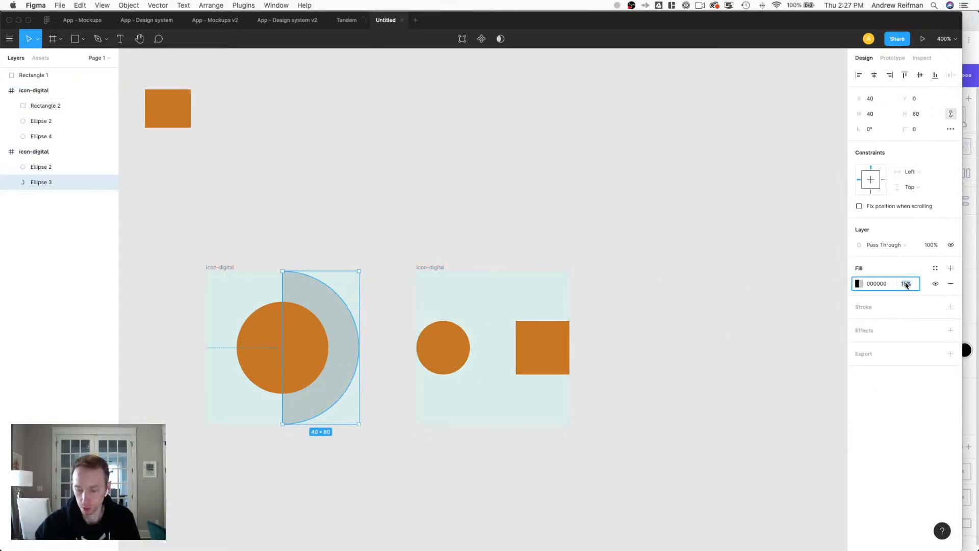
type("10")
key("Return")
left_click(505, 196)
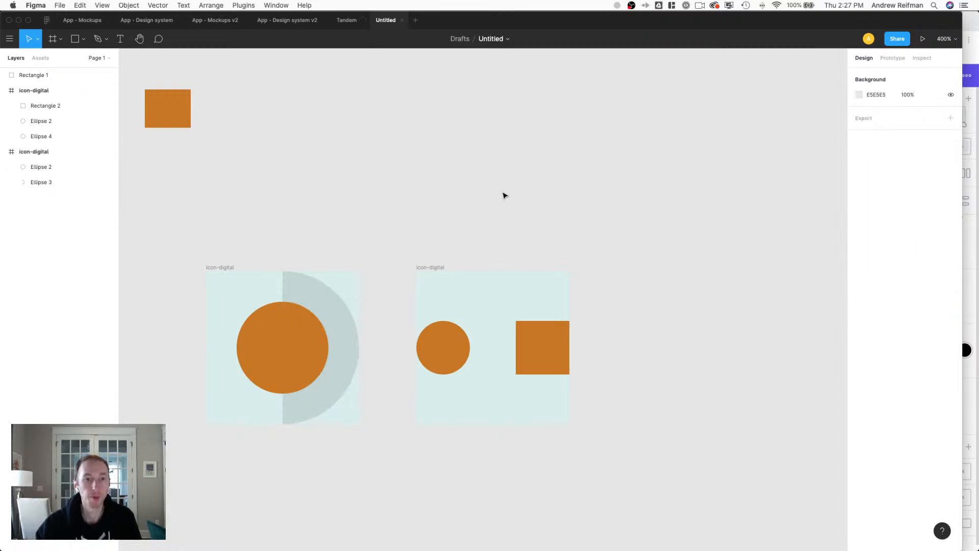
left_click(297, 339)
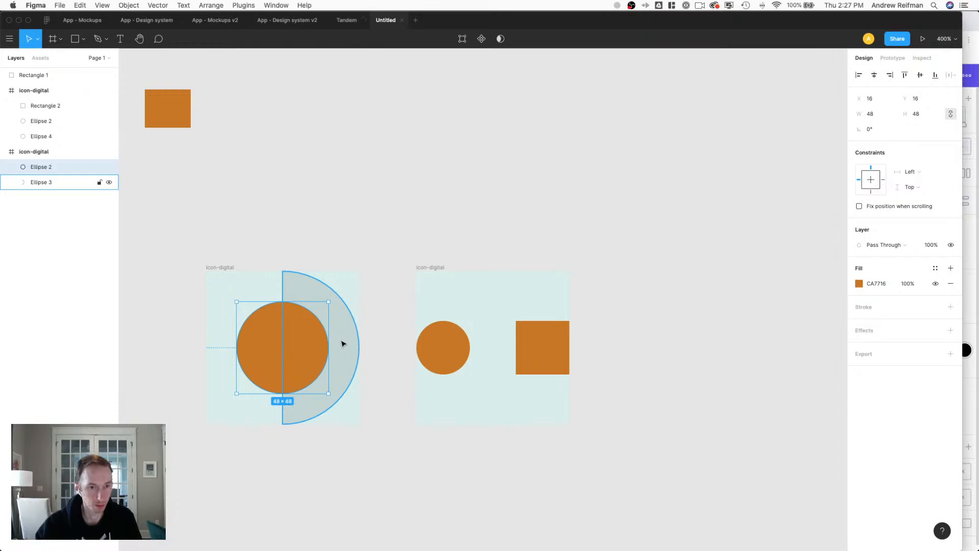
Shrink the half-circle to 36×72 and duplicate the orange circle as a 20×20 circle at X 0, Y 30.
left_click(342, 343)
left_click_drag(281, 353, 248, 346)
left_click(270, 351)
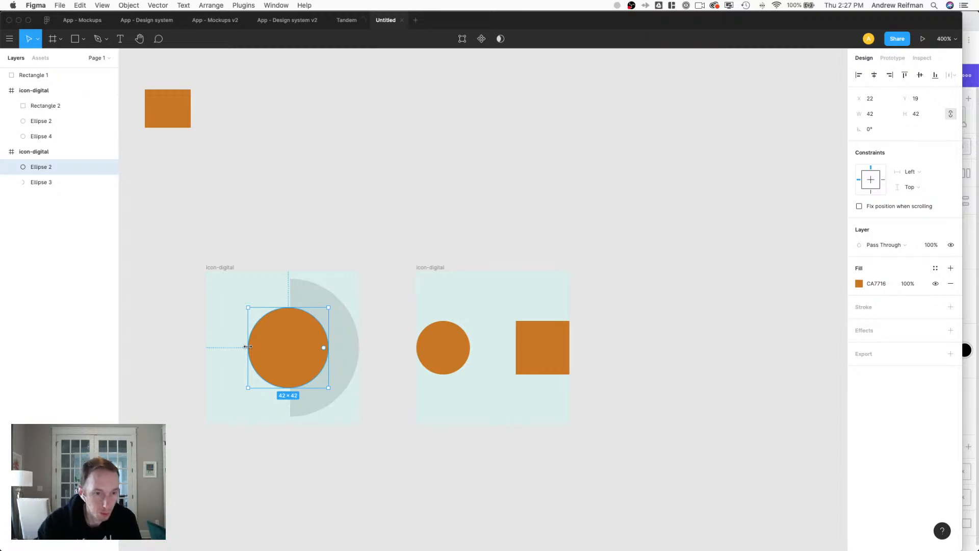
key("Right")
left_click_drag(279, 352, 244, 348)
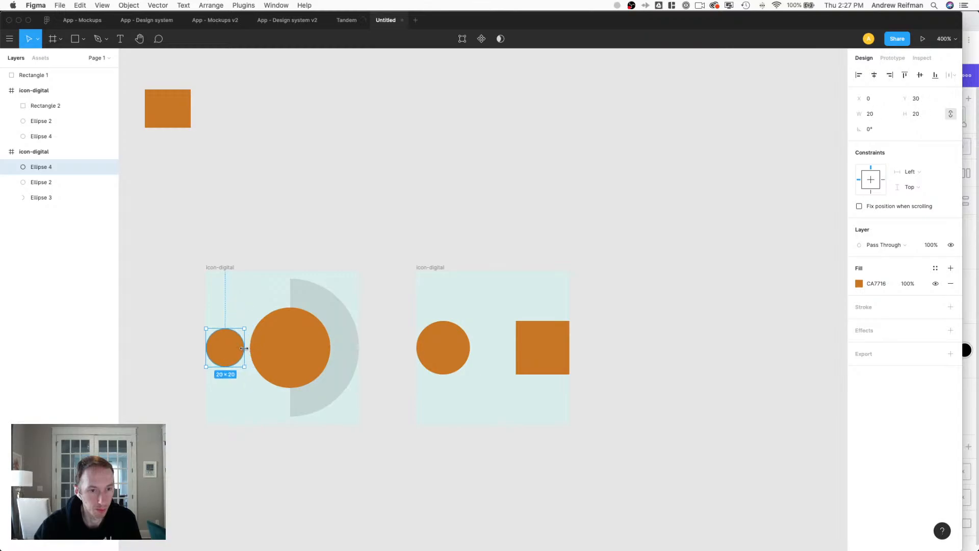
left_click(284, 447)
key("shift+0")
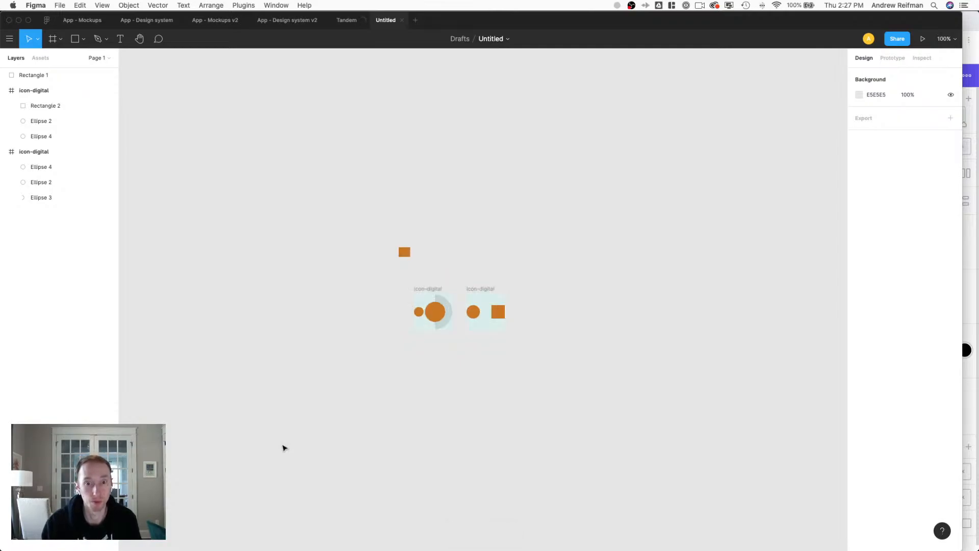
key("plus")
key("plus")
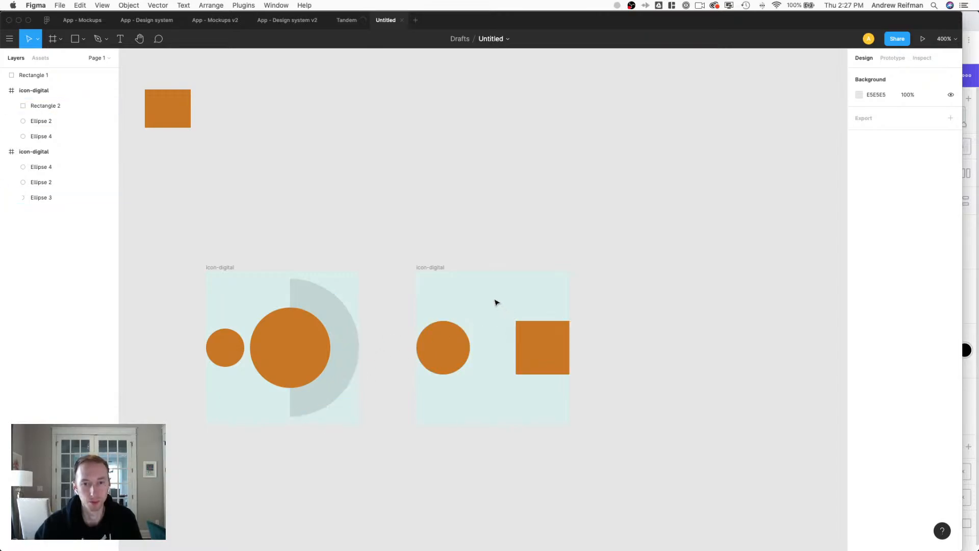
Give the second icon's empty circle a 4 px black stroke at 10% opacity, enlarged to 58×58.
left_click(40, 167)
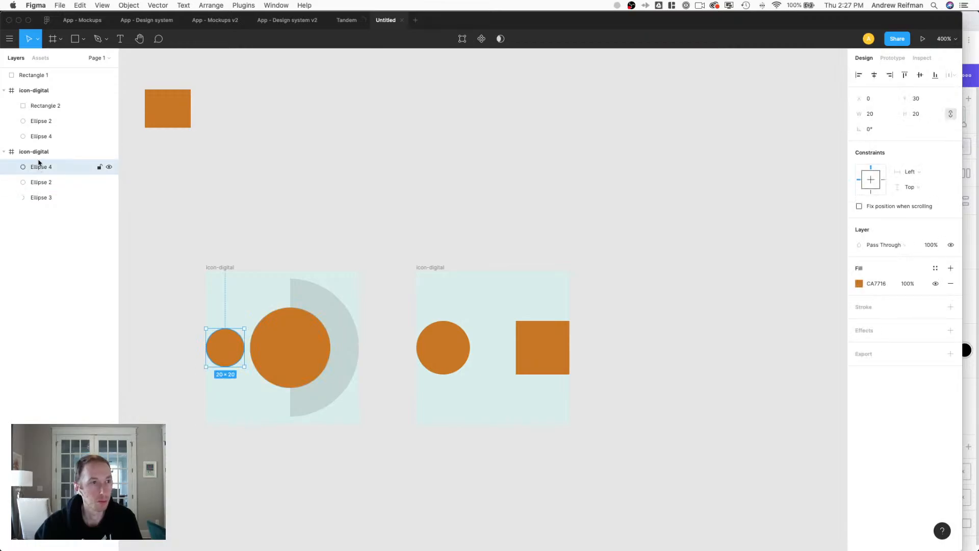
left_click(38, 136)
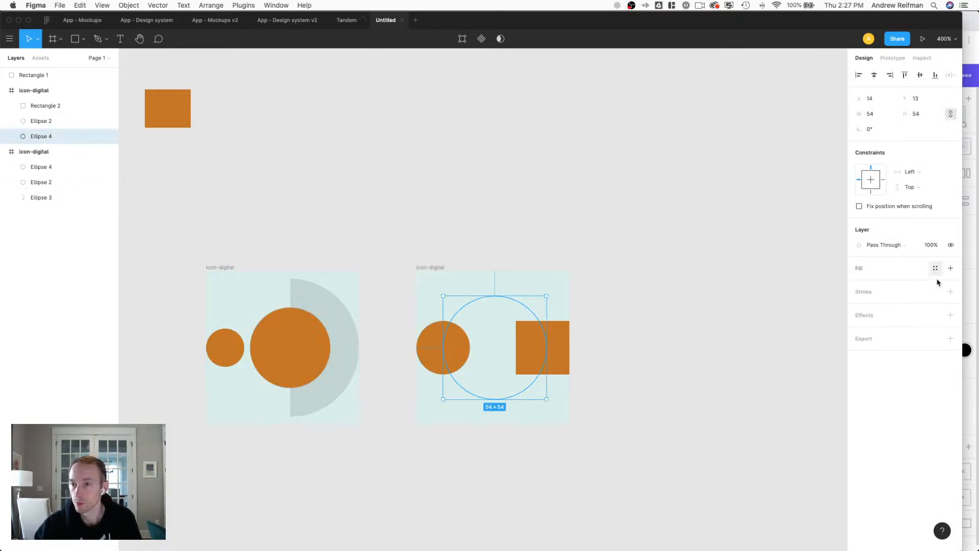
left_click(949, 292)
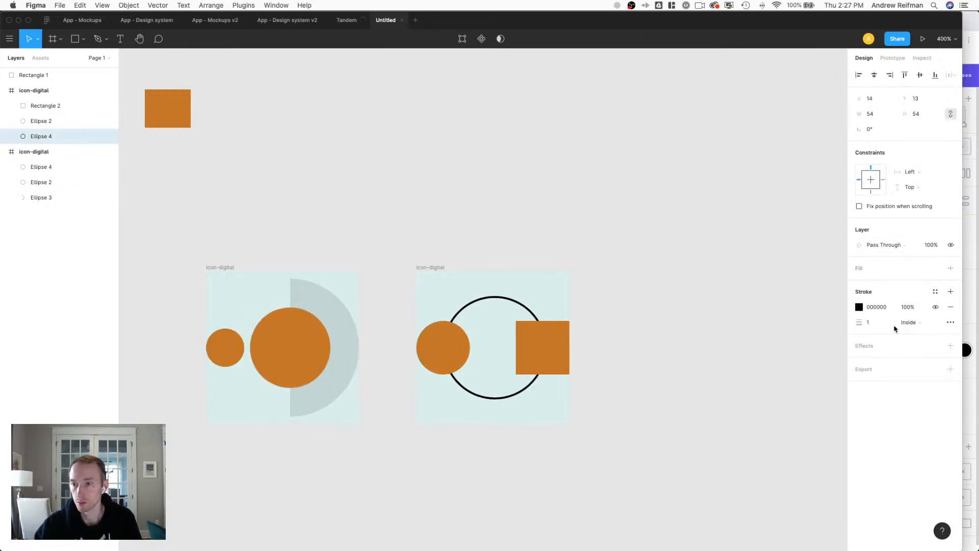
left_click(907, 307)
type("10")
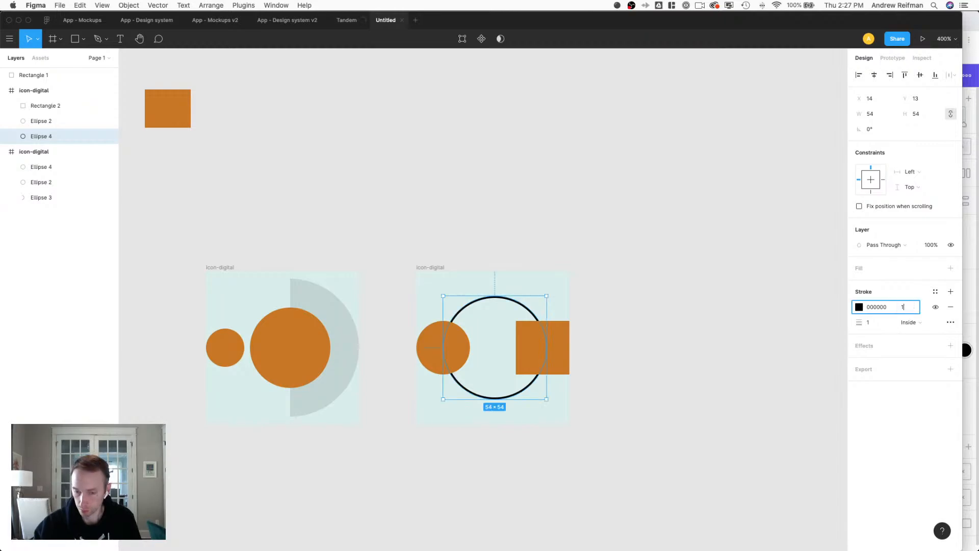
key("Return")
left_click(882, 322)
type("4")
key("Return")
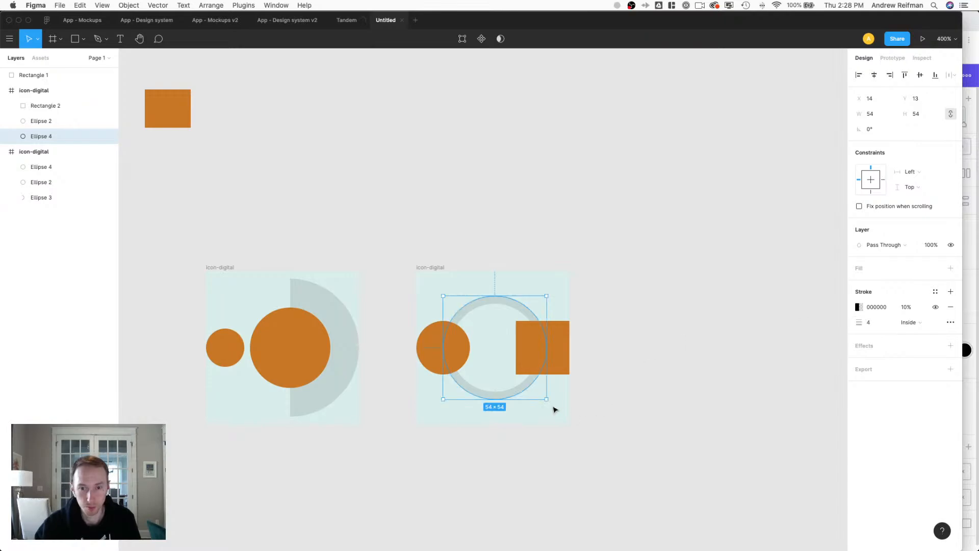
left_click_drag(547, 401, 550, 404)
left_click(642, 410)
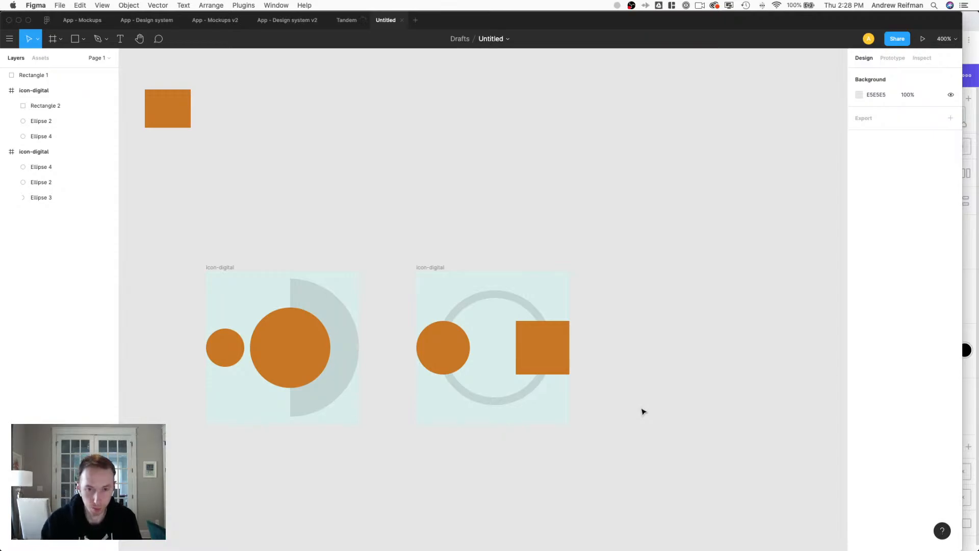
Enlarge the second icon's orange circle to 32×32, trying then undoing a 90-degree rotation.
key("shift+0")
key("plus")
key("plus")
key("plus")
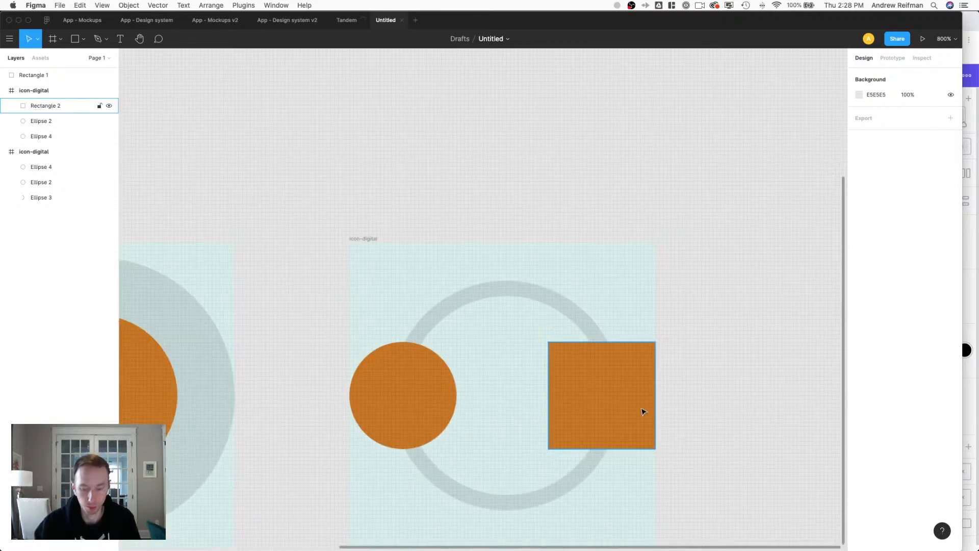
key("minus")
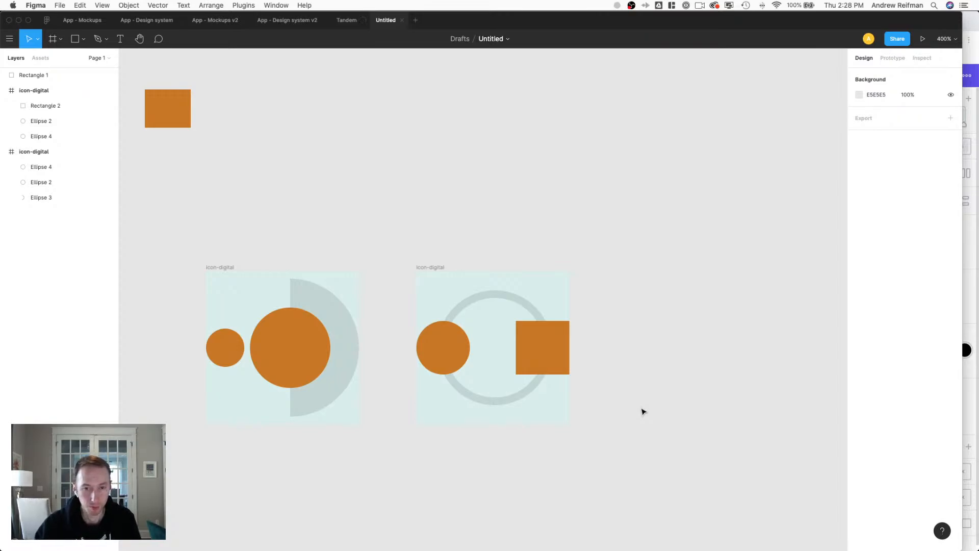
left_click(445, 354)
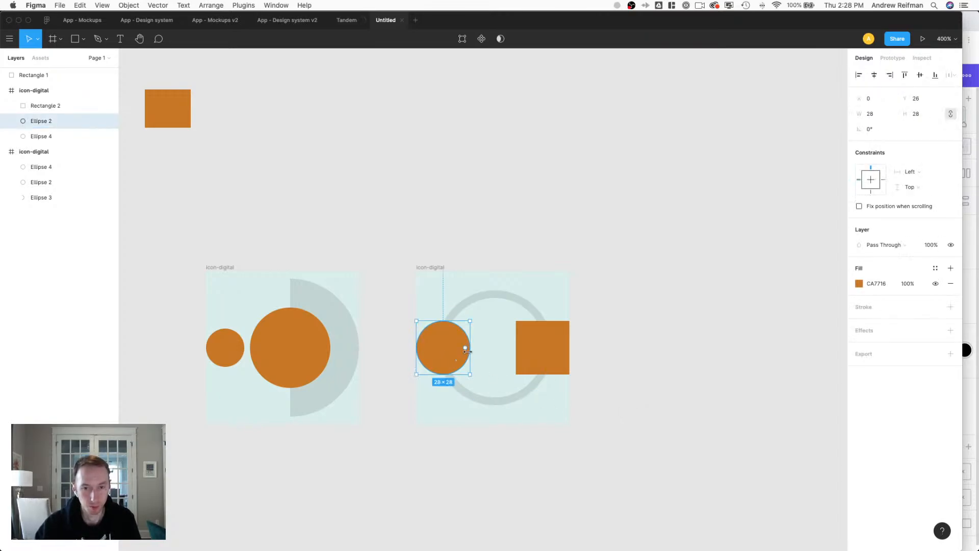
left_click_drag(468, 352, 477, 351)
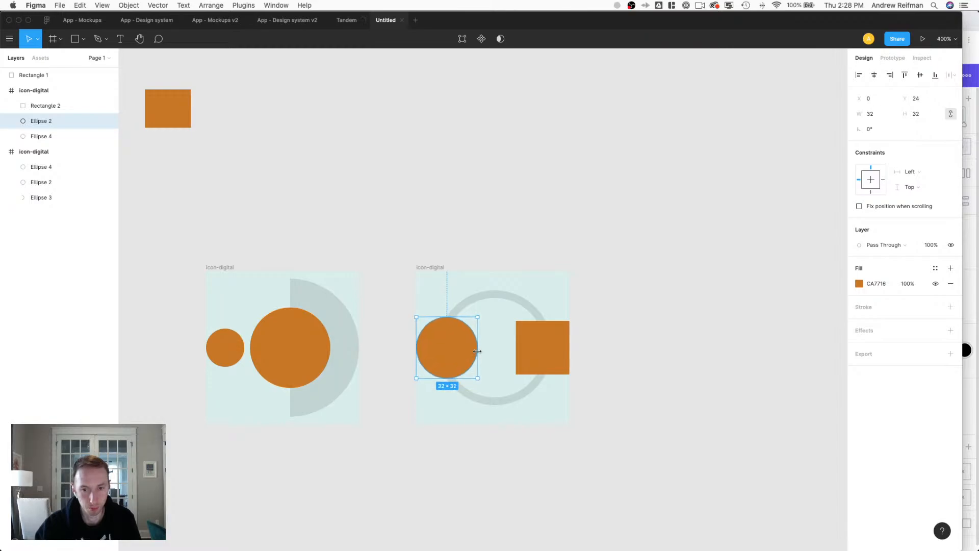
left_click(527, 354)
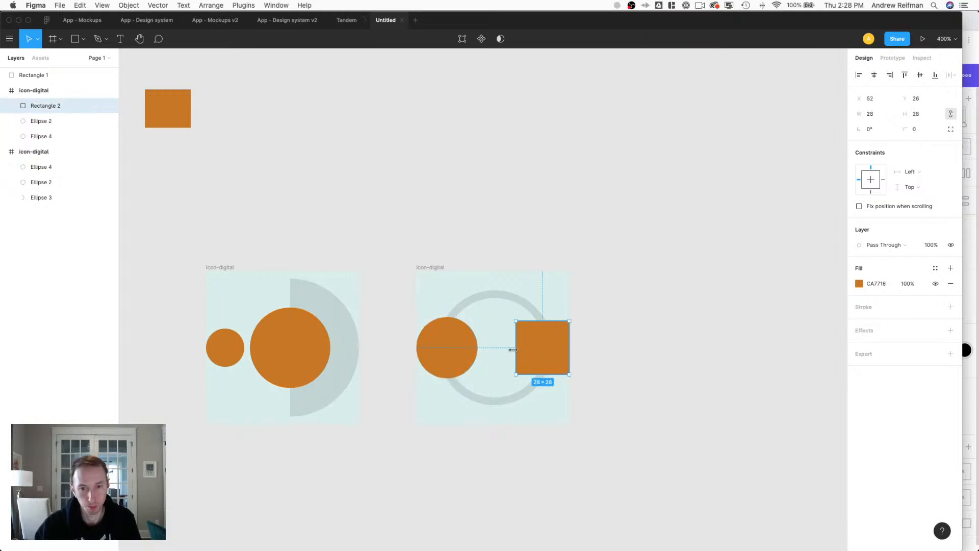
left_click_drag(437, 359, 438, 360)
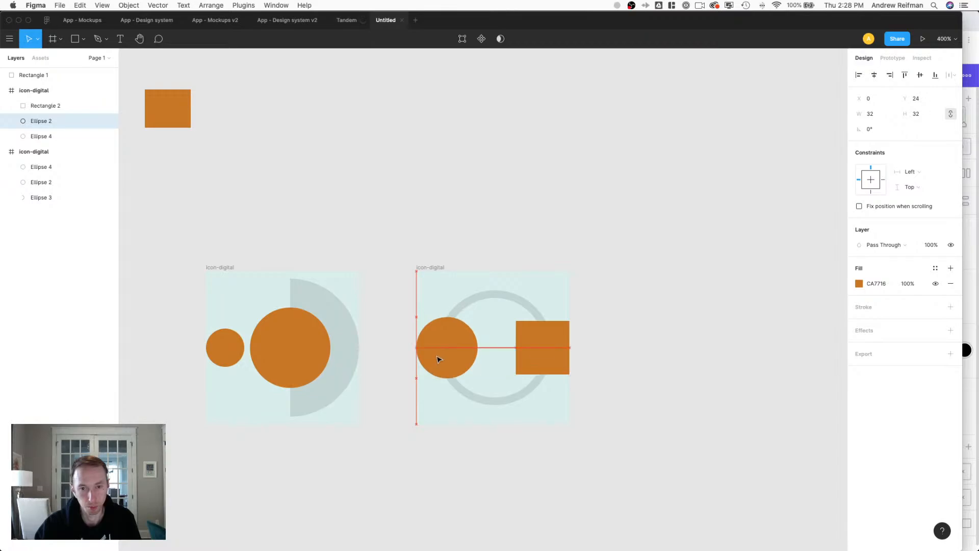
left_click(525, 354, "shift")
left_click_drag(573, 313, 522, 416)
left_click(612, 394)
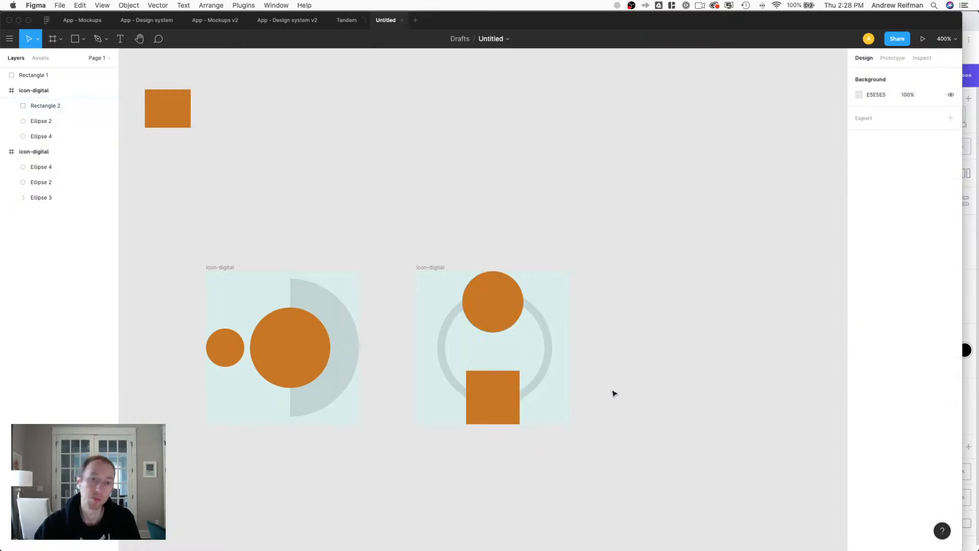
key("super+z")
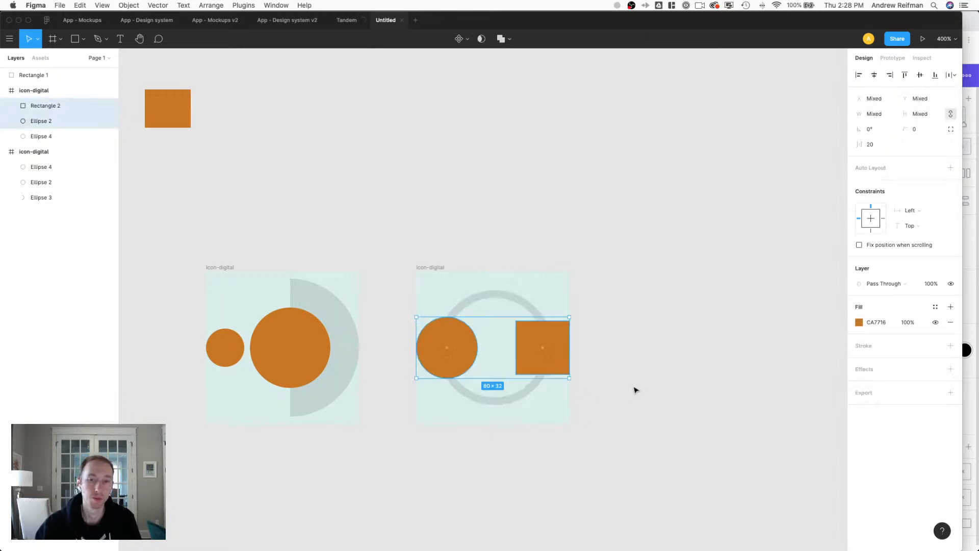
left_click(635, 388)
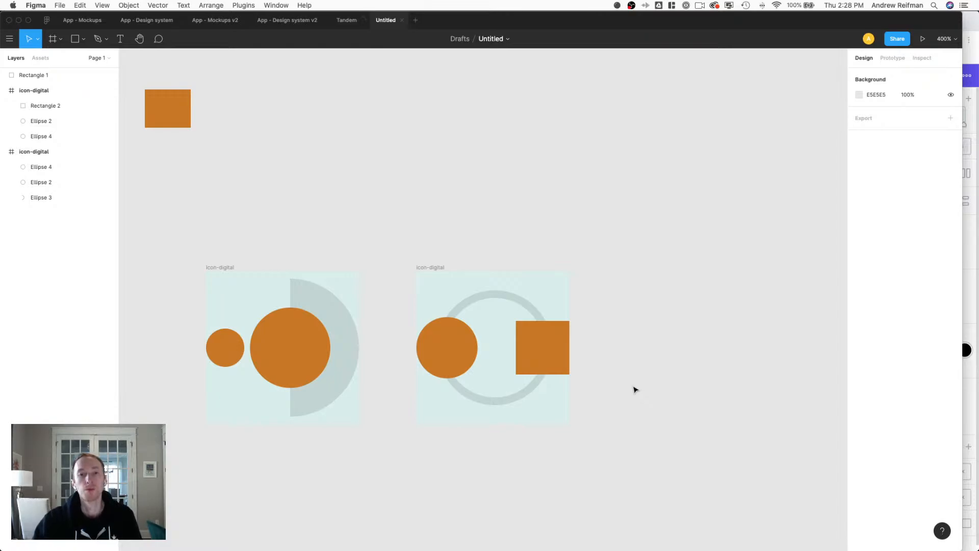
Rename the second frame to icon-strategy.
left_click(441, 268)
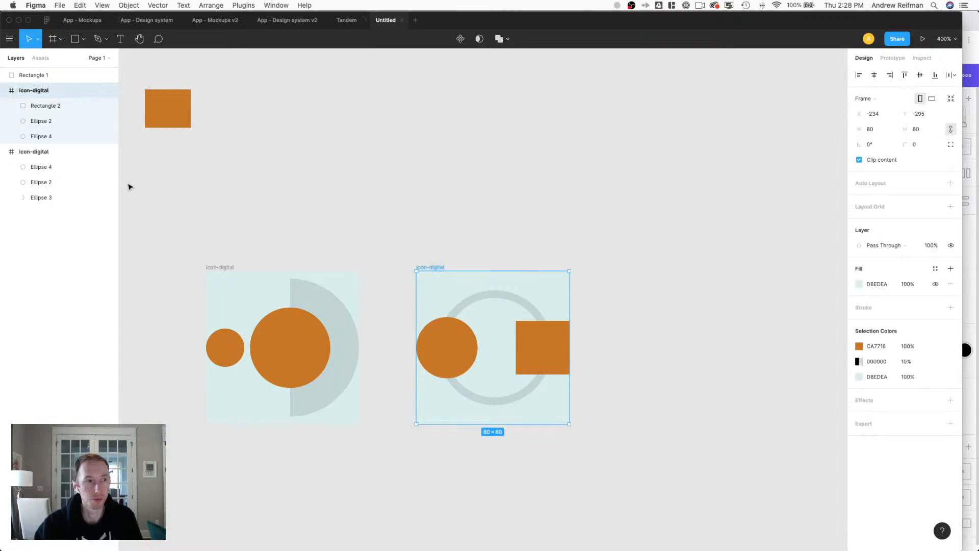
double_click(44, 91)
type("icon-strategy")
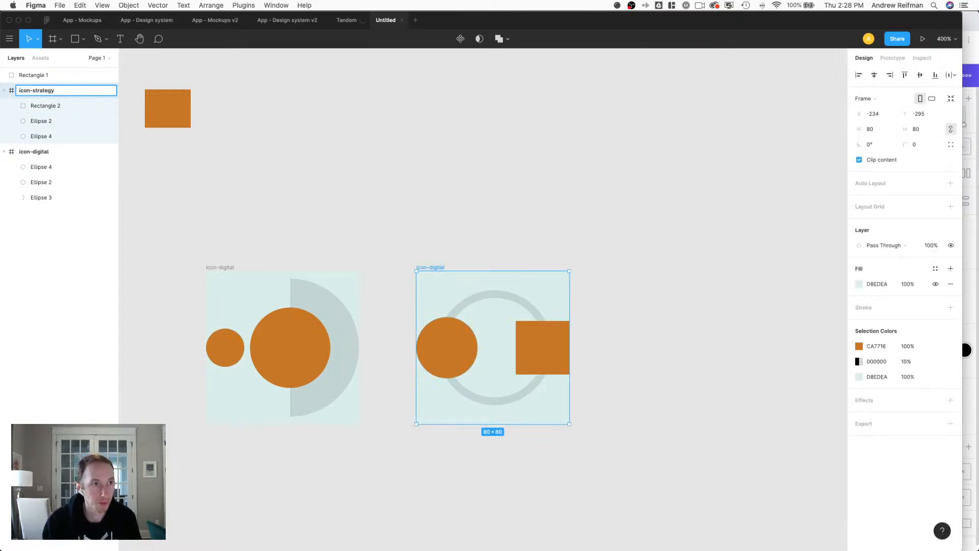
key("Return")
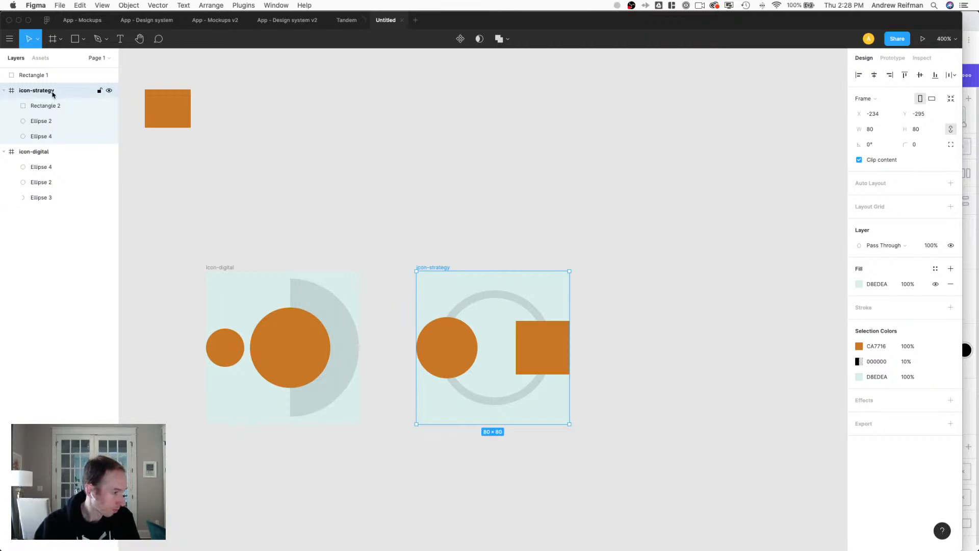
left_click(403, 210)
left_click(438, 267)
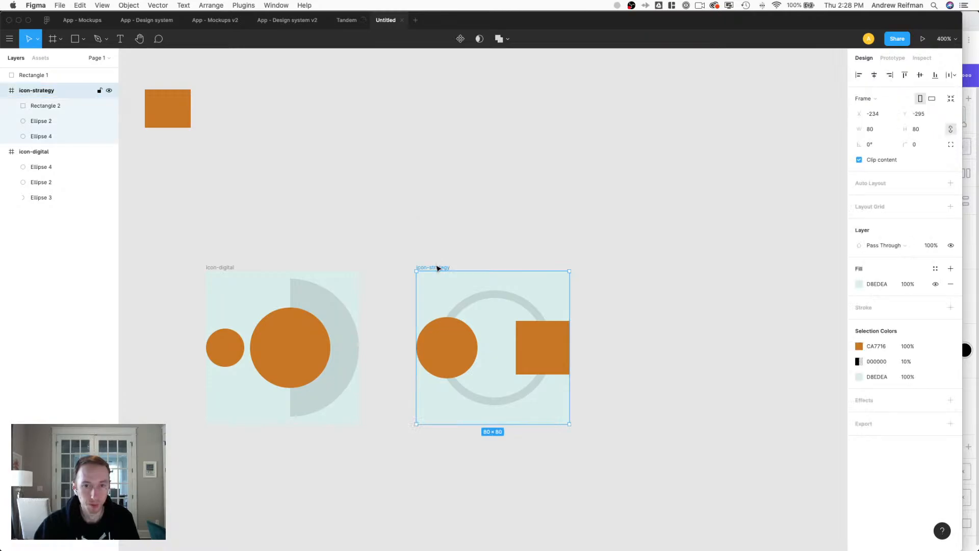
Duplicate icon-strategy to the right as icon-analytics and delete its circle.
left_click_drag(448, 267, 643, 284)
scroll(530, 239, "right", 5)
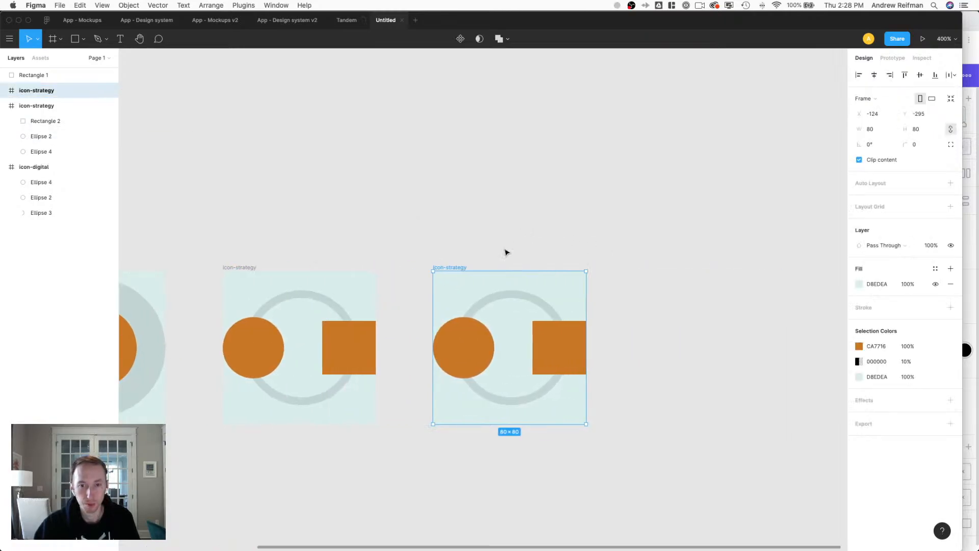
double_click(45, 90)
type("icon-anal")
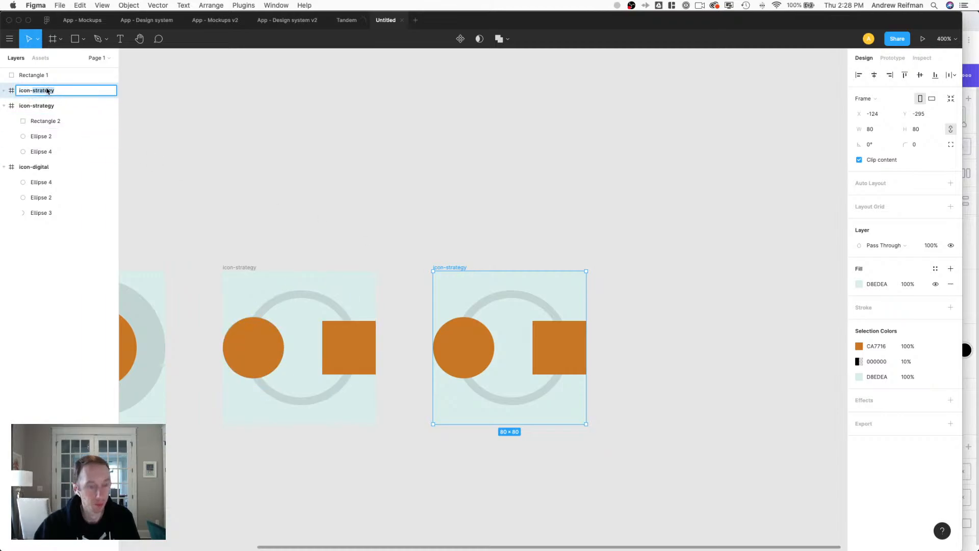
type("ytics")
key("Return")
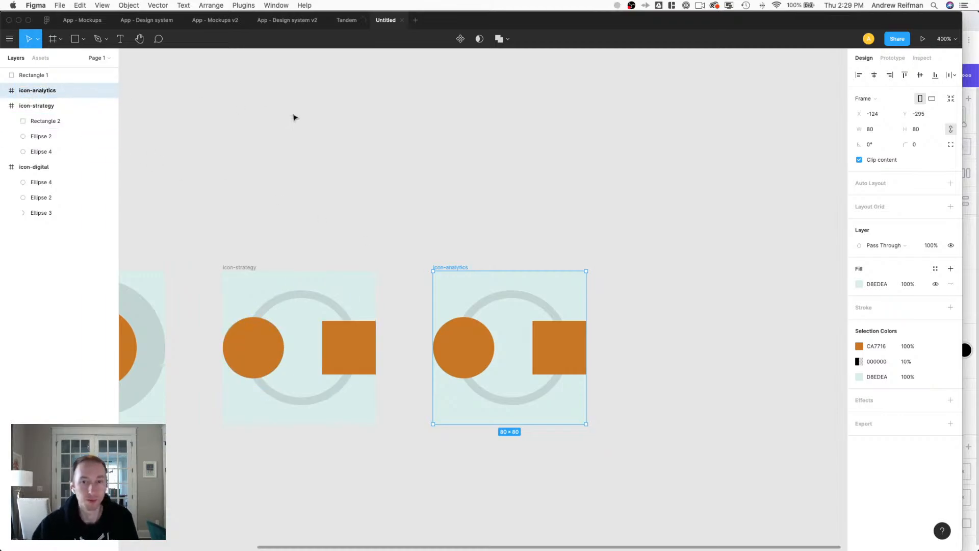
left_click(498, 260)
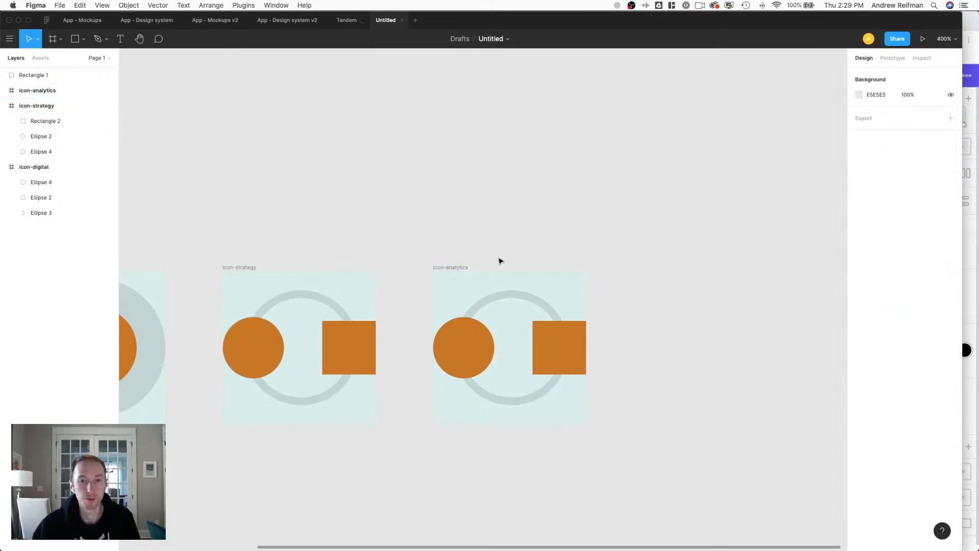
left_click(466, 347)
key("Delete")
Reshape the square into 16-wide vertical bars and copy one to the left as a third bar.
left_click(550, 361)
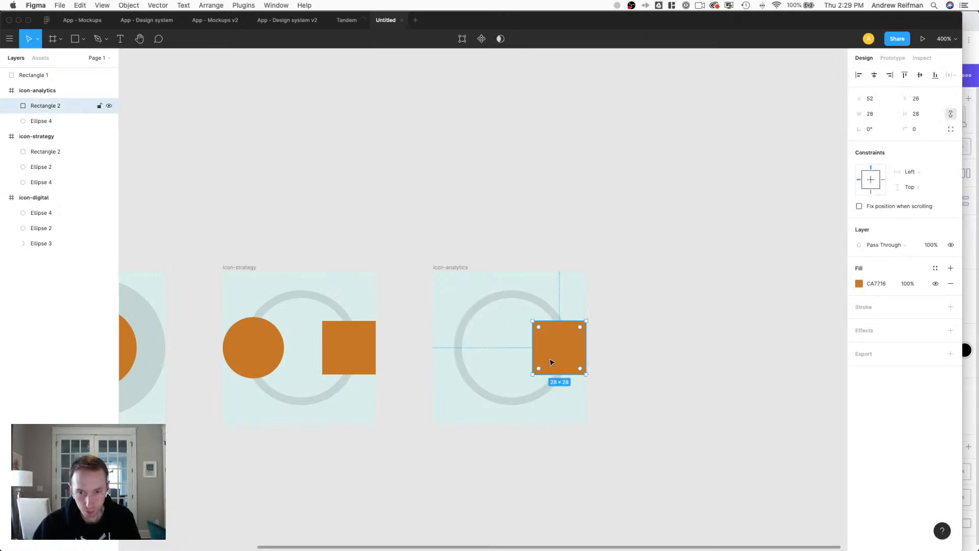
left_click_drag(562, 376, 563, 424)
left_click_drag(532, 371, 509, 377)
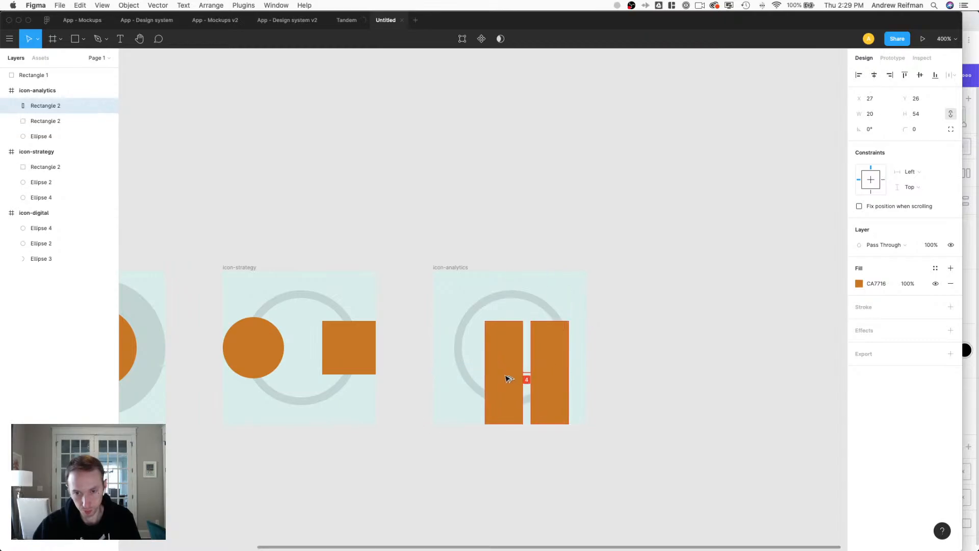
left_click(549, 335)
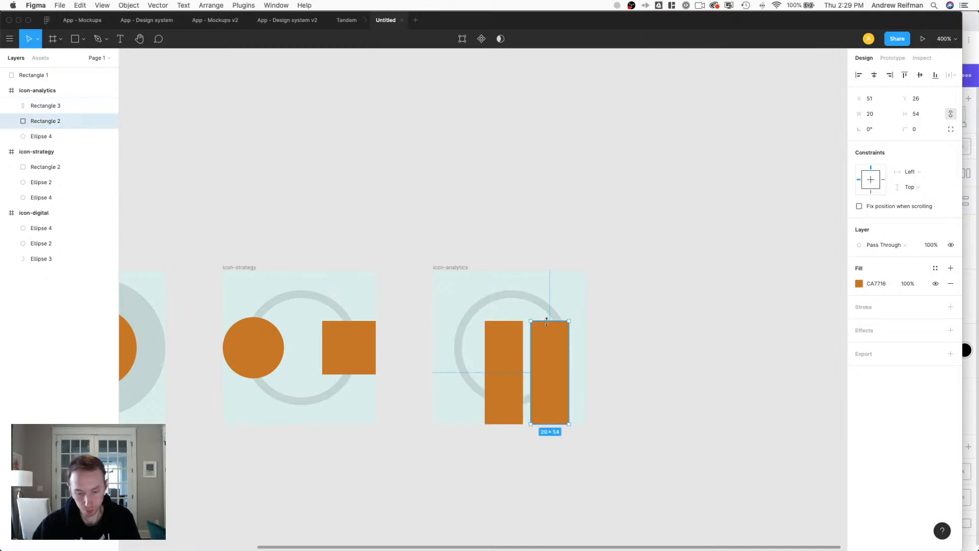
left_click_drag(531, 375, 517, 380)
left_click(516, 378)
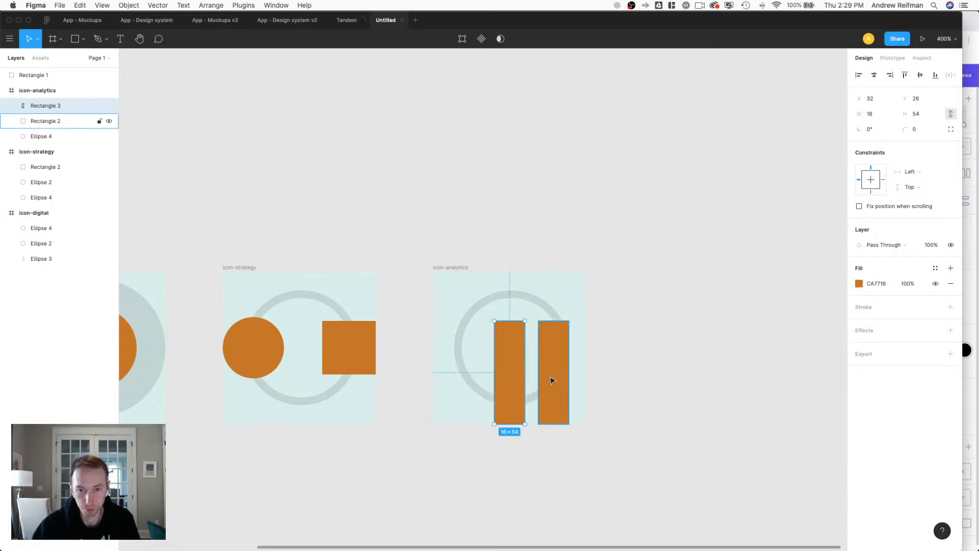
left_click(550, 380)
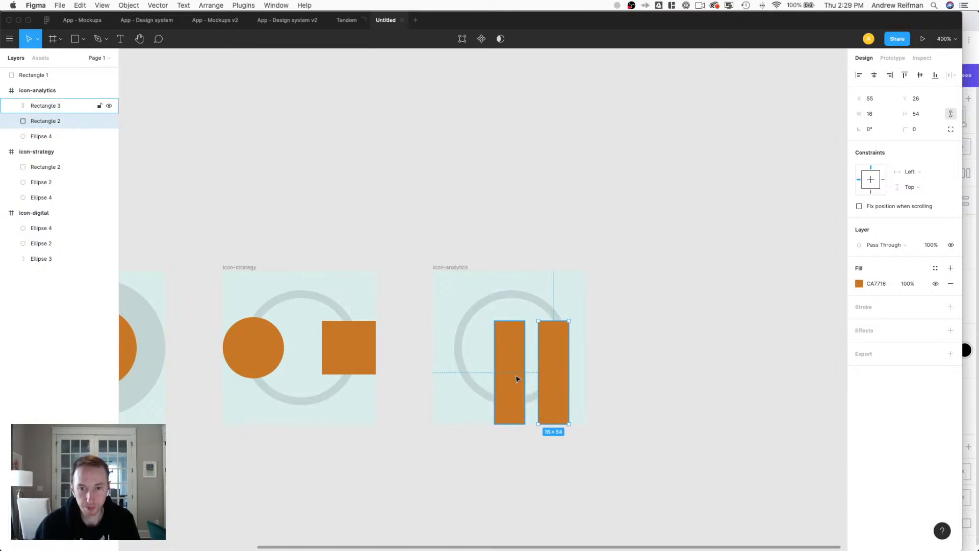
left_click(517, 379)
left_click_drag(518, 378, 479, 381)
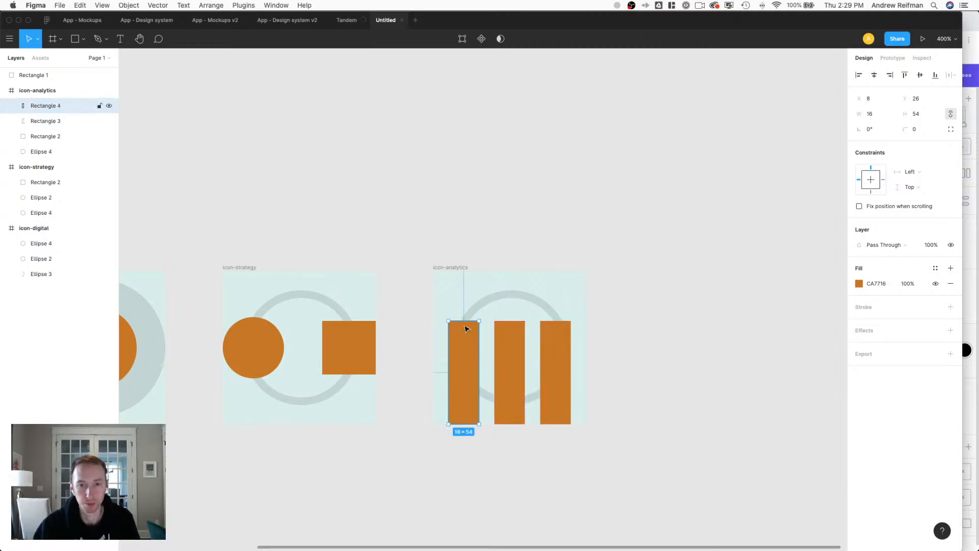
Adjust the three bars' heights to 27, 58 and 46.
left_click_drag(464, 321, 464, 377)
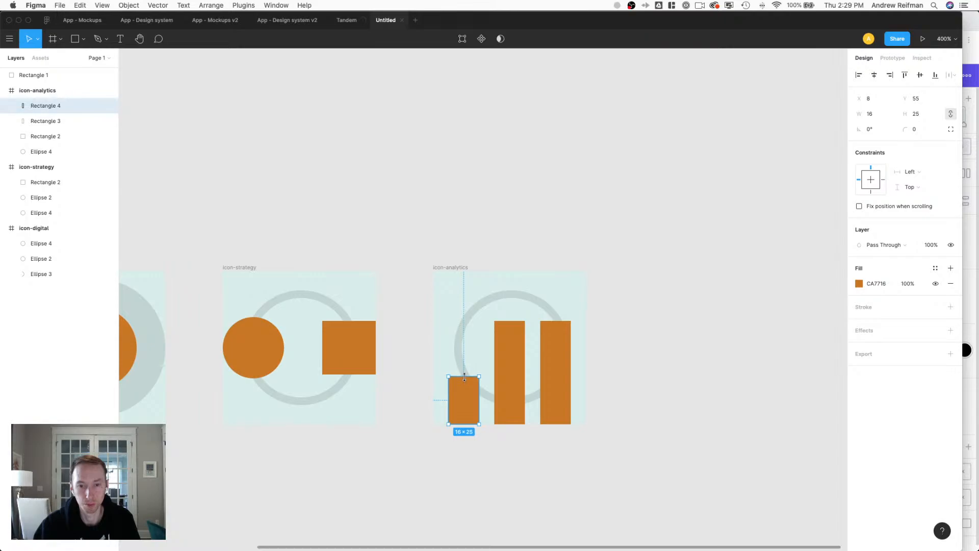
left_click(551, 343)
left_click_drag(555, 321, 554, 347)
left_click(514, 347)
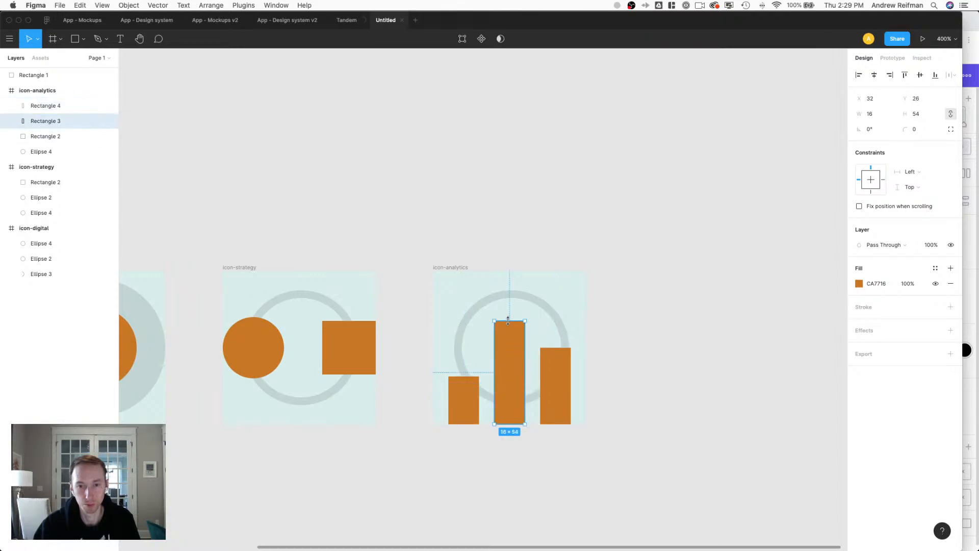
left_click_drag(508, 318, 506, 309)
left_click(553, 349)
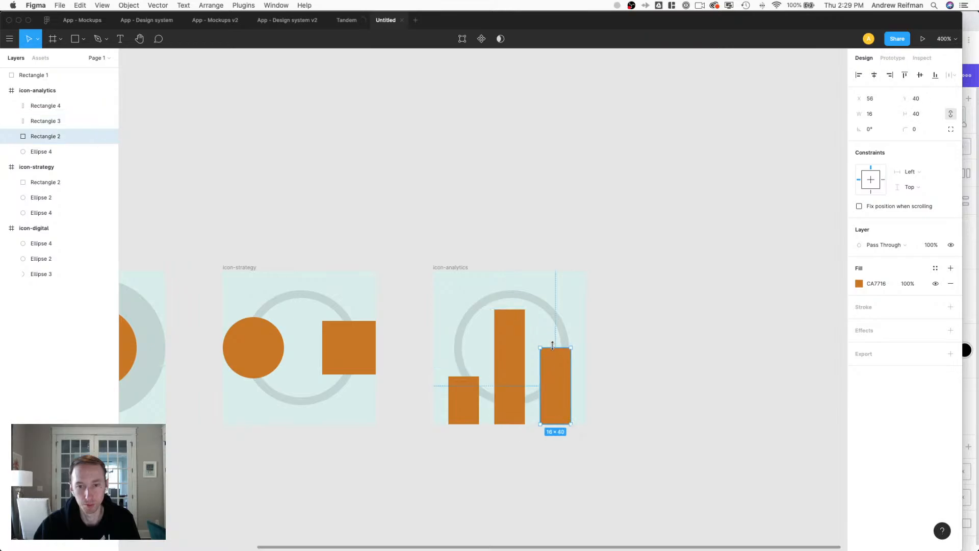
left_click_drag(553, 345, 552, 343)
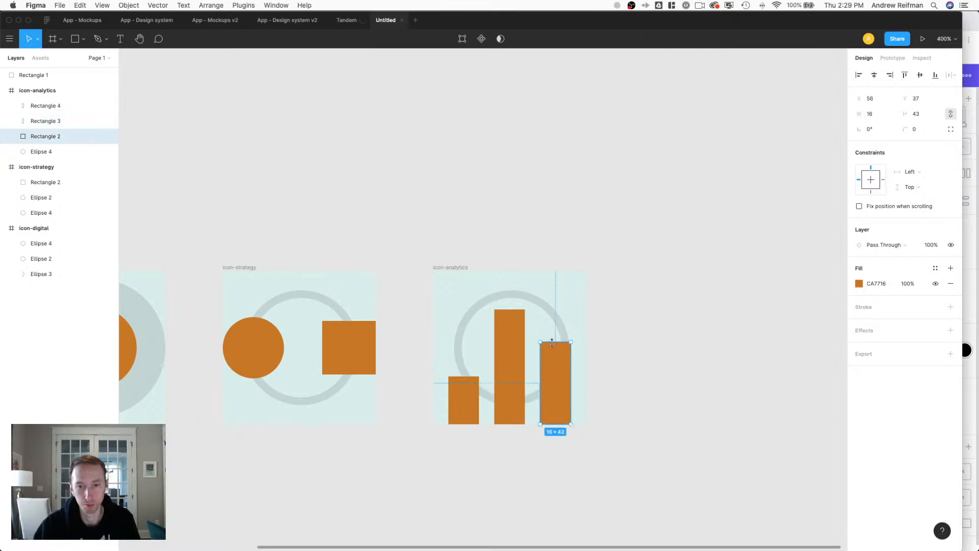
left_click(464, 377)
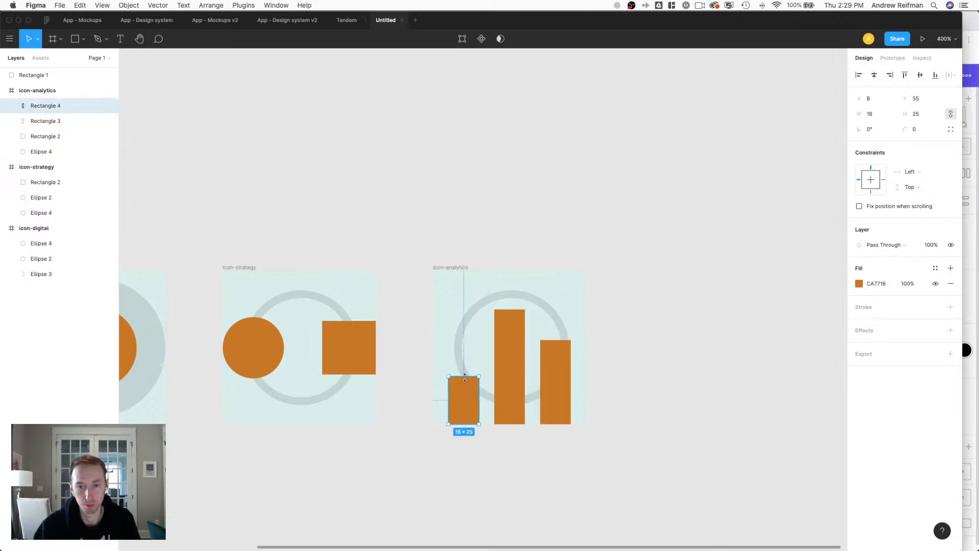
left_click_drag(463, 375, 462, 368)
left_click(546, 367)
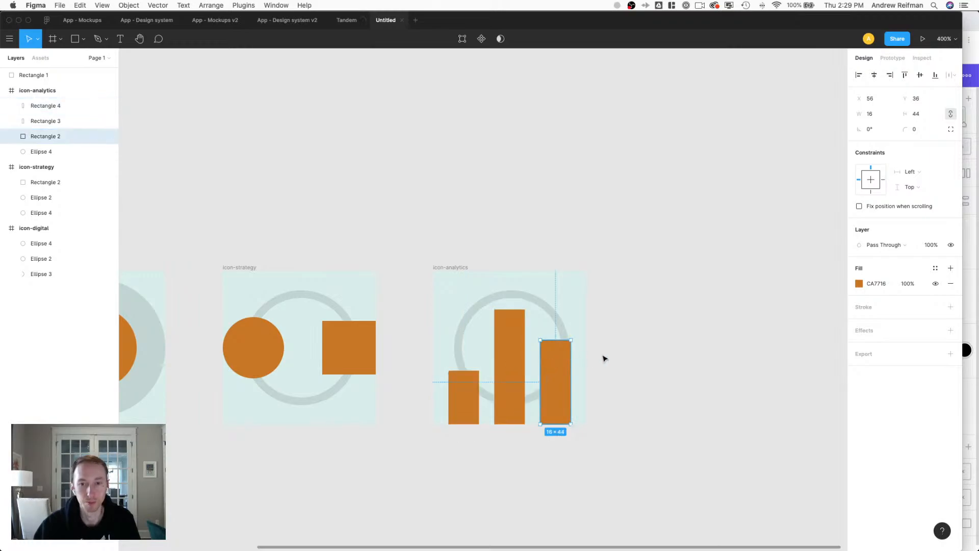
left_click_drag(559, 340, 559, 337)
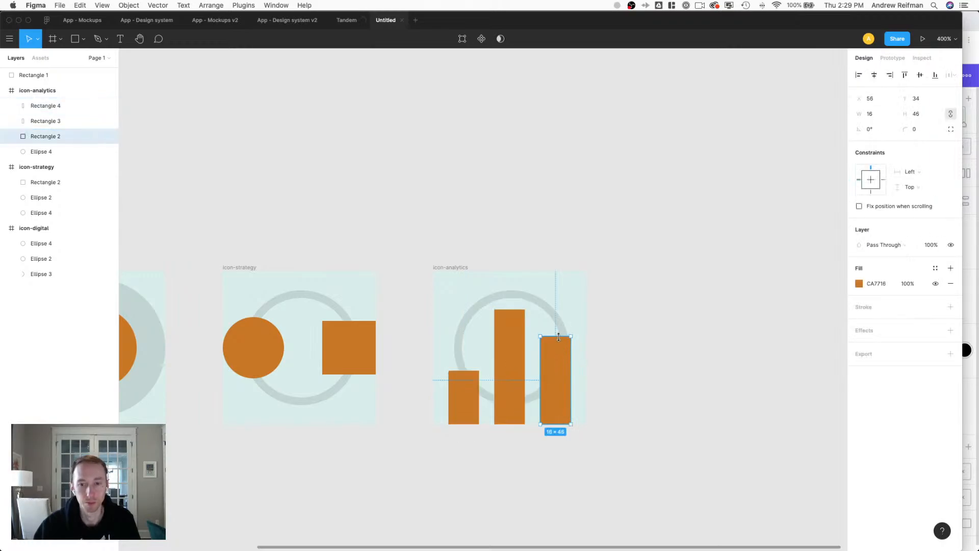
left_click(627, 343)
Select the three orange bars, nudge them up, and align their vertical centres.
key("shift+0")
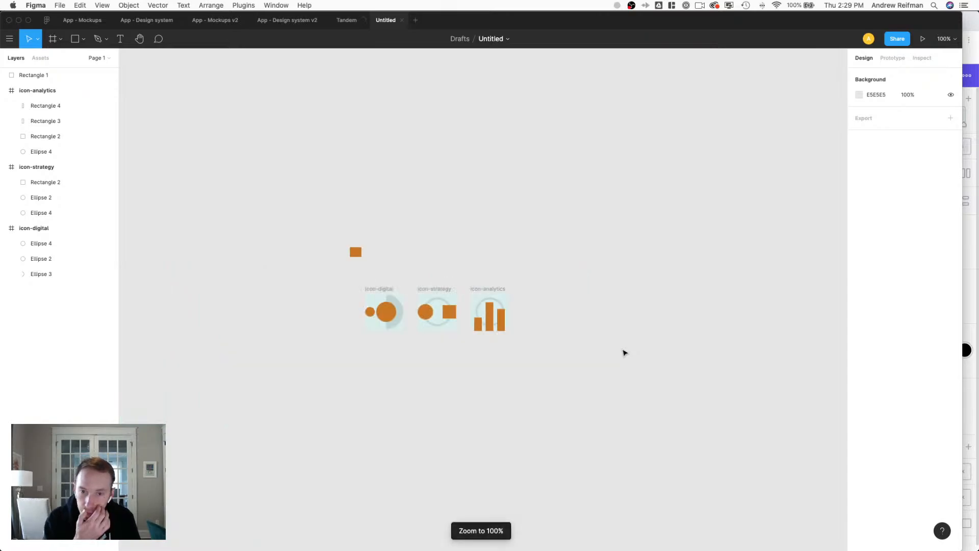
key("super+equal")
key("super+equal")
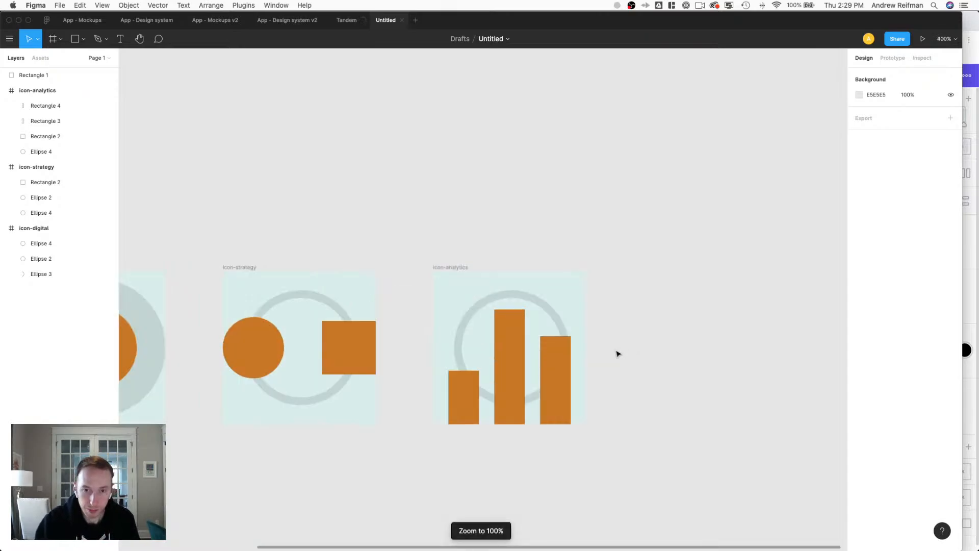
left_click(517, 369)
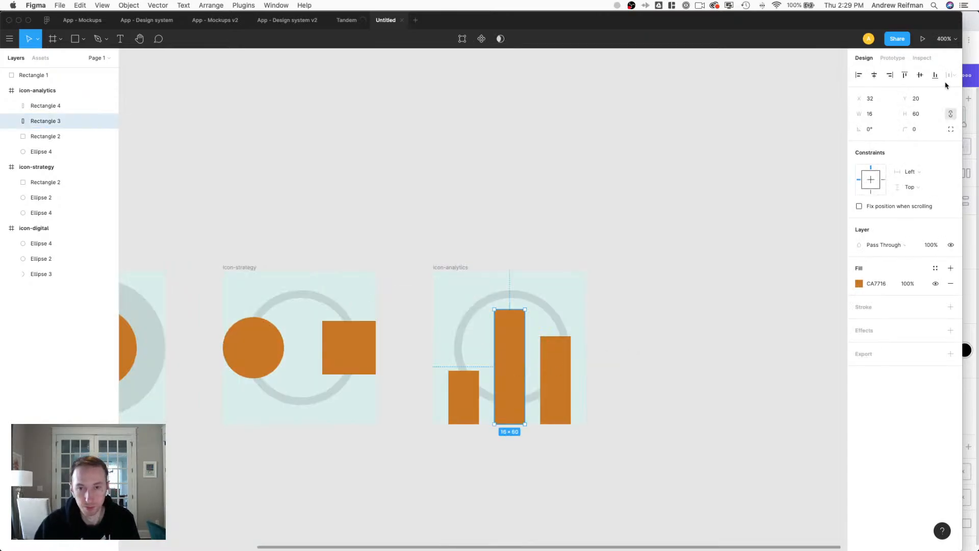
left_click(543, 373, "shift")
left_click(466, 400, "shift")
key("Up")
key("Up")
key("Up")
key("Up")
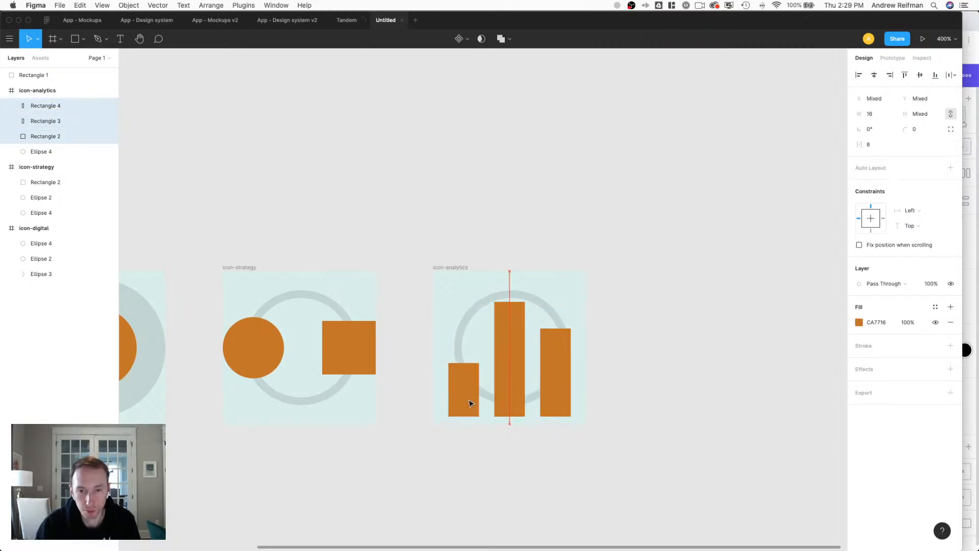
key("Up")
key("Up")
key("Up")
key("Up")
key("Up")
key("Up")
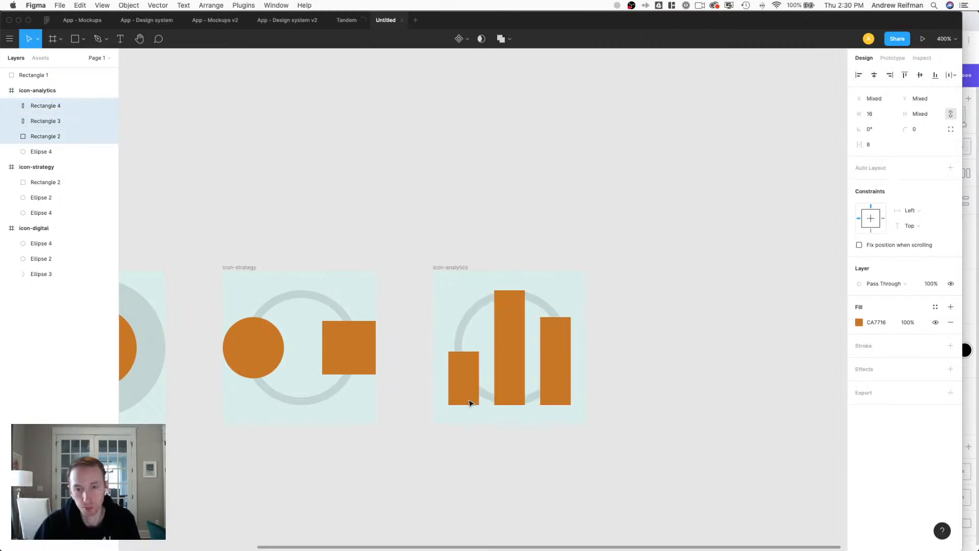
left_click(920, 75)
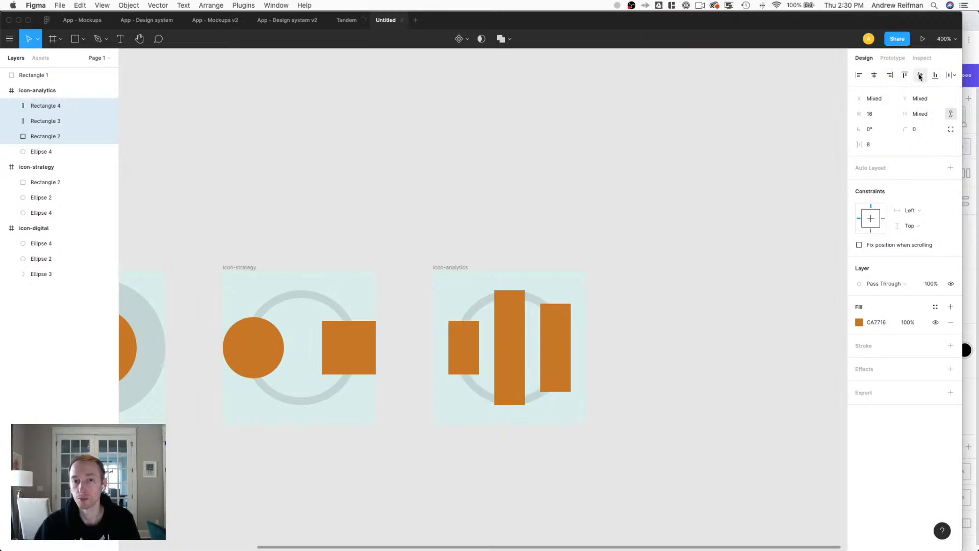
left_click(690, 169)
Delete the grey ring from the analytics icon.
key("shift+0")
key("super+minus")
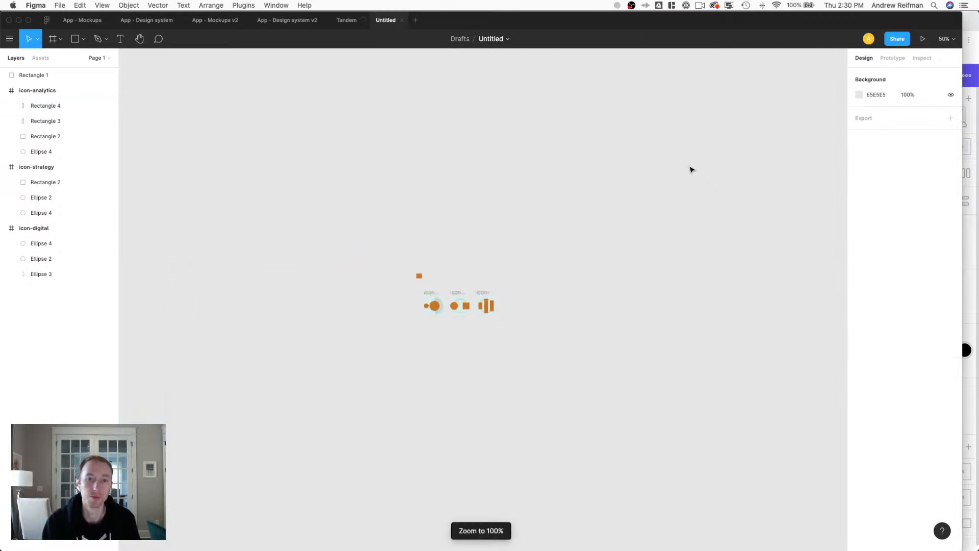
key("super+plus")
key("super+plus")
key("super+plus")
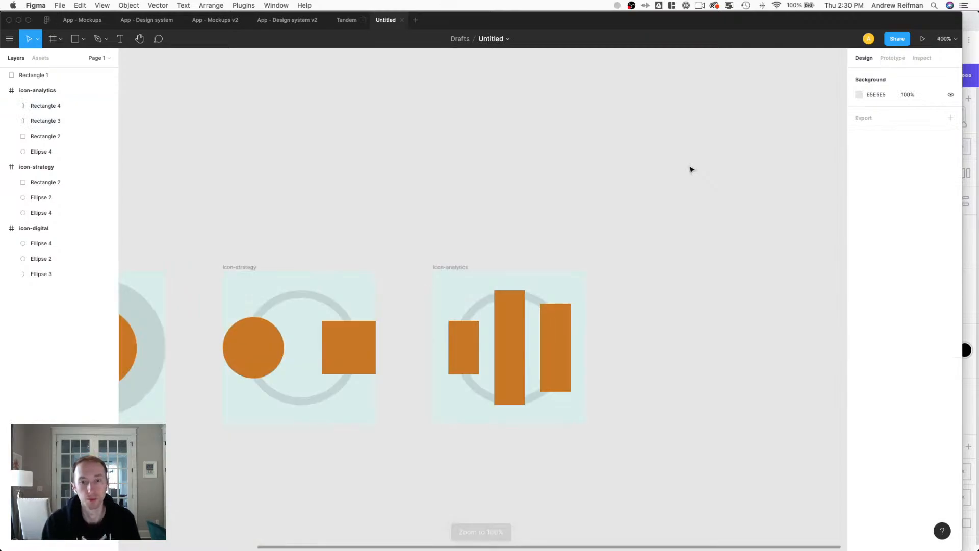
left_click(478, 309)
key("Delete")
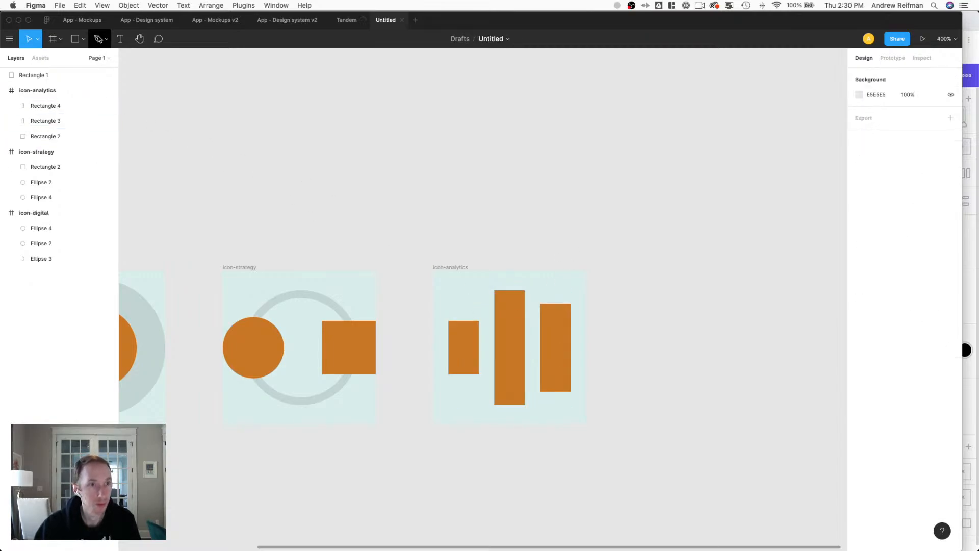
Draw a closed triangle with the Pen tool over the analytics icon.
left_click(97, 39)
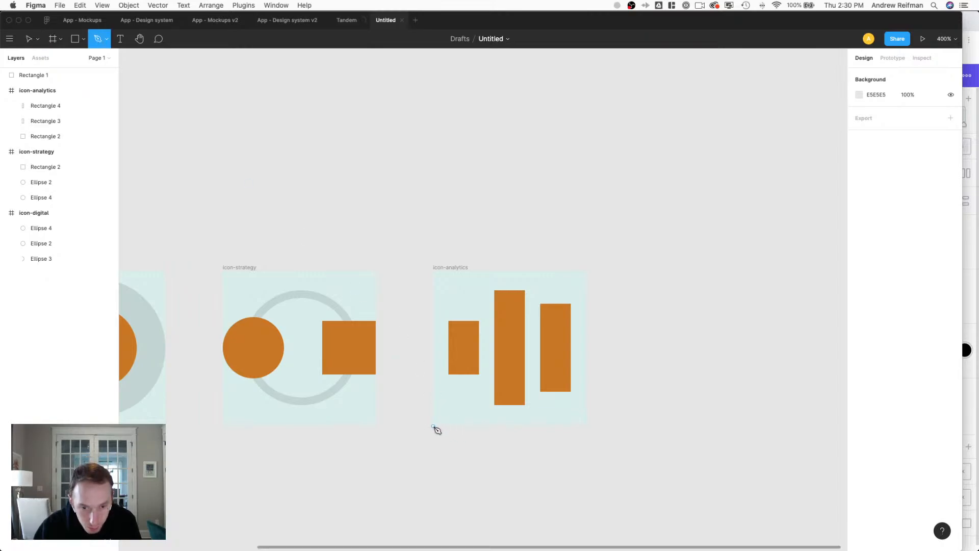
left_click(434, 424)
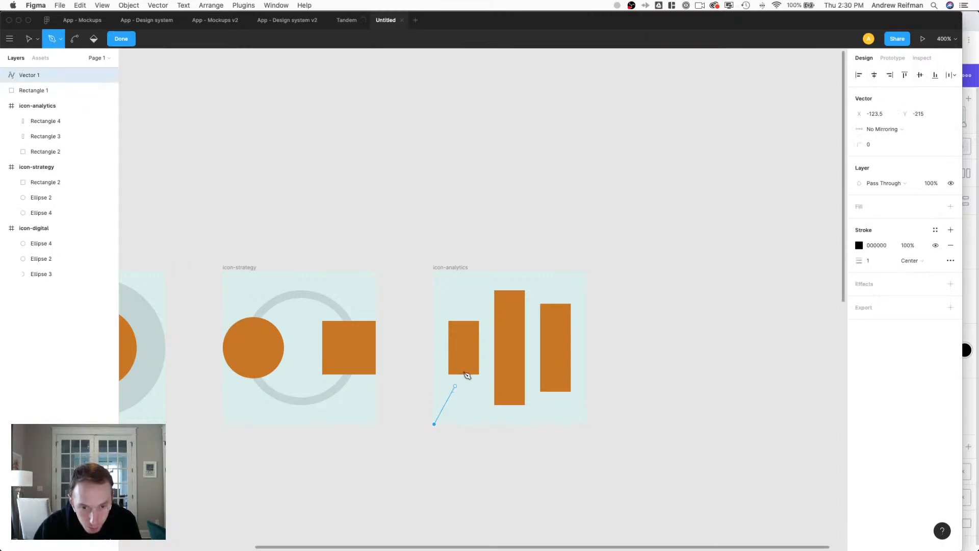
left_click(510, 271)
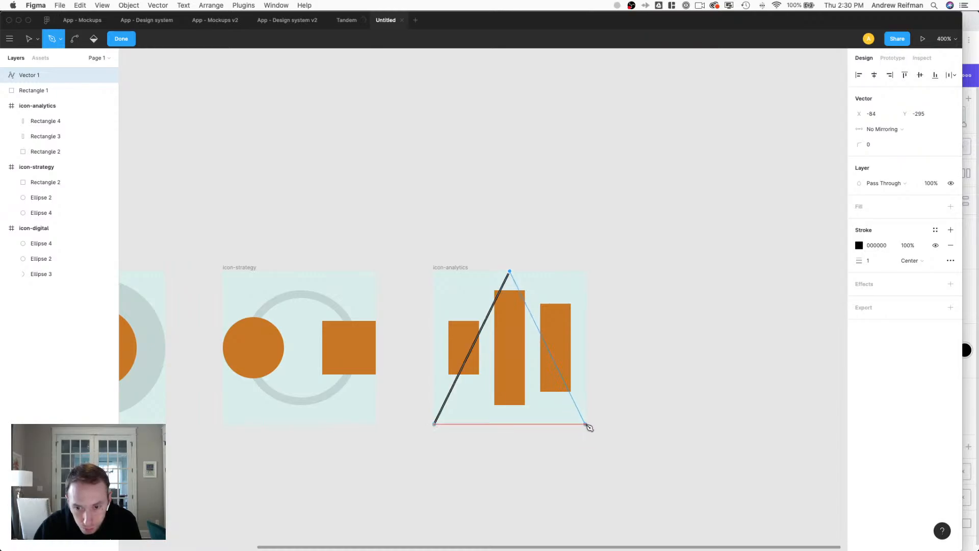
left_click(587, 424)
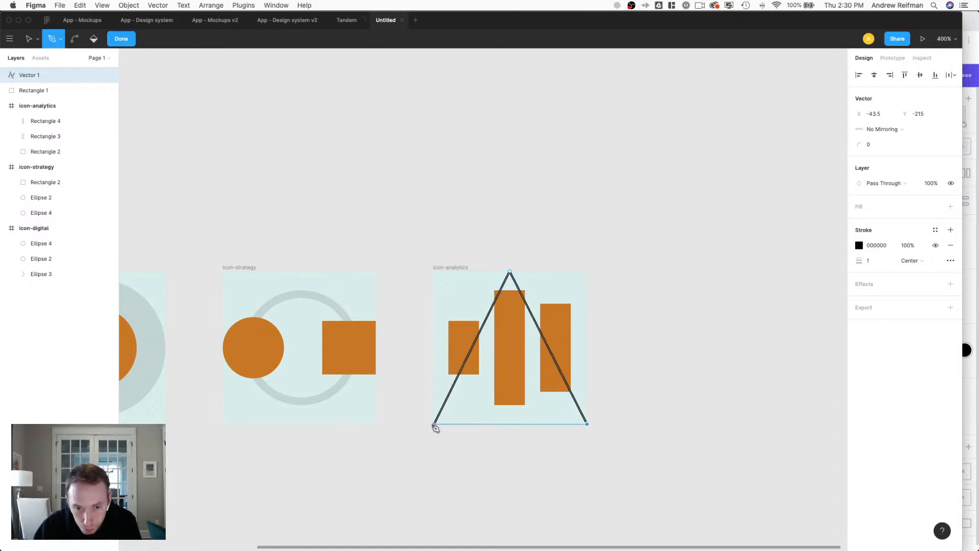
left_click(434, 424)
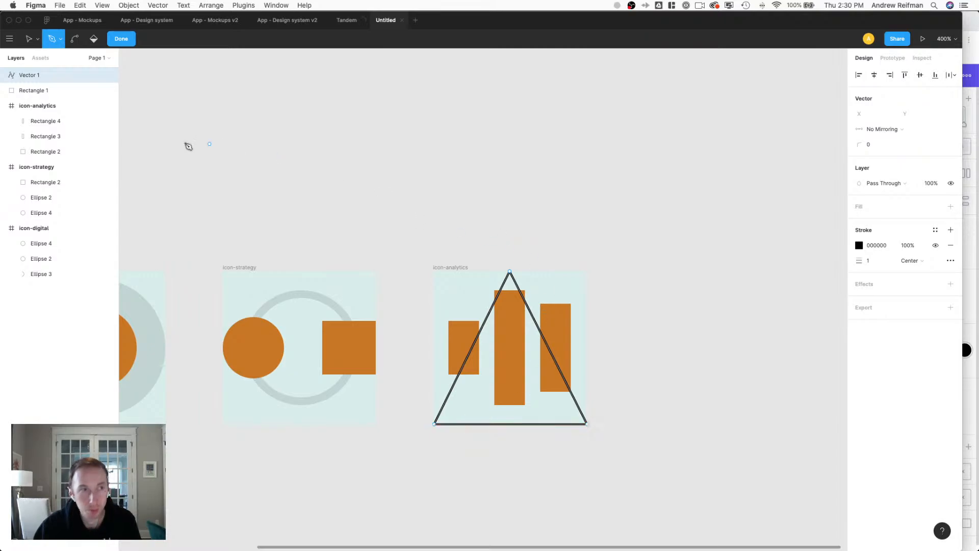
key("Escape")
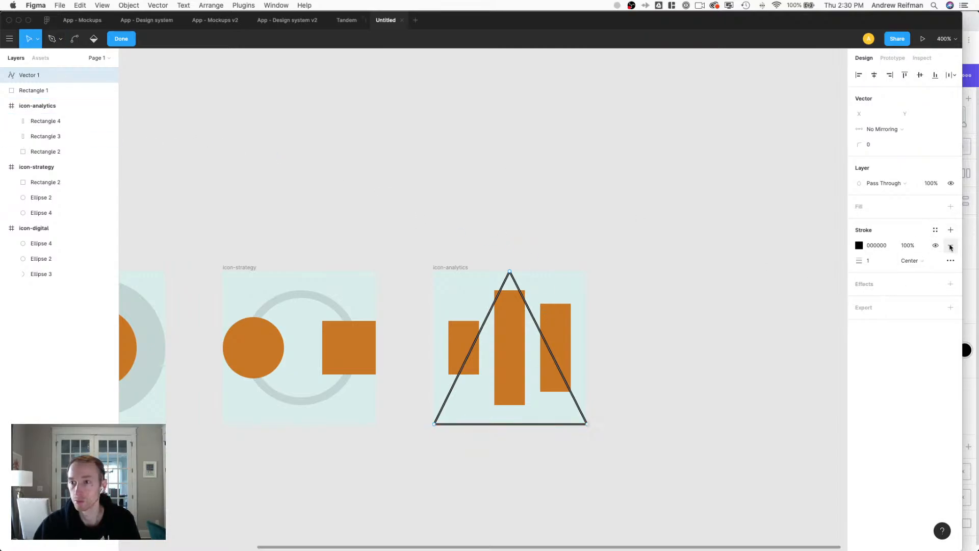
Remove the triangle's stroke and give it a 000000 fill at 10% opacity.
left_click(951, 245)
left_click(935, 206)
left_click(935, 206)
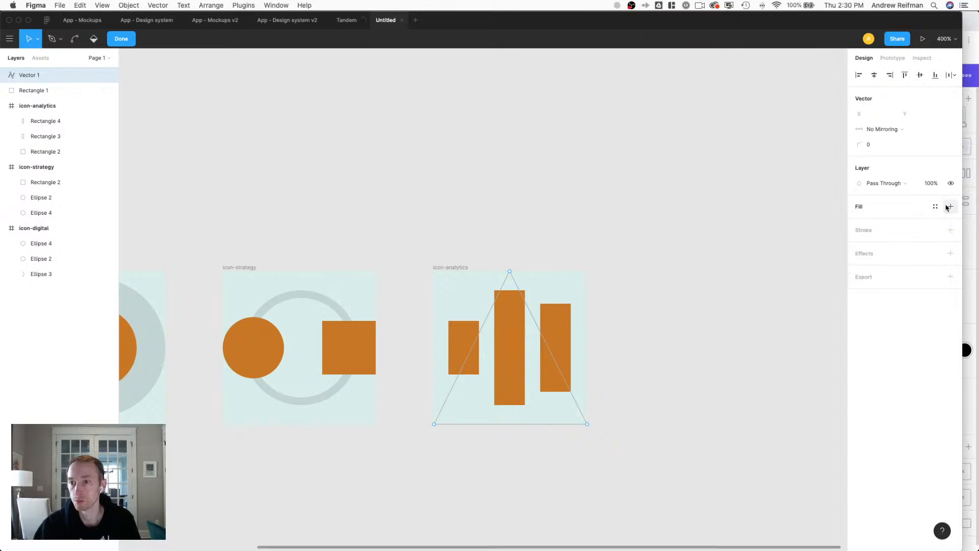
left_click(951, 206)
left_click(872, 222)
type("000")
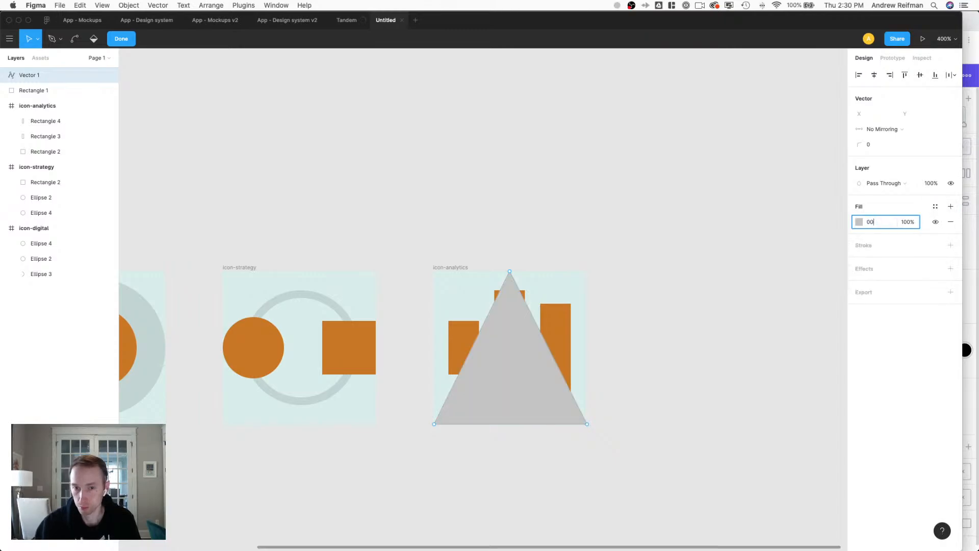
key("Return")
left_click(902, 222)
type("10")
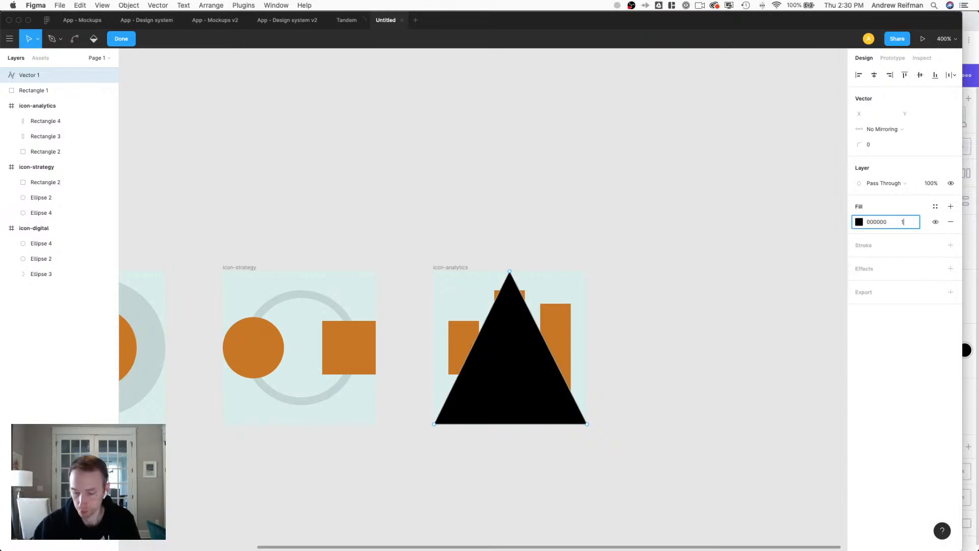
key("Return")
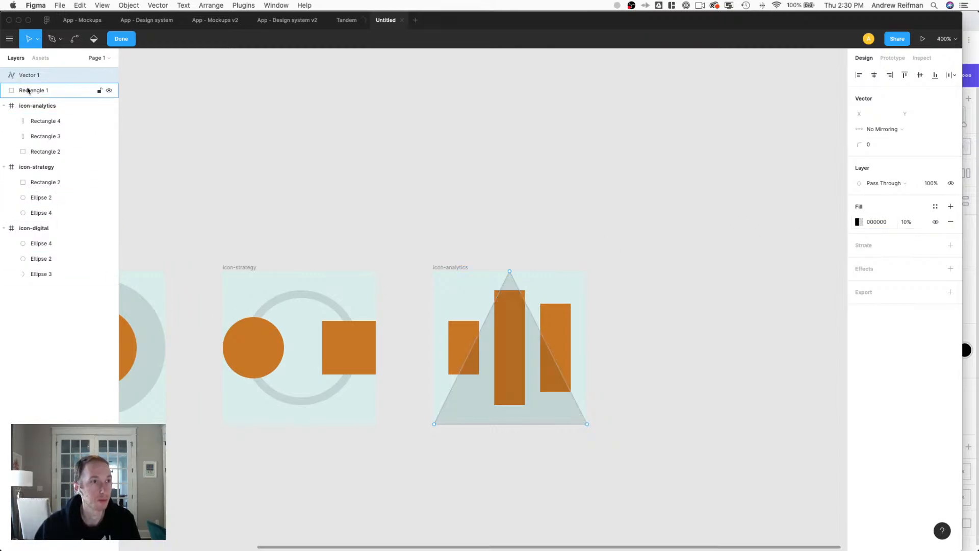
Move the triangle into the icon-analytics frame and adjust its size slightly.
left_click(28, 90)
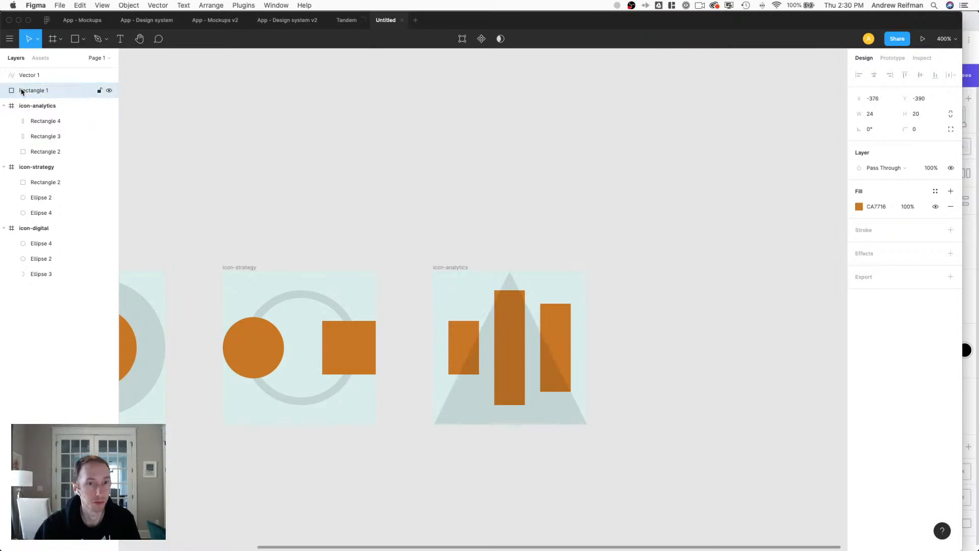
left_click(23, 77)
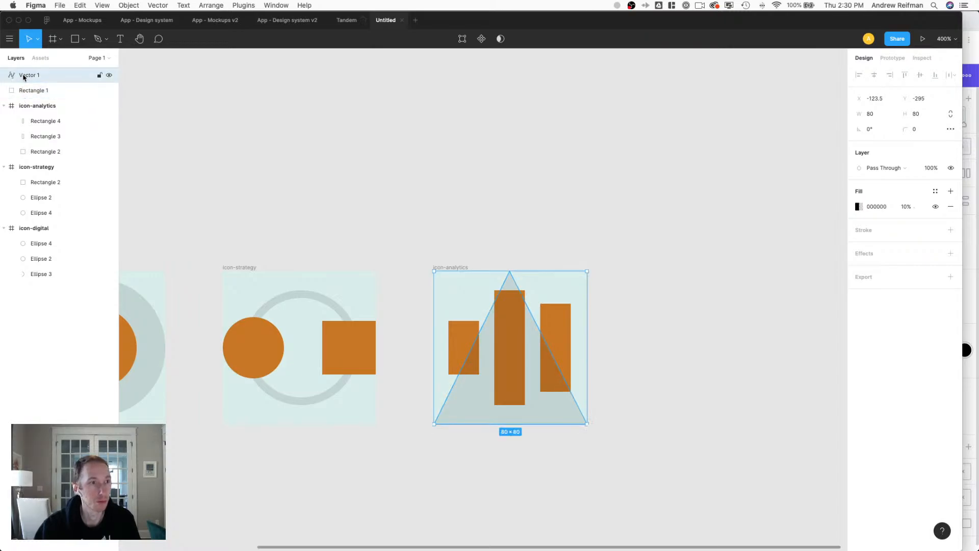
left_click_drag(24, 76, 39, 155)
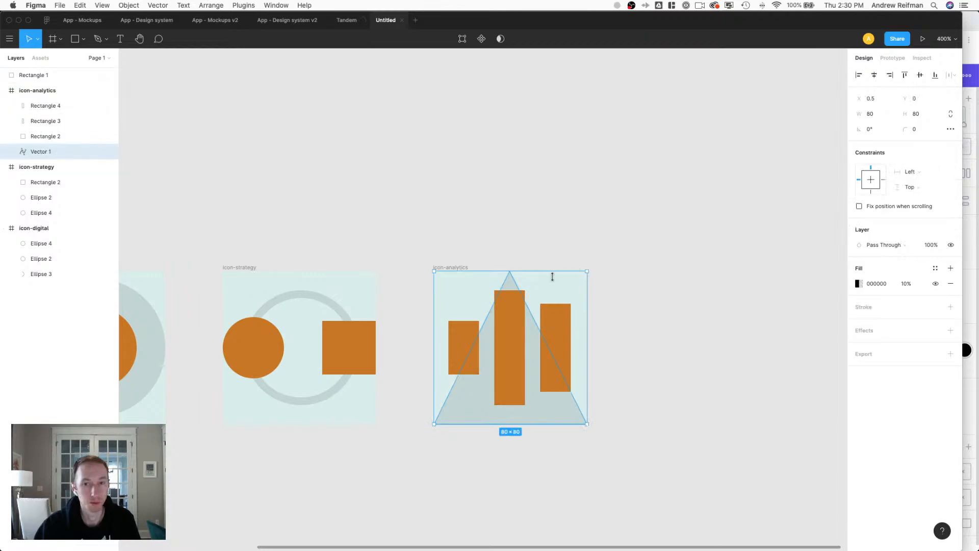
left_click_drag(499, 271, 499, 271)
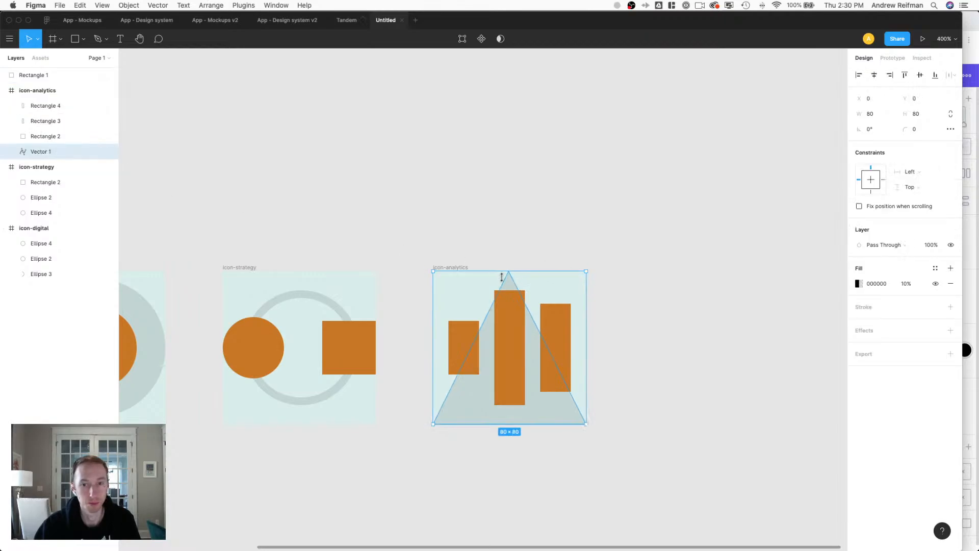
left_click_drag(586, 357, 586, 357)
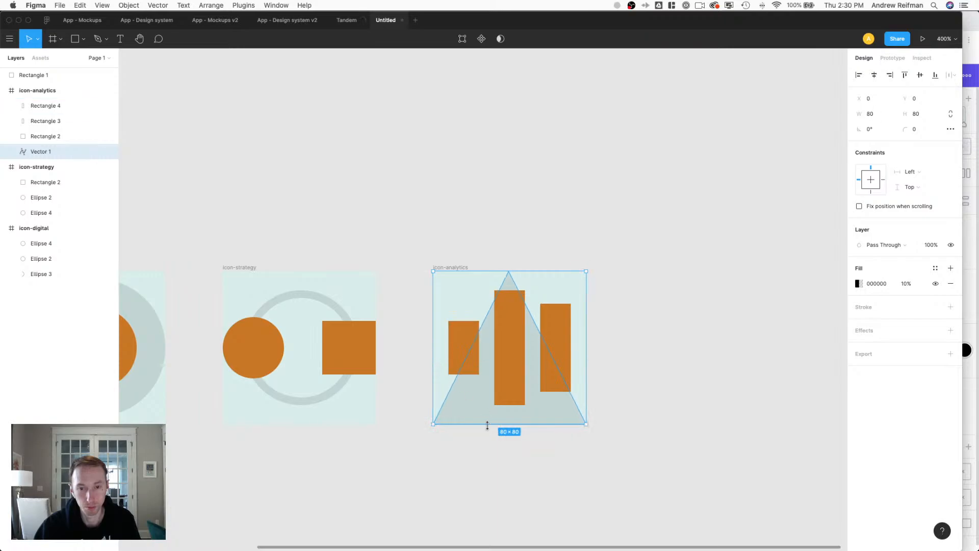
Resize the triangle to 74 wide and 66 high.
double_click(511, 281)
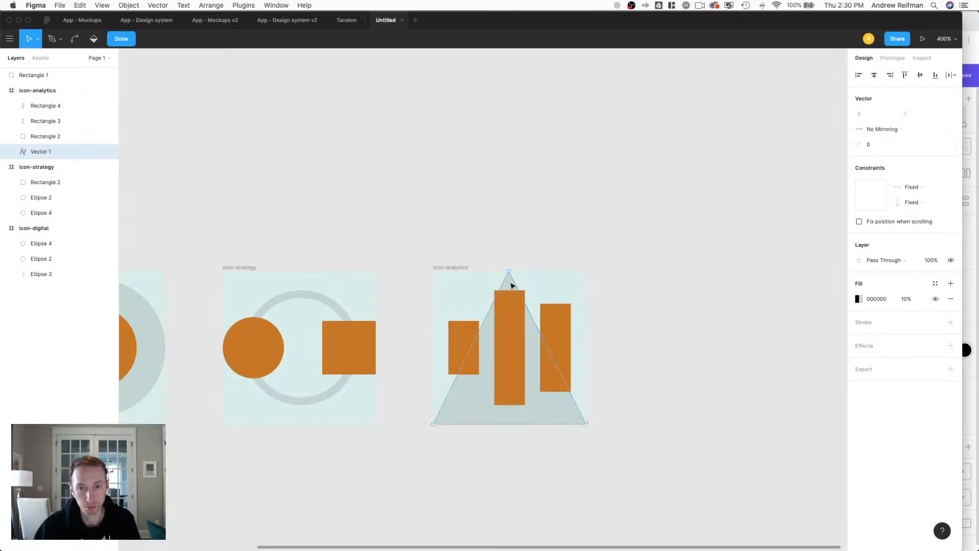
left_click(509, 272)
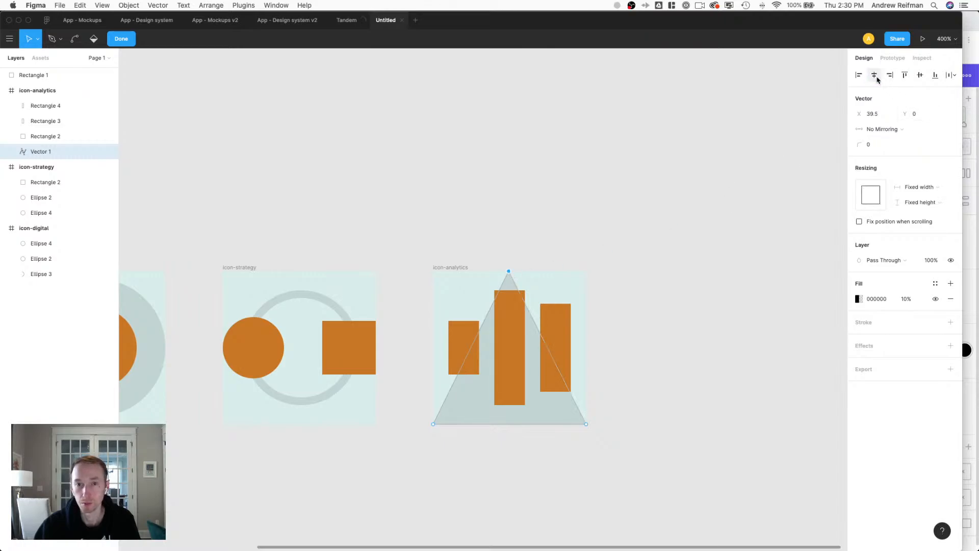
left_click(586, 424)
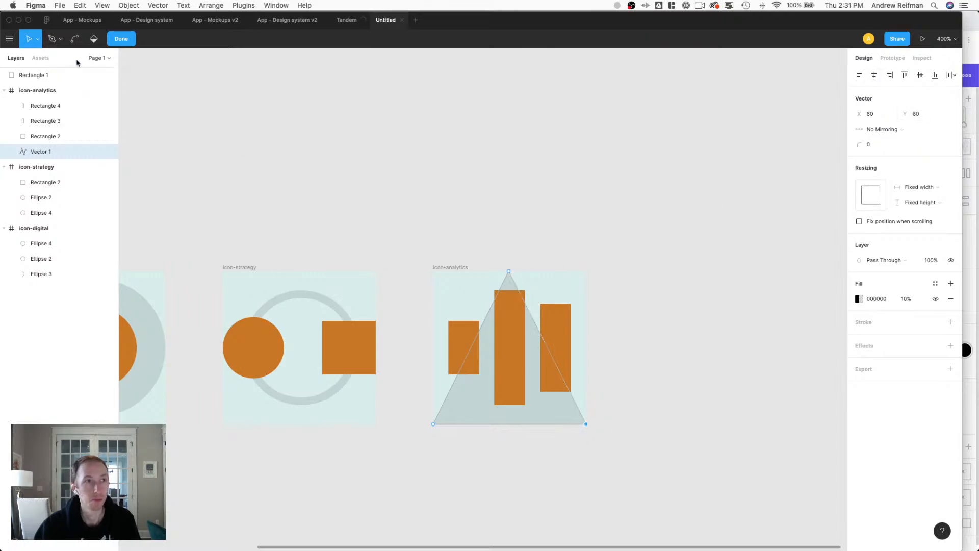
left_click(113, 44)
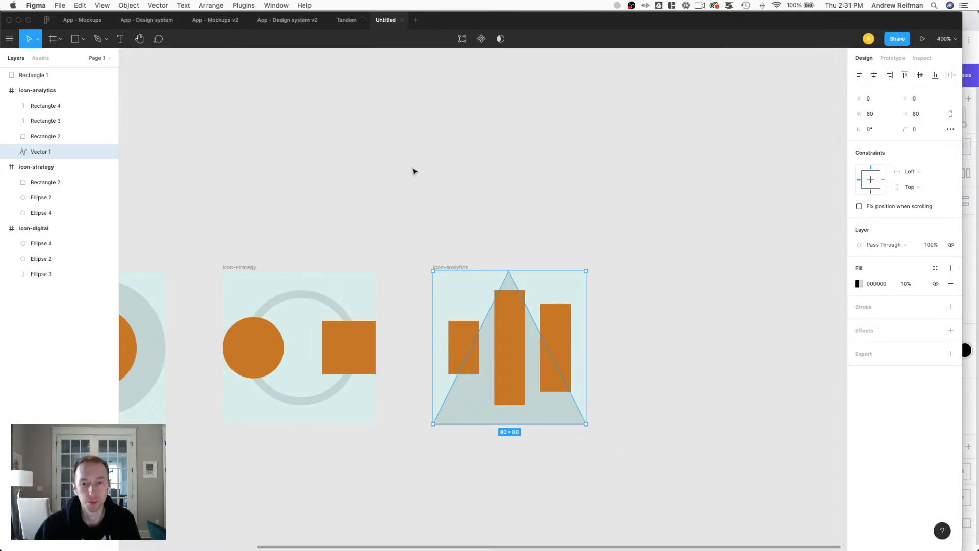
left_click_drag(523, 424, 519, 405)
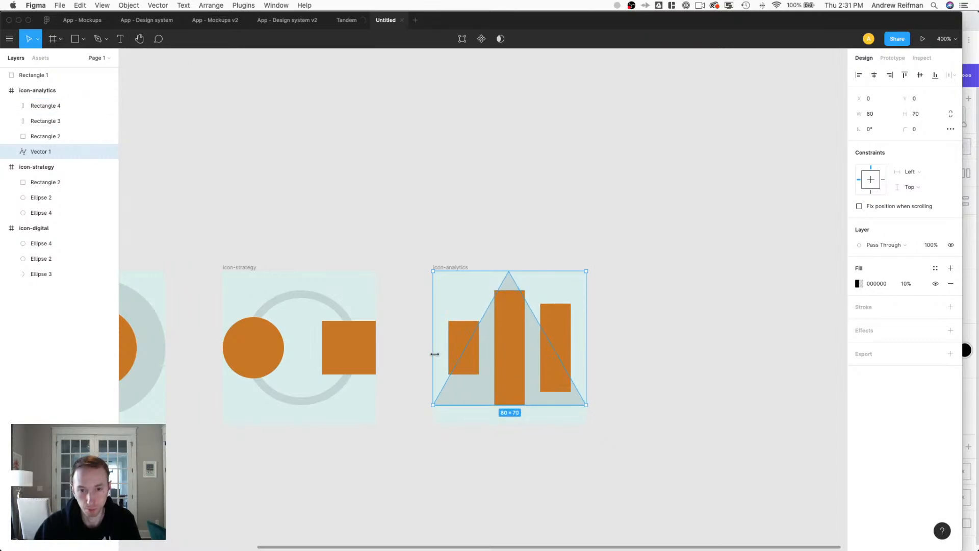
left_click_drag(434, 354, 439, 353)
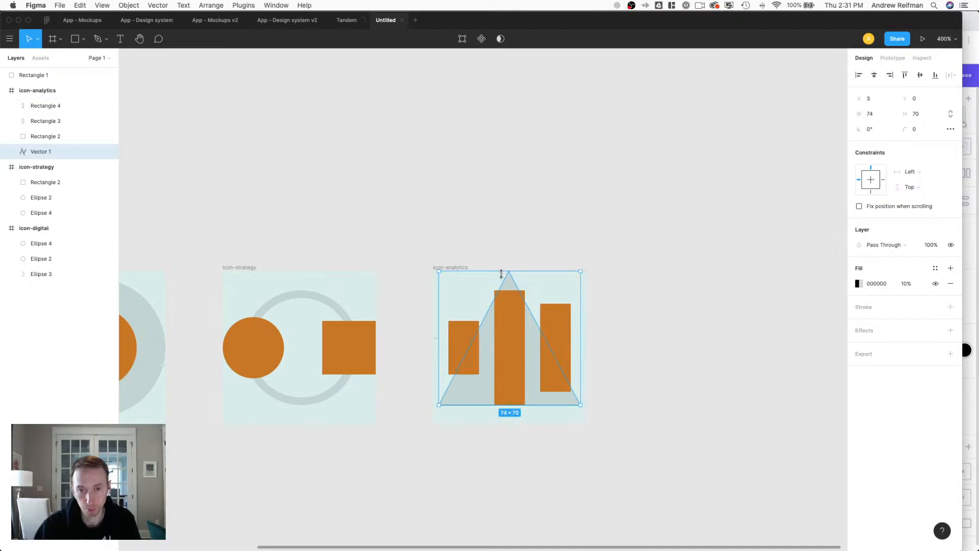
left_click_drag(501, 274, 500, 280)
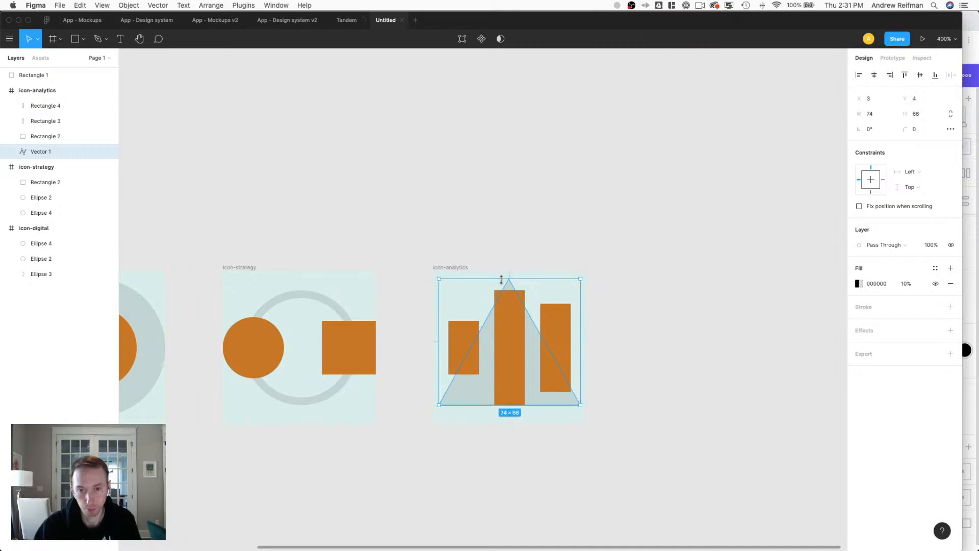
Preview the icons at 100%, return to 400%, and reselect the background triangle.
left_click(606, 283)
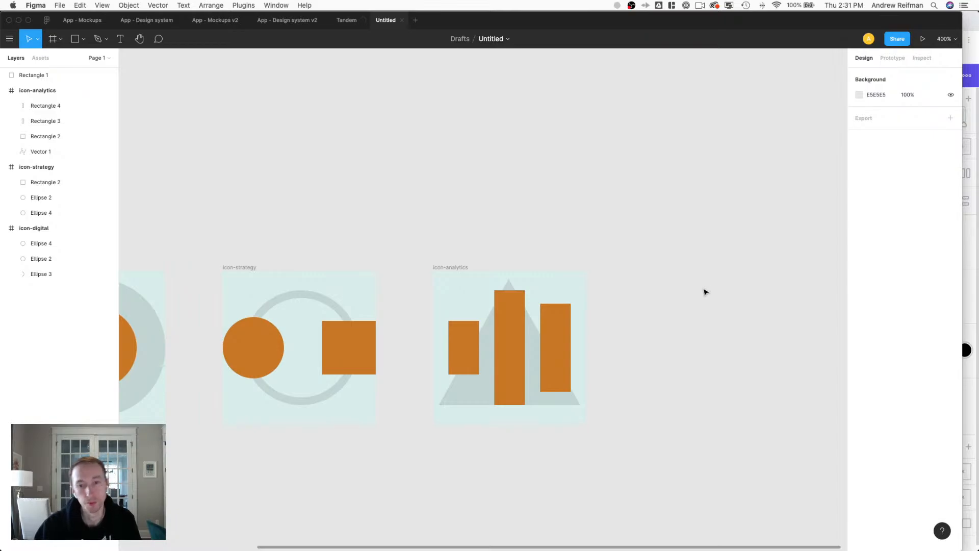
key("shift+0")
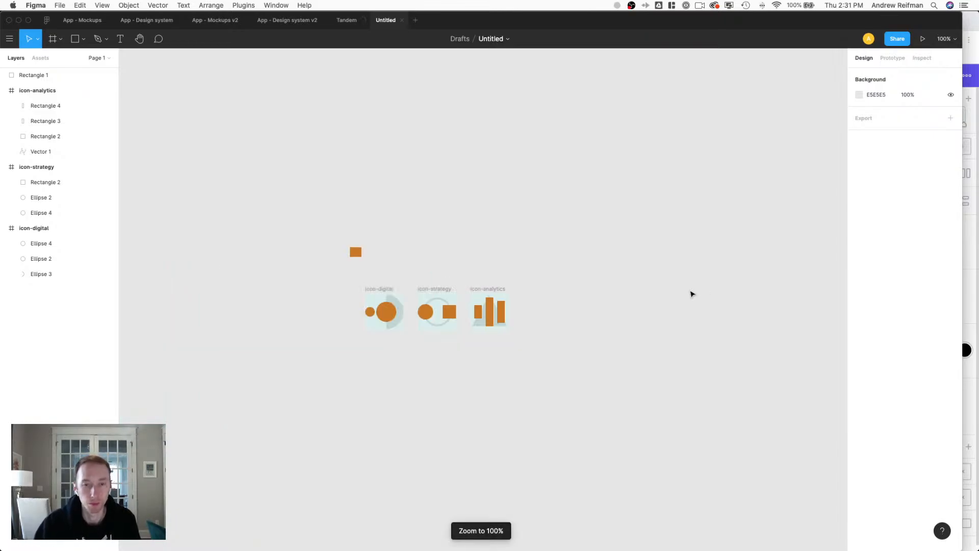
key("plus")
key("plus")
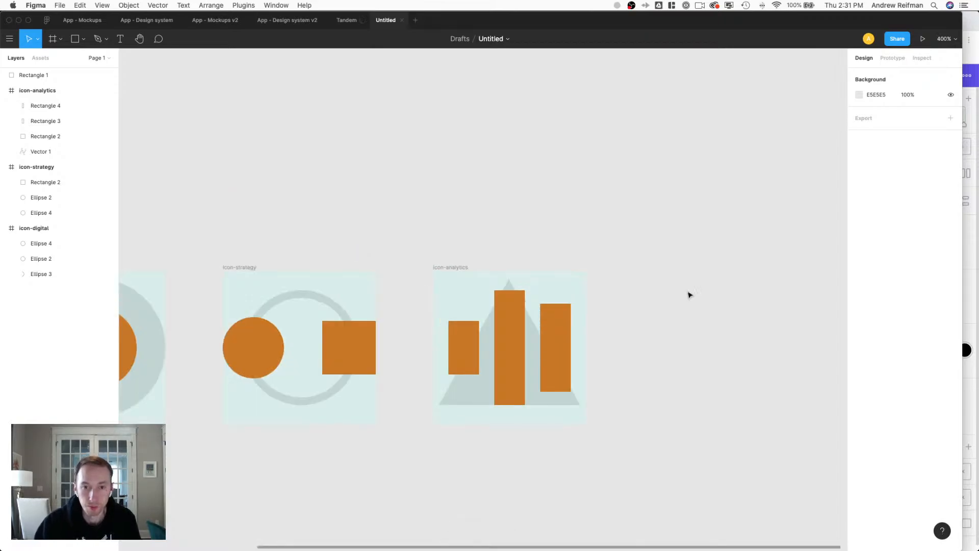
left_click(456, 396)
Delete the triangle and paste icon-digital's grey half-circle into icon-analytics behind the bars.
key("Delete")
scroll(456, 396, "left", 3)
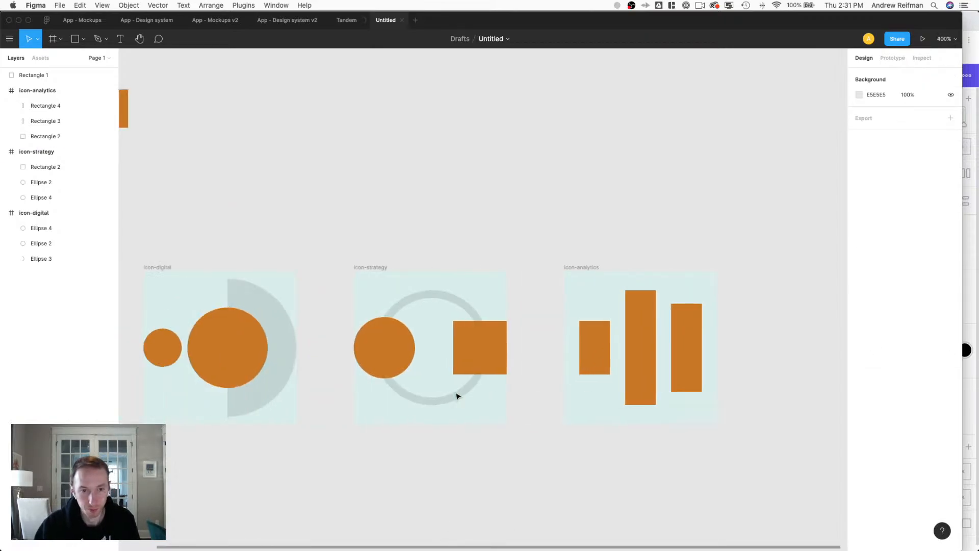
left_click(284, 375)
left_click(581, 267)
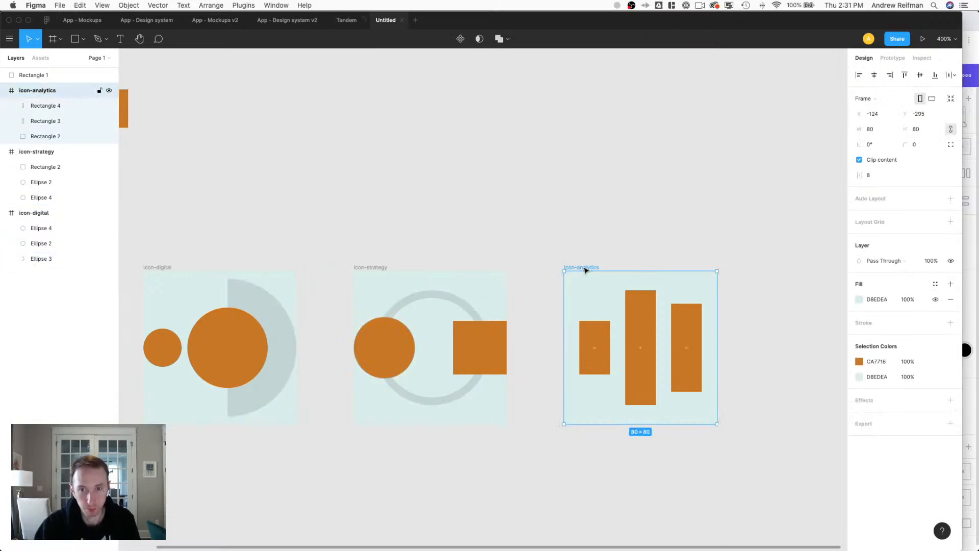
key("super+v")
left_click_drag(36, 104, 38, 159)
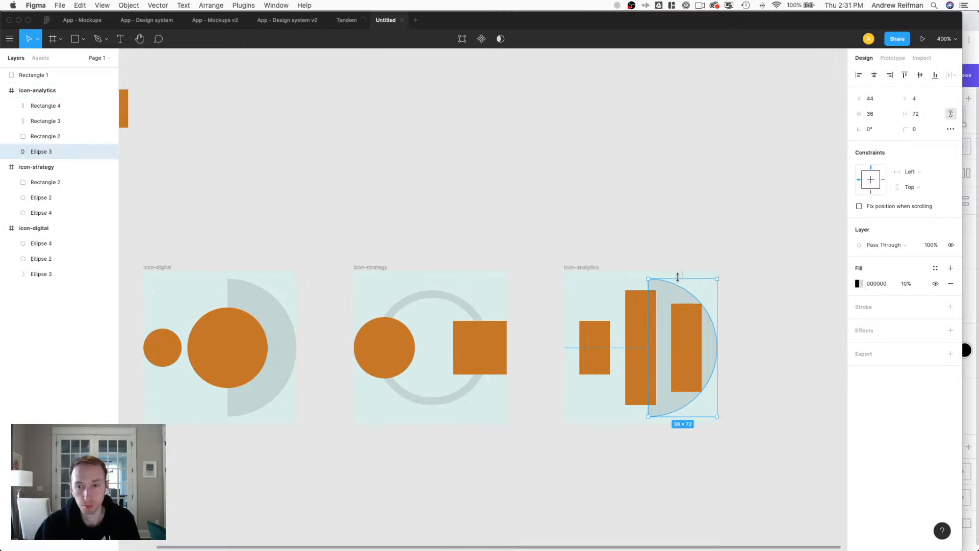
Resize the half-circle to 40×80, rotate it -90°, and align it centre-bottom.
left_click_drag(649, 298, 641, 304)
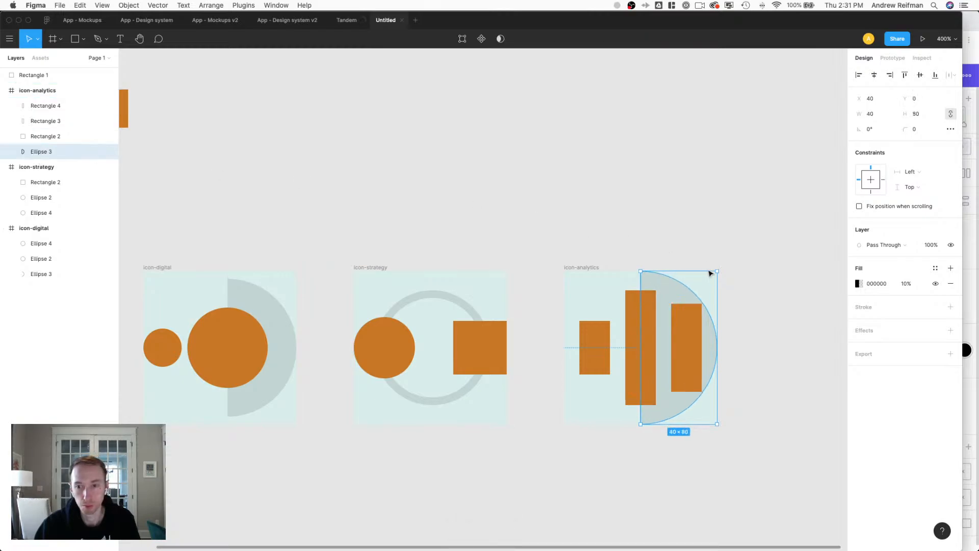
left_click(726, 269)
left_click(669, 294)
left_click_drag(720, 266, 728, 366)
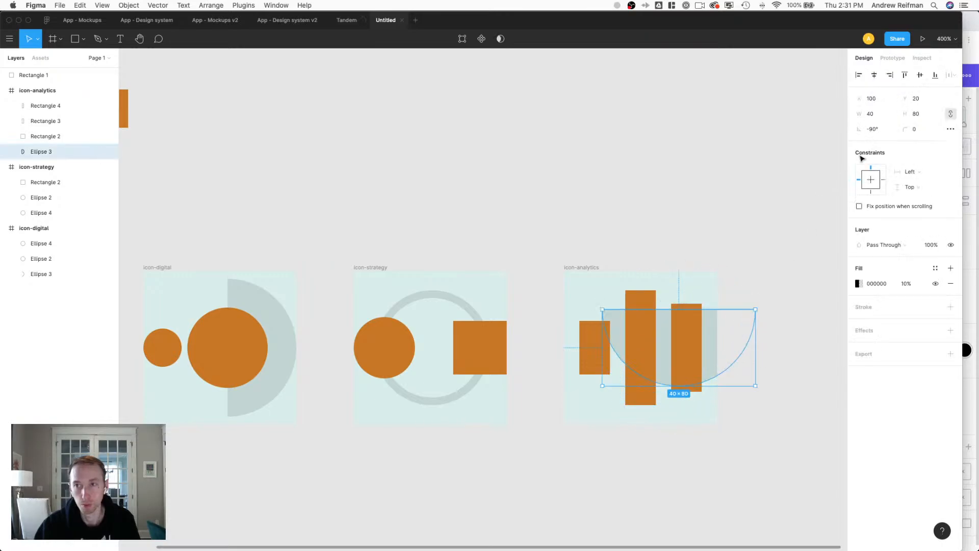
left_click(874, 75)
left_click(935, 75)
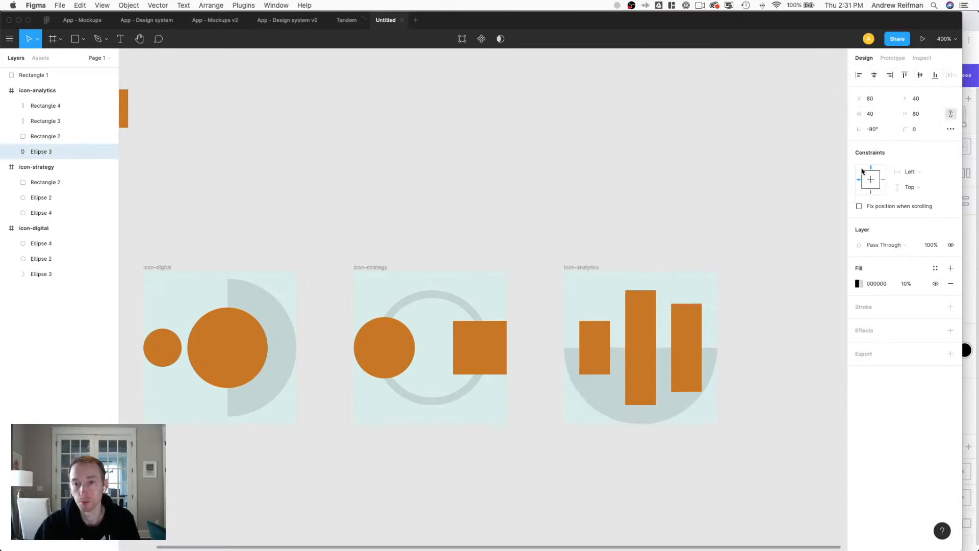
left_click(747, 195)
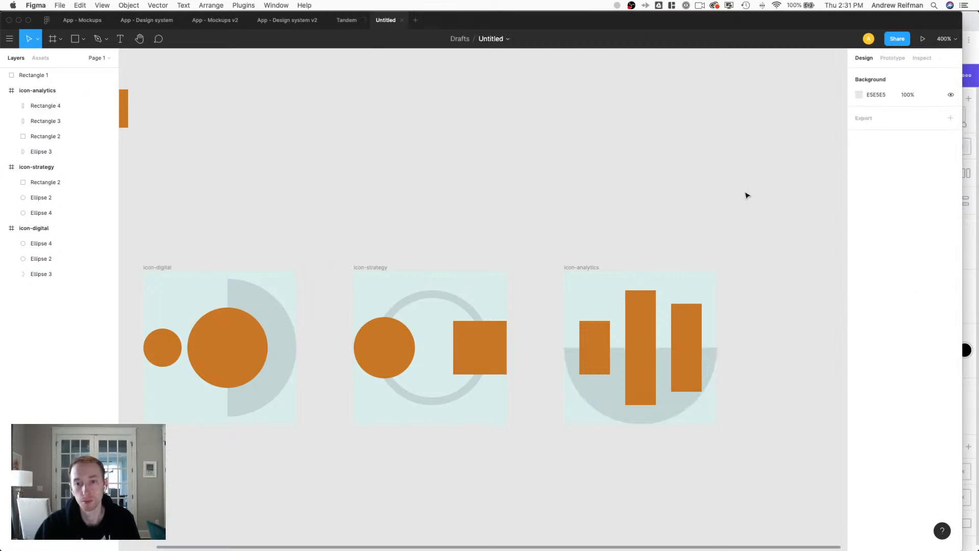
key("shift+0")
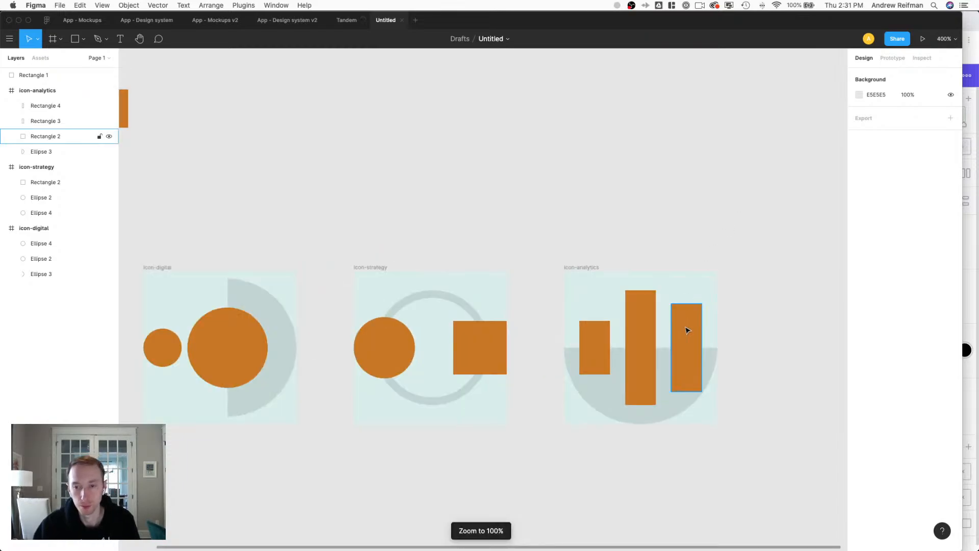
Narrow the analytics bars to 12 wide and nudge the right bar for even spacing.
left_click(680, 334)
left_click_drag(672, 344, 679, 345)
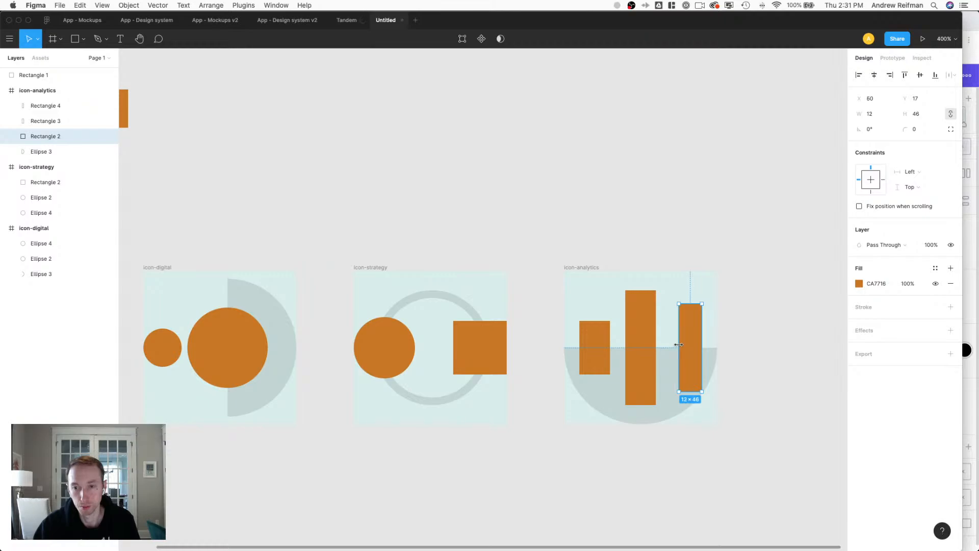
left_click(607, 347)
mouse_move(608, 346)
left_mouse_down()
mouse_move(628, 346)
mouse_move(608, 345)
left_mouse_up()
left_click(641, 349)
left_click(601, 345)
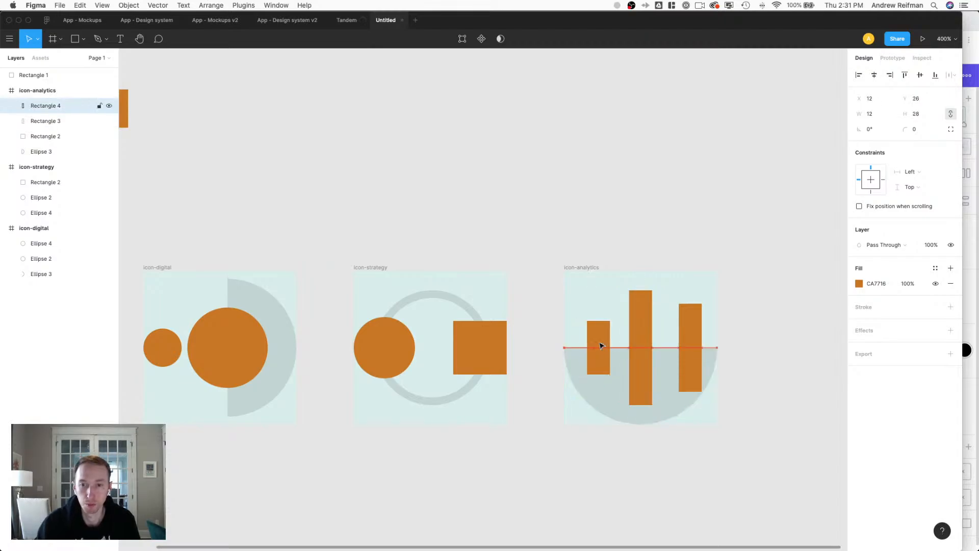
left_click(686, 330)
key("Left")
key("Left")
key("Left")
key("Left")
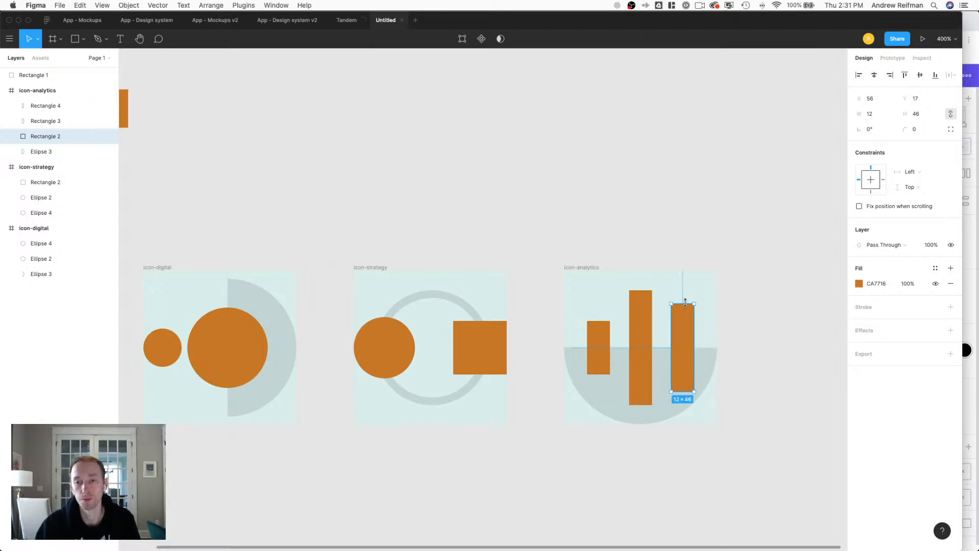
Set the bar heights to 42 on the left, 64 in the middle, and 32 on the right.
left_click_drag(688, 304, 689, 307)
left_click(599, 339)
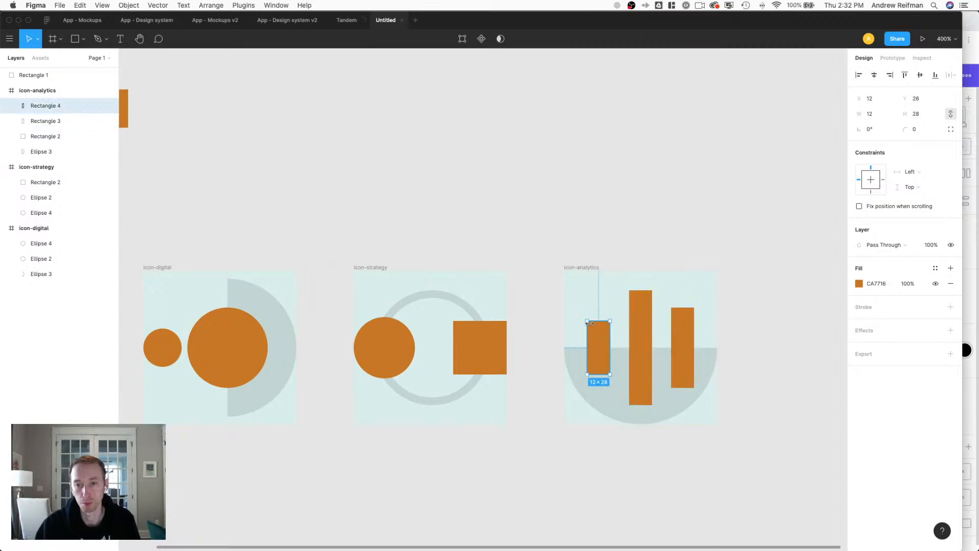
left_click_drag(600, 321, 600, 307)
left_click(685, 332)
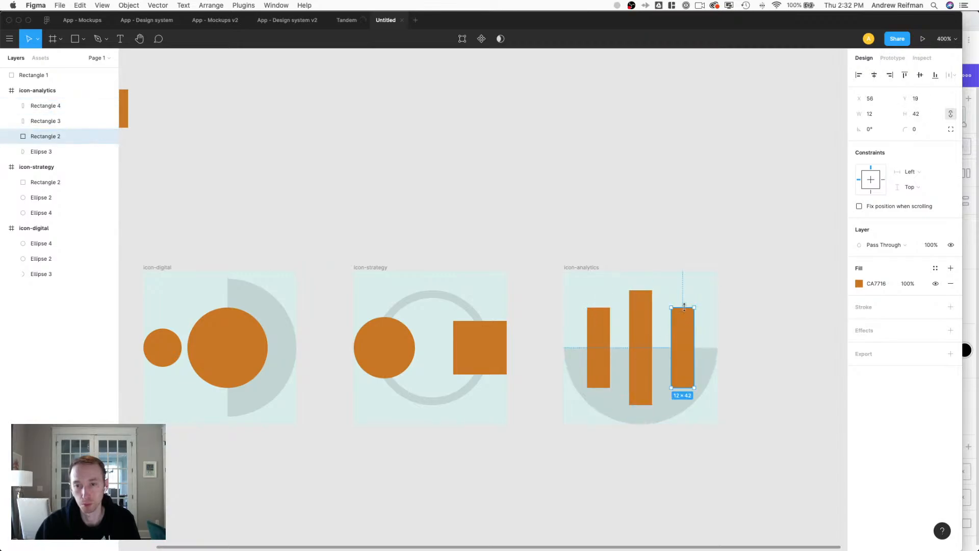
left_click_drag(686, 308, 686, 317)
left_click(742, 316)
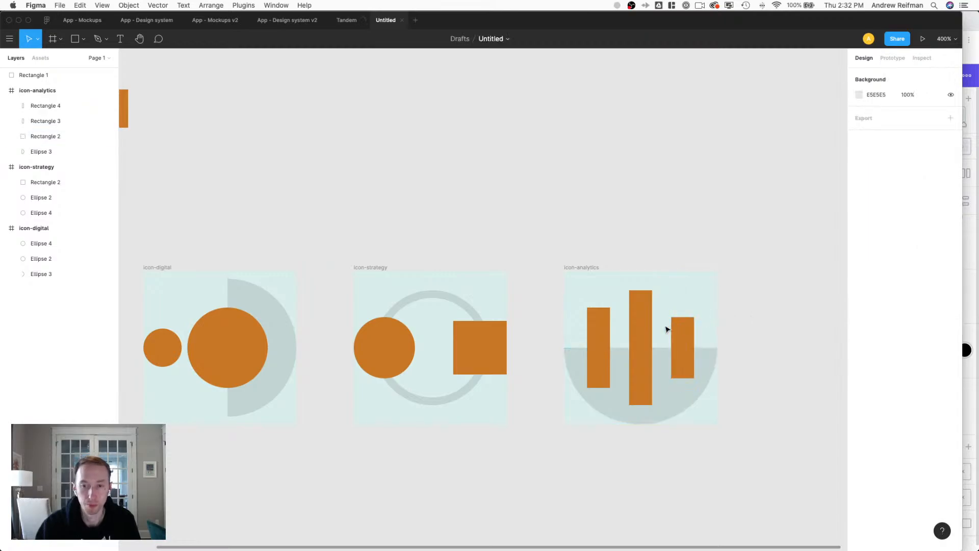
left_click(641, 326)
left_click_drag(642, 288, 641, 285)
left_click(747, 289)
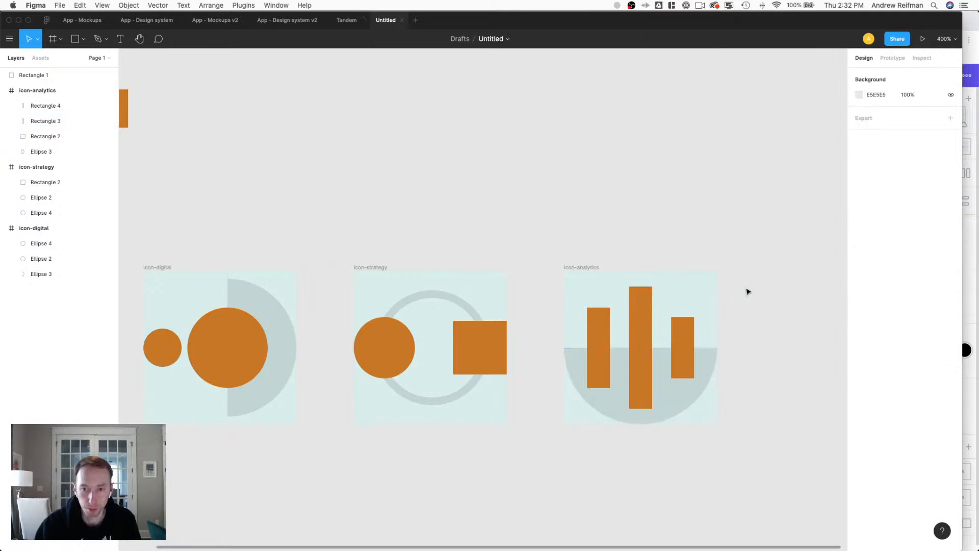
key("shift+0")
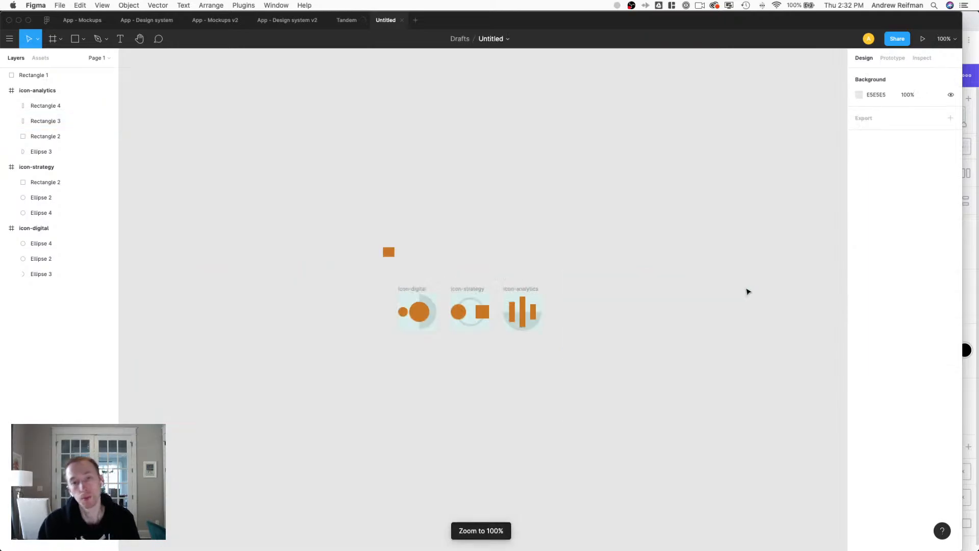
key("super+plus")
key("super+plus")
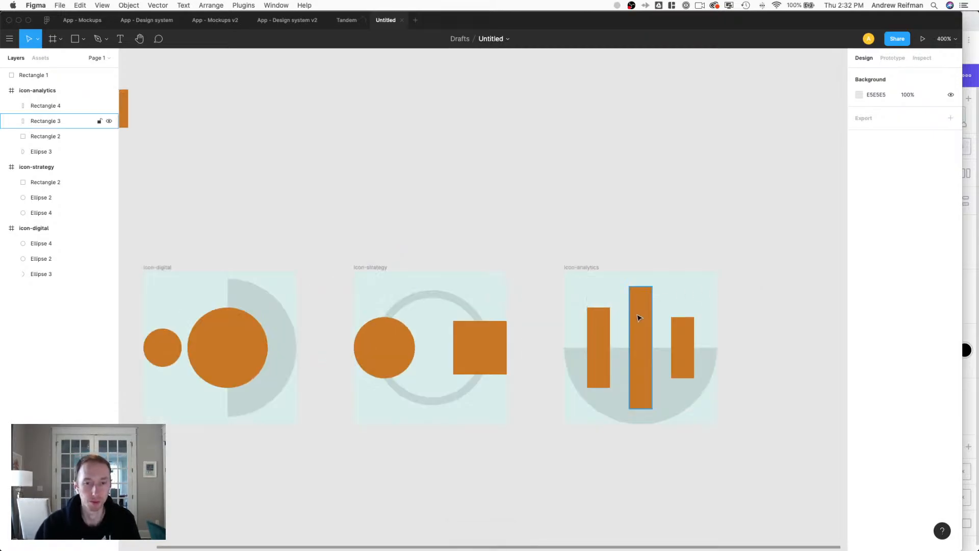
Move the strategy square up and rotate it 45° into a diamond at X 59.1, Y 1.1.
left_click(487, 336)
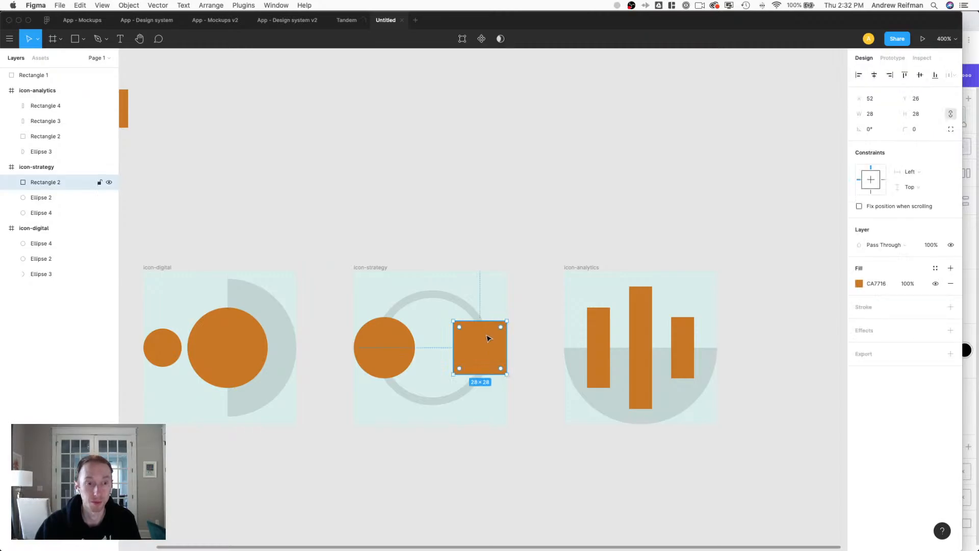
left_click_drag(487, 338, 499, 307)
key("Right")
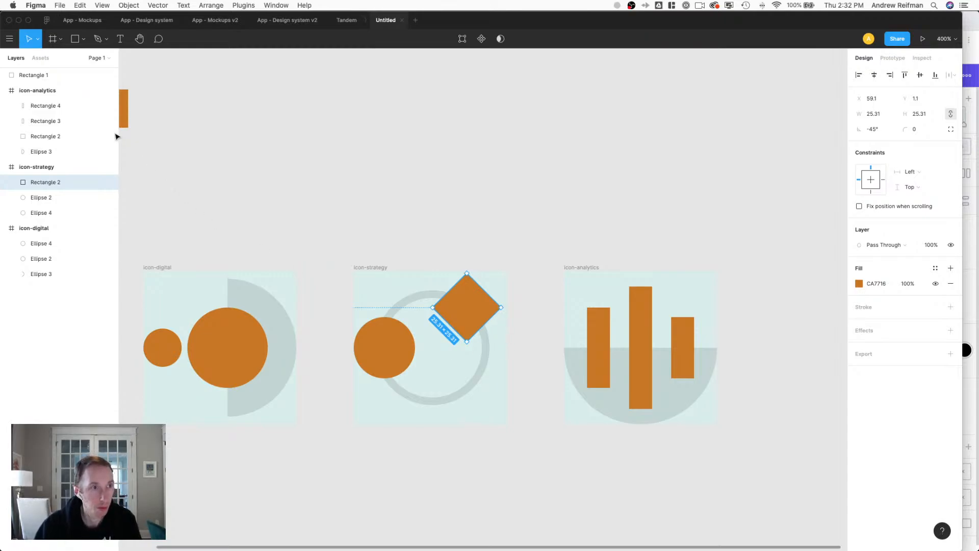
left_click(98, 38)
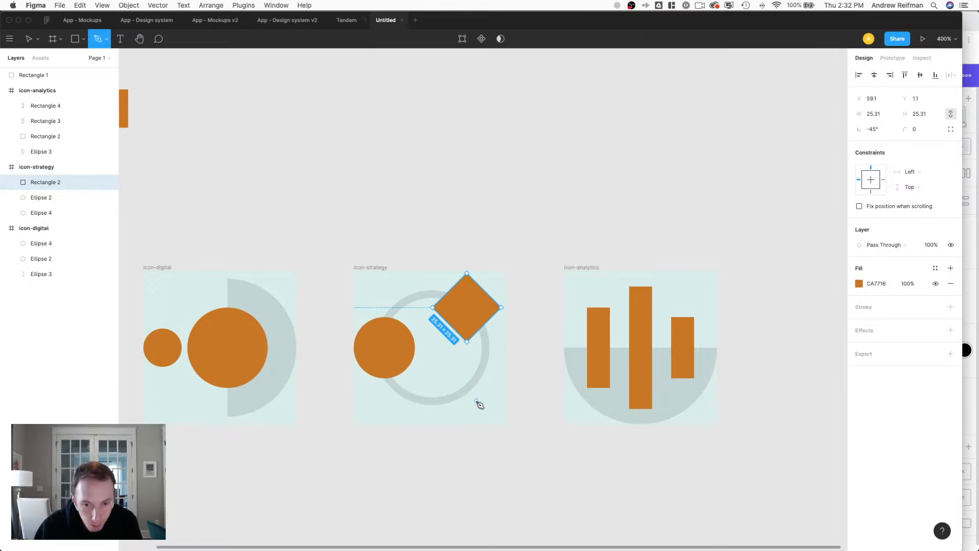
Draw a closed triangle below the diamond in the strategy icon.
scroll(474, 416, "up", 10)
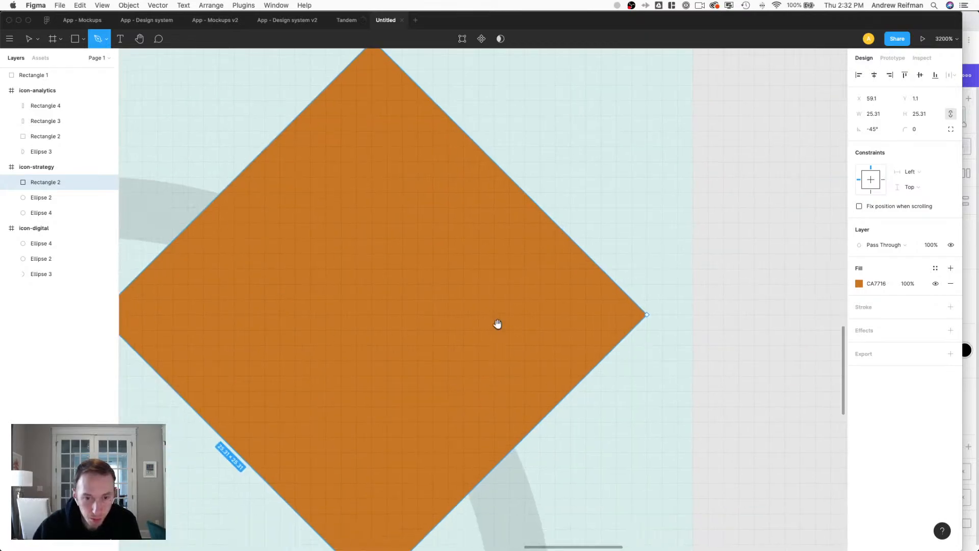
scroll(515, 327, "down", 3)
left_click_drag(533, 330, 525, 207)
left_click_drag(486, 325, 467, 233)
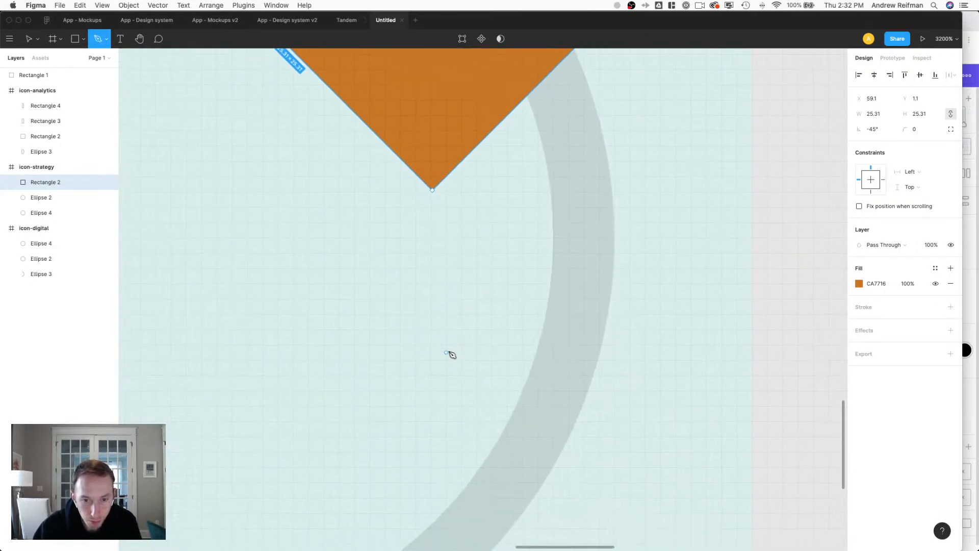
left_click(431, 375)
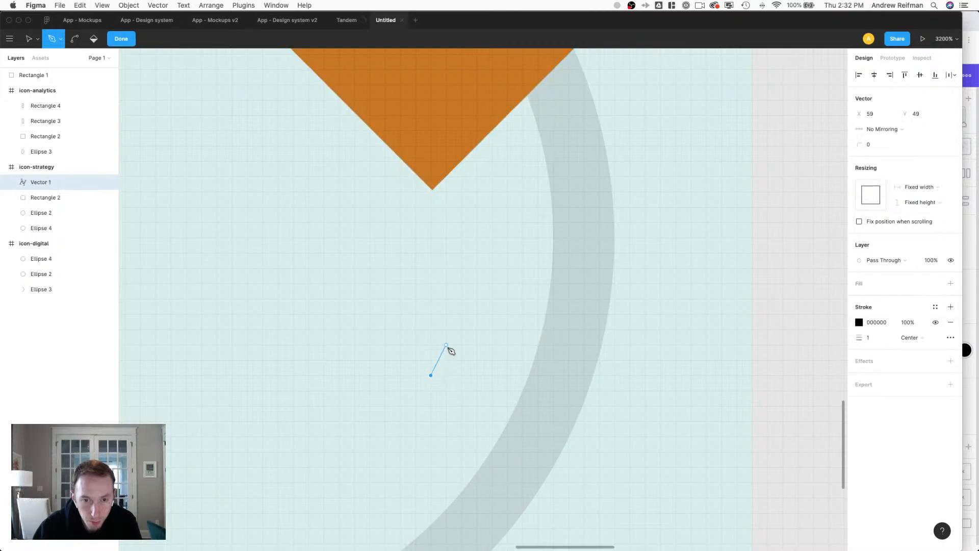
left_click(461, 329)
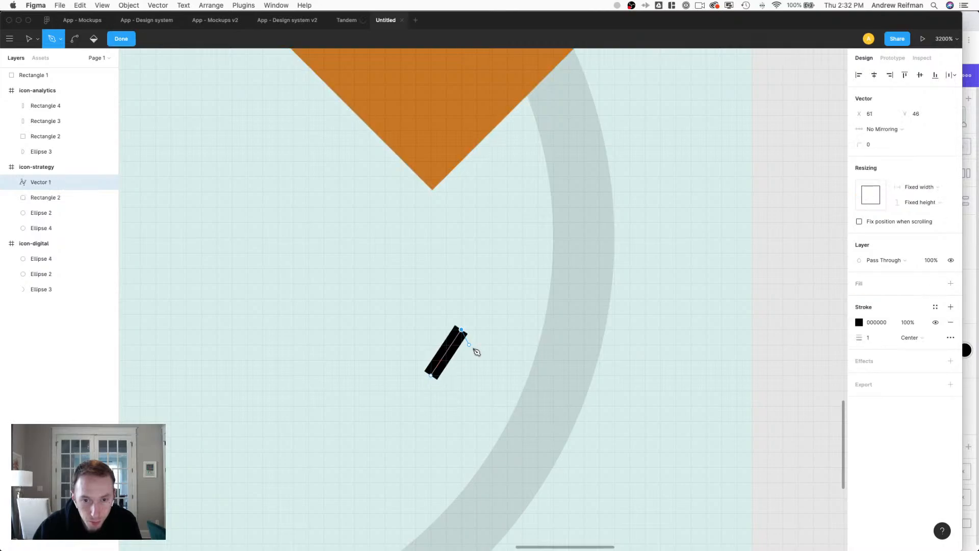
left_click(492, 375)
left_click(432, 376)
key("Escape")
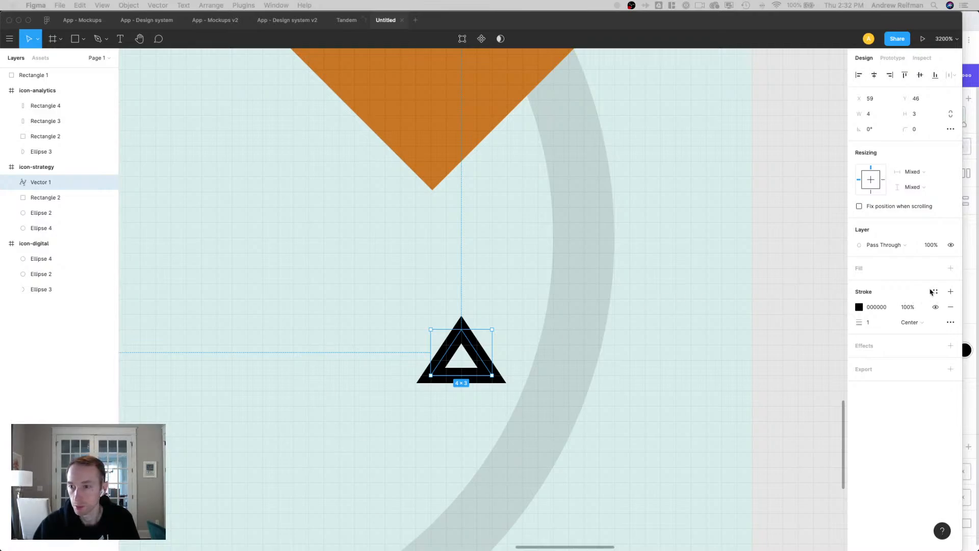
Remove the triangle's stroke, fill it with orange CA7716, and enlarge it to 33×28.
left_click(950, 307)
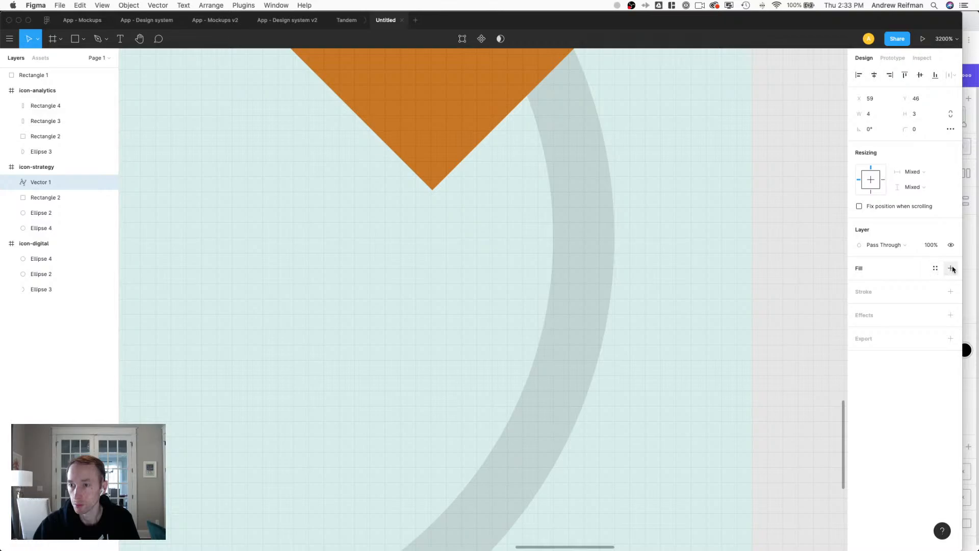
left_click(950, 268)
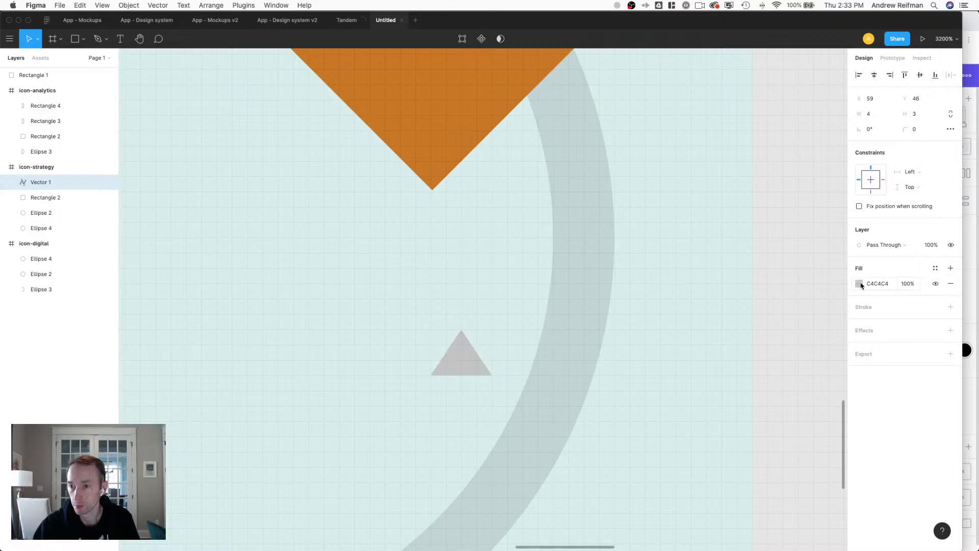
left_click(859, 283)
left_click(743, 489)
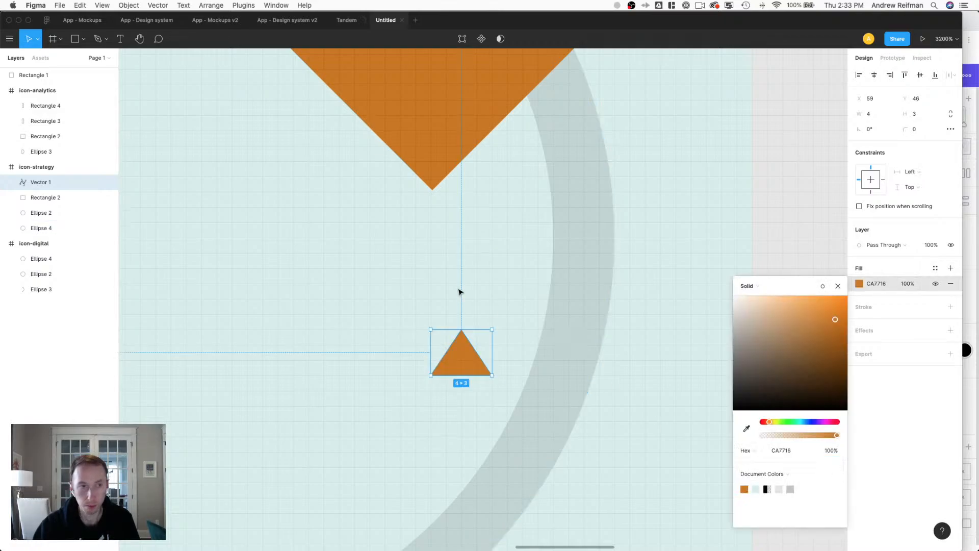
double_click(455, 374)
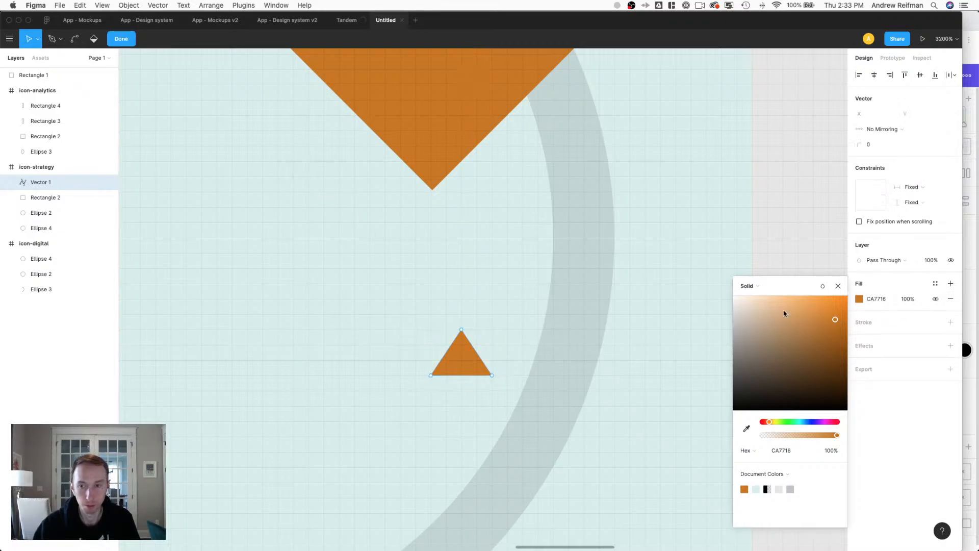
left_click(838, 286)
key("super+minus")
key("super+minus")
key("super+minus")
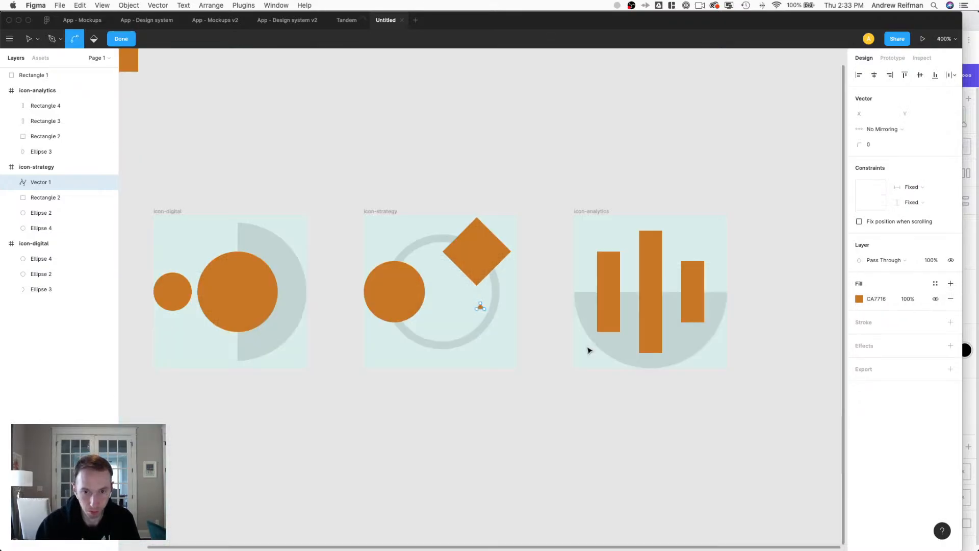
left_click(121, 40)
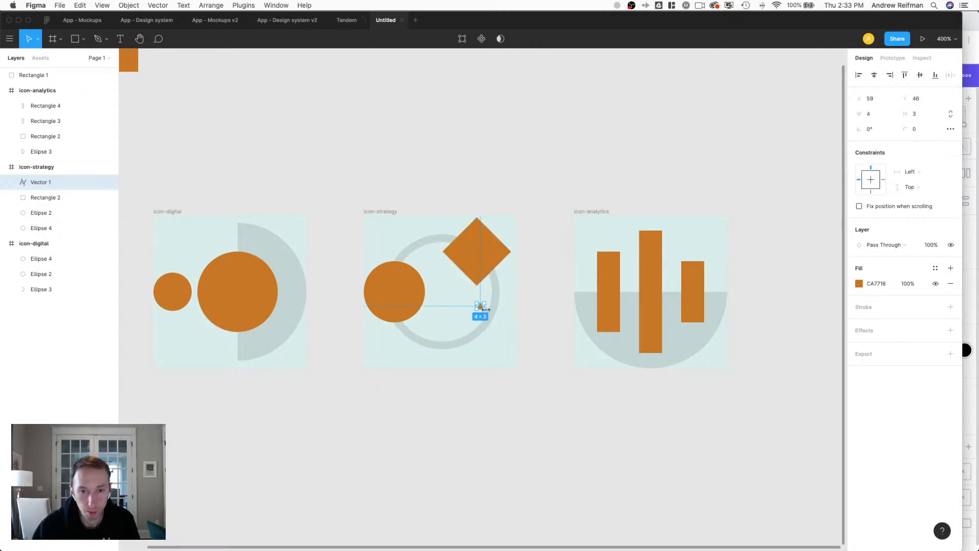
left_click_drag(484, 308, 464, 348)
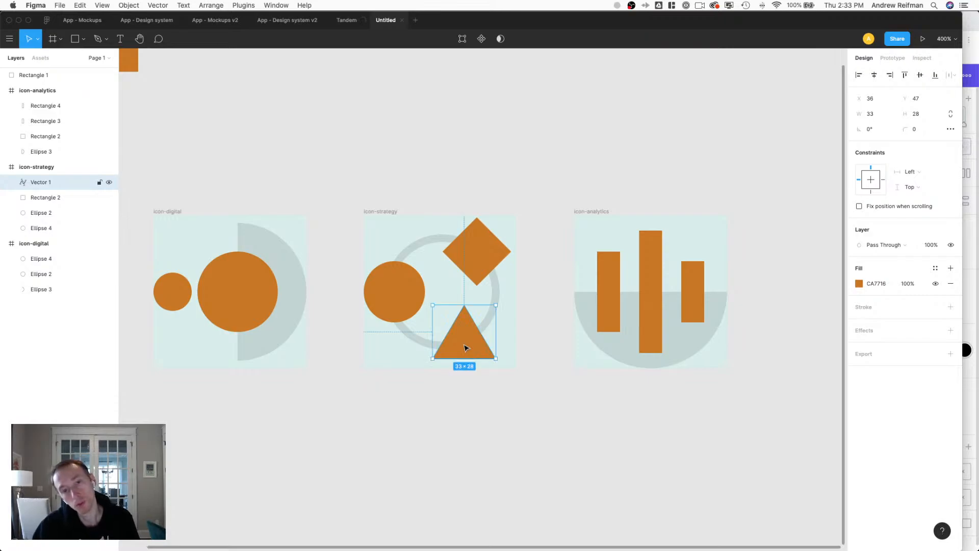
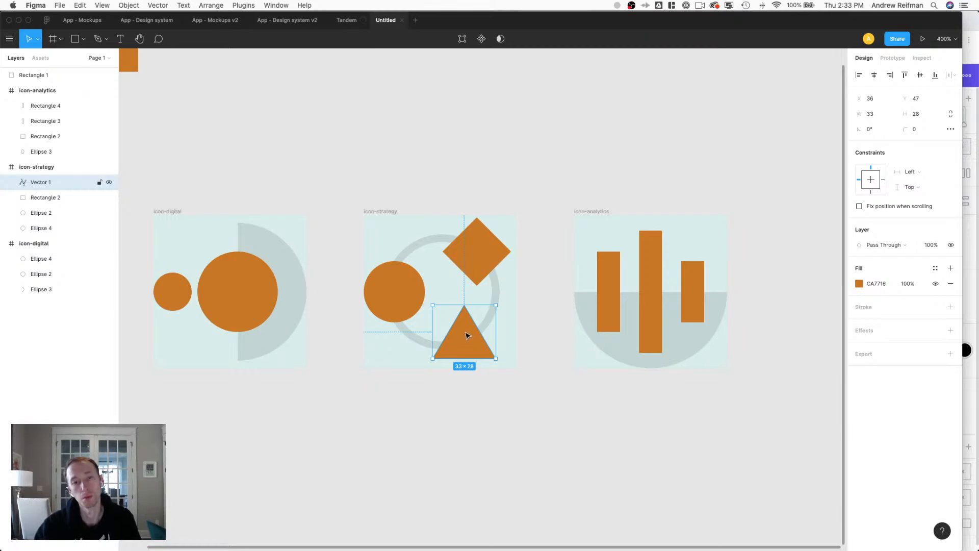
Keep the triangle upright at the bottom centre and move the circle to the top-left corner.
left_click_drag(502, 359, 534, 308)
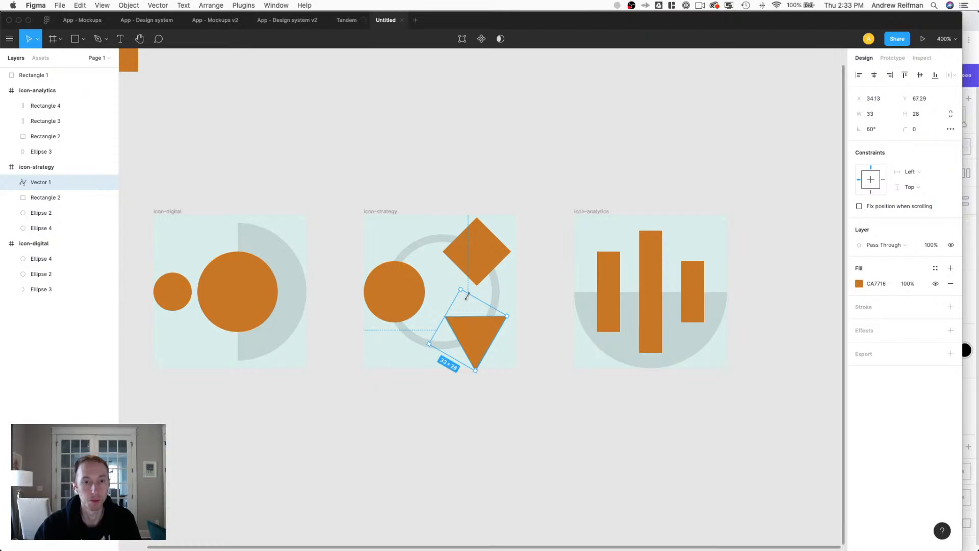
key("super+z")
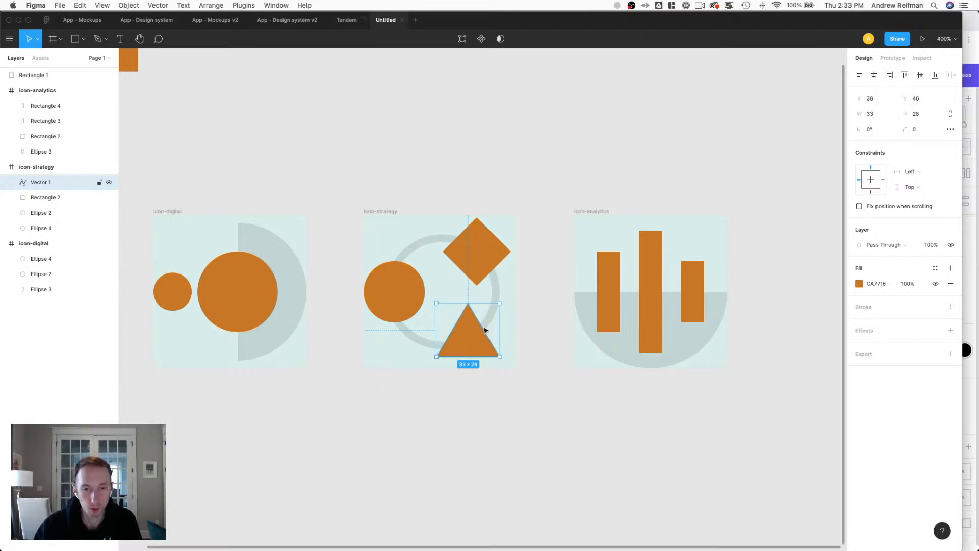
mouse_move(469, 330)
left_mouse_down()
mouse_move(451, 343)
mouse_move(480, 344)
left_mouse_up()
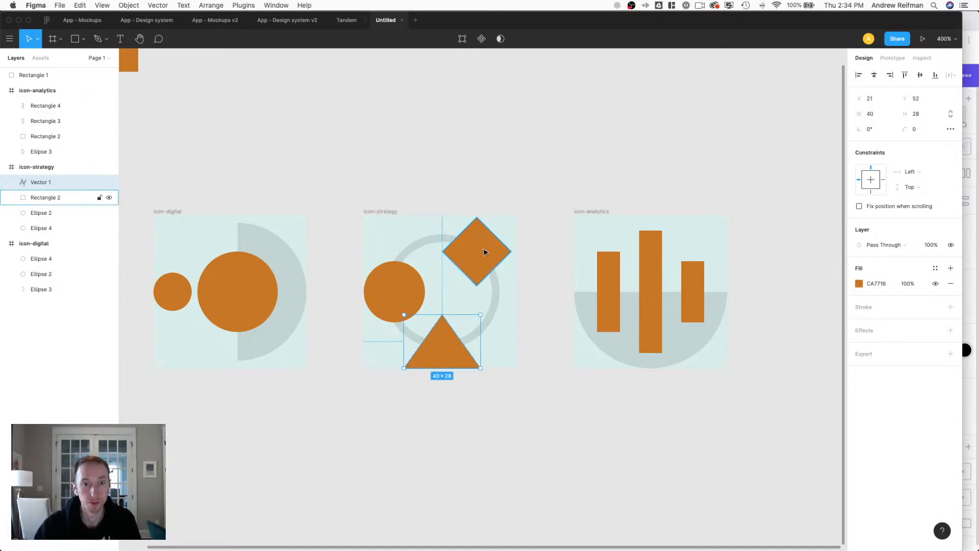
left_click_drag(414, 285, 423, 241)
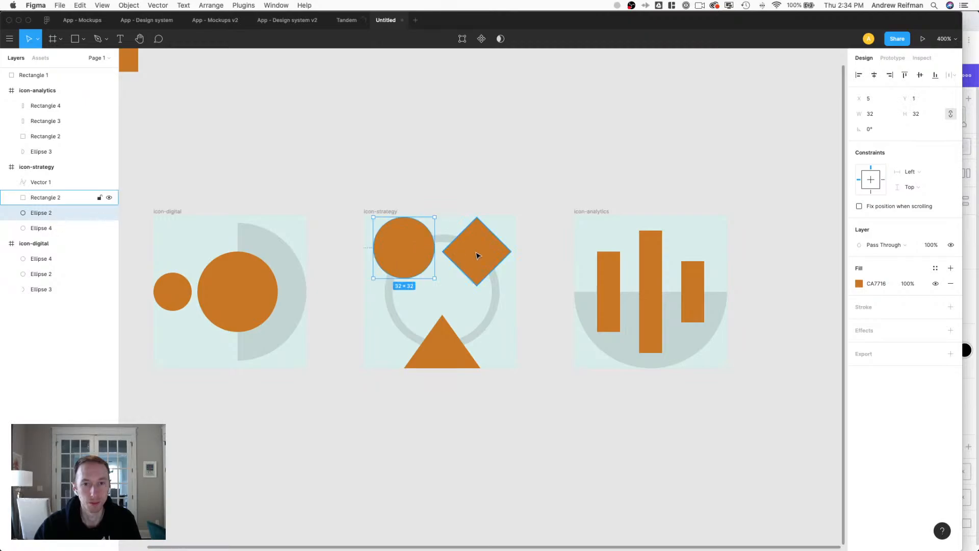
Turn the orange diamond into a horizontal bar and shrink the top circle to 28×28.
left_click(477, 256)
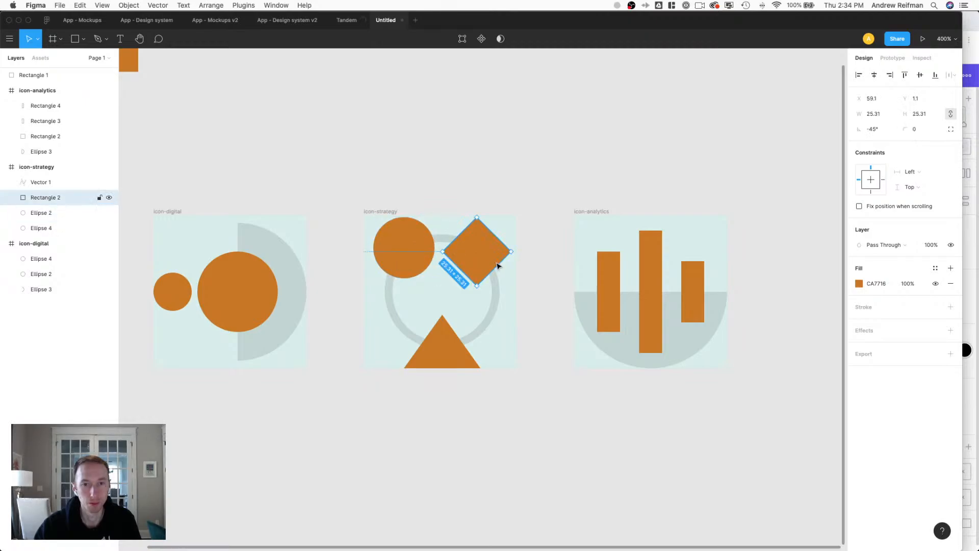
left_click_drag(517, 252, 459, 304)
left_click_drag(404, 260, 460, 261)
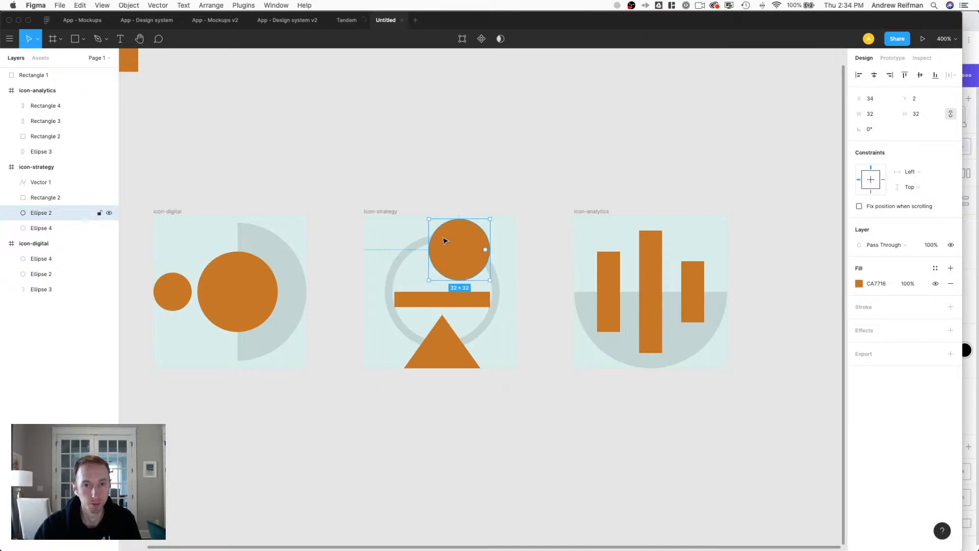
left_click_drag(427, 215, 436, 224)
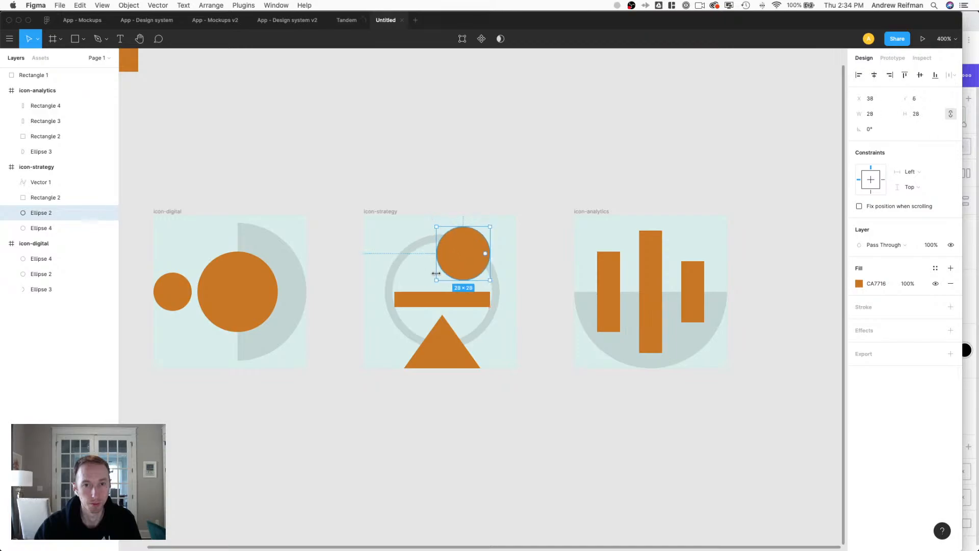
Lengthen the bar evenly to 60 and nudge it into a centred position.
left_click(437, 304)
left_click_drag(493, 302, 500, 301)
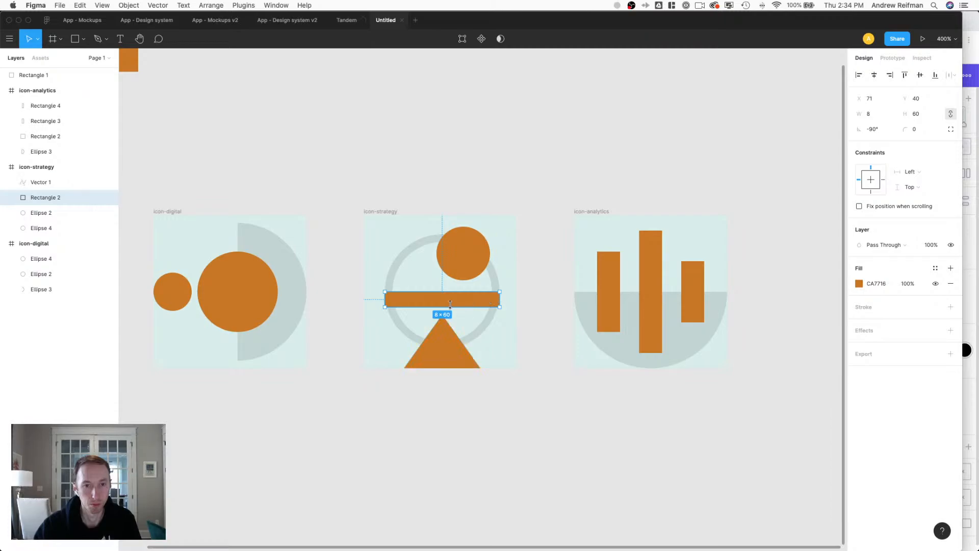
left_click_drag(445, 305, 450, 304)
key("Left")
key("Up")
key("Up")
key("Up")
key("Up")
key("Up")
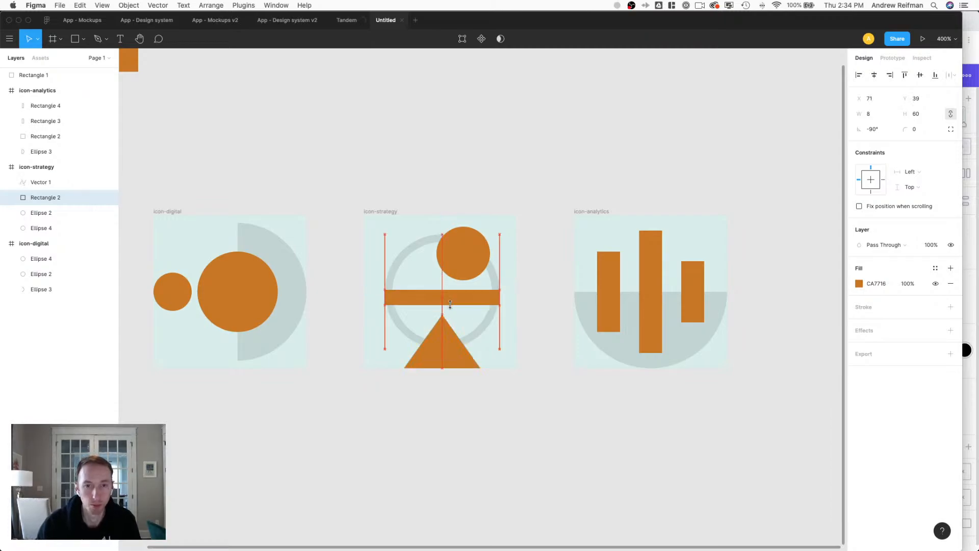
Move the triangle up under the bar and widen it evenly to 50.
left_click(445, 323)
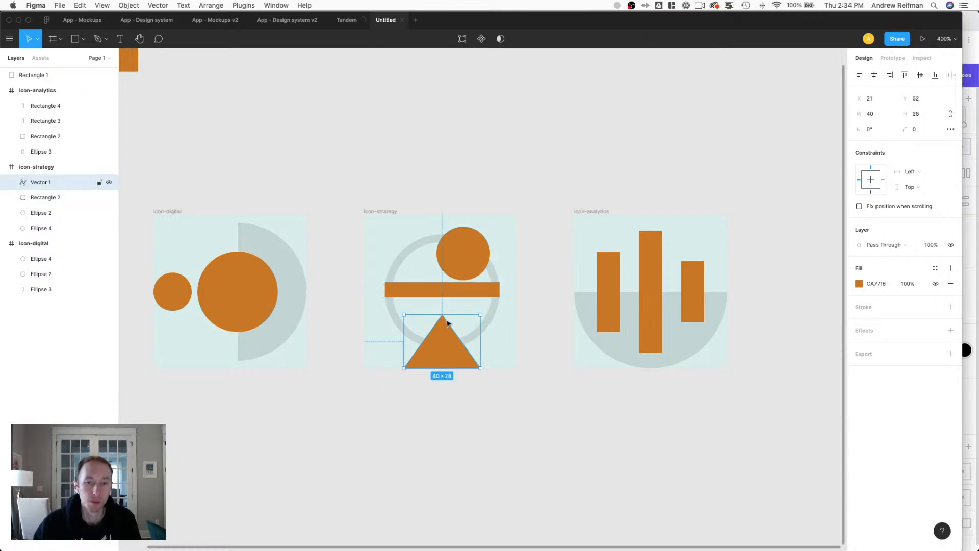
key("shift+Up")
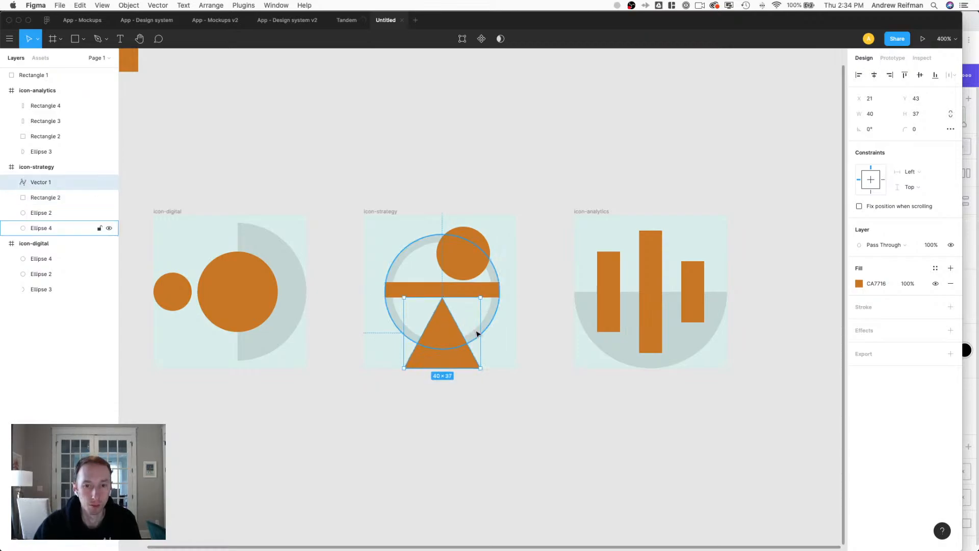
left_click_drag(481, 330, 486, 330)
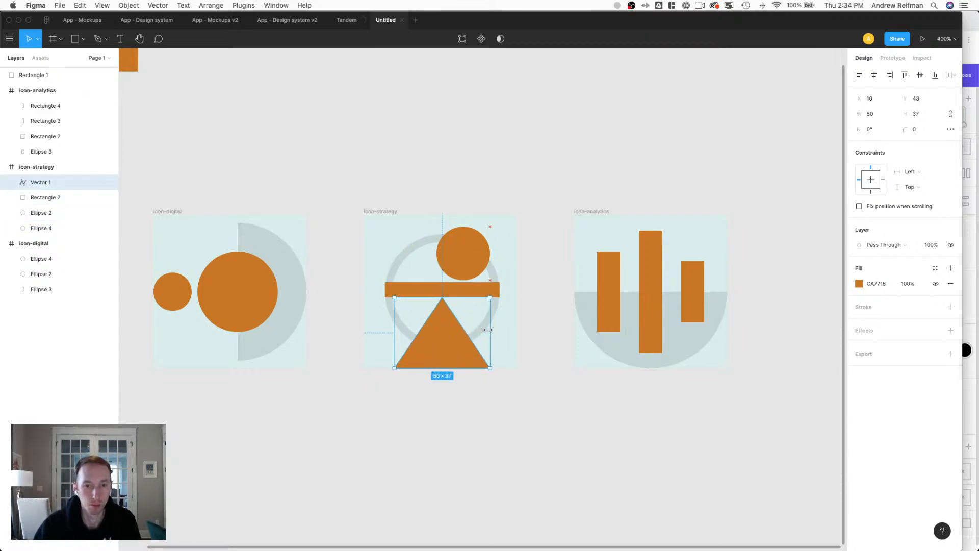
left_click_drag(487, 329, 491, 329)
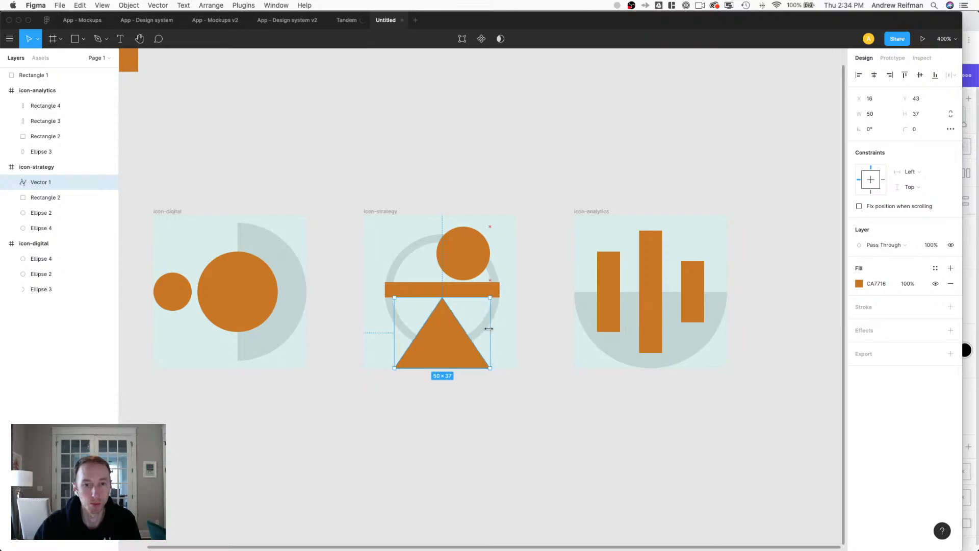
right_click(531, 356)
left_click(534, 316)
left_click(534, 316)
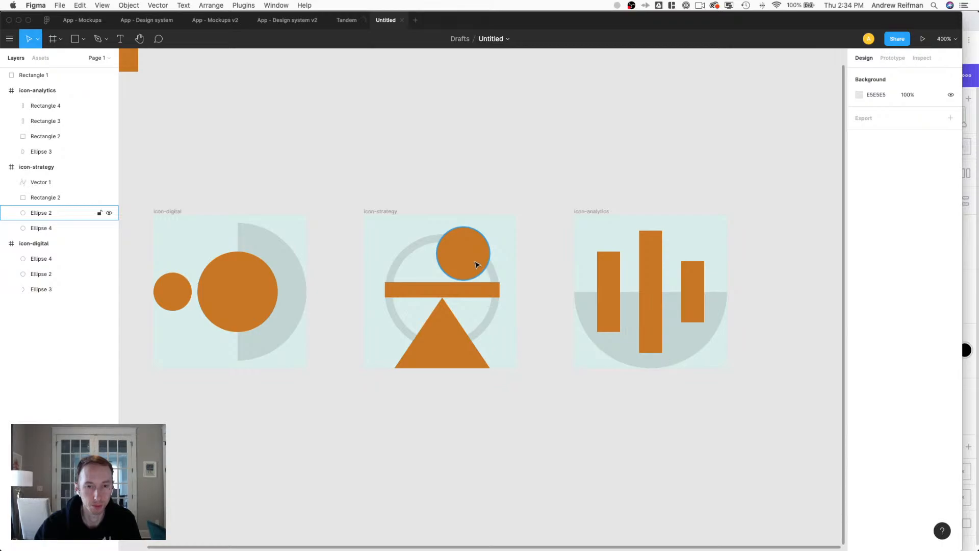
Stretch the bar to 72, rest the circle on it, and shorten the triangle slightly.
left_click(457, 289)
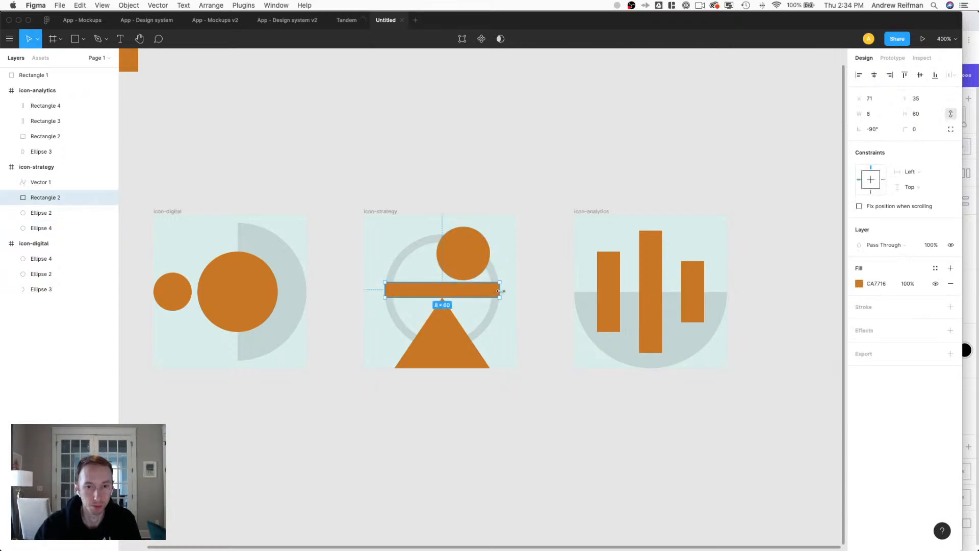
left_click_drag(501, 291, 513, 290)
left_click(481, 266)
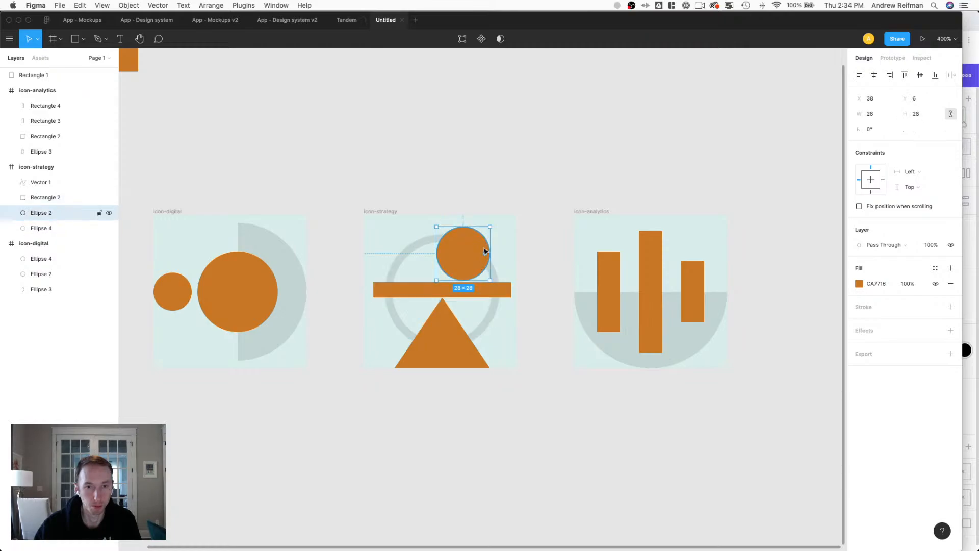
left_click_drag(484, 251, 485, 252)
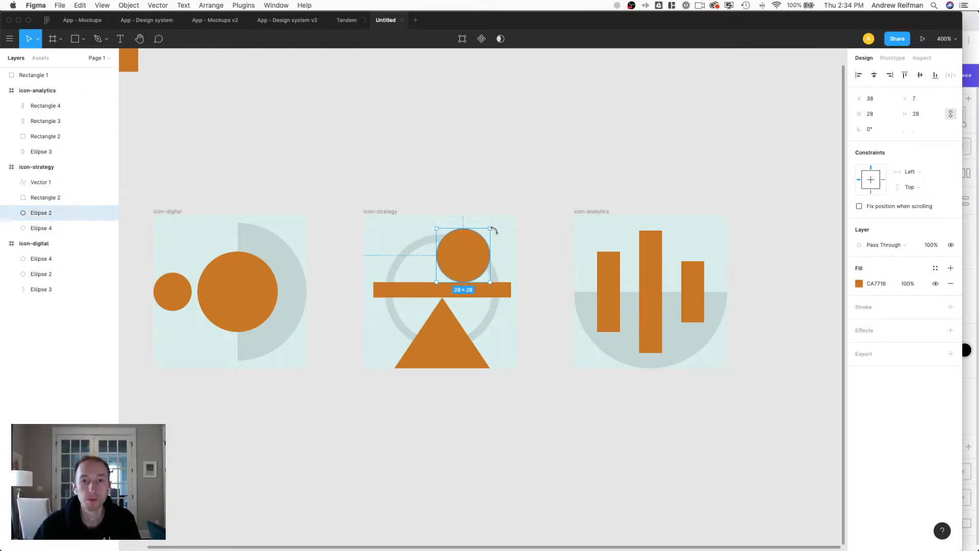
left_click(483, 293)
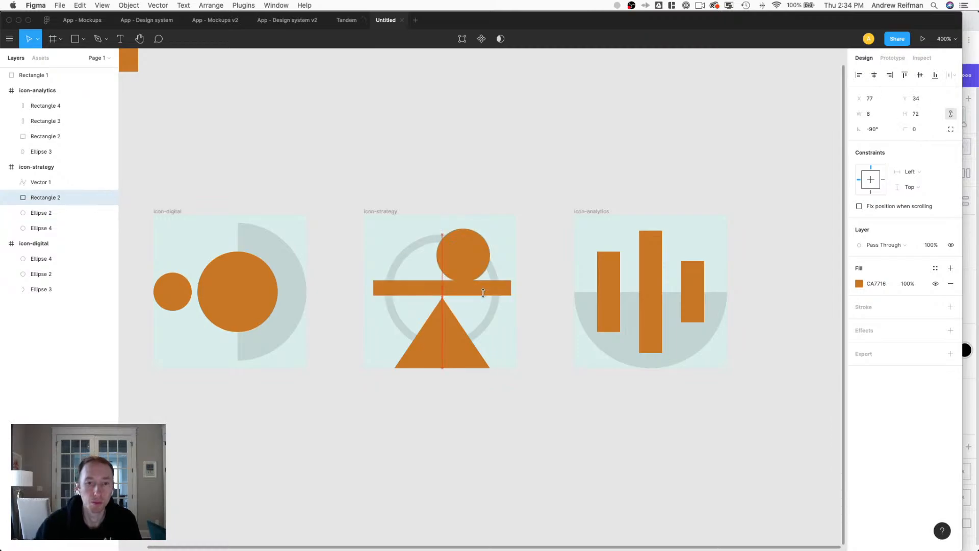
left_click(443, 347)
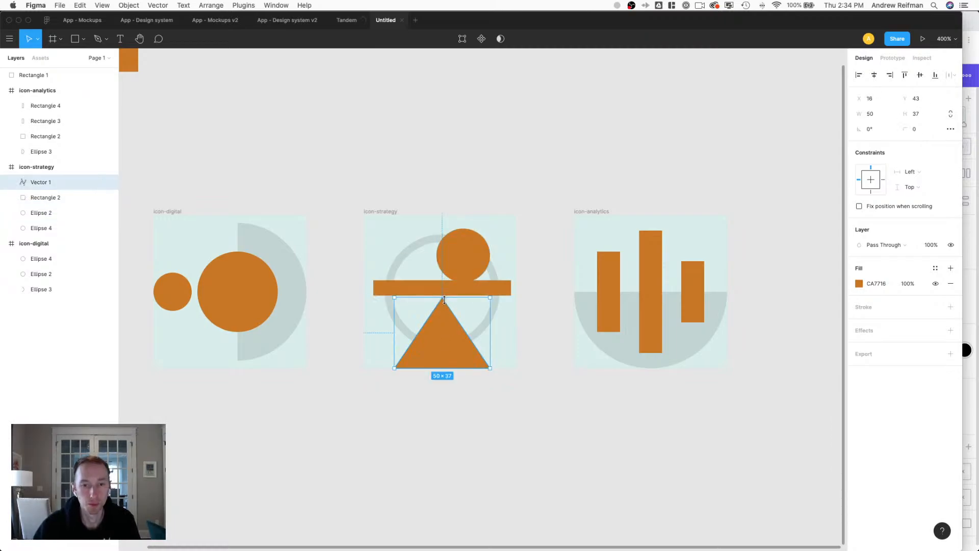
left_click_drag(443, 300, 442, 300)
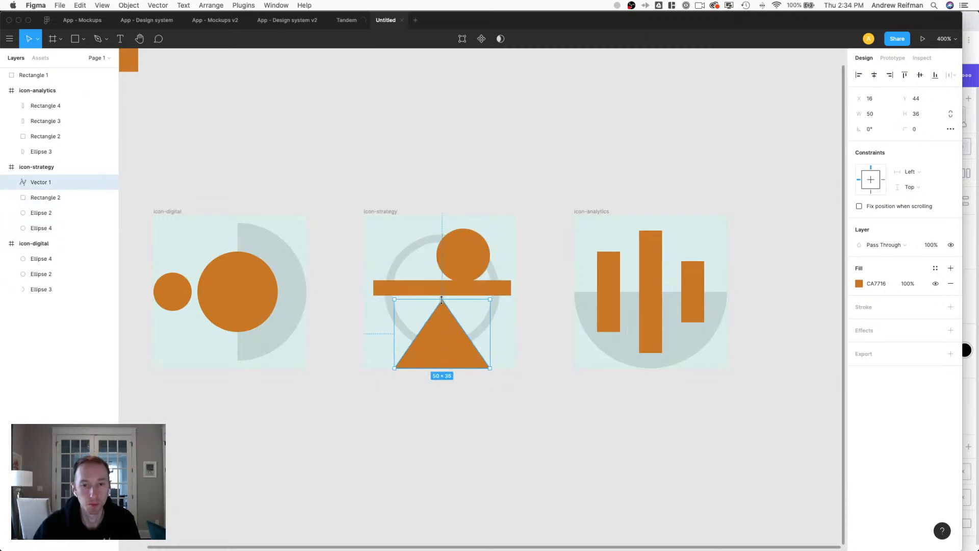
left_click(457, 289)
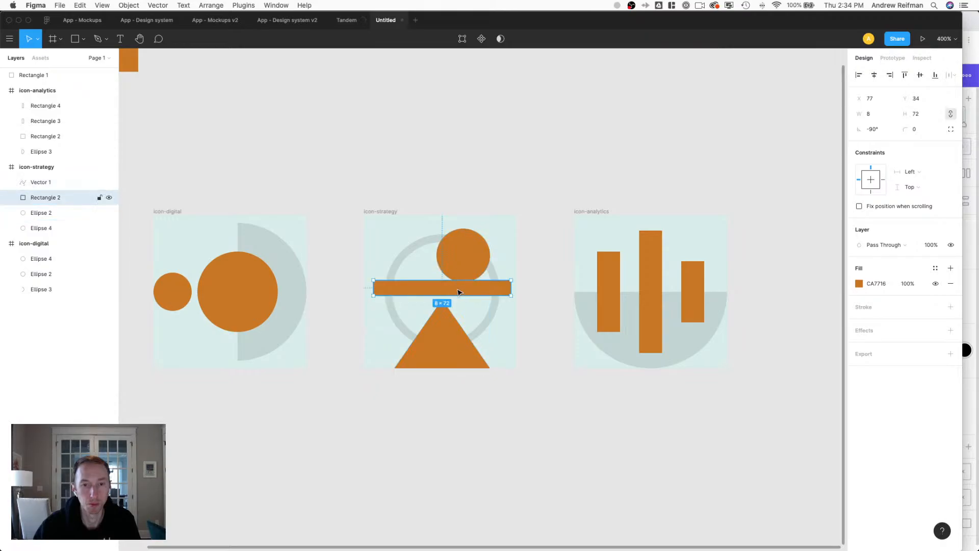
scroll(457, 291, "up", 5)
Nudge the bar down 1 px and enlarge the top circle to 30×30, shifting it right.
key("Down")
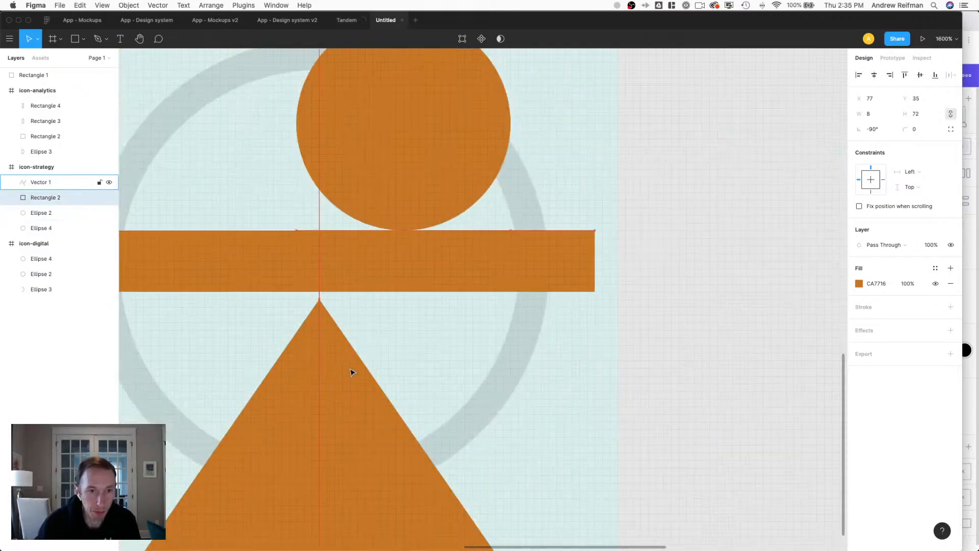
key("shift+0")
left_click(389, 378)
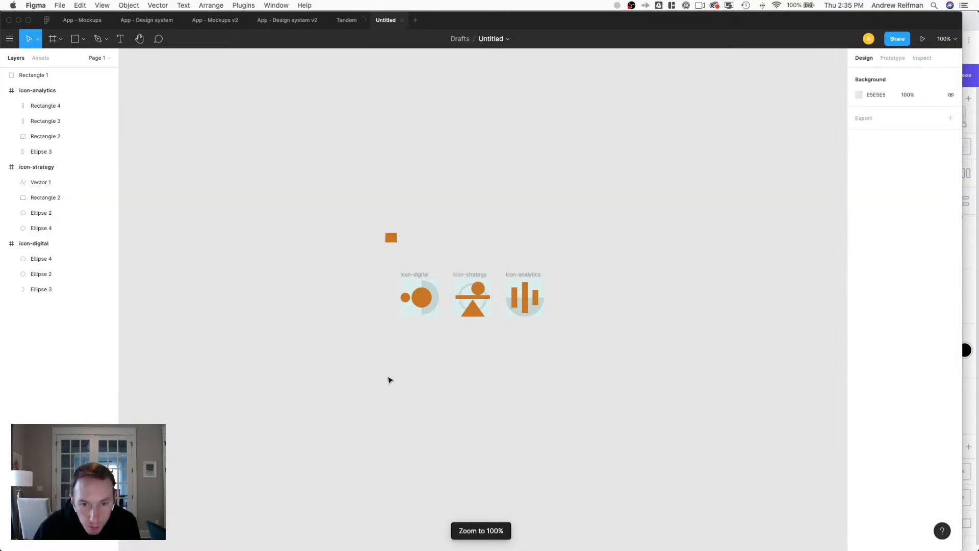
left_click(477, 289)
scroll(478, 295, "up", 6)
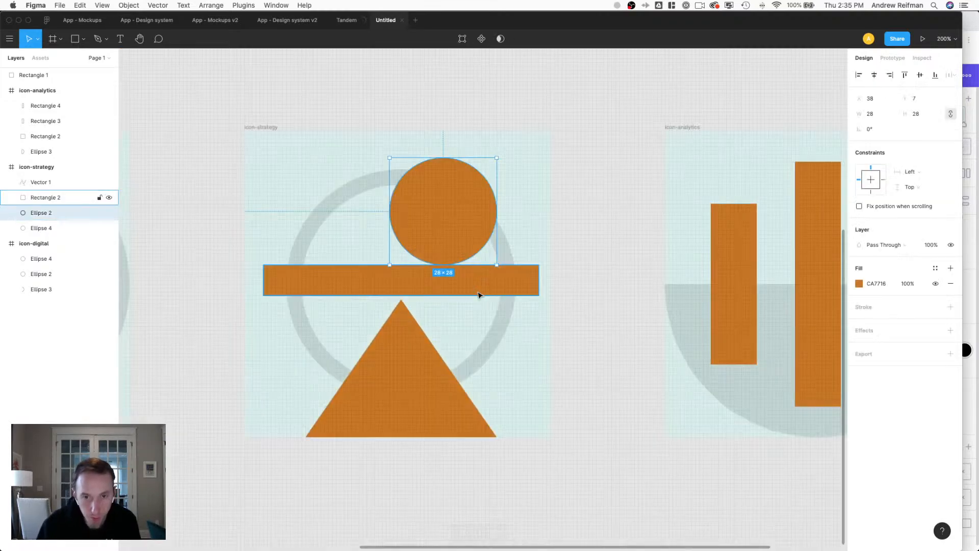
key("Up")
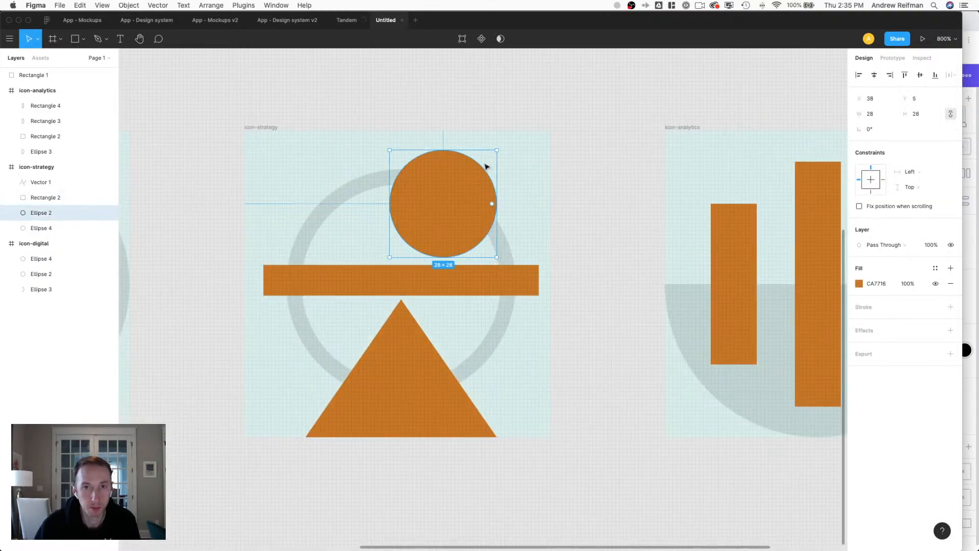
left_click_drag(497, 149, 503, 143)
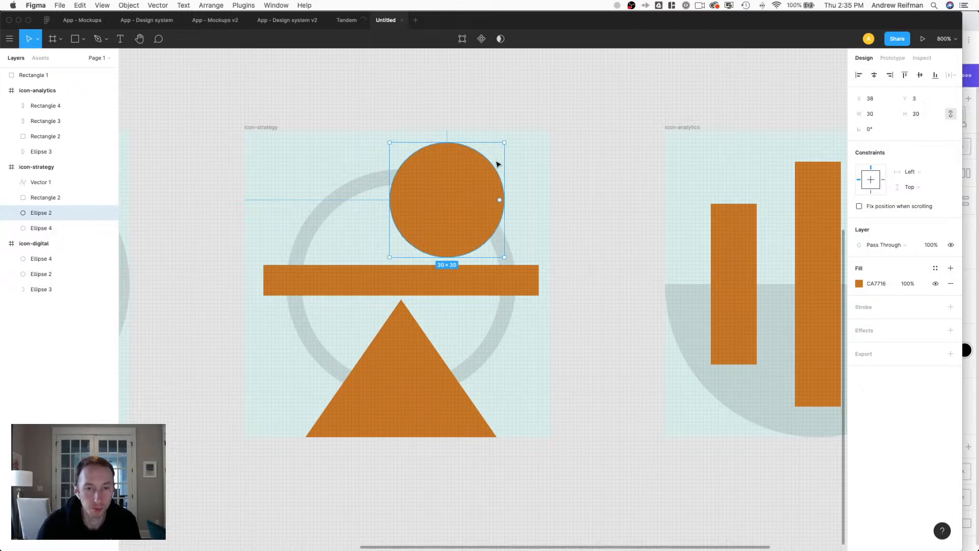
key("Right")
key("Right")
key("Right")
key("Right")
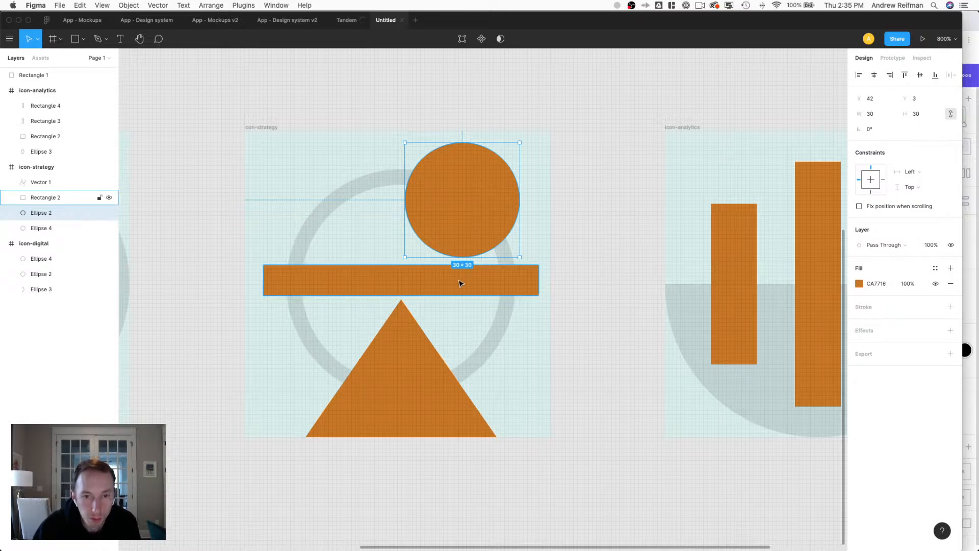
Raise the circle and bar 1 px, then draw a small square left of the circle.
left_click(459, 282, "shift")
key("Up")
left_click(576, 206)
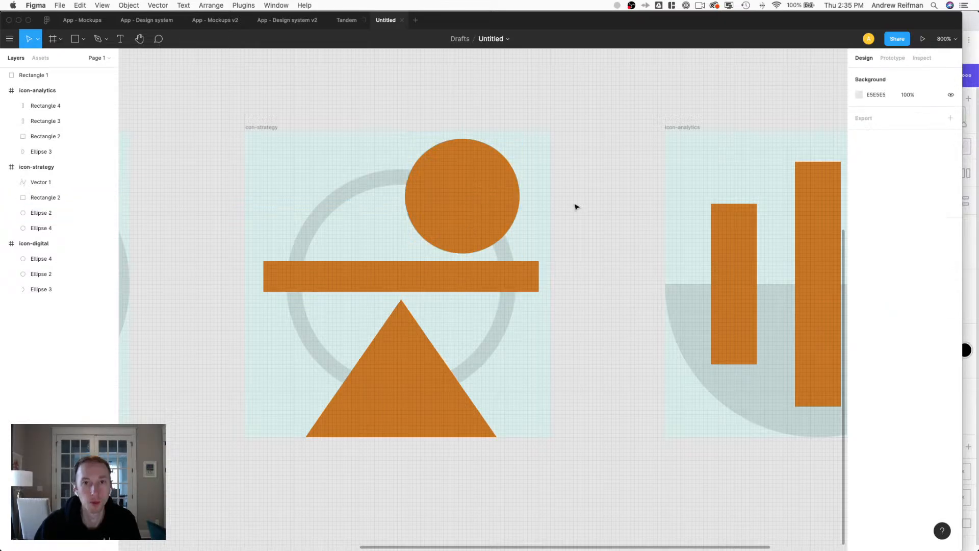
left_click(490, 200)
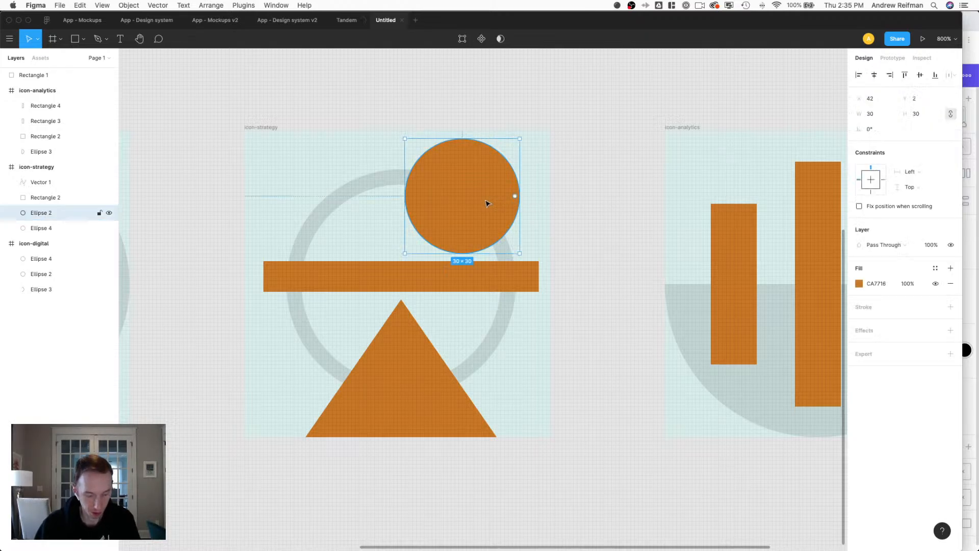
key("r")
left_click_drag(287, 195, 343, 249)
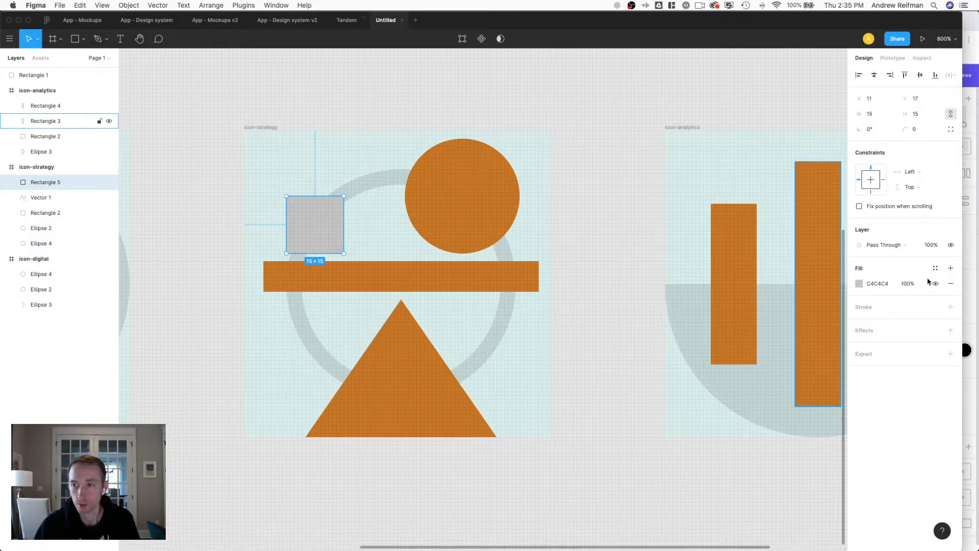
Fill the new square with the document orange and enlarge it to 16×16.
left_click(858, 284)
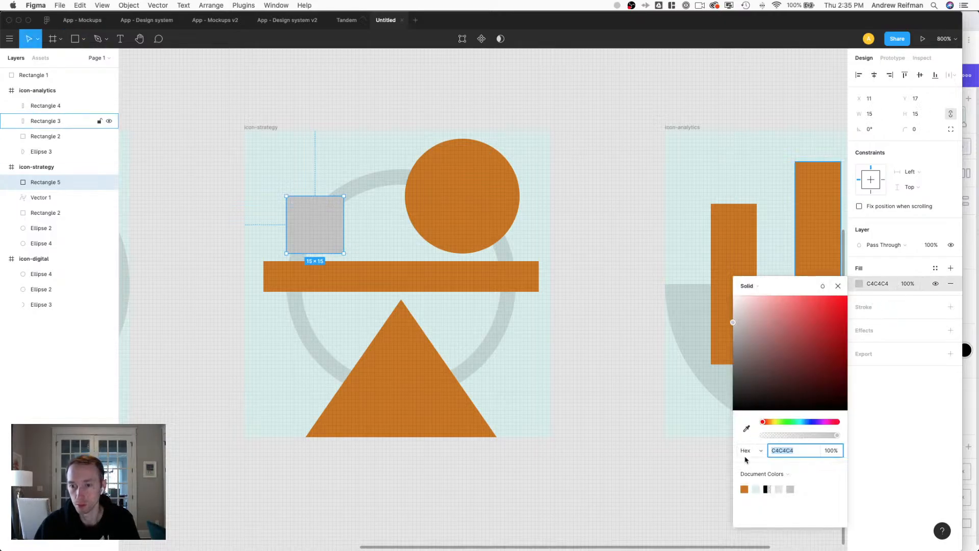
left_click(744, 489)
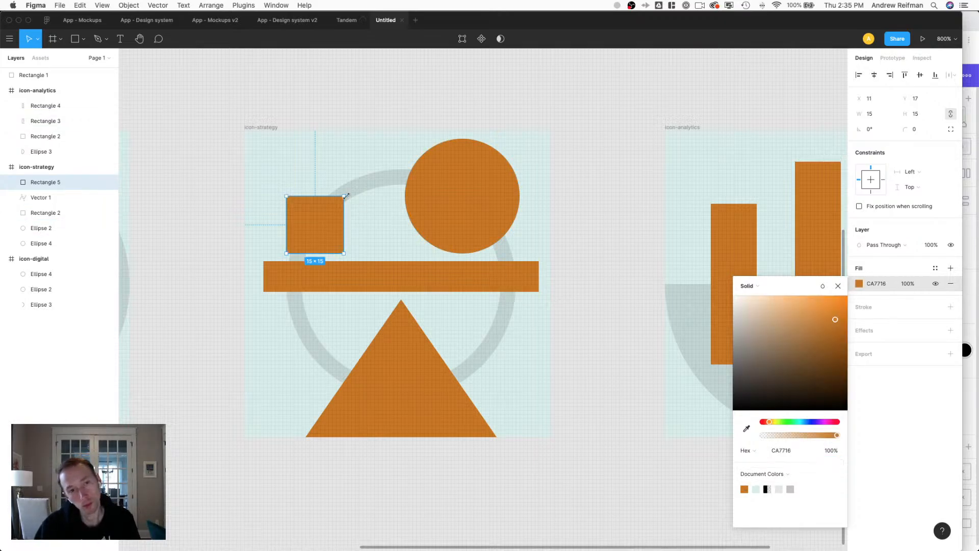
mouse_move(346, 195)
left_mouse_down()
mouse_move(360, 178)
mouse_move(351, 189)
left_mouse_up()
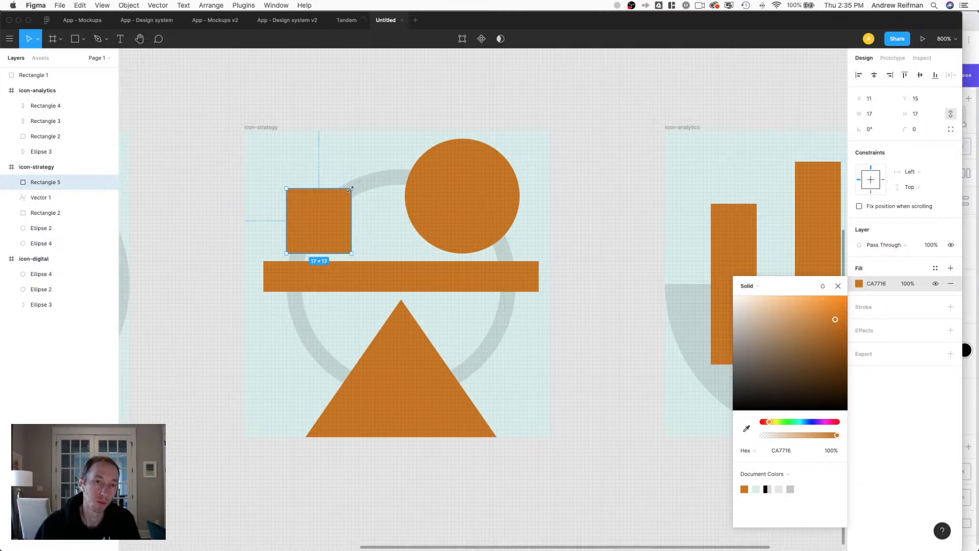
left_click(372, 111)
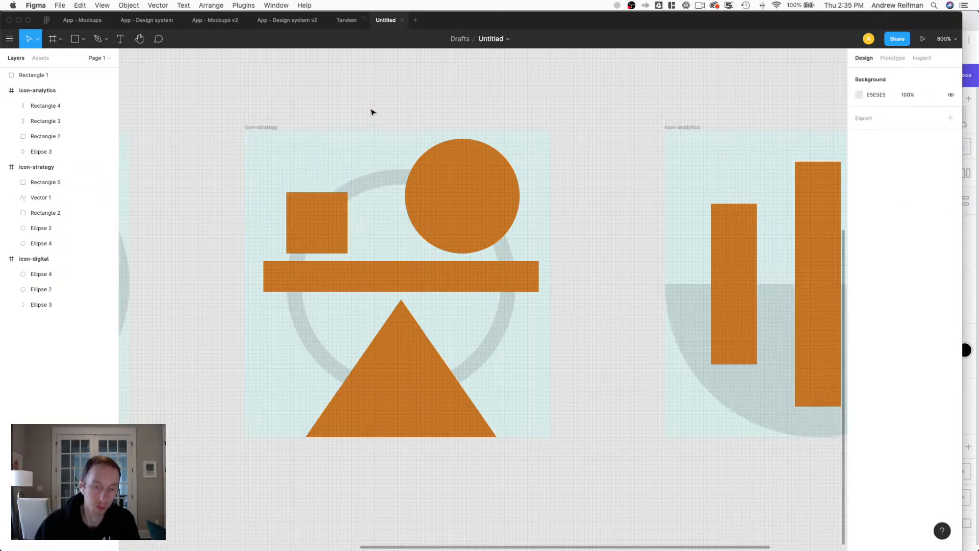
key("shift+0")
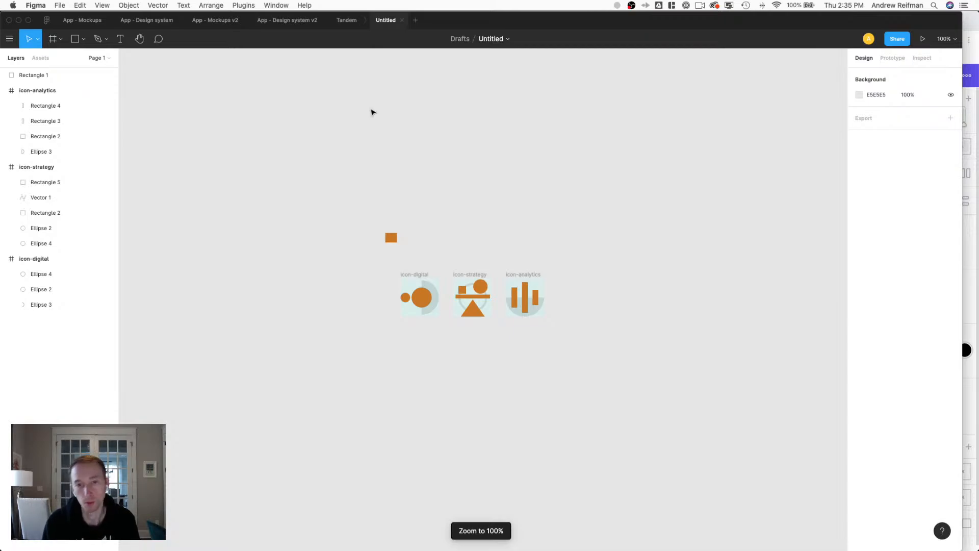
Nudge the orange square slightly to the right.
key("plus")
key("plus")
key("plus")
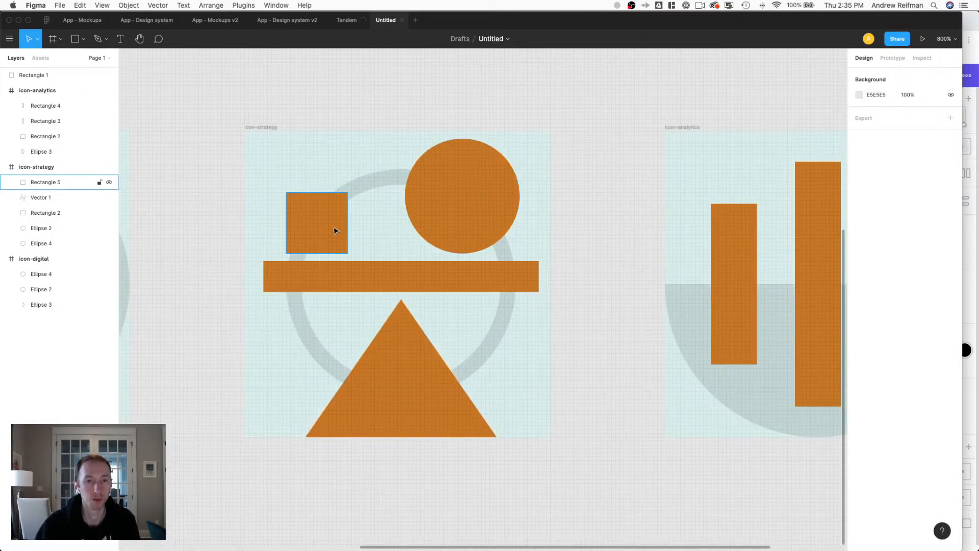
left_click_drag(336, 230, 345, 230)
key("shift+0")
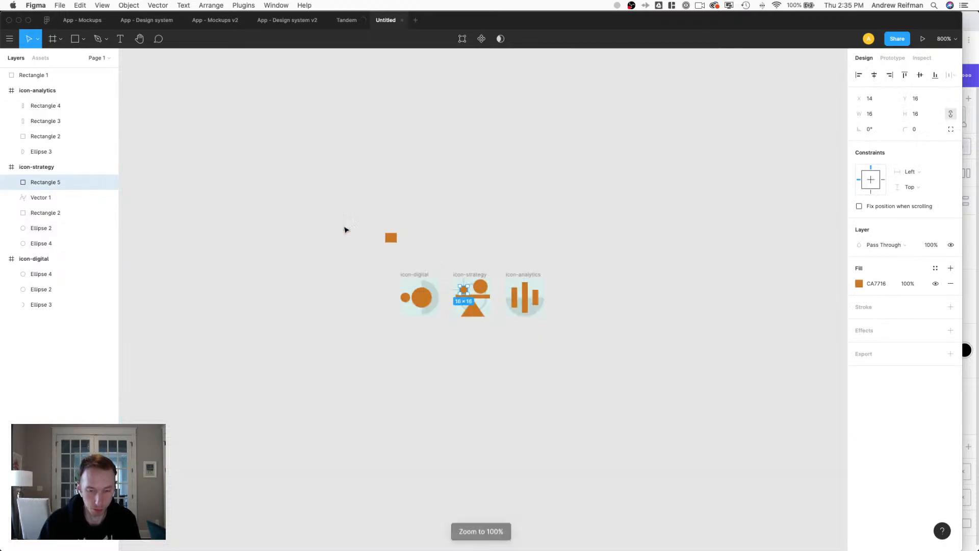
right_click(317, 247)
left_click(279, 218)
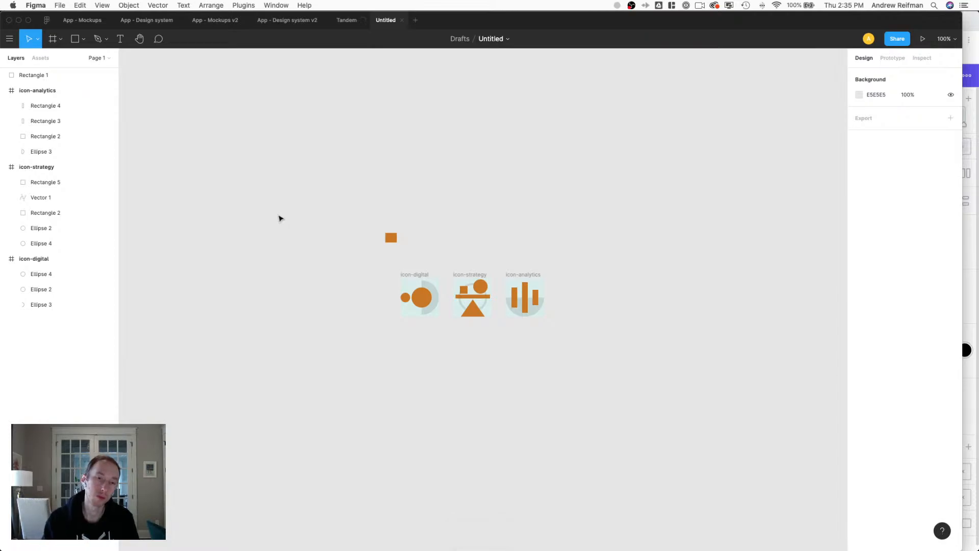
Select icon-digital's small circle and go to its fill opacity field.
key("plus")
key("plus")
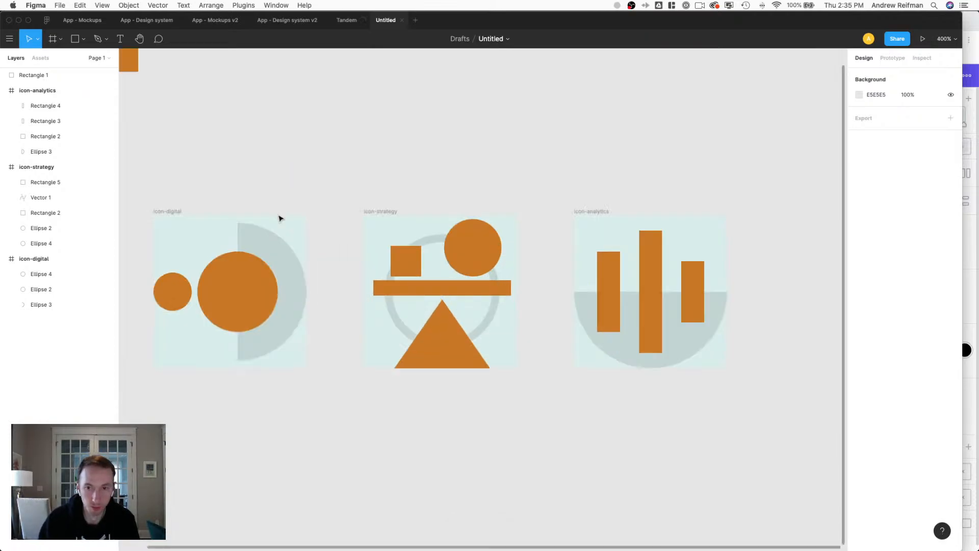
left_click(172, 296)
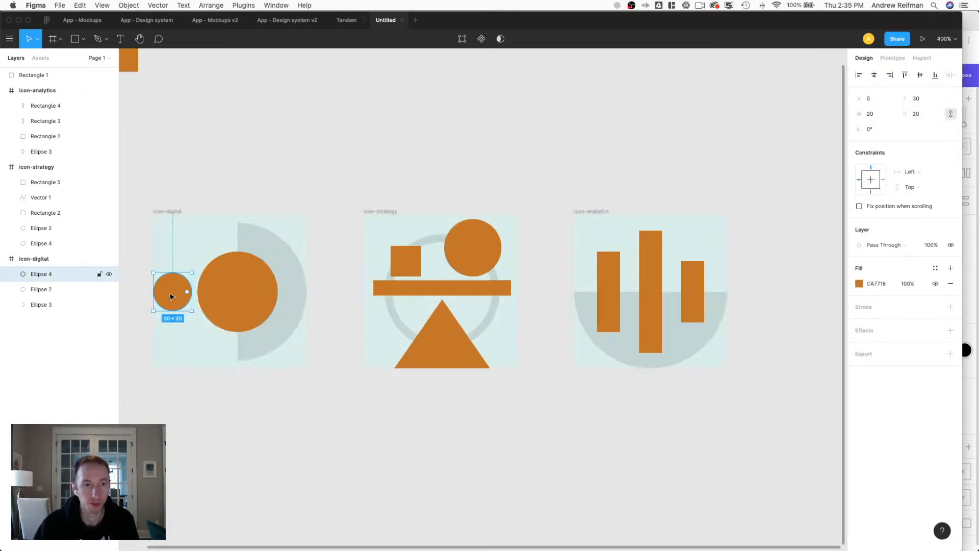
left_click(907, 283)
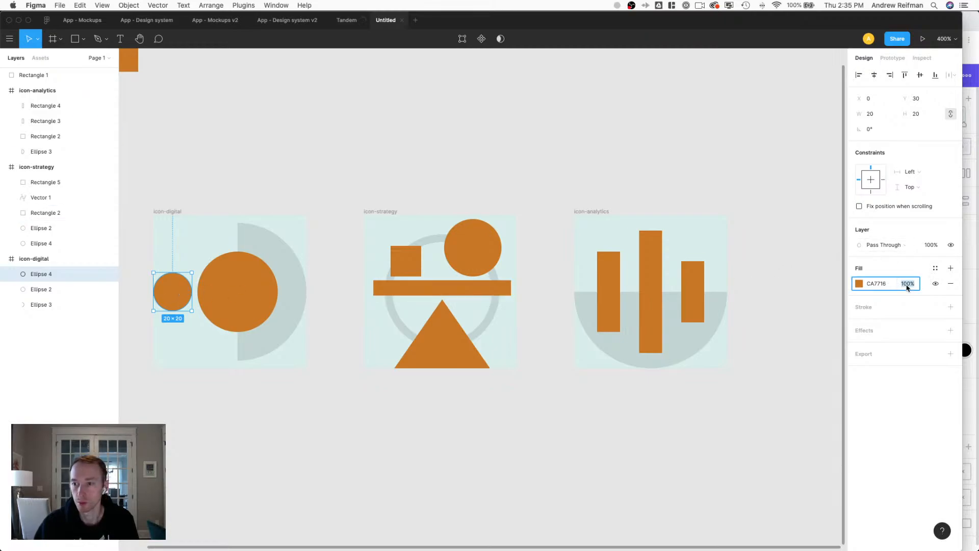
Set the digital icon's small circle and both analytics side bars to 50% fill opacity.
type("50")
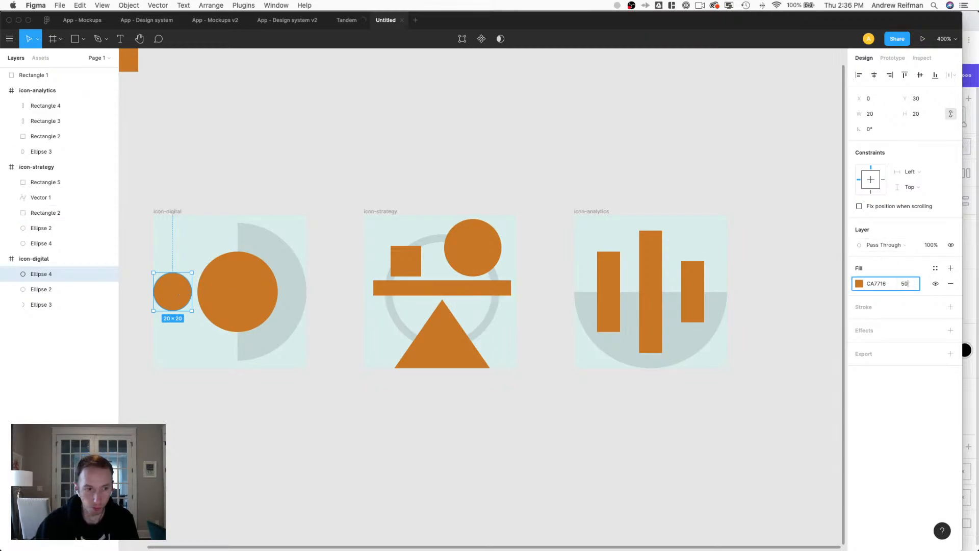
key("Return")
left_click(618, 282)
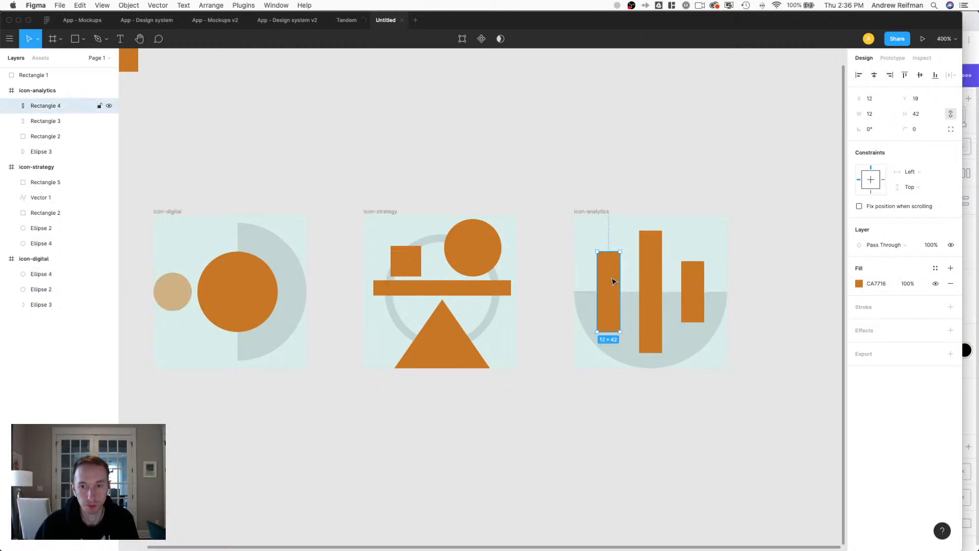
left_click(697, 282, "shift")
left_click(876, 322)
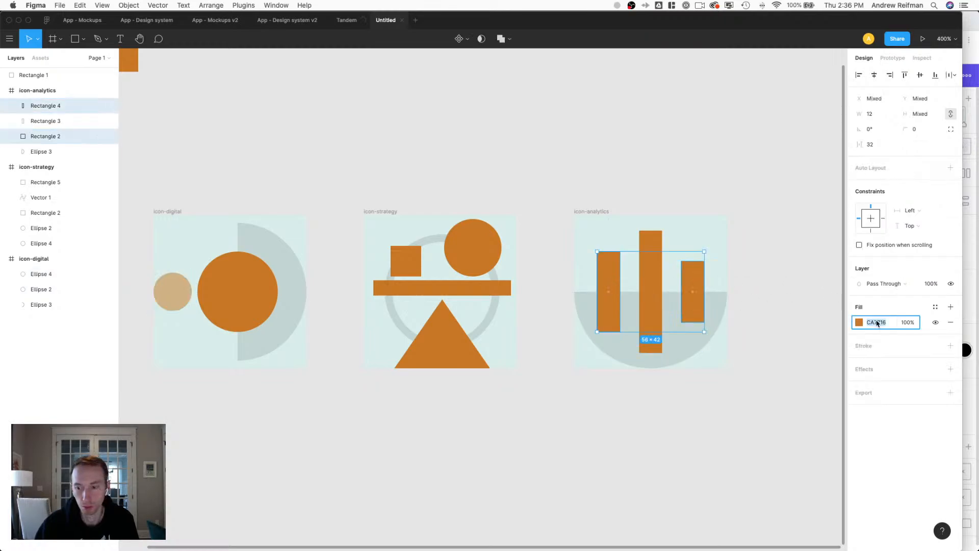
type("505050")
key("Return")
key("super+z")
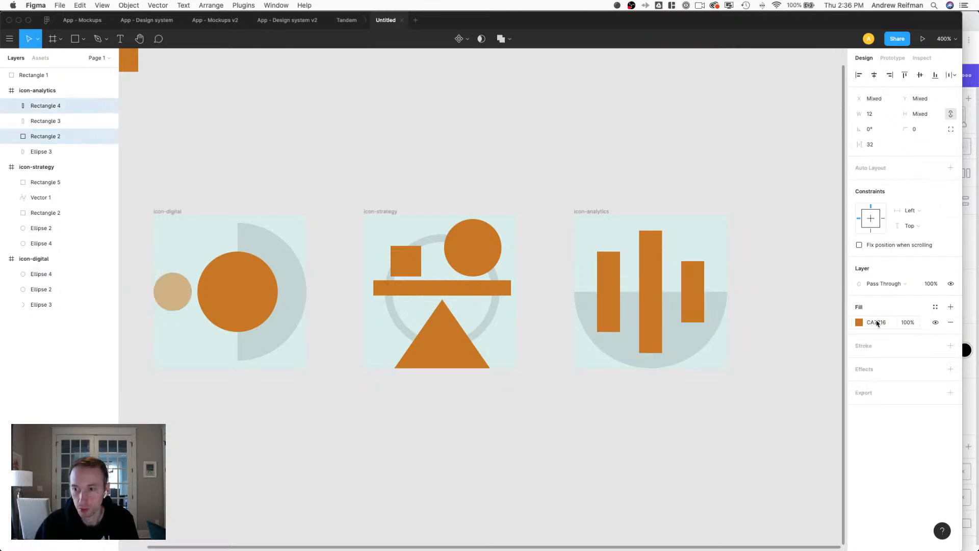
left_click(908, 323)
type("50")
key("Return")
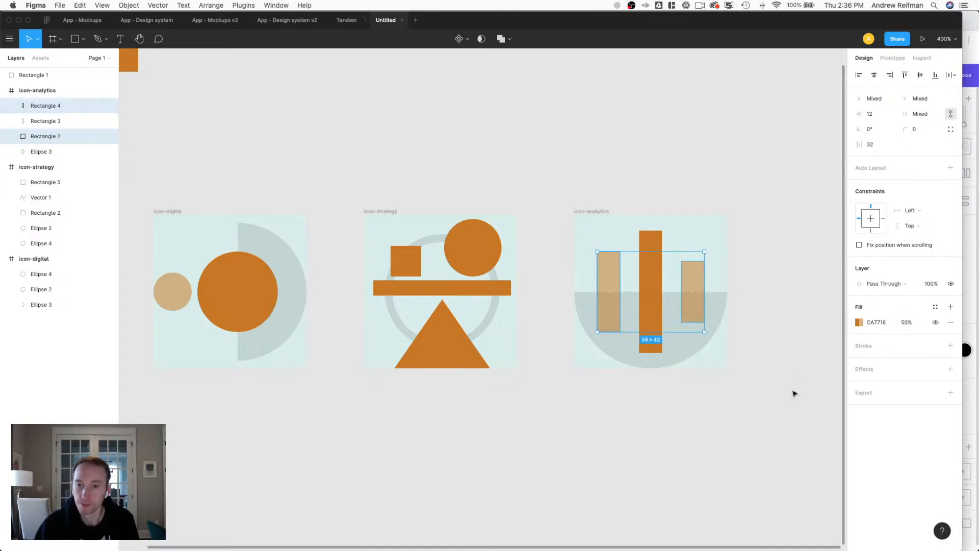
left_click(607, 406)
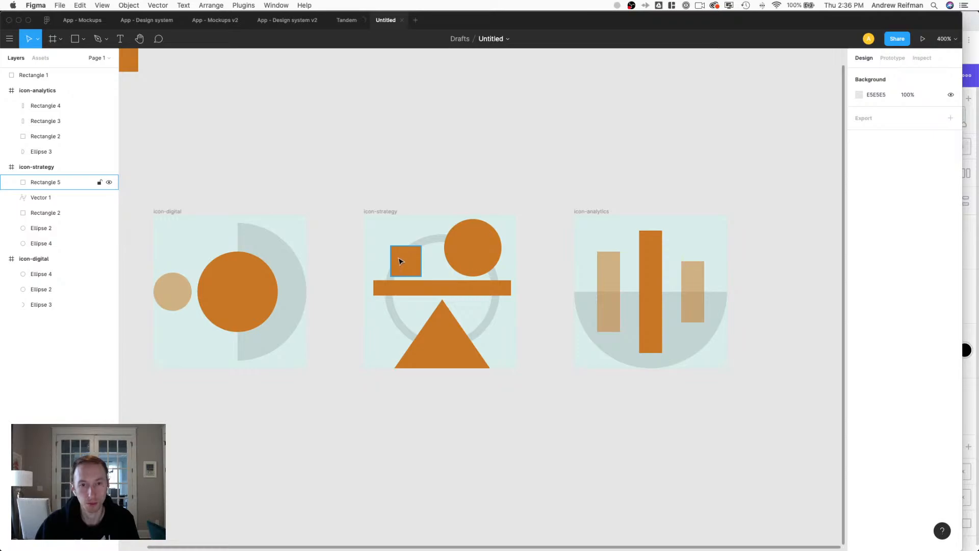
Delete the small orange square, tilt the strategy bar to -105°, and lower the circle slightly.
left_click(400, 260)
key("Delete")
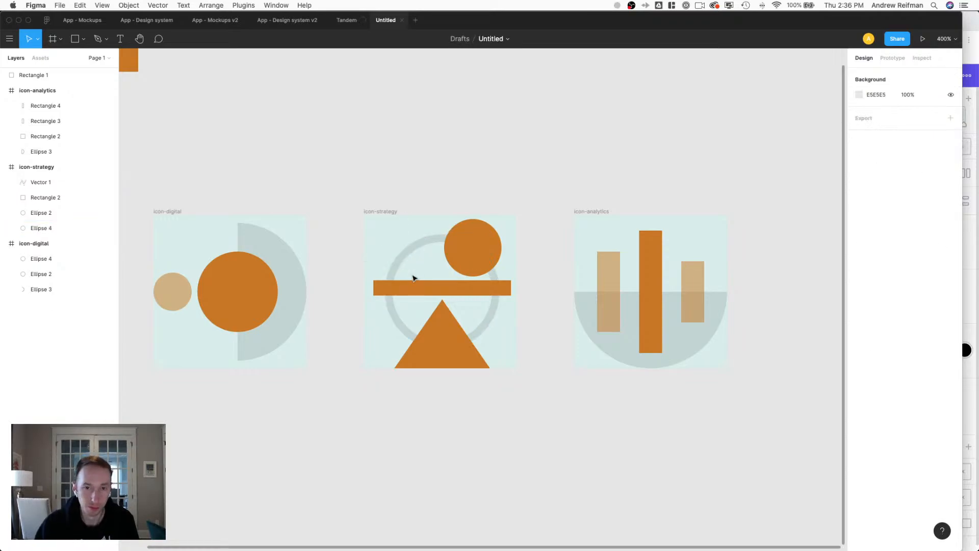
left_click(477, 287)
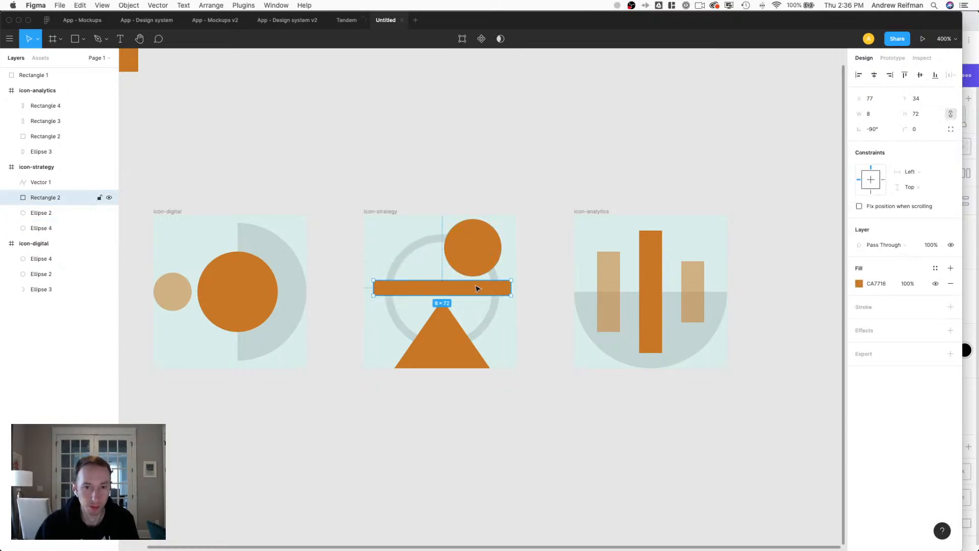
left_click_drag(515, 276, 518, 287)
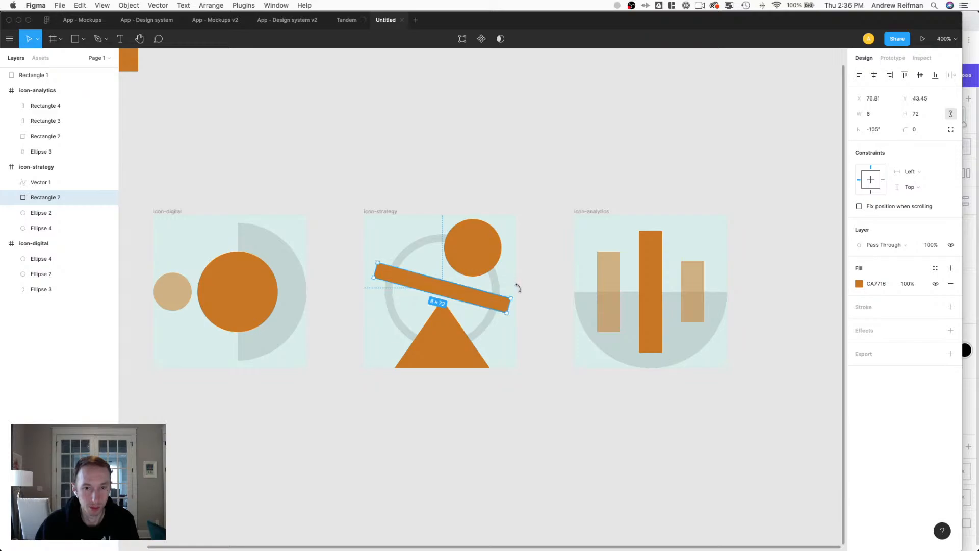
left_click(485, 253)
key("Down")
key("Down")
key("Down")
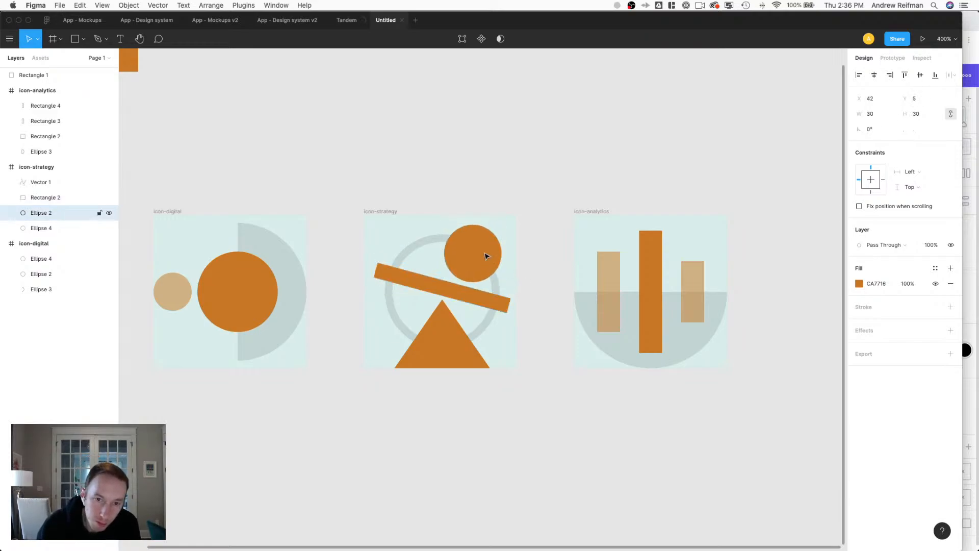
Set the tilted strategy bar's fill opacity to 50%.
left_click(476, 288)
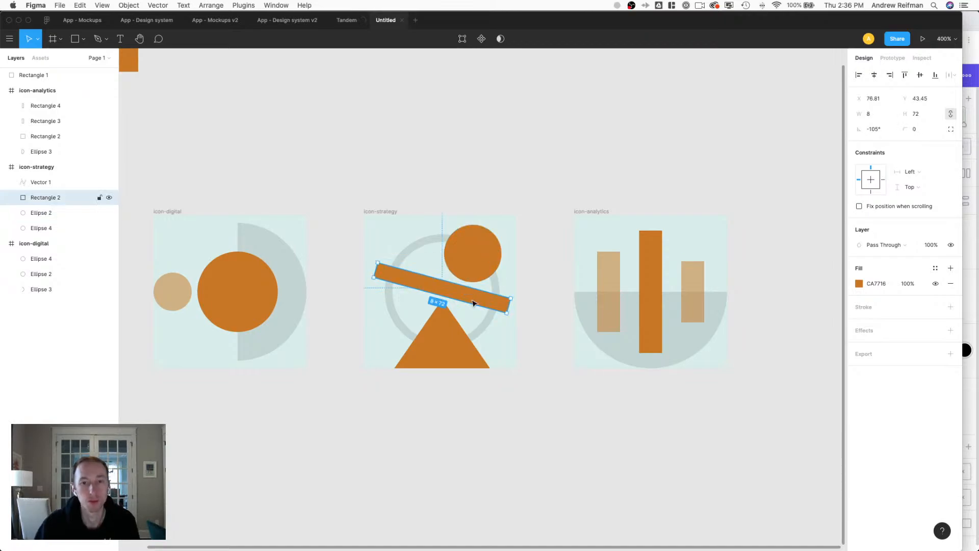
left_click(903, 284)
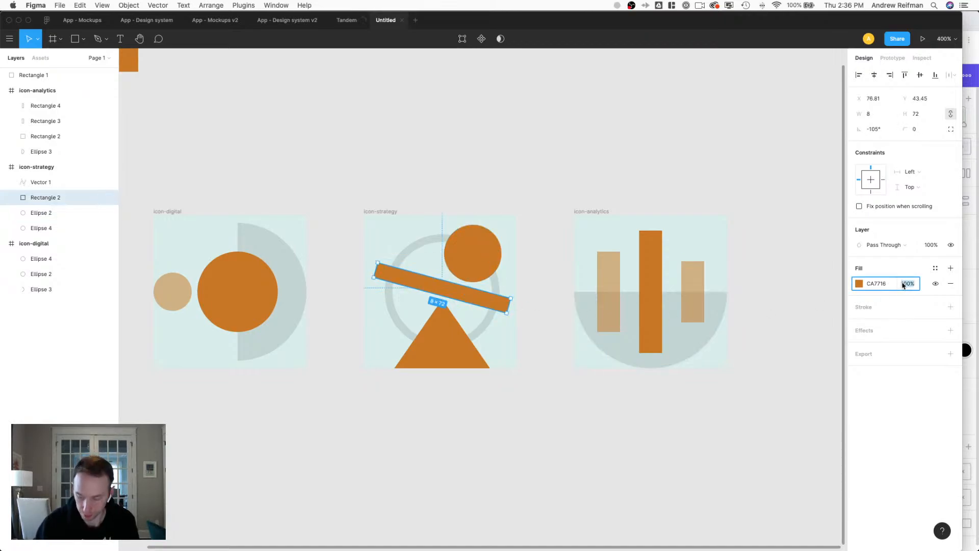
type("50")
key("Return")
left_click(579, 439)
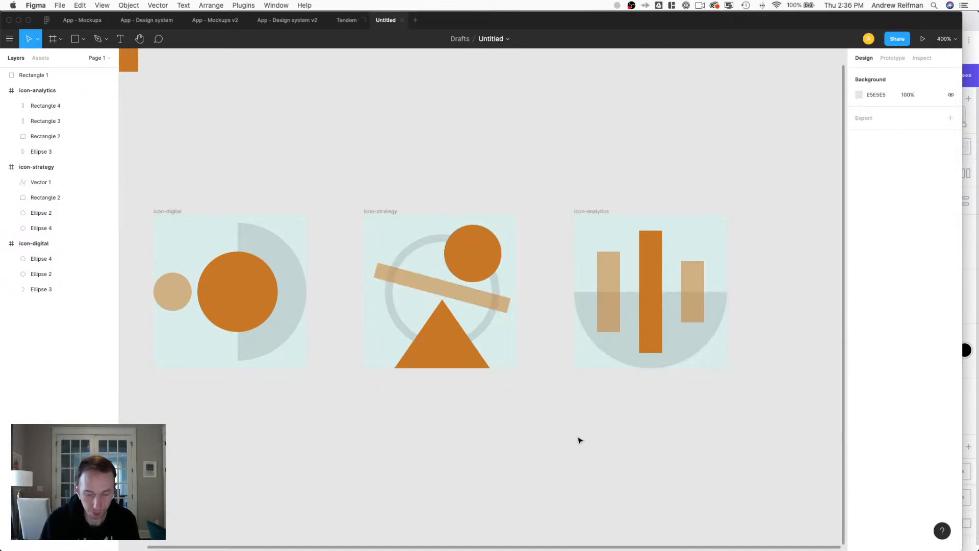
key("shift+0")
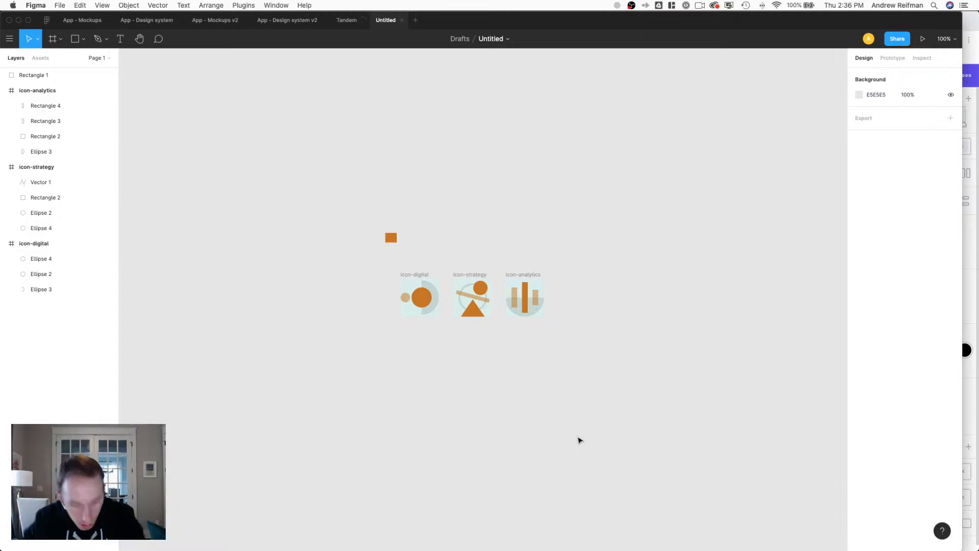
Delete the stray orange rectangle above the icons.
key("plus")
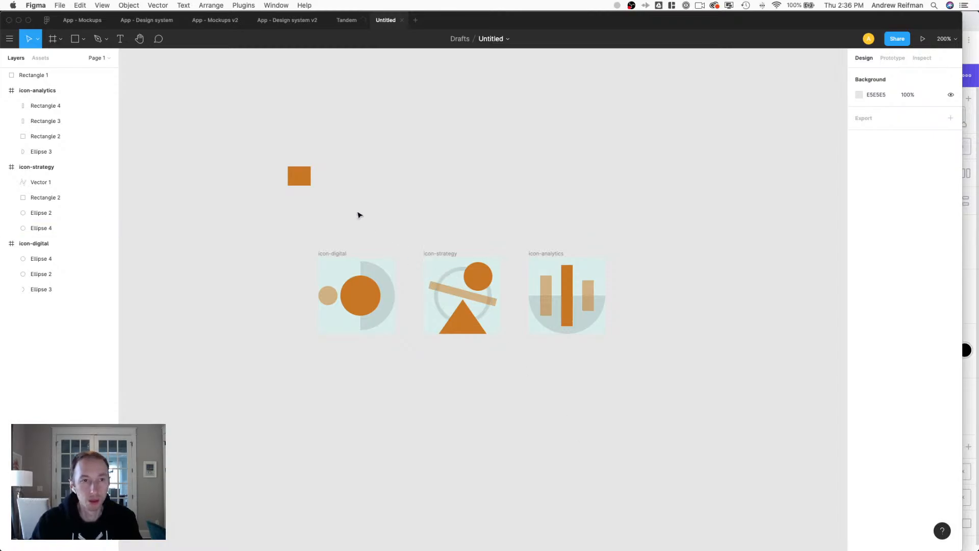
left_click(304, 178)
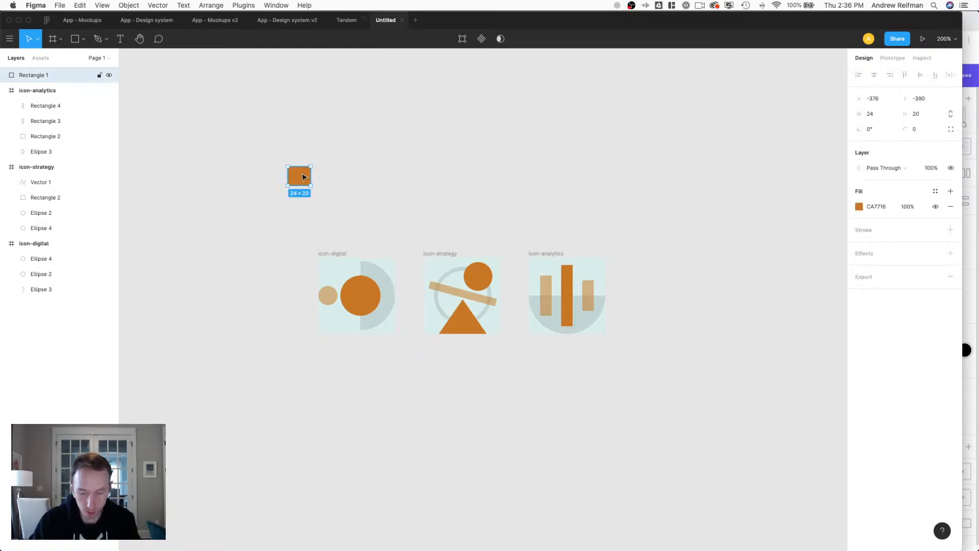
key("Delete")
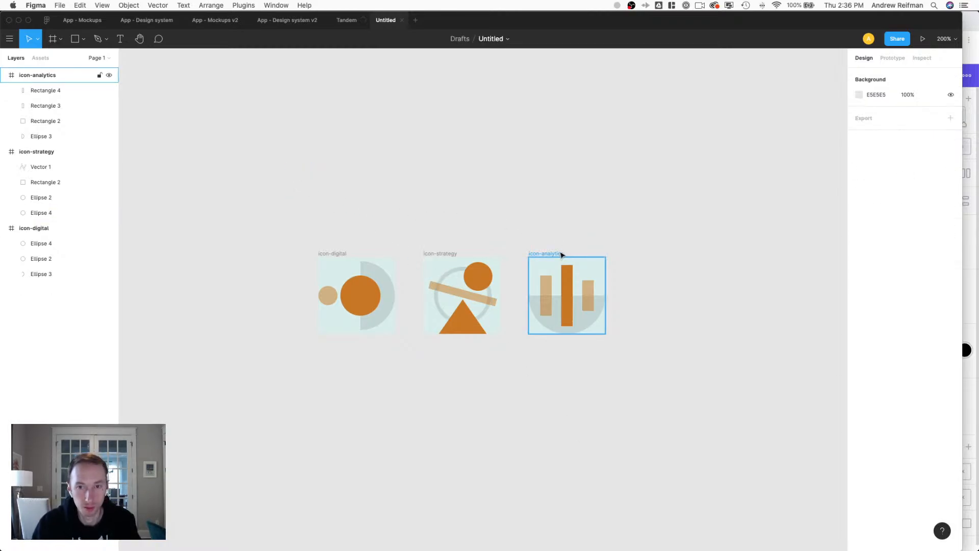
Shift the analytics icon's left and right bars one step inward toward the centre bar.
left_click(546, 289)
key("Right")
key("Right")
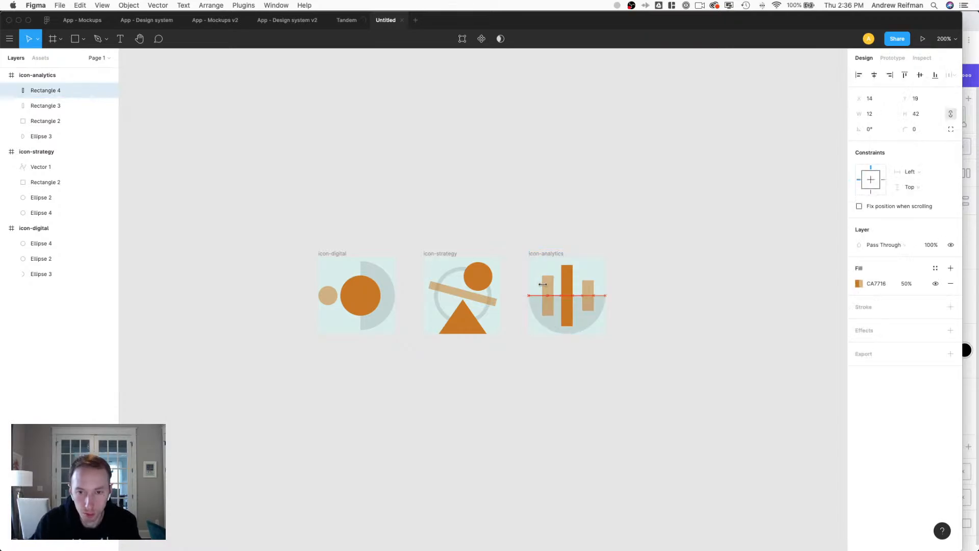
left_click(591, 296)
key("Left")
key("Left")
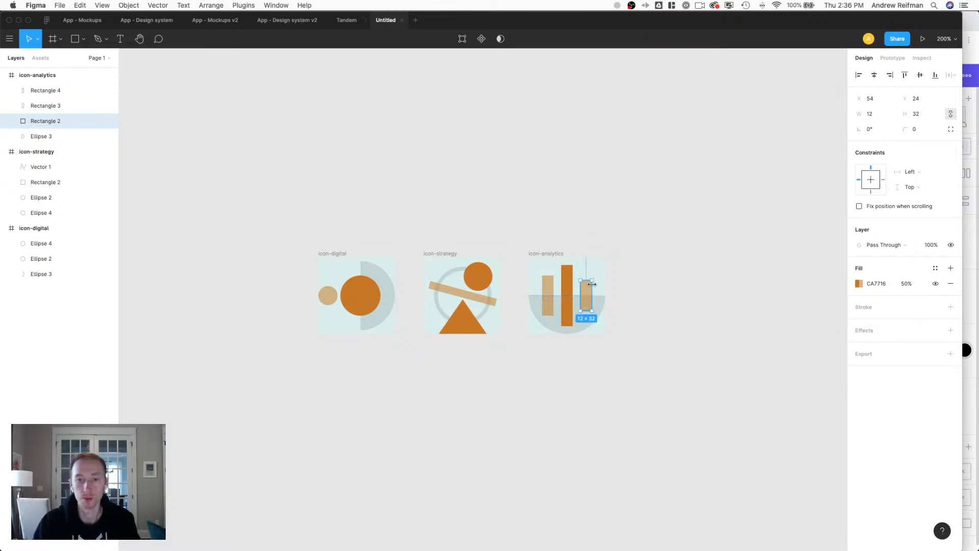
left_click(620, 189)
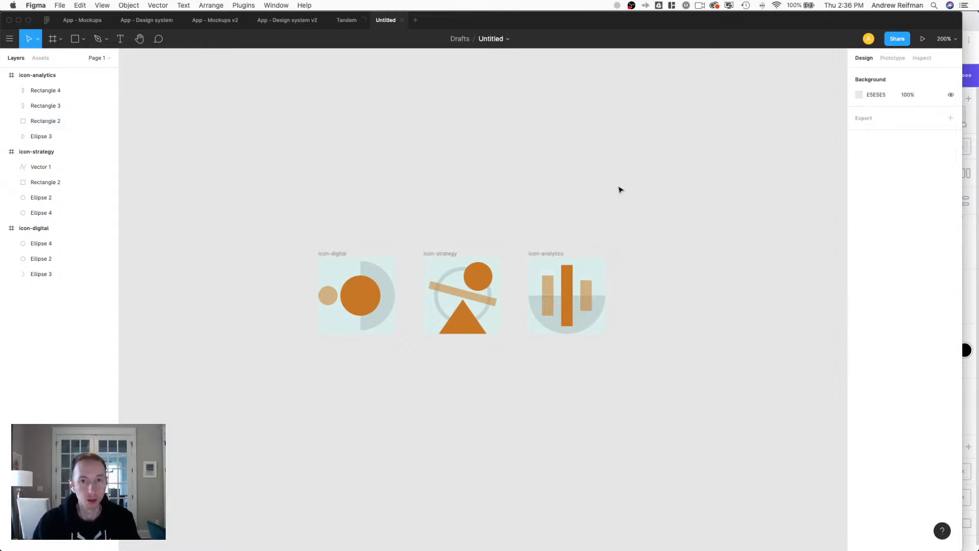
left_click(971, 248)
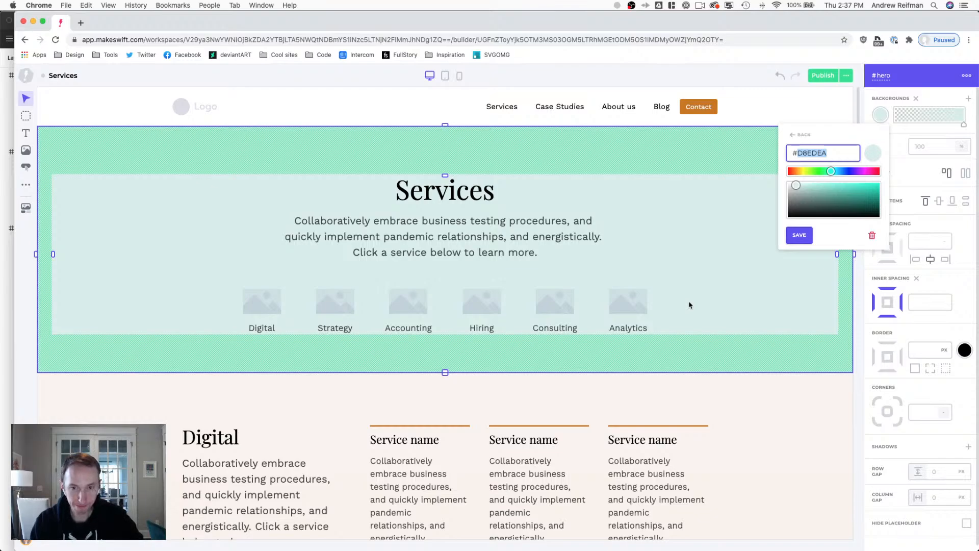
left_click(788, 133)
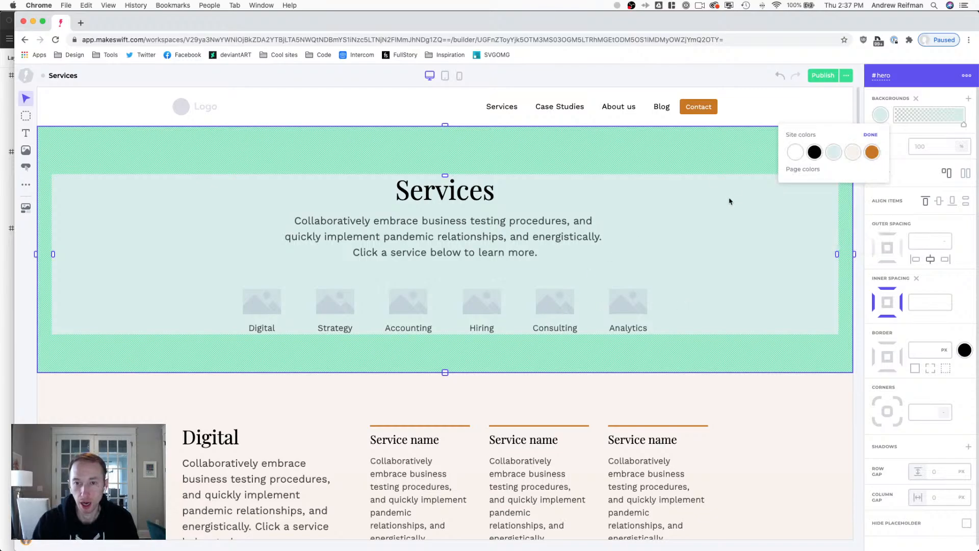
left_click(860, 221)
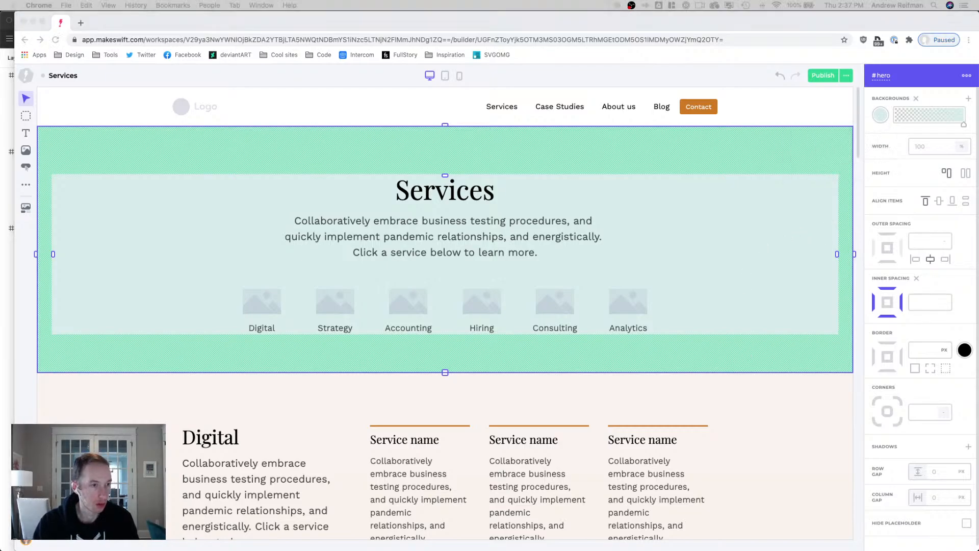
Duplicate the icon-digital frame to the right and rename the copy icon-hiring.
left_click(4, 342)
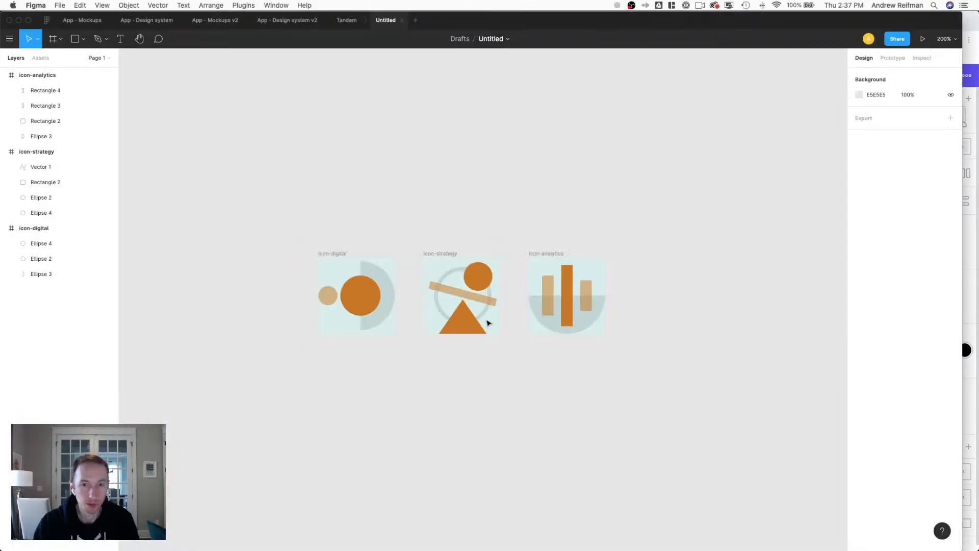
left_click(334, 254)
left_click_drag(334, 255, 651, 258)
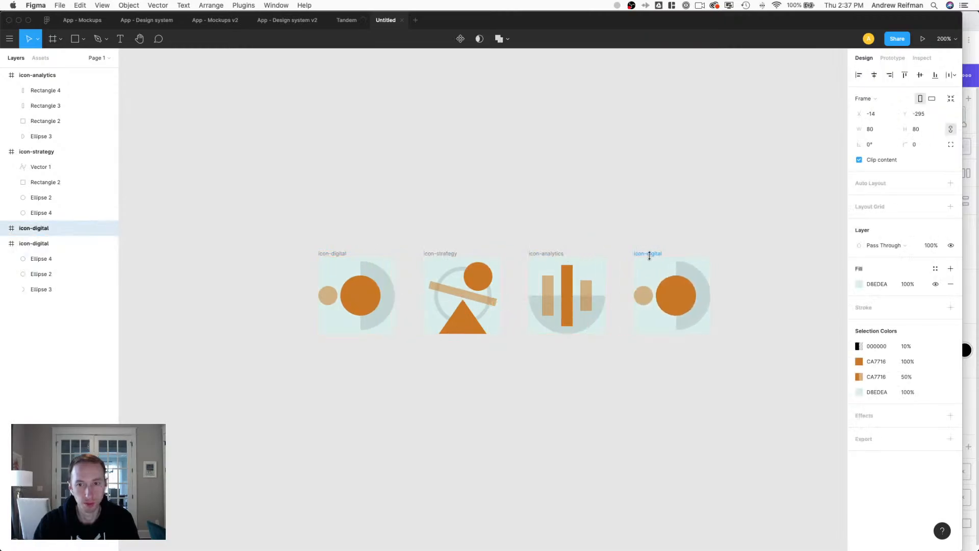
double_click(55, 231)
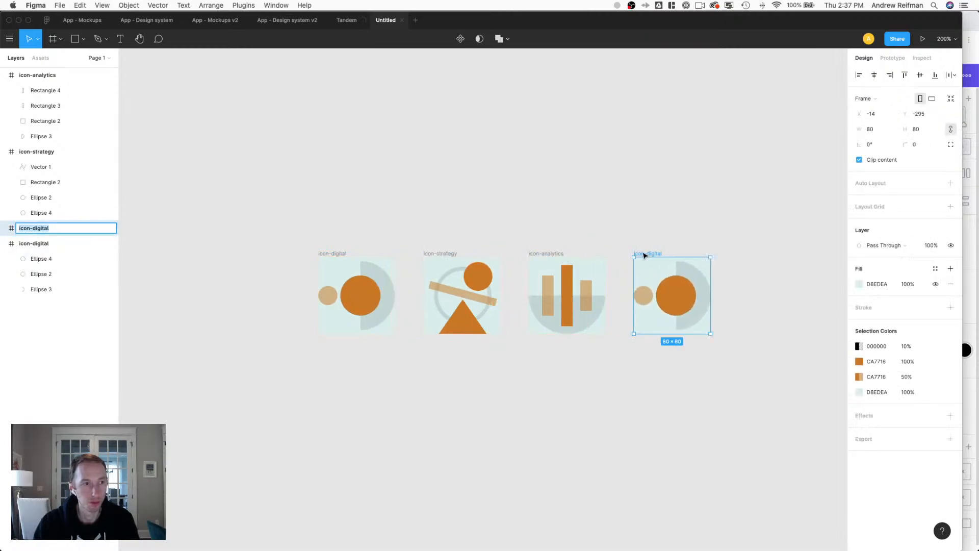
double_click(46, 230)
type("hiri")
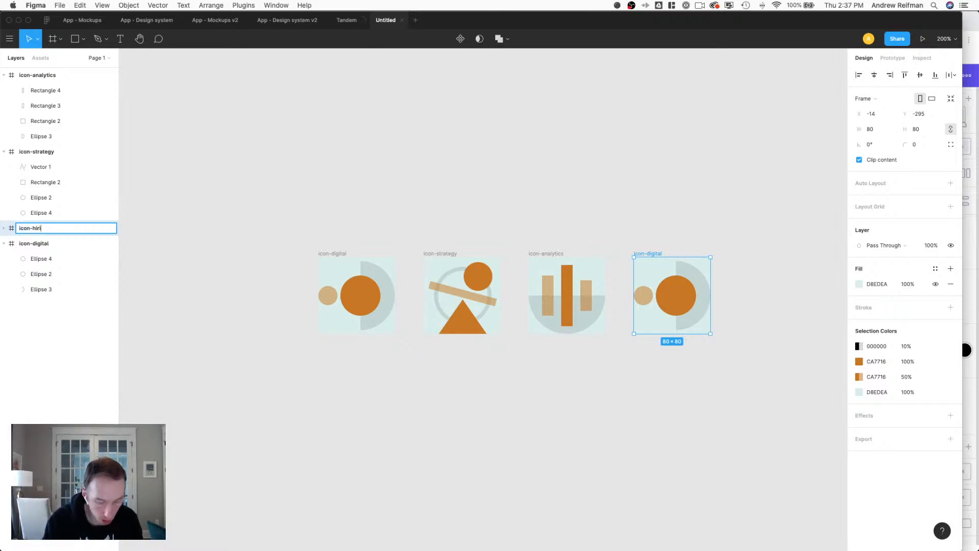
type("gng")
key("Return")
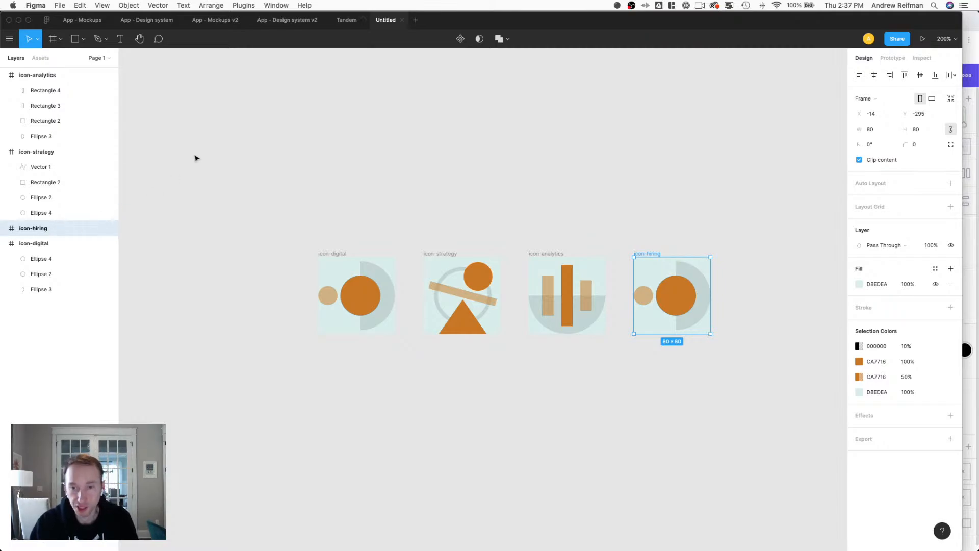
left_click(616, 182)
scroll(597, 189, "right", 3)
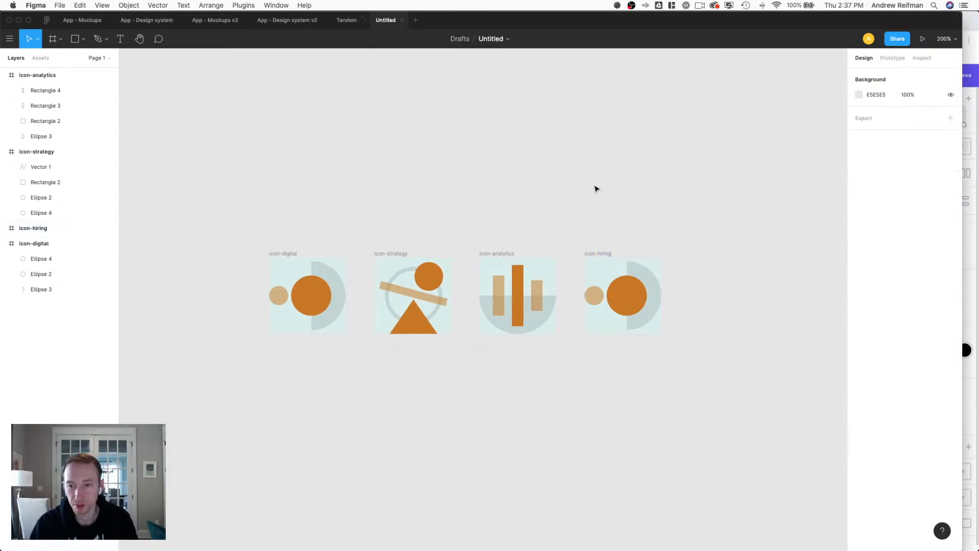
scroll(594, 190, "right", 3)
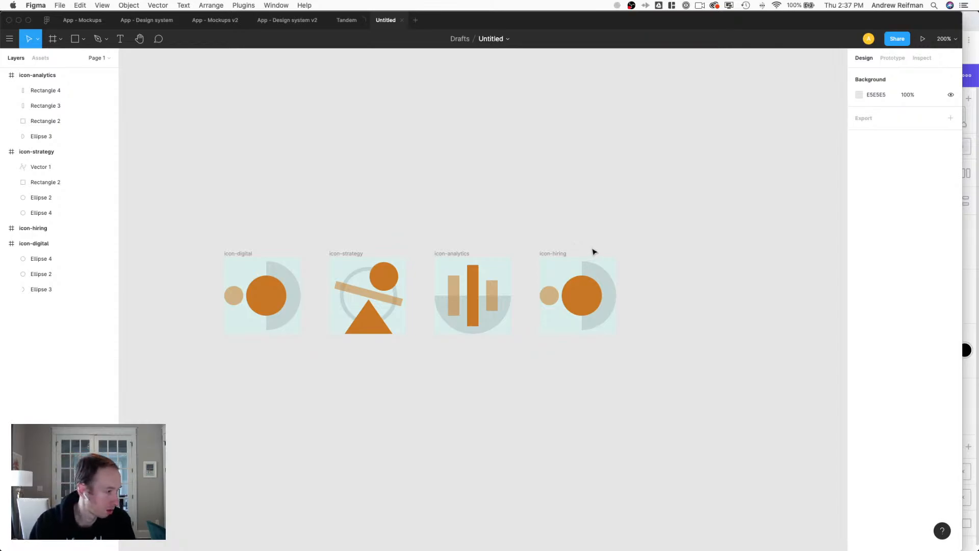
Cut the large circle into a half-circle by deleting its bottom point and closing it straight.
double_click(578, 294)
left_click(582, 316)
key("Delete")
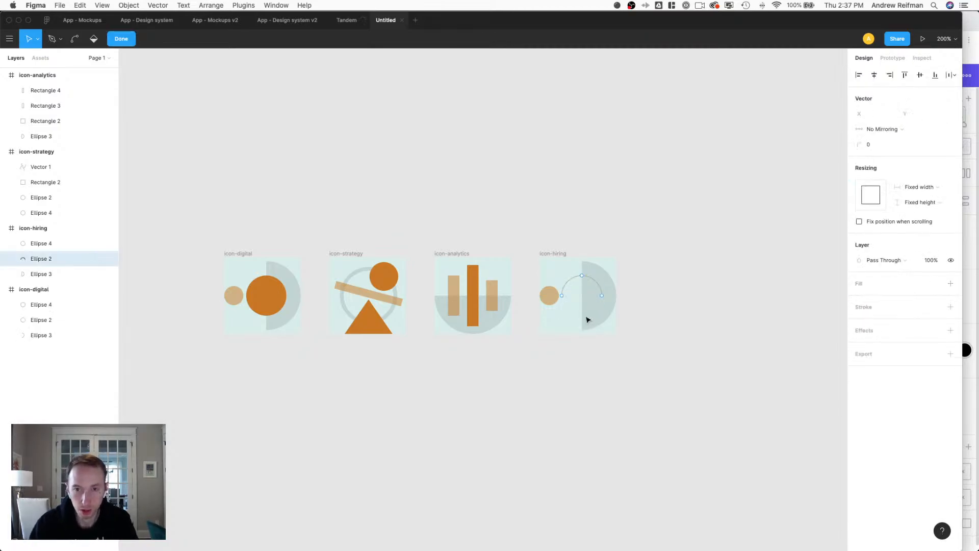
left_click(51, 38)
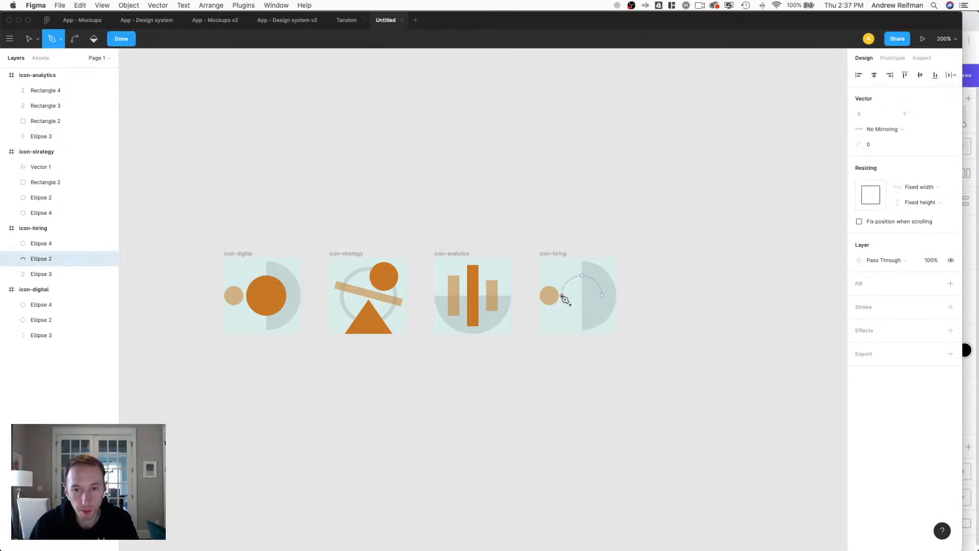
left_click(561, 295)
left_click(602, 295)
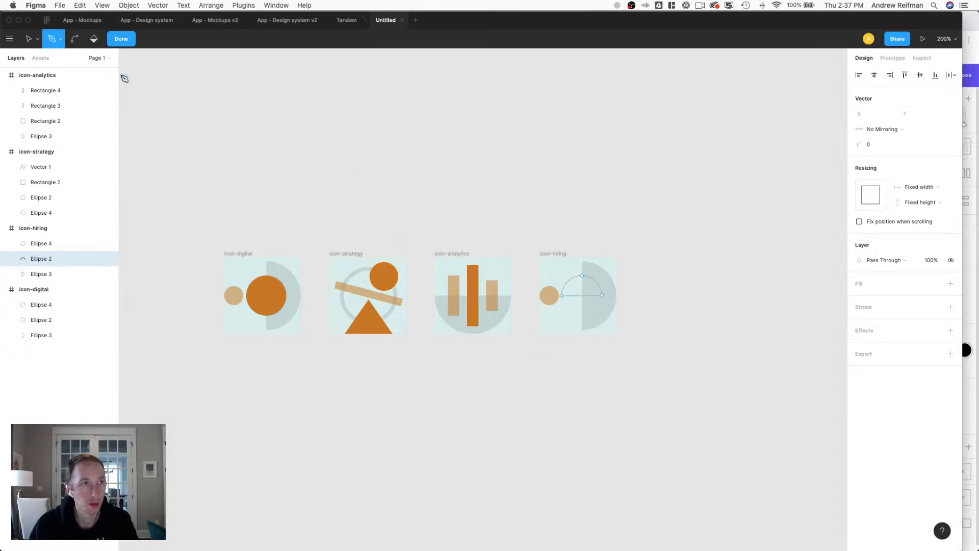
left_click(121, 38)
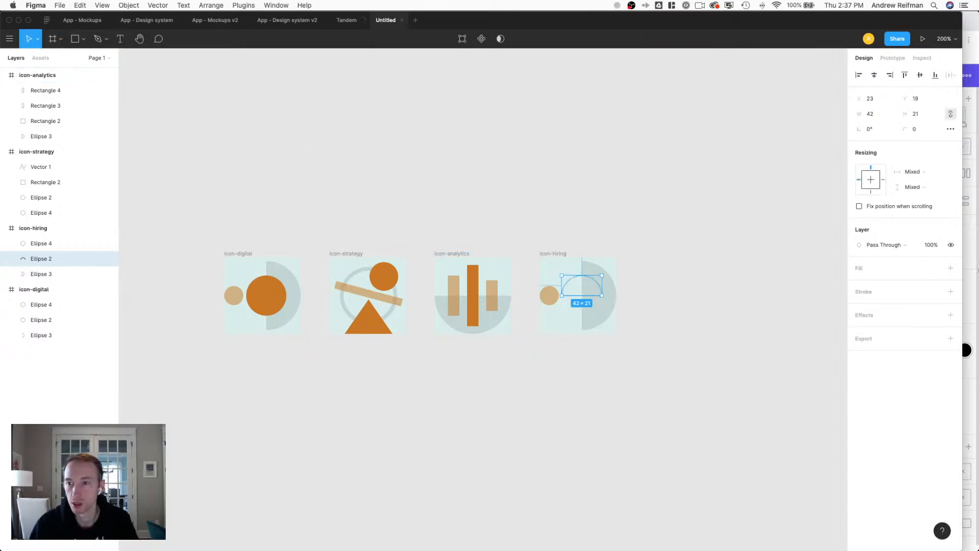
Fill the half-circle with the document orange and move it to the frame's lower left.
left_click(934, 268)
left_click(948, 269)
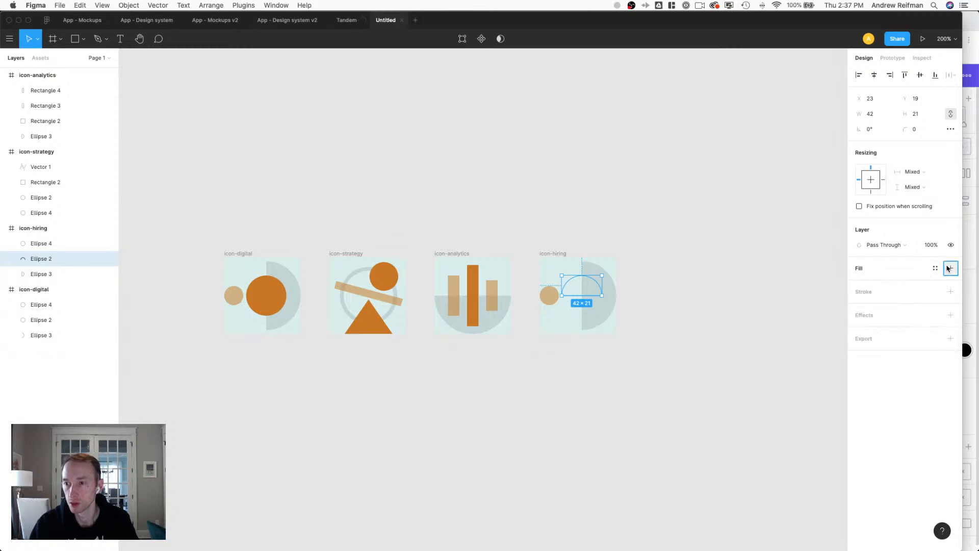
left_click(859, 283)
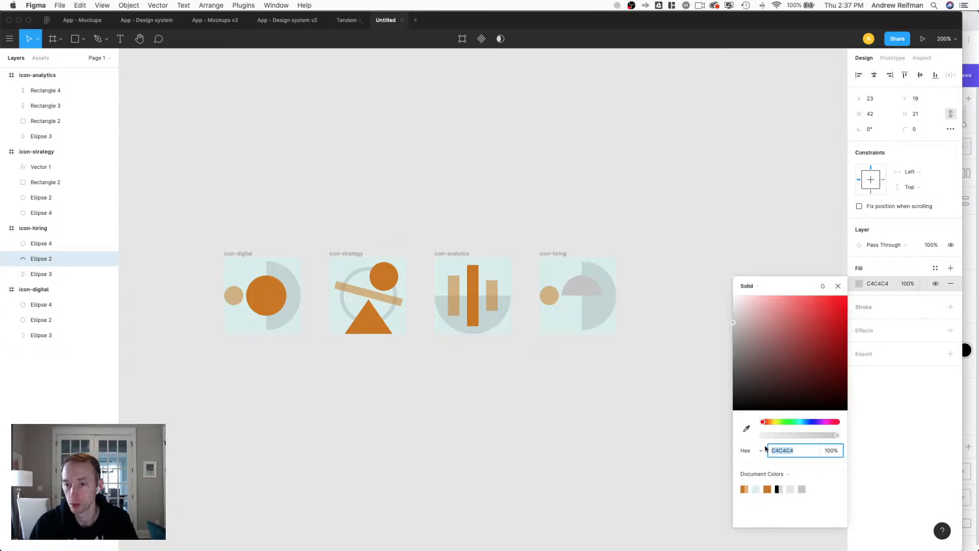
left_click(767, 488)
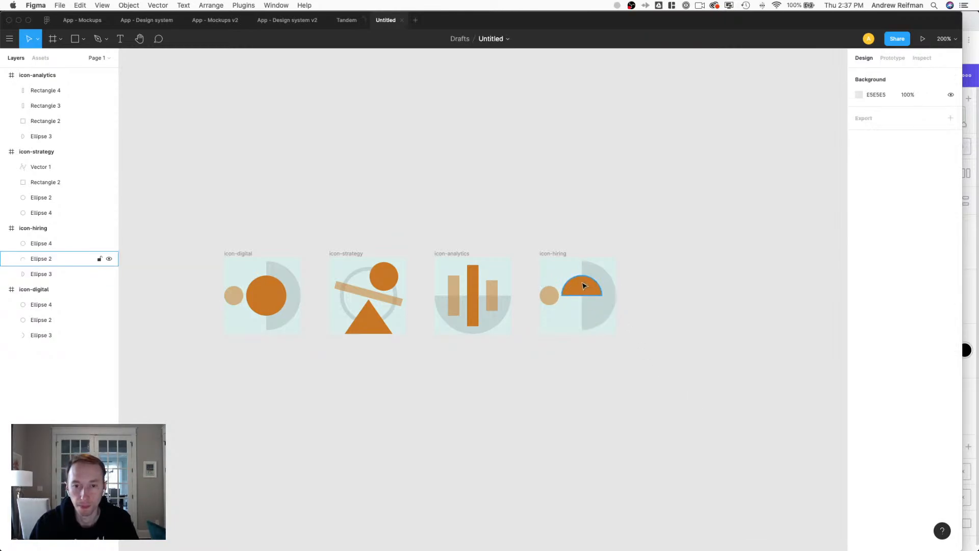
mouse_move(584, 285)
left_mouse_down()
mouse_move(568, 313)
mouse_move(591, 298)
left_mouse_up()
key("super+equal")
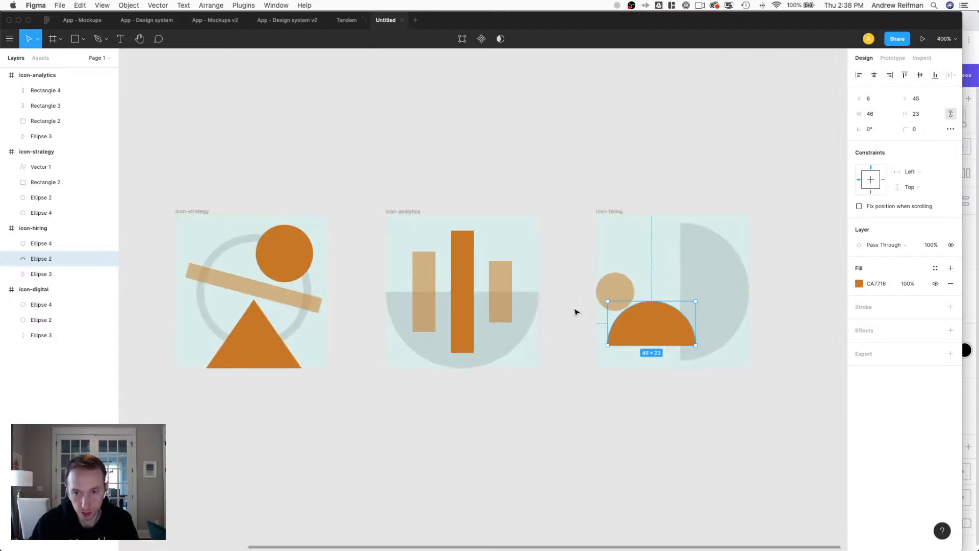
key("Left")
key("Left")
key("Left")
key("Left")
key("Left")
key("Left")
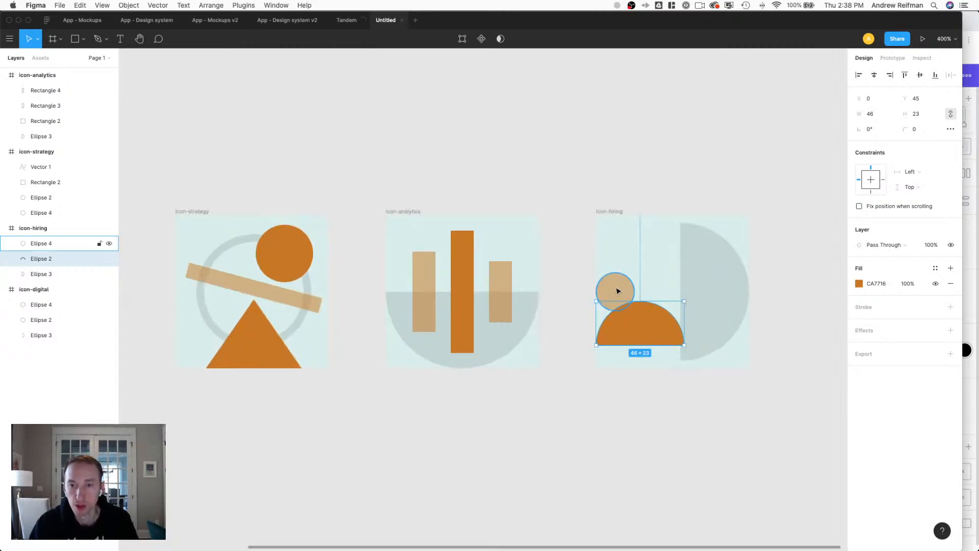
Place the small circle above the body, resize the half-circle to 48×24 and the circle to 26×26.
left_click_drag(618, 291, 642, 258)
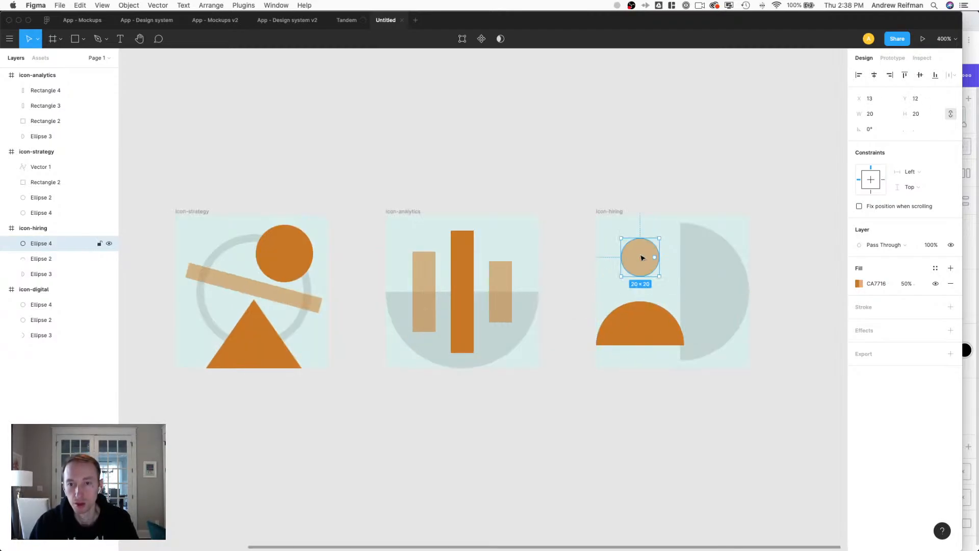
left_click(641, 312)
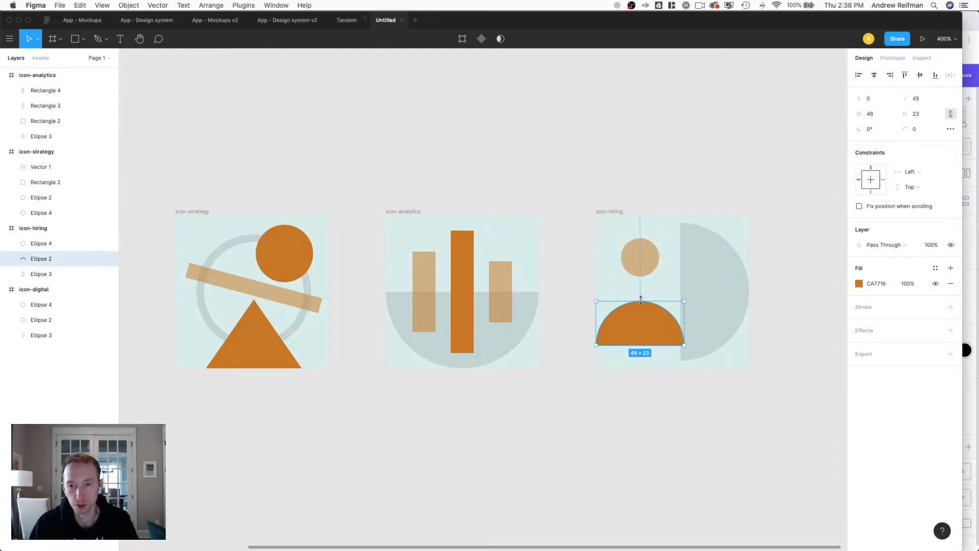
left_click_drag(687, 301, 687, 297)
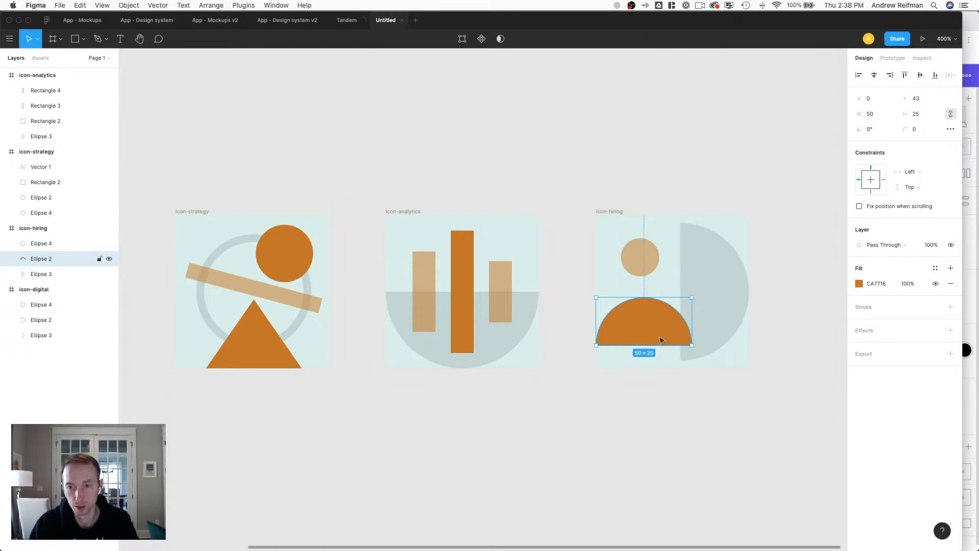
left_click_drag(691, 345, 688, 344)
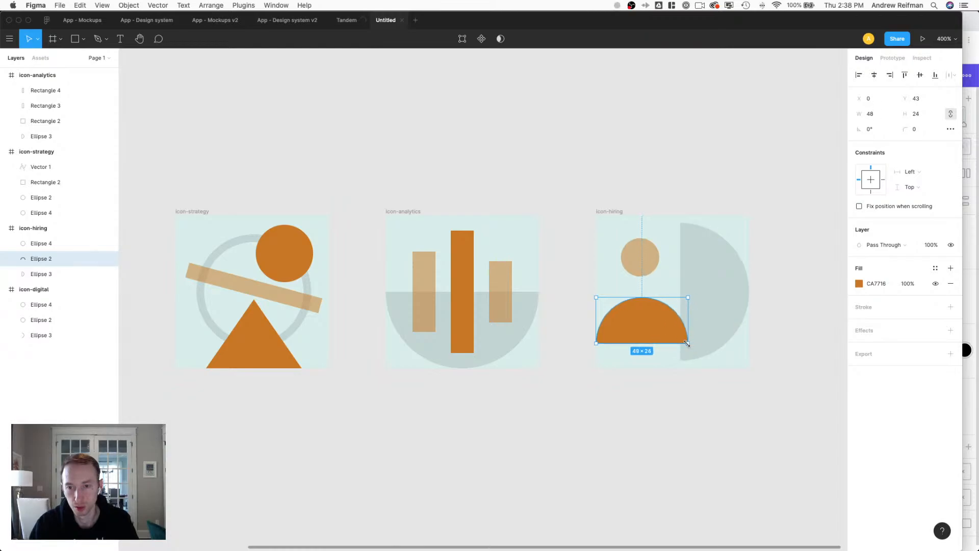
left_click(643, 260)
left_click_drag(645, 284, 649, 282)
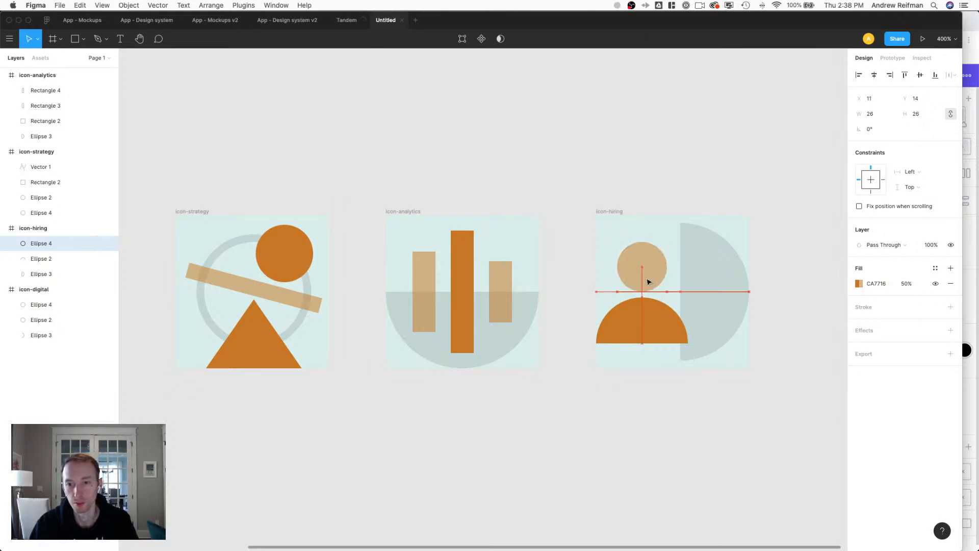
left_click(782, 282)
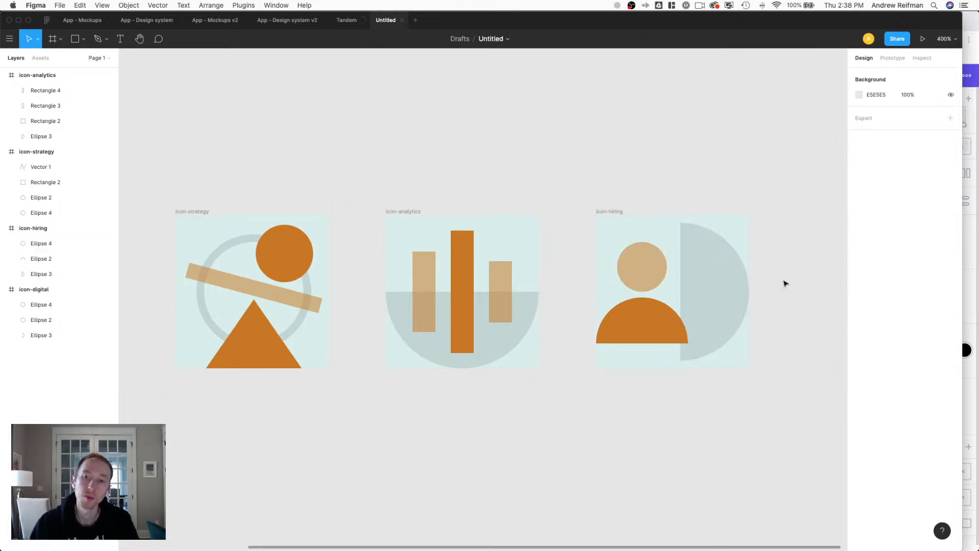
Enlarge the orange body to 56×28 and settle the head circle just above it.
left_click(674, 320)
left_click_drag(688, 343, 698, 350)
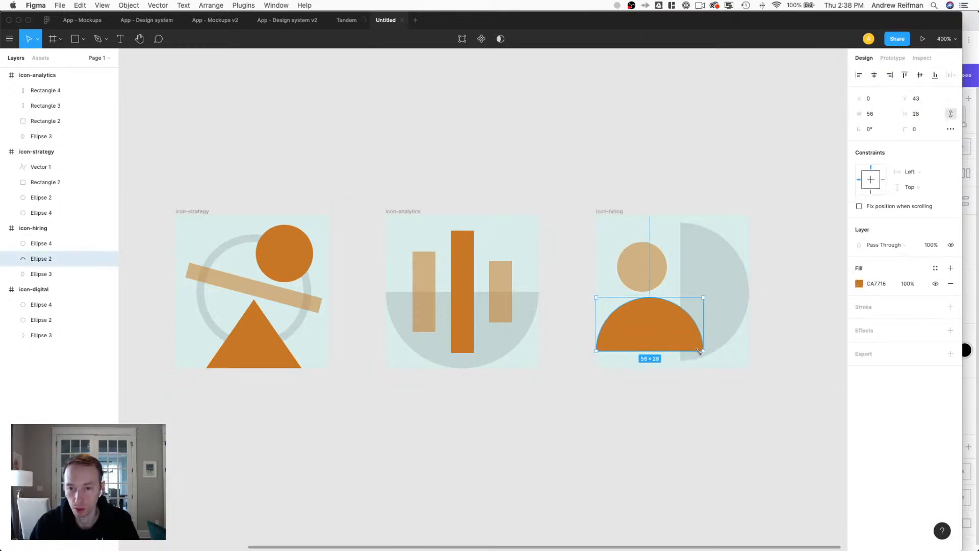
left_click_drag(651, 269, 650, 230)
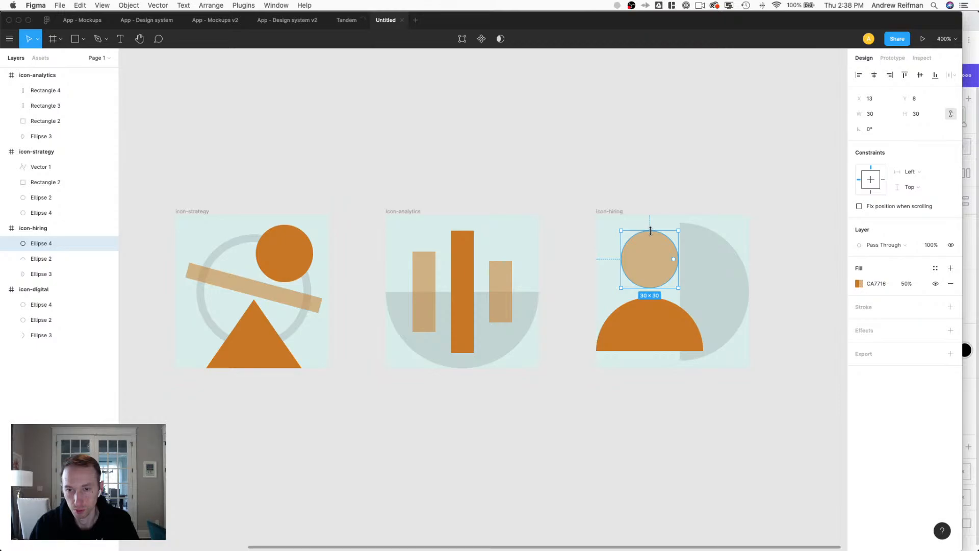
scroll(645, 235, "left", 5)
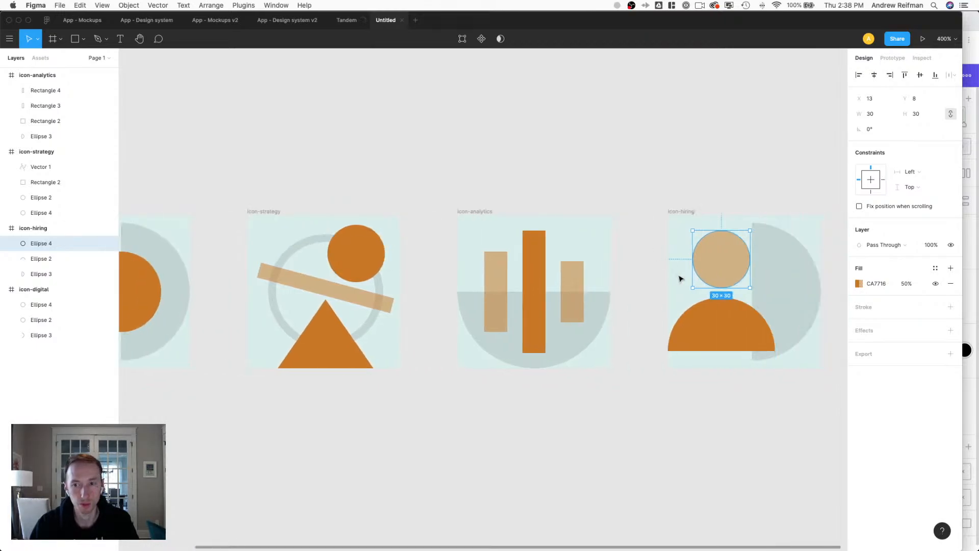
scroll(678, 278, "left", 6)
scroll(678, 278, "right", 8)
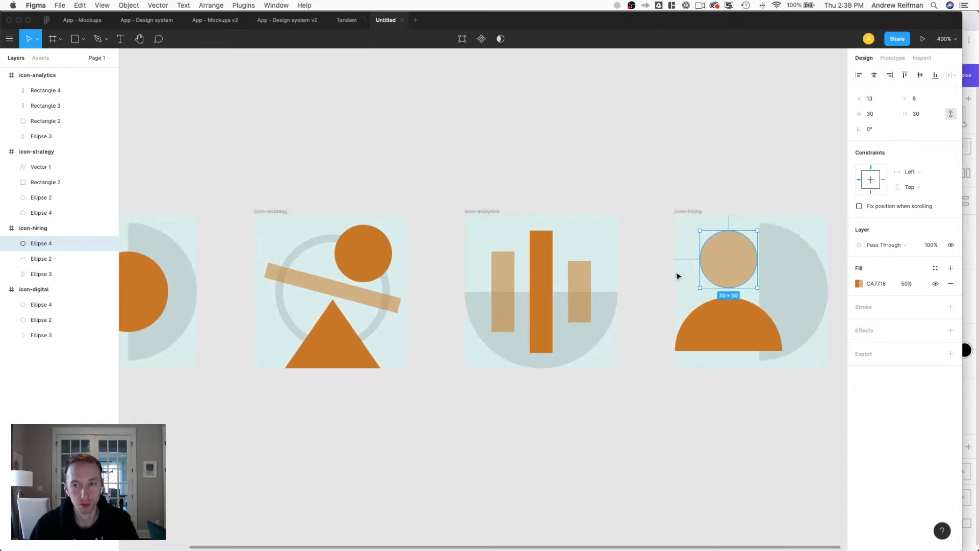
key("Down")
key("Down")
key("alt")
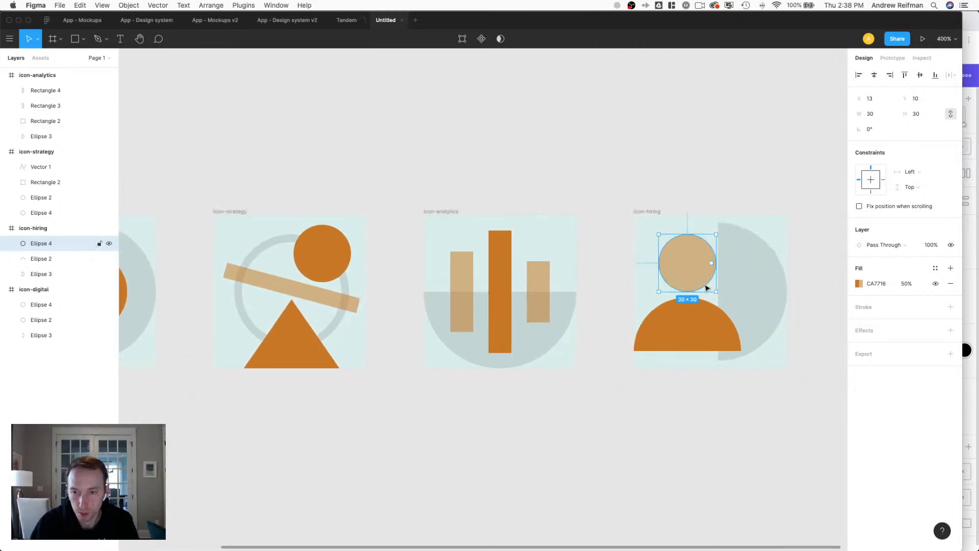
key("Down")
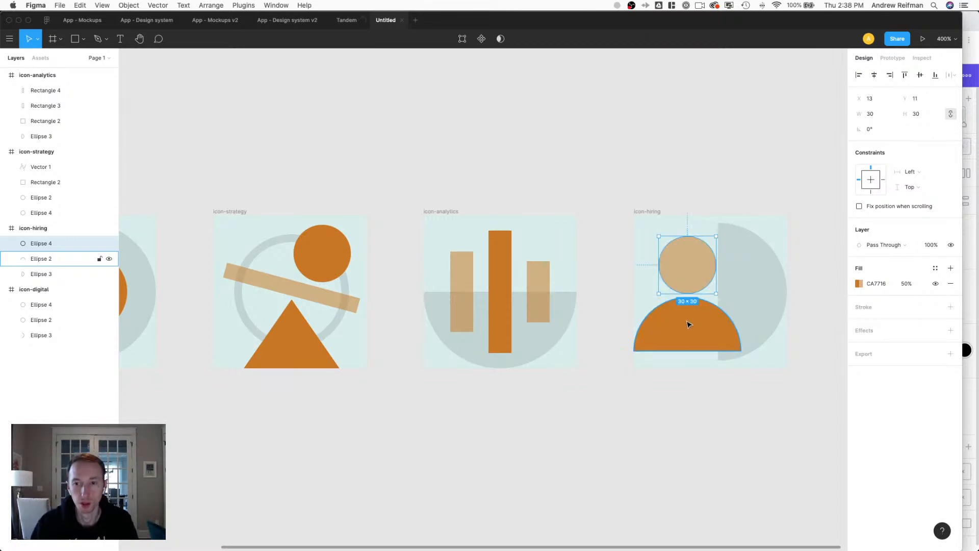
left_click(688, 324)
Duplicate the orange half-circle body, shift the copy right and narrow it to 52 wide.
key("super+d")
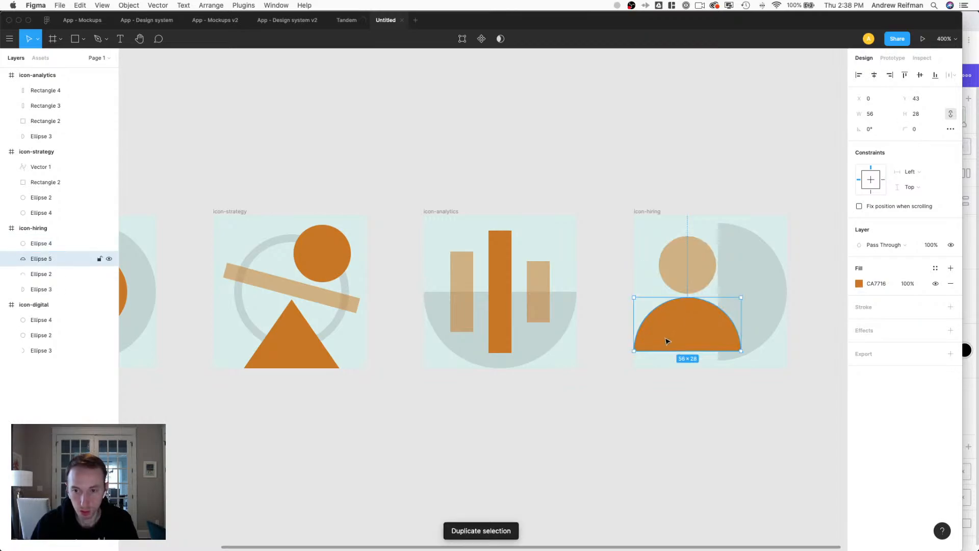
key("shift+Right")
key("shift+Right")
key("Right")
key("Right")
key("Right")
key("Right")
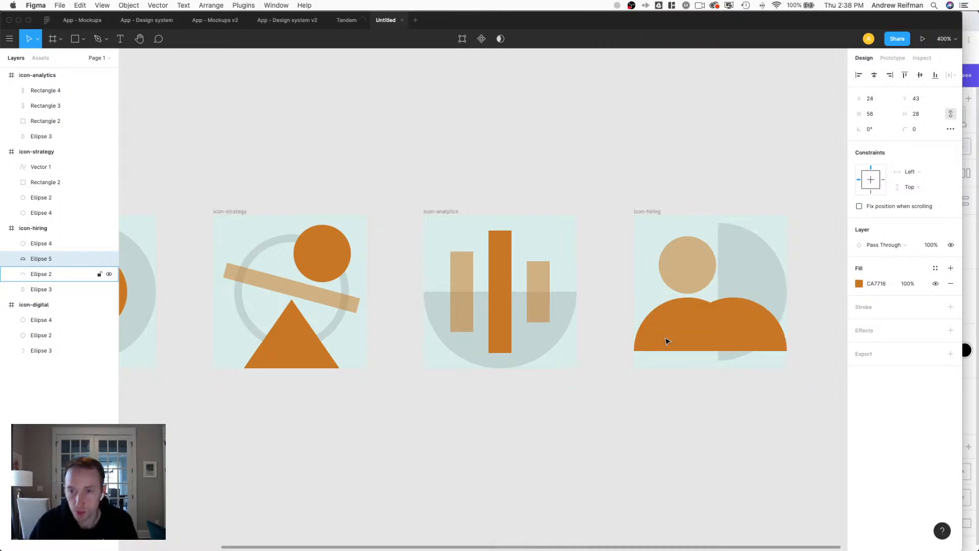
left_click_drag(634, 350, 710, 335)
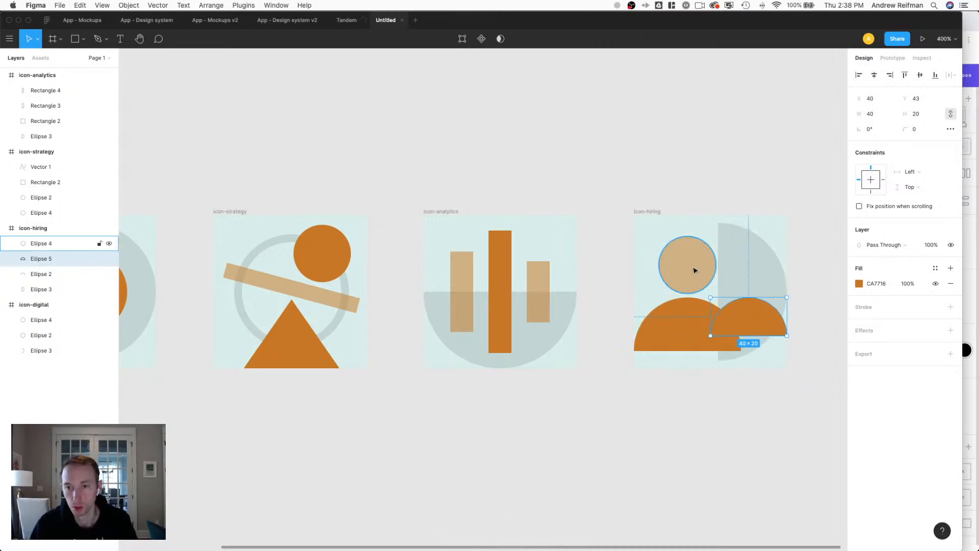
Copy the tan head circle to the right and scale it down to 20×20.
left_click(694, 270)
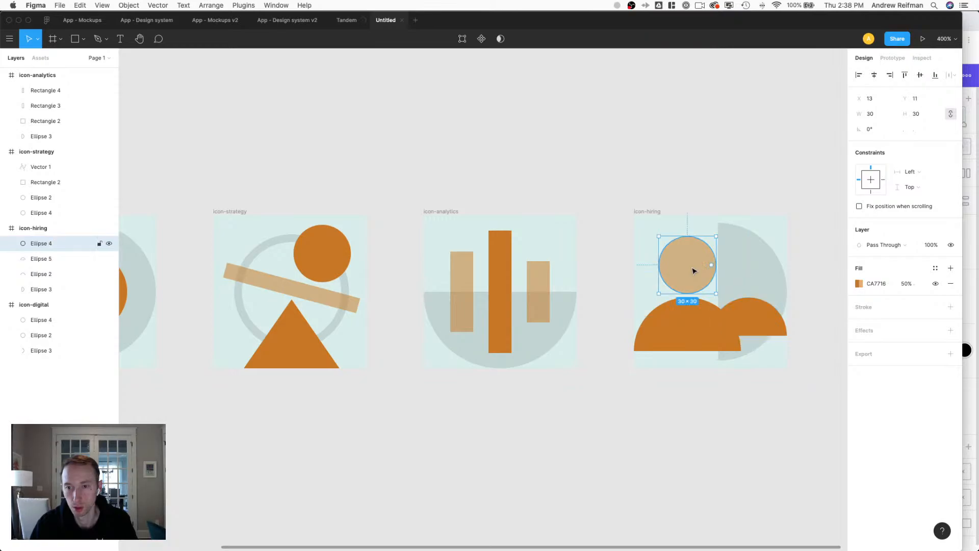
left_click_drag(694, 271, 757, 270, "alt")
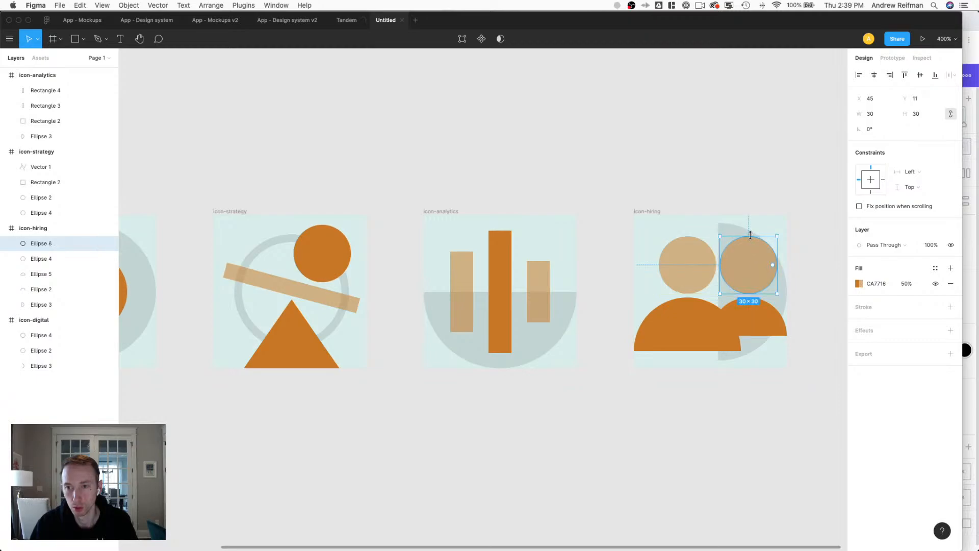
left_click_drag(750, 234, 749, 253)
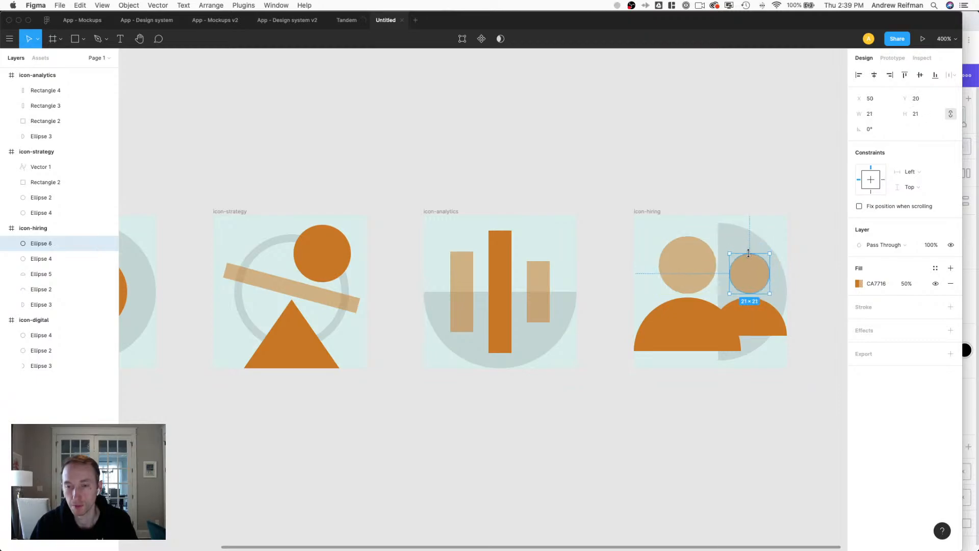
left_click_drag(748, 253, 747, 255)
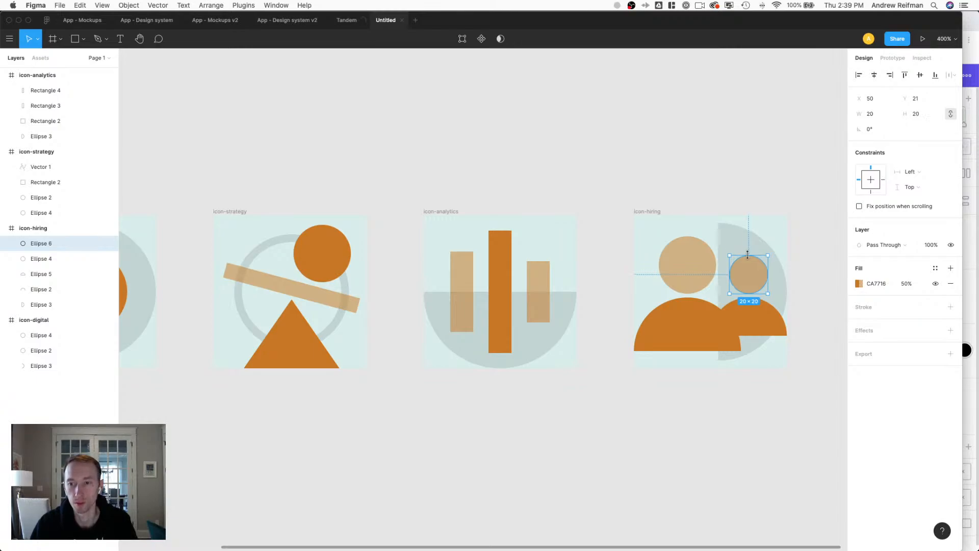
left_click(695, 327)
left_click(782, 417)
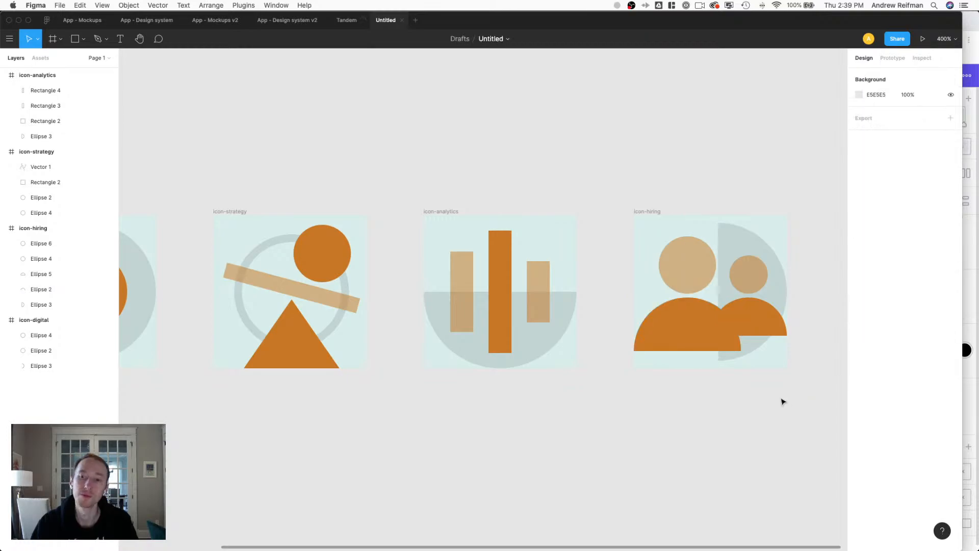
left_click(701, 341)
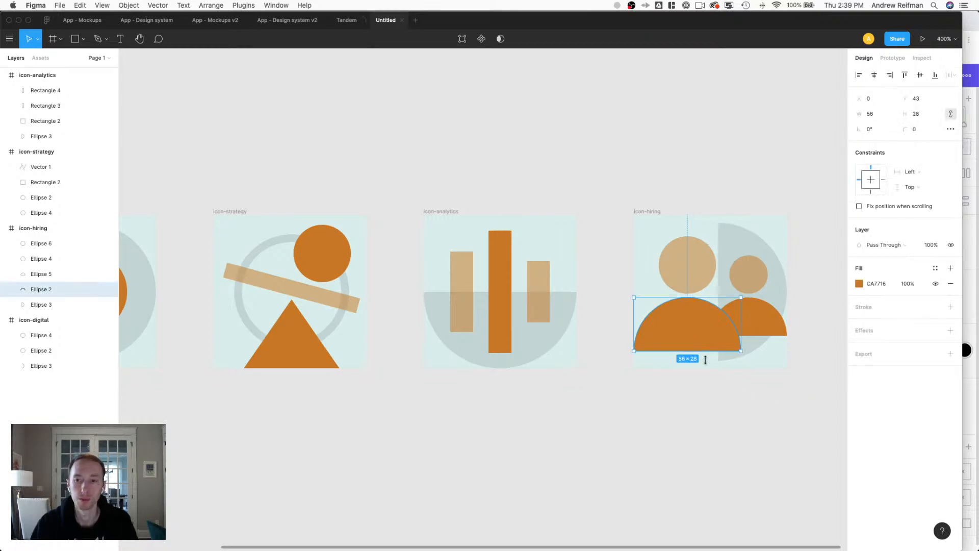
left_click(706, 363)
Delete the grey Ellipse 3 backing, zoom to 800%, and select the icon-hiring frame.
left_click(734, 235)
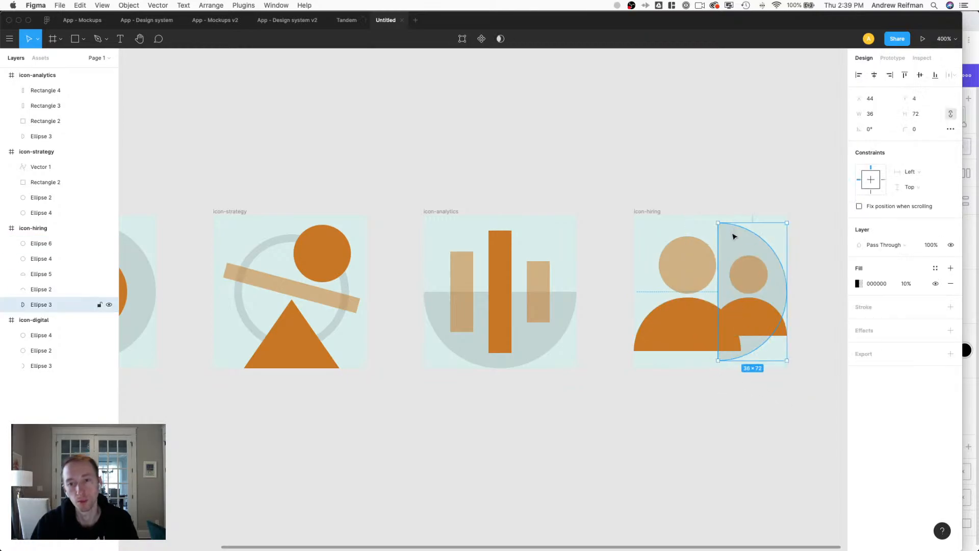
scroll(717, 219, "right", 2)
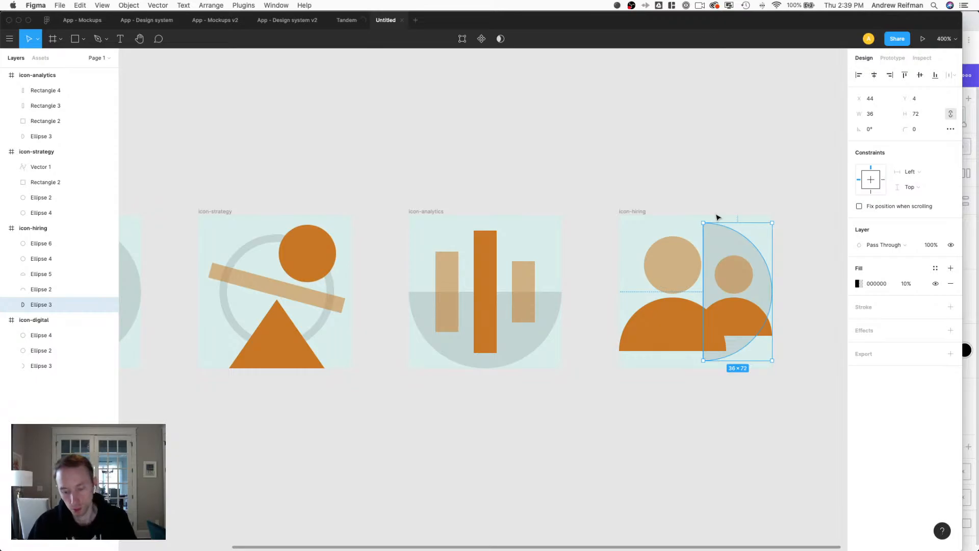
key("Delete")
key("shift+equal")
scroll(717, 216, "right", 7)
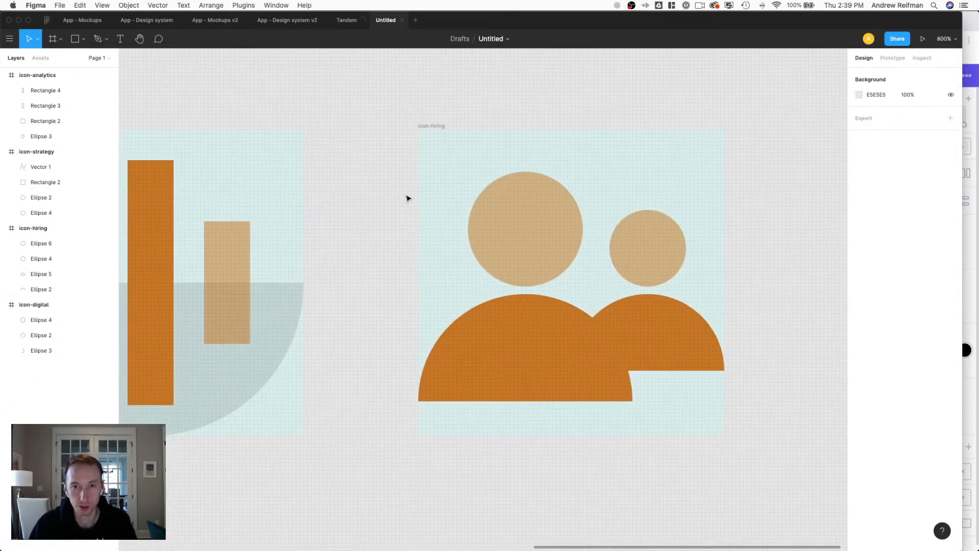
left_click(438, 127)
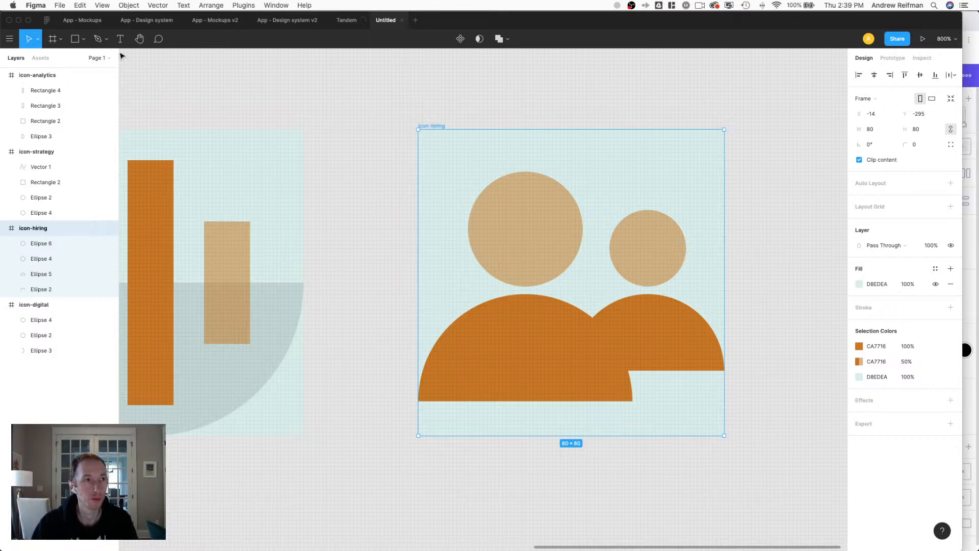
Pen-draw a closed diamond through the frame's four edge midpoints, keeping the top vertex on the top edge.
left_click(97, 38)
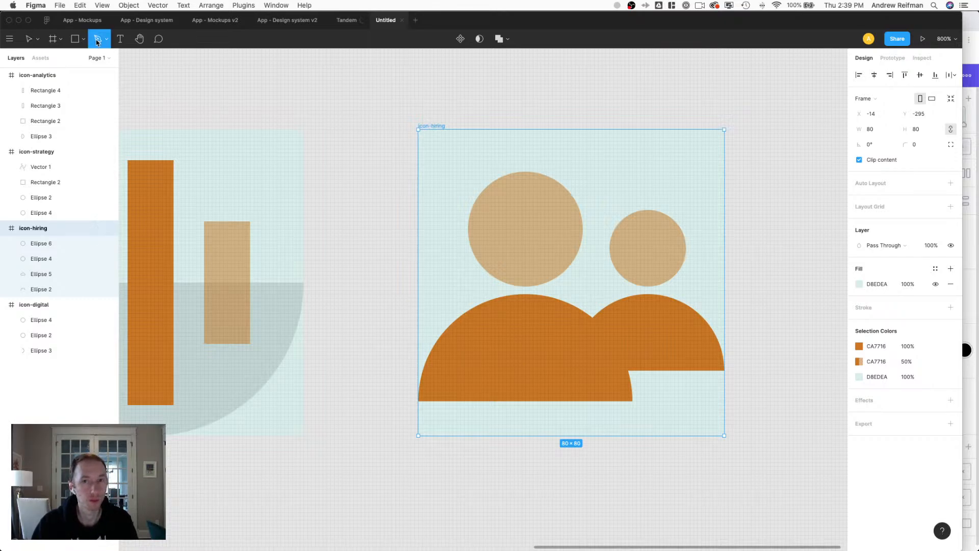
left_click(572, 130)
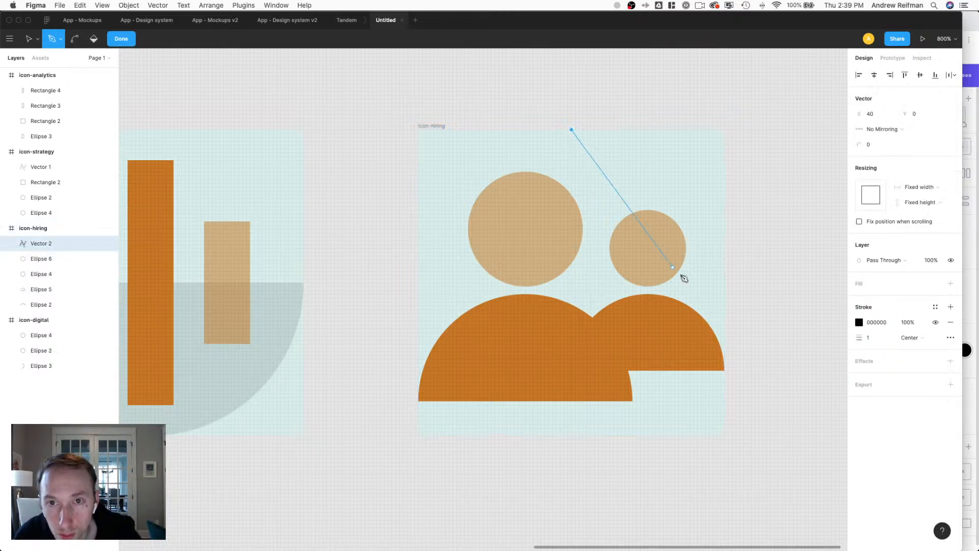
left_click(724, 260)
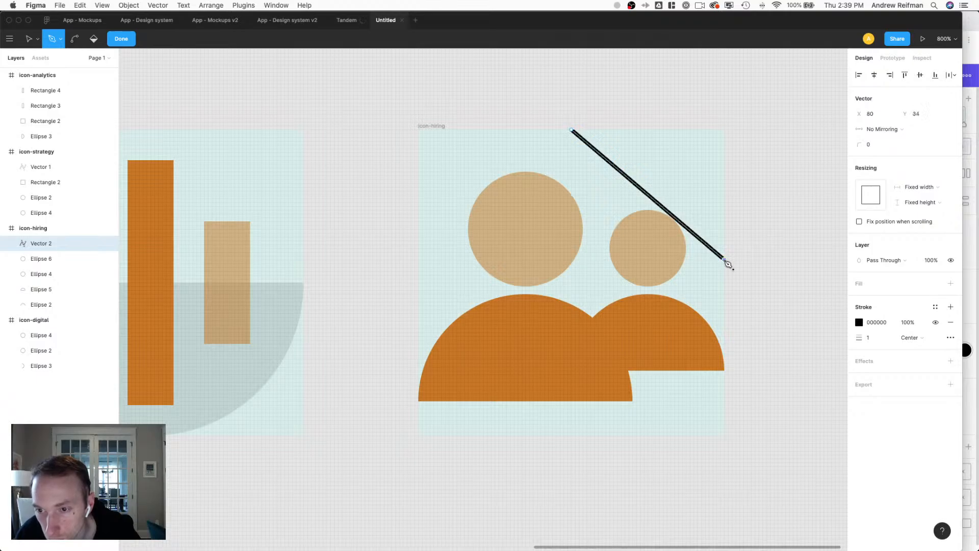
left_click(571, 435)
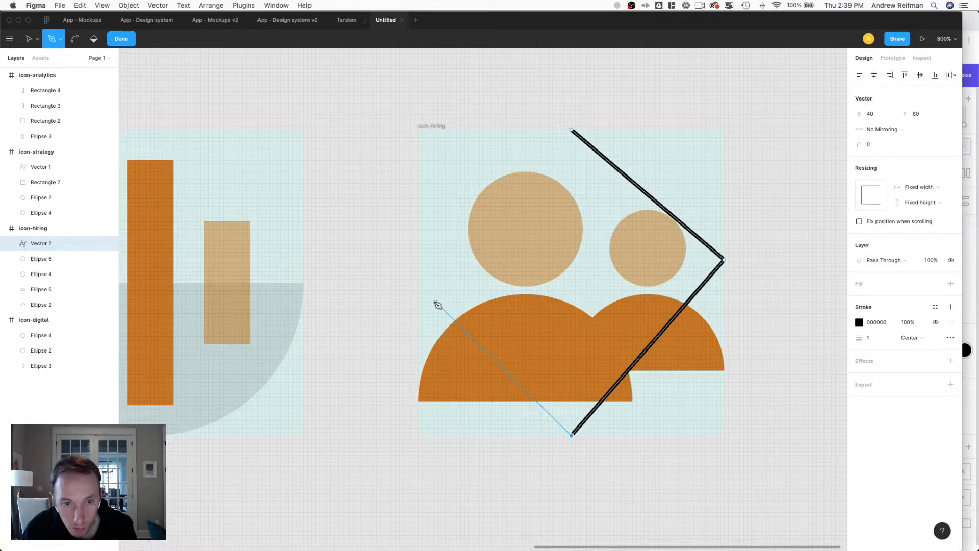
left_click(419, 258)
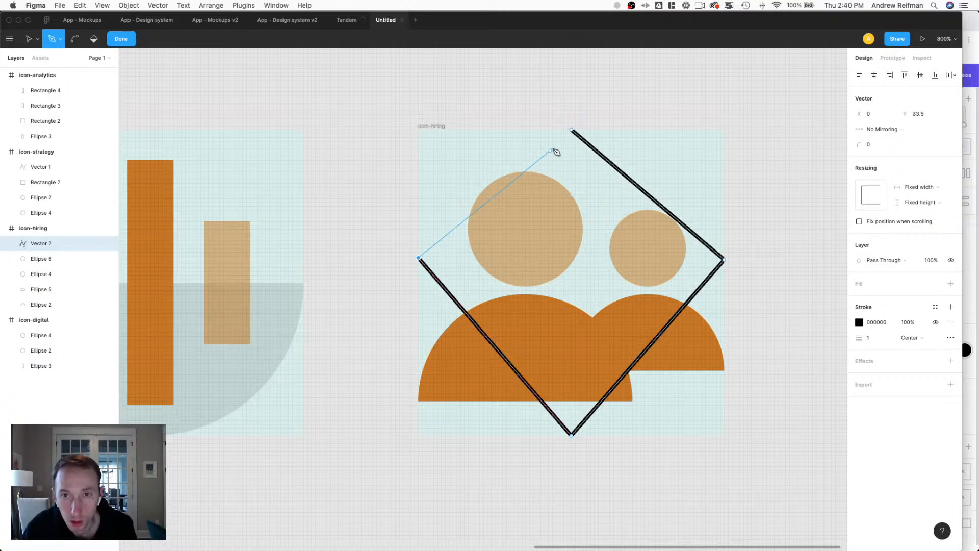
left_click(572, 130)
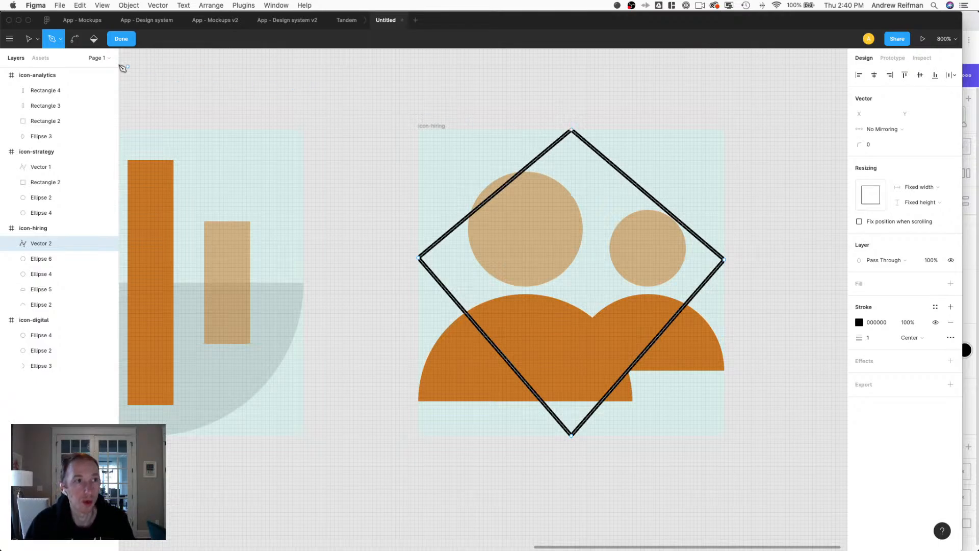
key("Escape")
left_click(572, 131)
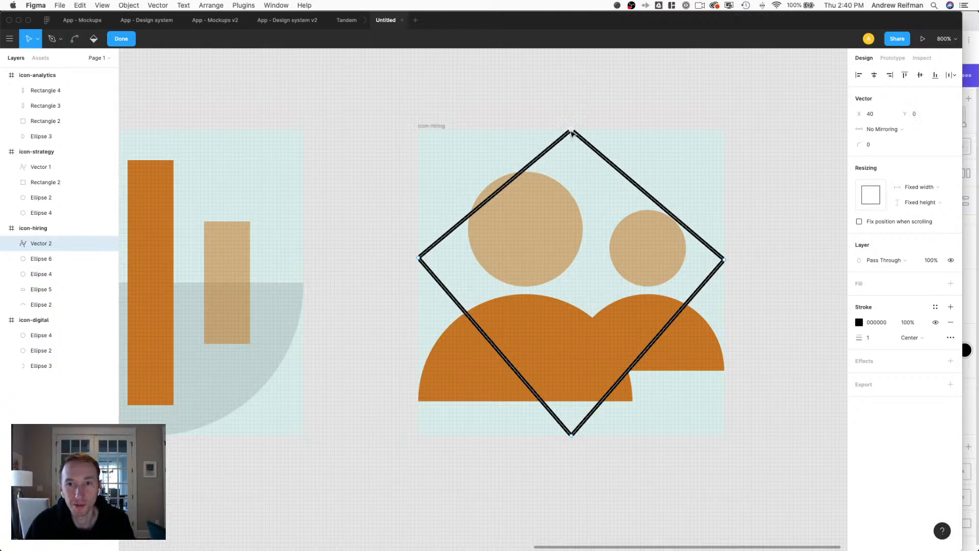
left_click_drag(572, 130, 580, 143)
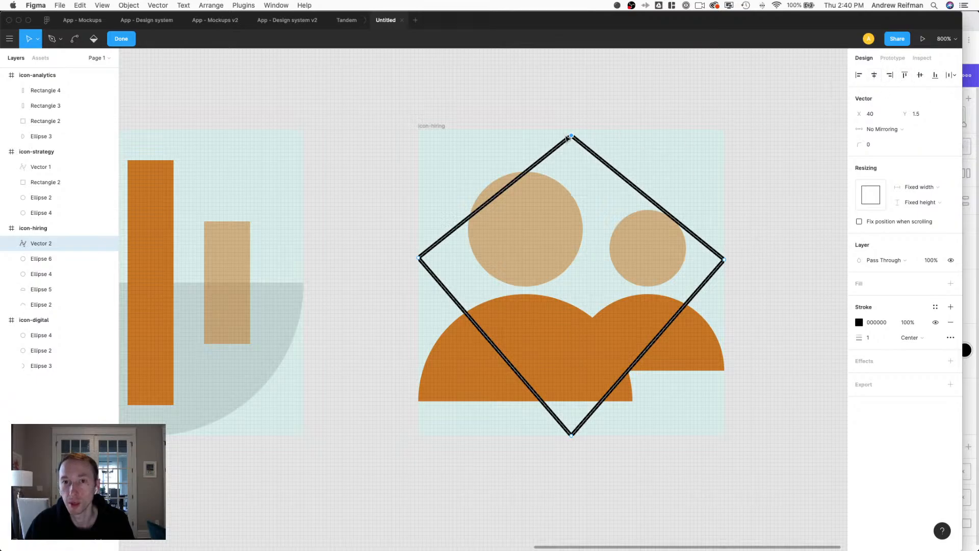
left_click_drag(572, 136, 572, 132)
Remove the diamond's outline and give it a 000000 fill at 10% opacity.
left_click(950, 322)
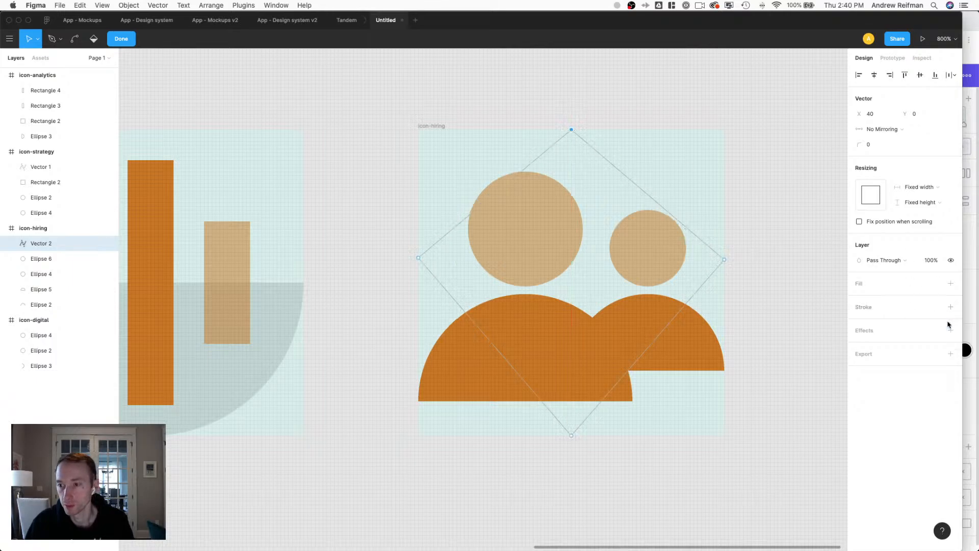
left_click(949, 283)
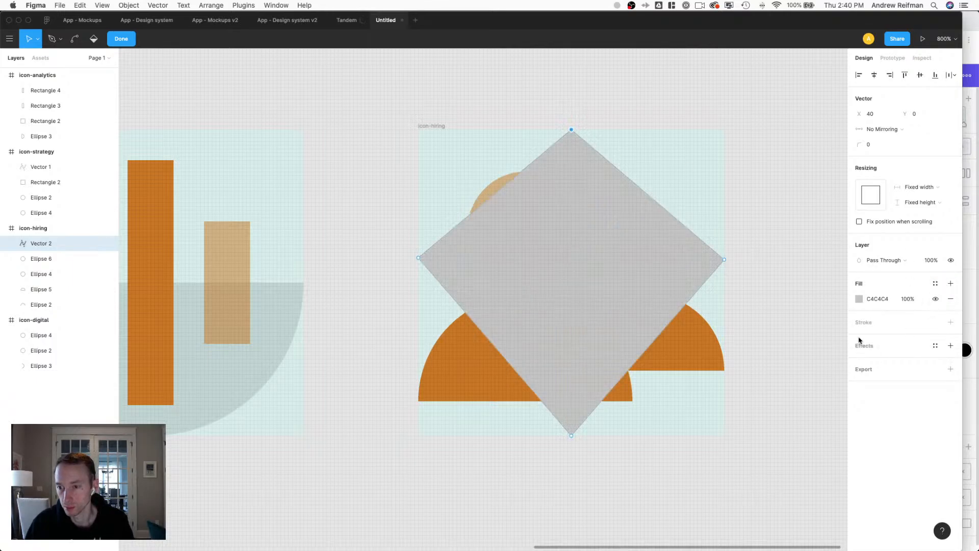
left_click(872, 300)
type("000")
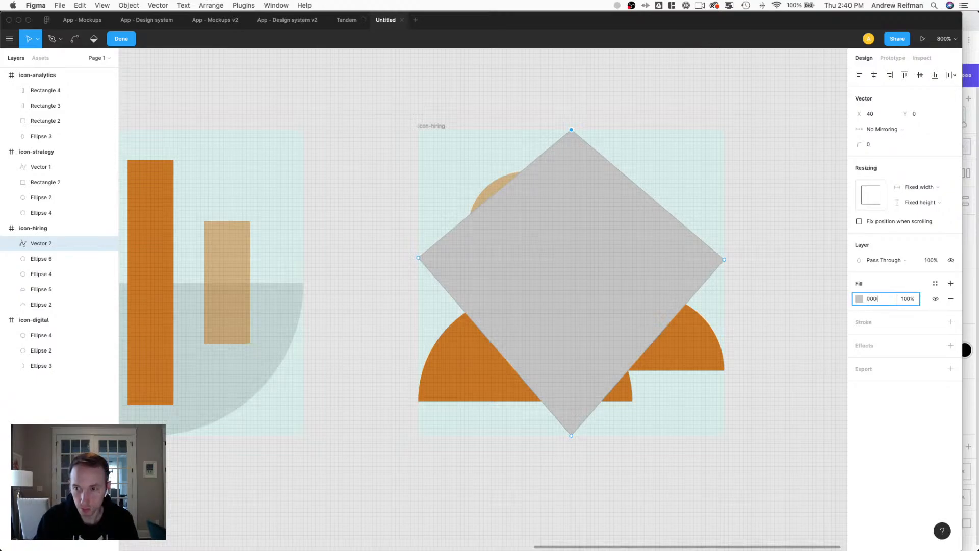
key("Return")
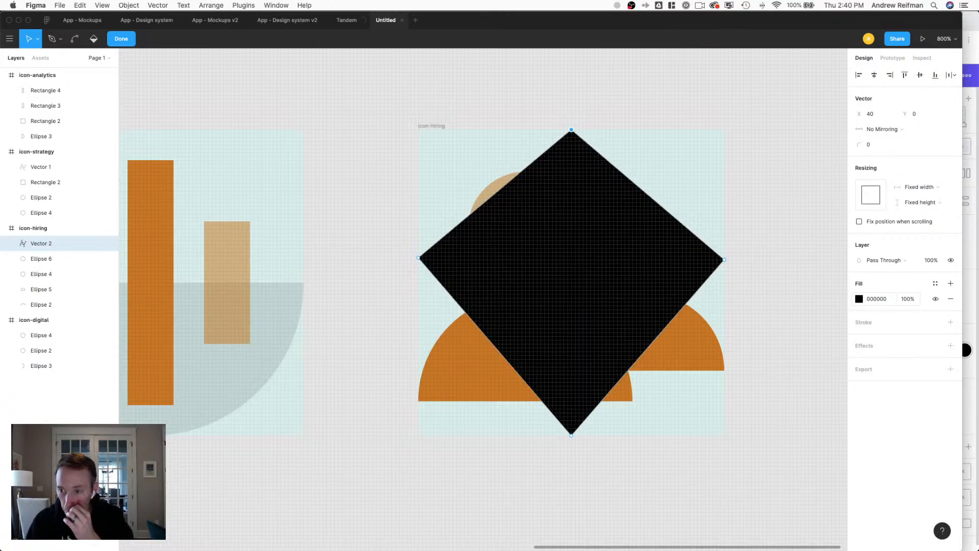
left_click(908, 299)
type("10")
key("Return")
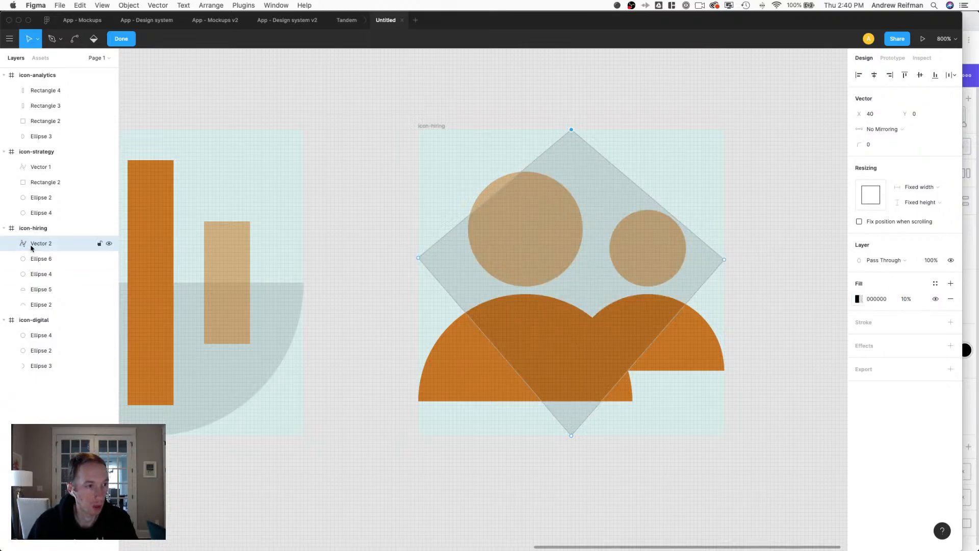
Move the diamond behind the orange shapes and add vertical and horizontal centre guides.
left_click_drag(30, 244, 43, 313)
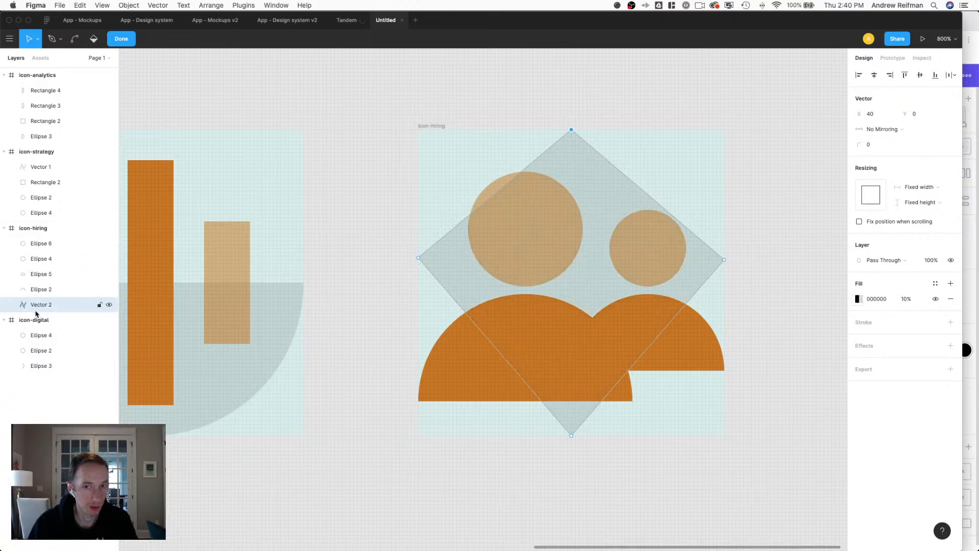
left_click(431, 126)
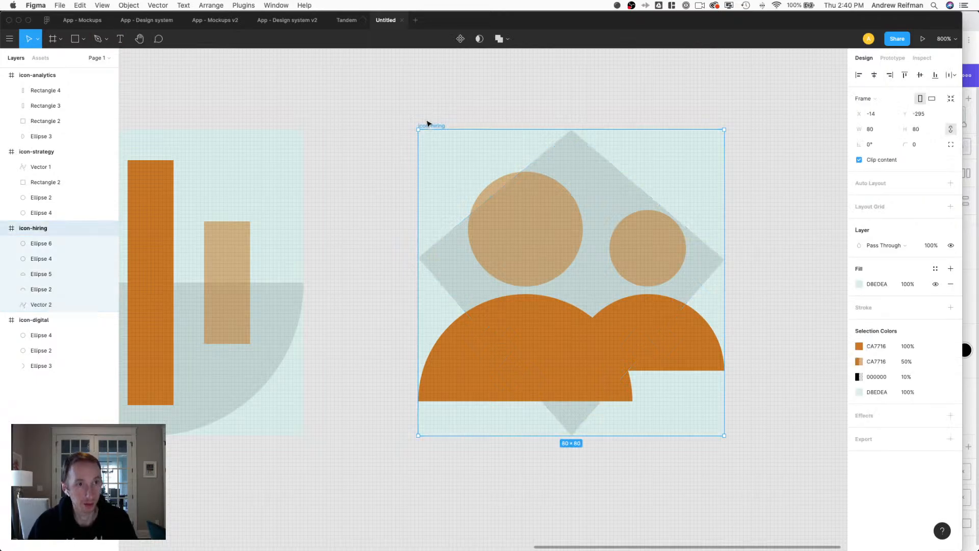
key("shift+r")
left_click_drag(126, 171, 571, 204)
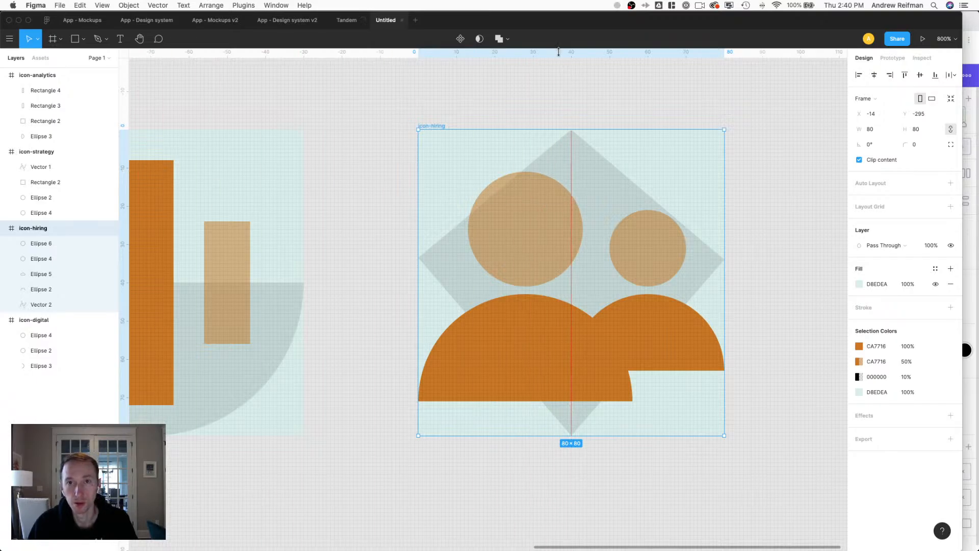
left_click_drag(558, 52, 567, 282)
Snap the diamond's left and right points onto the horizontal middle guide.
double_click(450, 269)
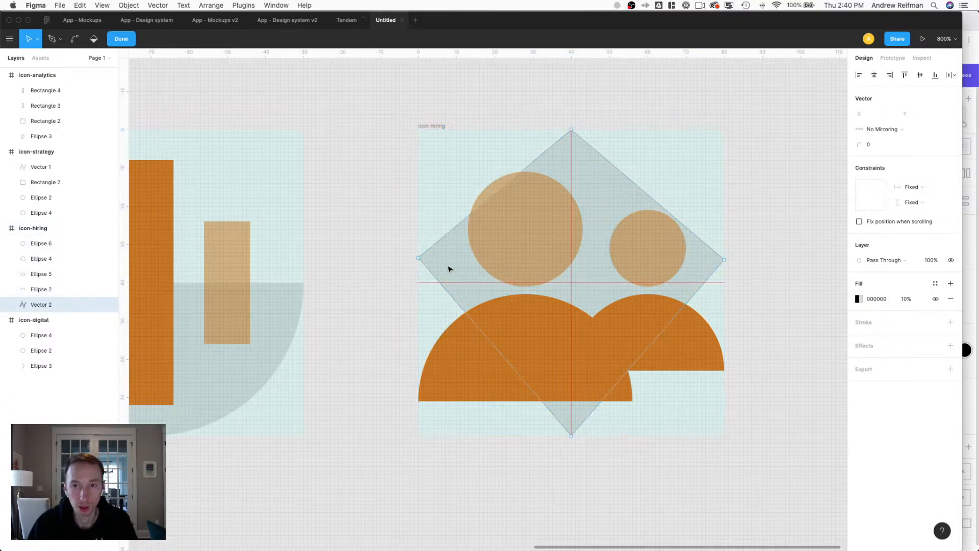
left_click_drag(419, 259, 419, 284)
key("super+plus")
key("super+plus")
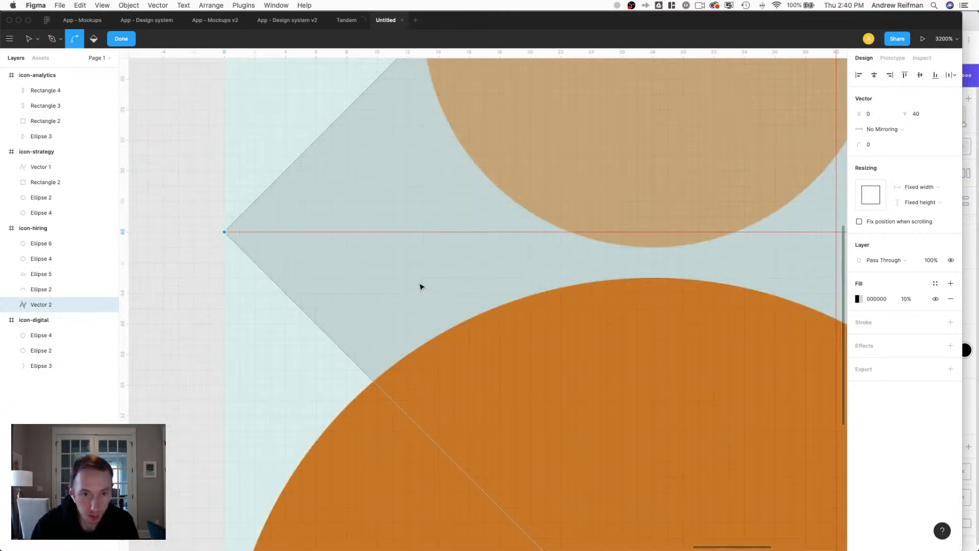
scroll(397, 196, "right", 16)
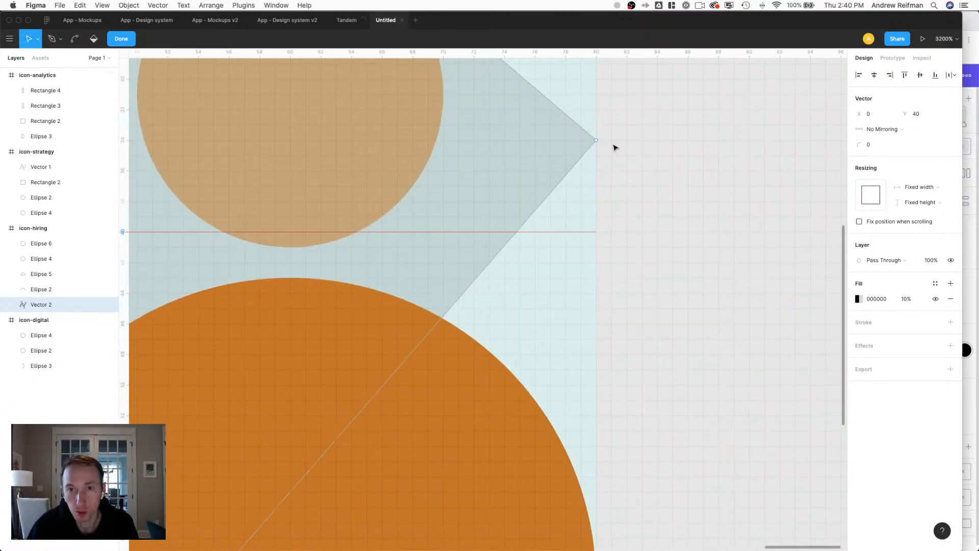
left_click_drag(596, 140, 596, 232)
scroll(562, 198, "up", 10)
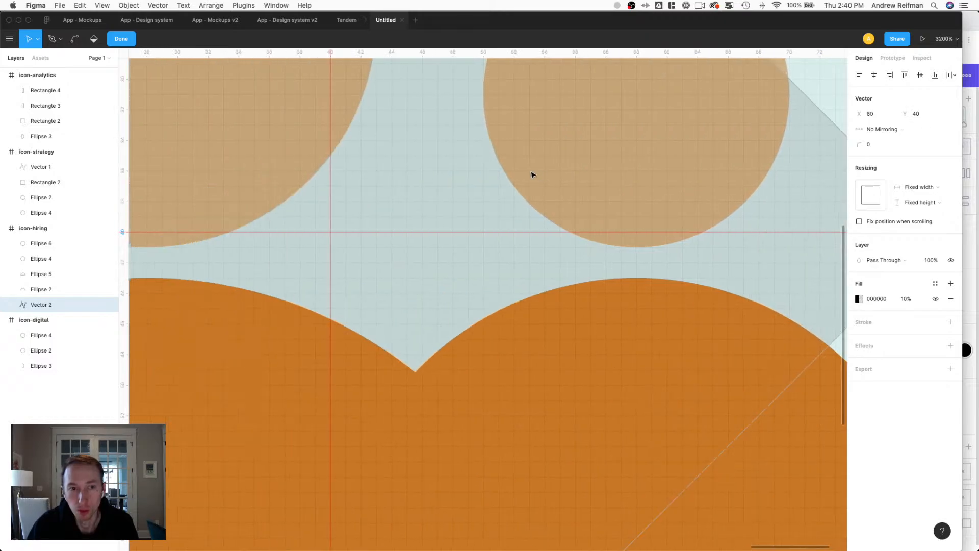
scroll(531, 173, "left", 15)
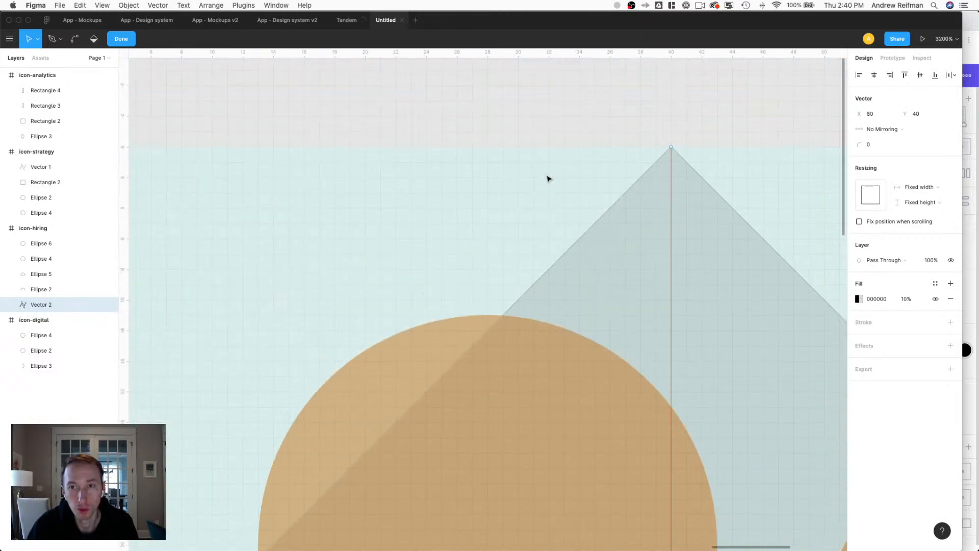
scroll(551, 181, "down", 20)
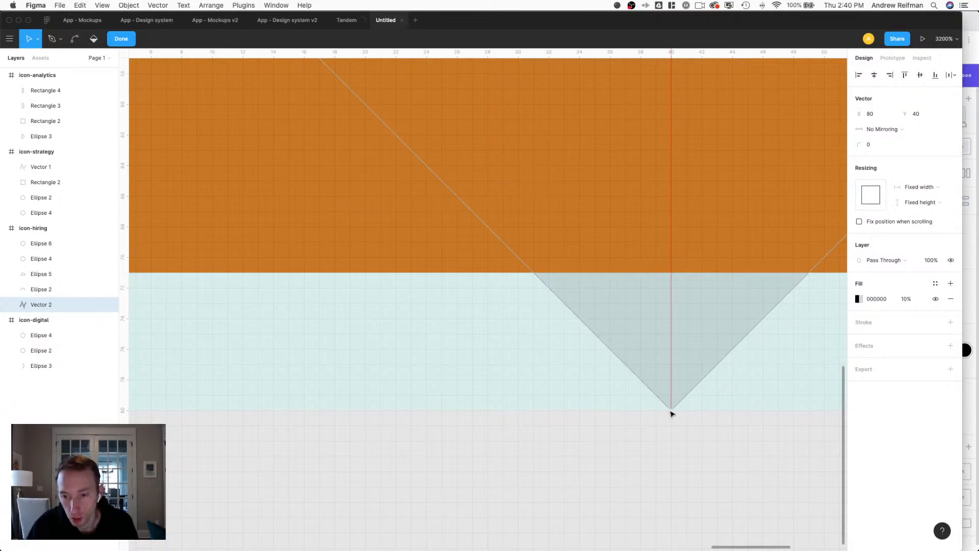
key("shift+0")
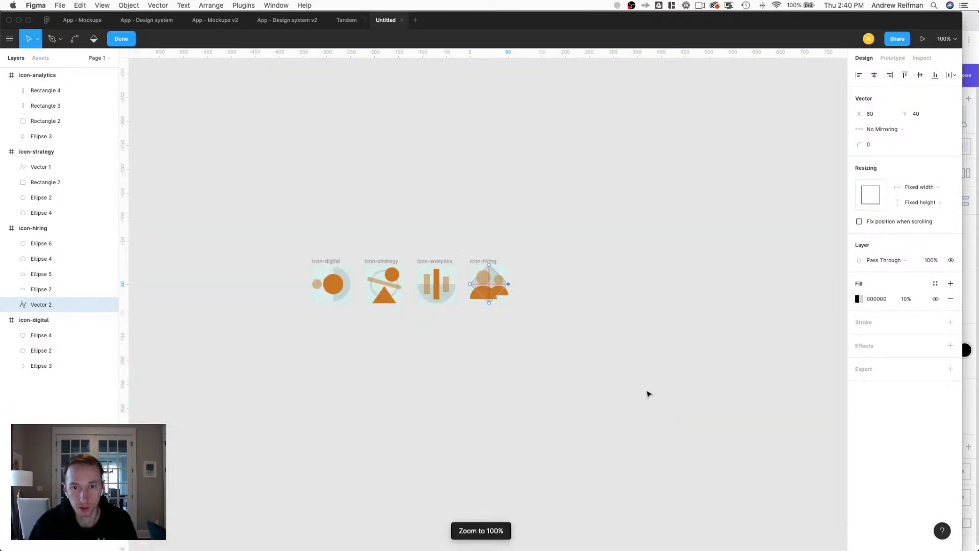
key("Escape")
key("Escape")
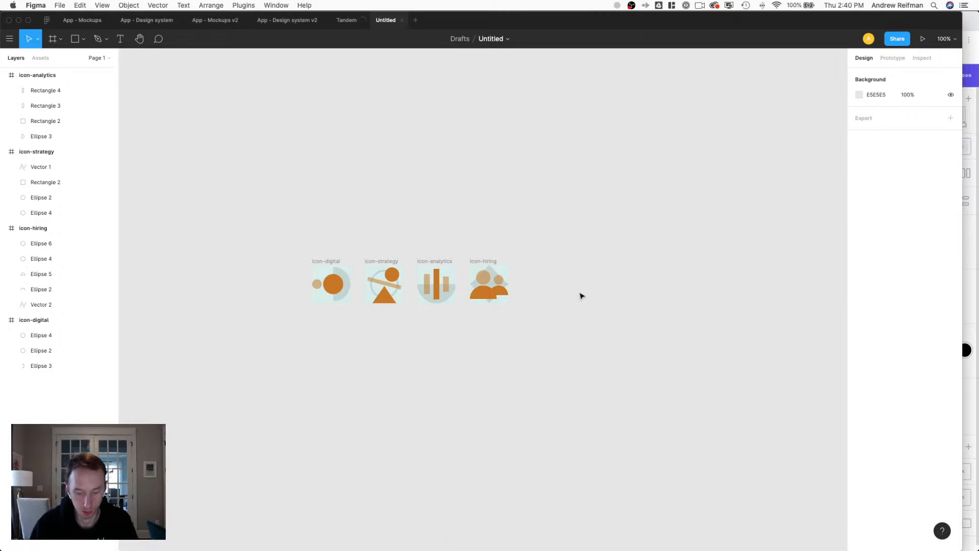
key("super+equal")
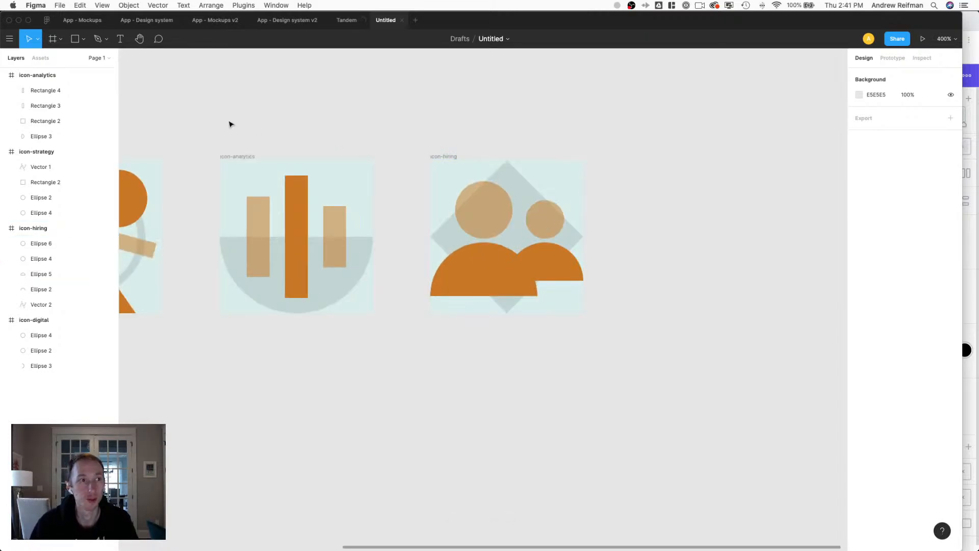
Shrink the hiring icon's diamond to 64×64, then delete it.
left_click(510, 179)
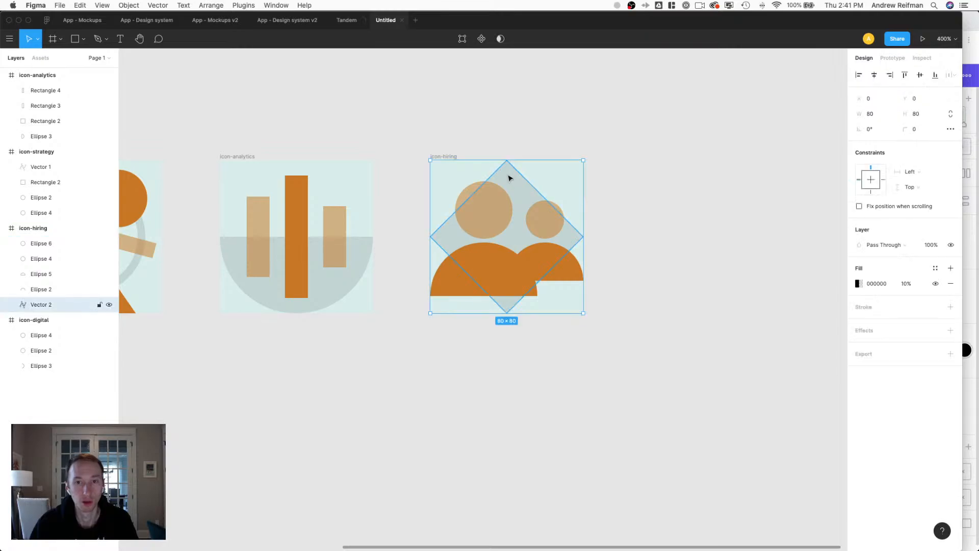
left_click_drag(507, 158, 507, 191)
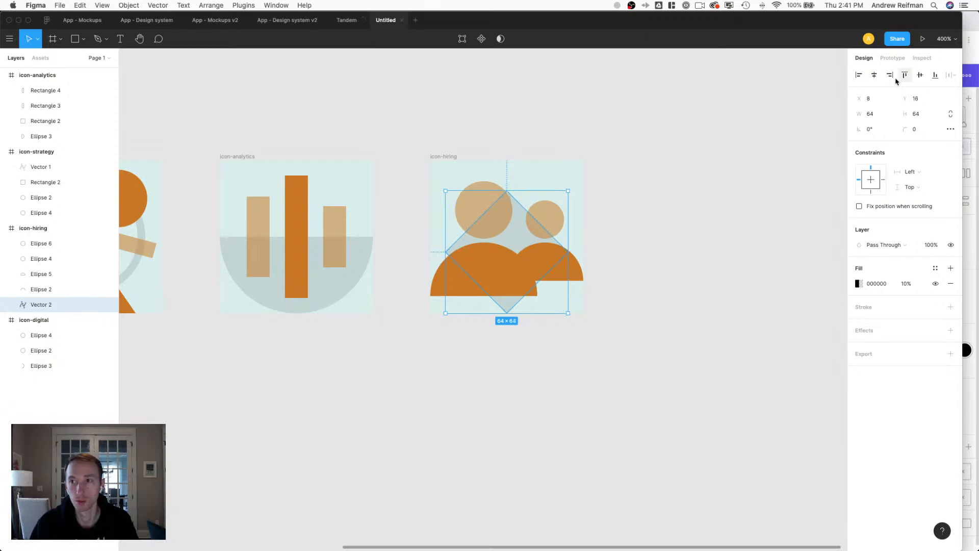
key("Escape")
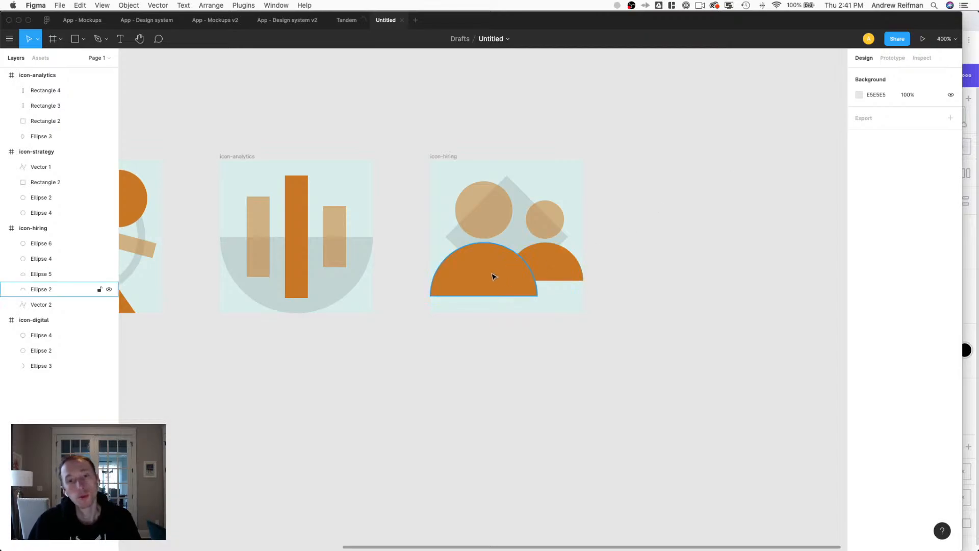
scroll(496, 198, "left", 3)
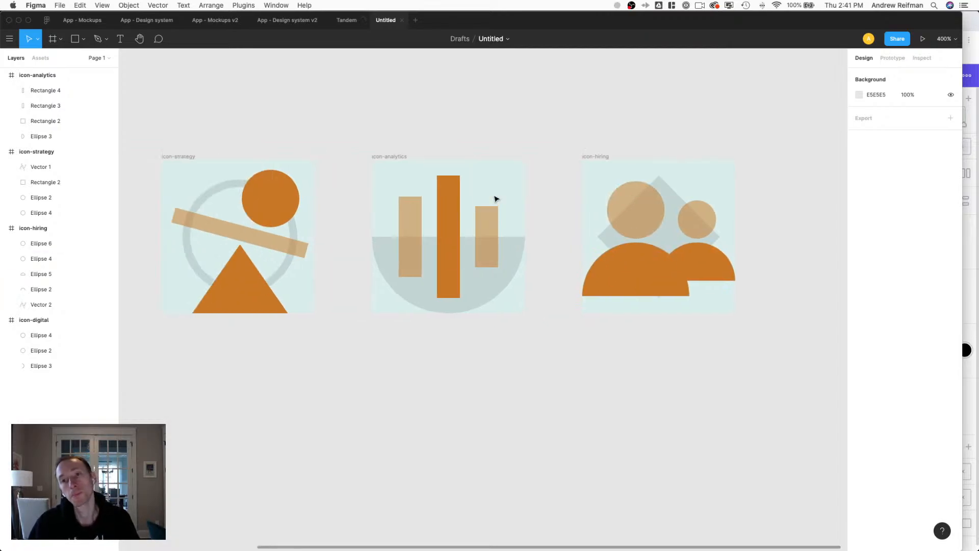
left_click(673, 235)
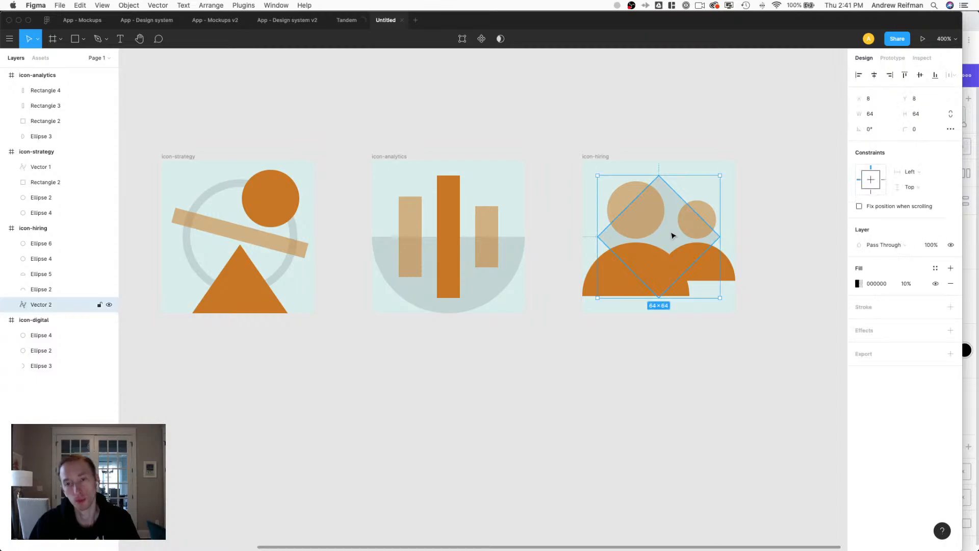
key("Delete")
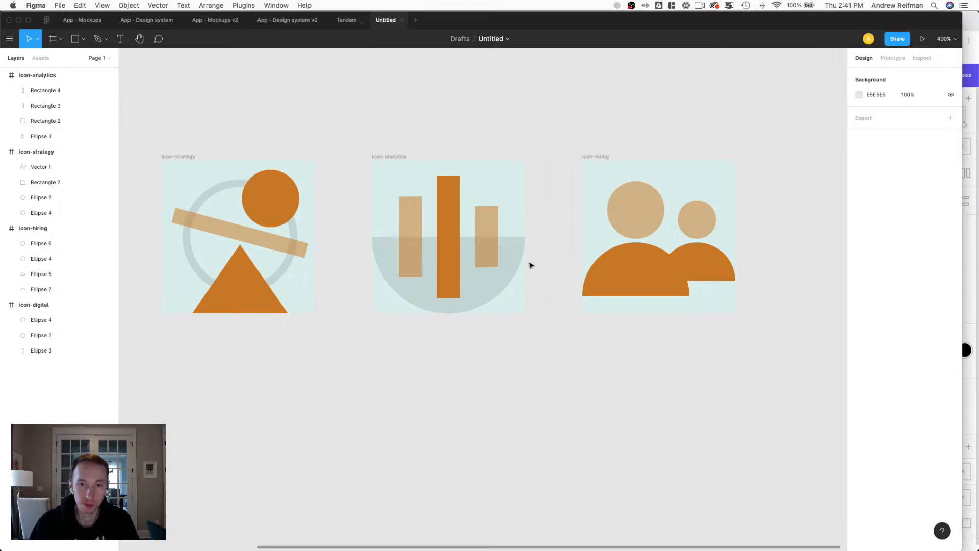
Copy the analytics icon's grey half-circle, trial-paste it into icon-hiring, then remove the pasted copy.
left_click(483, 291)
key("super+c")
left_click(602, 153)
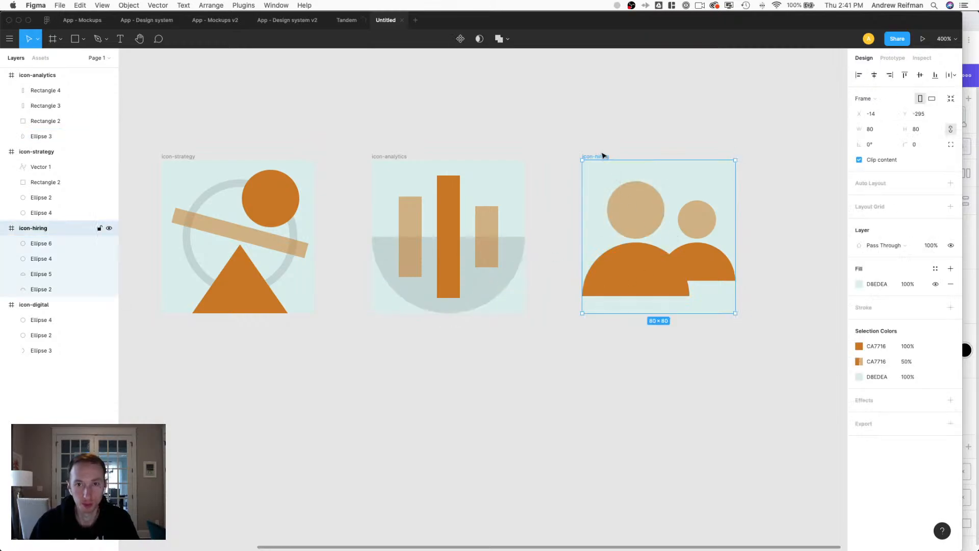
key("super+v")
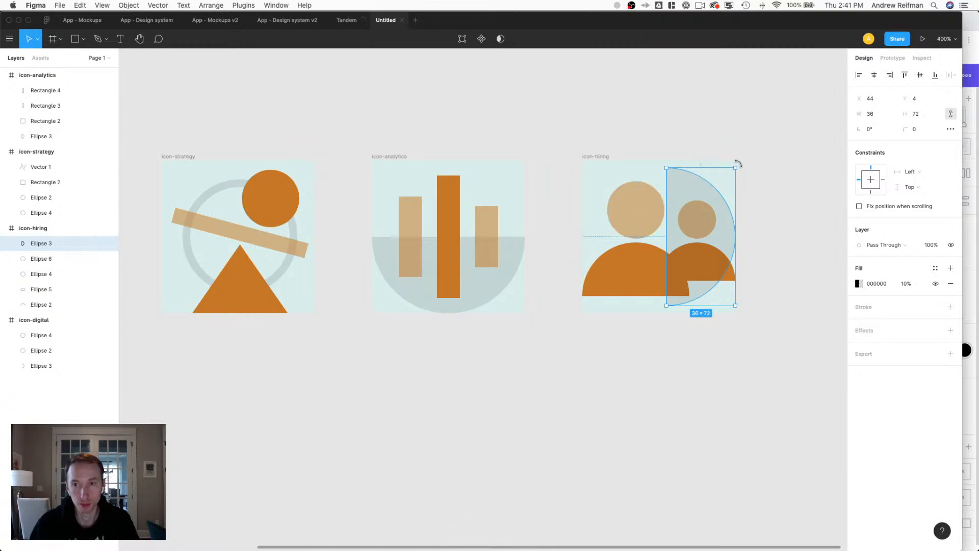
key("Delete")
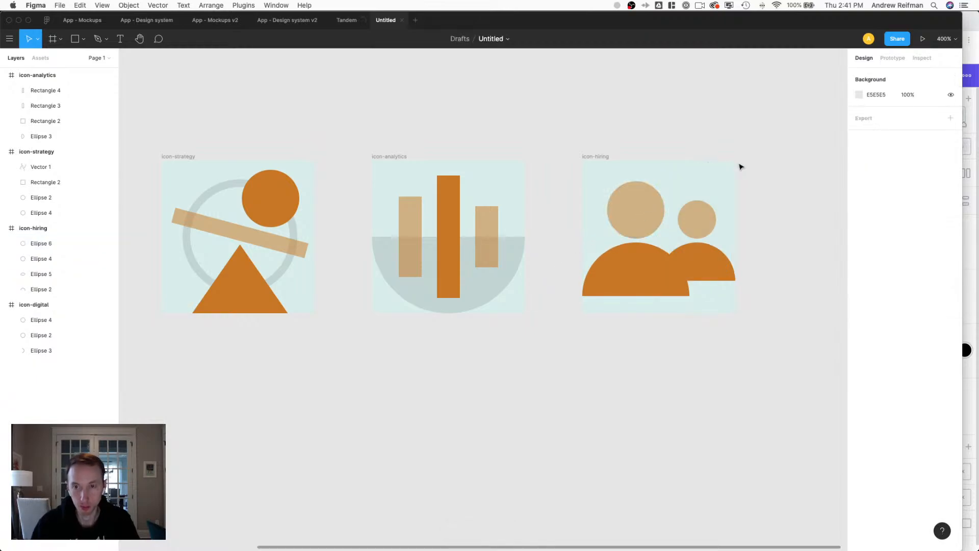
left_click(483, 287)
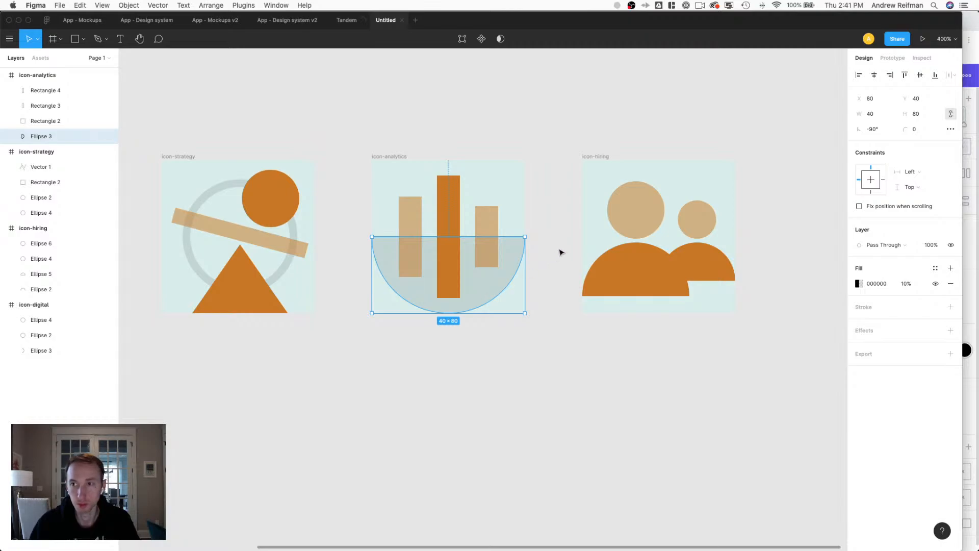
Try the grey half-circle in icon-hiring at 26×52, then undo it back to icon-analytics.
left_click(610, 157)
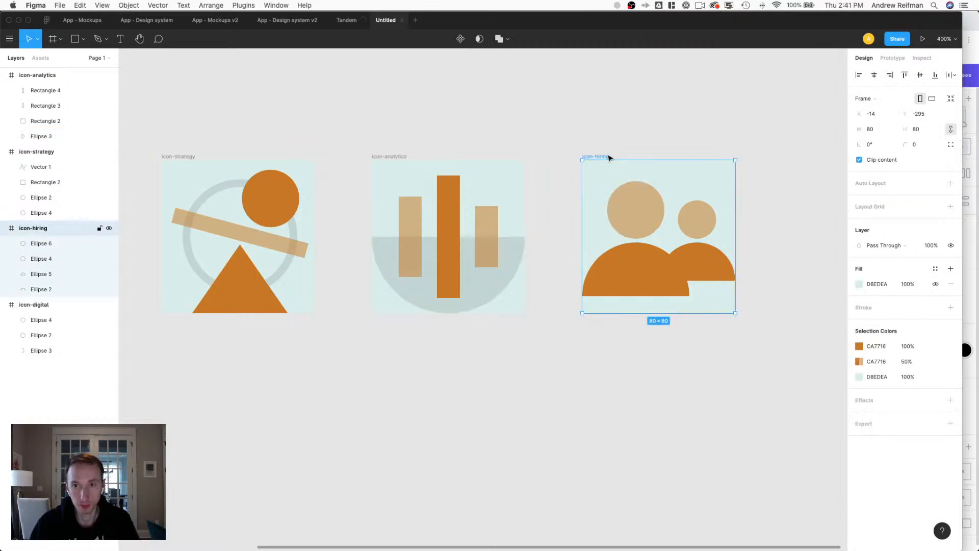
key("ctrl+v")
key("shift+Up")
key("shift+Up")
key("shift+Up")
key("shift+Up")
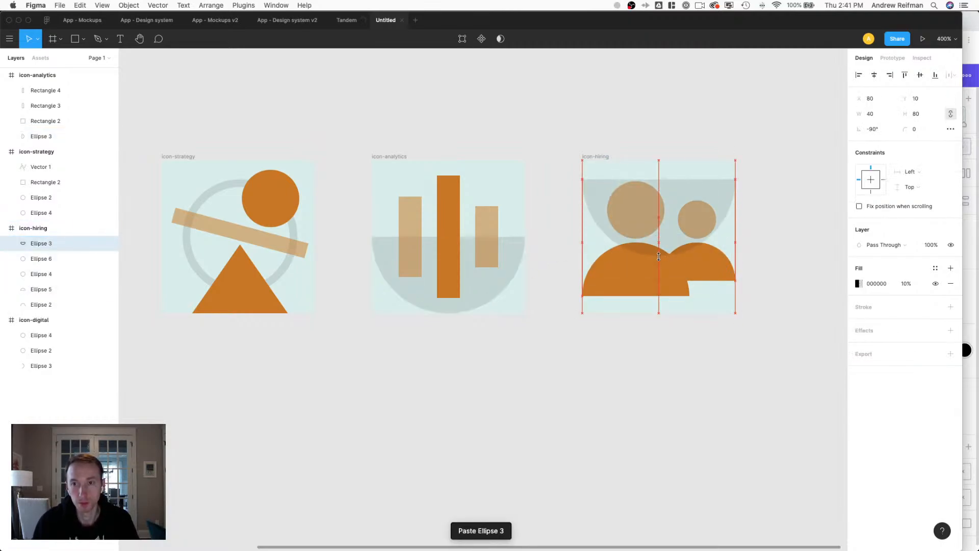
left_click_drag(662, 235, 664, 210)
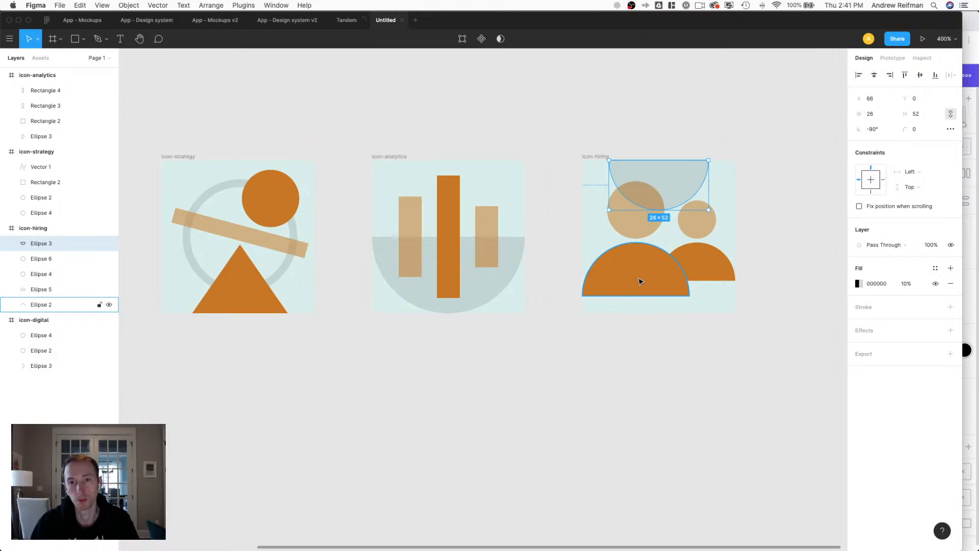
left_click(641, 355)
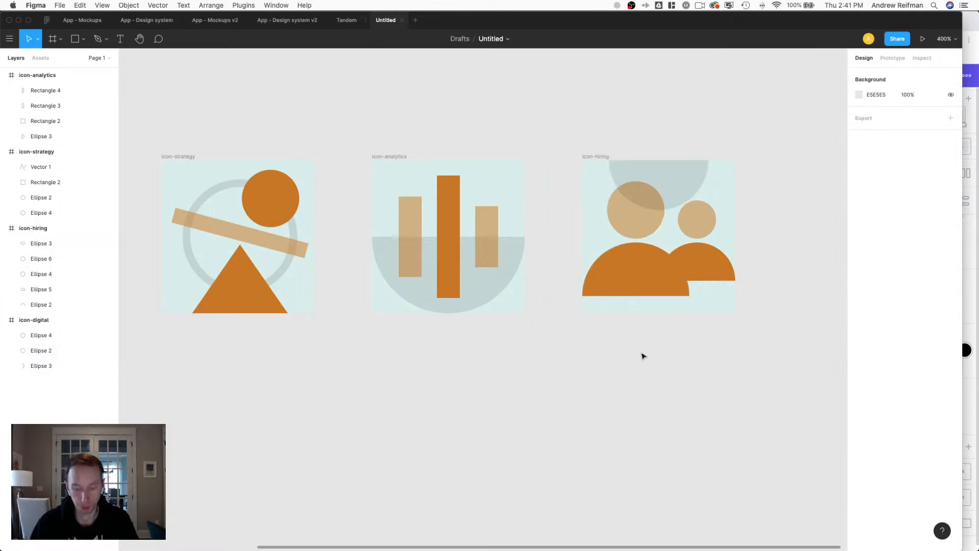
key("shift+0")
key("shift+equal")
key("shift+equal")
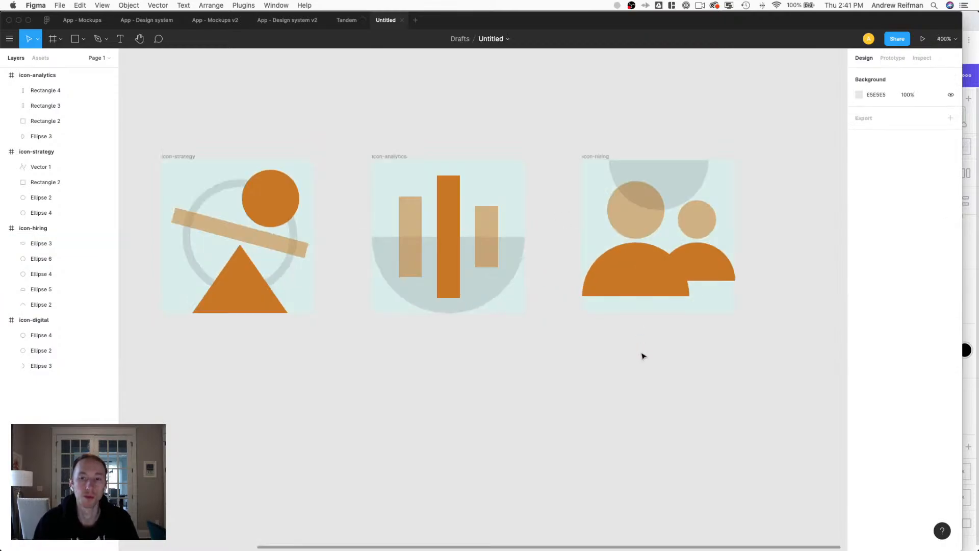
left_click(669, 190)
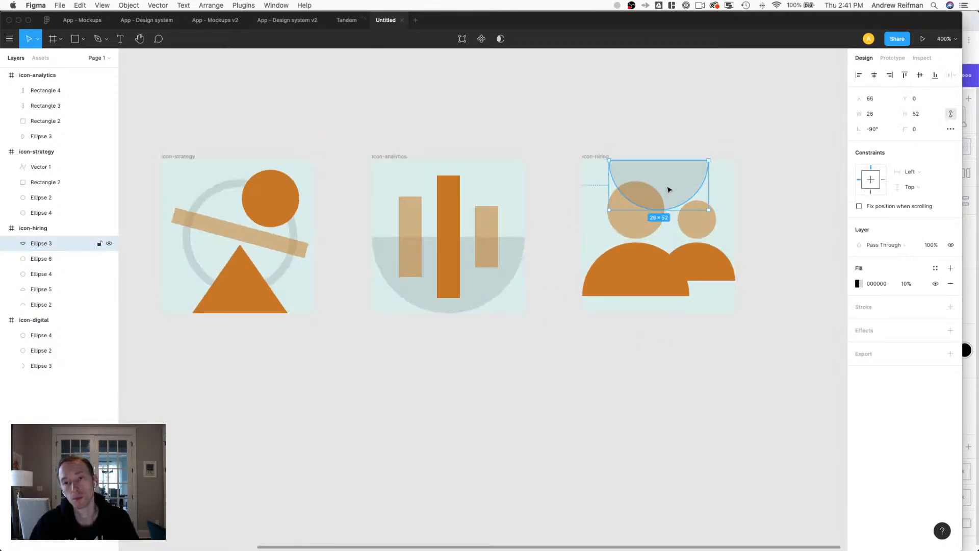
key("super+z")
key("super+z")
key("super+z")
key("super+z")
key("super+z")
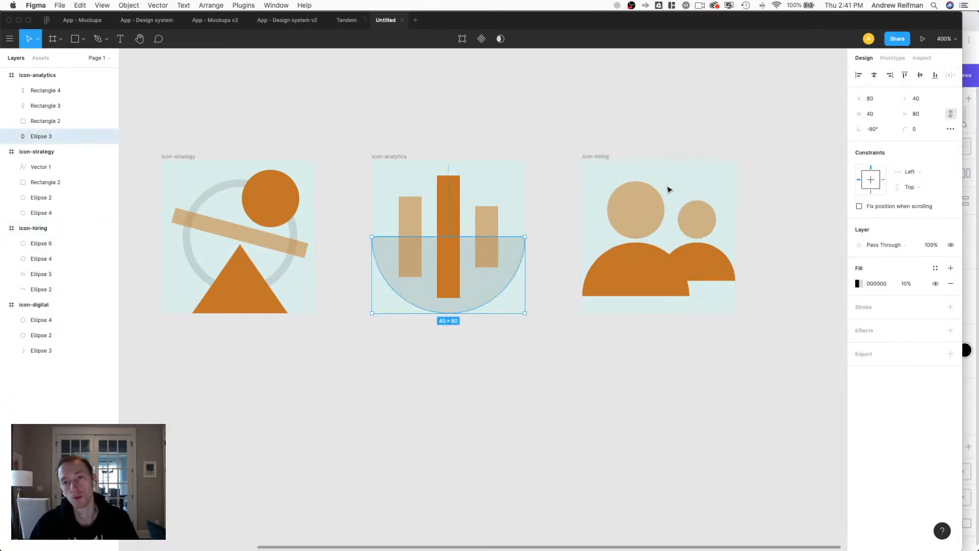
key("super+z")
key("super+z")
key("super+z")
key("super+z")
key("super+z")
key("super+z")
key("super+z")
left_click(671, 130)
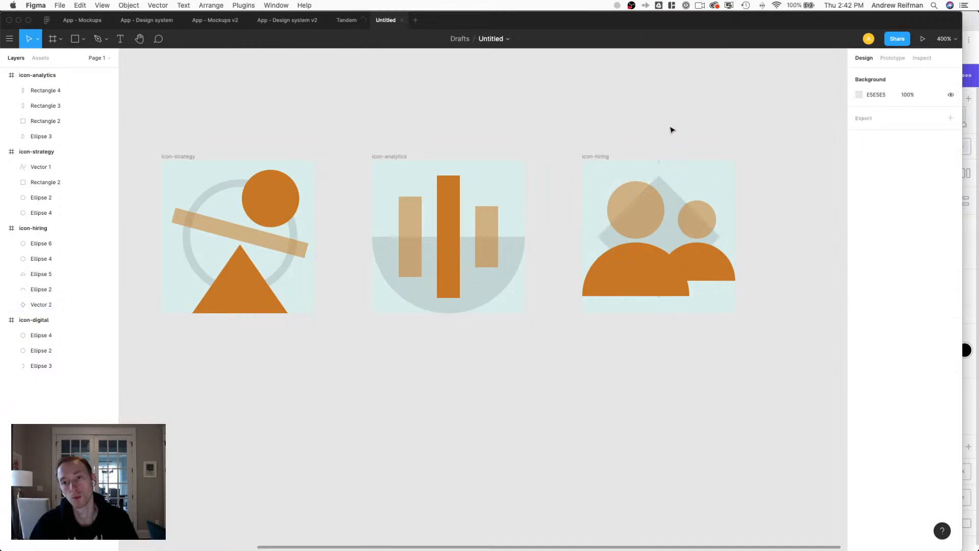
Nudge and shrink the grey diamond in icon-hiring, then delete it.
left_click(673, 210)
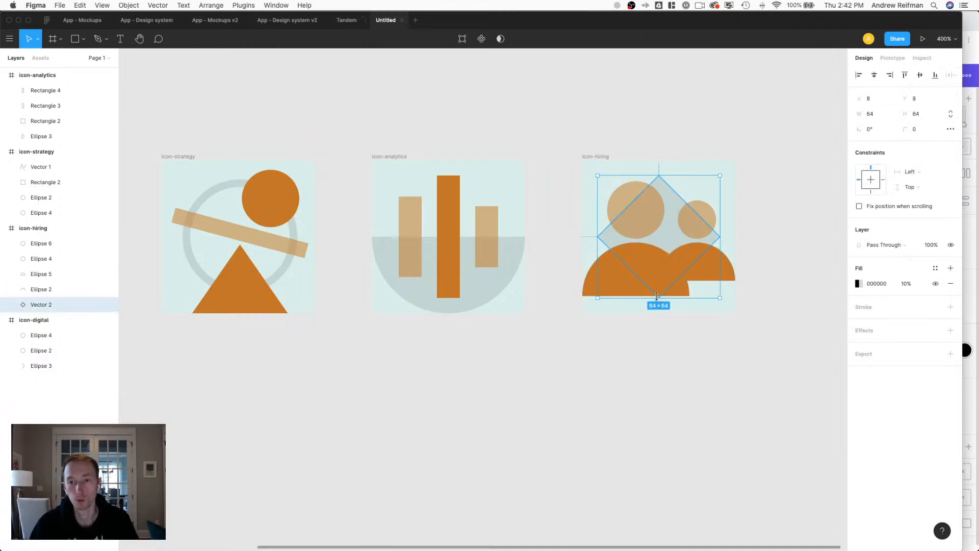
key("Up")
key("Up")
key("Up")
key("Up")
key("Up")
key("Up")
key("Up")
key("Up")
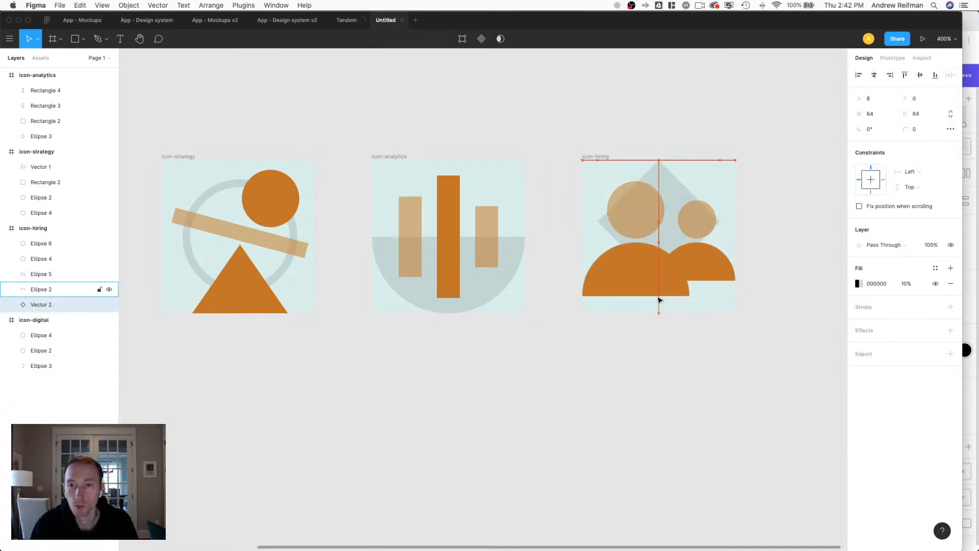
left_click_drag(657, 300, 659, 256)
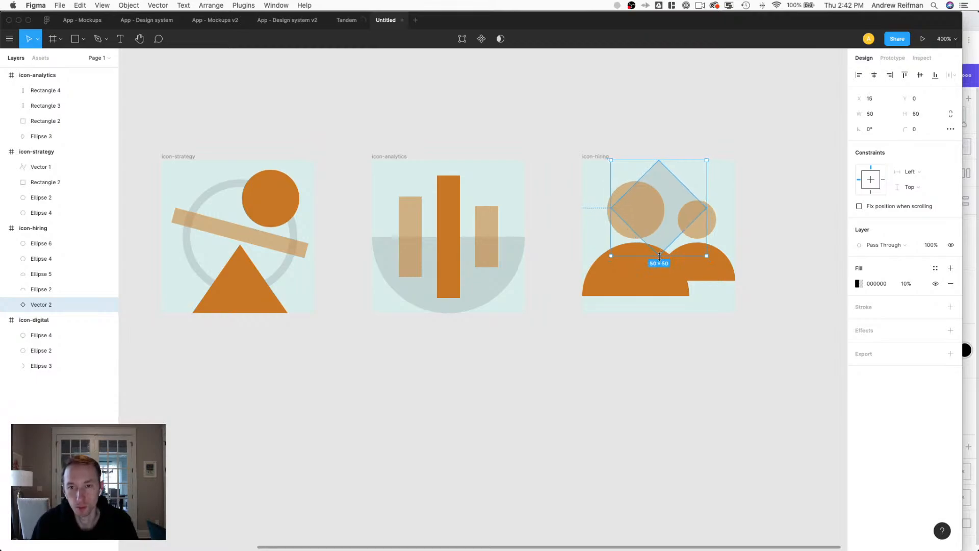
key("Down")
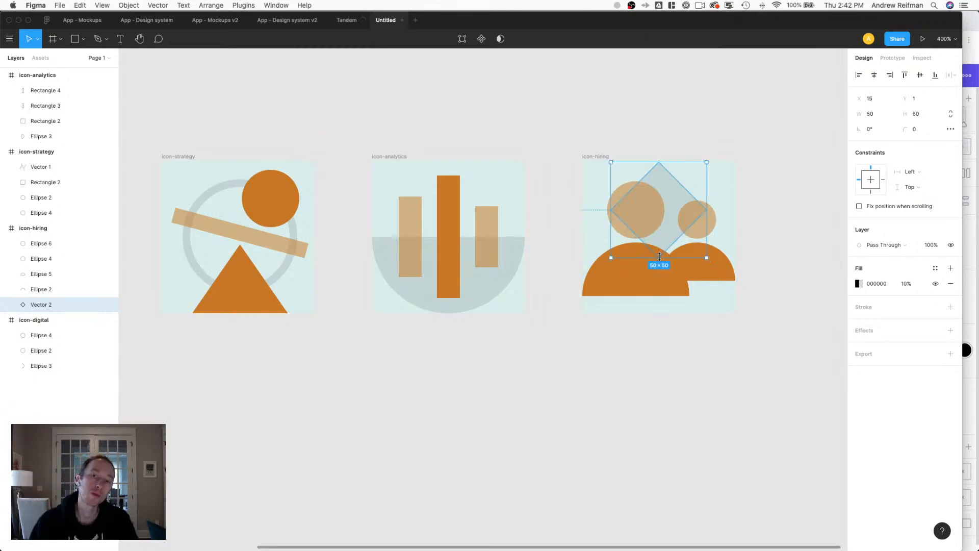
key("BackSpace")
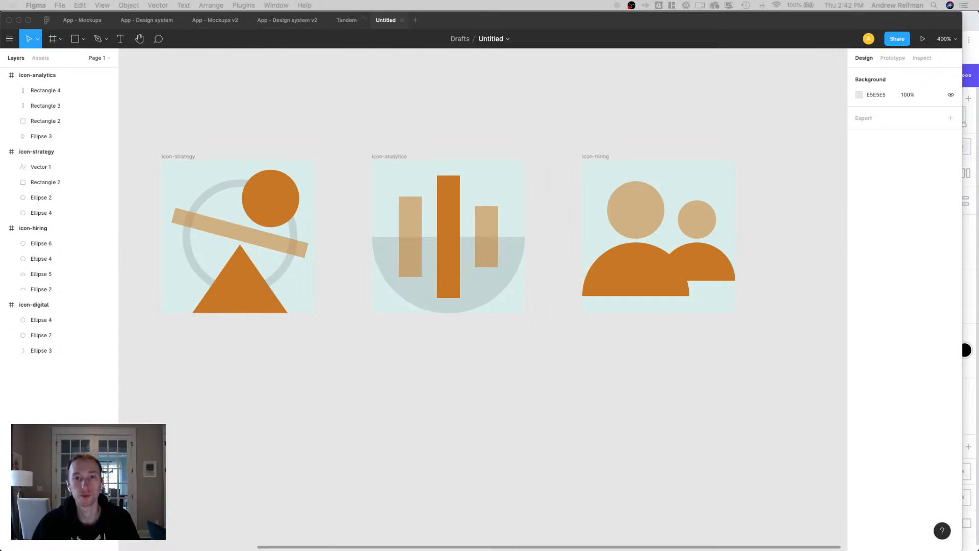
Delete the second person's small head and half-disc body.
left_click(712, 271)
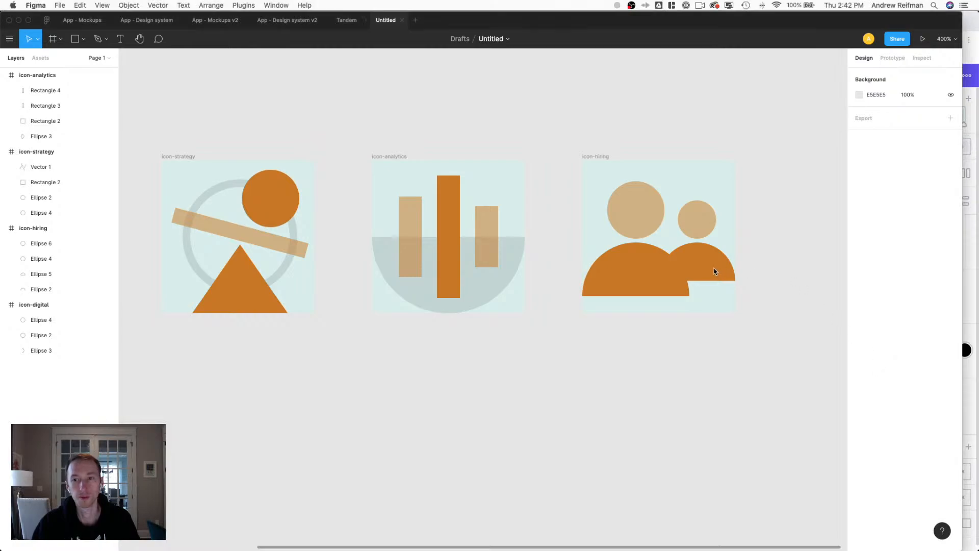
left_click(712, 269)
left_click(706, 227, "shift")
scroll(703, 269, "left", 5)
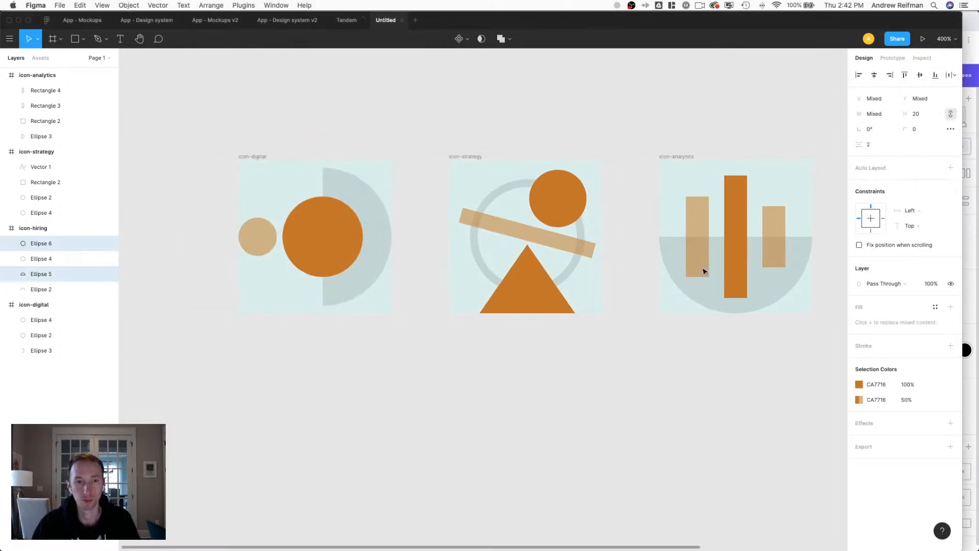
scroll(704, 270, "right", 8)
key("Delete")
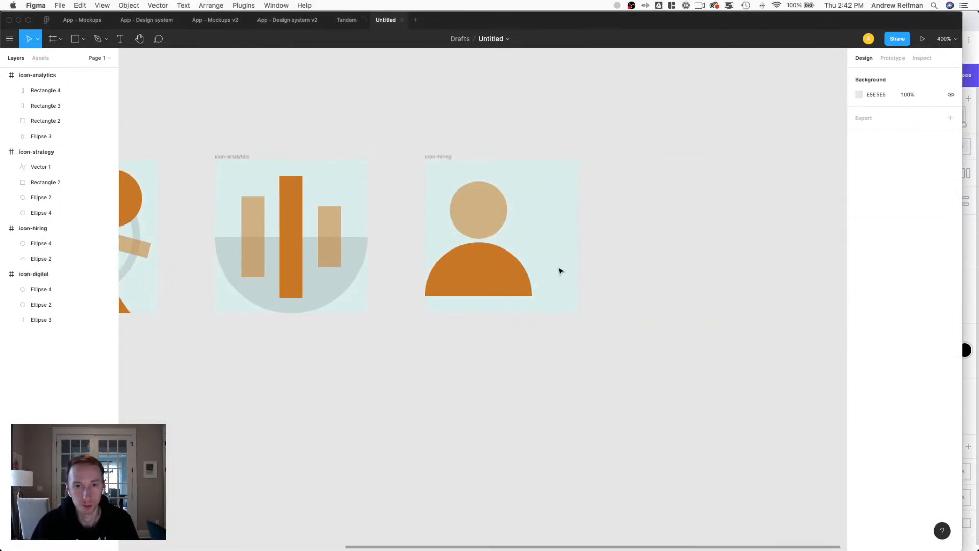
key("super+z")
key("super+z")
key("super+z")
key("super+shift+z")
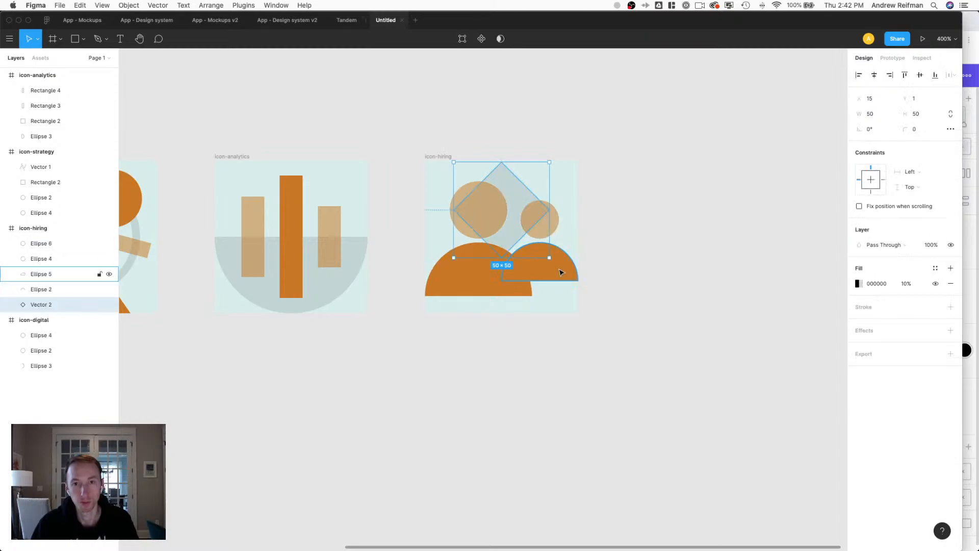
left_click(559, 269)
left_click(550, 228, "shift")
key("Delete")
Shift the remaining head and body right to centre the figure.
left_click(498, 267)
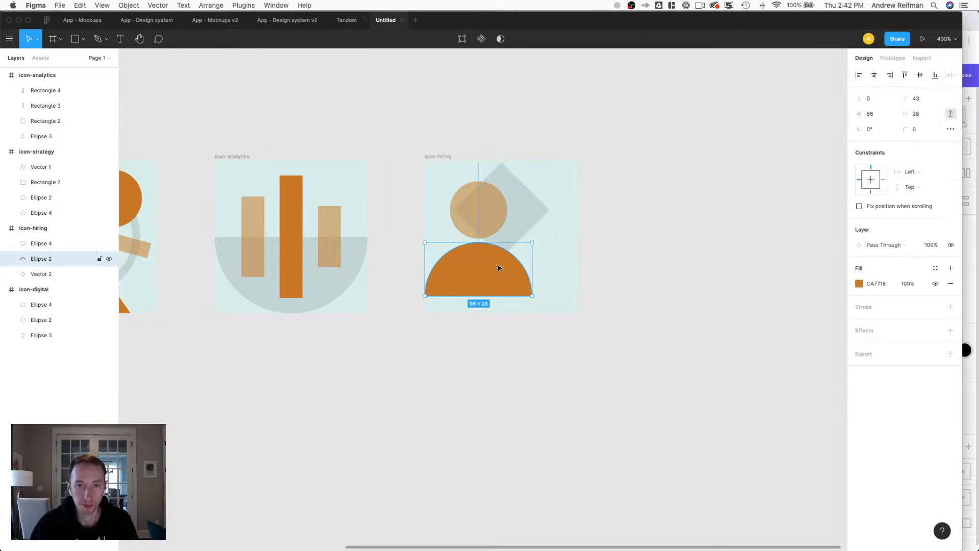
left_click(463, 218, "shift")
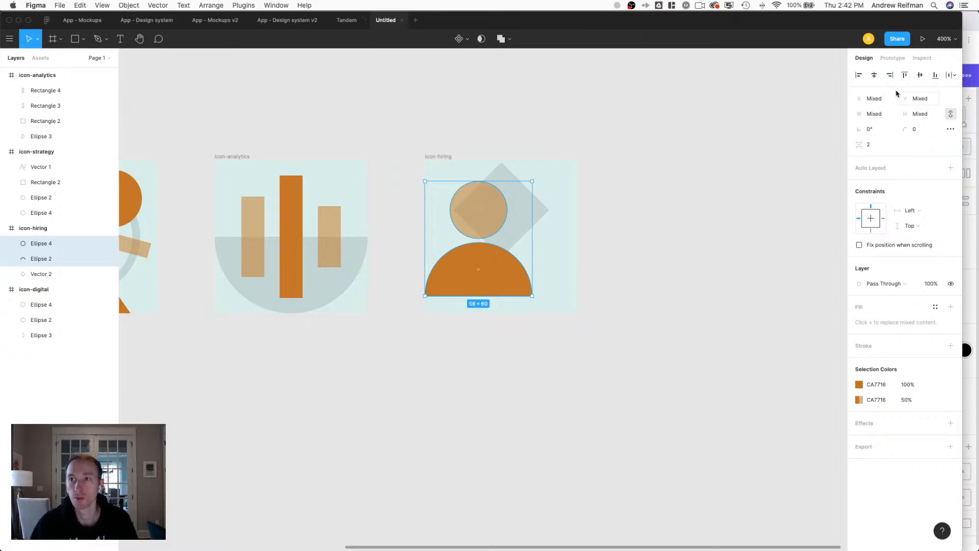
key("Right")
key("Right")
key("Right")
key("Right")
key("Right")
key("Right")
key("Right")
key("Right")
key("Right")
key("Right")
key("Right")
key("Right")
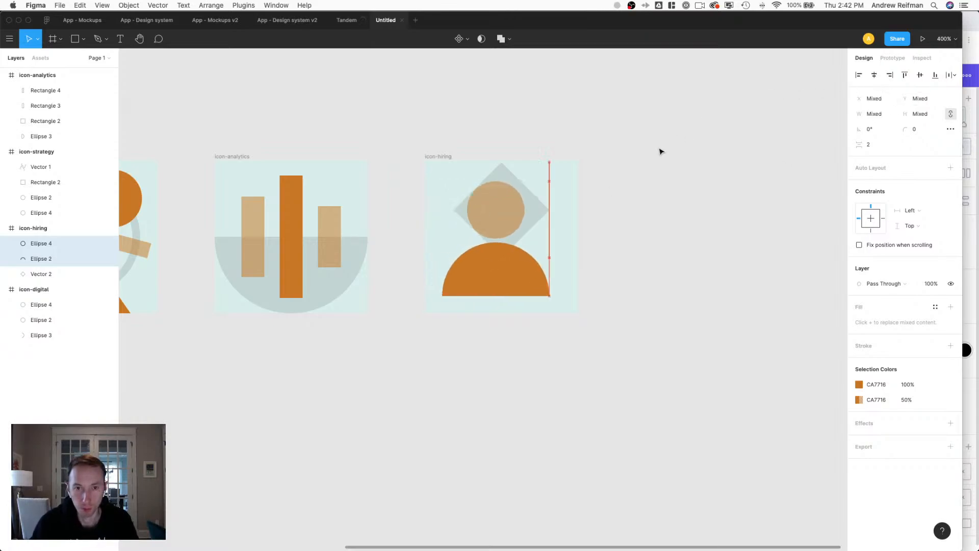
left_click(693, 158)
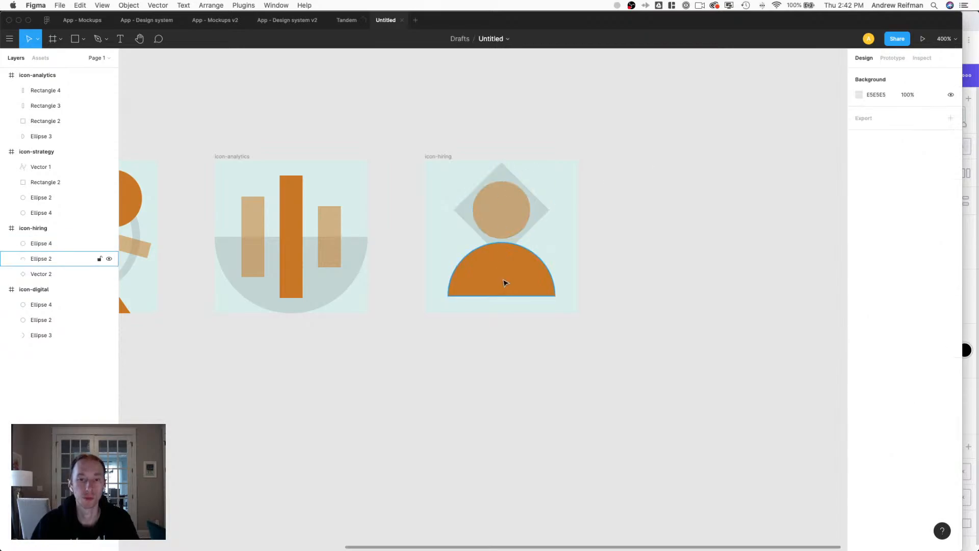
Remove the diamond backing, leaving a 32×32 head over a 60×30 body.
left_click(500, 177)
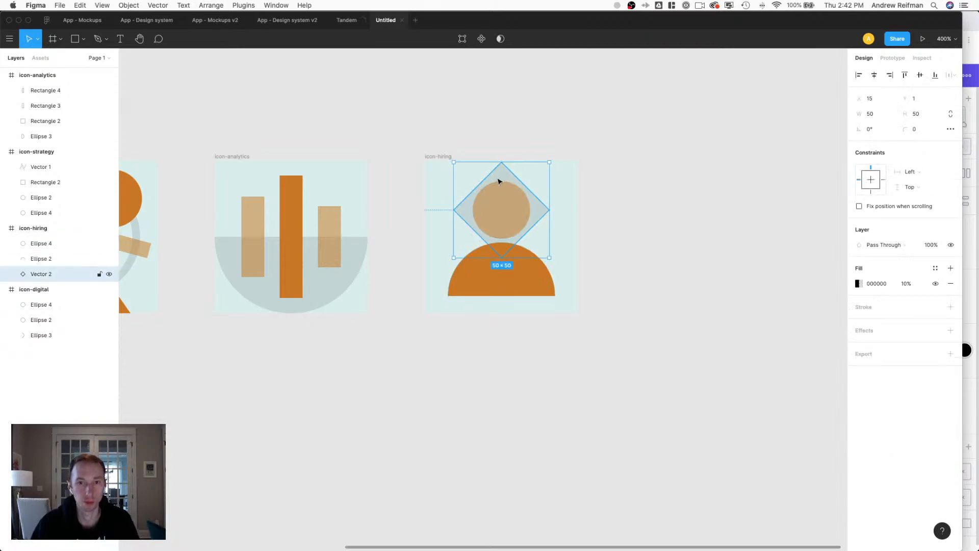
left_click_drag(502, 260, 501, 268)
key("shift+Down")
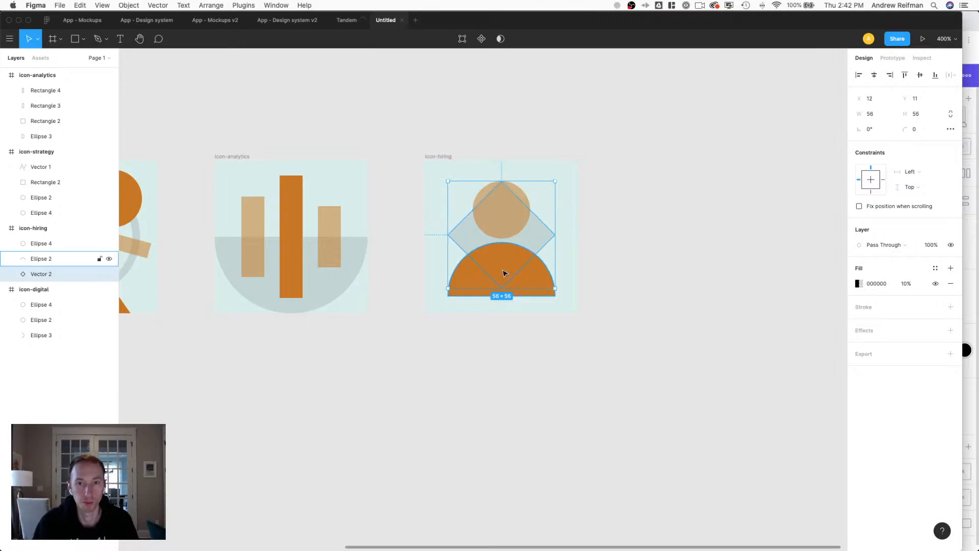
key("shift+Down")
key("Down")
key("Down")
key("Down")
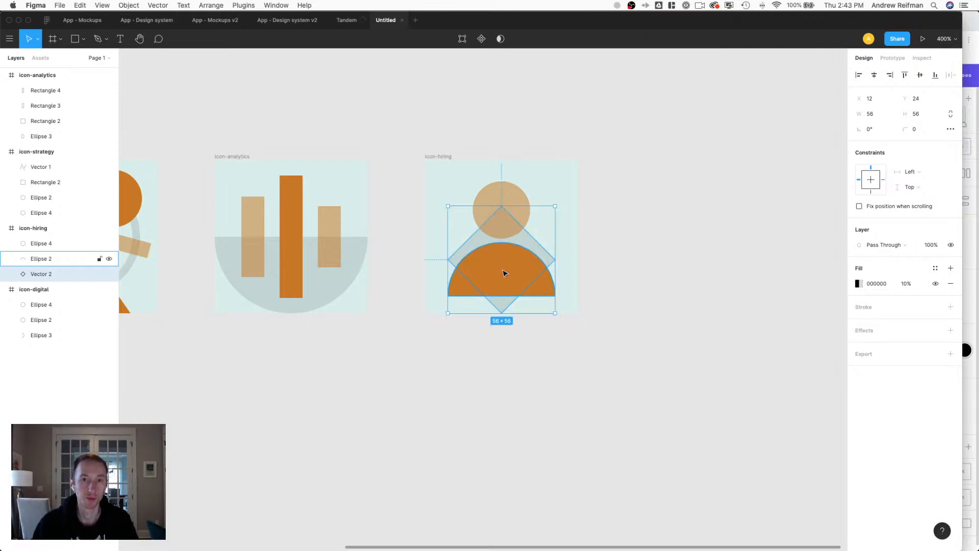
key("Delete")
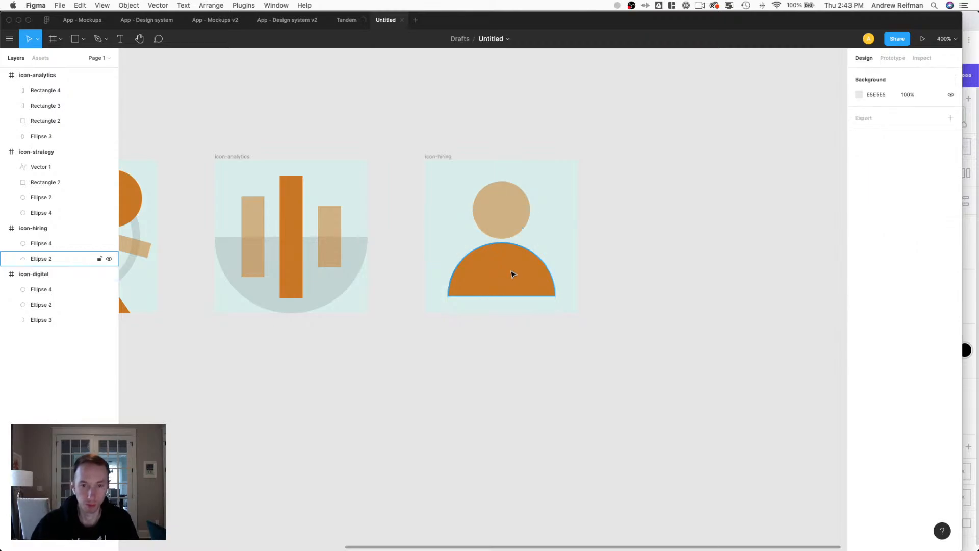
left_click(510, 274)
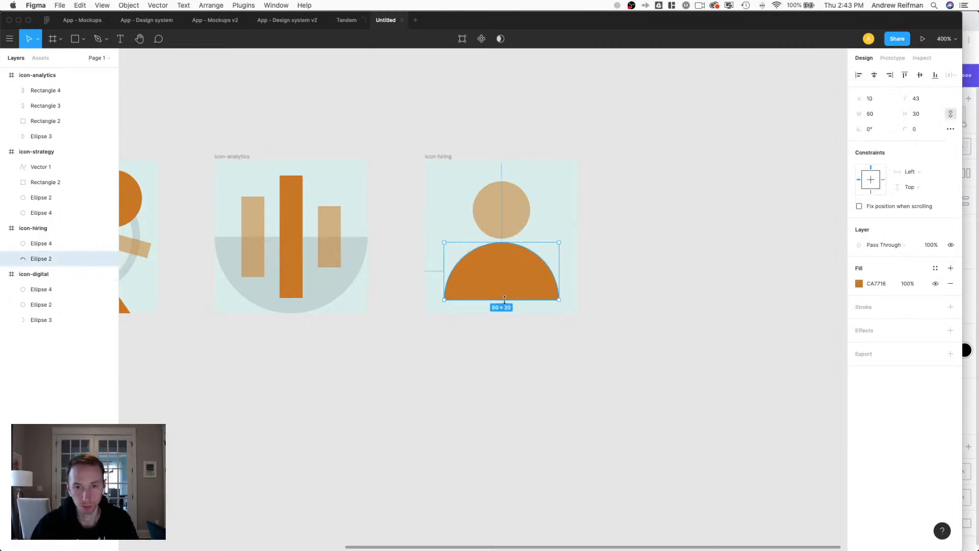
left_click(500, 211)
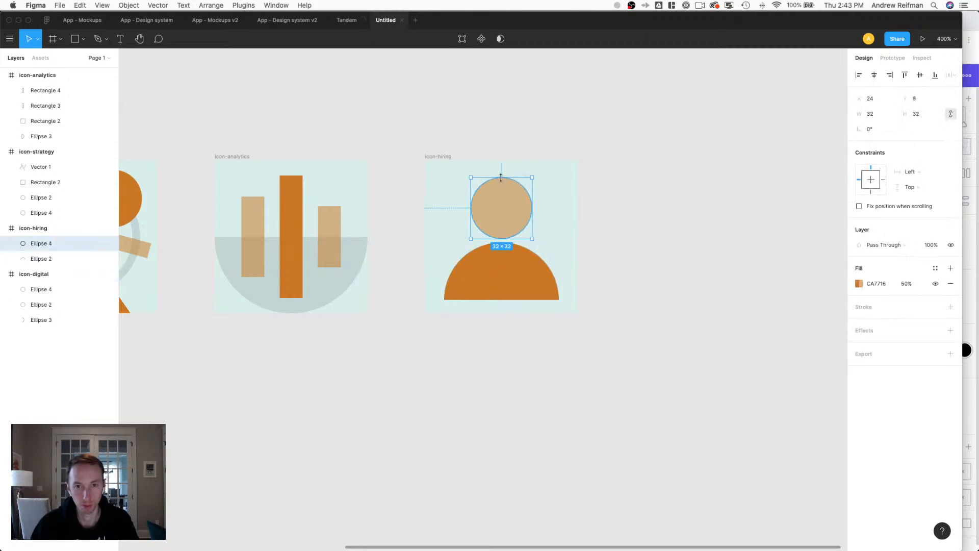
left_click(640, 193)
key("shift+0")
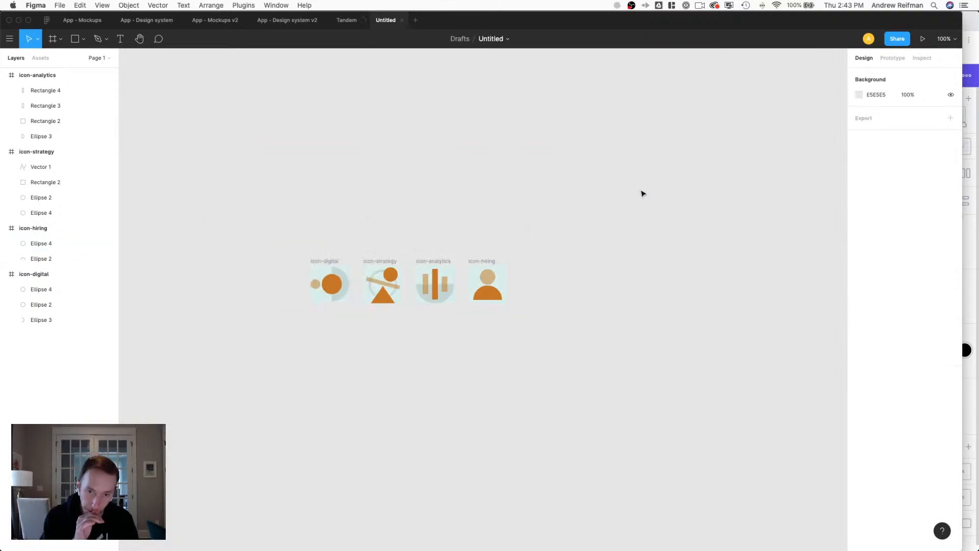
Shrink the analytics half-circle from 40×80 to 36×72 to match the digital icon, lowering it slightly.
key("plus")
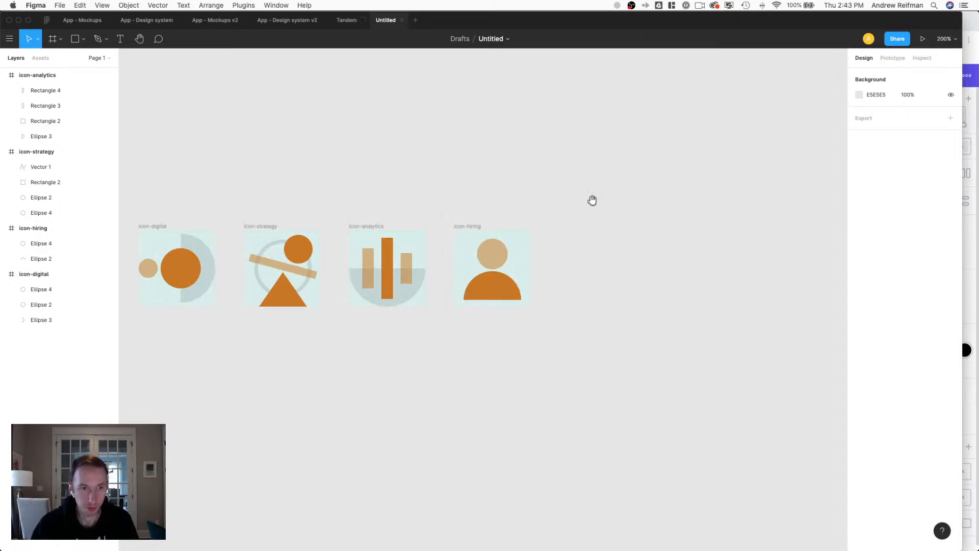
scroll(590, 199, "left", 2)
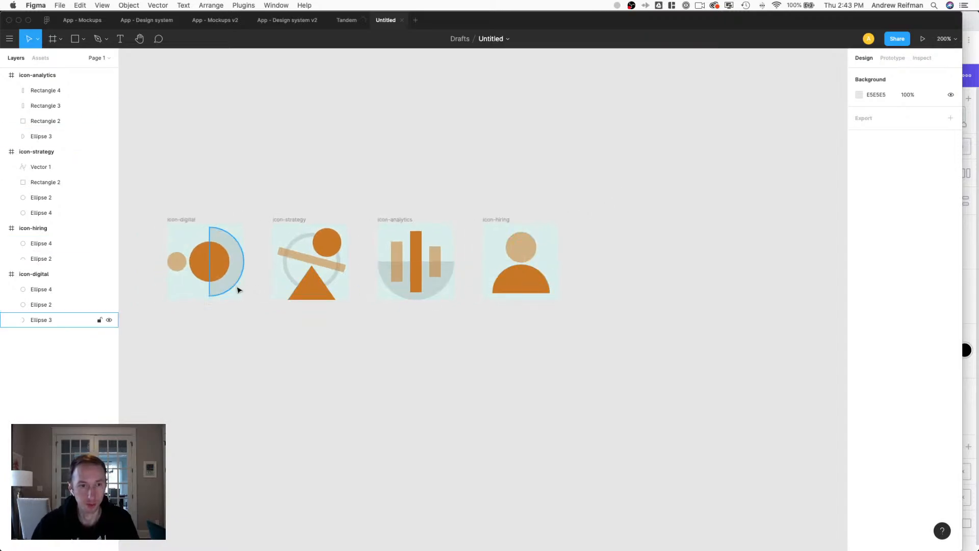
left_click(398, 291)
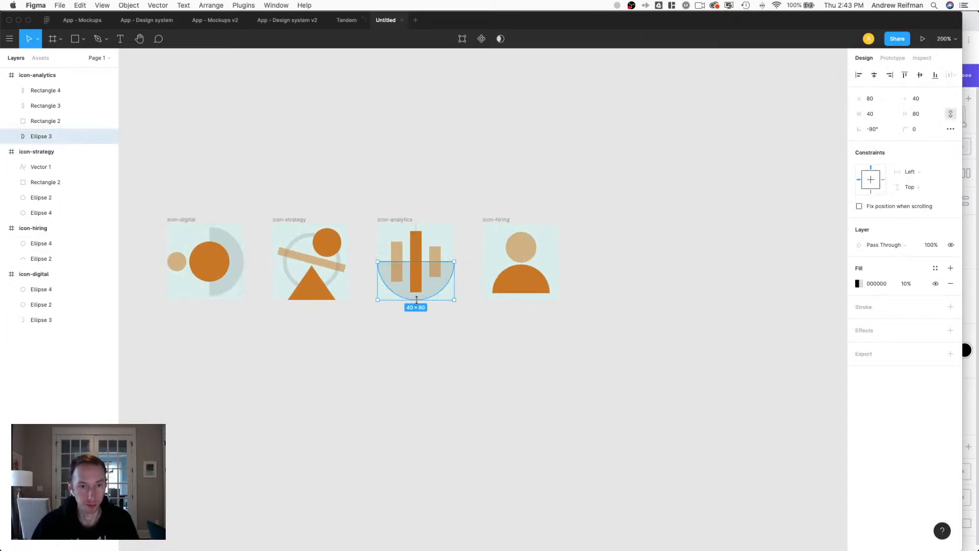
left_click_drag(415, 299, 414, 294)
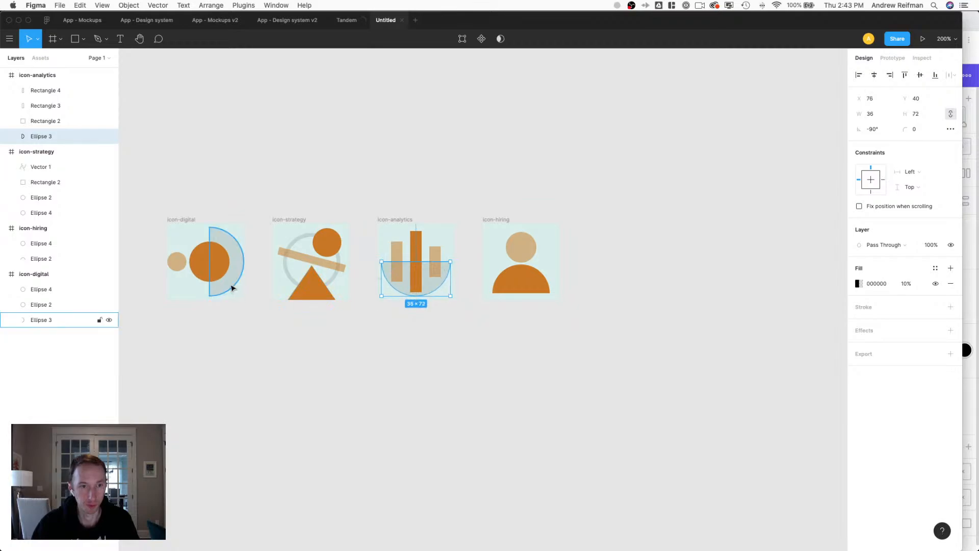
left_click(231, 288)
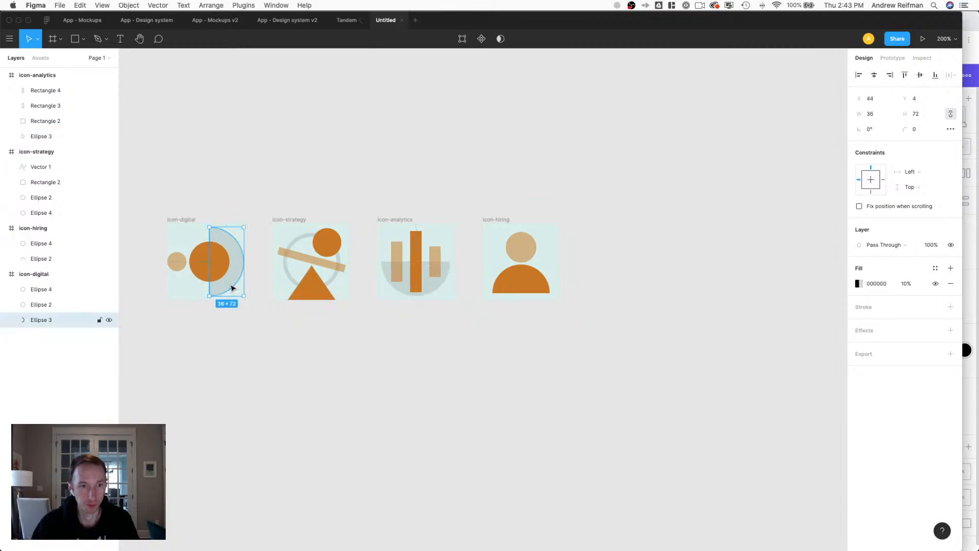
left_click(398, 294)
left_click_drag(399, 293, 399, 295)
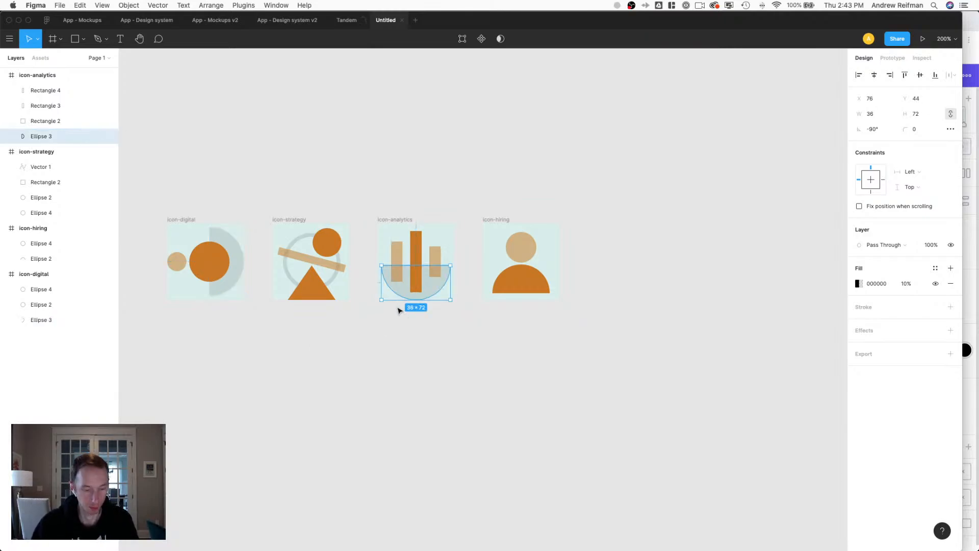
Paste the 36×72 grey half-circle into icon-hiring at Y 25 and layer it behind the person.
left_click(507, 218)
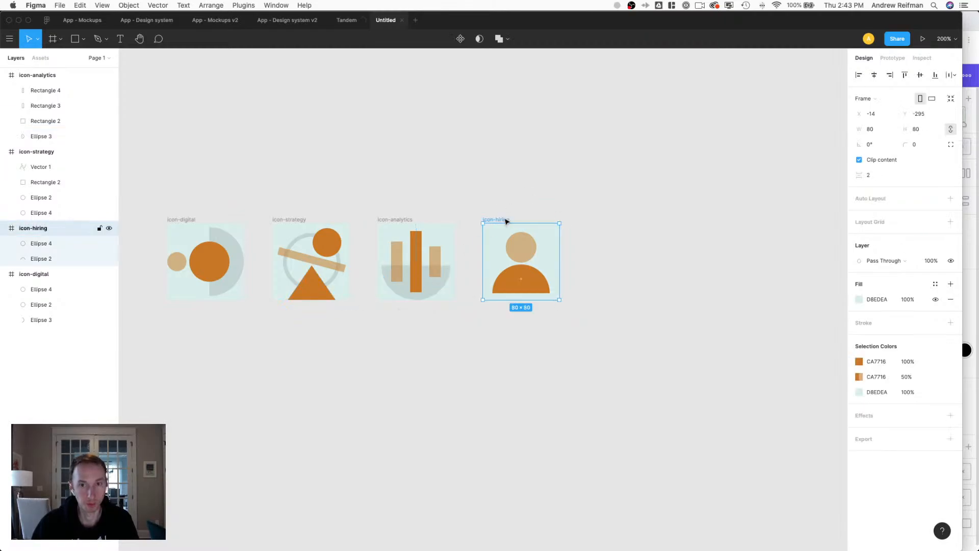
key("super+v")
key("shift+Up")
key("shift+Up")
key("shift+Up")
key("shift+Up")
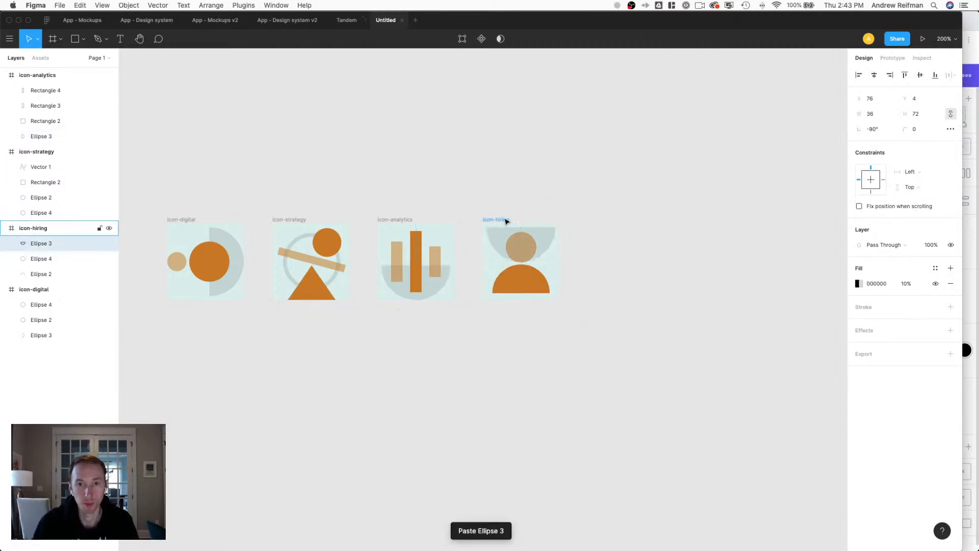
key("Up")
key("Up")
key("Up")
key("Up")
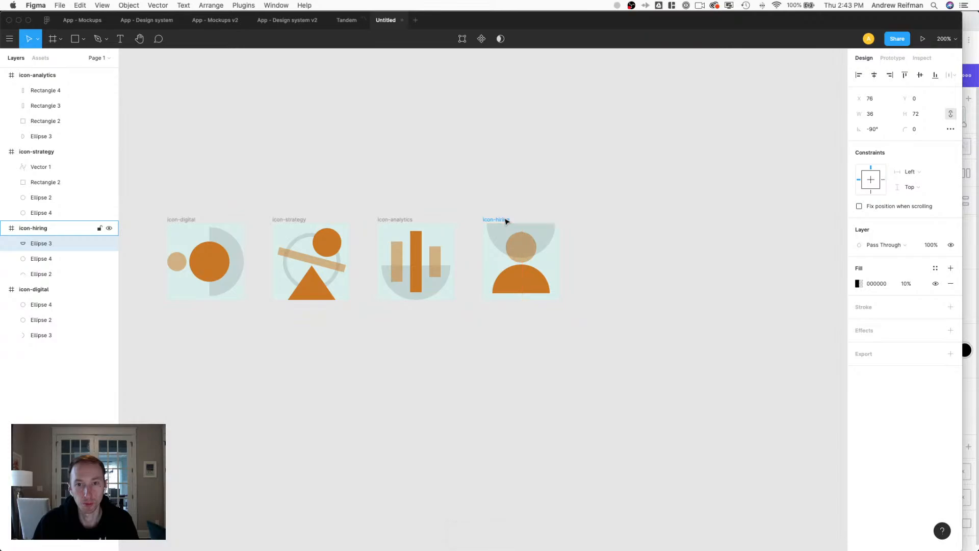
key("shift+Down")
key("shift+Down")
key("Down")
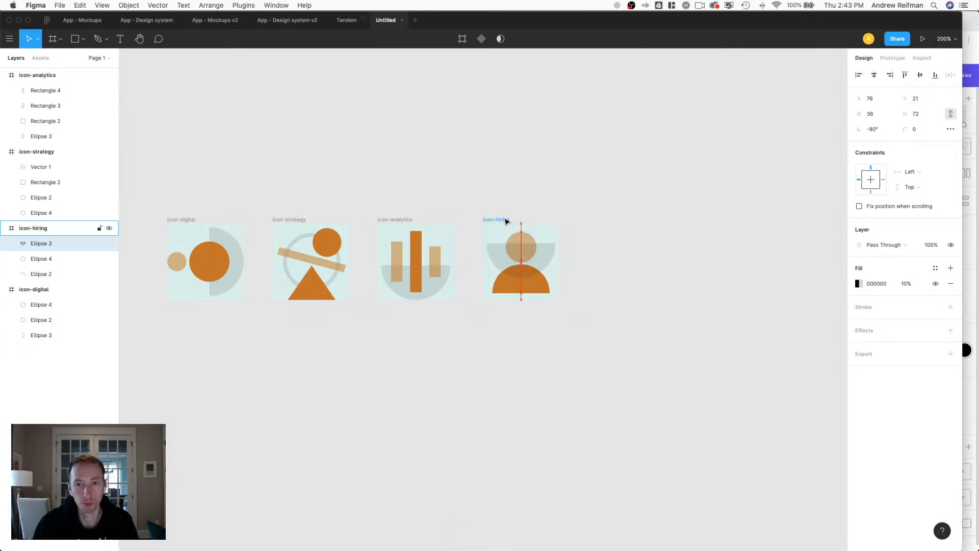
key("Down")
key("Down")
key("Down")
key("Down")
key("Down")
key("Down")
key("Down")
key("Down")
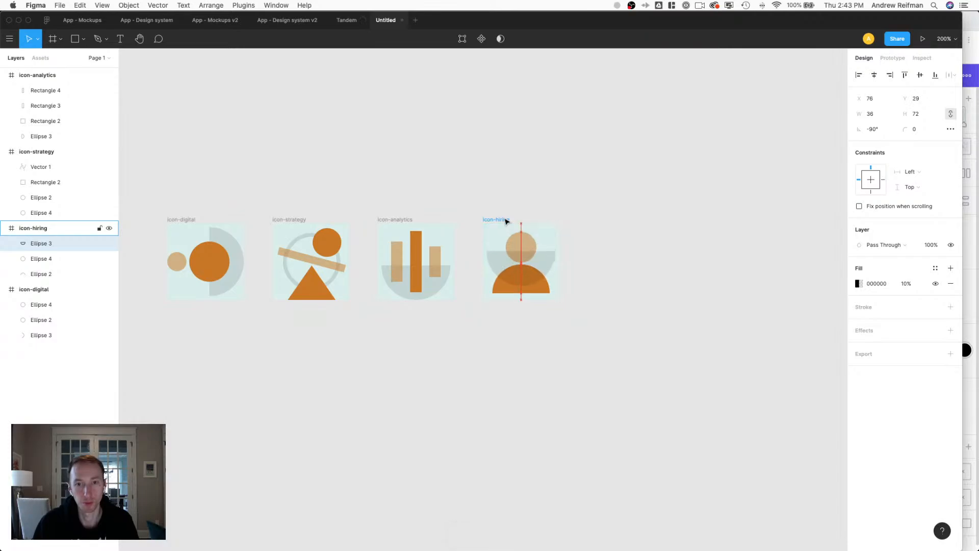
key("Up")
key("Up")
key("Up")
key("Up")
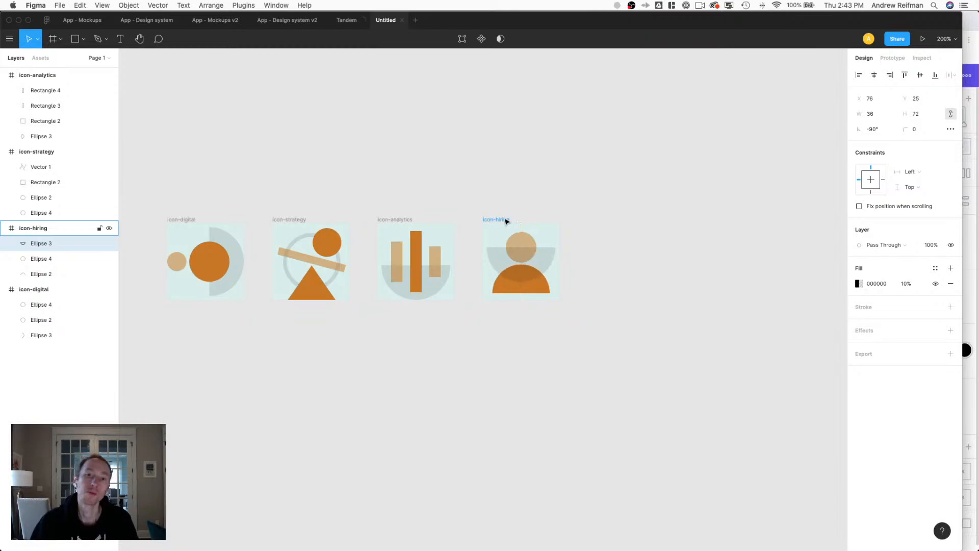
left_click(585, 173)
left_click(550, 259)
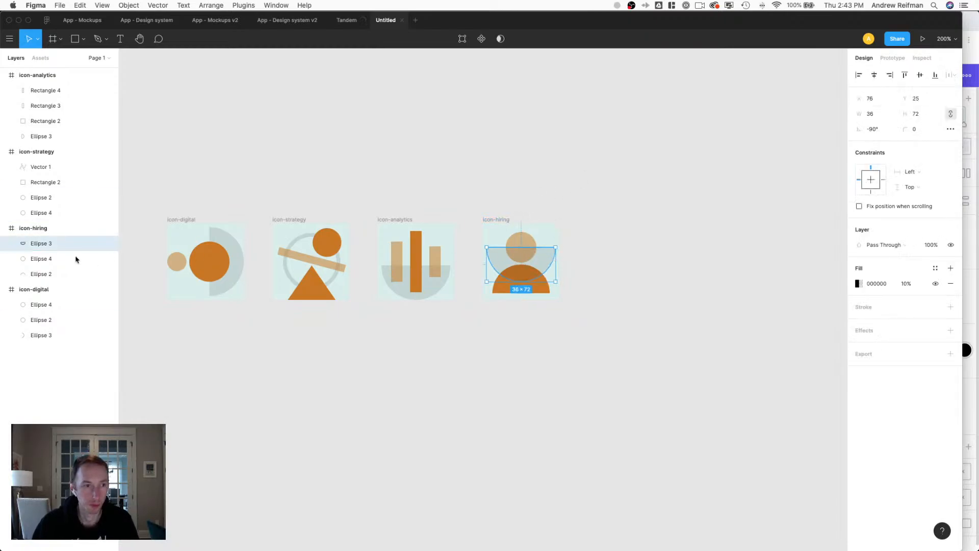
left_click_drag(51, 243, 42, 280)
left_click(424, 360)
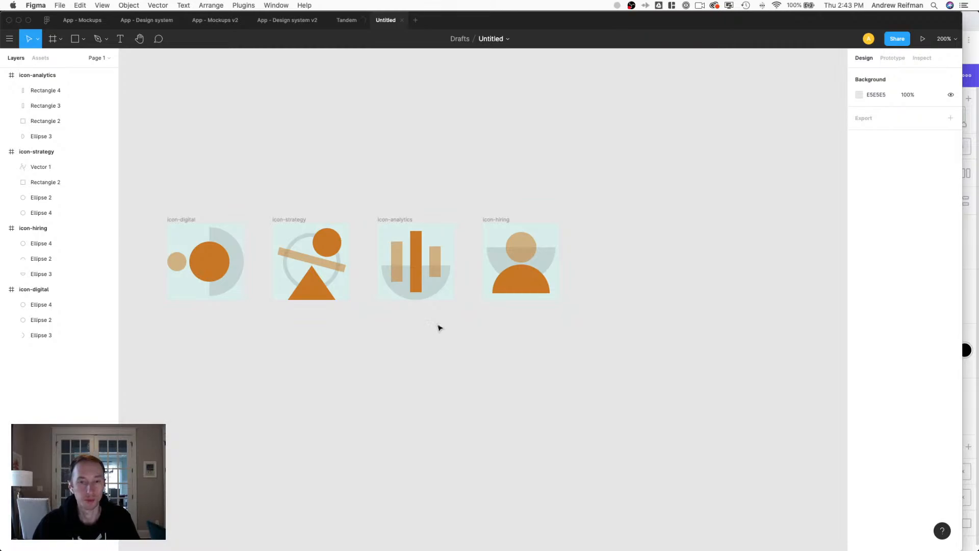
Duplicate icon-hiring, delete the copy's head and body, and narrow the strategy triangle to 48 wide.
left_click_drag(497, 220, 602, 219, "alt")
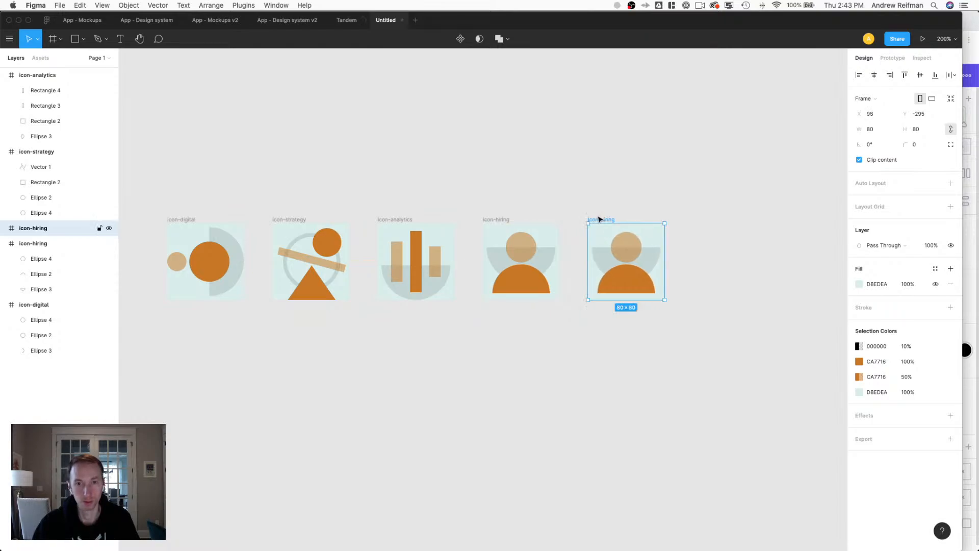
left_click(591, 184)
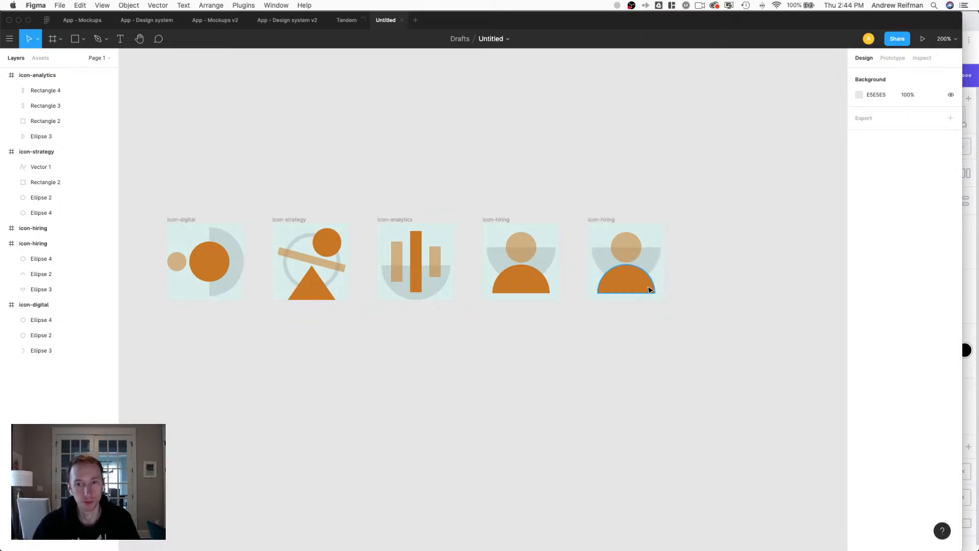
left_click(631, 251)
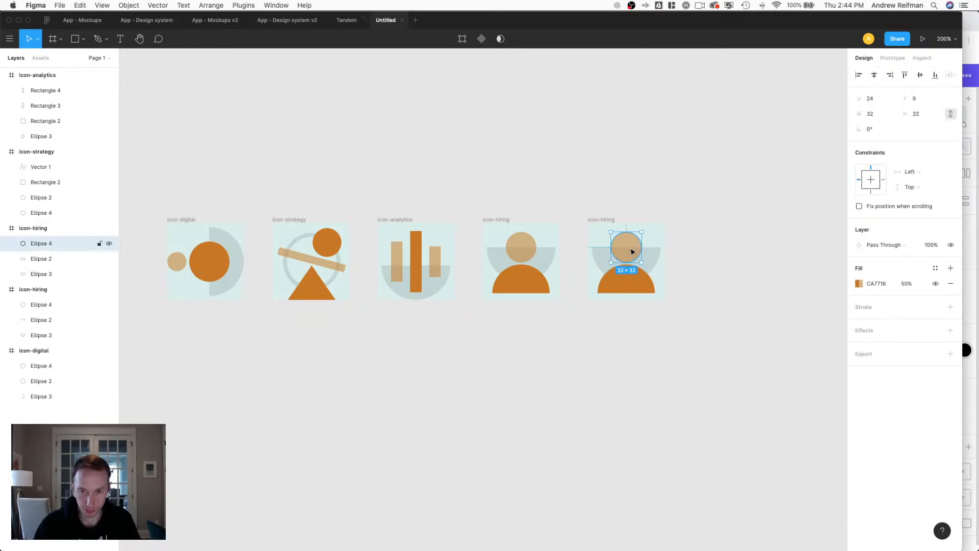
key("BackSpace")
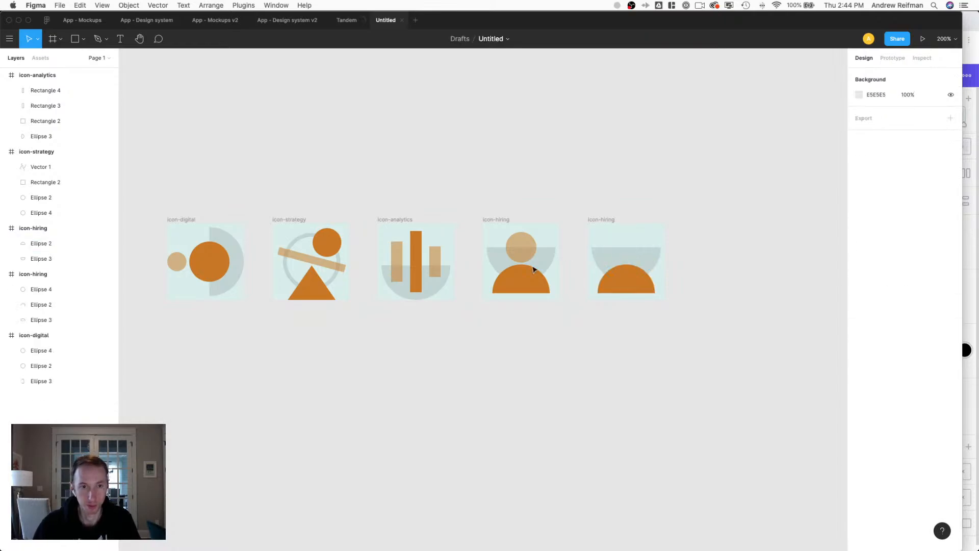
left_click(307, 288)
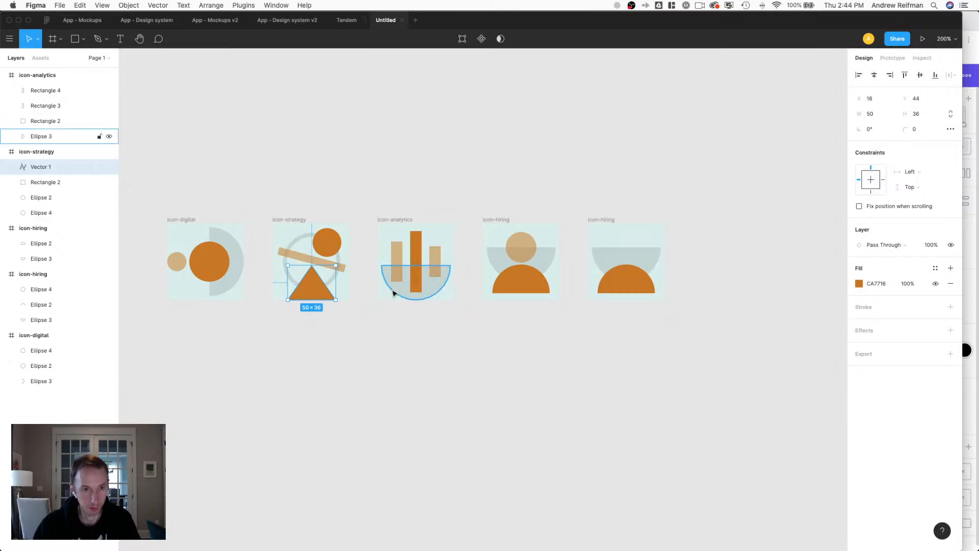
left_click_drag(286, 288, 288, 289)
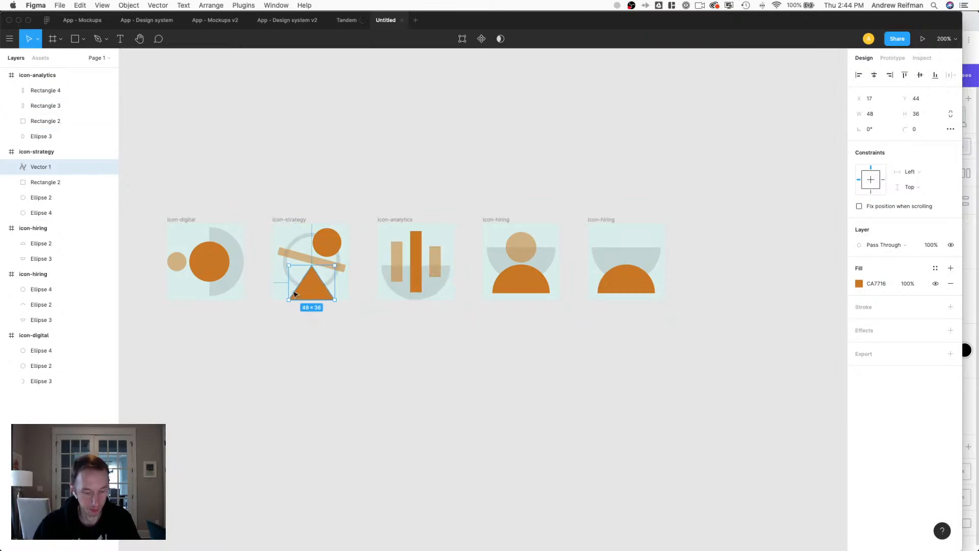
left_click(625, 287)
key("Delete")
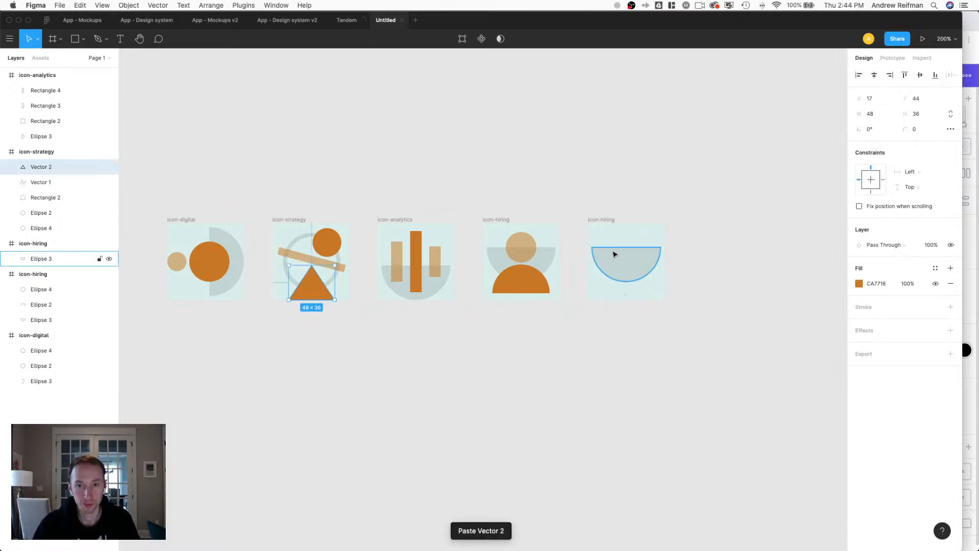
Paste the triangle into the new icon pointing right, and rename the frame 'icon-account'.
left_click(601, 221)
key("ctrl+v")
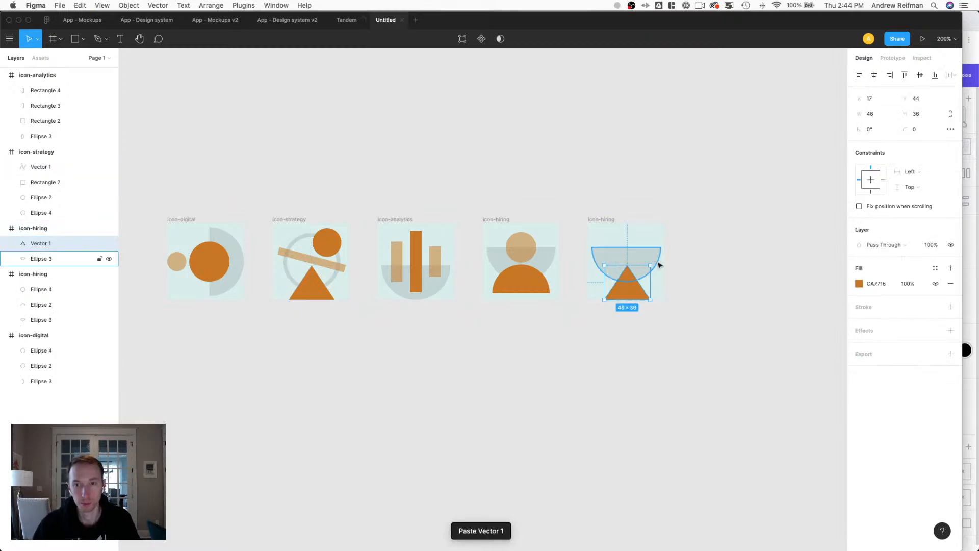
left_click_drag(652, 262, 650, 312)
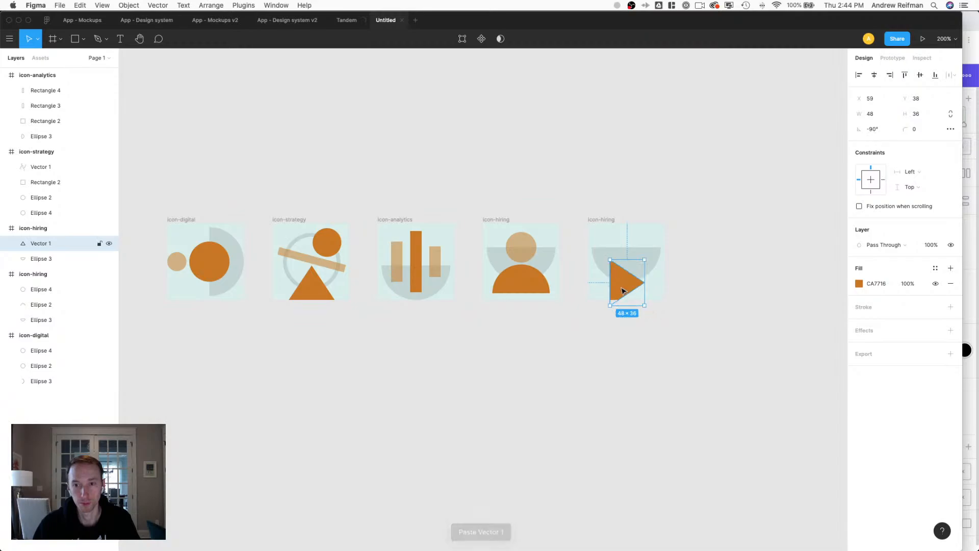
mouse_move(618, 275)
left_mouse_down()
mouse_move(603, 276)
mouse_move(602, 264)
left_mouse_up()
left_click(597, 221)
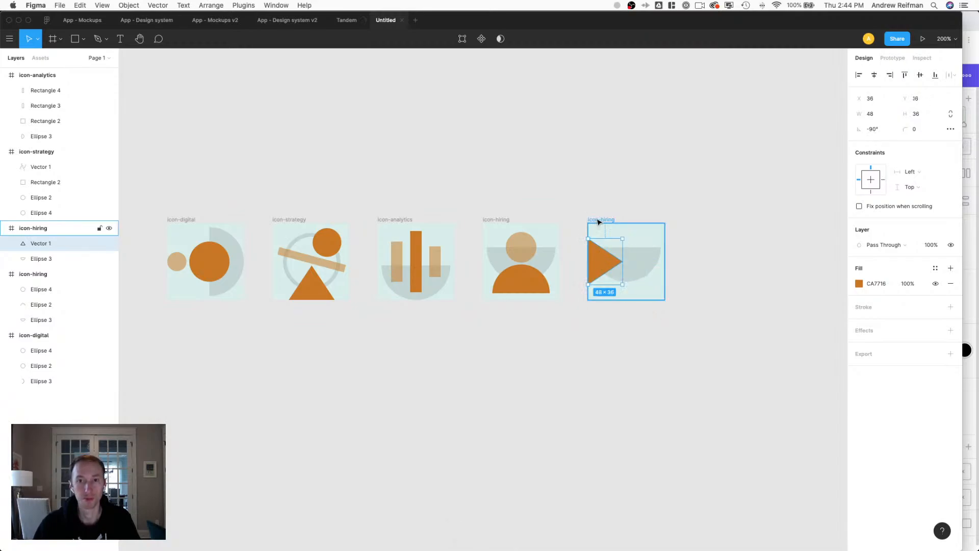
key("super+r")
type("icon-account")
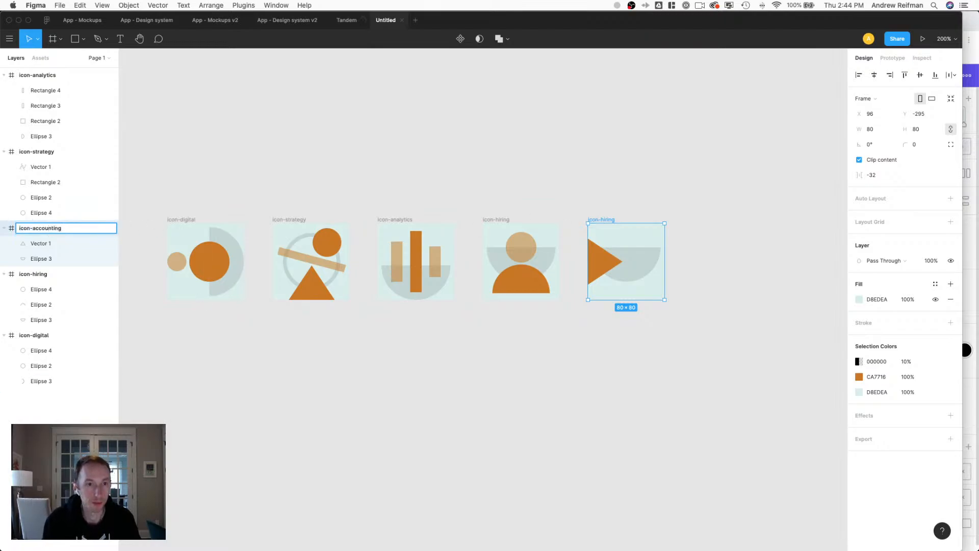
Name the triangle-over-half-circle frame icon-strategy and rename the stacked-shape frame icon-accounting.
key("BackSpace")
key("BackSpace")
key("BackSpace")
key("BackSpace")
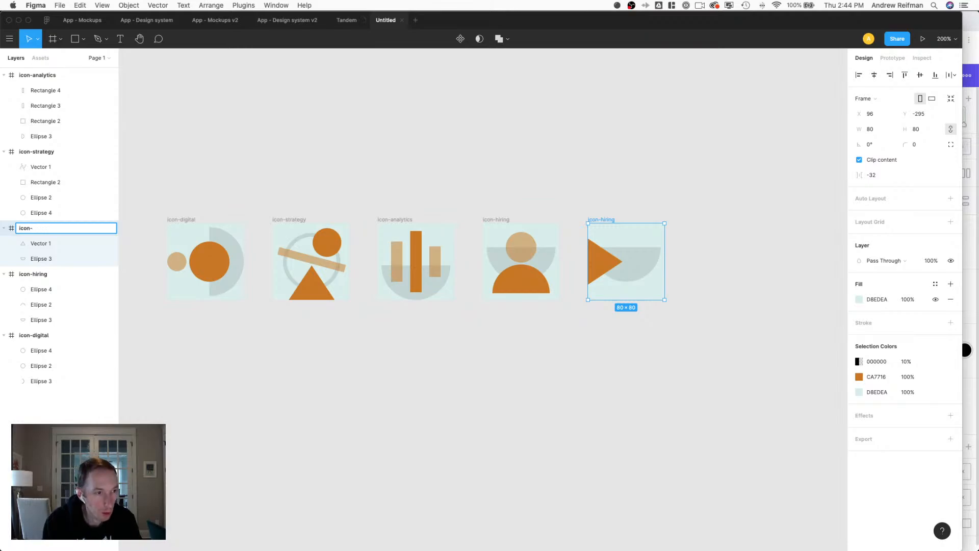
type("strat")
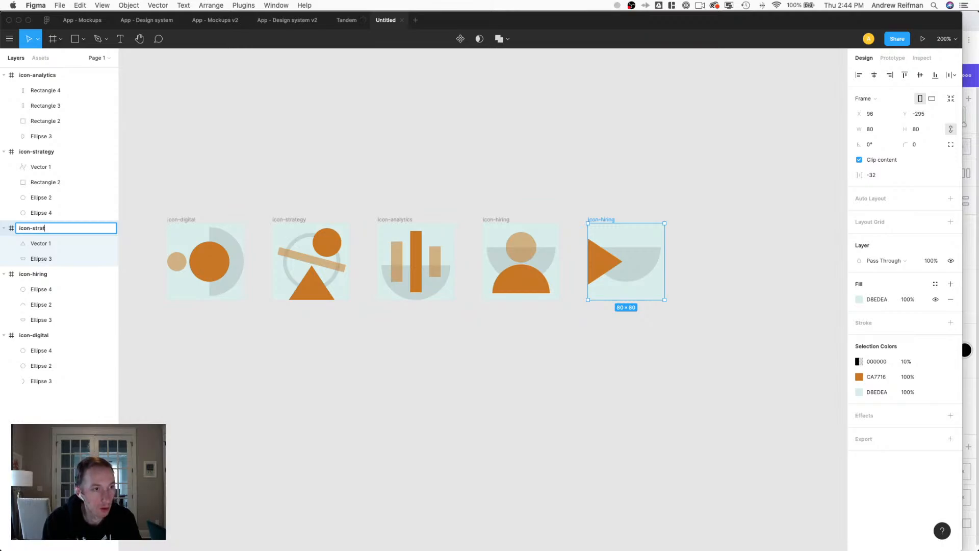
type("egy")
left_click(289, 221)
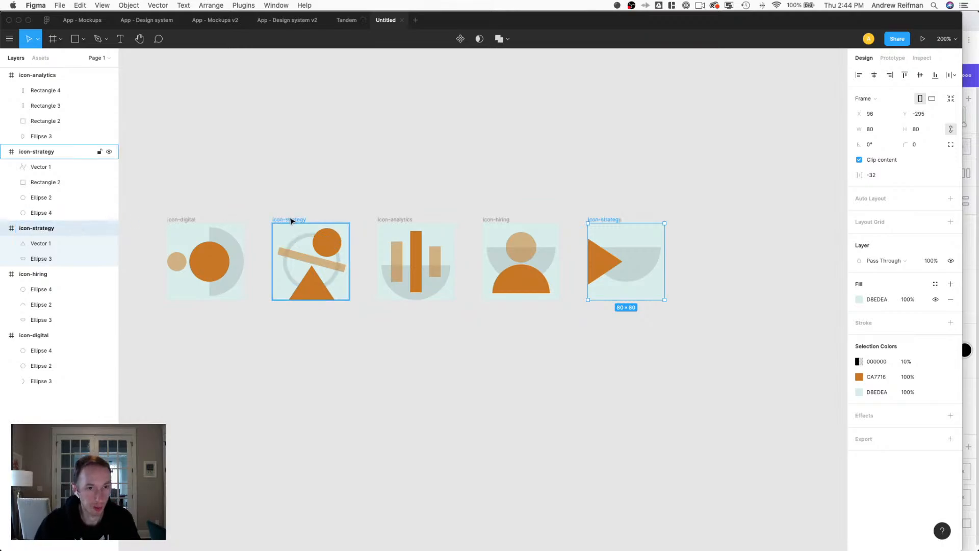
double_click(46, 152)
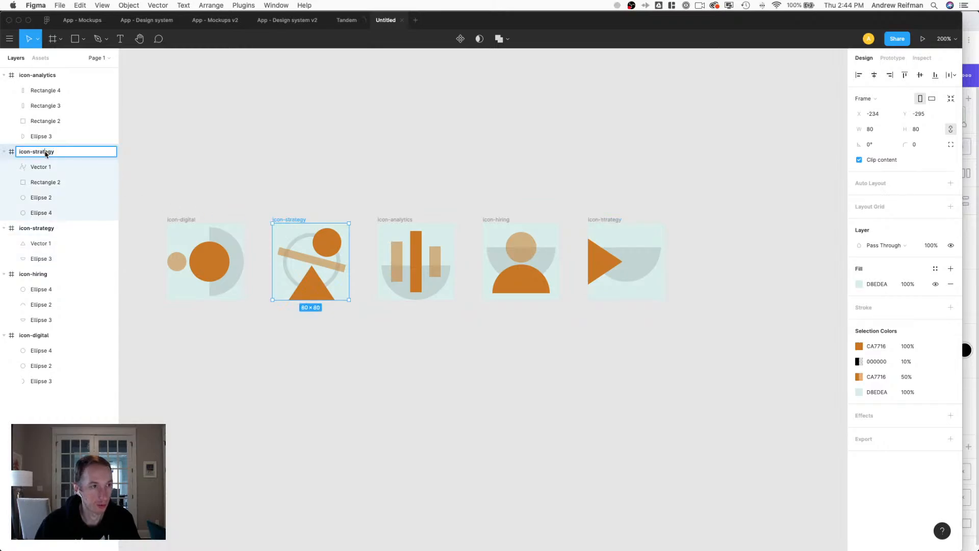
double_click(49, 152)
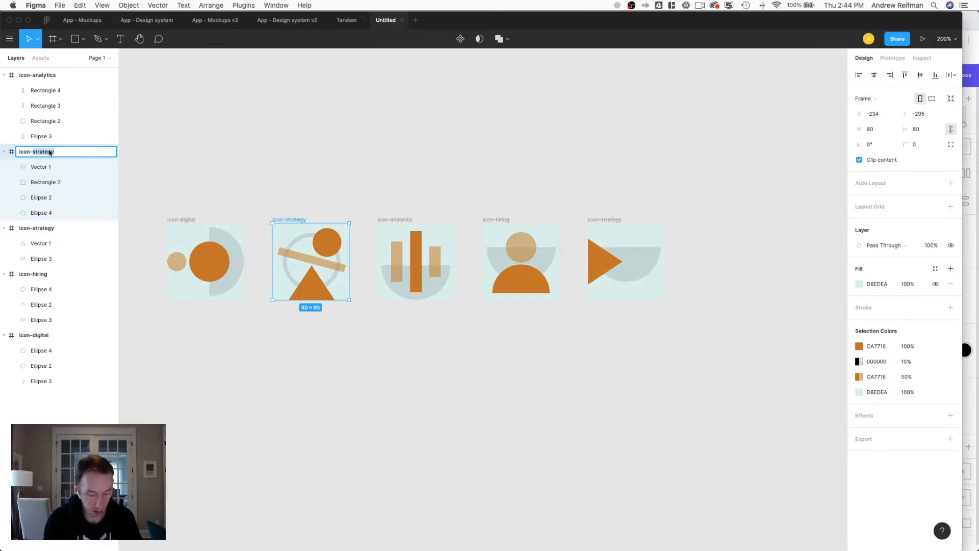
type("accounting")
key("Return")
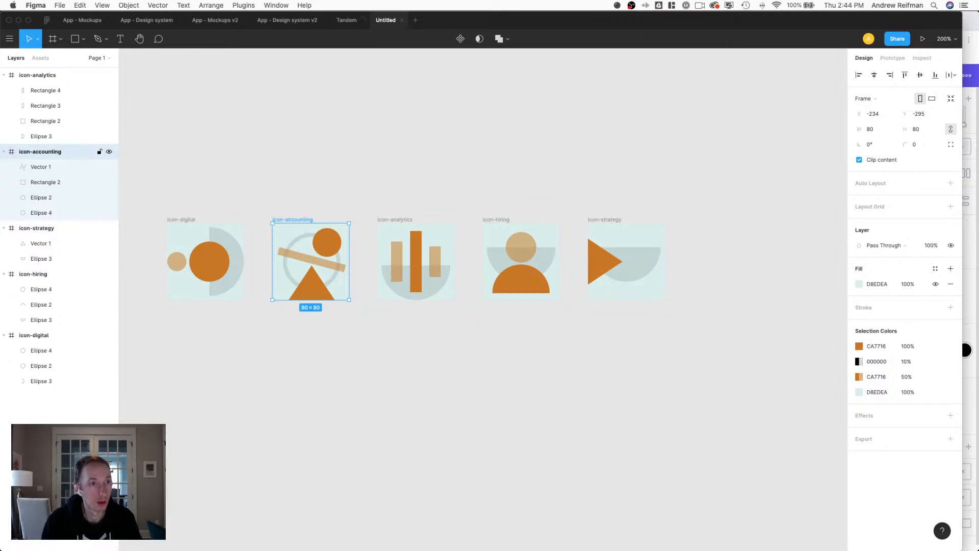
left_click(598, 259)
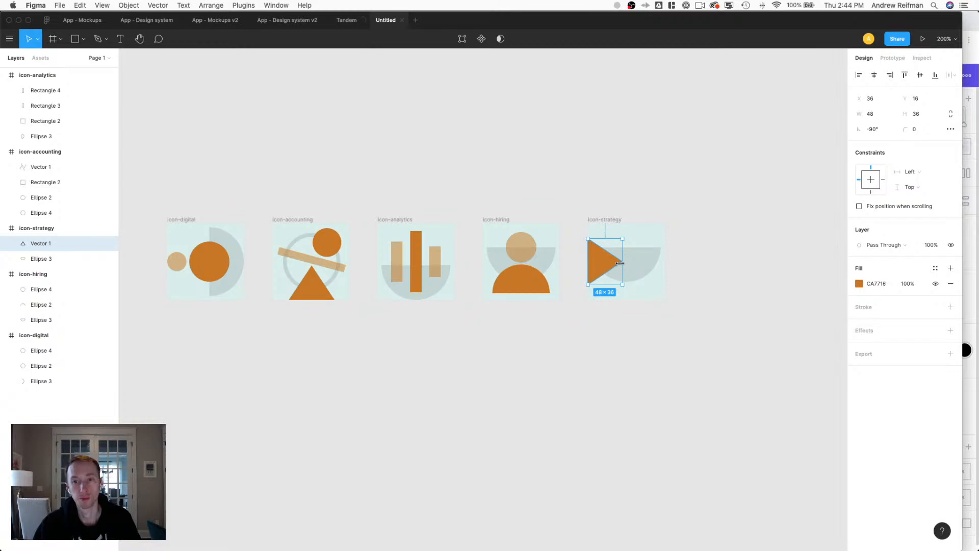
Resize the strategy icon's orange triangles, shrinking one to 30 high and adjusting the large and middle ones.
left_click_drag(619, 263, 647, 262)
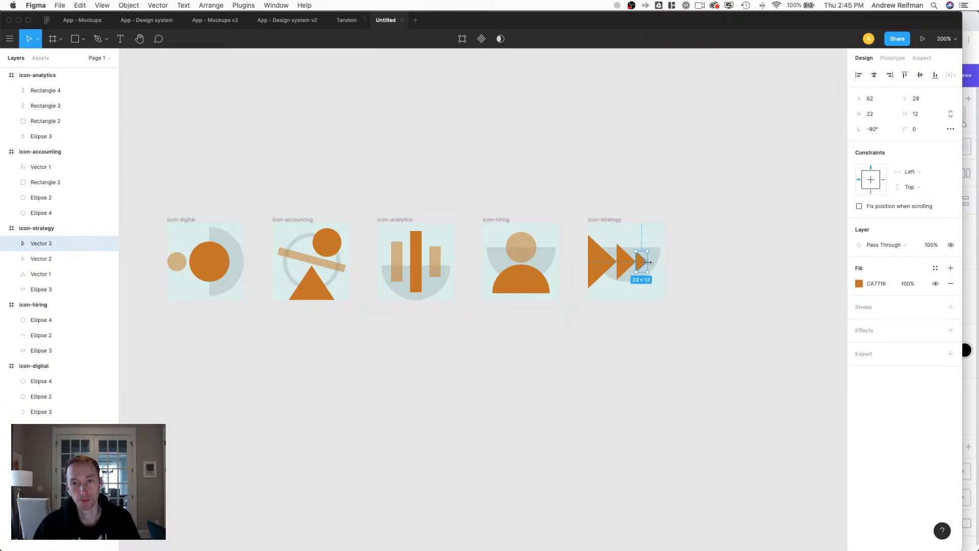
left_click(687, 301)
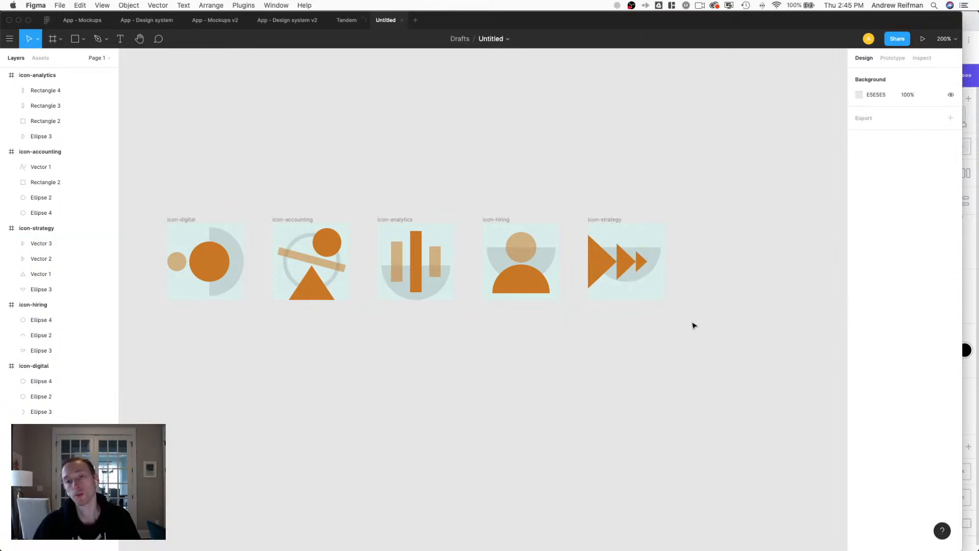
left_click(605, 268)
left_click(625, 262, "shift")
left_click(644, 262, "shift")
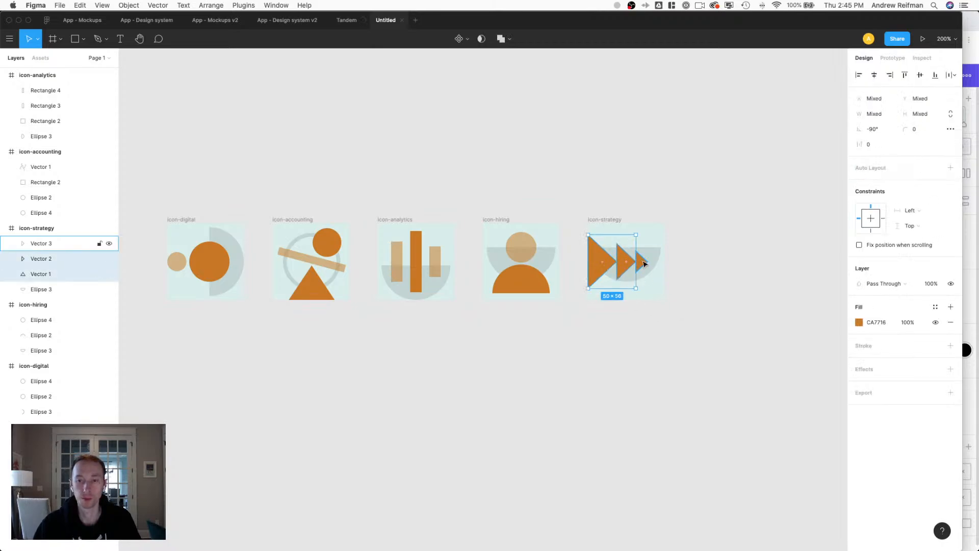
left_click(608, 341)
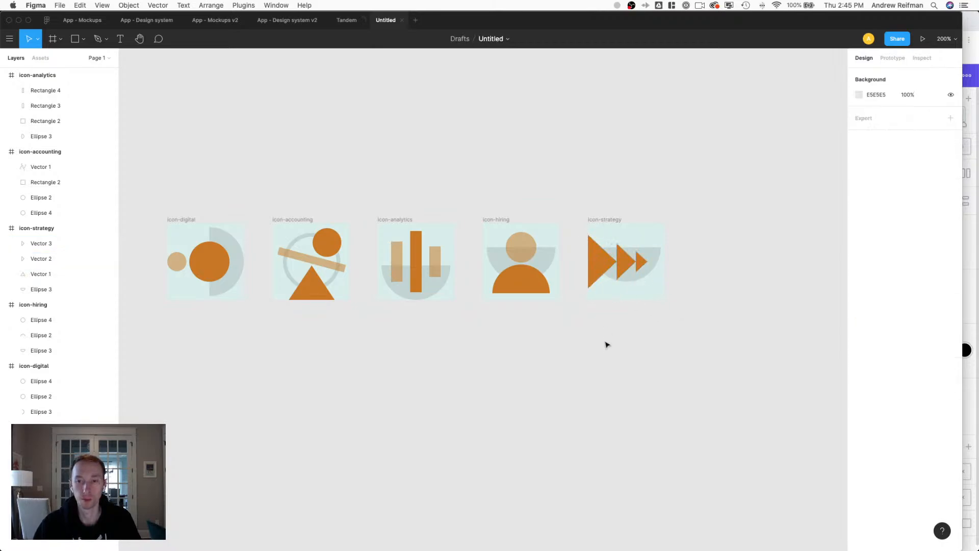
left_click(602, 274)
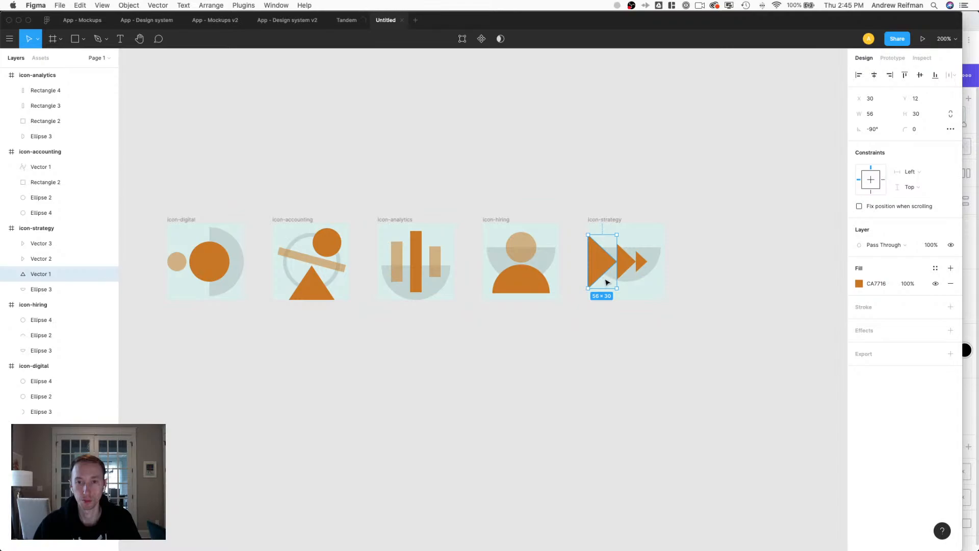
left_click_drag(601, 285, 626, 282)
left_click(627, 273)
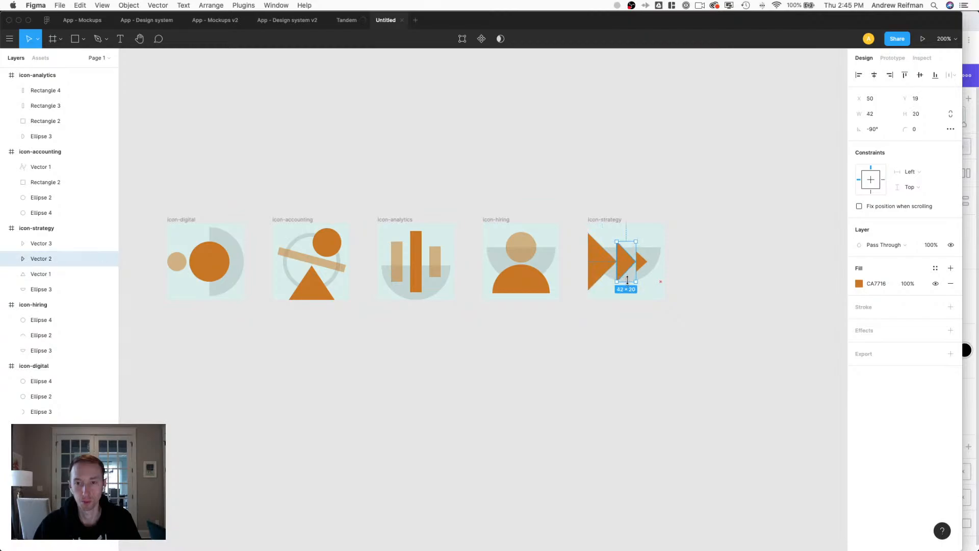
left_click_drag(628, 278, 146, 501)
Zoom in and shift all three orange triangles to the right together.
key("super+plus")
key("super+plus")
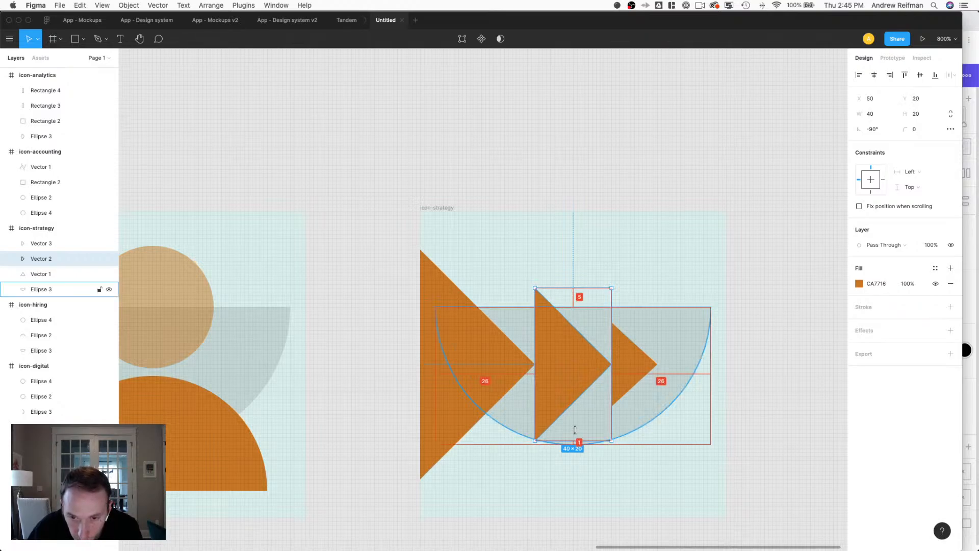
left_click(637, 381)
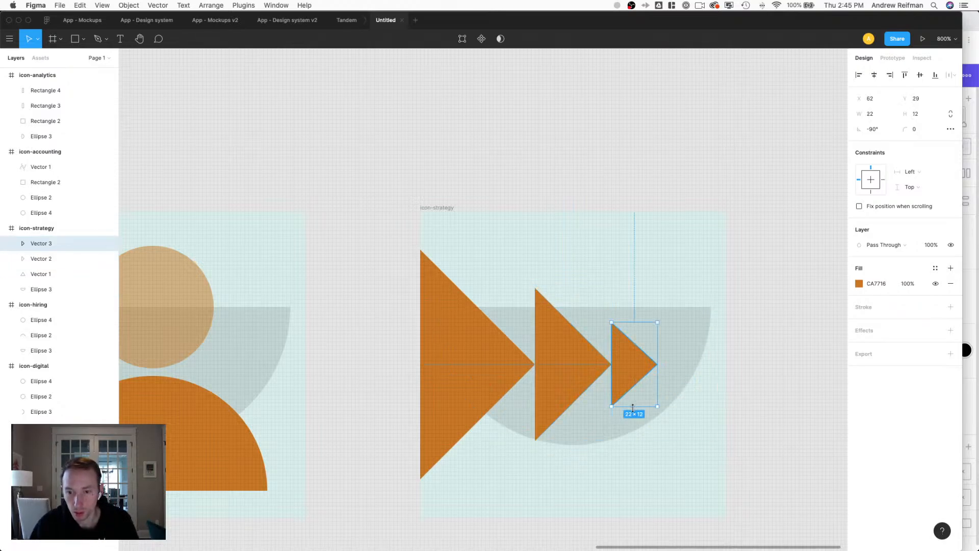
left_click(589, 386, "shift")
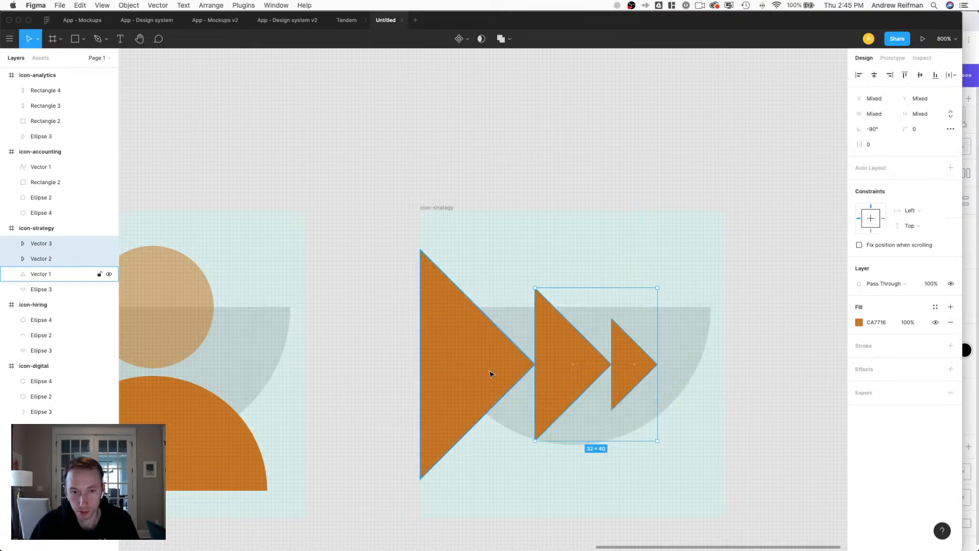
left_click(469, 368, "shift")
key("shift+Right")
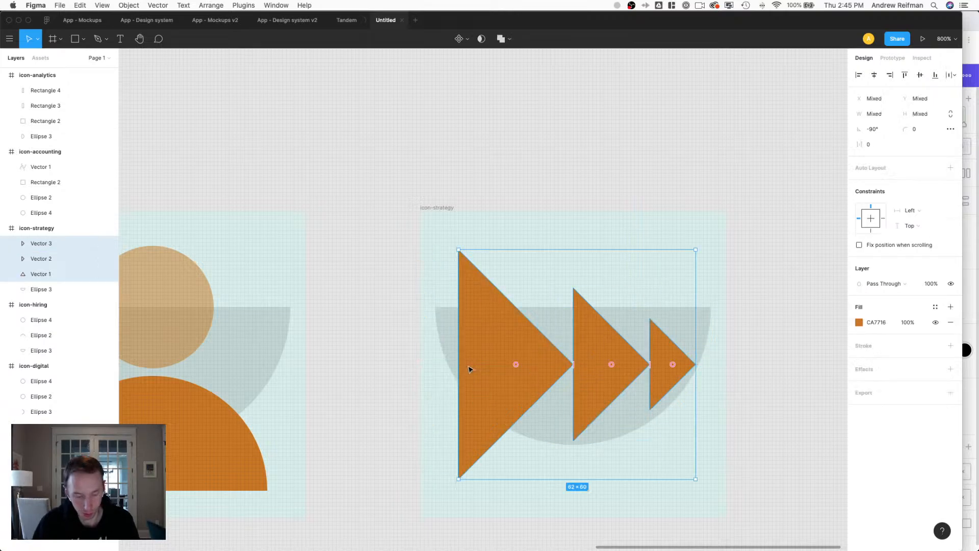
Group the three strategy triangles and nudge the group slightly left.
key("super+g")
key("Left")
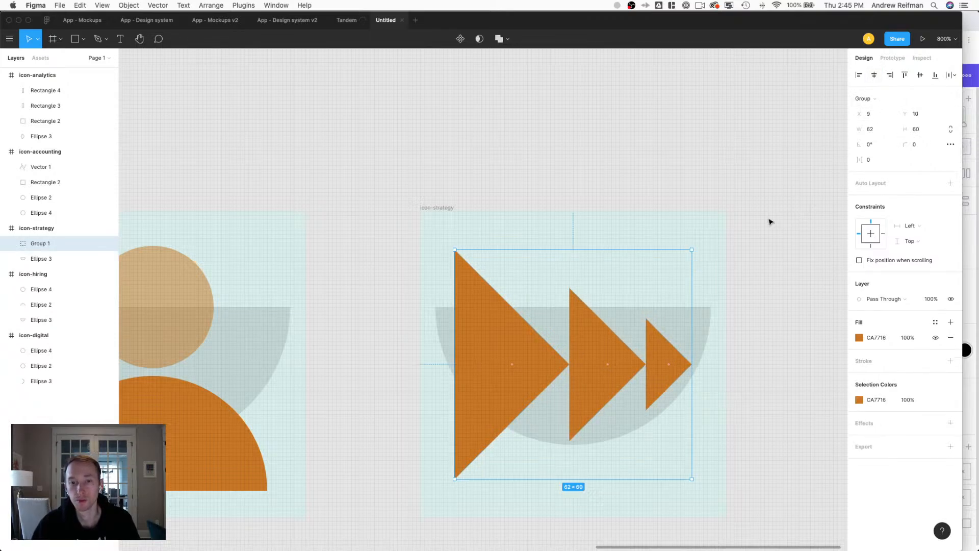
key("minus")
key("minus")
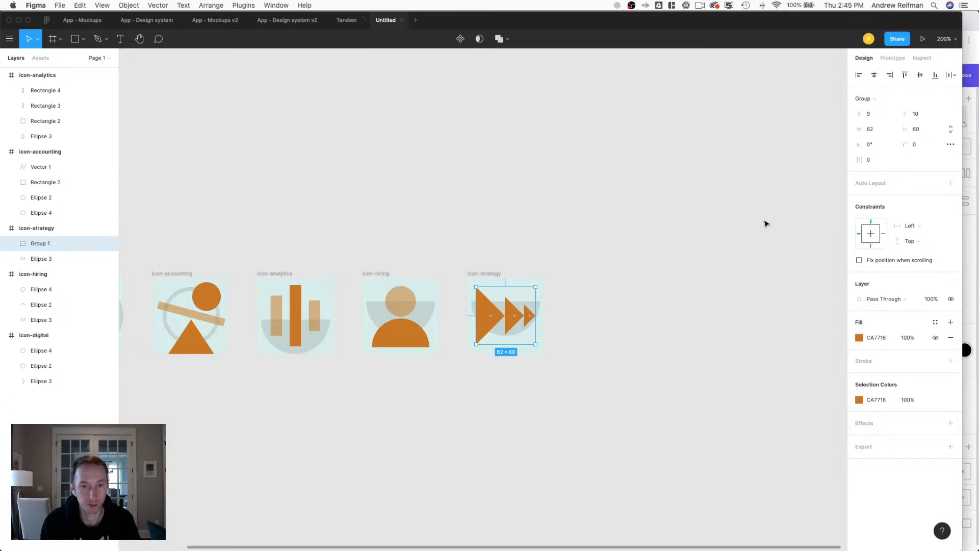
key("minus")
key("plus")
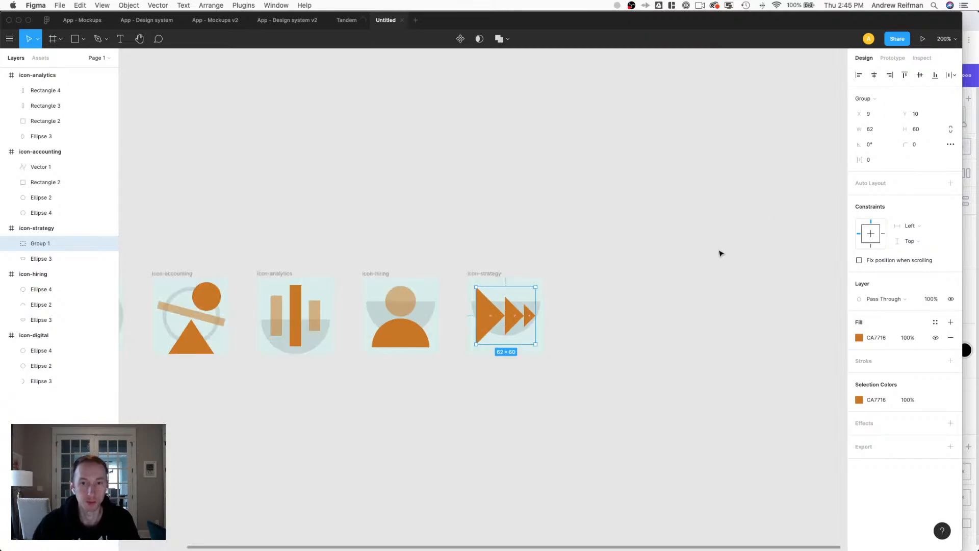
Set the middle strategy triangle's fill opacity to 50%.
left_click(615, 313)
left_click(516, 319)
left_click(402, 307)
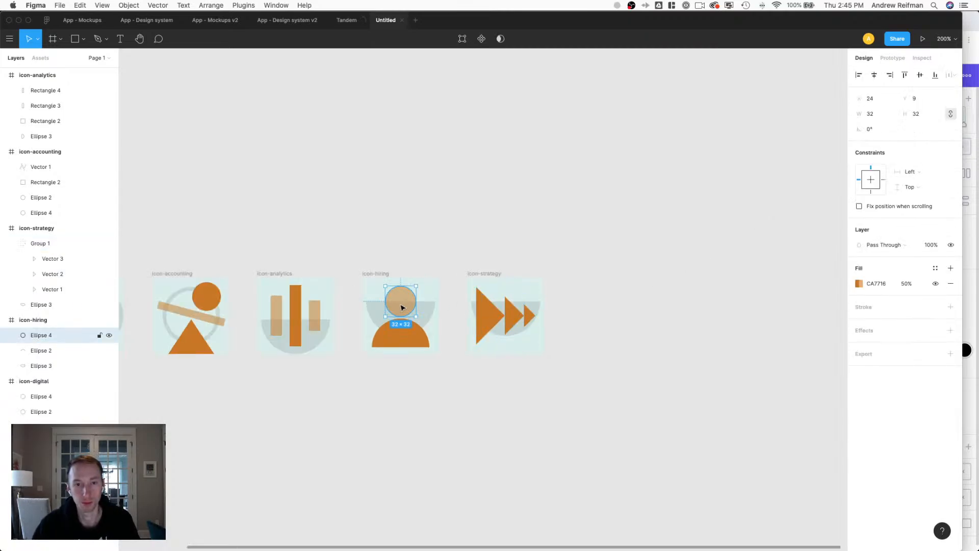
left_click(507, 315)
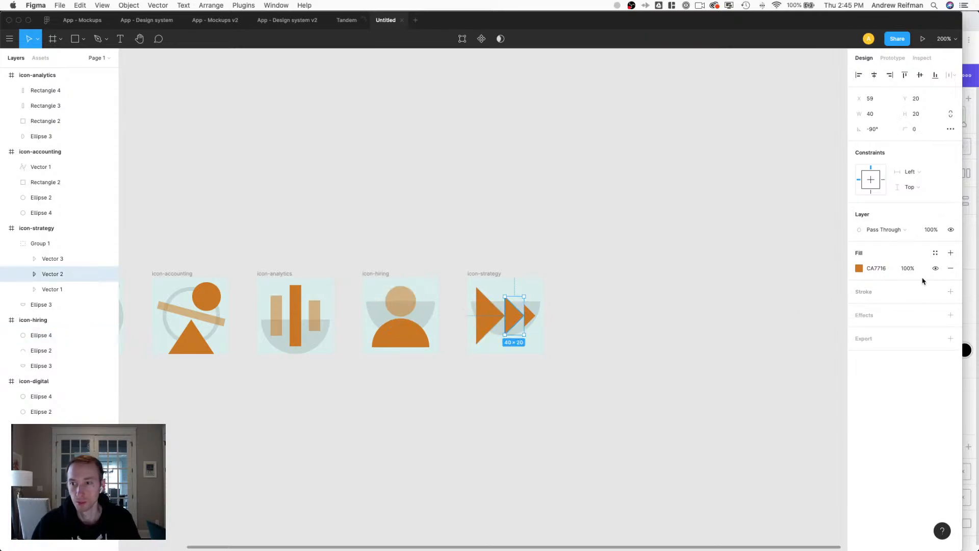
left_click(908, 269)
type("50")
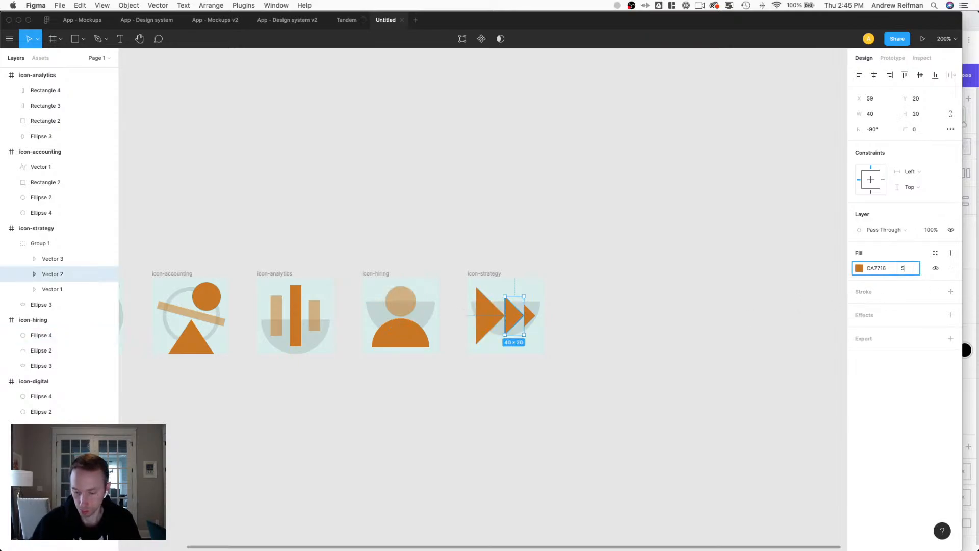
key("Return")
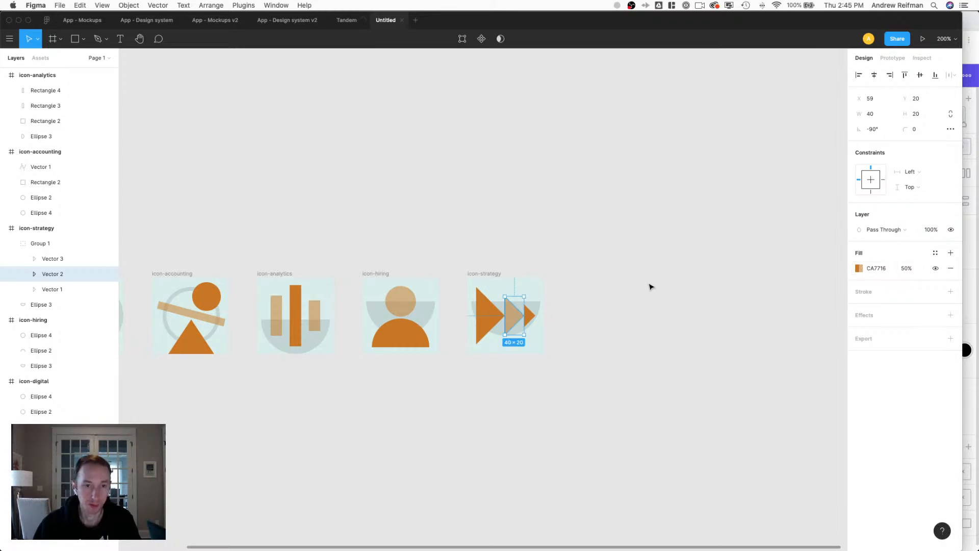
Delete the smallest rightmost triangle from the strategy arrow.
scroll(646, 279, "left", 5)
left_click(674, 315)
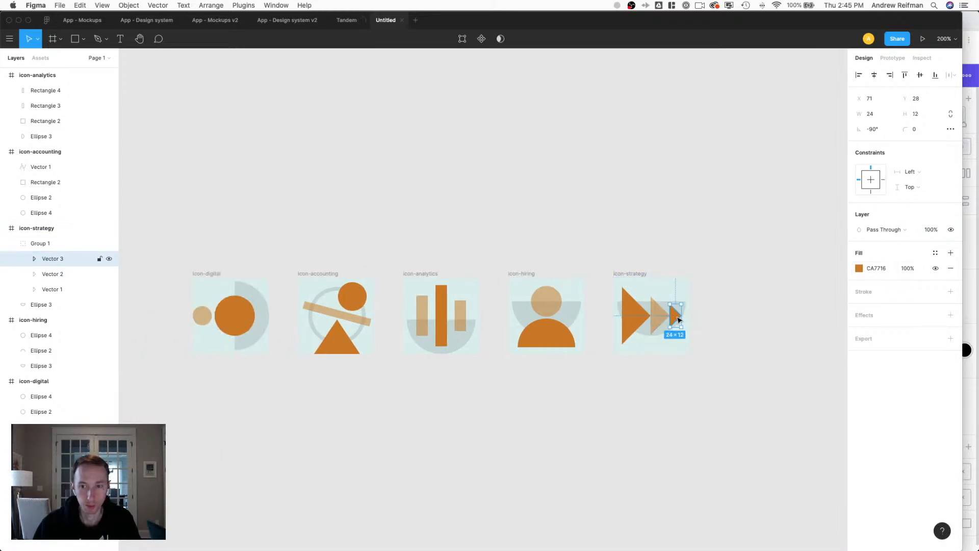
key("Delete")
key("super+equal")
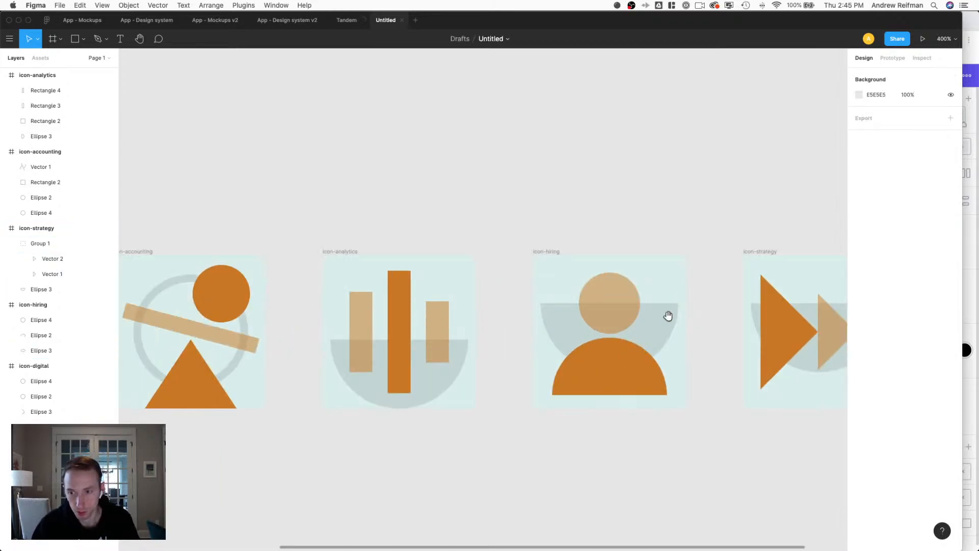
scroll(638, 321, "right", 3)
Ungroup the two strategy triangles and nudge them together to centre them in the icon.
left_click(647, 333)
left_click(634, 336)
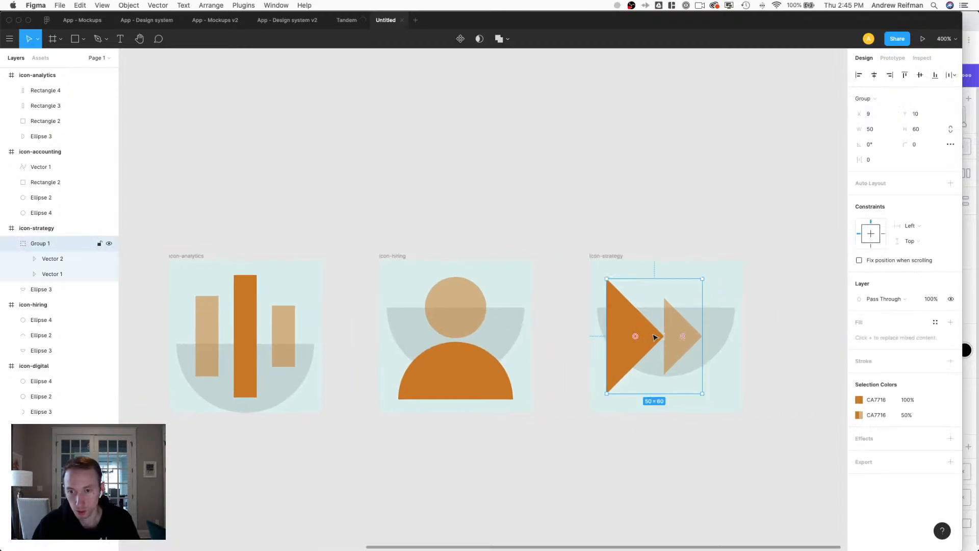
key("shift+super+g")
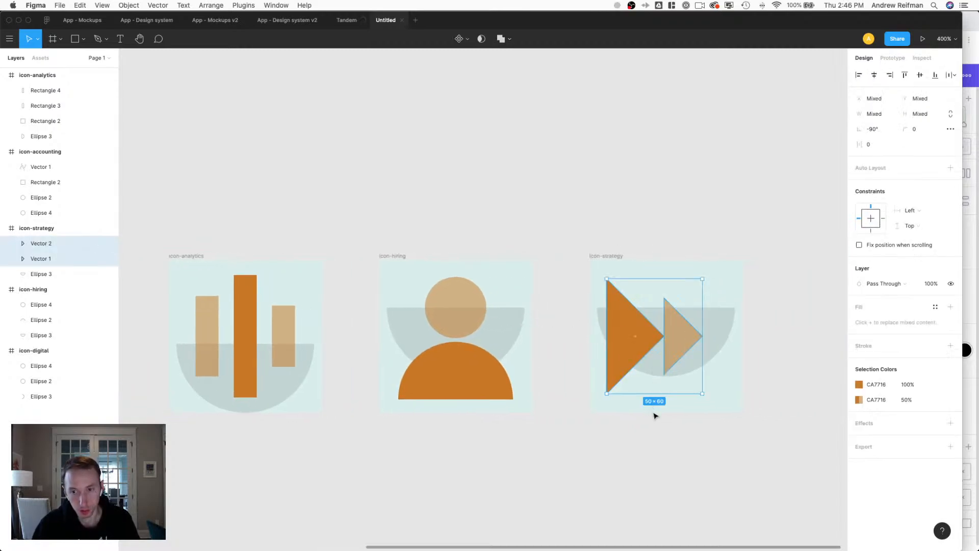
left_click(657, 405)
left_click(630, 334)
left_click(677, 335, "shift")
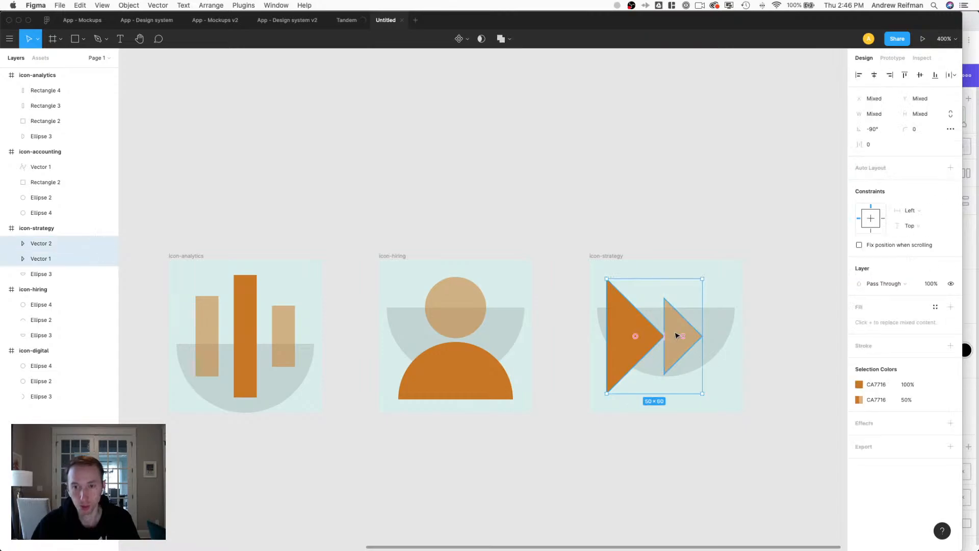
key("Right")
key("Right")
key("Right")
key("Right")
key("Right")
key("Right")
key("Right")
key("Right")
key("Right")
key("Right")
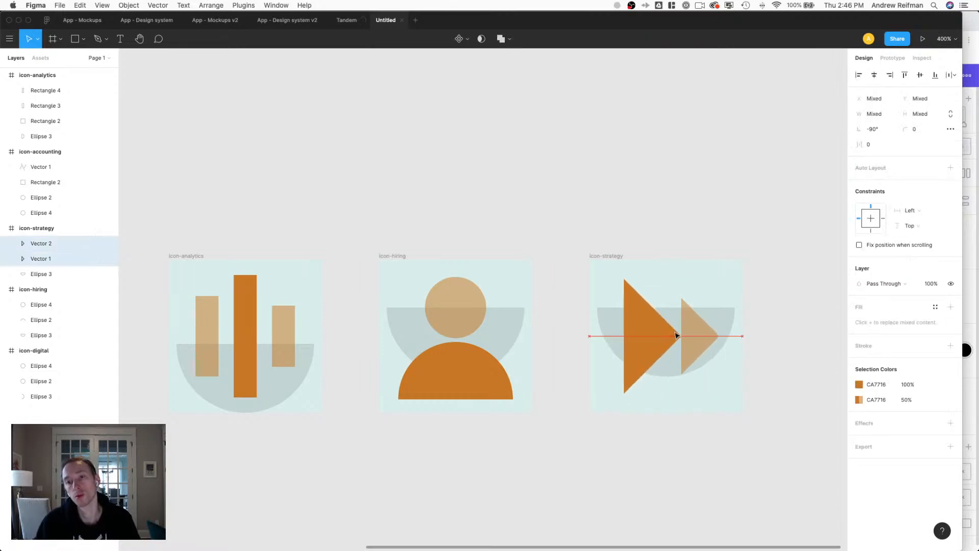
key("Right")
key("Left")
key("Left")
key("Left")
key("Left")
key("Left")
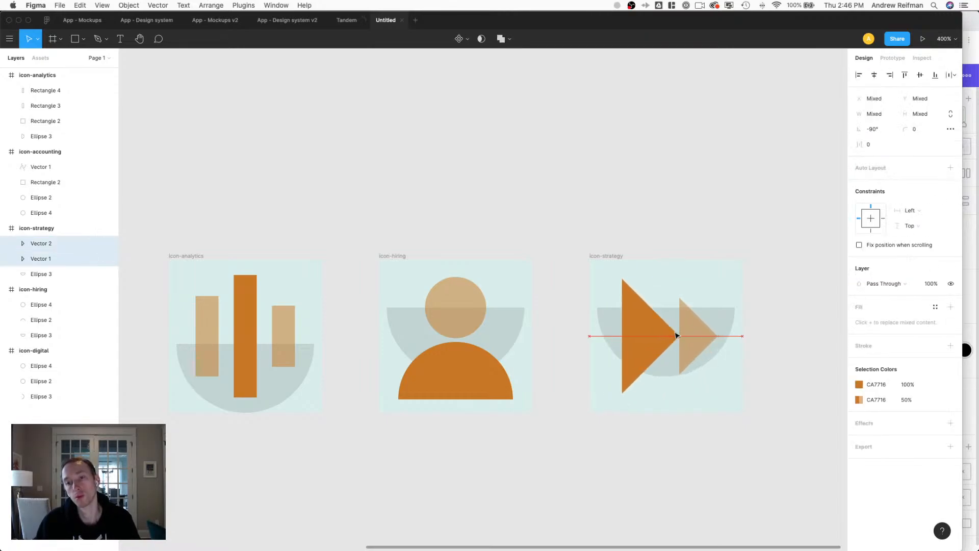
Enlarge the solid triangle to 60×36 and the half-transparent triangle to 40×24.
left_click(704, 461)
key("shift+0")
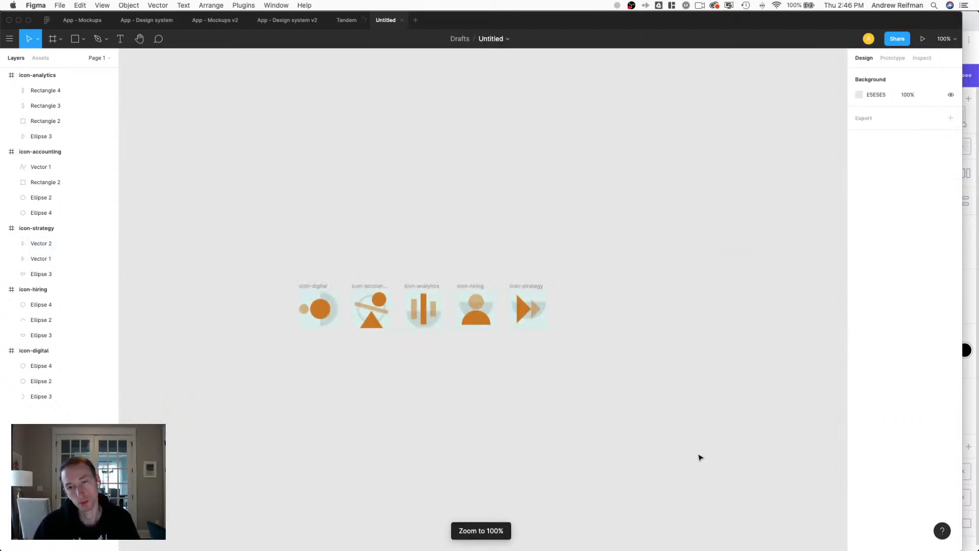
key("plus")
key("plus")
key("plus")
left_click_drag(655, 370, 485, 344)
left_click(601, 349)
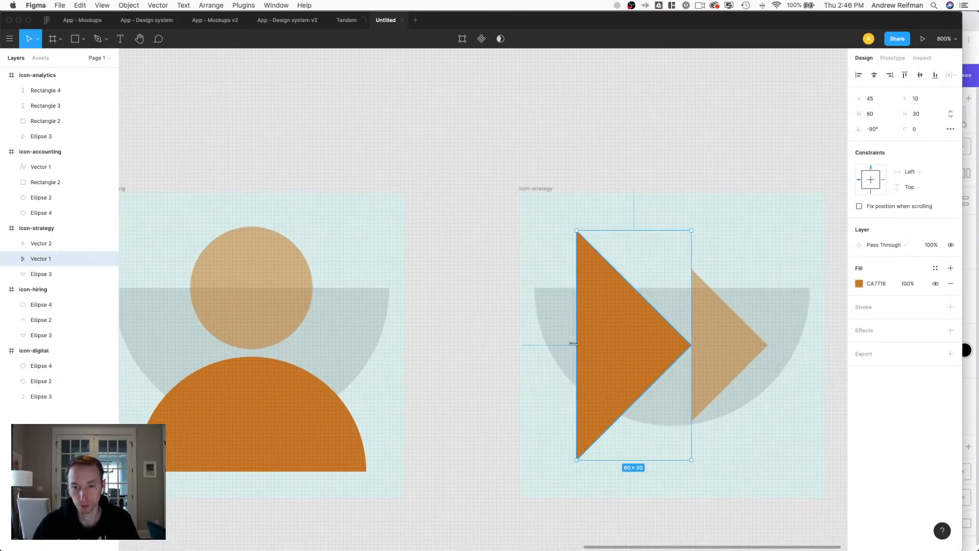
left_click_drag(574, 343, 554, 345)
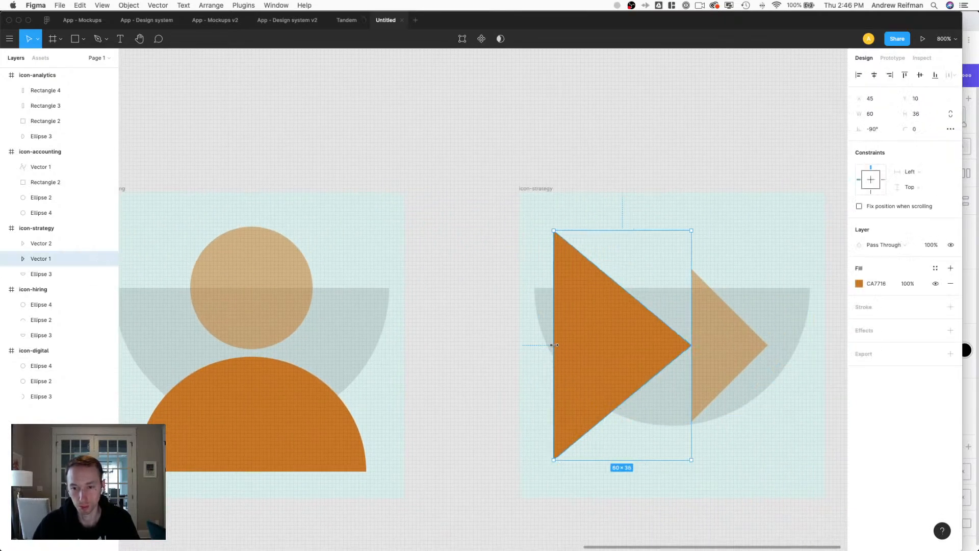
left_click(703, 351)
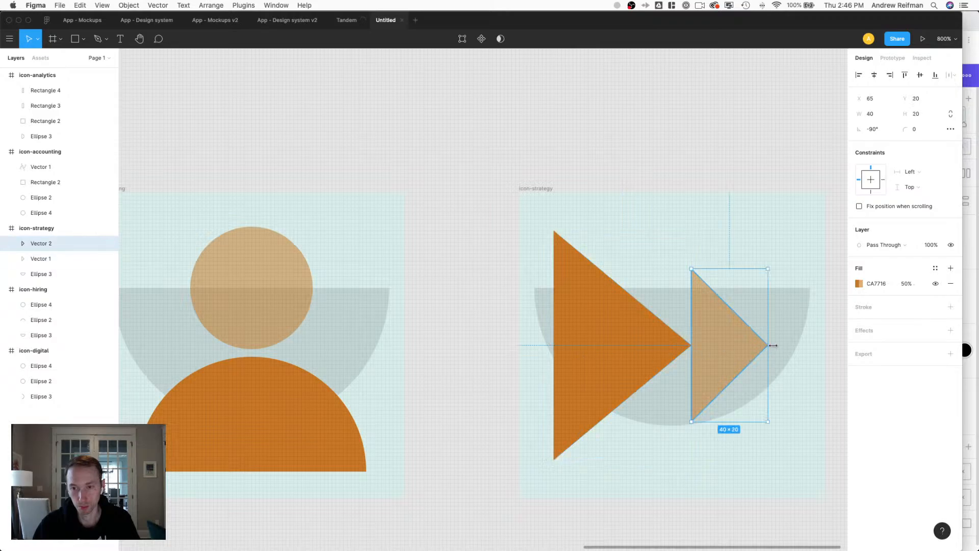
left_click_drag(769, 345, 781, 345)
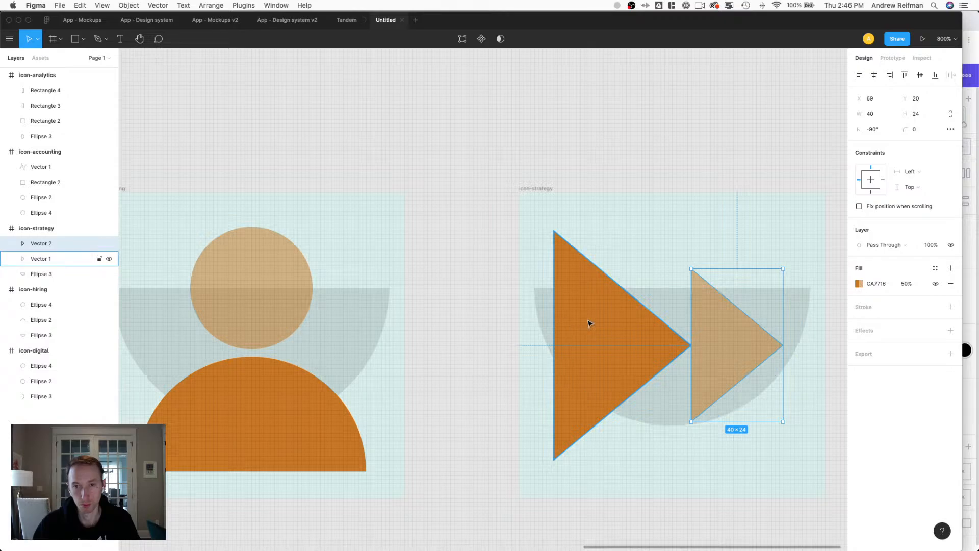
left_click(444, 323)
left_click(657, 415)
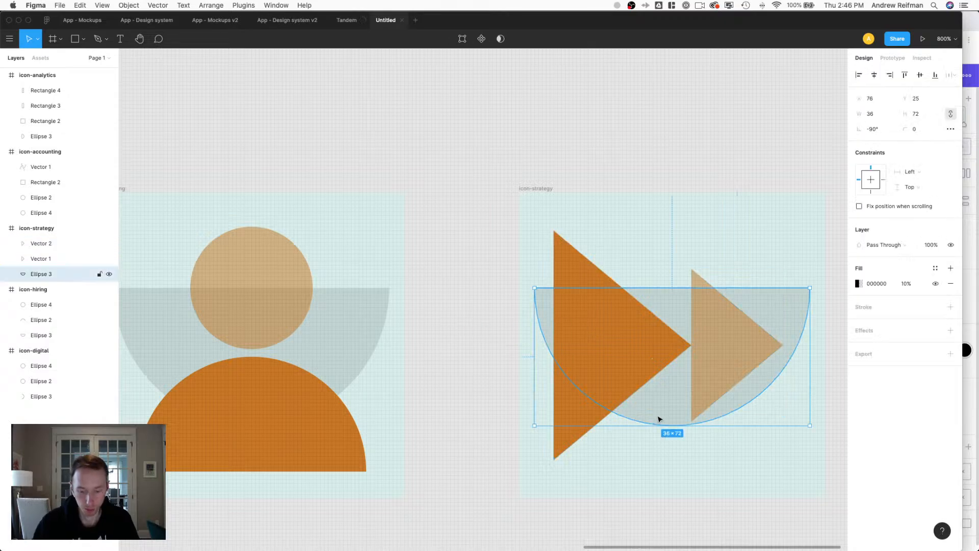
key("shift+0")
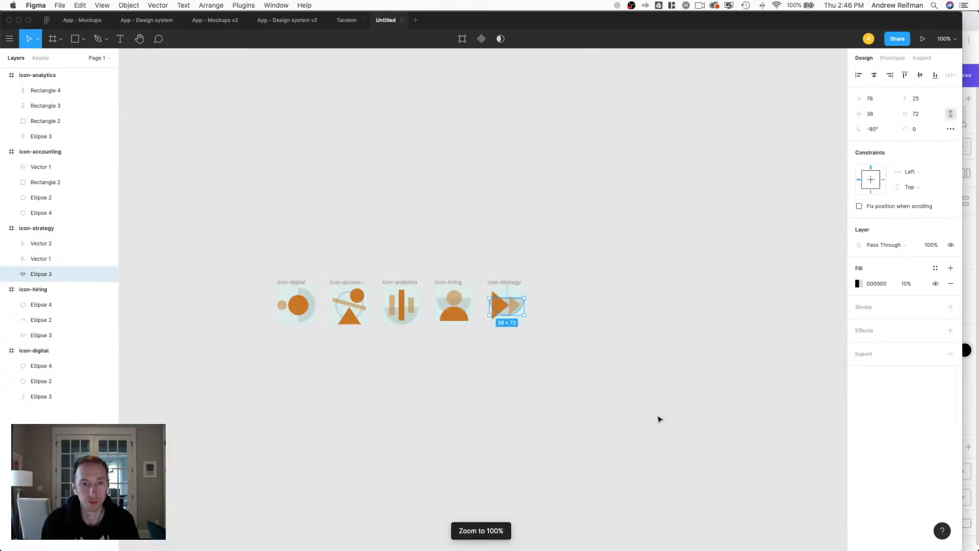
Centre the strategy icon's grey half-circle vertically in its frame.
key("plus")
key("plus")
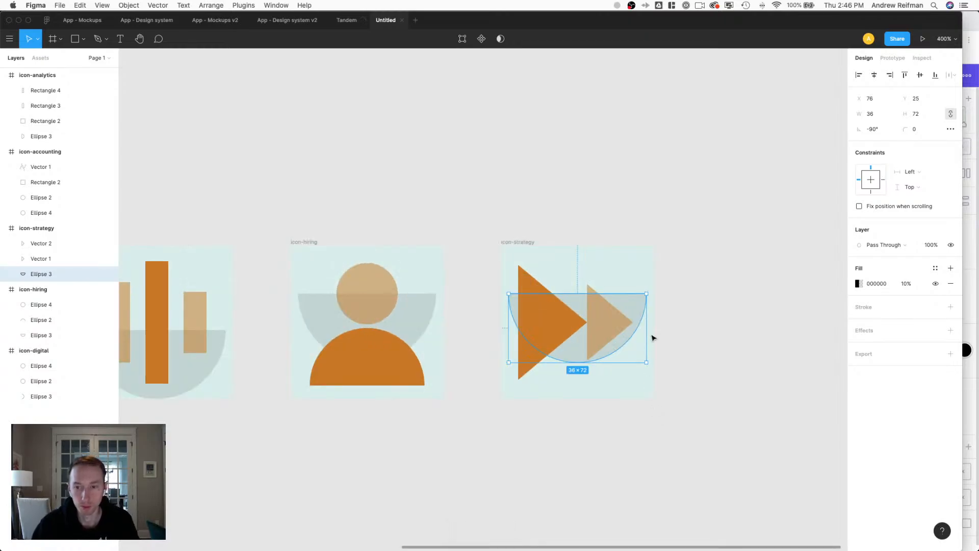
left_click_drag(650, 367, 534, 281)
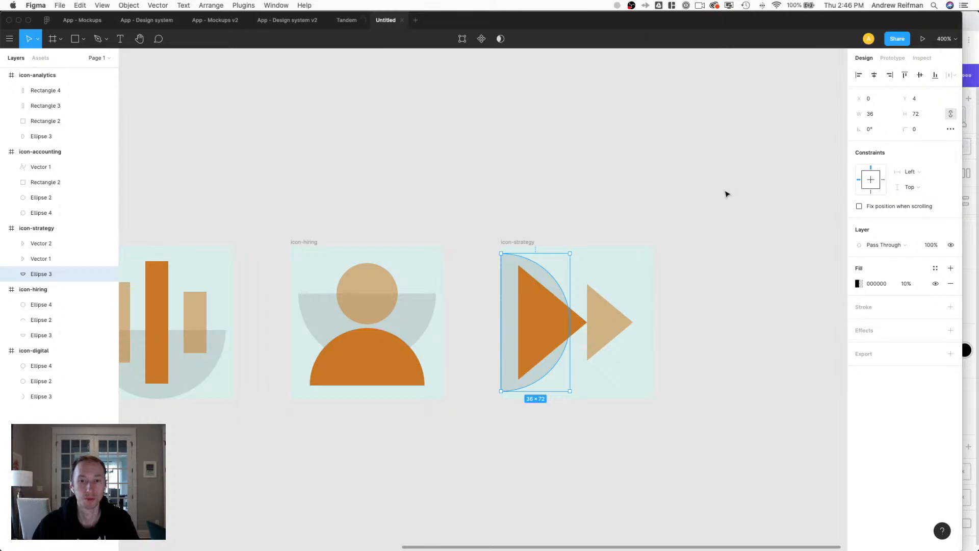
scroll(726, 194, "left", 5)
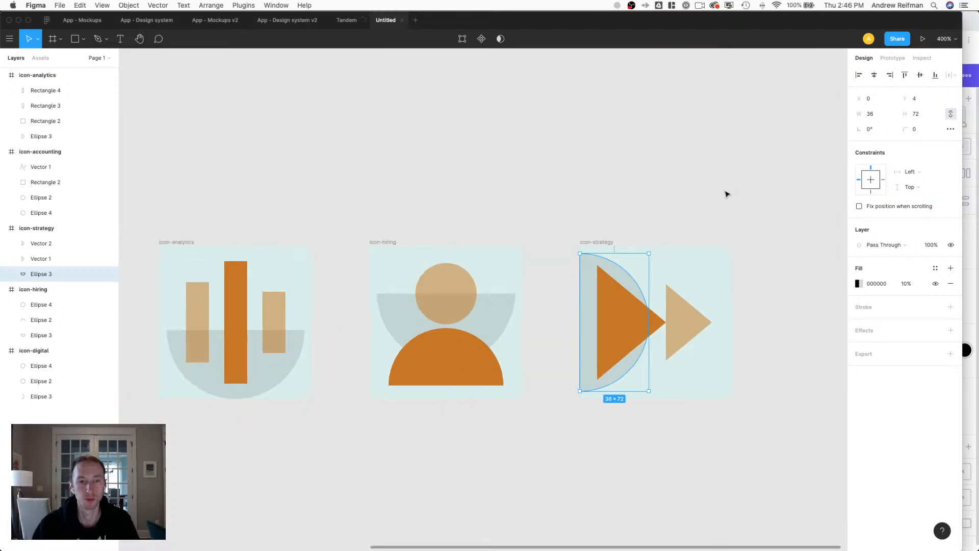
key("super+z")
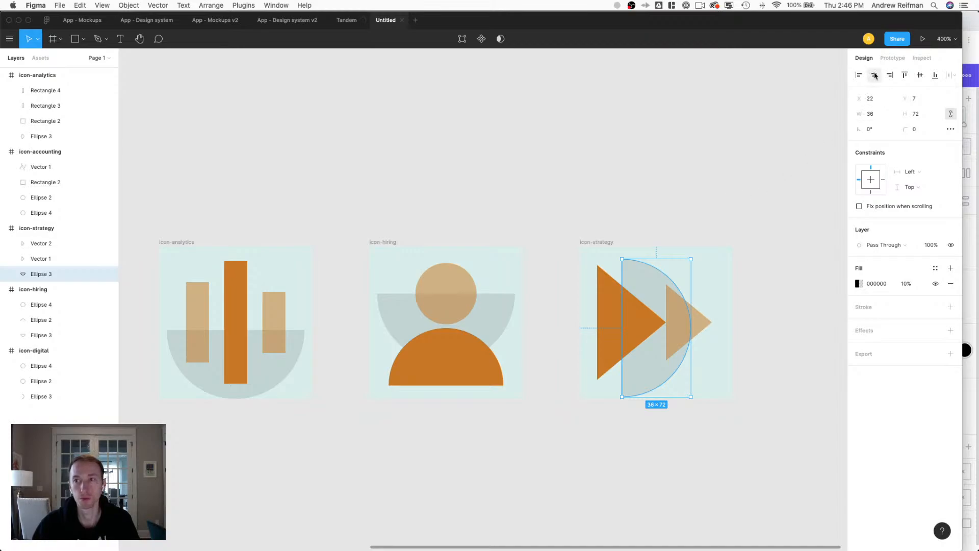
left_click(920, 75)
left_click(723, 182)
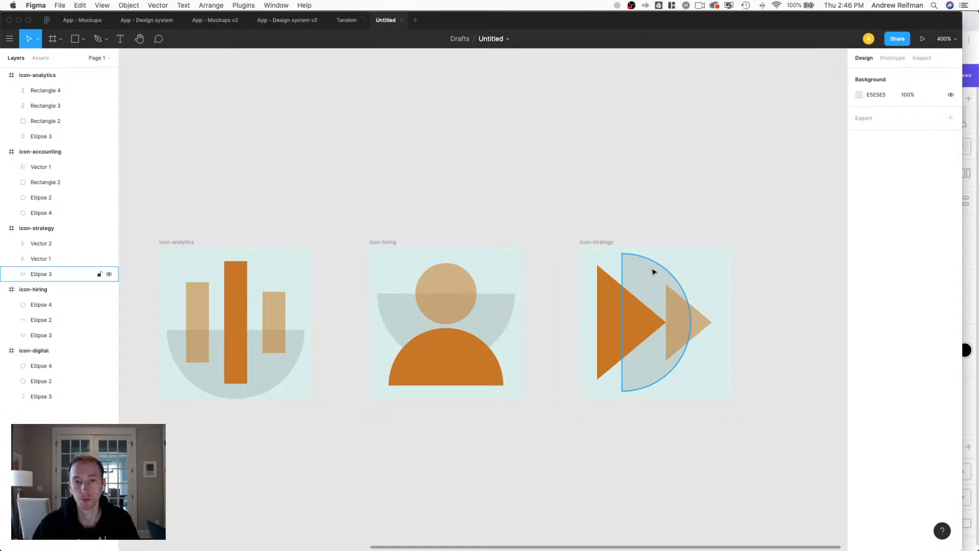
Rotate the half-circle 180° so it bulges left behind the orange triangles.
scroll(601, 207, "left", 10)
scroll(600, 206, "right", 10)
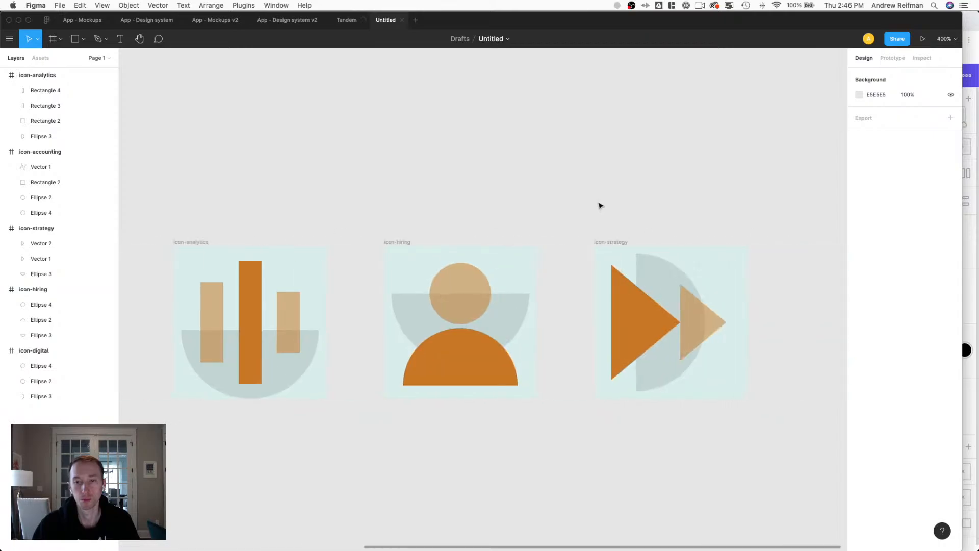
scroll(600, 206, "right", 4)
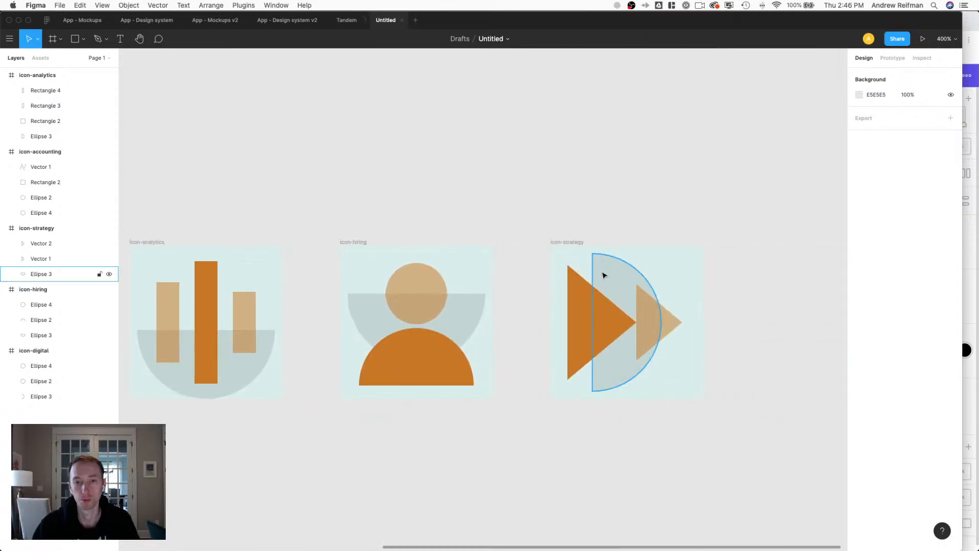
scroll(590, 206, "left", 12)
scroll(589, 201, "right", 9)
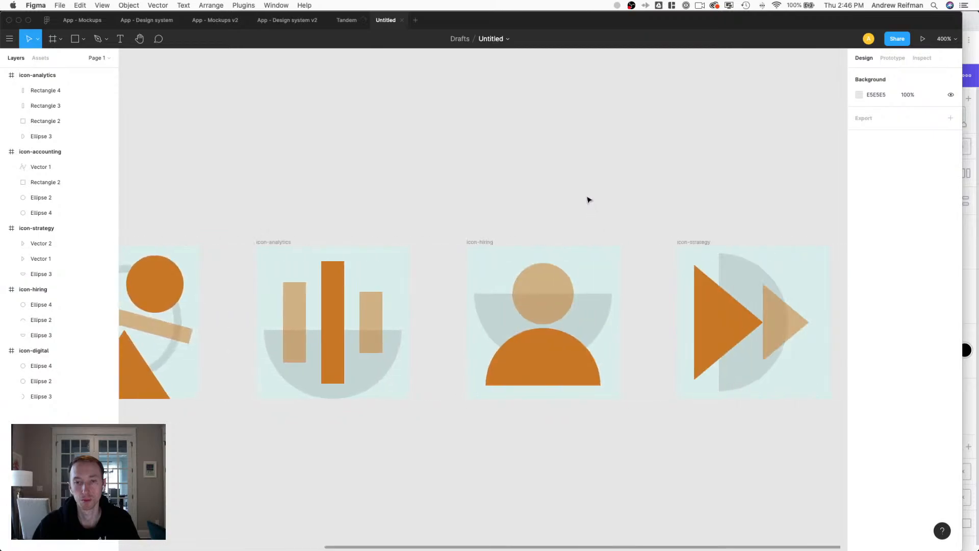
scroll(587, 199, "right", 5)
left_click(491, 276)
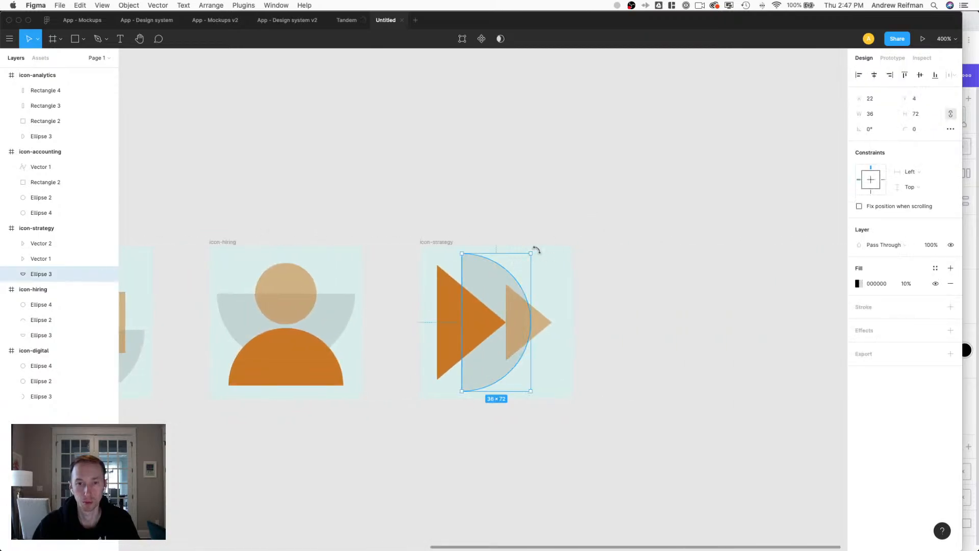
left_click_drag(536, 250, 453, 367)
left_click(623, 373)
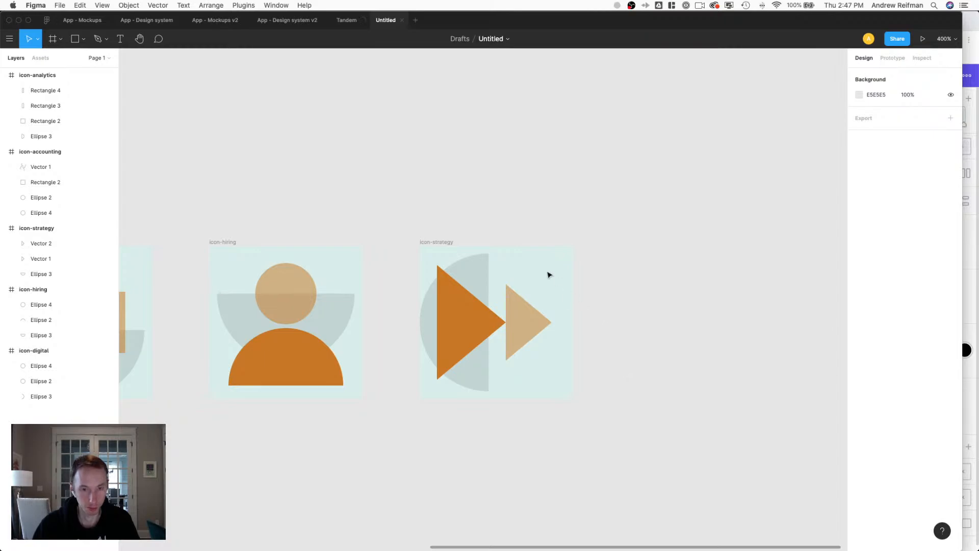
Draw a vertically centred circle filled 000000 at 10%, layered beneath the strategy half-circle.
left_click(485, 260)
key("o")
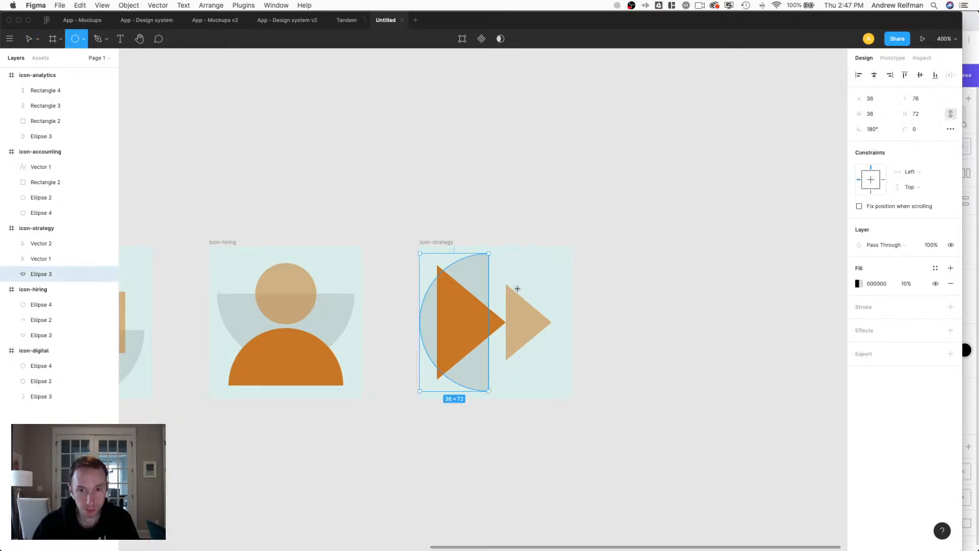
left_click_drag(521, 284, 515, 342)
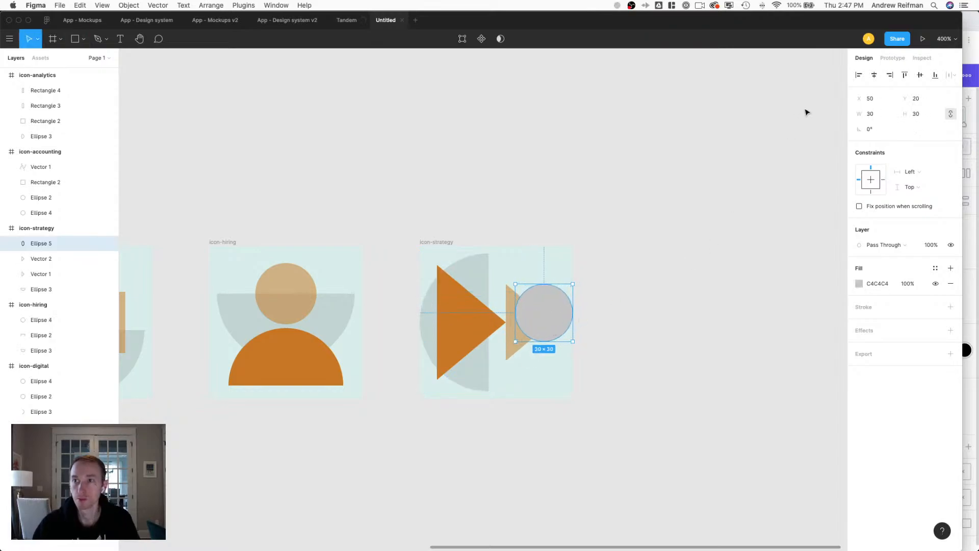
left_click(920, 75)
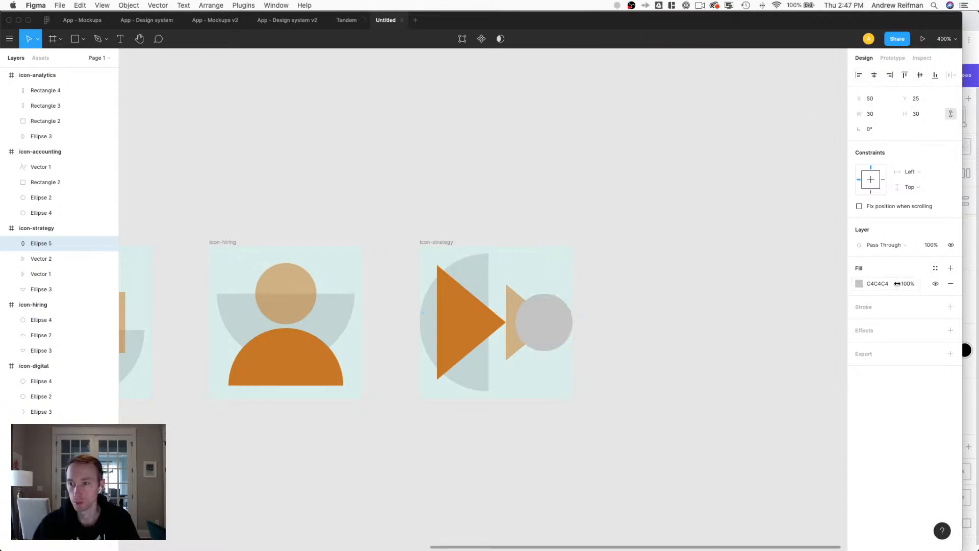
left_click(876, 283)
type("000000")
key("Return")
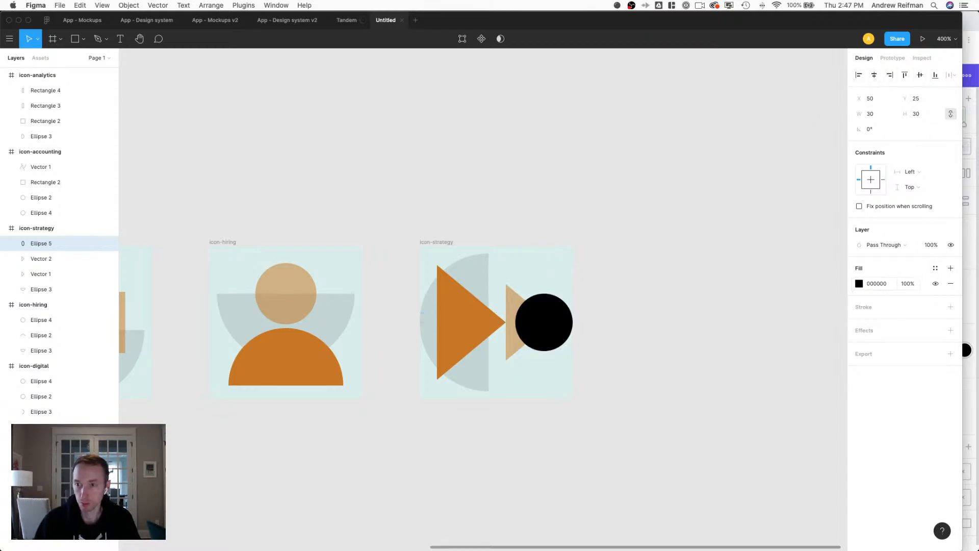
left_click(907, 284)
type("10")
key("Return")
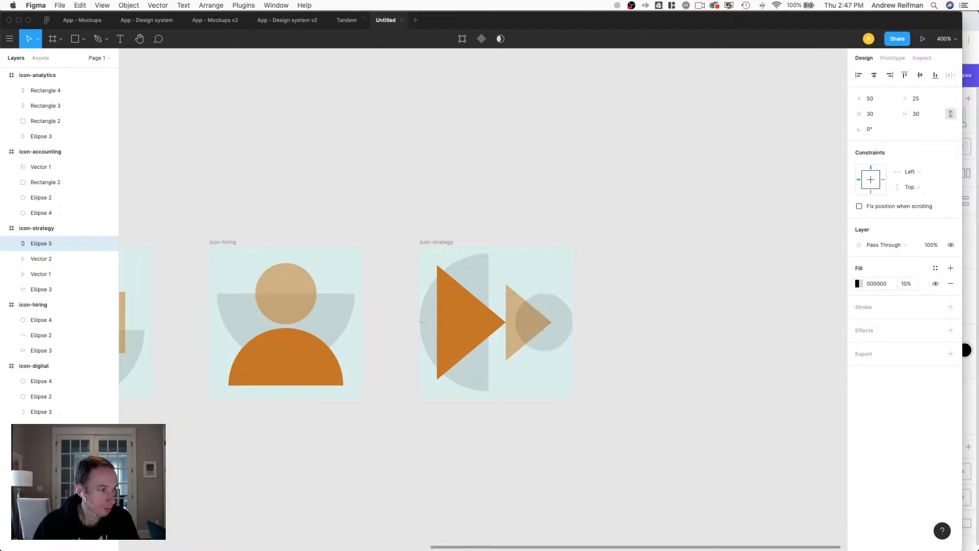
left_click_drag(37, 243, 37, 301)
left_click(663, 446)
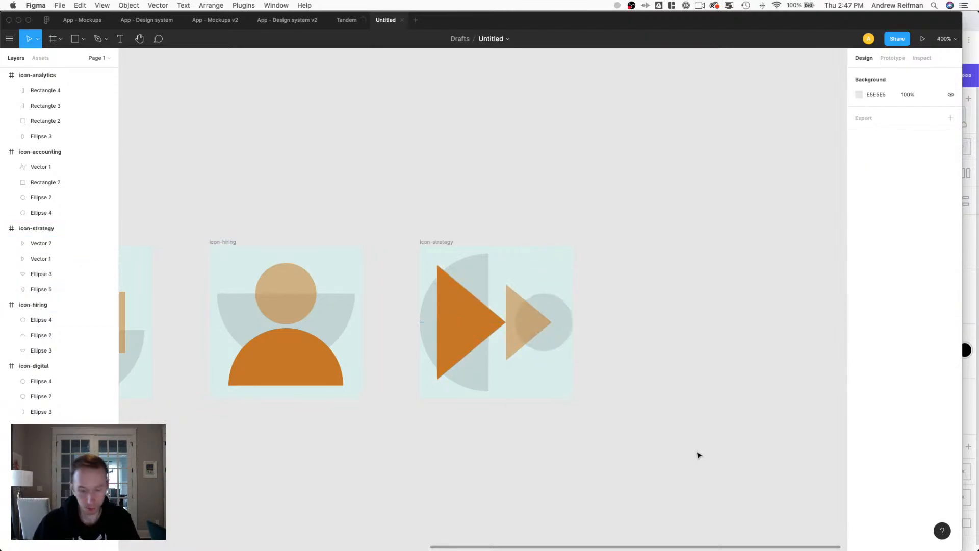
Nudge the strategy icon's half-circle two steps to the right.
key("shift+0")
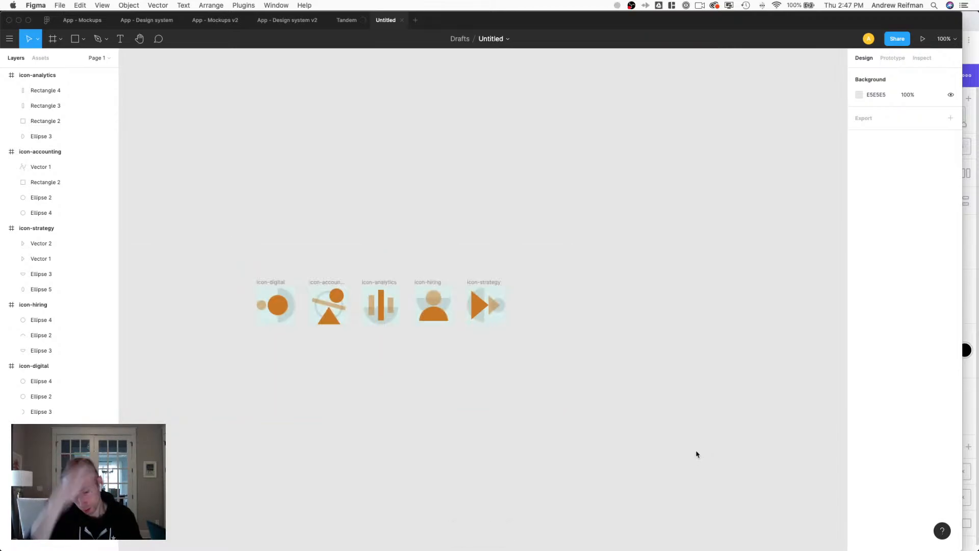
key("super+equal")
key("super+equal")
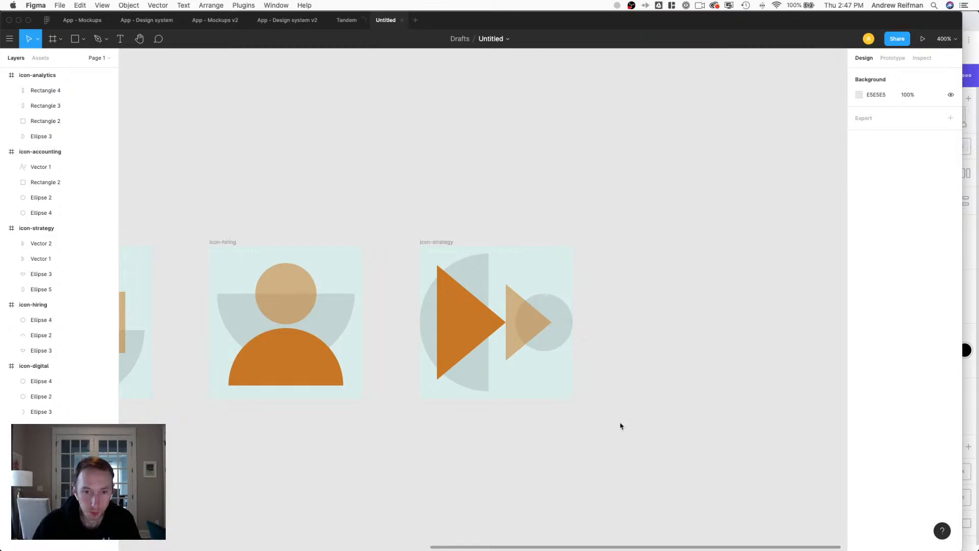
left_click(465, 369)
key("Right")
key("Right")
key("Right")
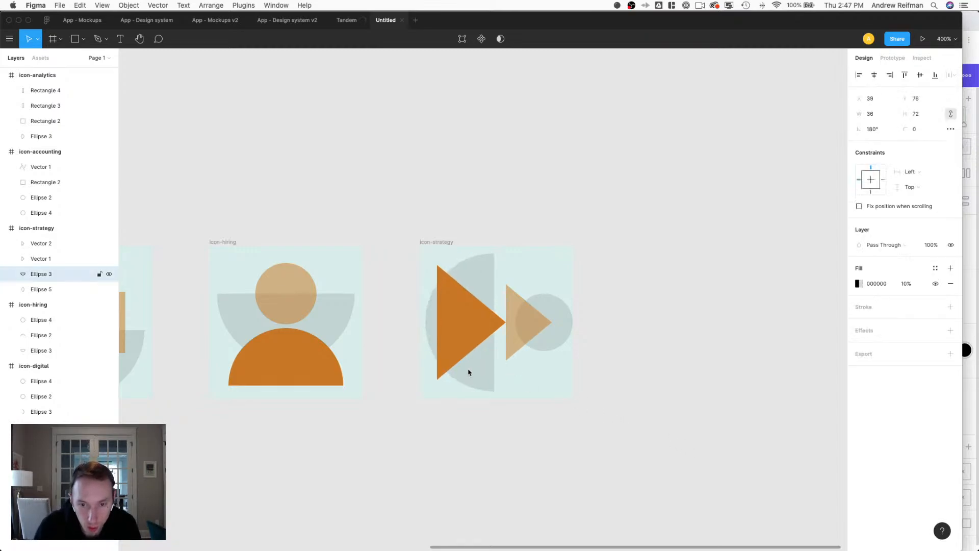
key("Right")
key("Right")
key("Right")
key("Right")
key("Right")
key("Right")
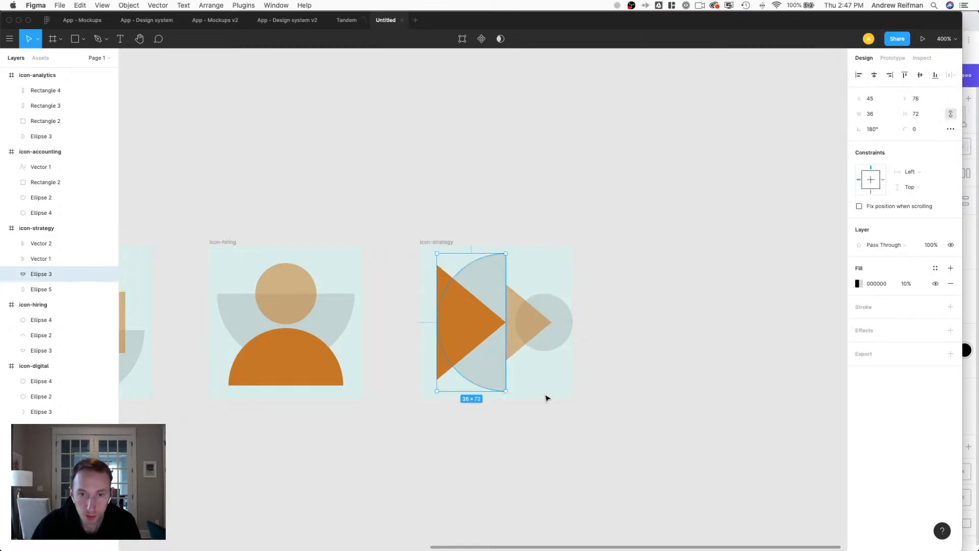
left_click(633, 416)
key("shift+0")
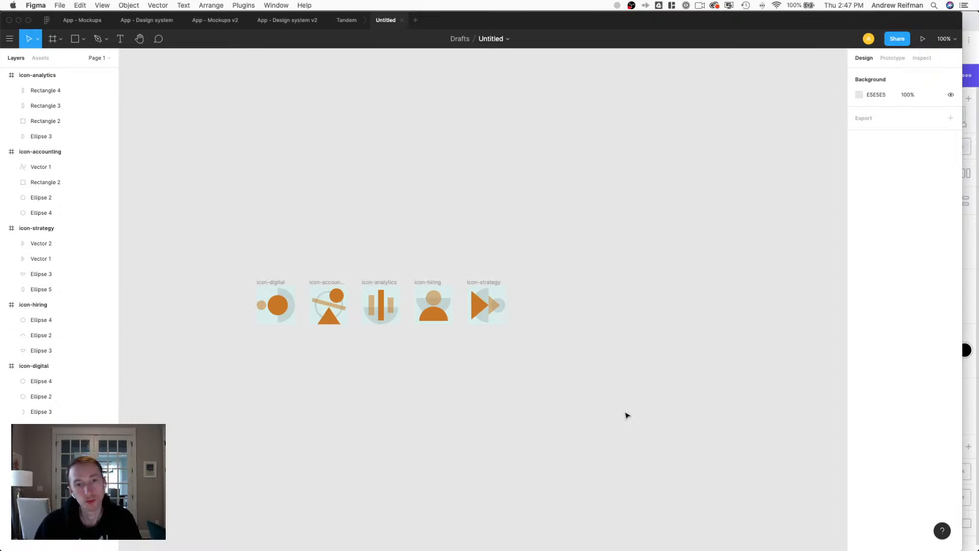
Replace the accounting ring's fill with black at 10% opacity.
scroll(627, 415, "up", 5)
scroll(539, 393, "left", 3)
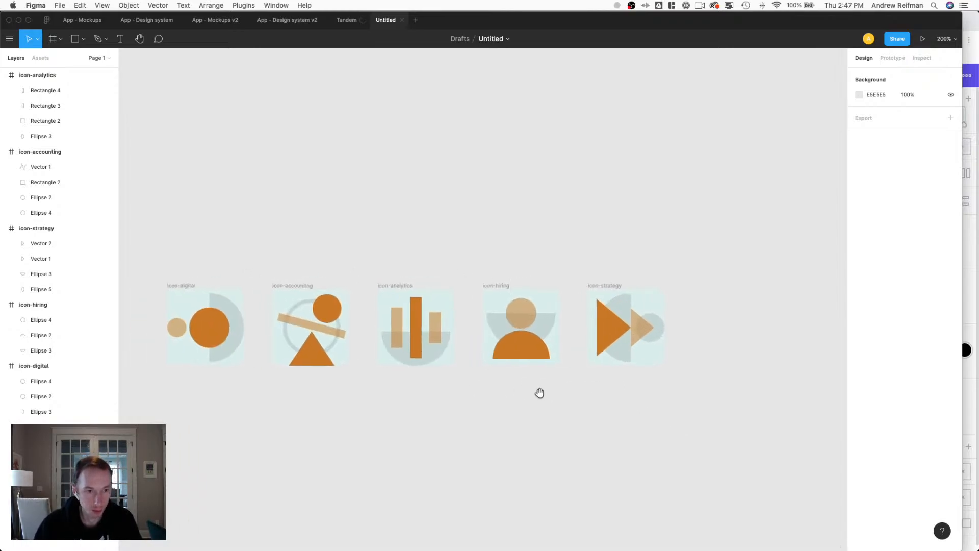
left_click(336, 346)
left_click(951, 307)
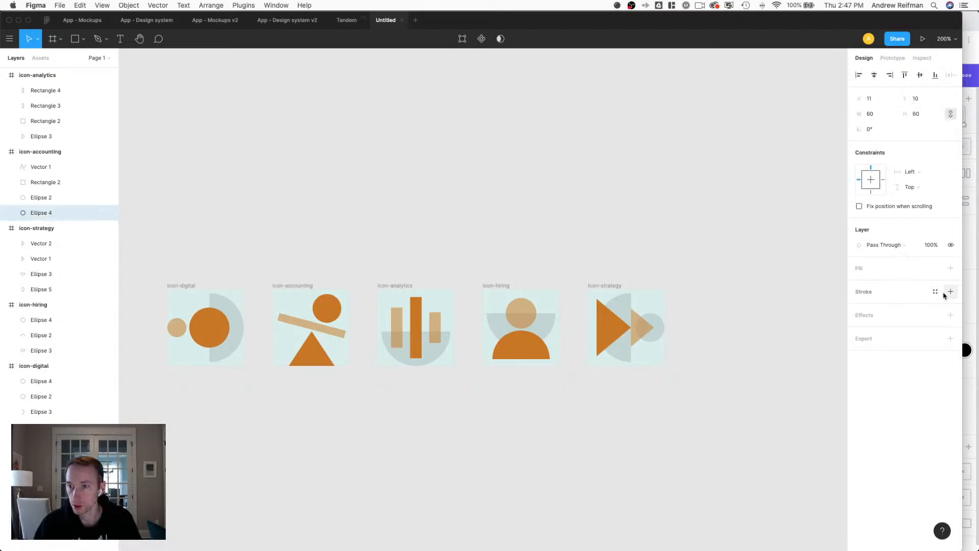
left_click(950, 268)
left_click(872, 283)
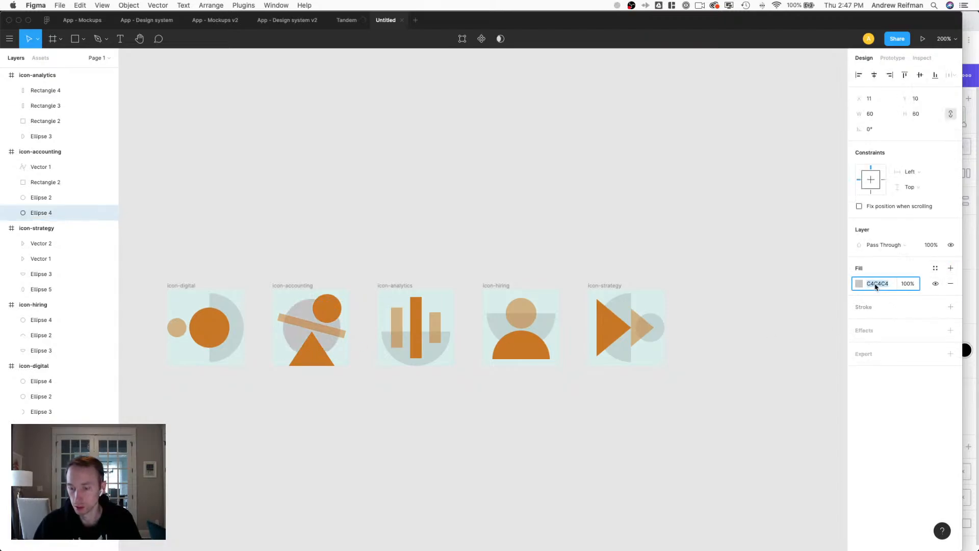
type("00")
key("Return")
left_click(906, 284)
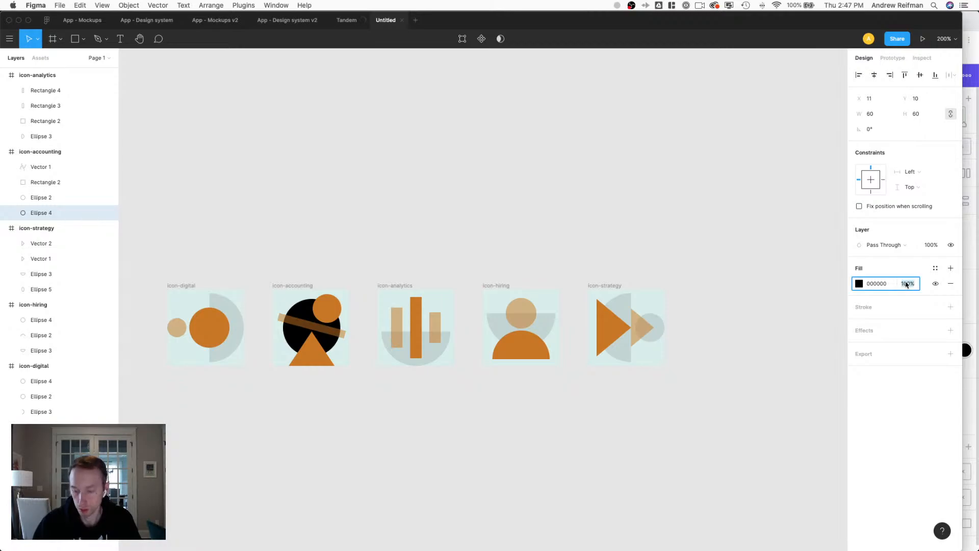
type("10")
key("Return")
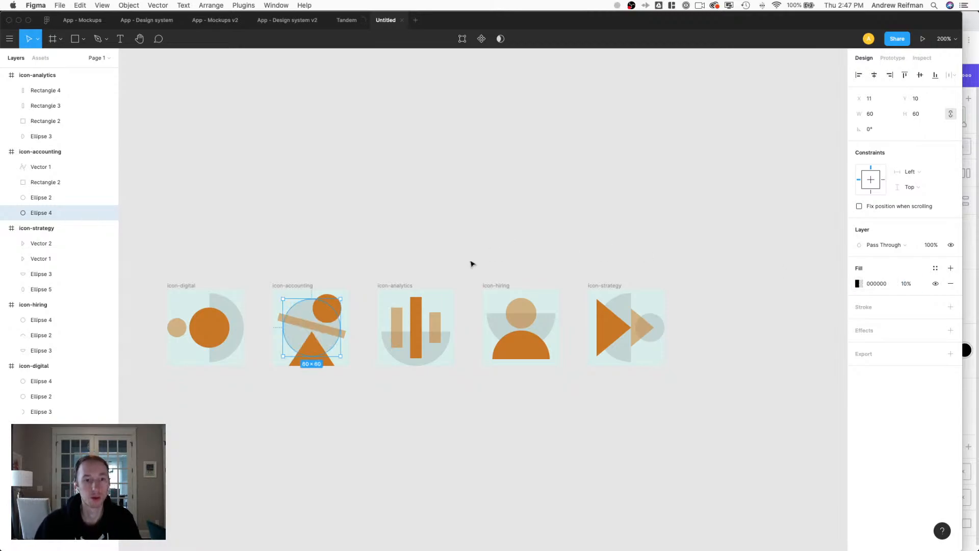
left_click(220, 356)
left_click(250, 395)
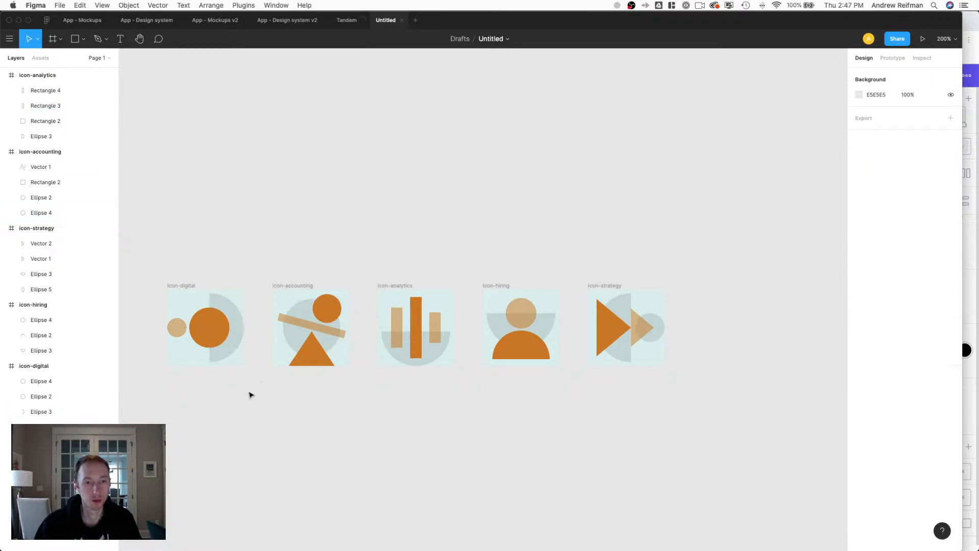
Shrink the accounting icon's grey backing circle to 58×58.
key("plus")
key("plus")
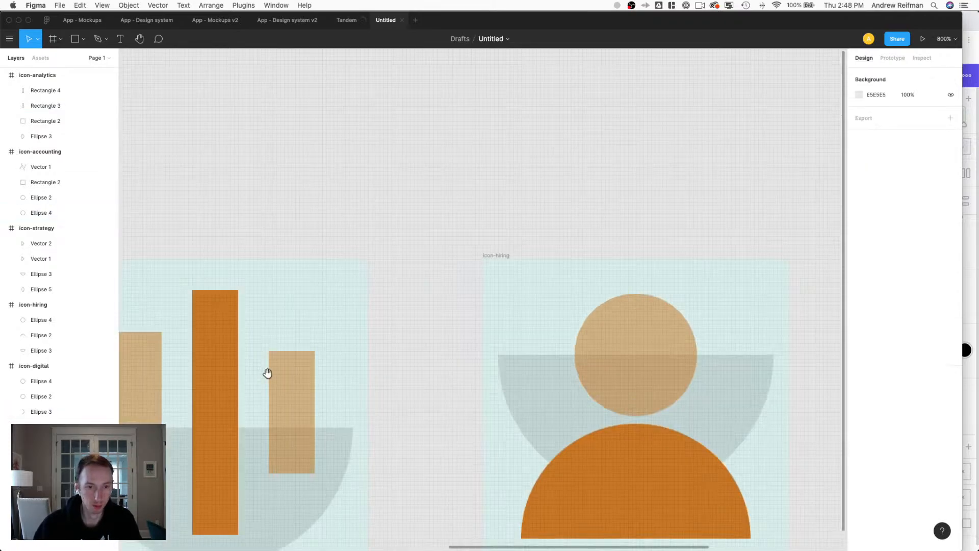
left_click_drag(267, 372, 596, 292)
scroll(596, 292, "left", 5)
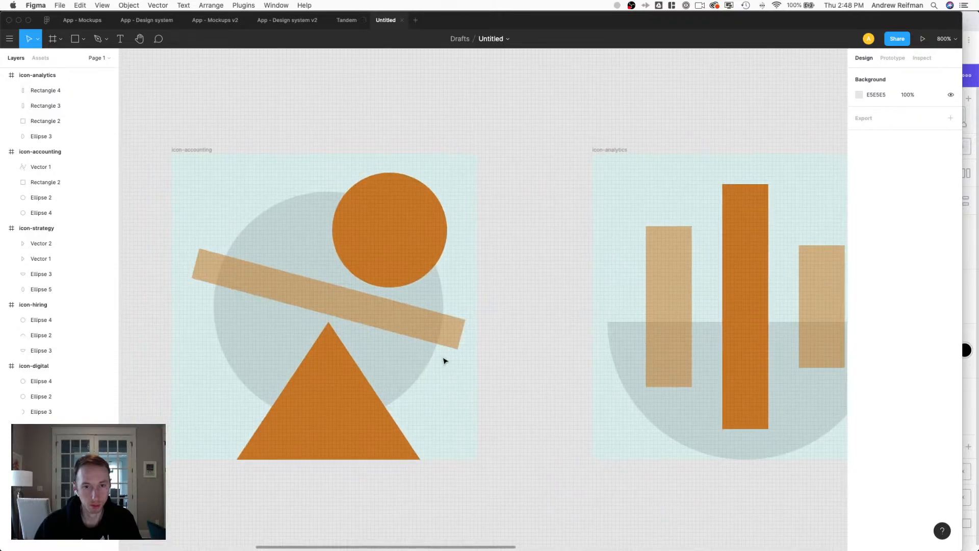
left_click(401, 371)
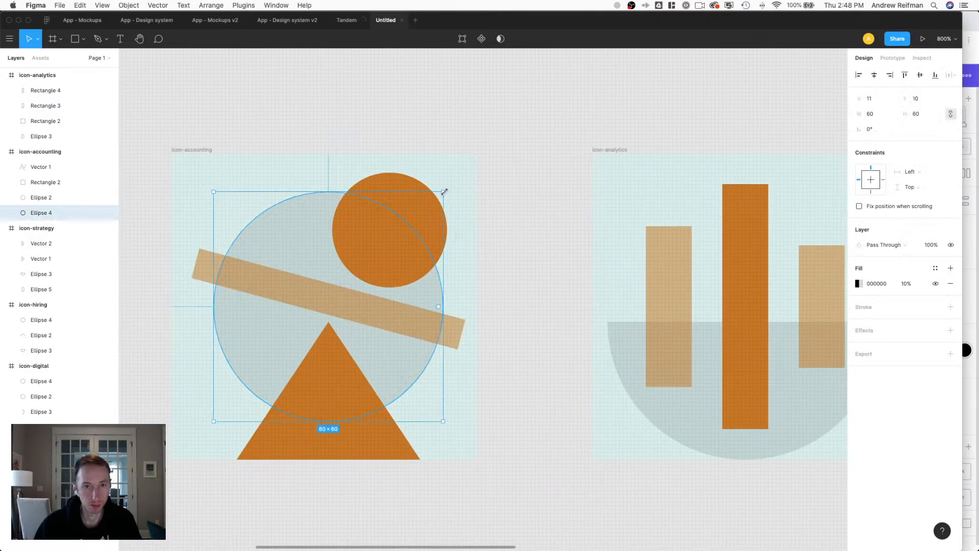
left_click_drag(438, 192, 435, 199)
left_click(501, 212)
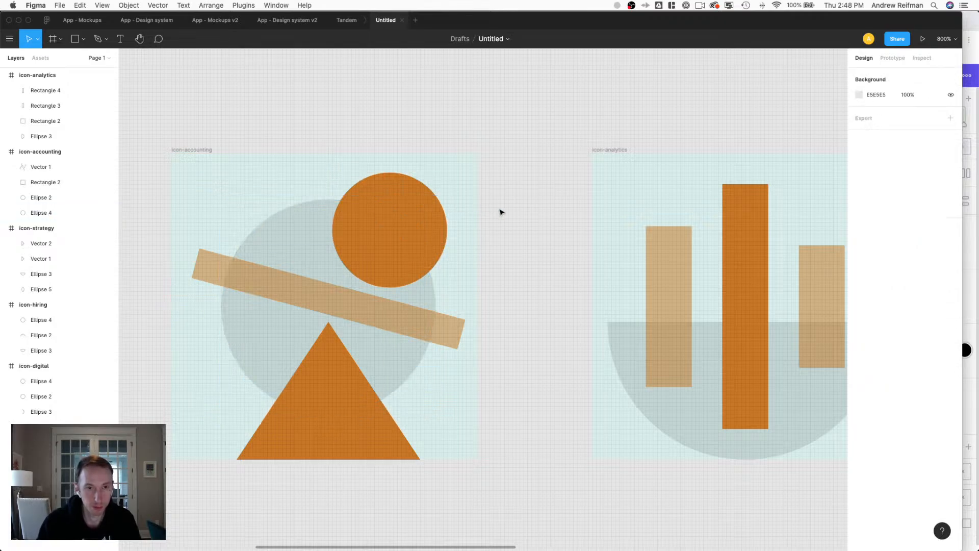
Move the four accounting shapes up together one nudge, then view all icons at 100%.
left_click(394, 223)
left_click(335, 295, "shift")
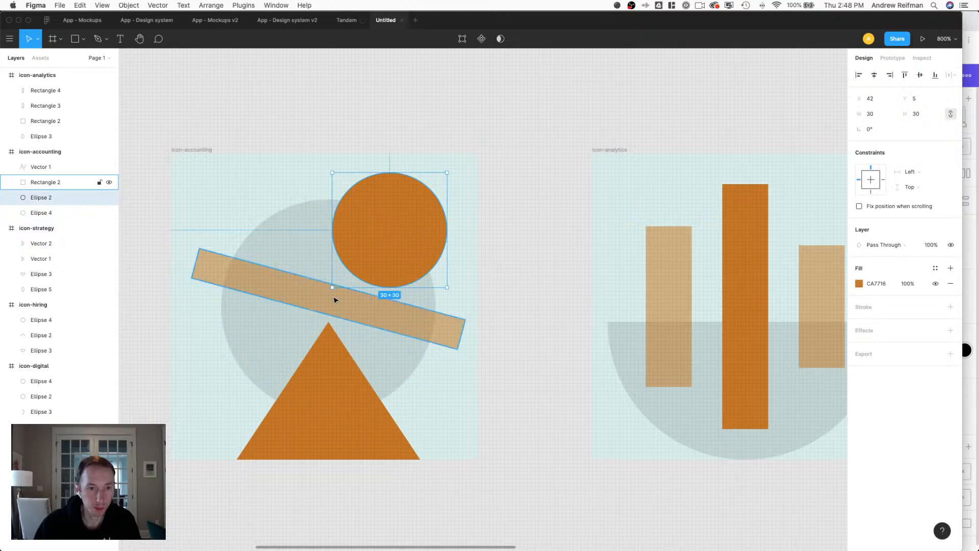
left_click(300, 314, "shift")
left_click(328, 439, "shift")
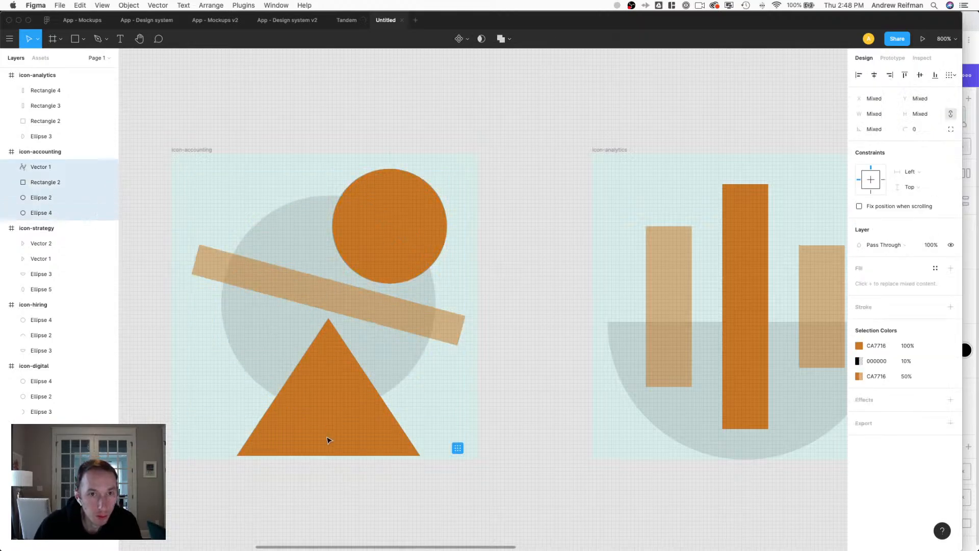
key("Up")
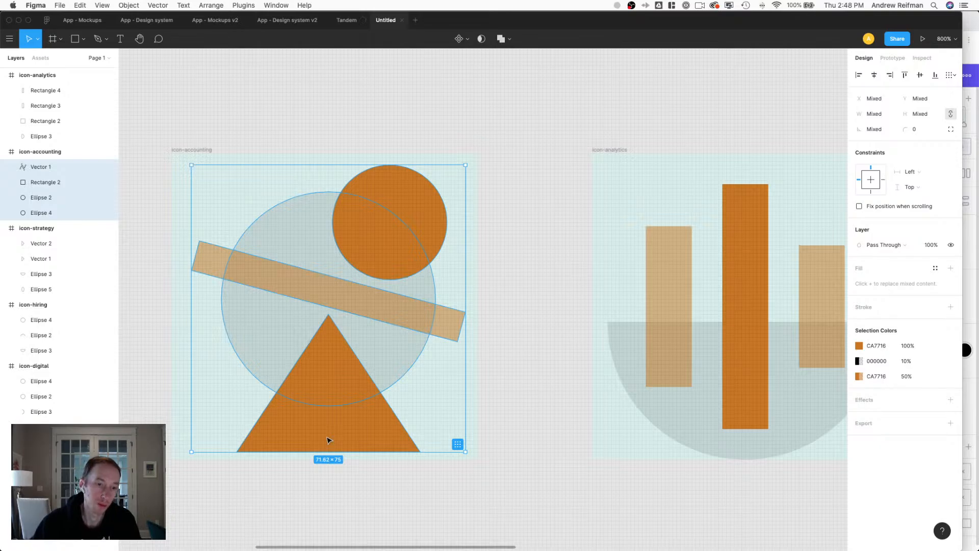
key("Up")
key("Down")
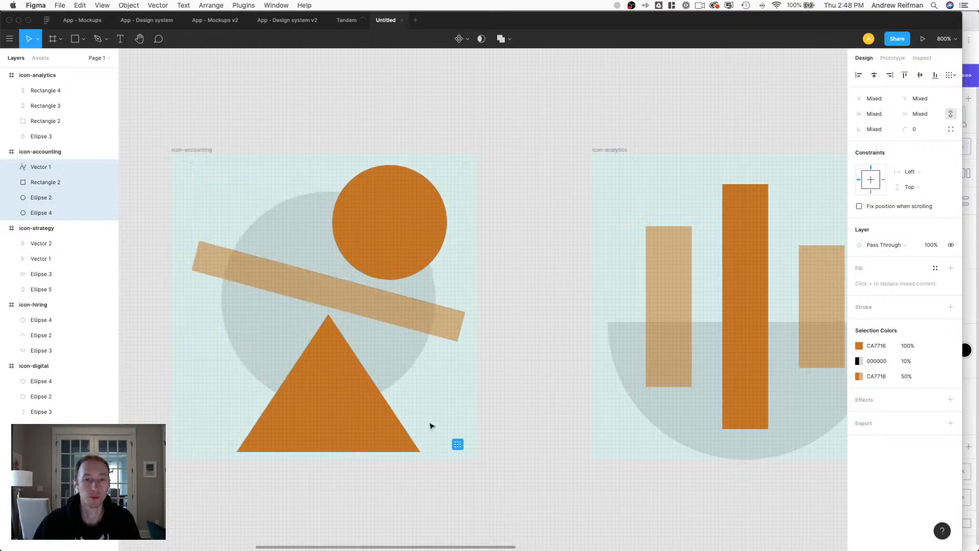
left_click(552, 400)
key("shift+0")
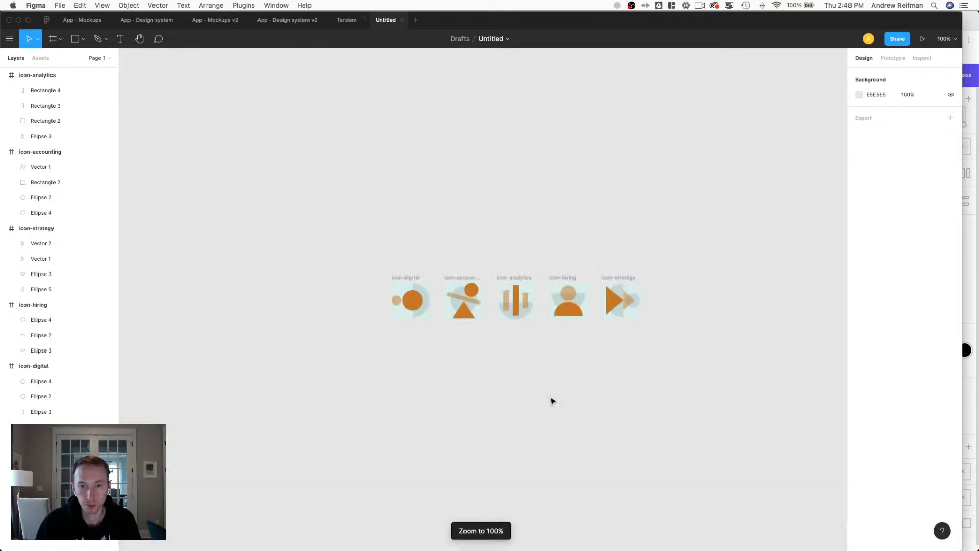
Delete the extra ellipse from the strategy icon.
scroll(553, 372, "right", 5)
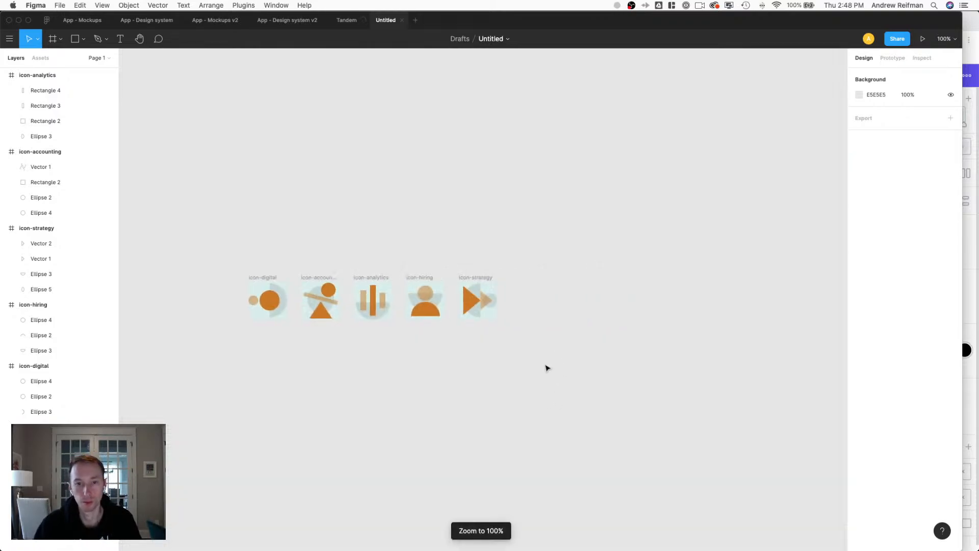
left_click(493, 302)
key("Delete")
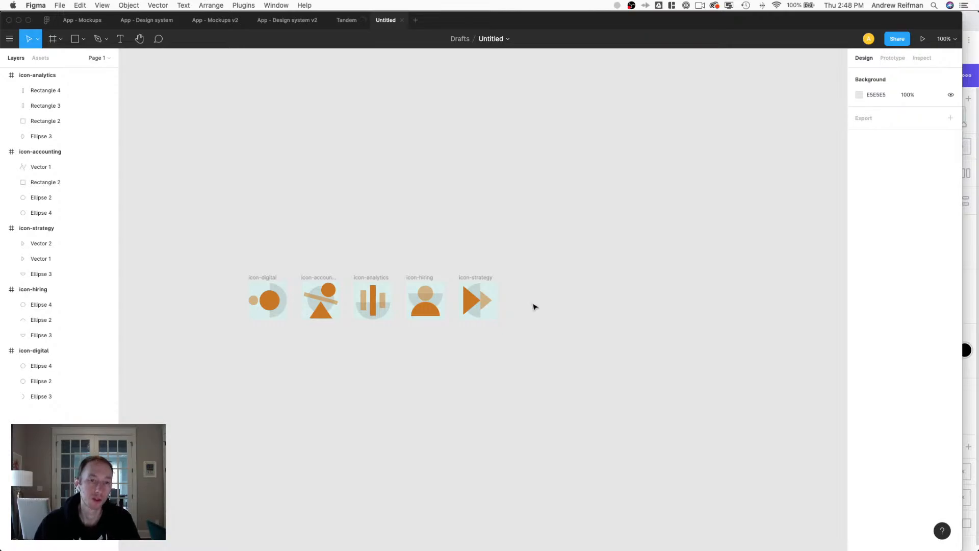
Set all five icons' grey backing shapes to 8% fill opacity.
left_click(475, 290)
left_click(411, 302, "shift")
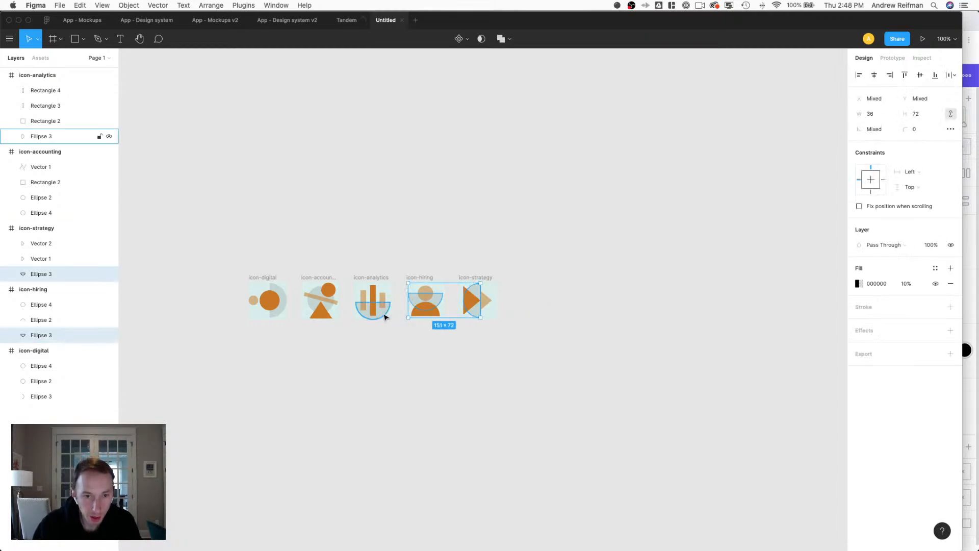
left_click(386, 313, "shift")
left_click(314, 306, "shift")
left_click(282, 312, "shift")
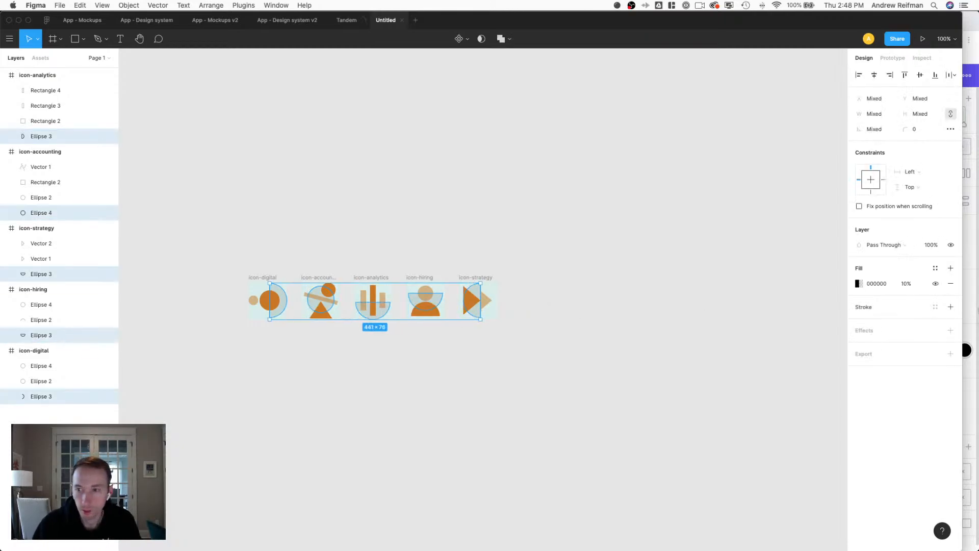
left_click(906, 285)
type("8")
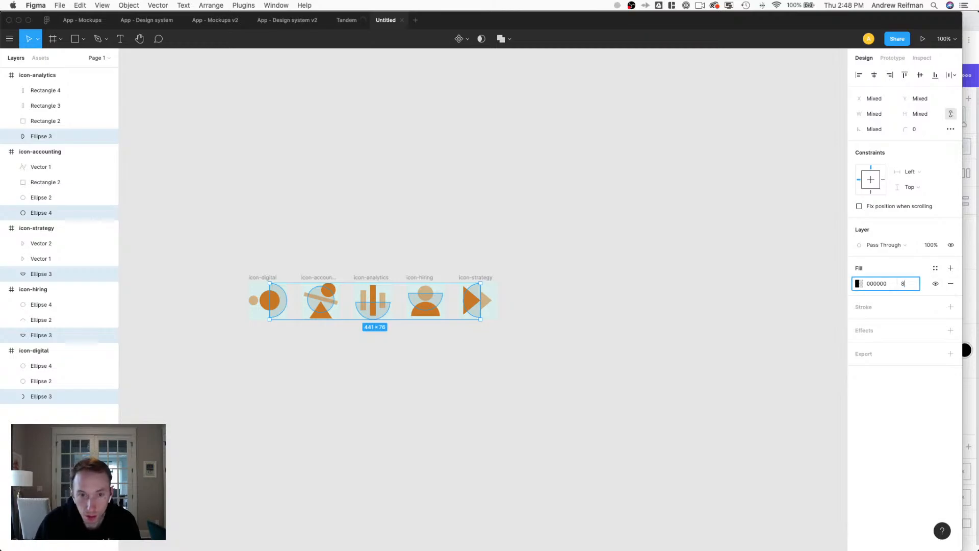
key("Return")
left_click(693, 280)
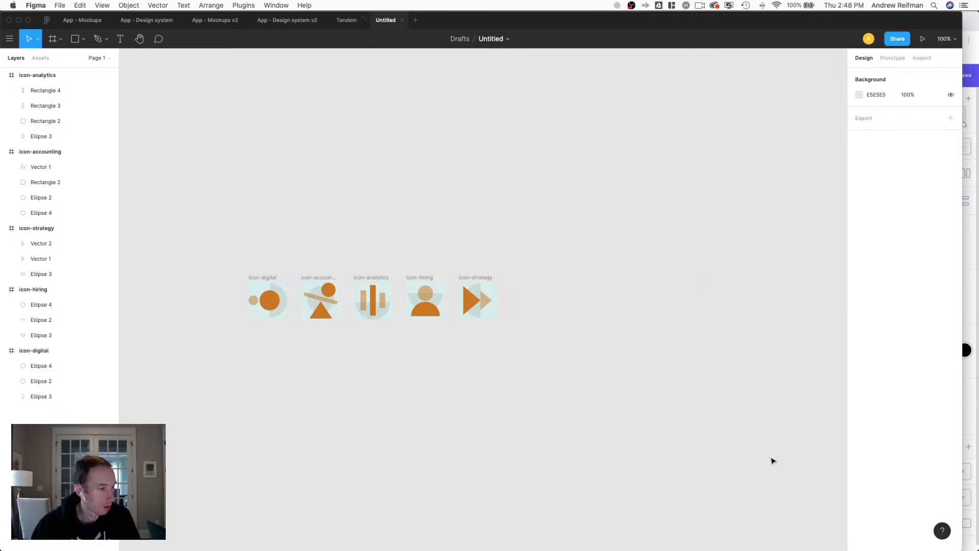
left_click(967, 301)
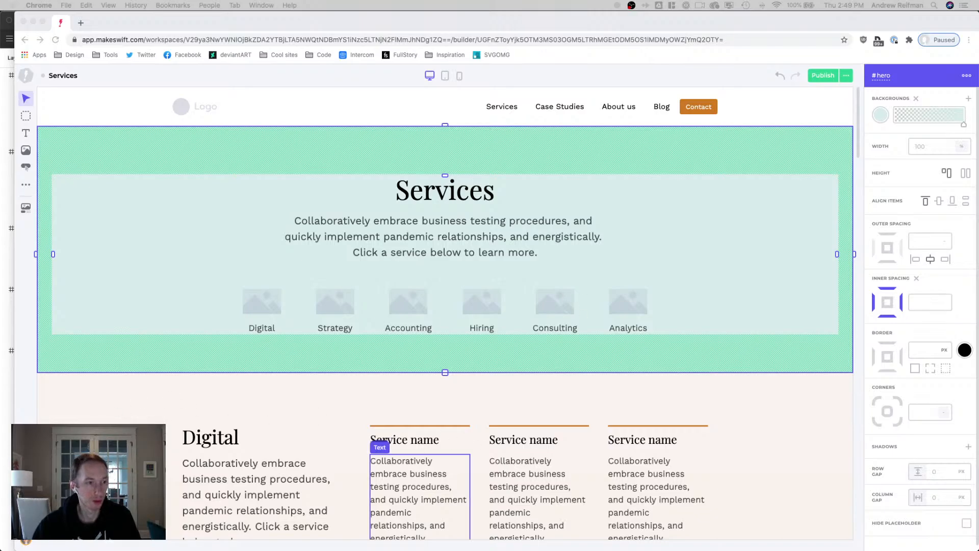
left_click(6, 423)
left_click(477, 280)
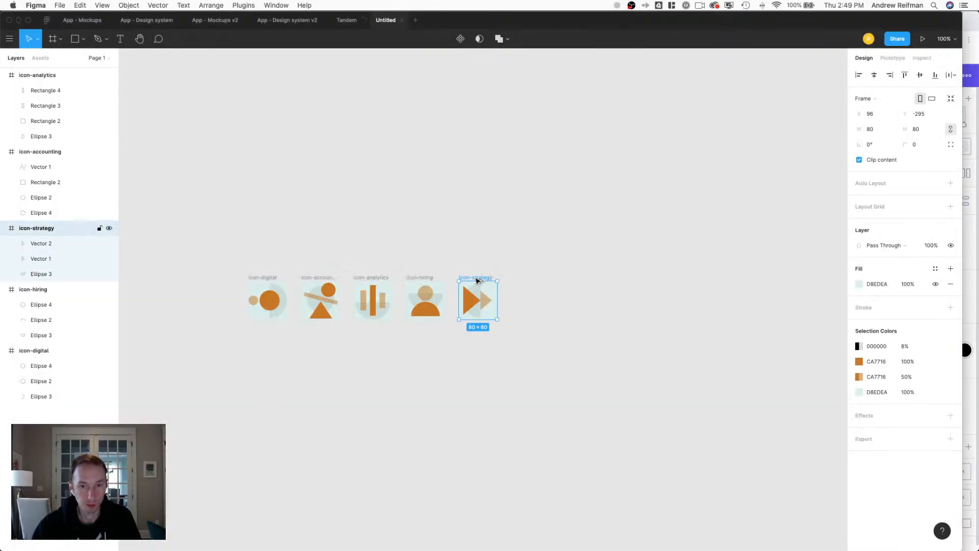
Select the strategy icon's two triangles and half-circle and nudge them to centre in the frame.
left_click(470, 304)
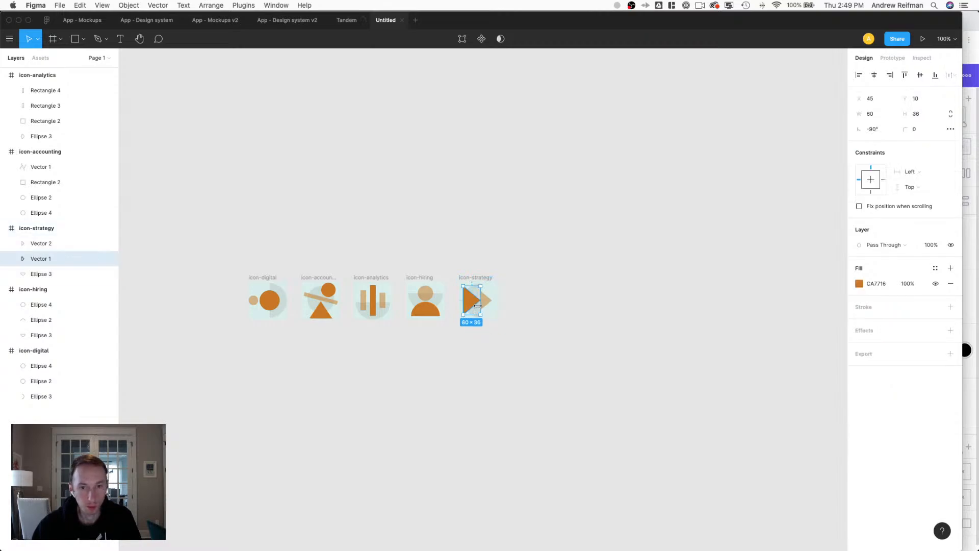
left_click(476, 312, "shift")
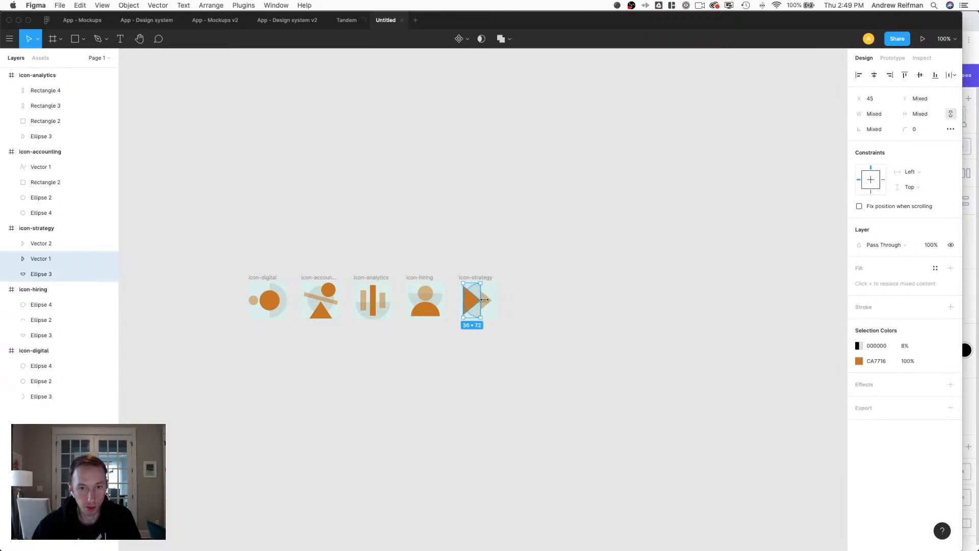
left_click(487, 302, "shift")
key("super+plus")
key("super+plus")
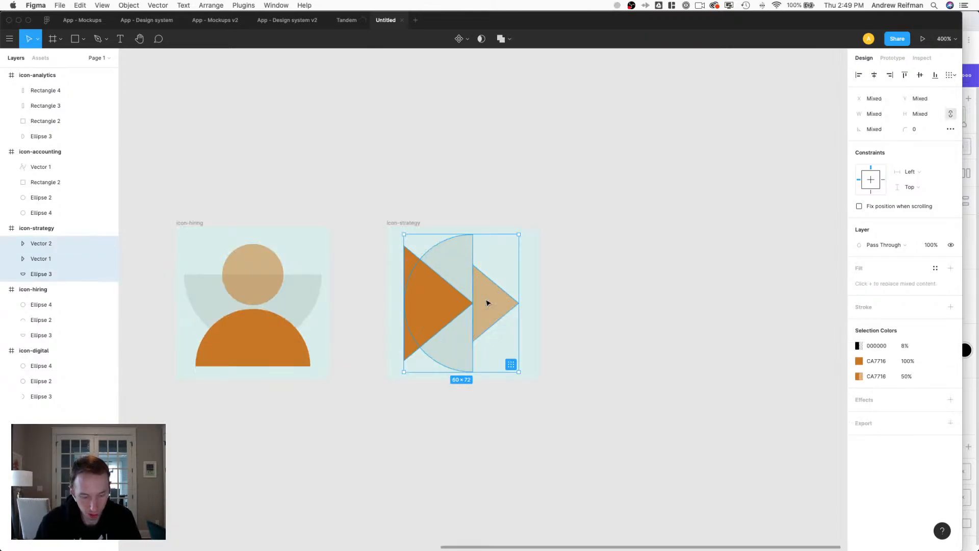
key("Right")
key("Right")
key("Right")
key("Right")
key("Right")
key("Right")
key("Right")
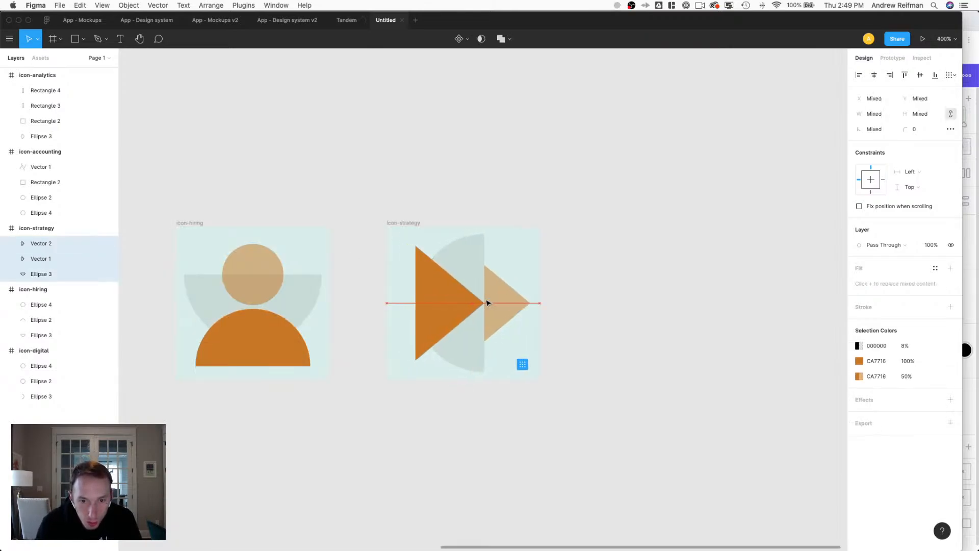
key("Left")
key("Left")
key("Left")
key("Left")
key("Left")
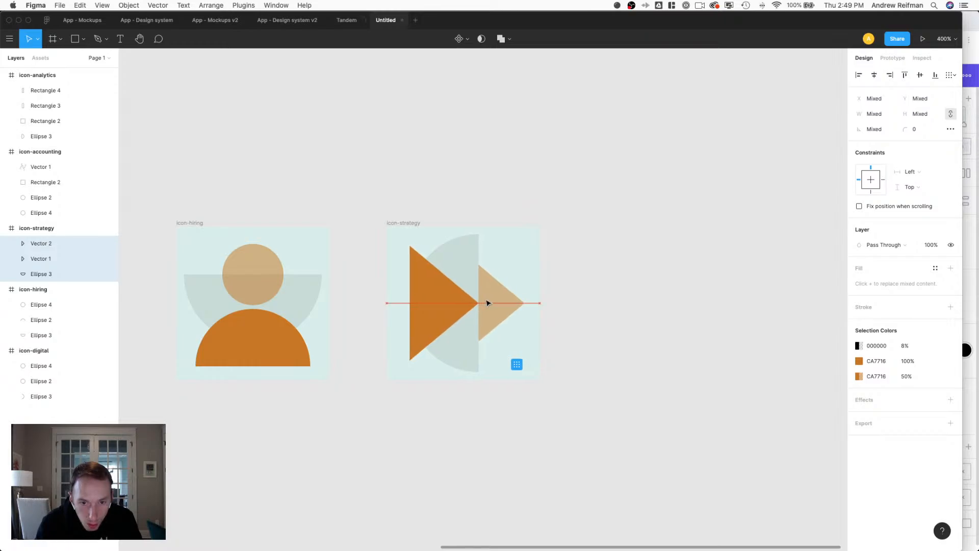
key("Left")
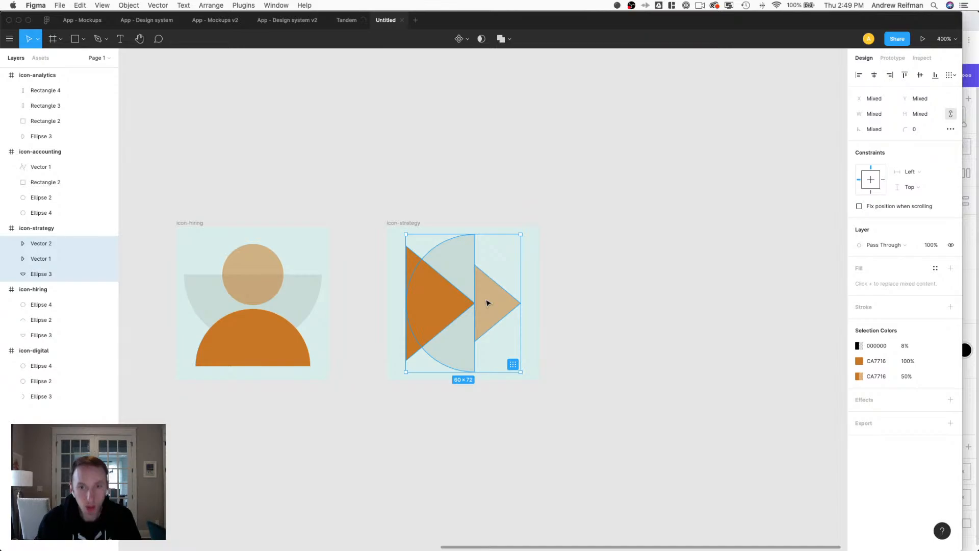
key("Right")
key("Right")
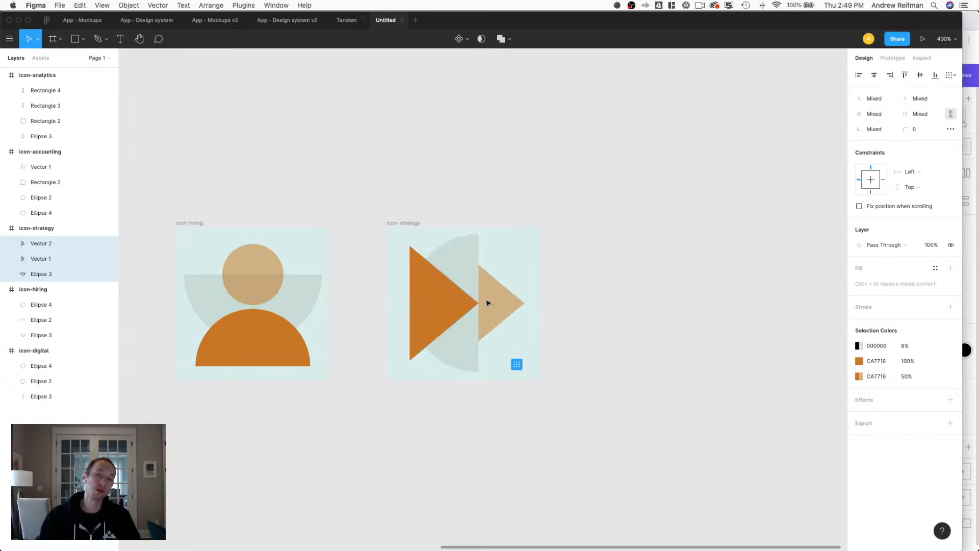
Move the grey half-circle 10 units right, then zoom to 100% to view all five icons.
left_click(629, 328)
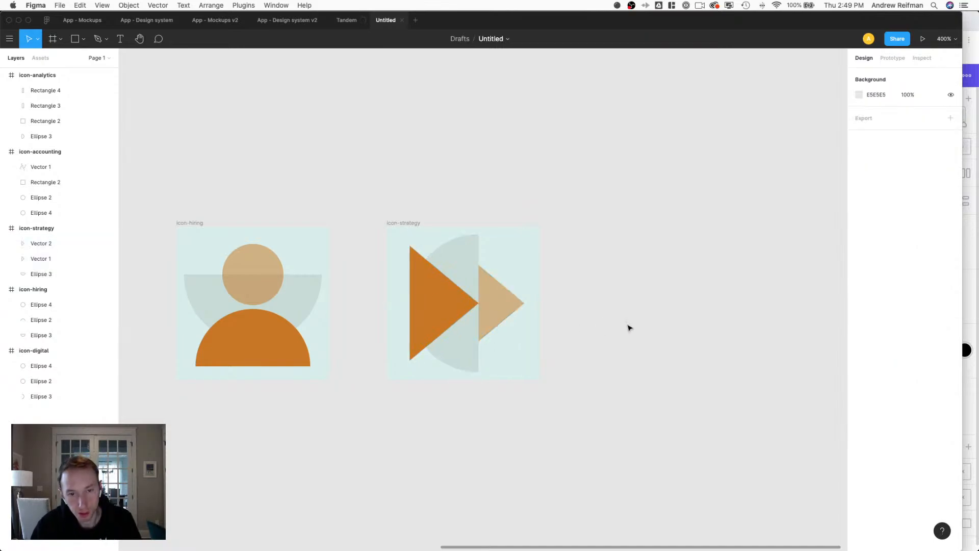
left_click(464, 348)
key("shift+Right")
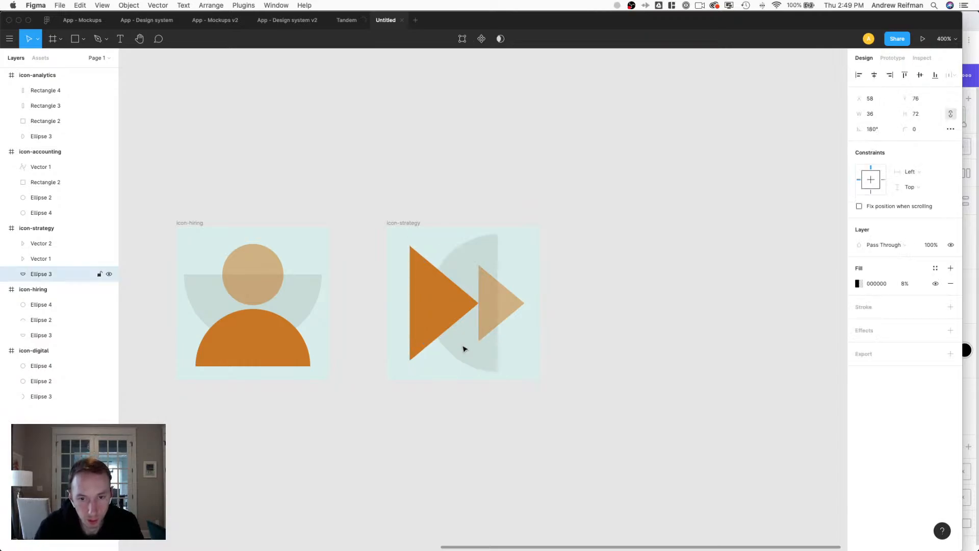
left_click(634, 394)
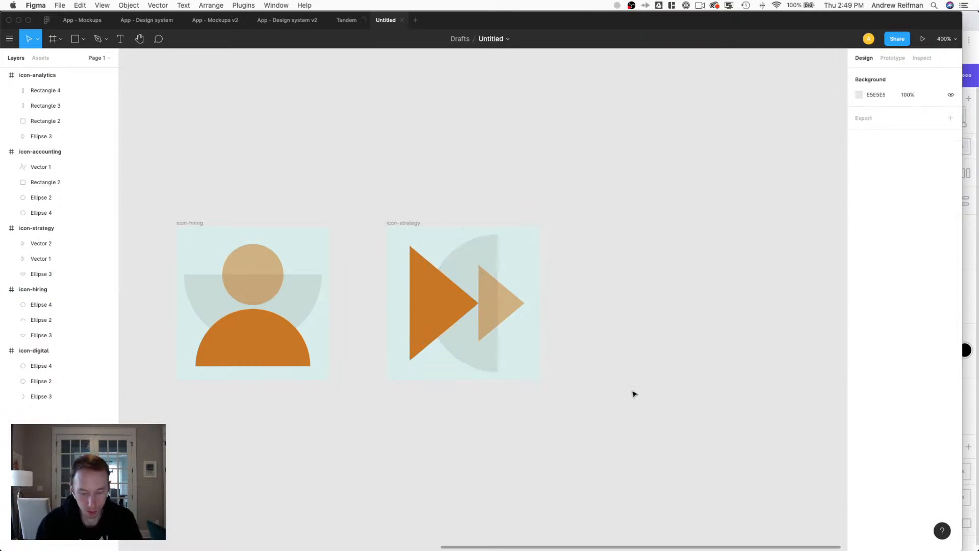
key("shift+0")
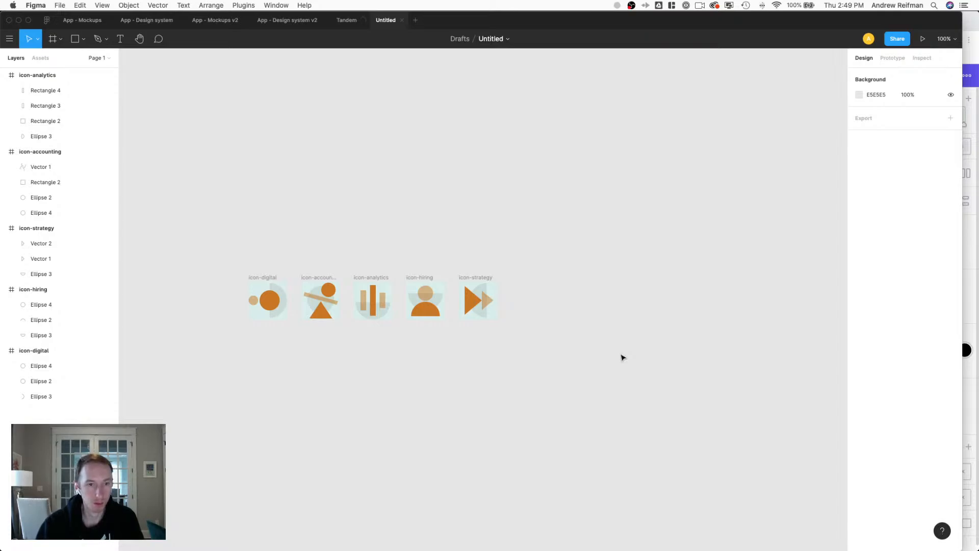
Option-drag the icon-strategy frame to place a duplicate just right of the original.
left_click(465, 277)
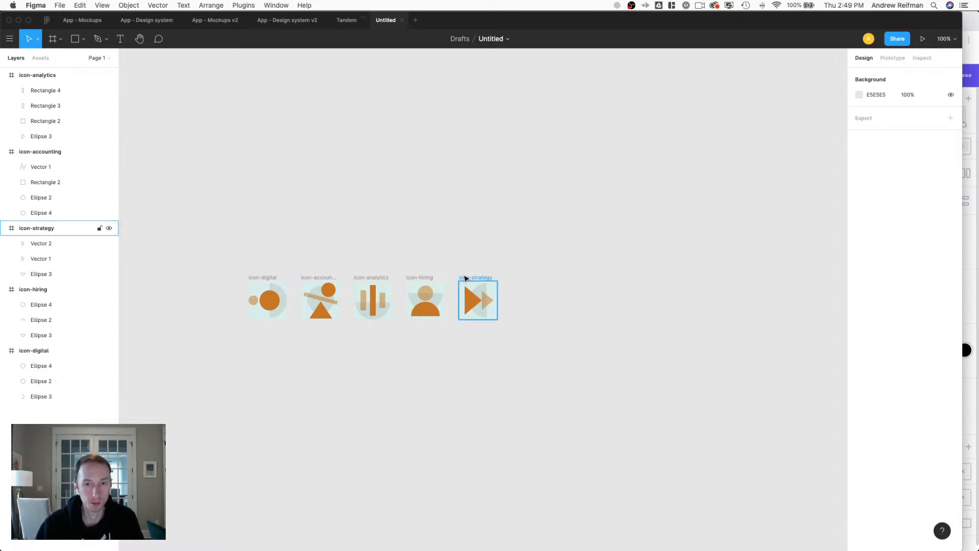
left_click_drag(465, 278, 529, 280)
left_click(602, 281)
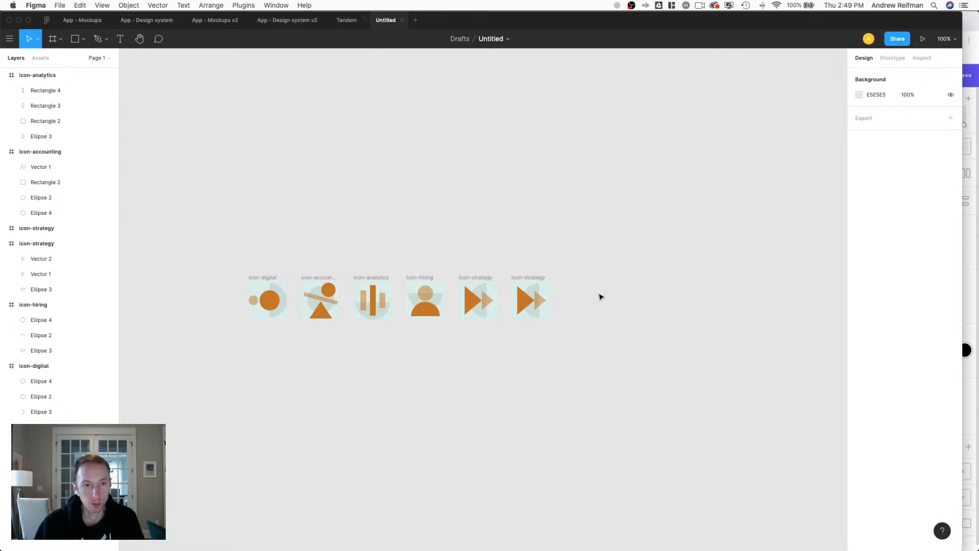
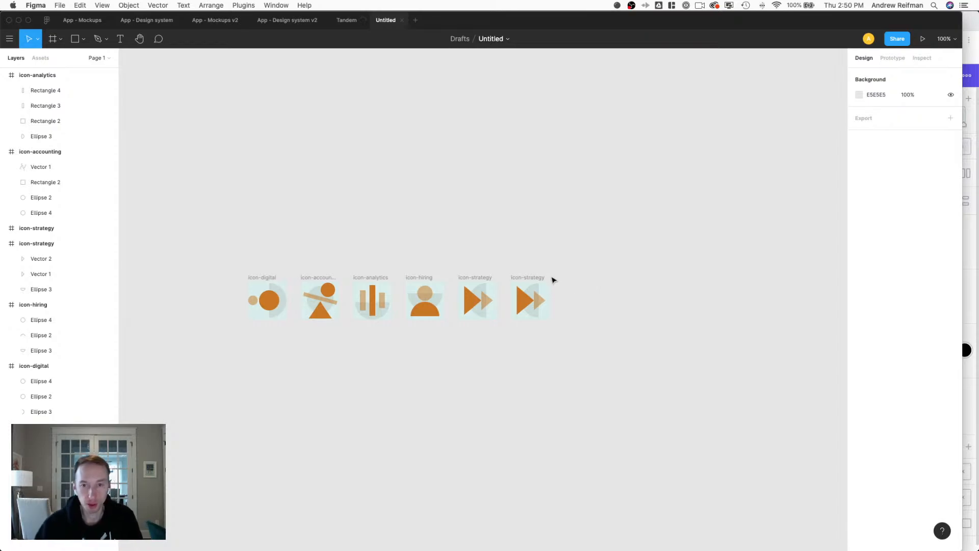
Rename the duplicated strategy frame to 'icon-consulting'.
left_click(534, 276)
double_click(34, 229)
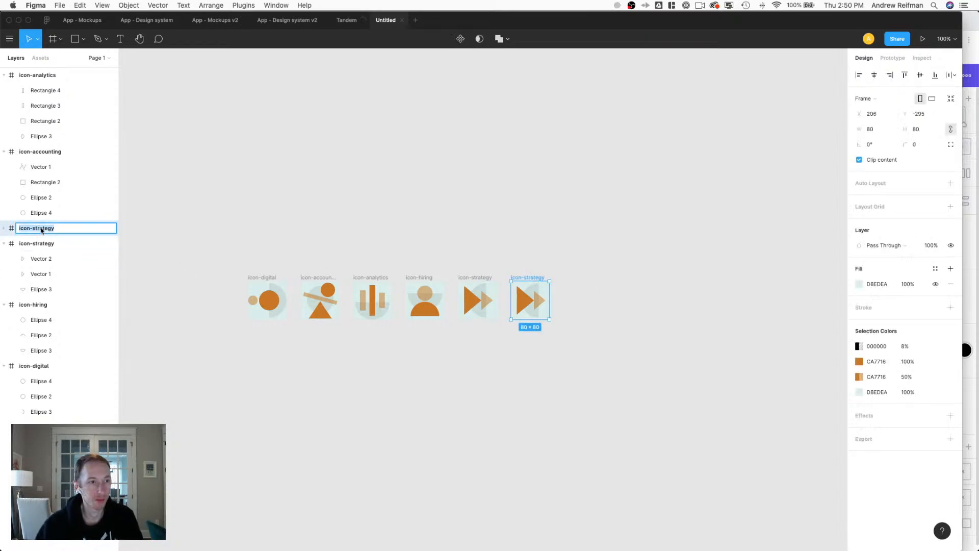
type("icon-consulting")
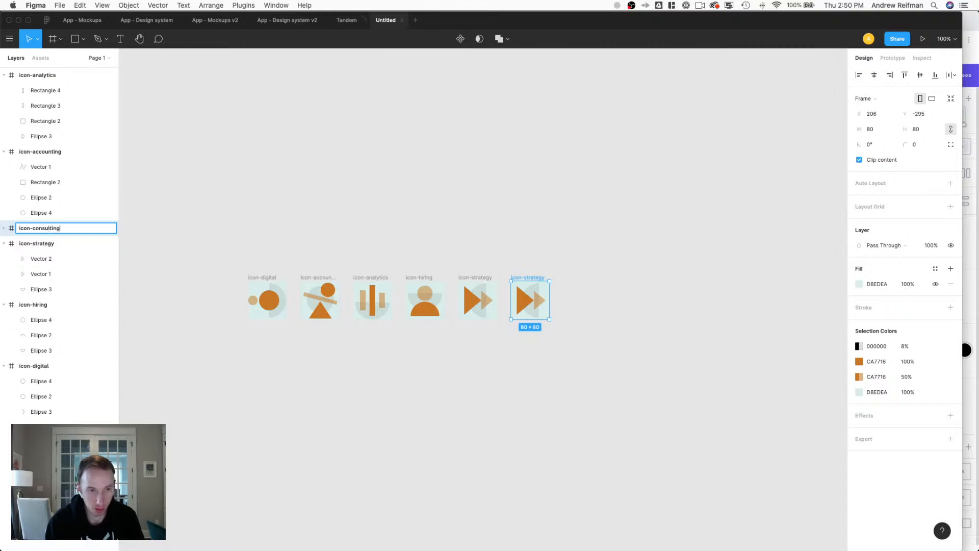
key("Return")
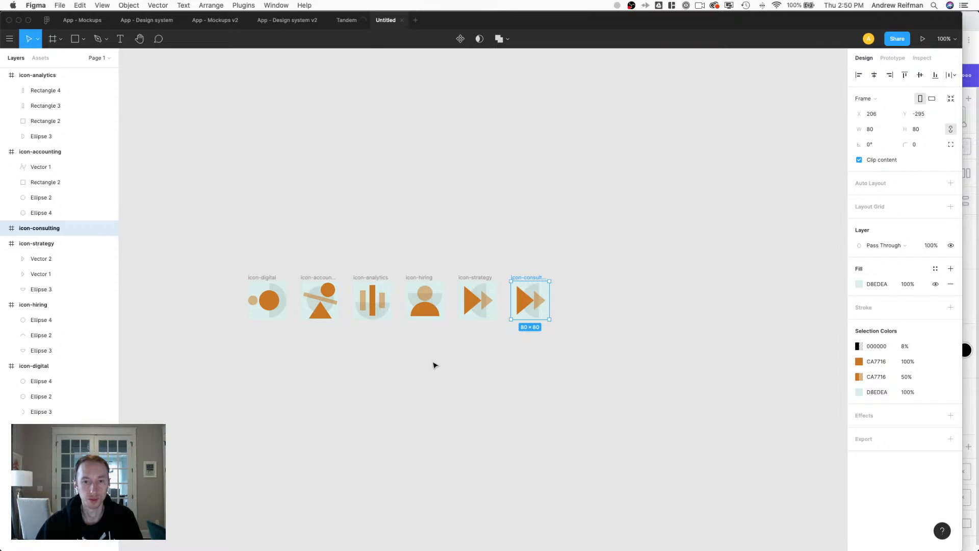
Delete both triangles from icon-consulting, leaving only the grey half-circle.
key("super+equal")
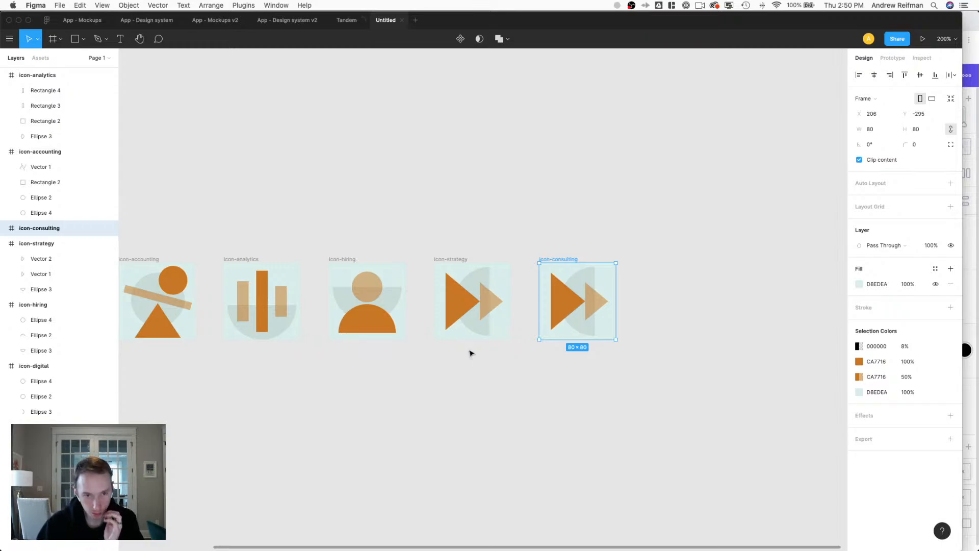
scroll(478, 331, "right", 3)
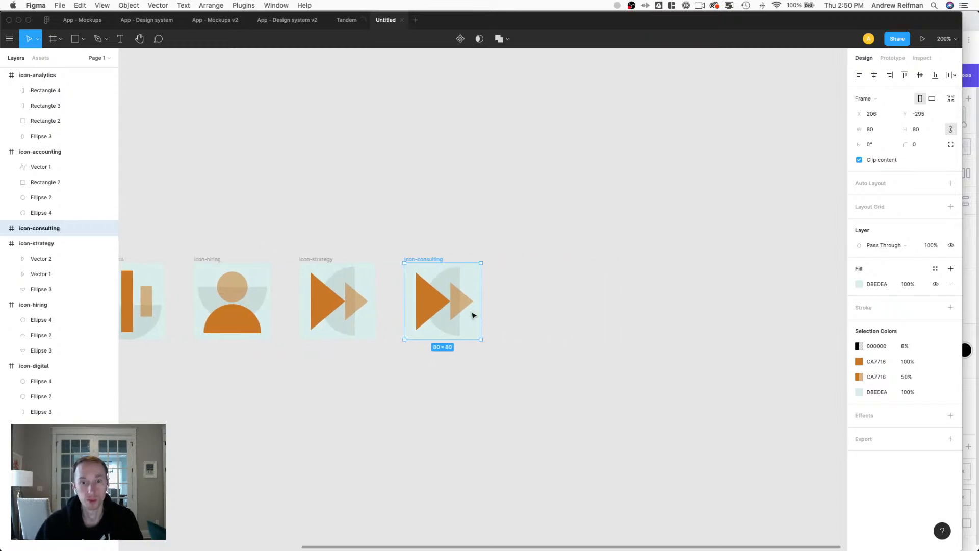
left_click(435, 305)
left_click(464, 303, "shift")
key("Delete")
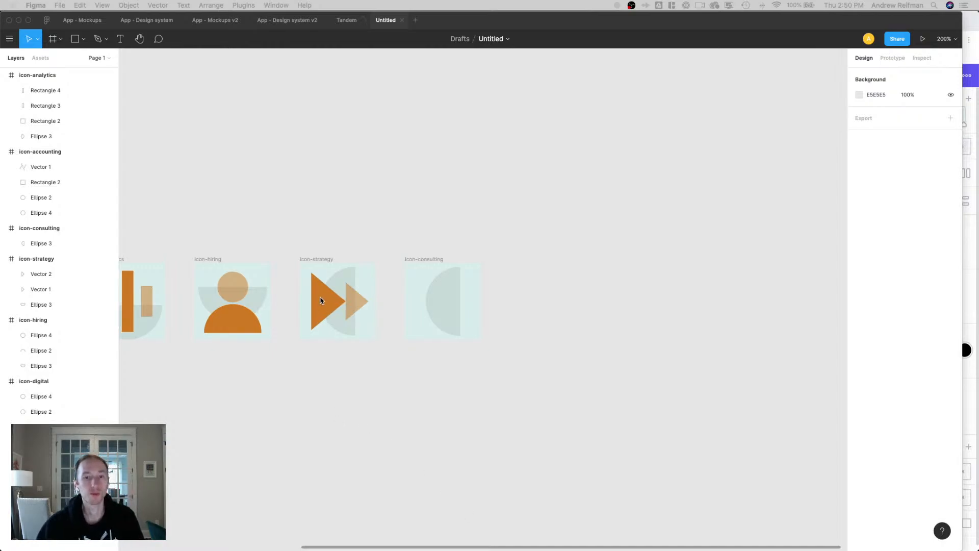
scroll(319, 299, "left", 5)
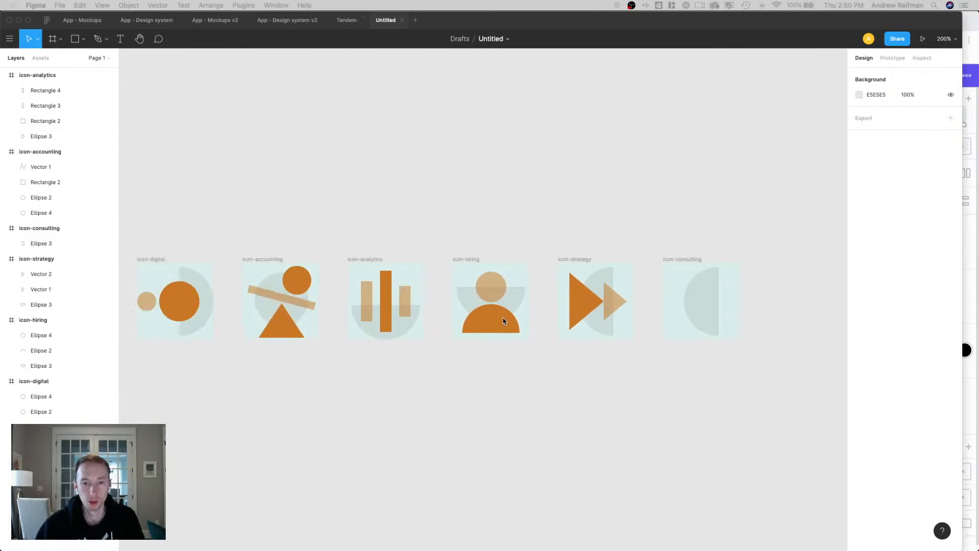
Paste a copy of the hiring icon's orange half-circle into icon-consulting.
left_click(490, 324)
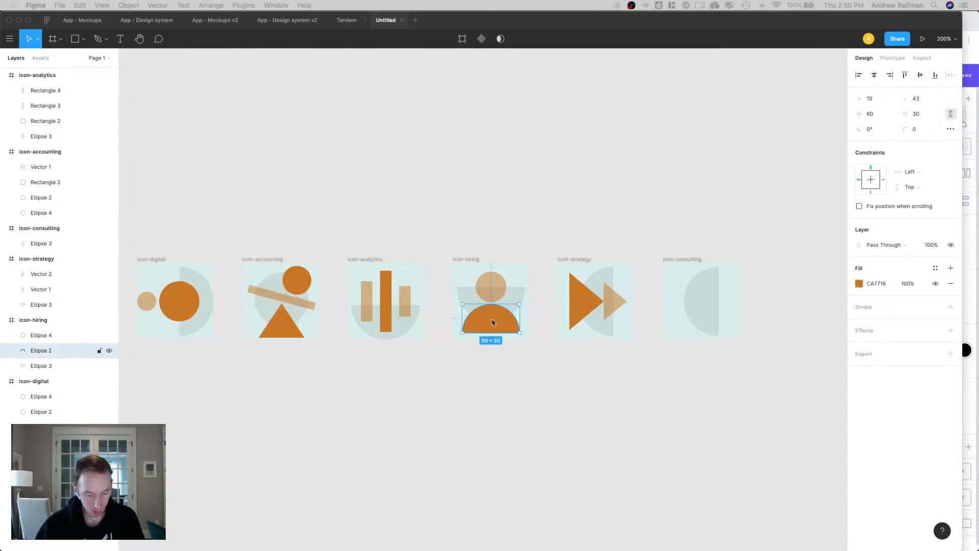
left_click(684, 259)
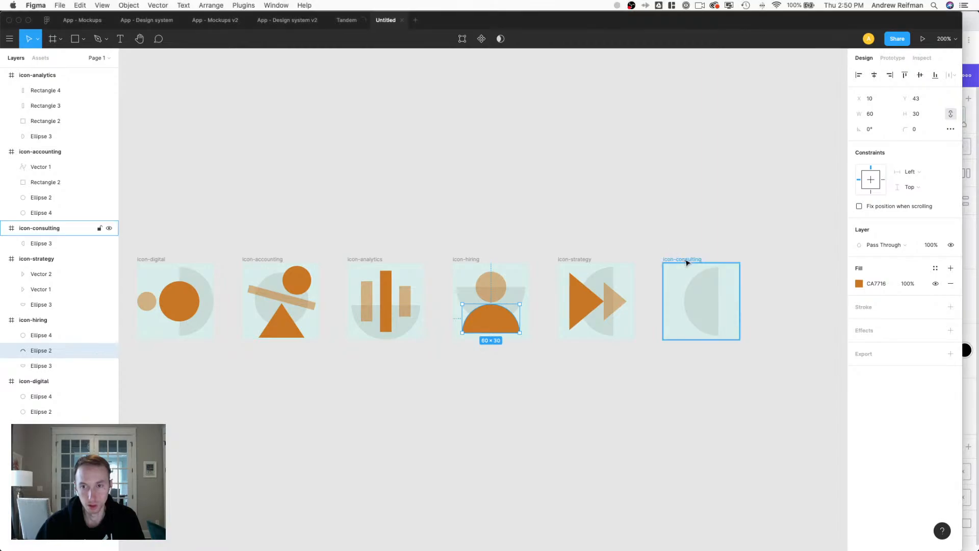
key("super+v")
key("super+z")
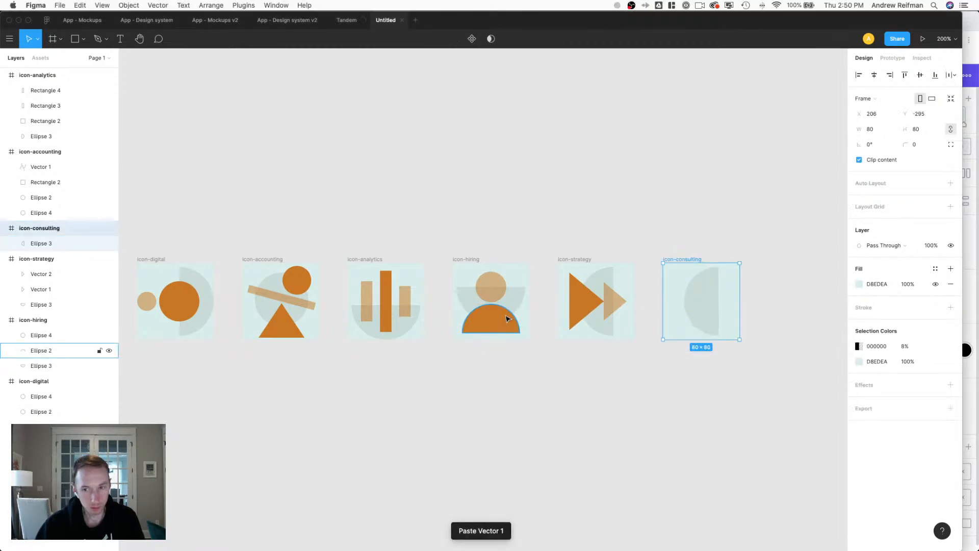
left_click(498, 323)
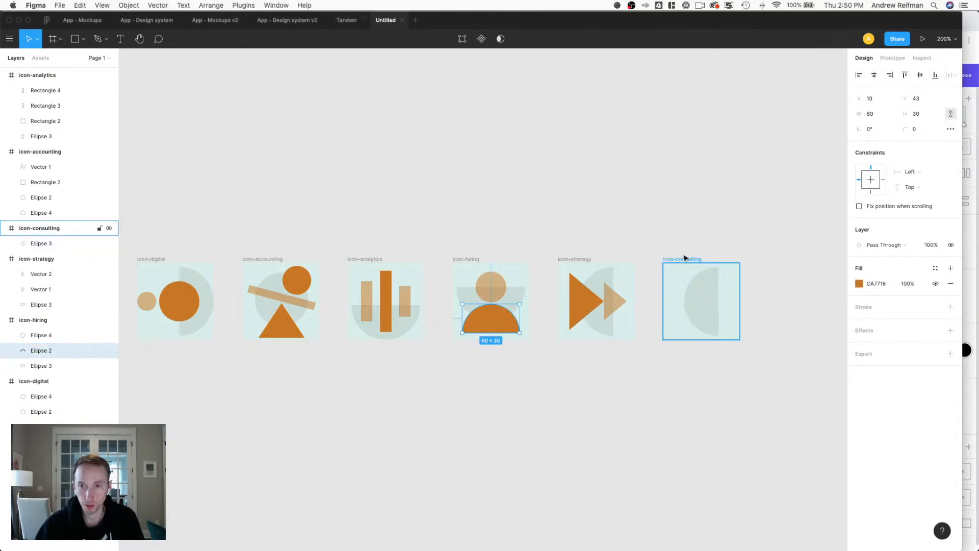
key("Escape")
key("super+v")
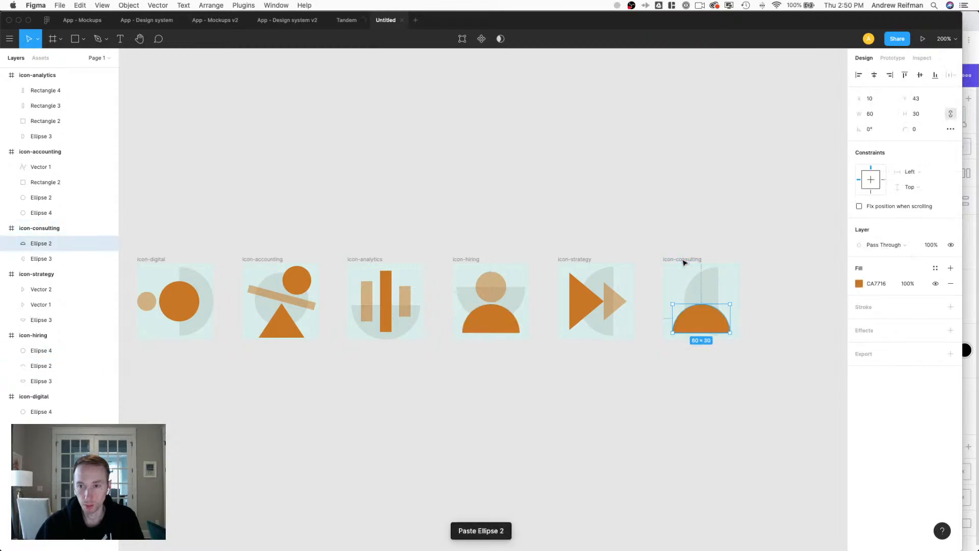
Reshape the pasted half-circle into a closed orange quarter-circle by removing an endpoint and redrawing the corner.
double_click(713, 322)
left_click(730, 332)
key("BackSpace")
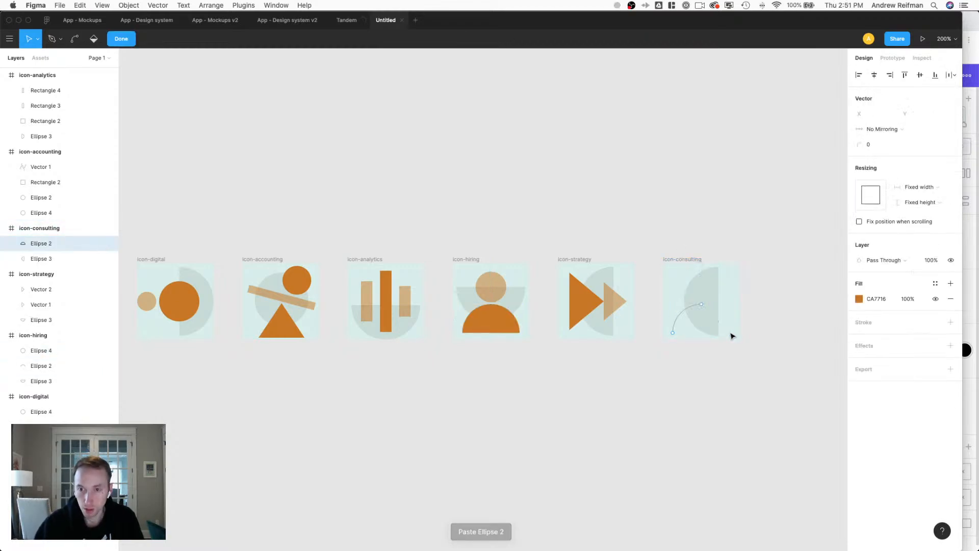
left_click(74, 39)
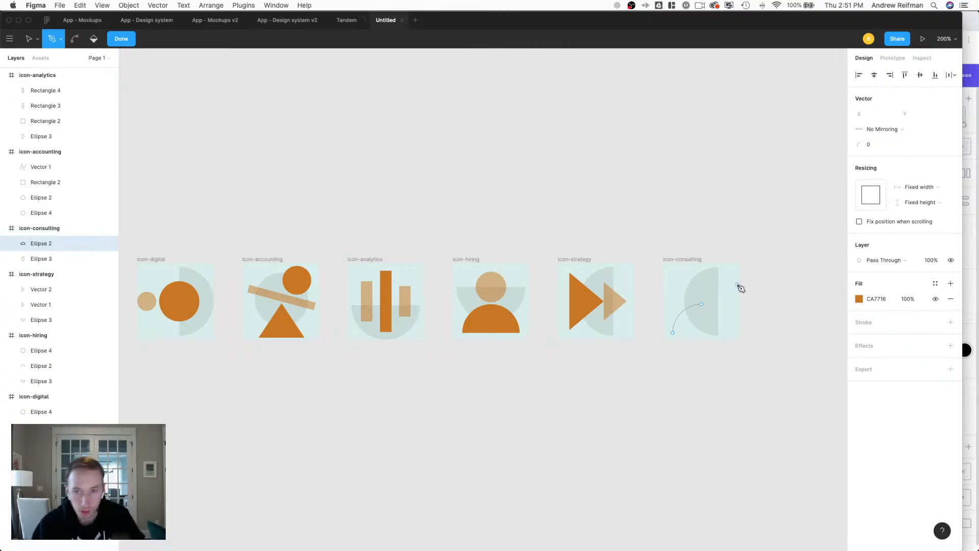
key("super+equal")
key("super+equal")
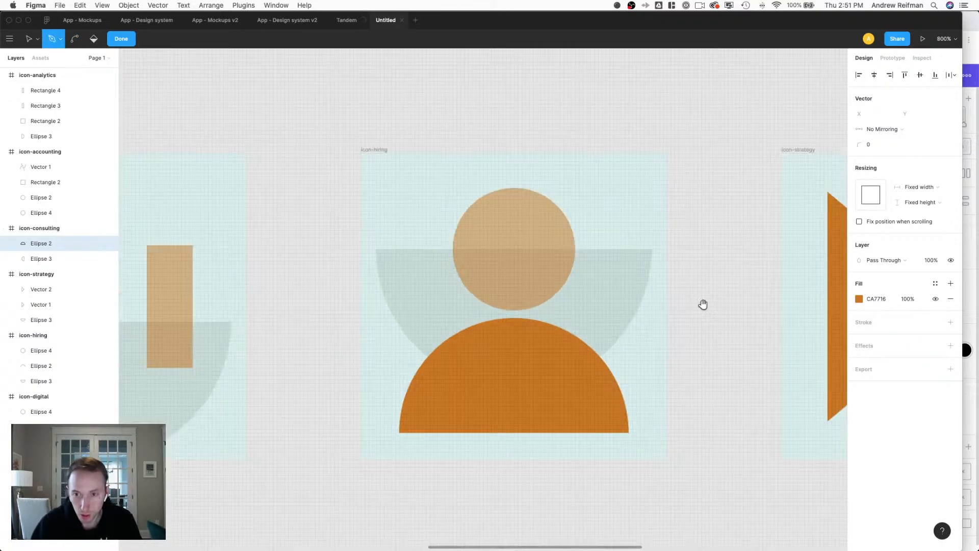
left_click_drag(703, 304, 170, 235)
left_click_drag(653, 294, 379, 302)
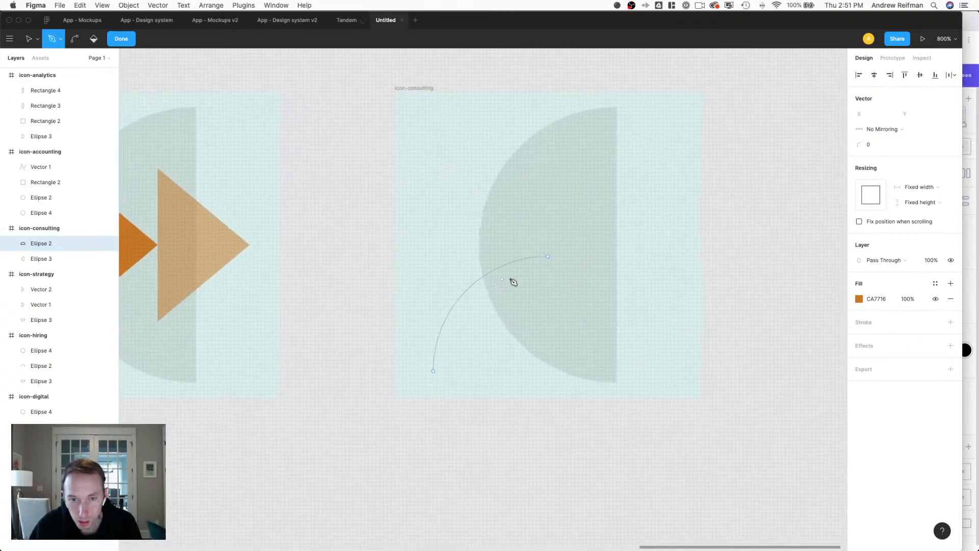
left_click(547, 256)
left_click(547, 370)
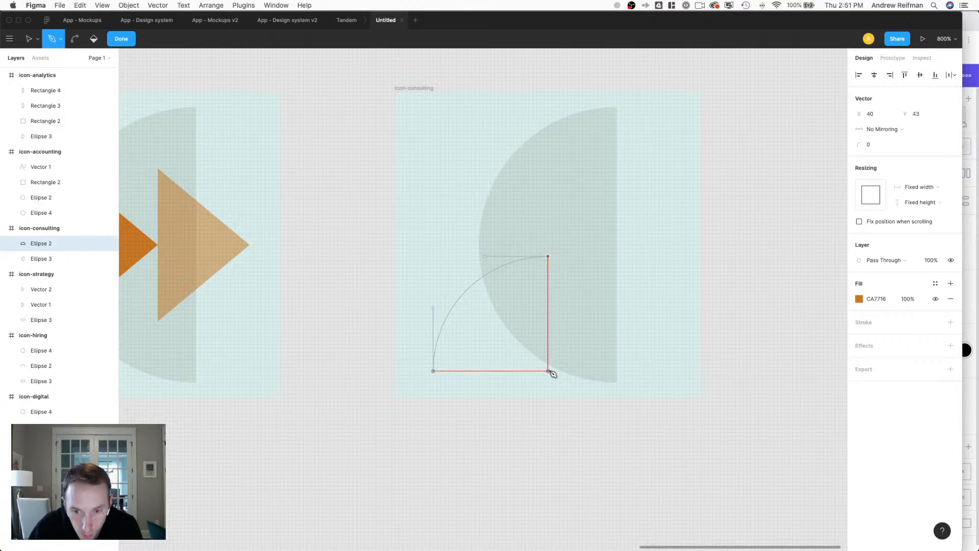
left_click(432, 371)
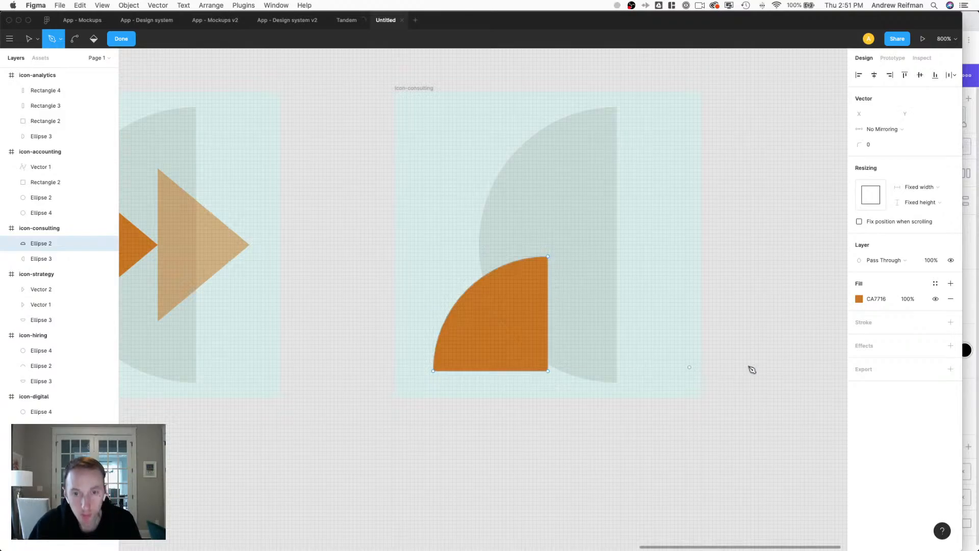
left_click(28, 40)
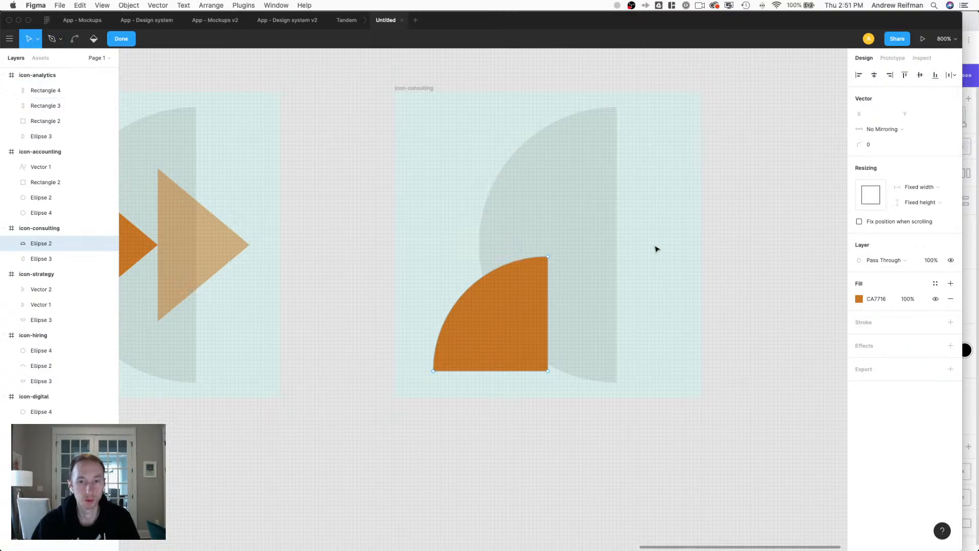
Enlarge the quarter-circle, add a horizontally flipped copy beside it, and centre the pair.
left_click(122, 39)
left_click_drag(556, 250, 571, 233)
left_click_drag(542, 301, 515, 319)
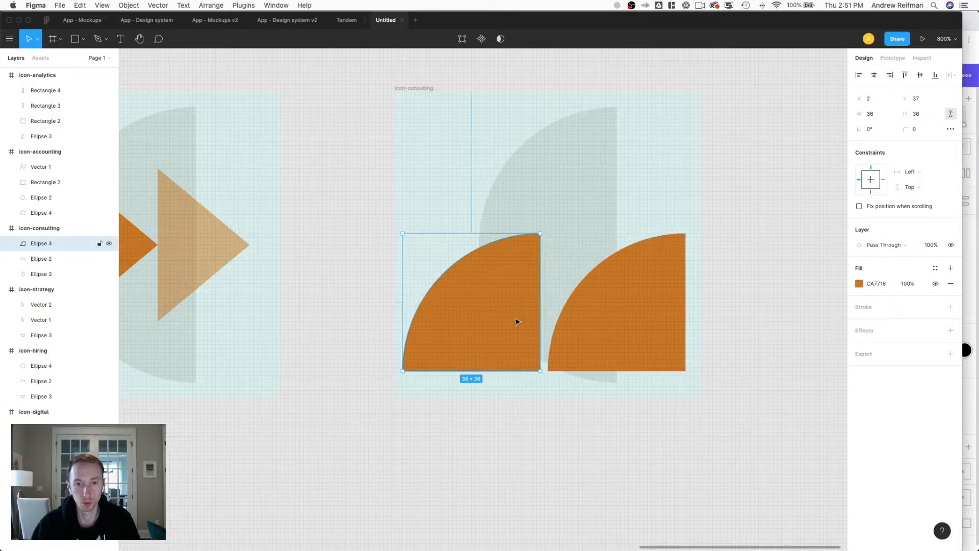
right_click(515, 319)
mouse_move(559, 457)
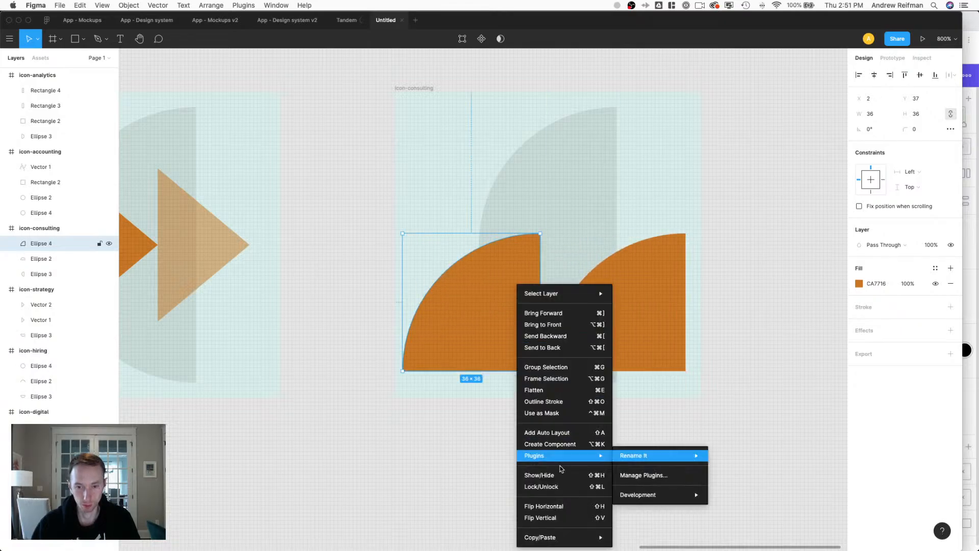
left_click(555, 506)
left_click(641, 341, "shift")
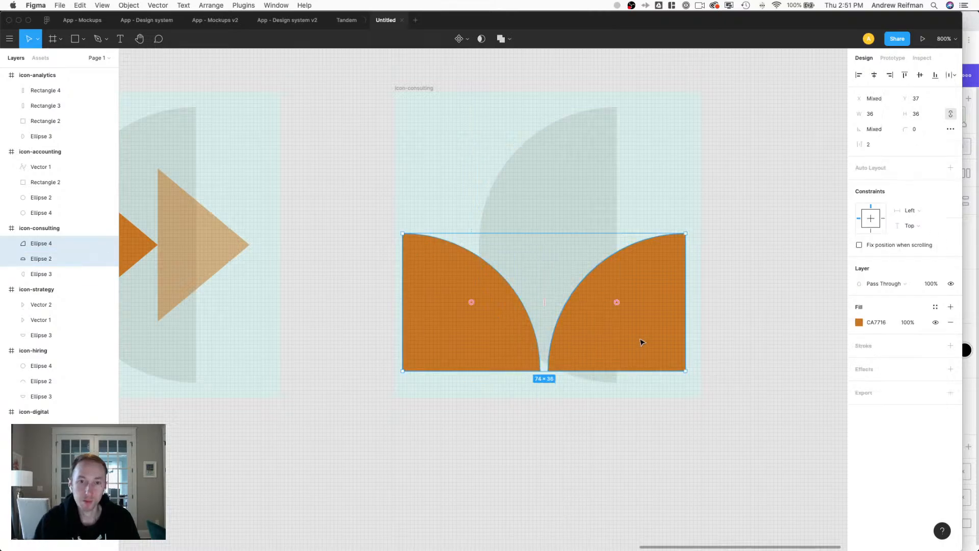
key("Right")
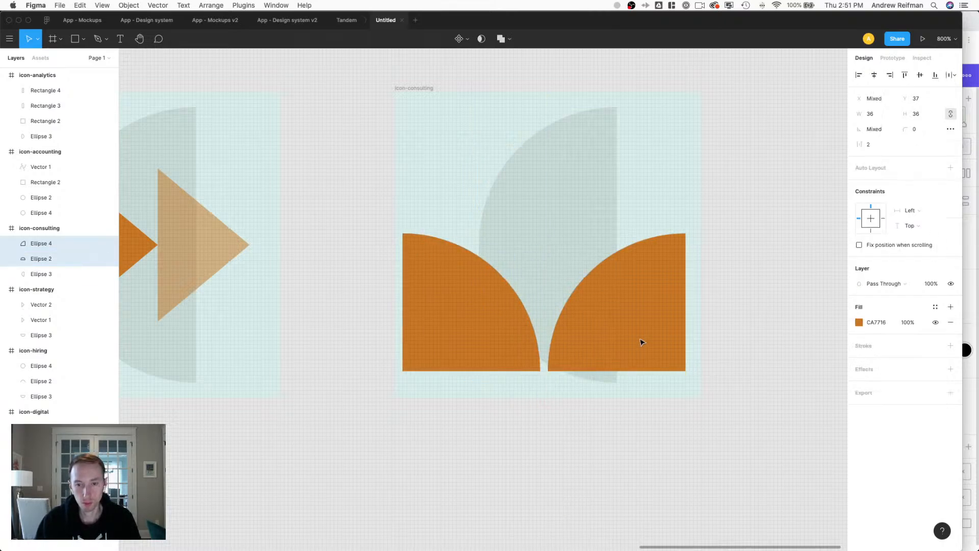
left_click(651, 434)
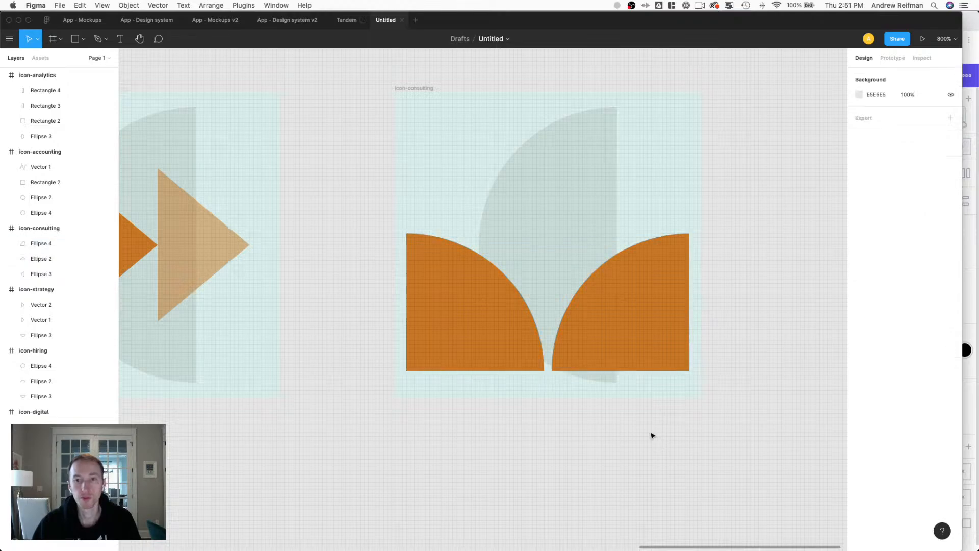
Replace the grey half-circle with a new 32×32 circle centred above the quarter-circles.
left_click(551, 236)
key("Delete")
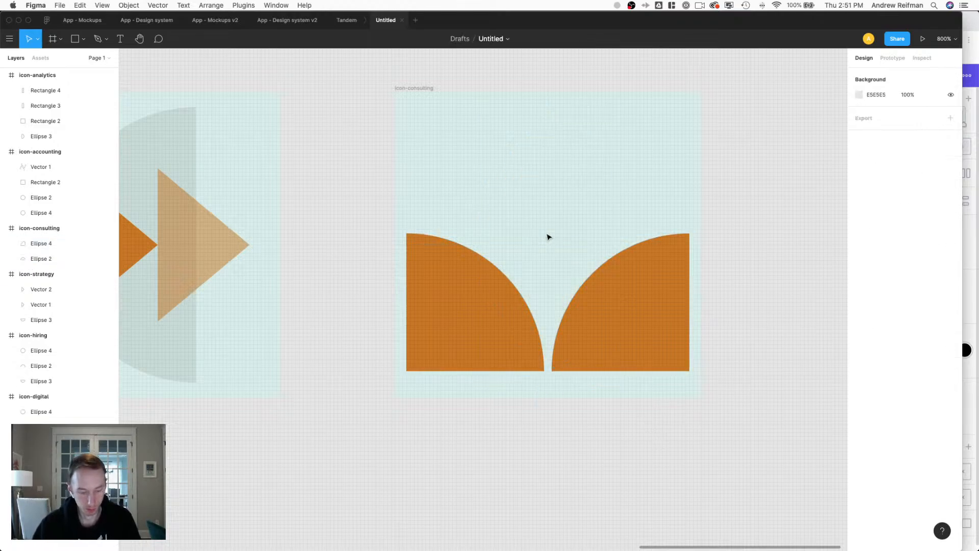
key("o")
mouse_move(498, 134)
left_mouse_down()
mouse_move(574, 210)
mouse_move(591, 252)
mouse_move(614, 255)
left_mouse_up()
left_click_drag(581, 221, 571, 211)
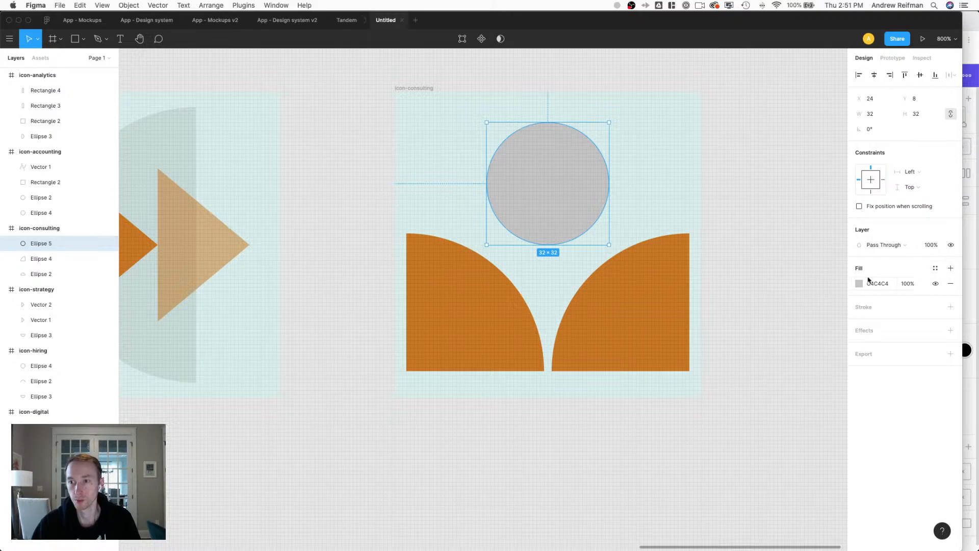
Fill the top circle with orange CA7716 at 50% opacity.
left_click(859, 283)
left_click(744, 489)
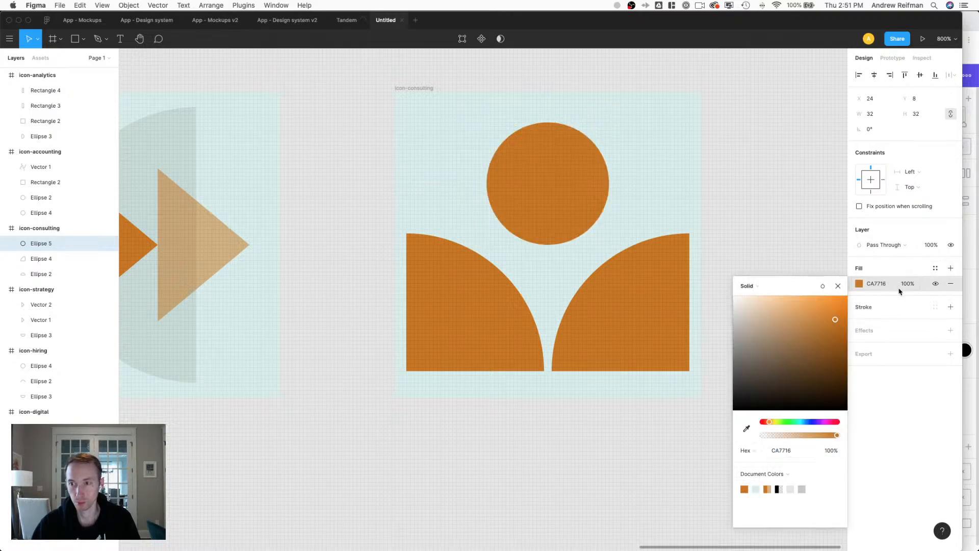
left_click(906, 283)
type("50")
key("Return")
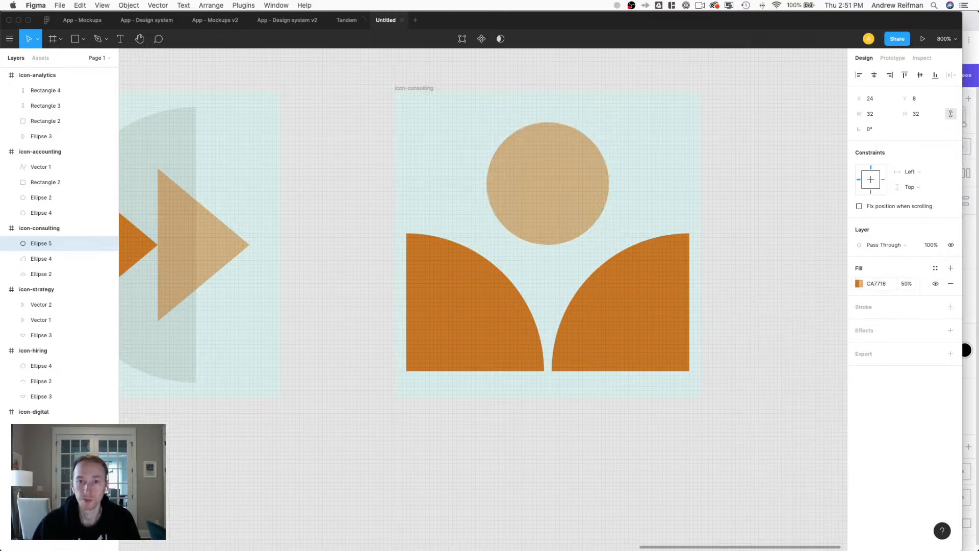
Resize the right quarter-circle to 32×32 and zoom to 100% to review all six icons.
left_click(586, 324)
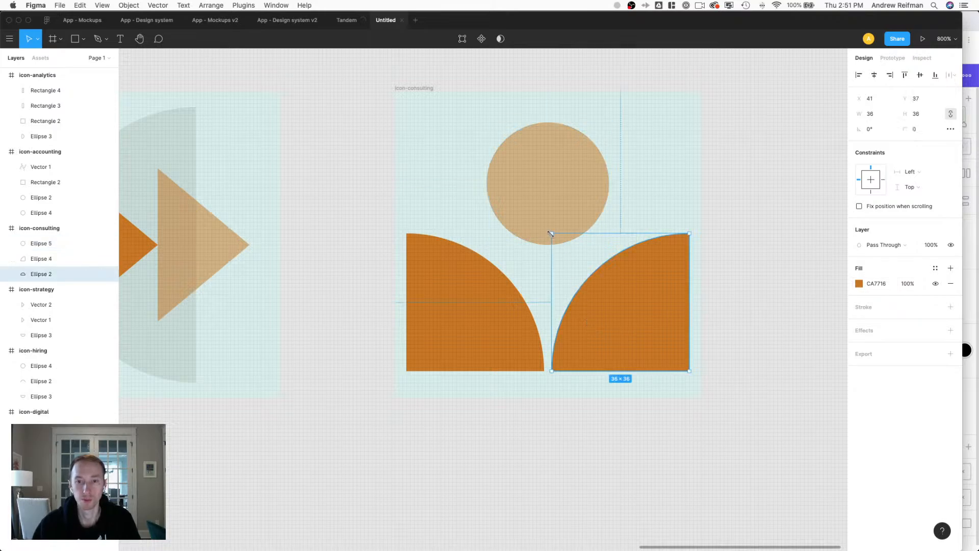
left_click_drag(552, 233, 518, 248)
left_click(472, 308)
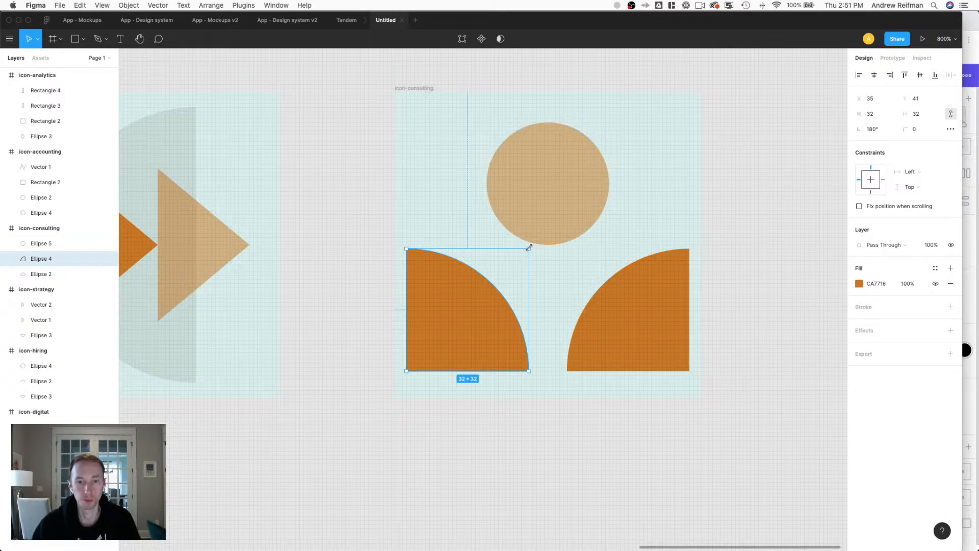
key("shift+0")
left_click(599, 256)
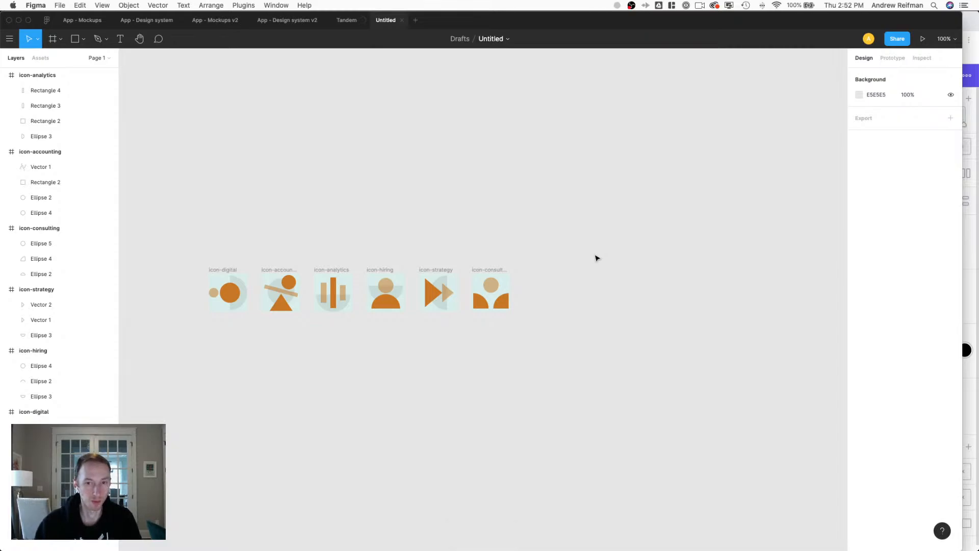
Enlarge the top circle slightly and nudge both orange quarter-circles toward the centre.
key("super+equal")
key("super+equal")
key("super+equal")
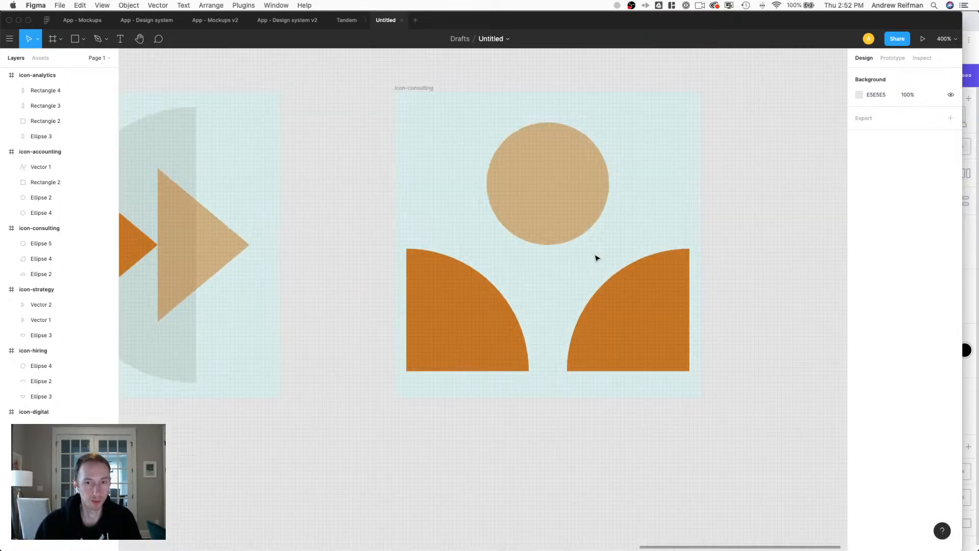
left_click(573, 208)
left_click_drag(561, 249, 559, 267)
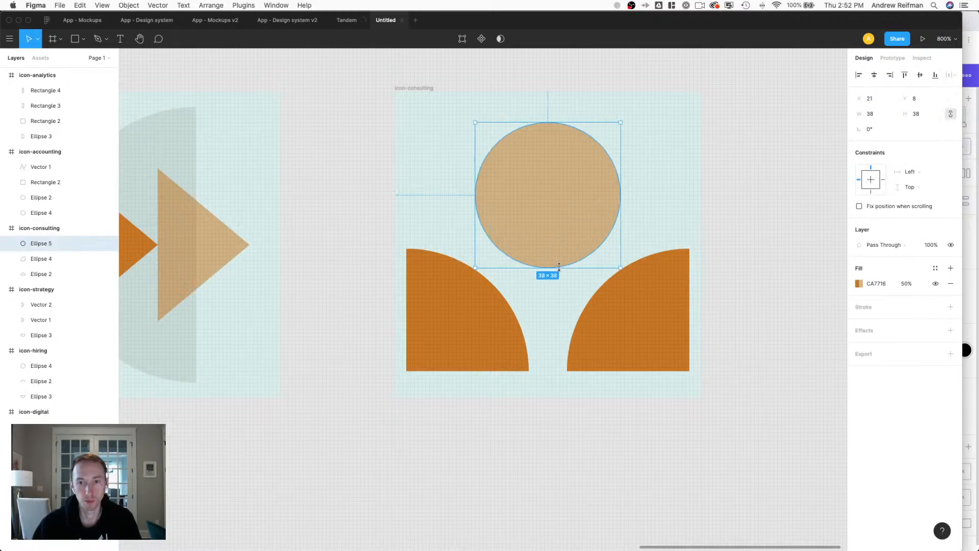
left_click(471, 313)
key("Right")
key("Right")
key("Right")
key("Right")
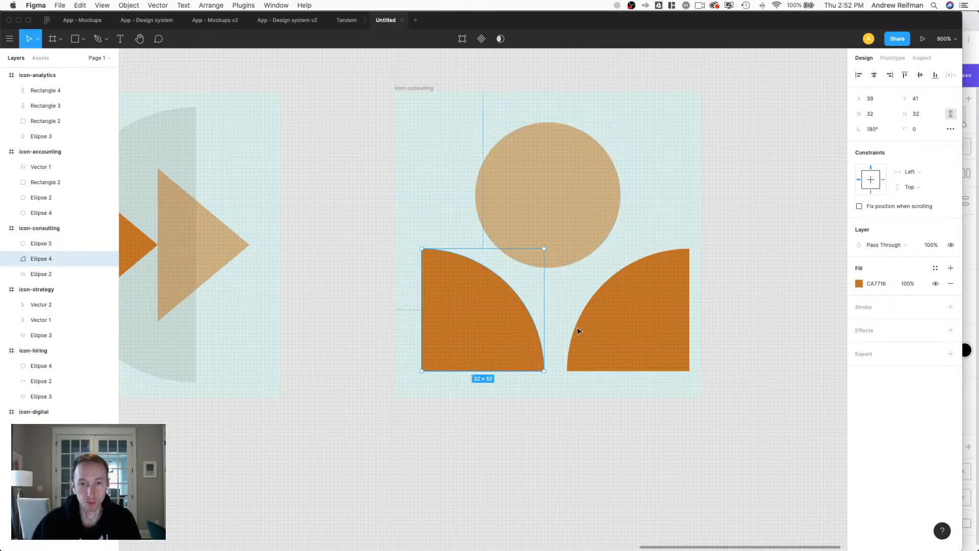
left_click(622, 330)
key("Left")
key("Left")
key("Left")
key("Left")
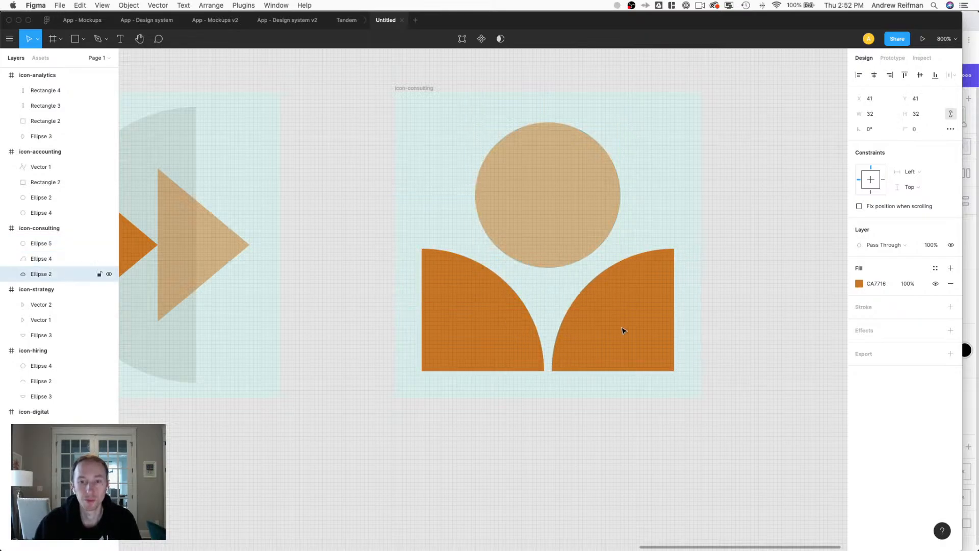
key("Right")
key("Right")
key("Left")
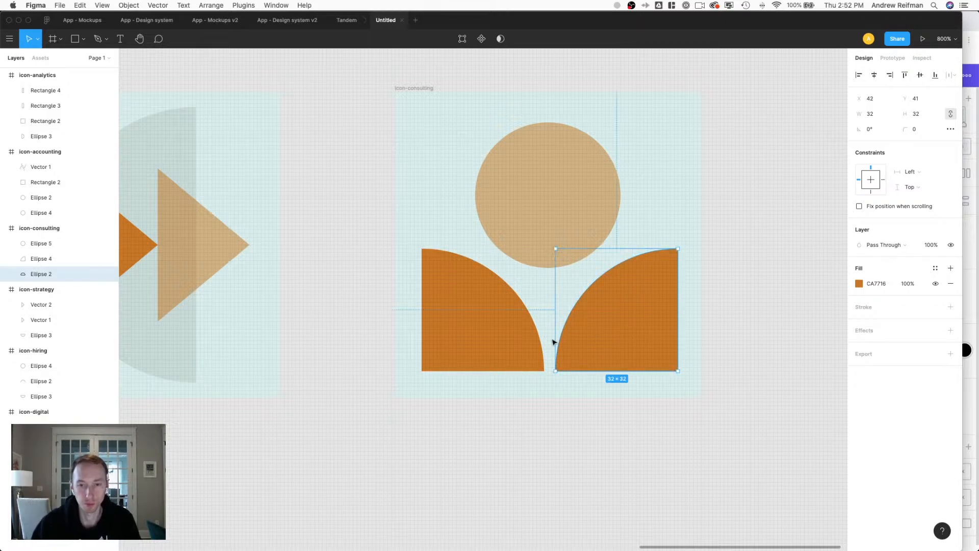
left_click(488, 341)
key("Left")
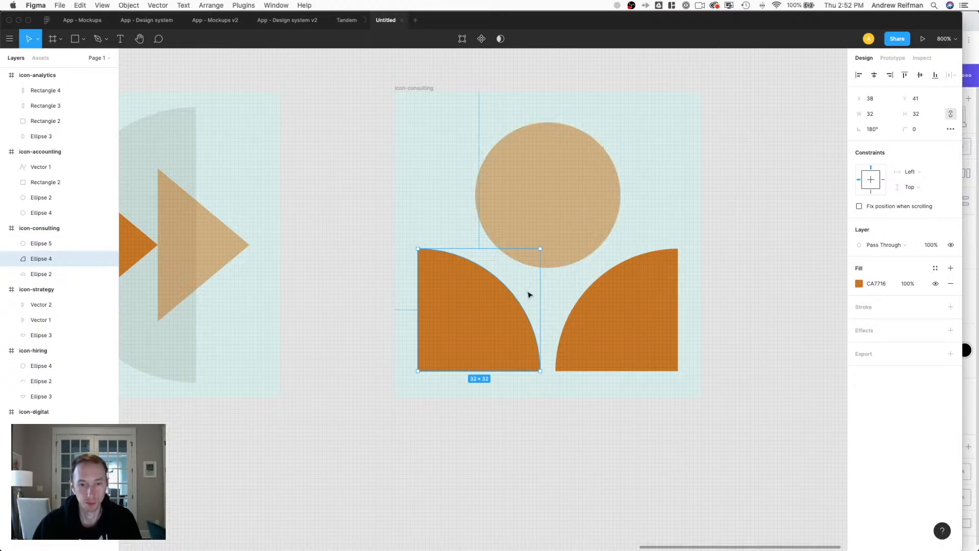
Raise both quarter-circles one unit and resize the top circle to 36×36.
left_click(539, 221)
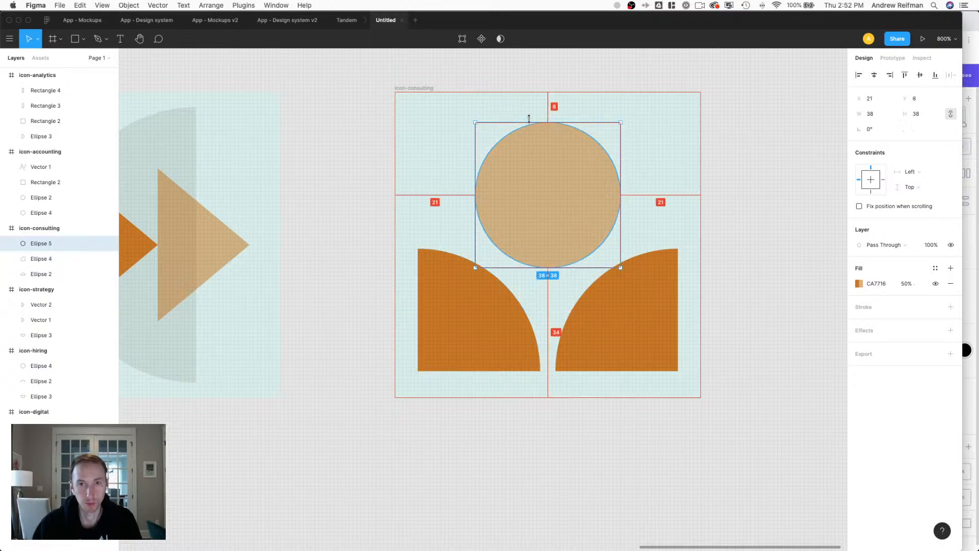
left_click(485, 290)
left_click(616, 313, "shift")
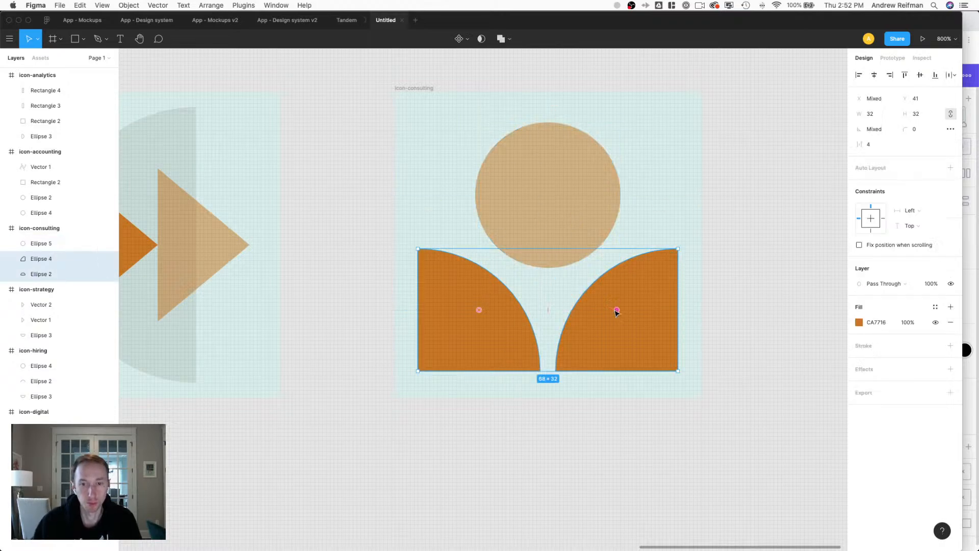
key("Up")
left_click(569, 192)
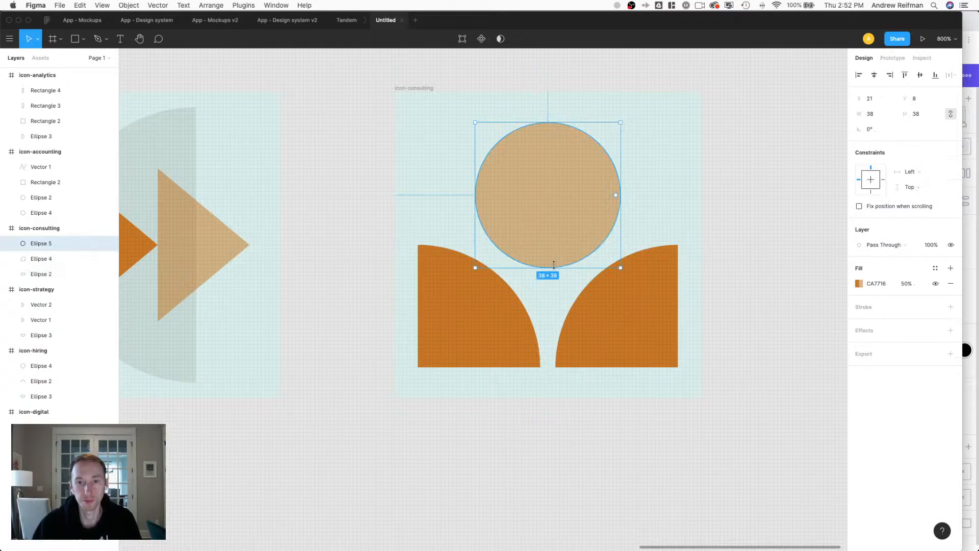
left_click_drag(554, 264, 553, 257)
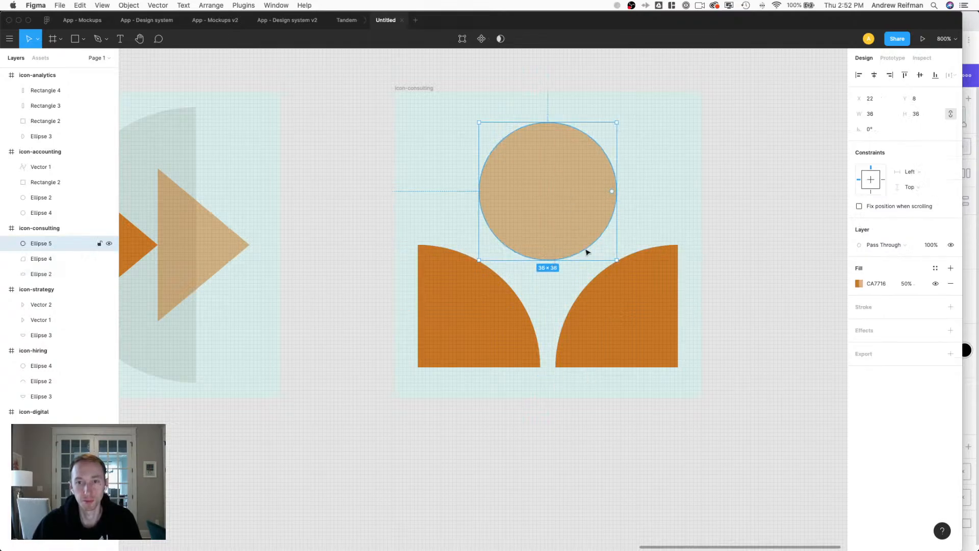
left_click(738, 213)
key("shift+0")
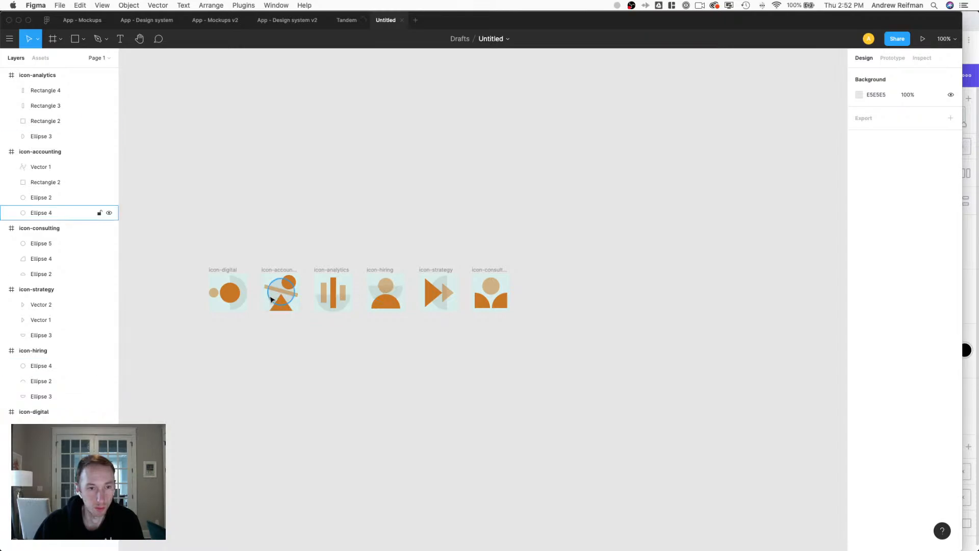
Paste a copy of the analytics icon's pale grey half-circle into icon-consulting.
left_click(270, 296)
left_click(481, 268)
key("super+v")
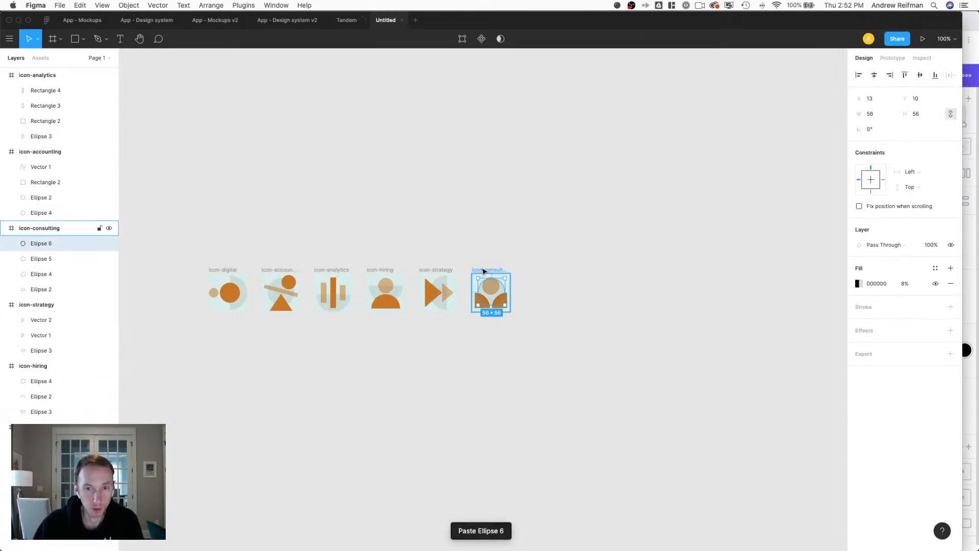
key("super+z")
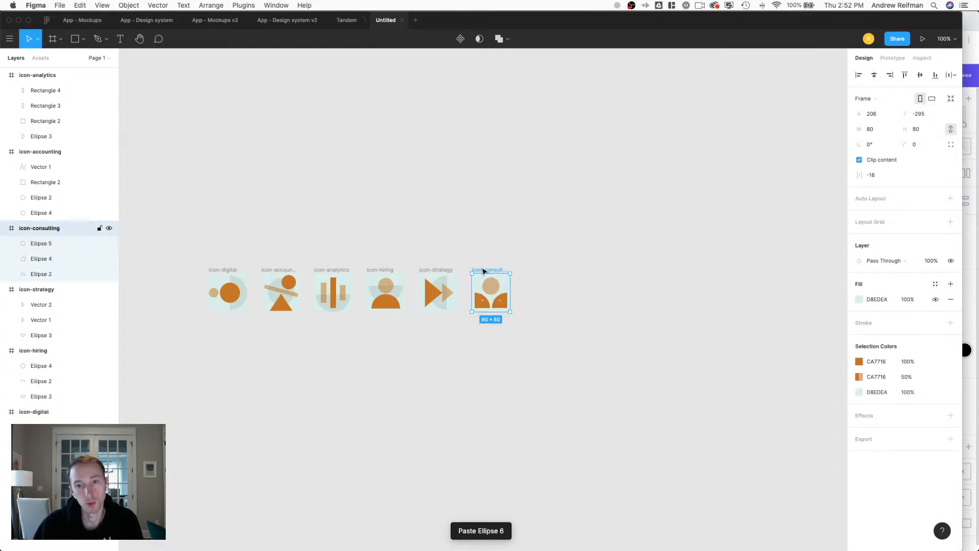
left_click(341, 311)
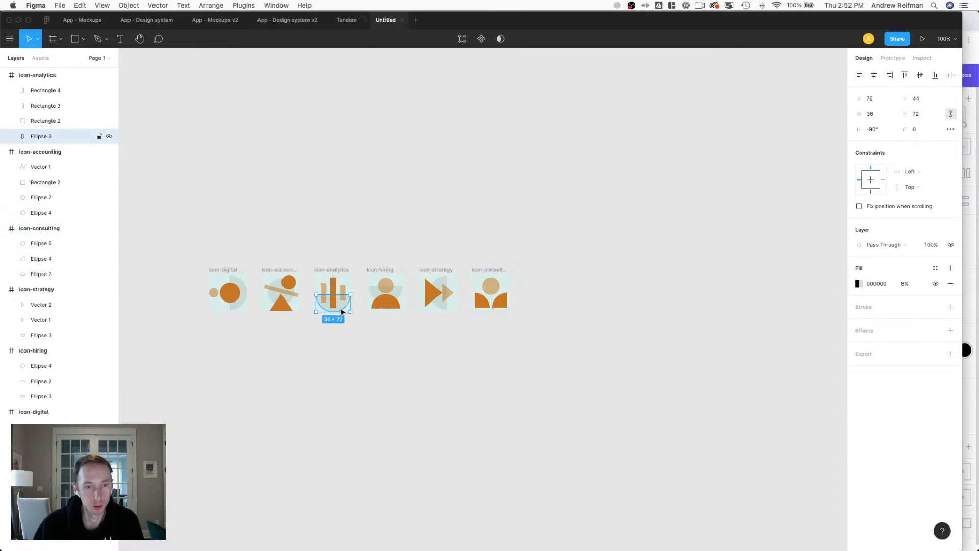
left_click(481, 270)
key("super+v")
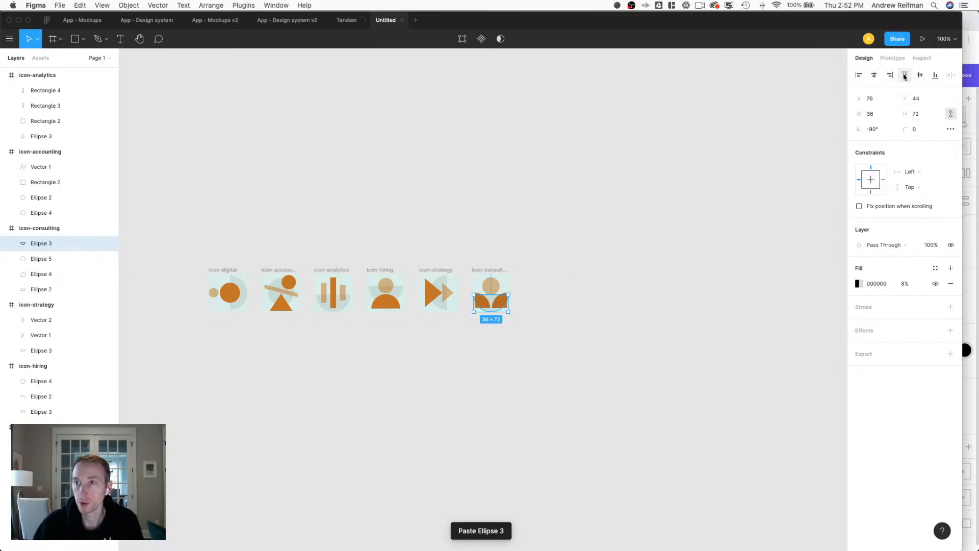
Align the half-circle to the top, rotate it upright, and layer it behind the other shapes.
left_click(905, 75)
left_click_drag(513, 271, 461, 300)
left_click(635, 290)
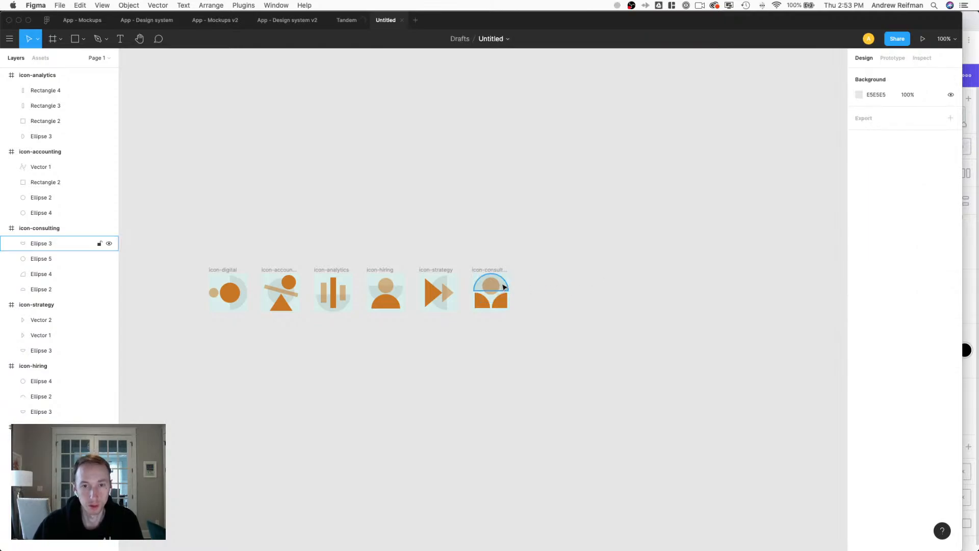
left_click(502, 285)
left_click_drag(40, 248, 40, 298)
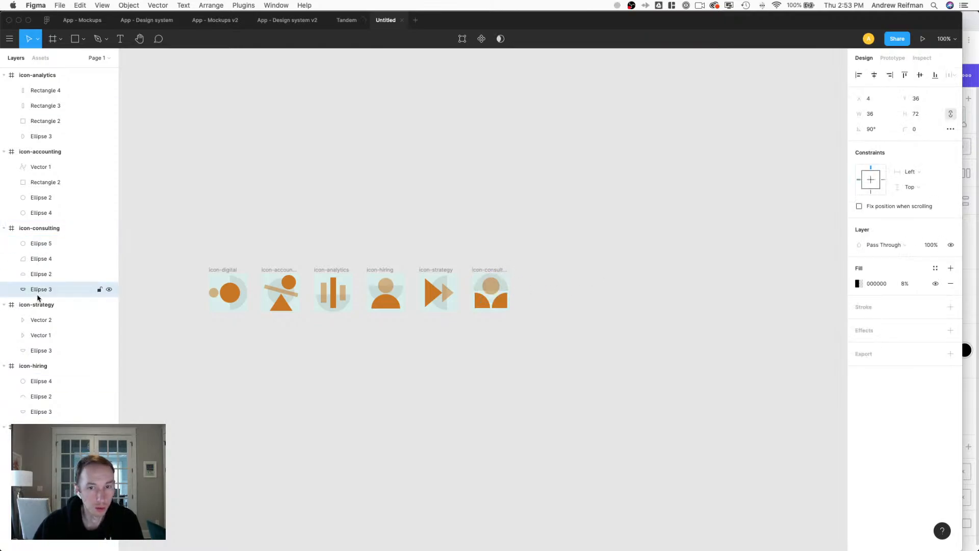
left_click(451, 346)
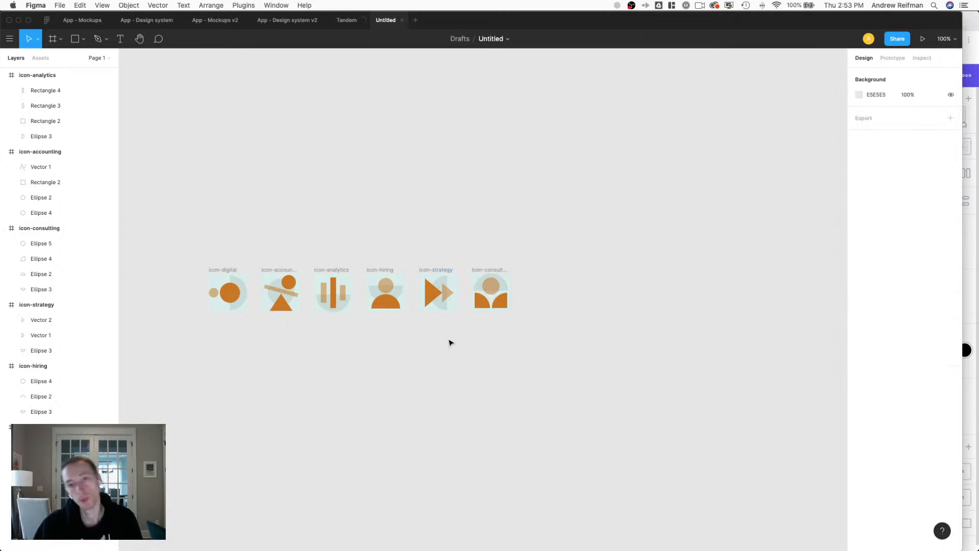
scroll(451, 342, "up", 5)
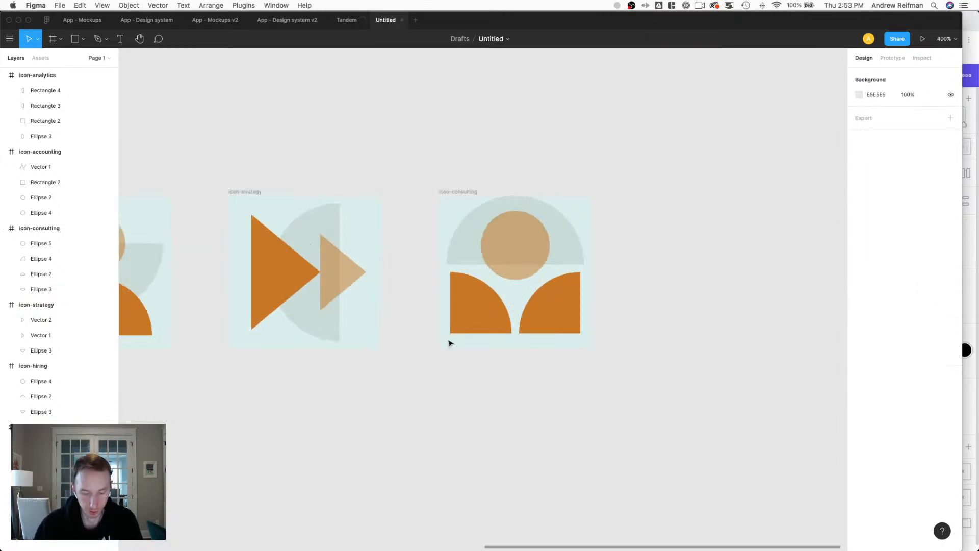
Try lowering the grey half-circle, undo it, and measure the gap between the quarter-circles.
left_click(461, 247)
left_click_drag(463, 247, 459, 283)
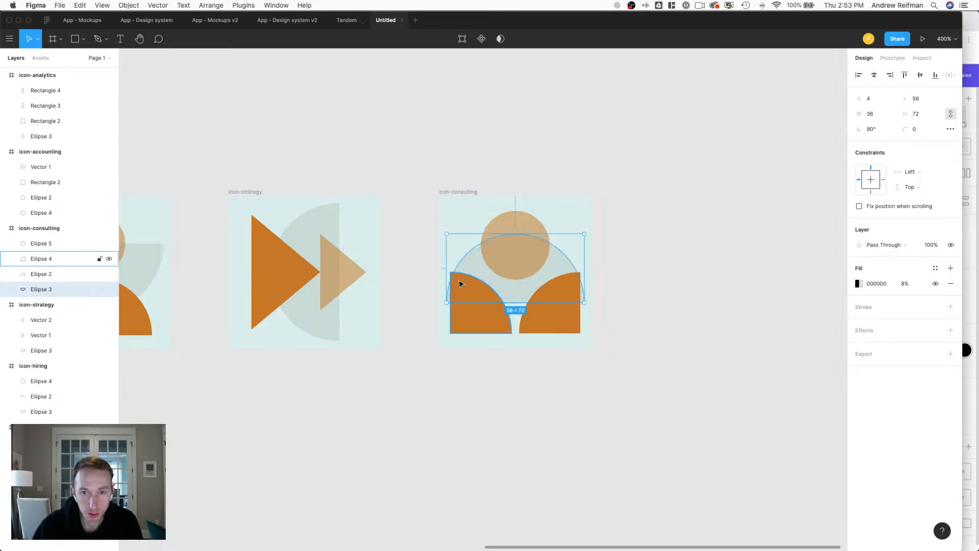
left_click(658, 260)
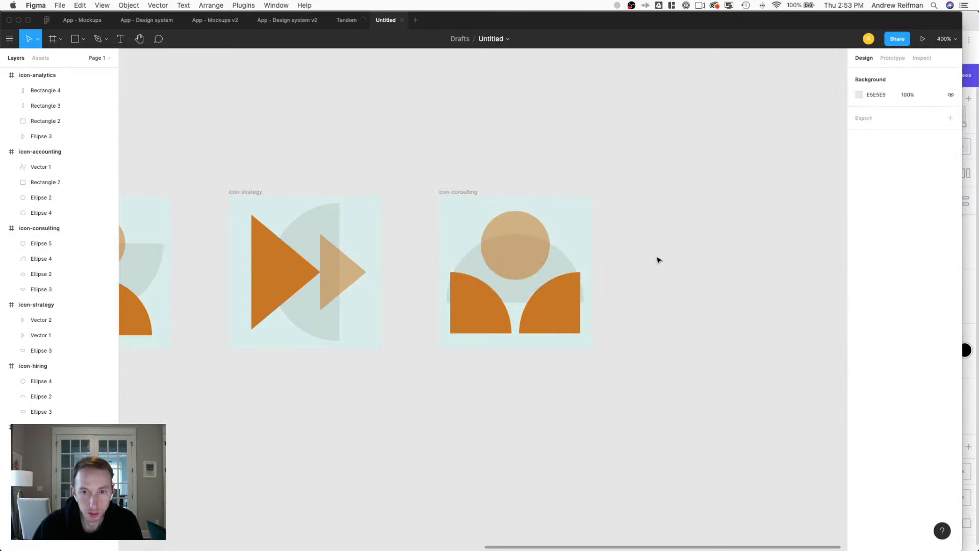
key("shift+0")
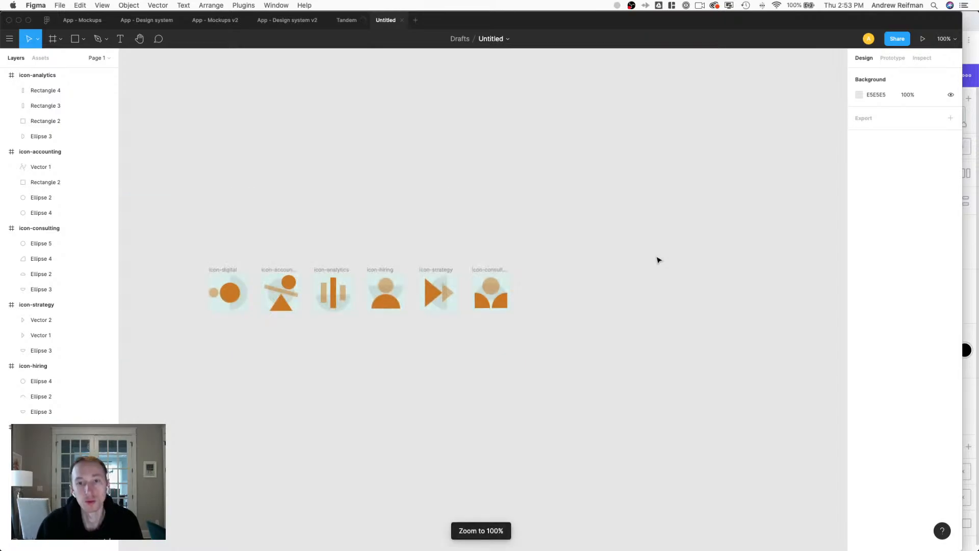
key("super+z")
key("super+z")
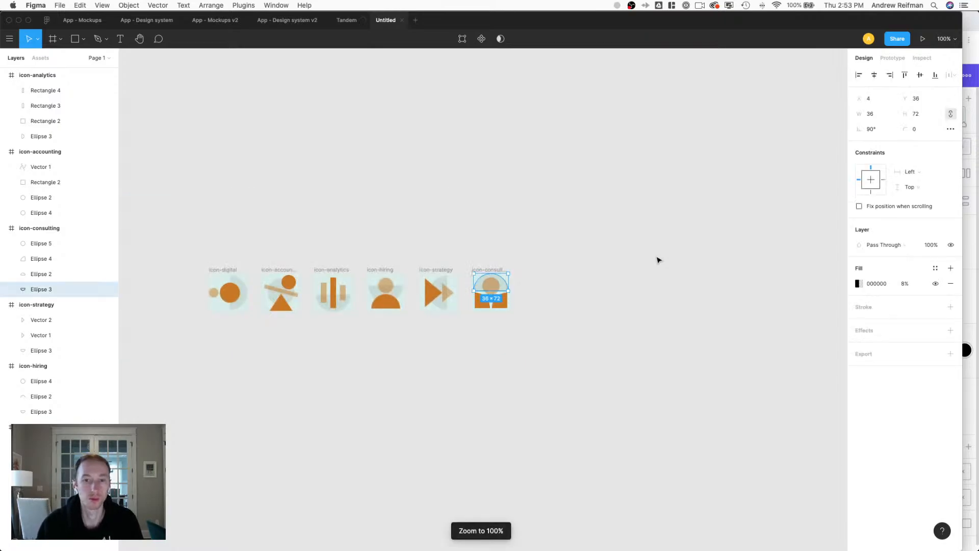
key("super+equal")
key("super+equal")
key("super+equal")
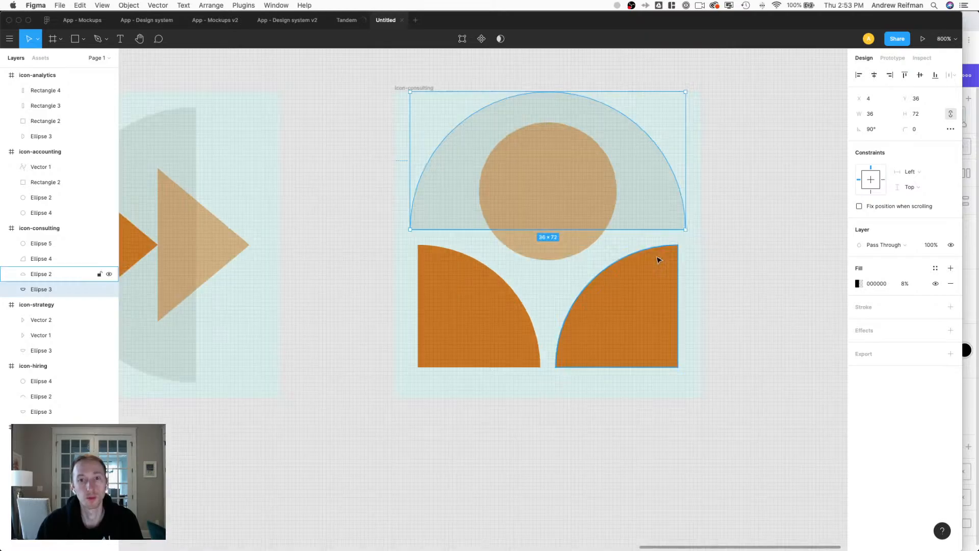
left_click(640, 280)
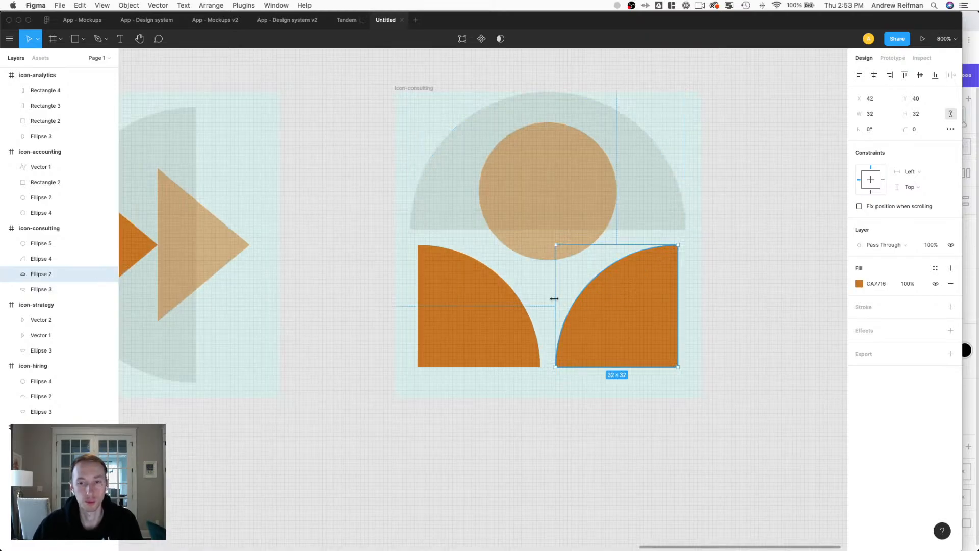
left_click(530, 246)
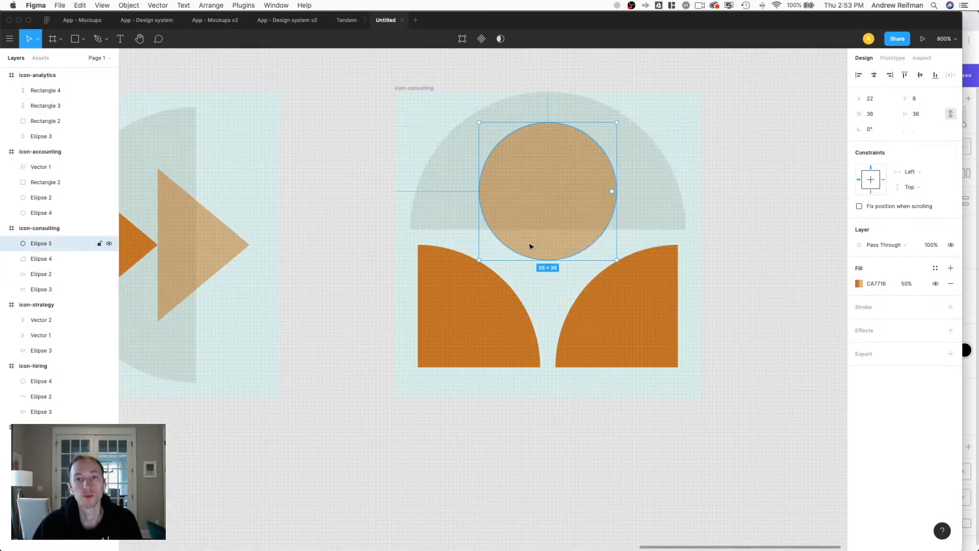
key("super+minus")
key("super+minus")
key("super+minus")
key("super+minus")
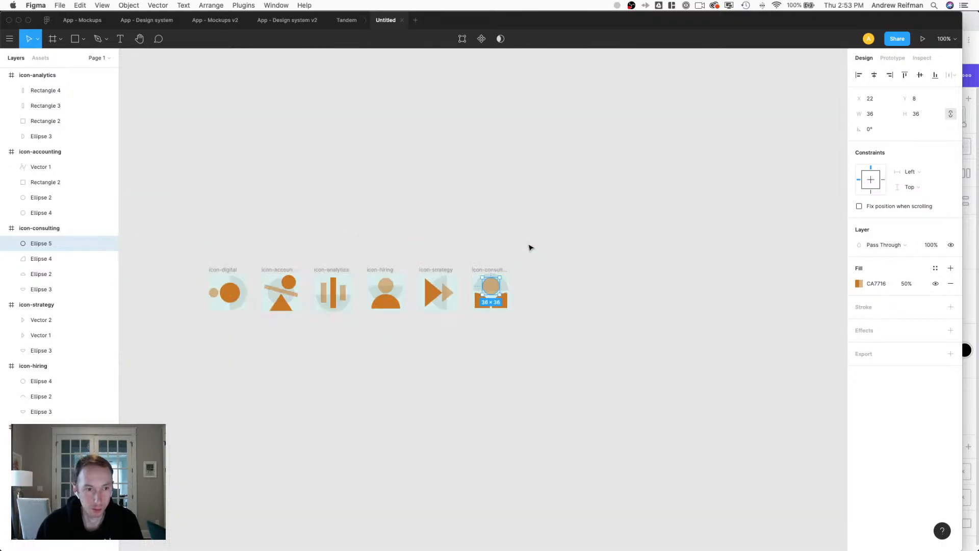
key("super+equal")
key("super+equal")
left_click(526, 311)
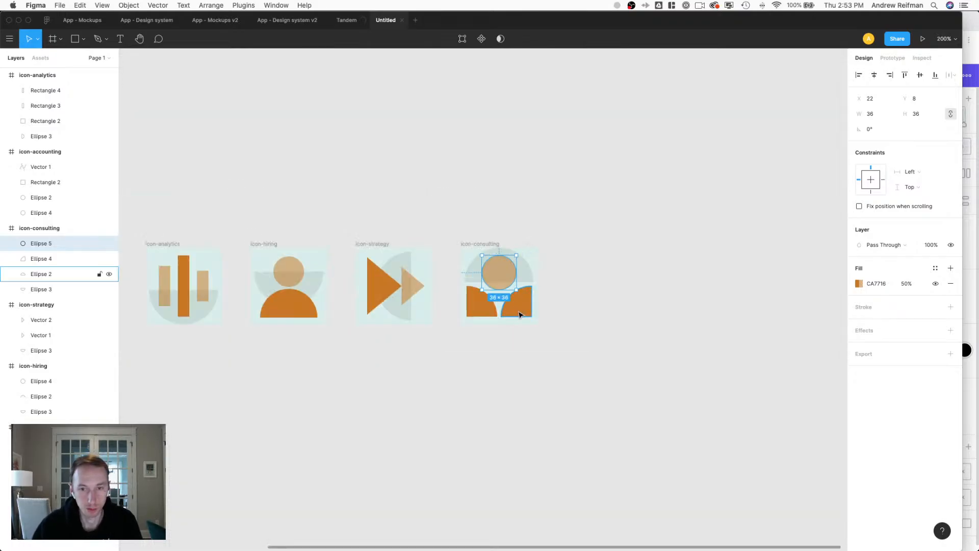
left_click(488, 312, "shift")
key("super+equal")
key("alt")
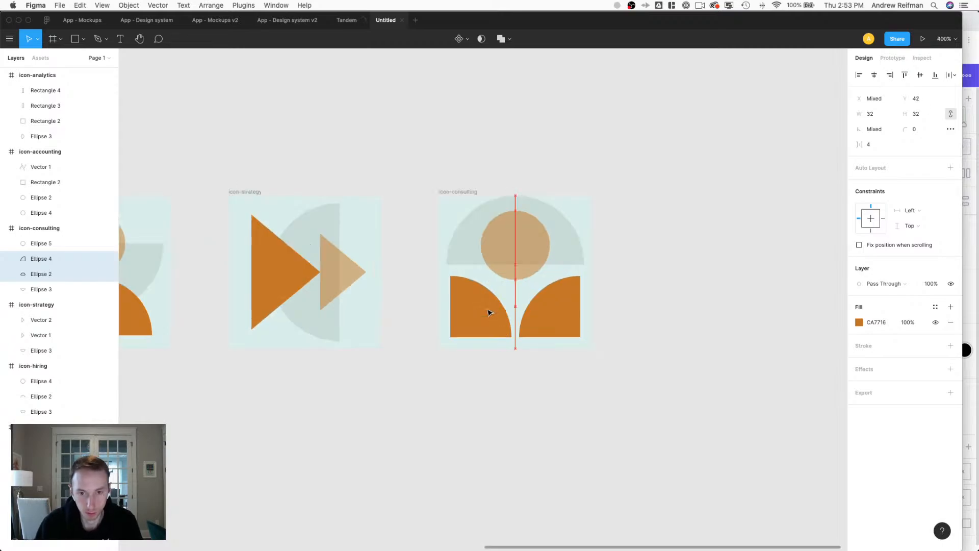
Enlarge the top circle to 40×40, spread the quarter-circles one pixel apart, and shrink them to 30×30.
left_click(516, 274)
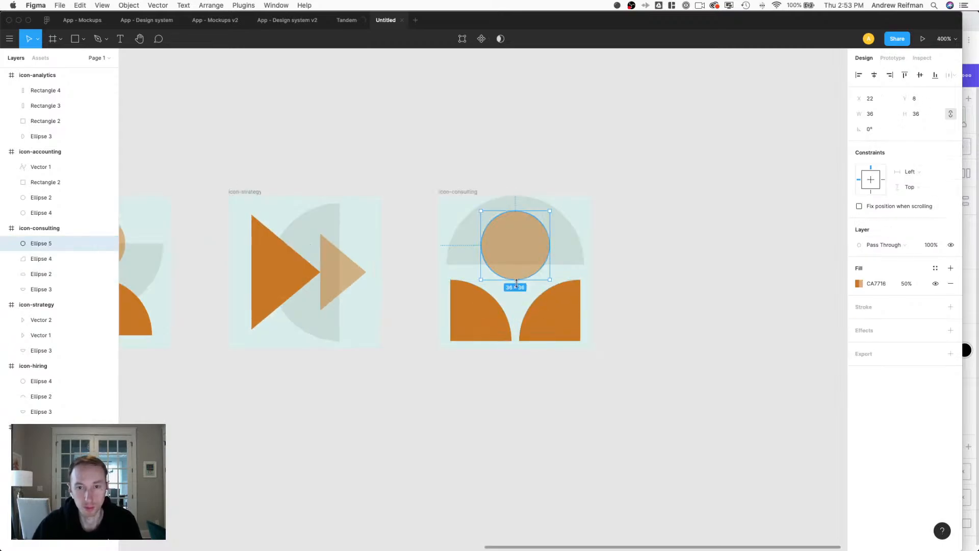
left_click_drag(516, 282, 516, 289)
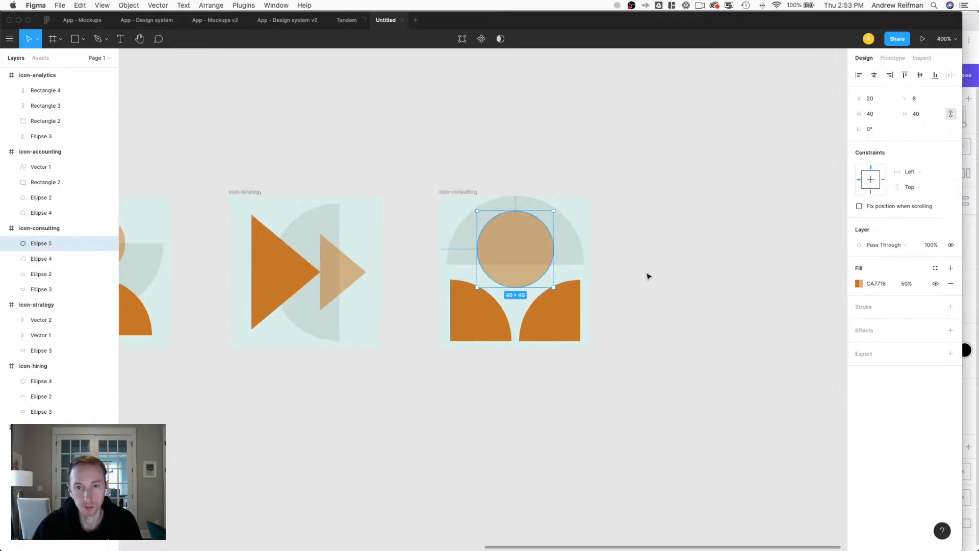
left_click(563, 322)
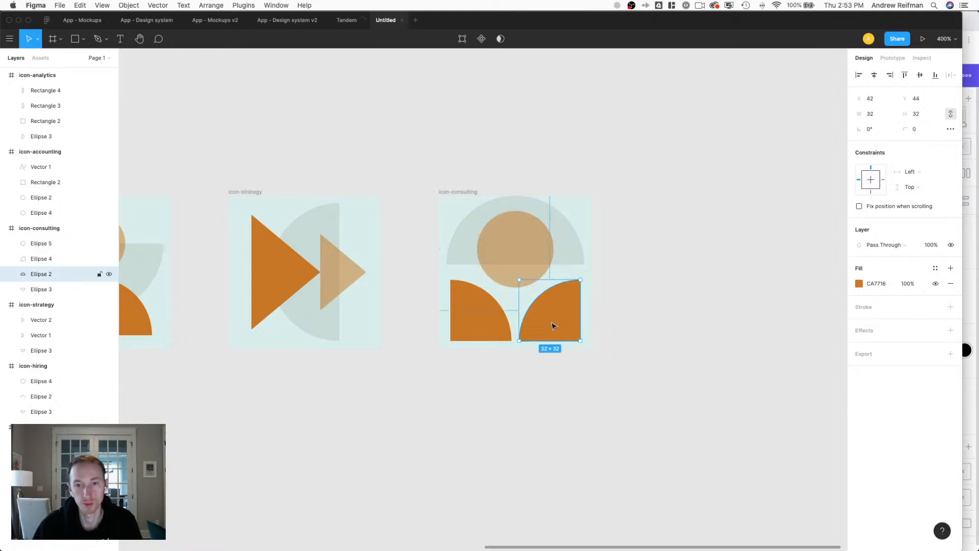
key("Right")
left_click(495, 334)
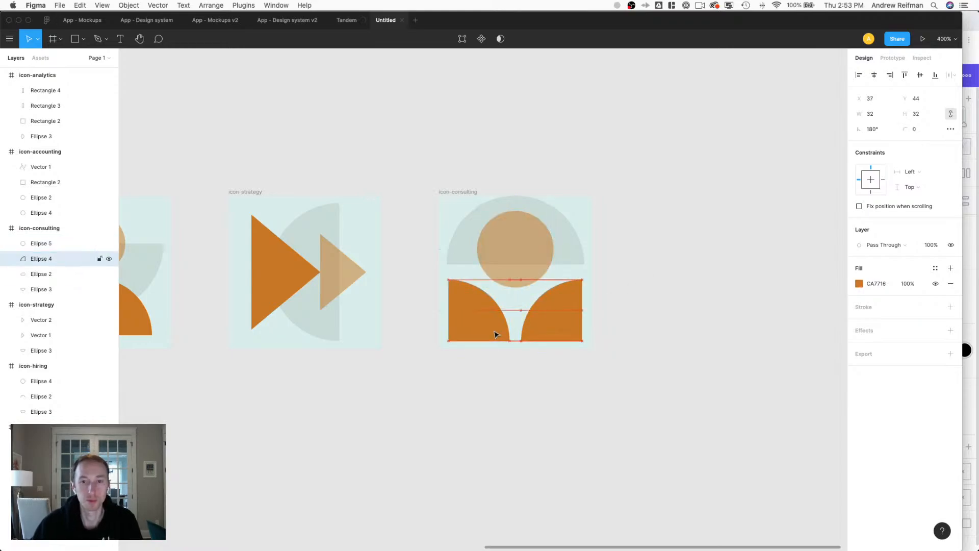
key("Left")
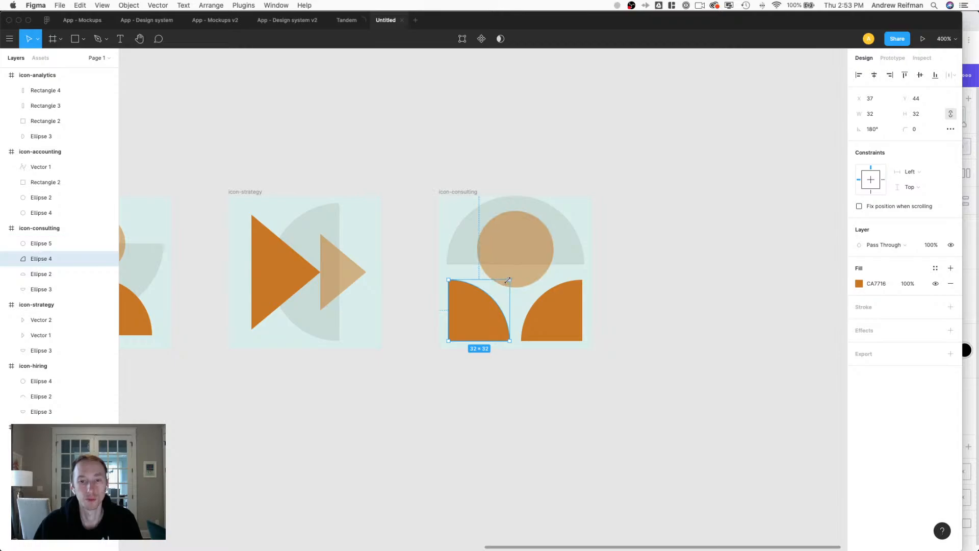
left_click_drag(509, 280, 524, 283)
left_click(544, 313)
Lower the top circle by 4 px and zoom out to view the whole icon set.
left_click(515, 276)
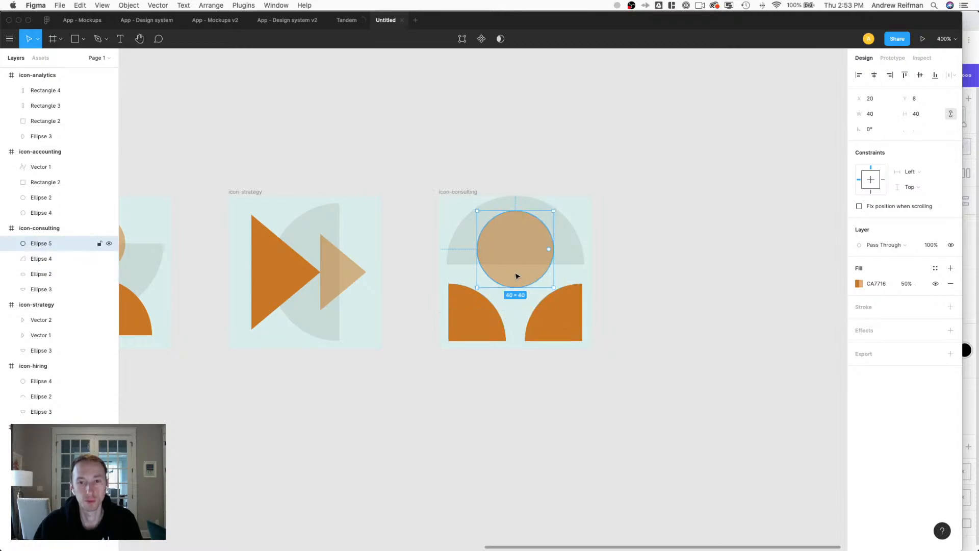
key("Down")
key("Down")
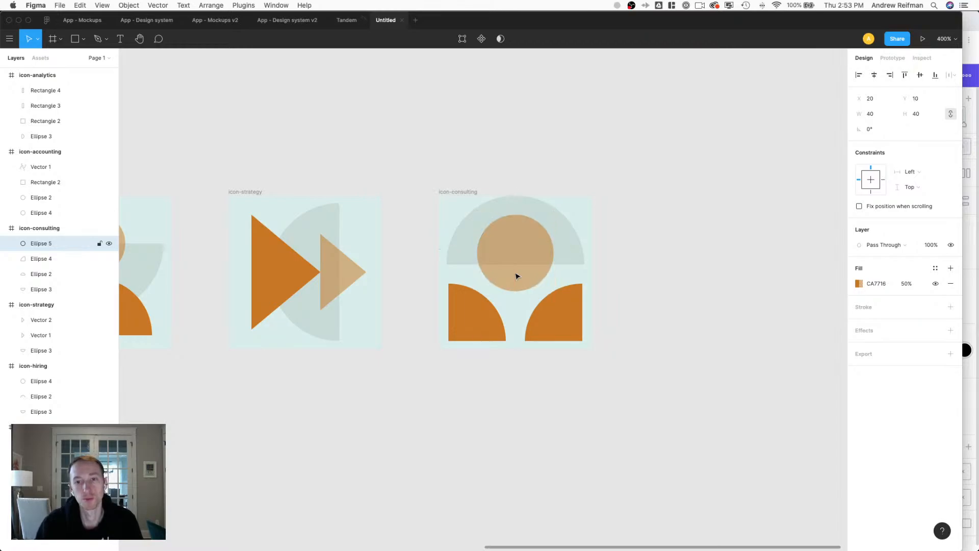
key("Down")
key("Down")
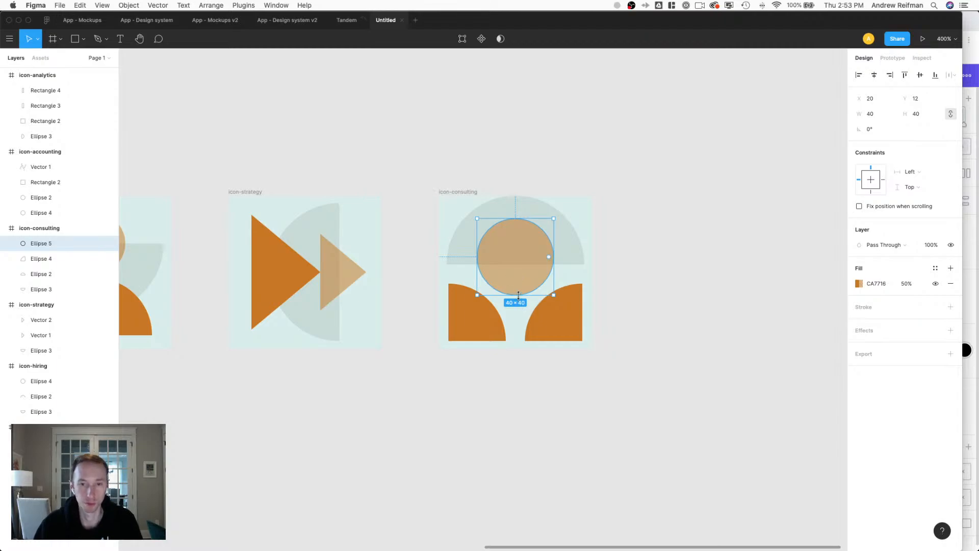
left_click_drag(518, 294, 516, 296)
key("Escape")
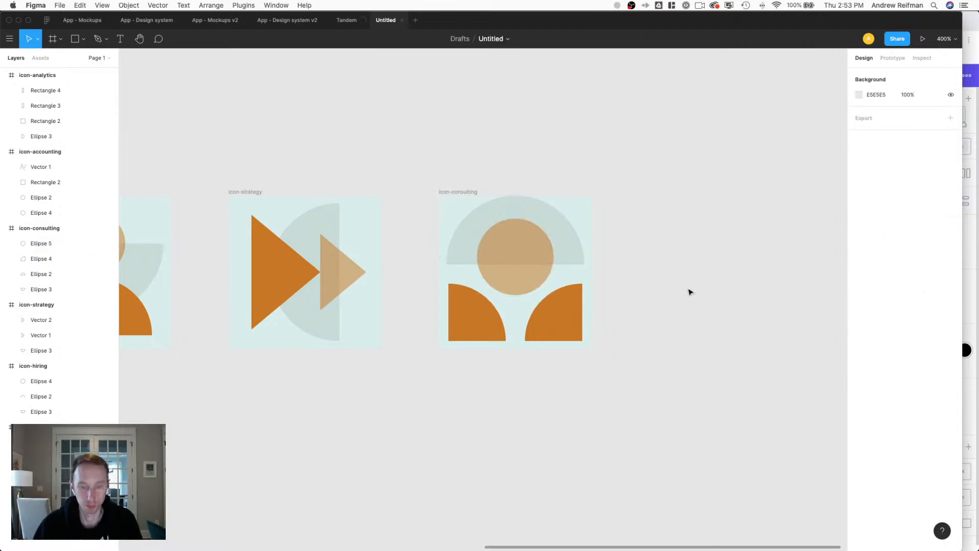
key("shift+0")
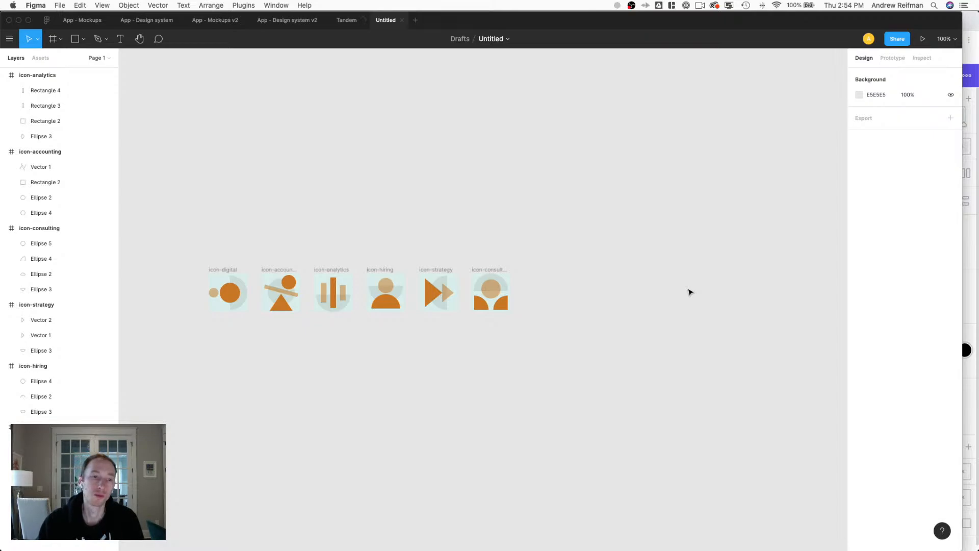
Resize the grey half-circle to 34×68 and enlarge the orange circle to 44×44.
key("plus")
key("plus")
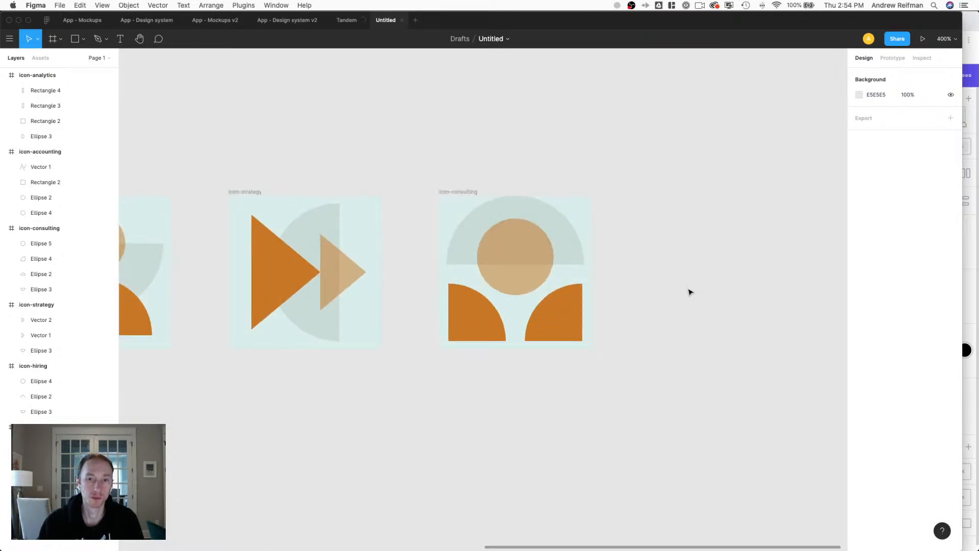
key("minus")
key("plus")
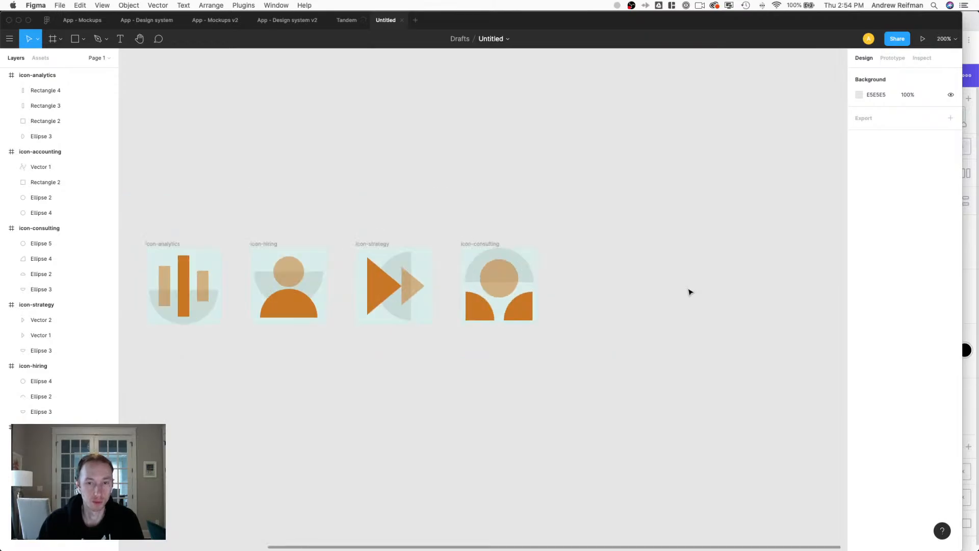
key("plus")
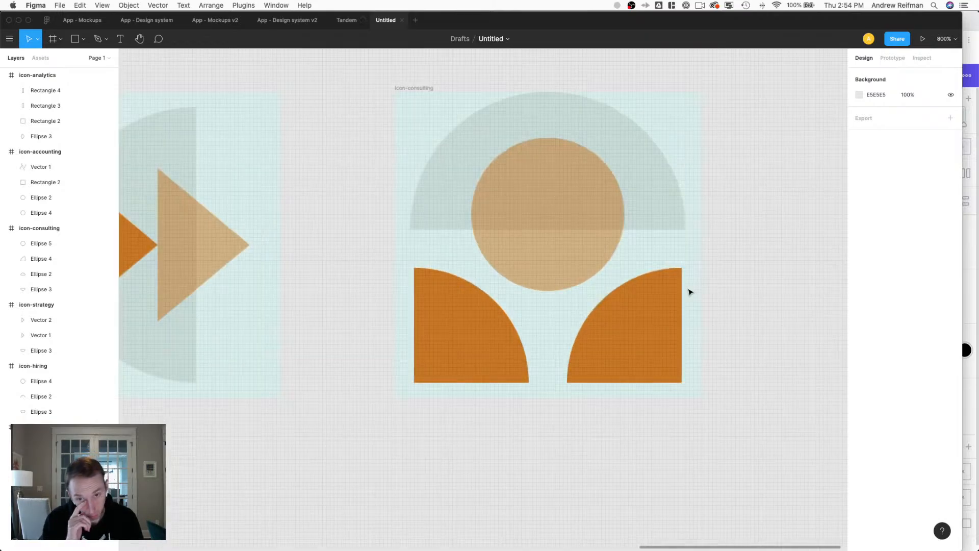
left_click(630, 213)
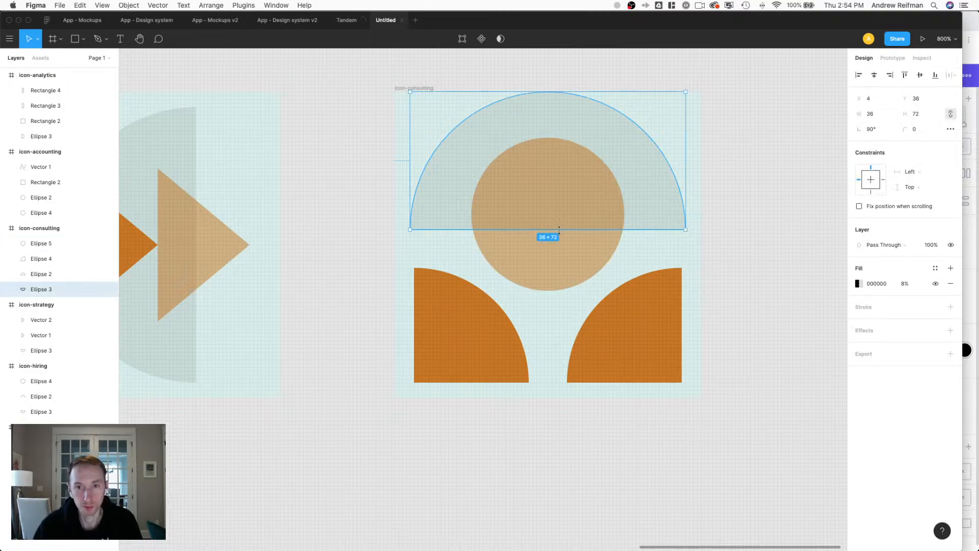
left_click_drag(559, 227, 560, 218)
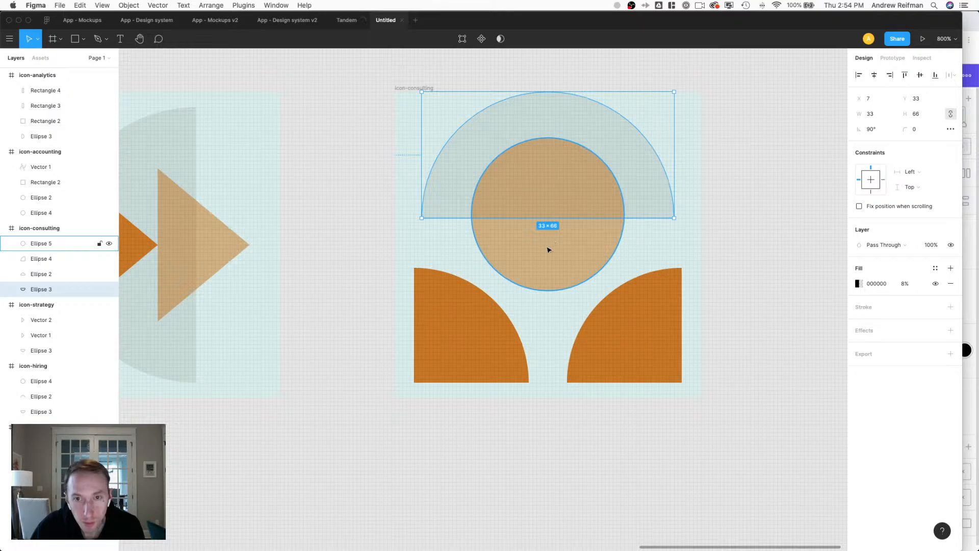
left_click_drag(535, 218, 534, 222)
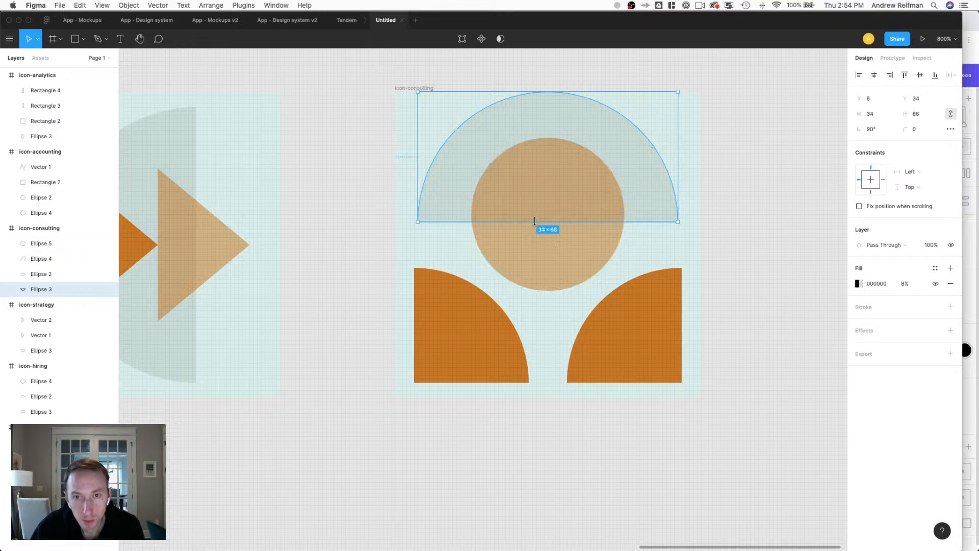
left_click(547, 246)
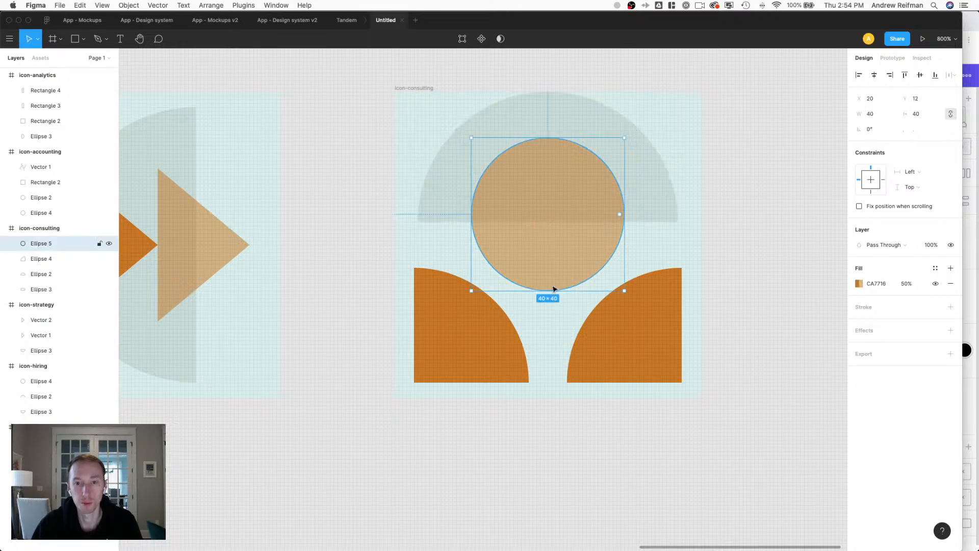
left_click_drag(554, 289, 548, 306)
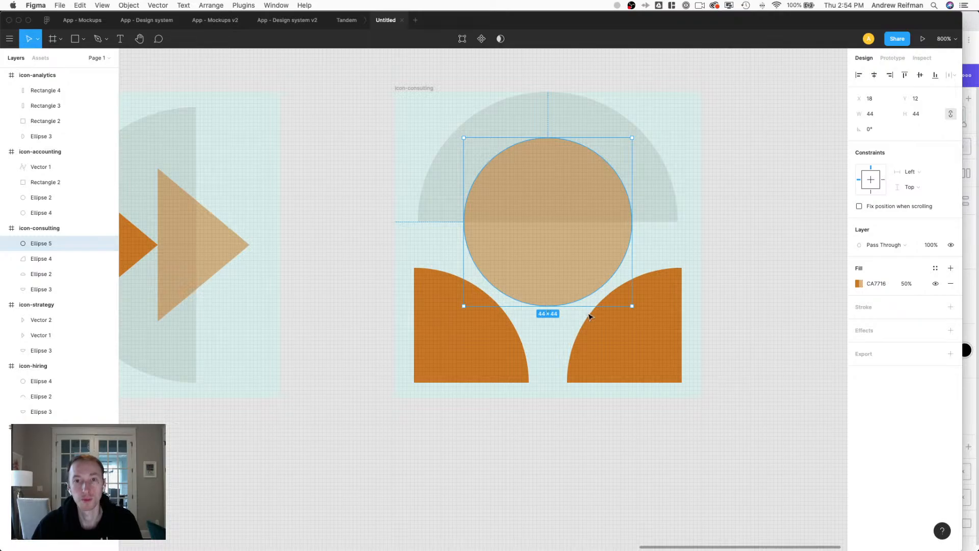
Nudge both quarter-circles outward and down, then zoom to 100% to view all icons.
left_click(511, 352)
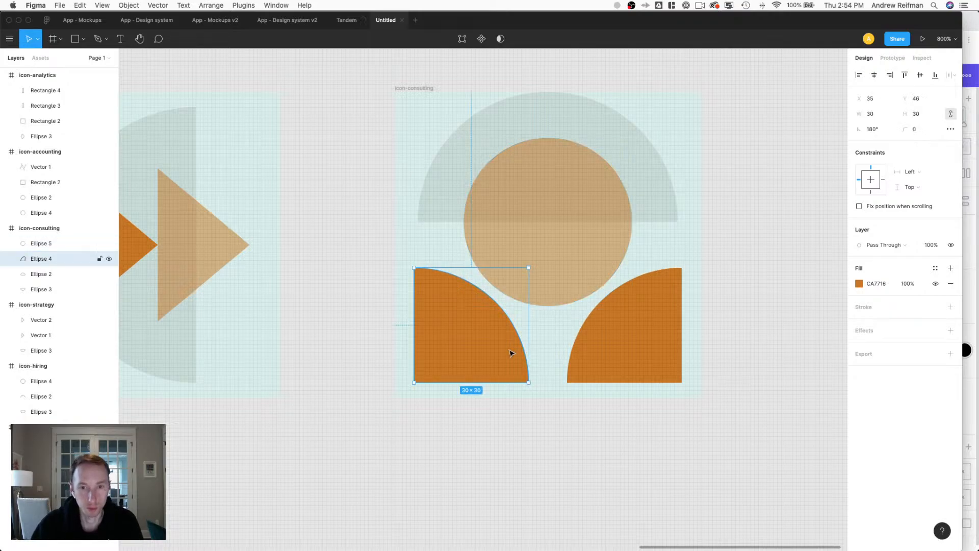
key("Left")
key("Left")
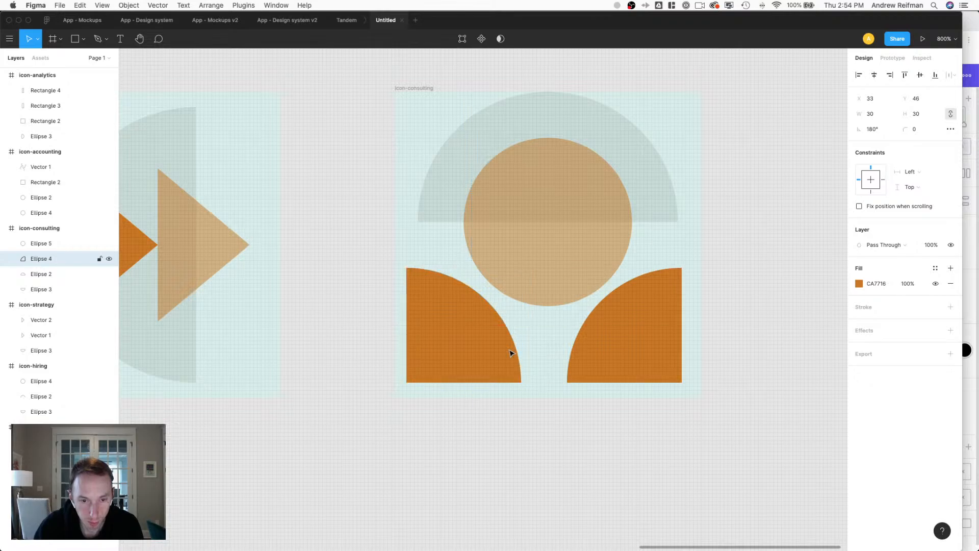
key("Down")
left_click(632, 344)
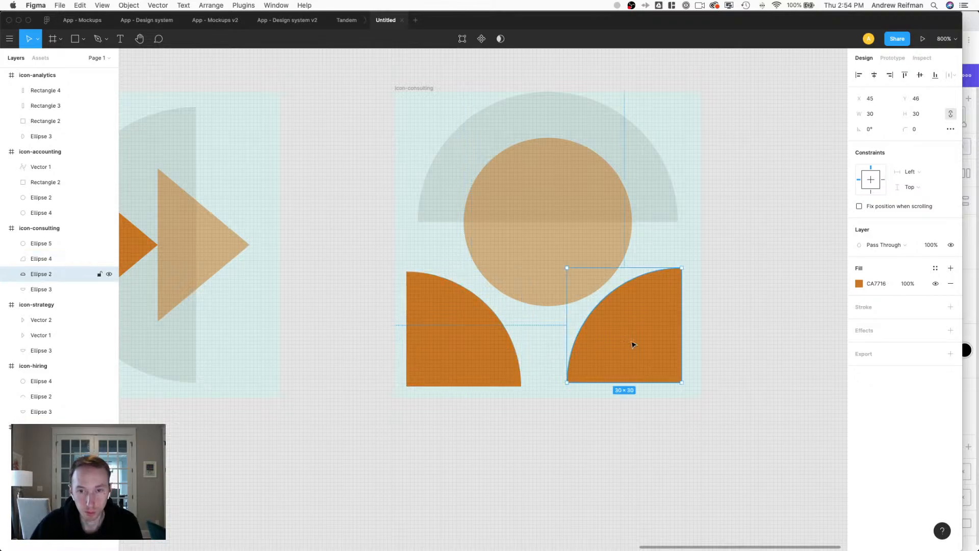
key("Right")
key("Down")
key("Down")
key("Right")
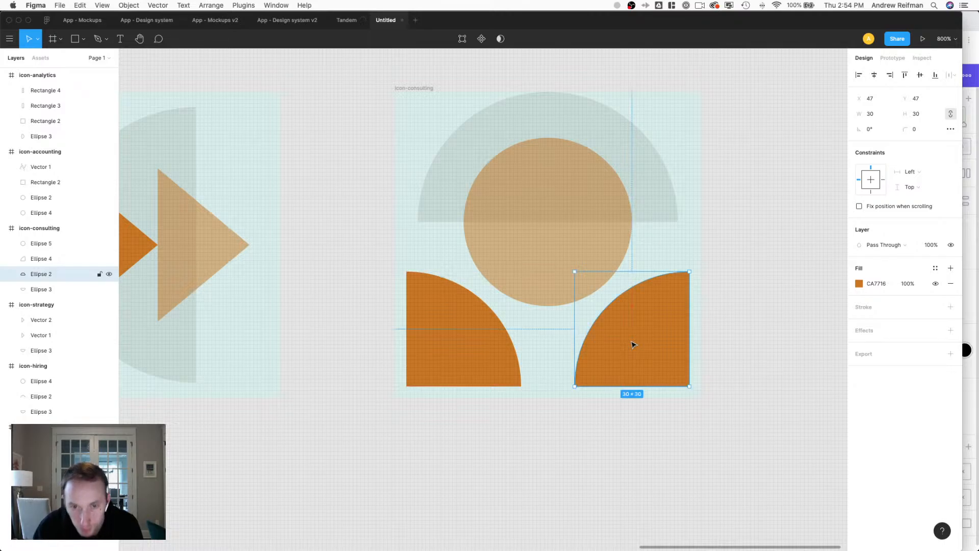
left_click(745, 294)
key("shift+0")
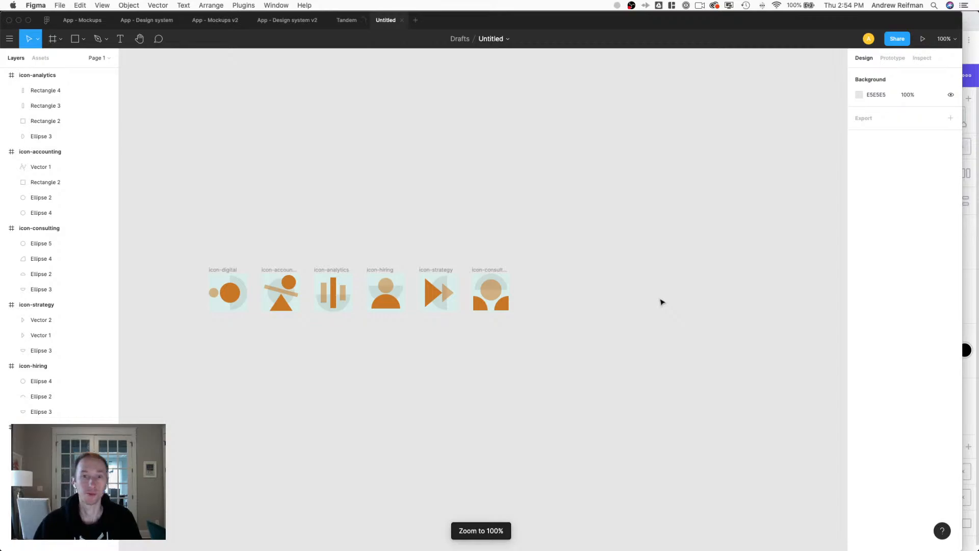
Resize the consulting icon's quarter-circles to about 26×26, shrink the circle slightly, and make the half-circle 33×66.
key("plus")
key("plus")
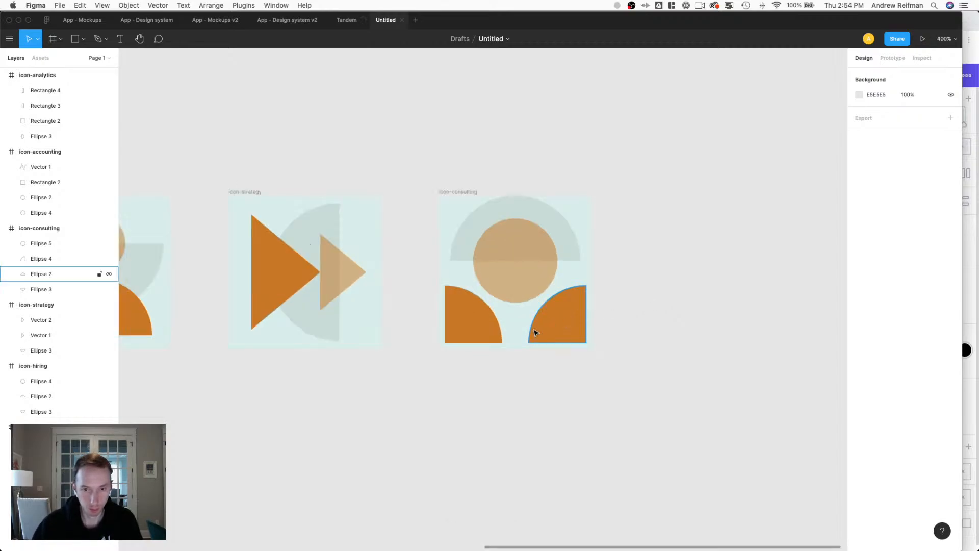
left_click(474, 334)
left_click_drag(444, 344, 452, 335)
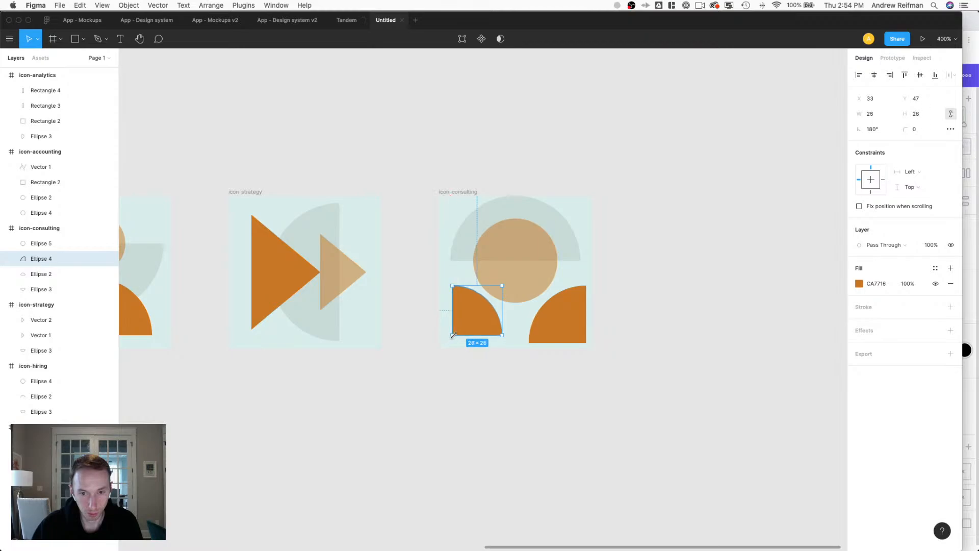
left_click(559, 335)
left_click_drag(584, 342, 576, 336)
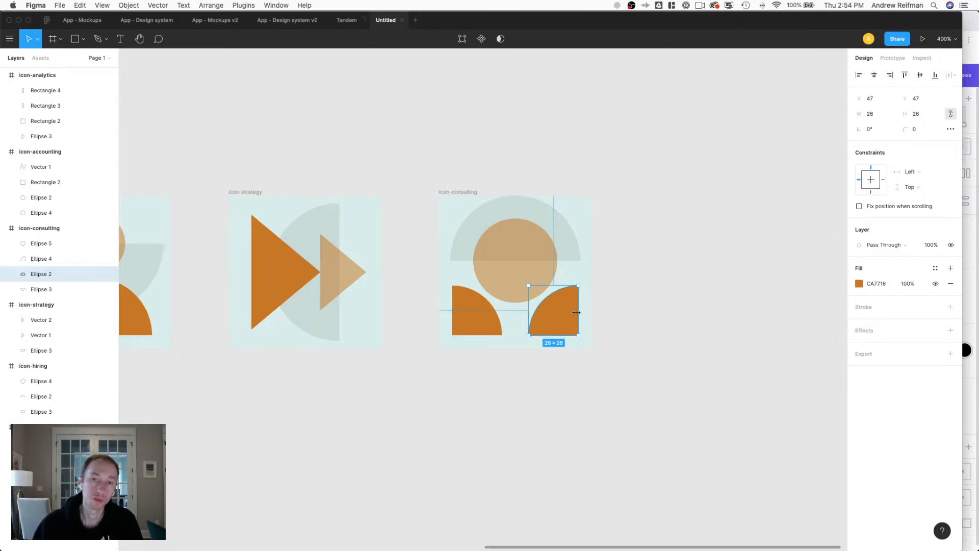
left_click(514, 285)
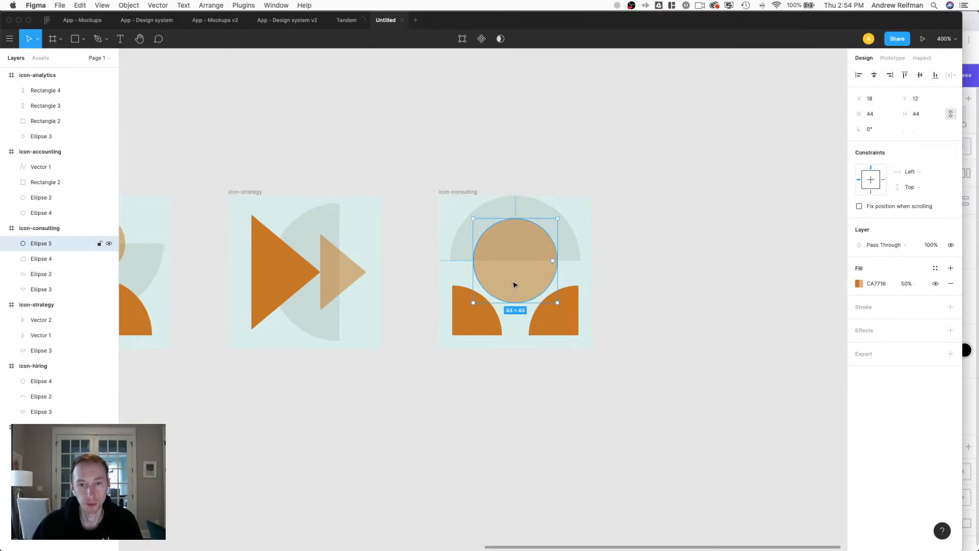
left_click_drag(514, 302, 514, 297)
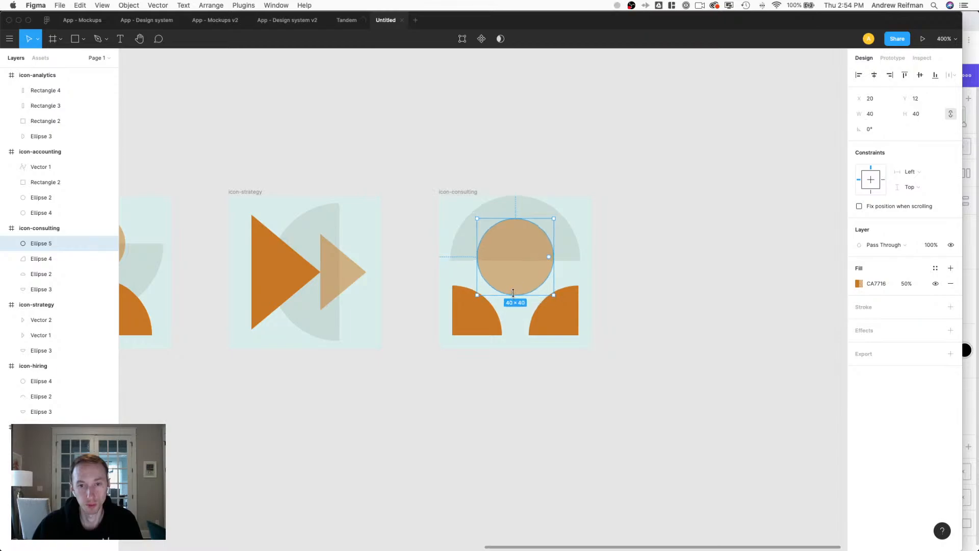
left_click(514, 214)
left_click_drag(511, 259, 510, 258)
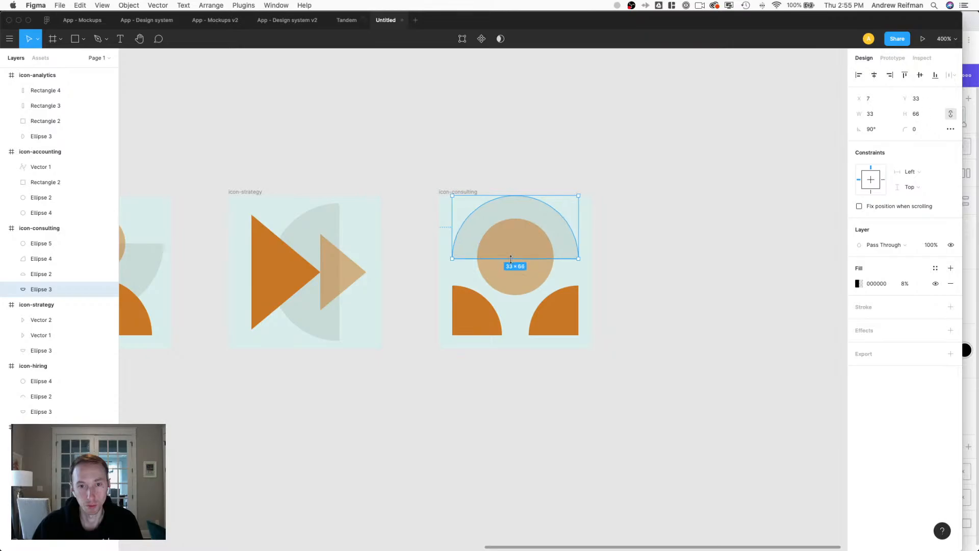
Zoom in closely and raise the grey half-circle's bottom edge slightly.
key("super+equal")
key("super+equal")
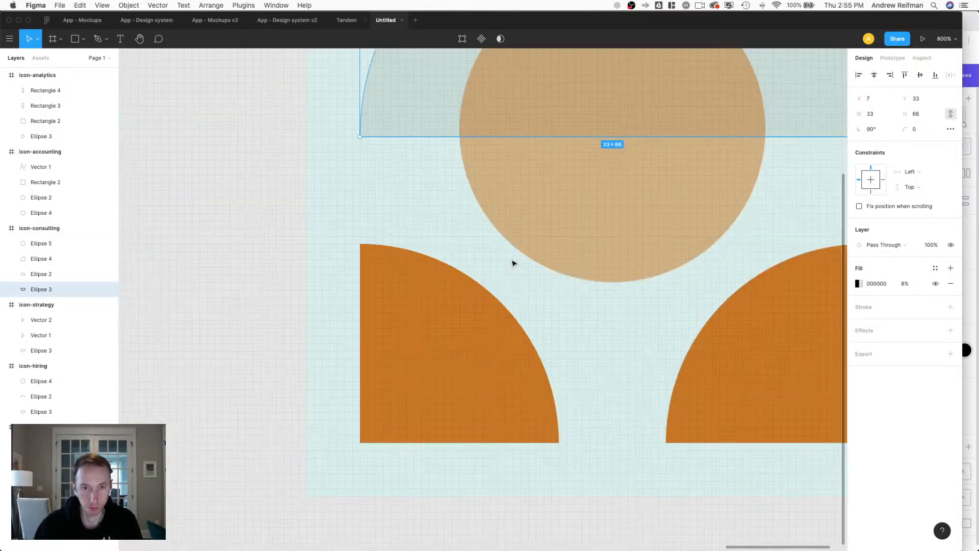
left_click_drag(511, 262, 483, 339)
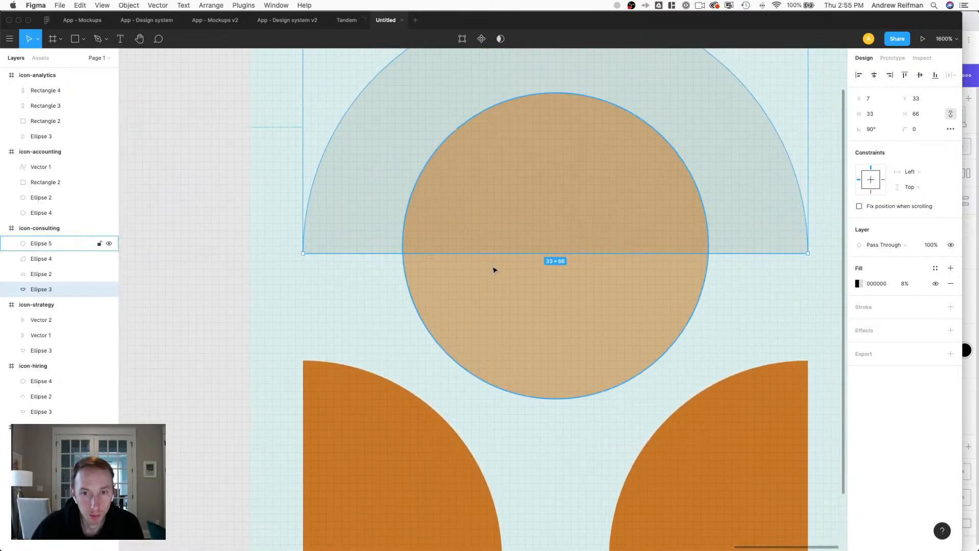
left_click_drag(468, 250, 468, 246)
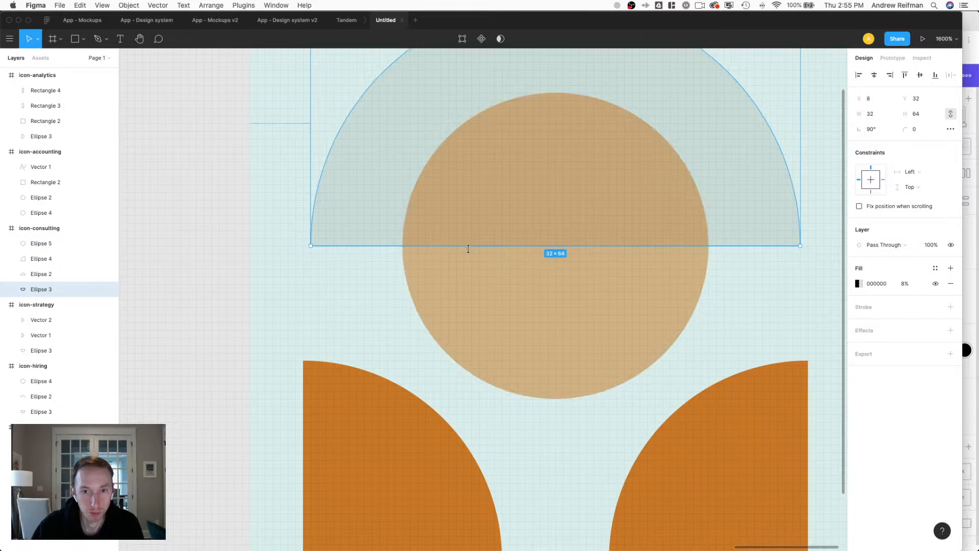
left_click(481, 265)
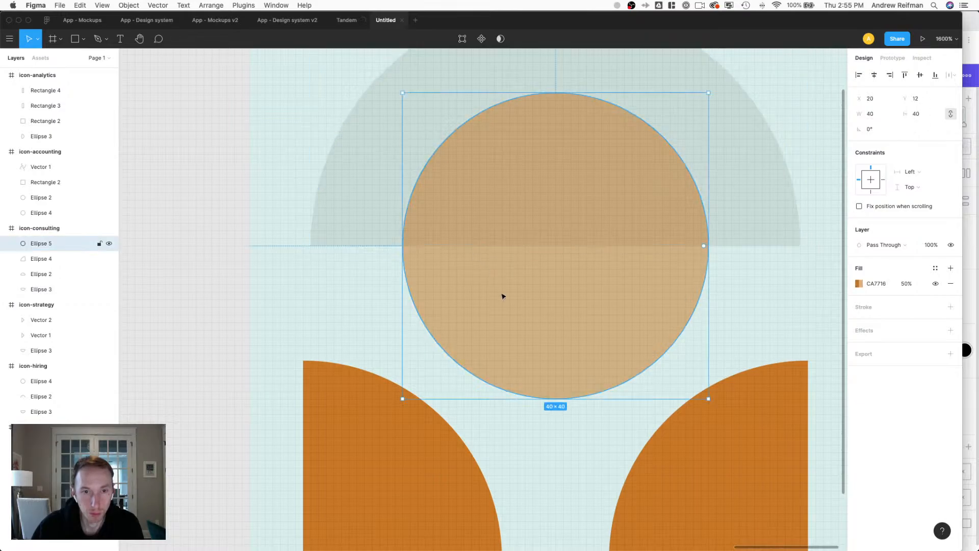
Enlarge both orange quarter-circles beneath the circle, then return to 100% zoom.
key("shift+0")
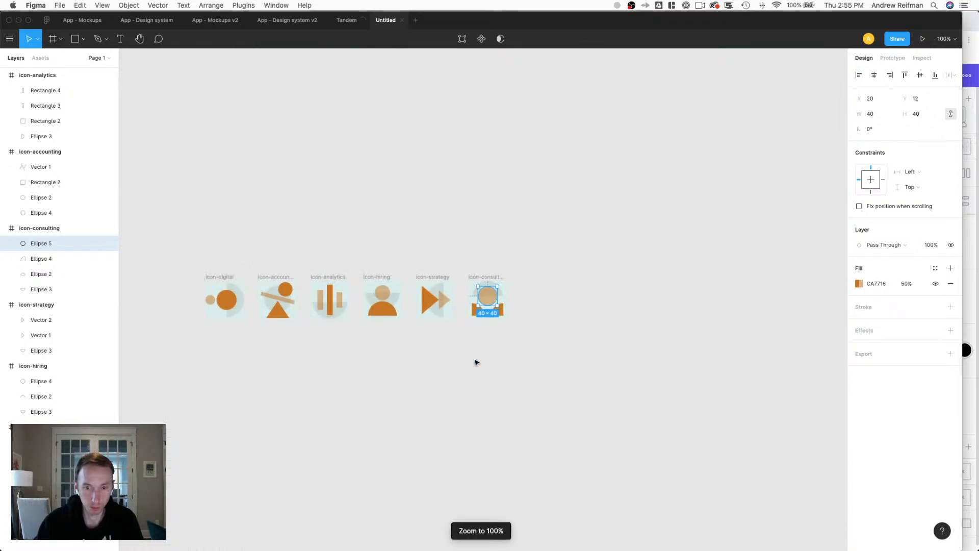
left_click(493, 354)
left_click(501, 315)
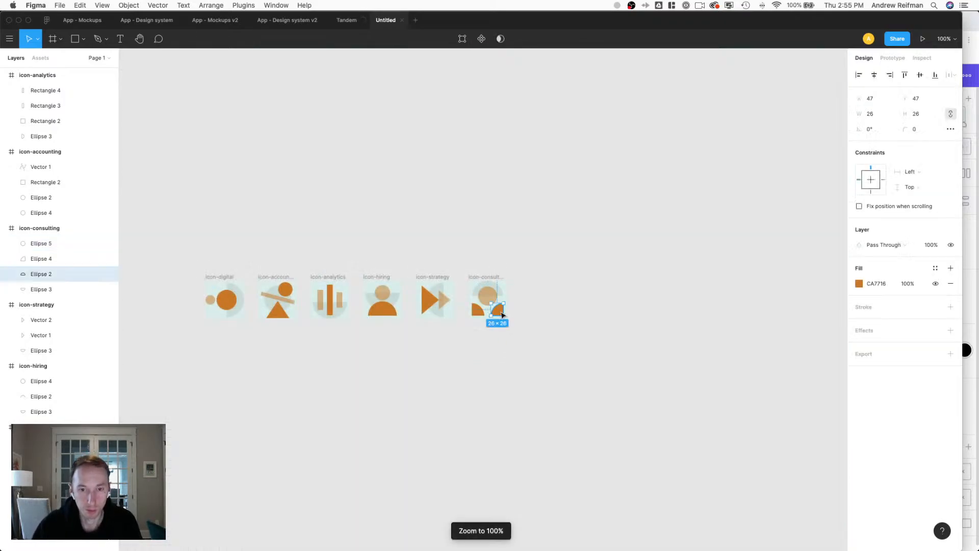
key("plus")
key("plus")
key("plus")
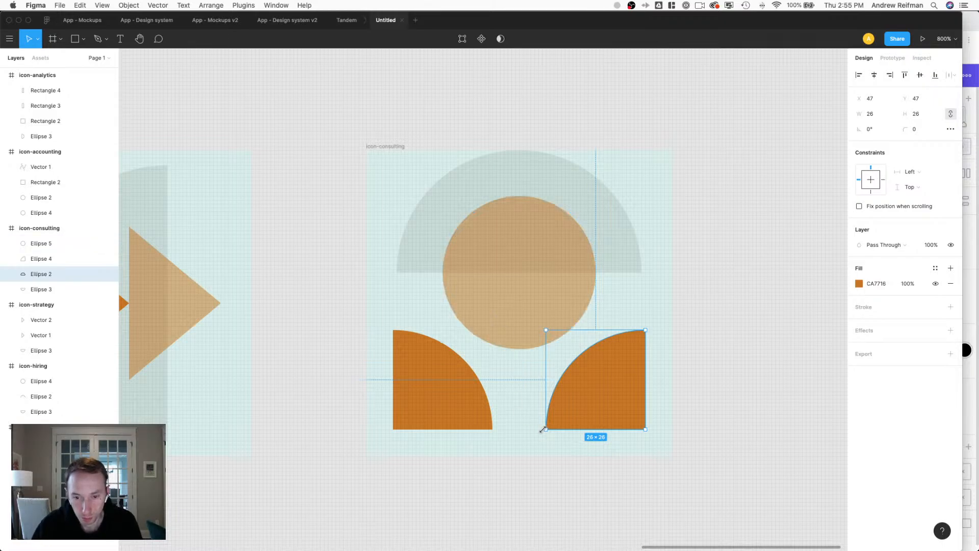
left_click_drag(542, 430, 499, 437)
left_click(474, 423)
left_click(527, 491)
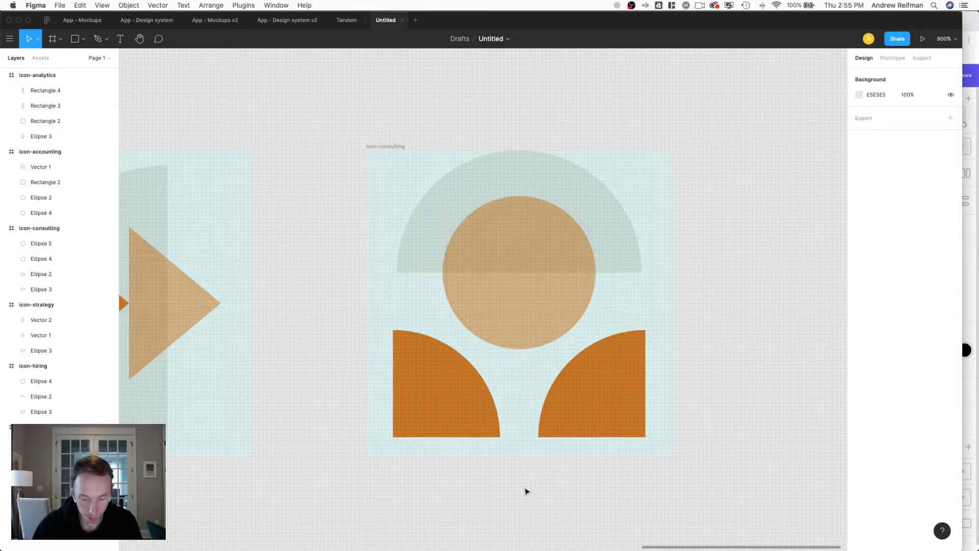
key("shift+0")
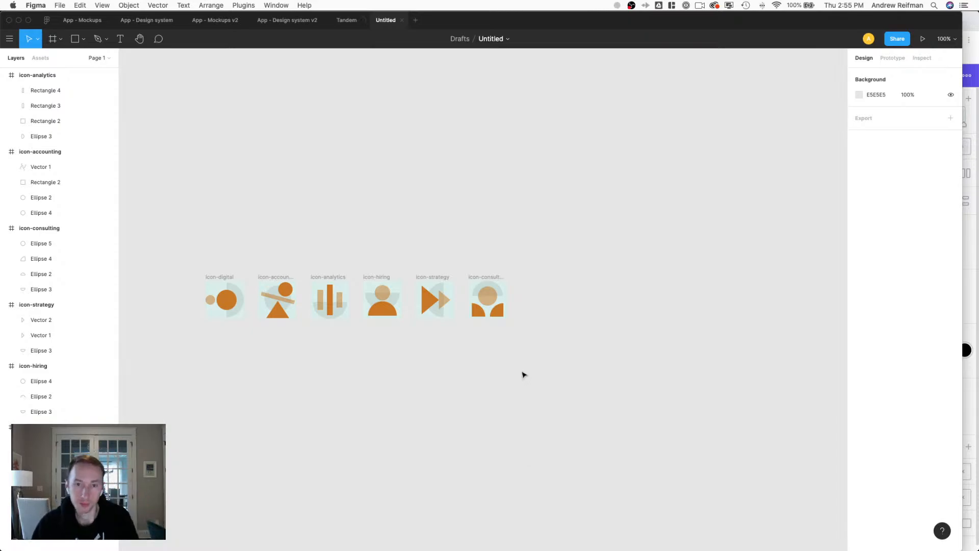
Select all six icon frames and hide their pale DBEDEA background fill.
left_click_drag(175, 247, 553, 408)
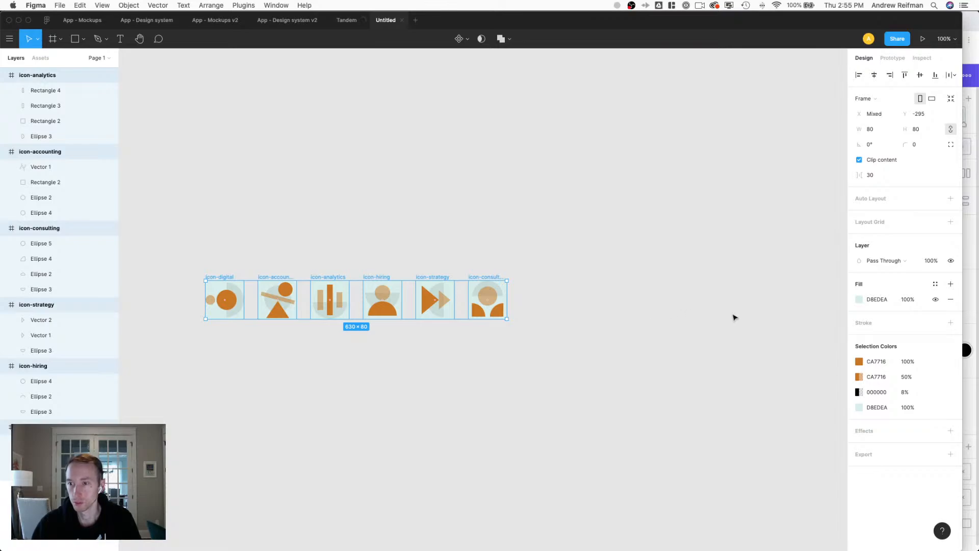
left_click(509, 281)
left_click(487, 277)
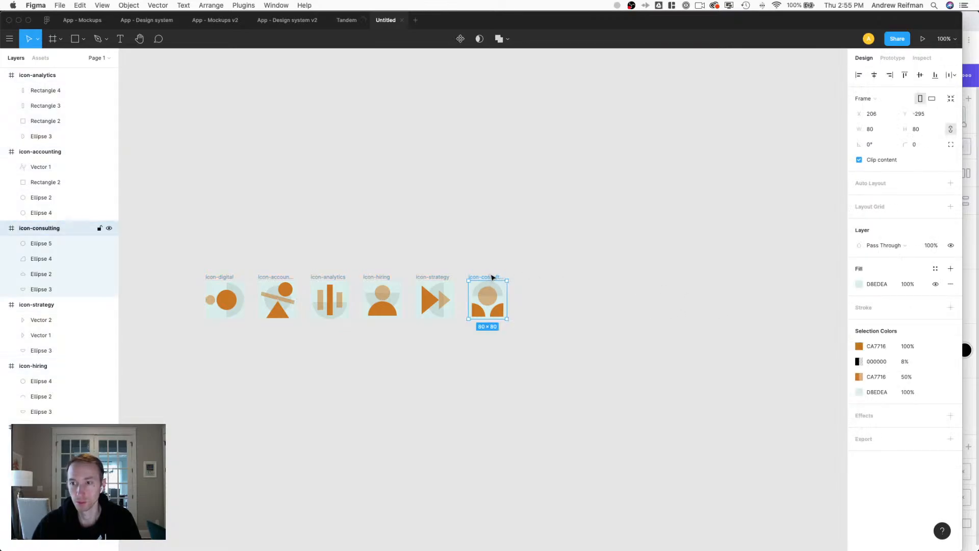
left_click(174, 253)
left_click(210, 280)
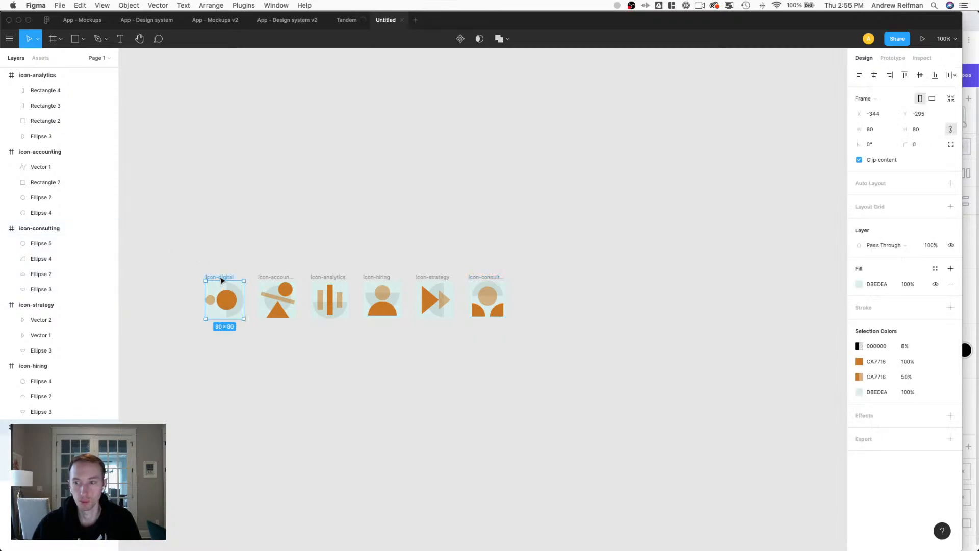
left_click_drag(163, 254, 531, 357)
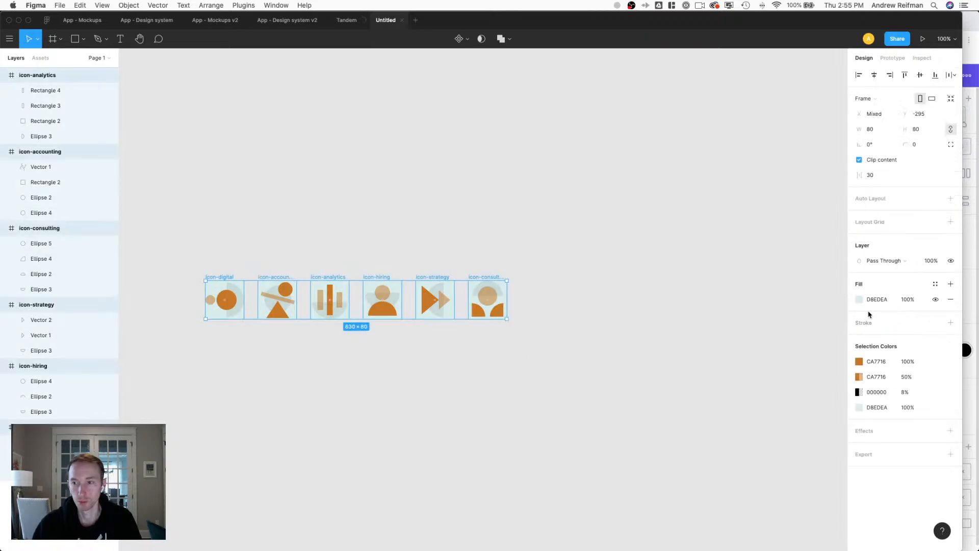
left_click(935, 300)
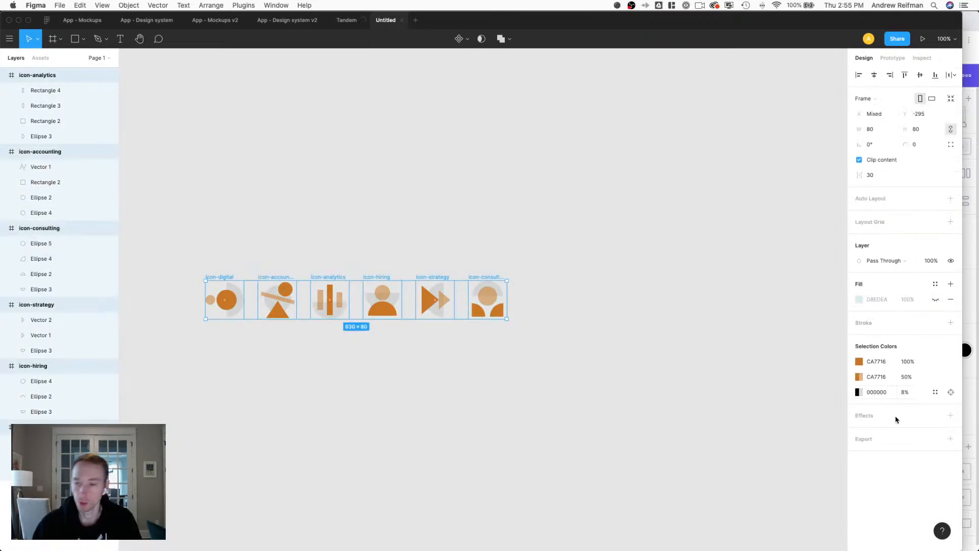
Export the six icon frames as SVG files to the Desktop and check them there.
left_click(950, 438)
left_click(926, 468)
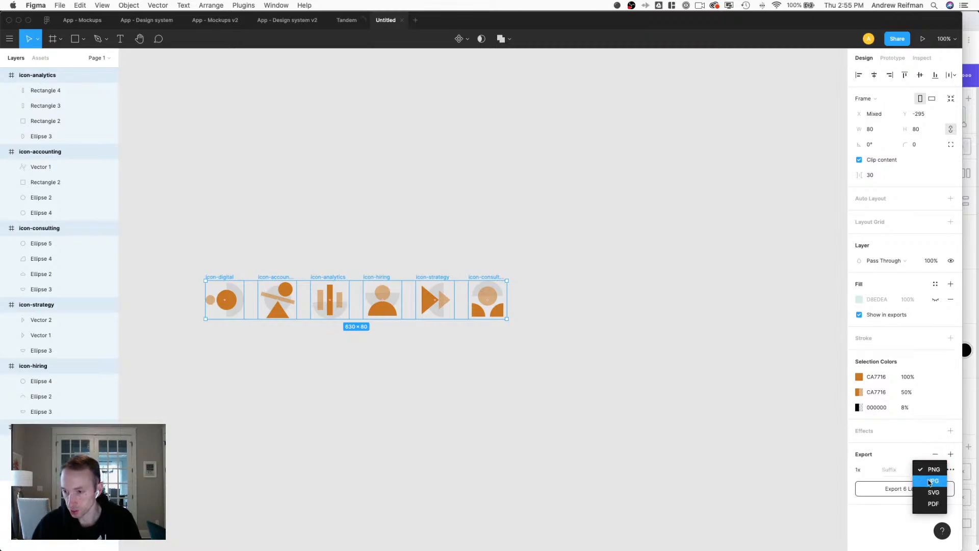
left_click(931, 492)
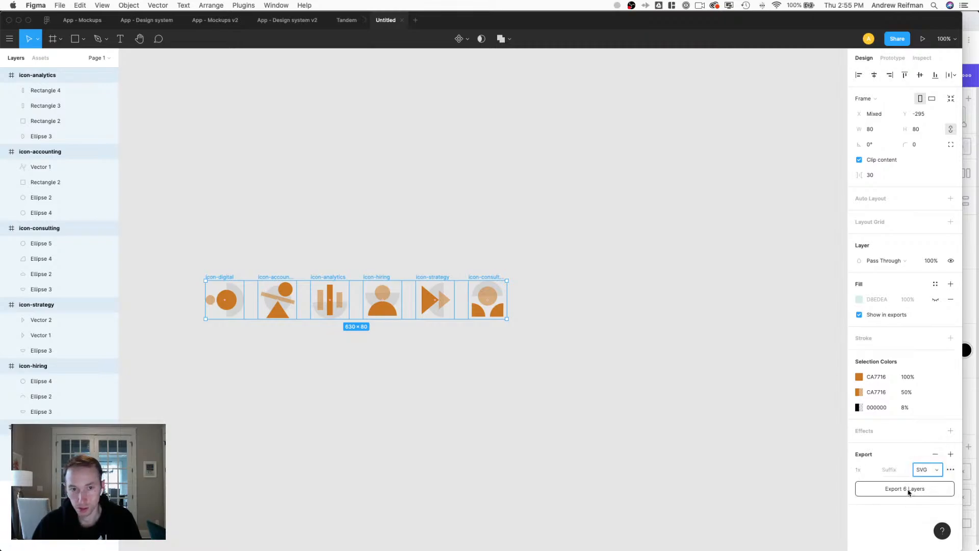
left_click(908, 492)
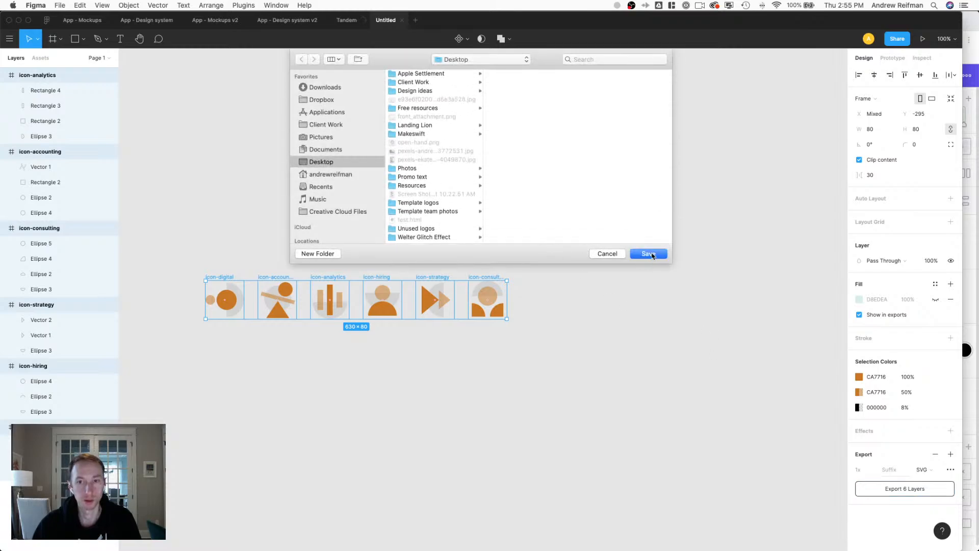
left_click(649, 254)
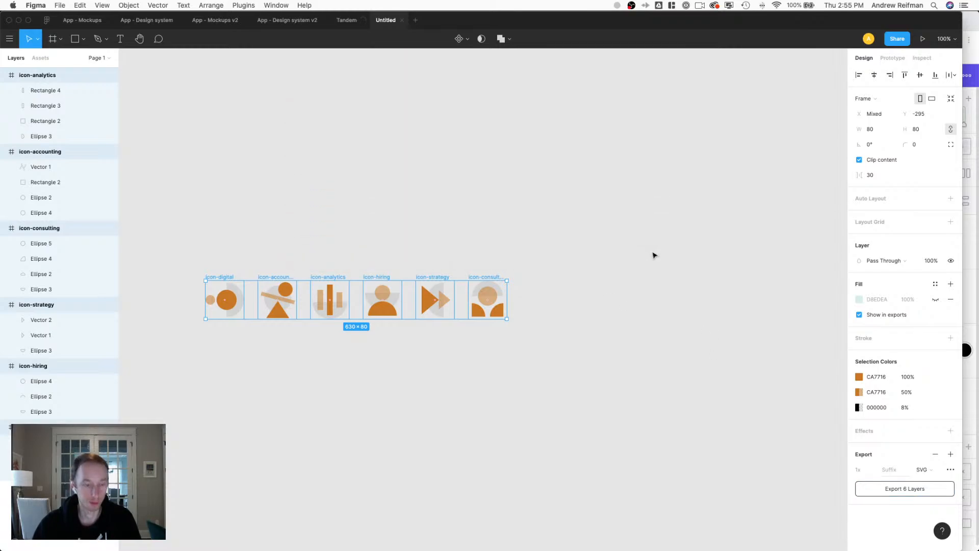
key("F11")
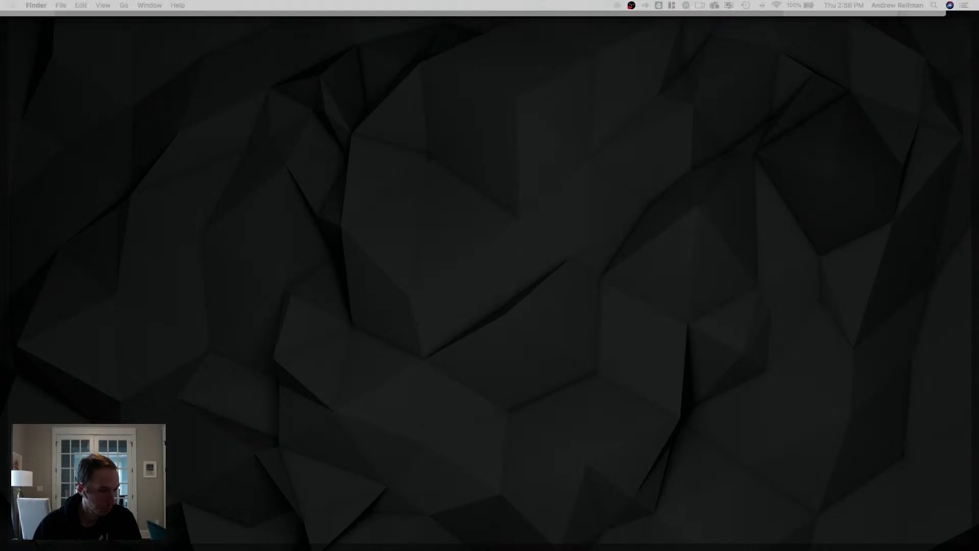
key("F11")
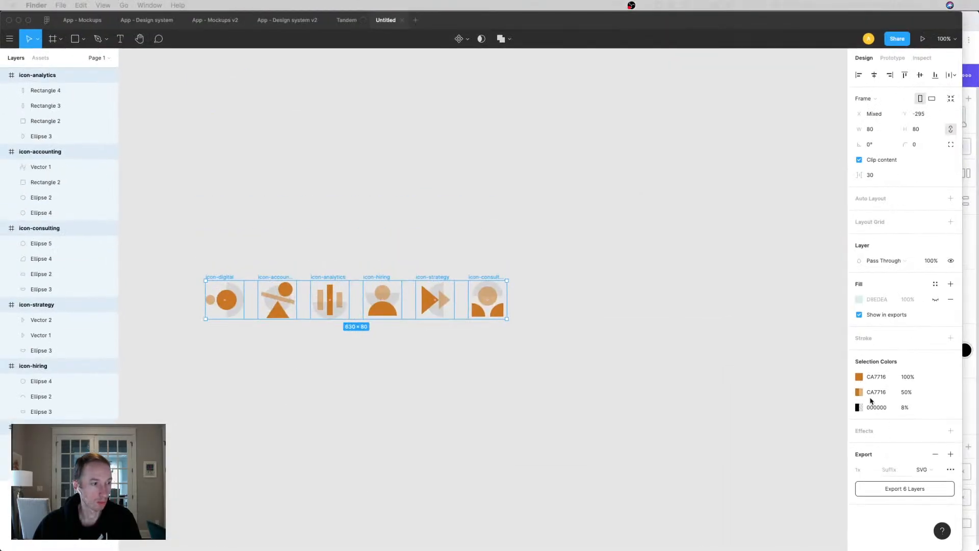
From the Digital image's file picker in Makeswift, create an 'Icons' folder inside Tandem.
left_click(609, 245)
key("super+Tab")
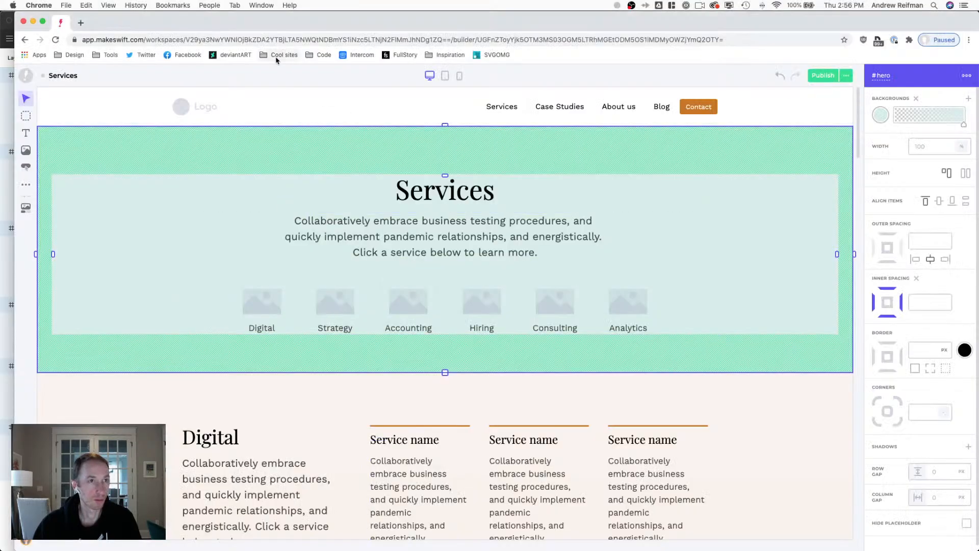
left_click(262, 303)
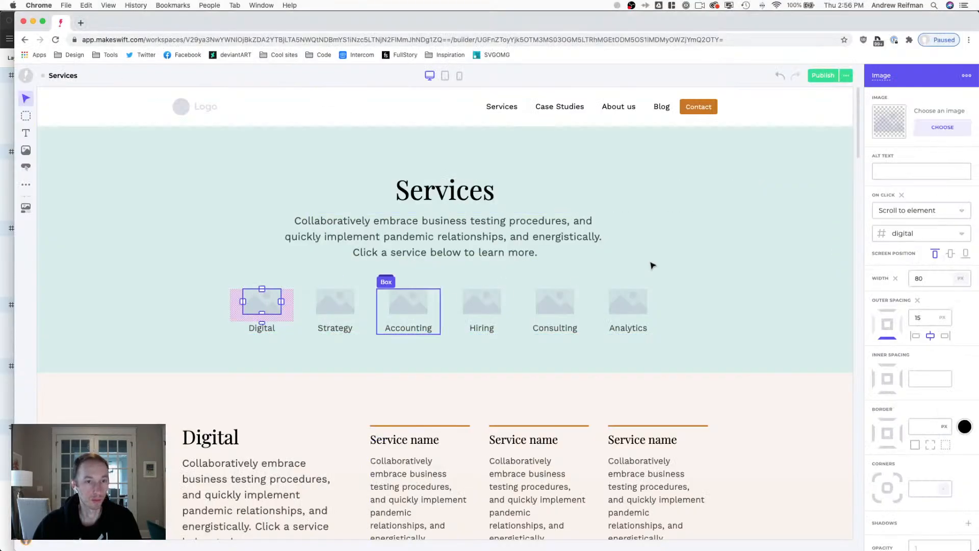
left_click(939, 128)
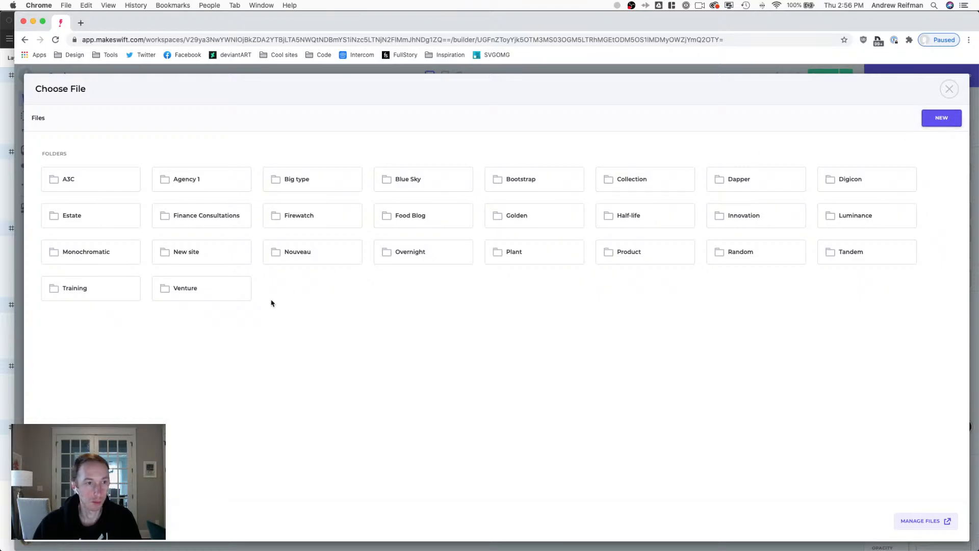
left_click(847, 252)
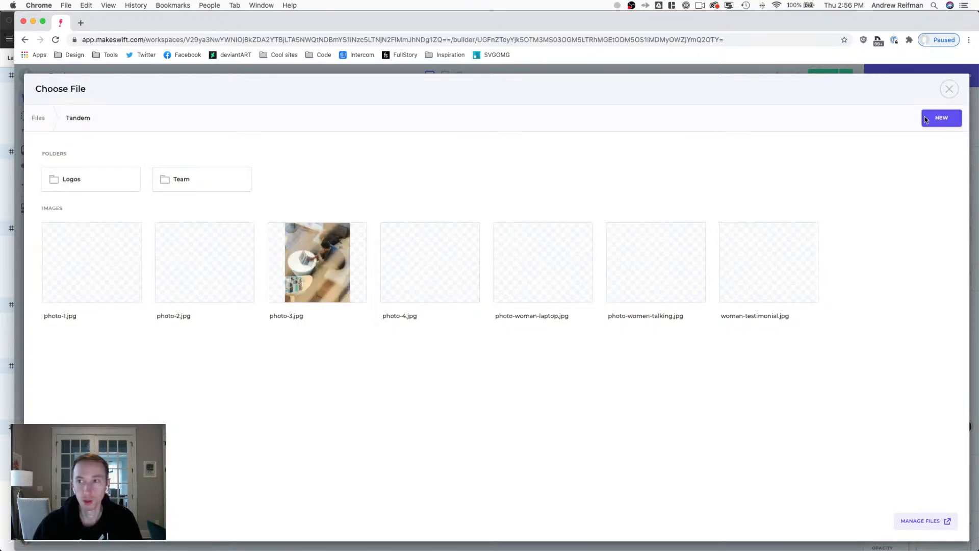
left_click(928, 120)
left_click(941, 160)
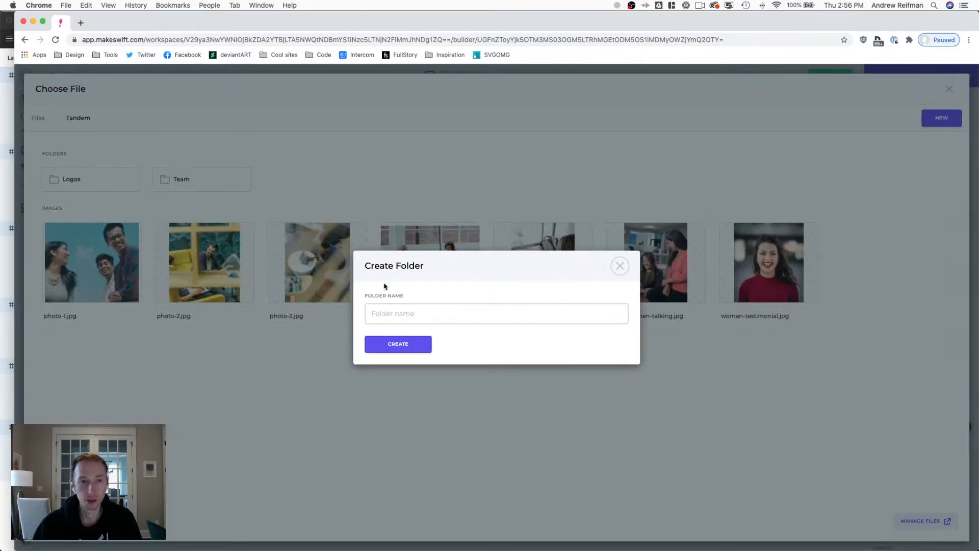
type("Icons")
key("Return")
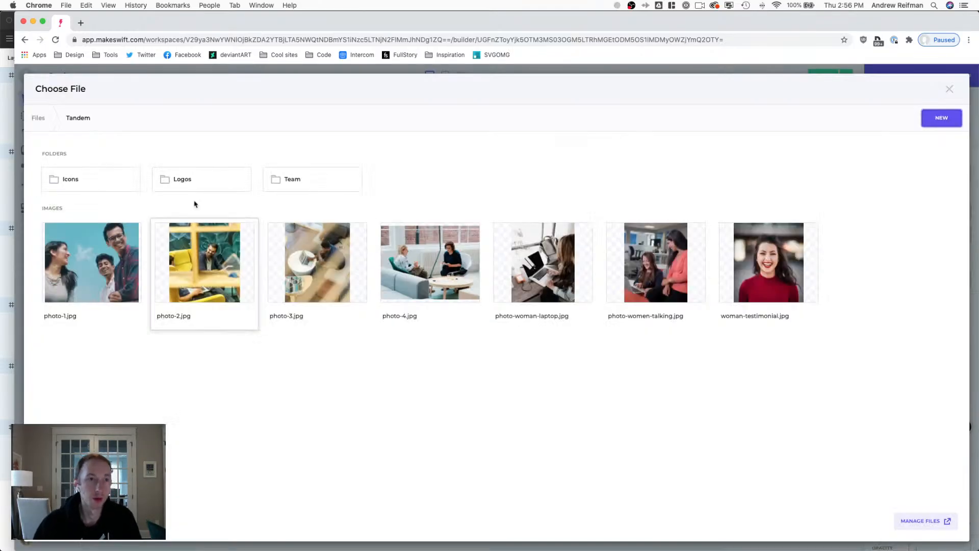
Upload all six icon SVGs into Icons and use icon-digital.svg for the Digital image.
left_click(92, 177)
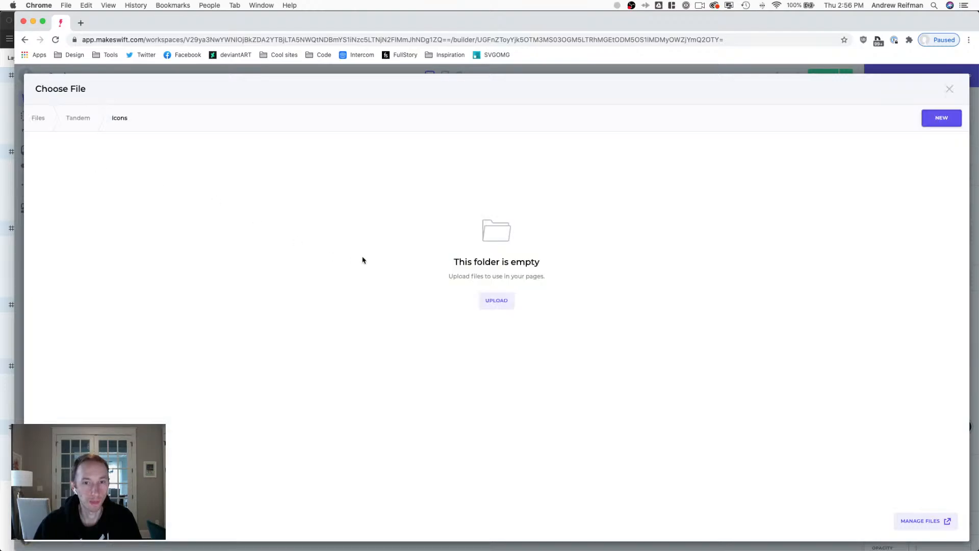
left_click(490, 302)
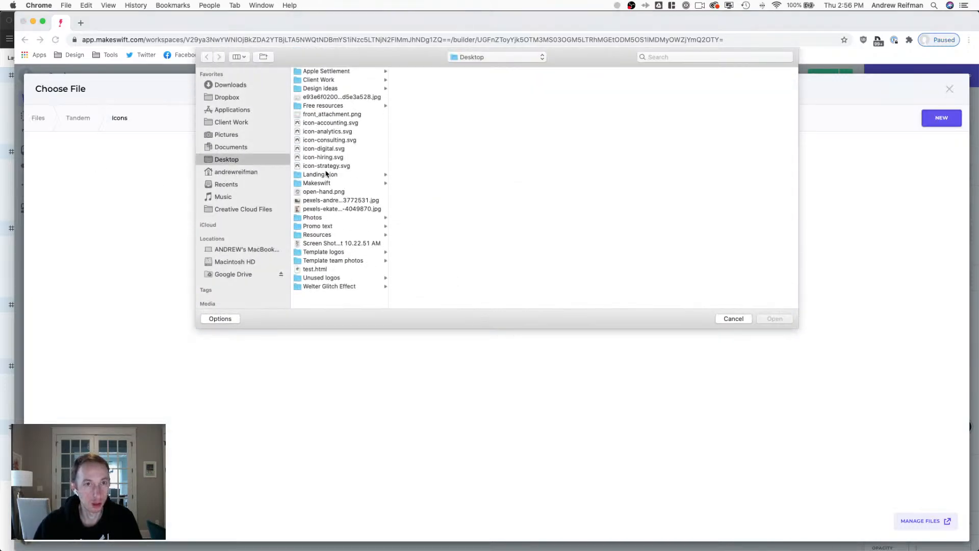
left_click(325, 166)
left_click(322, 123, "shift")
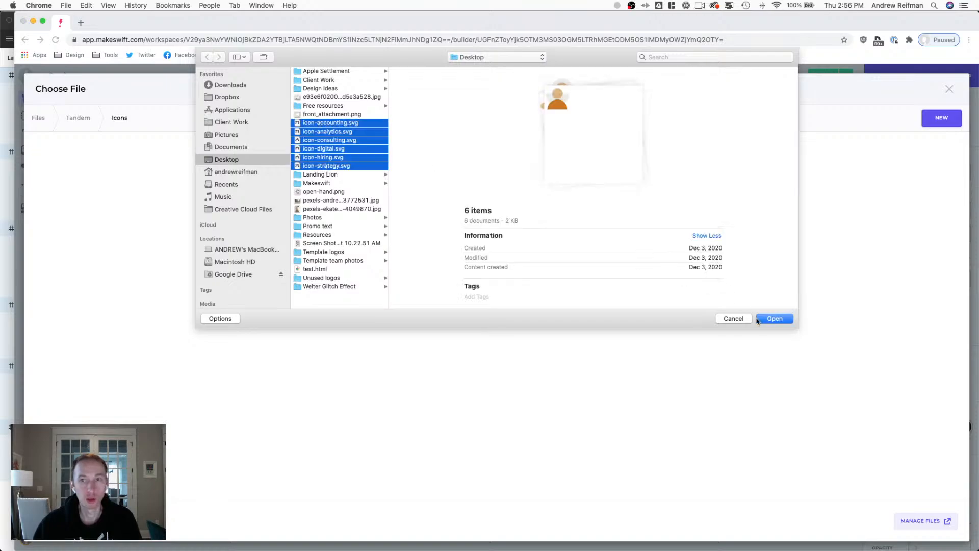
left_click(774, 319)
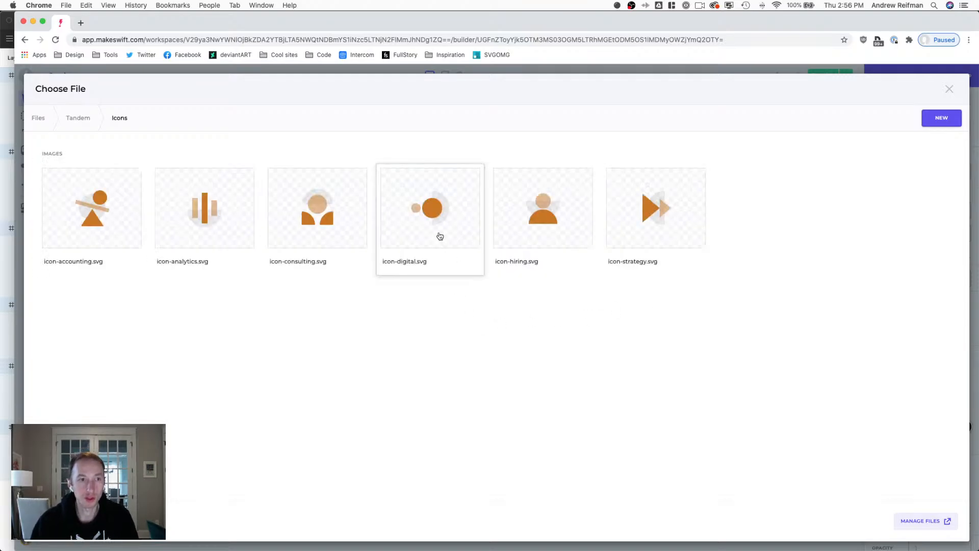
left_click(440, 235)
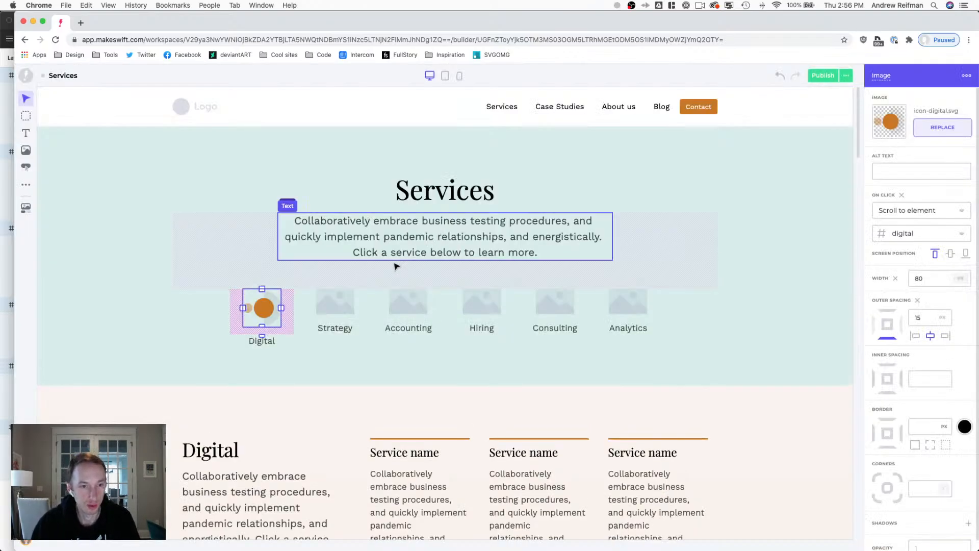
Set the Strategy image to icon-strategy.svg from Tandem > Icons.
left_click(341, 302)
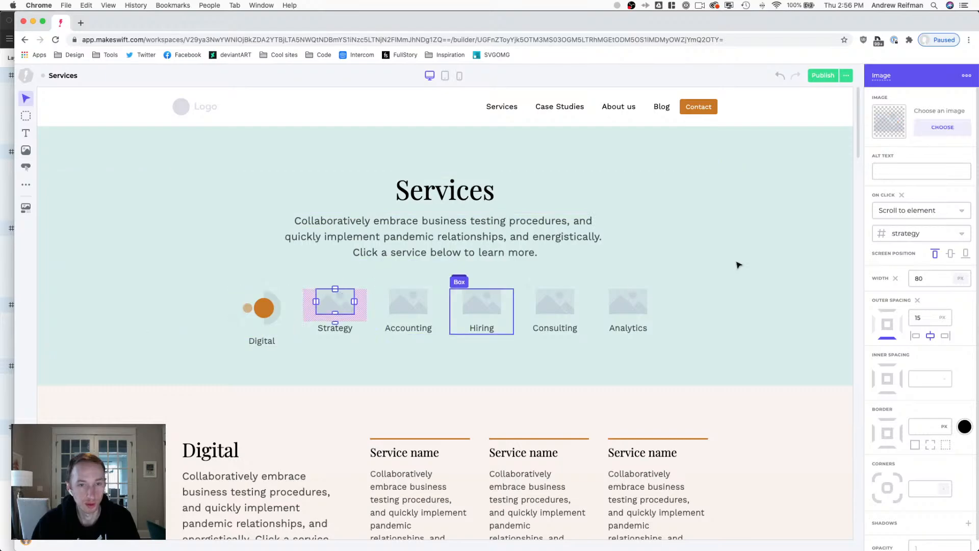
left_click(932, 129)
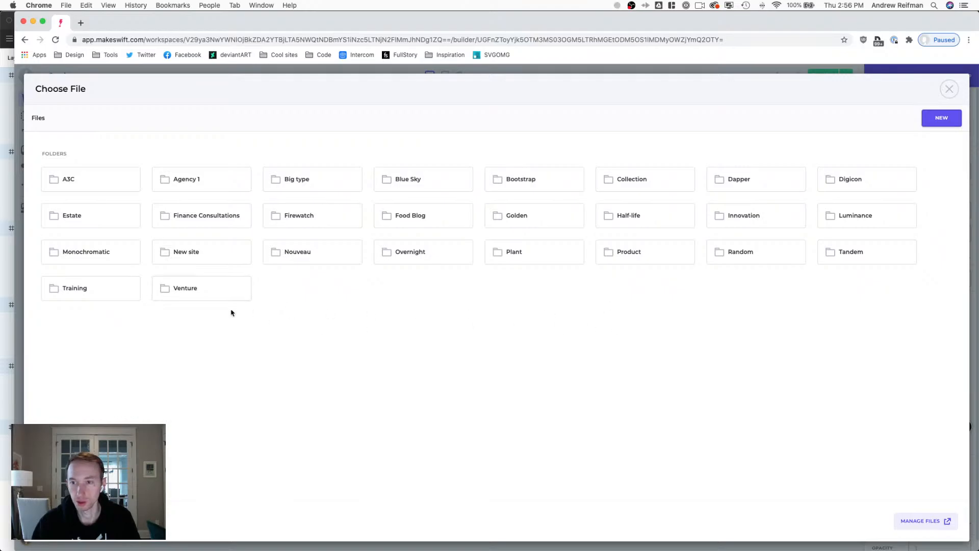
left_click(861, 253)
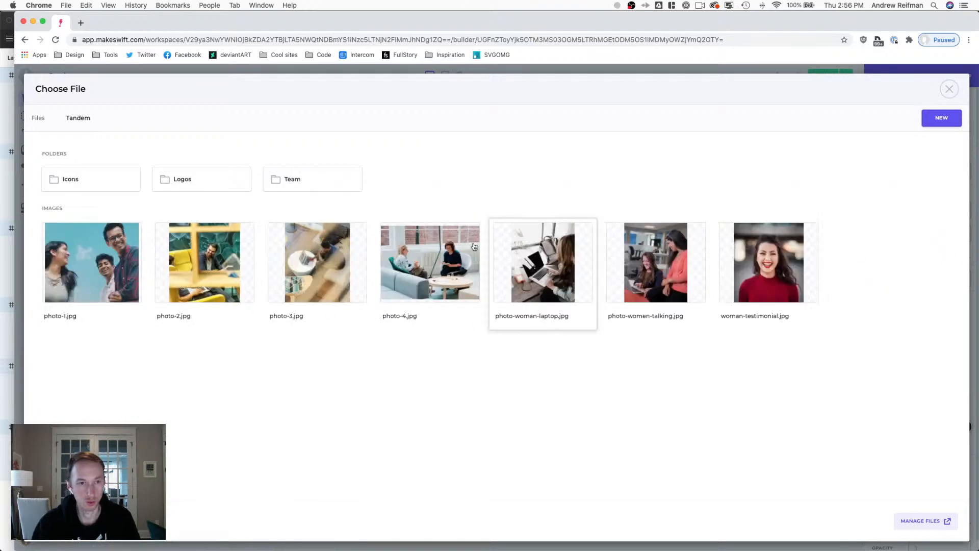
left_click(181, 185)
left_click(78, 118)
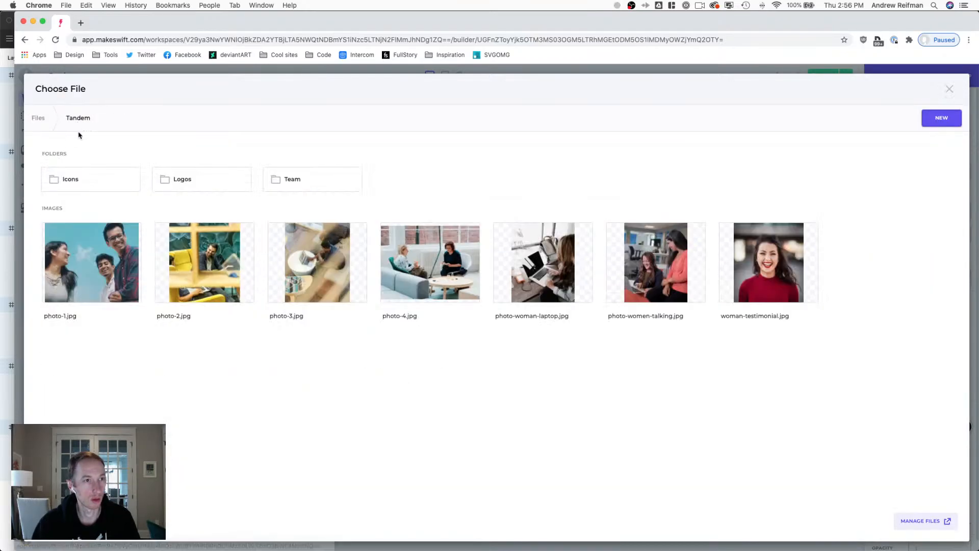
left_click(81, 178)
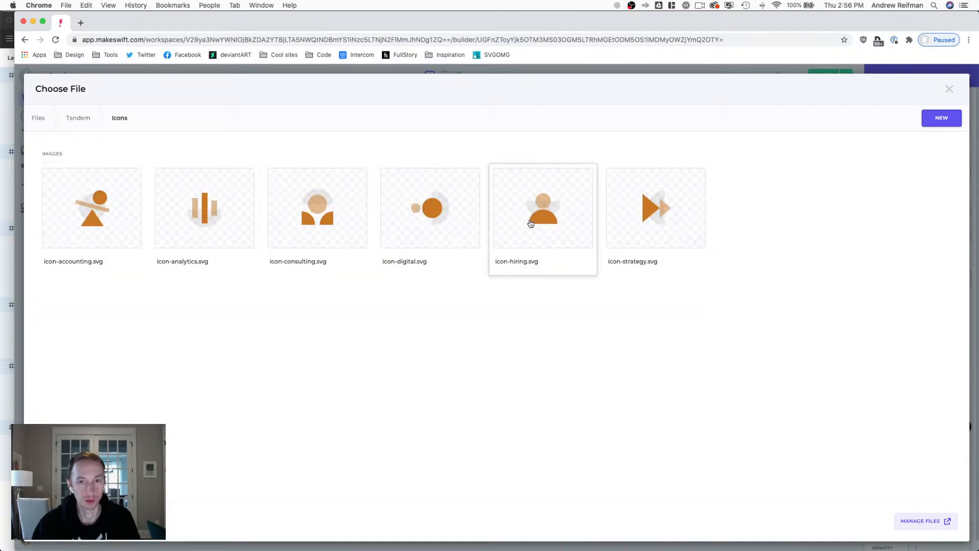
left_click(634, 219)
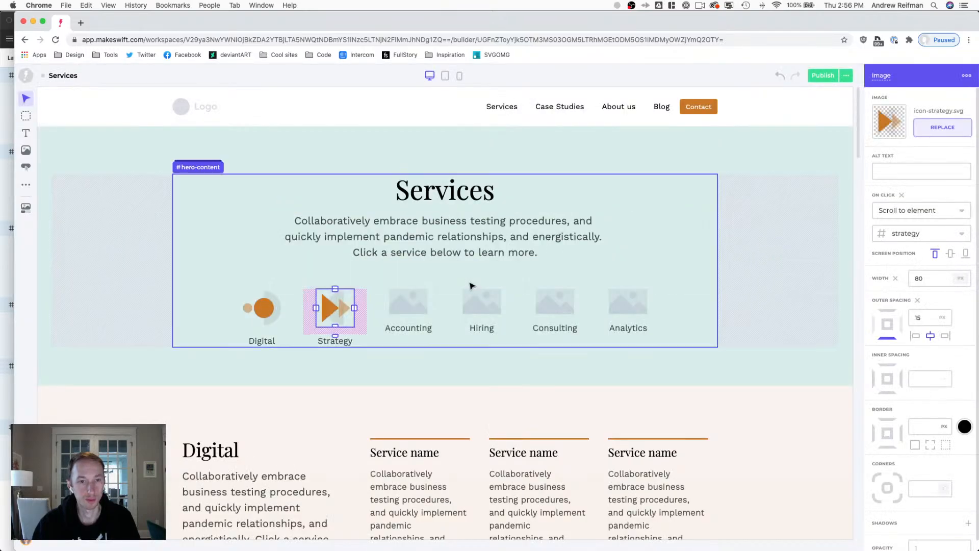
Set the Accounting image to icon-accounting.svg from Tandem > Icons.
left_click(412, 303)
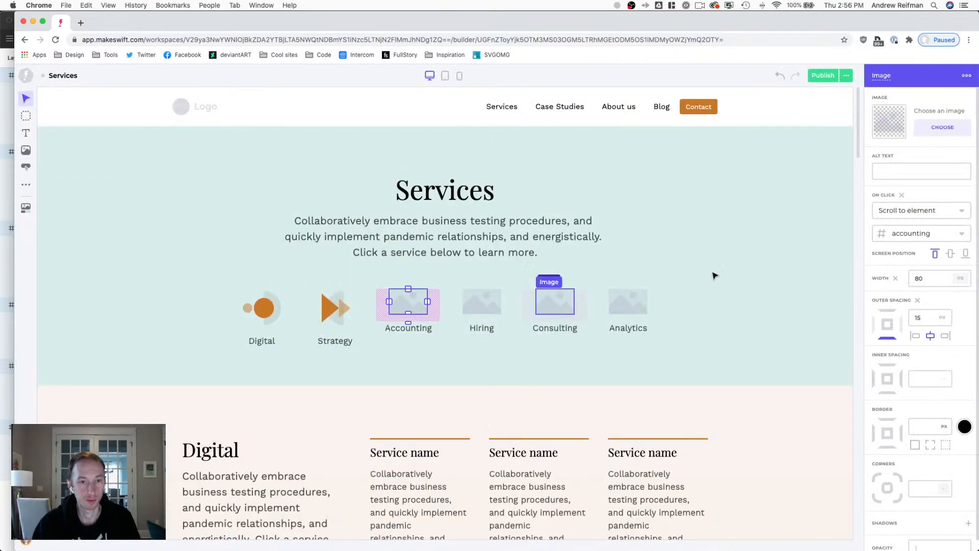
left_click(951, 129)
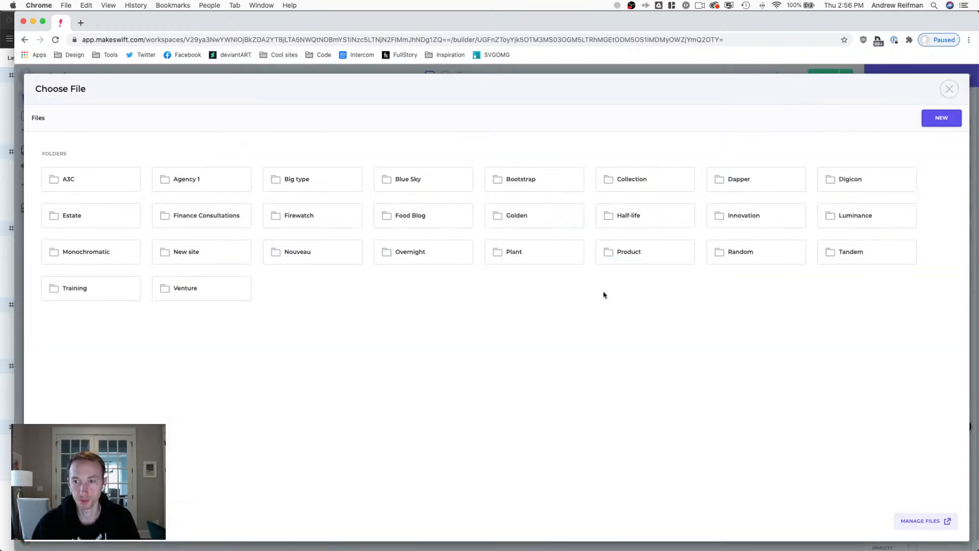
left_click(822, 258)
left_click(90, 184)
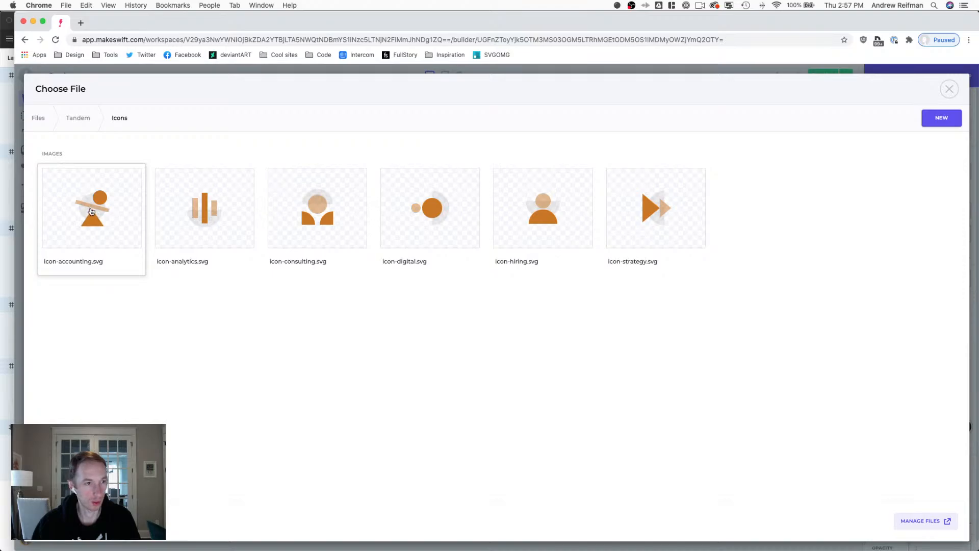
left_click(91, 211)
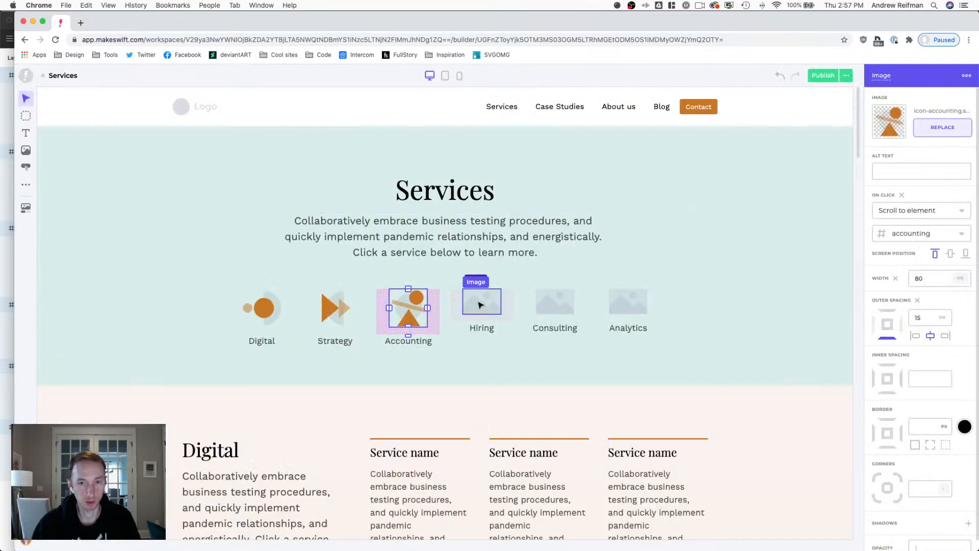
Set the Hiring image to icon-hiring.svg from Tandem > Icons.
left_click(480, 304)
left_click(937, 131)
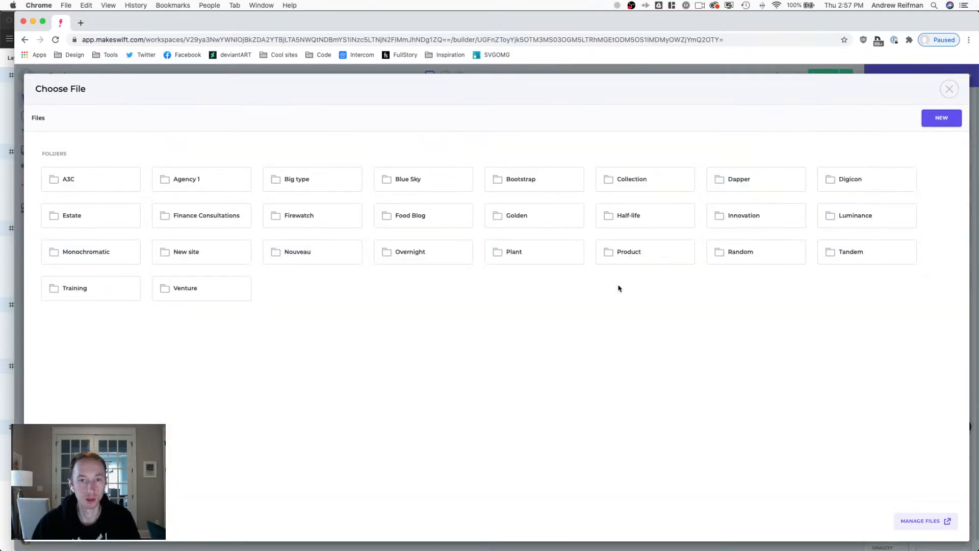
left_click(857, 252)
left_click(125, 184)
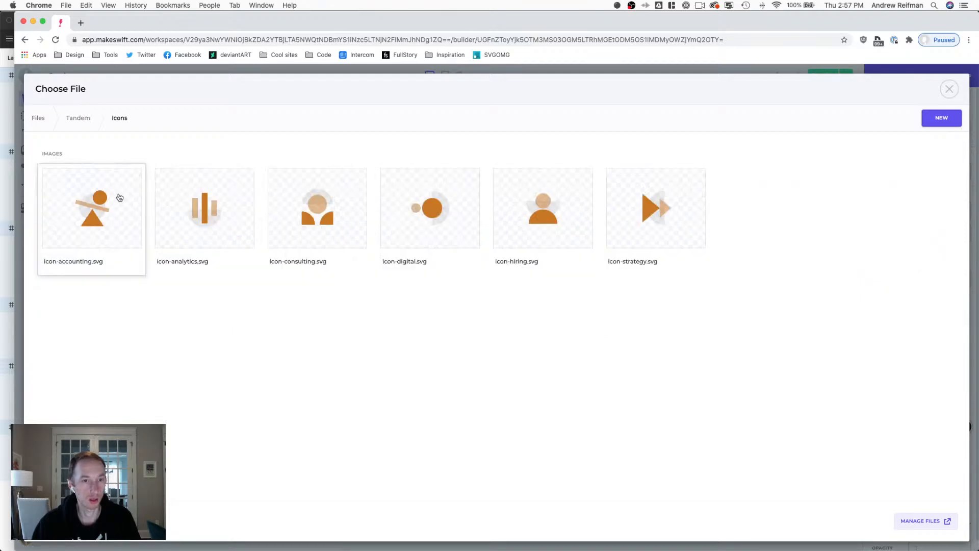
left_click(543, 209)
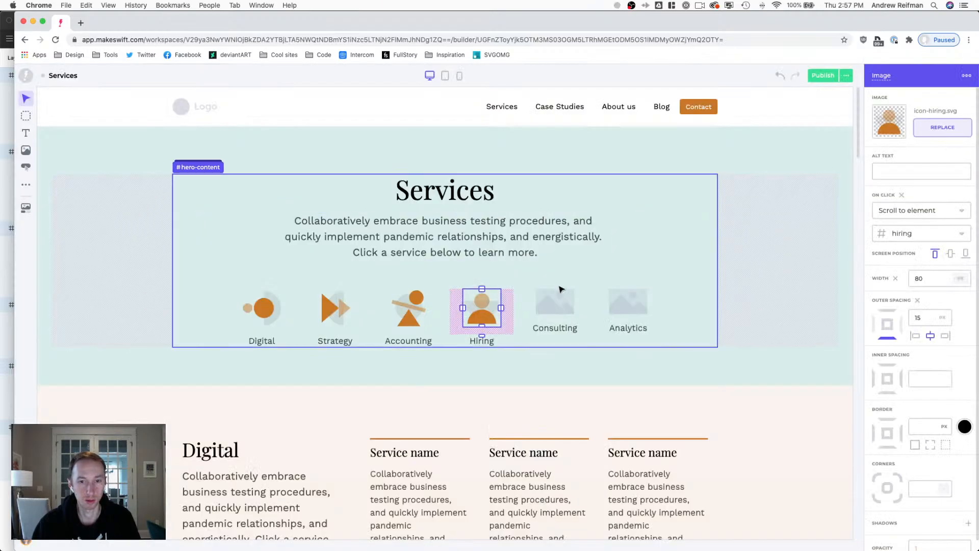
Set the Consulting image to icon-consulting.svg from Tandem > Icons.
left_click(557, 306)
left_click(942, 127)
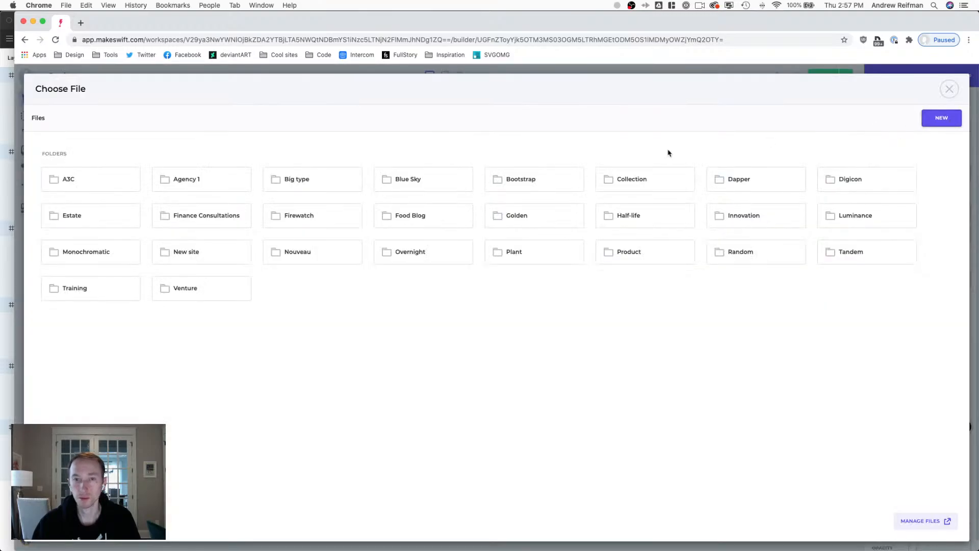
left_click(830, 252)
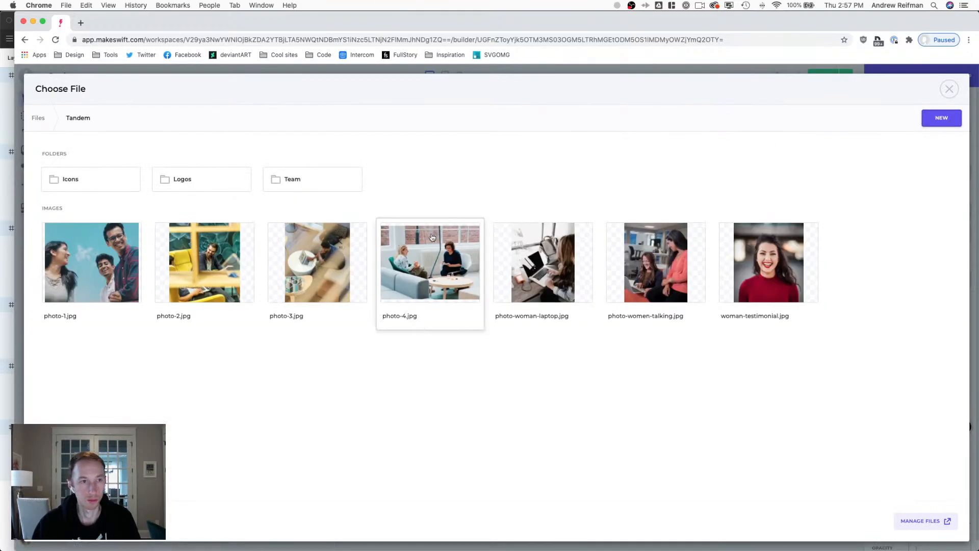
left_click(92, 188)
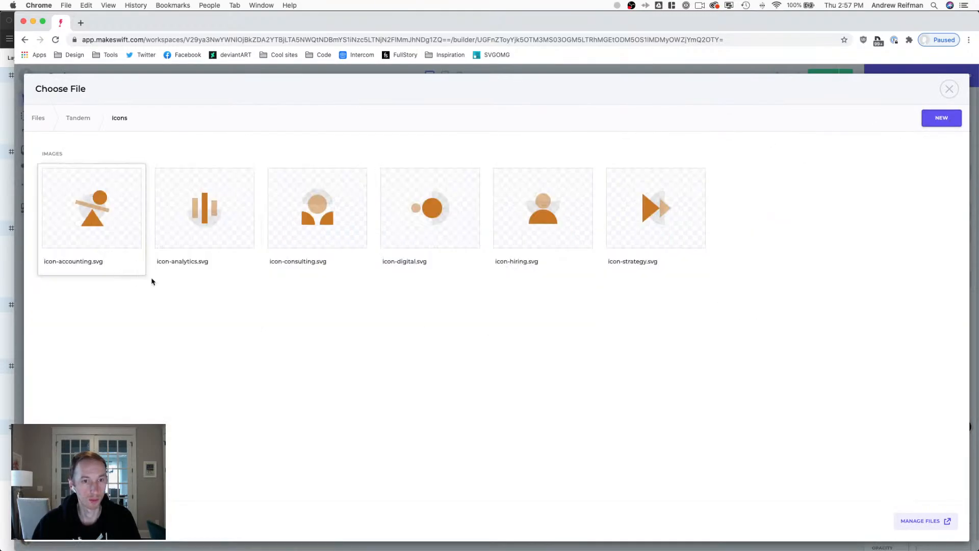
left_click(339, 220)
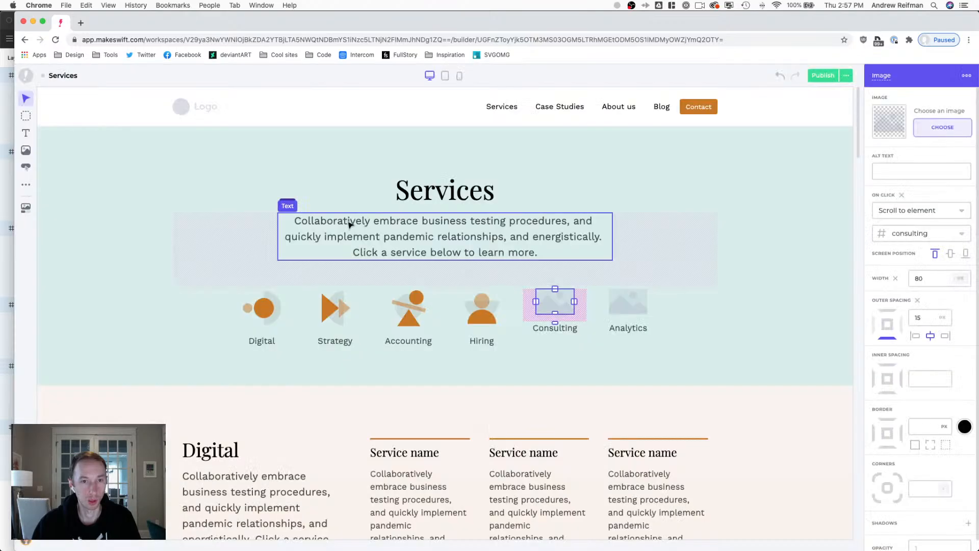
Set the Analytics image to icon-analytics.svg, then deselect it.
left_click(628, 304)
left_click(943, 129)
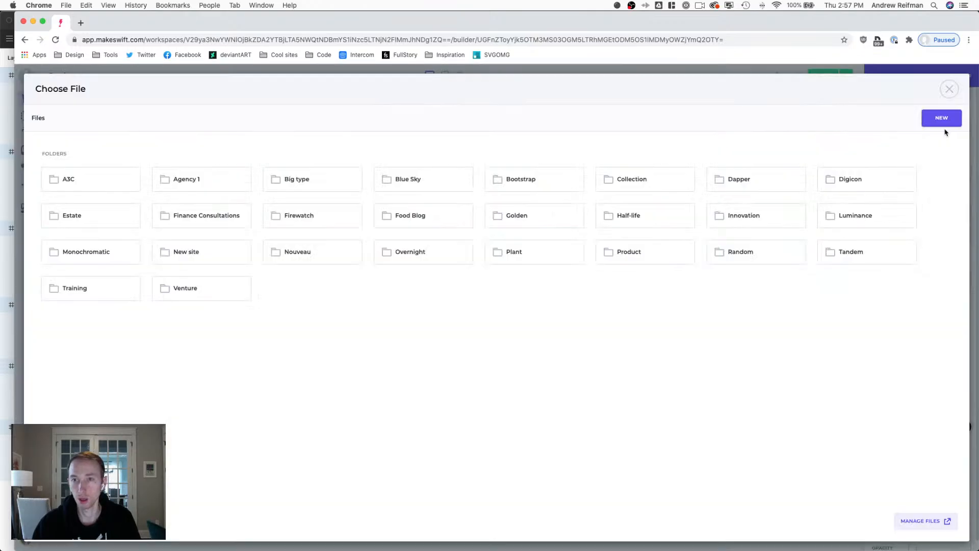
left_click(854, 259)
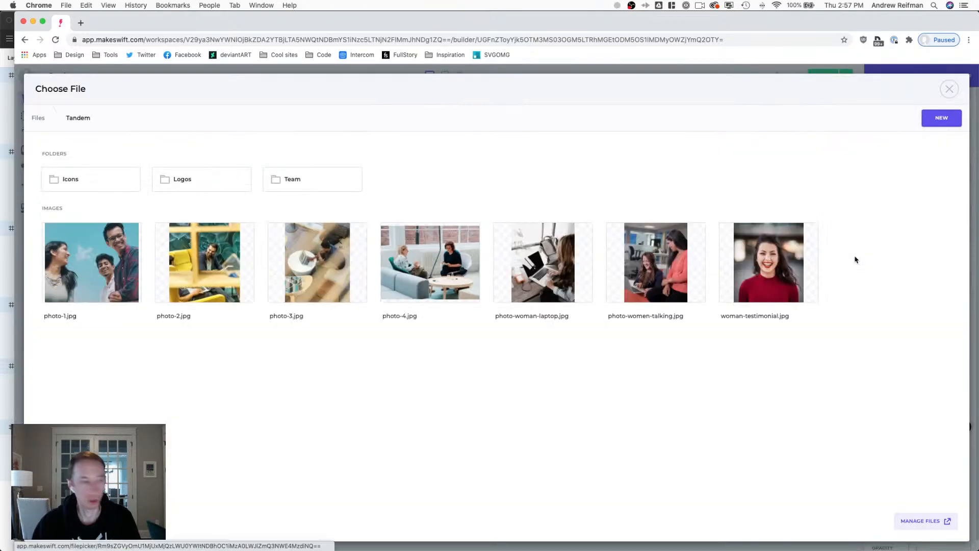
left_click(102, 184)
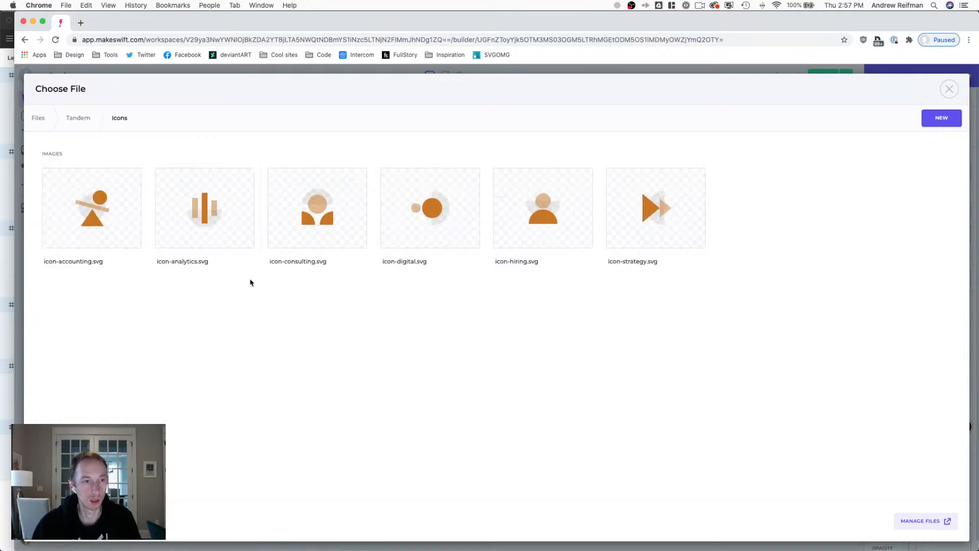
left_click(222, 232)
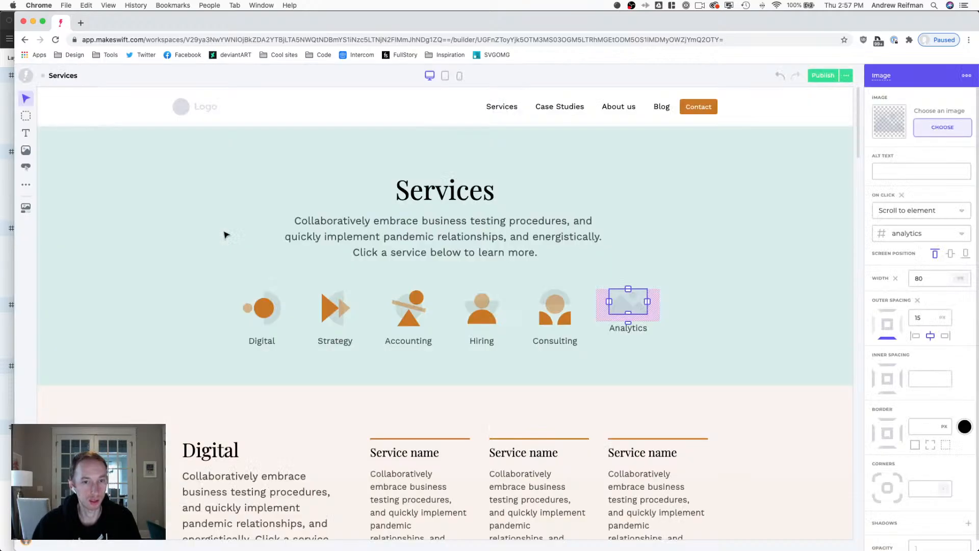
left_click(863, 201)
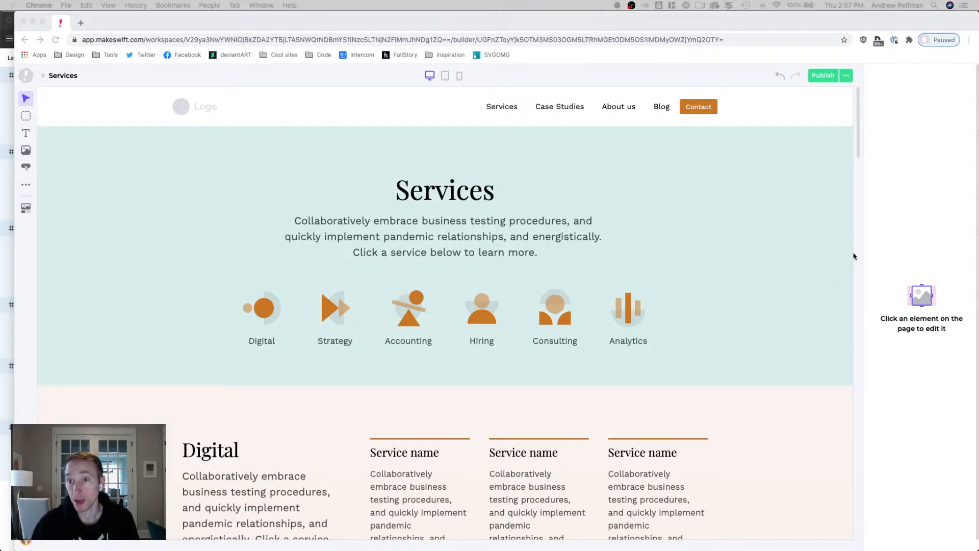
left_click(699, 77)
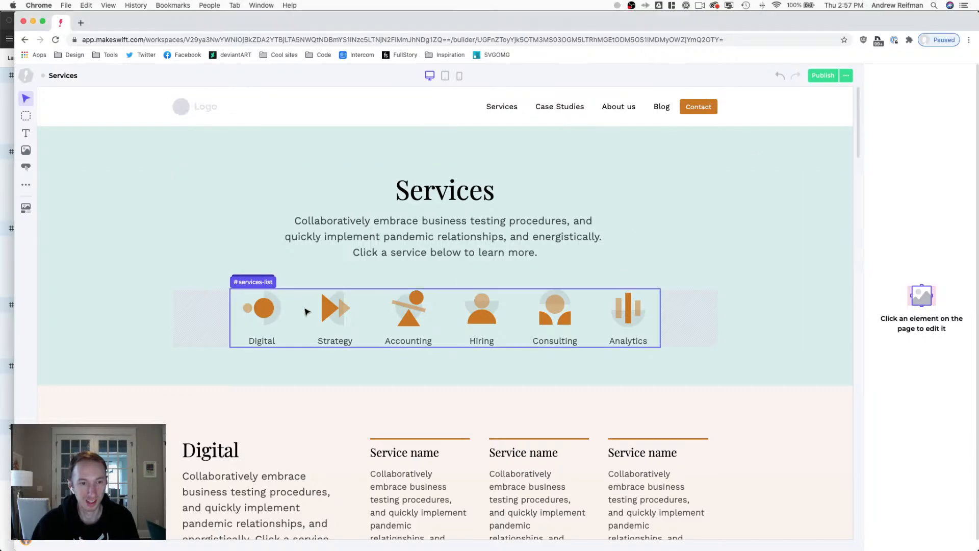
Trim the Digital icon's alt text down to 'Icon' and select that word for reuse.
left_click(262, 308)
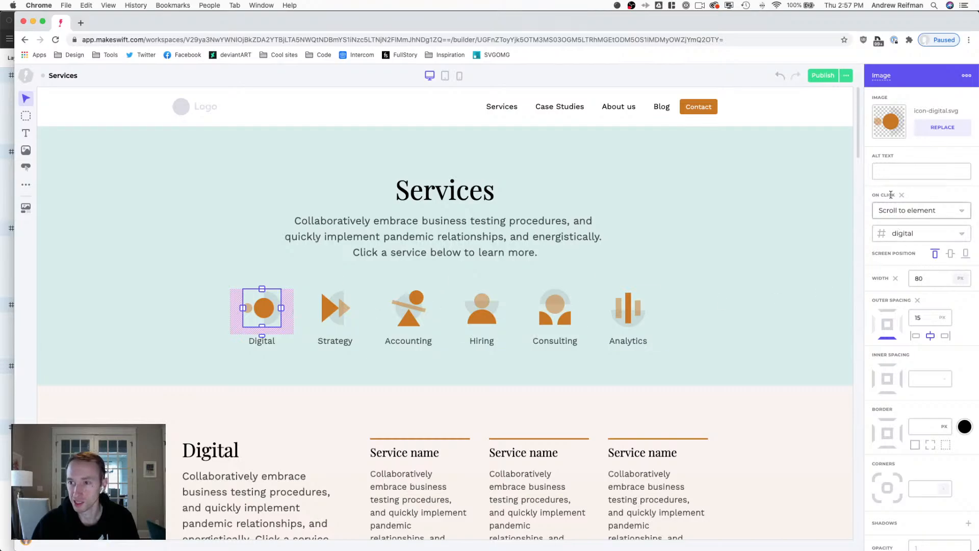
left_click(889, 172)
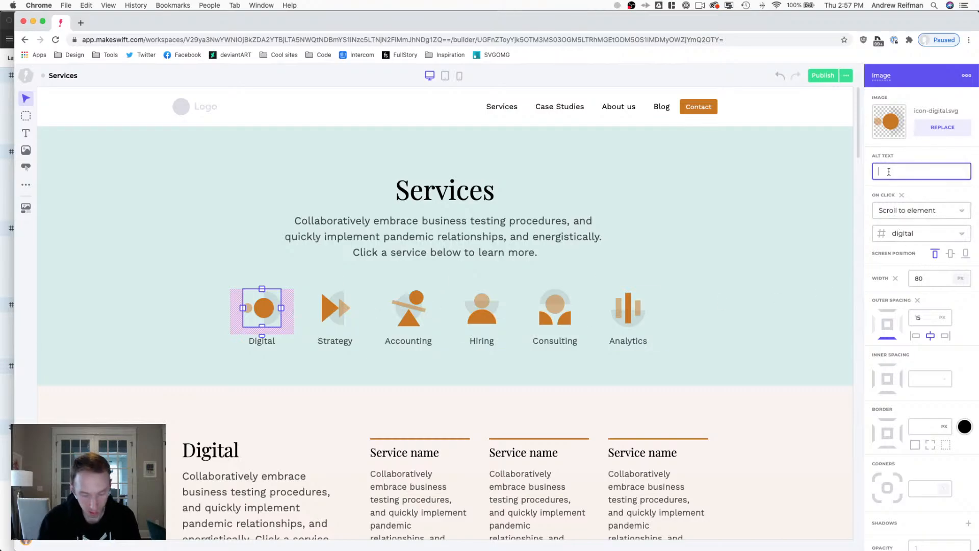
type("Digital icon")
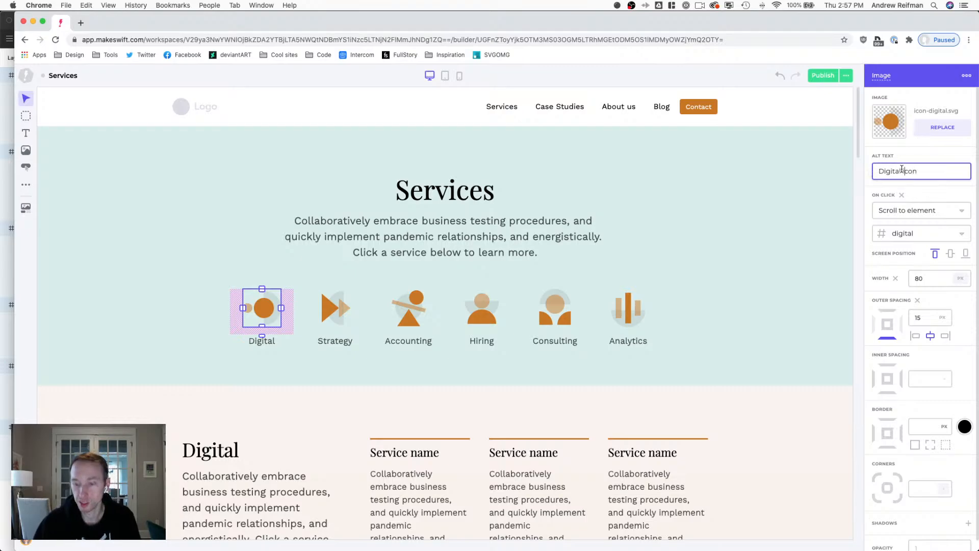
left_click(901, 170)
key("super+BackSpace")
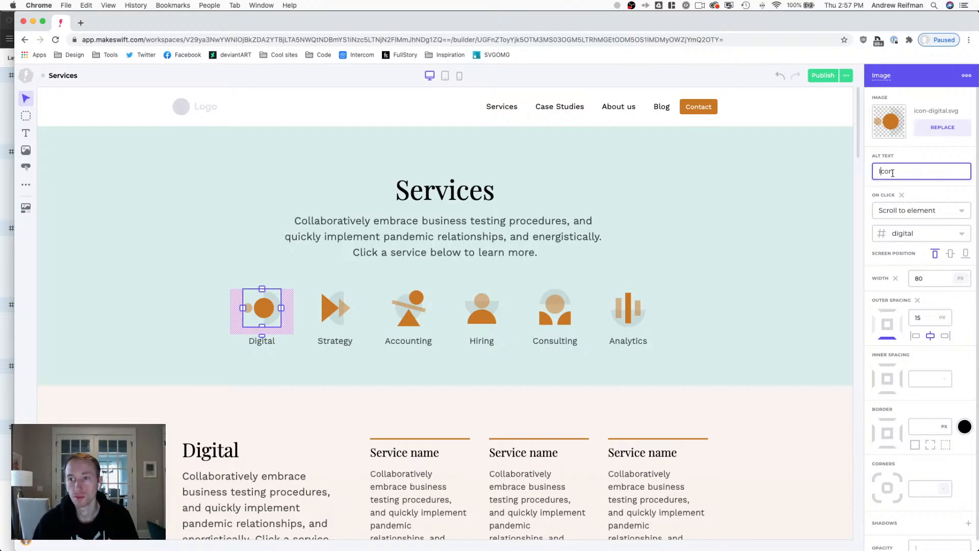
double_click(892, 172)
key("super+c")
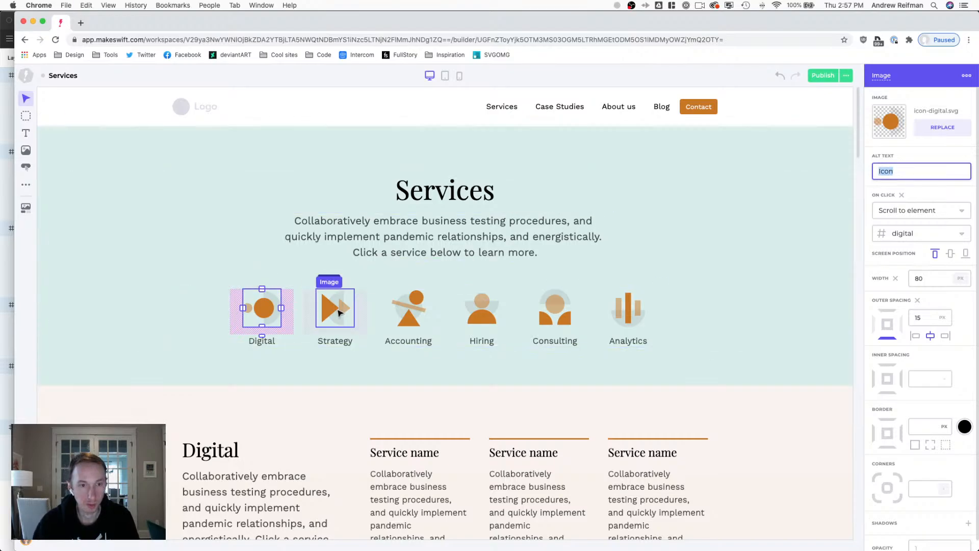
Paste 'Icon' as the alt text for the Accounting and Hiring icons.
left_click(328, 308)
left_click(877, 172)
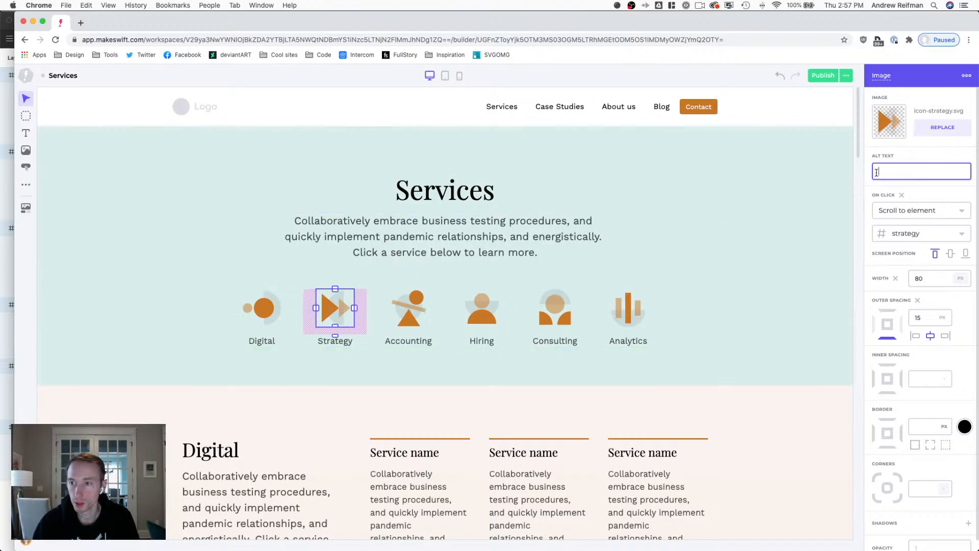
left_click(414, 311)
left_click(898, 176)
key("super+v")
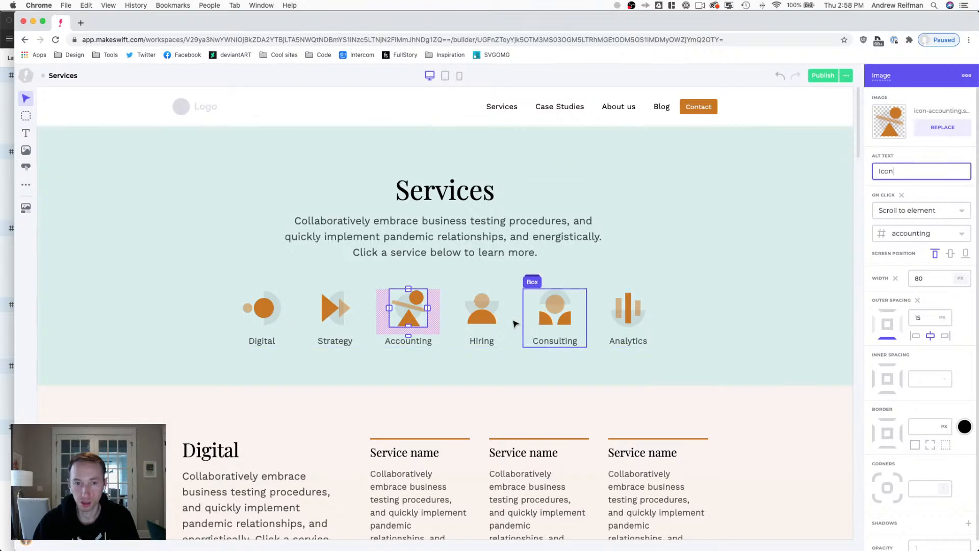
left_click(482, 311)
left_click(883, 171)
key("super+v")
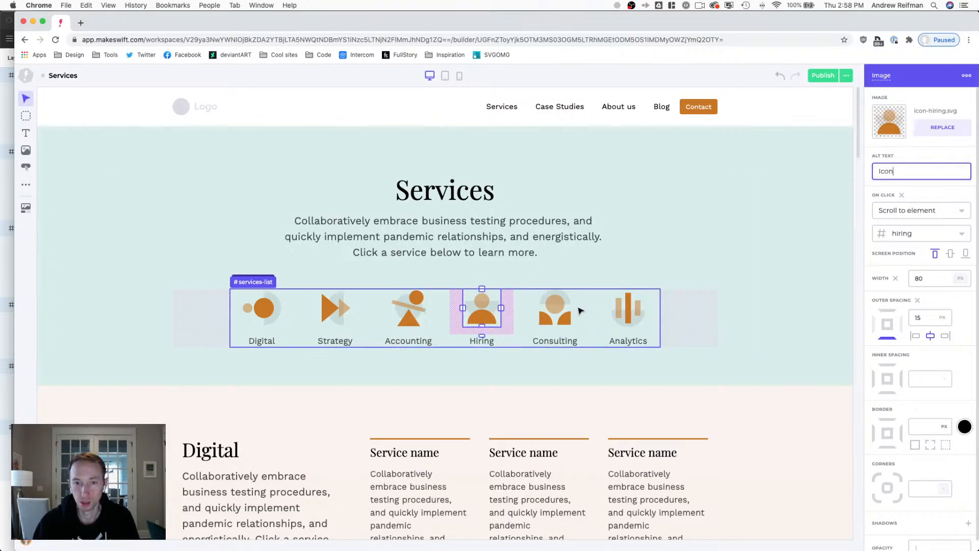
Paste 'Icon' as the alt text for the Consulting and Analytics icons, then deselect.
left_click(555, 309)
left_click(880, 177)
key("super+v")
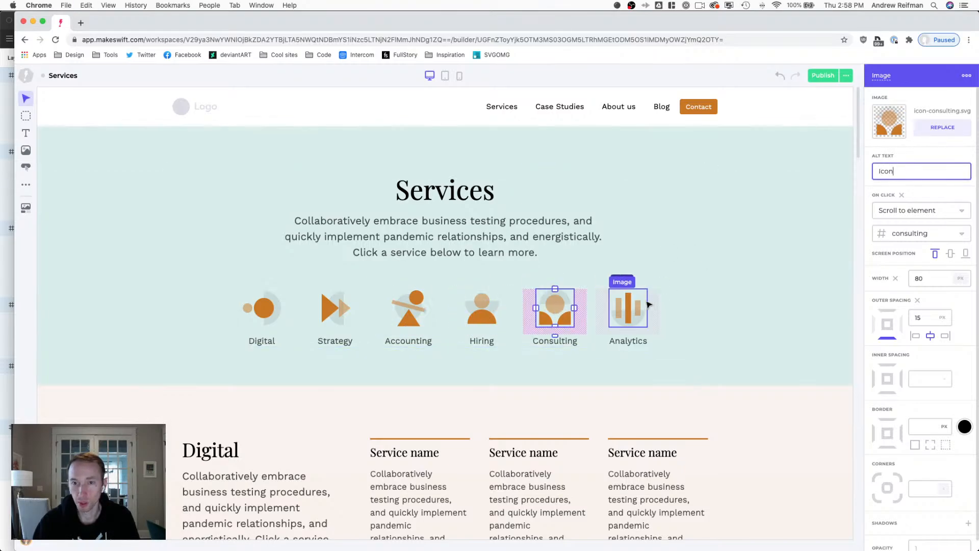
left_click(628, 306)
left_click(878, 169)
left_click(879, 170)
key("super+v")
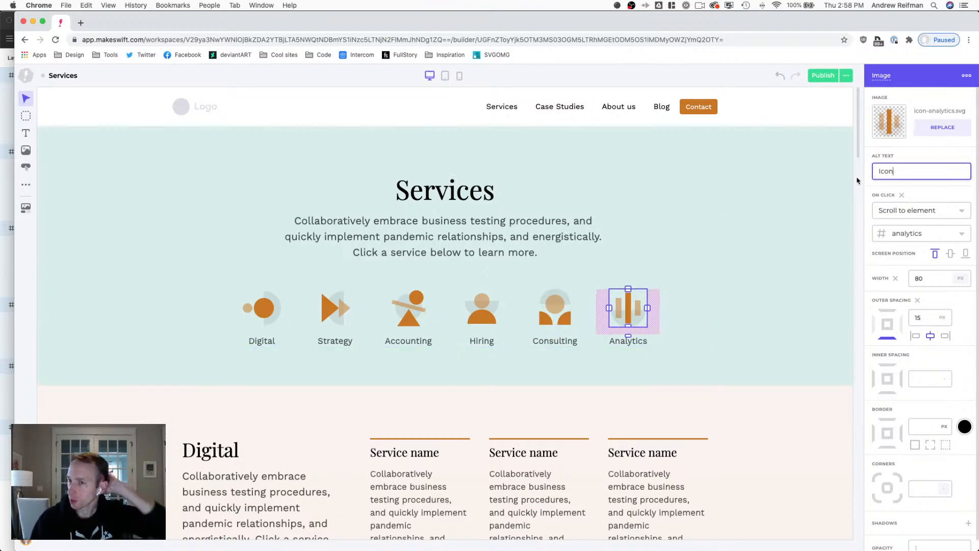
right_click(856, 179)
left_click(858, 169)
left_click(860, 167)
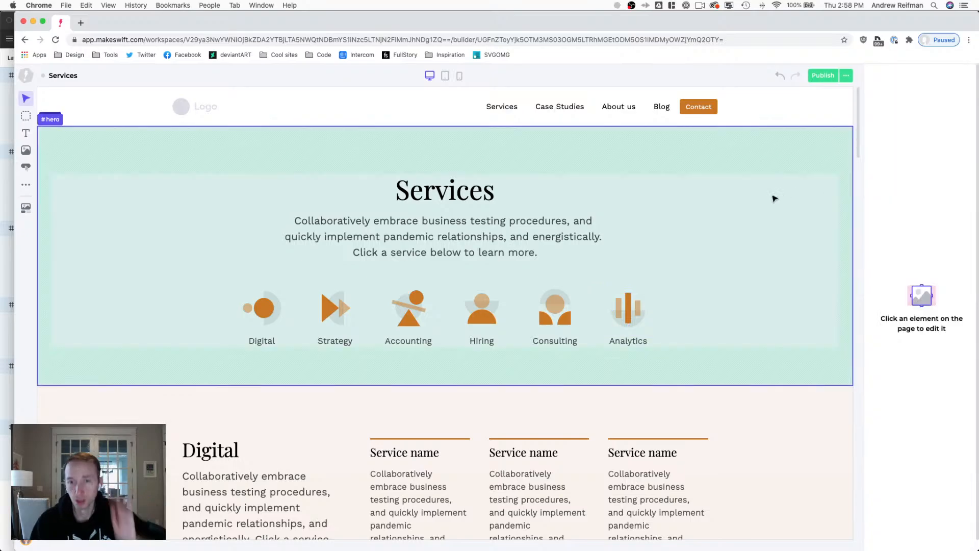
Select the #services-list icon row and scroll through the Services page and back to the top.
left_click(299, 320)
scroll(296, 306, "down", 5)
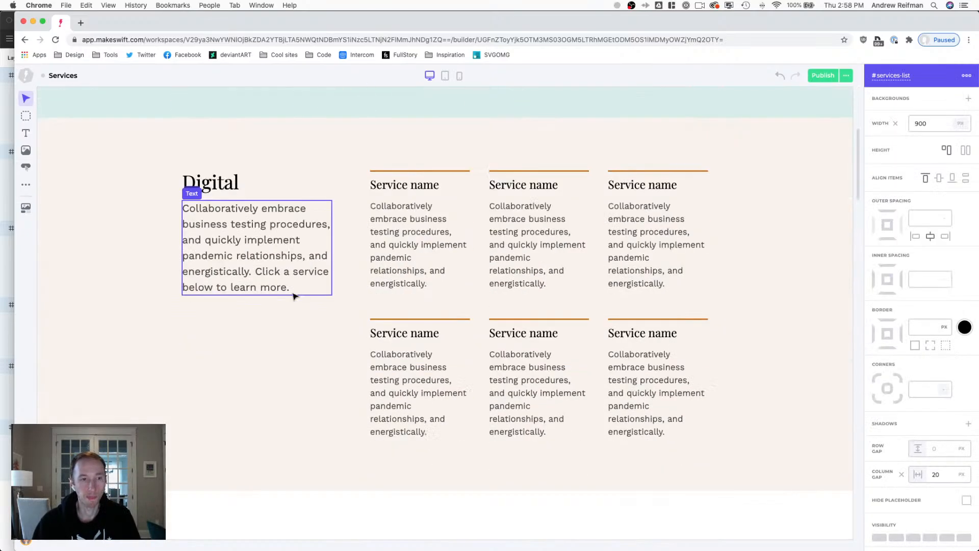
scroll(295, 296, "down", 5)
scroll(295, 296, "up", 10)
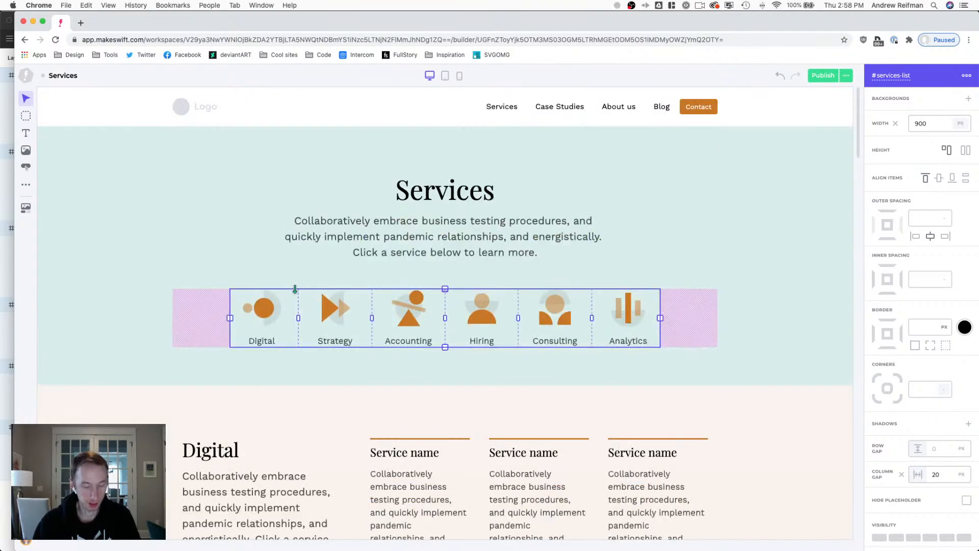
scroll(179, 173, "down", 20)
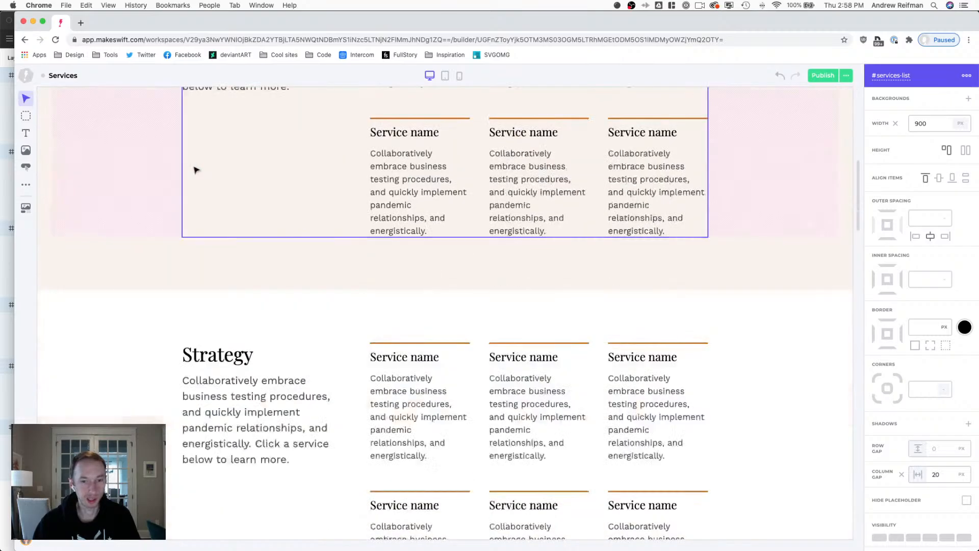
scroll(191, 169, "down", 15)
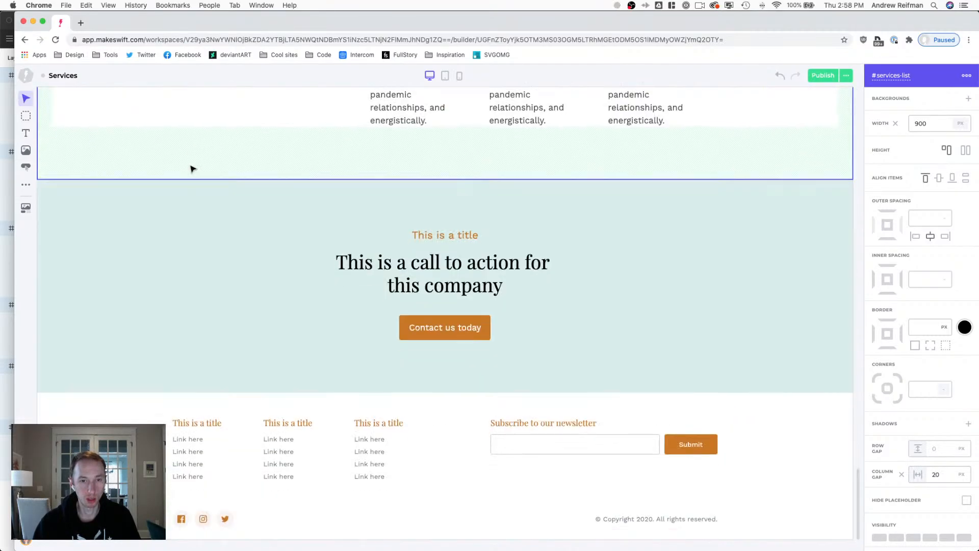
scroll(192, 169, "up", 20)
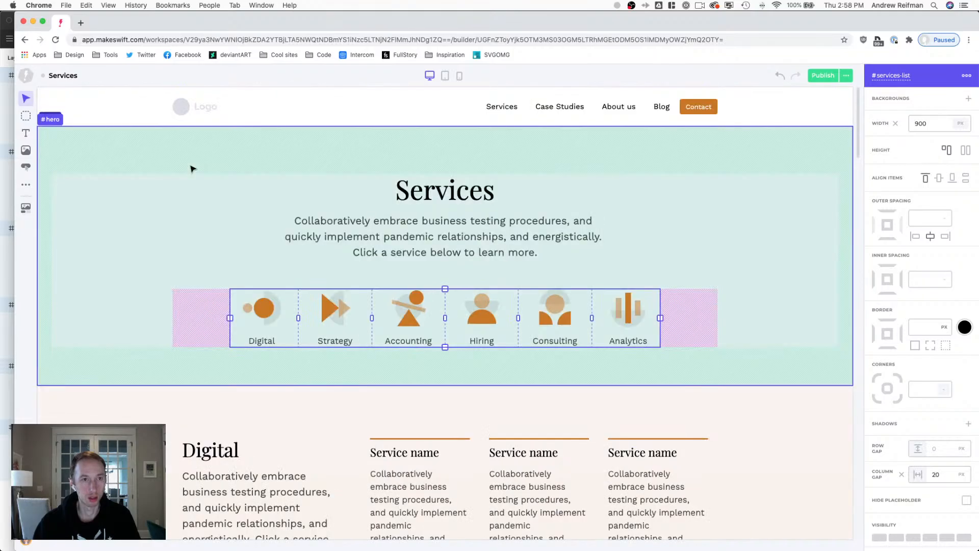
scroll(199, 165, "down", 20)
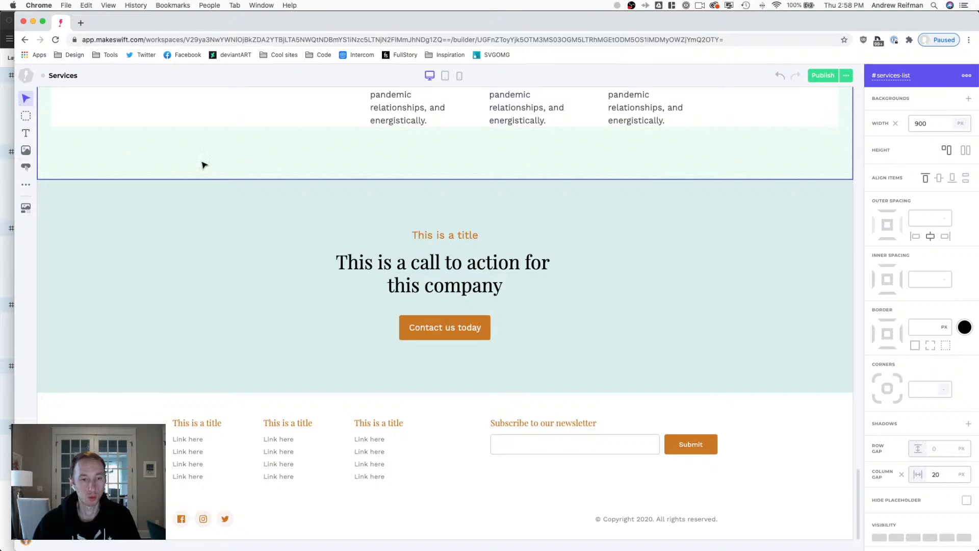
scroll(201, 163, "up", 20)
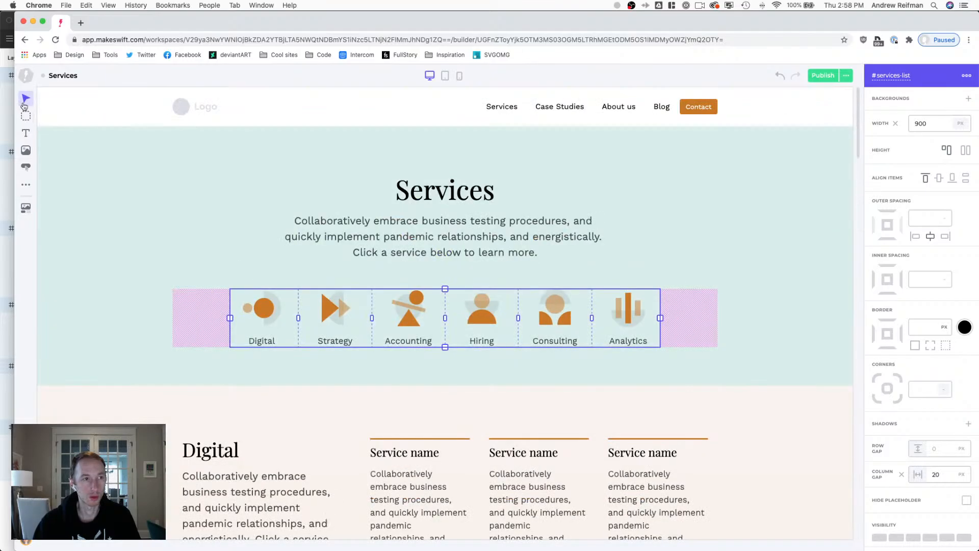
Open the Home page in the design editor via Page Settings.
left_click(26, 76)
left_click(45, 100)
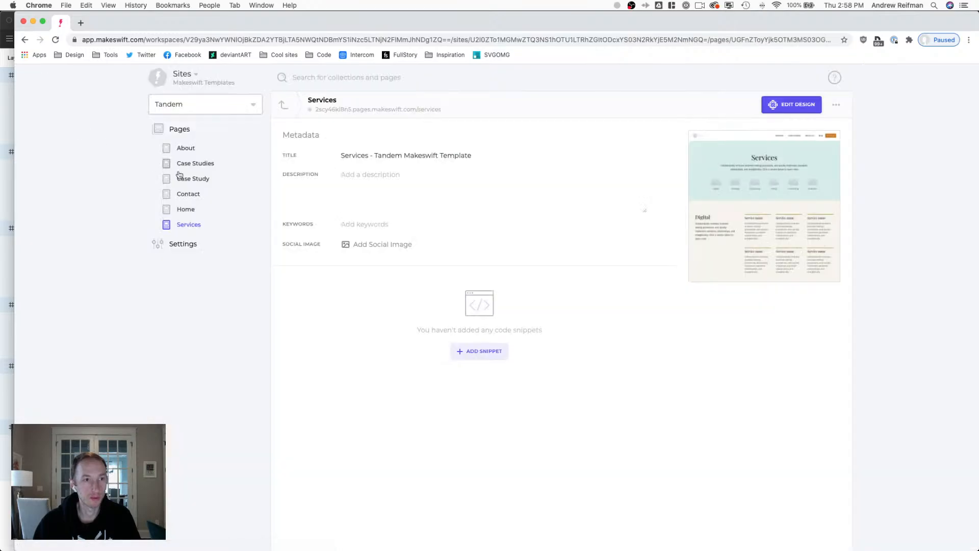
left_click(187, 211)
left_click(726, 209)
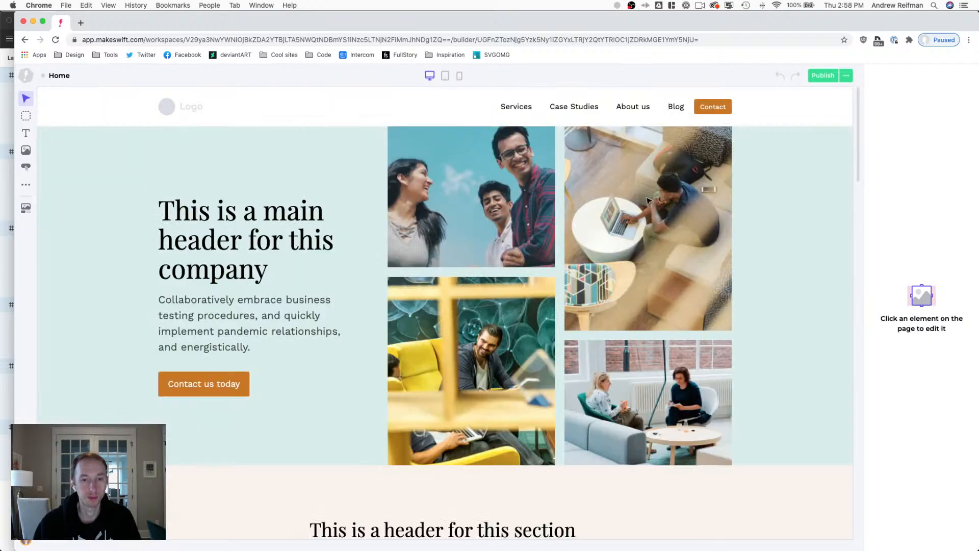
scroll(570, 191, "down", 6)
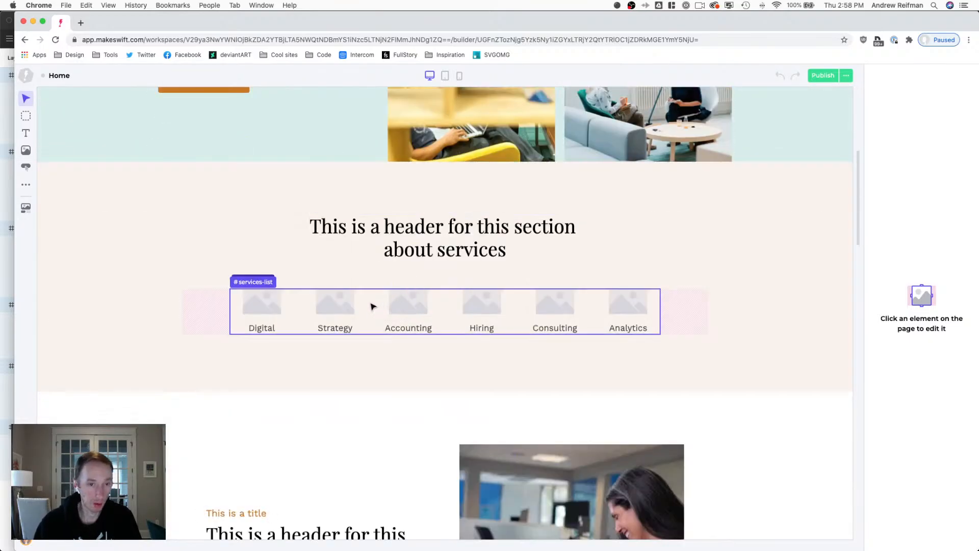
Paste the orange service icon row above the placeholder list and delete the placeholder image row.
key("super+v")
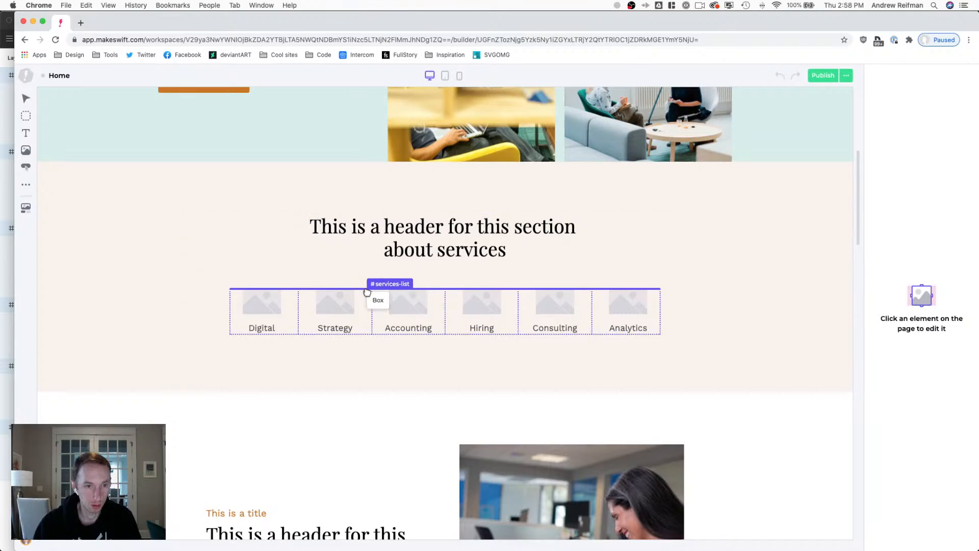
left_click(369, 293)
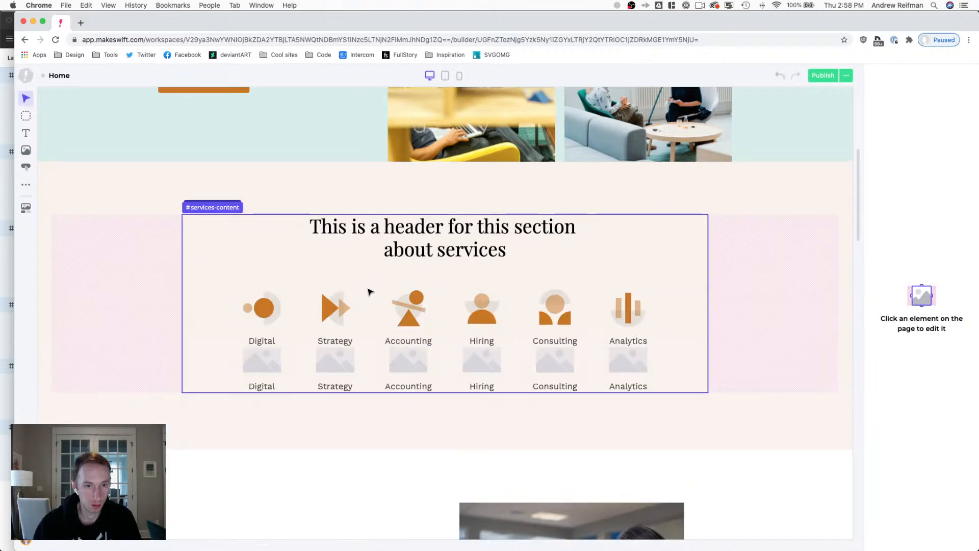
left_click(372, 366)
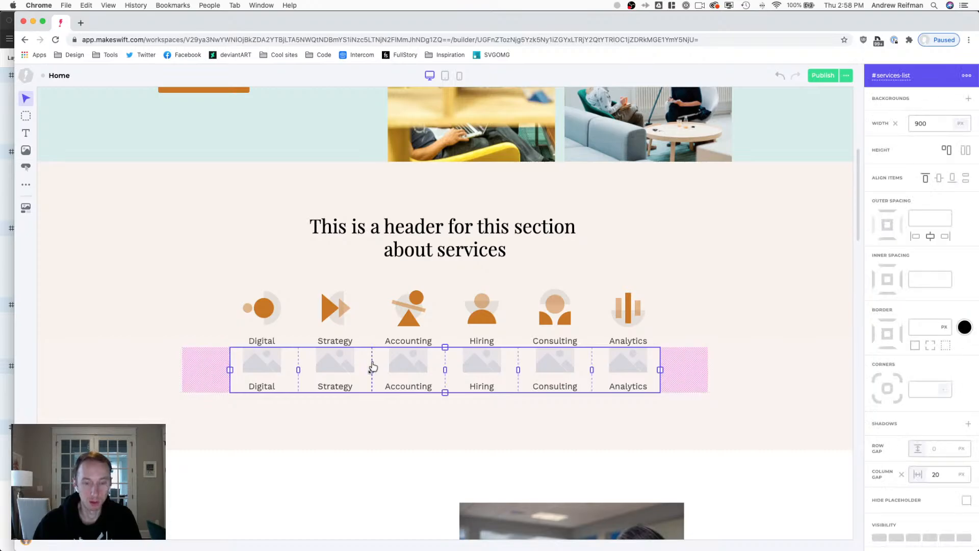
key("Delete")
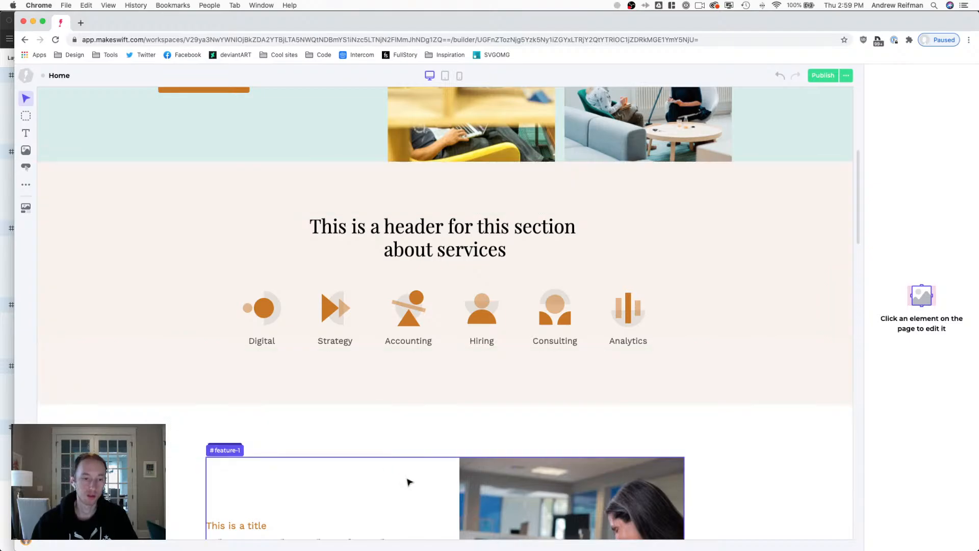
Raise the services header's bottom outer spacing to widen the gap to about 65–70.
left_click(438, 256)
left_click_drag(442, 289, 443, 299)
key("Escape")
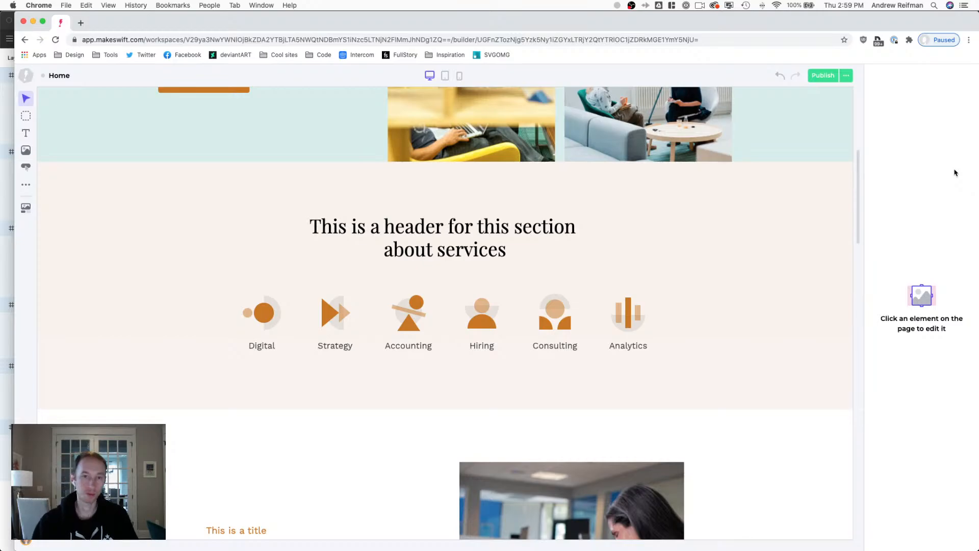
Scroll through the updated Home page to review the new icon row and sections.
scroll(802, 184, "down", 4)
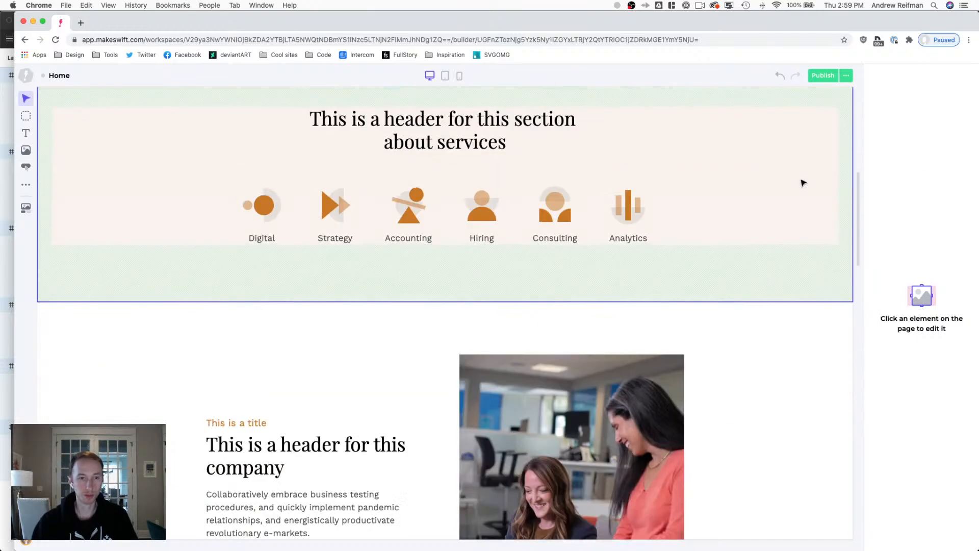
scroll(802, 182, "down", 15)
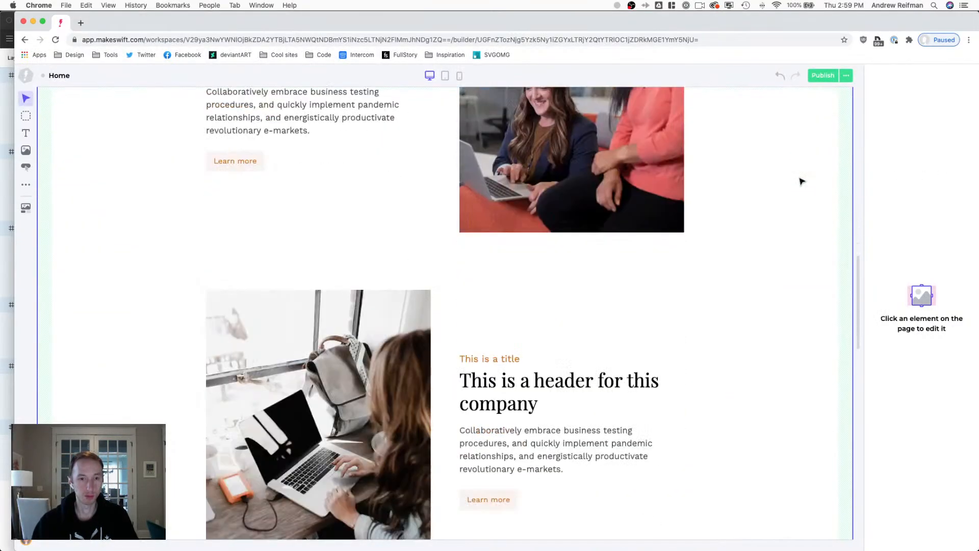
scroll(802, 182, "down", 7)
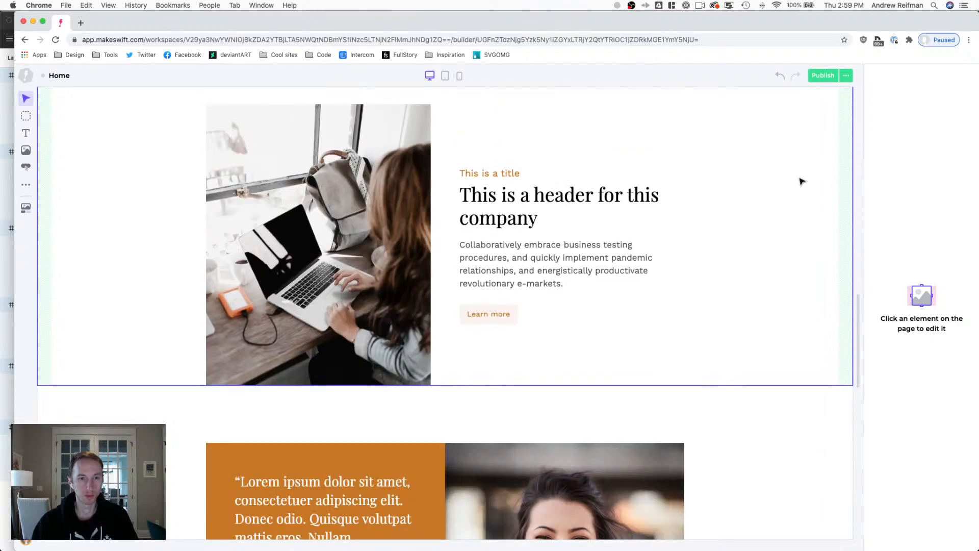
scroll(801, 181, "down", 20)
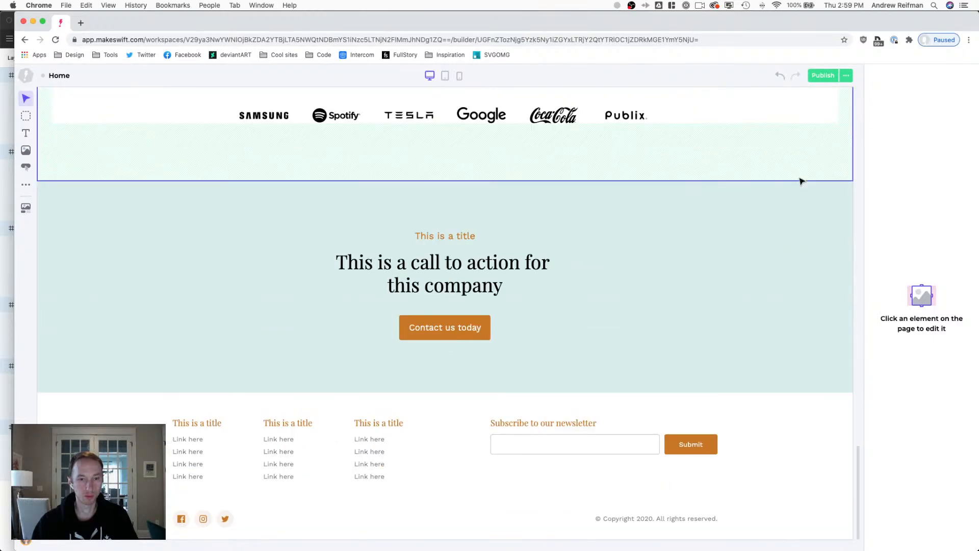
scroll(801, 181, "up", 20)
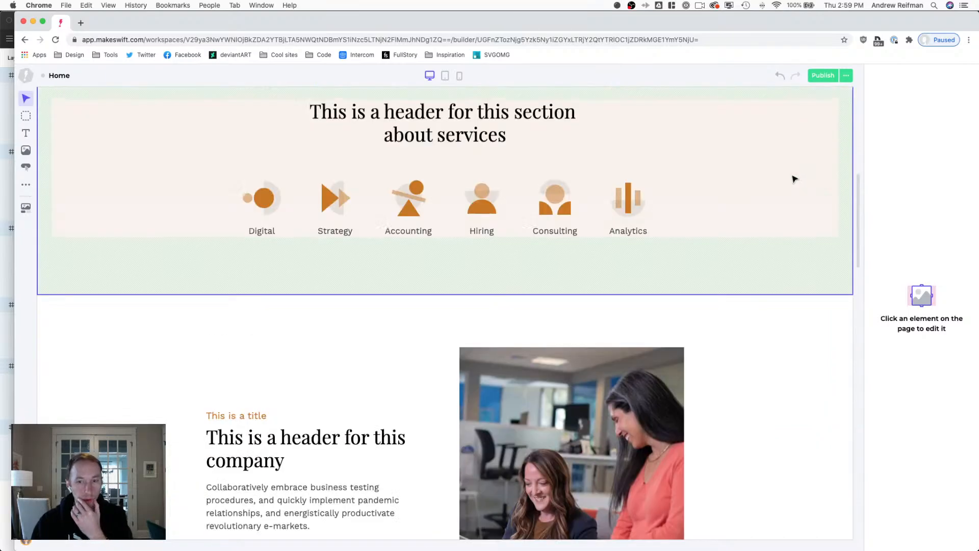
scroll(794, 178, "up", 8)
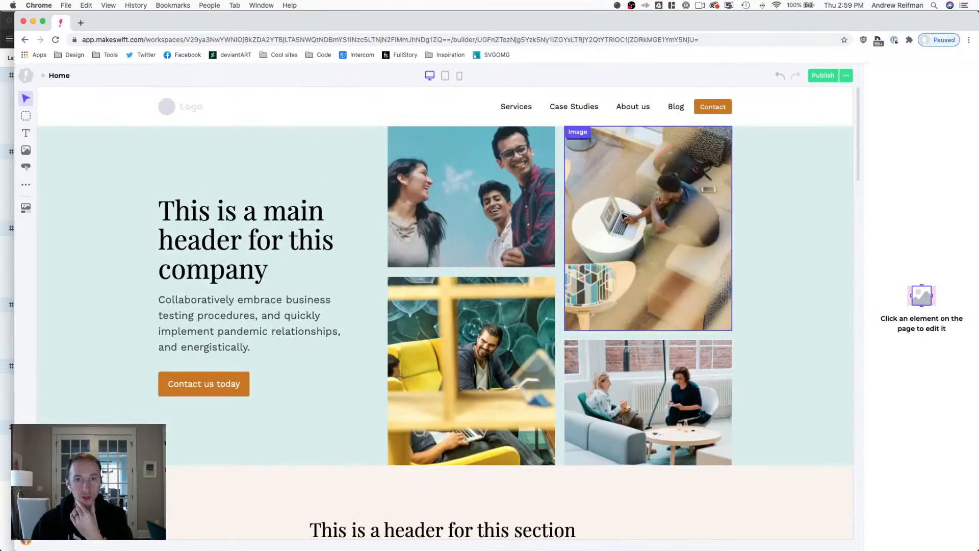
scroll(545, 220, "down", 15)
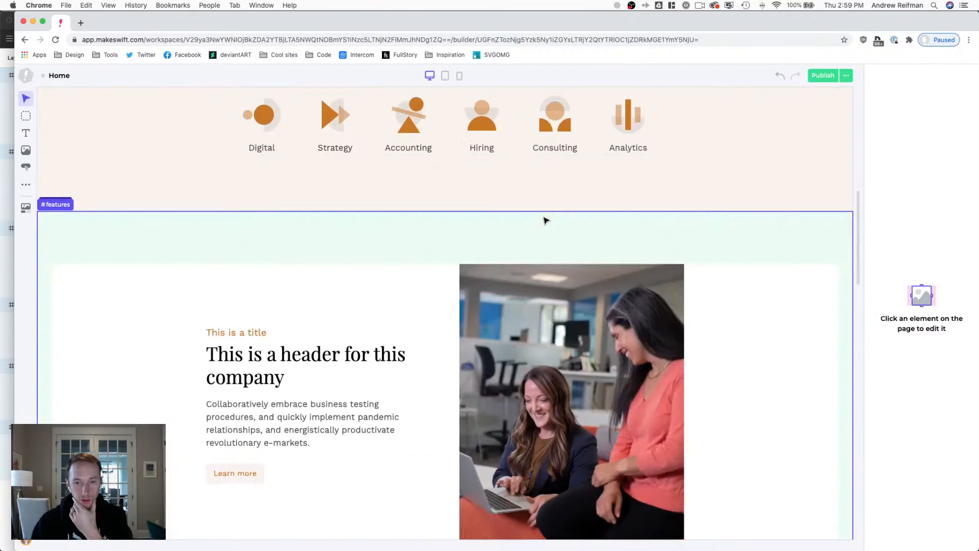
scroll(544, 219, "down", 7)
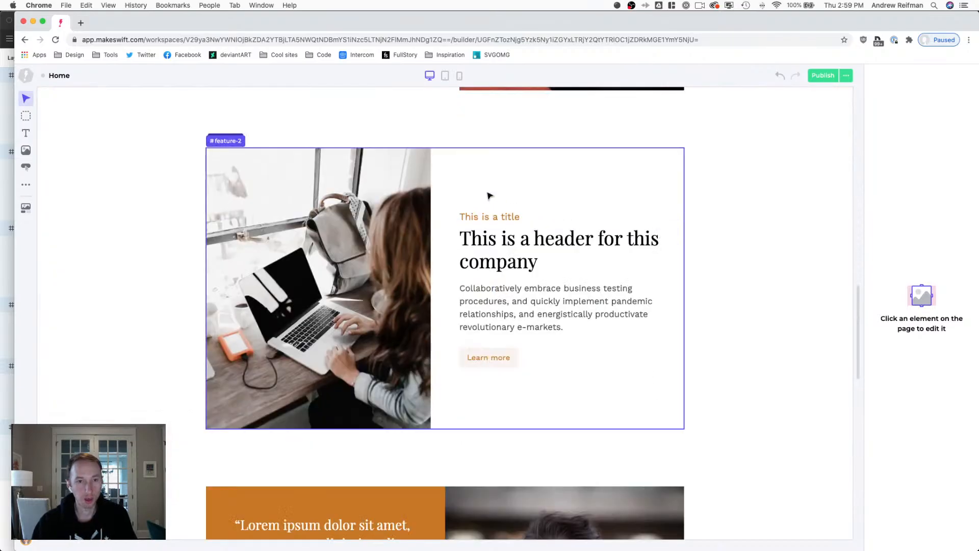
scroll(488, 195, "up", 20)
scroll(488, 196, "up", 3)
Open the site's page settings overview and select the About page.
left_click(25, 75)
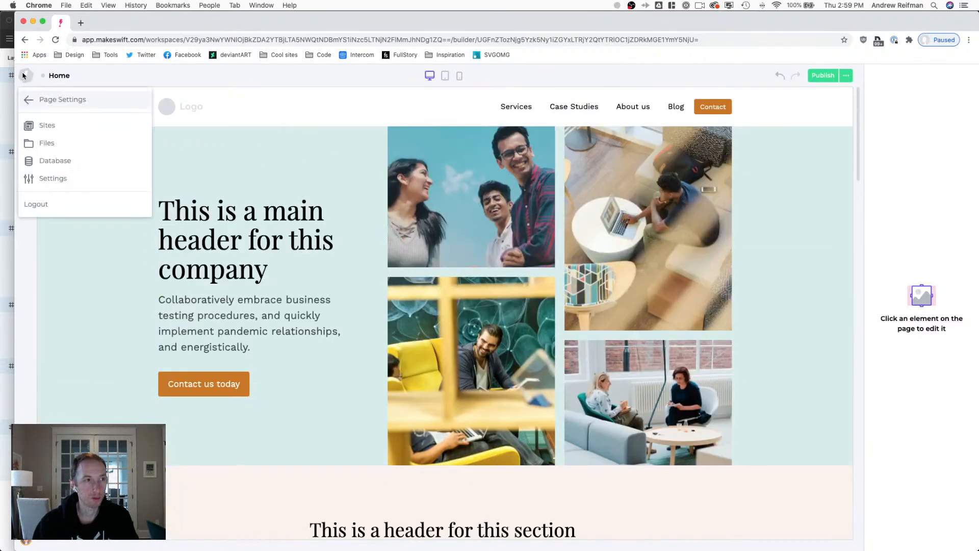
left_click(39, 102)
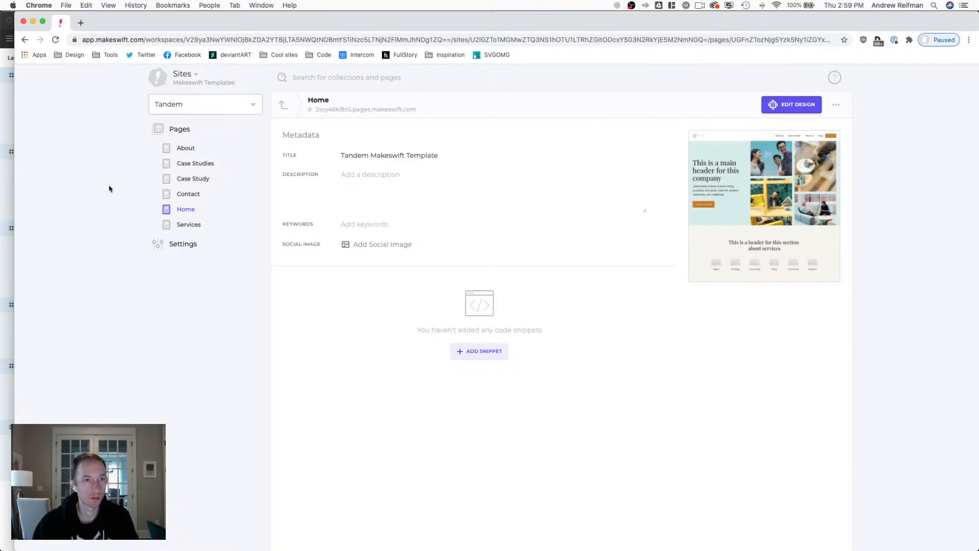
left_click(183, 147)
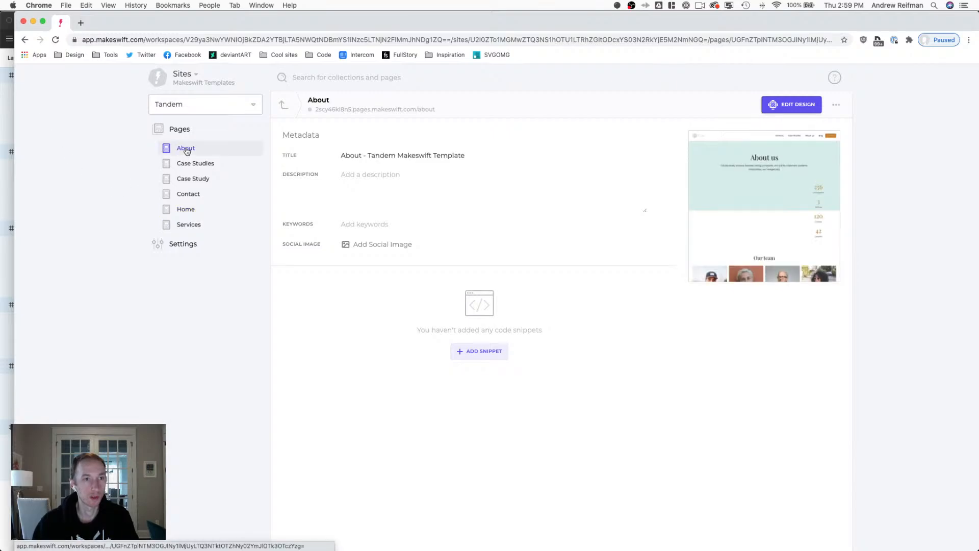
Open the About page editor and give the second team card a new name with role Developer.
left_click(710, 189)
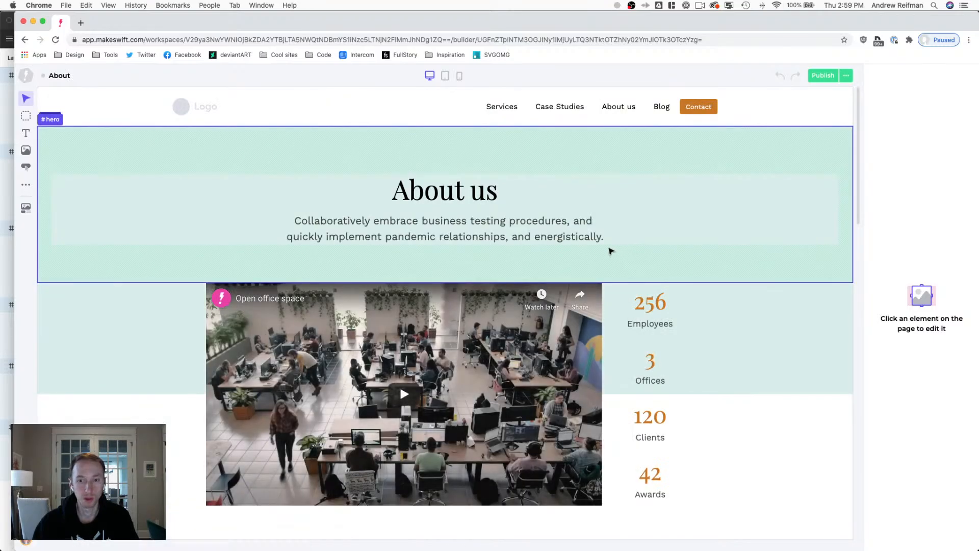
scroll(608, 251, "down", 3)
scroll(608, 250, "down", 8)
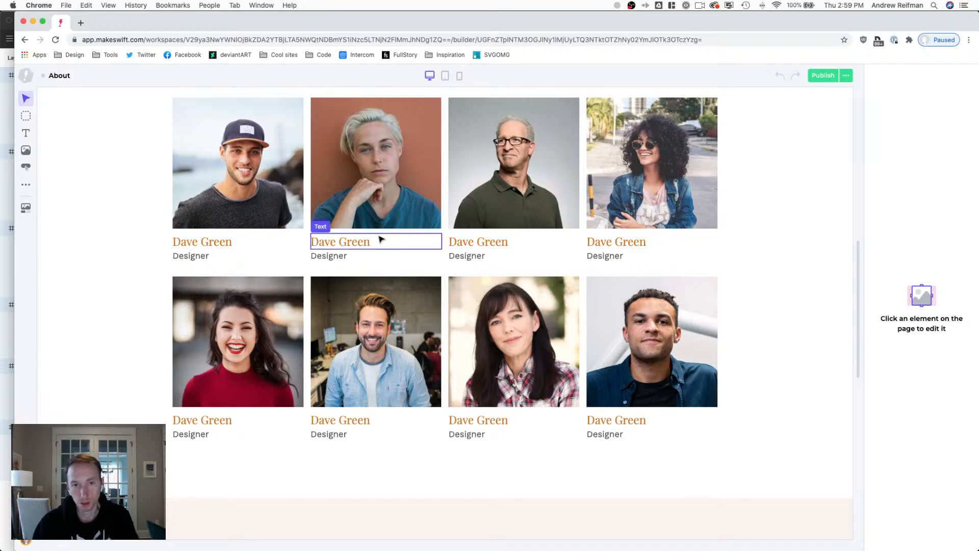
triple_click(329, 243)
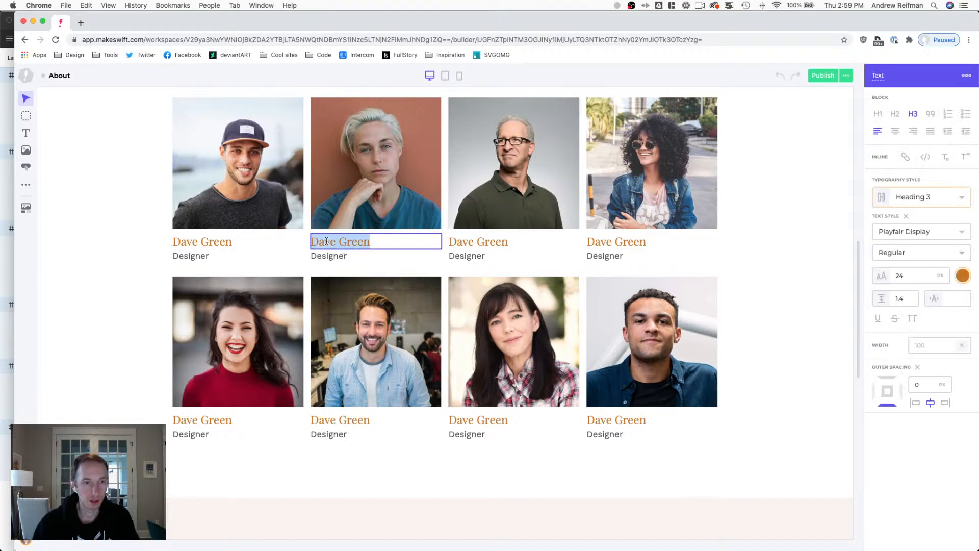
type("Holy")
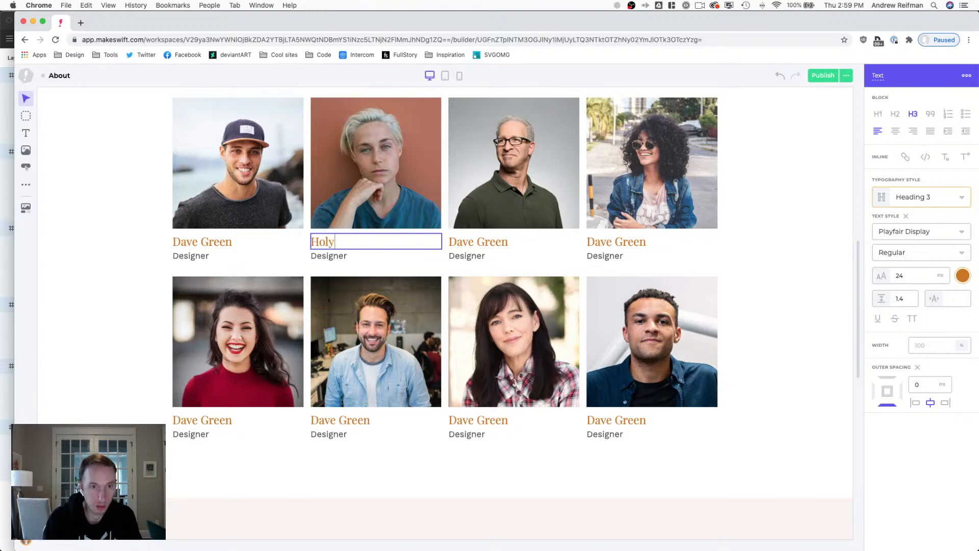
key("BackSpace")
type("l")
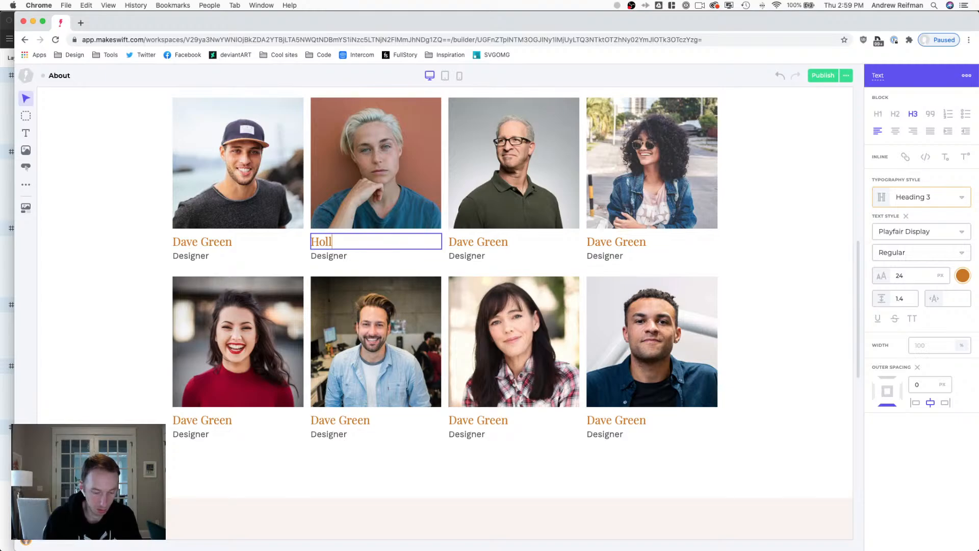
type("y")
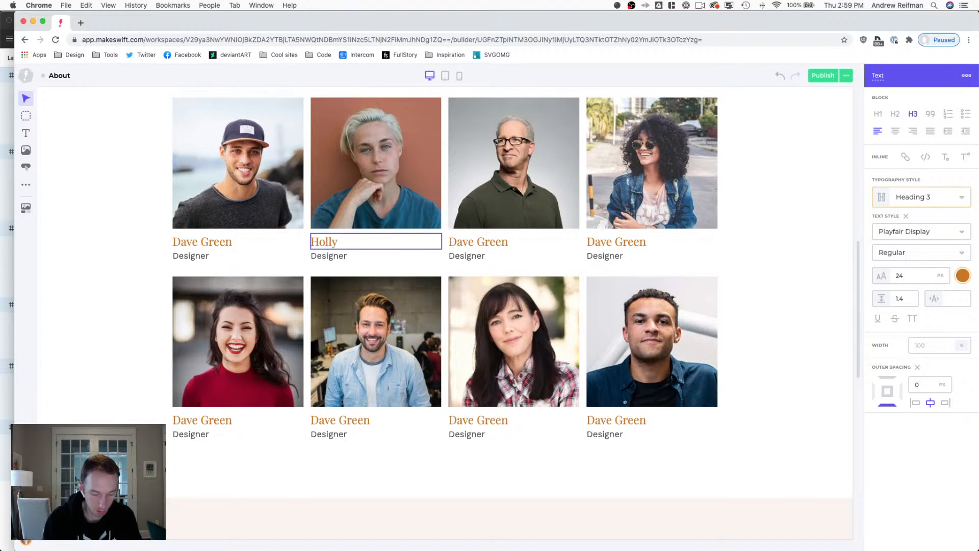
type(" M")
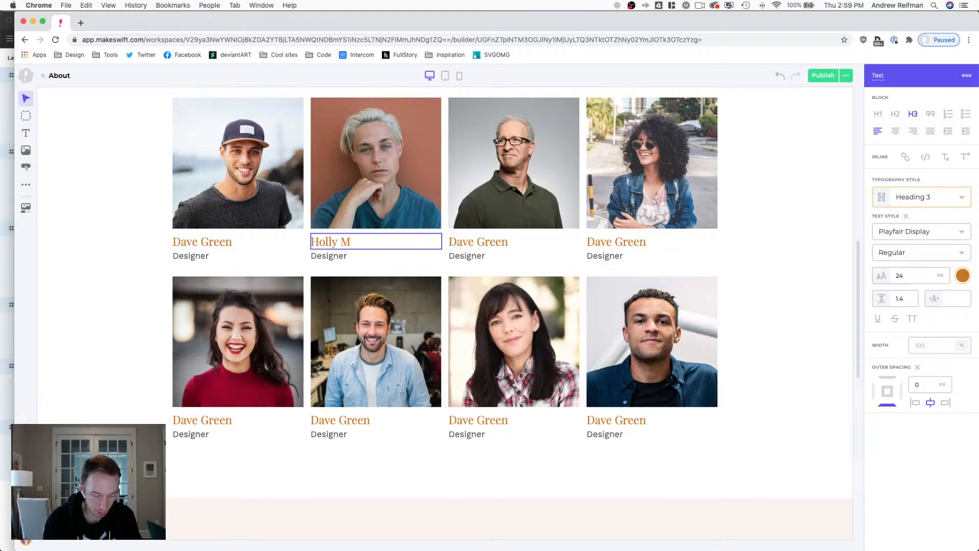
type("ontrose")
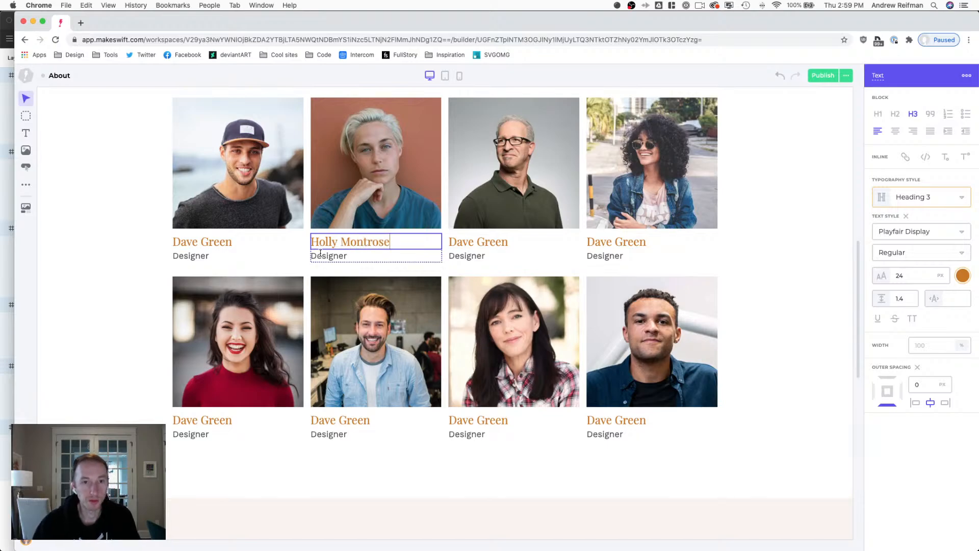
double_click(325, 256)
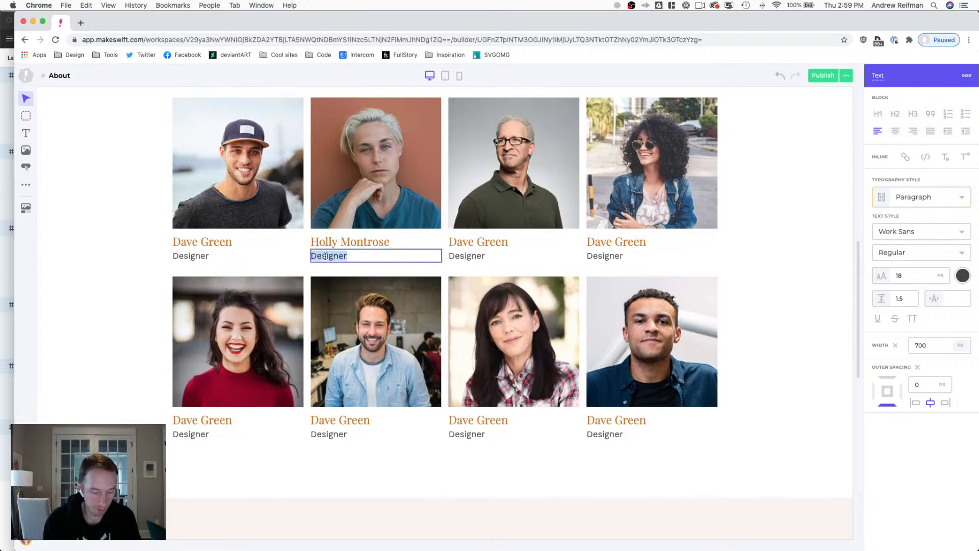
type("D")
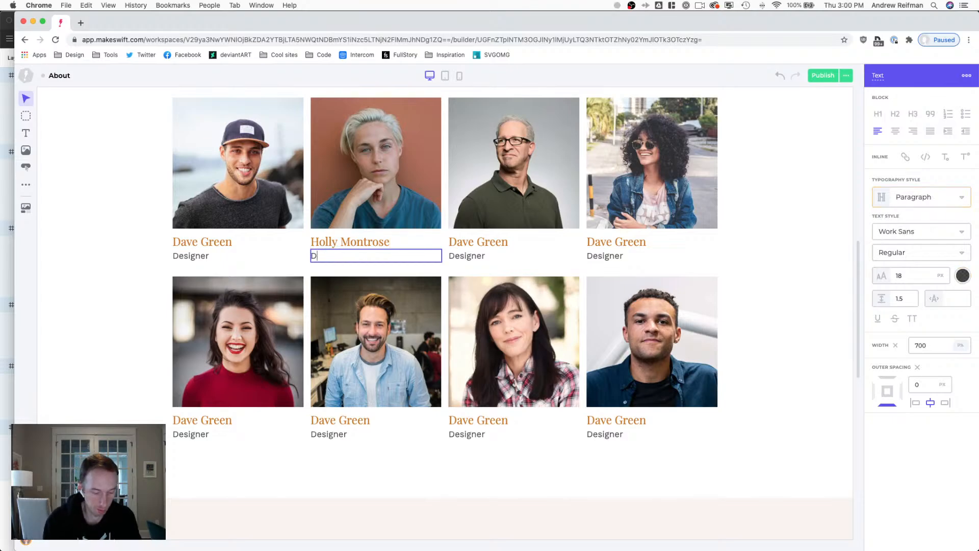
type("eveloper")
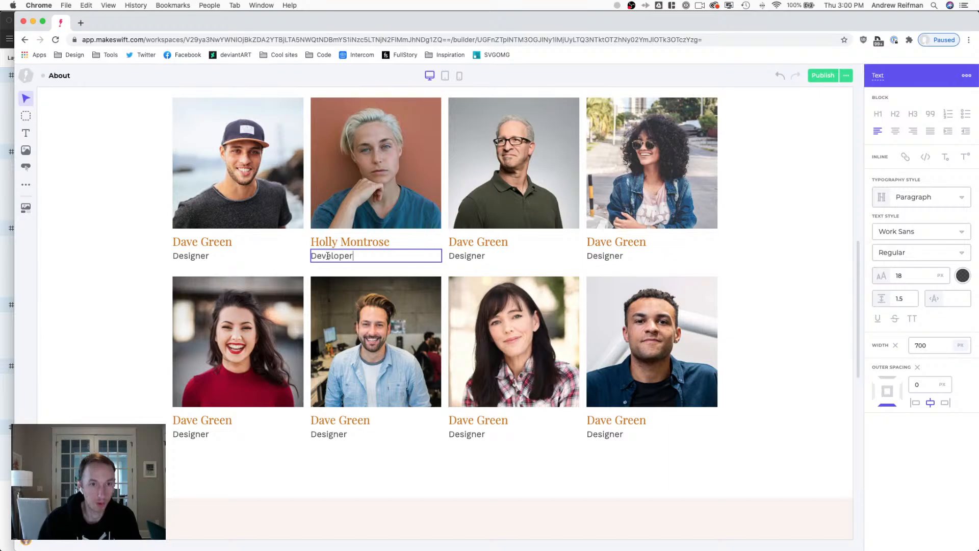
Give the third and fourth team cards new names, with roles Strategy and Accounting.
left_click(462, 239)
double_click(462, 239)
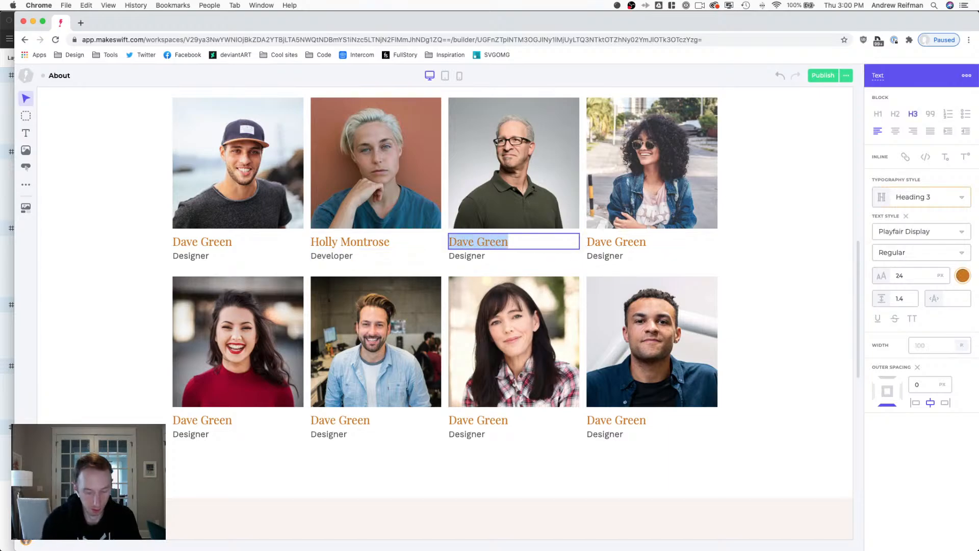
type("Michael")
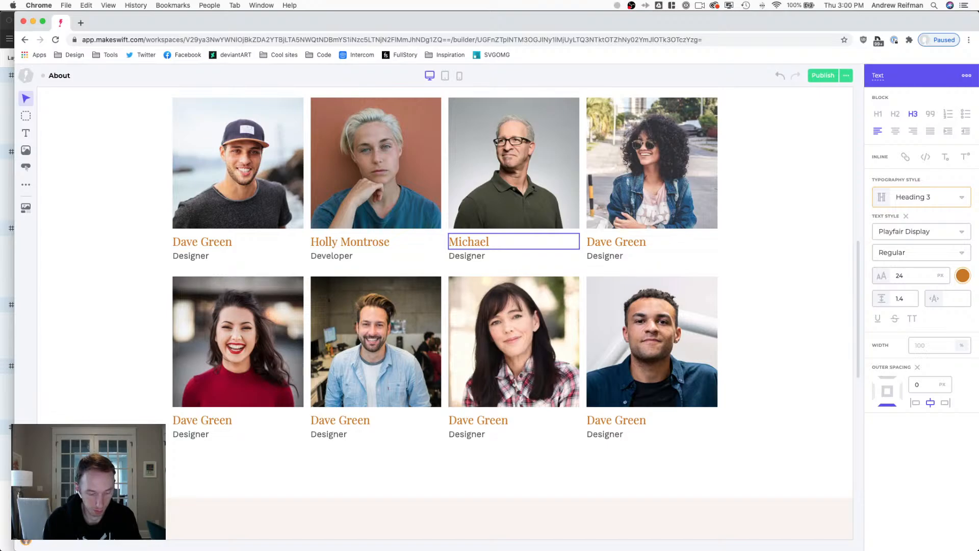
type(" Thurman")
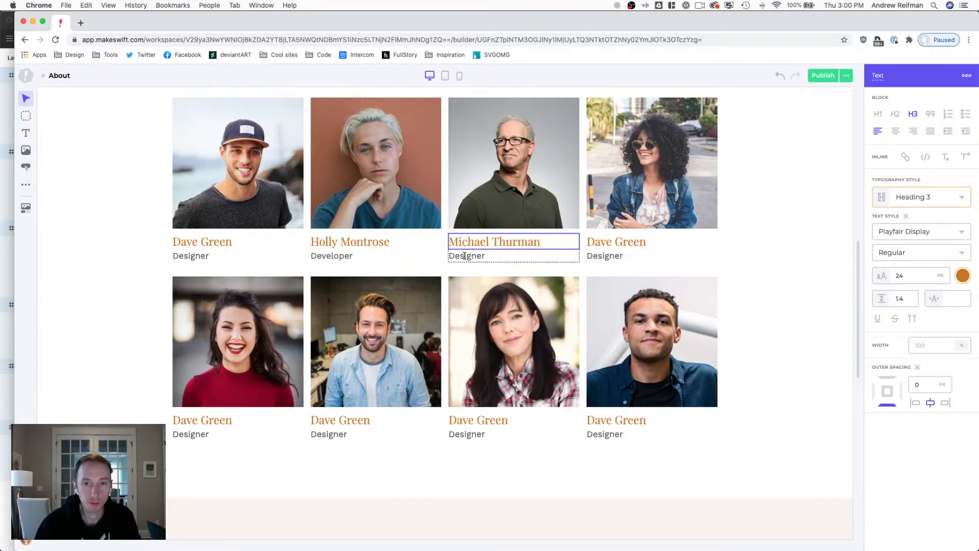
double_click(464, 256)
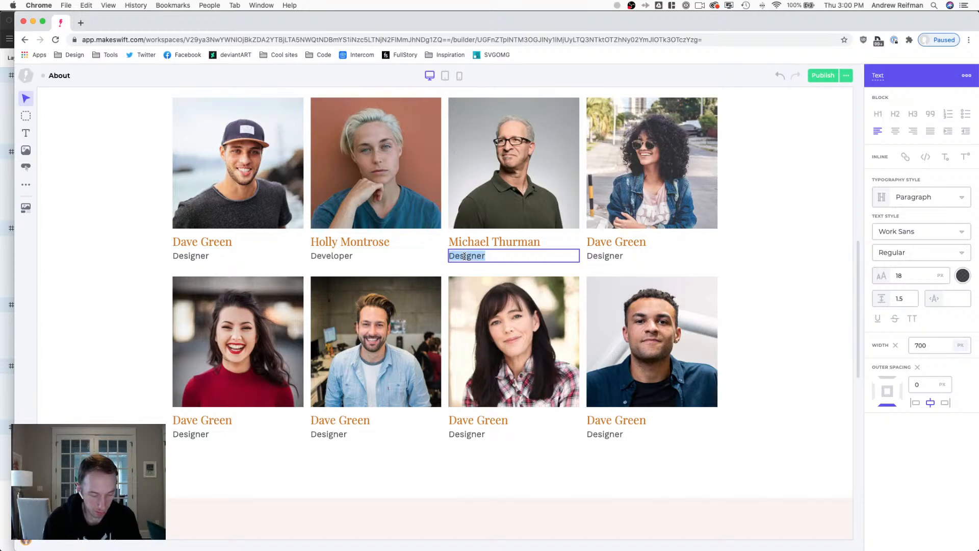
type("Strategy")
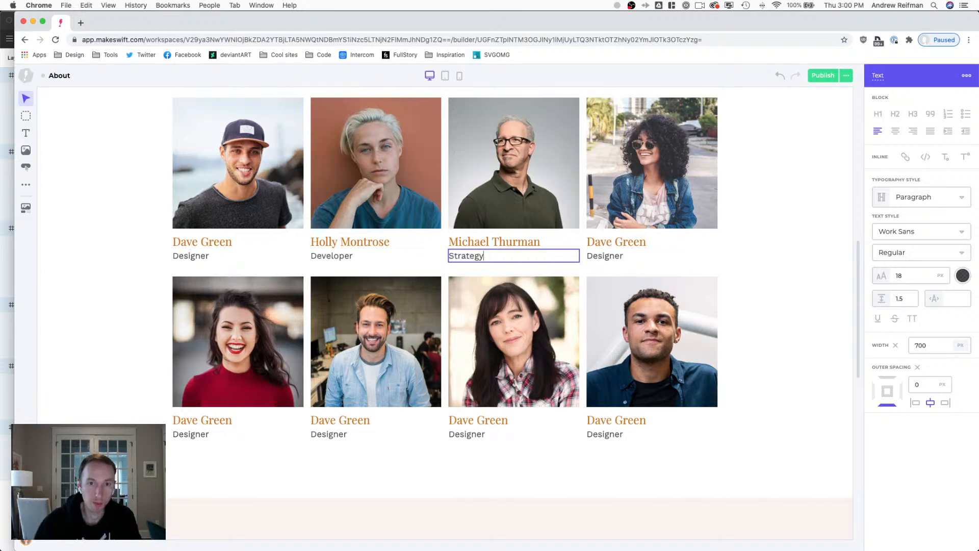
triple_click(598, 240)
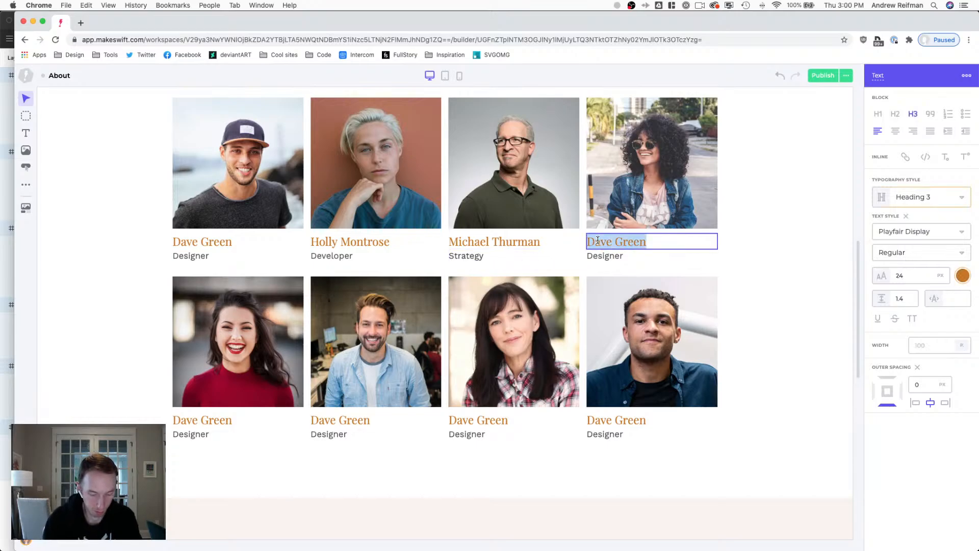
type("Kelly J")
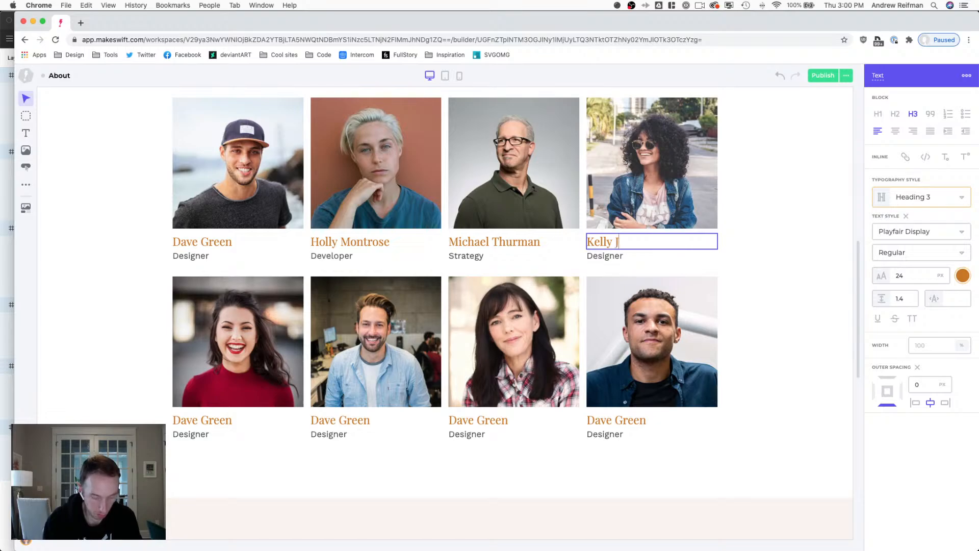
type("ones")
triple_click(596, 255)
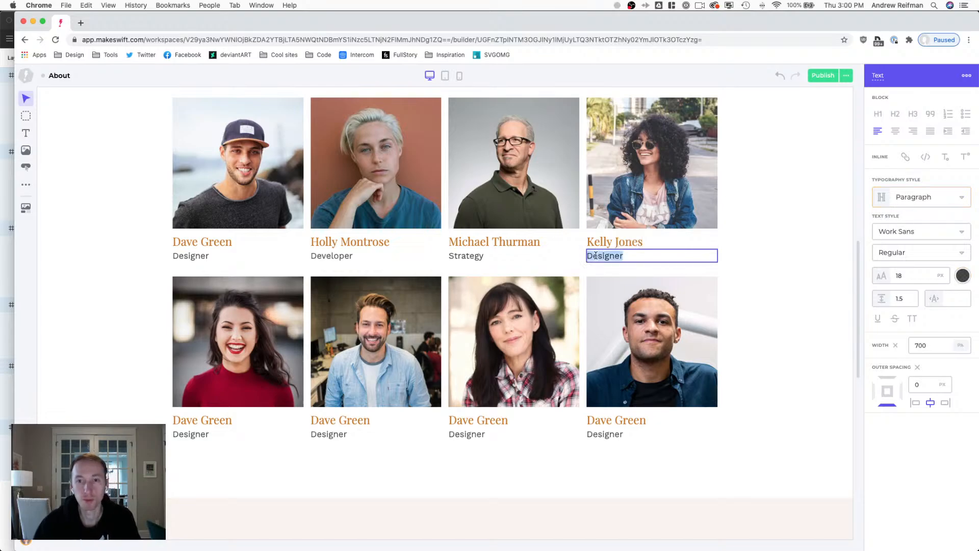
type("Accounting")
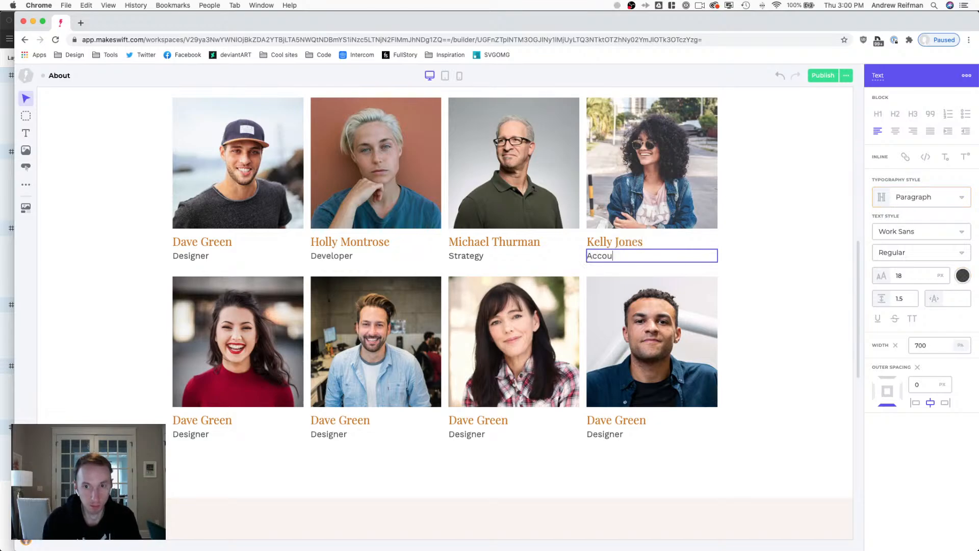
Give the lower-left team card a new name and the role Finance.
triple_click(210, 416)
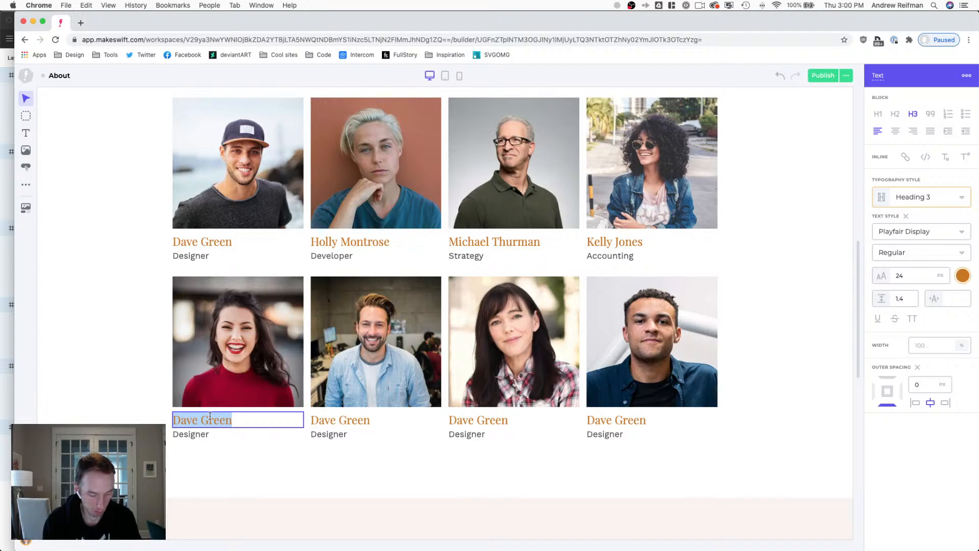
type("B")
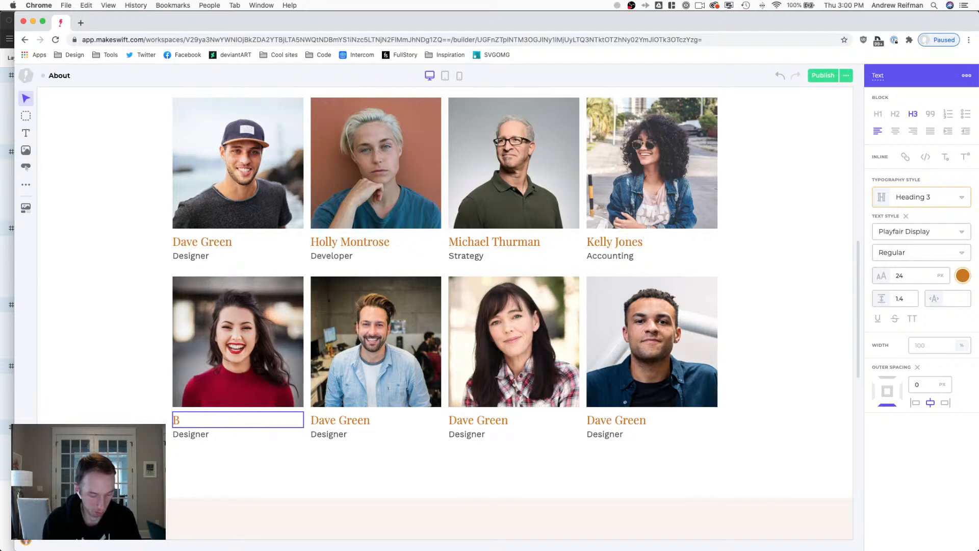
type("renda")
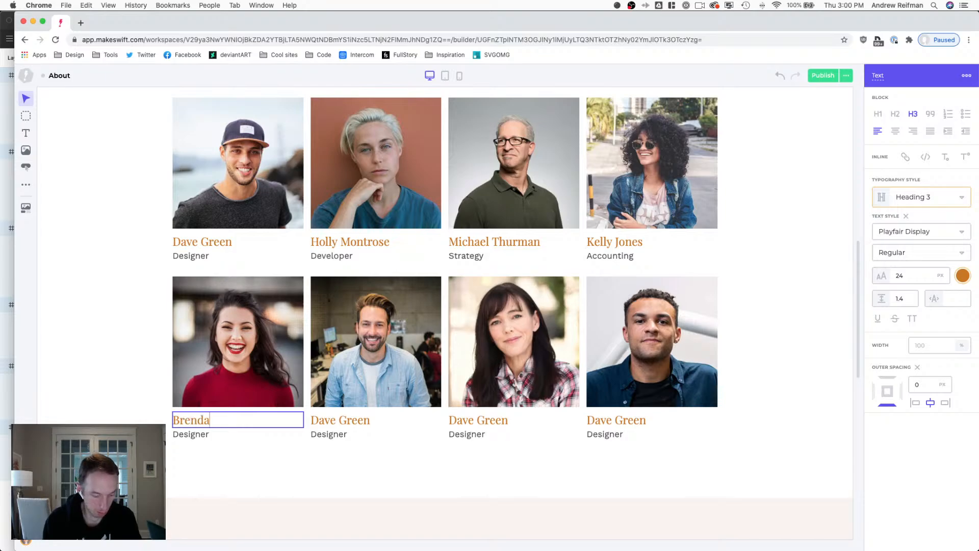
type(" Hunter")
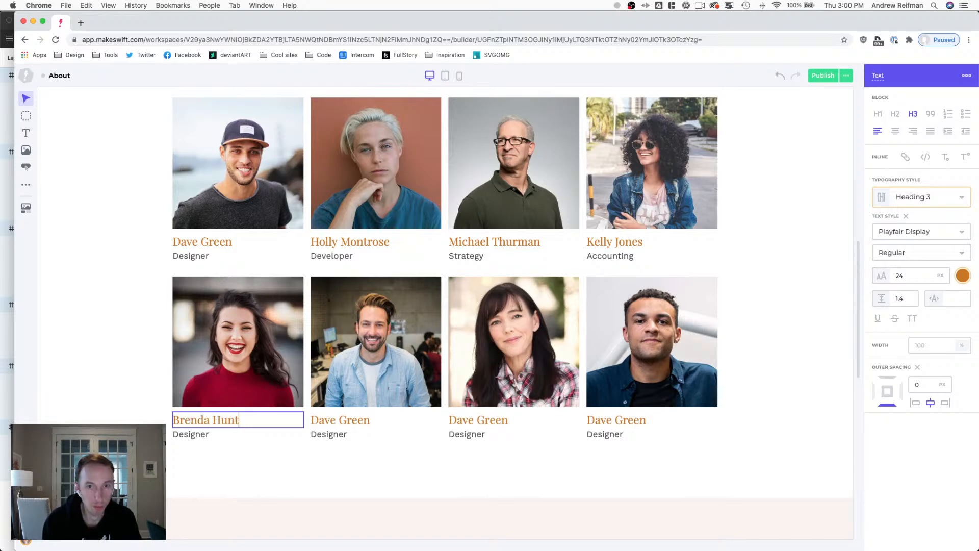
double_click(199, 436)
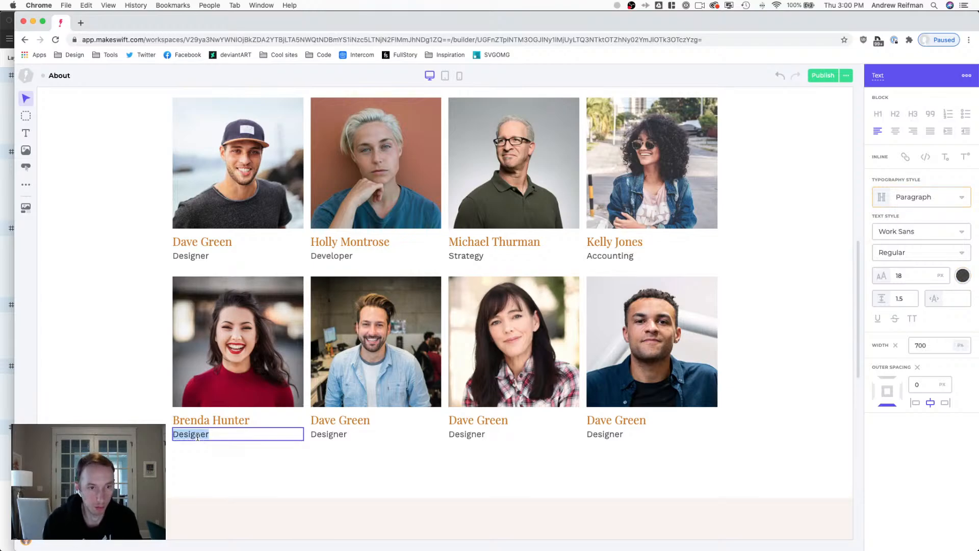
type("F")
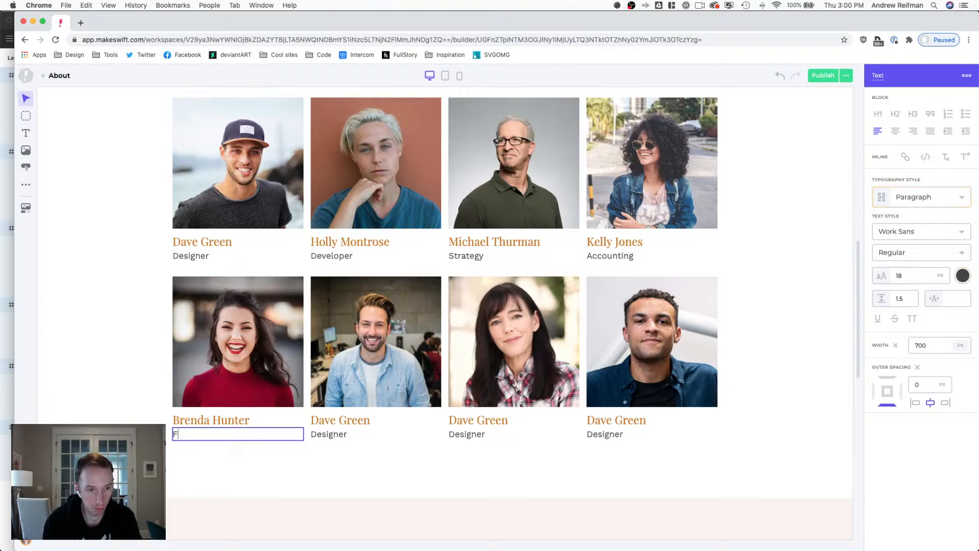
type("inance")
Rename the second lower card and replace its Designer role, first with Security, then reselect it.
left_click(325, 419)
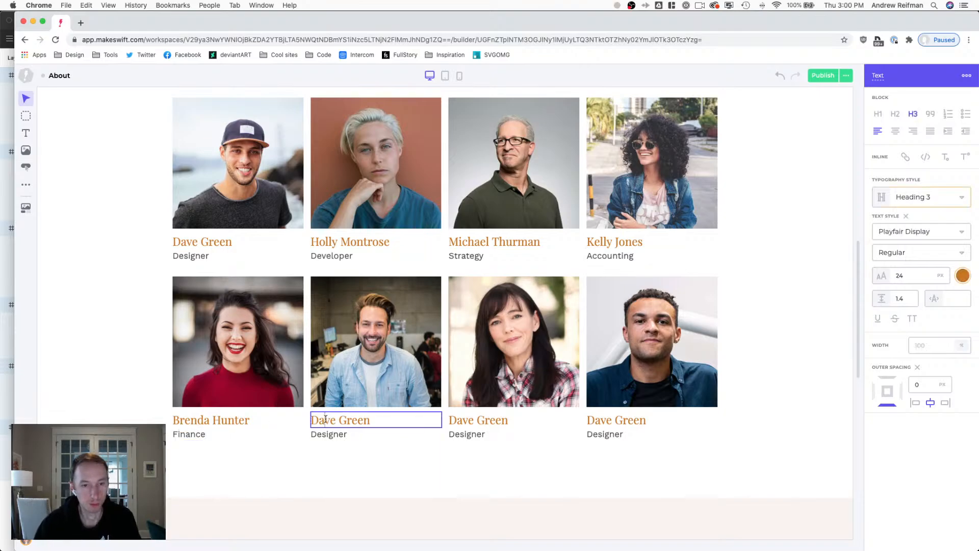
triple_click(325, 419)
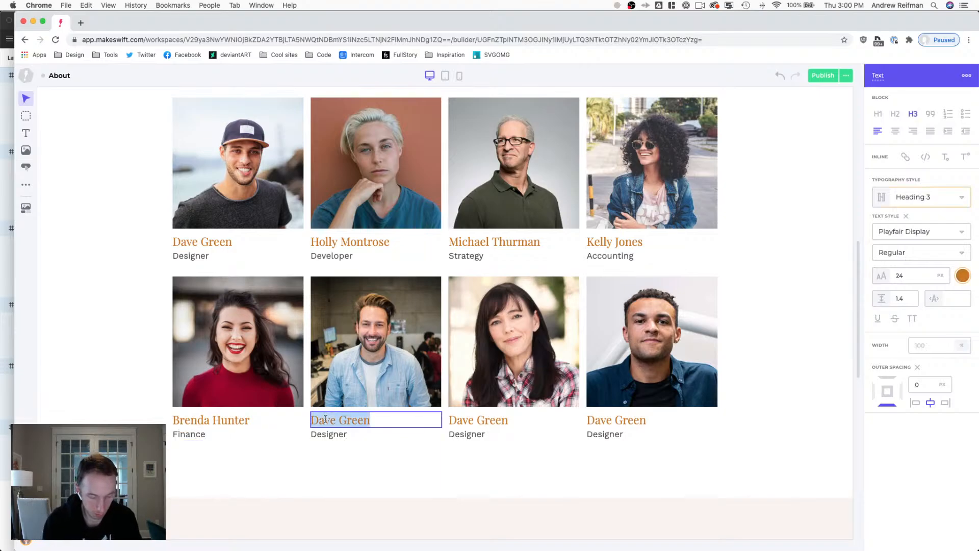
type("Ken")
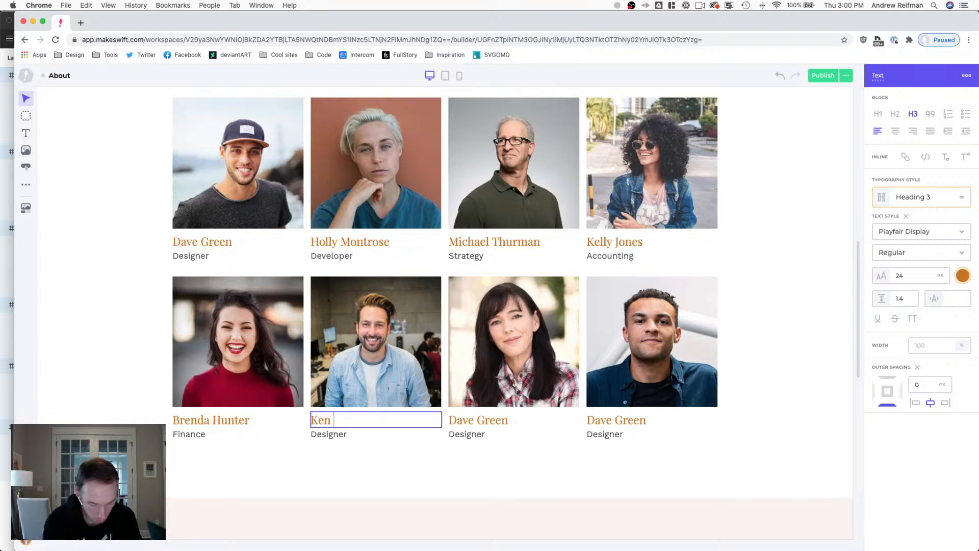
type(" Nickels")
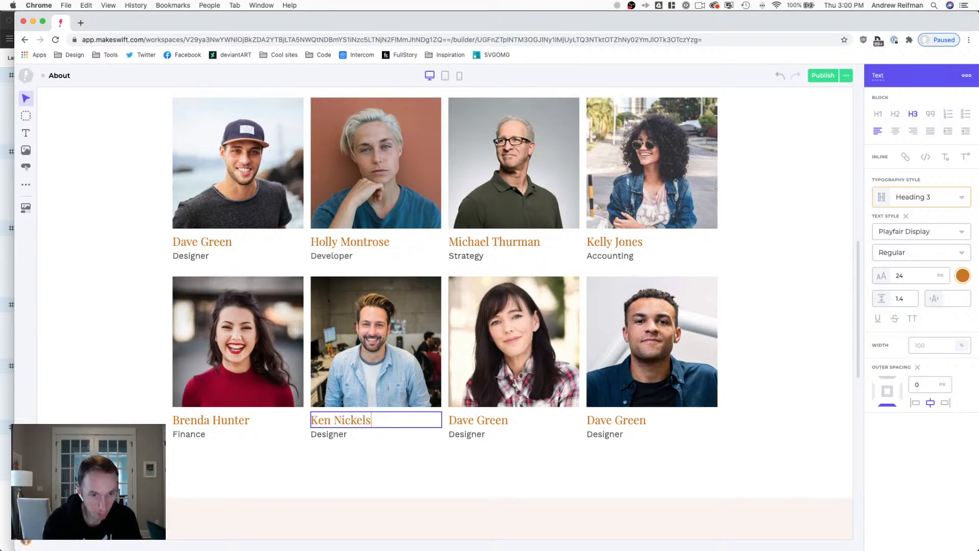
triple_click(319, 434)
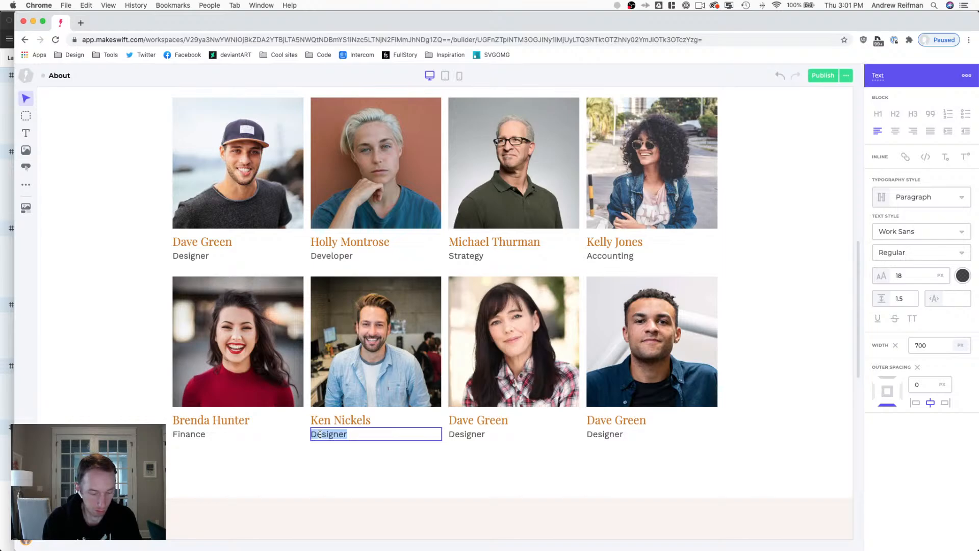
type("Secur")
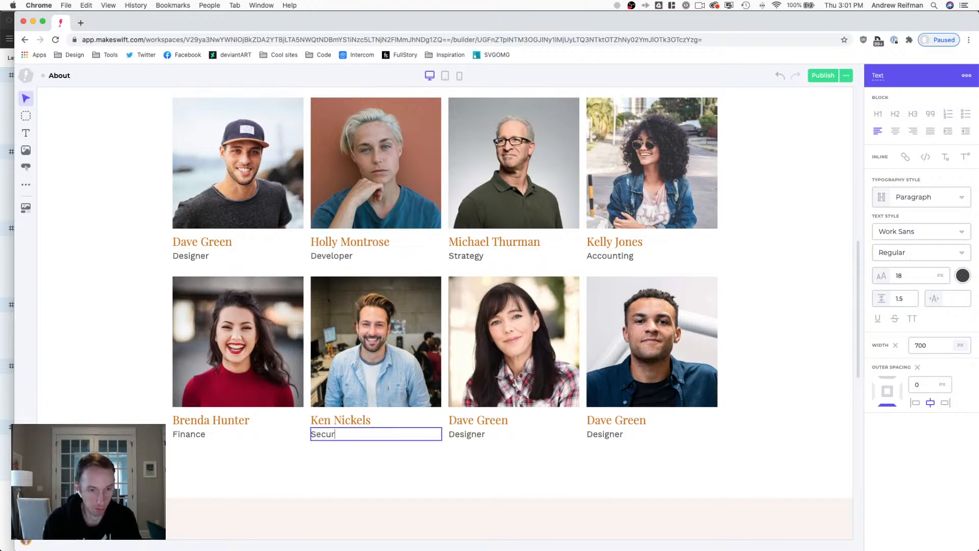
type("ity")
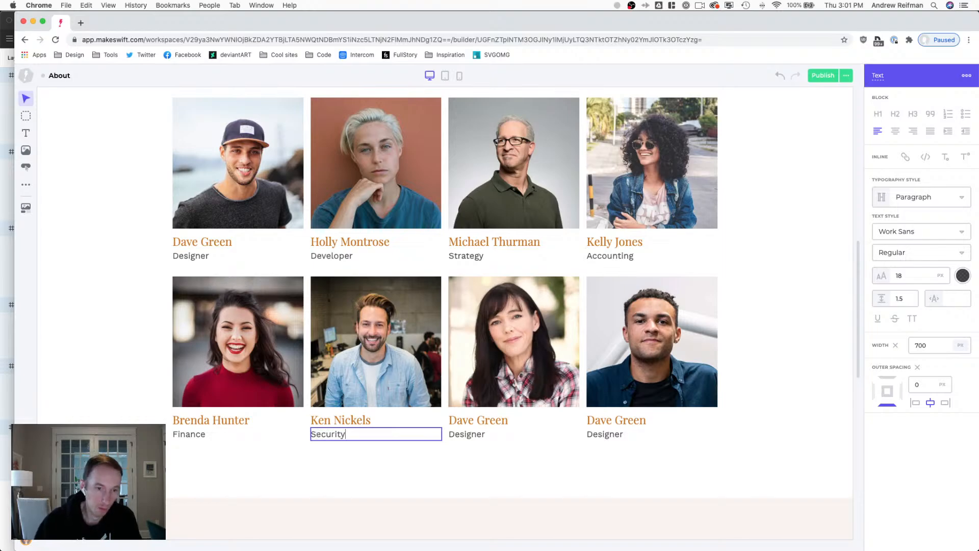
double_click(333, 433)
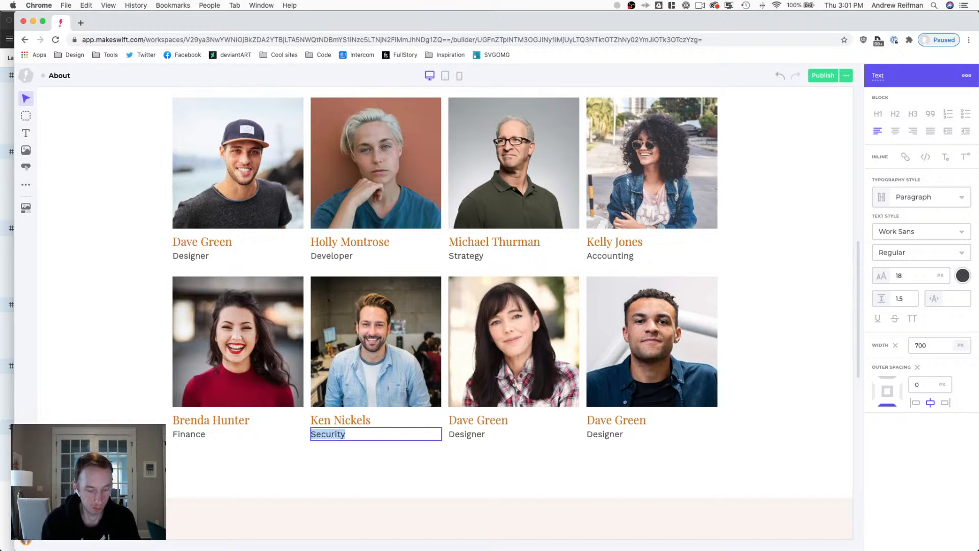
Finish the Branding role and give the third lower card a new name with role Operations.
type("Branding")
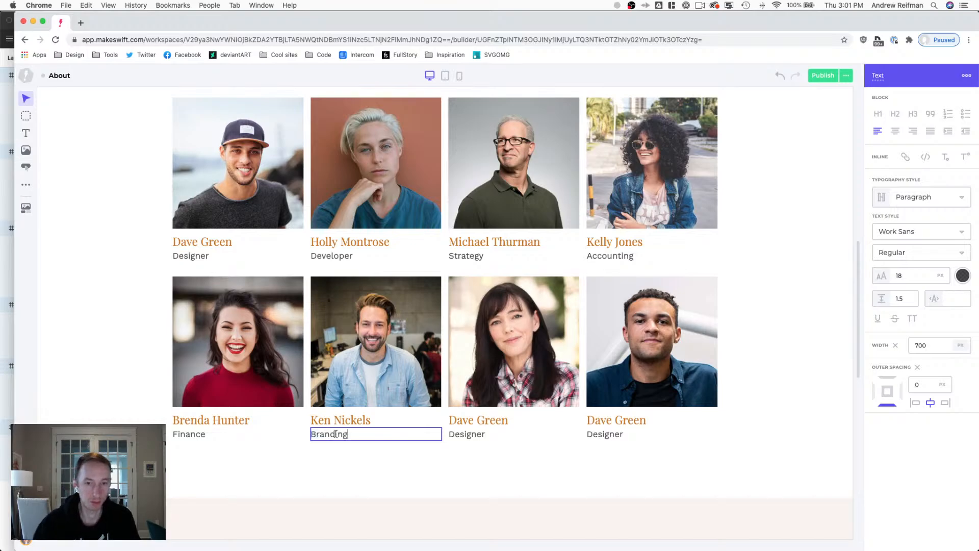
triple_click(461, 420)
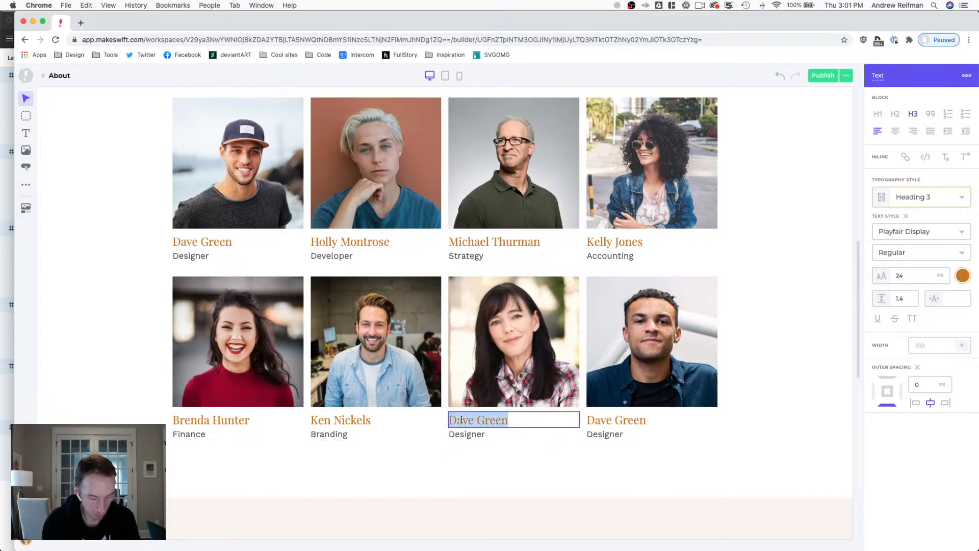
type("Diane")
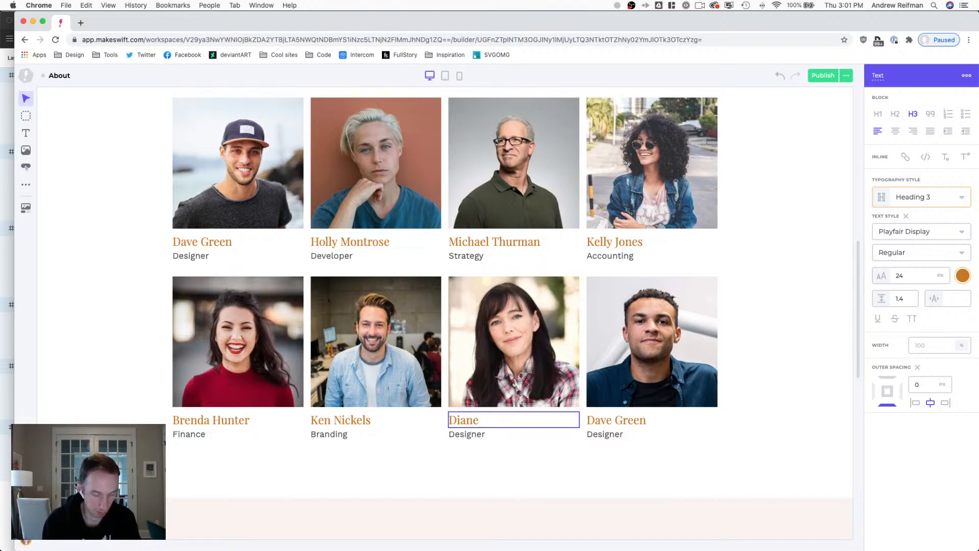
type("Myers")
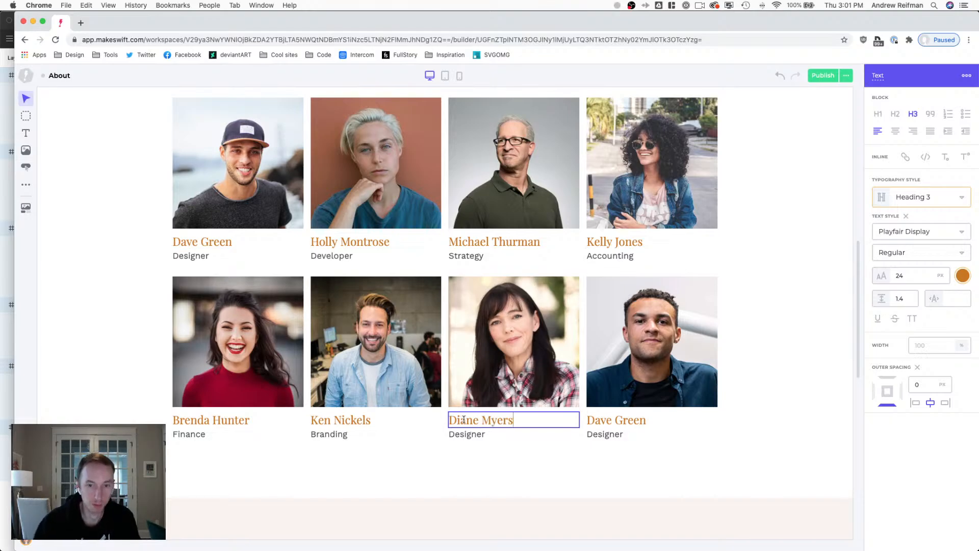
double_click(468, 436)
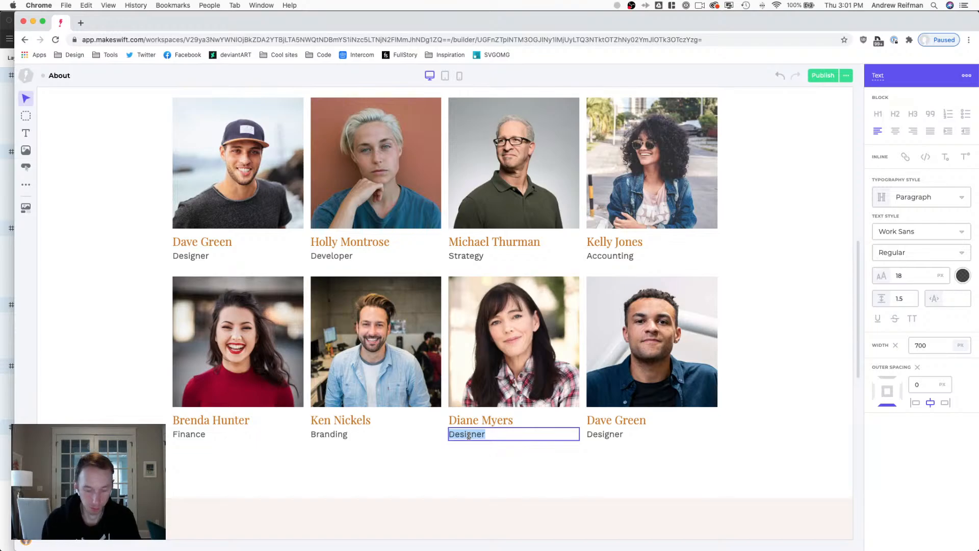
type("Operations")
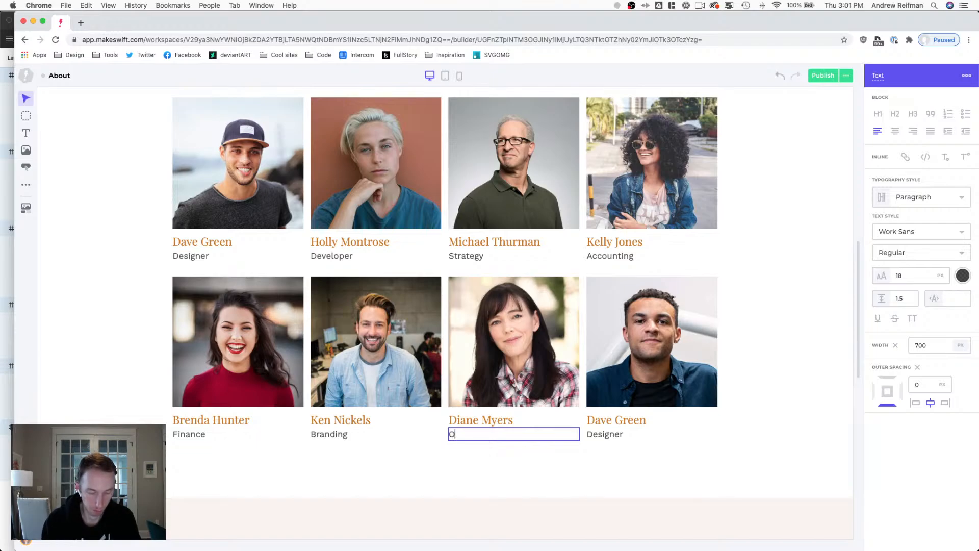
Give the last team card a new name and review the finished team grid.
double_click(600, 418)
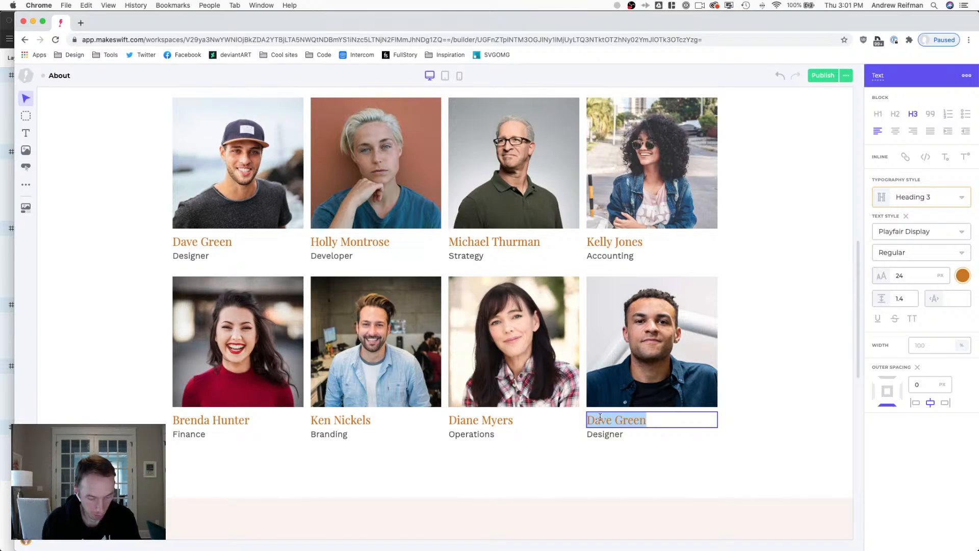
type("Travis")
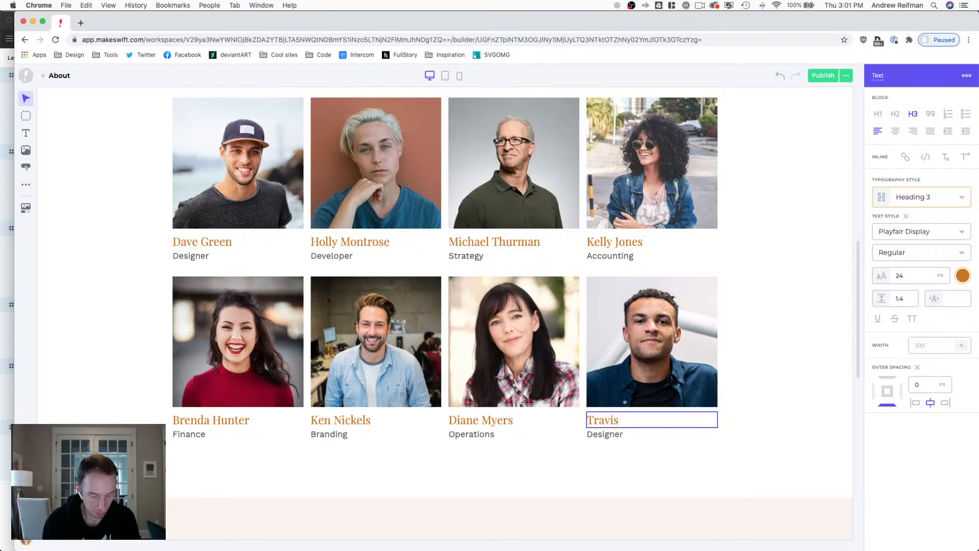
type("Connor")
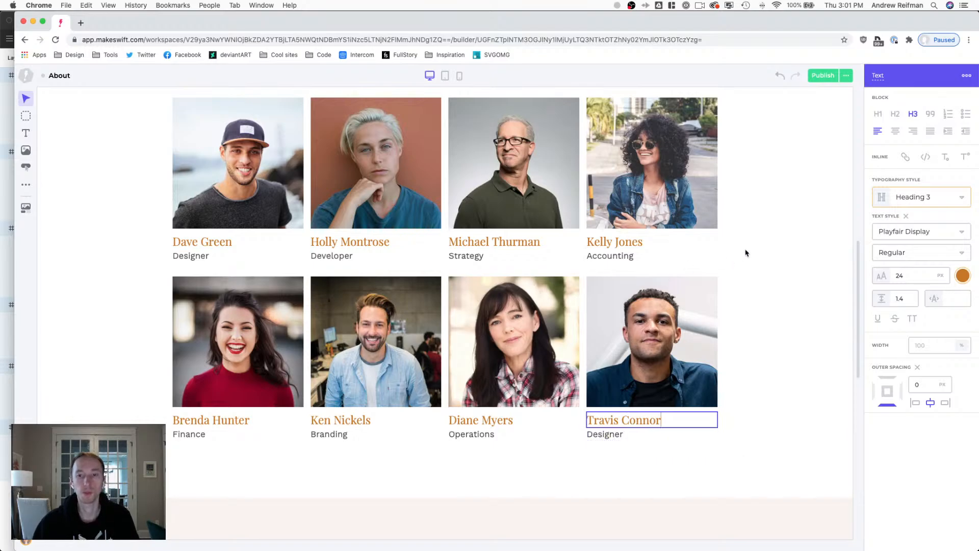
scroll(747, 253, "down", 6)
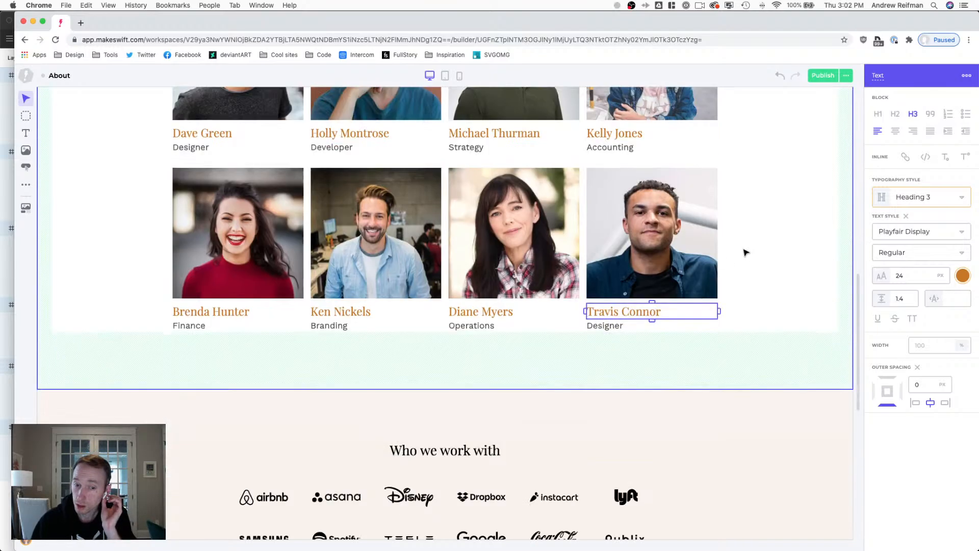
scroll(745, 252, "down", 3)
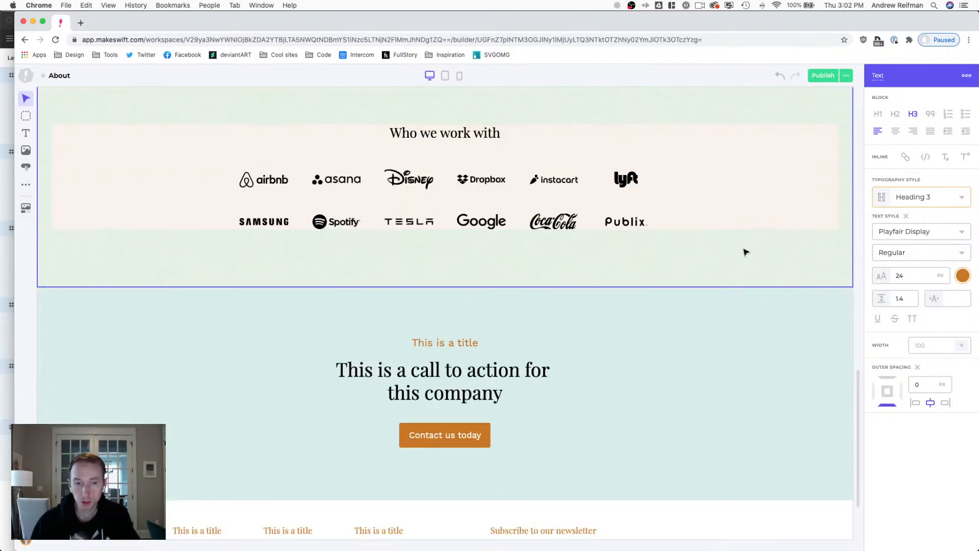
scroll(744, 251, "down", 2)
scroll(744, 252, "up", 15)
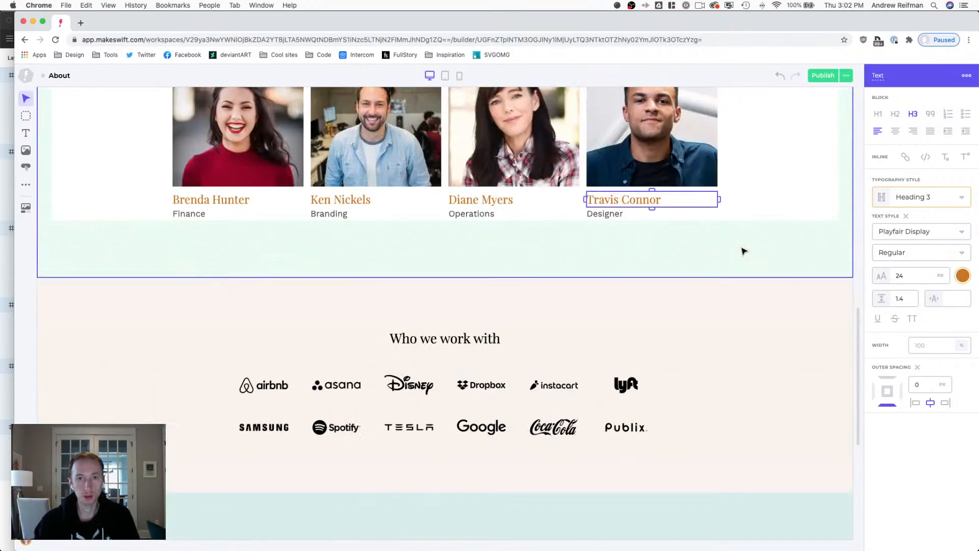
scroll(743, 251, "up", 6)
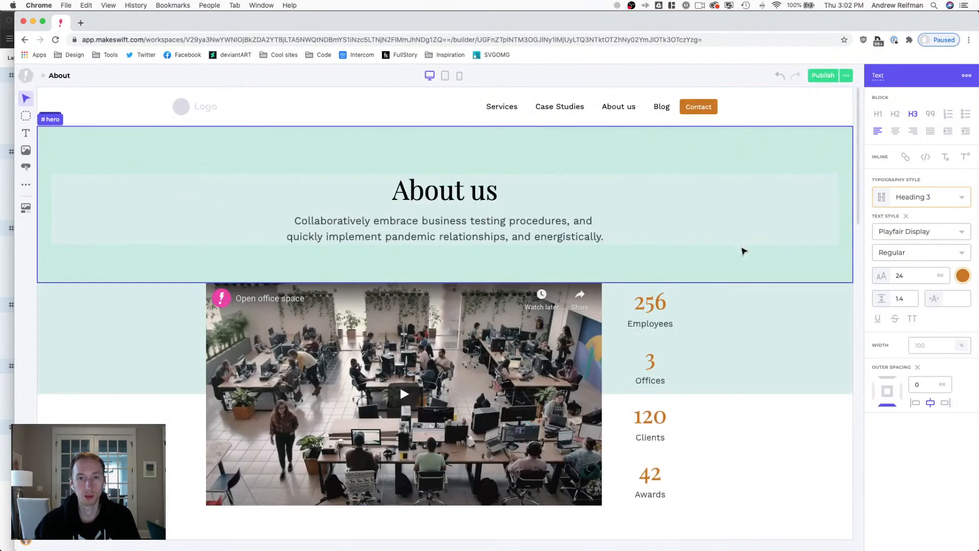
scroll(743, 251, "down", 10)
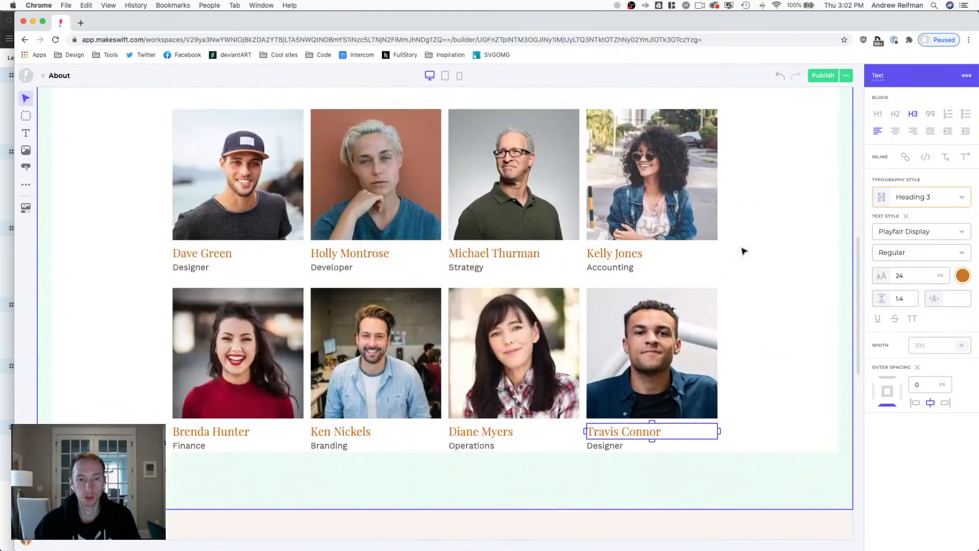
scroll(744, 251, "down", 10)
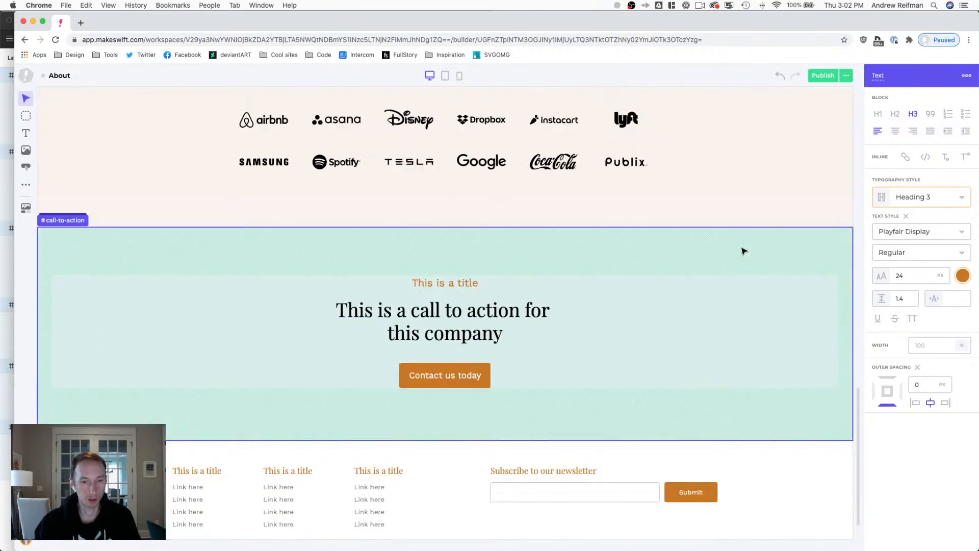
scroll(743, 250, "up", 20)
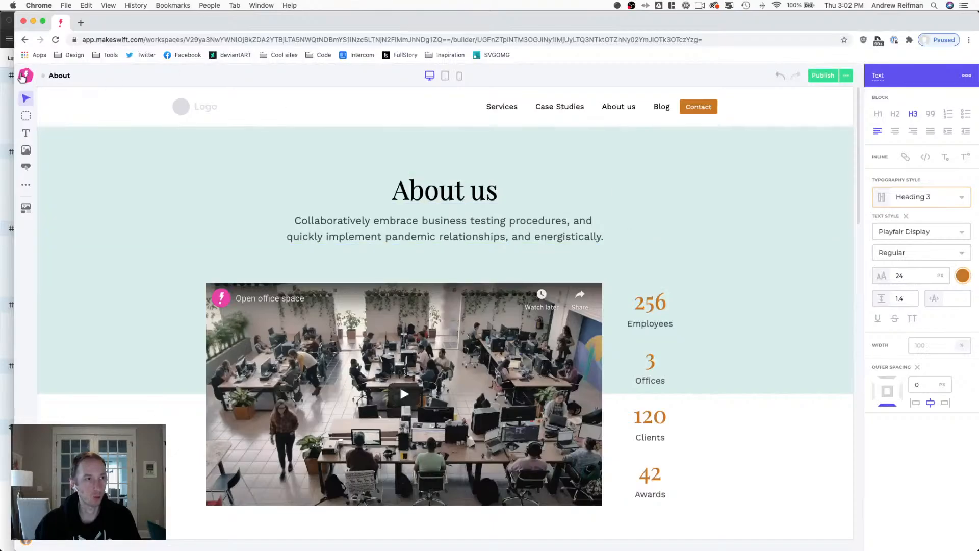
left_click(22, 76)
Switch the editor from the About page to the Case Studies page and scroll through it.
left_click(35, 98)
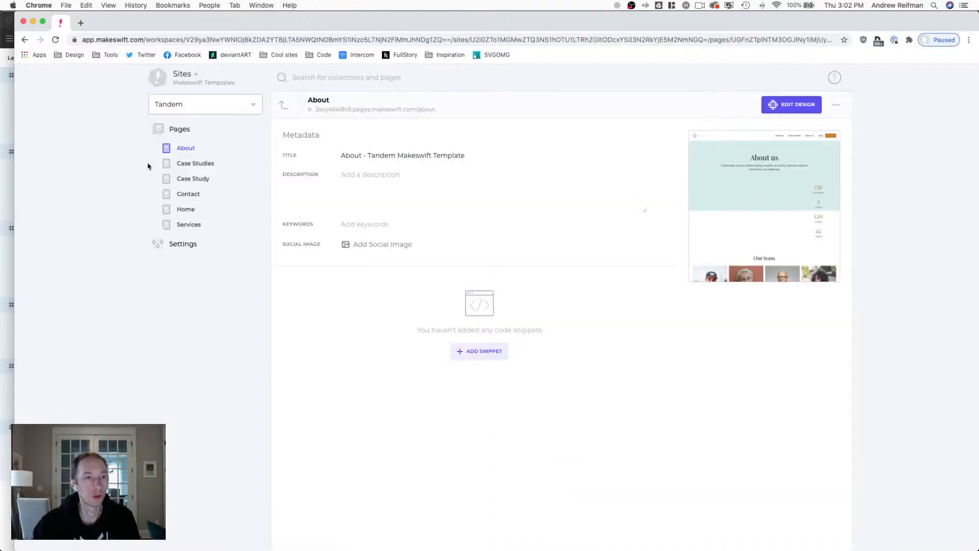
left_click(179, 163)
left_click(791, 104)
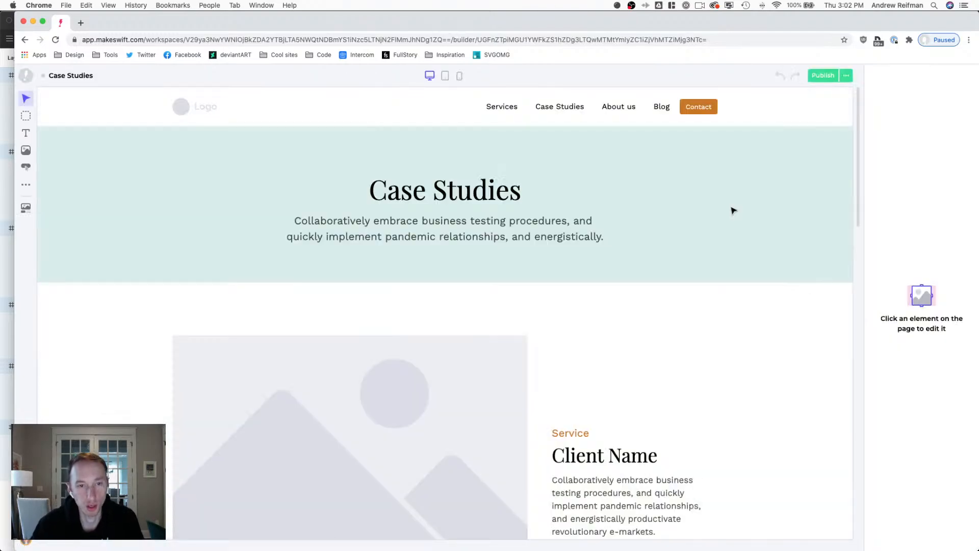
scroll(640, 225, "down", 4)
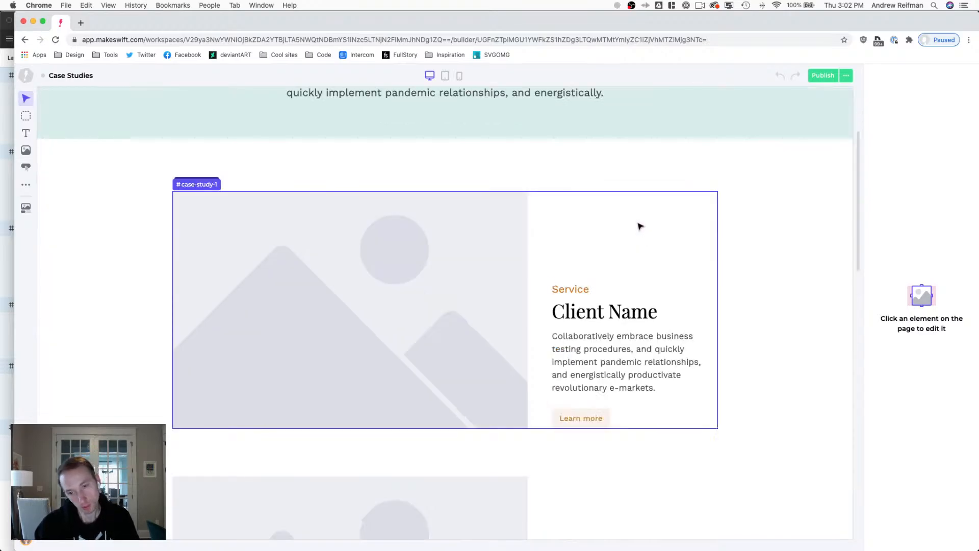
scroll(640, 224, "down", 8)
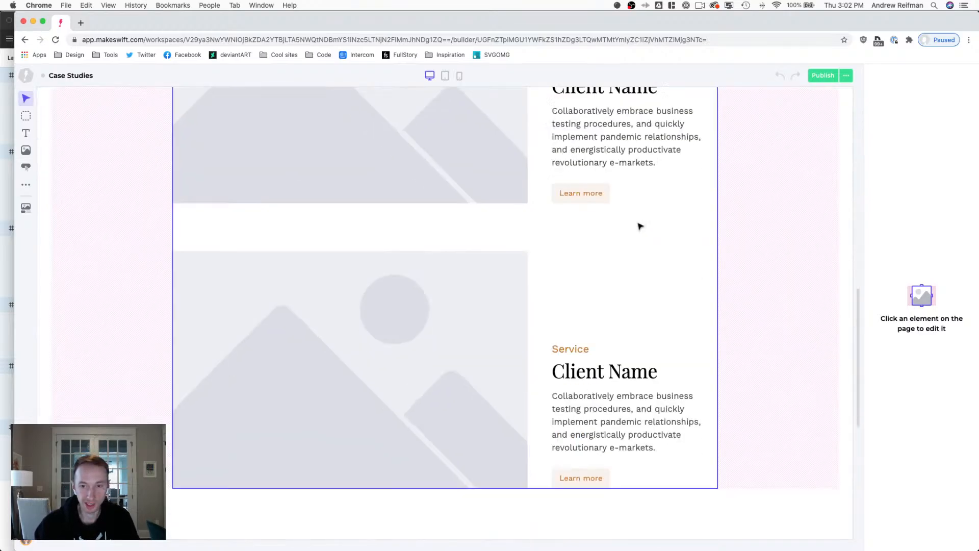
scroll(640, 224, "down", 3)
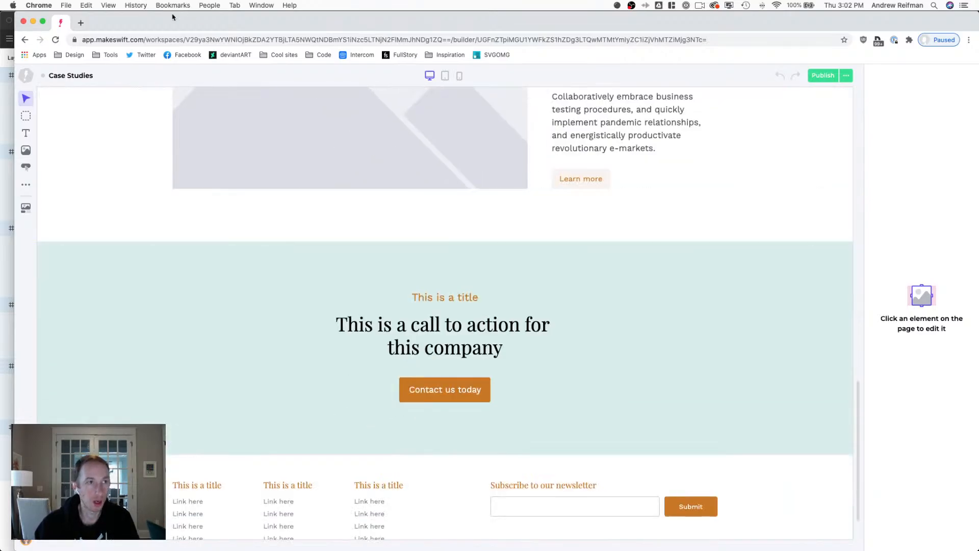
scroll(218, 208, "up", 6)
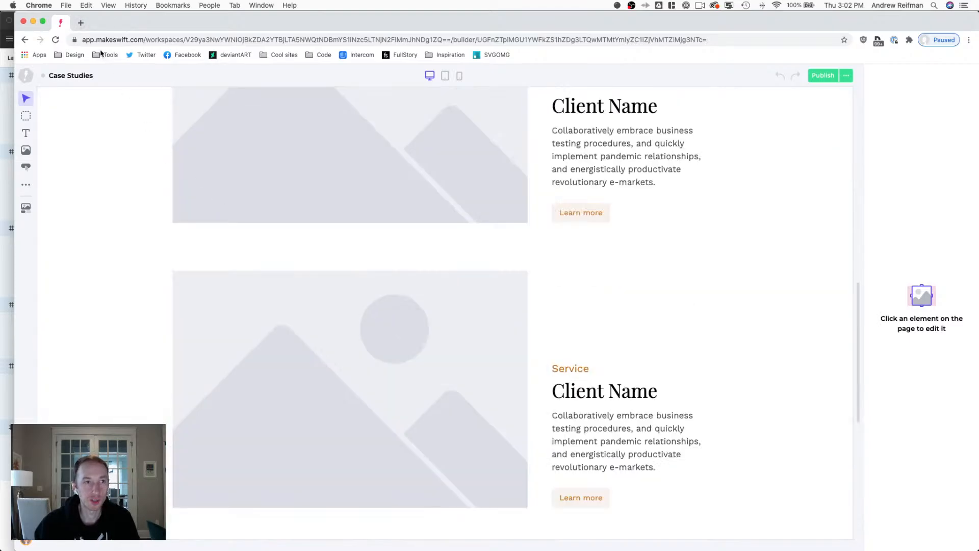
Load Unsplash in a new browser tab, then glance back at the Case Studies builder.
left_click(81, 23)
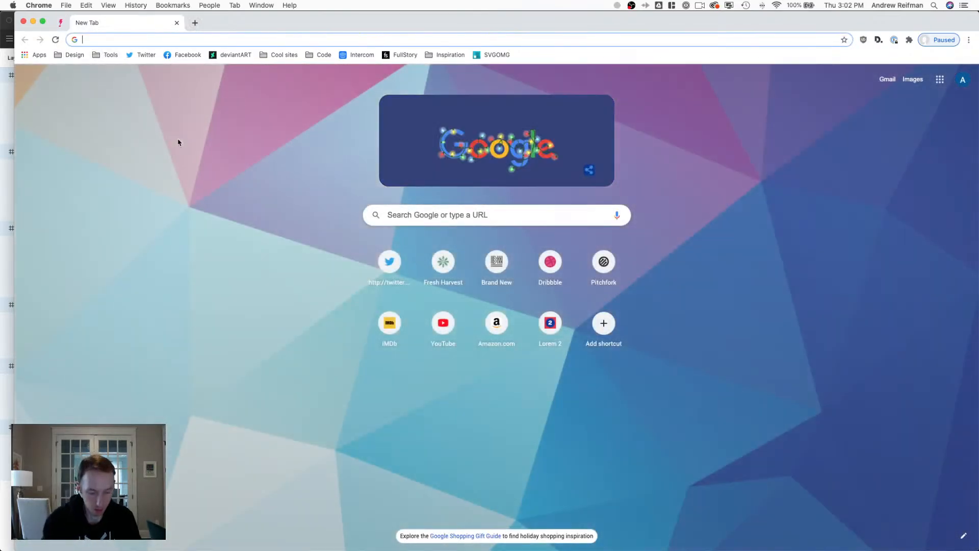
type("unspla")
key("Return")
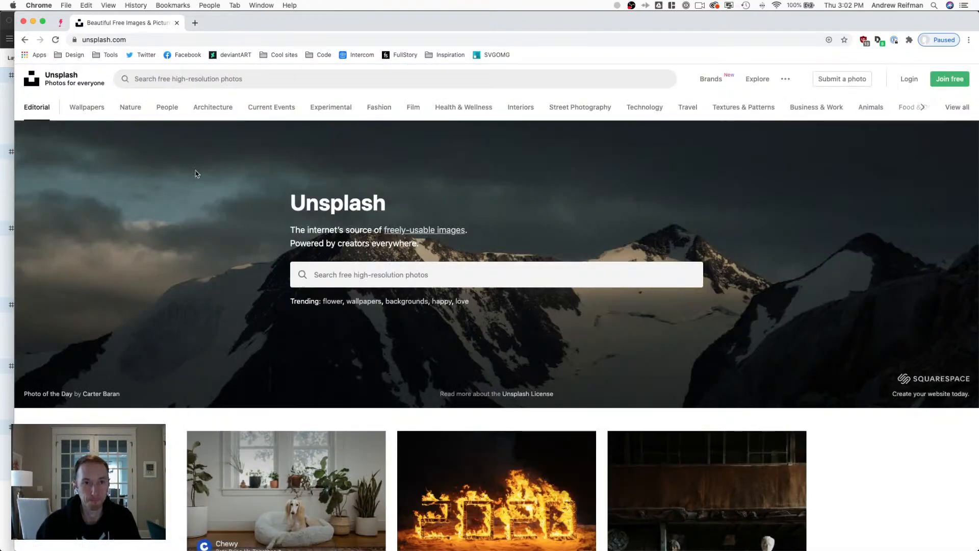
left_click(60, 22)
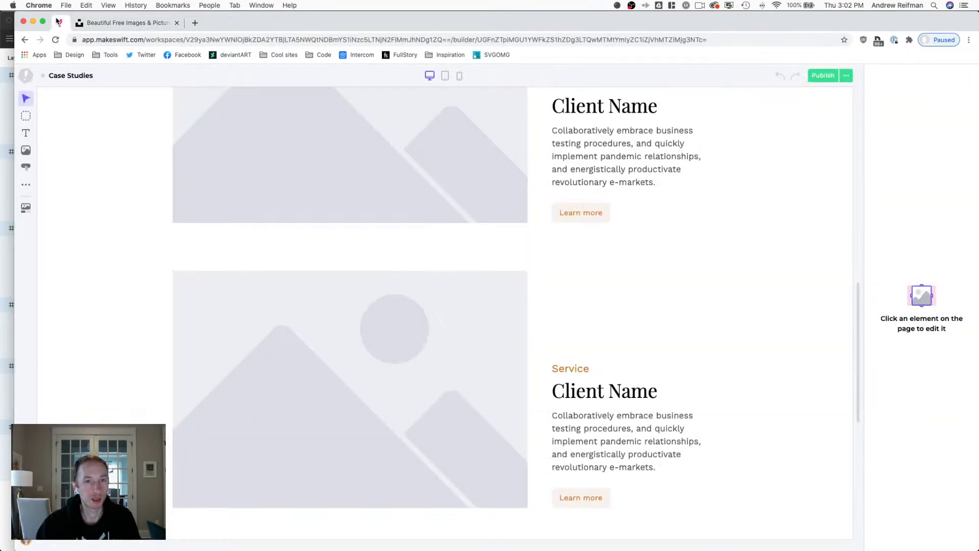
scroll(312, 185, "up", 15)
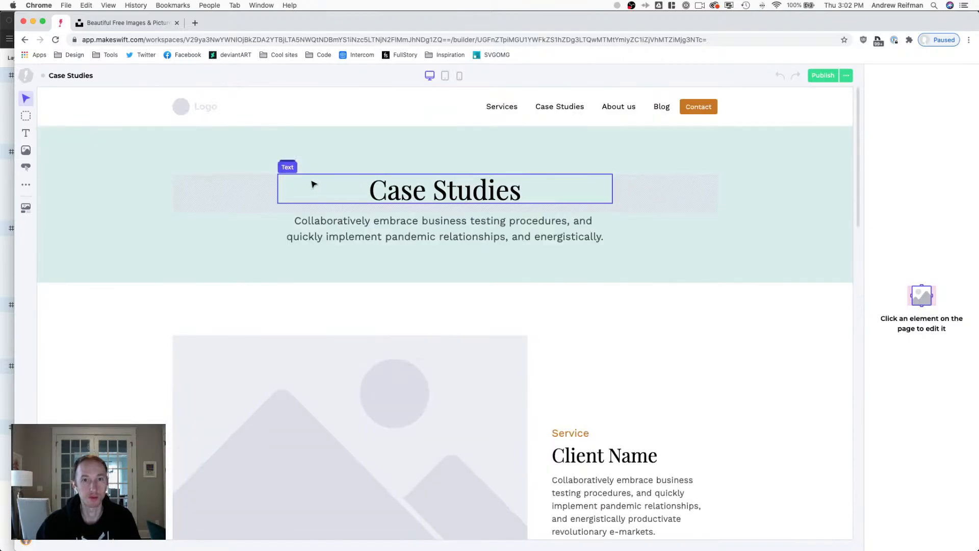
scroll(304, 168, "down", 5)
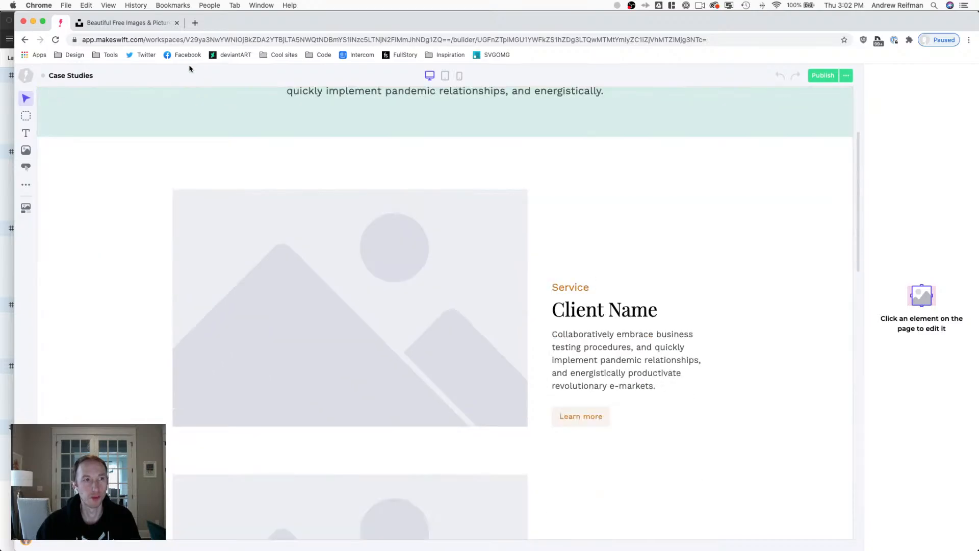
Browse the Unsplash homepage photo feed.
left_click(127, 22)
scroll(239, 209, "down", 10)
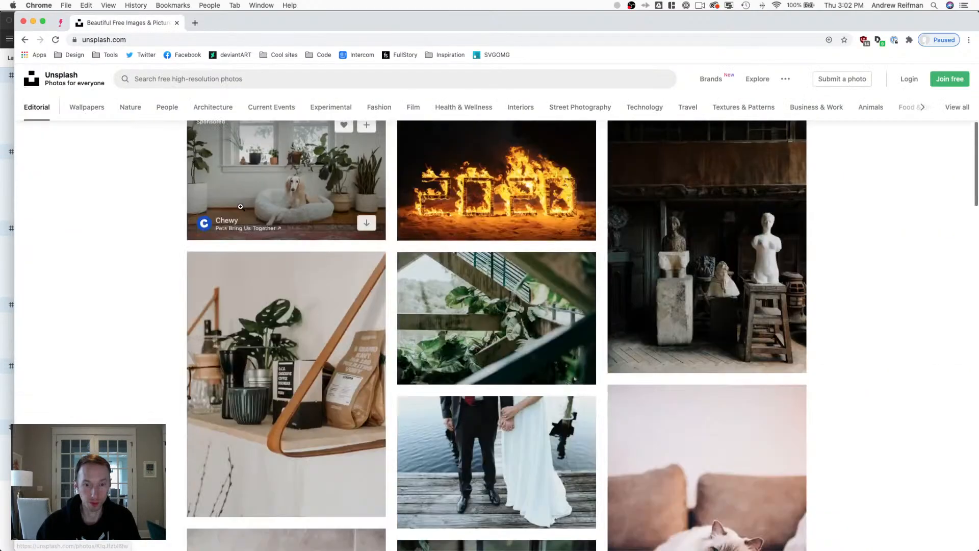
scroll(221, 202, "down", 3)
scroll(221, 201, "down", 15)
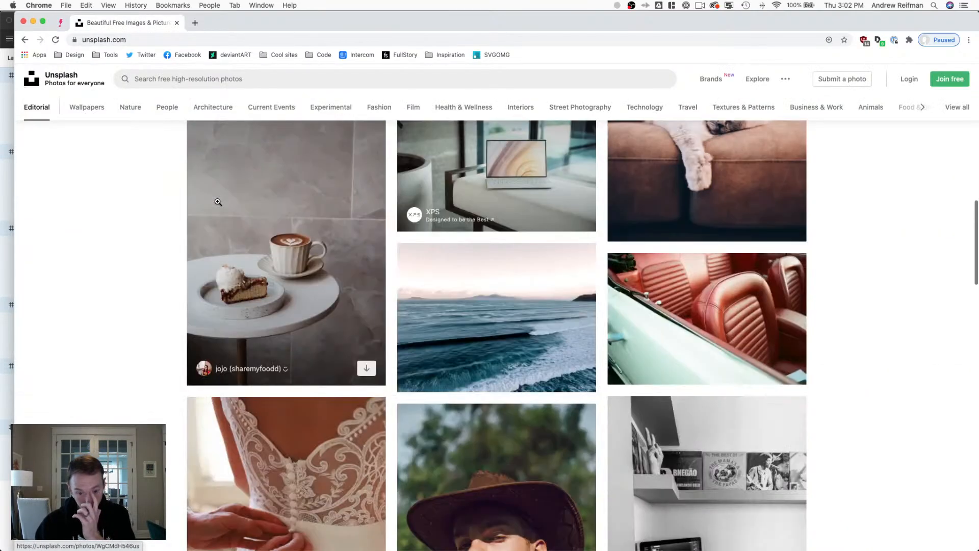
scroll(220, 201, "down", 10)
scroll(219, 202, "up", 5)
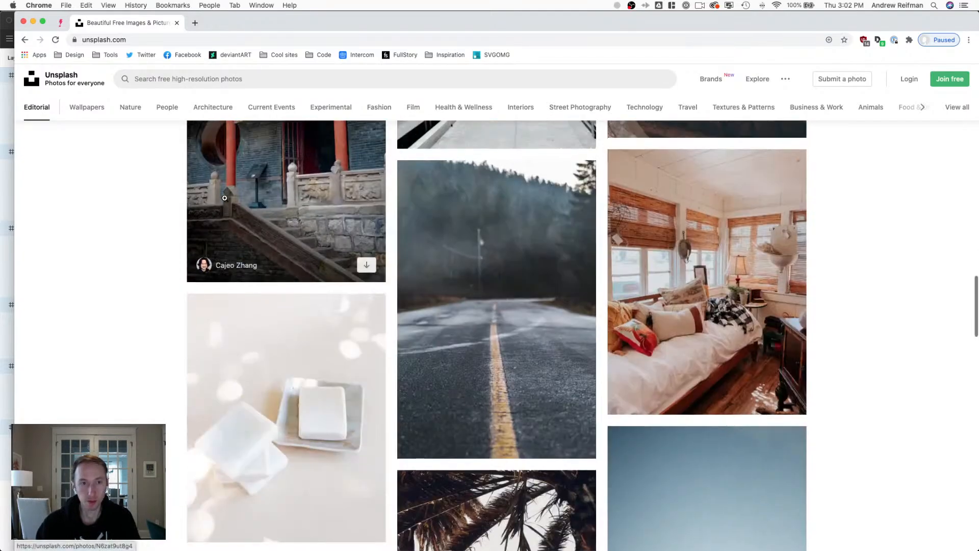
Search Unsplash for 'business' and scroll through the roughly 6.6k photo results.
left_click(179, 80)
type("bu")
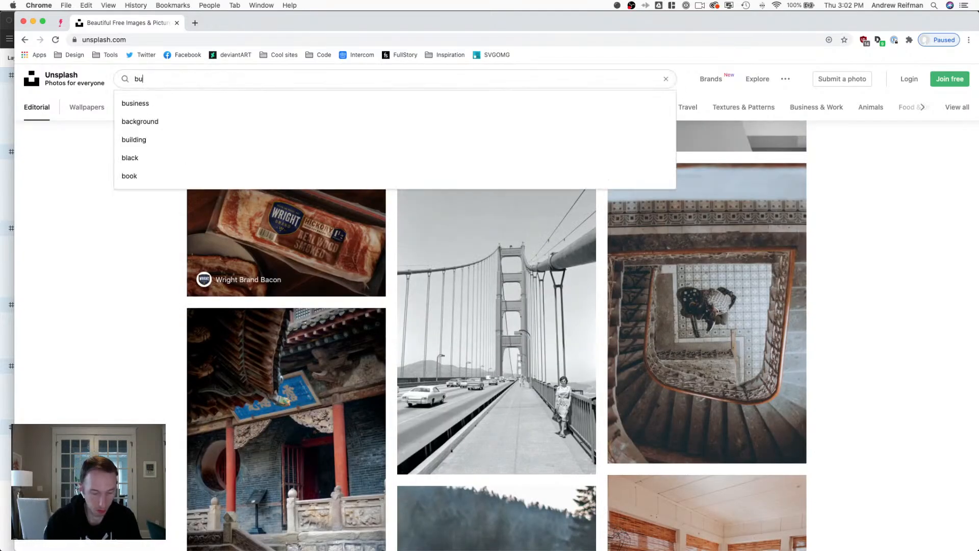
type("siness")
key("Return")
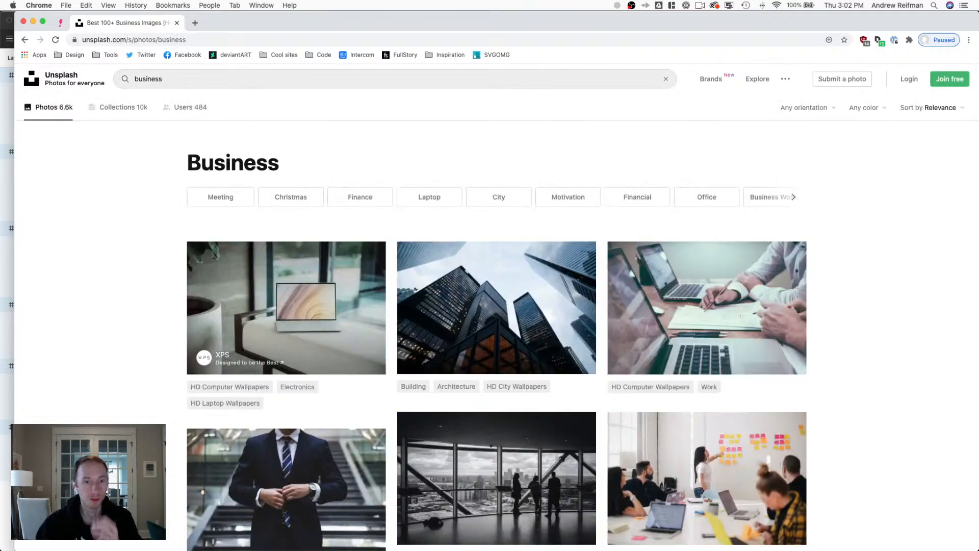
scroll(180, 123, "down", 6)
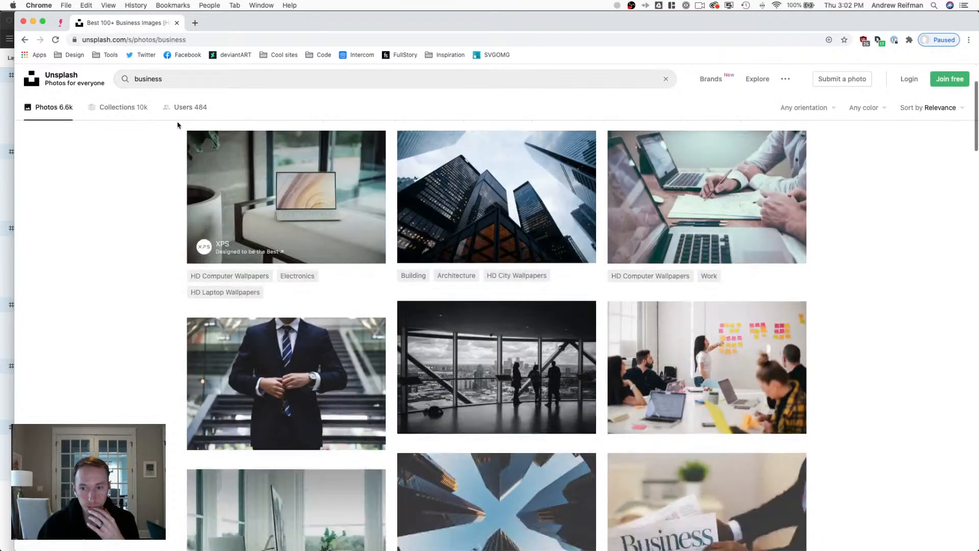
scroll(178, 125, "down", 10)
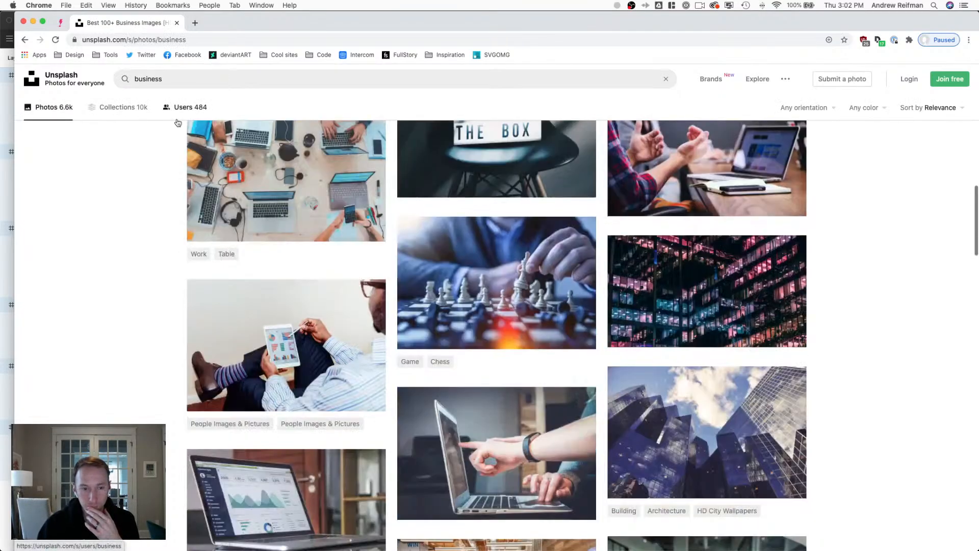
scroll(177, 121, "down", 8)
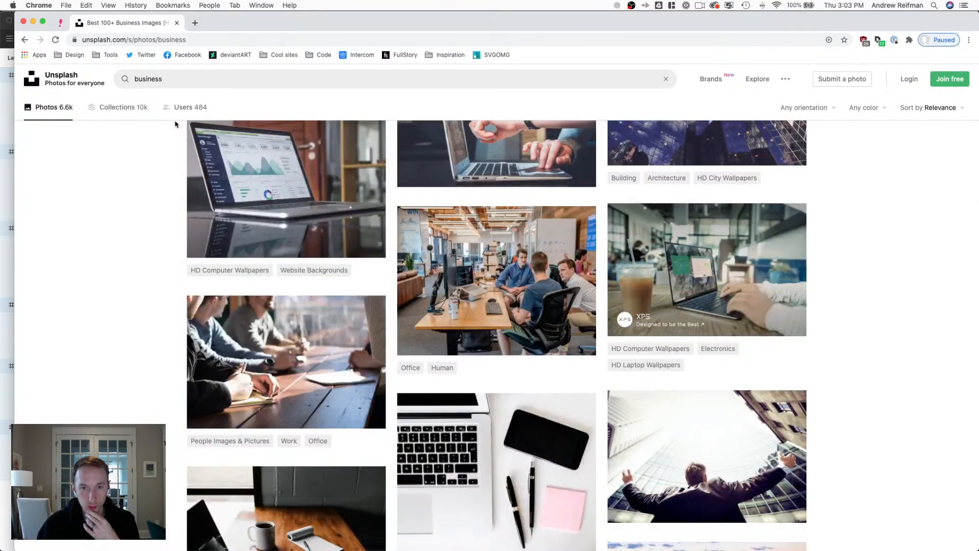
scroll(175, 123, "down", 12)
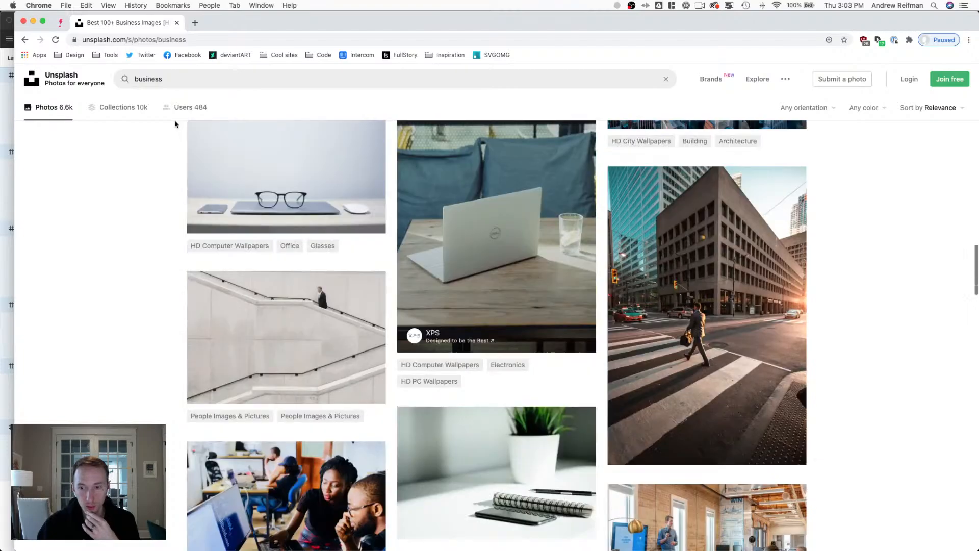
scroll(175, 124, "down", 10)
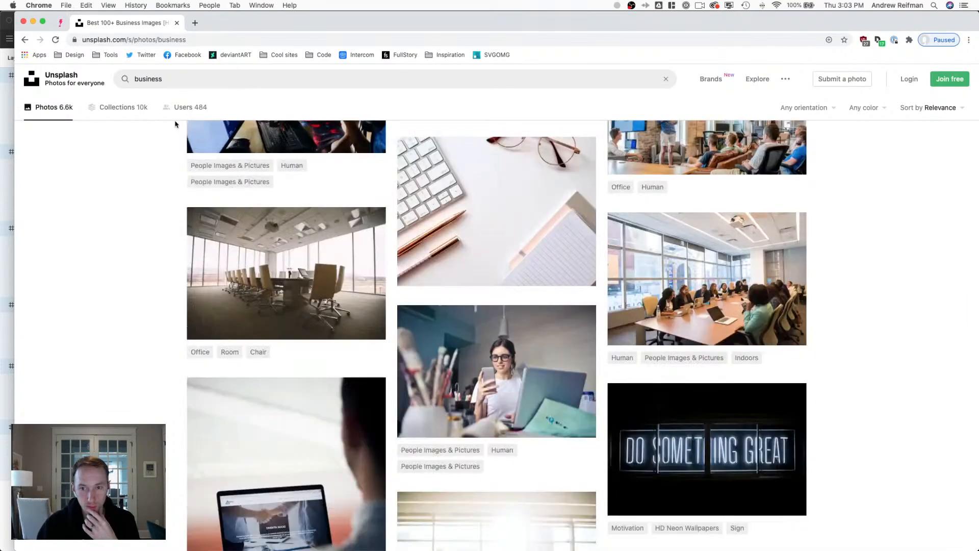
scroll(175, 124, "down", 20)
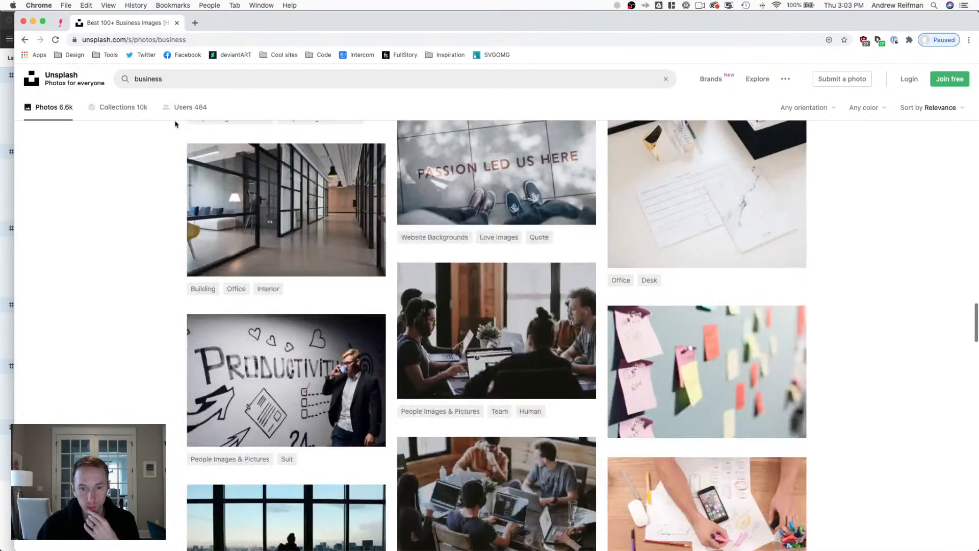
scroll(174, 124, "down", 15)
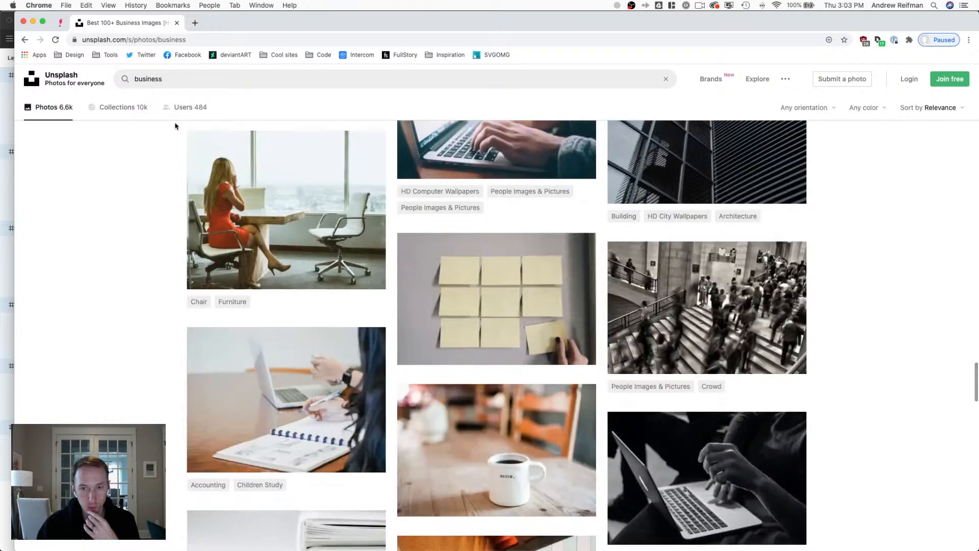
scroll(175, 125, "down", 7)
scroll(175, 126, "down", 4)
scroll(175, 126, "down", 20)
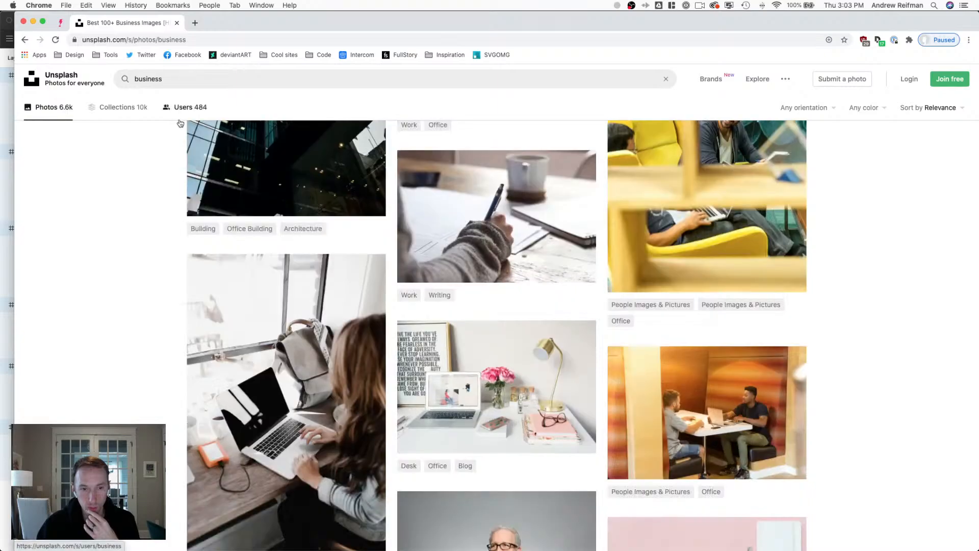
Replace the query with 'commerce' and scroll through its 225 photo results.
left_click(170, 79)
double_click(170, 79)
type("c")
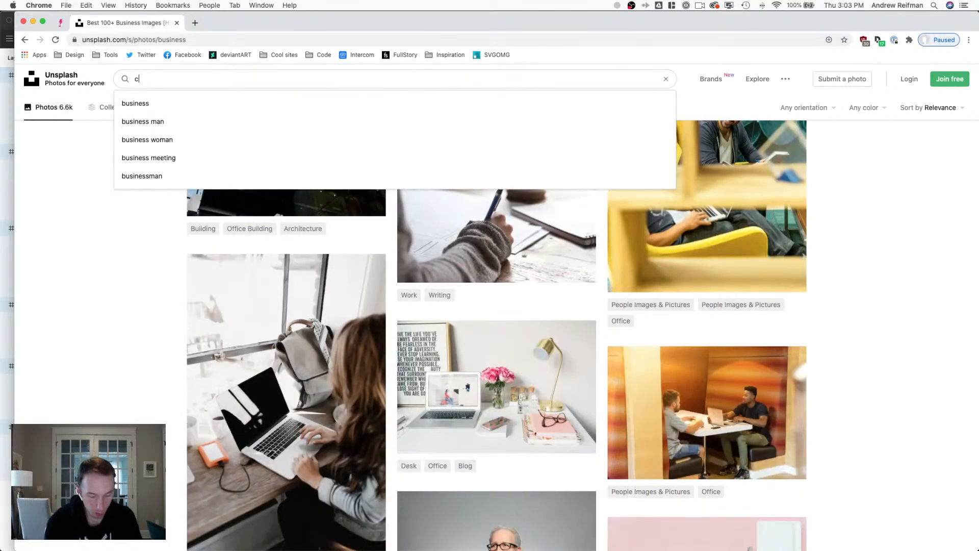
type("ommerce")
key("Return")
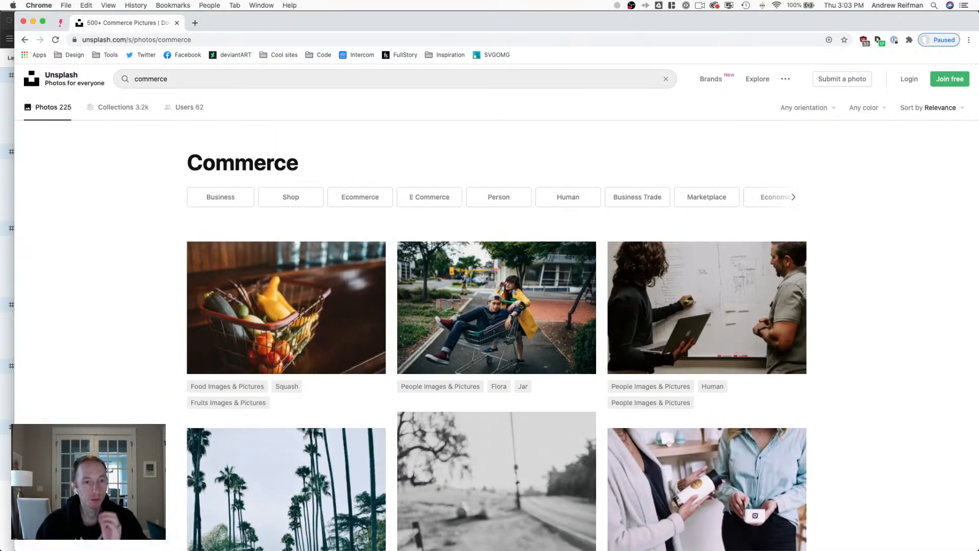
scroll(149, 166, "down", 10)
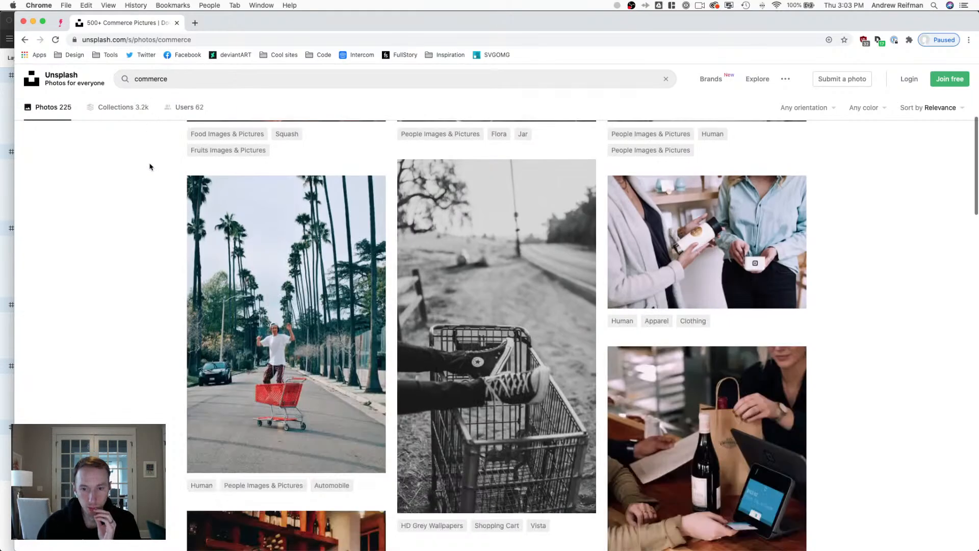
scroll(132, 179, "down", 5)
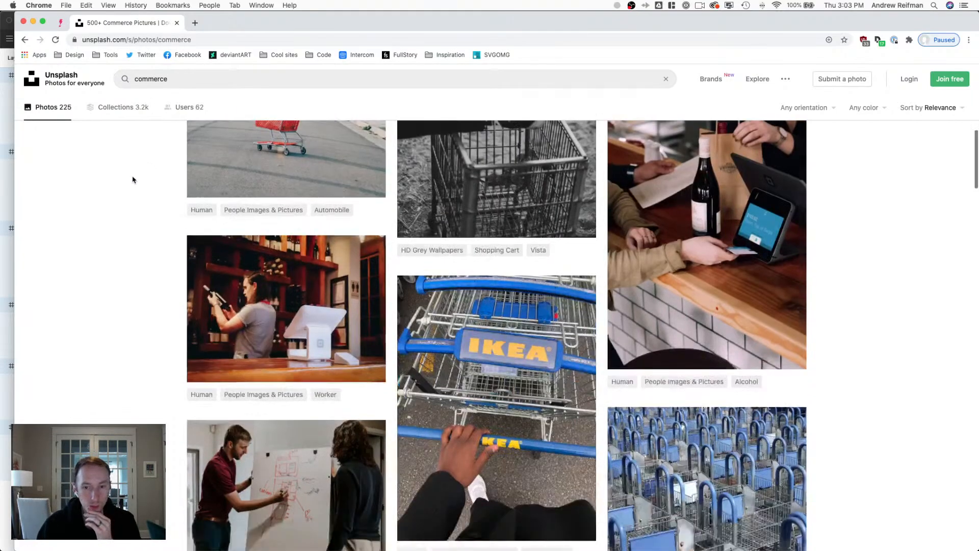
scroll(132, 179, "down", 8)
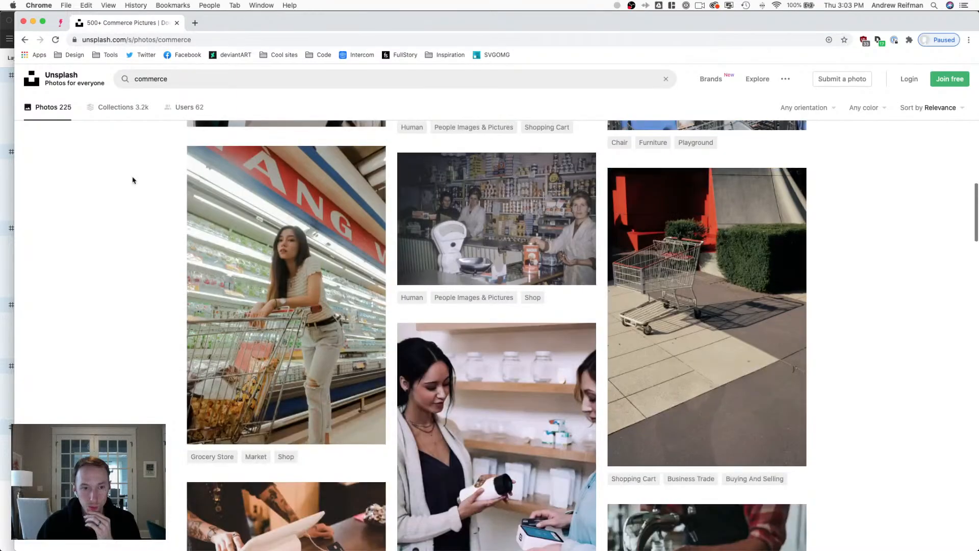
scroll(133, 179, "down", 8)
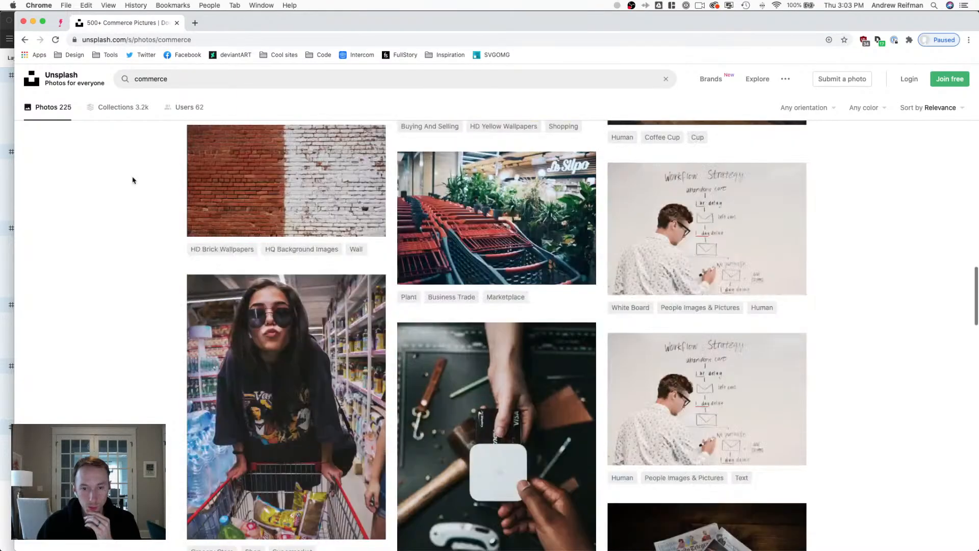
scroll(132, 180, "down", 12)
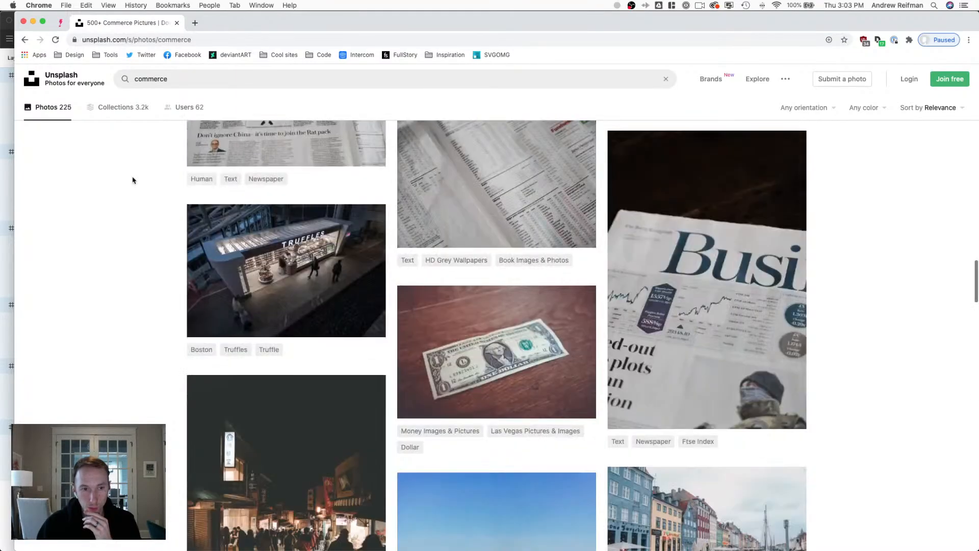
scroll(132, 180, "down", 6)
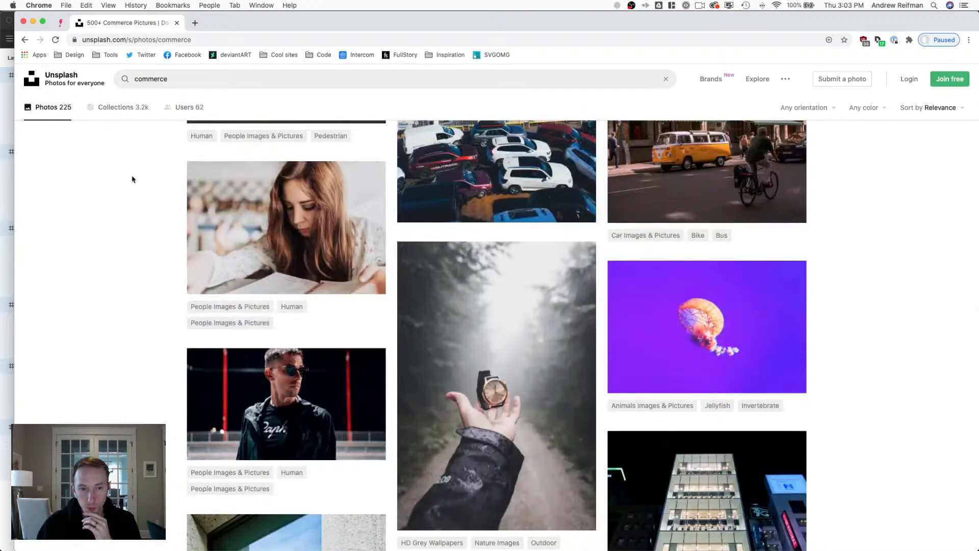
scroll(132, 180, "down", 8)
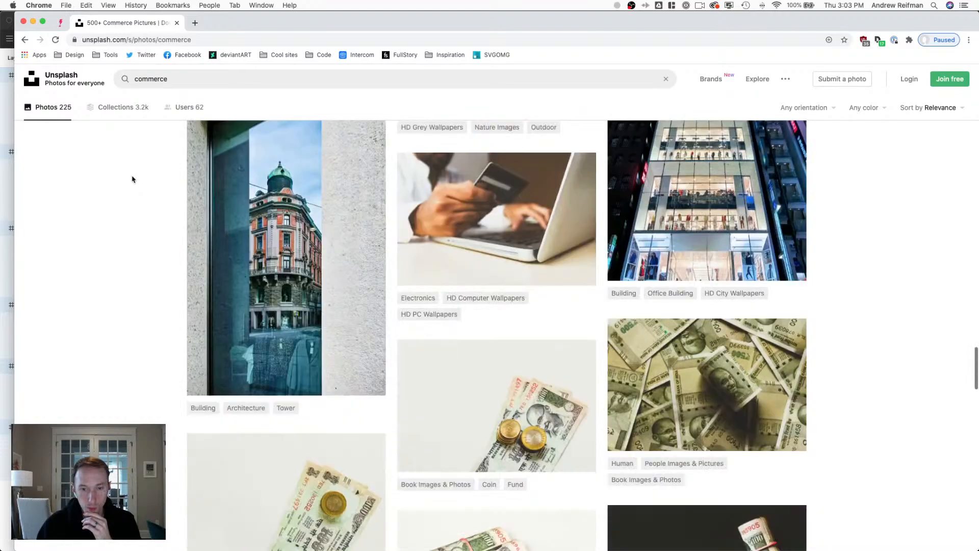
scroll(132, 179, "down", 18)
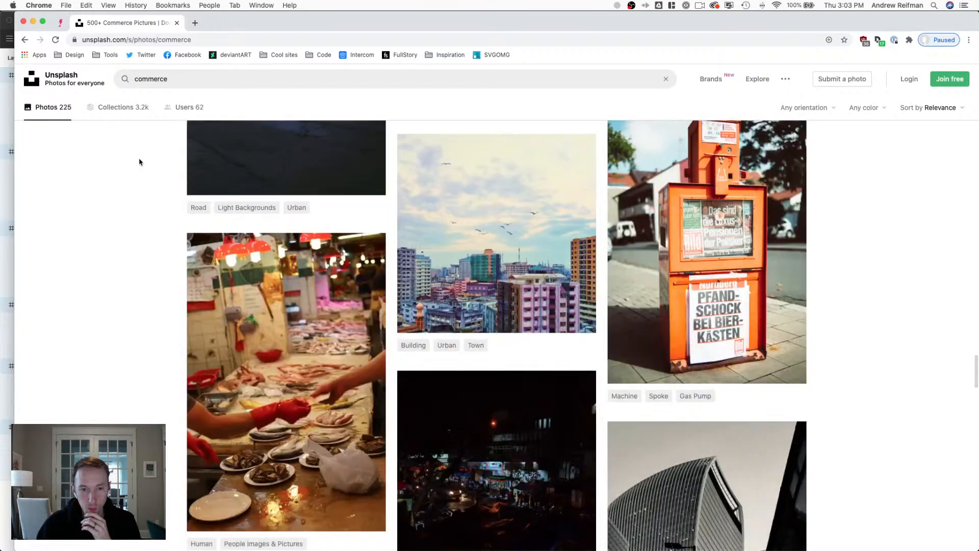
Search for 'store' instead and scroll down the 3.4k store photo results.
left_click(147, 79)
type("store")
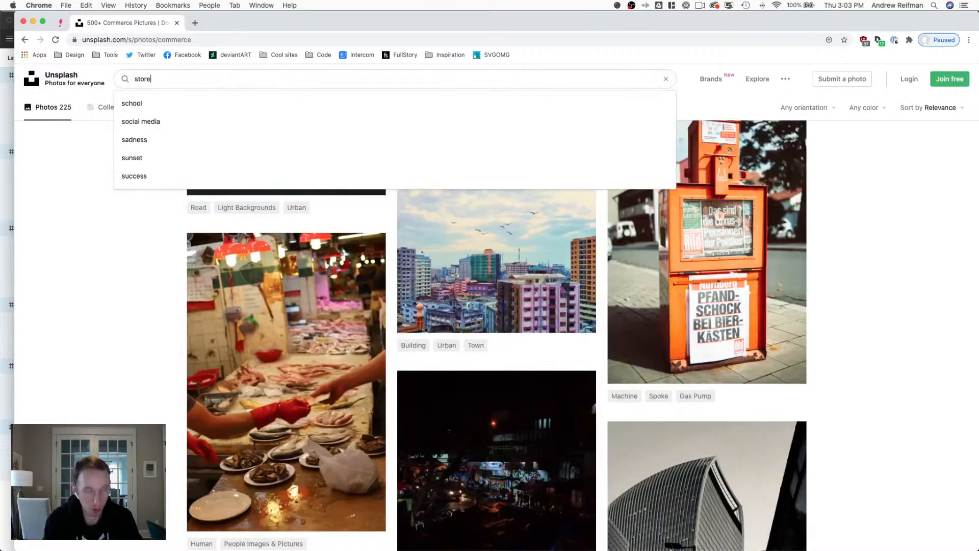
key("Return")
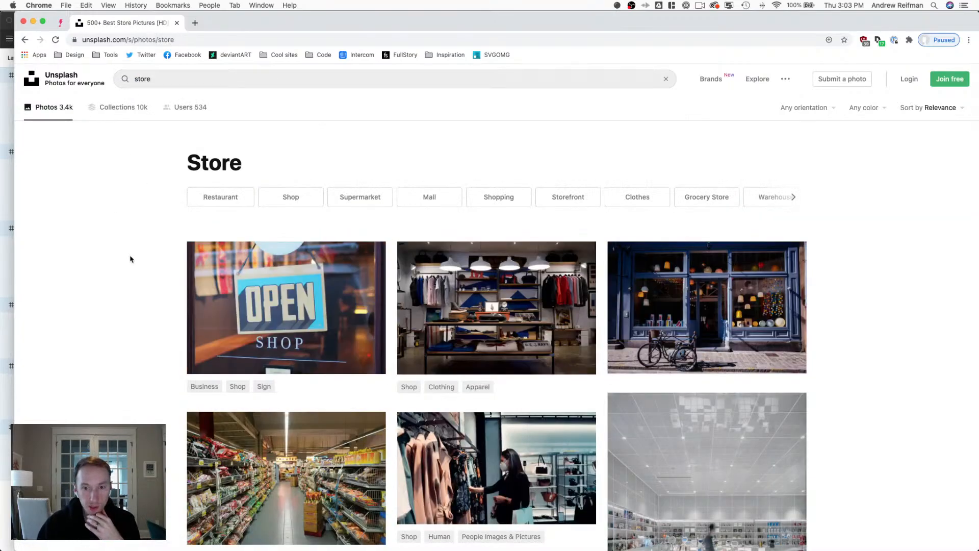
scroll(131, 257, "down", 5)
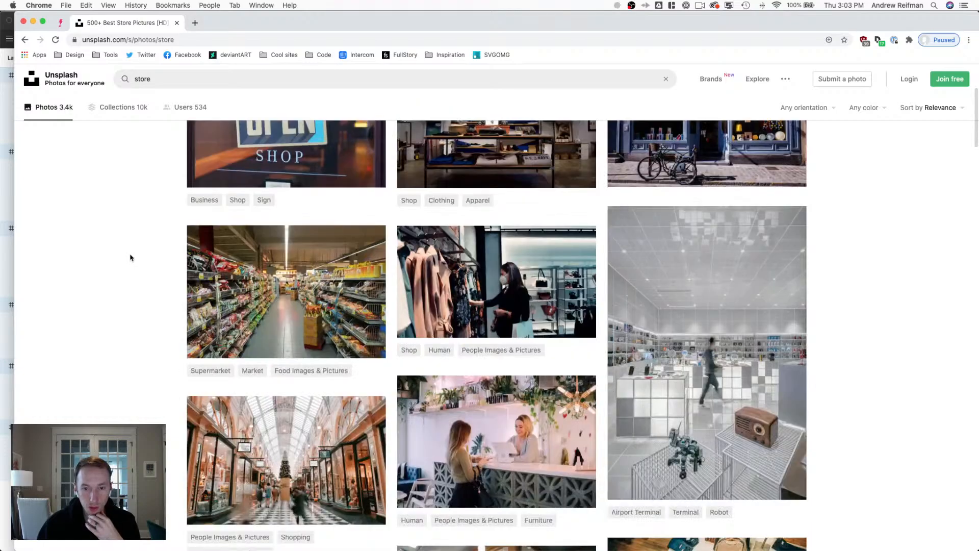
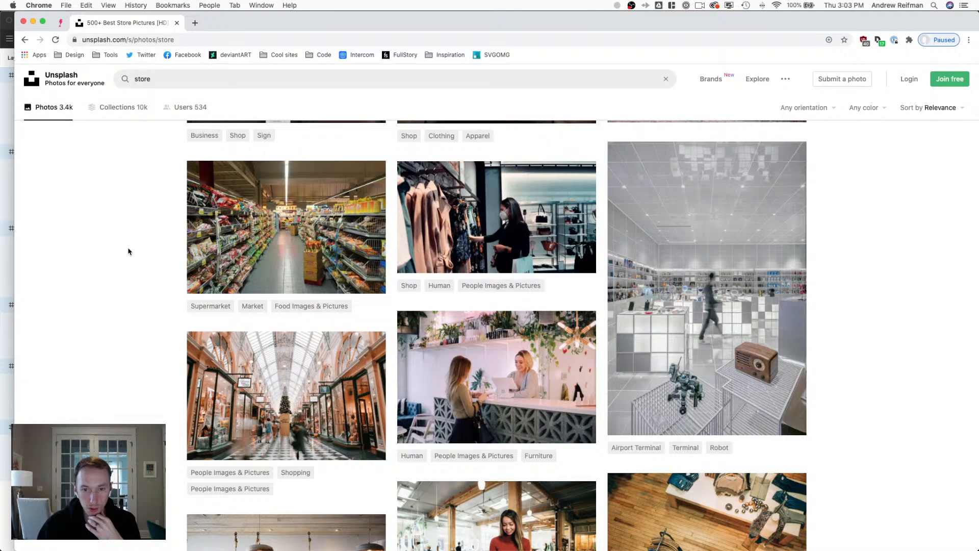
Download the photo of the smiling cashier at the checkout and dismiss the Say thanks popup.
scroll(125, 286, "down", 4)
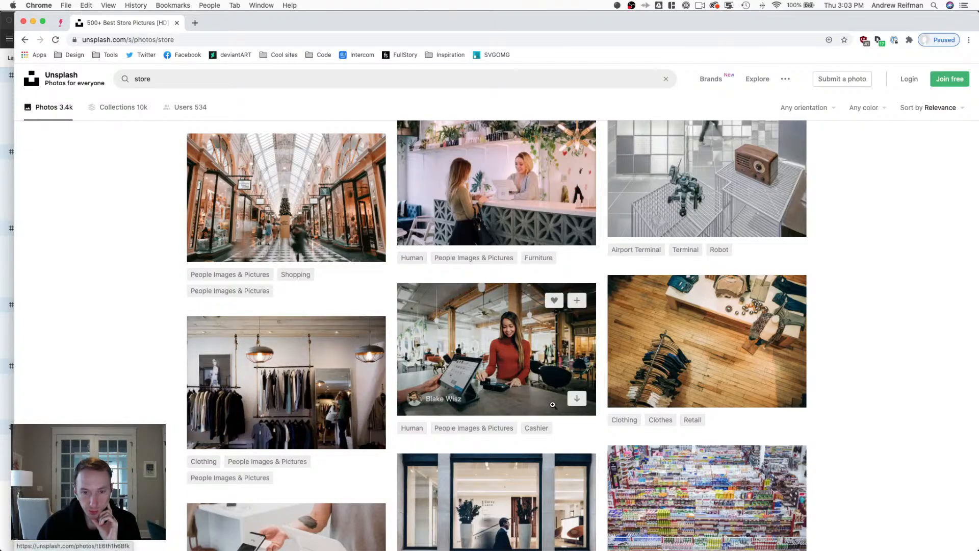
left_click(578, 398)
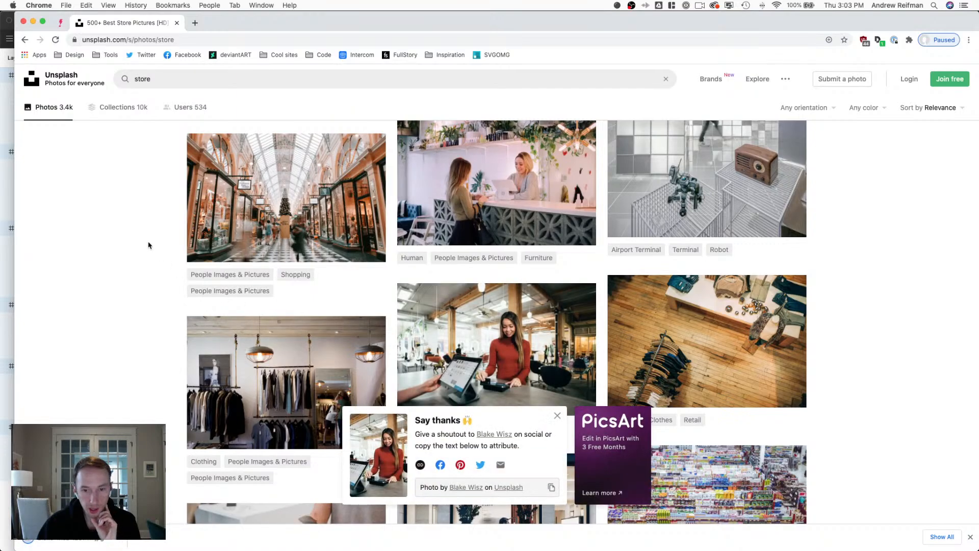
left_click(558, 415)
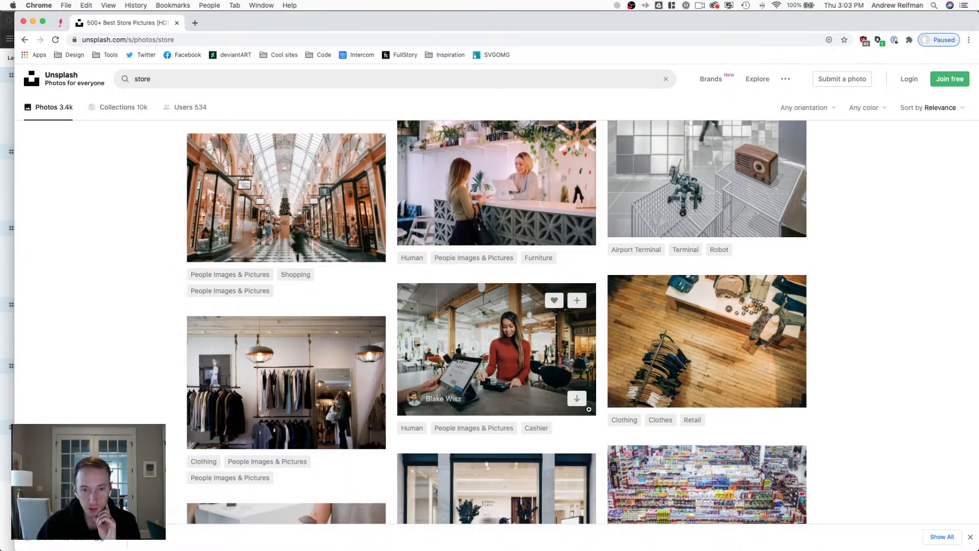
Browse further down through the 3.4k store photo results.
scroll(138, 260, "down", 5)
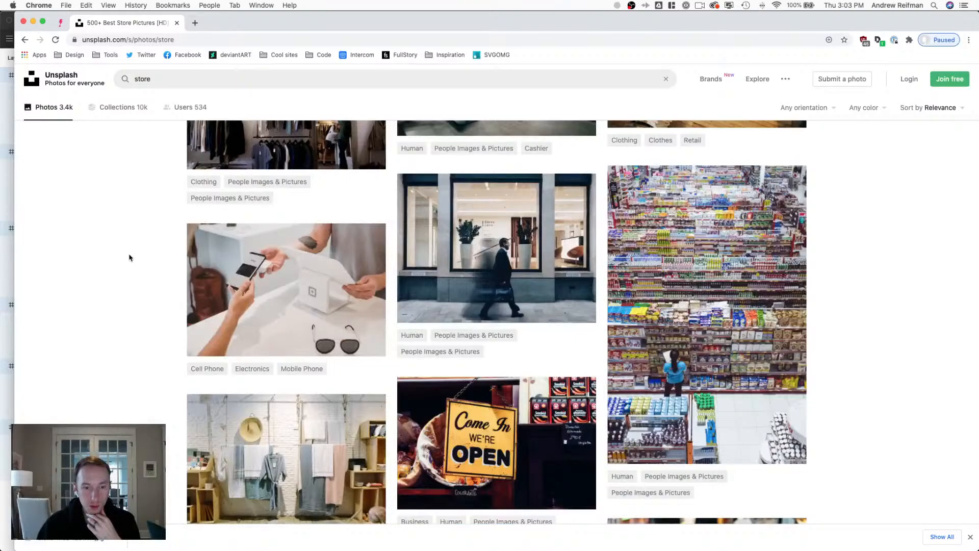
scroll(129, 258, "down", 8)
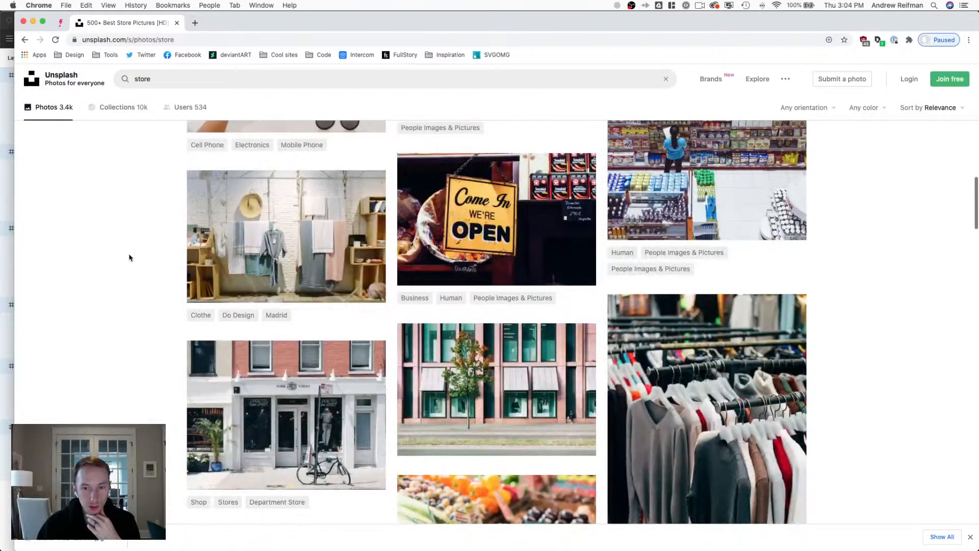
scroll(129, 258, "down", 10)
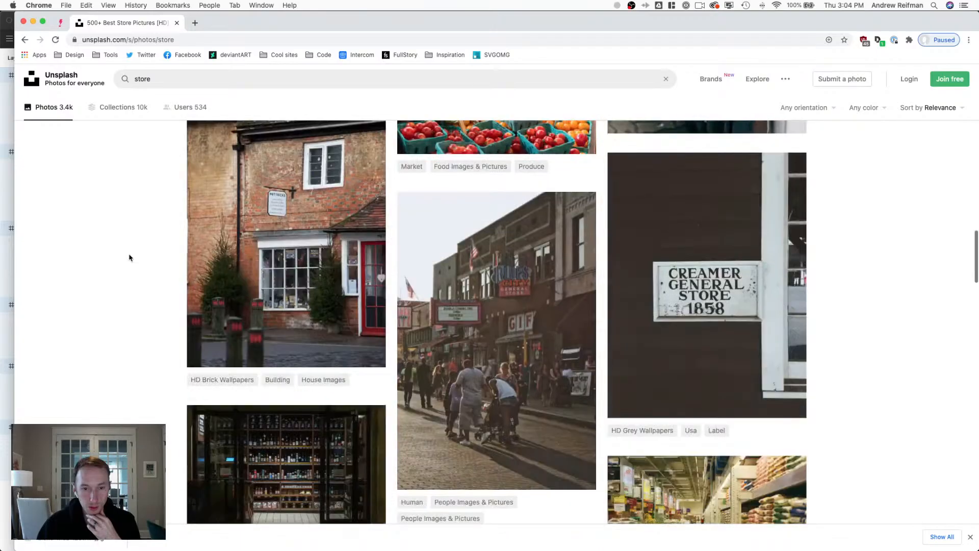
scroll(129, 258, "down", 9)
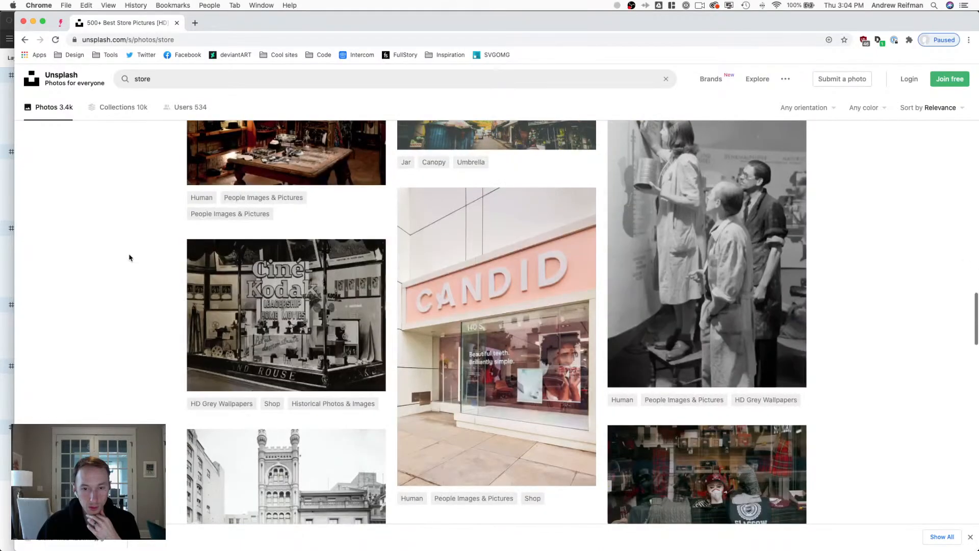
scroll(129, 257, "down", 15)
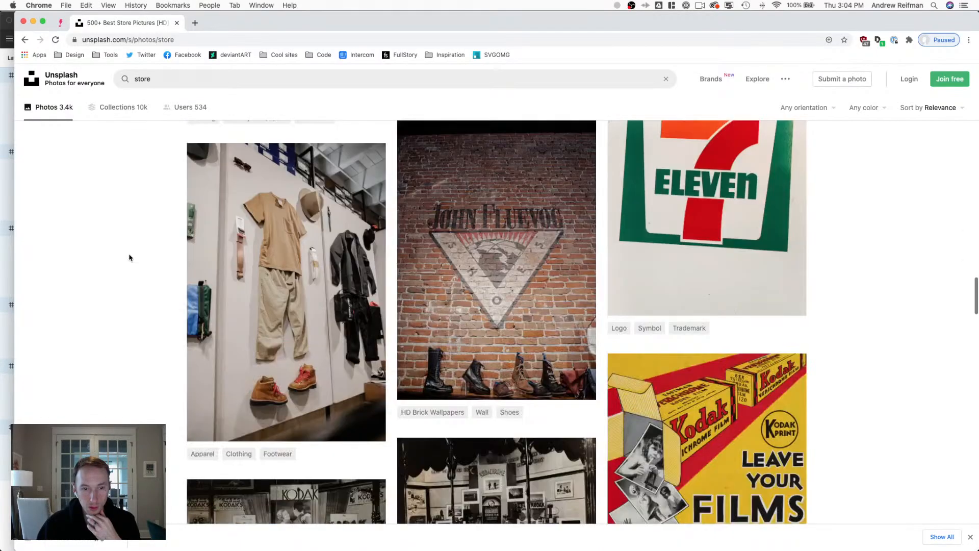
scroll(129, 258, "down", 15)
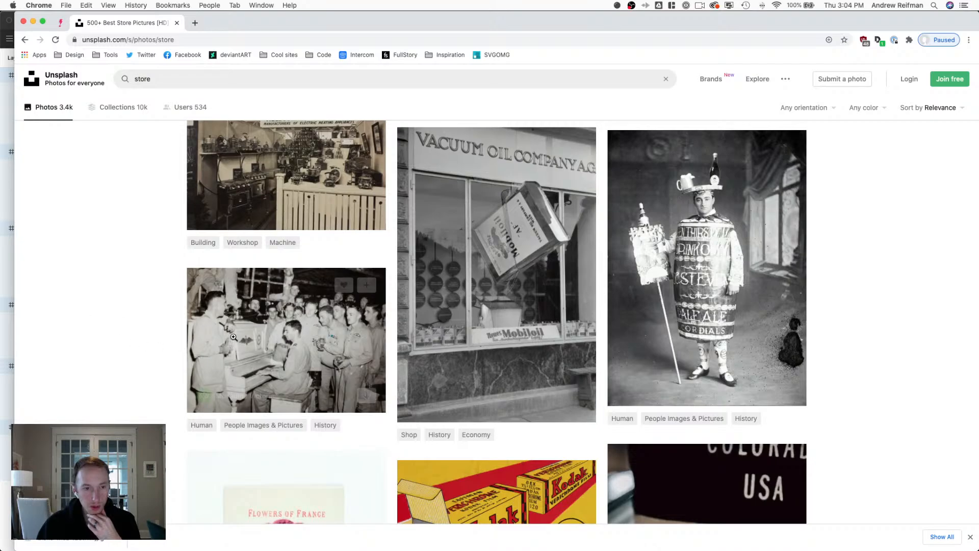
mouse_move(237, 336)
scroll(289, 357, "up", 4)
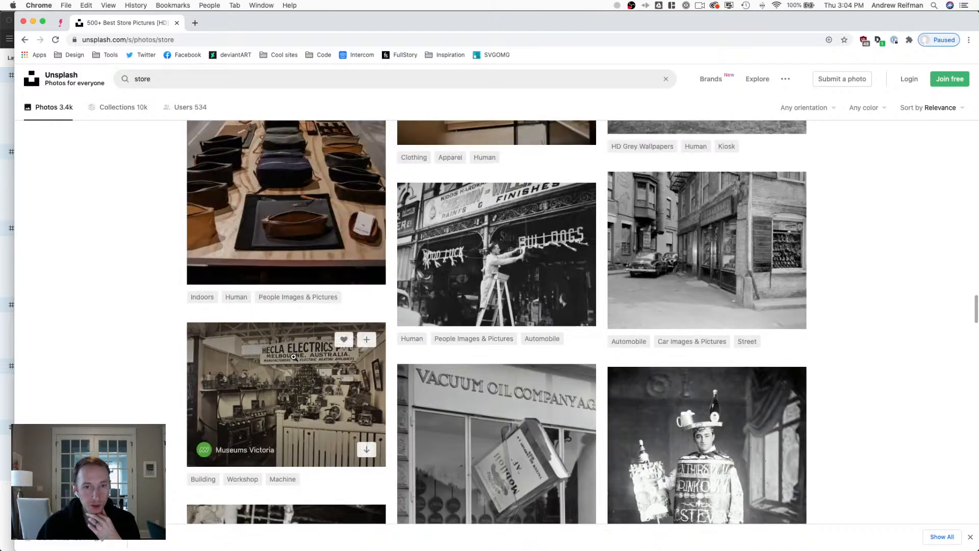
scroll(291, 356, "down", 4)
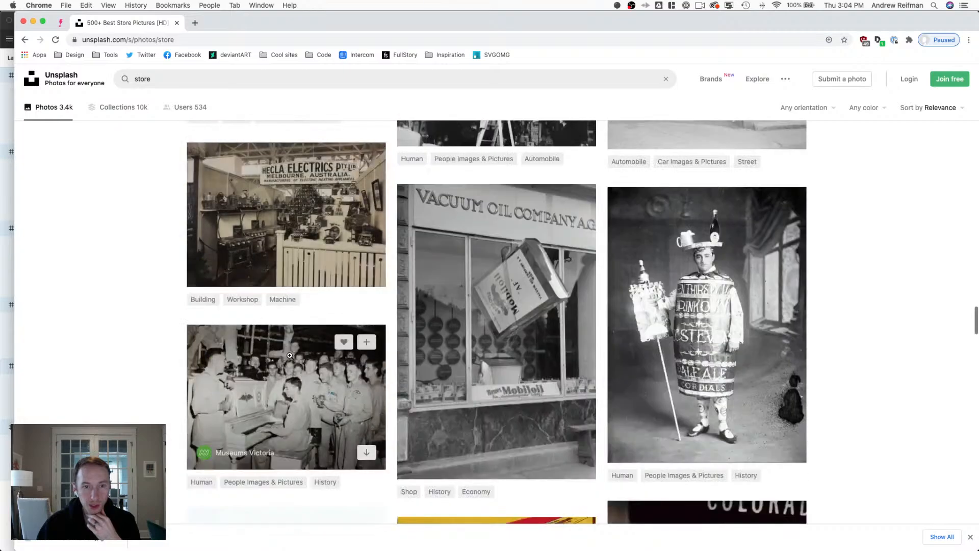
scroll(290, 363, "down", 6)
scroll(120, 339, "down", 9)
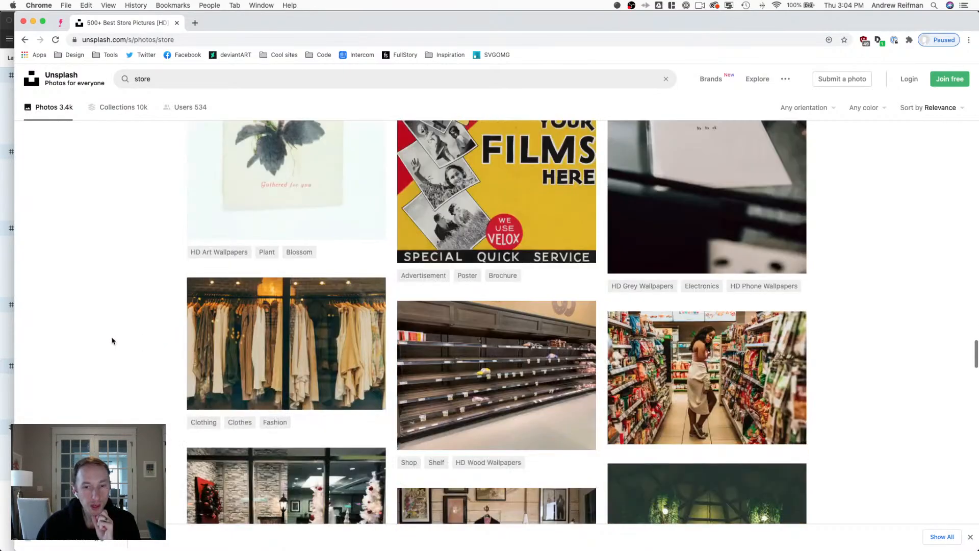
scroll(113, 340, "down", 3)
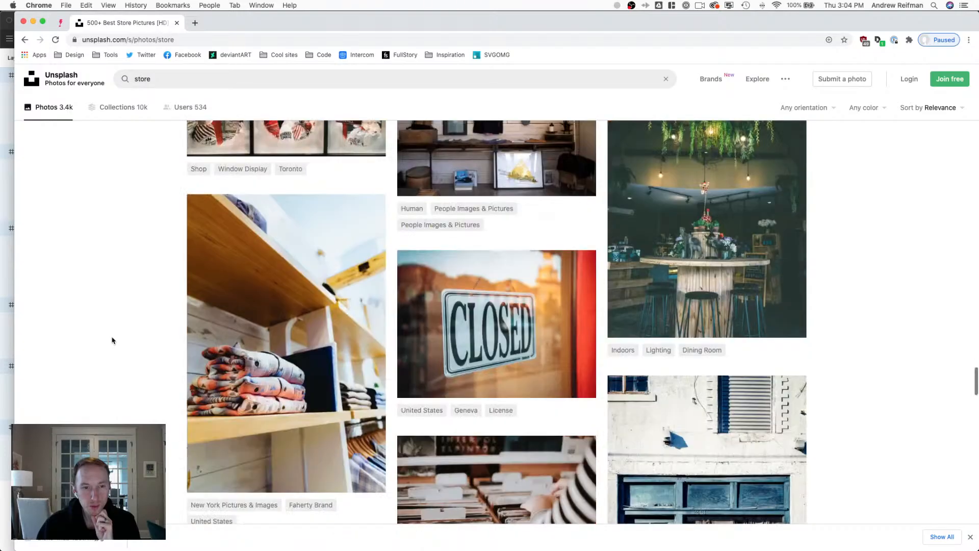
scroll(113, 340, "down", 14)
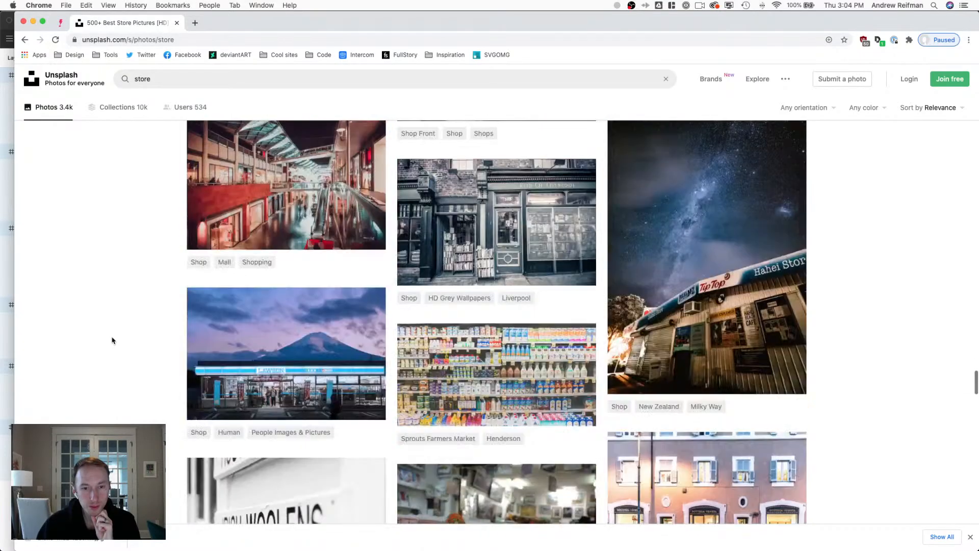
scroll(112, 340, "down", 4)
scroll(113, 340, "down", 13)
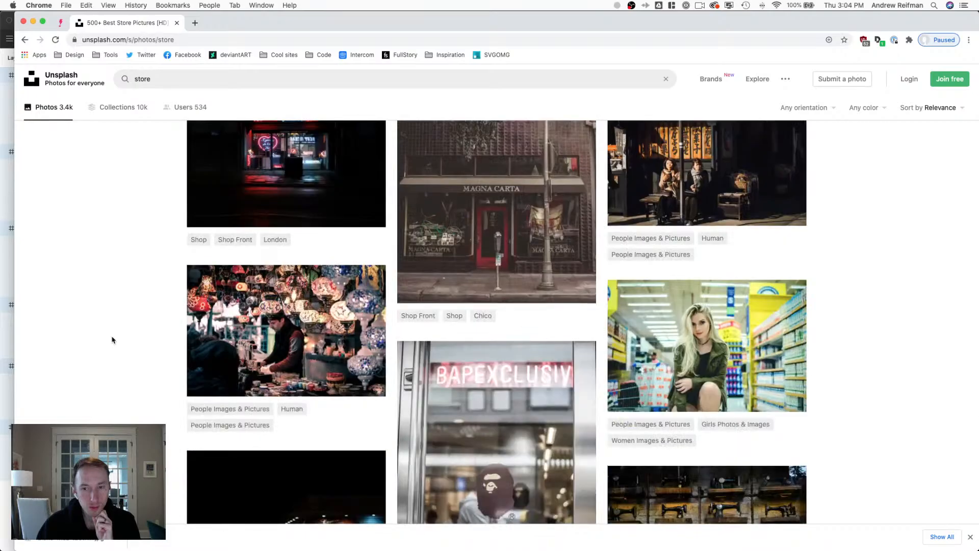
scroll(113, 340, "down", 14)
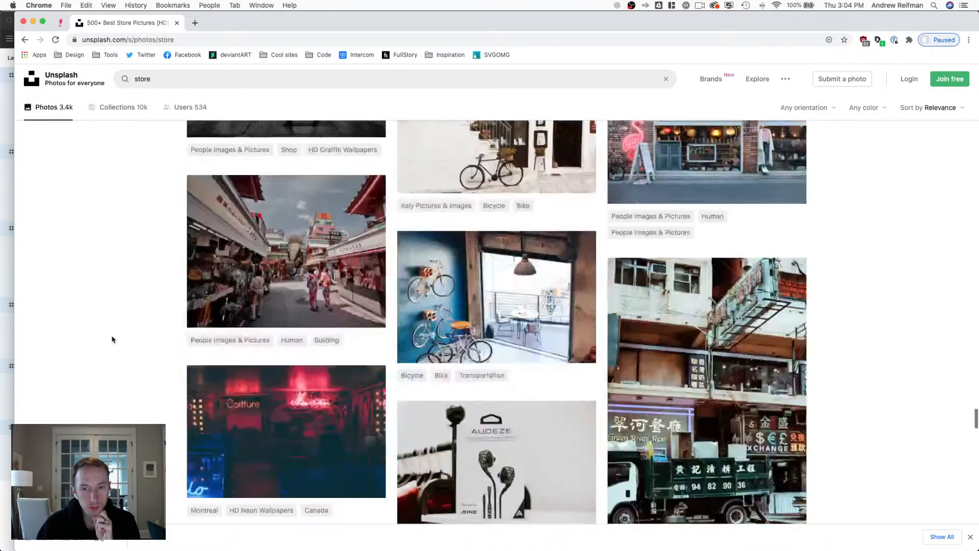
scroll(113, 340, "down", 13)
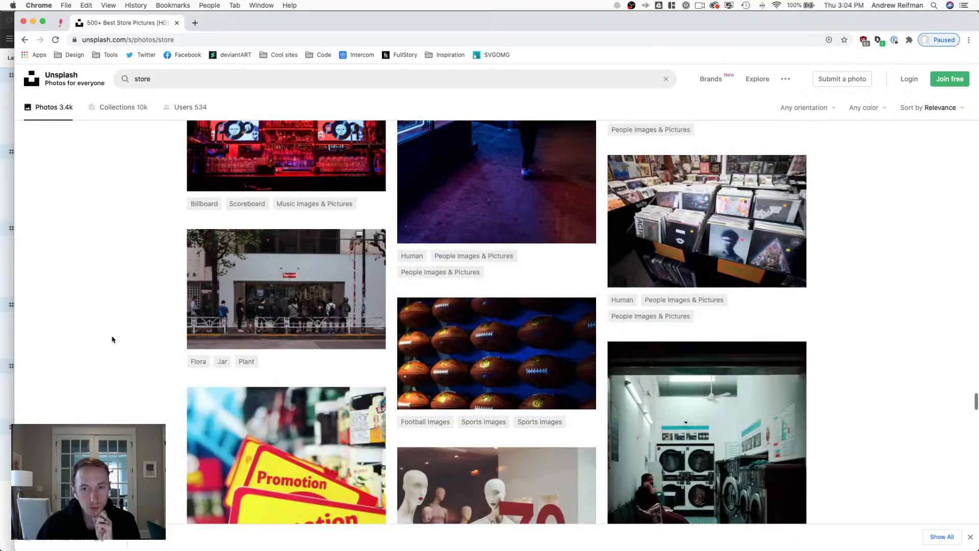
scroll(113, 340, "down", 8)
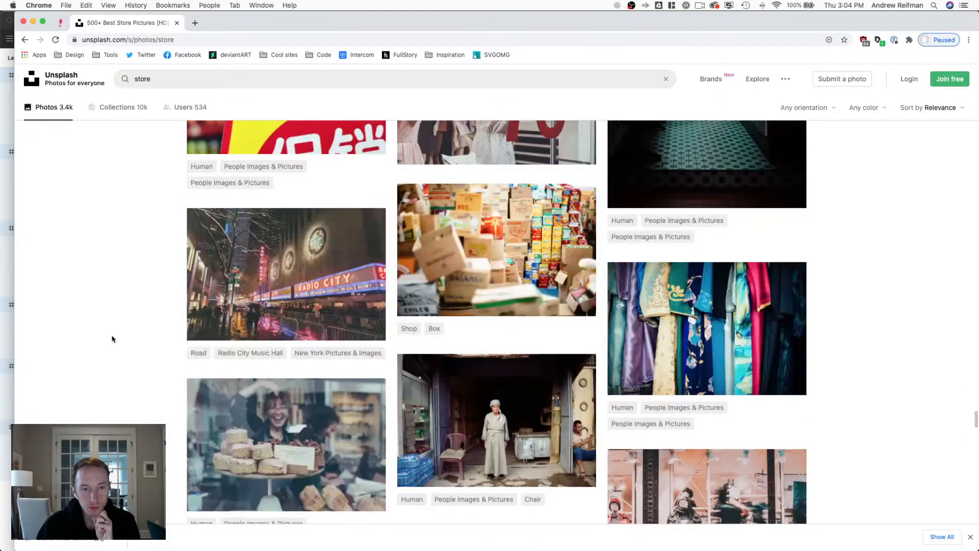
key("BackSpace")
key("BackSpace")
key("BackSpace")
key("BackSpace")
key("BackSpace")
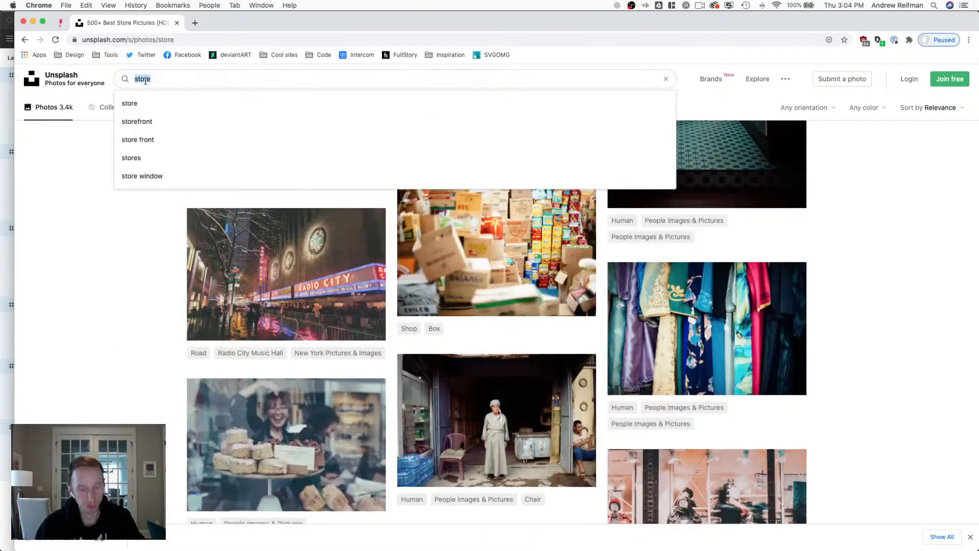
type("restau")
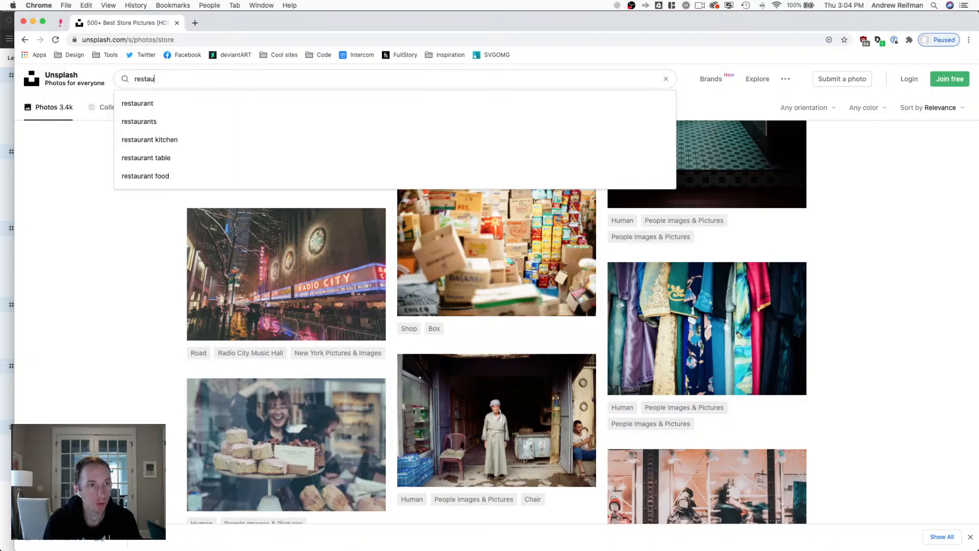
left_click(135, 103)
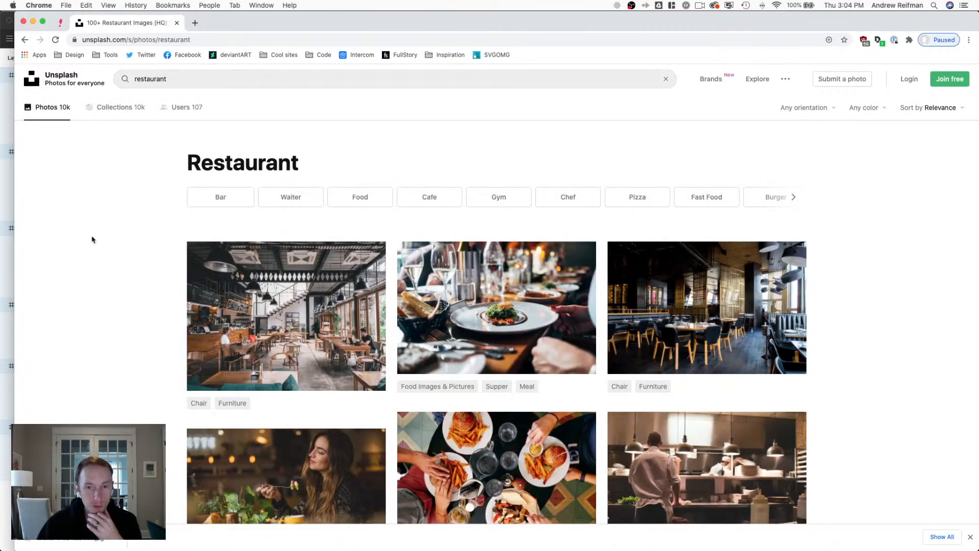
scroll(81, 260, "down", 3)
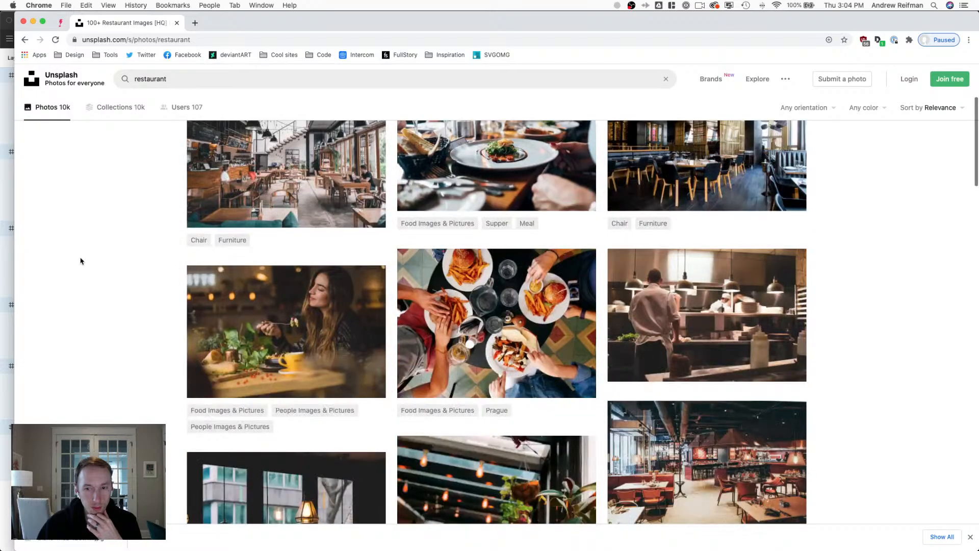
scroll(80, 261, "down", 3)
scroll(80, 260, "down", 6)
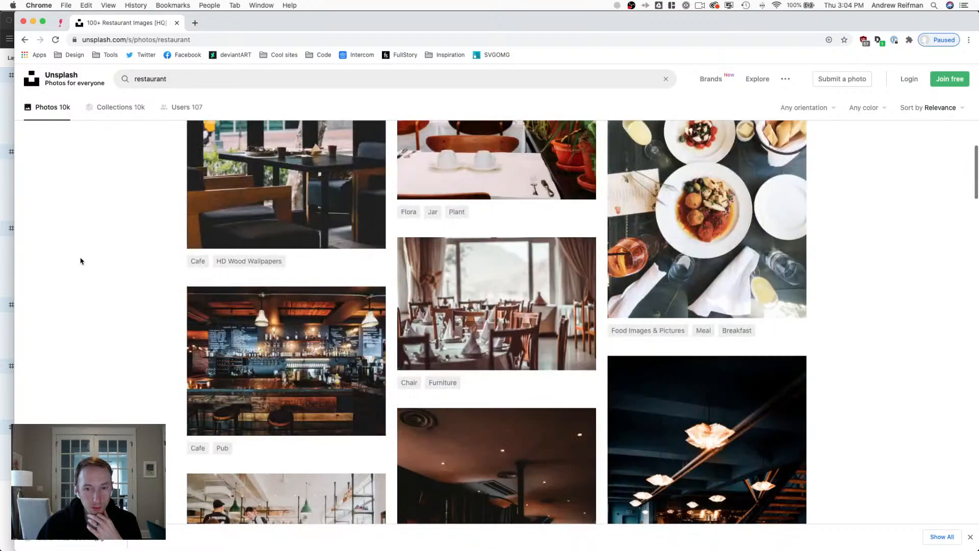
scroll(80, 260, "down", 2)
scroll(80, 261, "down", 2)
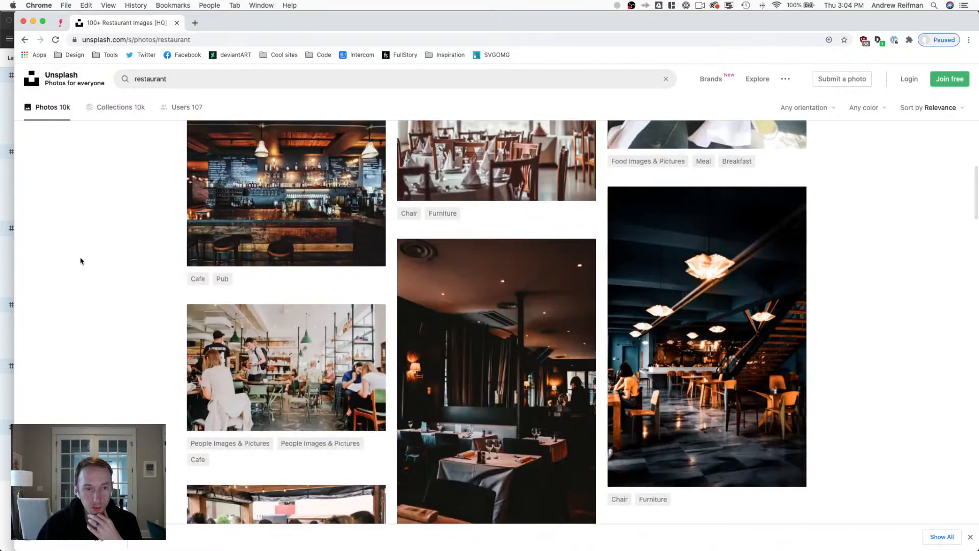
scroll(80, 261, "down", 3)
scroll(80, 260, "down", 6)
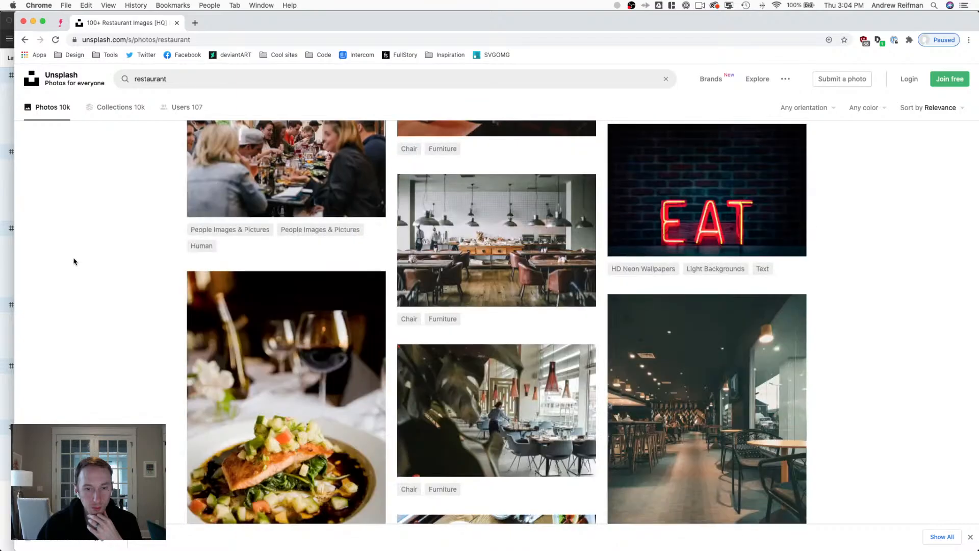
scroll(73, 261, "down", 14)
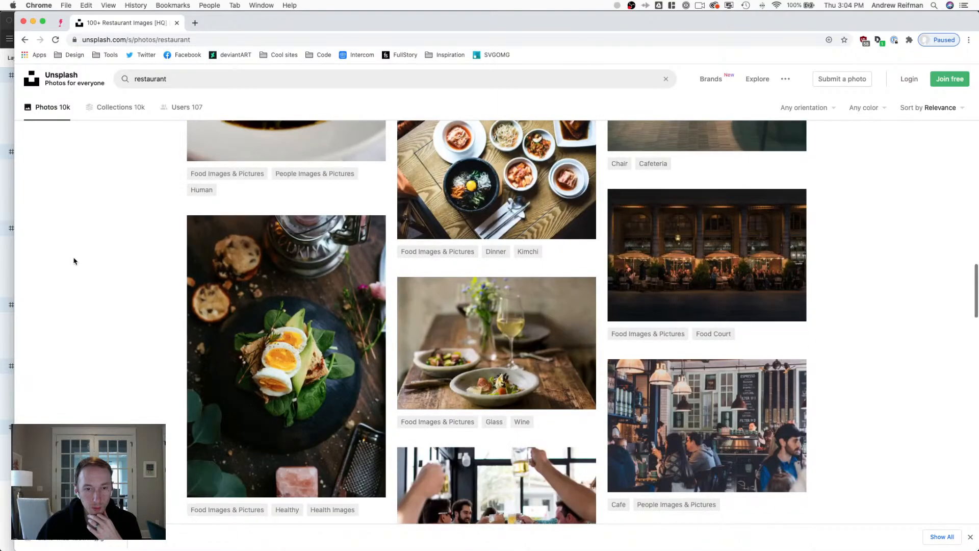
scroll(74, 261, "down", 5)
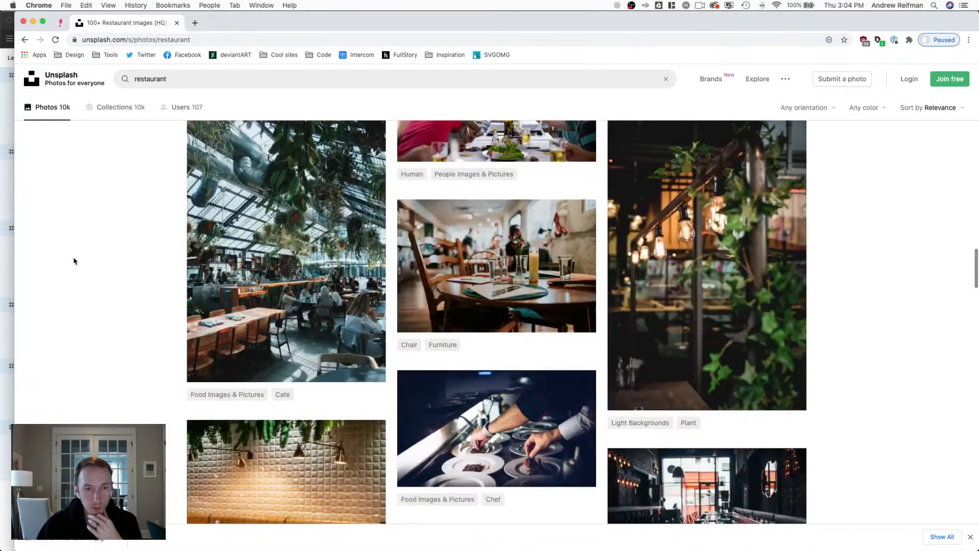
scroll(74, 260, "down", 3)
scroll(74, 261, "down", 4)
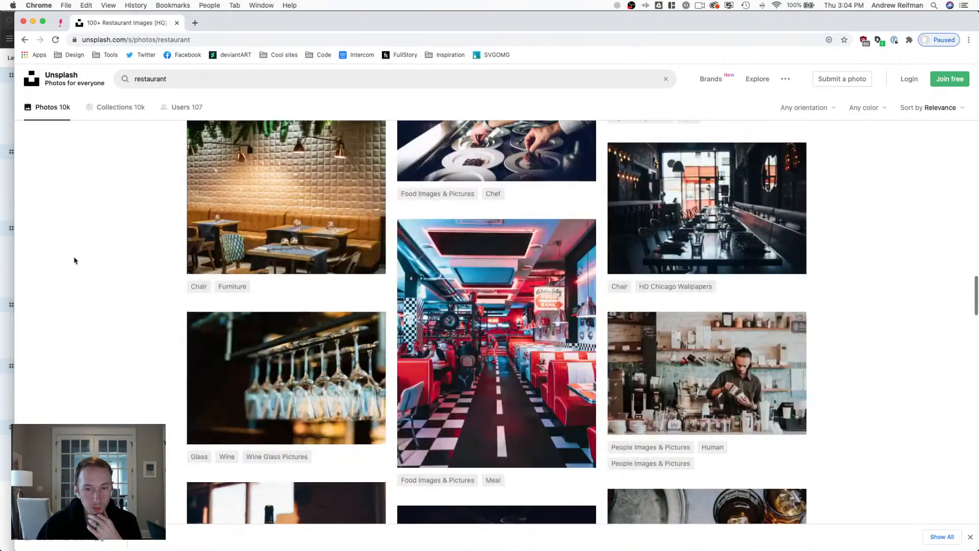
scroll(74, 260, "down", 10)
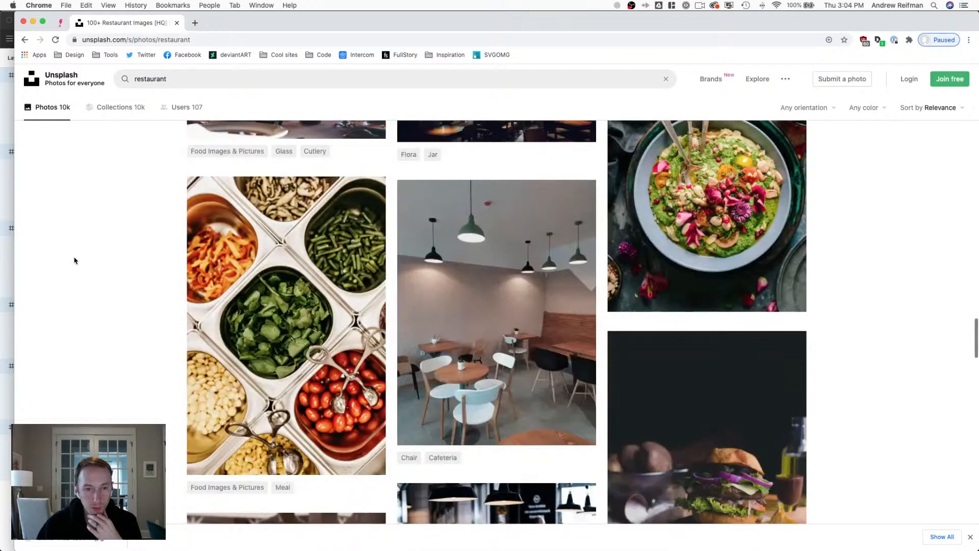
scroll(78, 247, "down", 3)
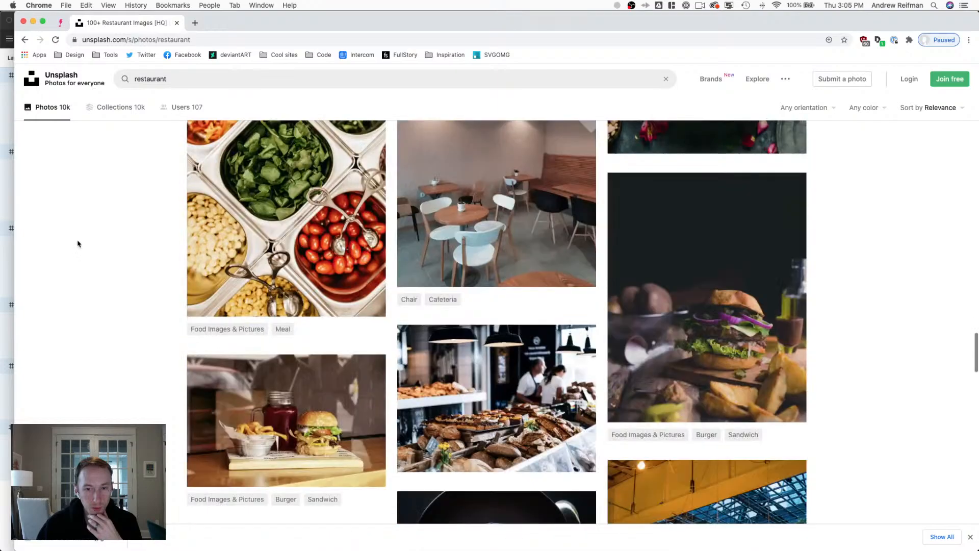
scroll(78, 244, "down", 10)
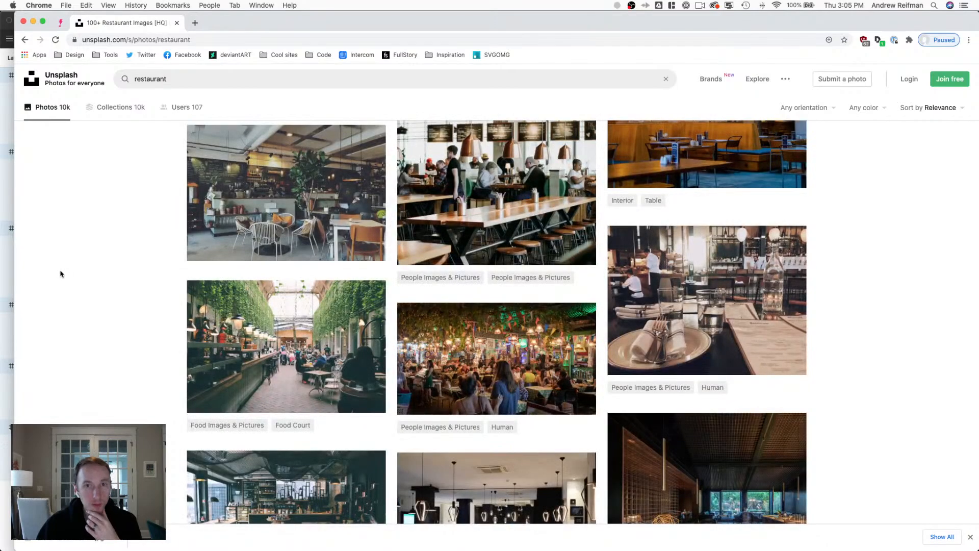
scroll(60, 273, "down", 5)
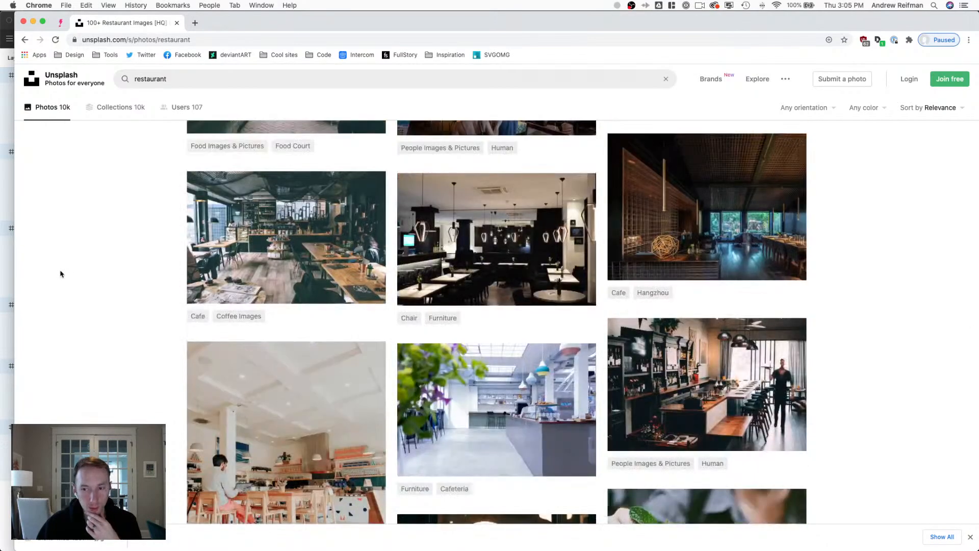
scroll(60, 273, "down", 12)
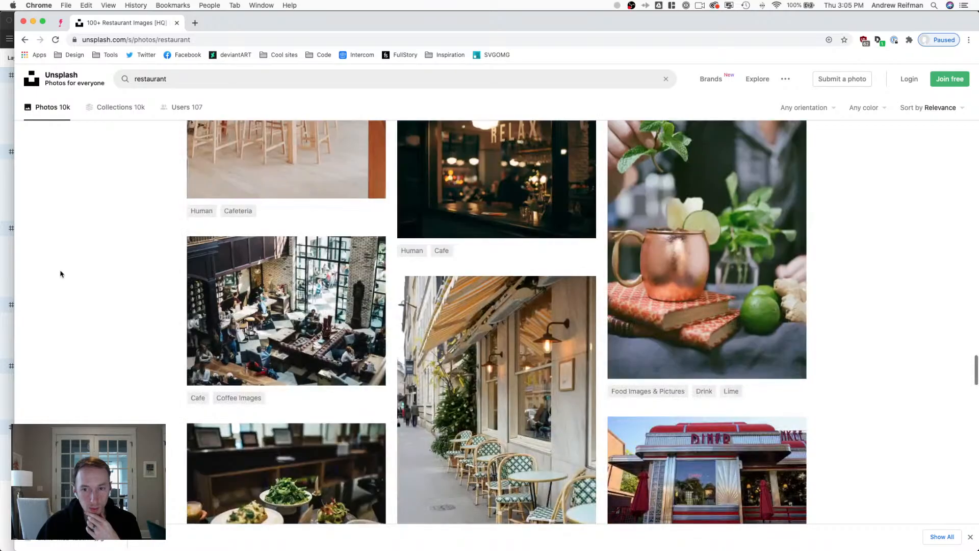
scroll(60, 273, "down", 15)
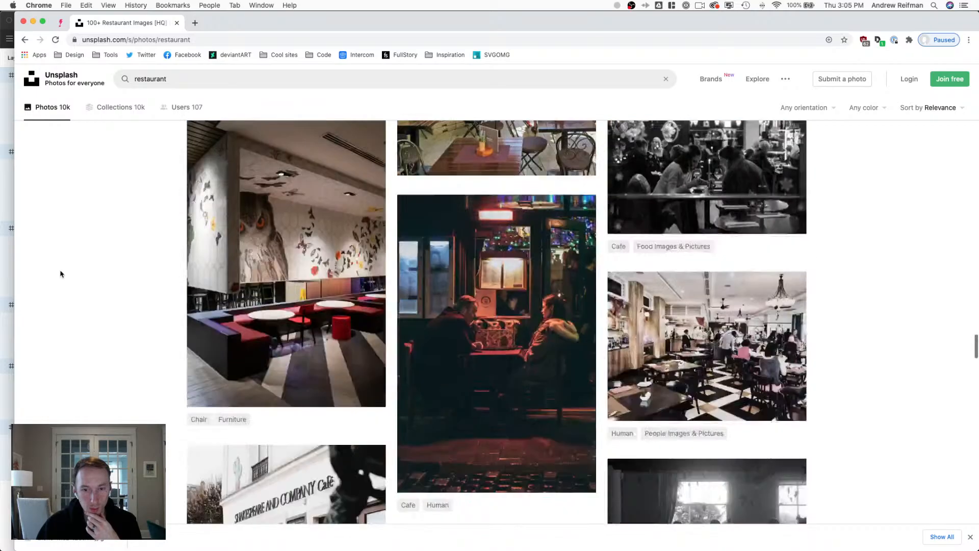
scroll(60, 274, "down", 15)
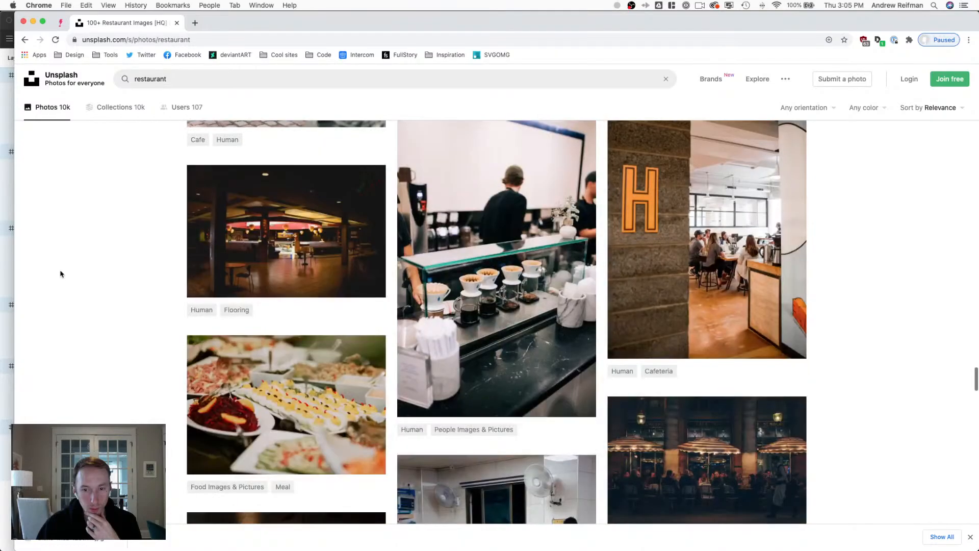
scroll(60, 274, "down", 15)
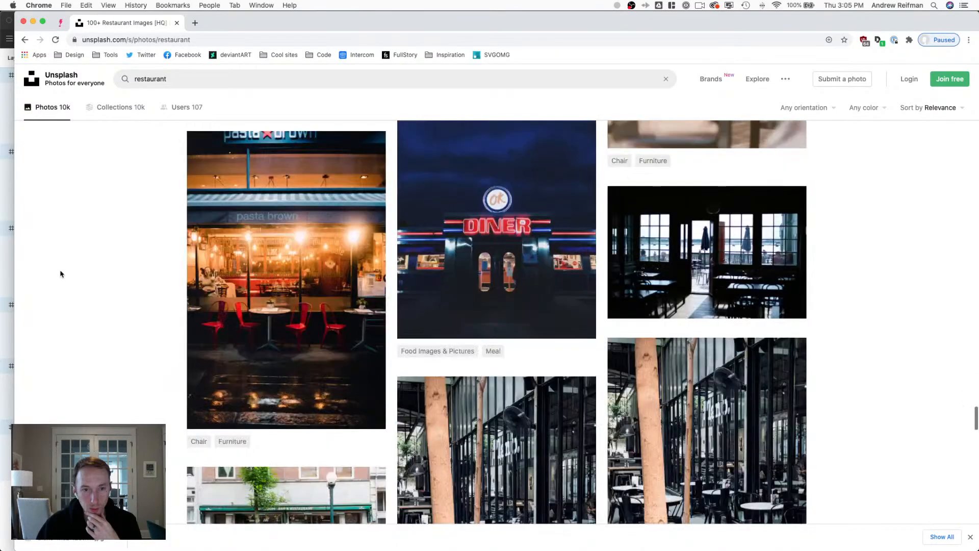
scroll(60, 274, "down", 15)
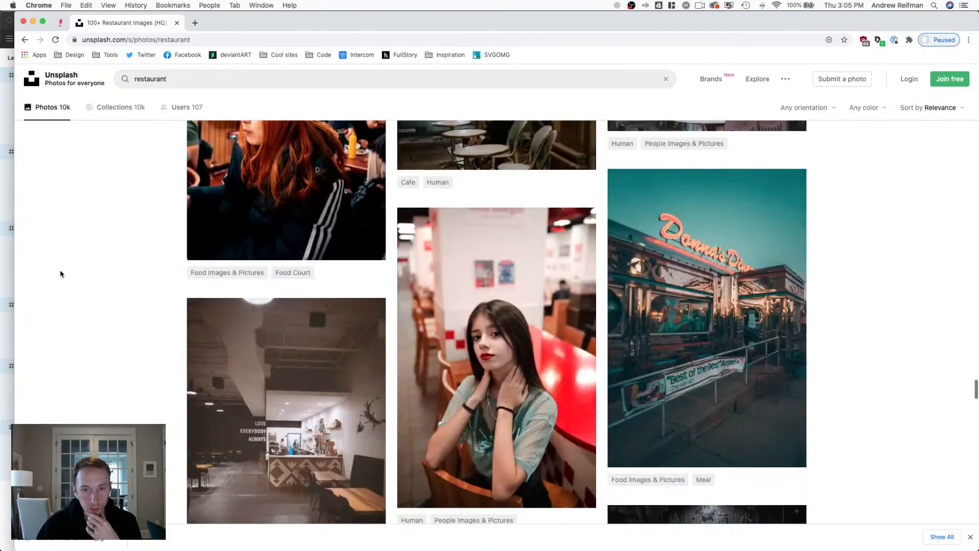
scroll(60, 274, "down", 15)
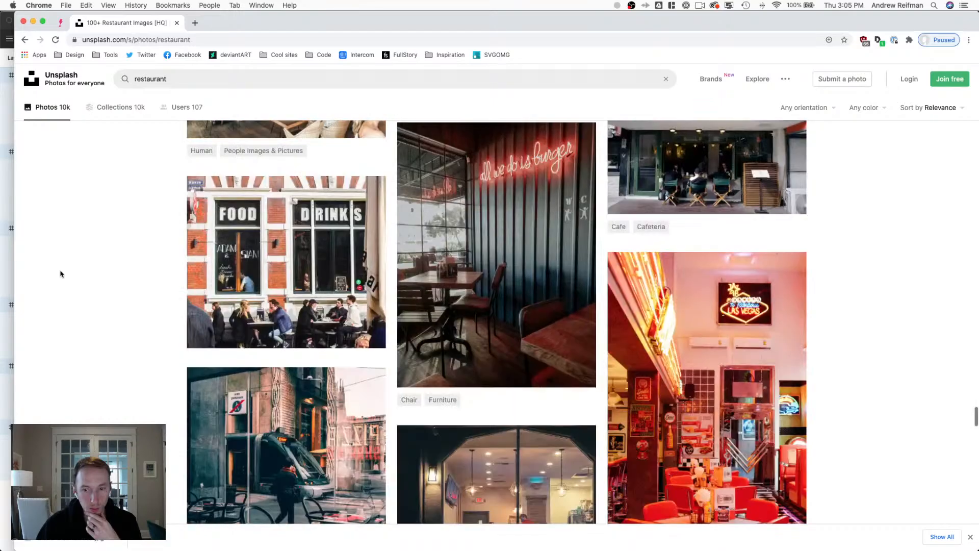
scroll(60, 273, "down", 15)
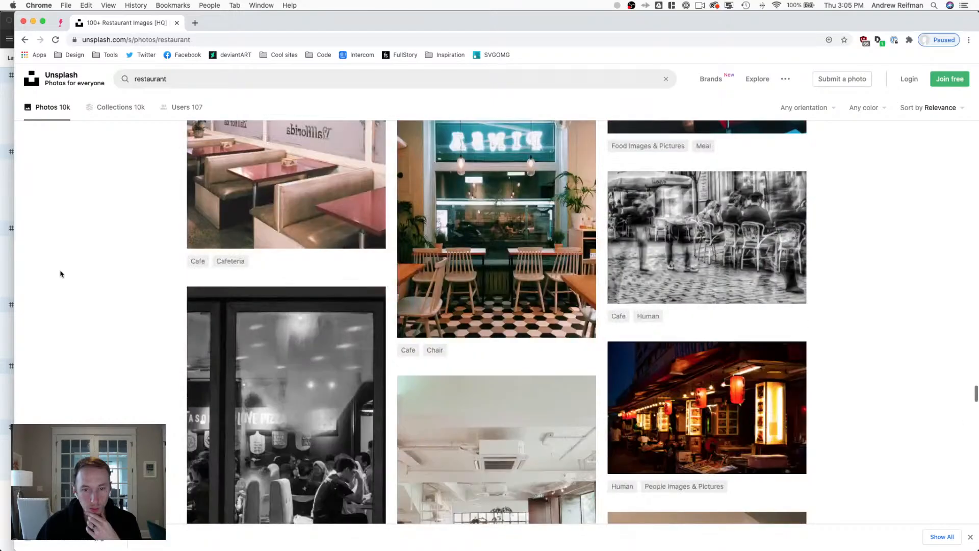
scroll(60, 274, "down", 15)
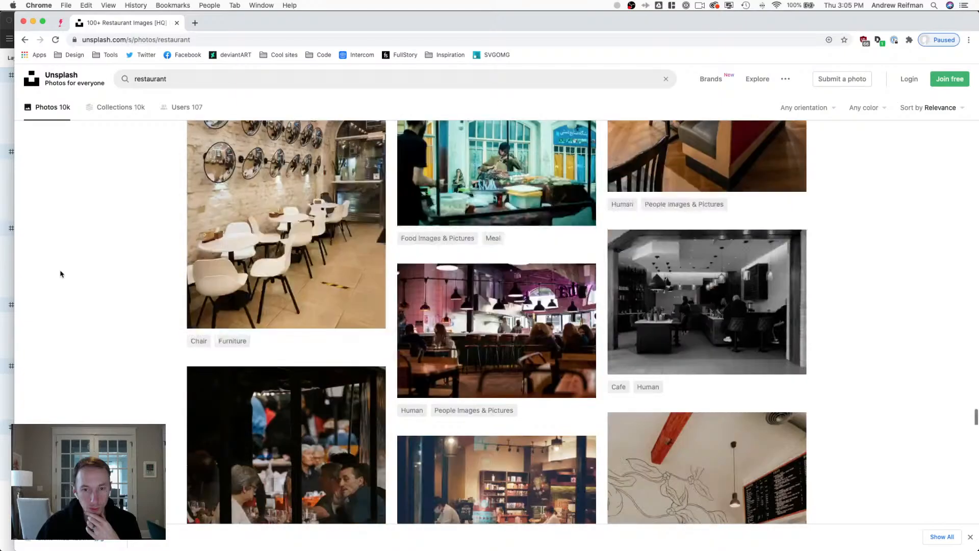
scroll(60, 274, "down", 15)
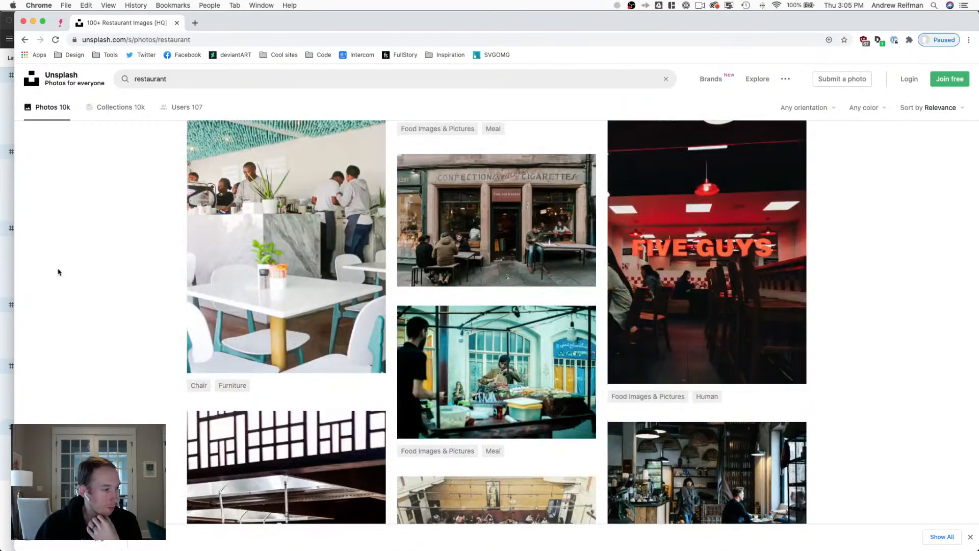
scroll(57, 270, "down", 5)
scroll(56, 266, "down", 15)
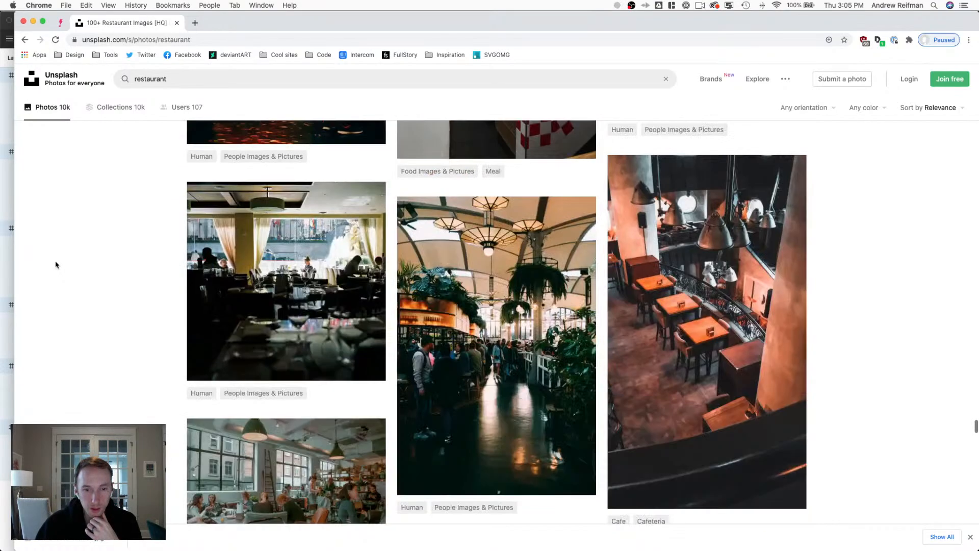
Replace the restaurant query with 'consult', then extend it to 'consulting'.
left_click(148, 79)
key("super+a")
type("co")
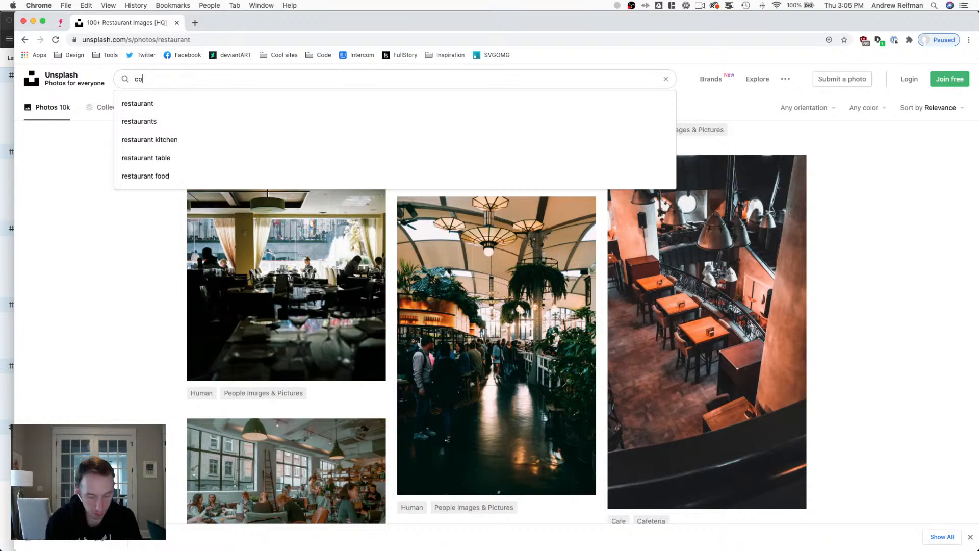
type("nsult")
key("Return")
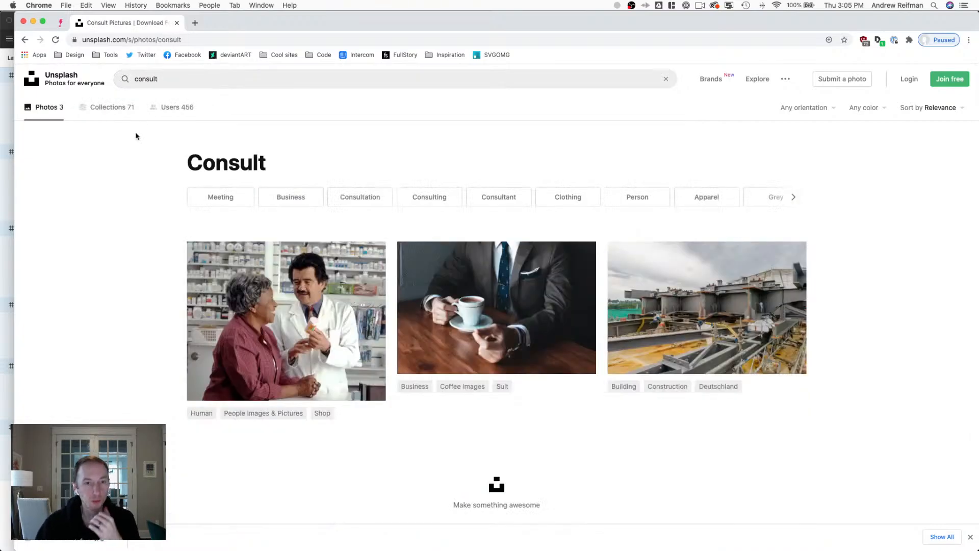
left_click(188, 79)
type("ing")
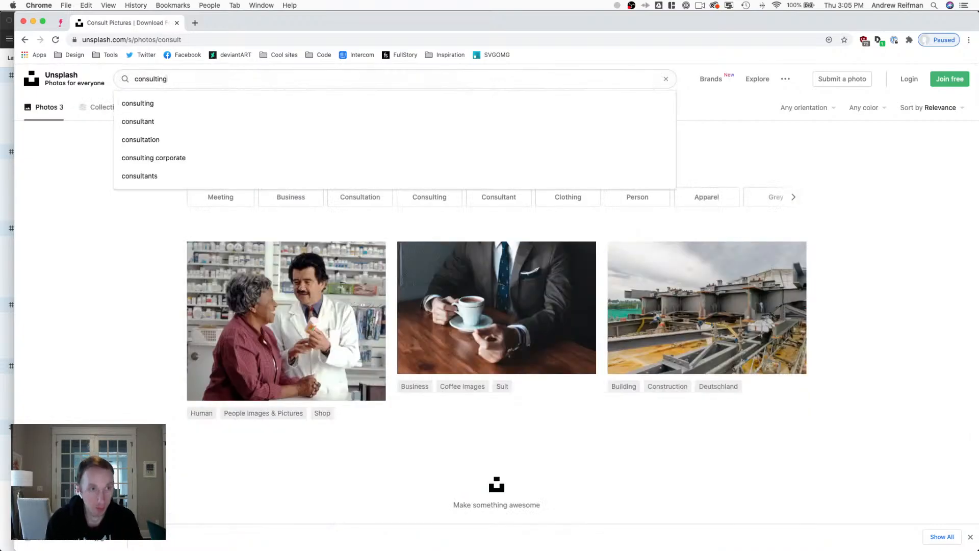
key("Return")
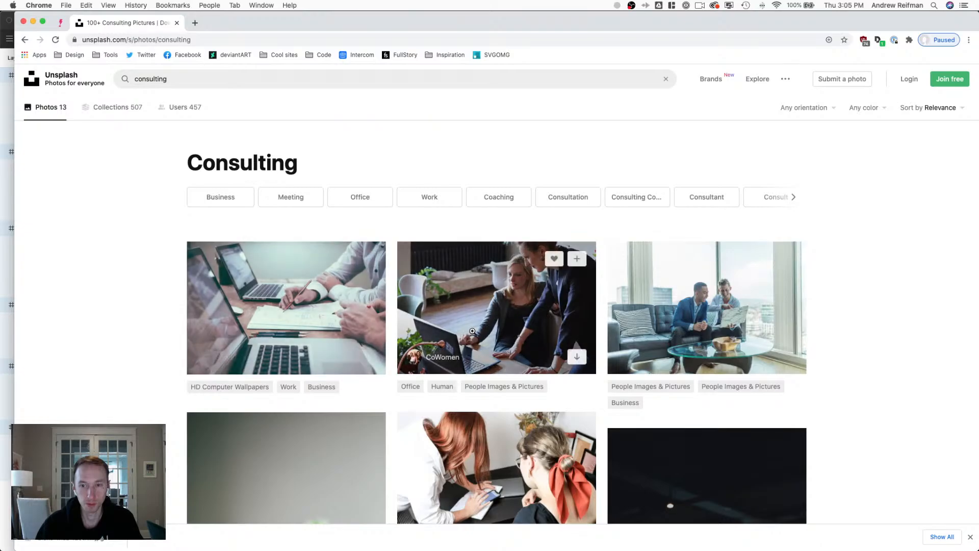
Look through the consulting photos and switch to the related Consultation results.
scroll(472, 331, "down", 3)
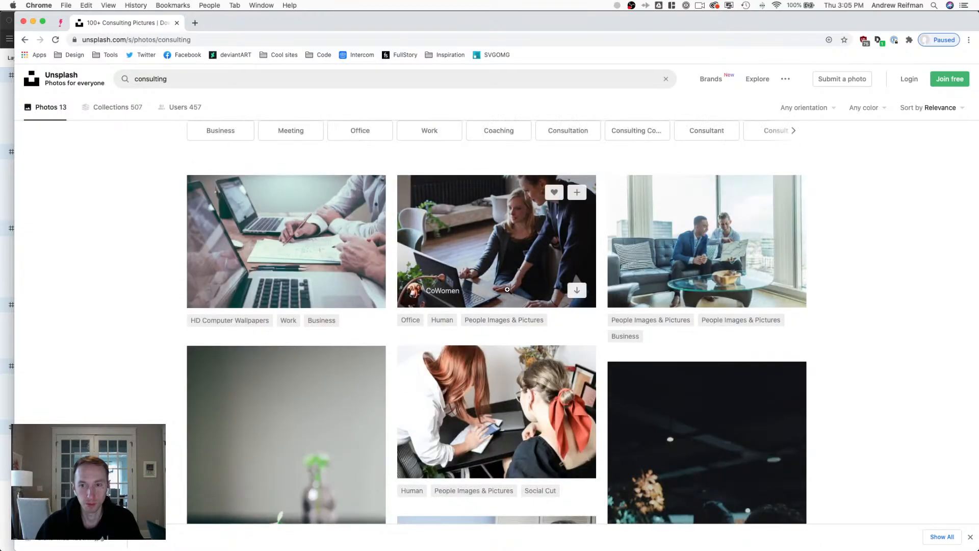
scroll(506, 289, "down", 5)
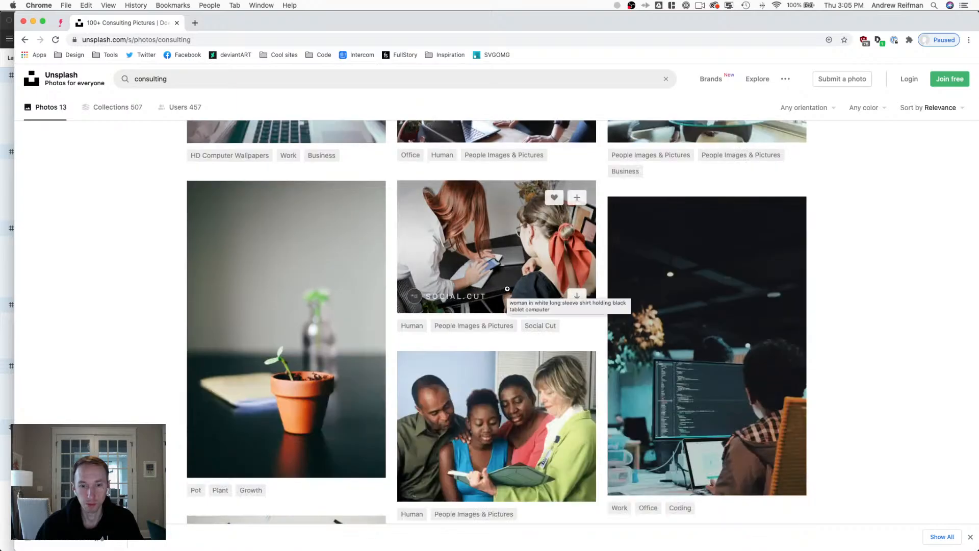
scroll(509, 289, "down", 7)
scroll(512, 289, "down", 5)
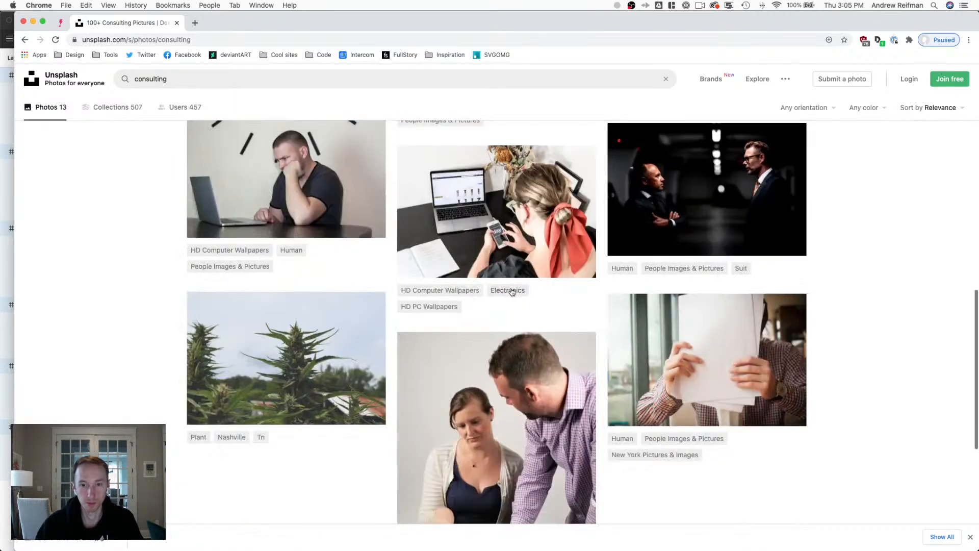
scroll(511, 290, "down", 6)
scroll(511, 291, "up", 15)
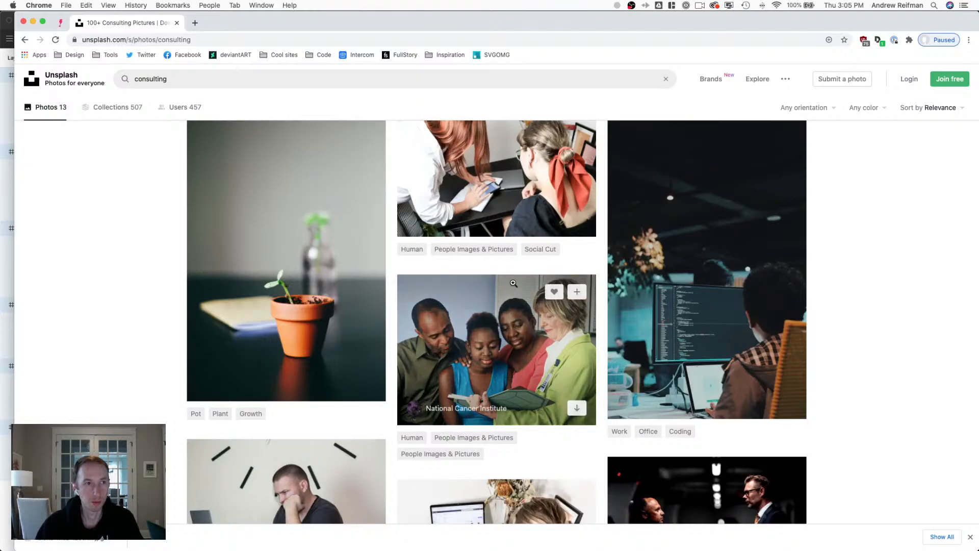
scroll(514, 283, "up", 8)
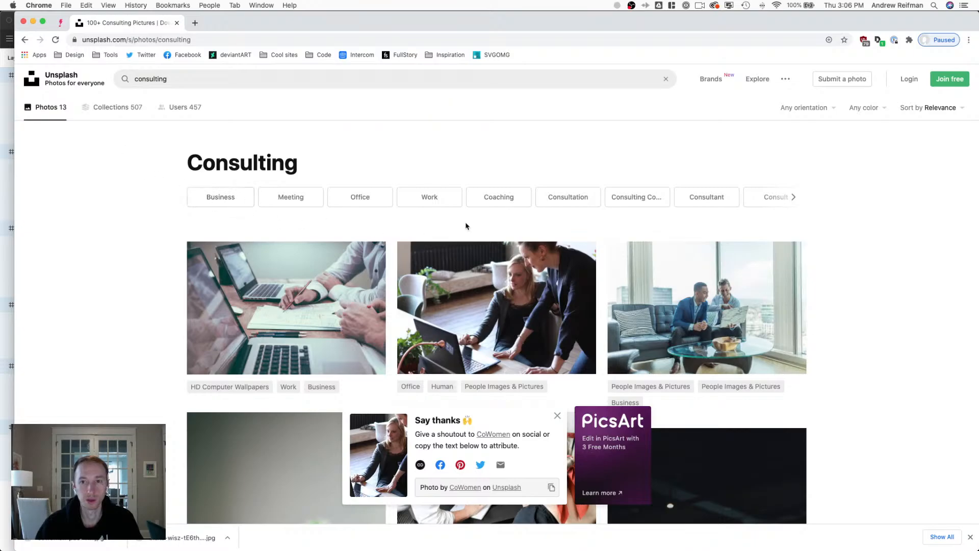
left_click(564, 201)
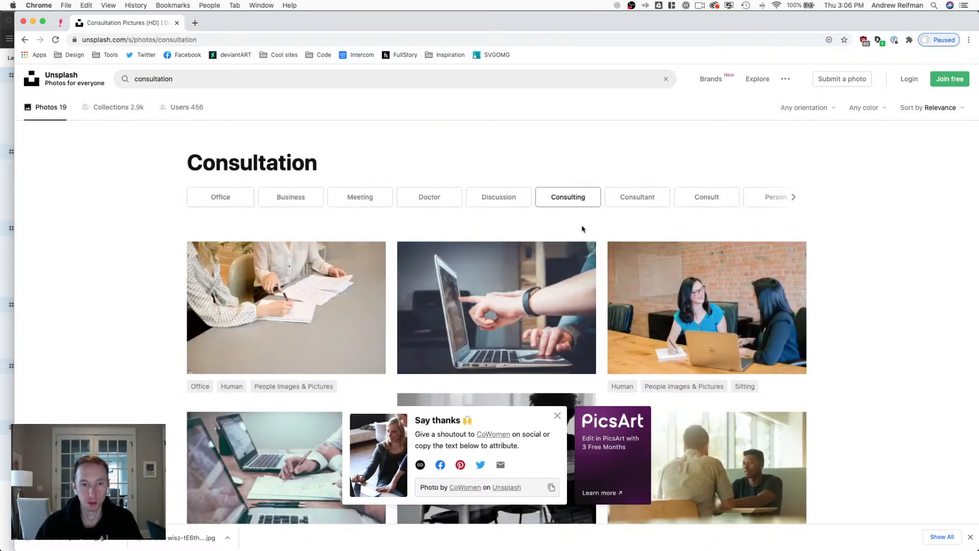
Close the Say thanks popup and scroll through the 19 Consultation photos.
left_click(559, 416)
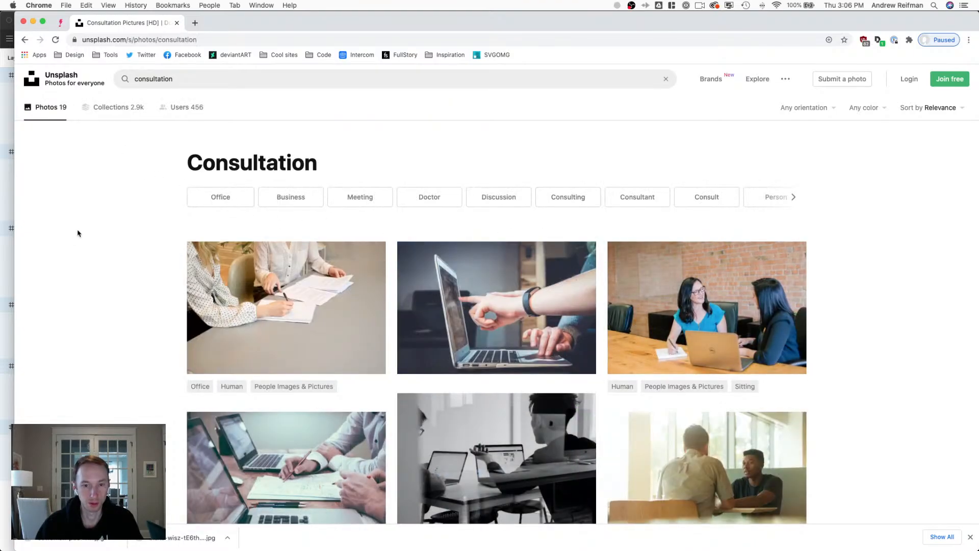
scroll(77, 233, "down", 5)
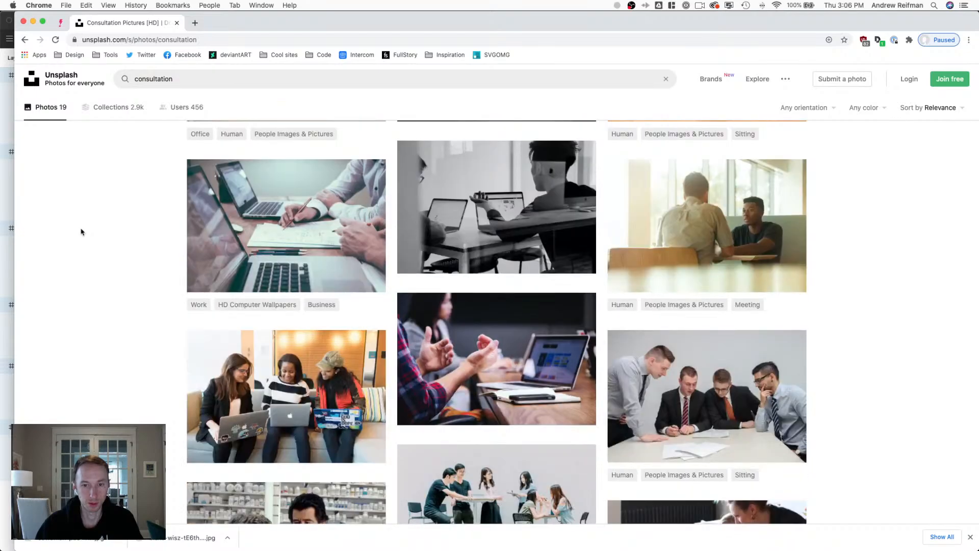
scroll(85, 230, "down", 6)
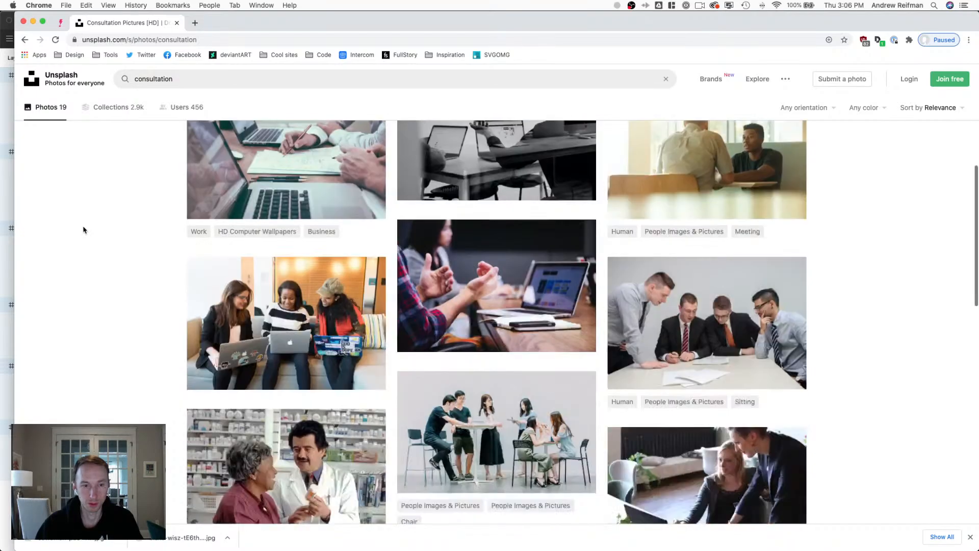
scroll(85, 230, "down", 6)
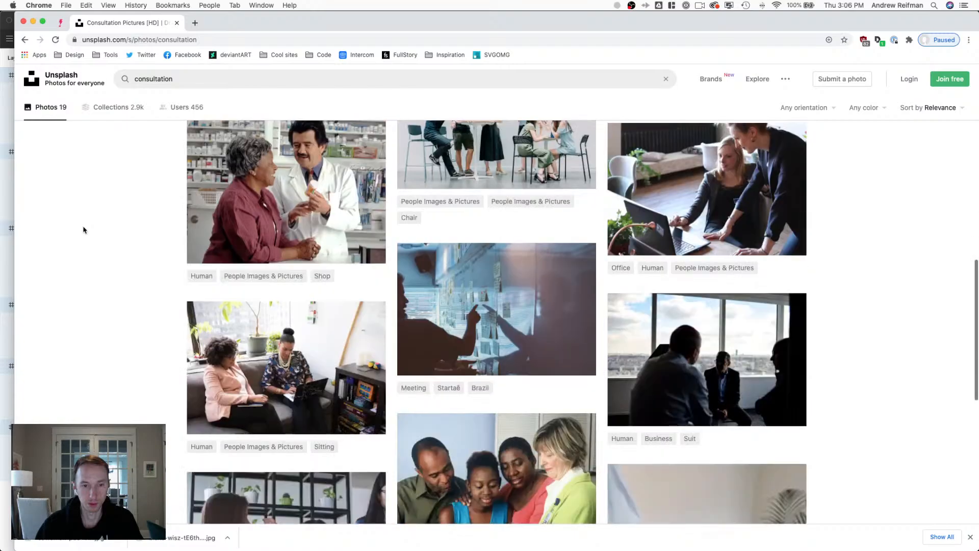
scroll(84, 230, "down", 4)
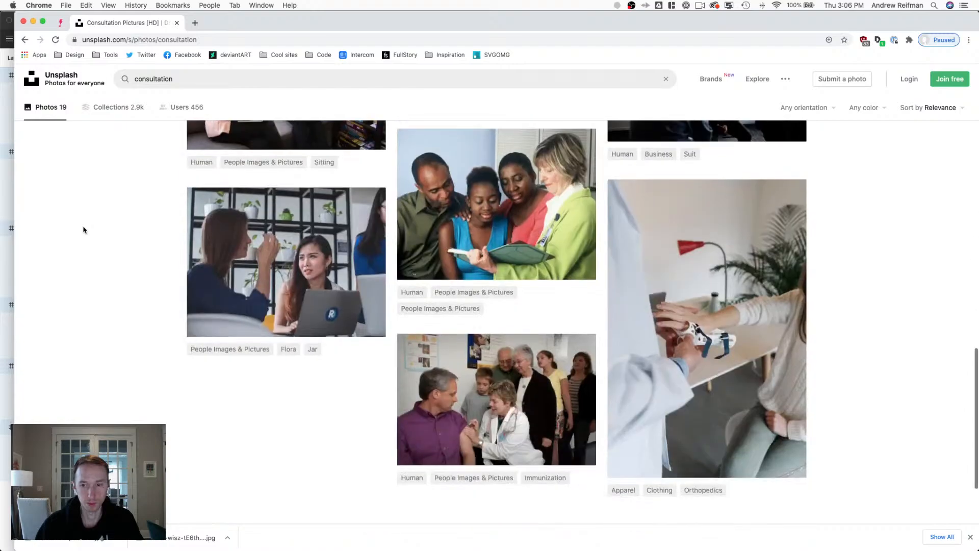
scroll(84, 230, "up", 20)
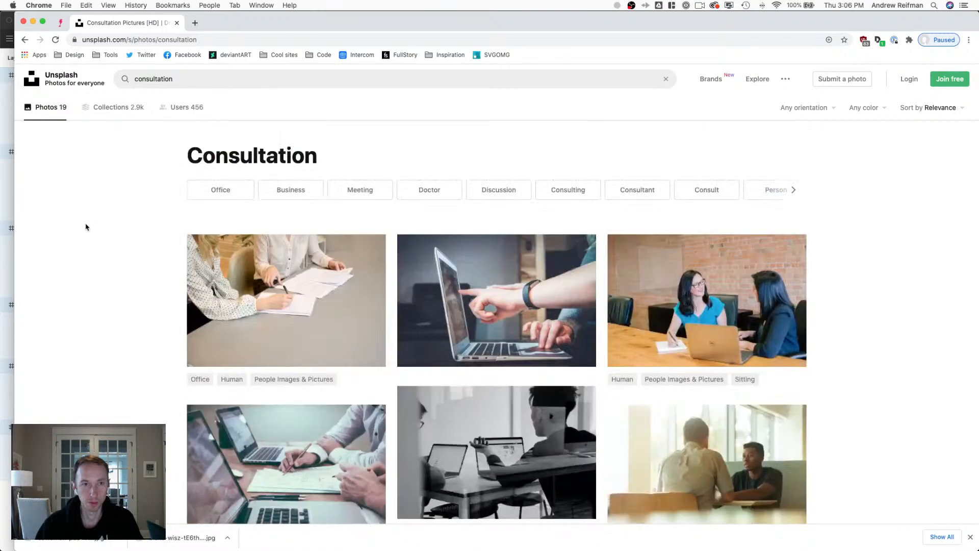
Open the related Discussion results, scroll through its 109 photos, and select the query text.
left_click(505, 197)
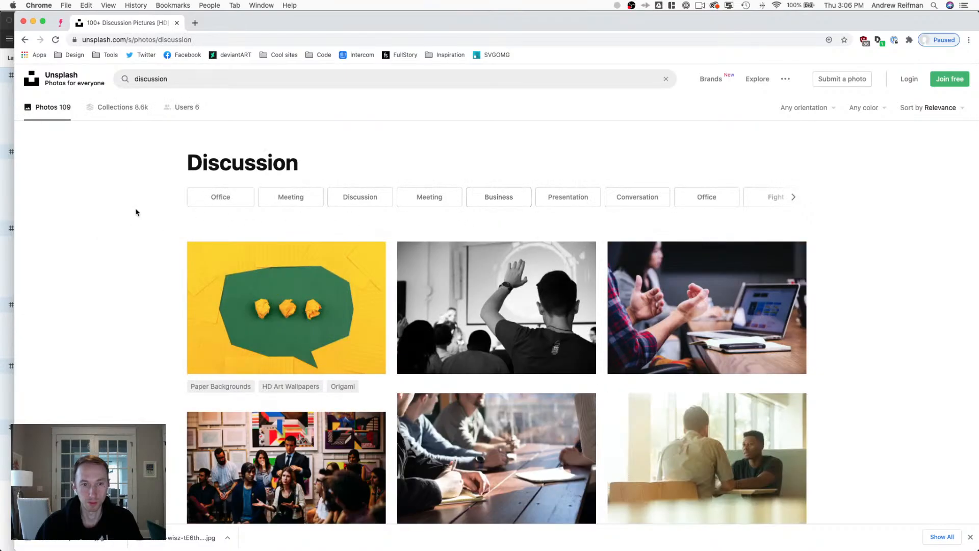
scroll(135, 209, "down", 8)
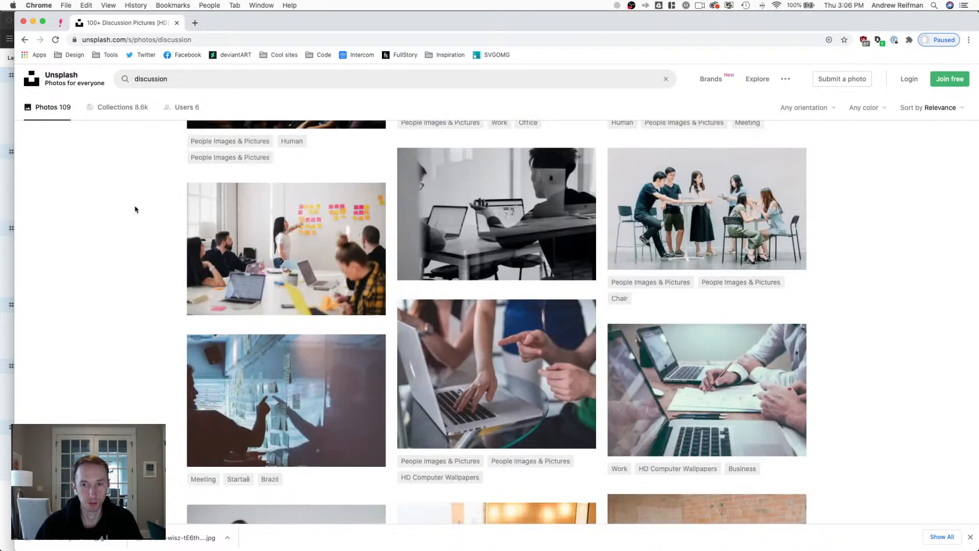
scroll(135, 210, "down", 5)
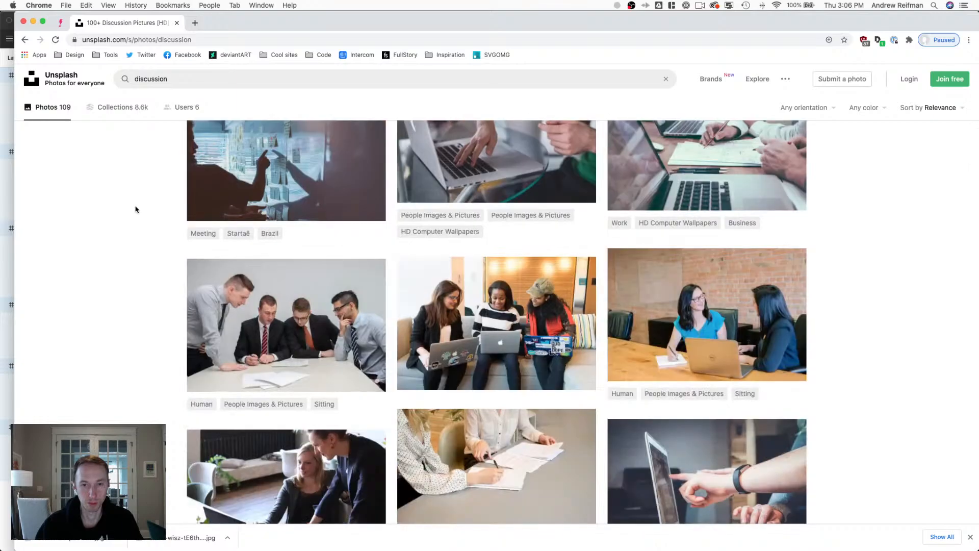
scroll(136, 209, "down", 3)
scroll(136, 209, "down", 3)
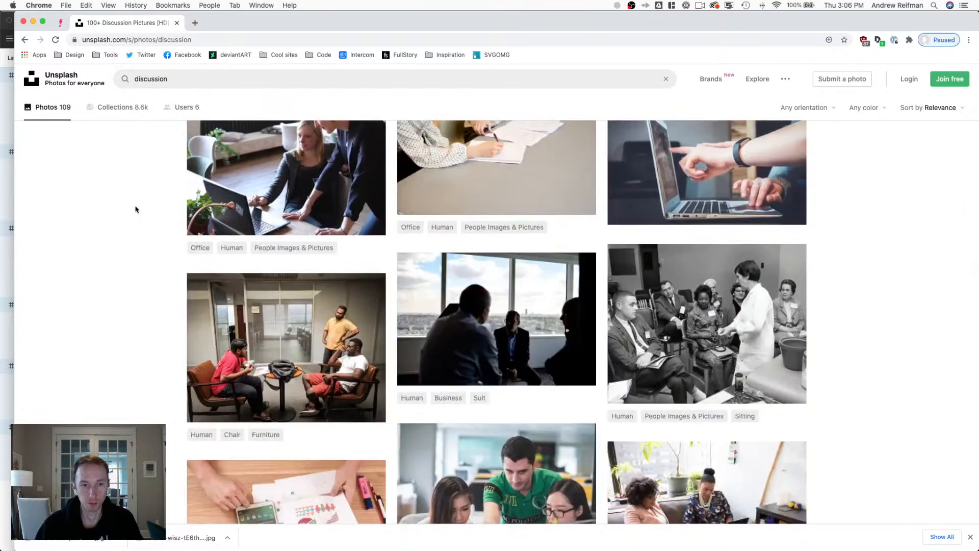
scroll(136, 208, "down", 2)
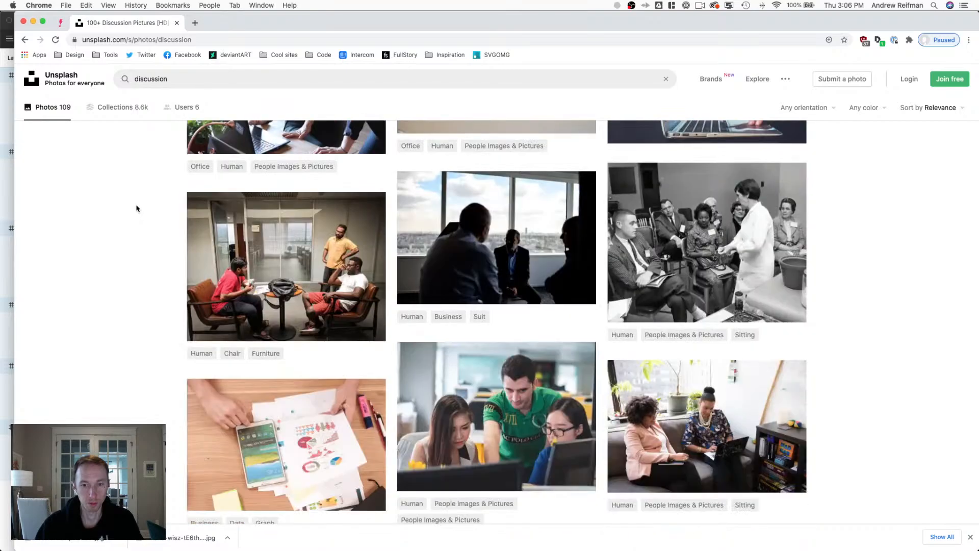
scroll(137, 208, "down", 6)
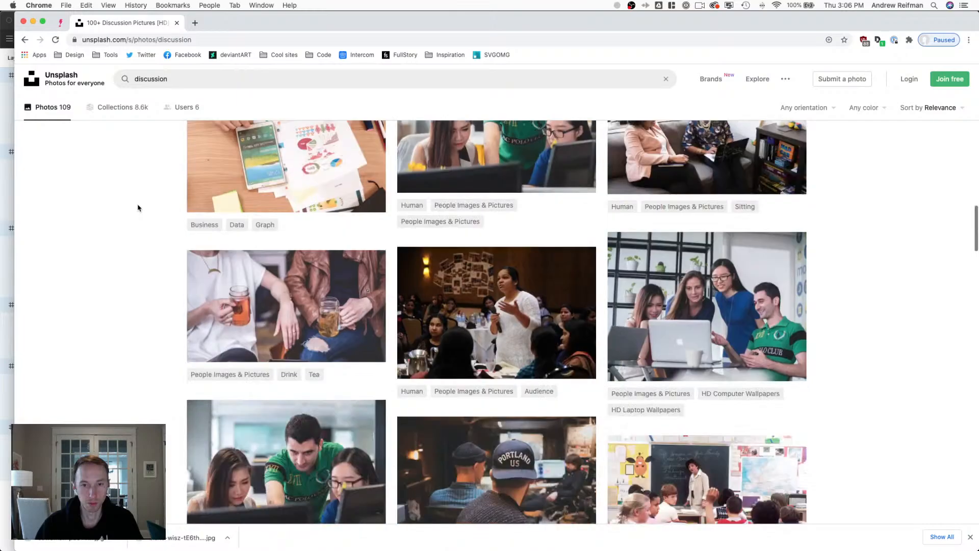
scroll(137, 208, "down", 7)
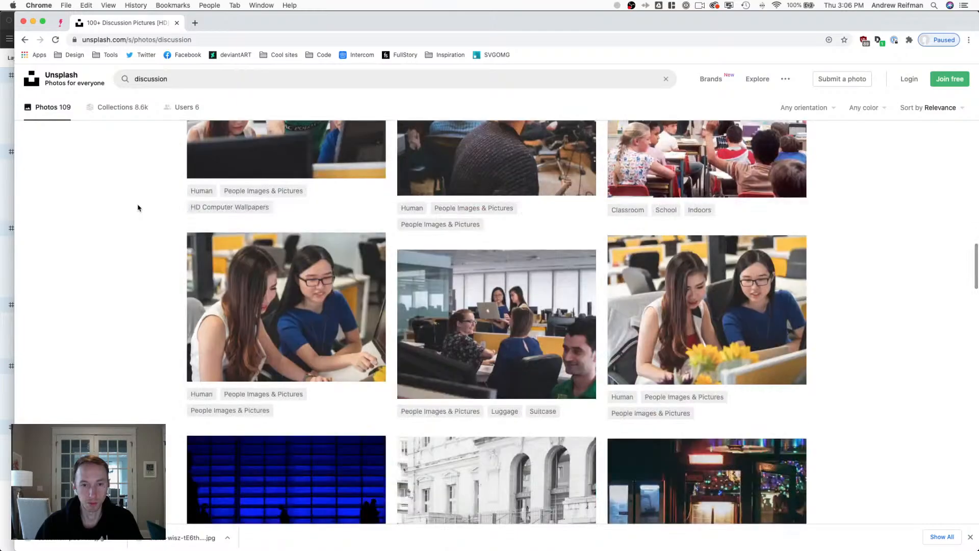
scroll(137, 208, "down", 4)
scroll(137, 208, "down", 6)
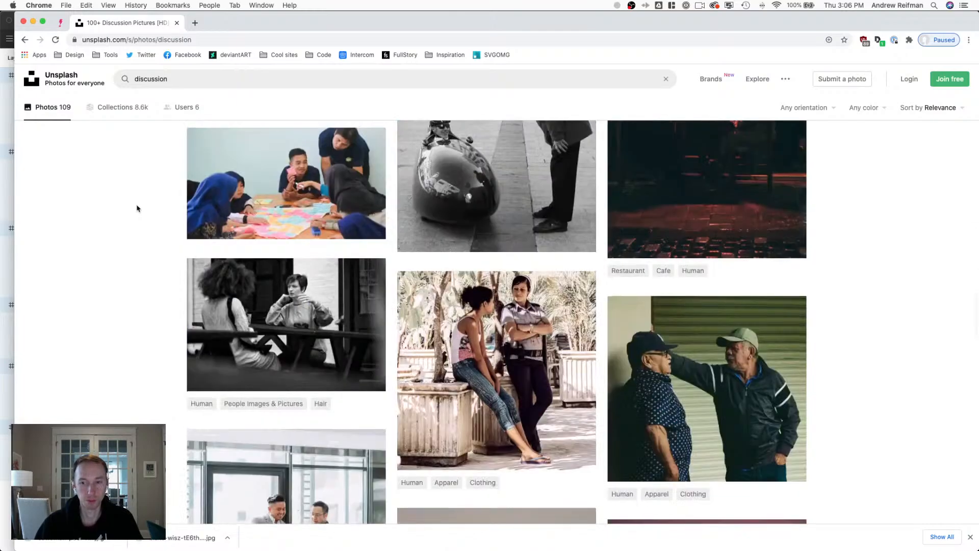
scroll(138, 208, "down", 3)
scroll(137, 208, "down", 8)
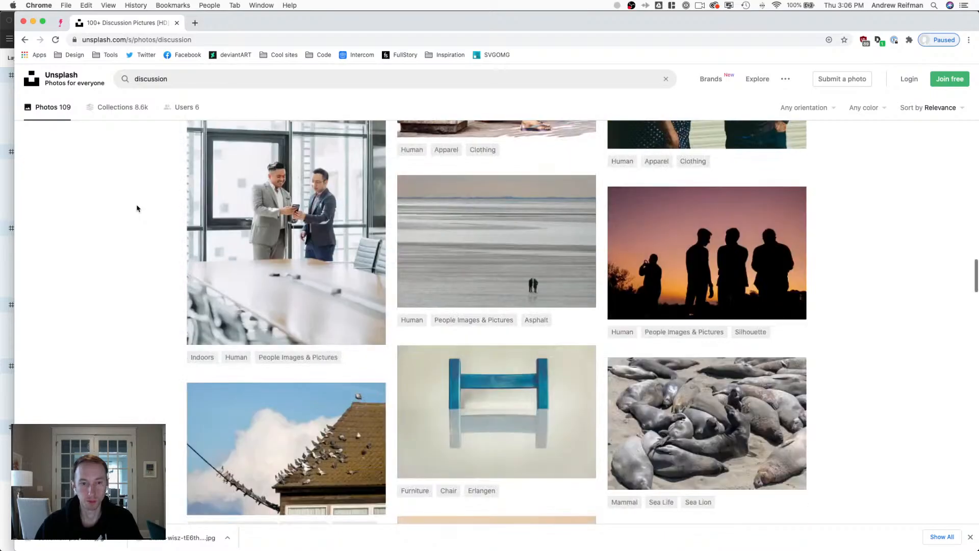
scroll(137, 208, "down", 3)
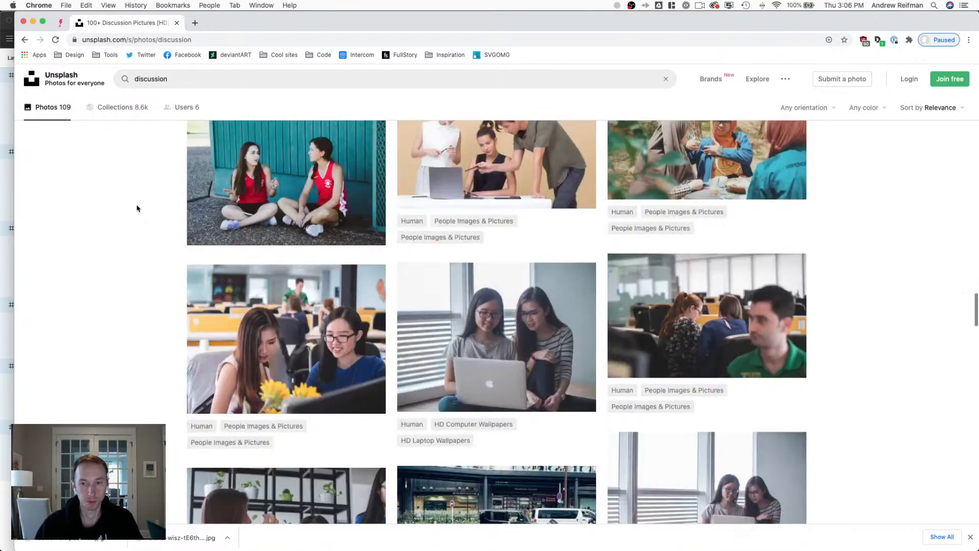
scroll(184, 136, "down", 8)
double_click(154, 78)
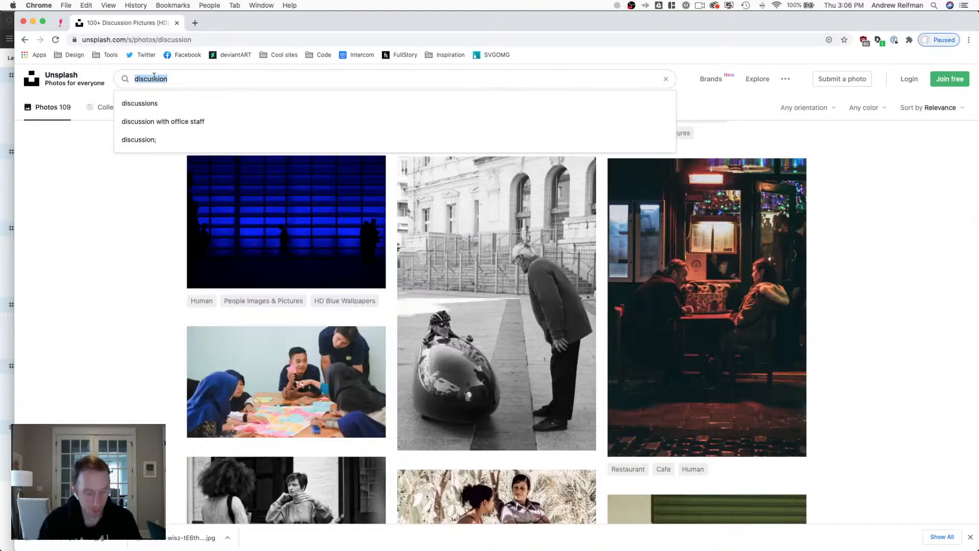
Search Unsplash for 'flight' and scroll through the results.
type("flight")
key("Return")
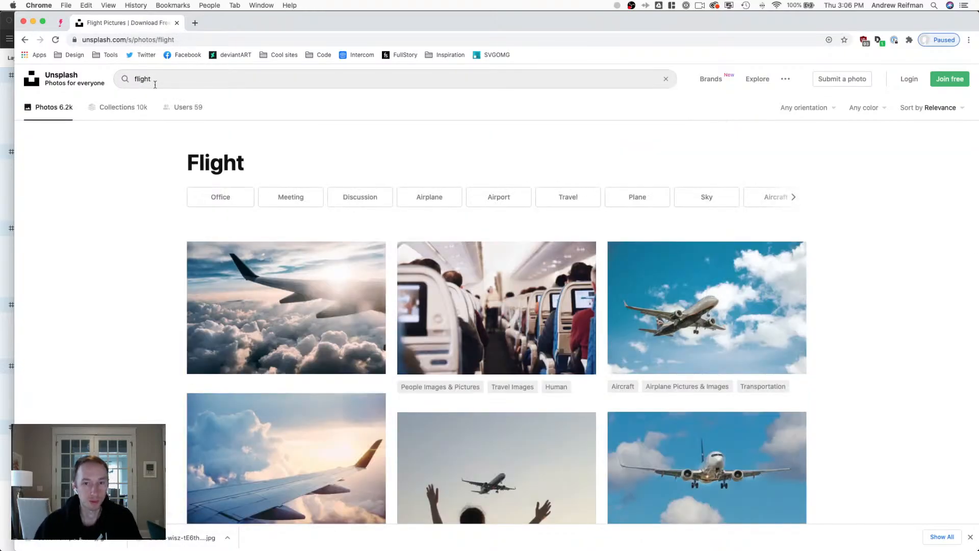
scroll(128, 176, "down", 12)
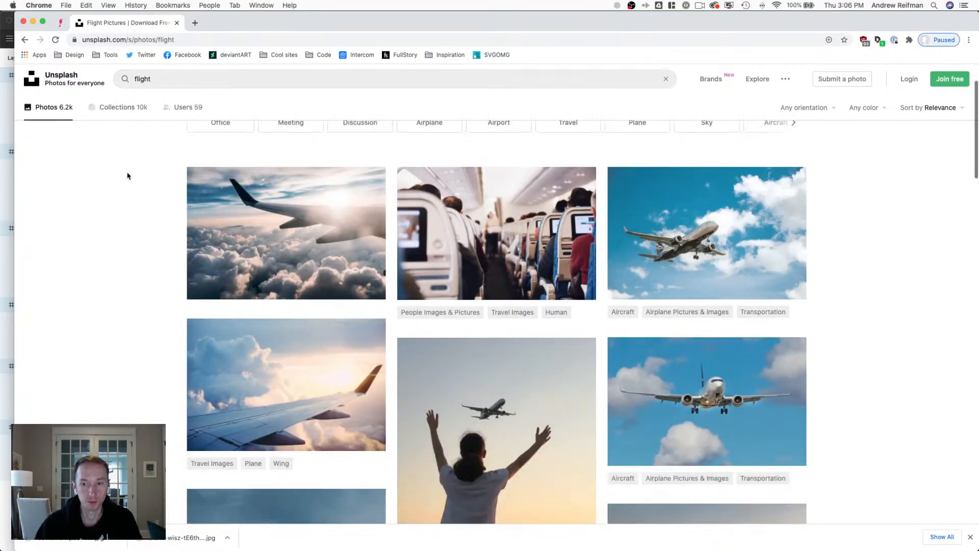
scroll(128, 175, "down", 15)
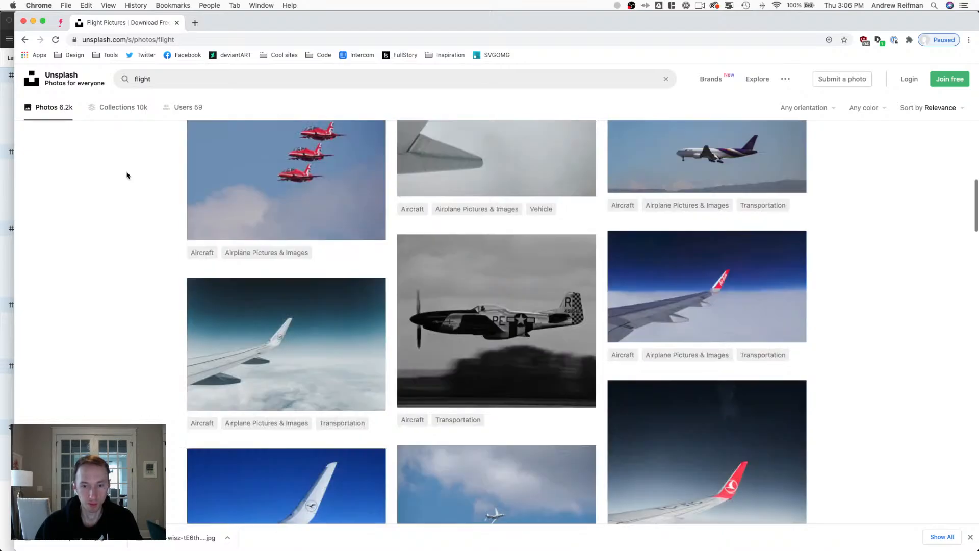
scroll(127, 175, "down", 15)
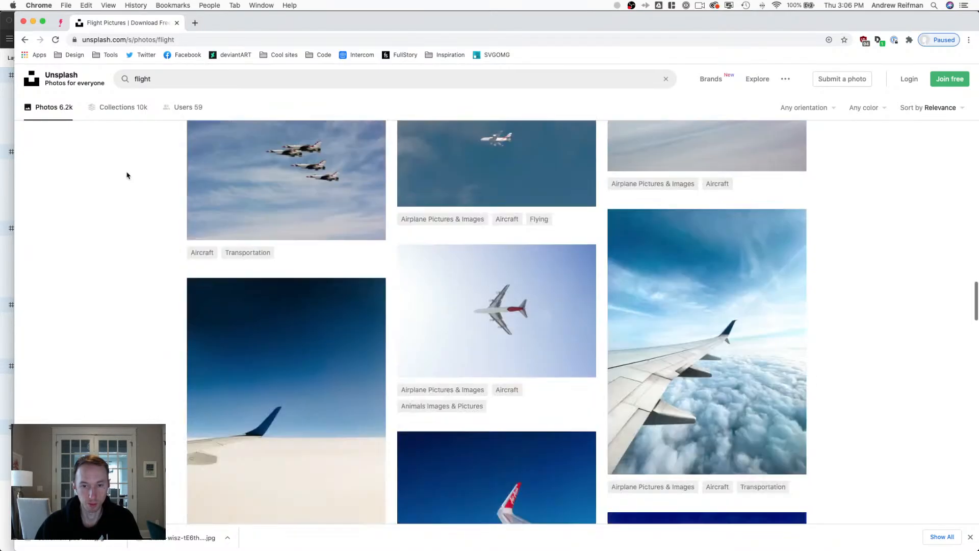
scroll(128, 175, "down", 15)
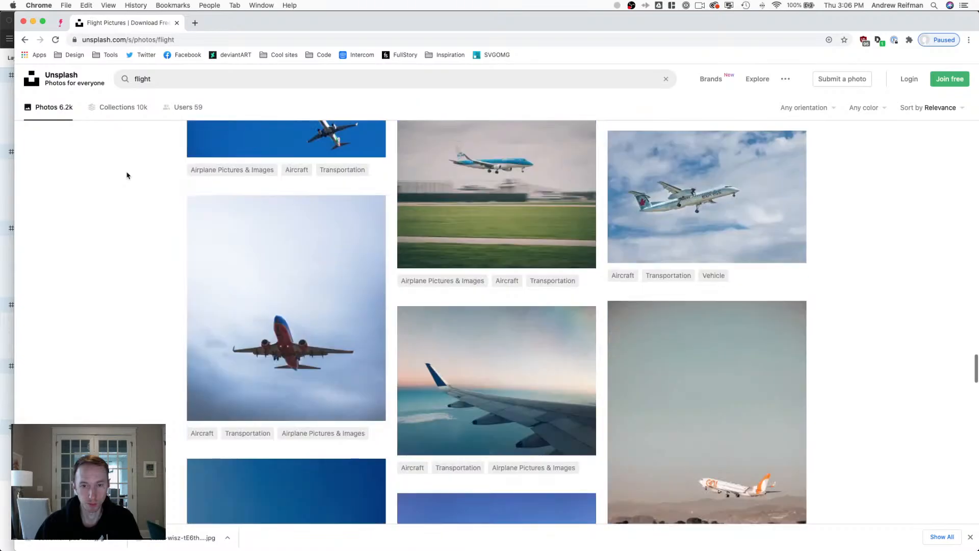
scroll(187, 179, "up", 20)
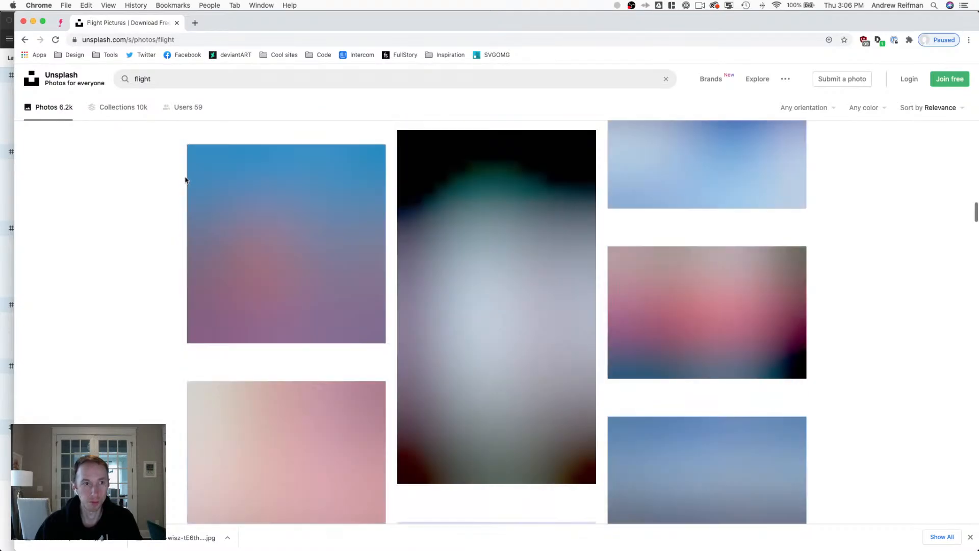
Switch to the 'flight attendant' suggestion and browse its 6.2k photos.
left_click(192, 77)
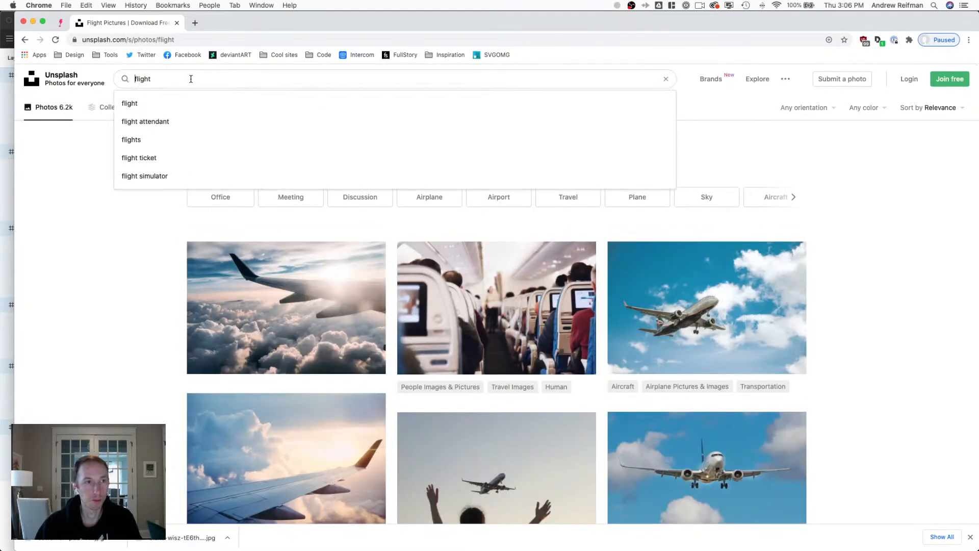
left_click(170, 123)
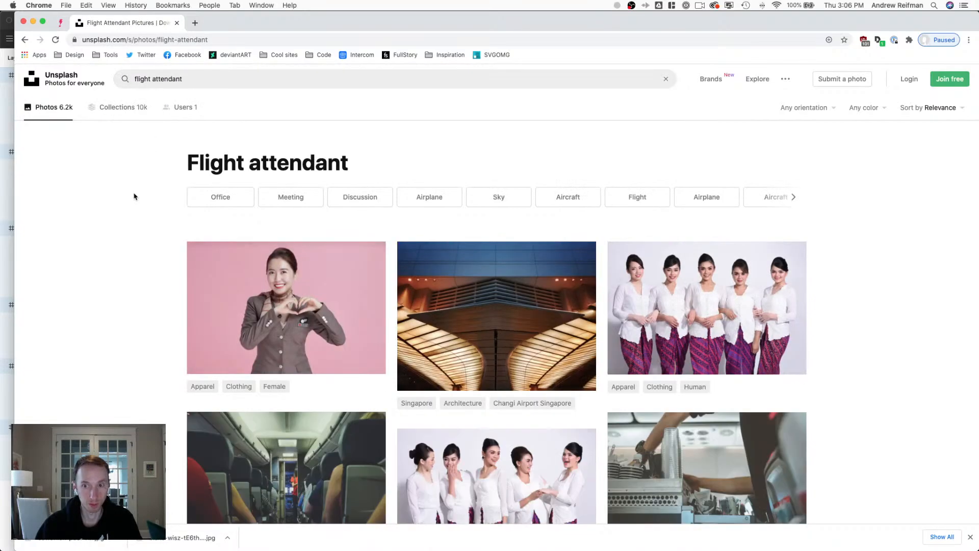
scroll(128, 203, "down", 3)
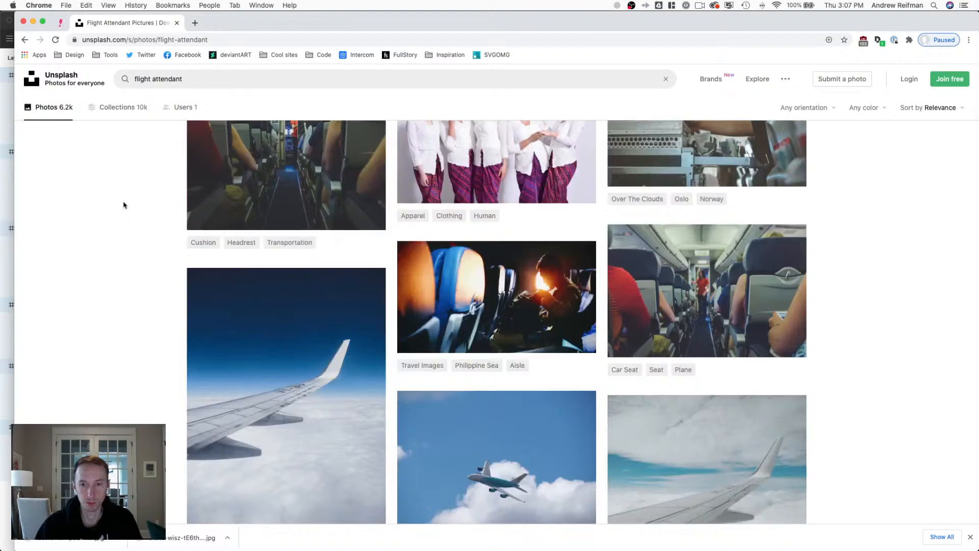
scroll(123, 204, "down", 20)
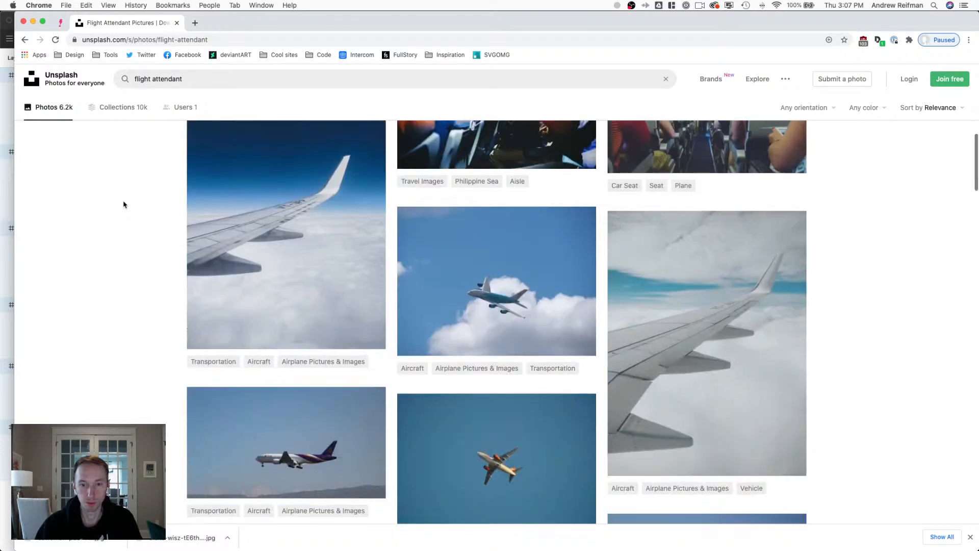
scroll(123, 204, "down", 20)
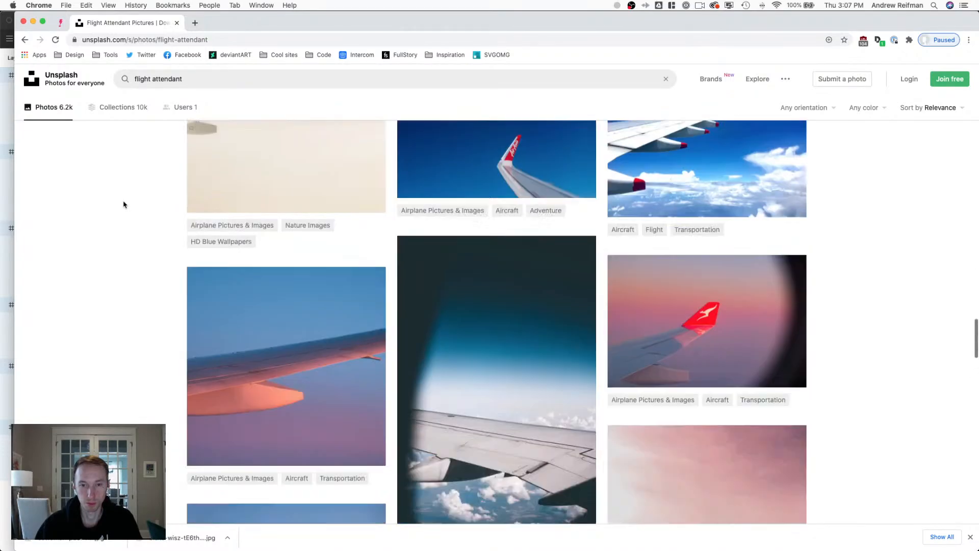
scroll(123, 204, "up", 15)
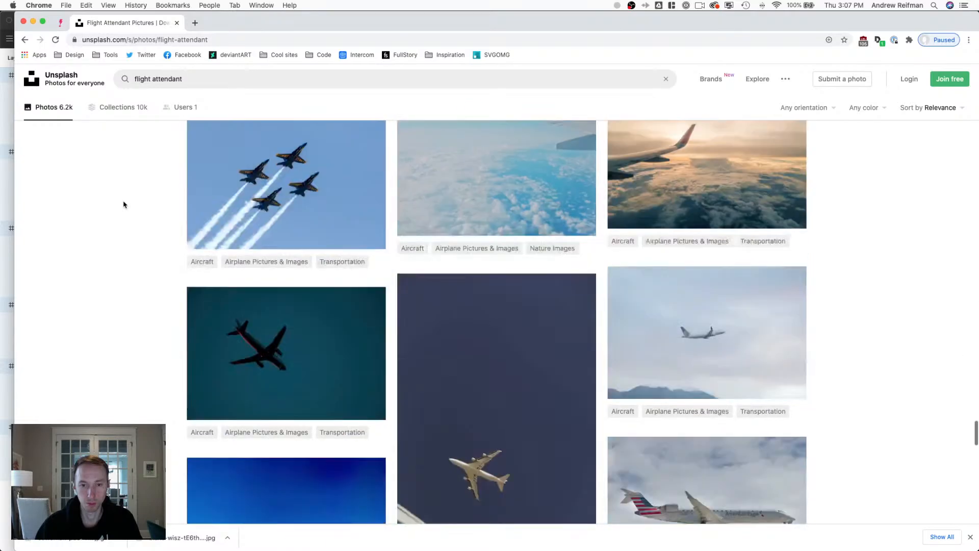
scroll(123, 204, "down", 20)
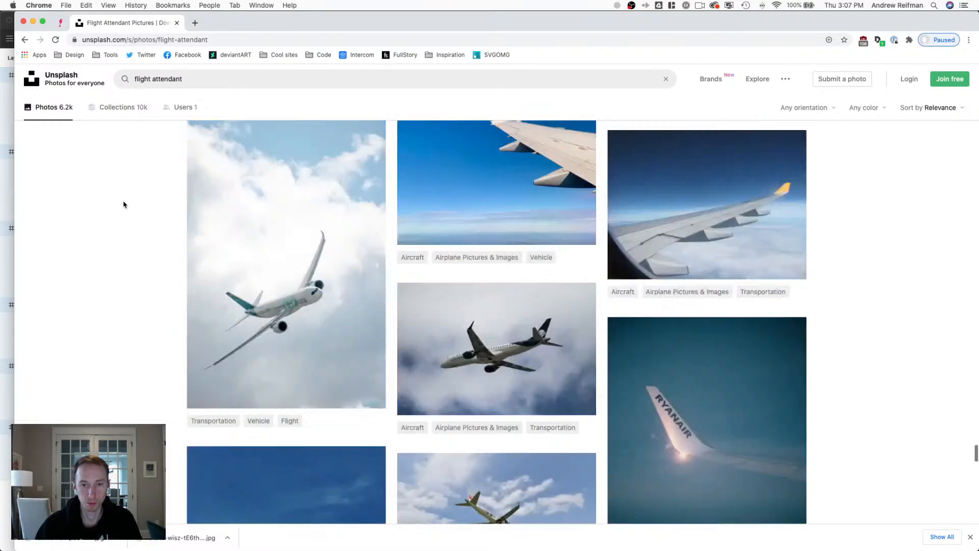
scroll(124, 204, "up", 20)
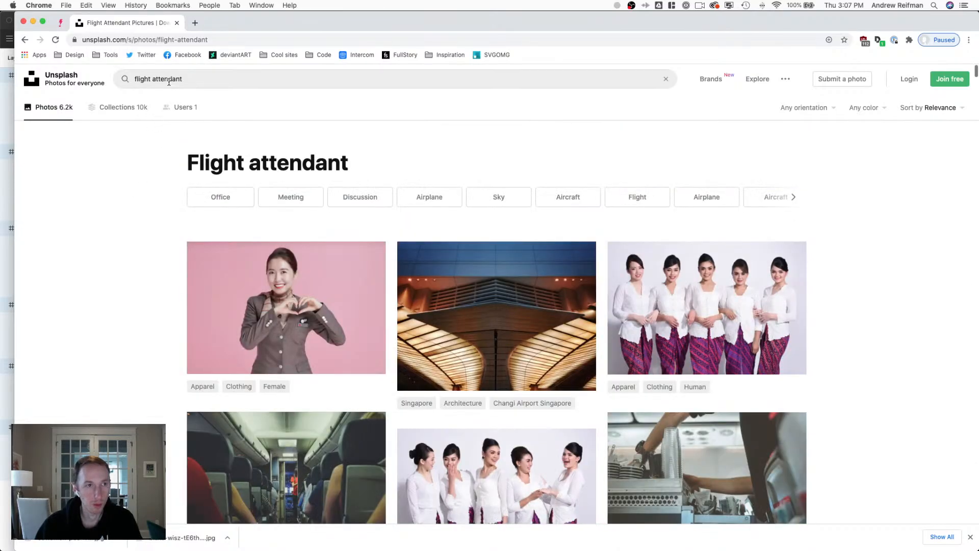
Remove 'attendant' from the query to search just 'flight' again.
double_click(169, 79)
key("BackSpace")
key("BackSpace")
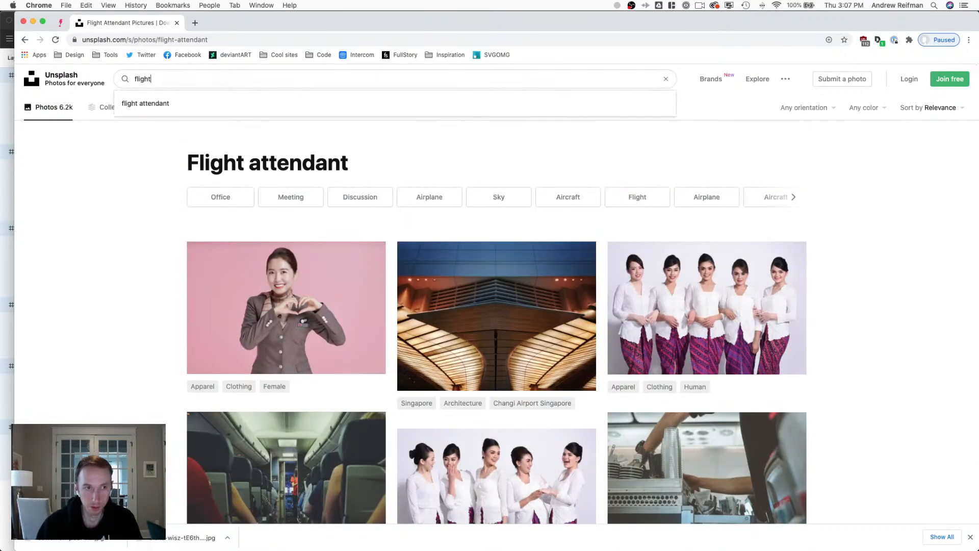
key("Return")
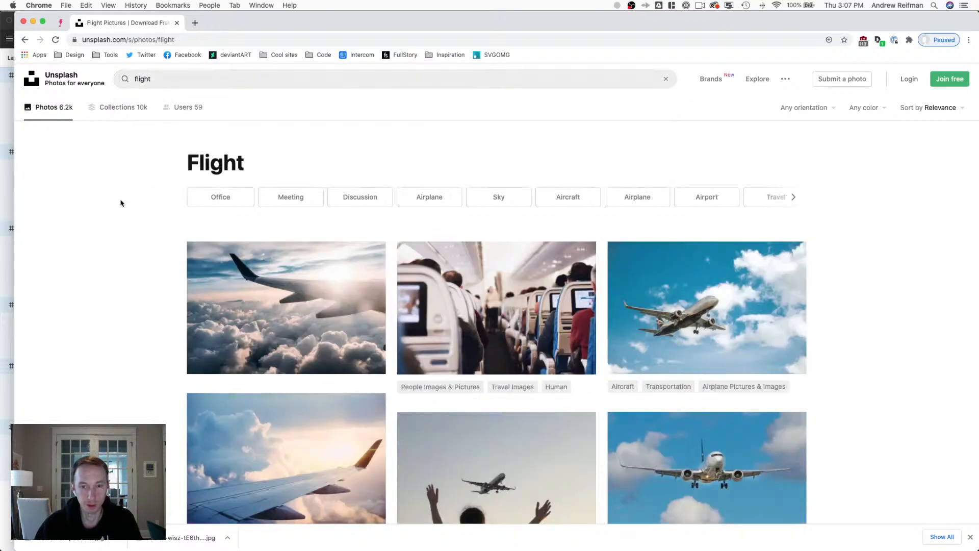
Download the photo of passengers seated in an airplane cabin.
scroll(118, 212, "down", 3)
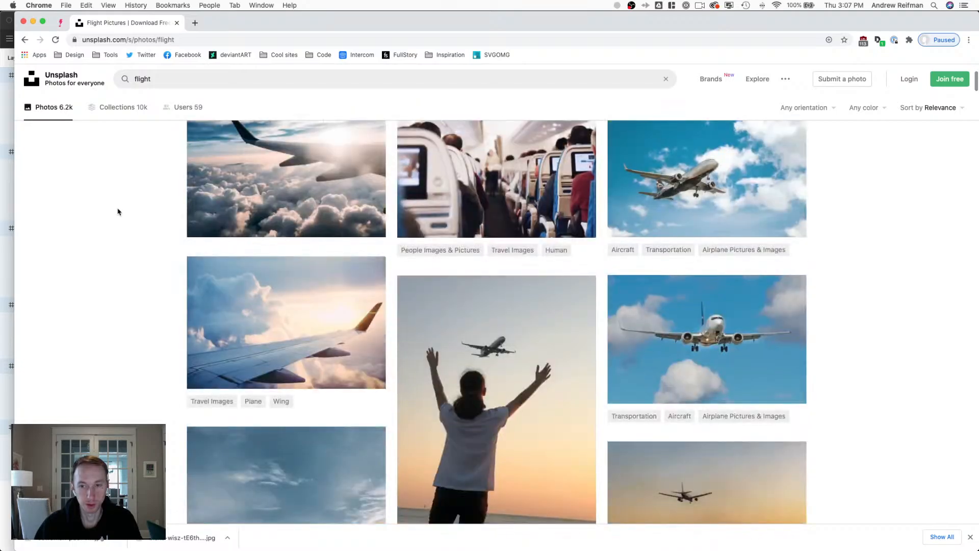
scroll(118, 212, "down", 20)
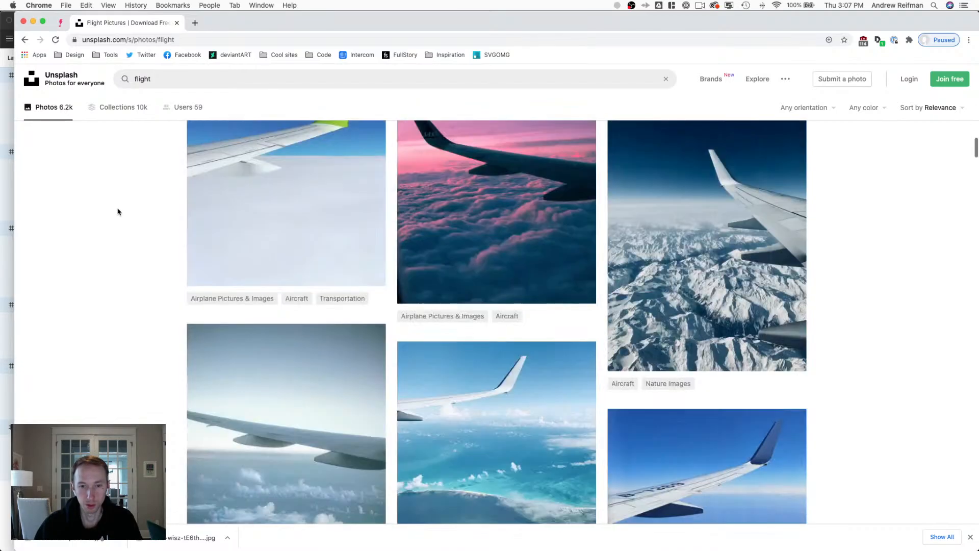
scroll(118, 212, "down", 20)
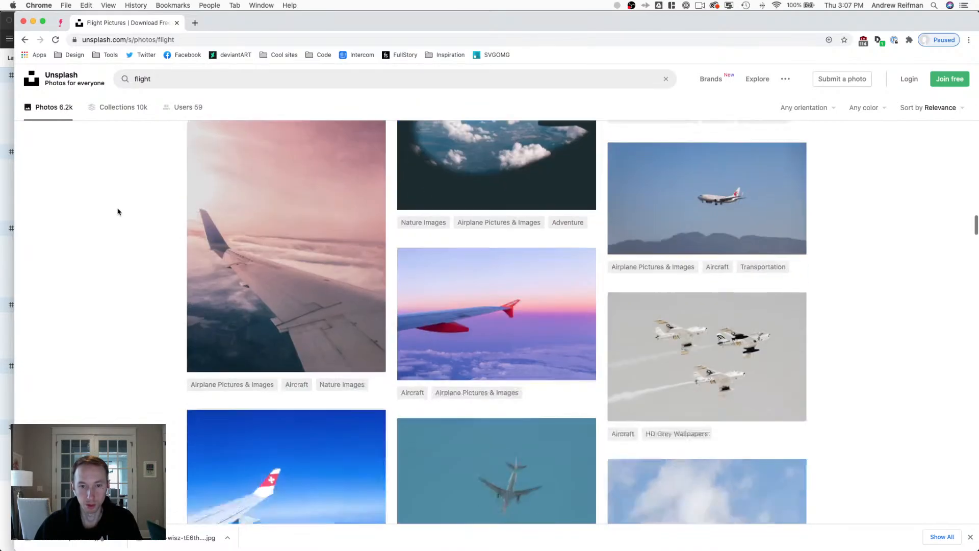
scroll(118, 212, "down", 20)
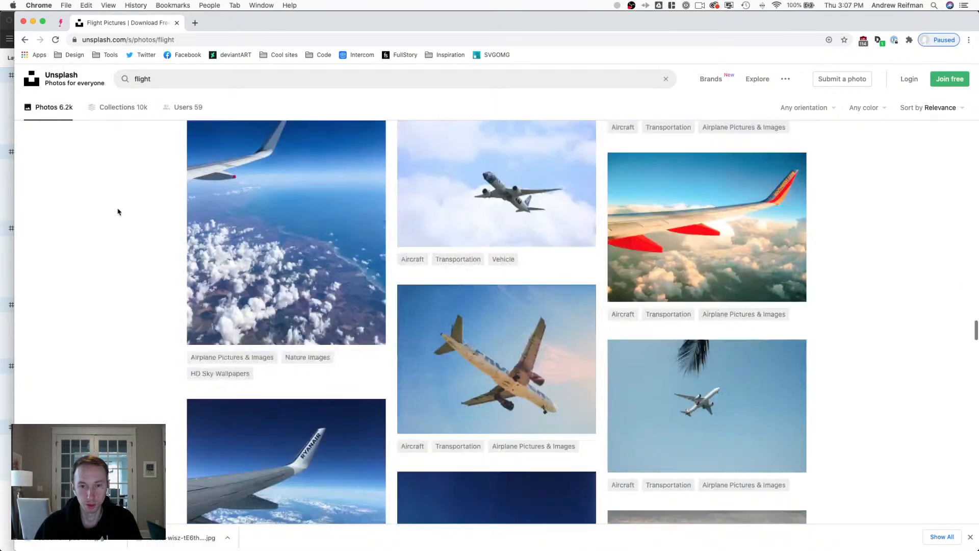
scroll(118, 212, "up", 20)
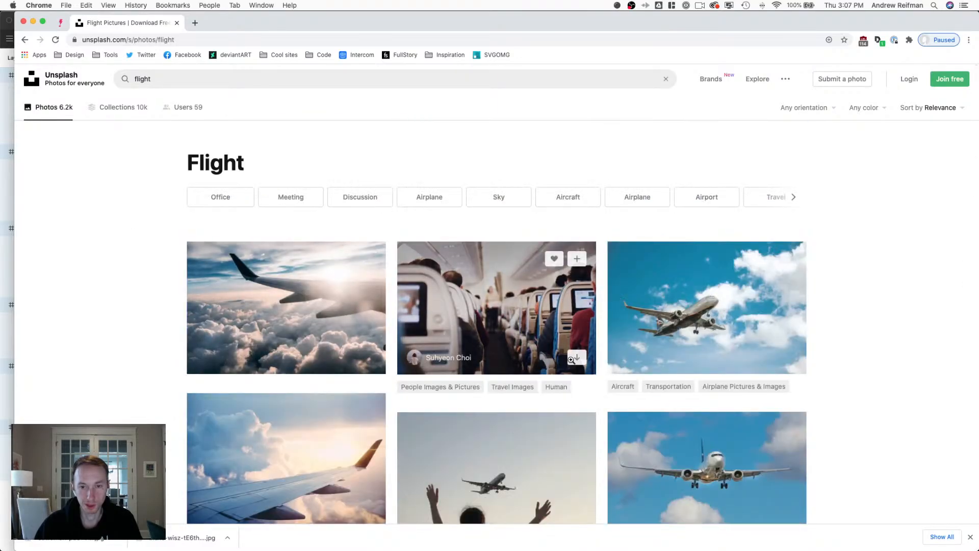
left_click(576, 358)
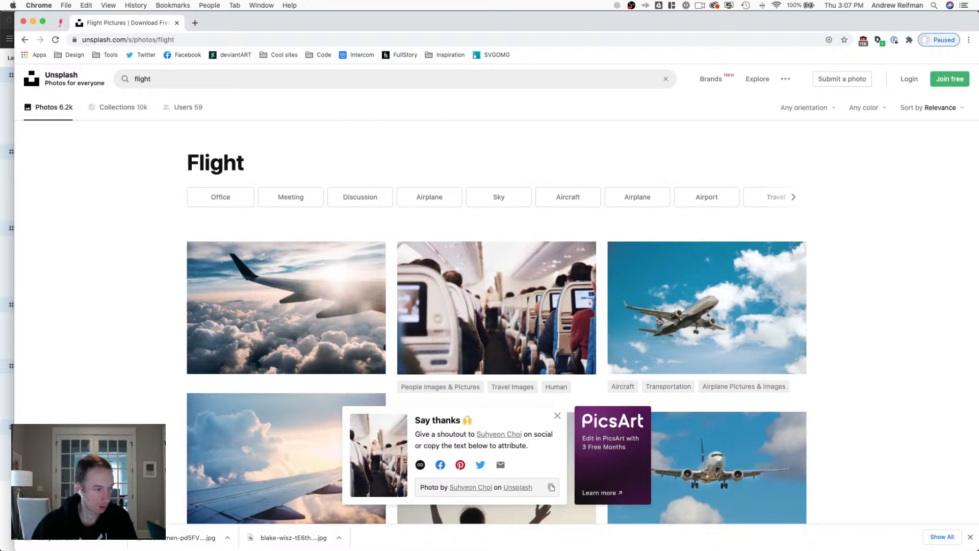
key("super+Tab")
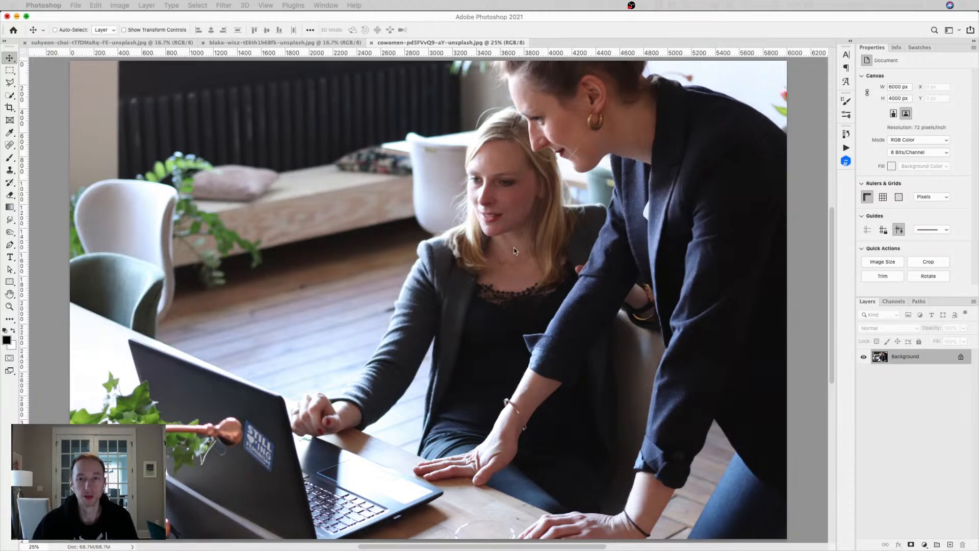
Close the Finder Downloads window once the three photos are open in Photoshop.
key("super+Tab")
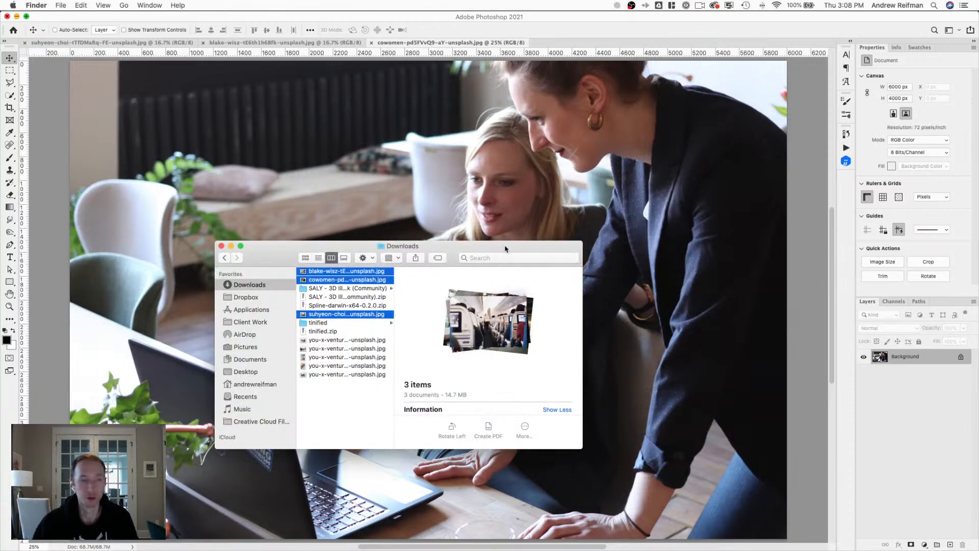
left_click(221, 246)
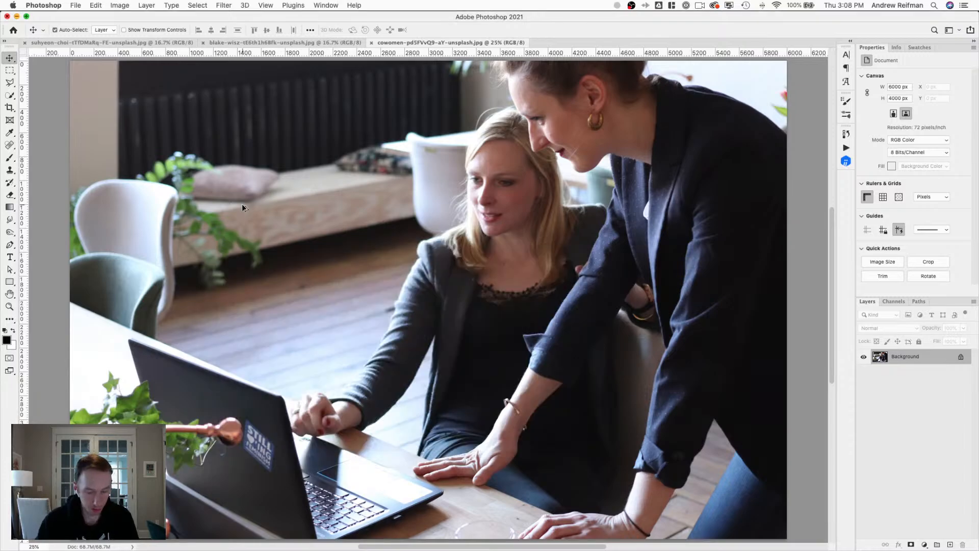
Resize the coworkers and store-counter photos to 800 px wide.
key("h")
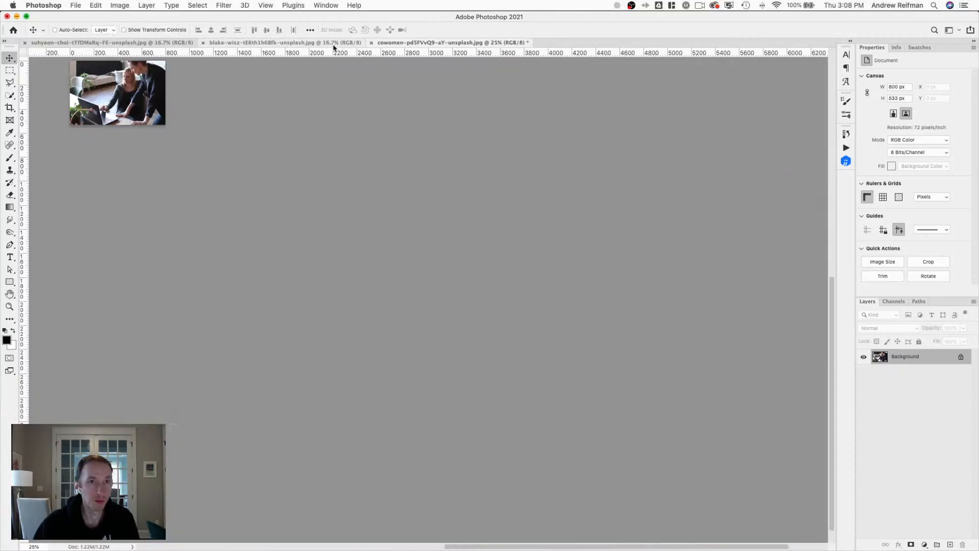
left_click(293, 43)
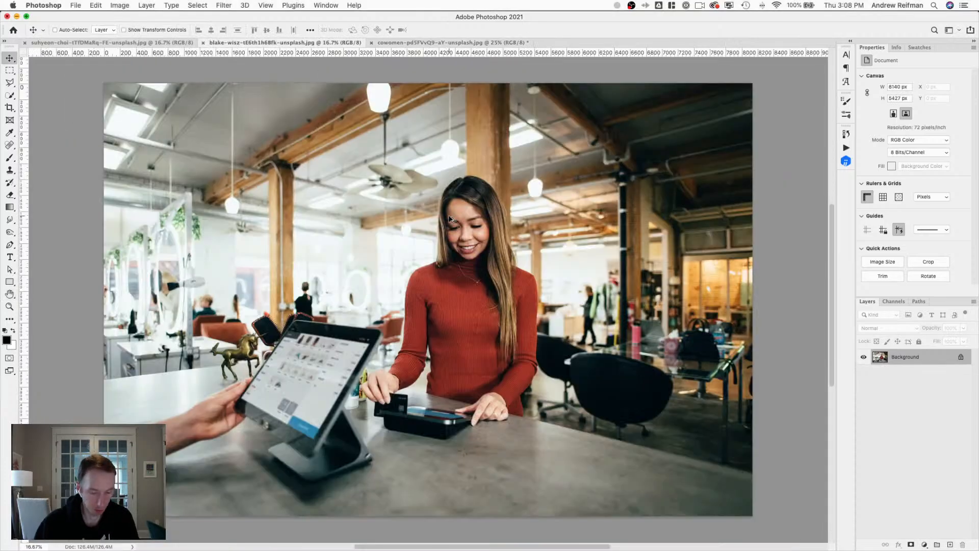
key("h")
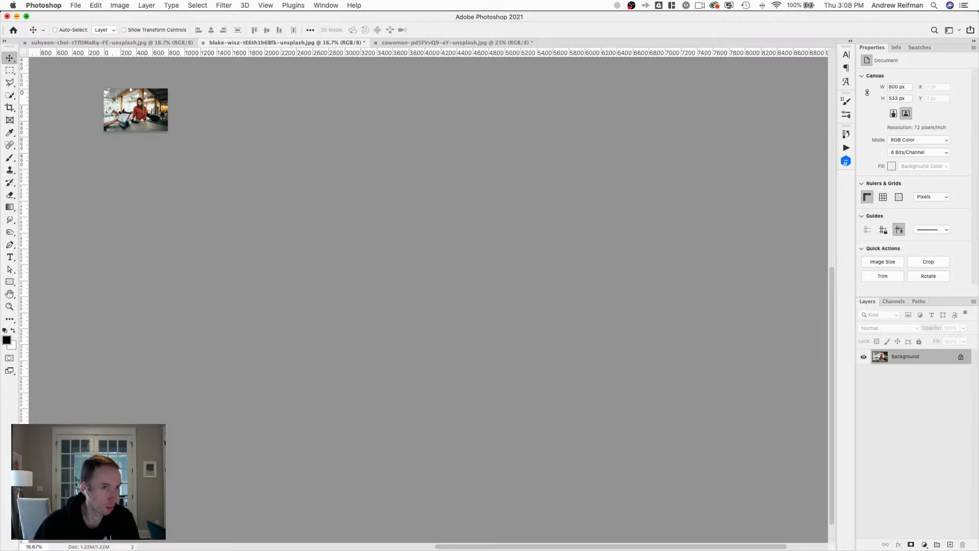
Resize the airplane cabin photo to 800 px wide and crop its canvas to 533 px high.
left_click(130, 43)
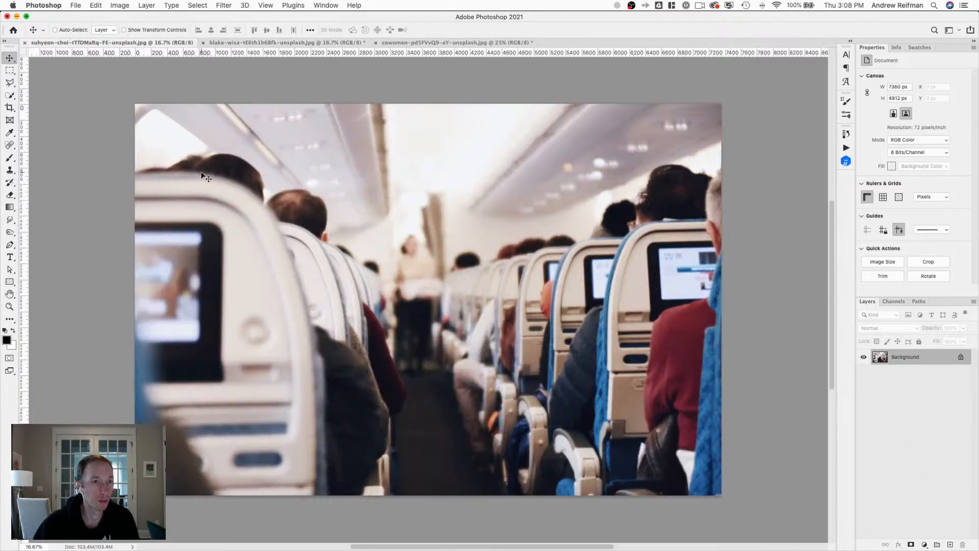
key("h")
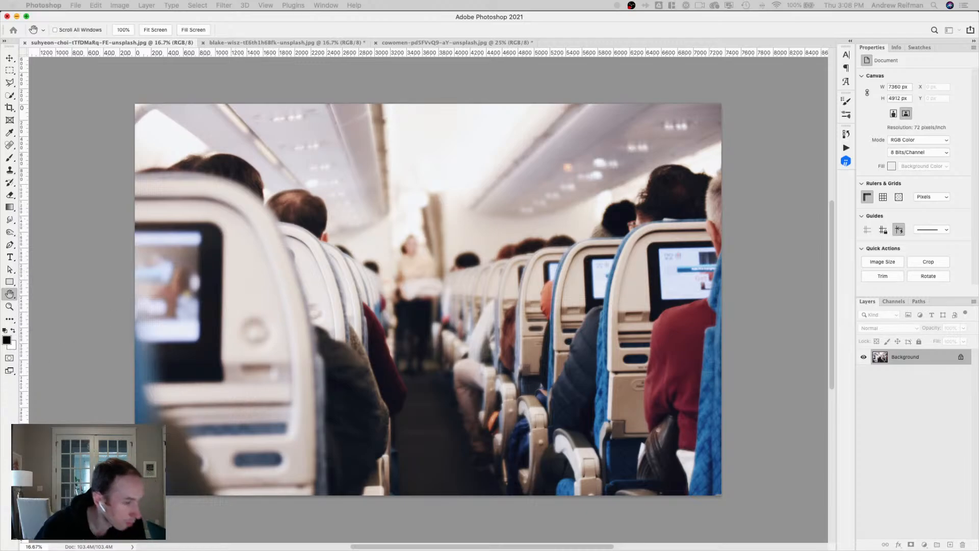
key("Return")
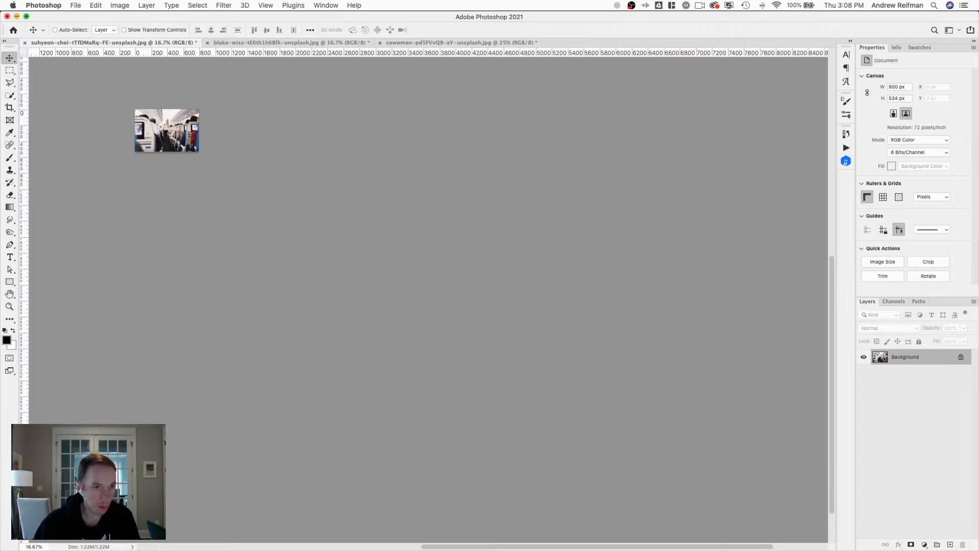
key("alt+shift+super+s")
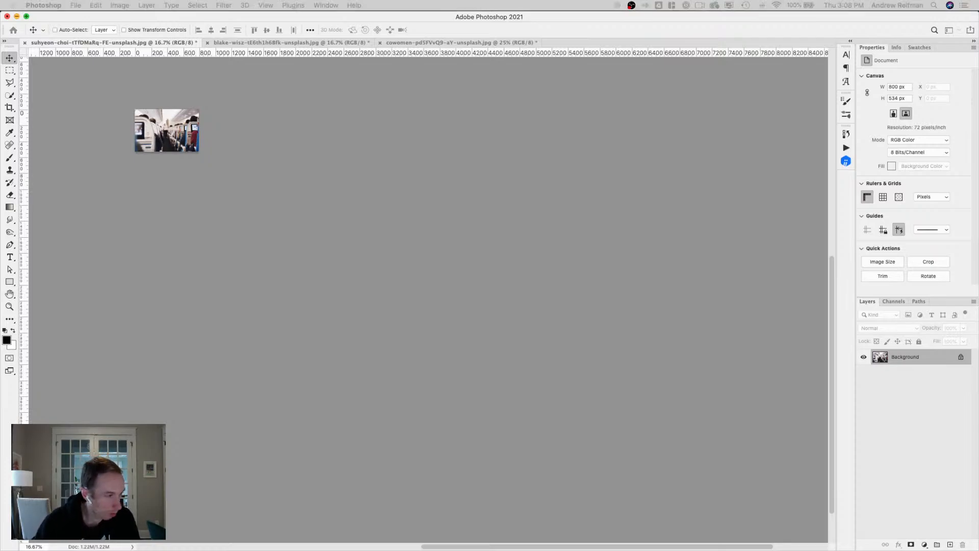
key("Return")
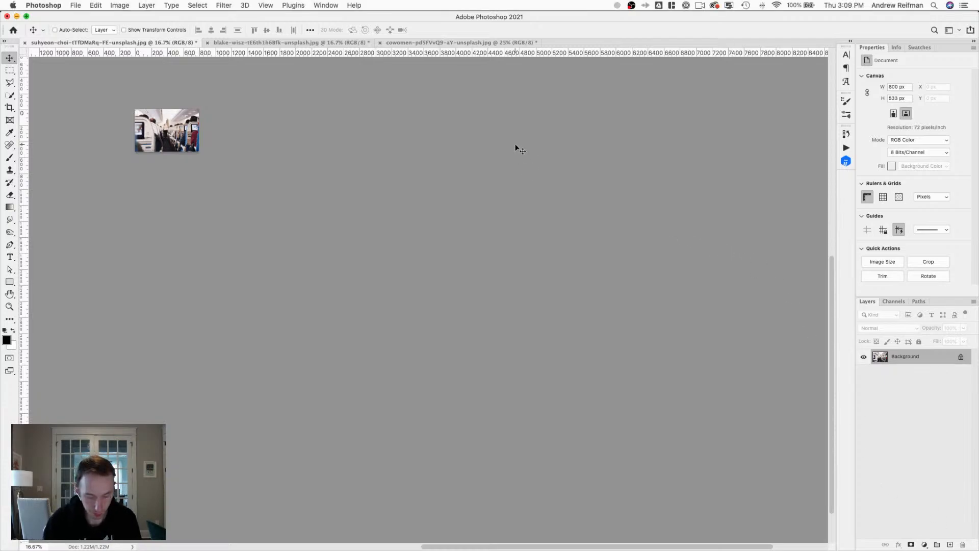
key("super+1")
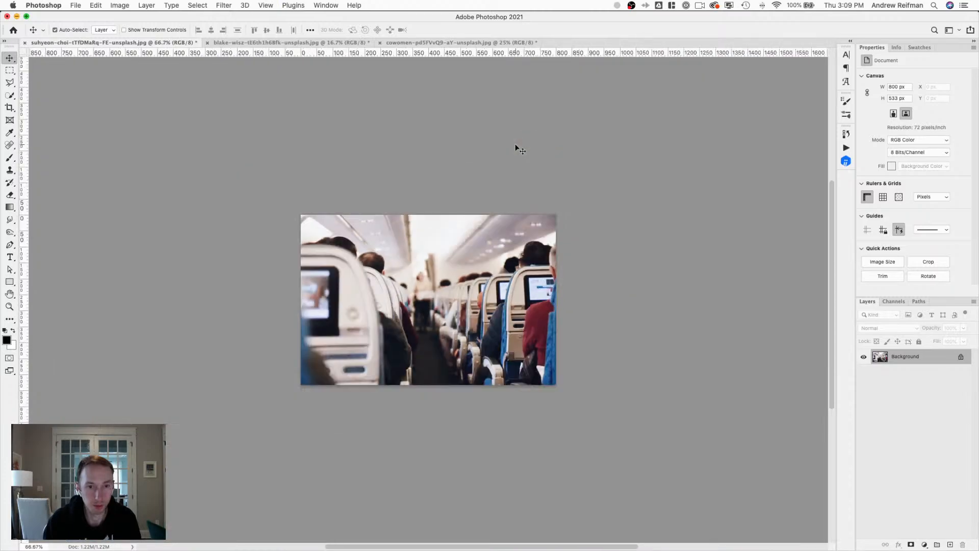
key("alt+shift+super+s")
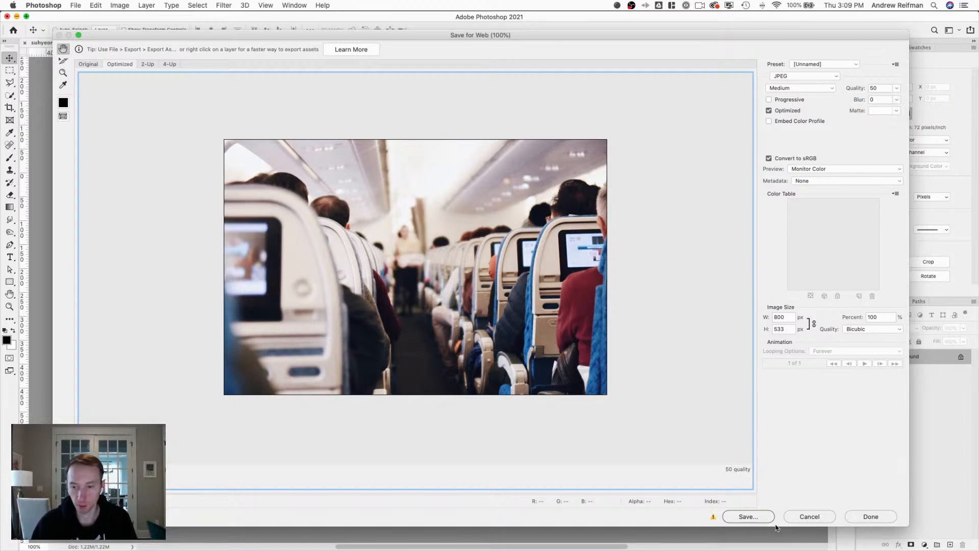
Export the airplane photo as a quality-50 JPEG named img-flight.jpg on the Desktop.
left_click(897, 89)
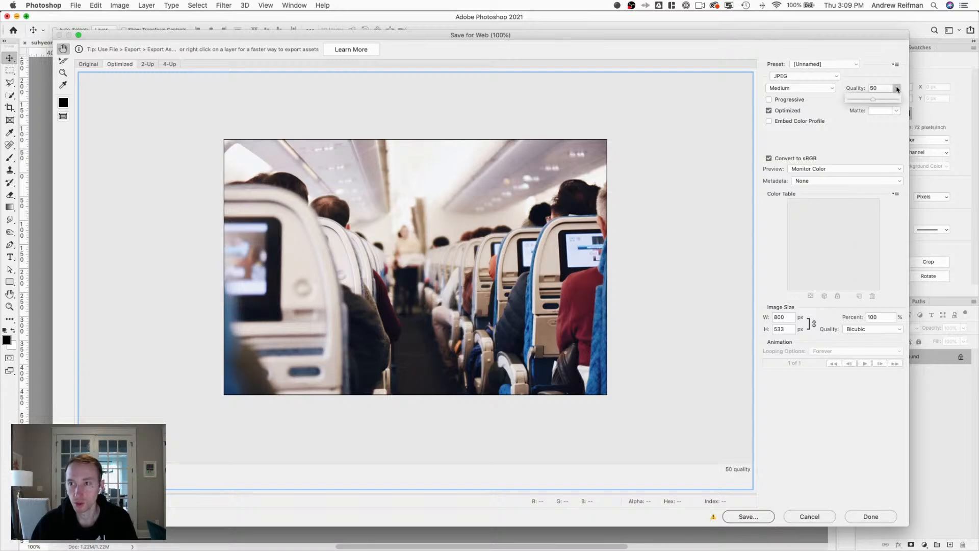
left_click(754, 518)
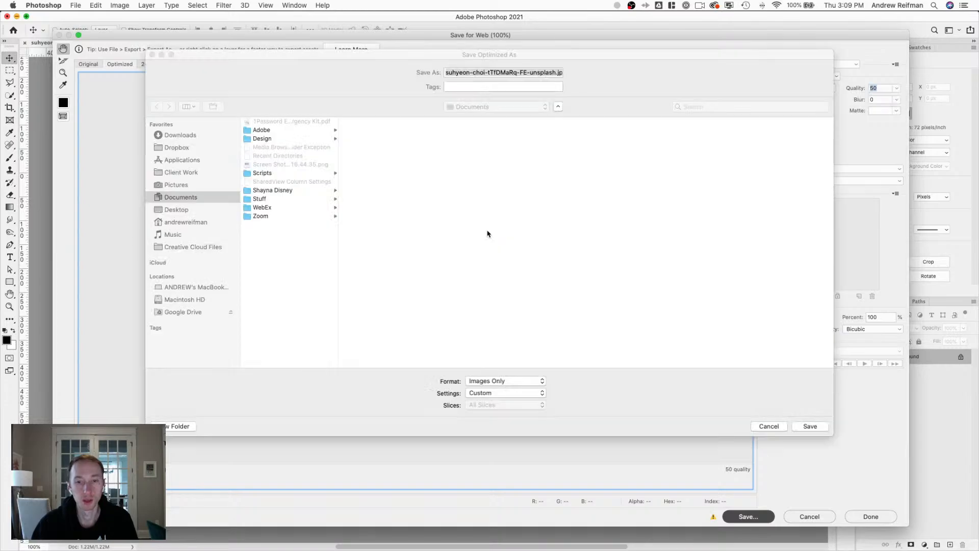
type("img-flight")
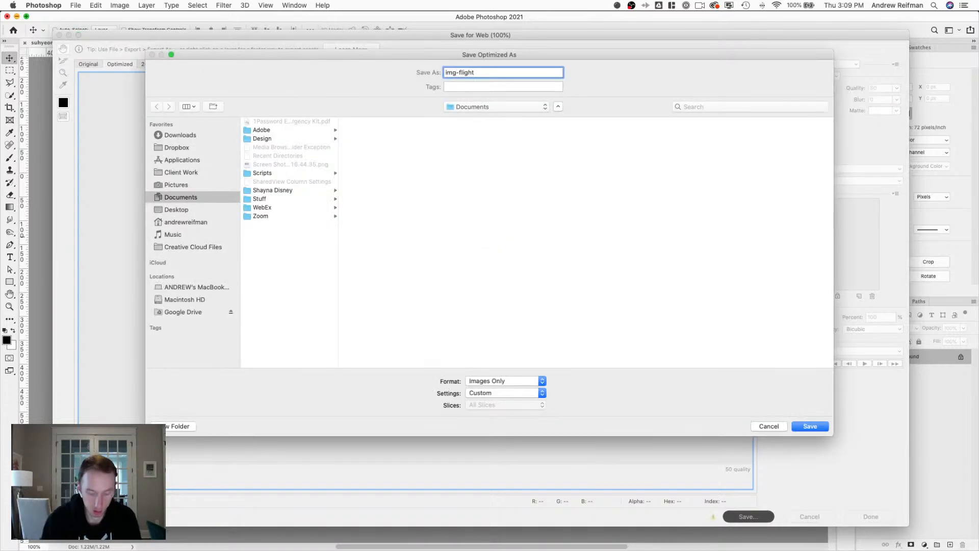
type(".jpg")
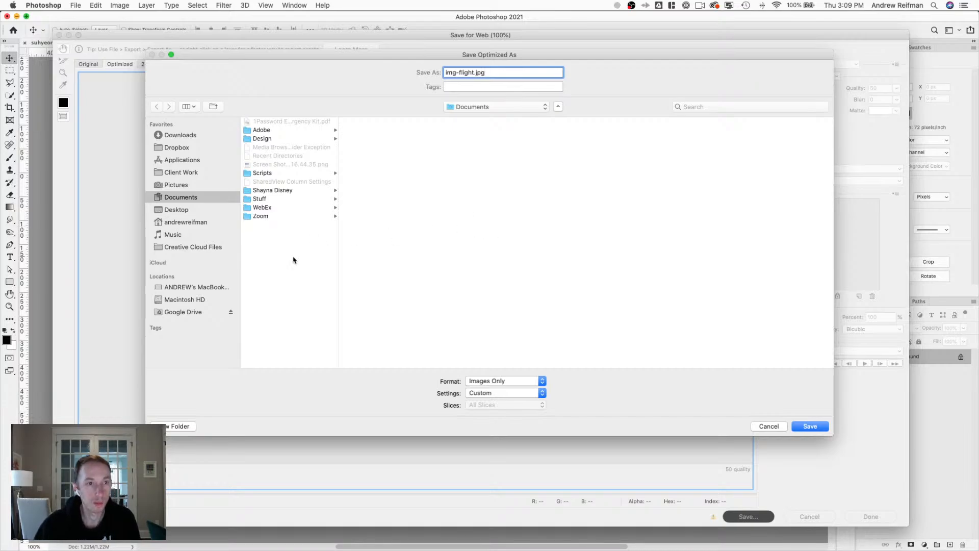
left_click(176, 209)
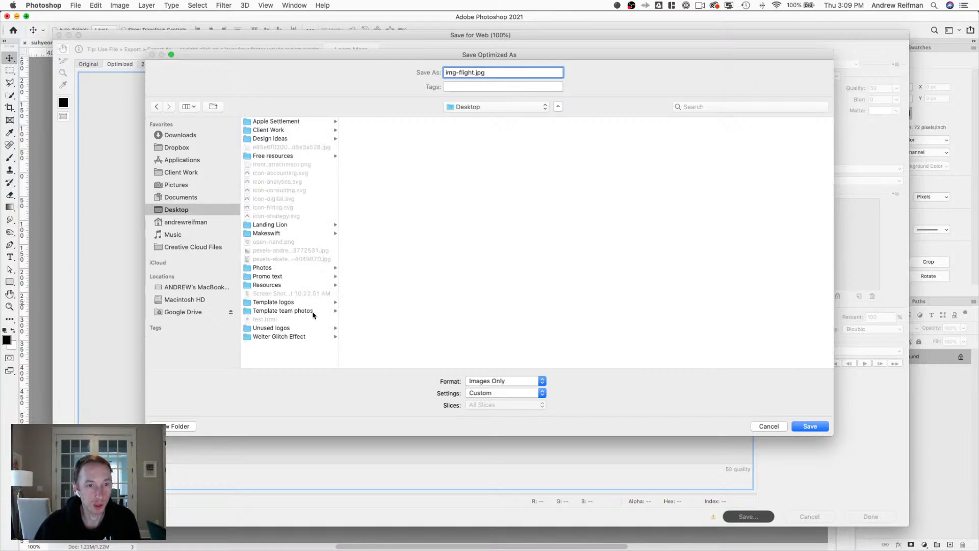
left_click(810, 426)
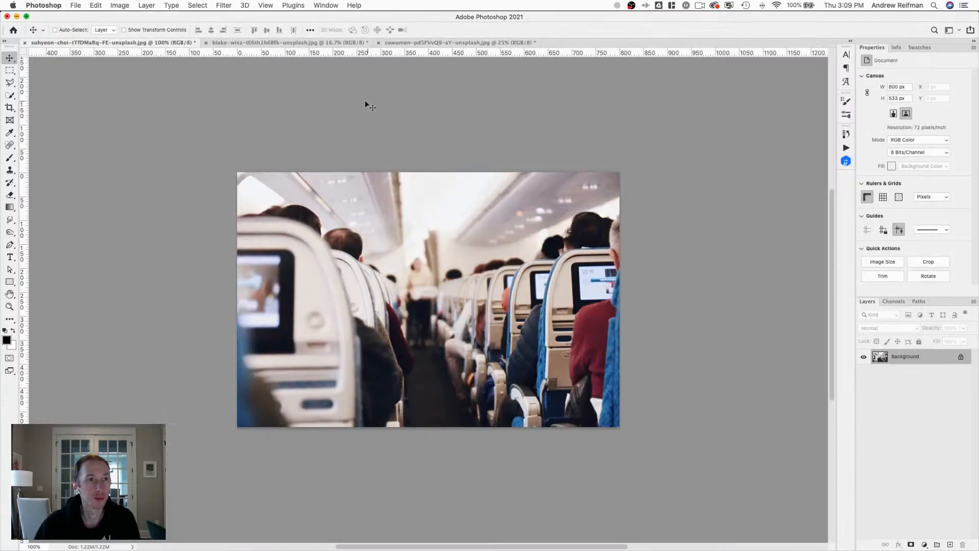
Export the store-counter photo to the Desktop as img-woman-shopping.jpg.
left_click(291, 43)
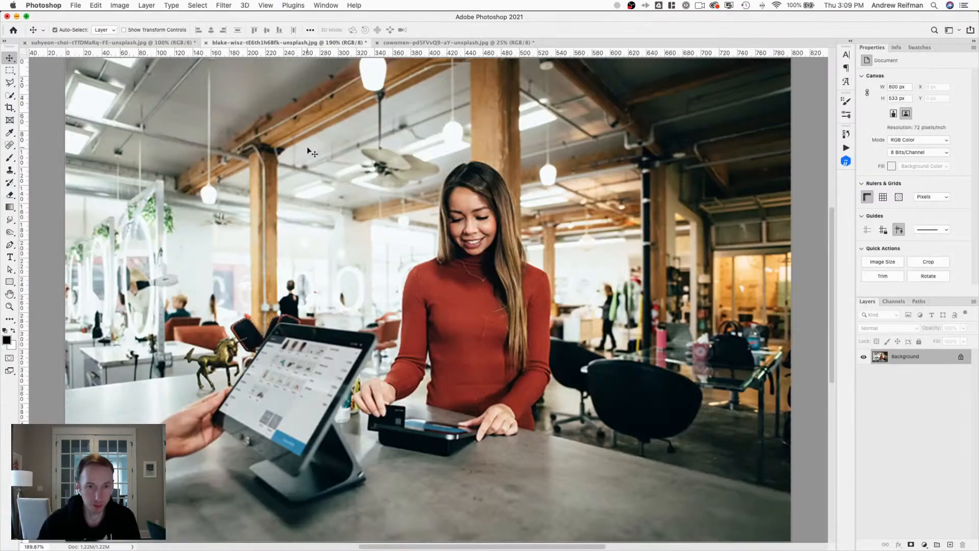
key("super+1")
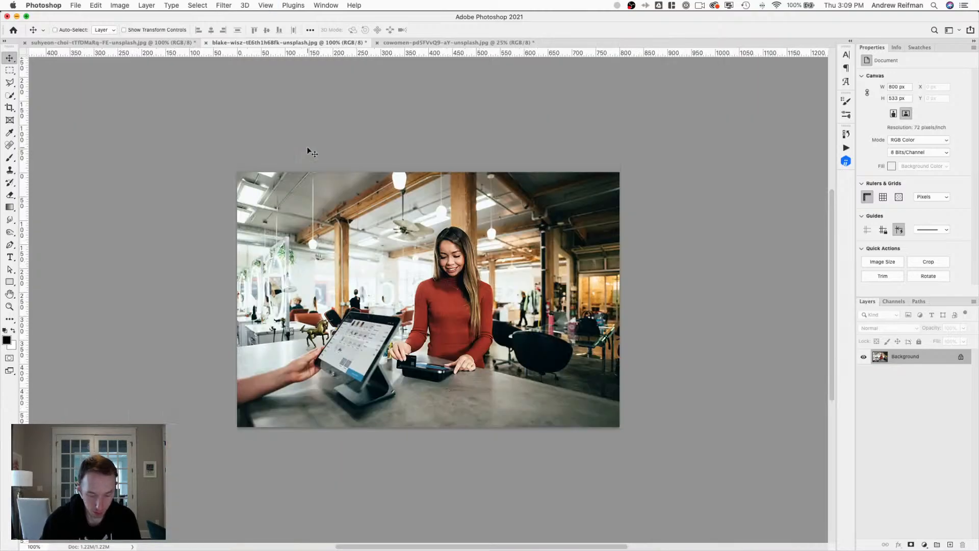
key("alt+shift+super+s")
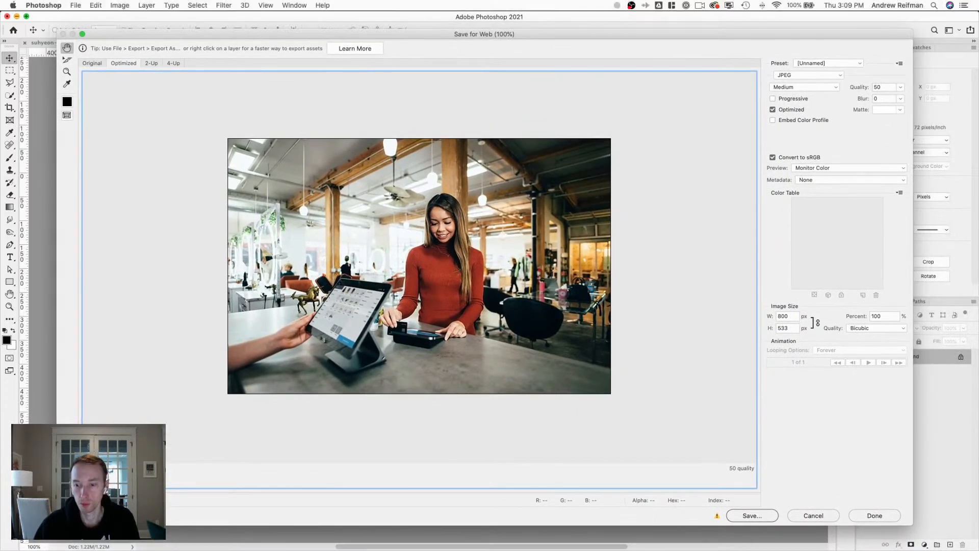
left_click(744, 516)
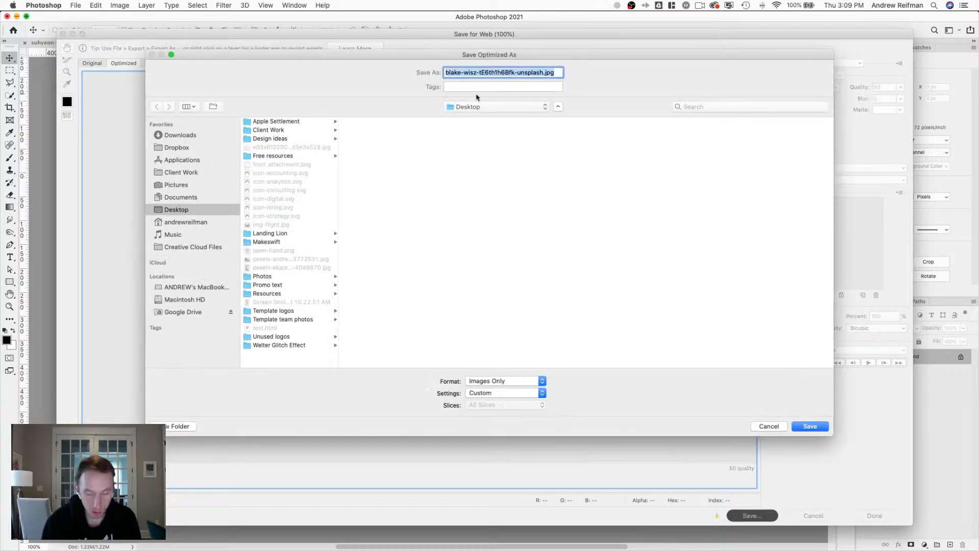
left_click(515, 71)
left_click_drag(542, 72, 447, 72)
type("img-woman-shopping")
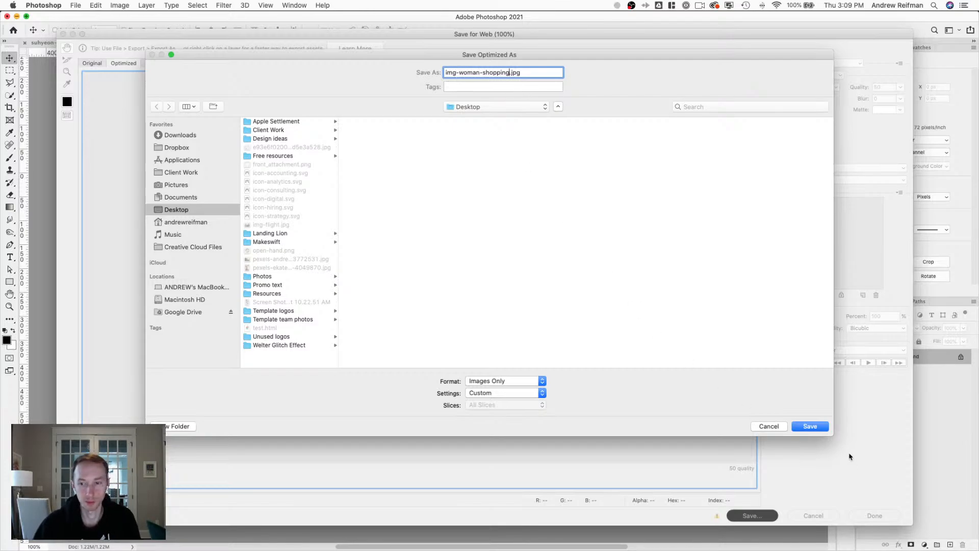
left_click(811, 426)
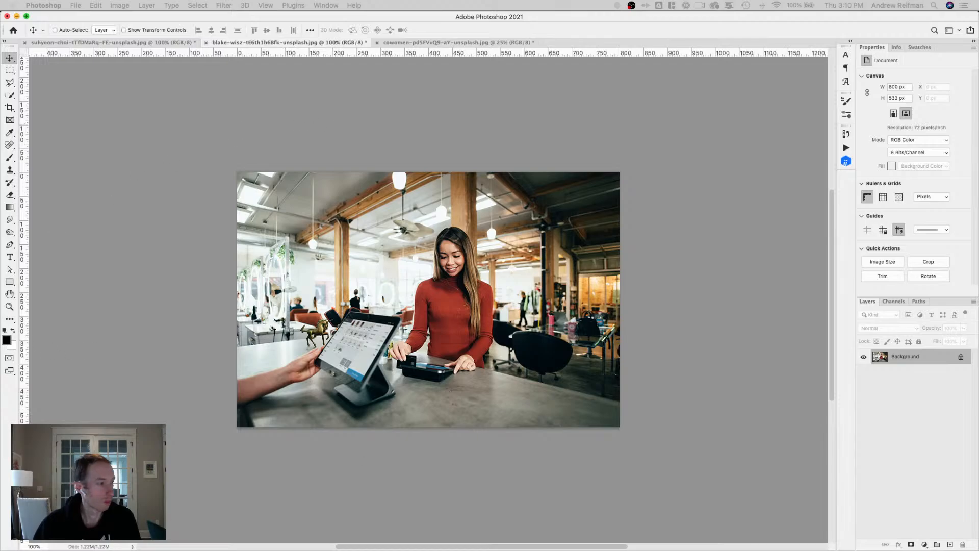
Export the two-women-at-a-laptop photo via Save for Web as img-women-working.jpg.
left_click(401, 44)
key("super+1")
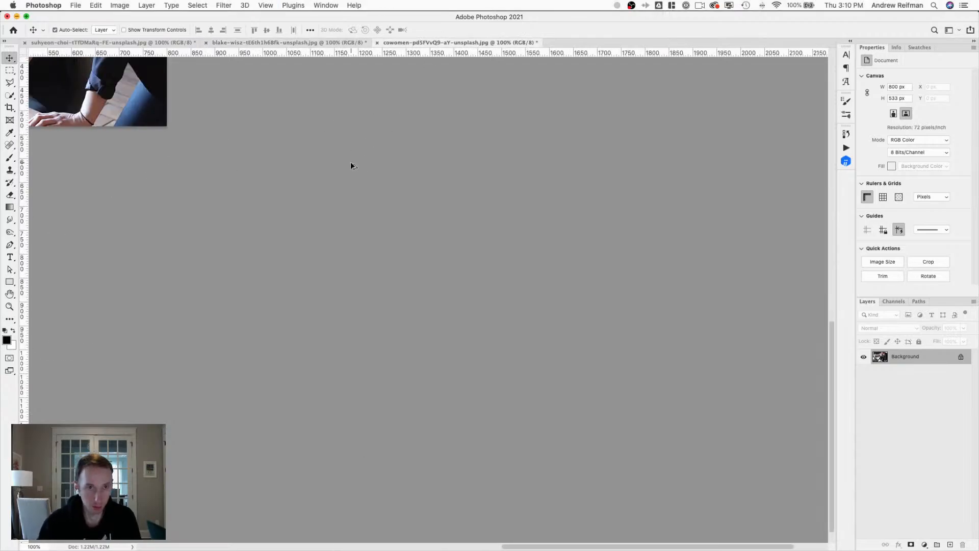
key("super+0")
key("super+1")
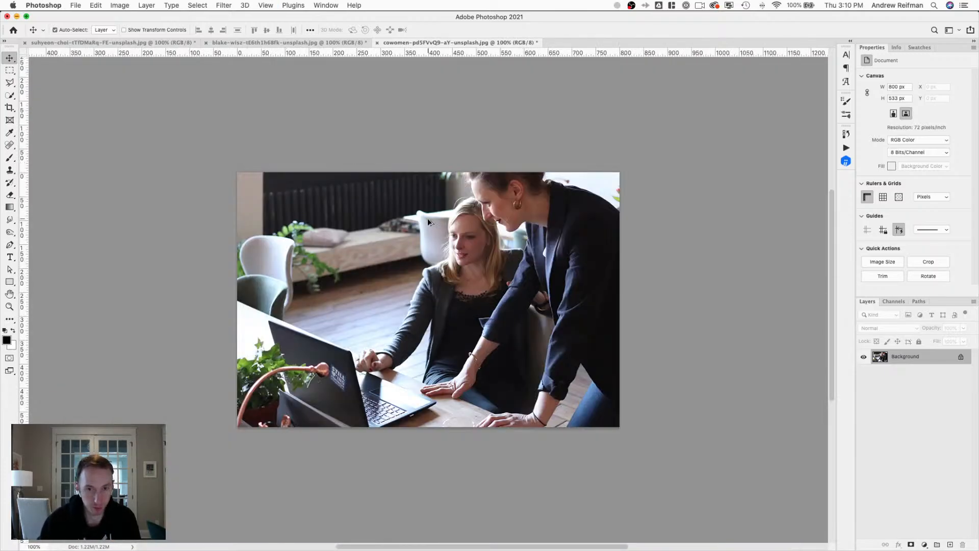
key("alt+shift+super+s")
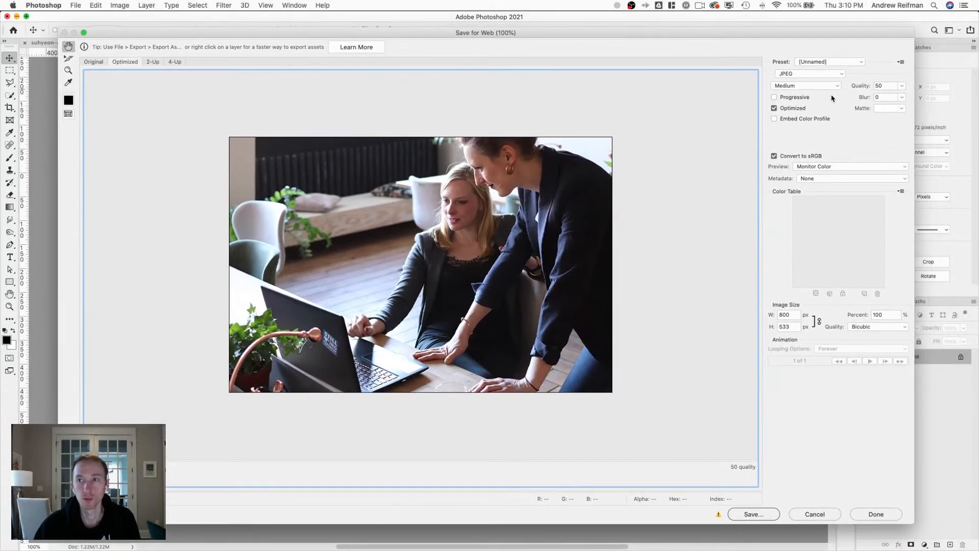
left_click(755, 513)
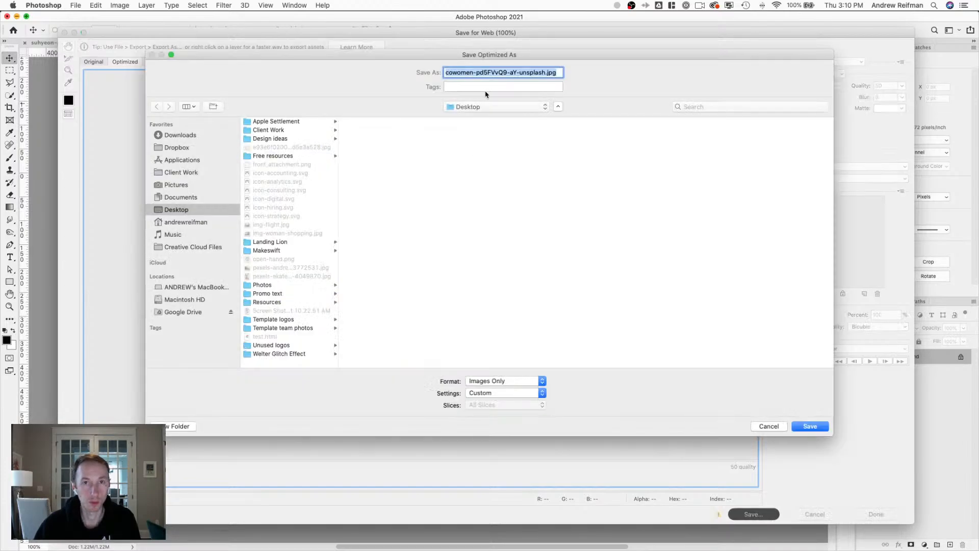
left_click(512, 72)
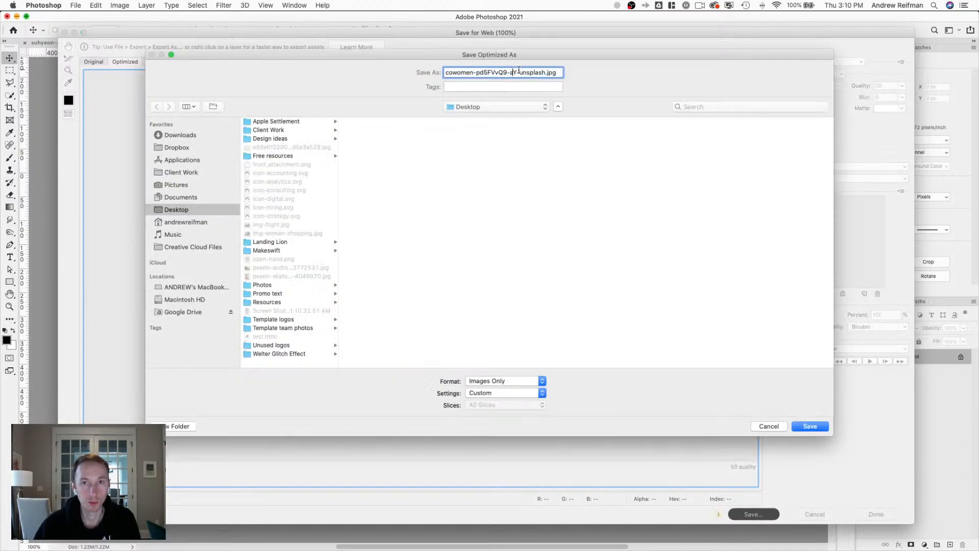
left_click_drag(544, 72, 434, 72)
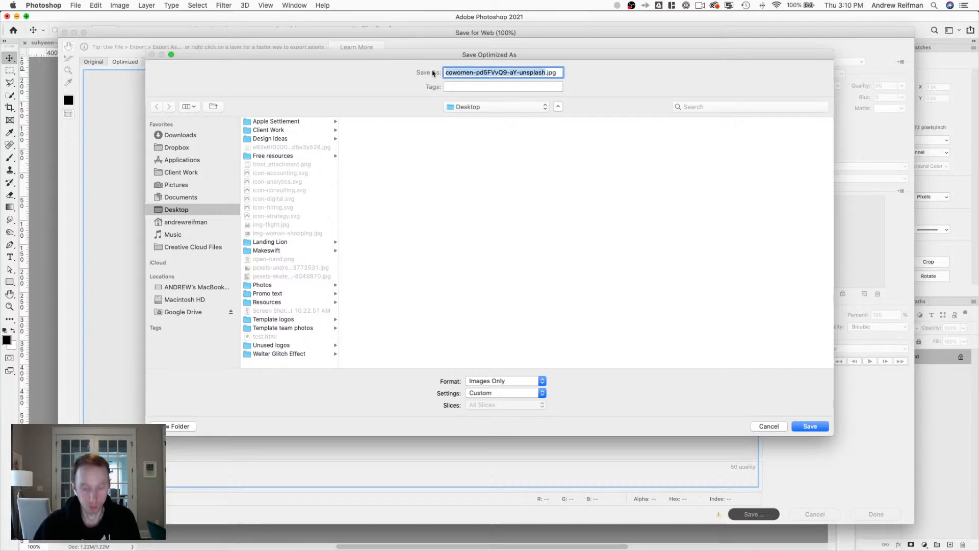
type("img-wo")
type("men-working")
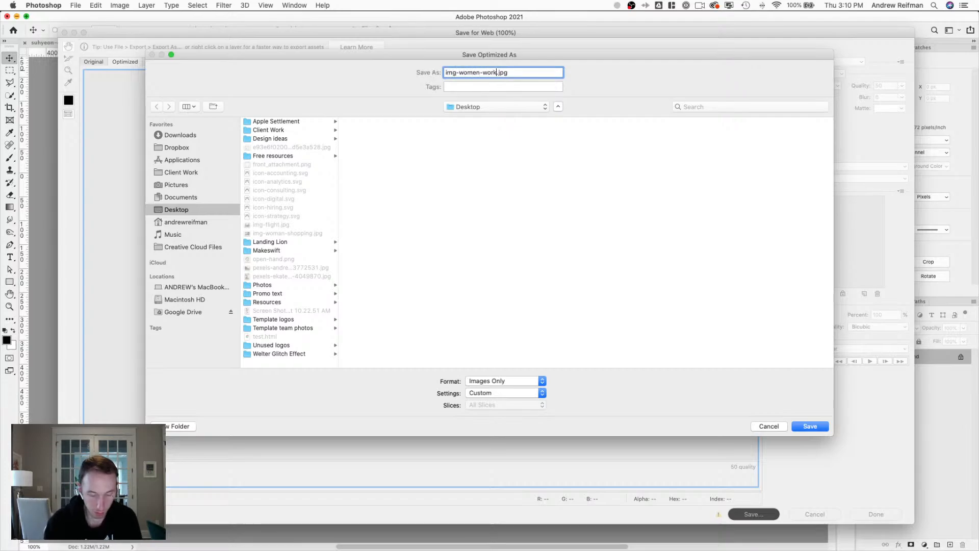
key("Return")
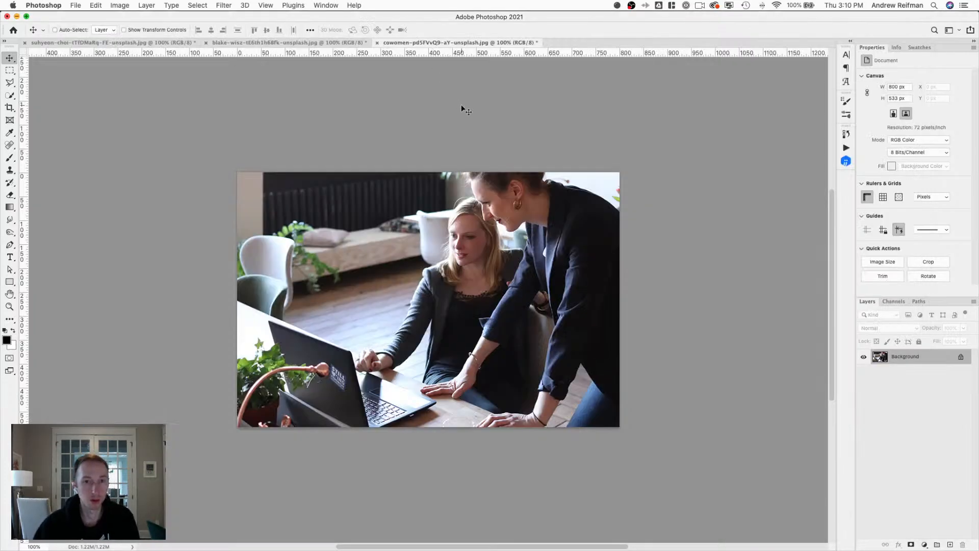
From the first case study's image picker, upload img-women-working.jpg, img-woman-shopping.jpg and img-flight.jpg into Tandem.
left_click(18, 17)
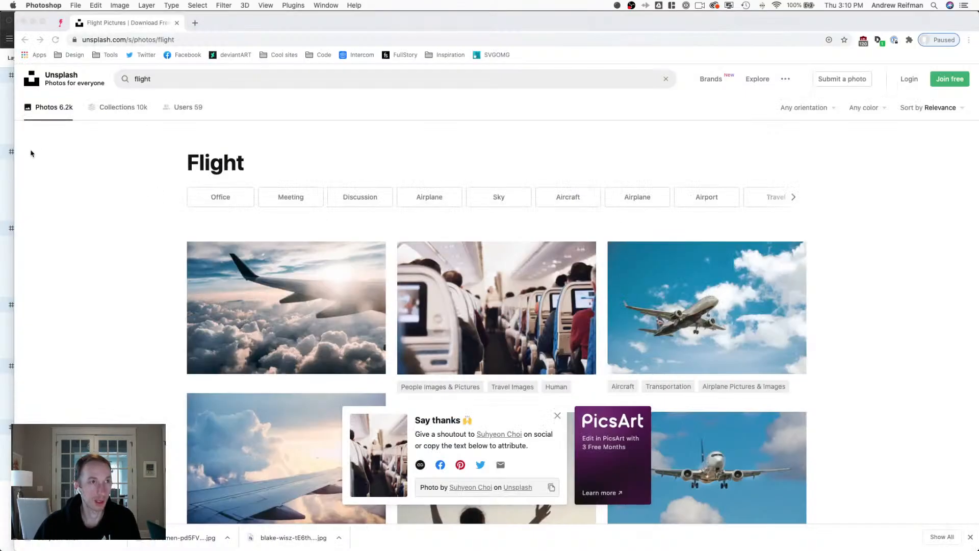
left_click(11, 187)
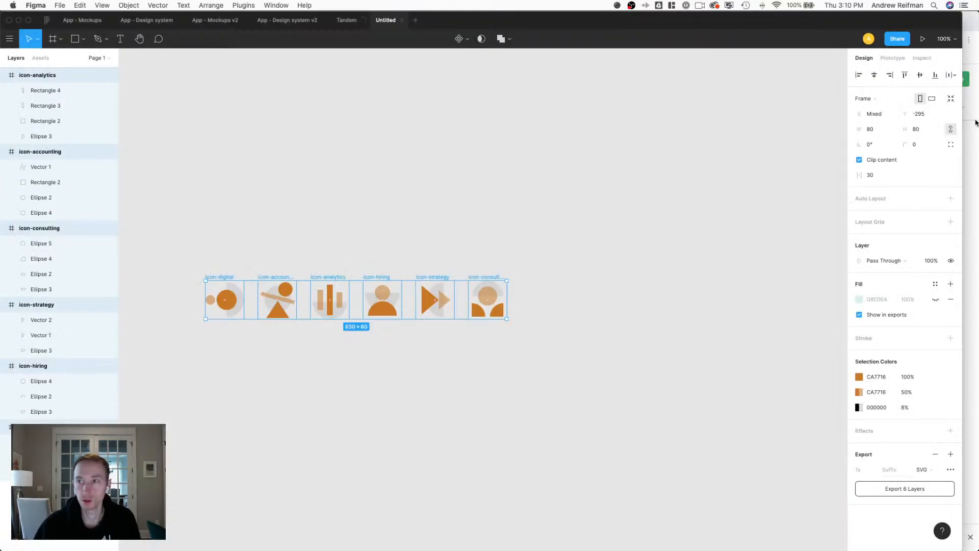
left_click(975, 124)
left_click(58, 22)
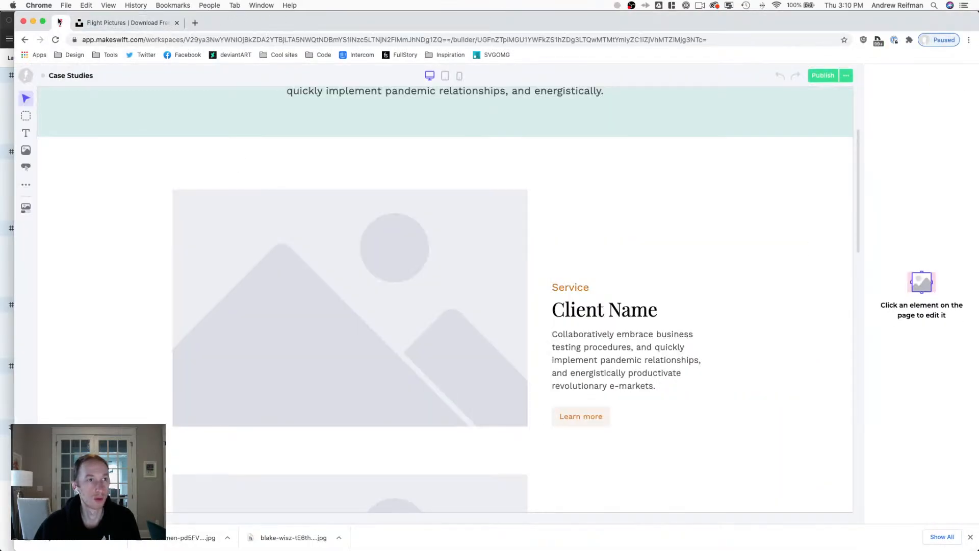
left_click(343, 278)
left_click(946, 134)
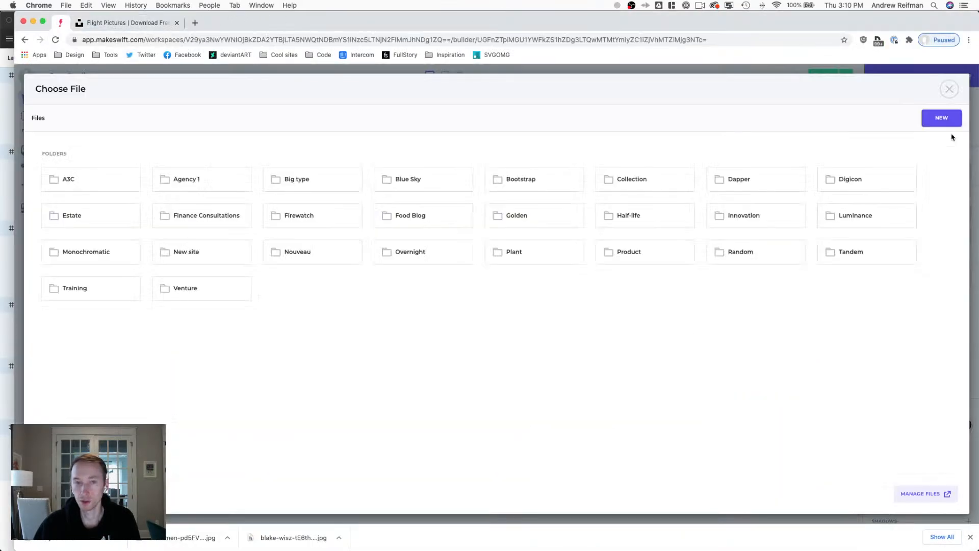
left_click(839, 257)
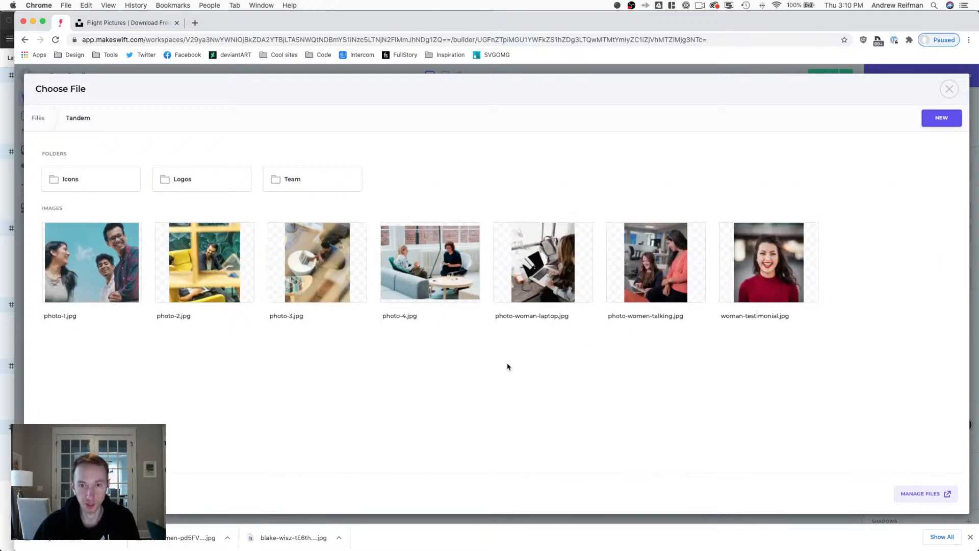
key("F11")
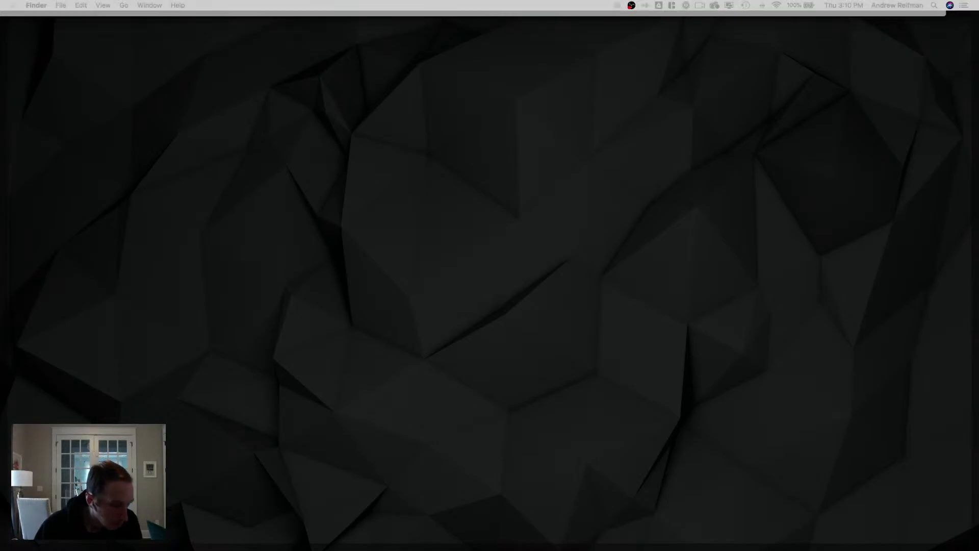
key("F11")
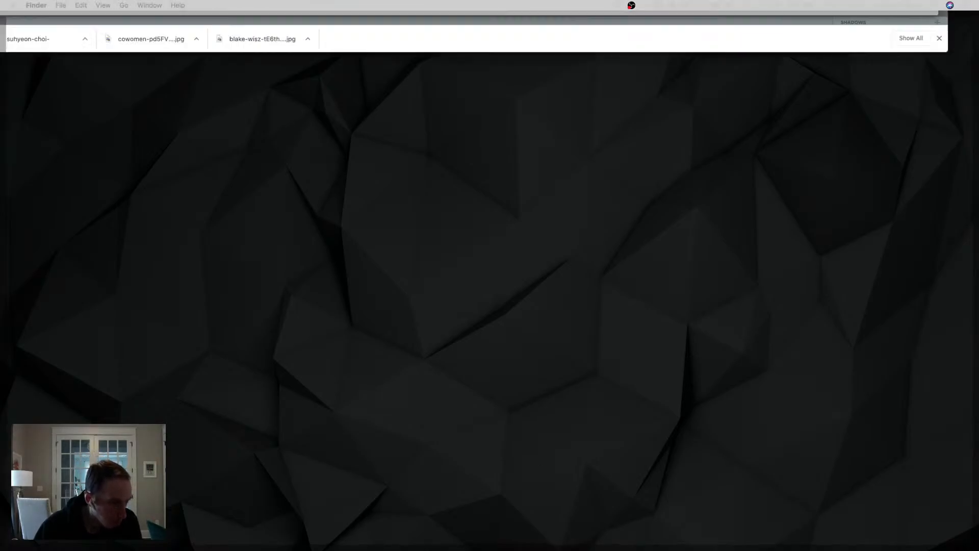
left_click_drag(752, 549, 649, 360)
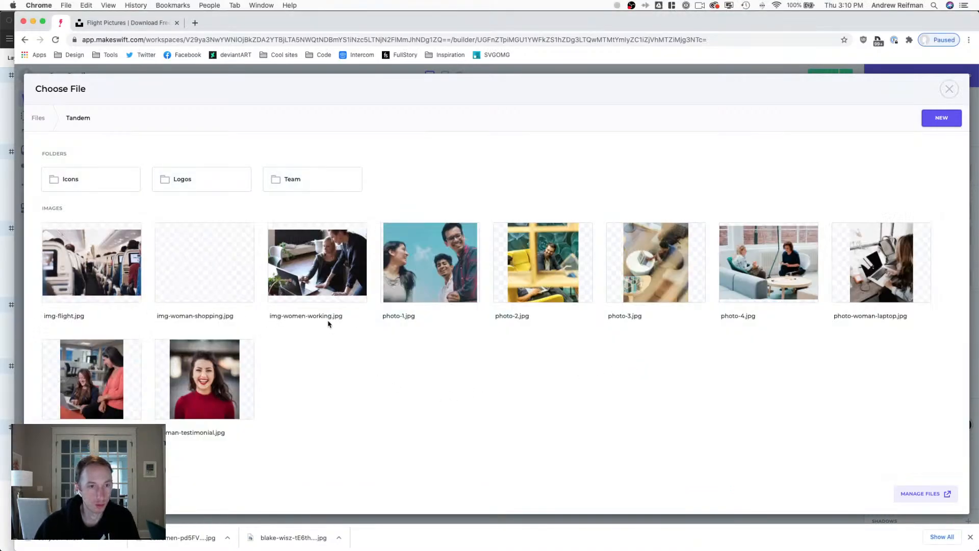
left_click(313, 255)
scroll(312, 255, "down", 4)
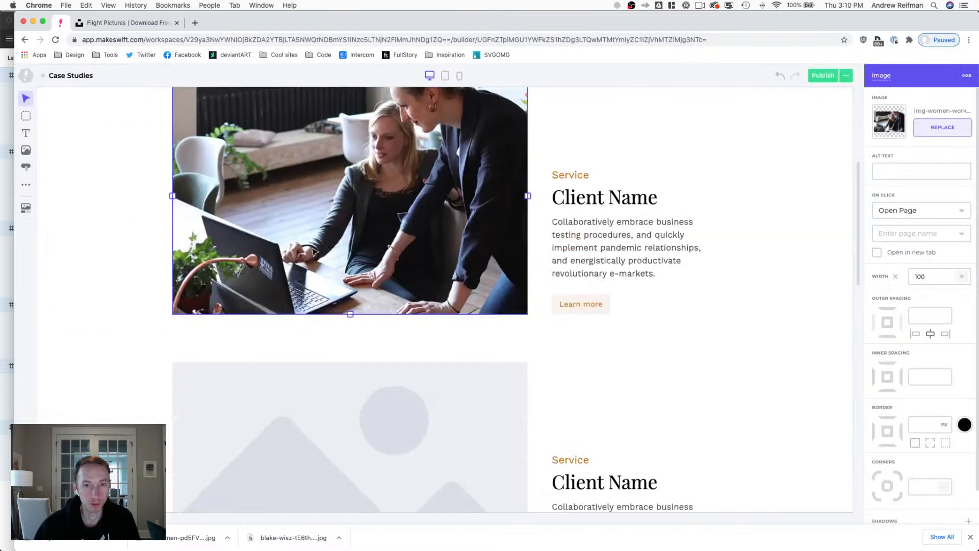
left_click(341, 321)
scroll(660, 242, "down", 1)
scroll(660, 242, "down", 1)
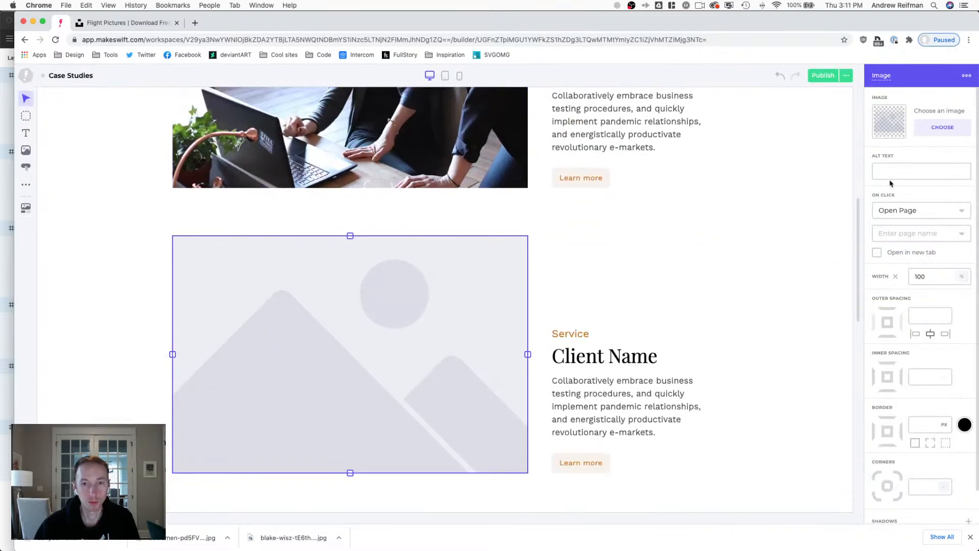
left_click(968, 537)
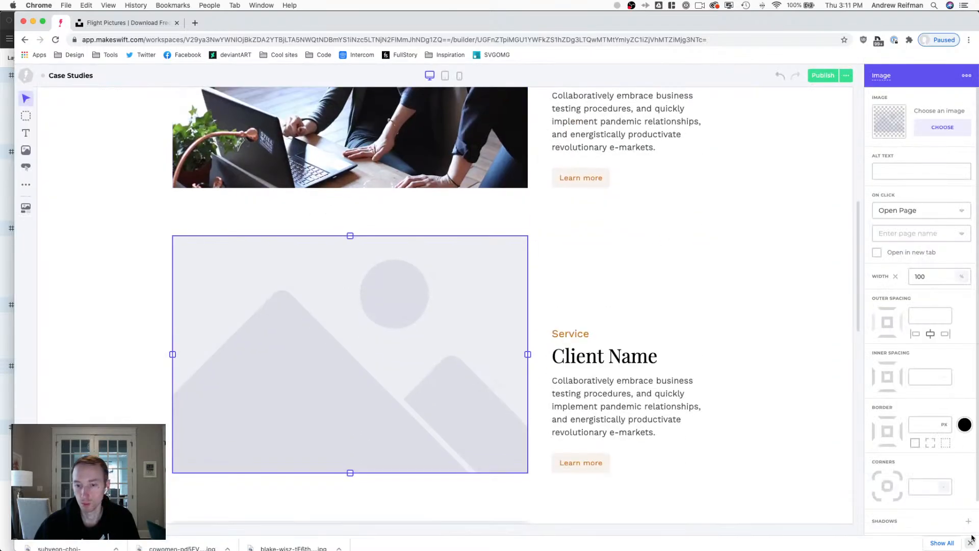
left_click(942, 127)
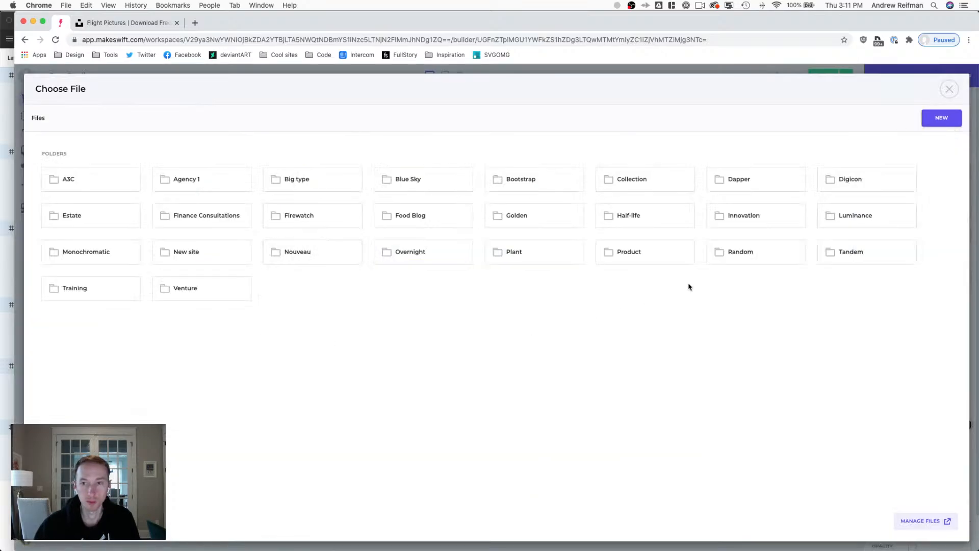
left_click(848, 249)
left_click(192, 280)
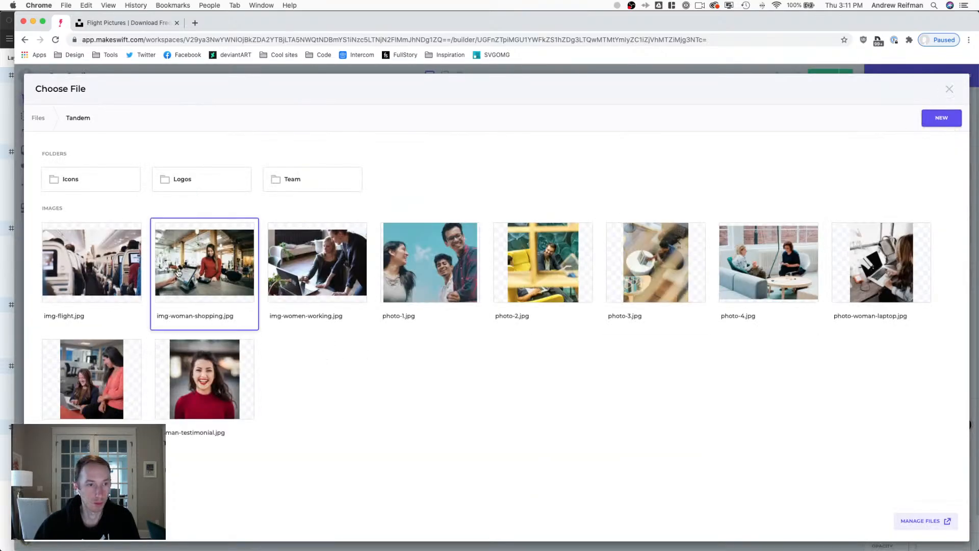
scroll(244, 296, "down", 5)
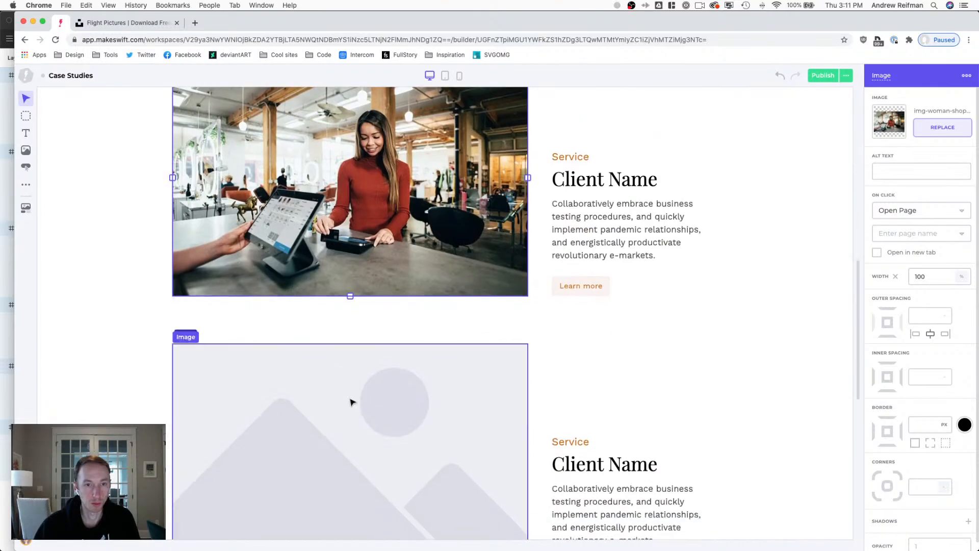
left_click(350, 400)
left_click(942, 127)
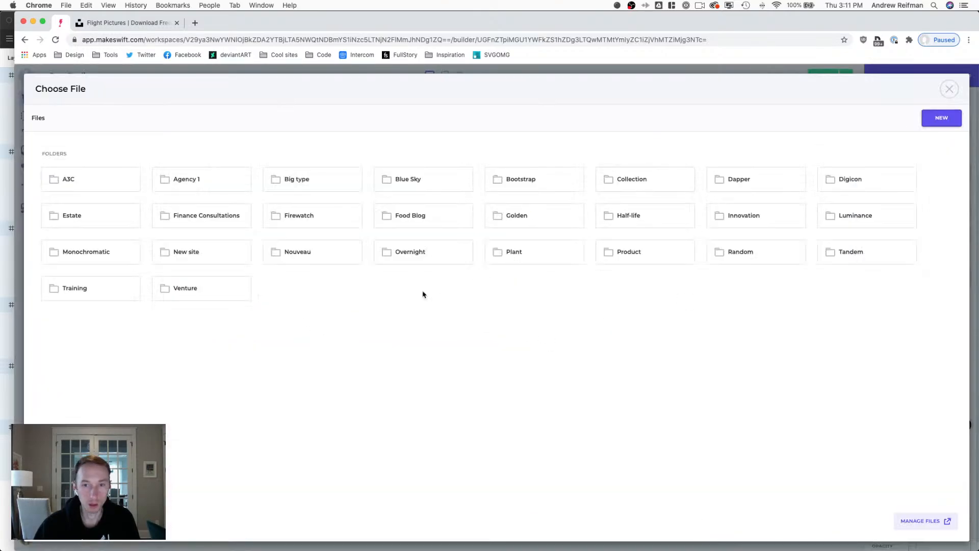
left_click(846, 260)
left_click(110, 272)
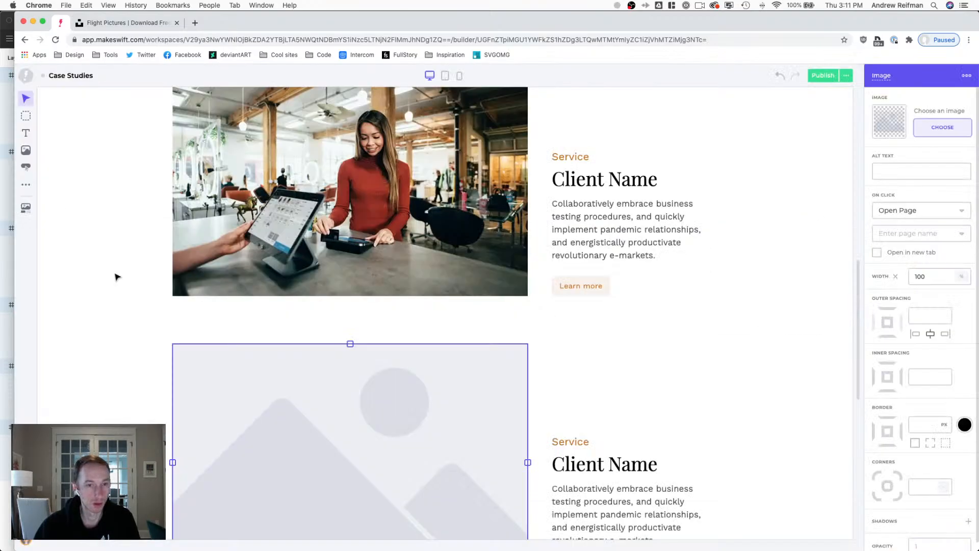
scroll(198, 270, "down", 1)
scroll(197, 268, "down", 9)
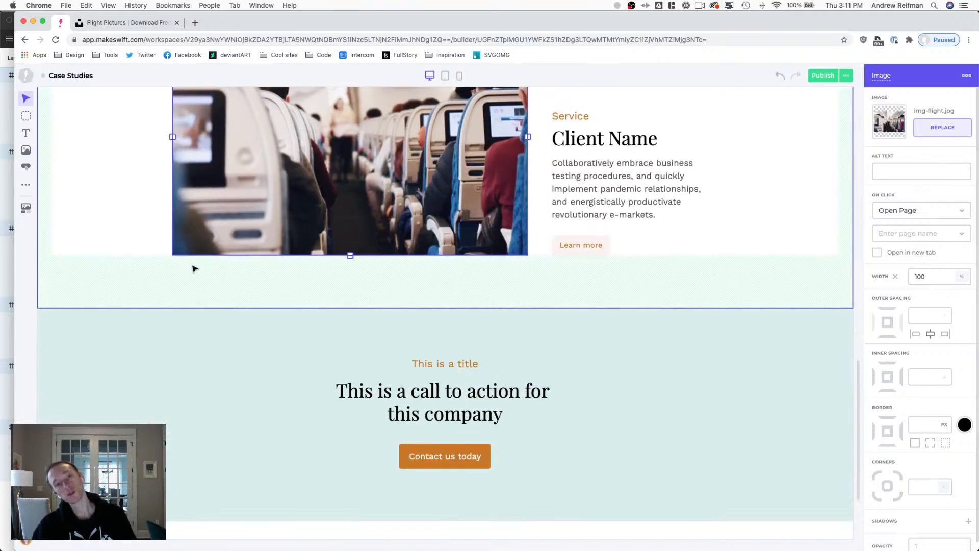
left_click(195, 267)
left_click_drag(445, 303, 445, 309)
scroll(464, 295, "up", 10)
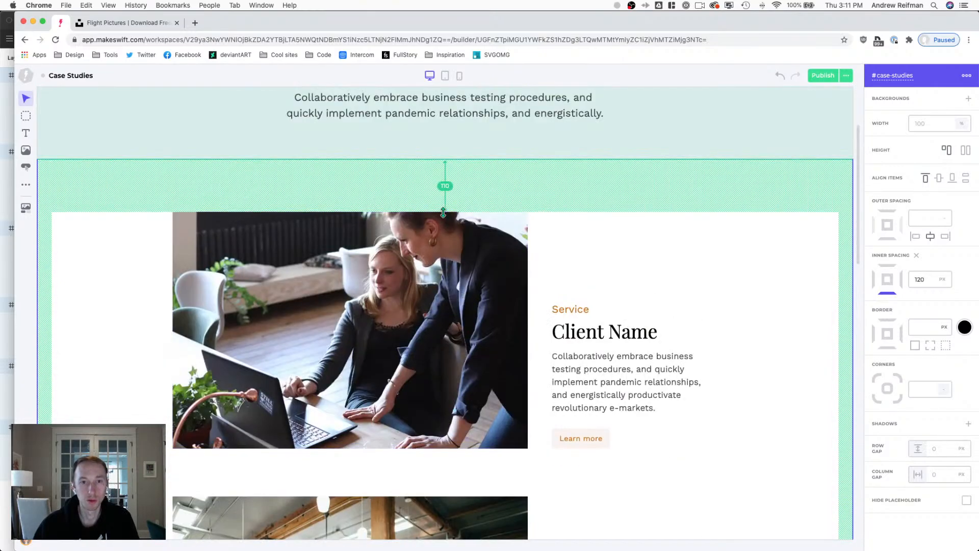
scroll(443, 225, "down", 8)
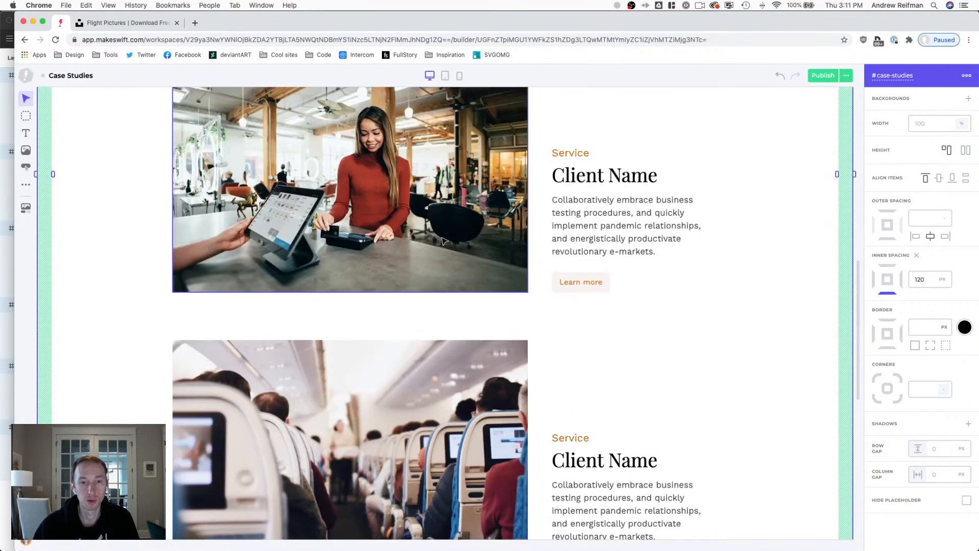
scroll(443, 240, "down", 3)
left_click(418, 173)
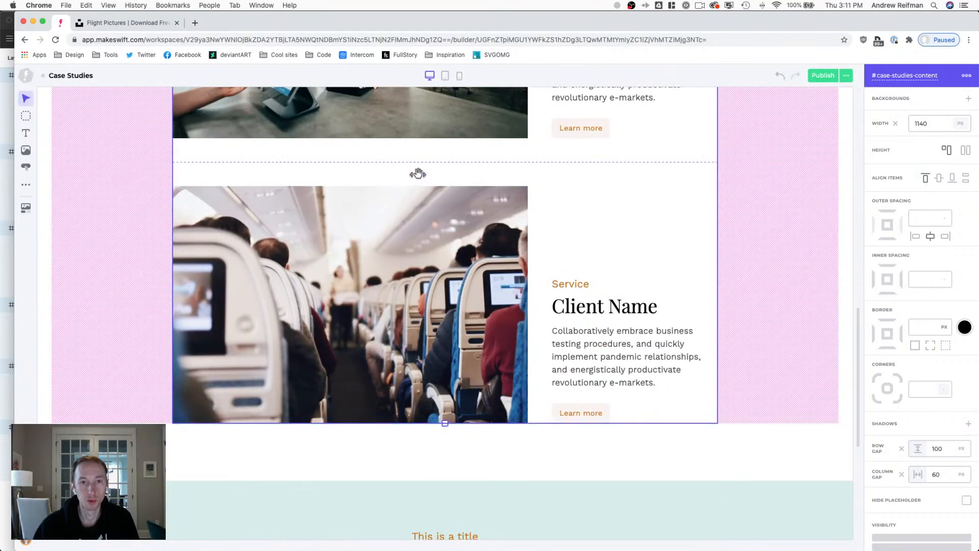
scroll(426, 212, "up", 2)
scroll(426, 212, "down", 4)
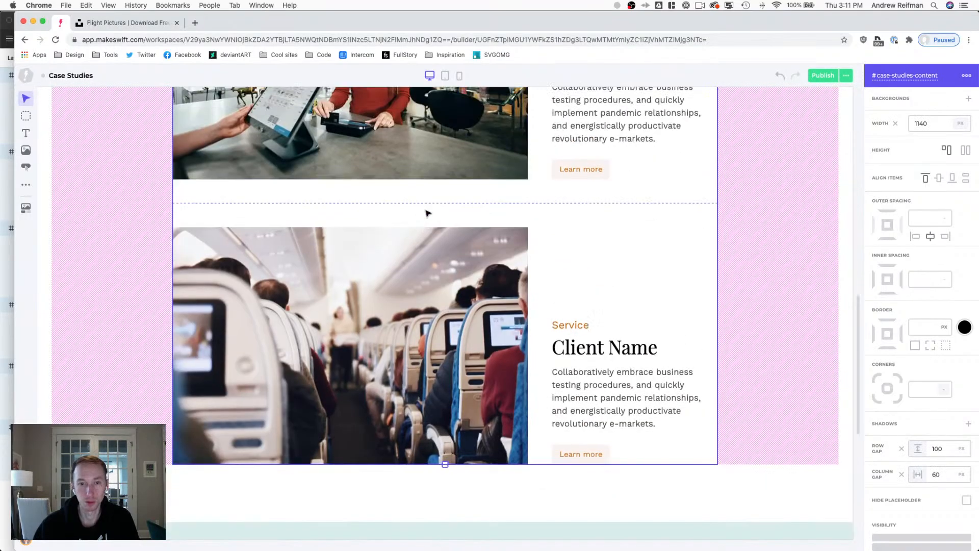
left_click(451, 363)
left_click_drag(446, 382, 446, 376)
key("Escape")
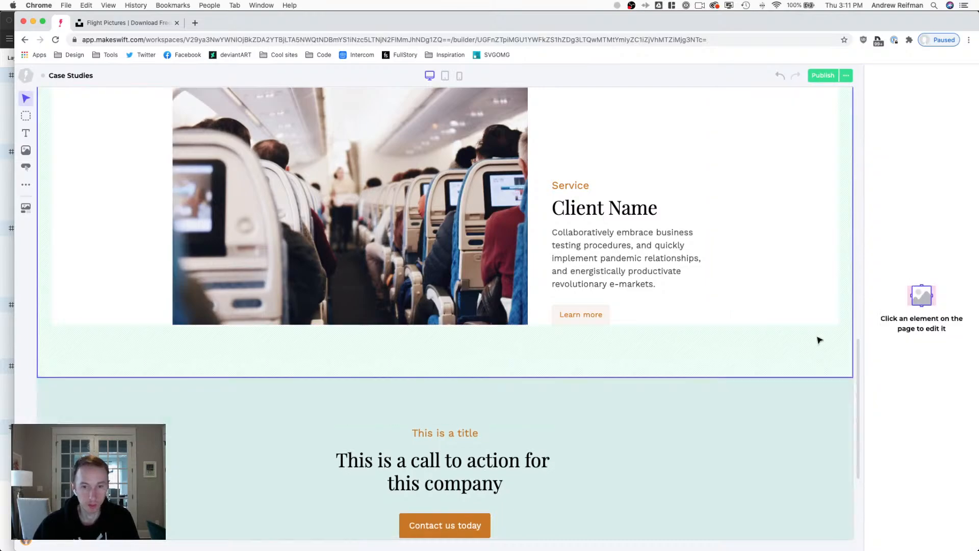
scroll(772, 343, "down", 4)
scroll(772, 344, "up", 10)
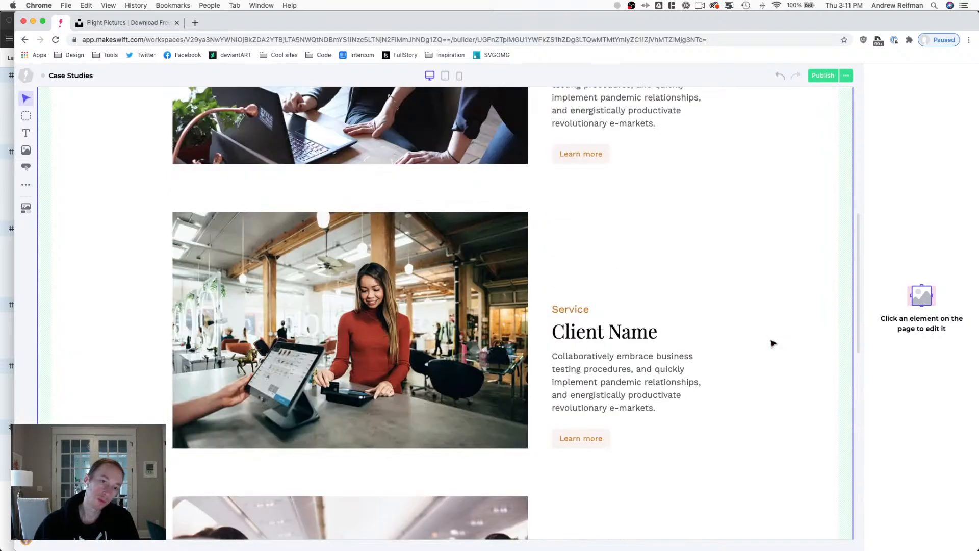
scroll(772, 345, "up", 4)
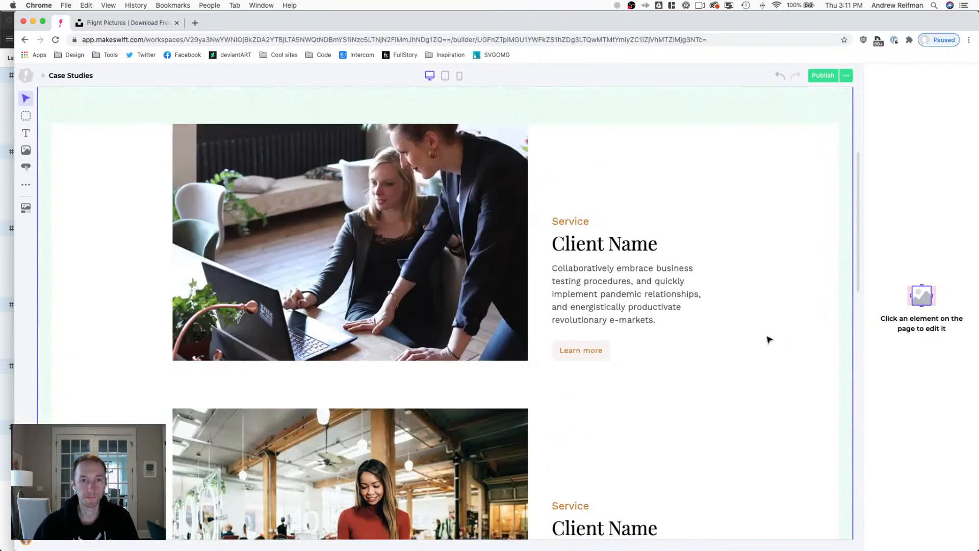
scroll(770, 341, "up", 5)
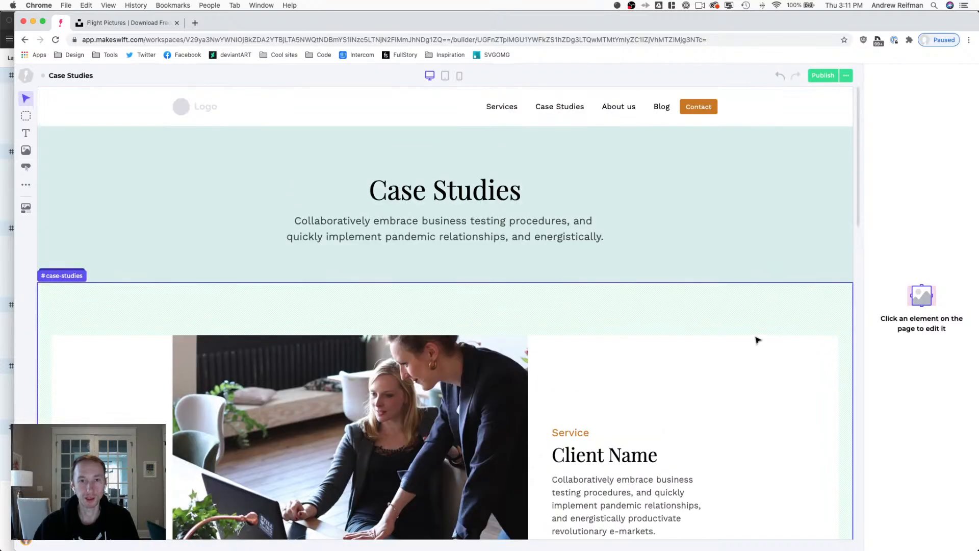
scroll(721, 331, "down", 20)
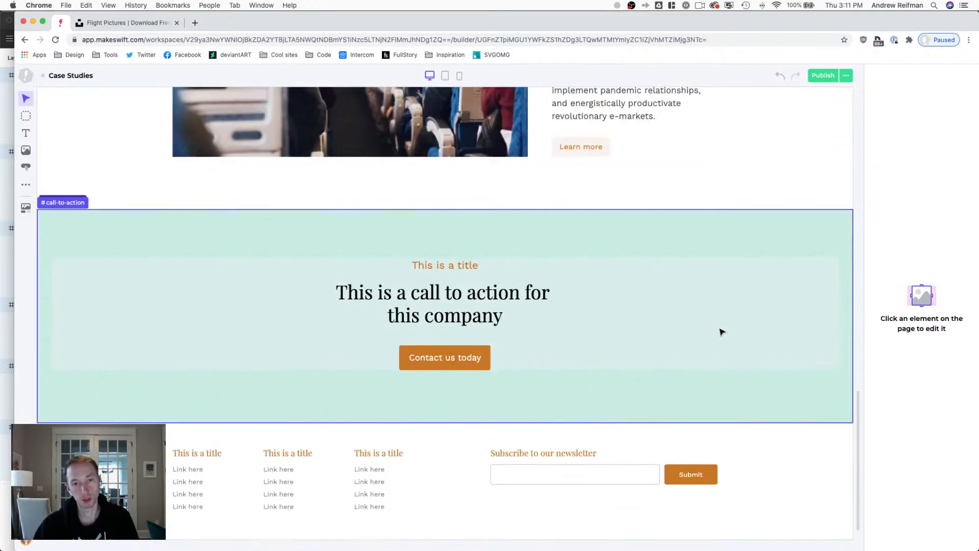
scroll(721, 332, "up", 18)
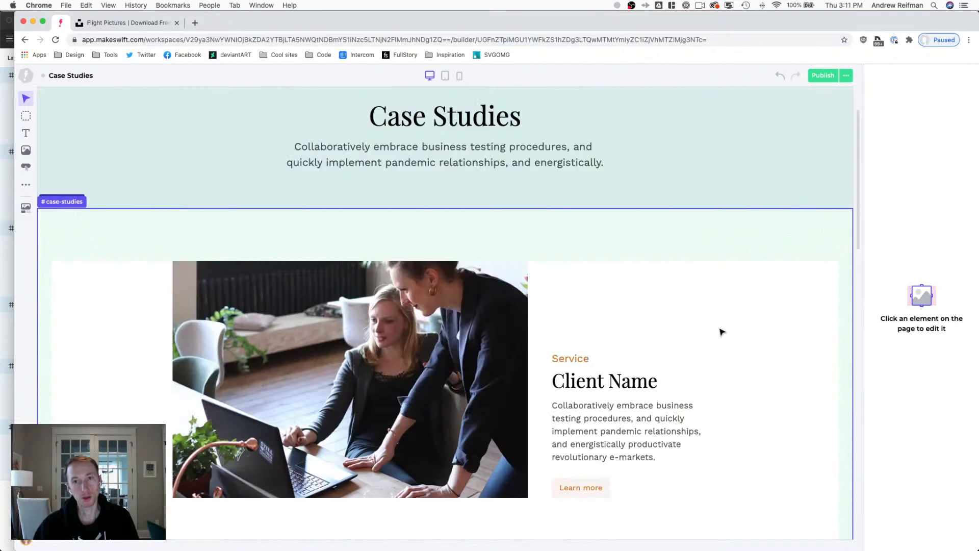
scroll(720, 332, "down", 4)
Change the first case study's Learn more button label to 'View case study'.
left_click(590, 323)
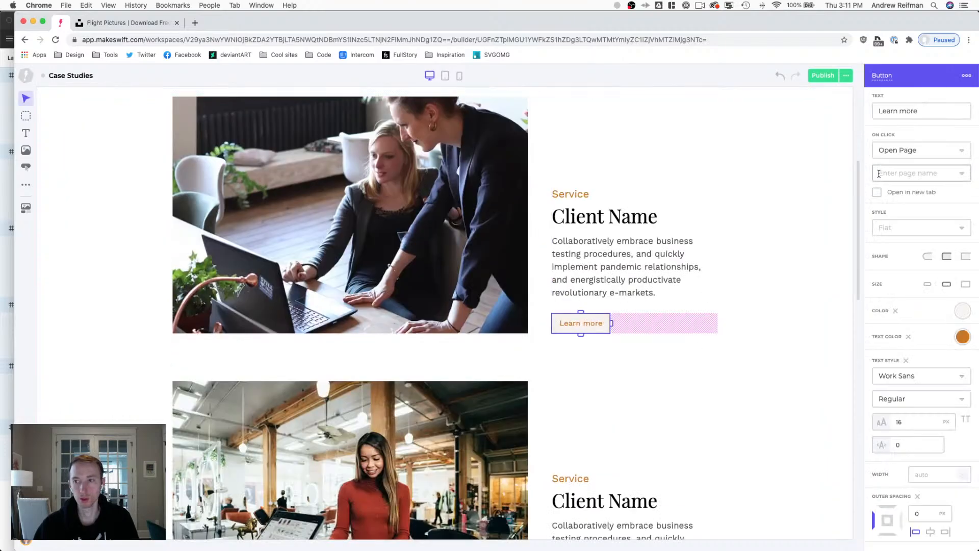
triple_click(891, 111)
type("View")
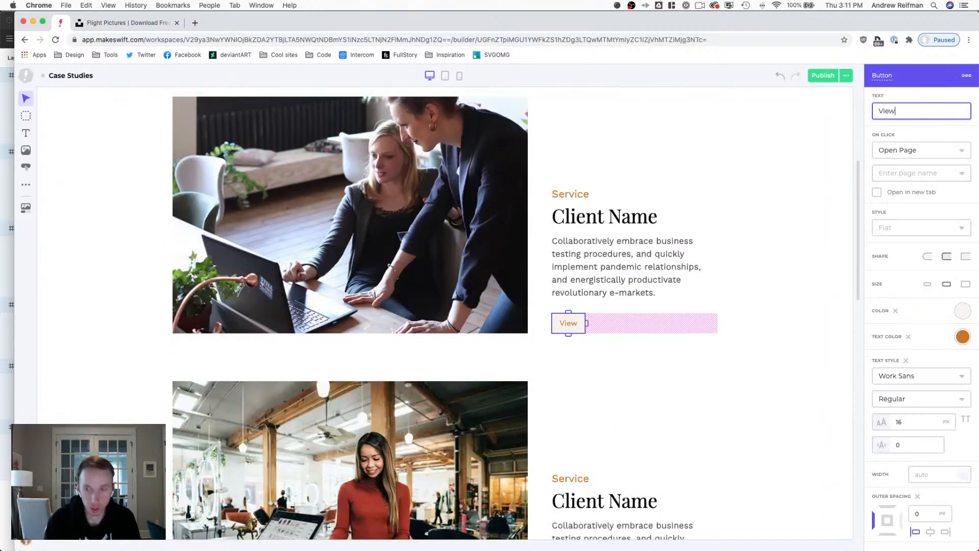
type(" case study")
triple_click(892, 111)
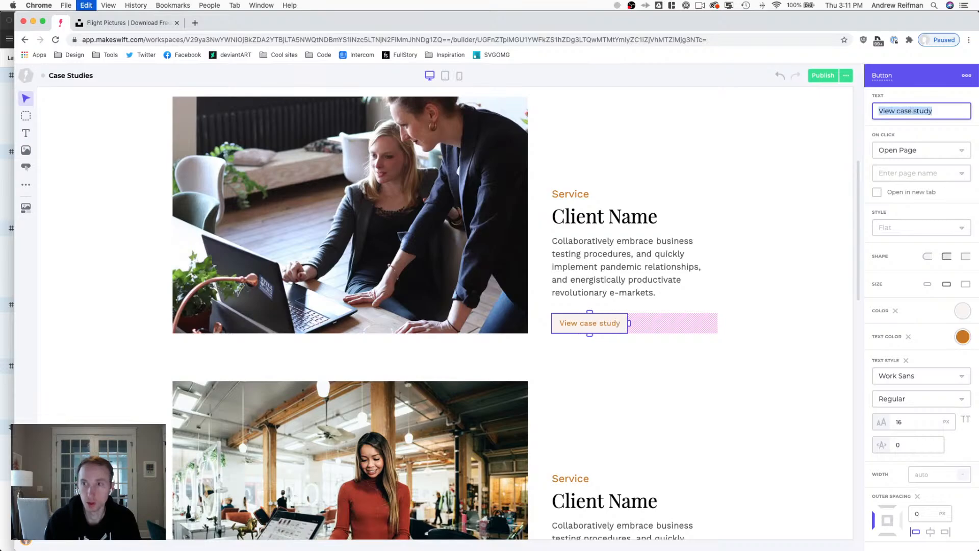
Paste 'View case study' as the label of the second and third case study buttons.
scroll(652, 330, "down", 5)
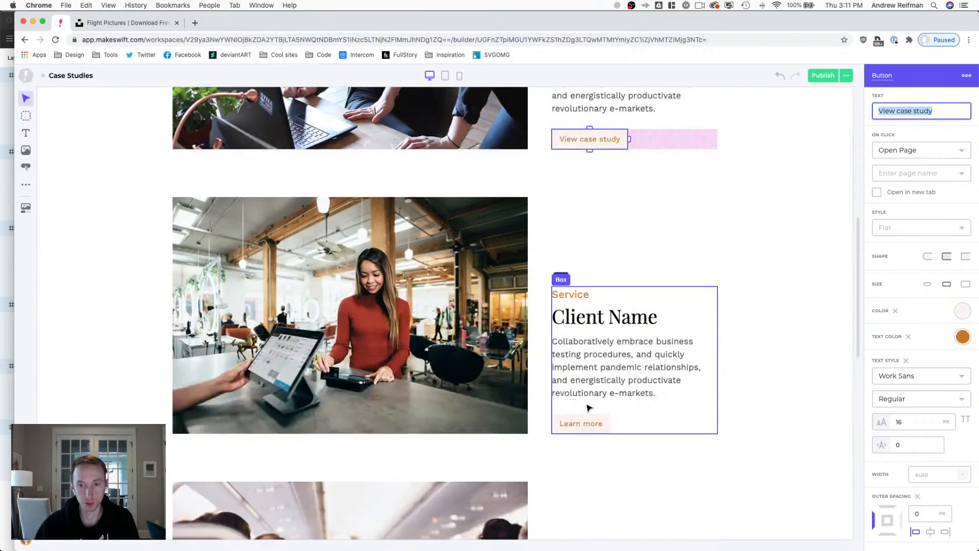
left_click(583, 422)
triple_click(893, 110)
type("View case study")
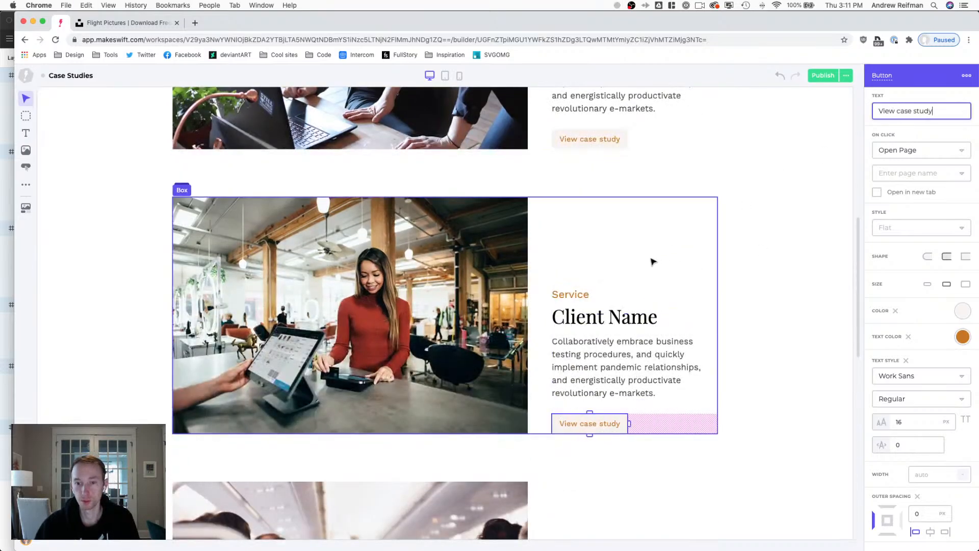
scroll(650, 260, "down", 5)
left_click(602, 486)
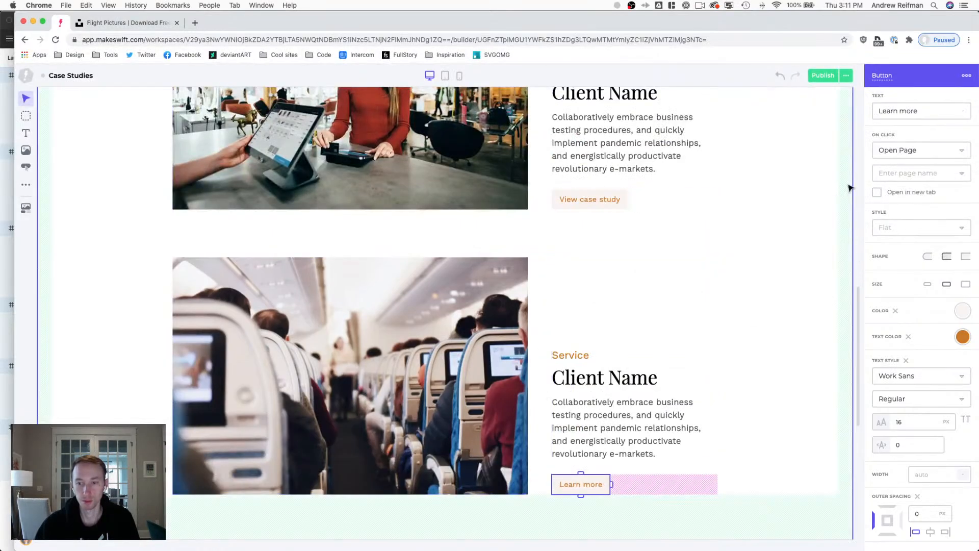
triple_click(893, 111)
type("View case study")
left_click(855, 252)
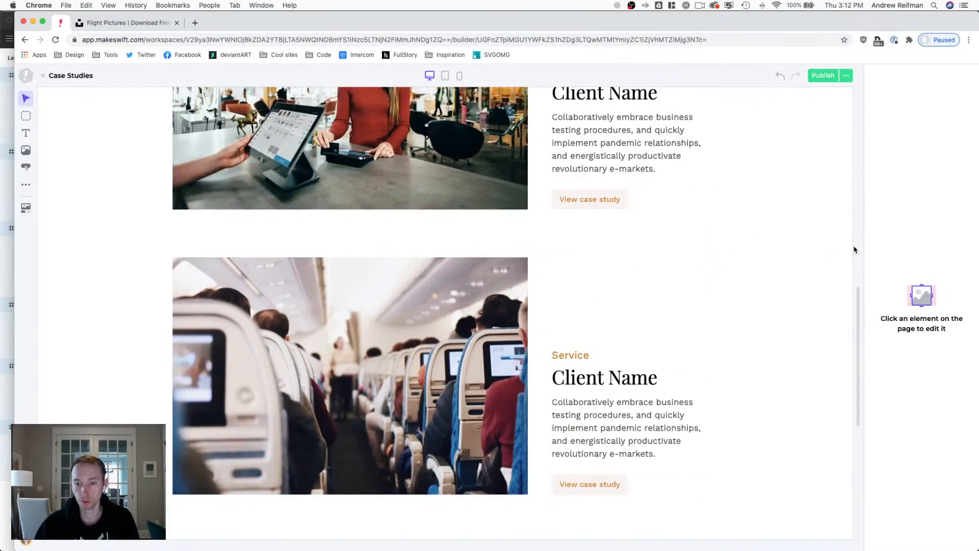
scroll(599, 260, "up", 1)
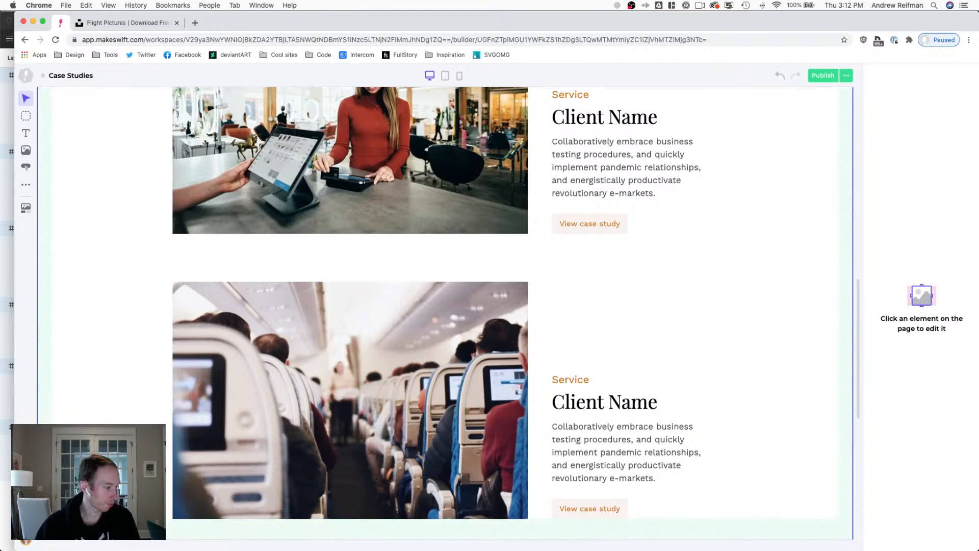
key("super+Tab")
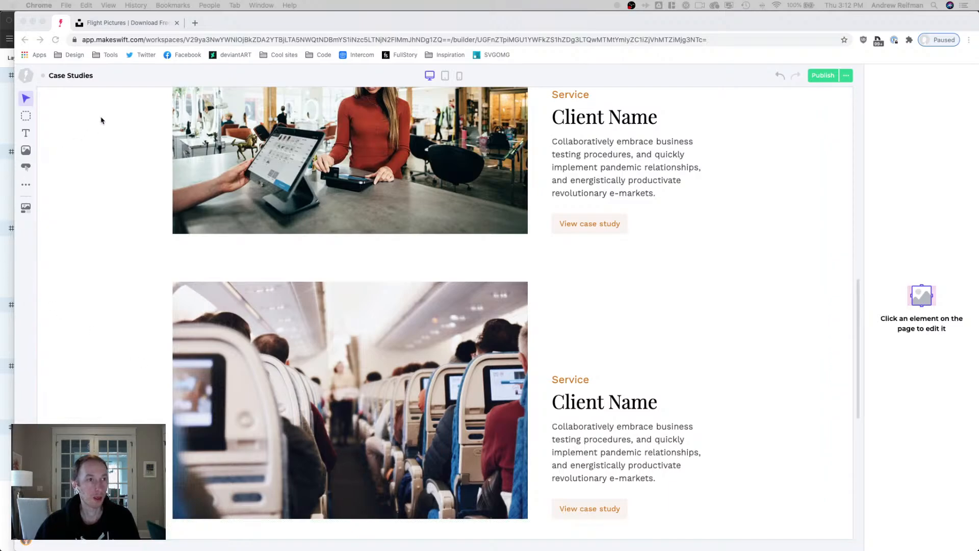
left_click(117, 81)
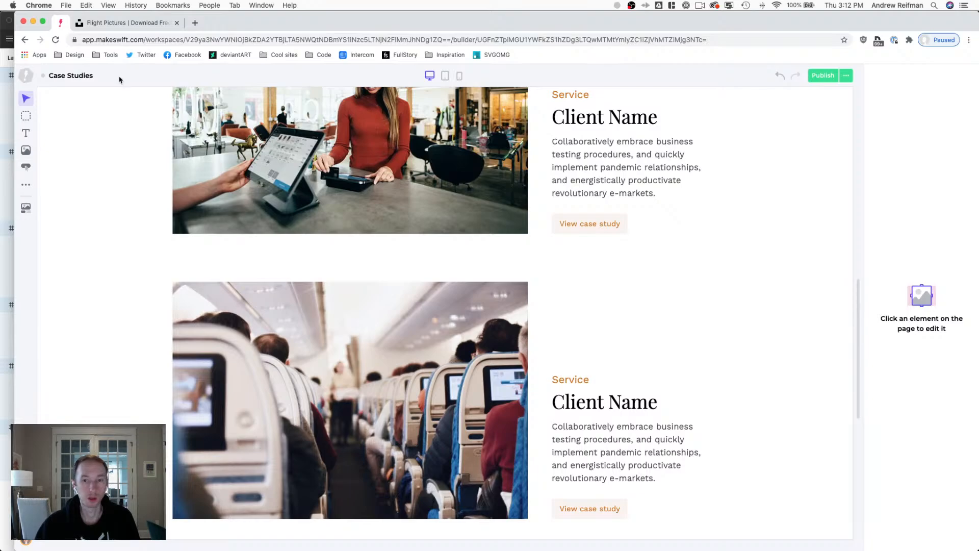
scroll(122, 128, "up", 10)
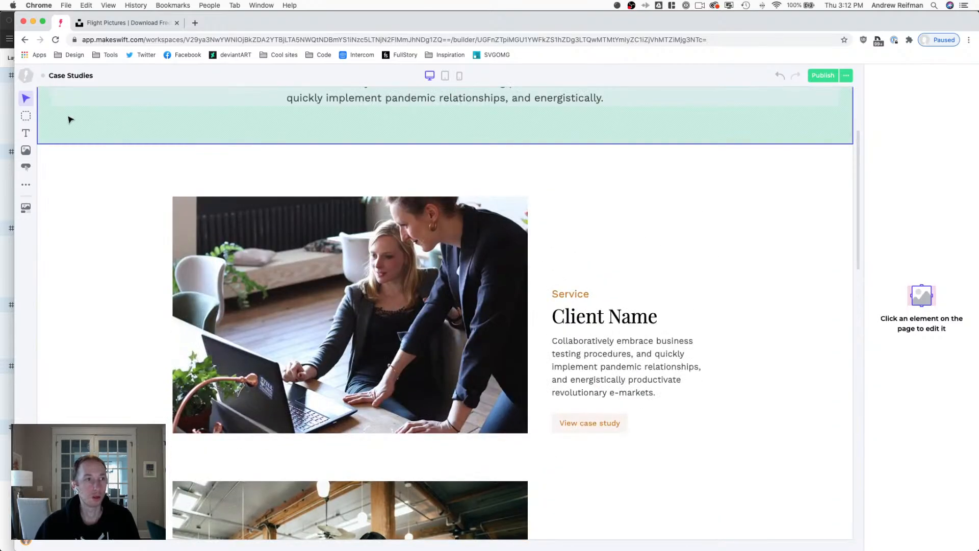
scroll(77, 122, "up", 3)
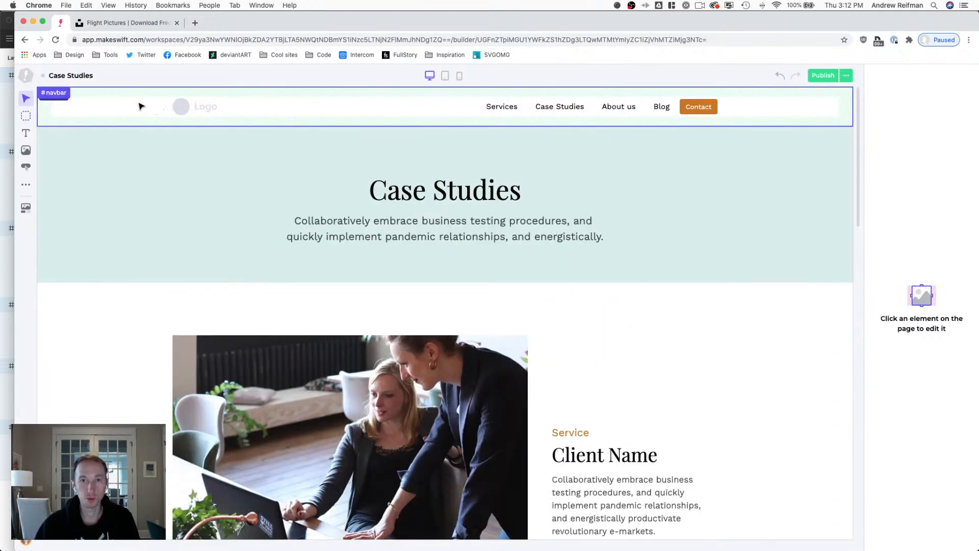
Open the Case Study page for design editing from Page Settings.
left_click(27, 76)
left_click(39, 102)
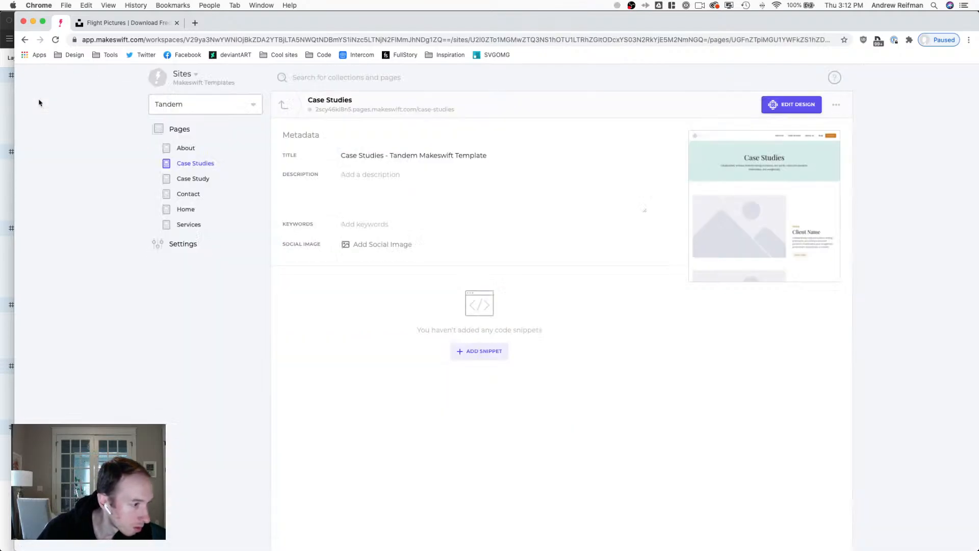
left_click(193, 178)
left_click(720, 203)
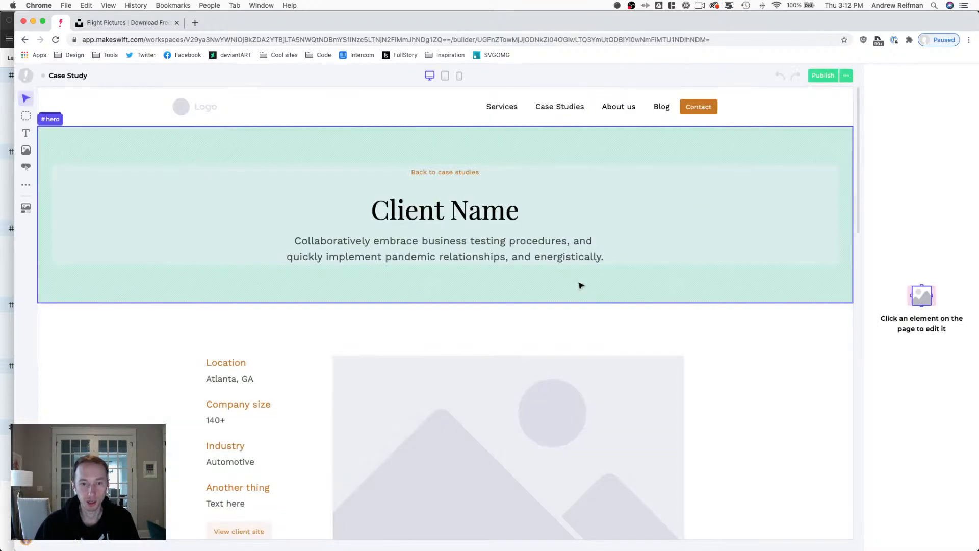
Replace the Case Study placeholder image with img-woman-shopping.jpg from the Tandem folder.
scroll(579, 284, "down", 3)
left_click(527, 294)
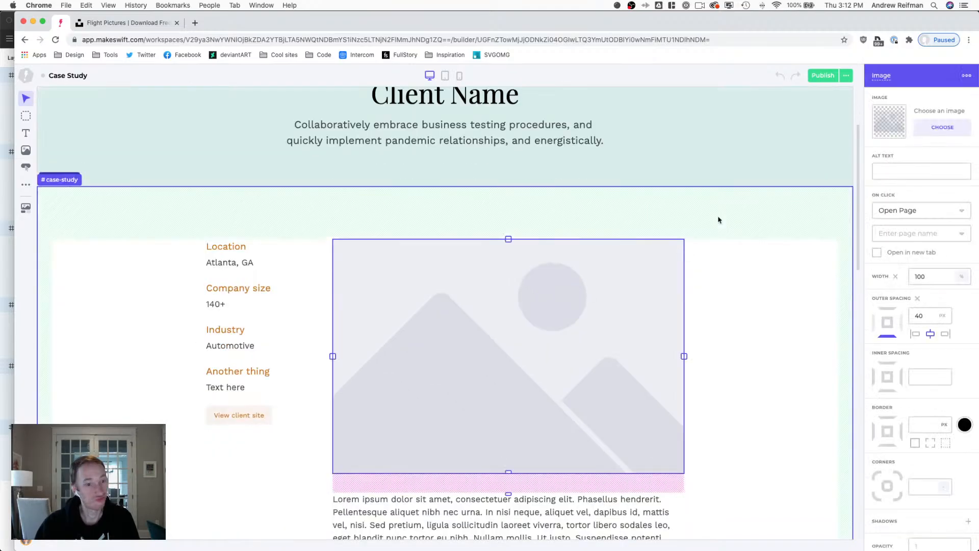
left_click(935, 131)
left_click(867, 255)
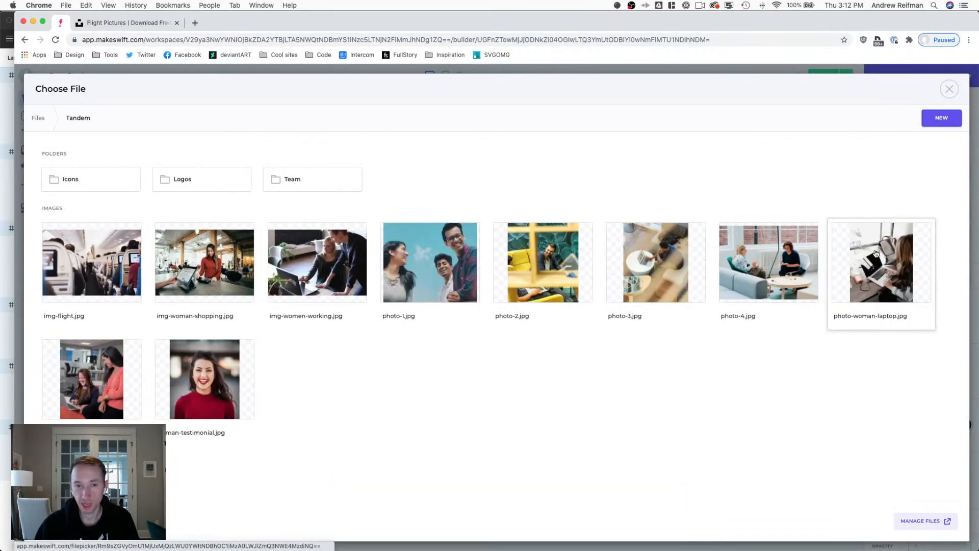
left_click(221, 280)
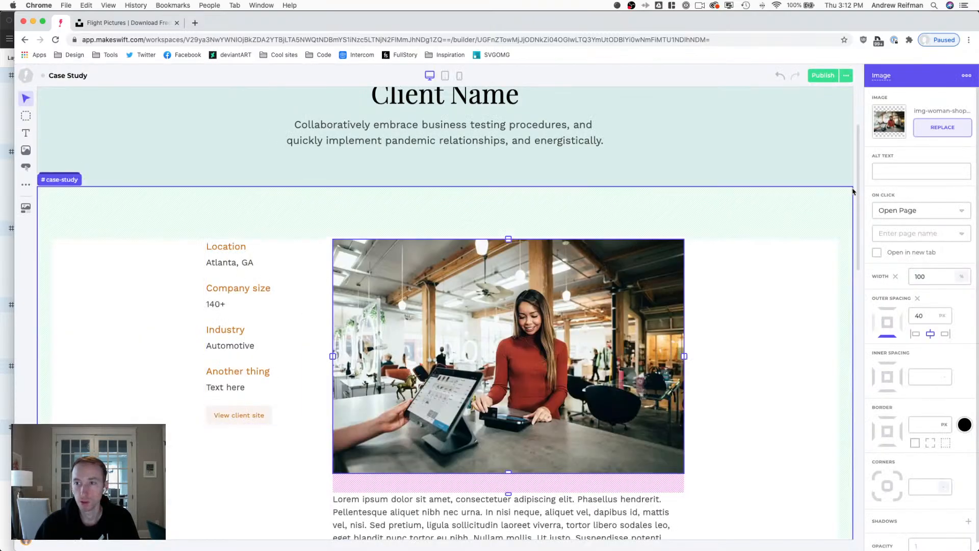
left_click(685, 213)
scroll(685, 215, "up", 2)
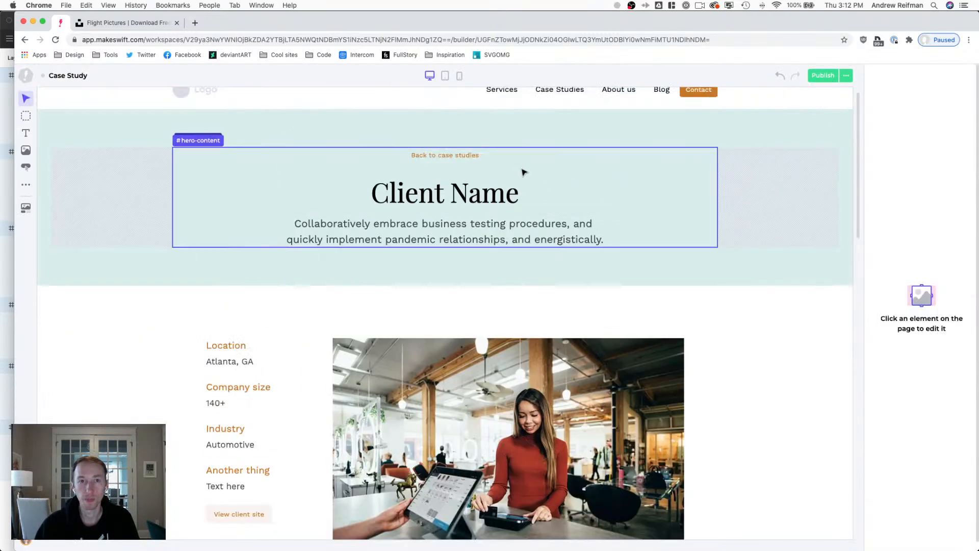
left_click(469, 154)
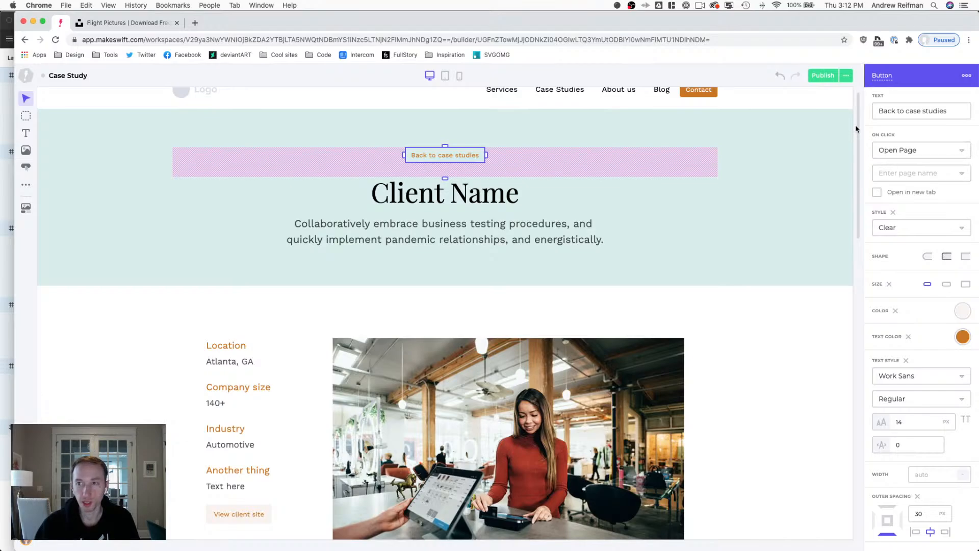
left_click(857, 90)
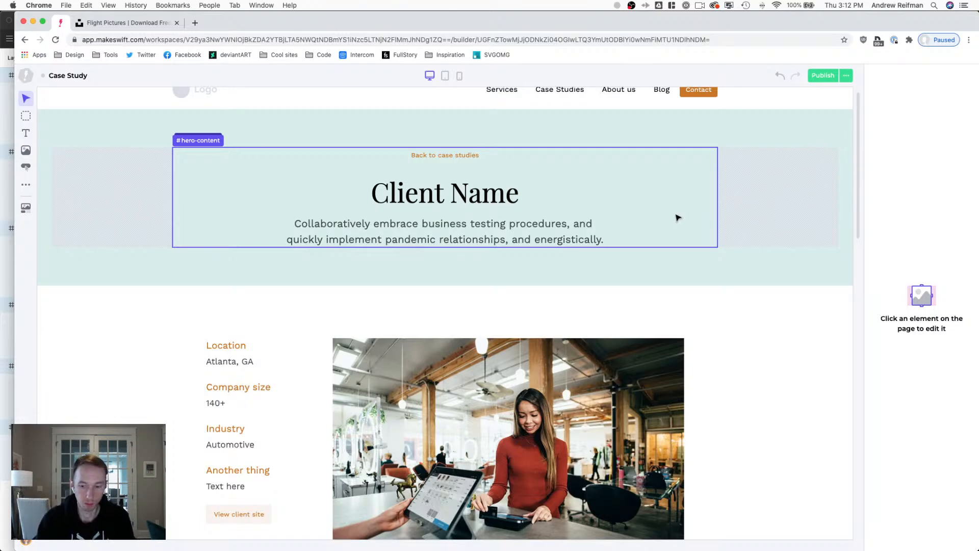
Turn the 'Another thing' detail into Founded 2008 and move it under Location.
double_click(224, 468)
type("Founded")
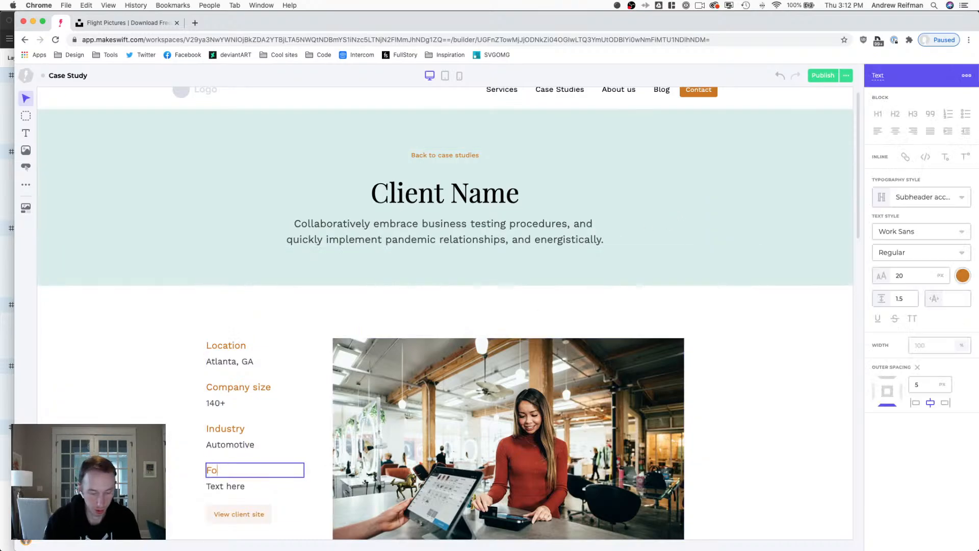
double_click(216, 486)
left_click(216, 486)
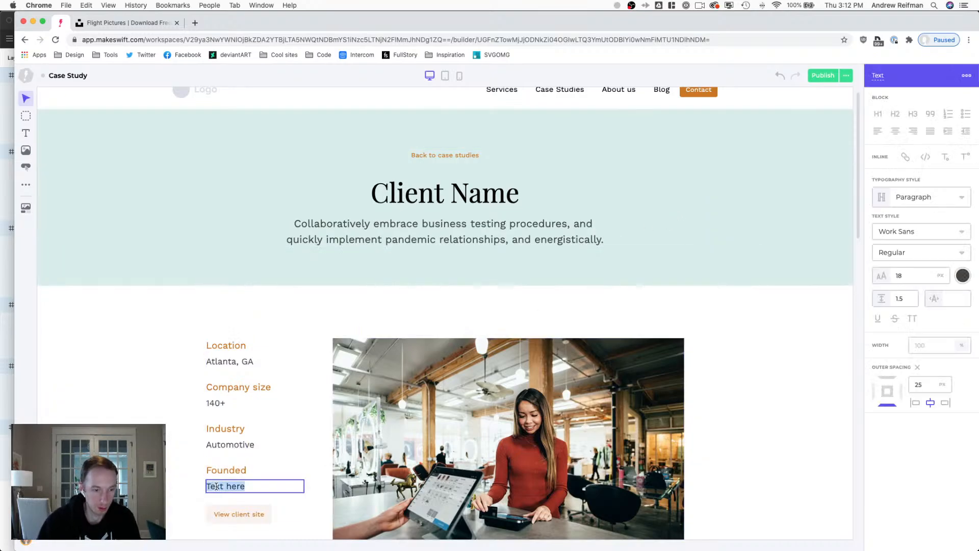
type("2008")
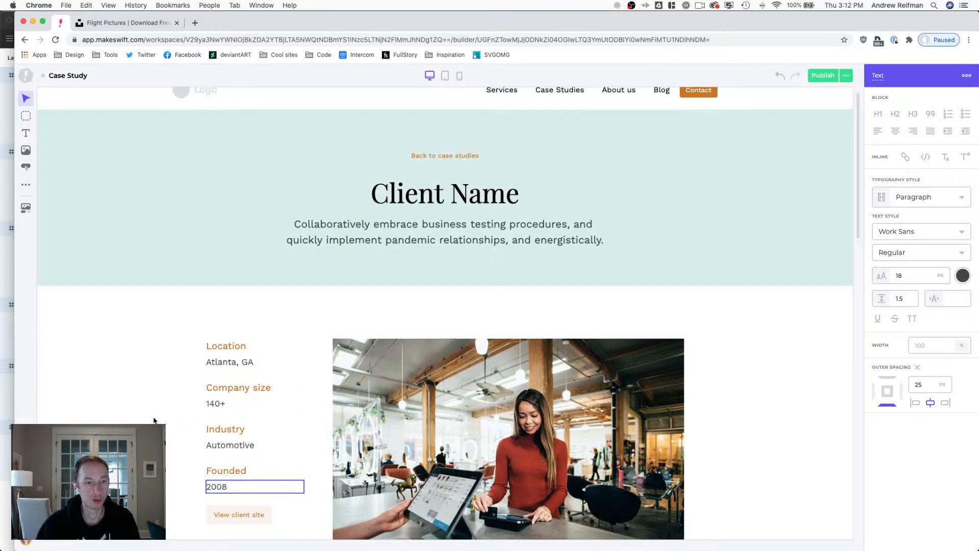
key("Escape")
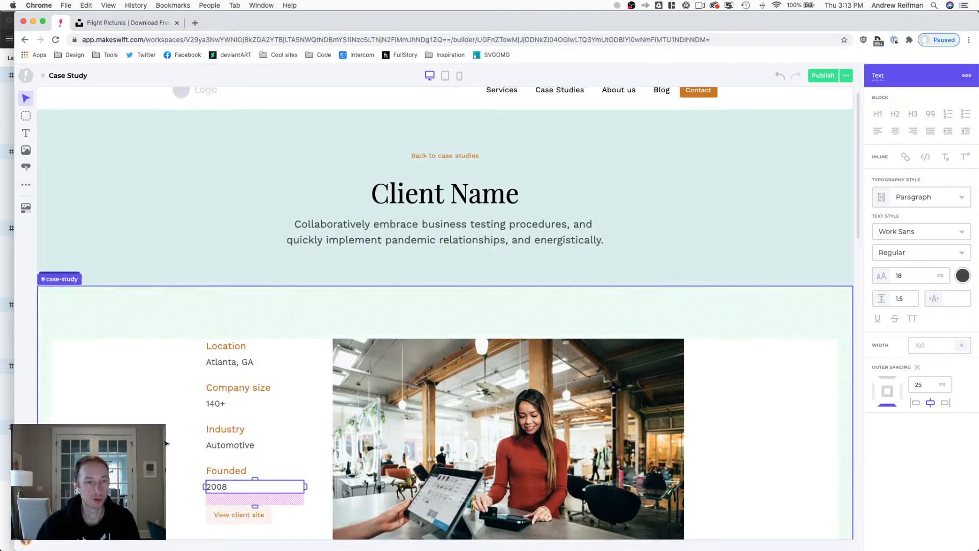
scroll(175, 427, "down", 1)
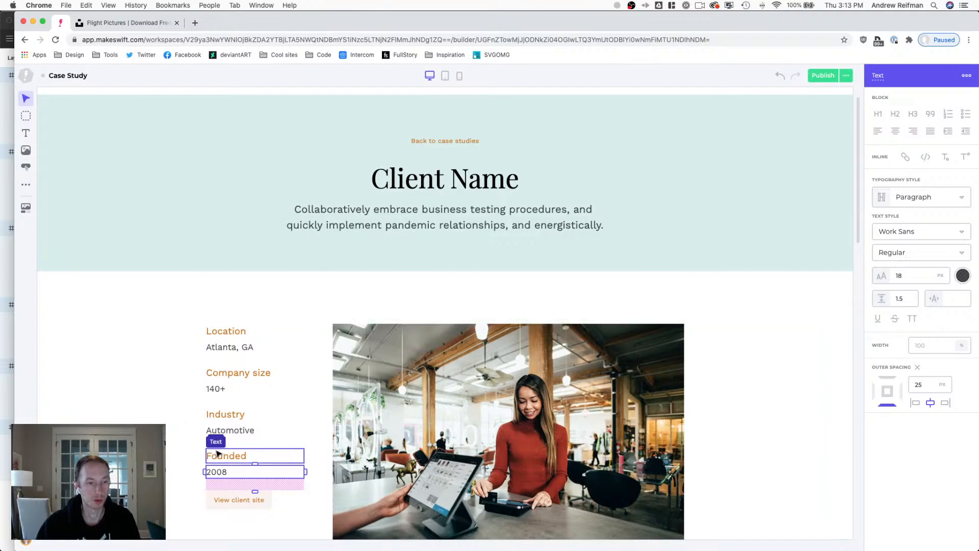
left_click_drag(221, 433, 219, 389)
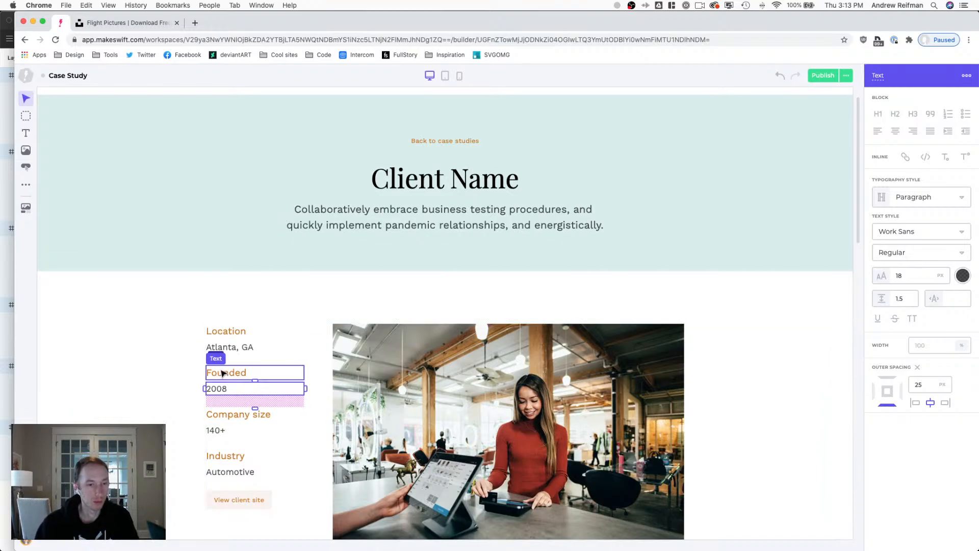
Put Atlanta, GA on a new line inside the Location block and delete the duplicate.
left_click(236, 334)
left_click(230, 349)
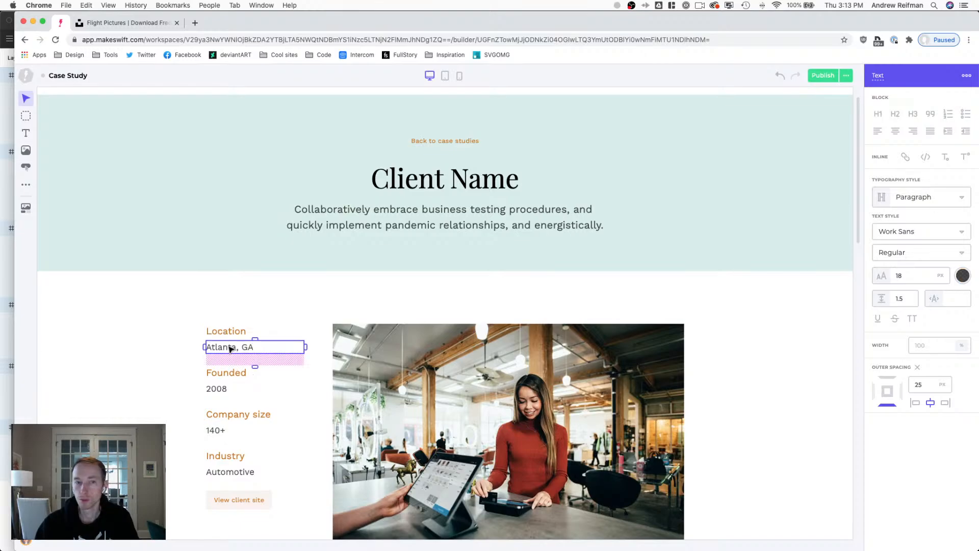
double_click(226, 347)
key("super+c")
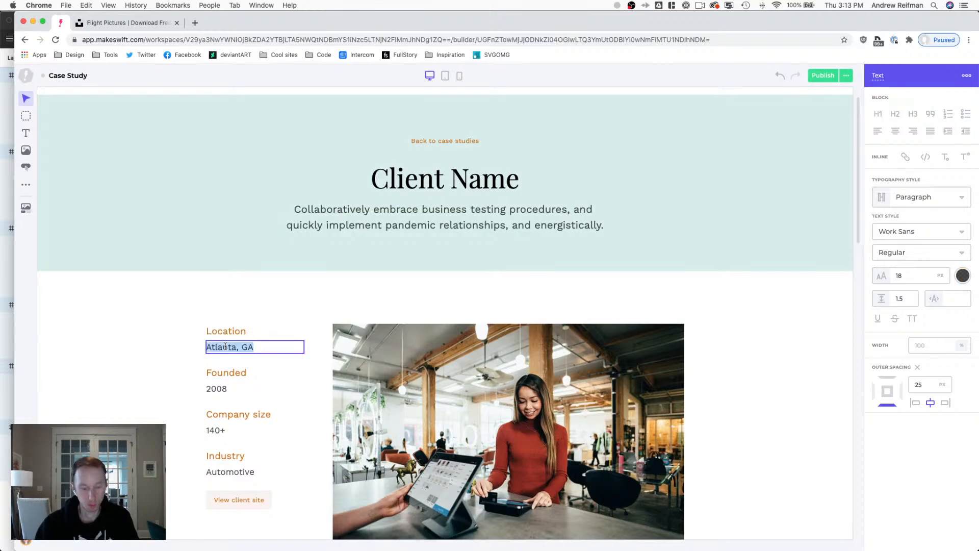
left_click(249, 331)
key("Return")
key("super+v")
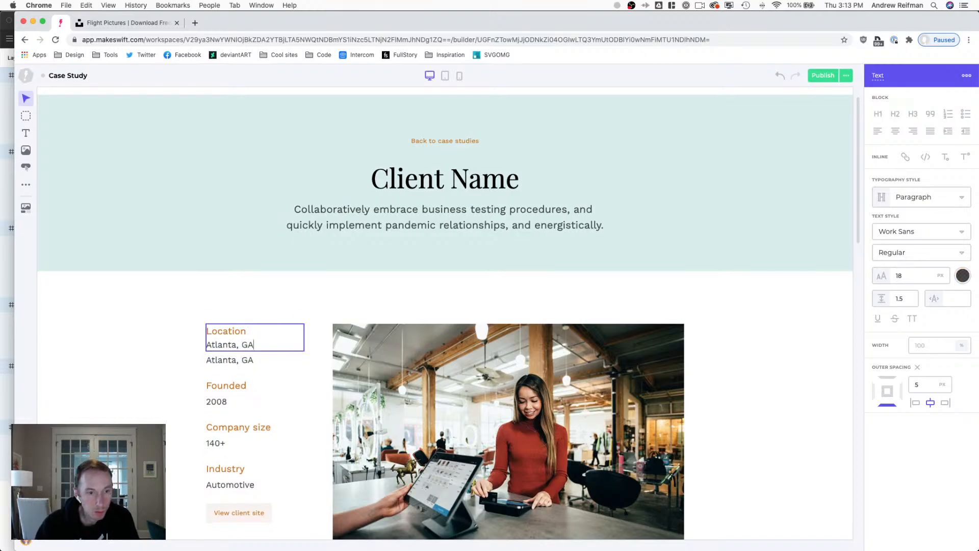
left_click(223, 364)
key("BackSpace")
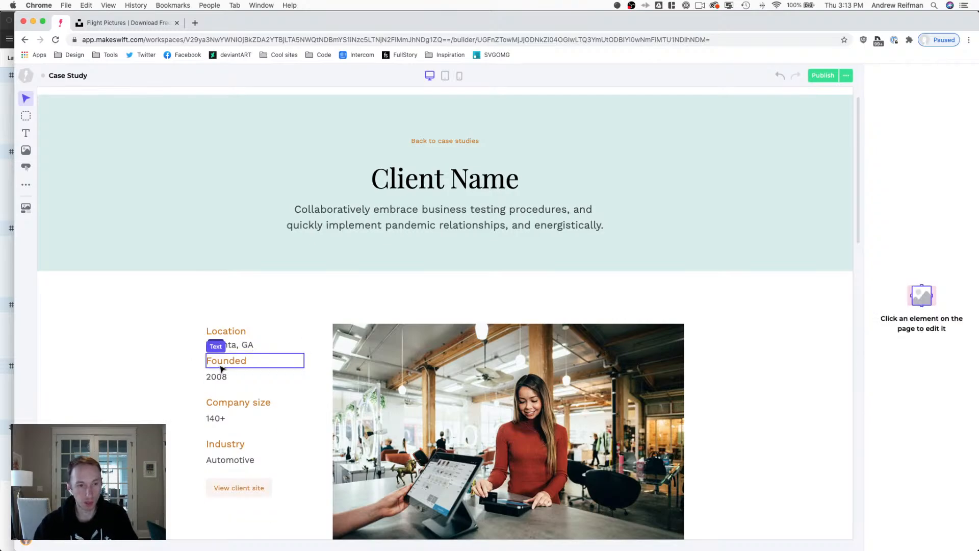
Paste 2008 under Founded and 140+ under Company size on new lines.
double_click(218, 376)
key("super+c")
left_click(249, 361)
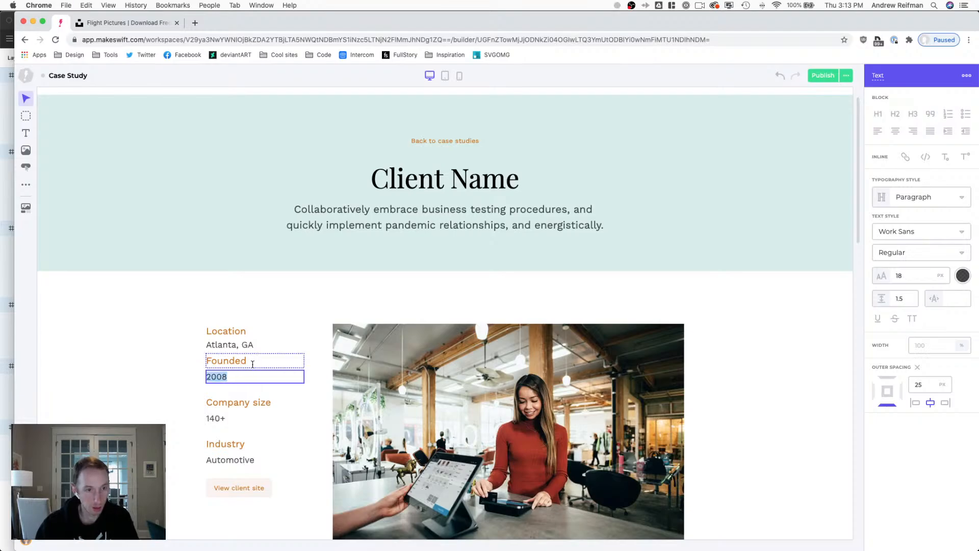
key("Return")
key("super+v")
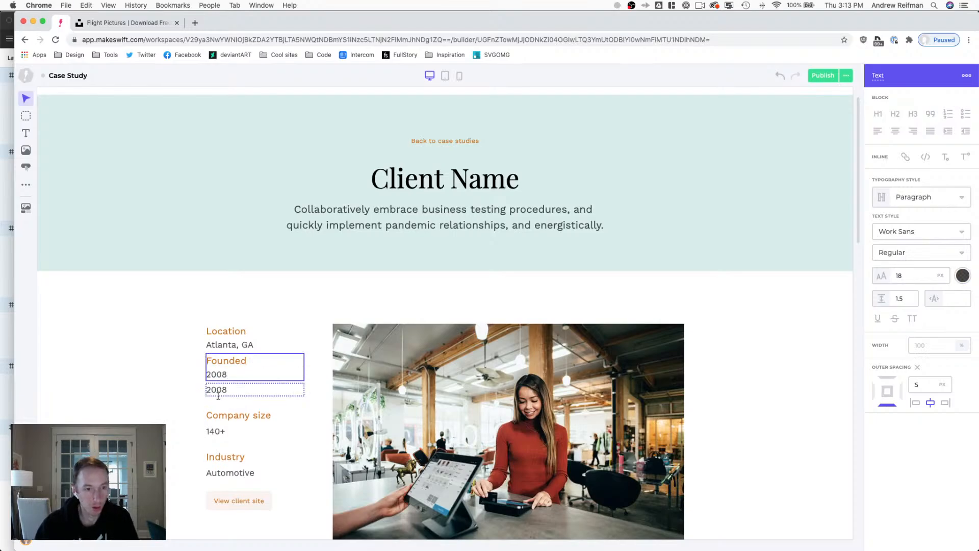
double_click(215, 432)
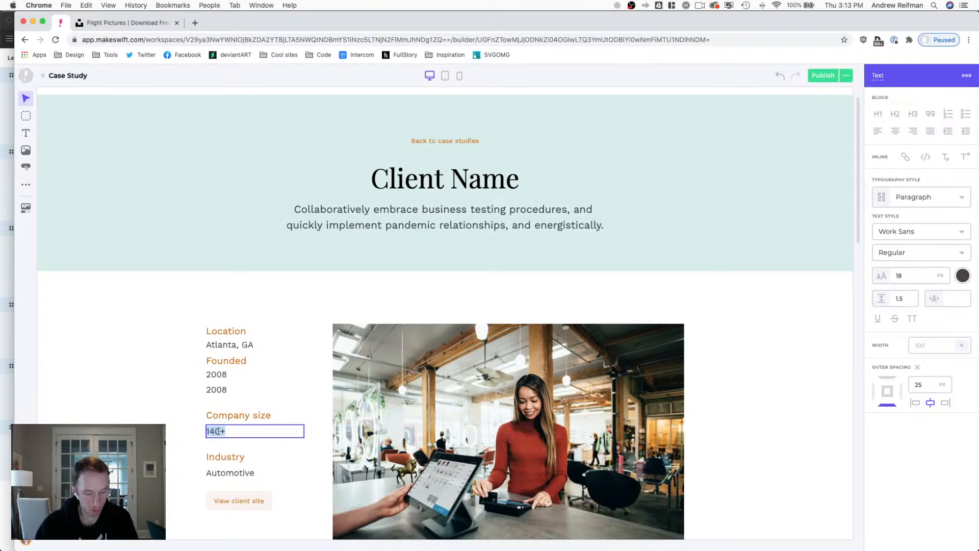
key("super+c")
left_click(289, 414)
key("Return")
key("super+v")
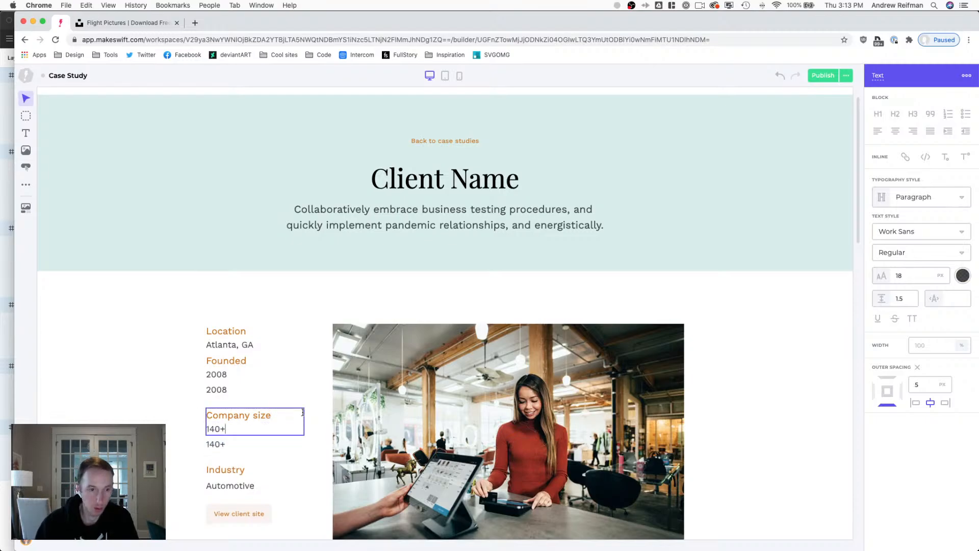
Move Automotive onto a new line under Industry, leaving its old block empty.
left_click(227, 482)
double_click(227, 484)
key("super+x")
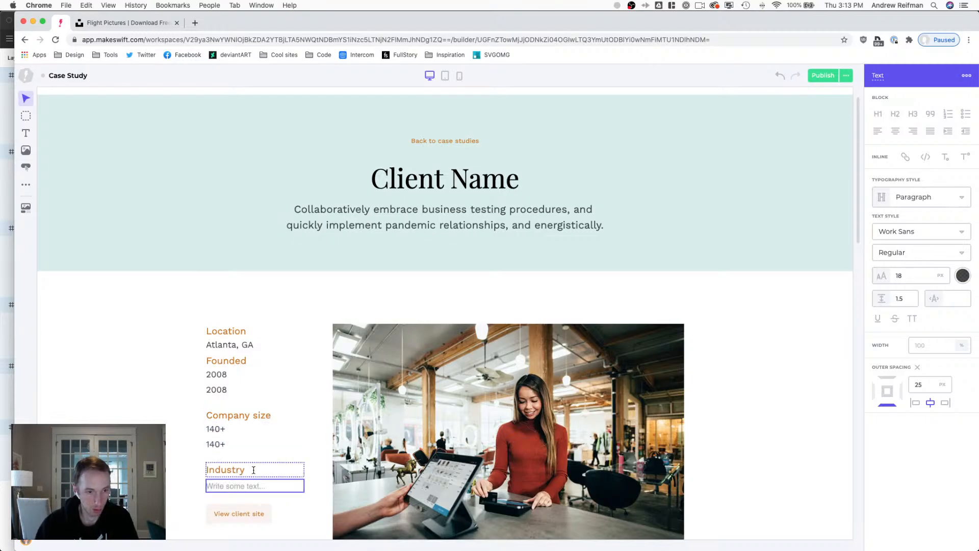
left_click(249, 469)
key("Return")
key("super+v")
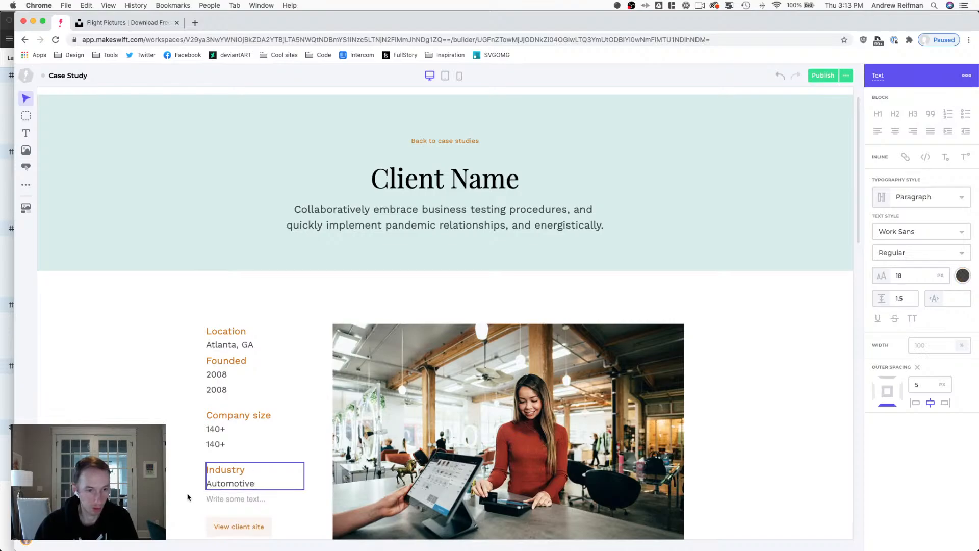
left_click(224, 500)
Delete the empty block and the duplicate 140+ and 2008 blocks.
key("BackSpace")
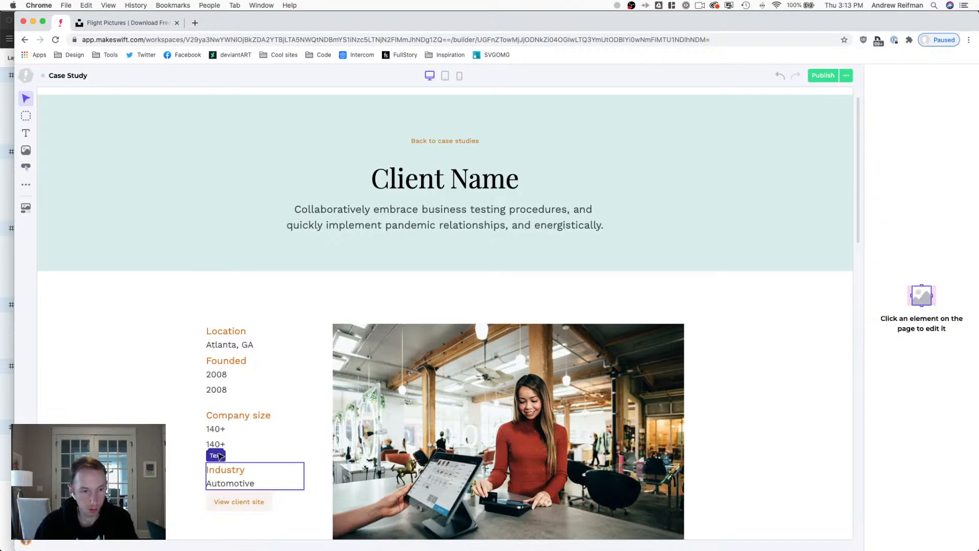
left_click(217, 444)
key("BackSpace")
left_click(217, 390)
key("BackSpace")
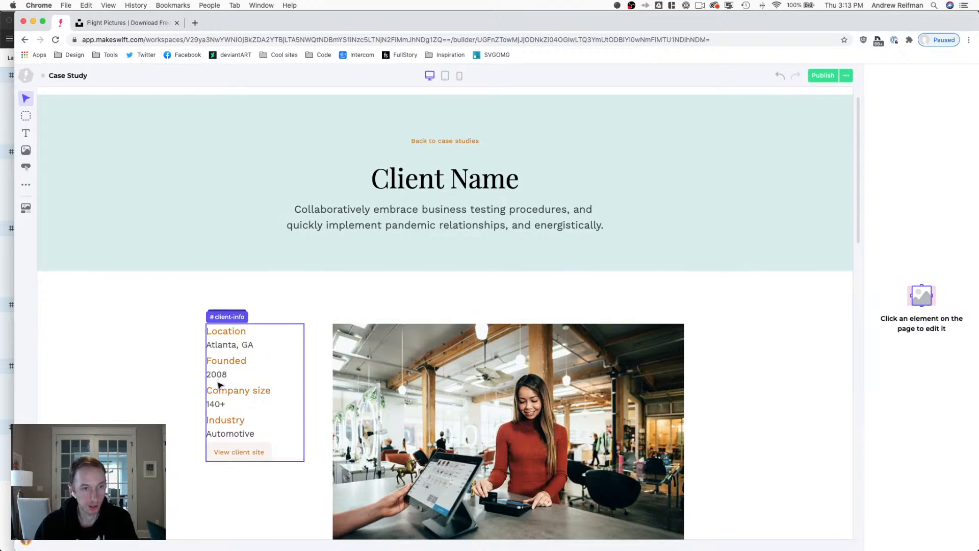
Set the client details list row gap to 15.
left_click(219, 383)
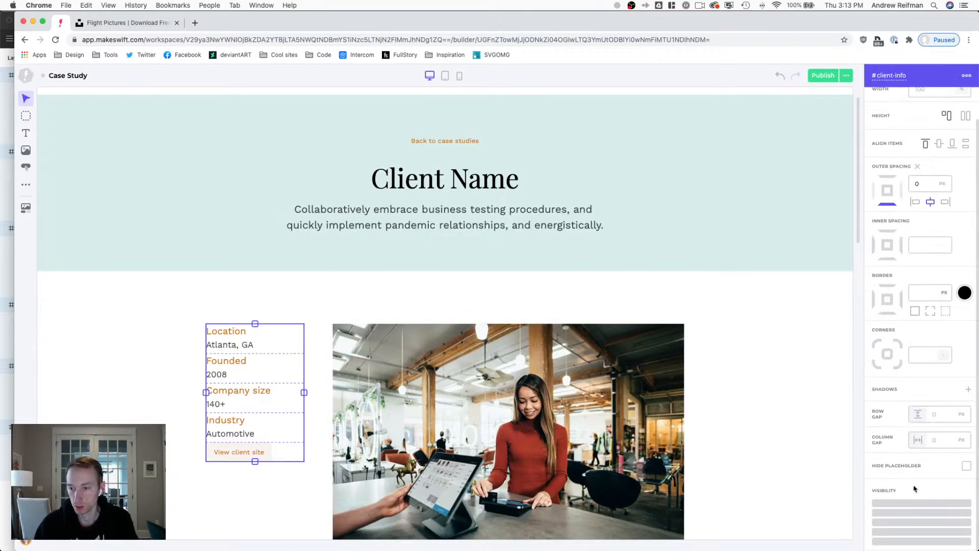
left_click(940, 413)
type("20")
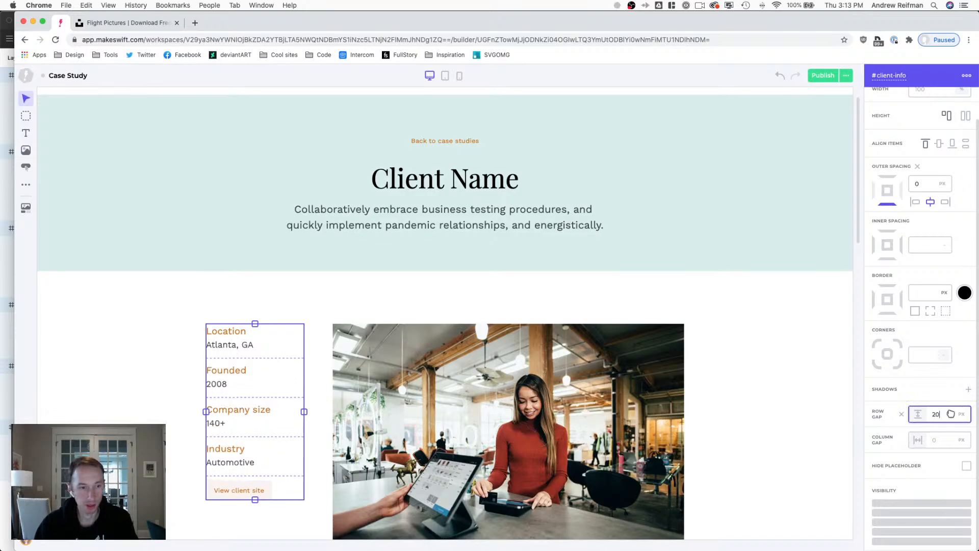
left_click(167, 442)
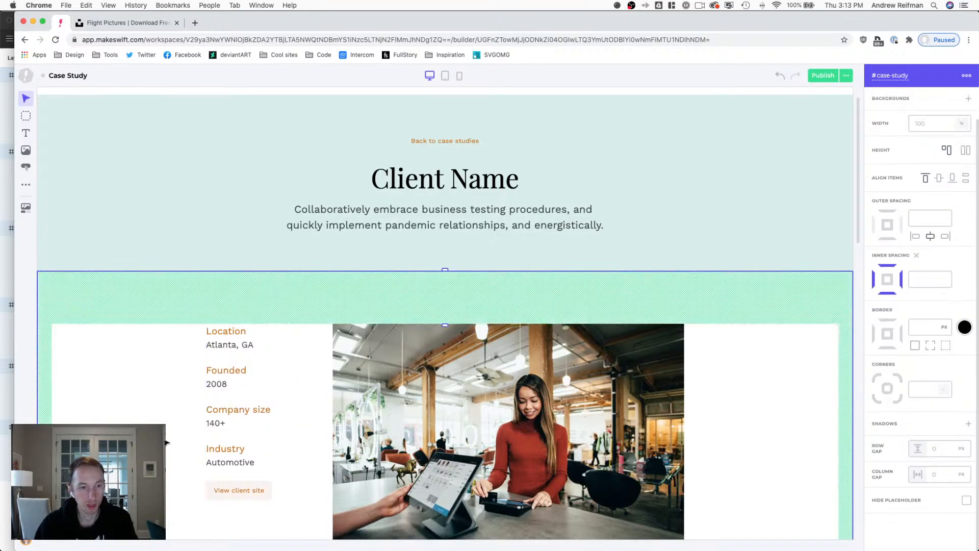
left_click(230, 398)
left_click_drag(950, 447, 938, 447)
left_click(158, 390)
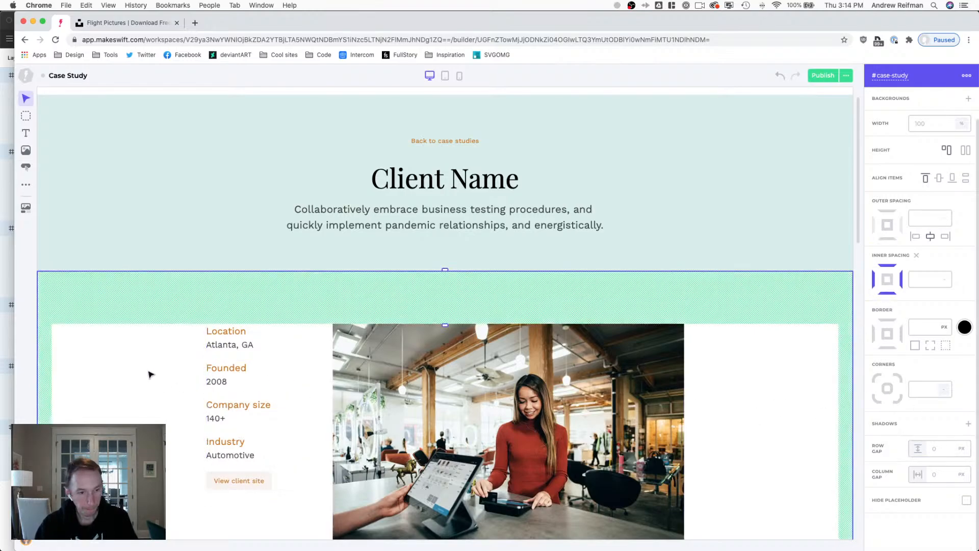
Clear the outer spacing on the Company size, Location, Founded and Industry blocks.
scroll(146, 368, "down", 1)
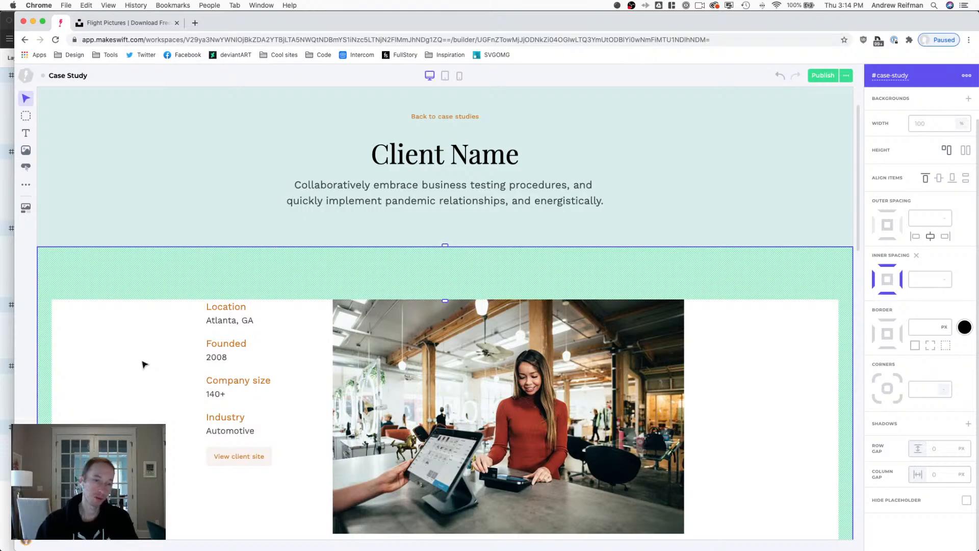
left_click(227, 394)
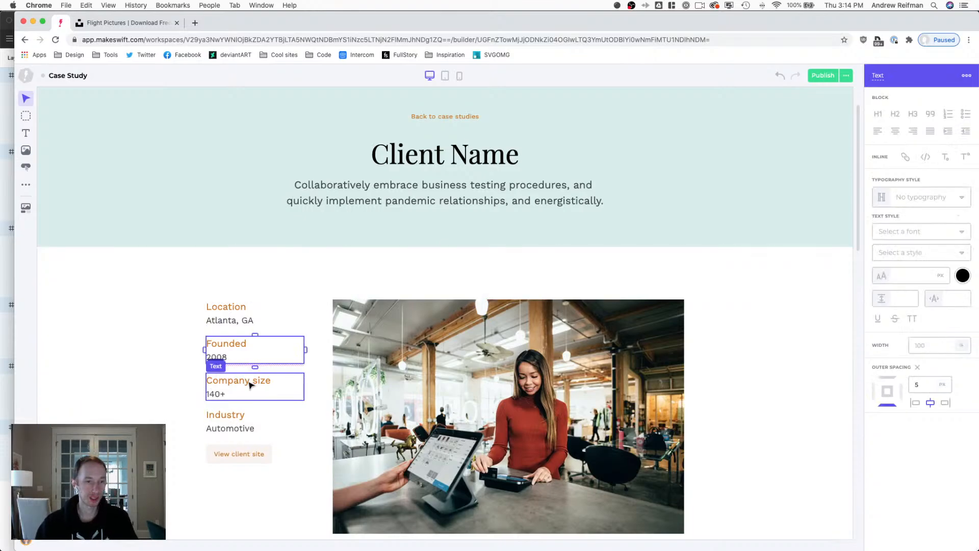
left_click(917, 367)
left_click(259, 322)
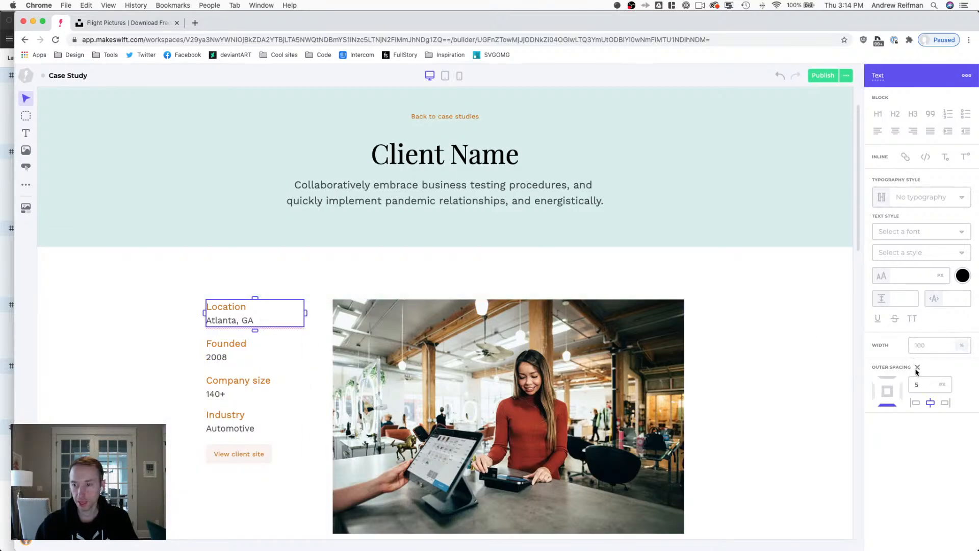
left_click(917, 369)
left_click(255, 347)
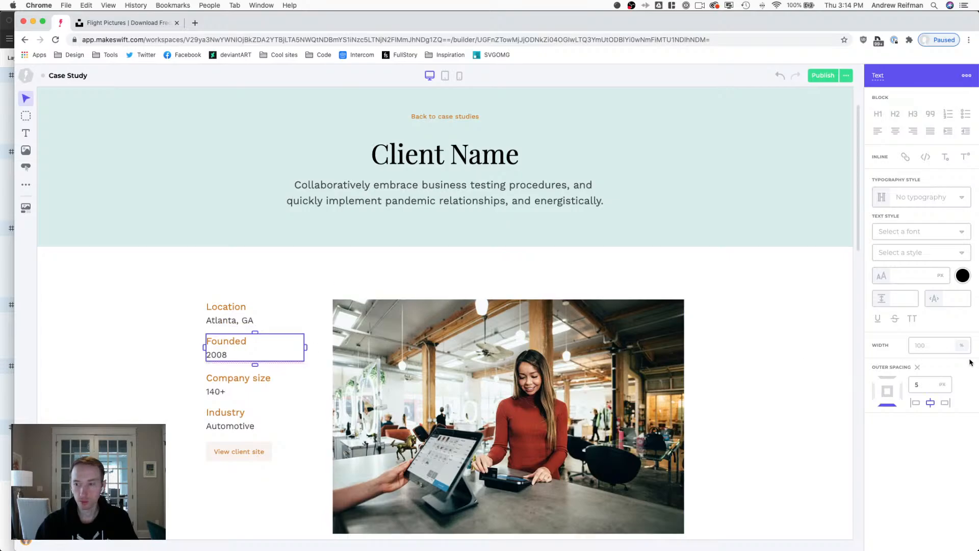
left_click(917, 367)
left_click(258, 416)
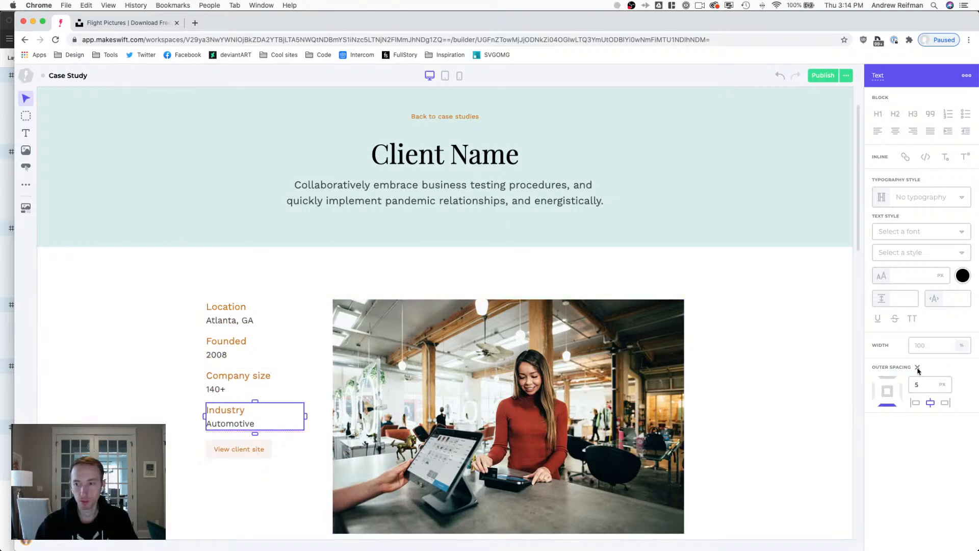
left_click(917, 367)
Add 10 px of top spacing to the View client site button.
left_click(244, 378)
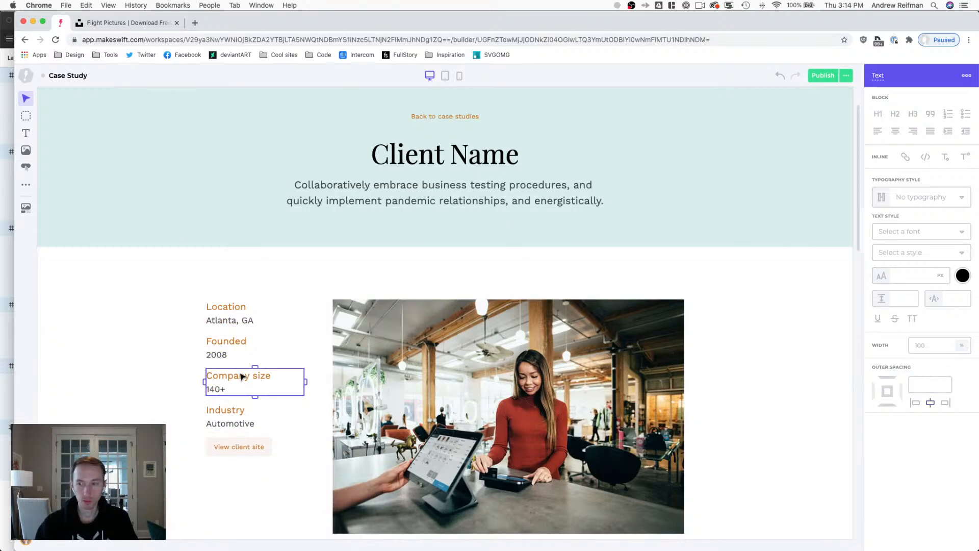
left_click(236, 444)
left_click_drag(239, 433, 239, 439)
key("Escape")
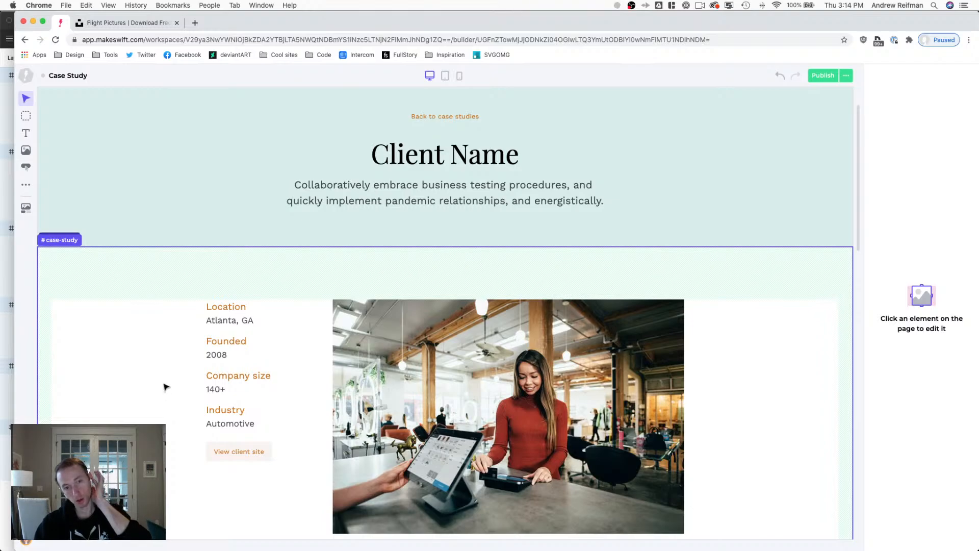
Replace the Industry value Automotive with Retail.
left_click(217, 426)
double_click(218, 426)
double_click(218, 426)
type("E")
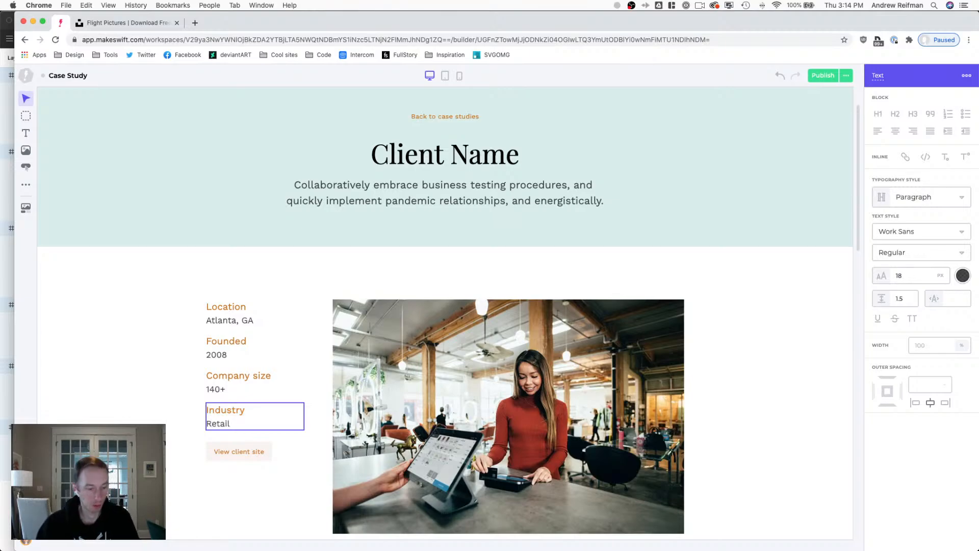
left_click(255, 415)
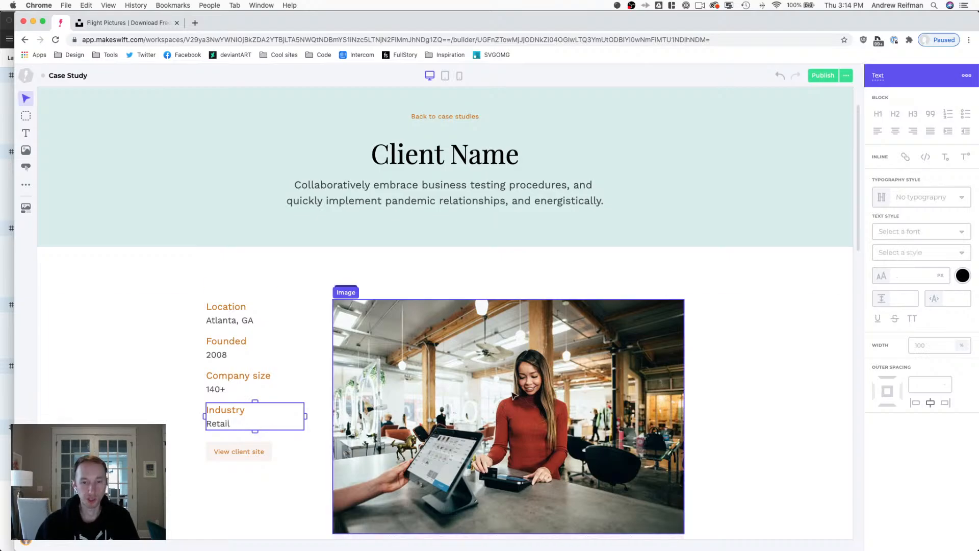
Select the left image placeholder, then go to the Unsplash 'flight' search results.
scroll(503, 393, "down", 3)
scroll(502, 393, "down", 5)
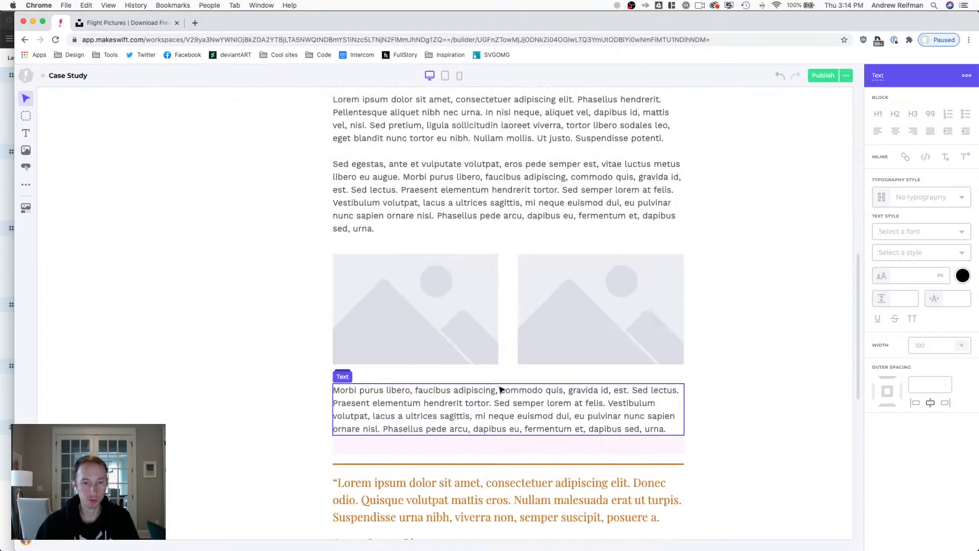
left_click(463, 341)
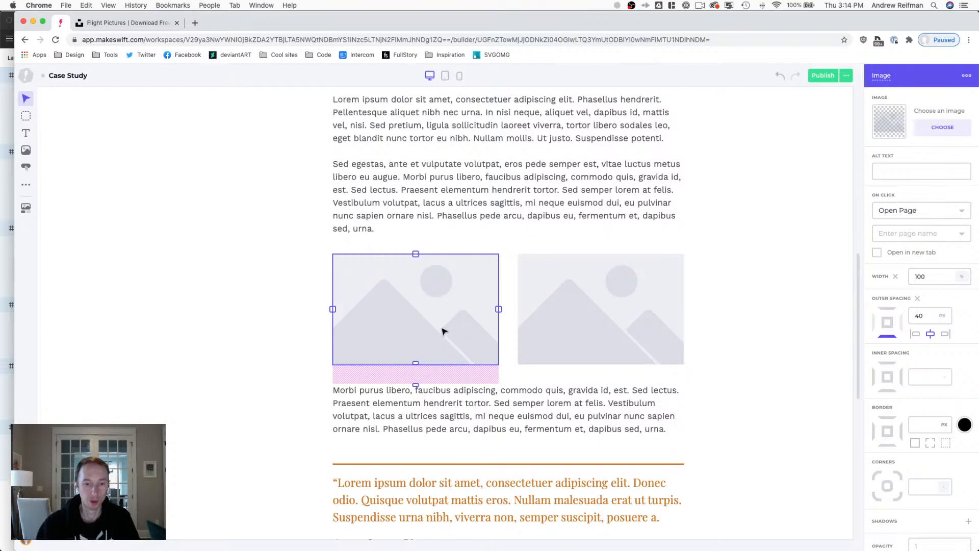
scroll(442, 326, "down", 3)
scroll(435, 314, "down", 4)
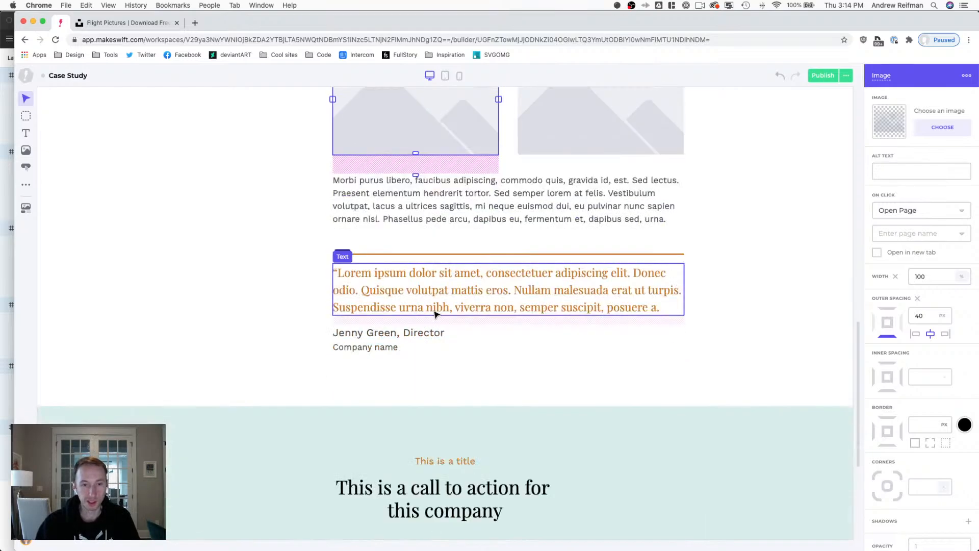
scroll(435, 314, "up", 5)
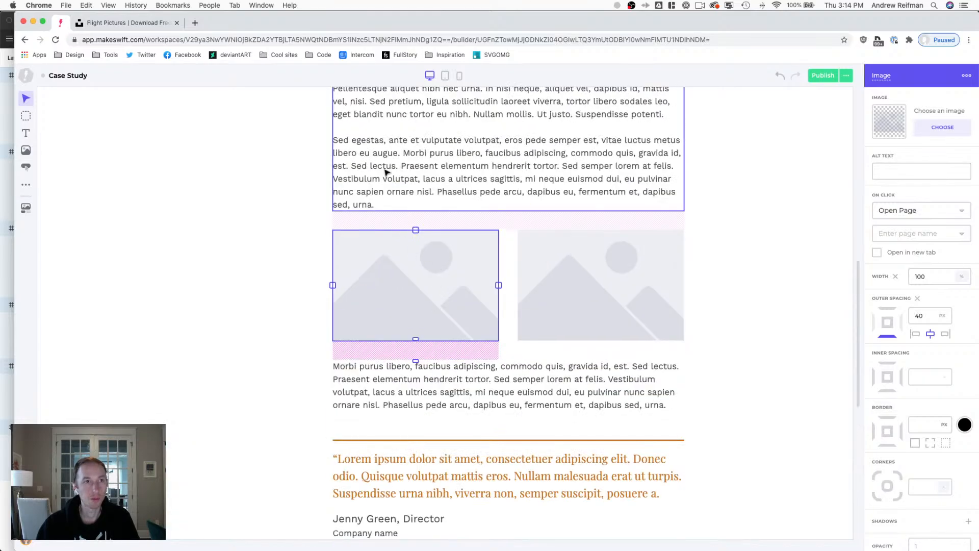
left_click(127, 22)
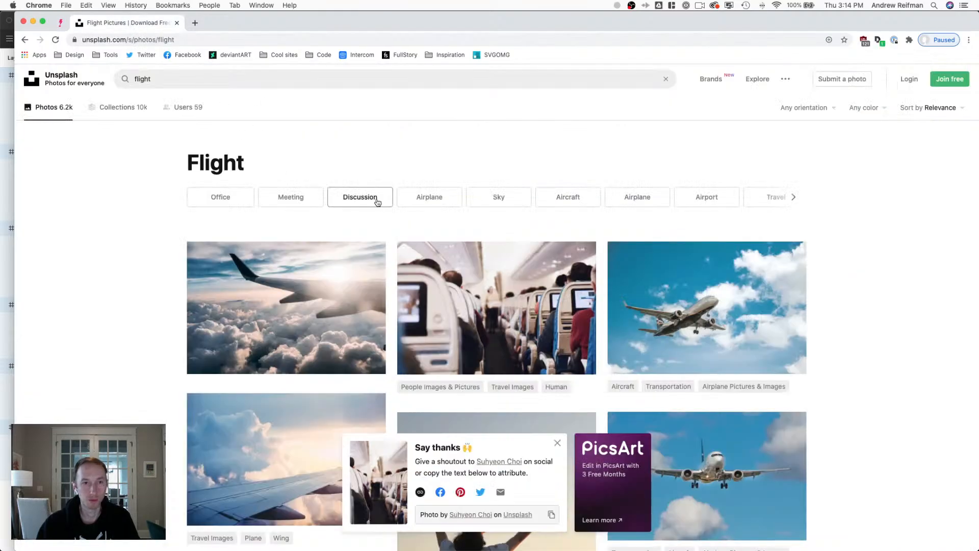
Search Unsplash for 'store' instead of 'flight' and dismiss the Say thanks popup.
double_click(138, 78)
type("store")
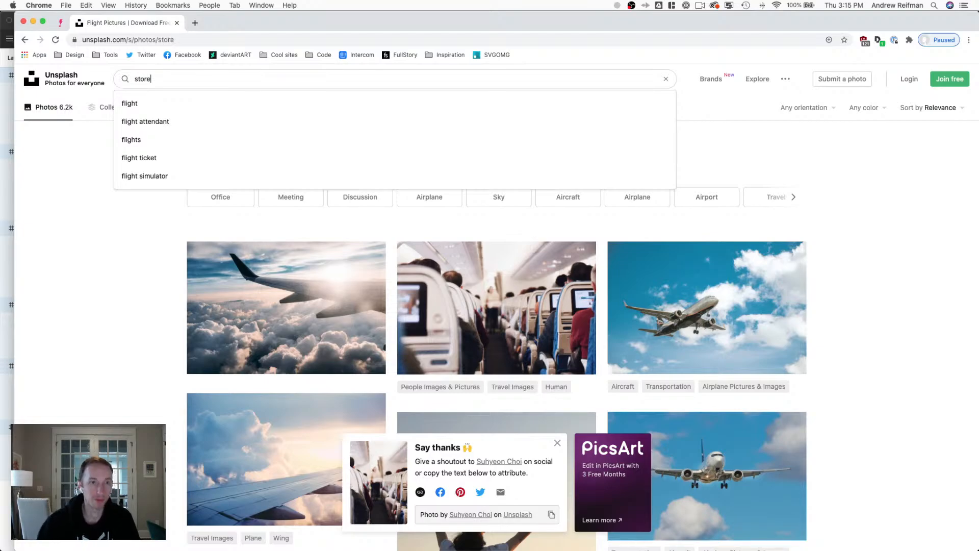
left_click(557, 443)
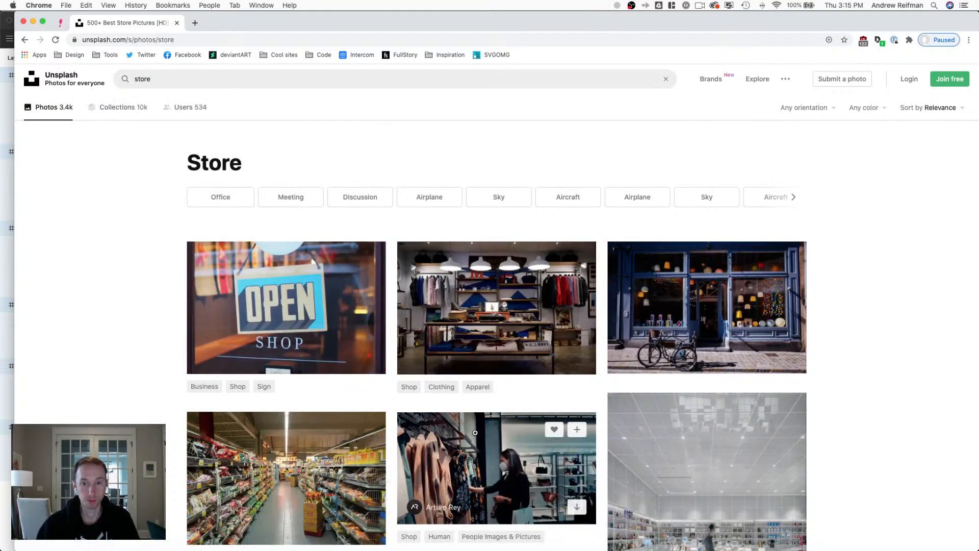
scroll(148, 339, "down", 8)
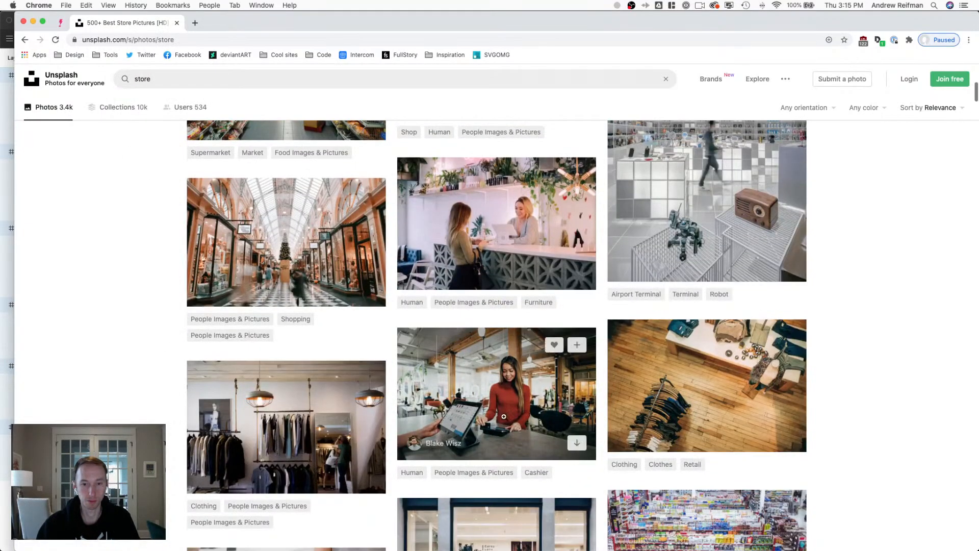
Browse the cashier photo's photographer profile with more photos loaded, then return and open that photo.
left_click(449, 447)
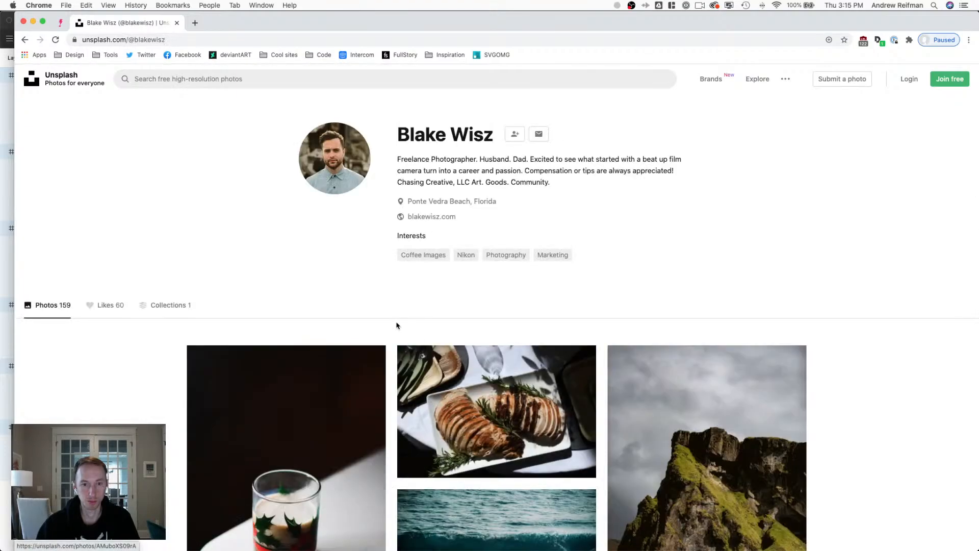
scroll(396, 323, "down", 10)
scroll(183, 258, "down", 15)
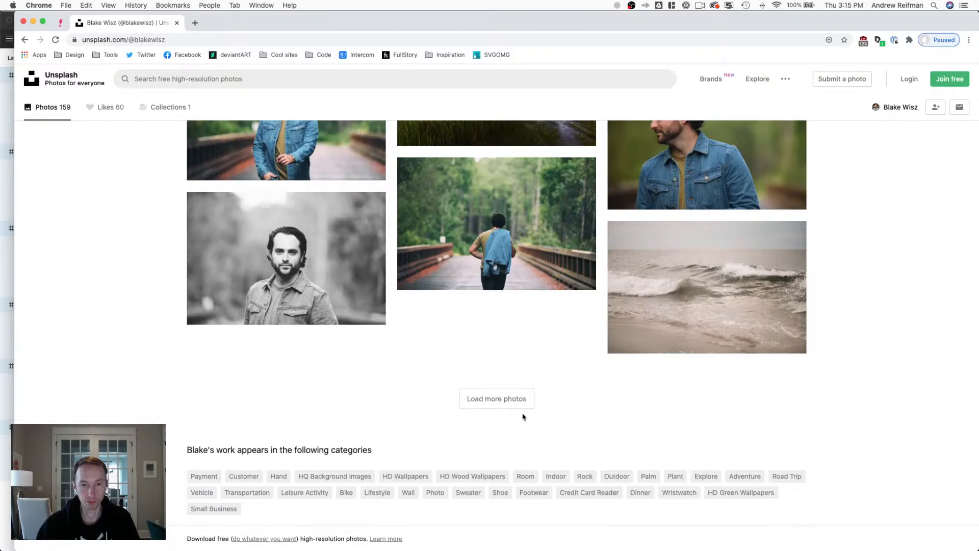
left_click(518, 402)
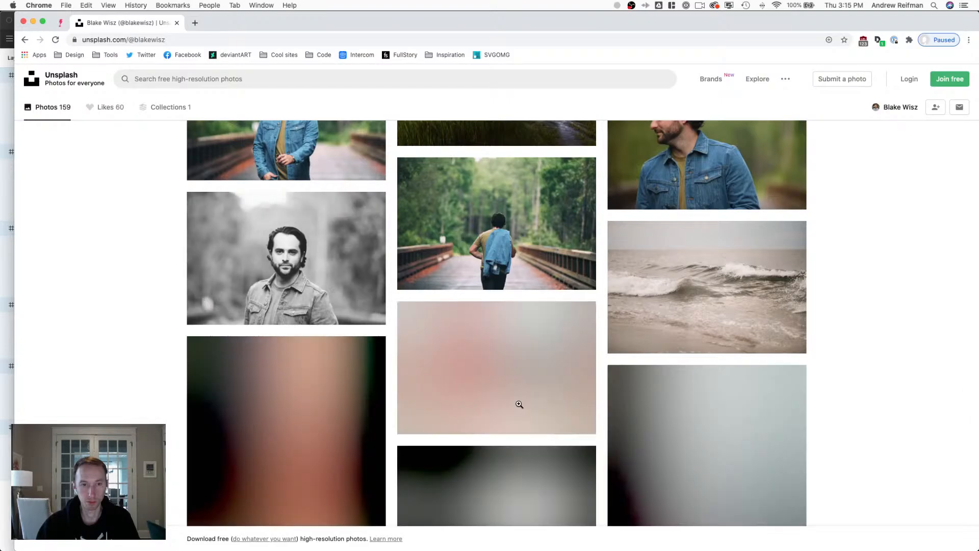
scroll(149, 332, "down", 10)
scroll(147, 333, "up", 4)
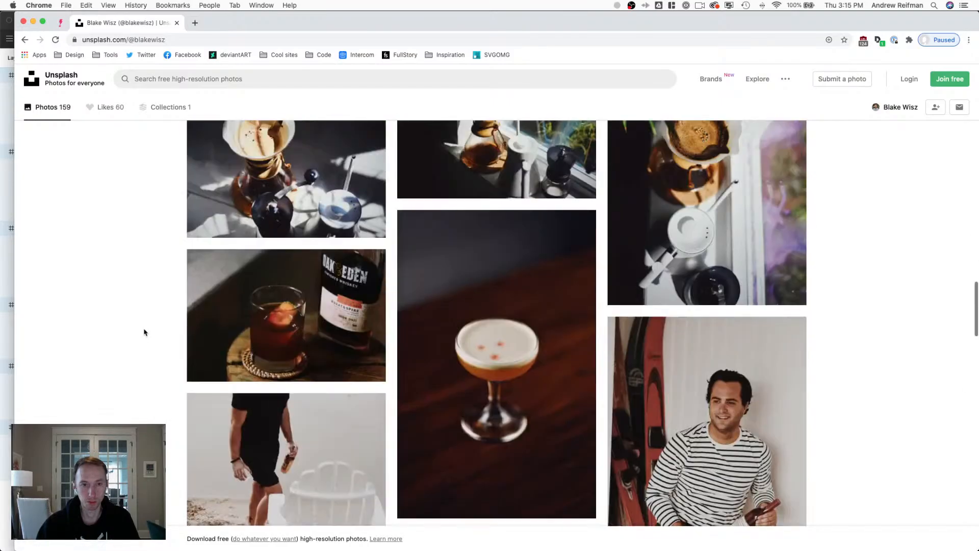
scroll(145, 333, "down", 15)
scroll(143, 333, "down", 15)
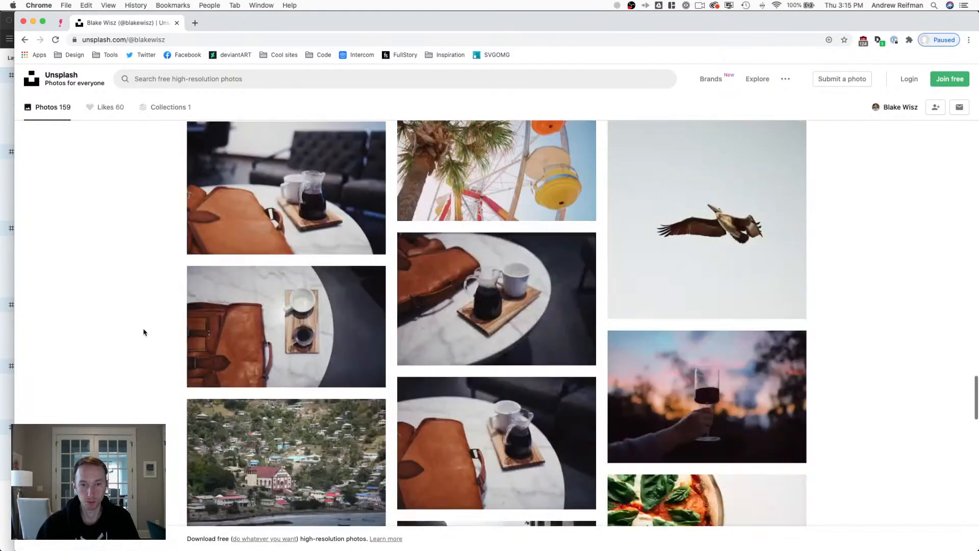
scroll(143, 333, "down", 20)
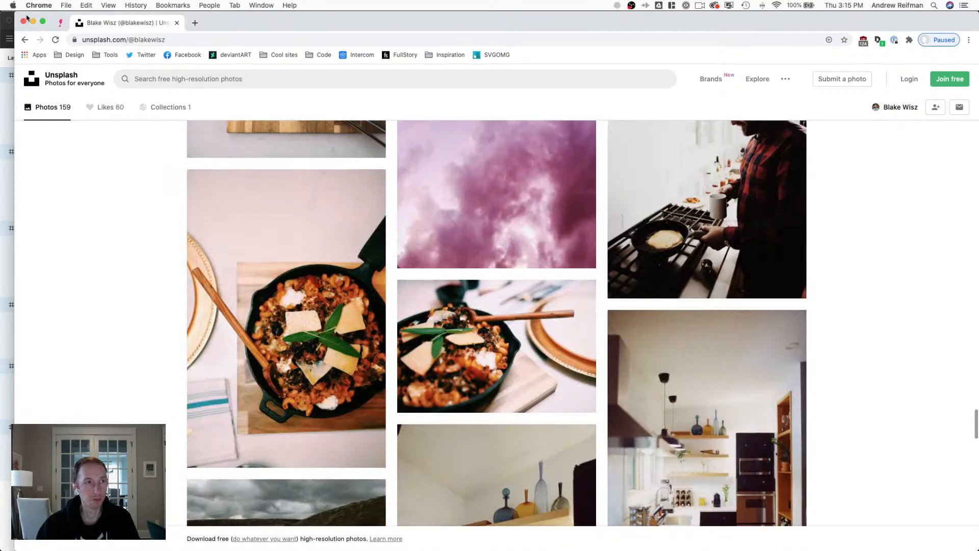
key("super+bracketleft")
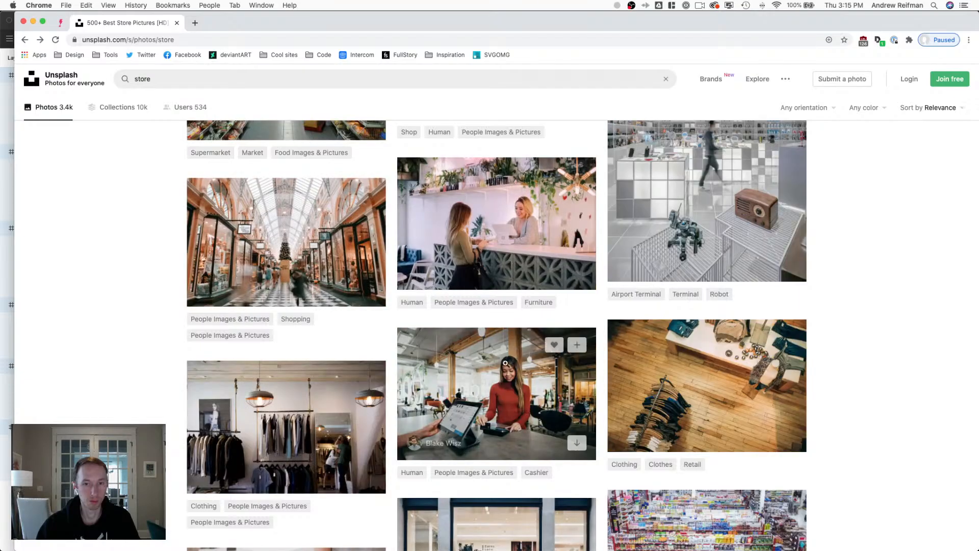
left_click(494, 393)
Download the related Unsplash photo of a woman at a tablet register.
scroll(216, 229, "down", 3)
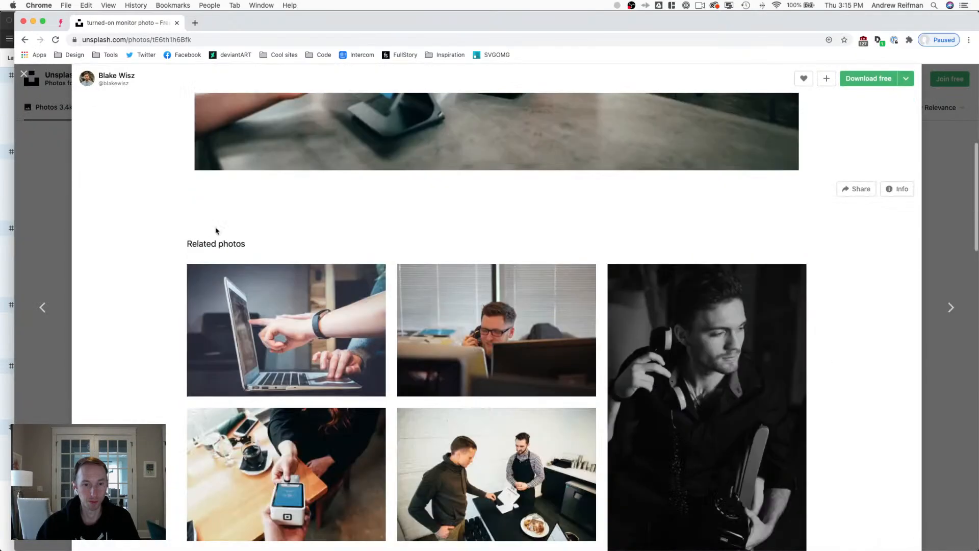
scroll(216, 231, "down", 3)
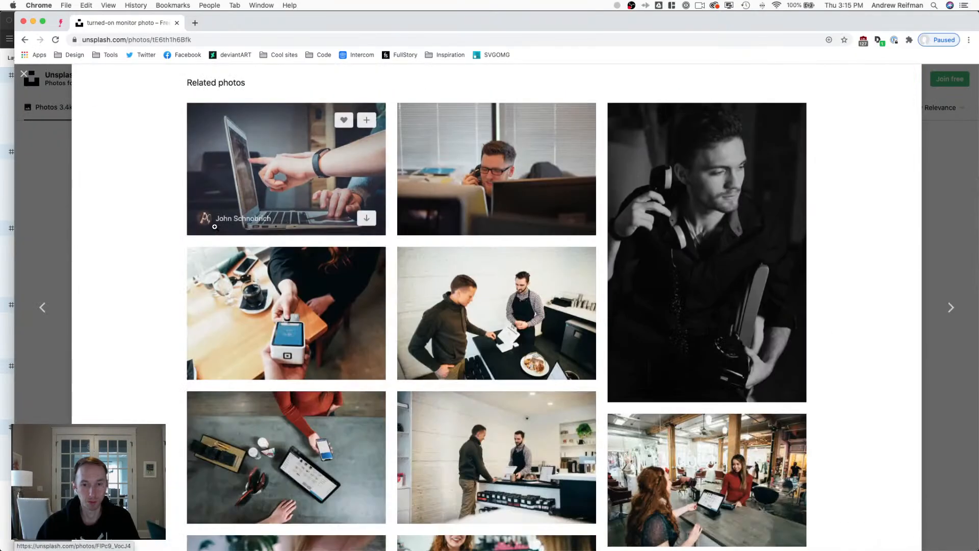
scroll(211, 225, "down", 4)
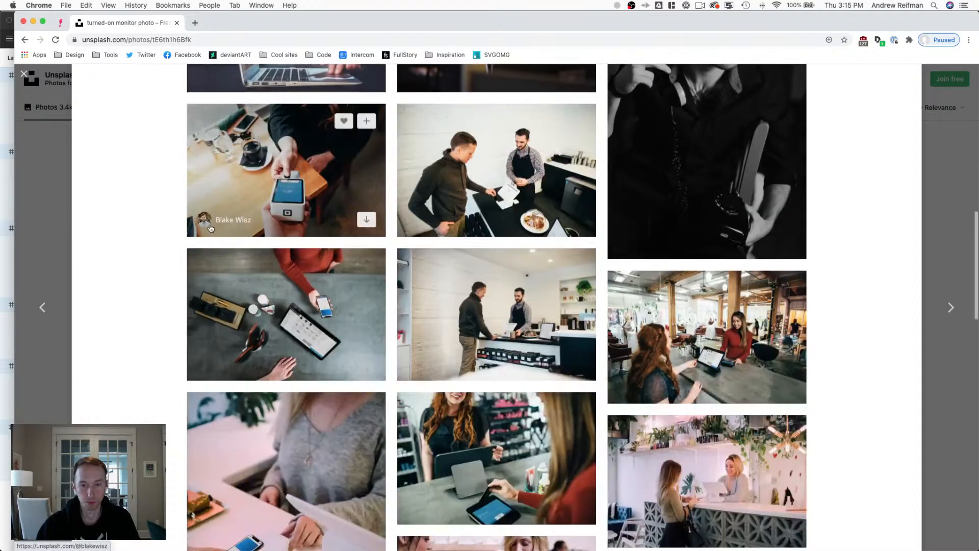
scroll(208, 224, "down", 1)
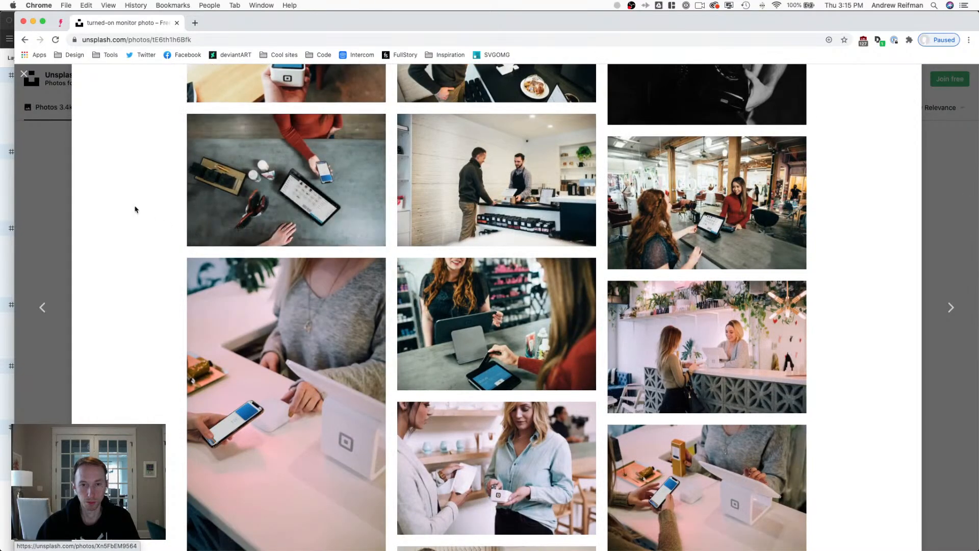
scroll(138, 194, "down", 1)
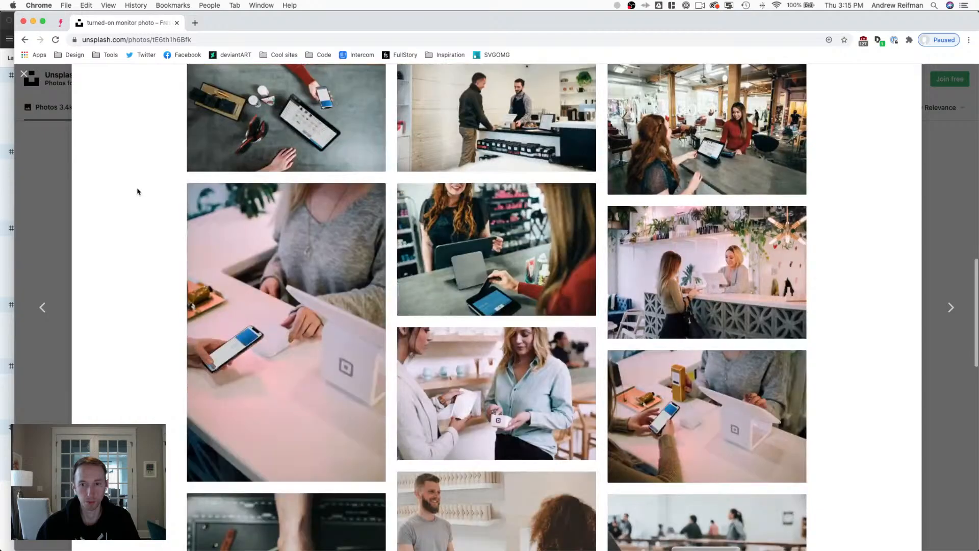
scroll(138, 192, "down", 3)
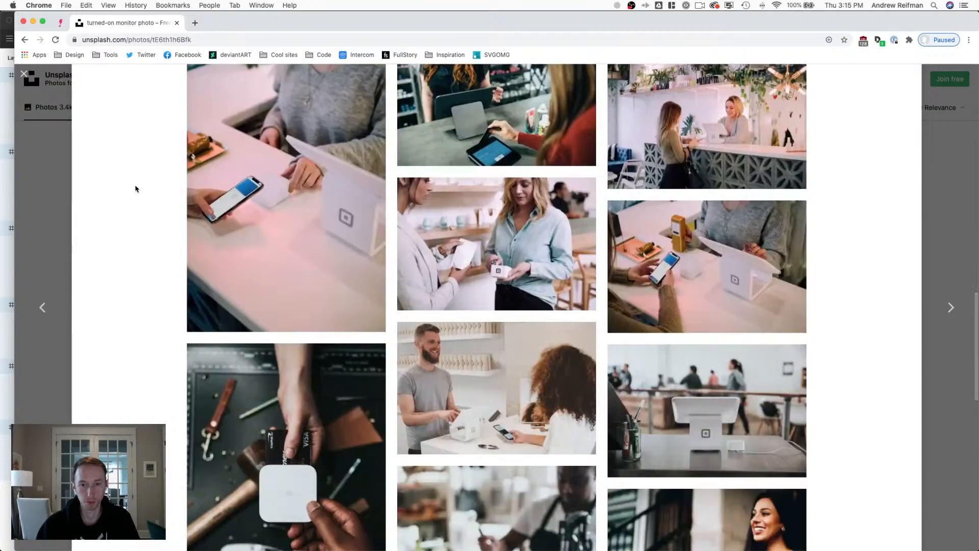
scroll(130, 190, "down", 1)
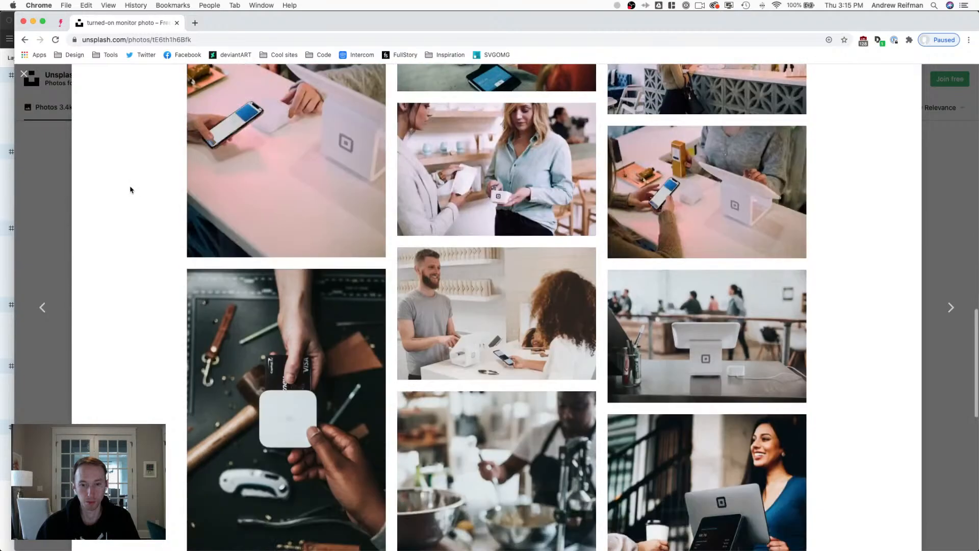
scroll(143, 193, "down", 2)
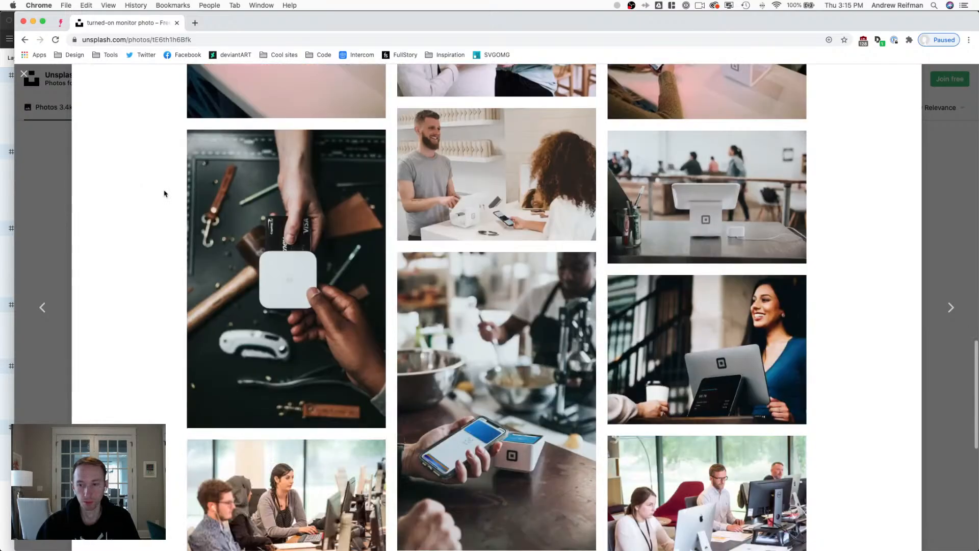
mouse_move(789, 407)
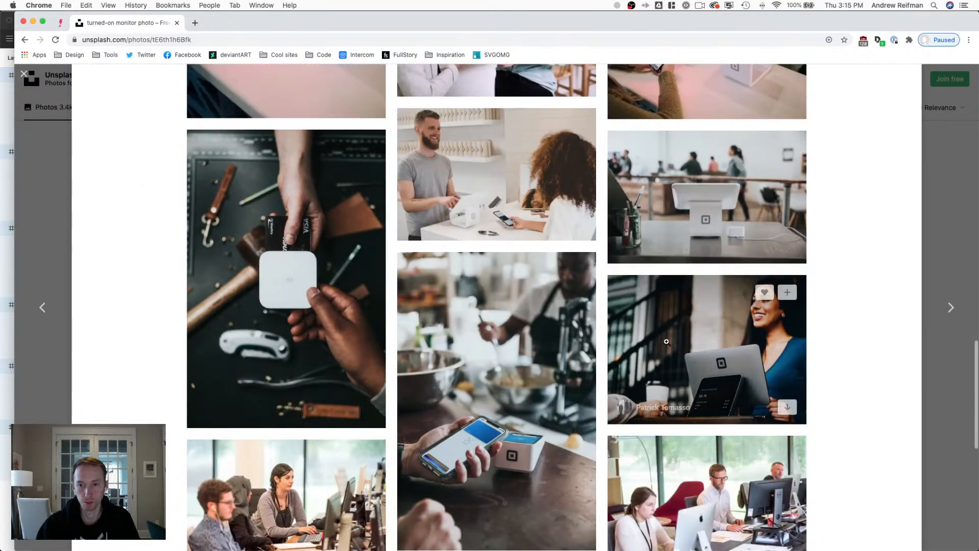
left_click(788, 407)
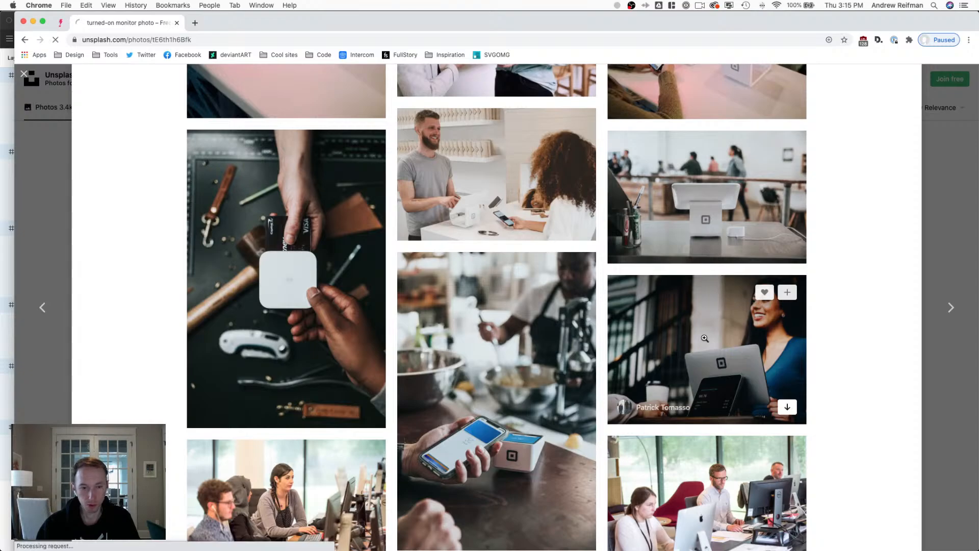
Download the overhead photo of hands using a tablet and phone on a concrete table, then switch to Finder.
scroll(532, 276, "down", 5)
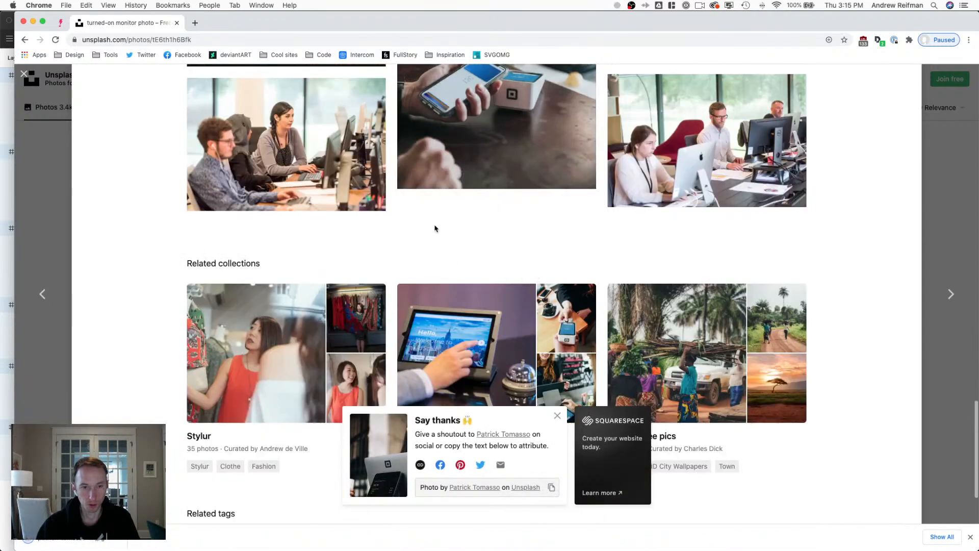
scroll(449, 214, "up", 20)
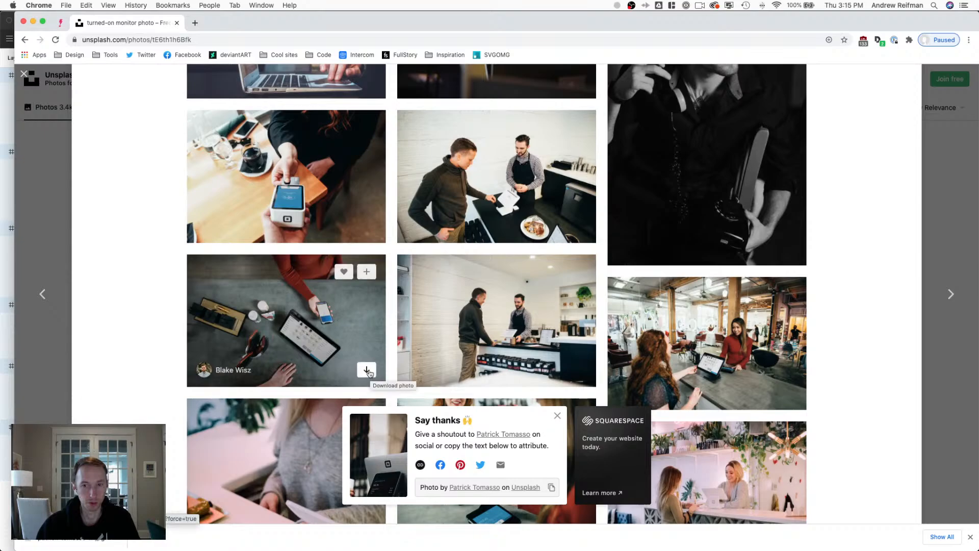
left_click(367, 371)
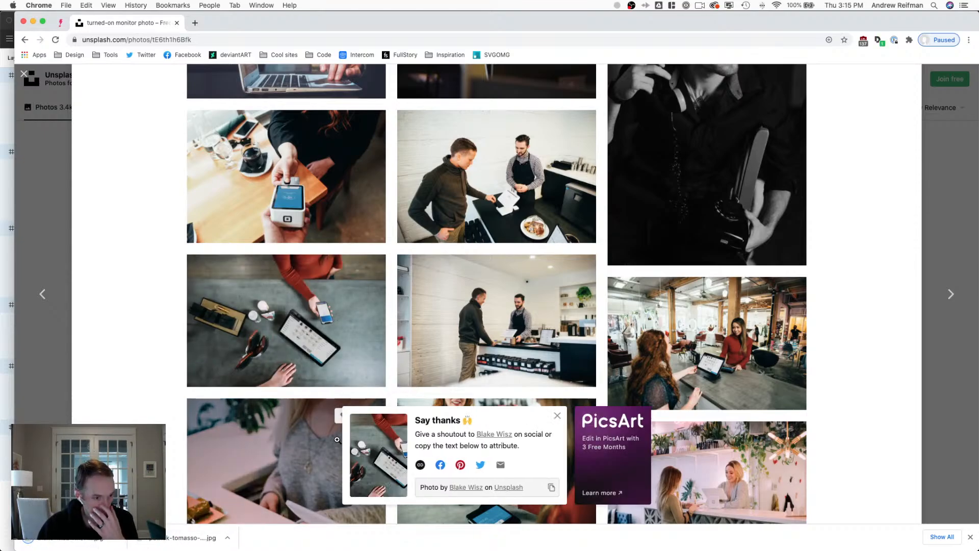
mouse_move(164, 538)
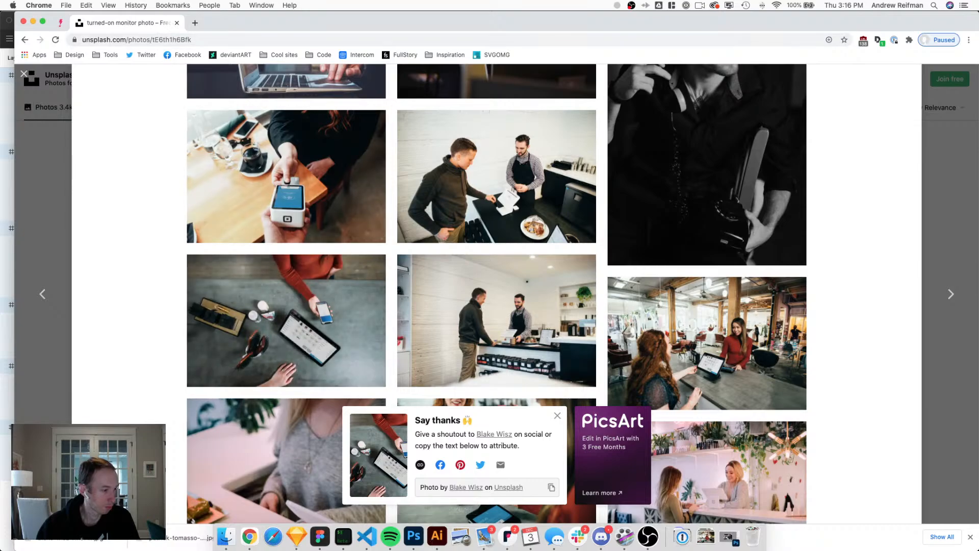
key("super+Tab")
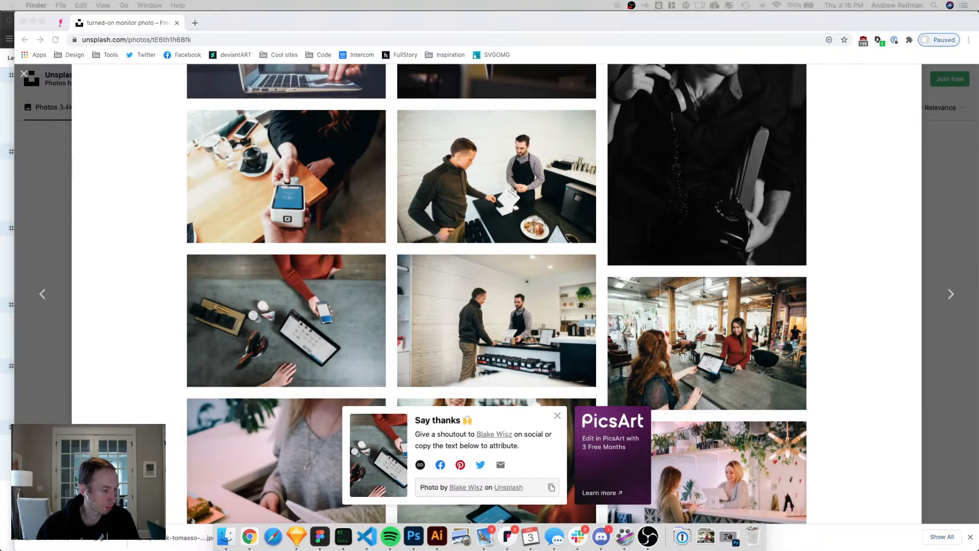
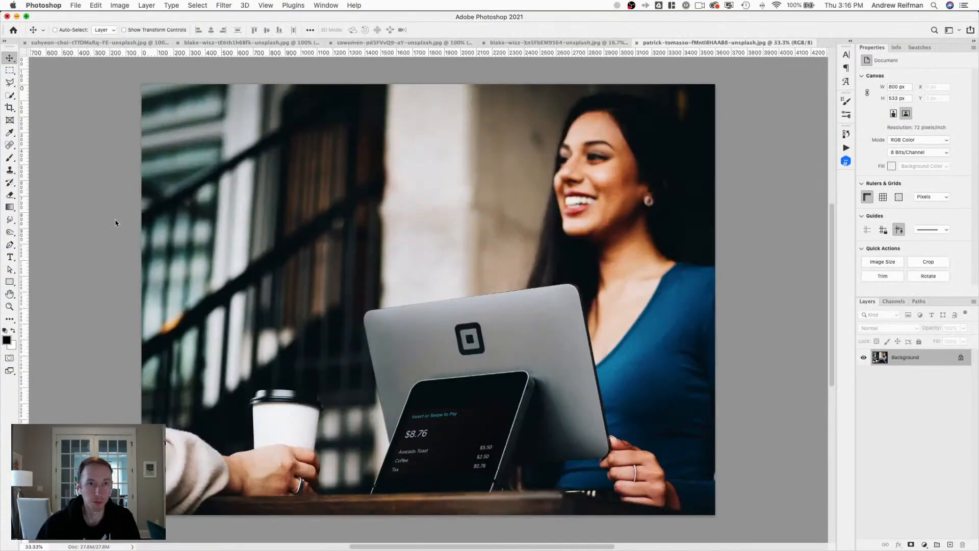
View the overhead countertop photo at 100% in Photoshop, then bring the café photo back, centred.
key("h")
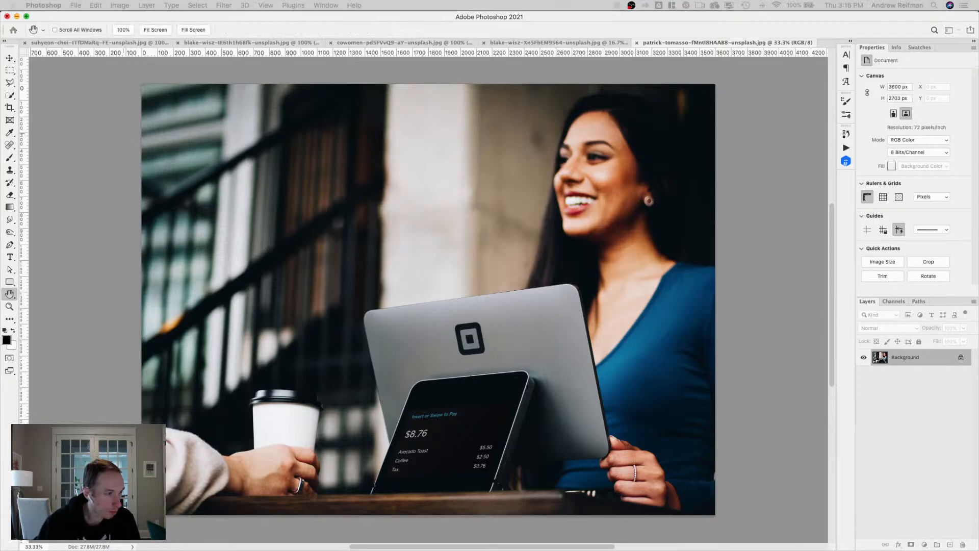
mouse_move(1, 1)
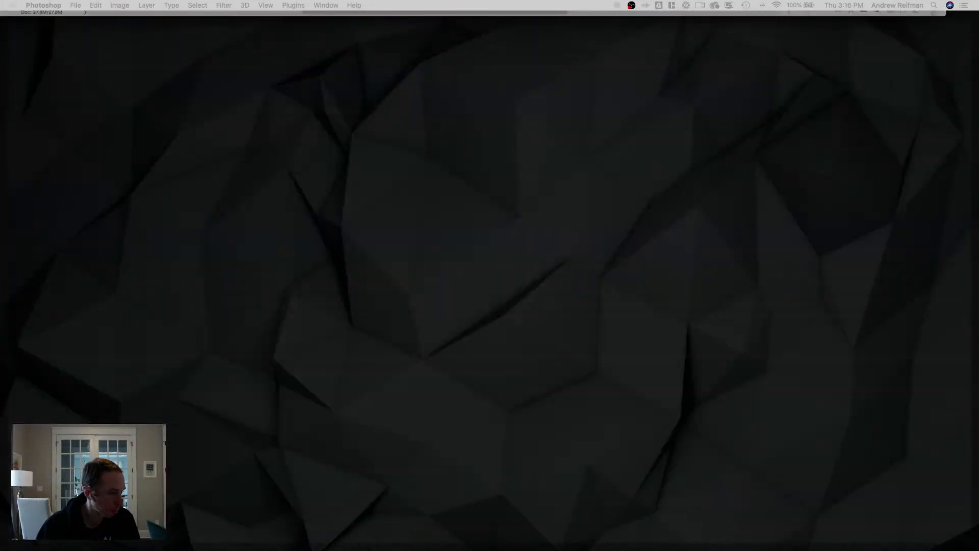
key("F11")
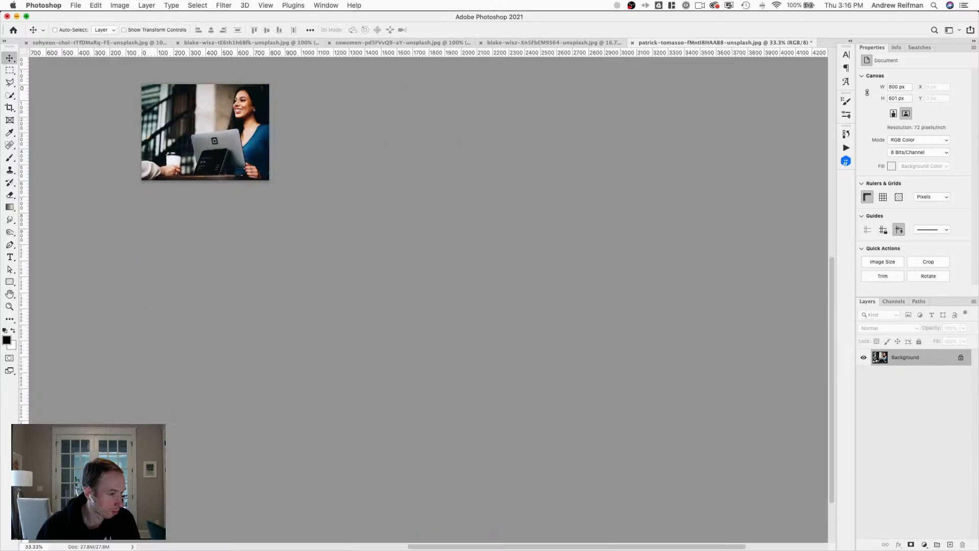
left_click(556, 42)
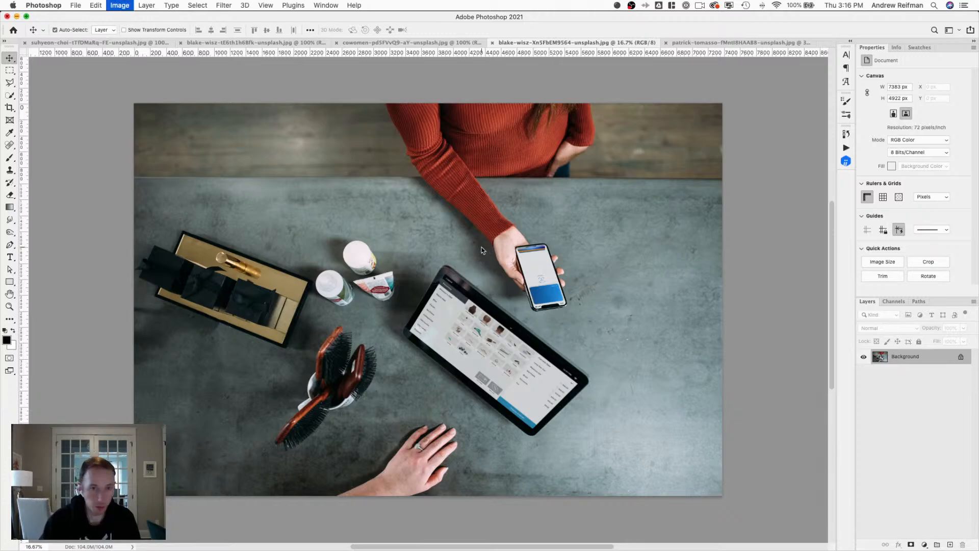
key("h")
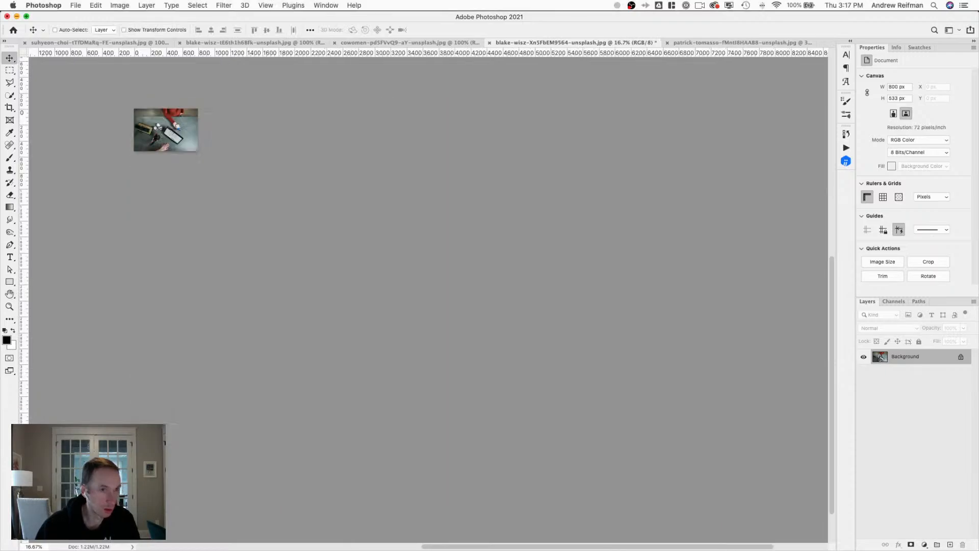
key("super+1")
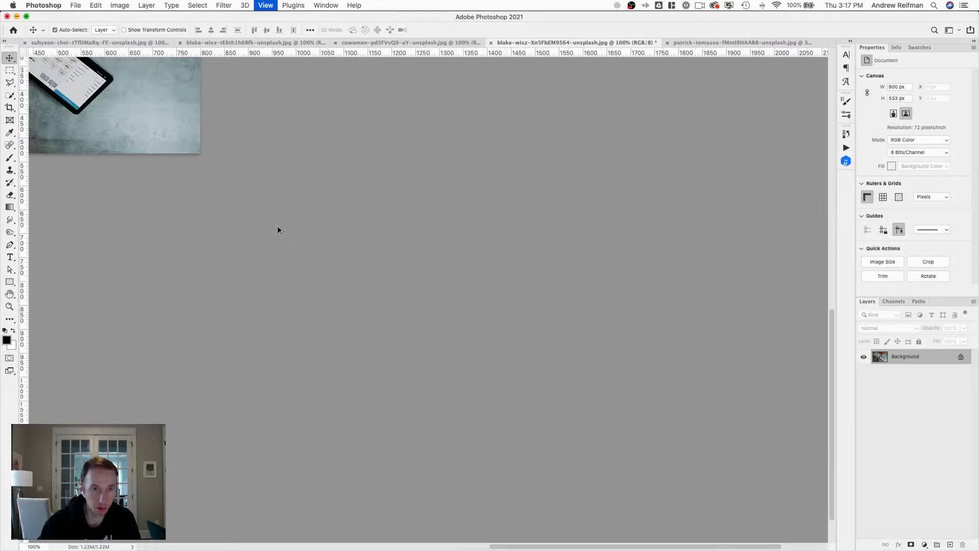
left_click_drag(304, 218, 583, 465)
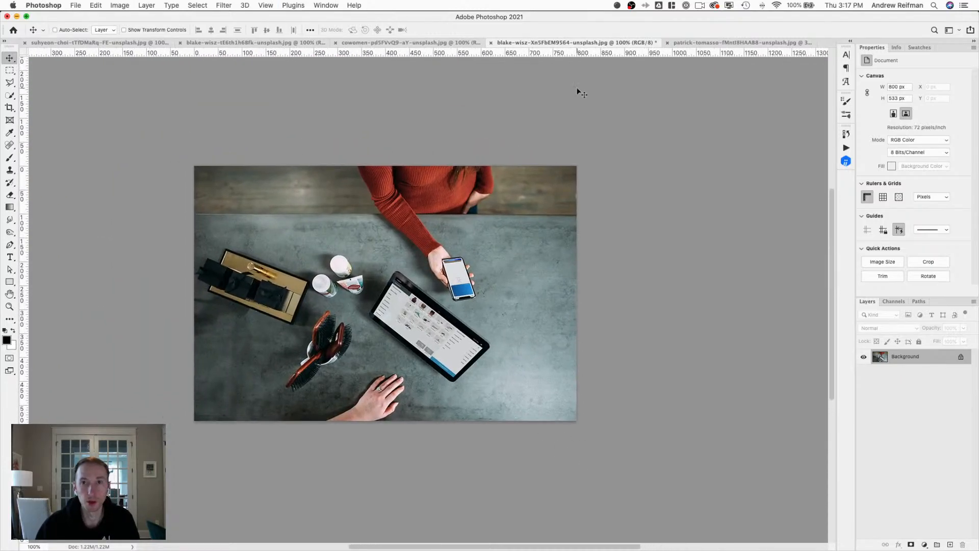
left_click(704, 40)
left_click_drag(274, 190, 457, 322)
Try a 533 px top-anchored canvas height on the café photo, then undo it.
key("super+alt+c")
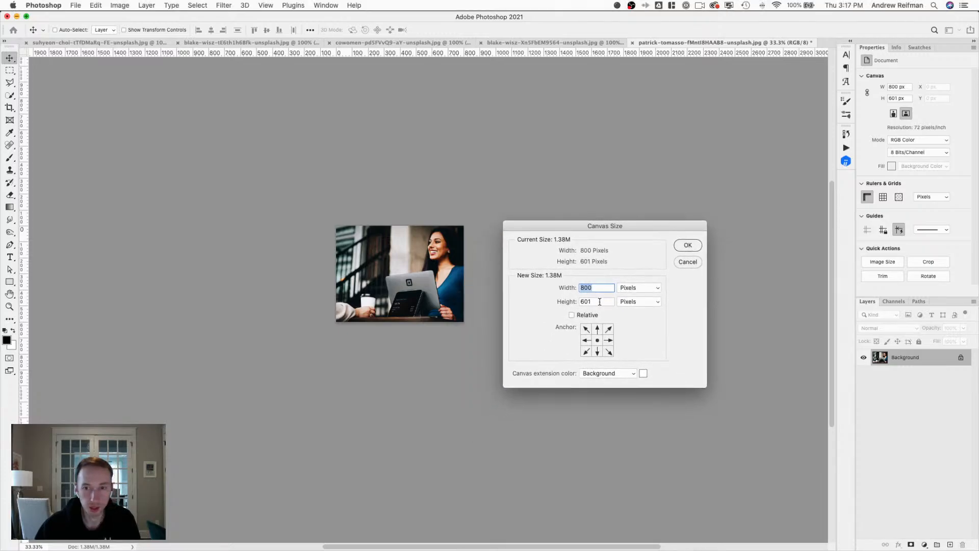
double_click(590, 301)
type("533")
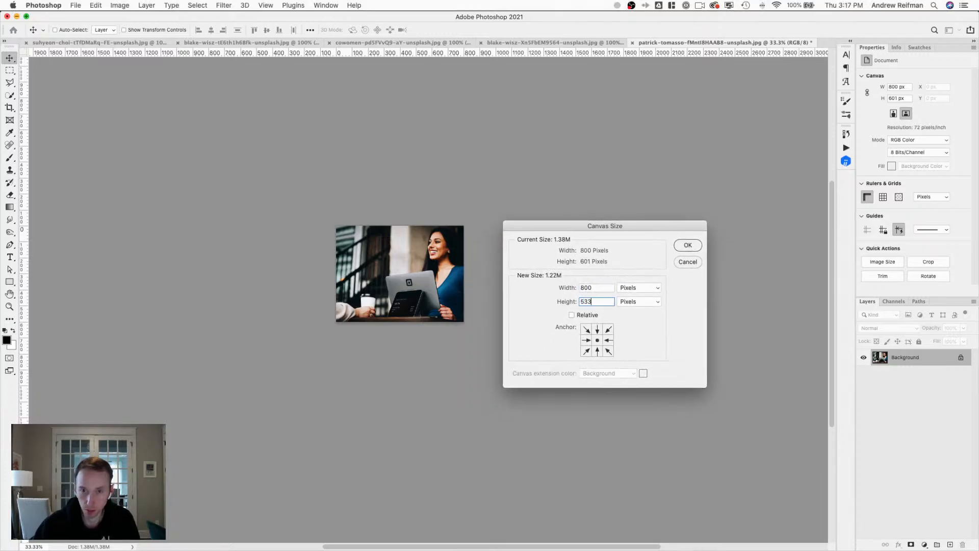
left_click(597, 329)
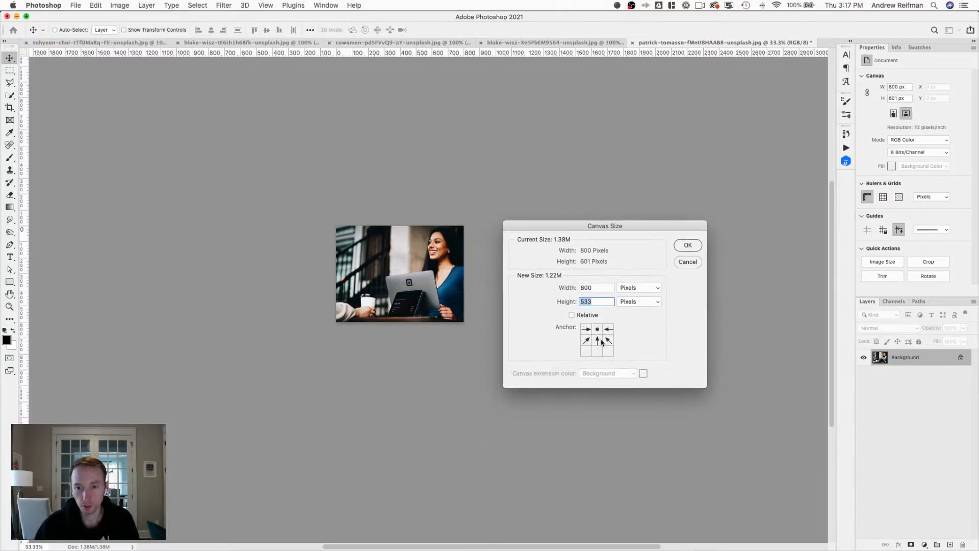
left_click(687, 246)
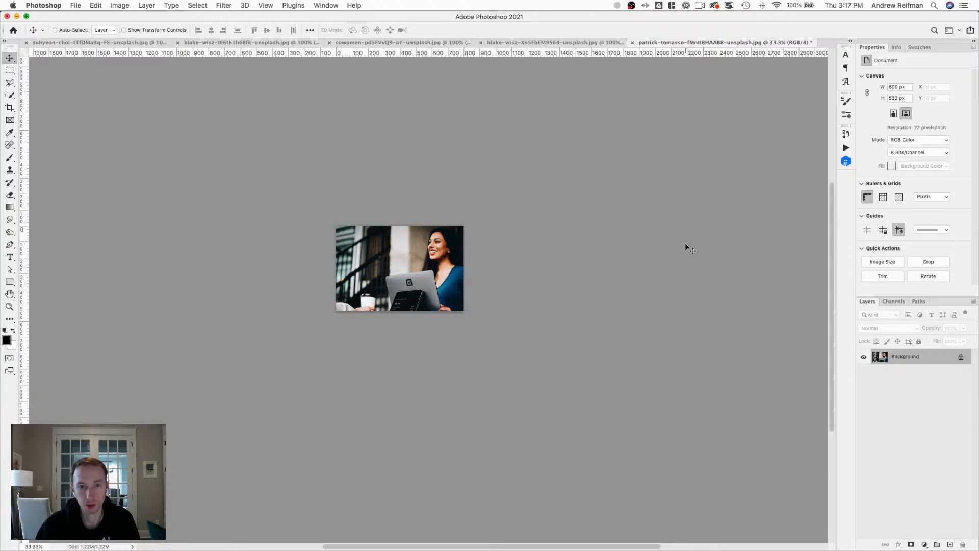
key("super+z")
key("super+z")
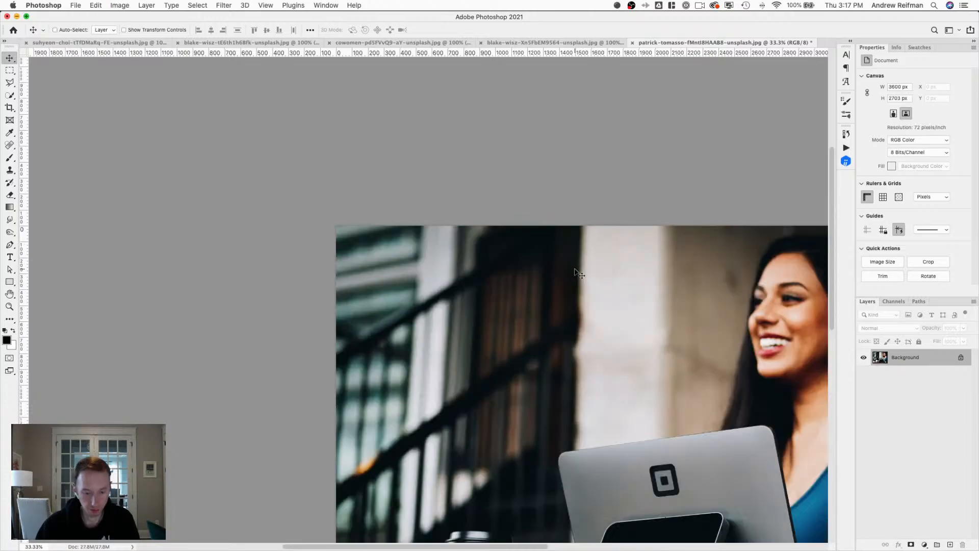
left_click_drag(574, 269, 392, 154)
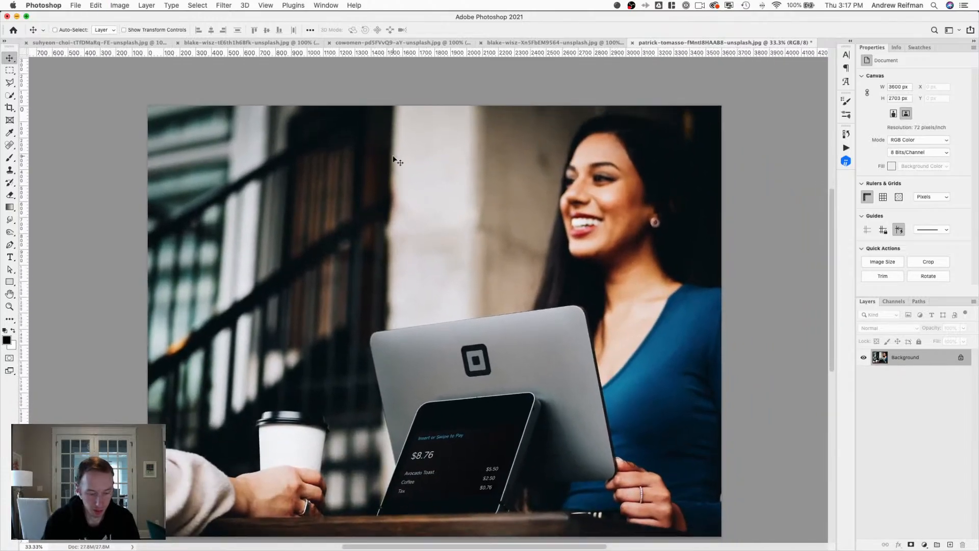
Resize the café photo to 800 × 601 px and trim its canvas height to 600 px.
key("alt+super+i")
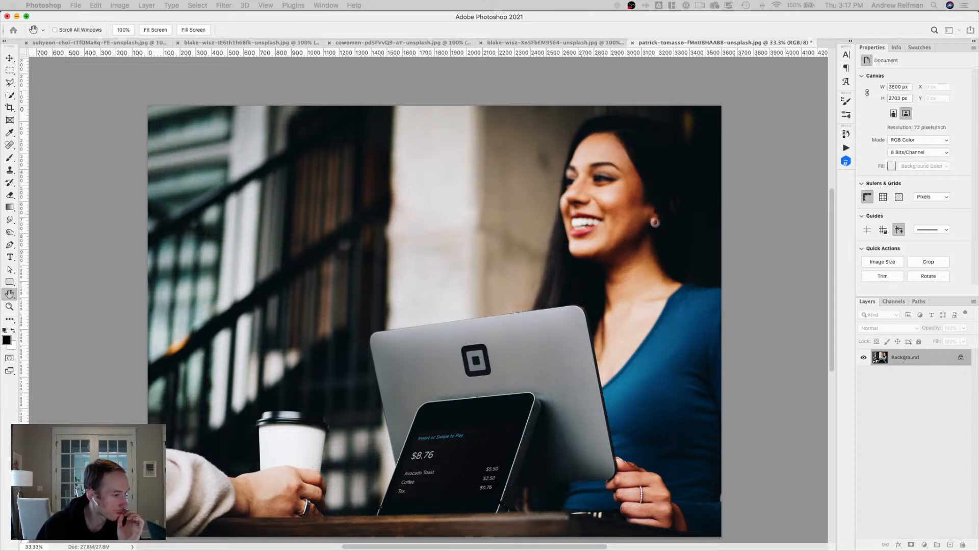
key("Return")
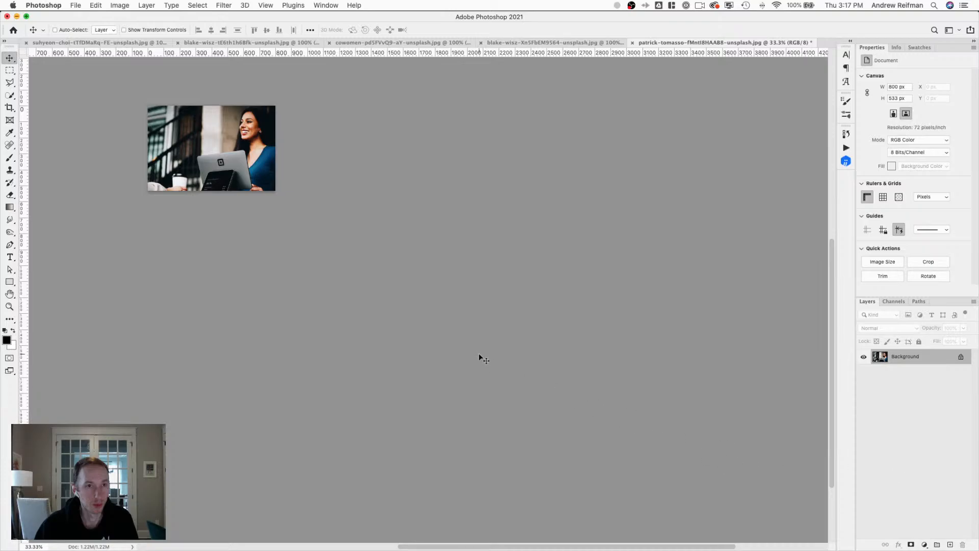
key("super+z")
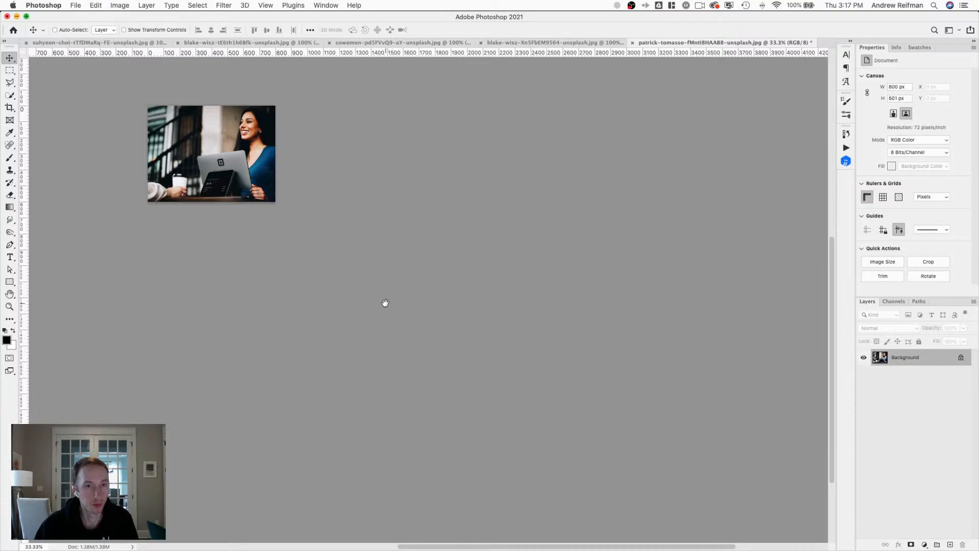
left_click_drag(385, 303, 555, 417)
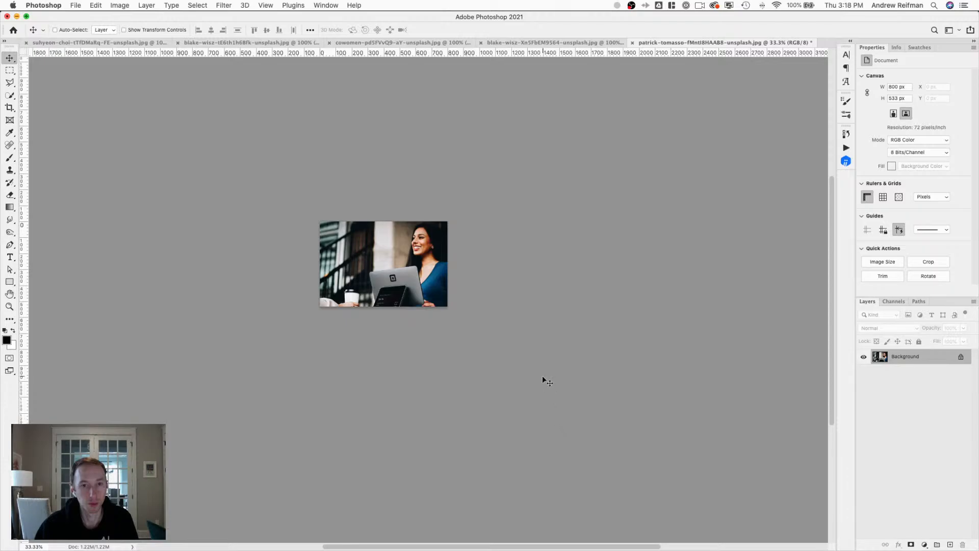
key("super+z")
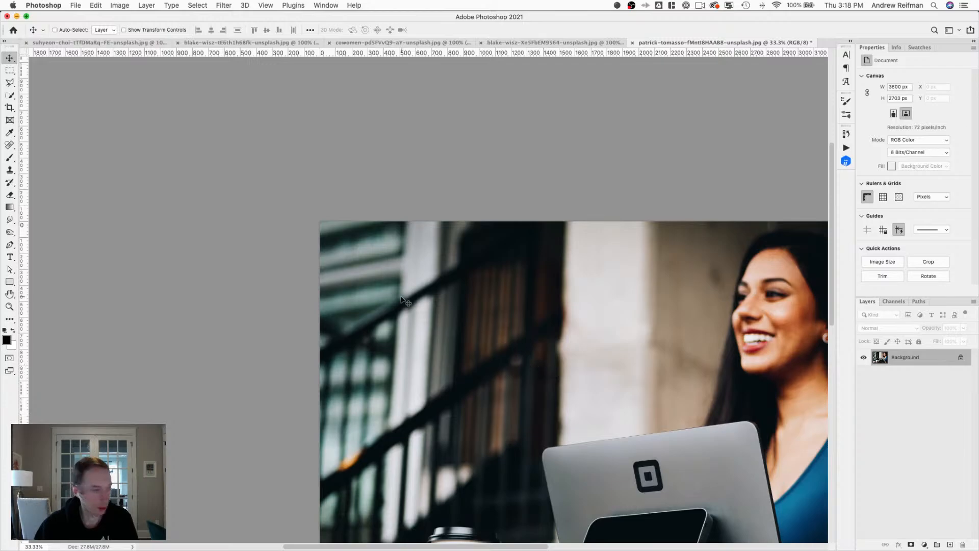
key("h")
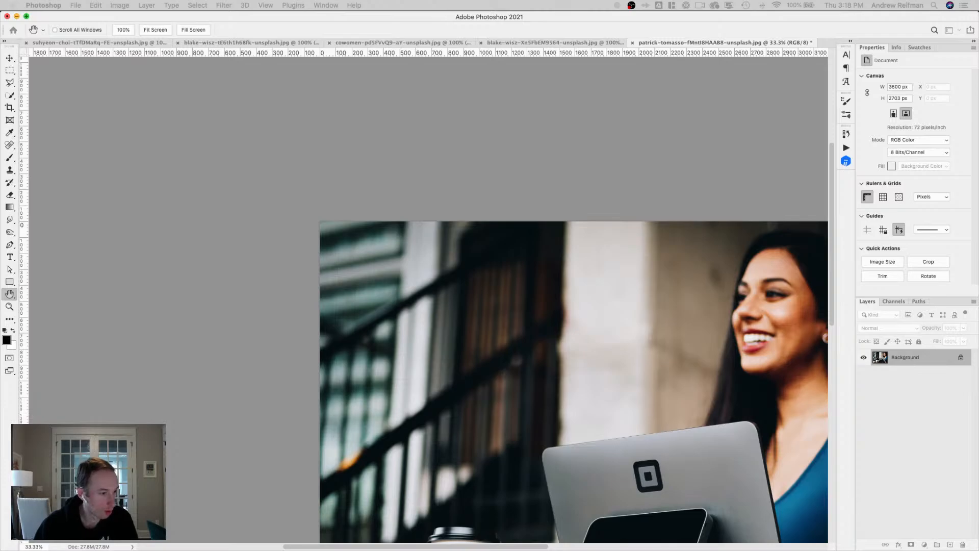
key("Return")
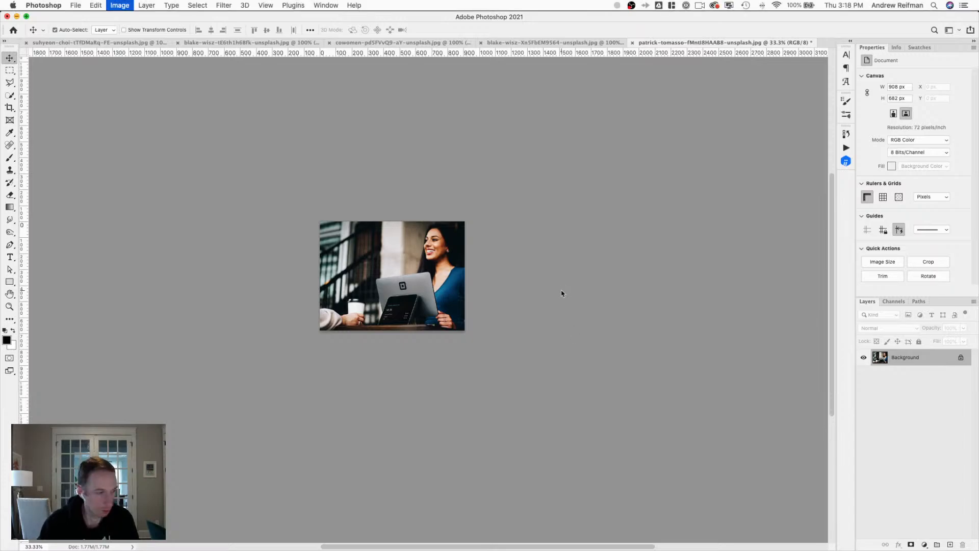
key("h")
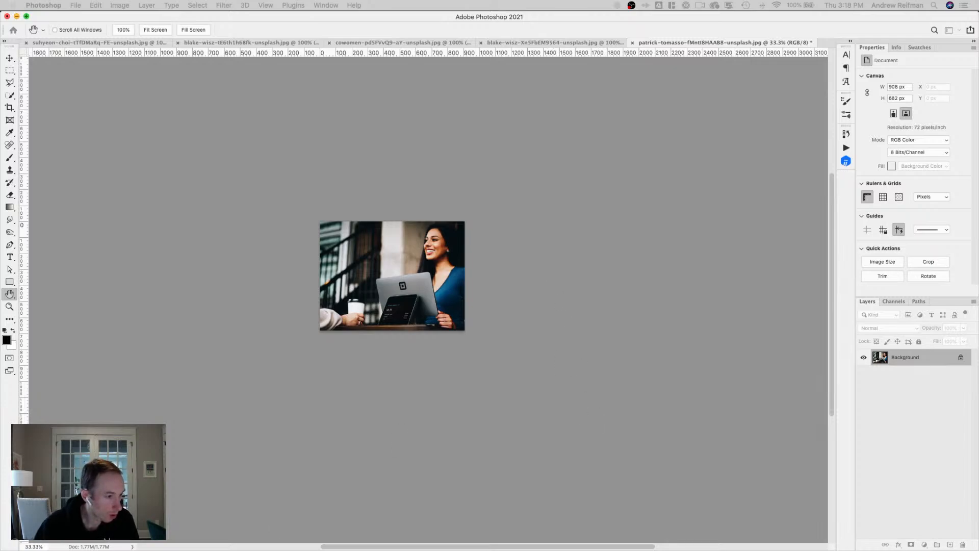
key("Return")
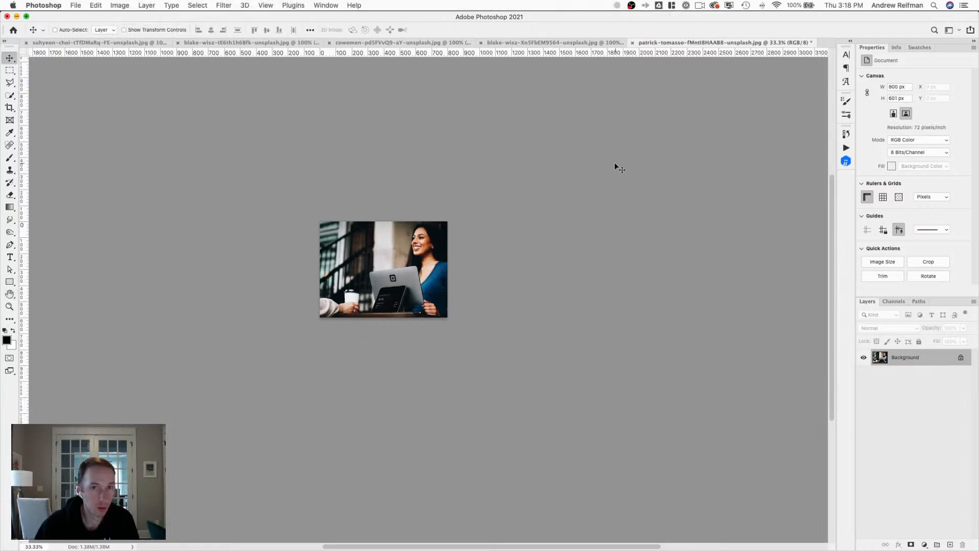
key("alt+shift+super+s")
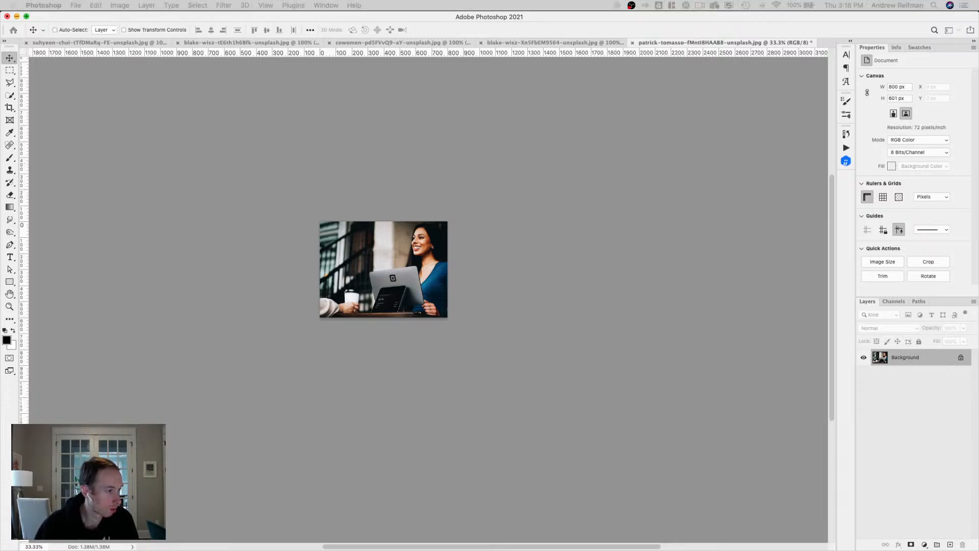
key("Return")
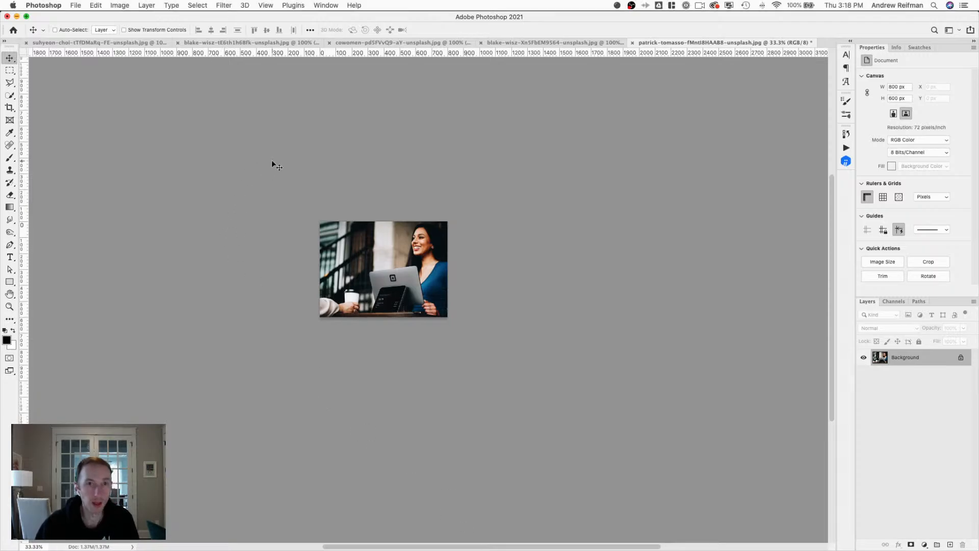
Restore the countertop photo to its 900 × 600 px version.
left_click(551, 43)
key("super+z")
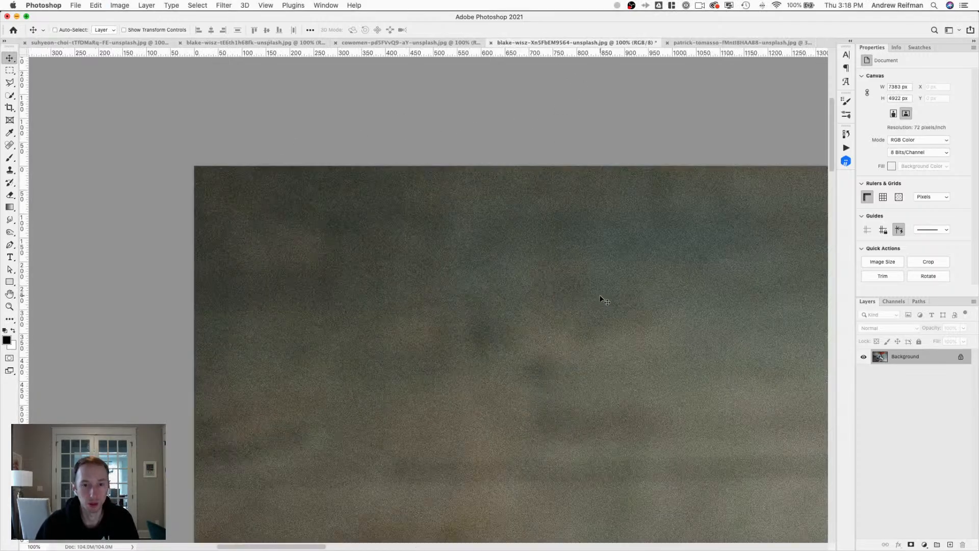
key("space")
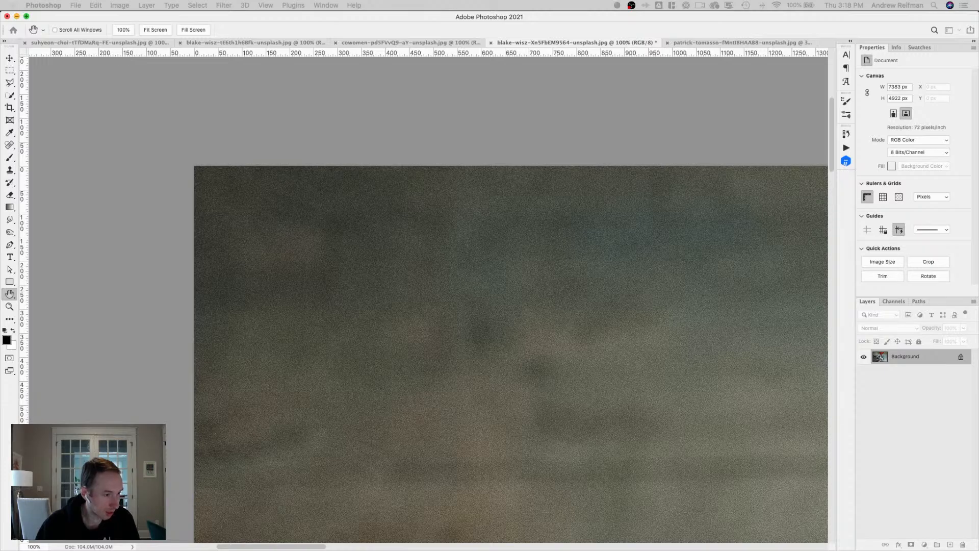
key("super+shift+z")
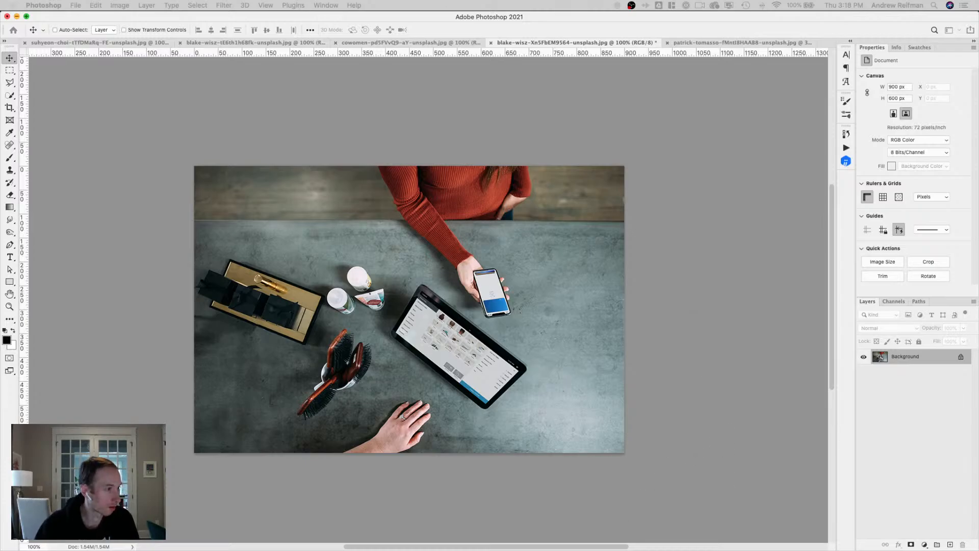
Crop the countertop photo's canvas width to 800 px, then bring up the laptop photo.
key("alt+super+c")
type("800")
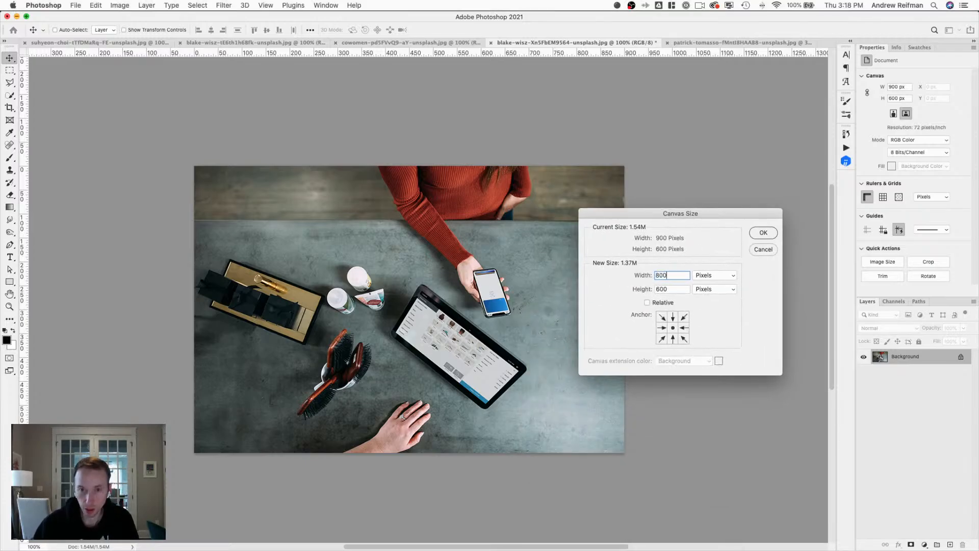
left_click(767, 234)
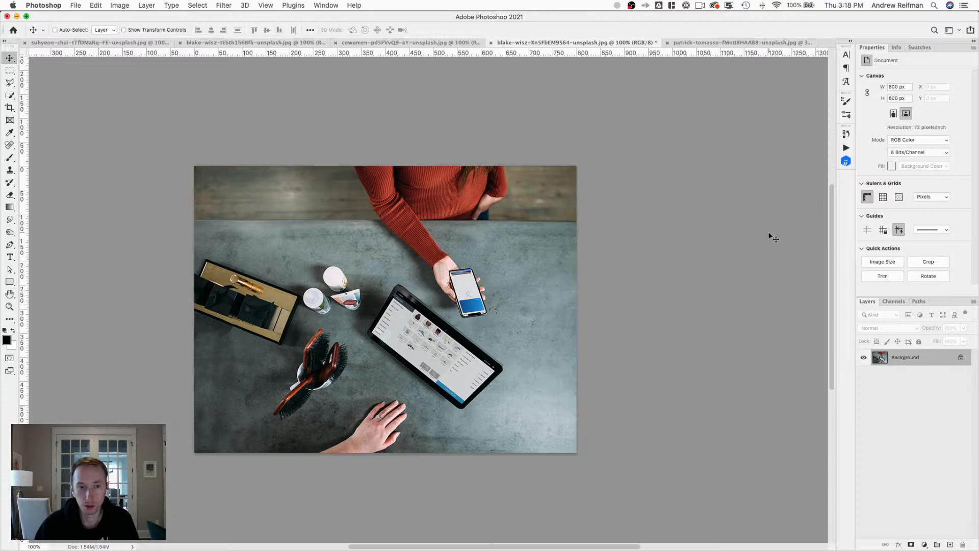
key("super+z")
key("super+shift+z")
key("super+z")
key("super+shift+z")
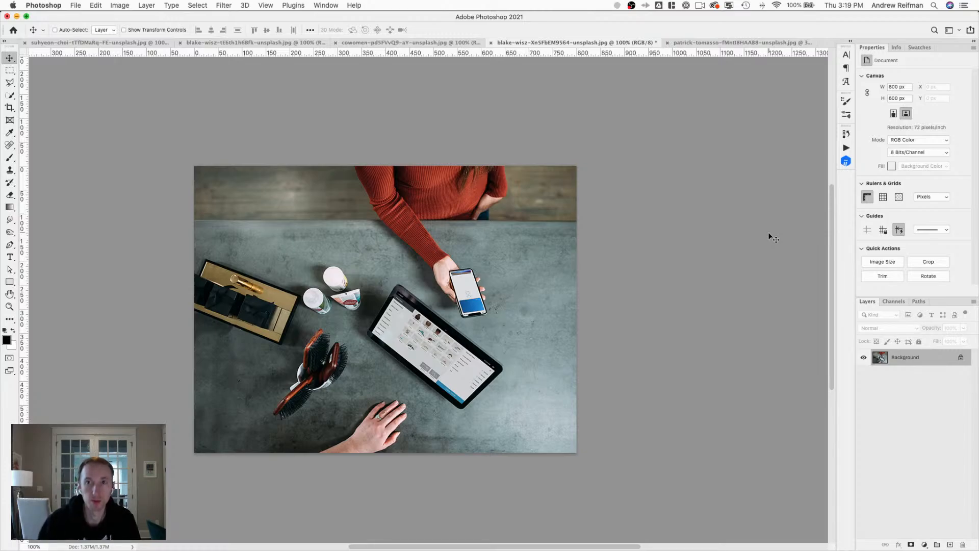
left_click(745, 43)
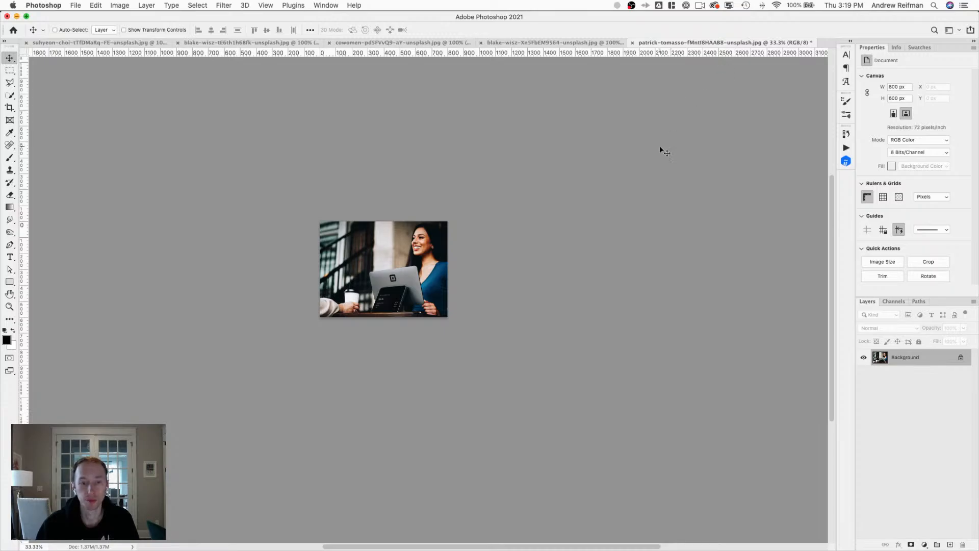
Export the laptop photo via Save for Web as img-cashier.jpg.
key("super+1")
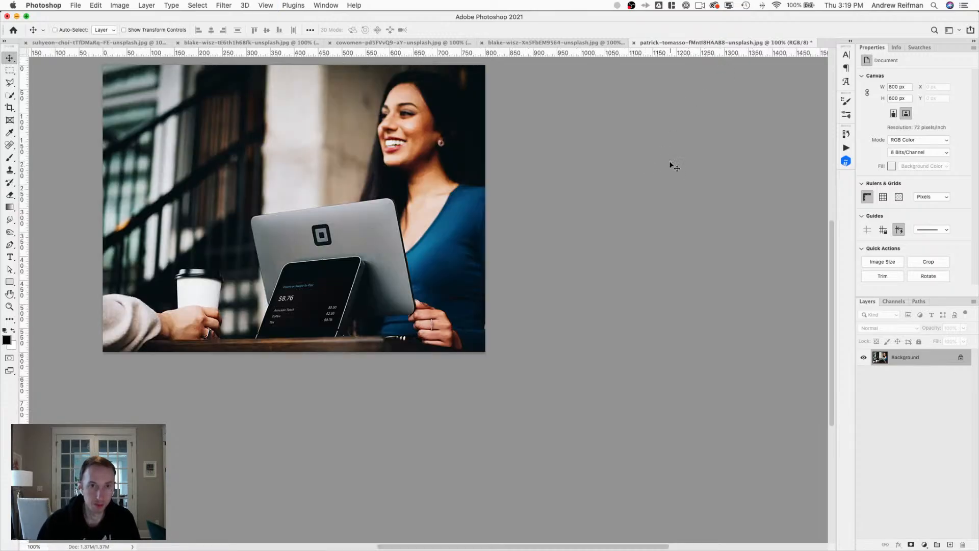
left_click_drag(688, 266, 688, 264)
key("ctrl+alt+shift+s")
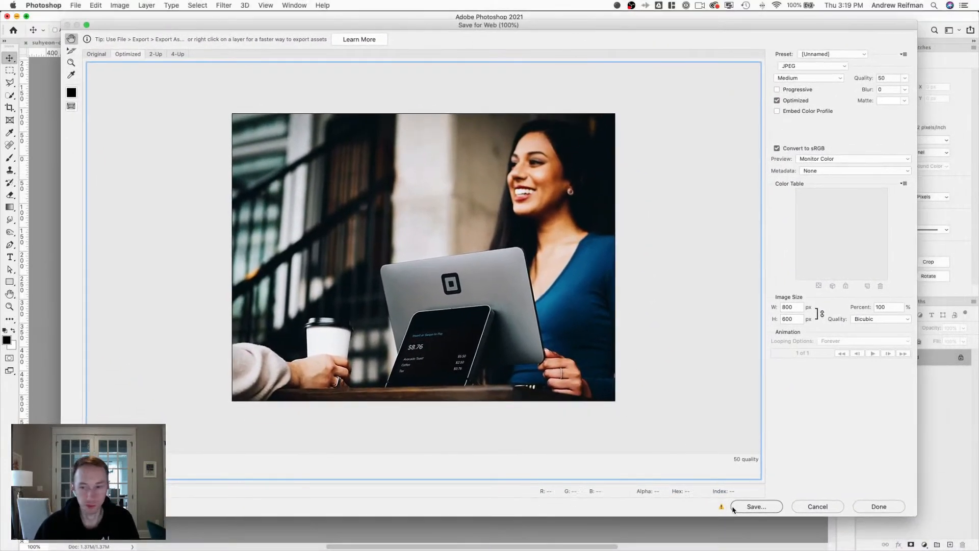
left_click(756, 507)
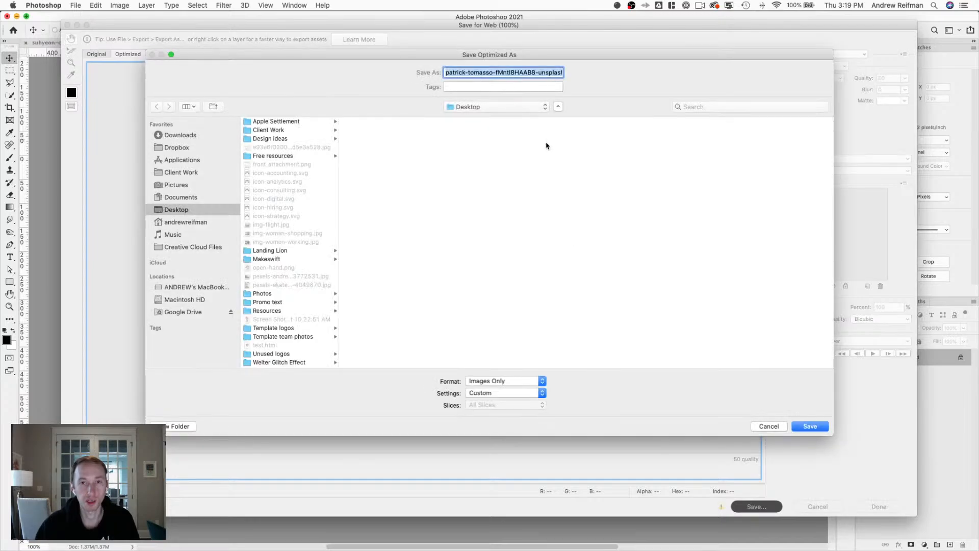
type("im")
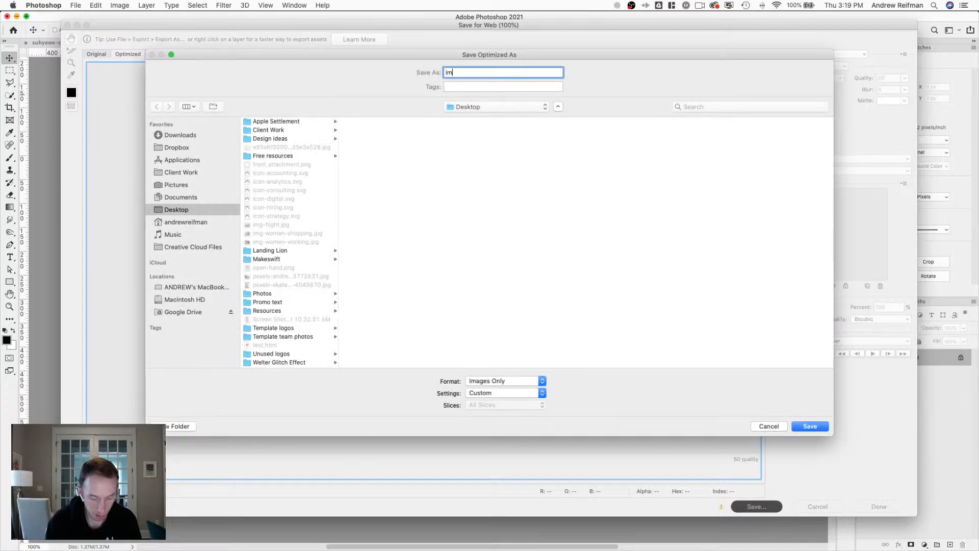
type("g-cashier.")
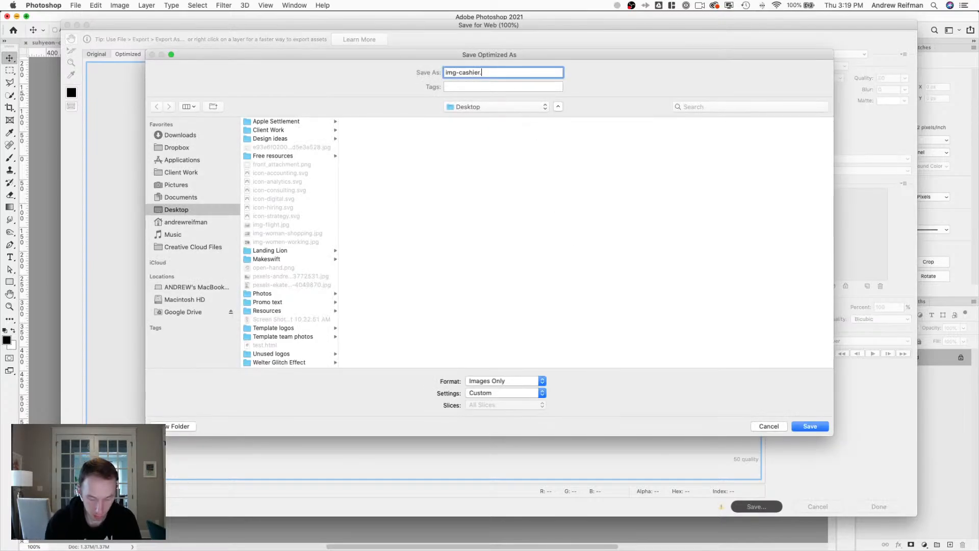
type("jpg")
key("Return")
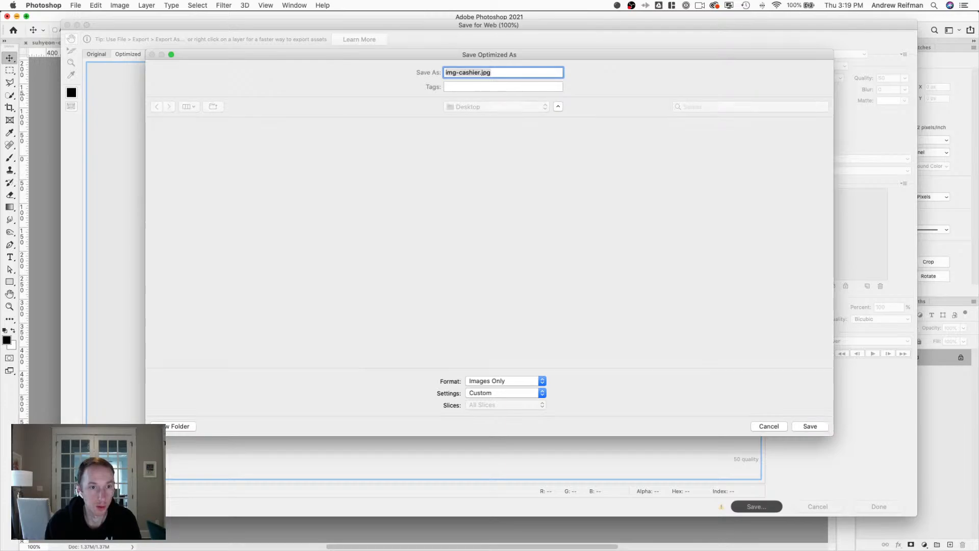
Export the tabletop checkout photo via Save for Web as img-checkout.jpg.
key("ctrl+shift+Tab")
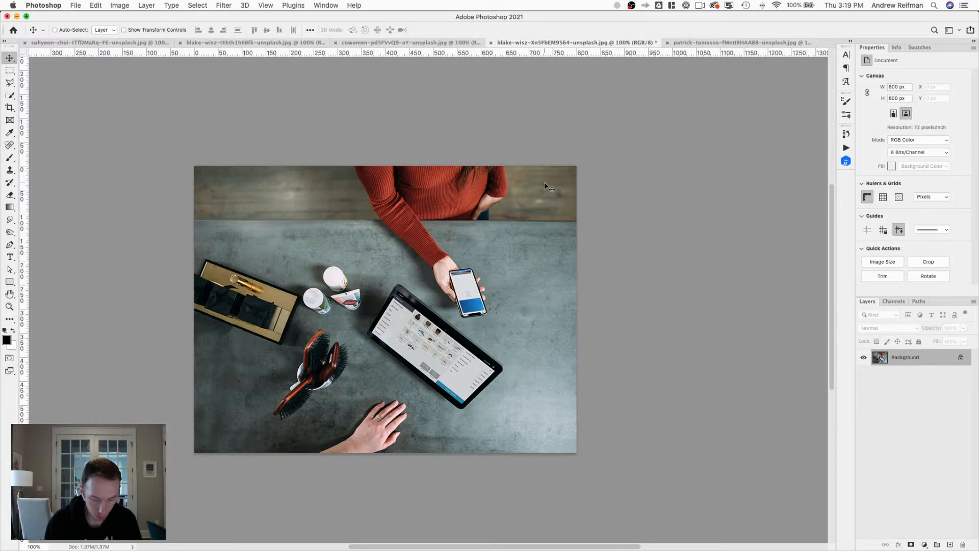
key("alt+shift+super+s")
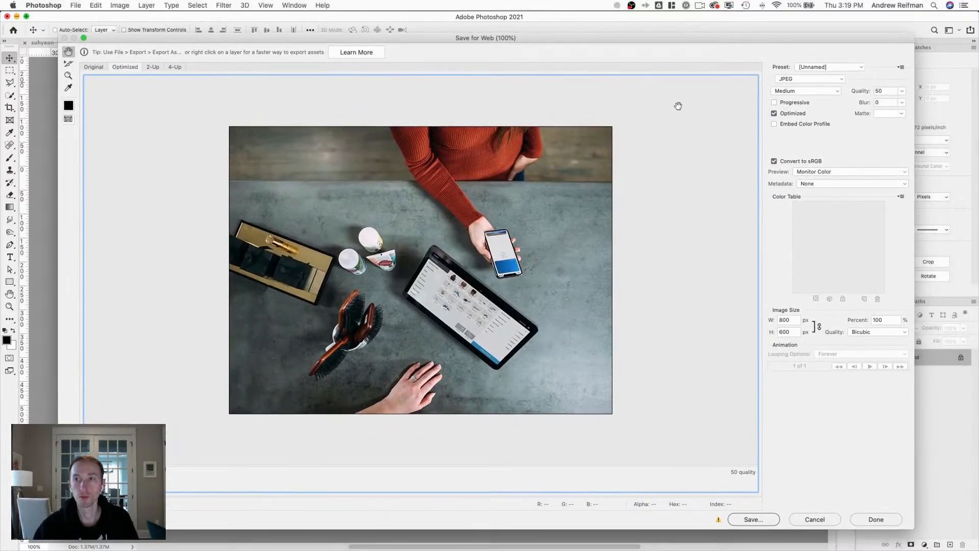
left_click(753, 523)
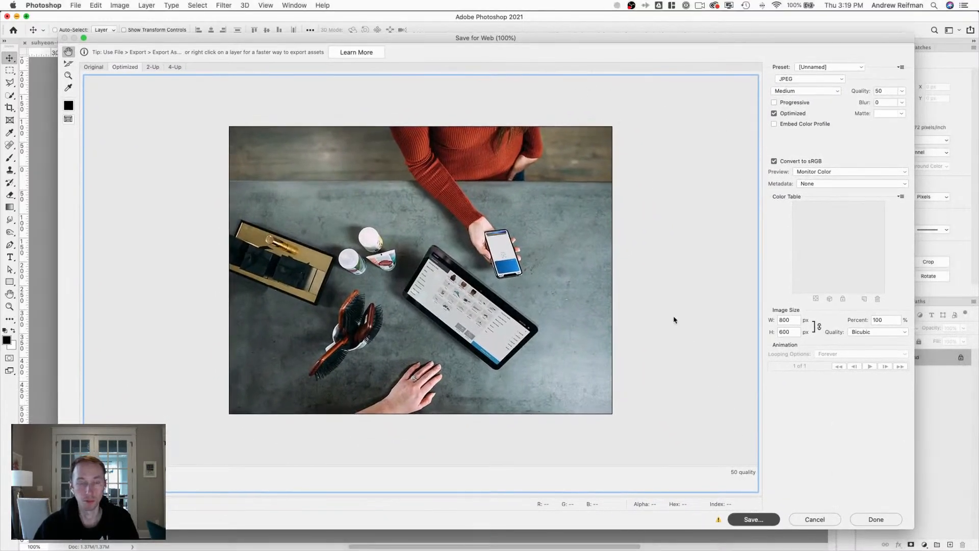
type("img")
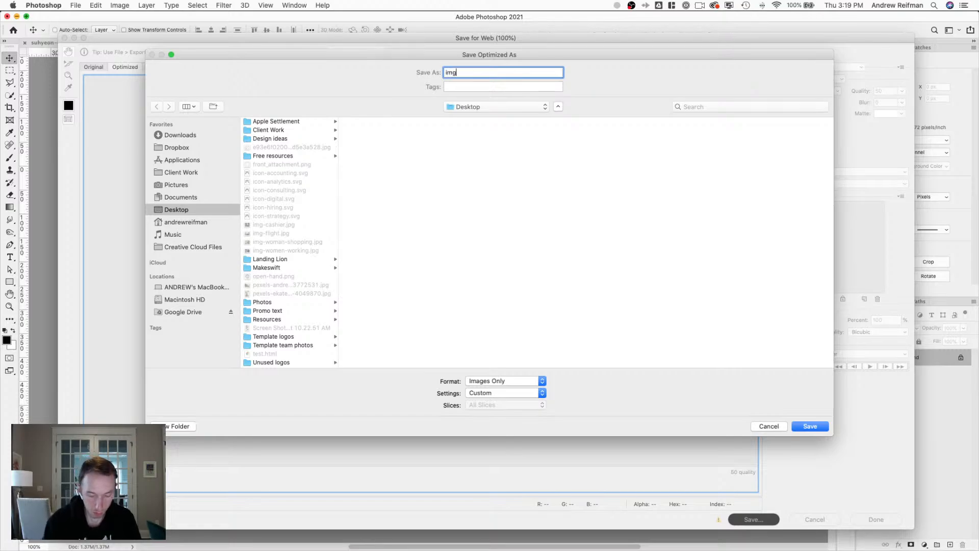
type("-checkout.jpg")
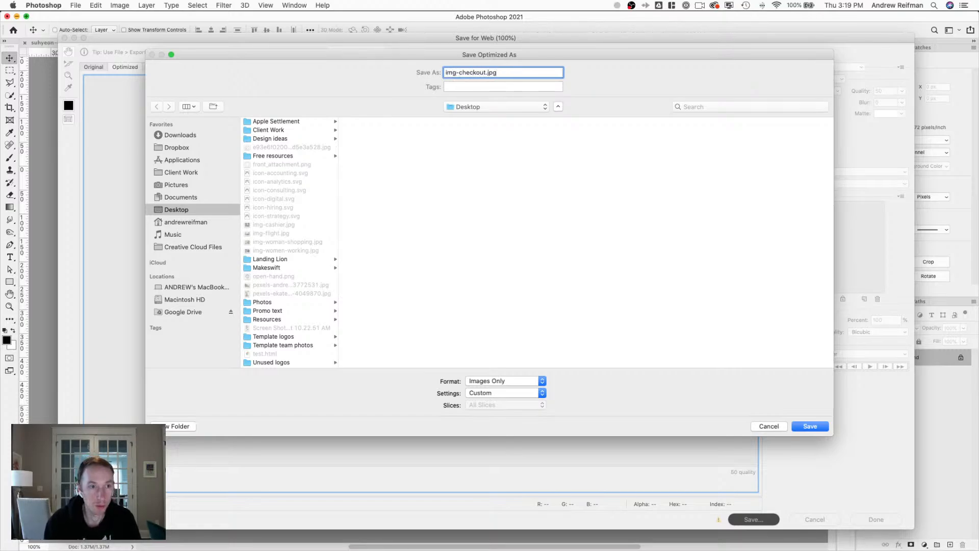
key("Return")
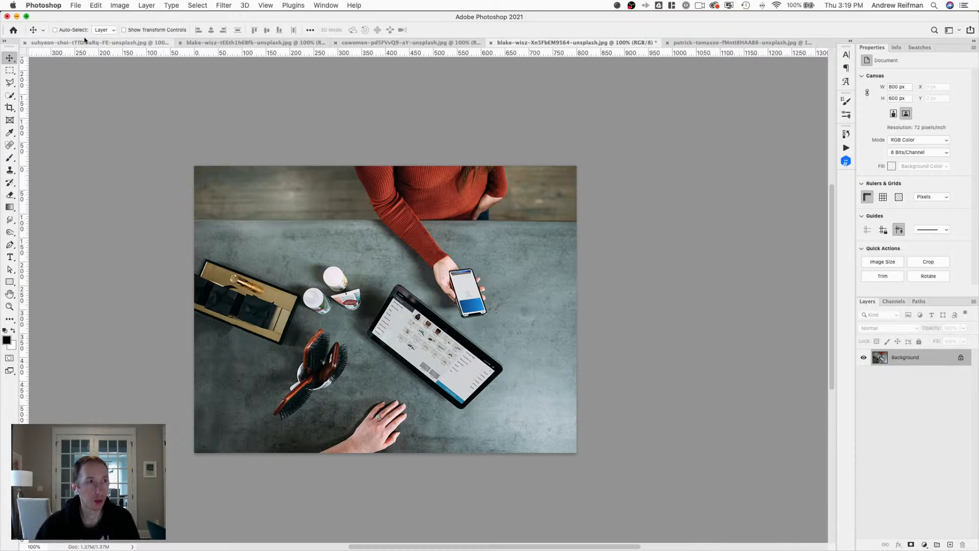
Back in the Makeswift builder, upload img-cashier.jpg and img-checkout.jpg to the Tandem folder.
left_click(16, 16)
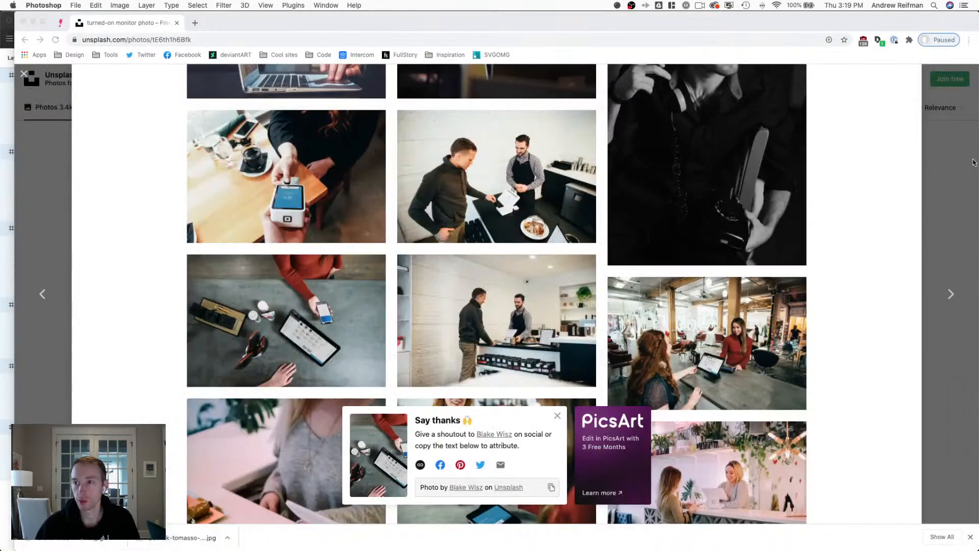
left_click(59, 24)
left_click(59, 24)
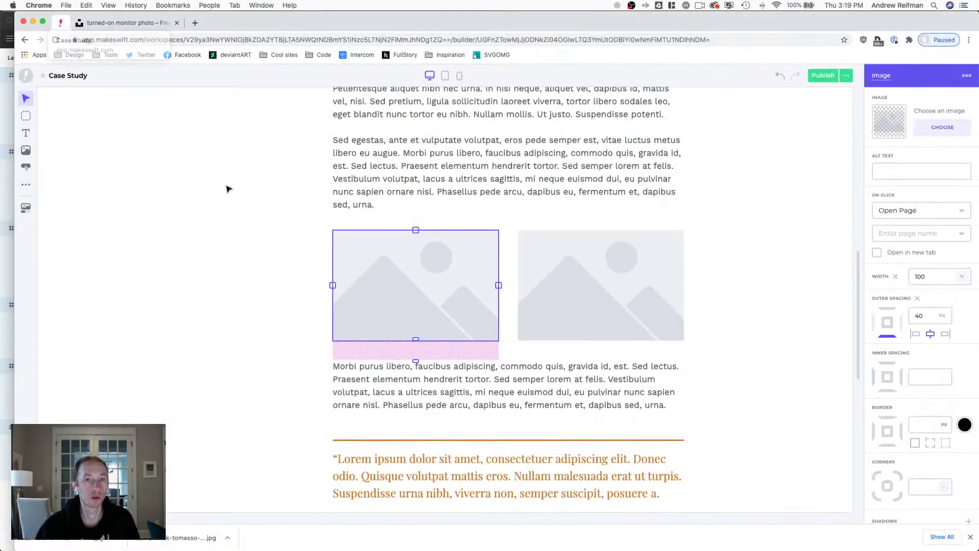
left_click(941, 128)
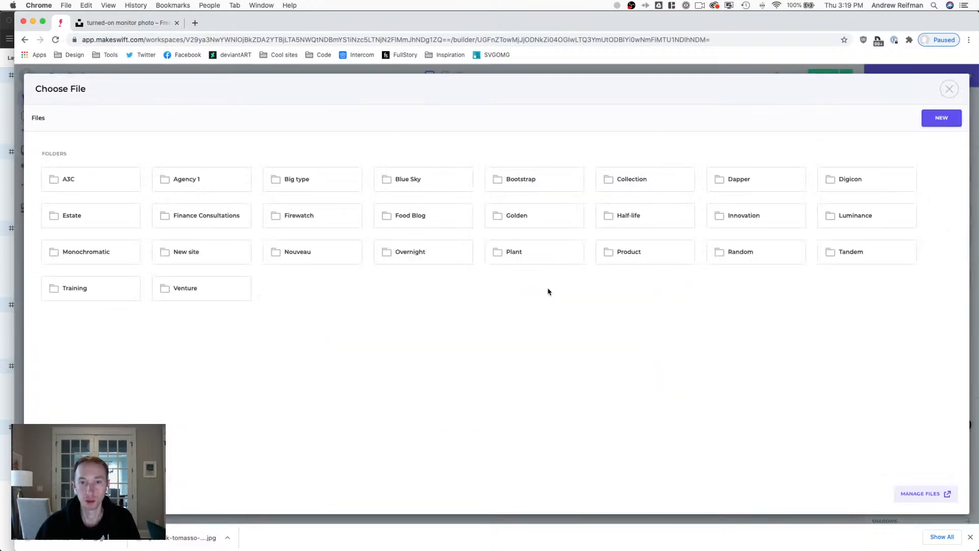
left_click(837, 251)
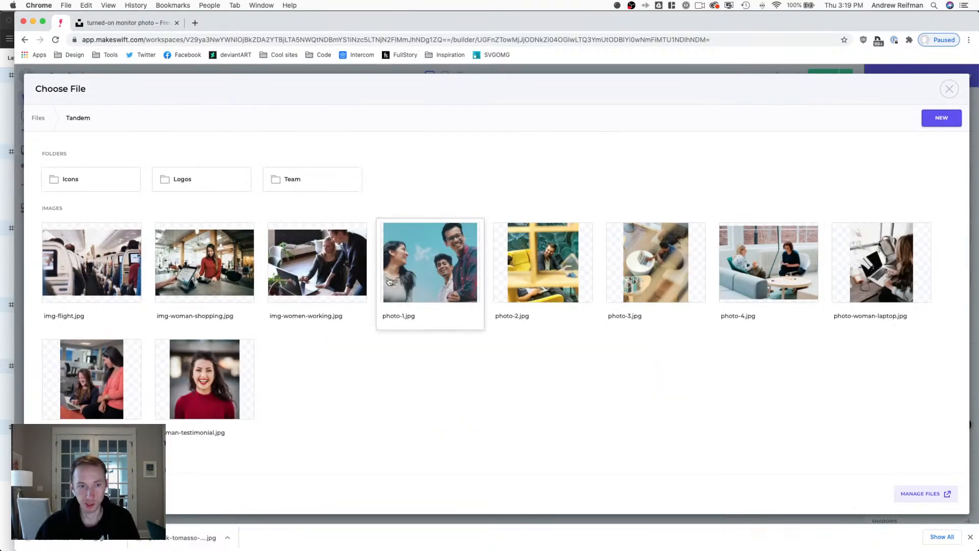
left_click(940, 118)
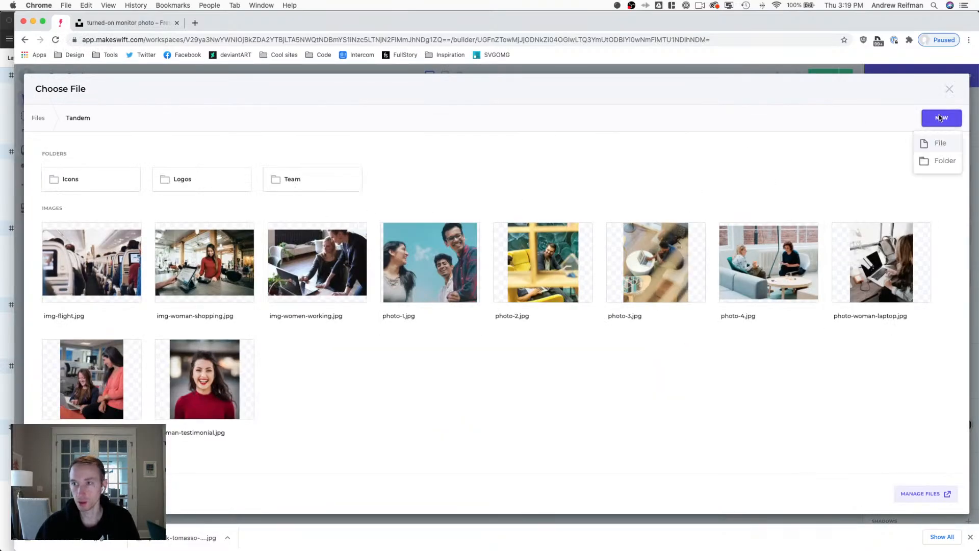
left_click(939, 144)
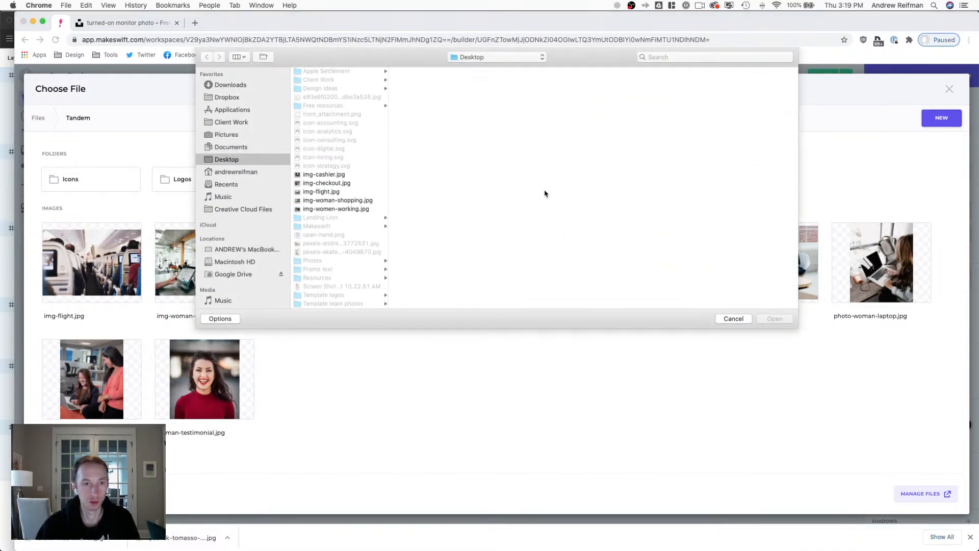
left_click(330, 176)
left_click(329, 183)
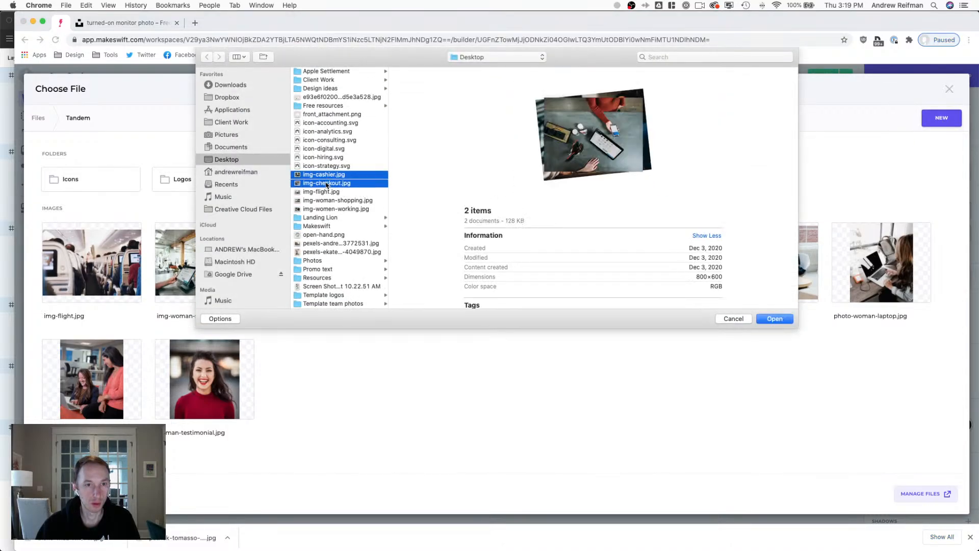
left_click(774, 318)
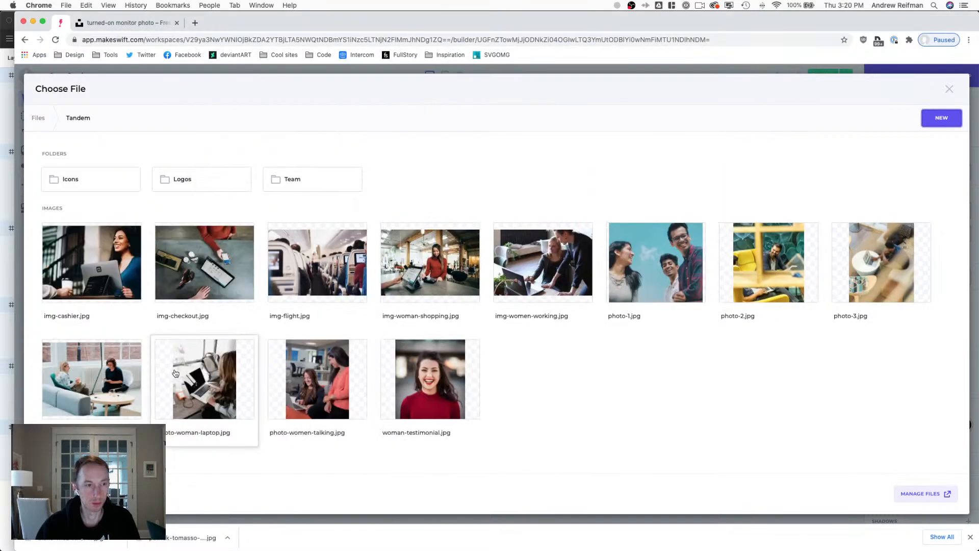
Put img-checkout.jpg in the left image slot and img-cashier.jpg in the right.
left_click(184, 274)
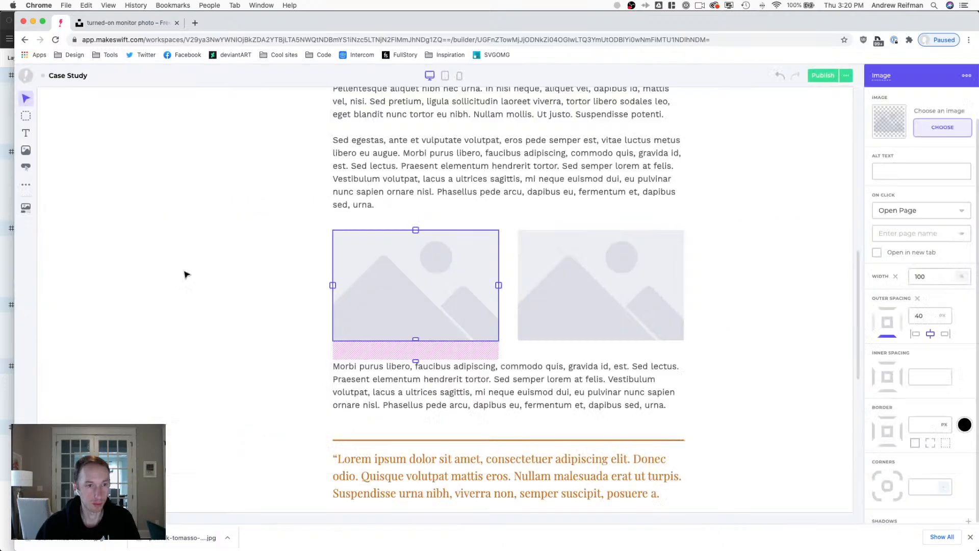
left_click(576, 306)
left_click(965, 127)
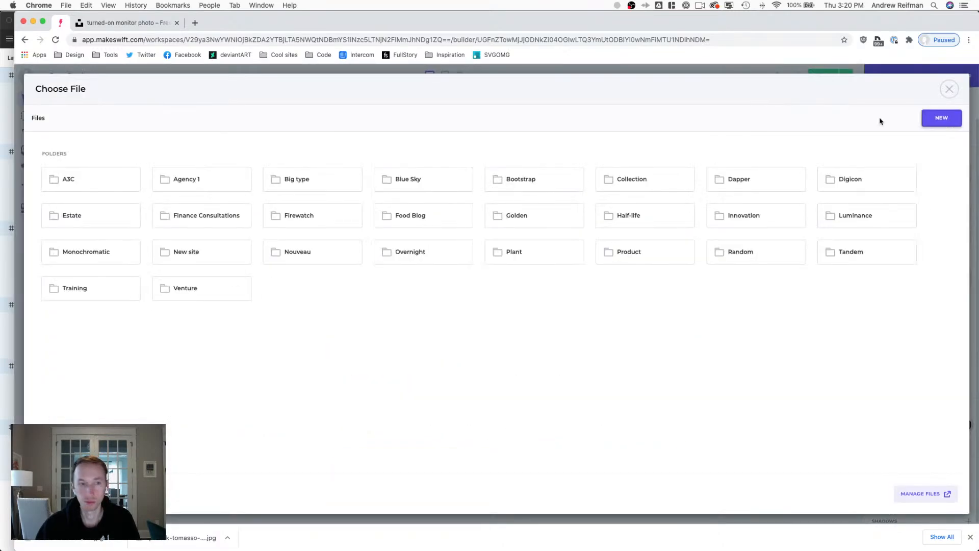
left_click(833, 251)
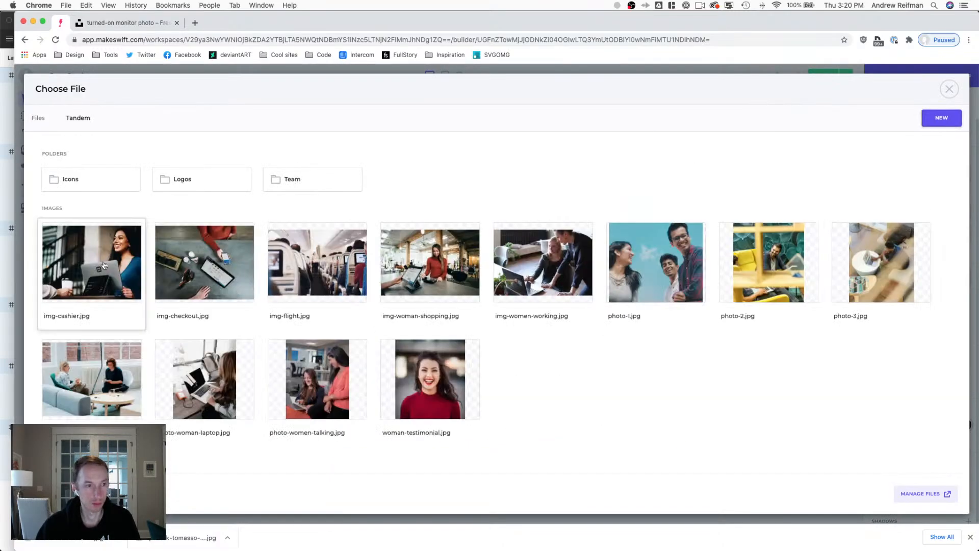
left_click(102, 266)
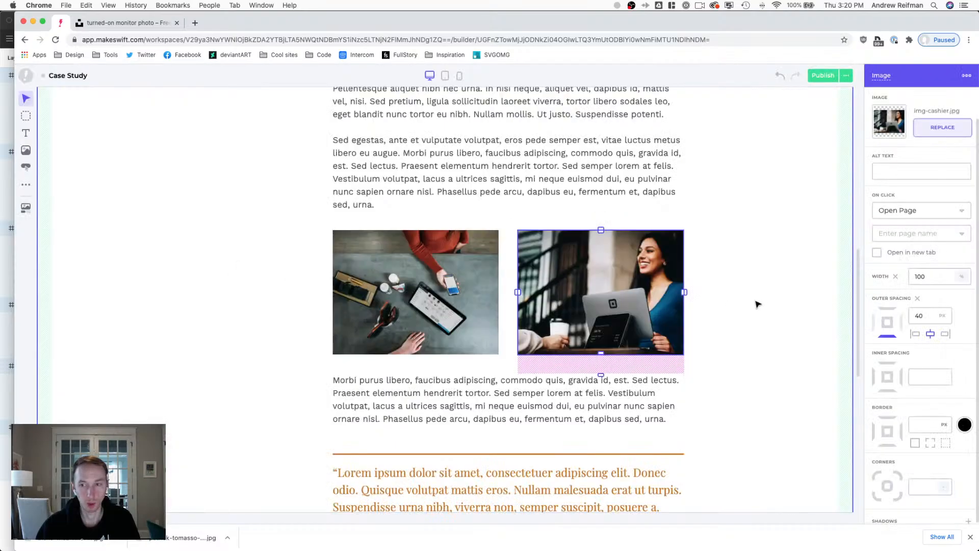
Preview the two-photo layout at desktop, tablet and phone widths.
left_click(856, 259)
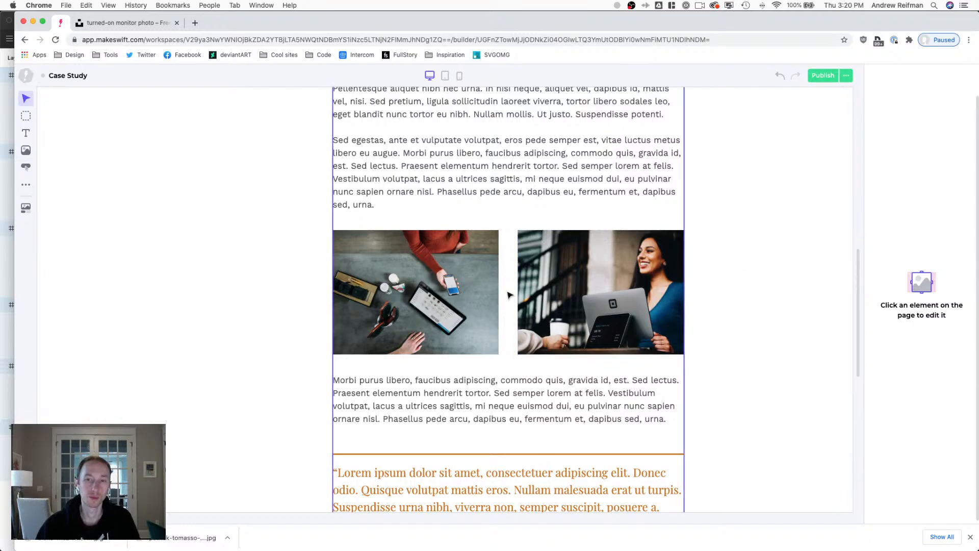
key("2")
key("3")
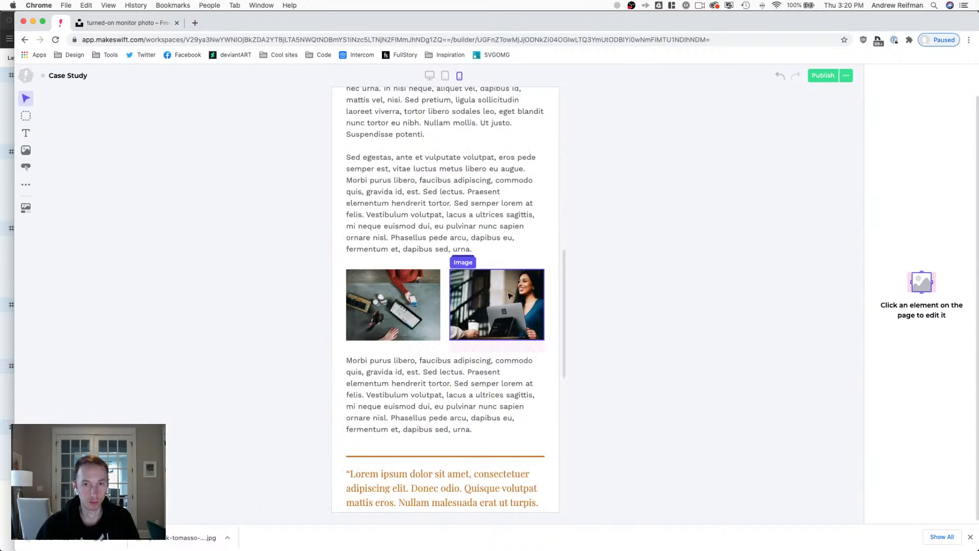
key("2")
key("1")
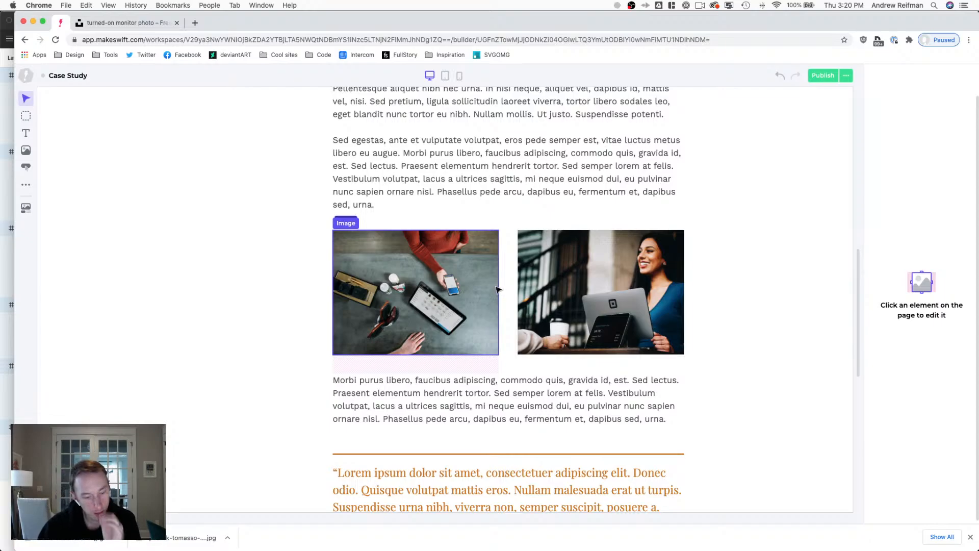
key("3")
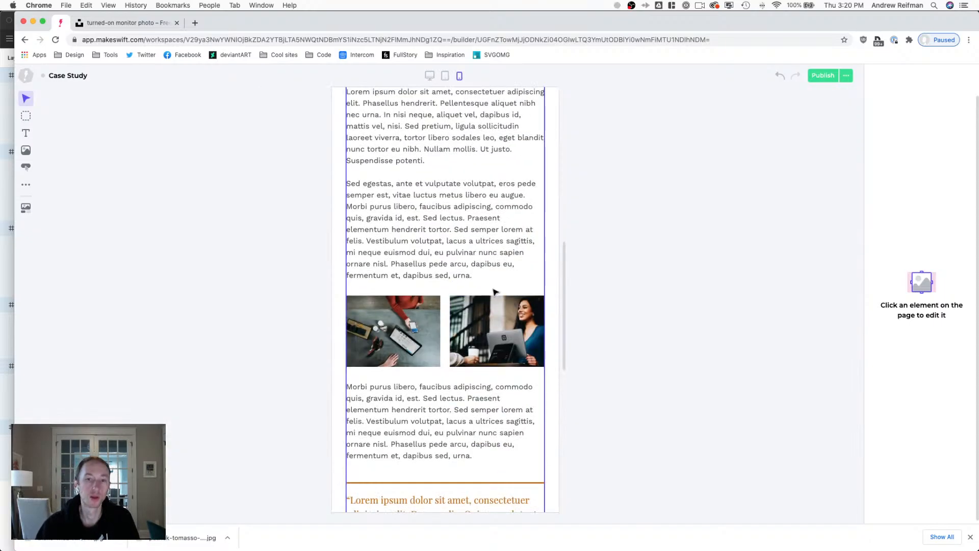
key("2")
key("1")
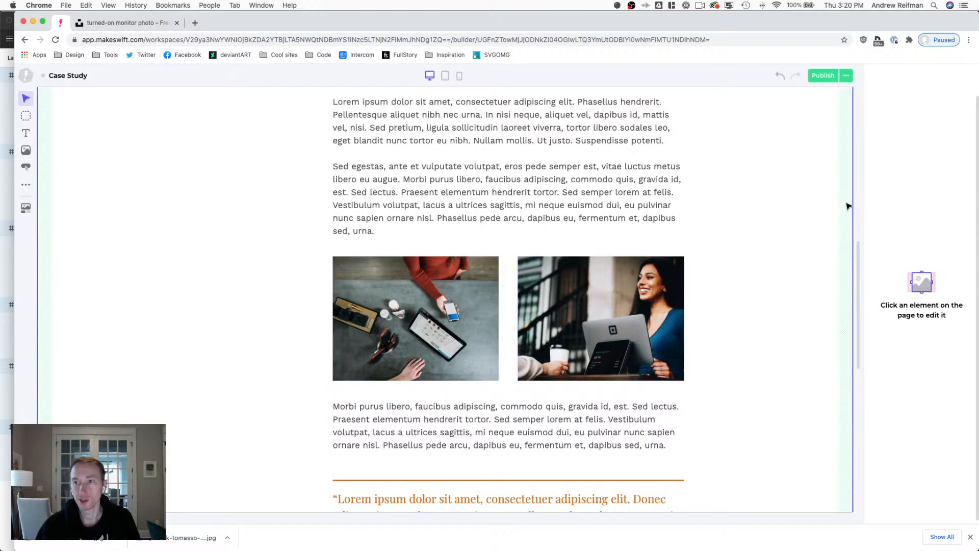
Add a carousel above the photos, hide its dots and remove its third image slot.
left_click(25, 184)
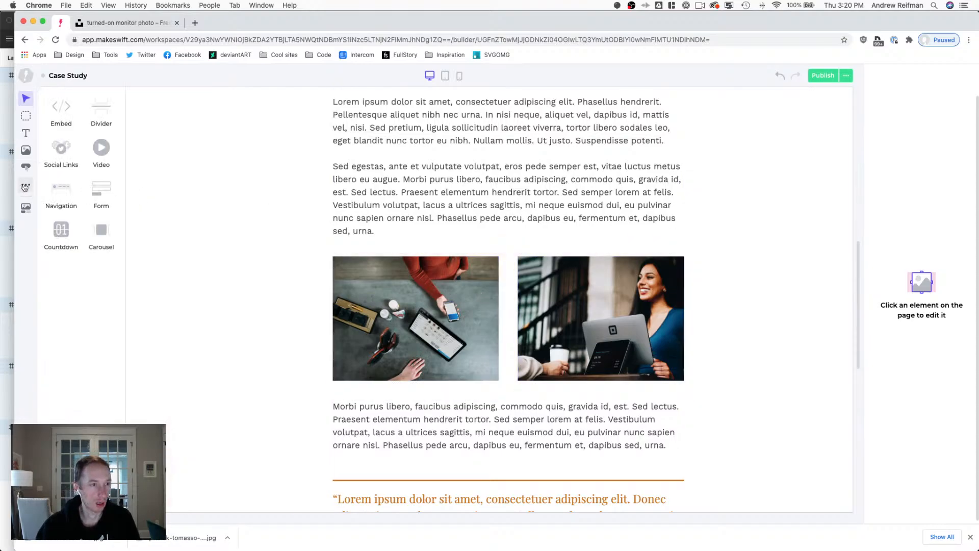
left_click_drag(101, 232, 429, 267)
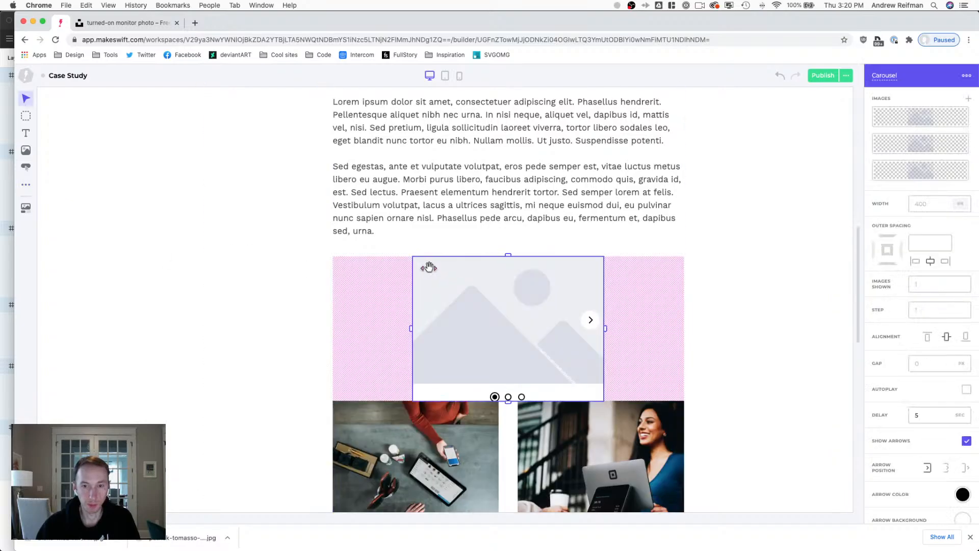
scroll(423, 274, "down", 5)
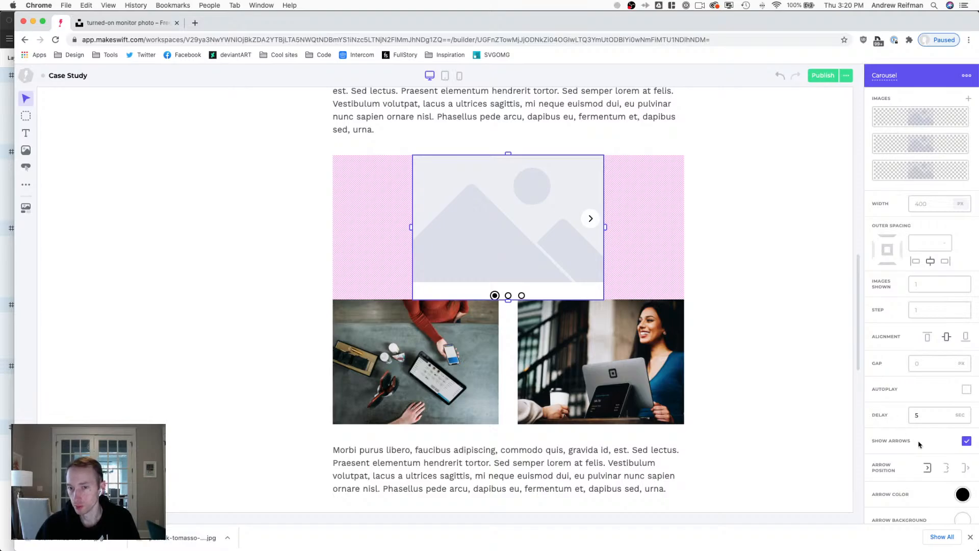
scroll(956, 437, "down", 3)
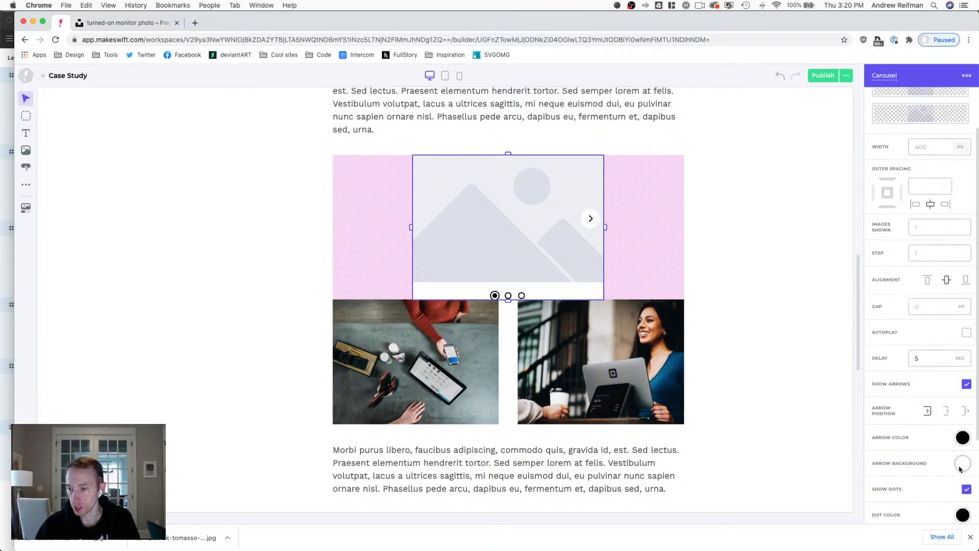
left_click(966, 489)
scroll(949, 181, "up", 3)
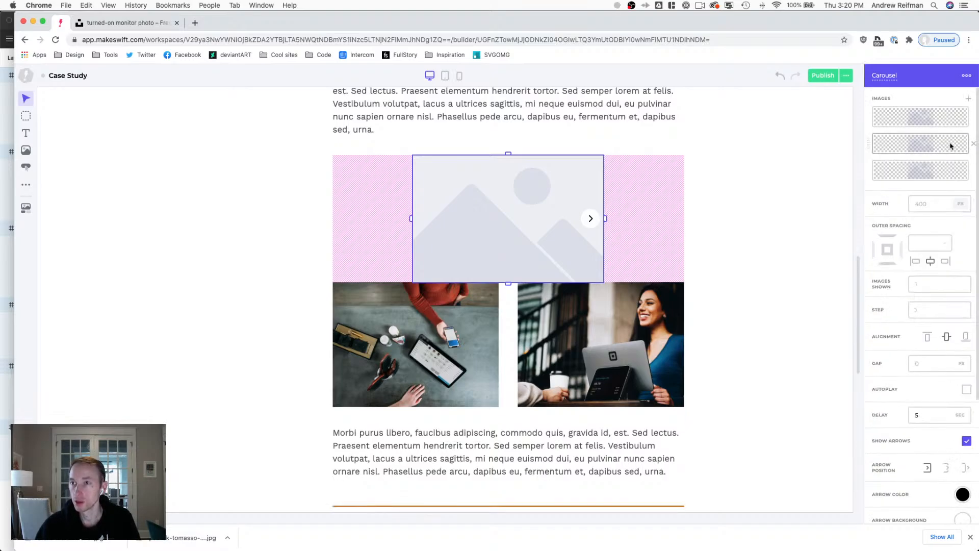
left_click(973, 172)
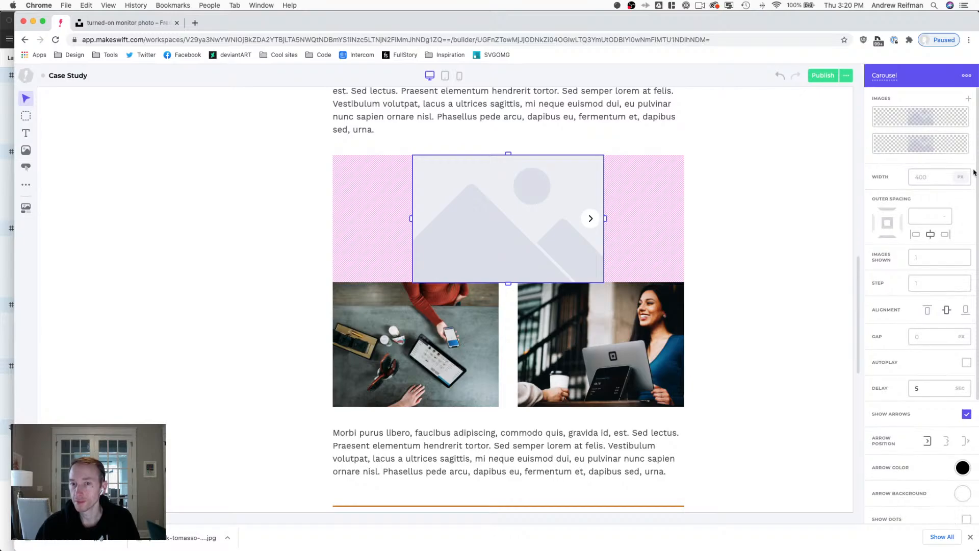
Set the carousel images to img-checkout.jpg and img-cashier.jpg, showing 2 at once.
left_click(913, 120)
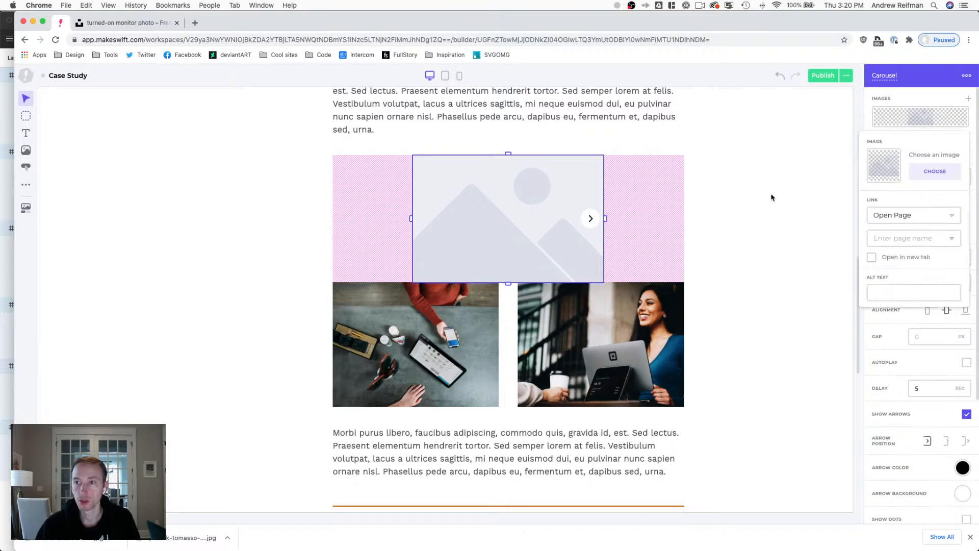
left_click(915, 170)
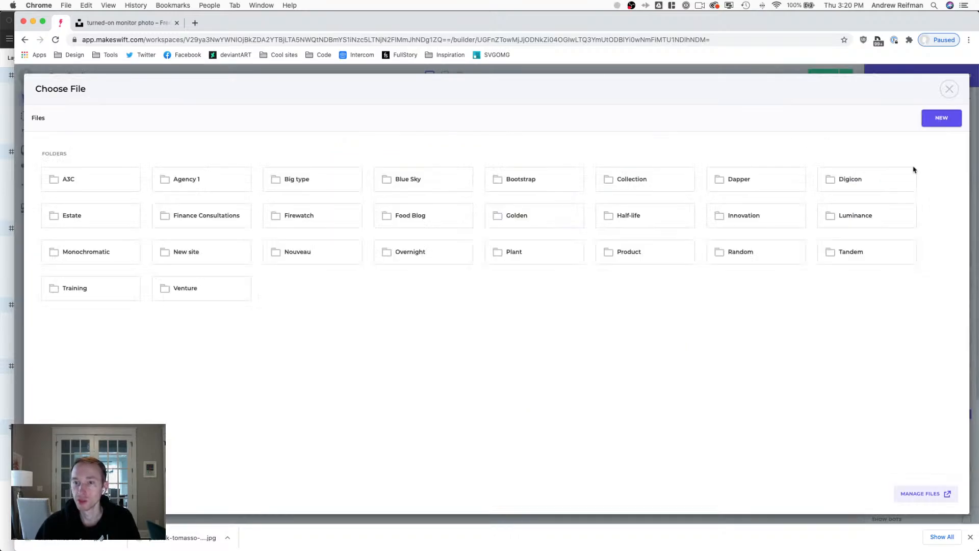
left_click(832, 255)
left_click(227, 275)
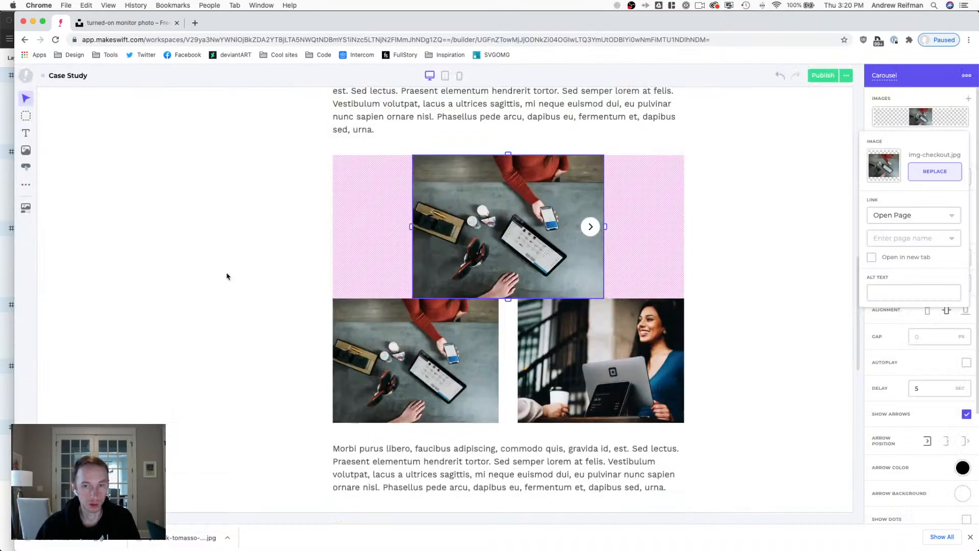
left_click(907, 316)
left_click(939, 257)
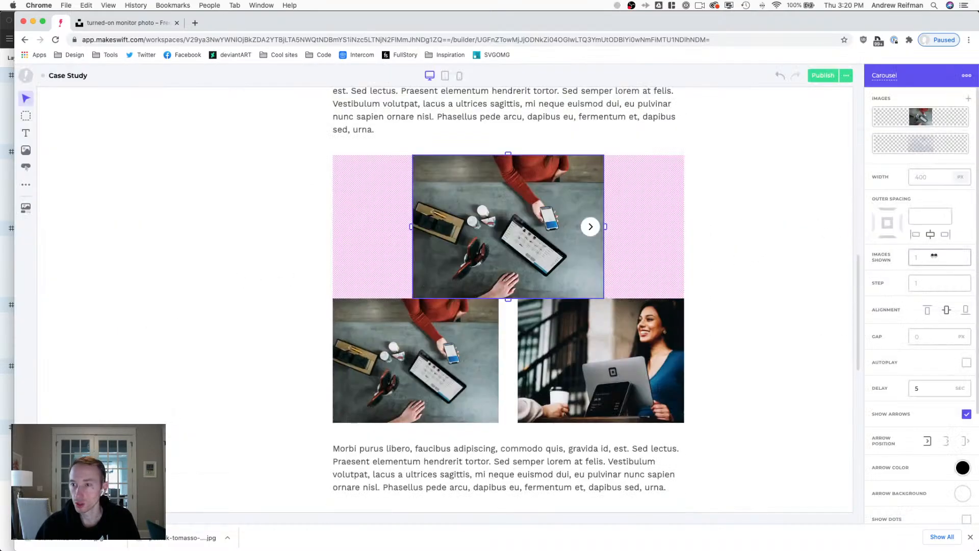
type("2")
key("Return")
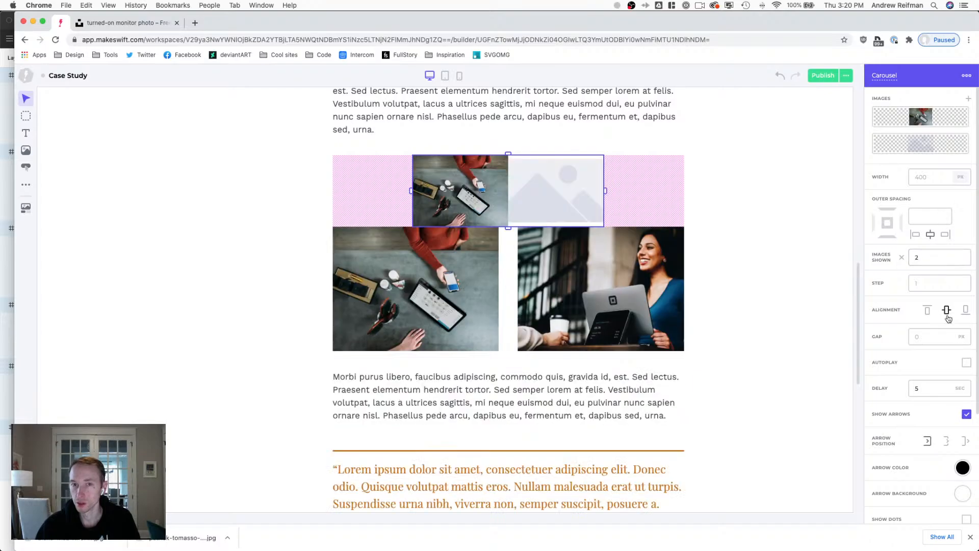
left_click(920, 146)
left_click(935, 199)
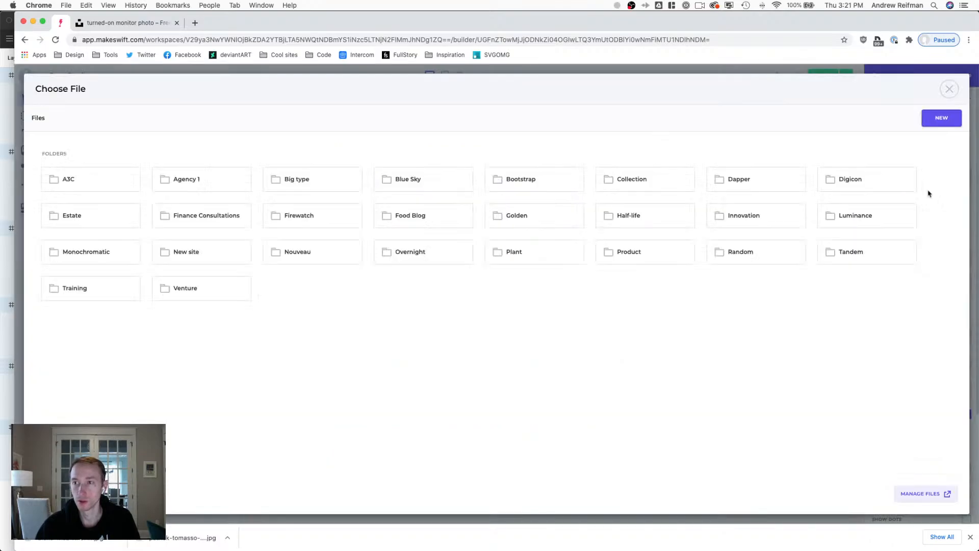
left_click(850, 251)
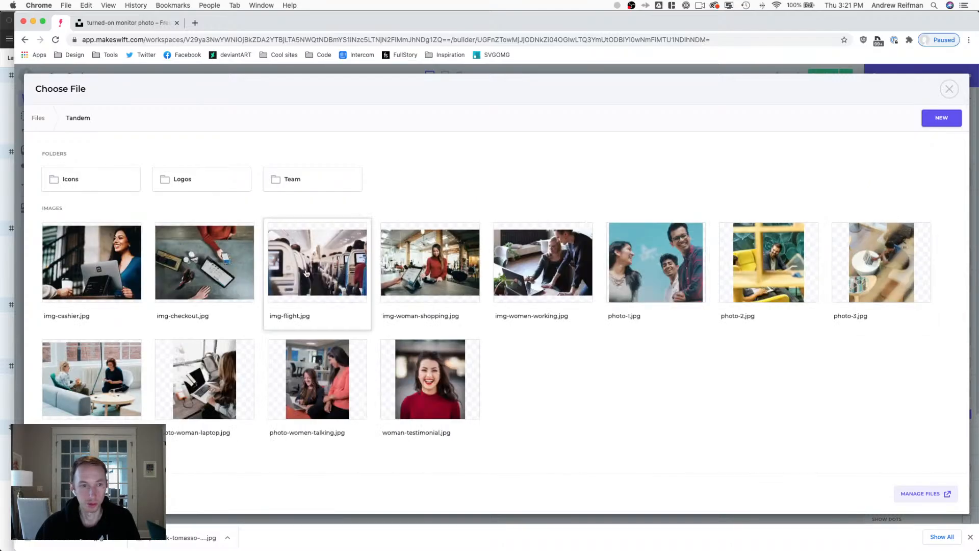
left_click(94, 250)
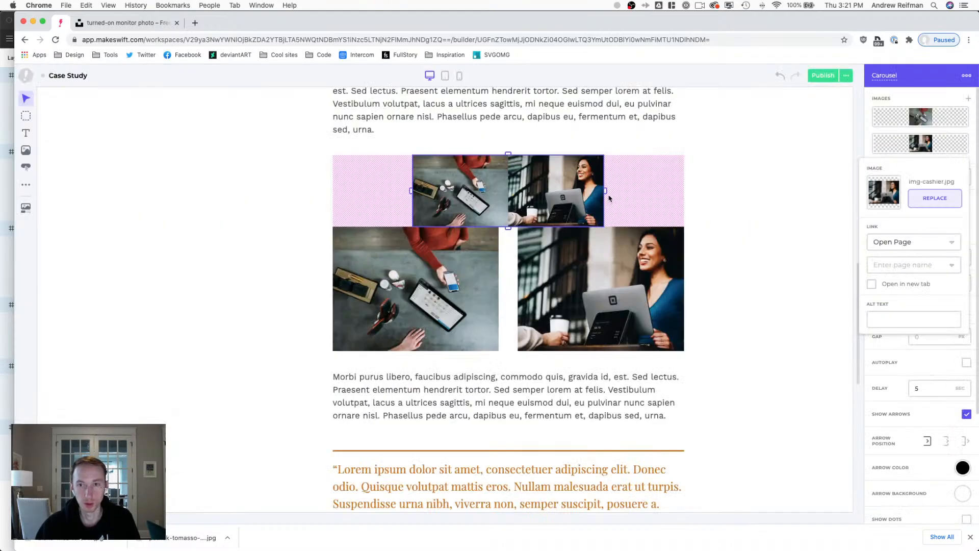
Stretch the carousel to full width with a 30 px gap and delete the lower-left static photo.
left_click_drag(606, 192, 734, 192)
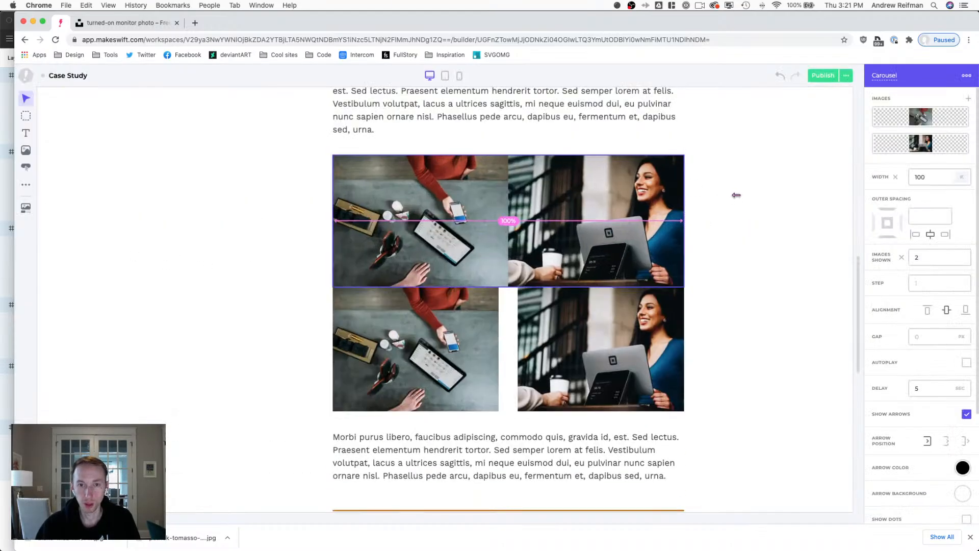
left_click(933, 336)
type("20")
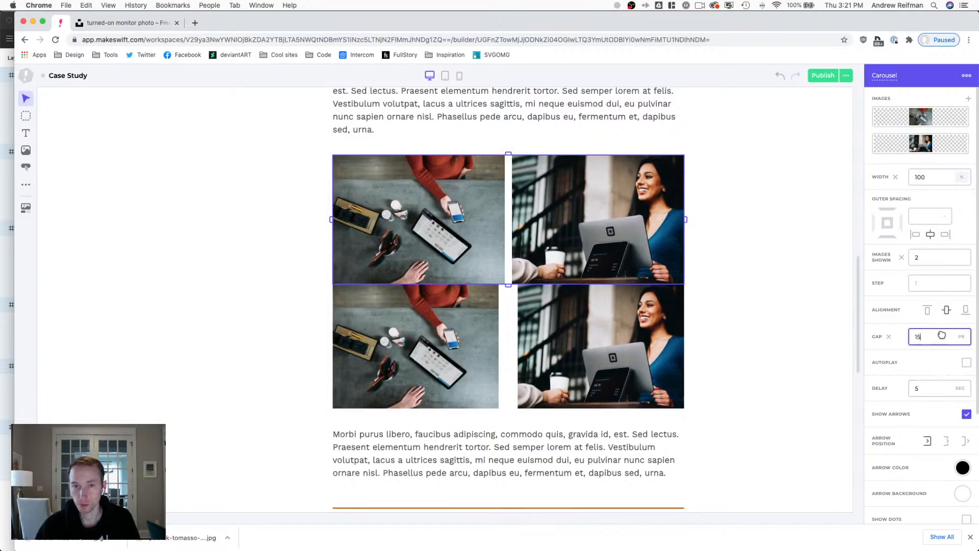
key("BackSpace")
type("5")
key("BackSpace")
key("BackSpace")
type("30")
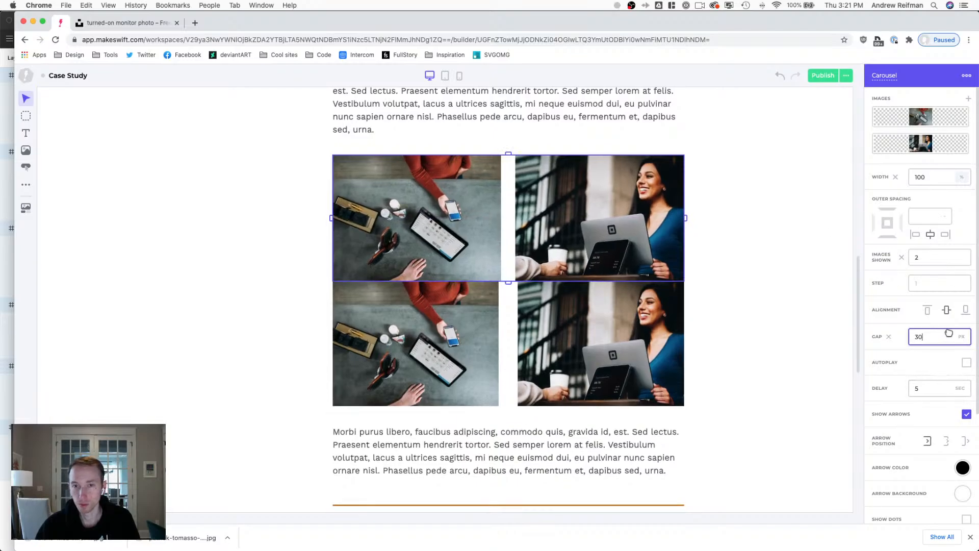
key("Return")
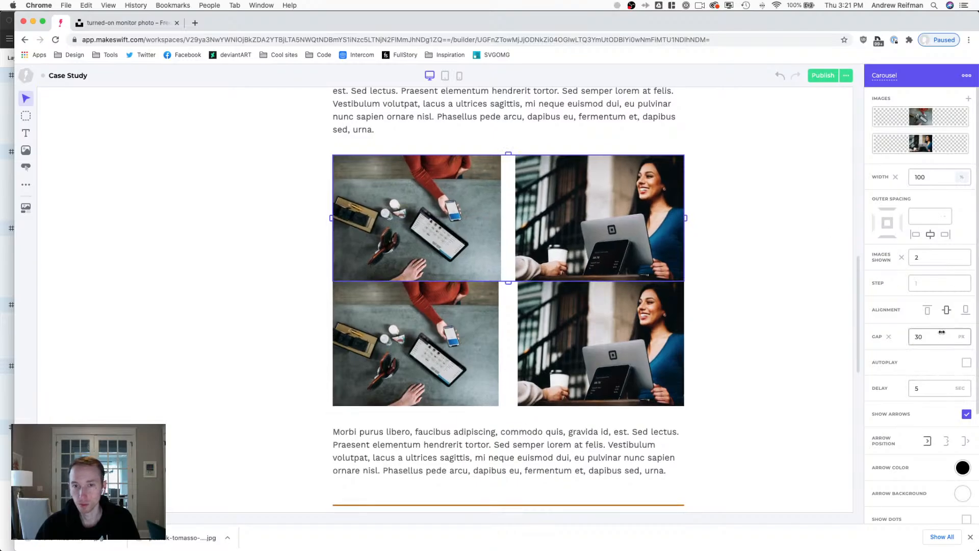
left_click(491, 348)
key("Delete")
Delete the remaining static photo and remove the space below the Morbi purus paragraph.
left_click(544, 326)
key("Delete")
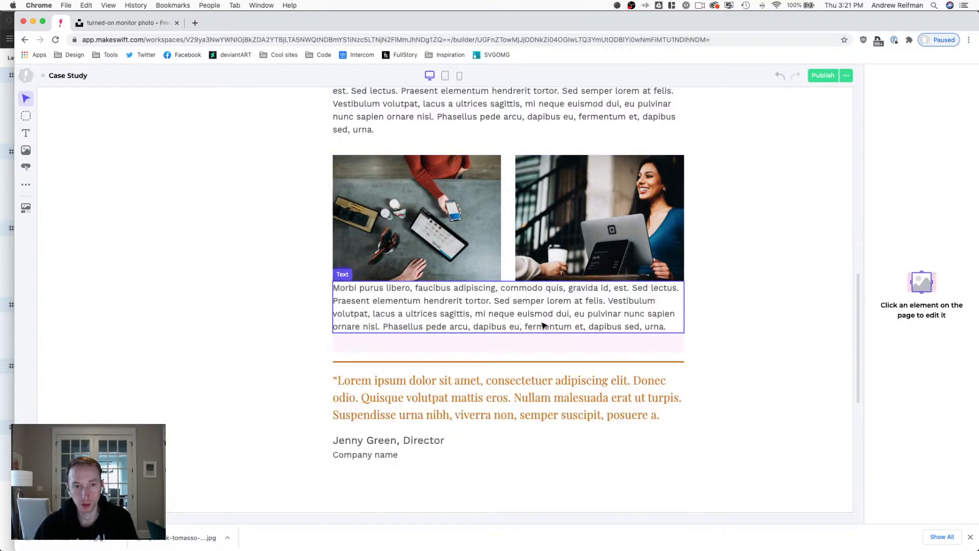
scroll(509, 263, "up", 2)
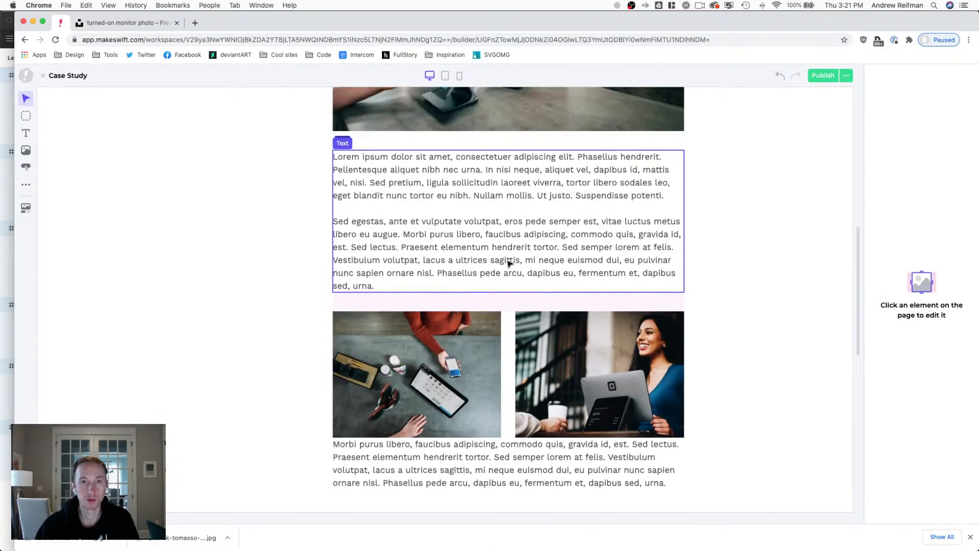
scroll(454, 282, "up", 7)
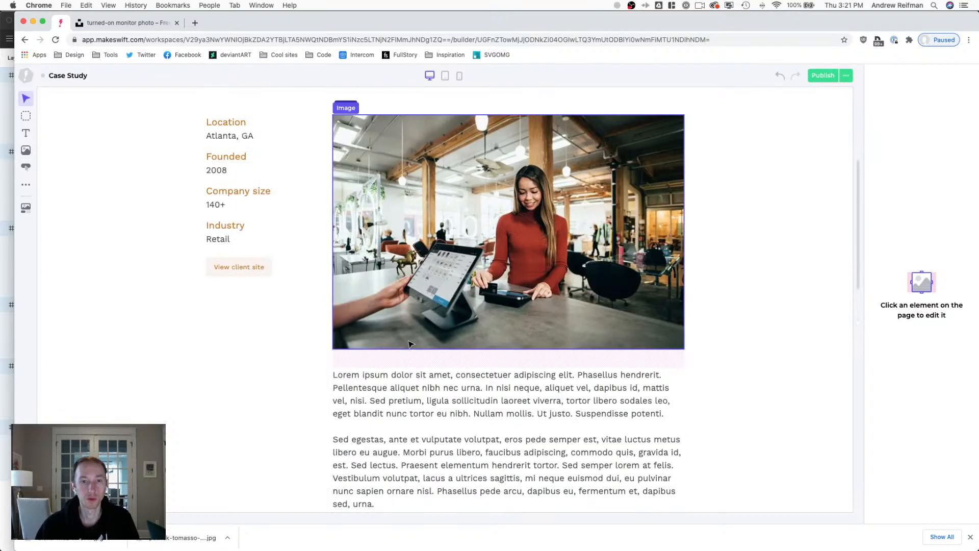
left_click(418, 355)
scroll(495, 374, "down", 3)
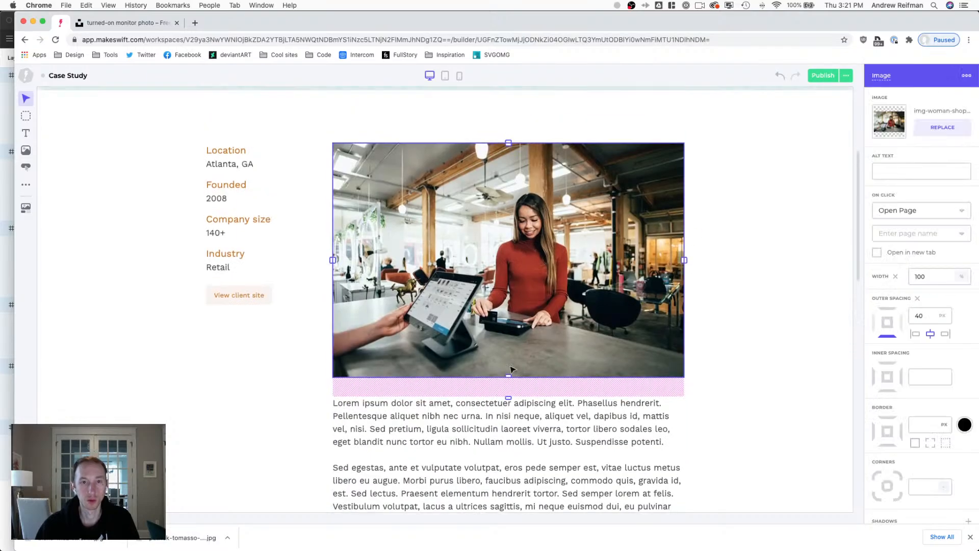
left_click(478, 401)
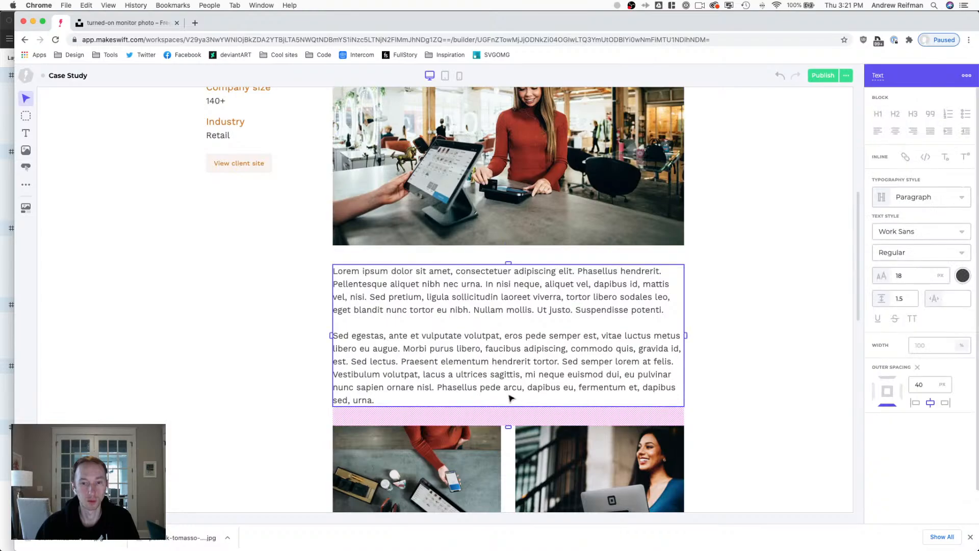
scroll(504, 403, "down", 4)
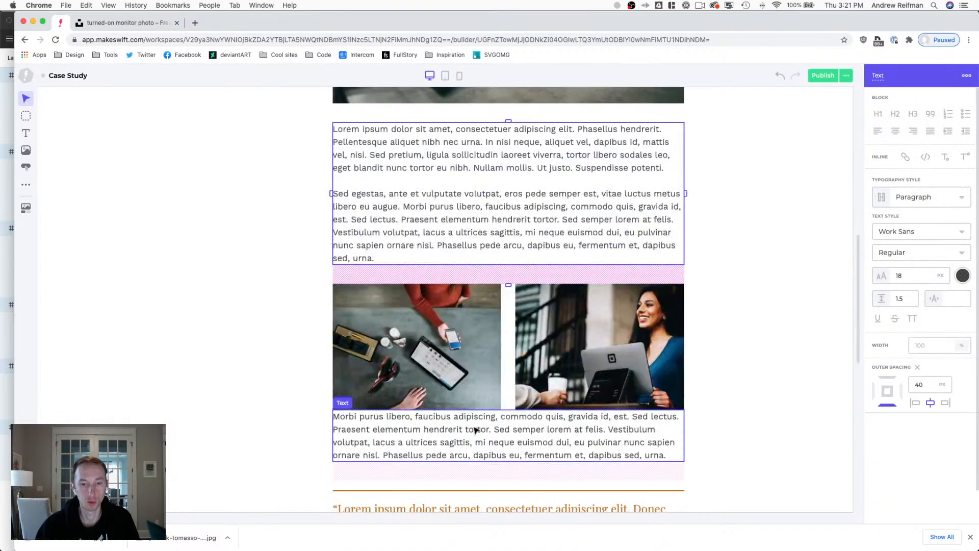
scroll(474, 429, "down", 2)
left_click(457, 408)
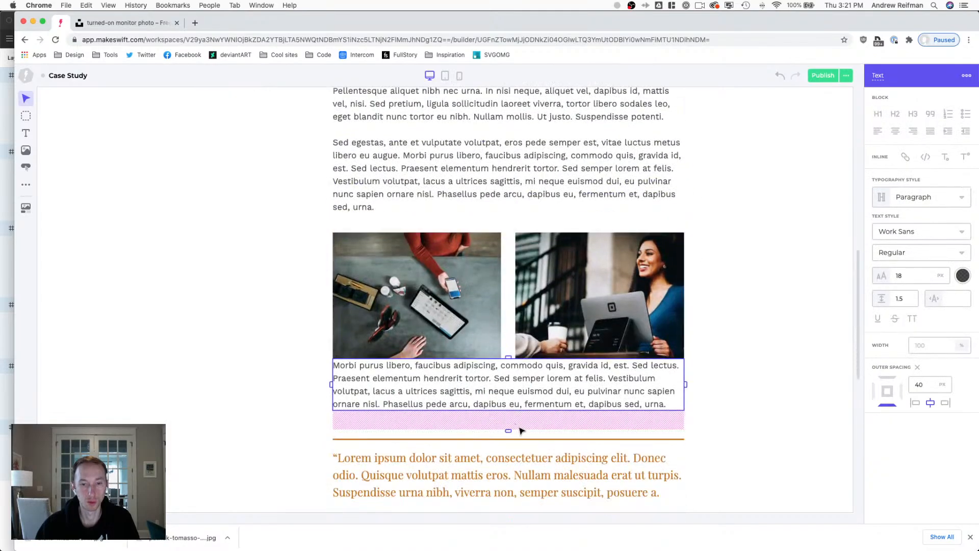
scroll(507, 429, "down", 4)
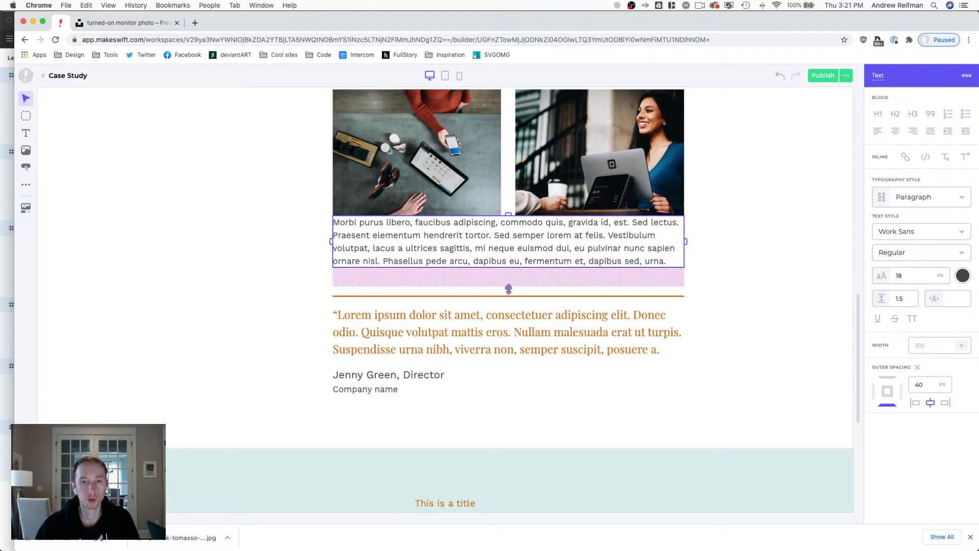
left_click_drag(508, 289, 509, 261)
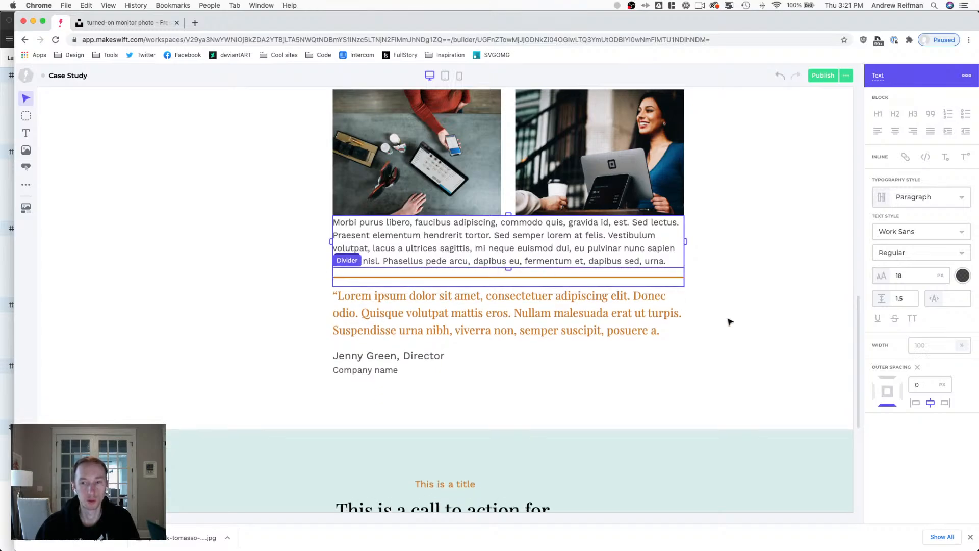
Clear the bottom spacing on the Sed egestas text and the image above it.
scroll(503, 322, "up", 1)
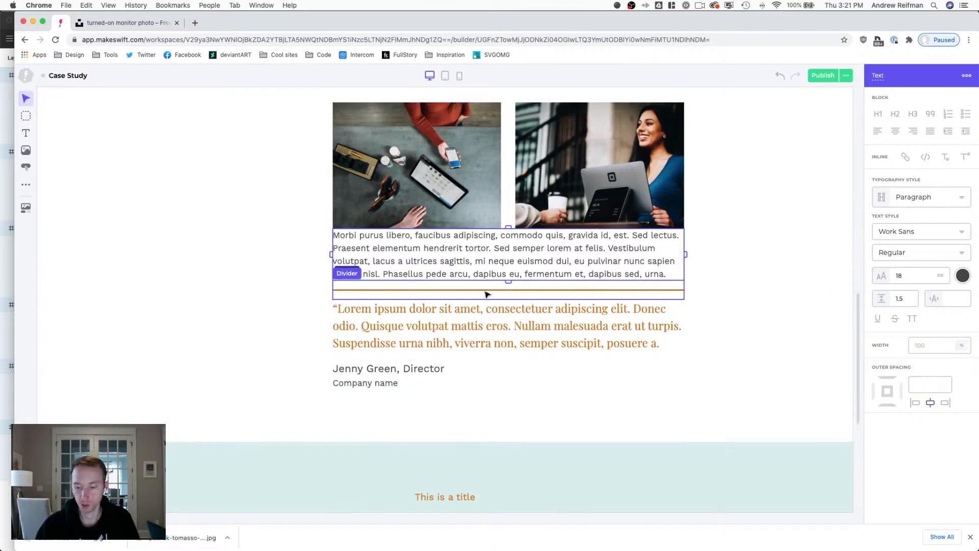
scroll(484, 291, "up", 5)
left_click(446, 186)
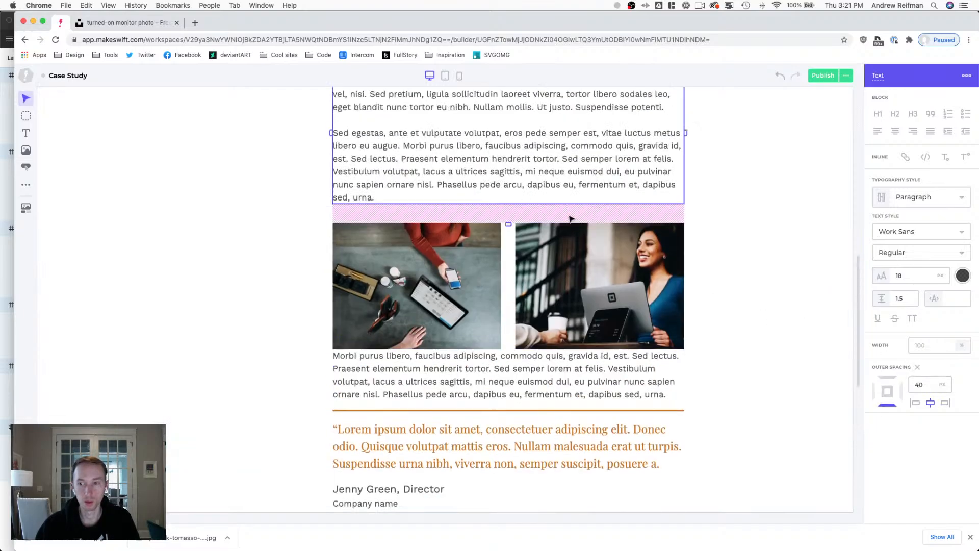
left_click(917, 367)
scroll(544, 228, "up", 8)
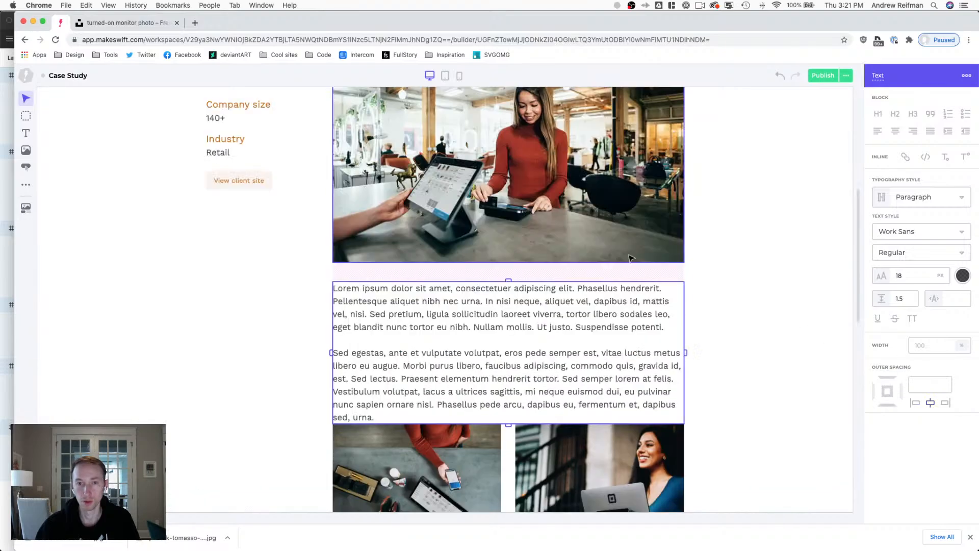
left_click(544, 227)
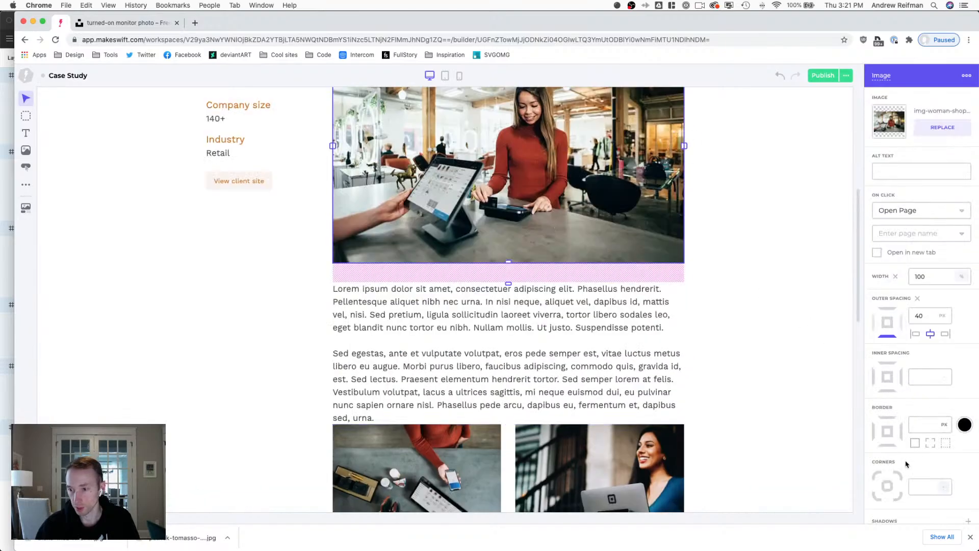
left_click(916, 298)
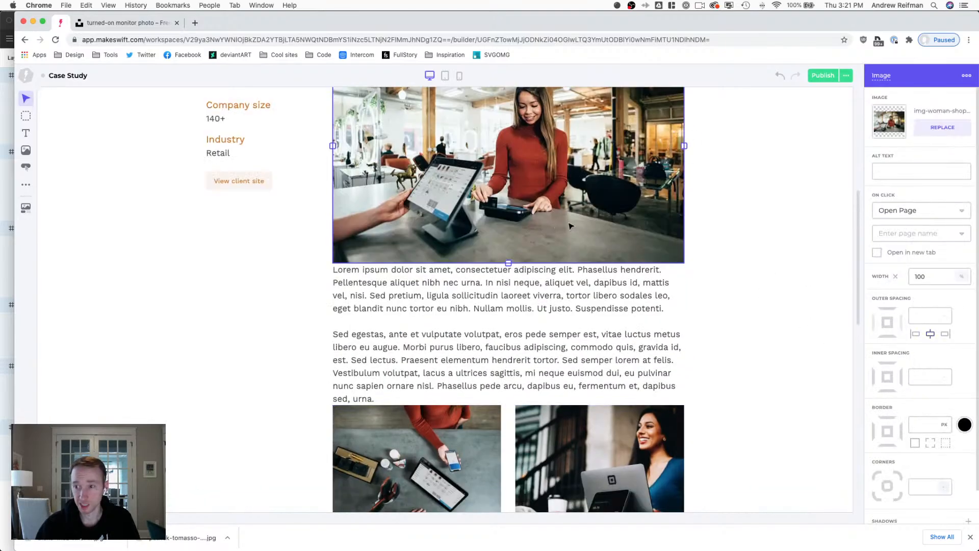
scroll(545, 222, "up", 4)
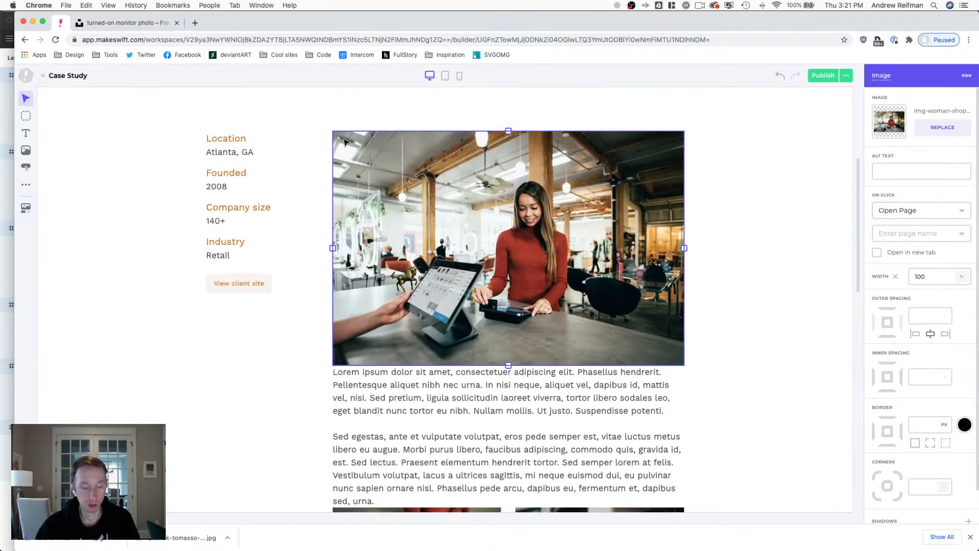
key("Escape")
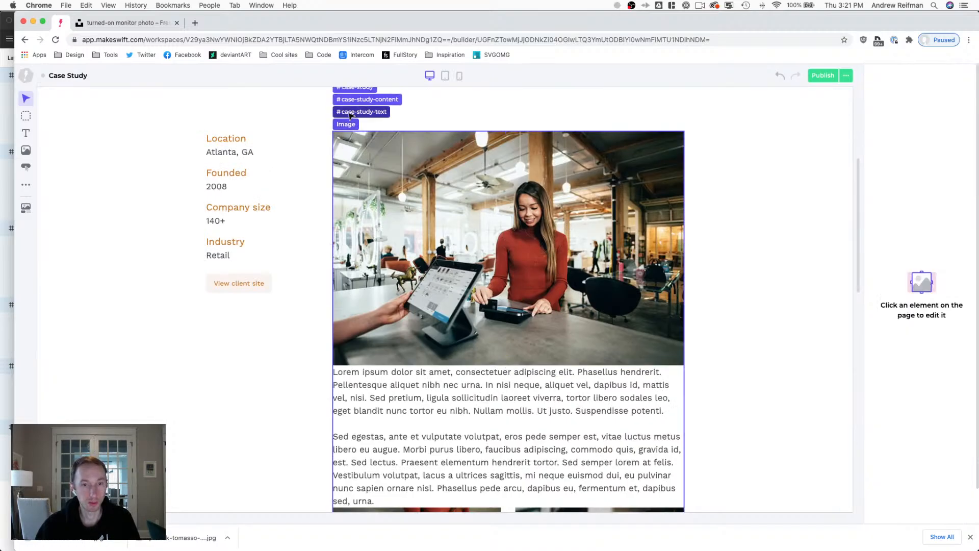
Give the container holding the image and text a 40 px row gap.
left_click(350, 113)
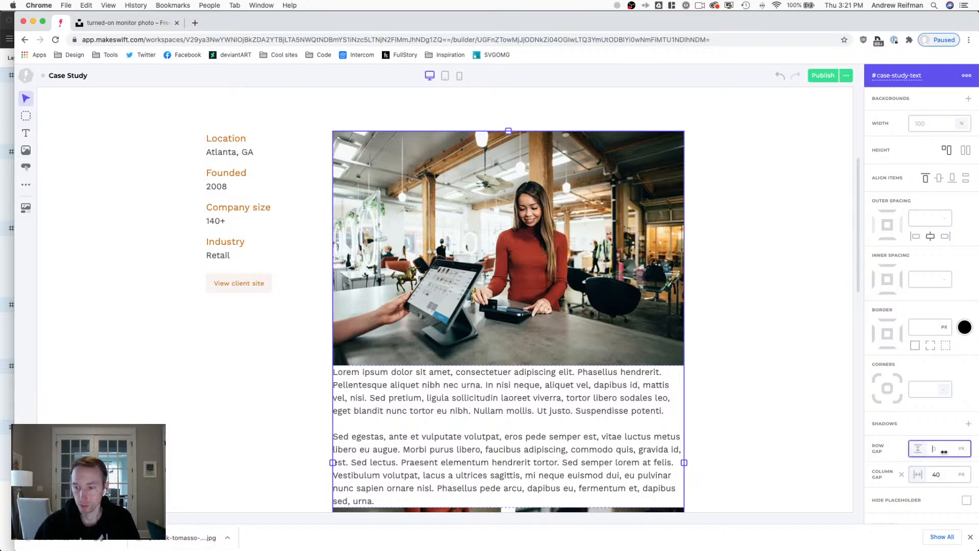
type("40")
scroll(635, 434, "down", 3)
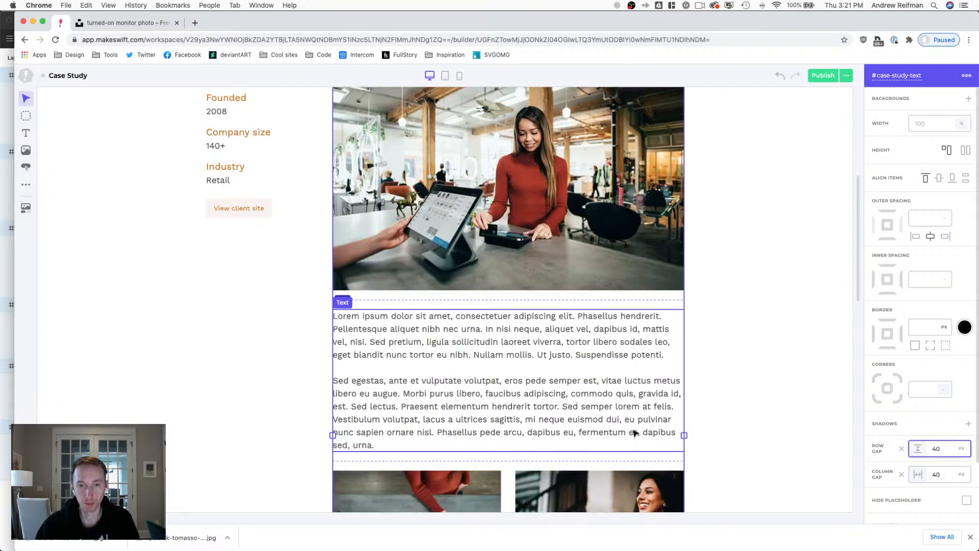
scroll(635, 433, "down", 8)
key("Escape")
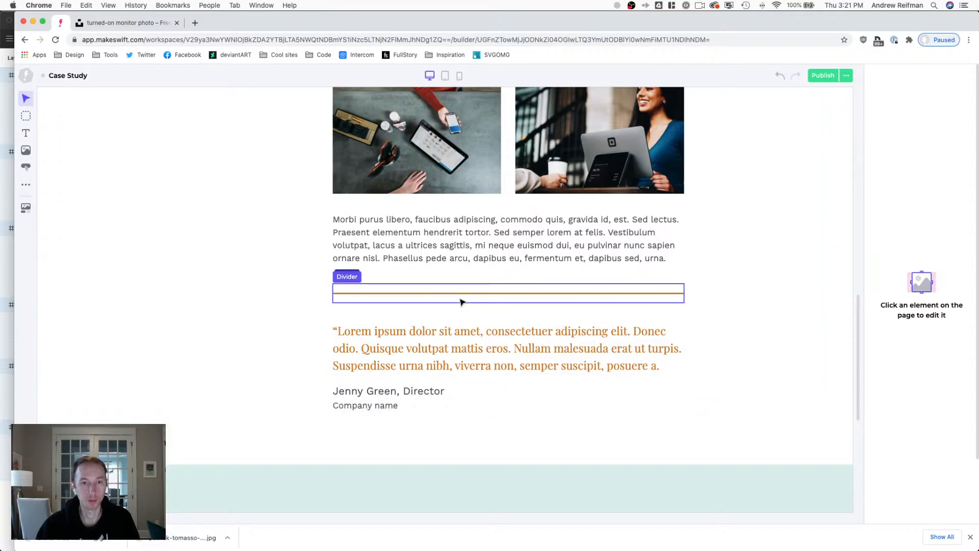
Move the divider line above the testimonial quote.
mouse_move(343, 315)
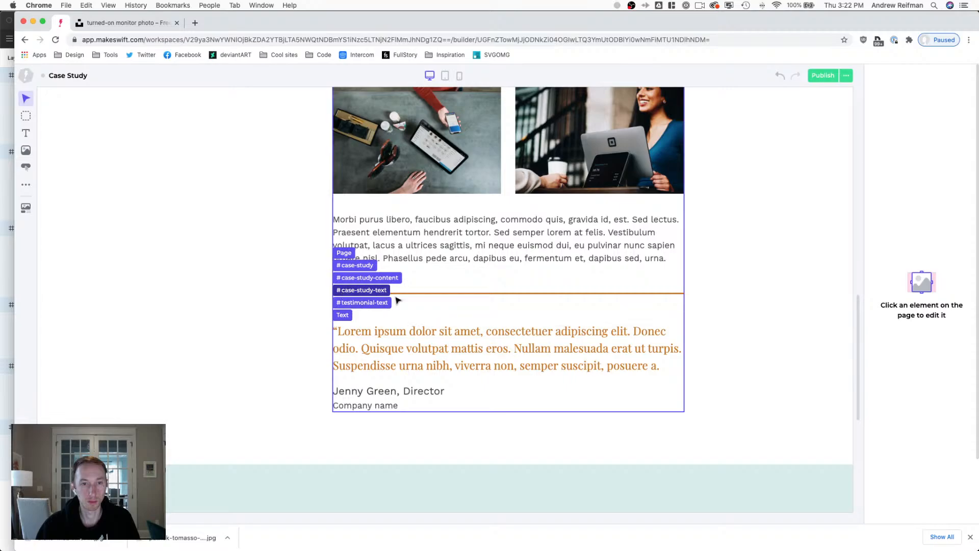
left_click_drag(415, 293, 411, 331)
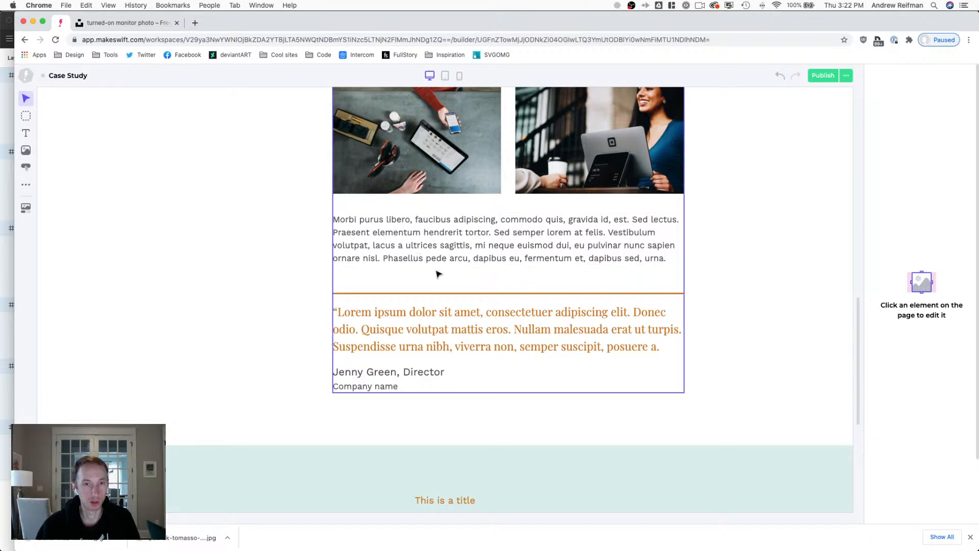
scroll(852, 185, "up", 1)
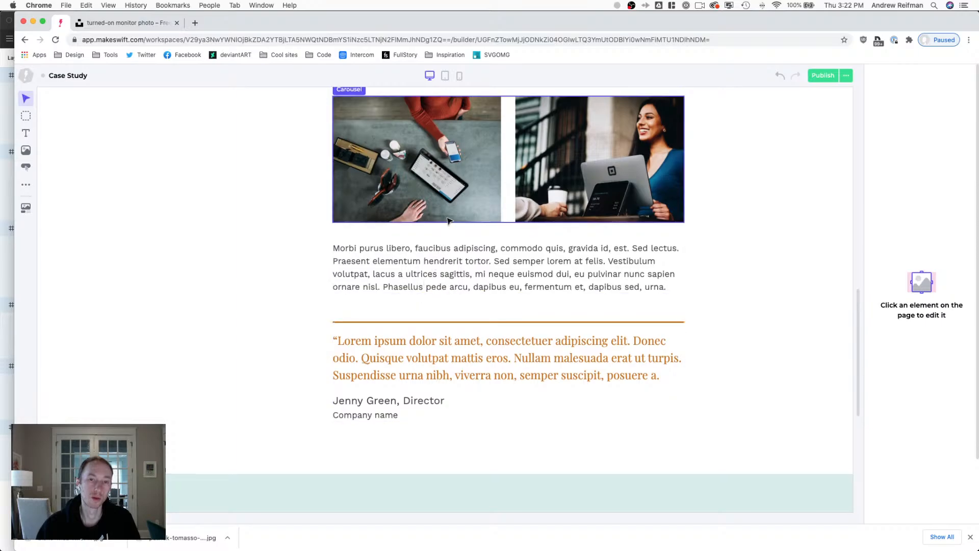
scroll(453, 255, "up", 1)
Lower the Row Gap of the #case-study-text column to 35.
left_click(461, 265)
scroll(477, 287, "up", 5)
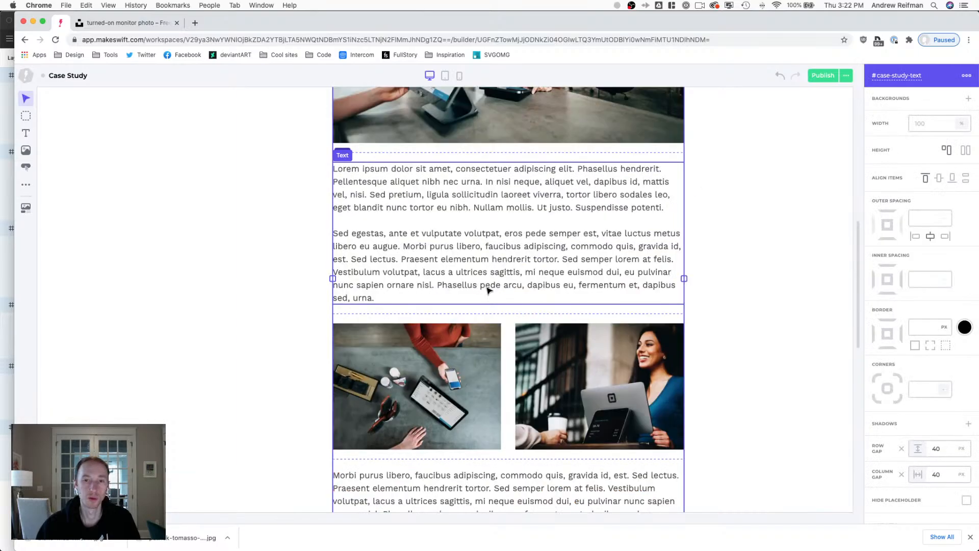
scroll(487, 287, "up", 2)
left_click(951, 448)
type("35")
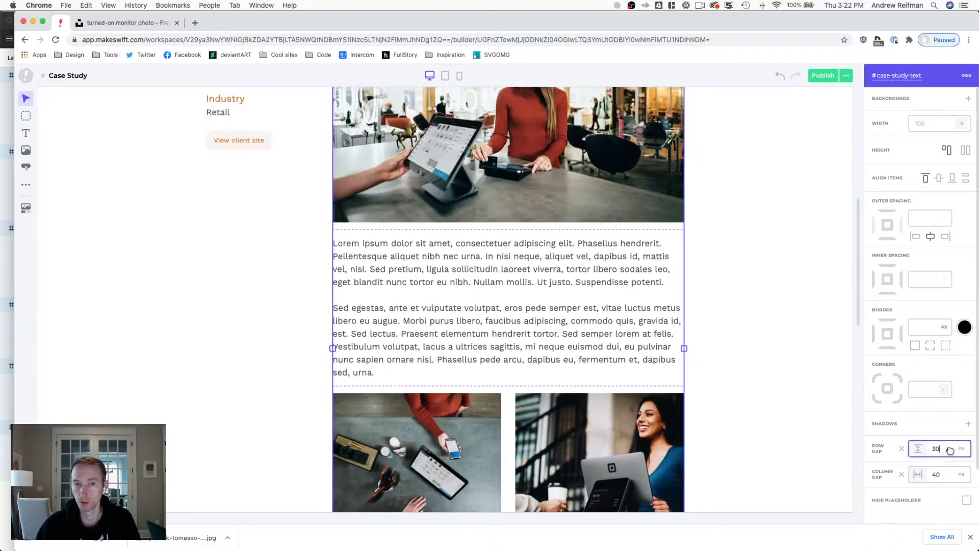
Check the paragraph, case study section and carousel selections, then close Chrome's downloads bar.
left_click(517, 282)
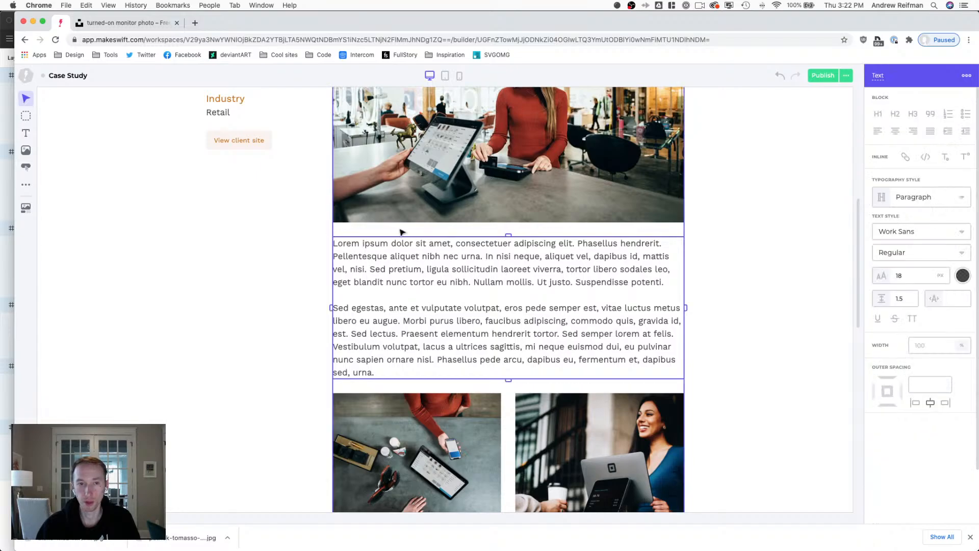
key("Escape")
scroll(785, 189, "up", 5)
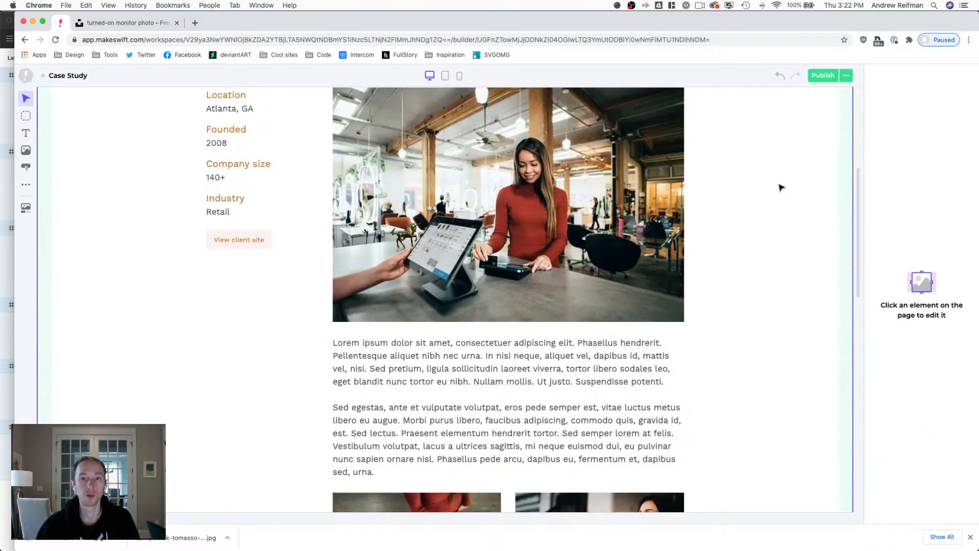
scroll(777, 186, "down", 5)
scroll(774, 187, "down", 10)
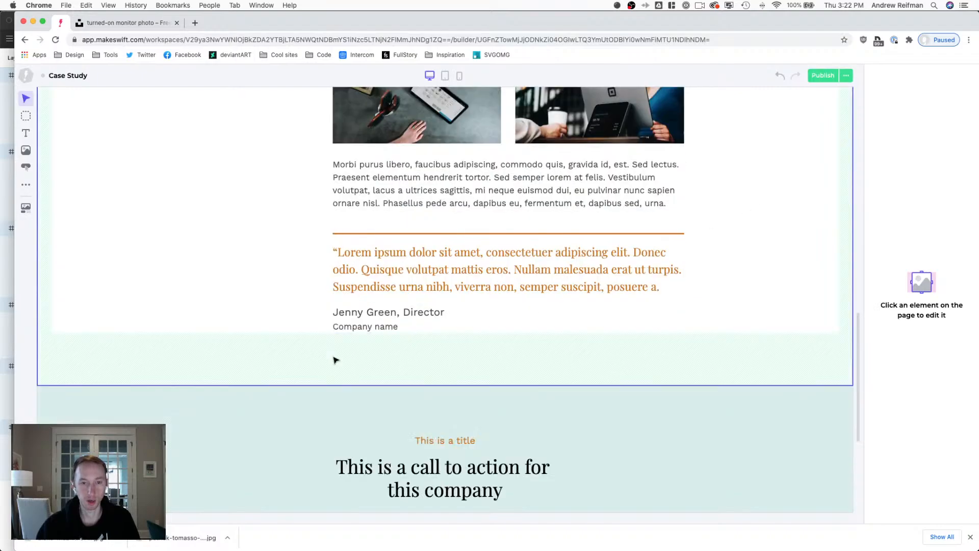
left_click(367, 361)
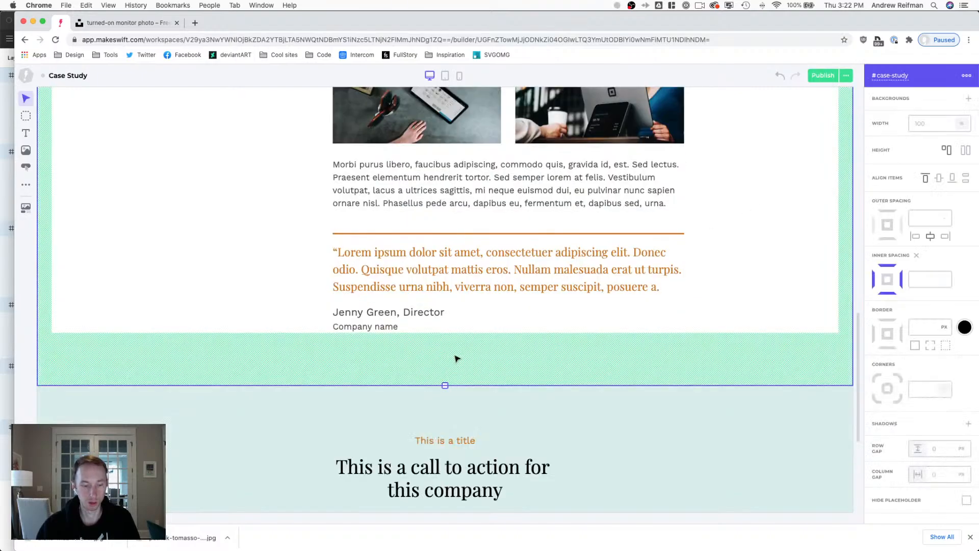
key("Escape")
scroll(455, 354, "up", 8)
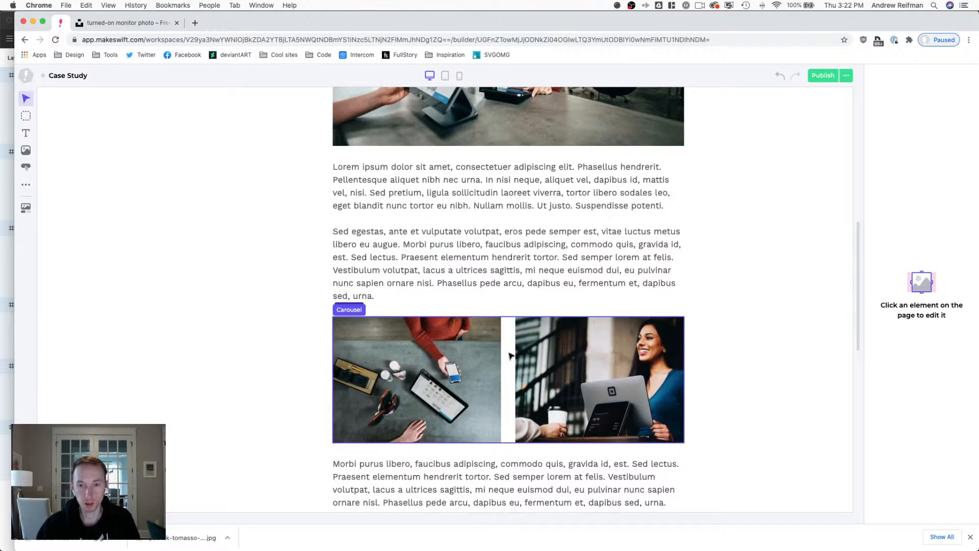
left_click(550, 364)
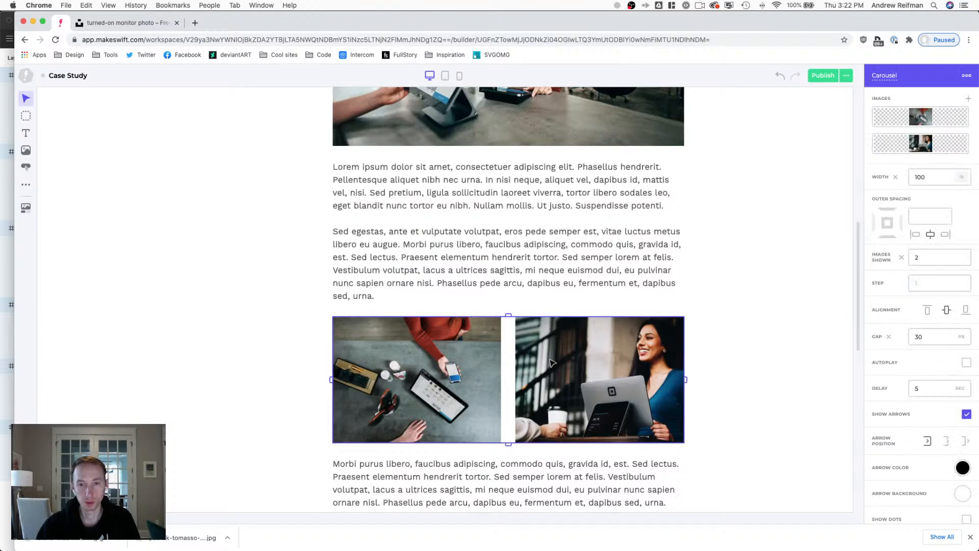
scroll(557, 363, "up", 7)
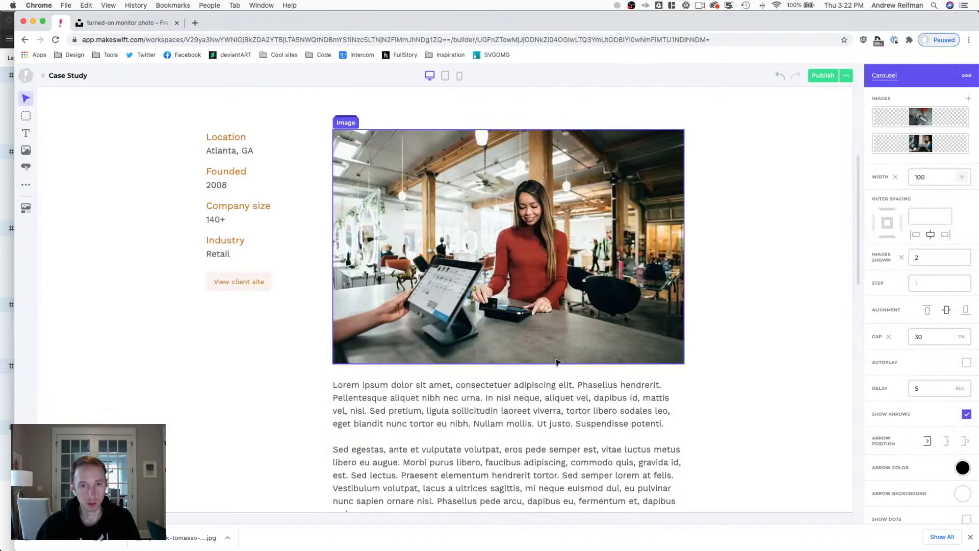
left_click(969, 537)
At tablet width, set the gap between carousel images to 20.
key("2")
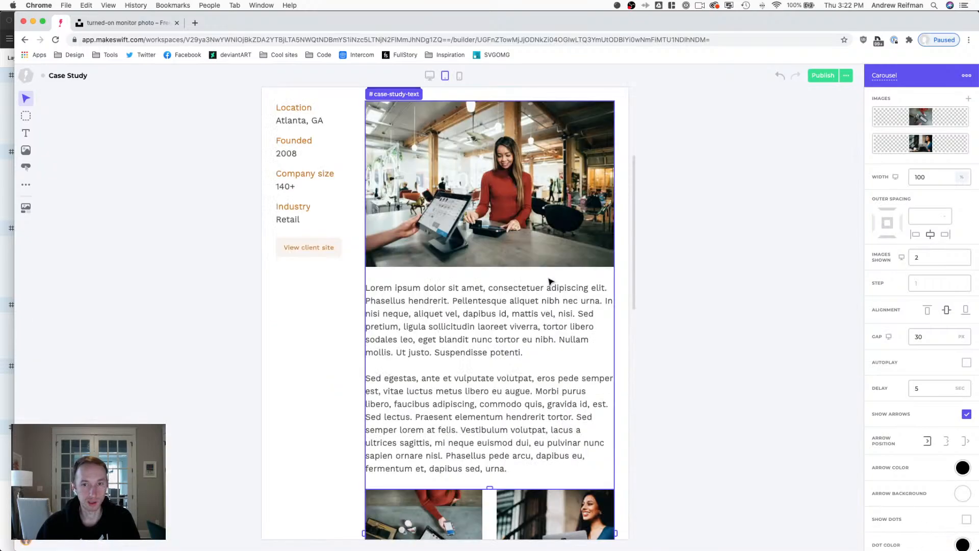
scroll(542, 277, "down", 4)
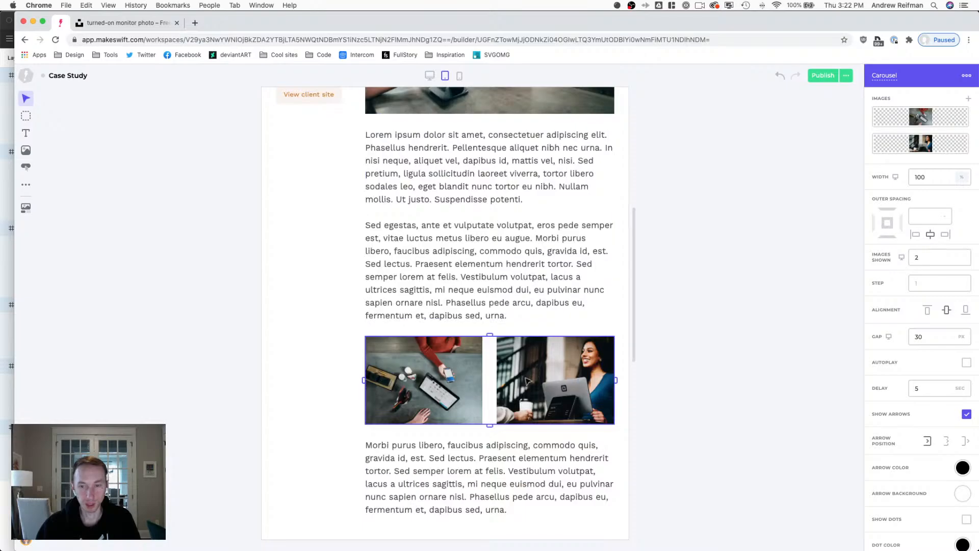
left_click(935, 336)
type("20")
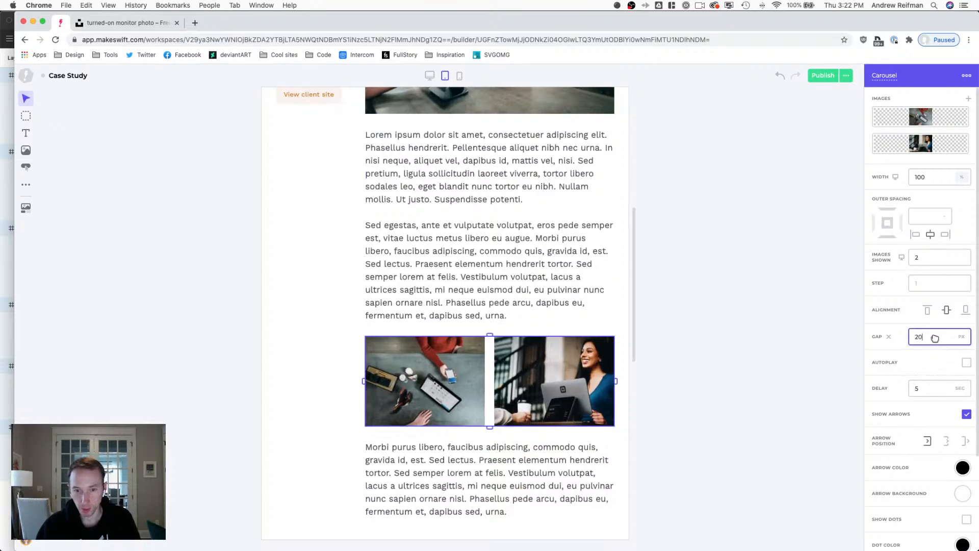
key("Return")
Compare desktop, tablet and mobile previews, then remove the spacing under the Morbi purus paragraph.
key("1")
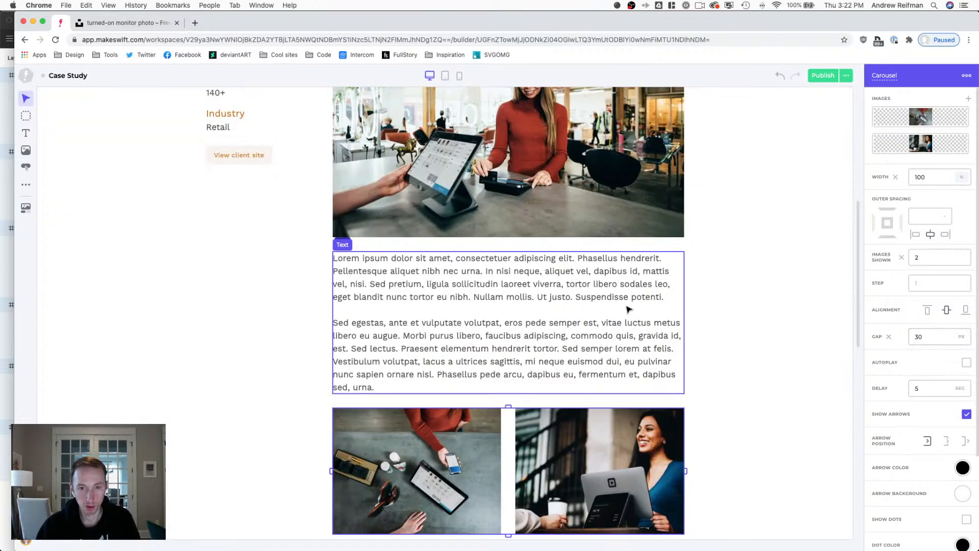
scroll(568, 316, "down", 3)
key("2")
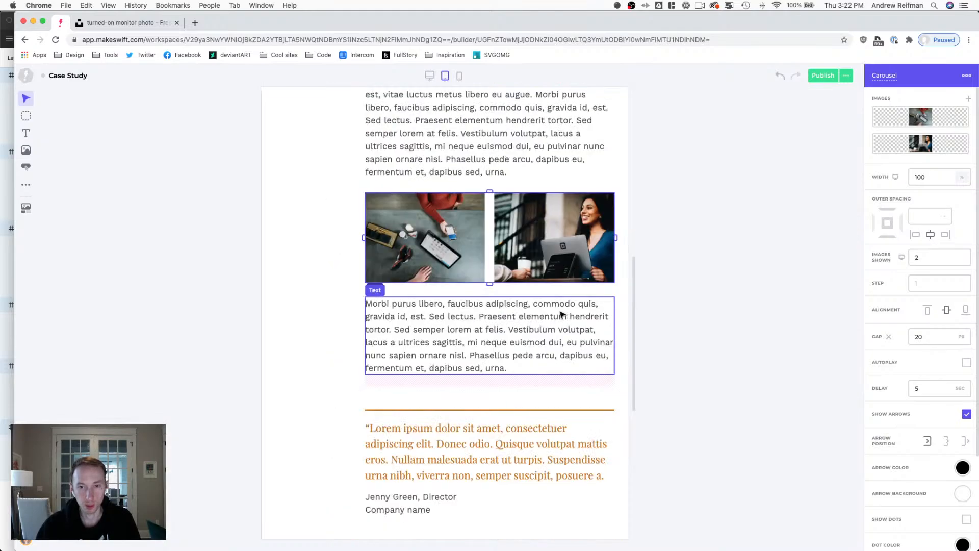
key("3")
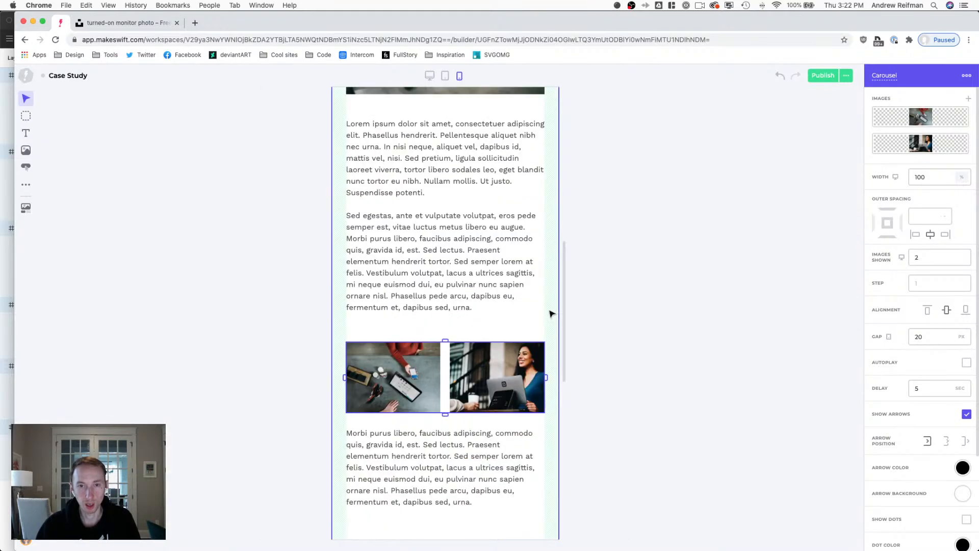
left_click(446, 303)
key("2")
left_click(493, 351)
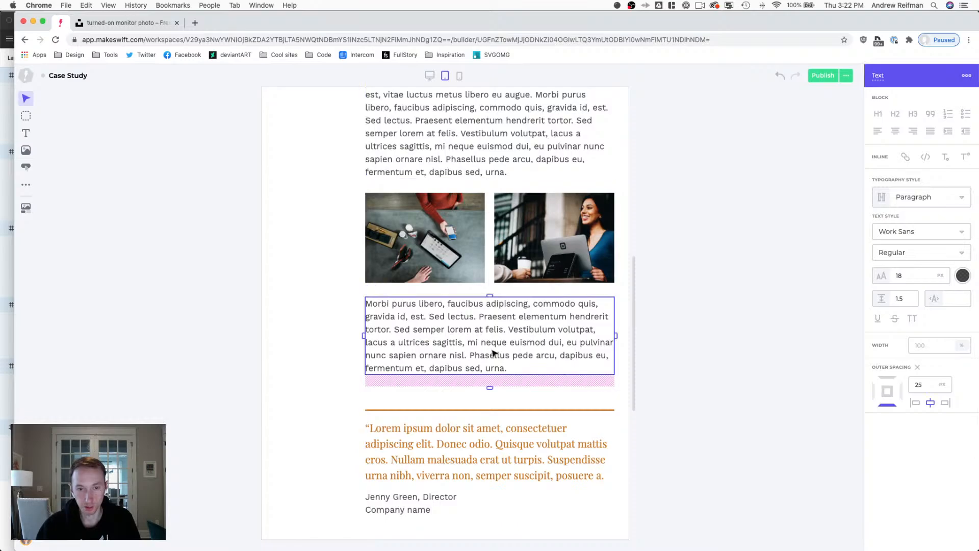
left_click(917, 367)
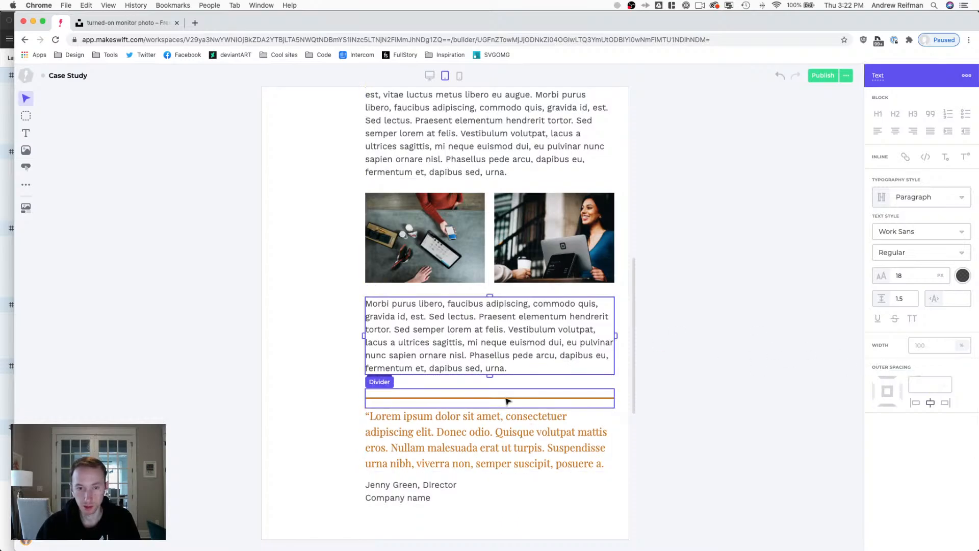
At mobile width, clear the extra Outer Spacing below the case study's top photo.
scroll(439, 287, "up", 1)
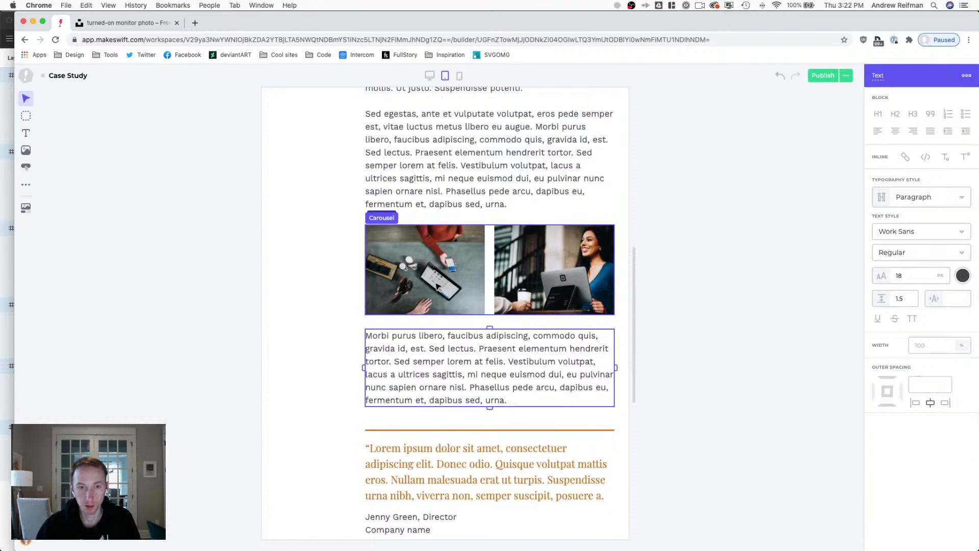
left_click(446, 204)
scroll(510, 204, "up", 5)
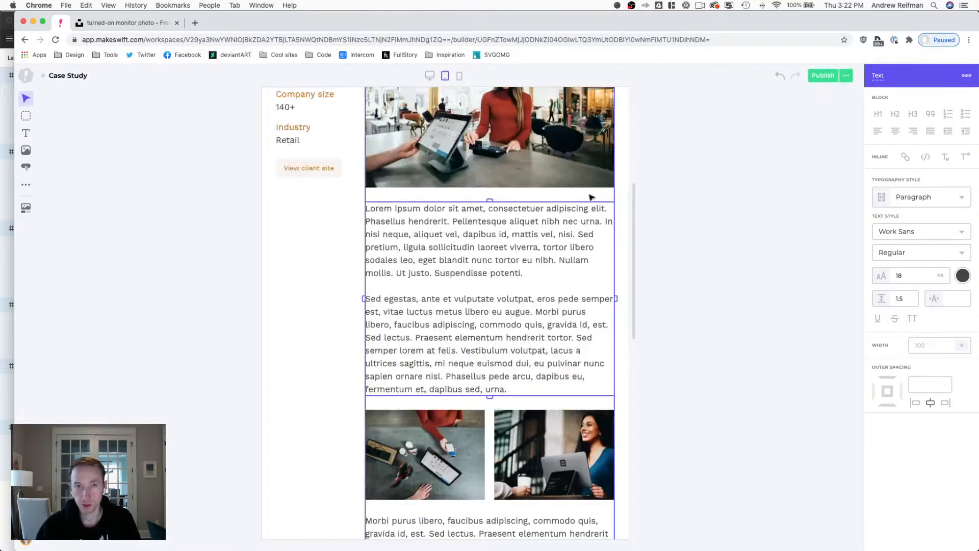
left_click(471, 159)
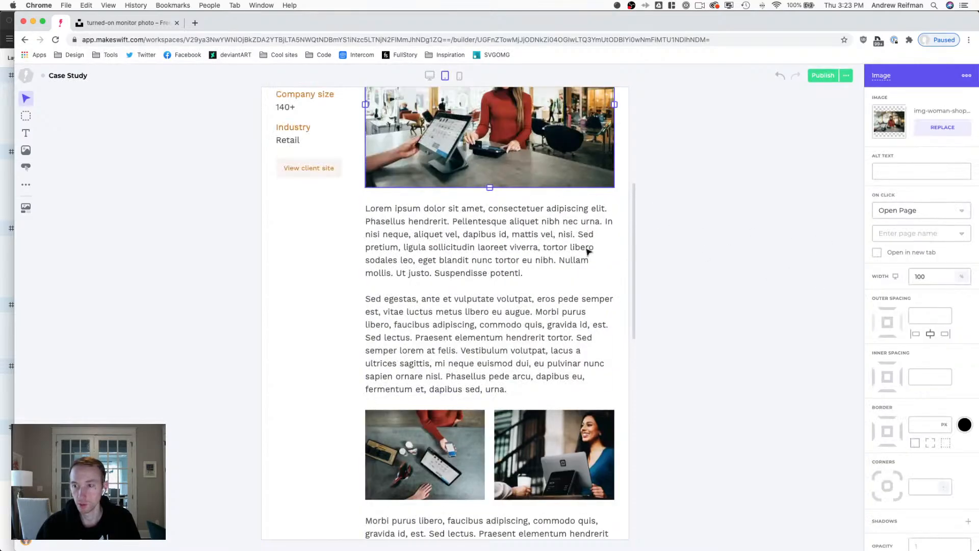
scroll(543, 231, "down", 2)
key("3")
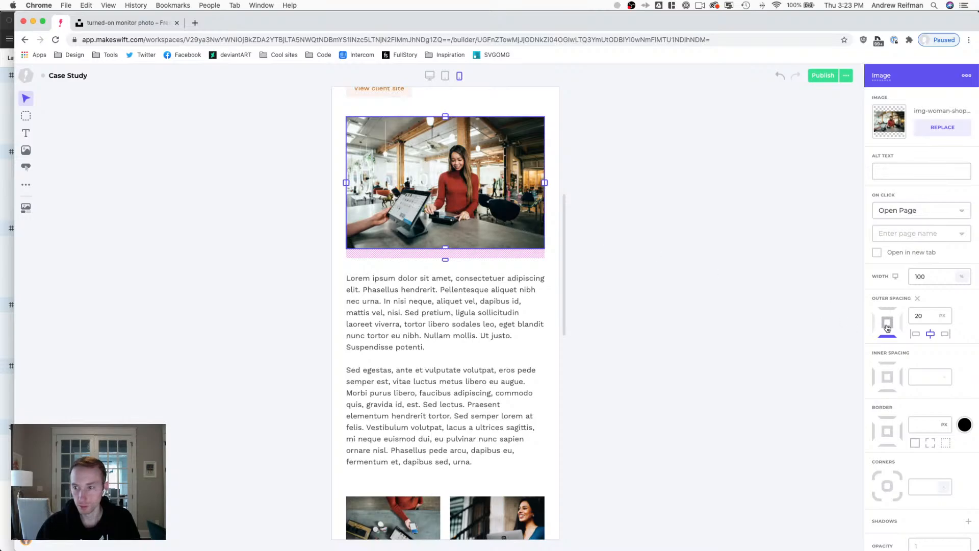
left_click(916, 298)
Remove the 30 px spacing below the Lorem paragraphs under the photo.
left_click(457, 319)
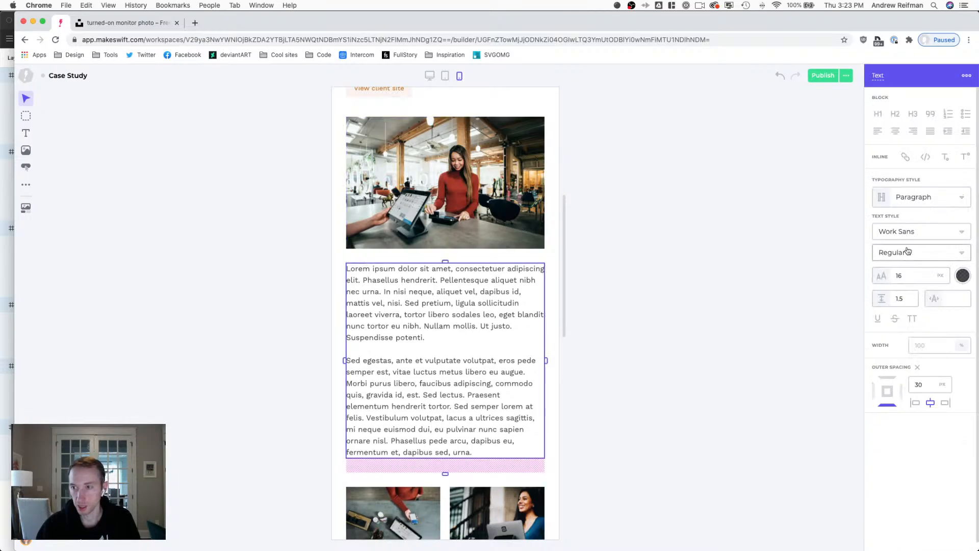
left_click(916, 366)
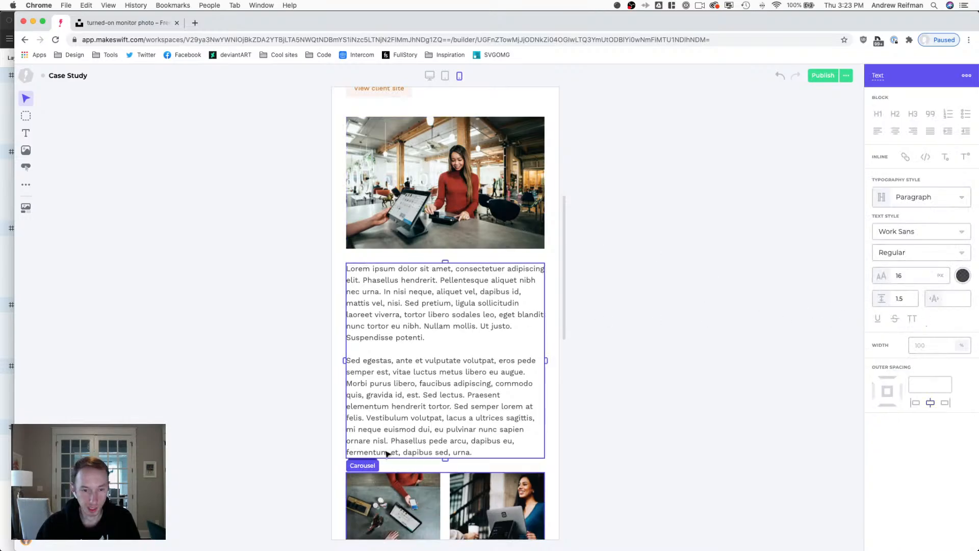
left_click(390, 484)
scroll(399, 398, "down", 6)
left_click(382, 304)
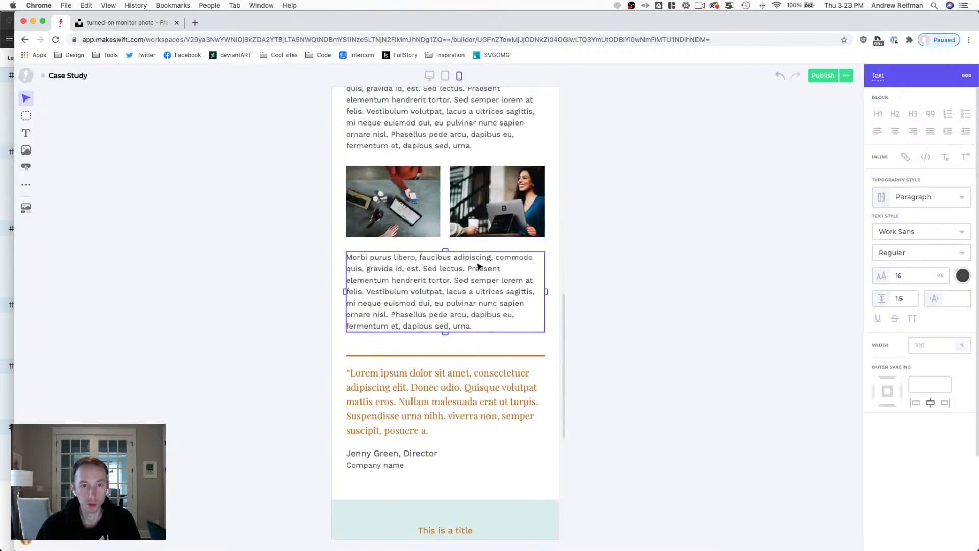
Set the two-photo carousel's Images Shown to 1.
left_click(458, 214)
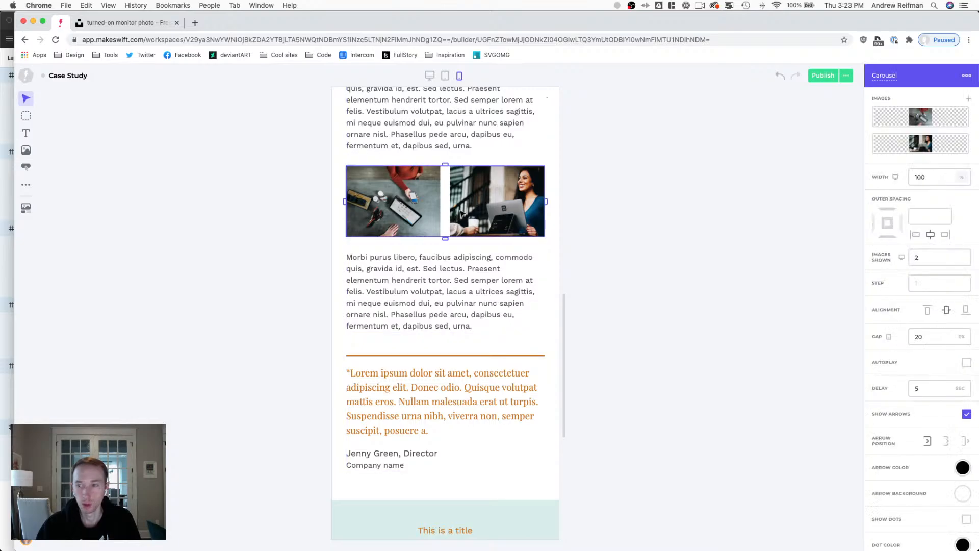
left_click(948, 253)
type("1")
key("Return")
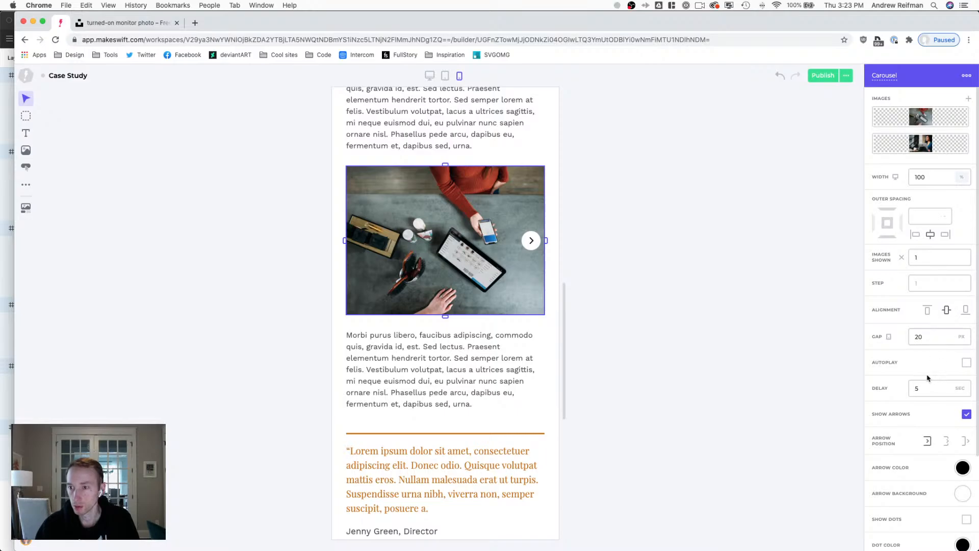
Try carousel Autoplay at tablet and mobile widths, then turn it back off.
left_click(966, 363)
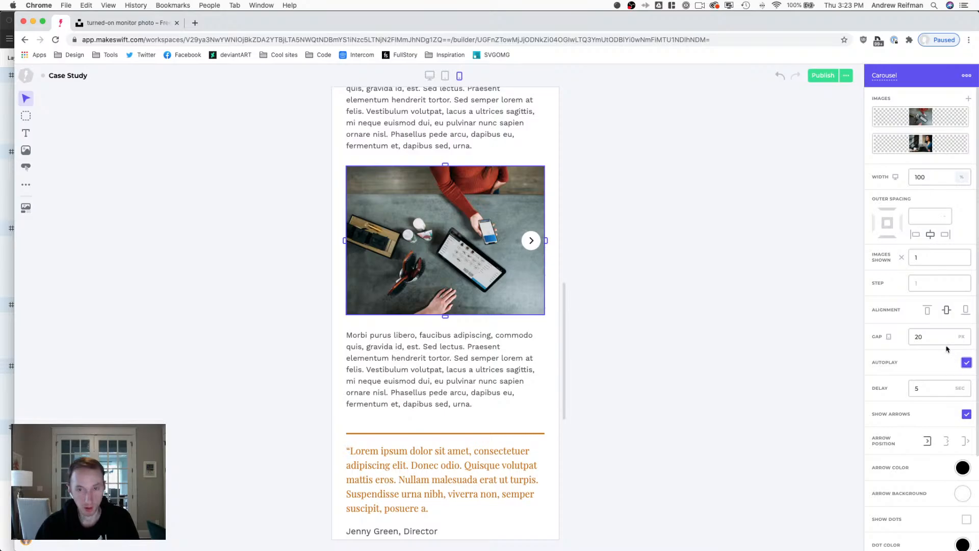
key("2")
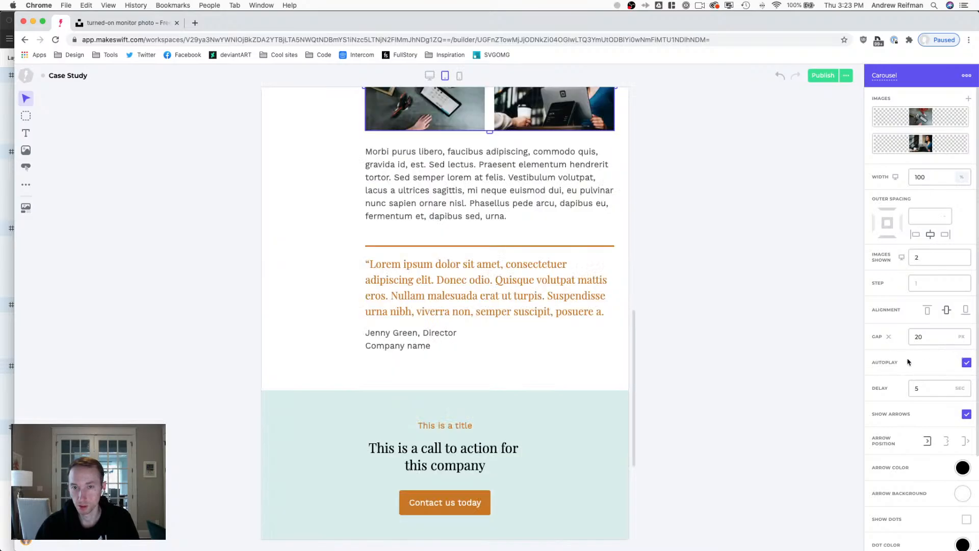
scroll(585, 273, "up", 3)
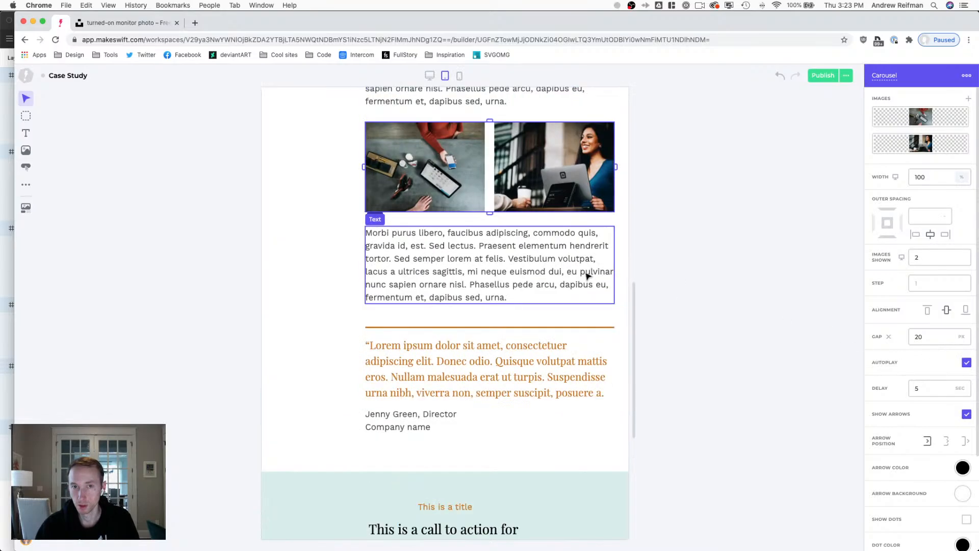
key("3")
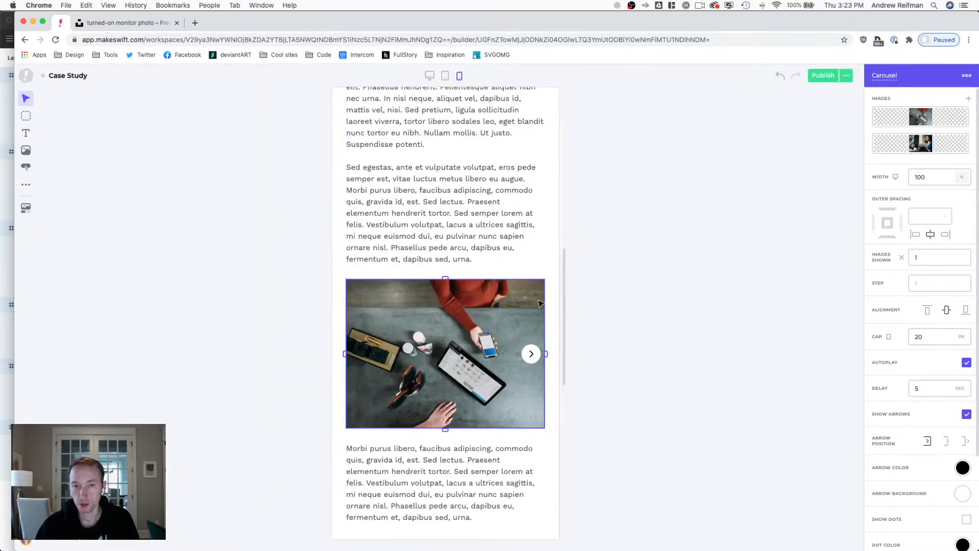
left_click(967, 363)
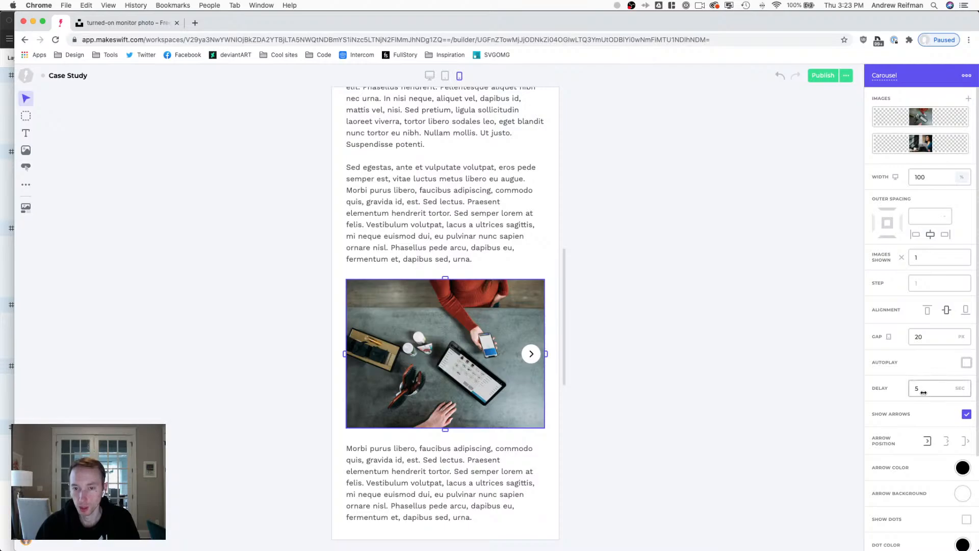
Make the carousel arrows orange on a pale pink background, positioned outside at the right edge.
left_click(962, 467)
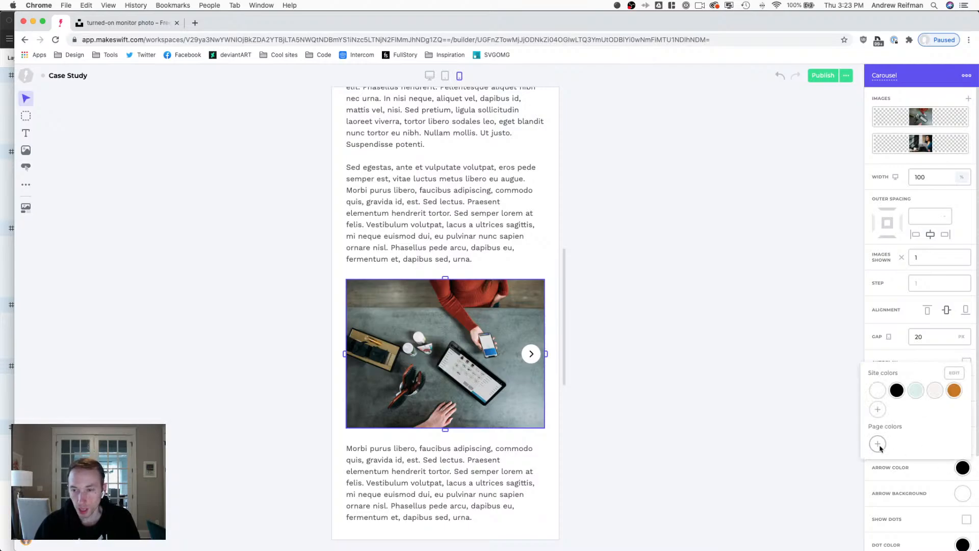
left_click(954, 390)
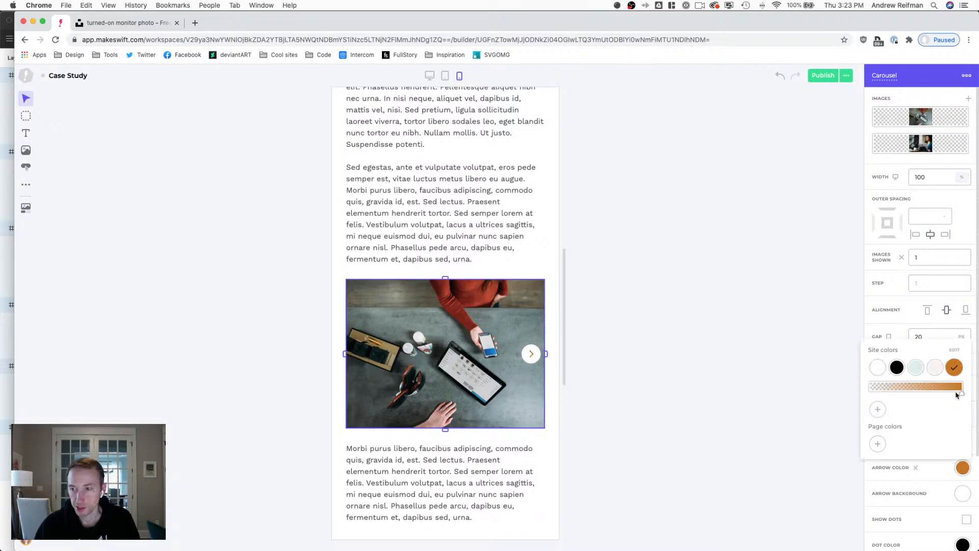
left_click(906, 331)
left_click(963, 493)
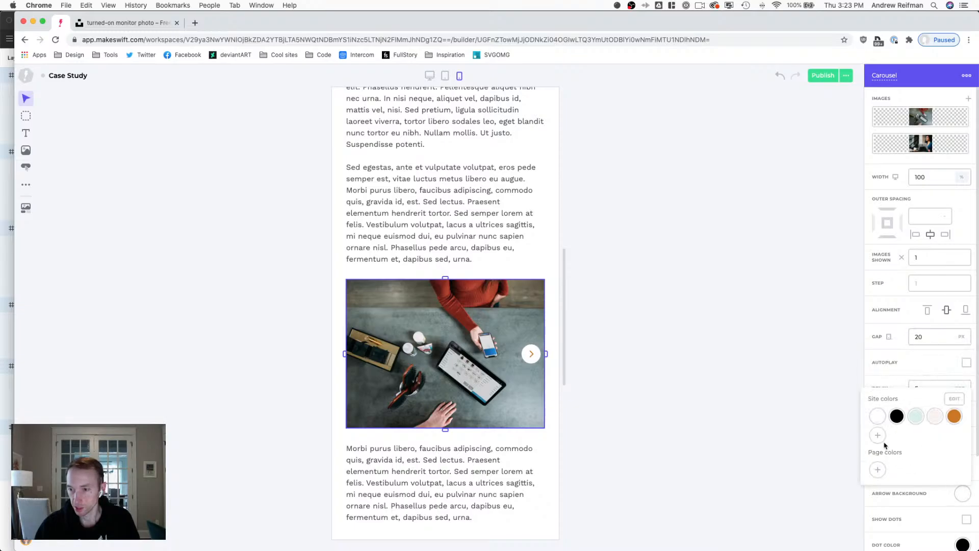
left_click(877, 421)
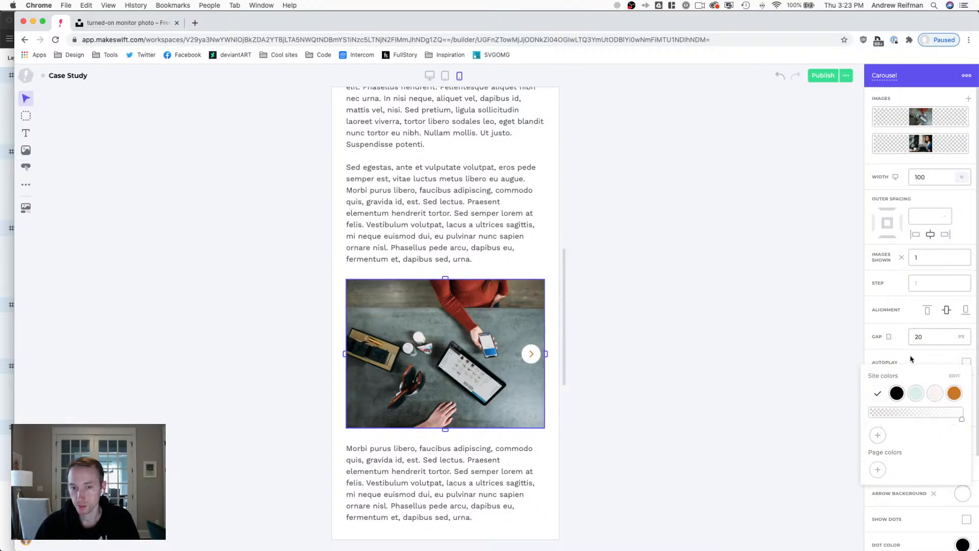
left_click(935, 392)
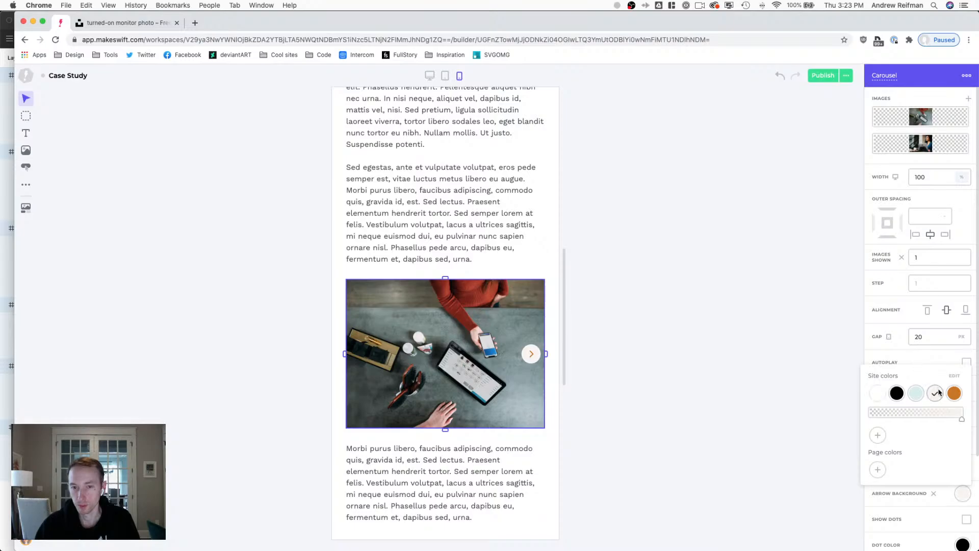
left_click(913, 363)
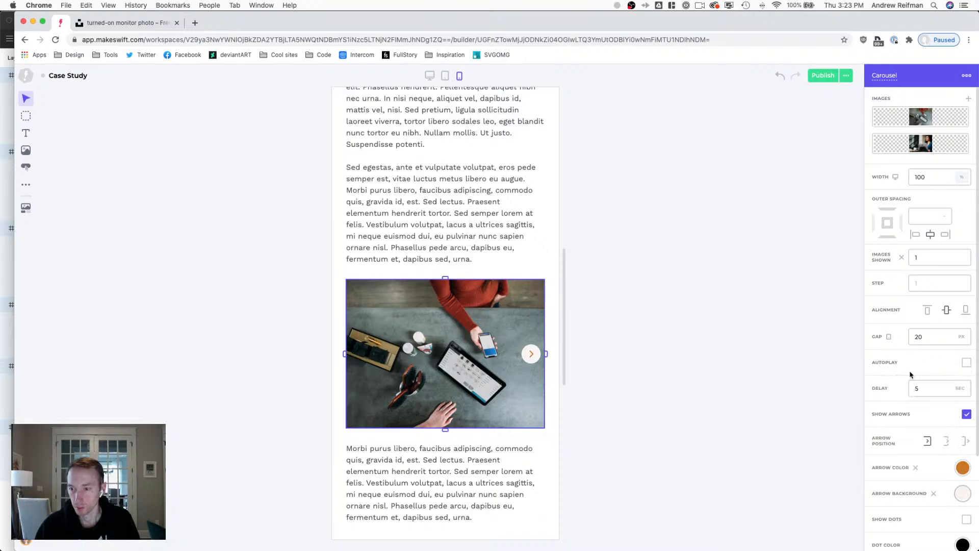
left_click(946, 441)
Deselect the carousel and scroll through the mobile preview to review the layout.
left_click(779, 350)
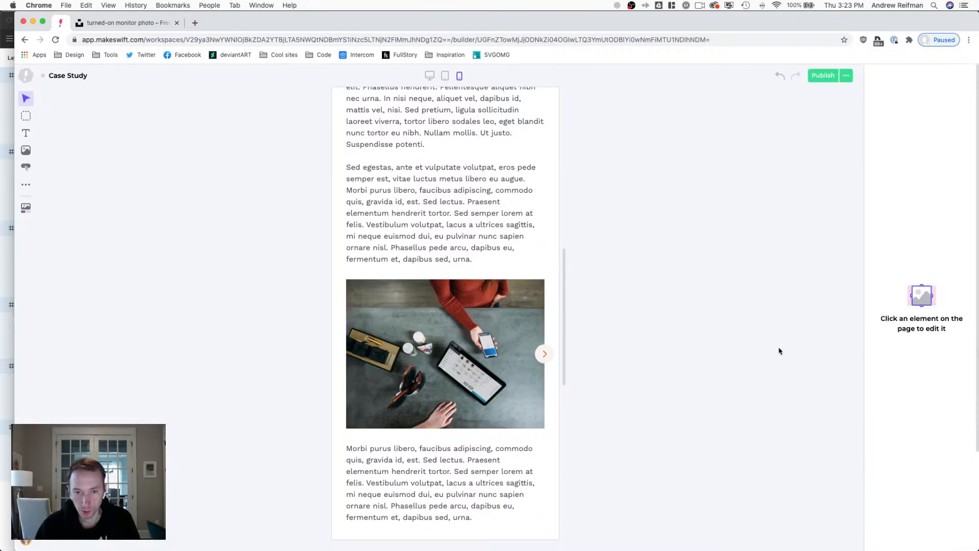
scroll(778, 350, "down", 3)
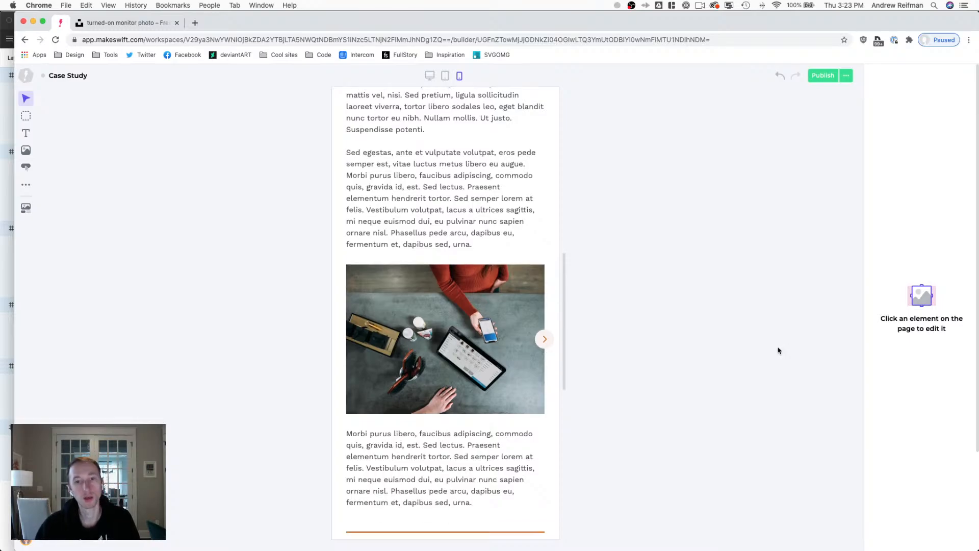
scroll(778, 351, "down", 2)
scroll(776, 350, "up", 4)
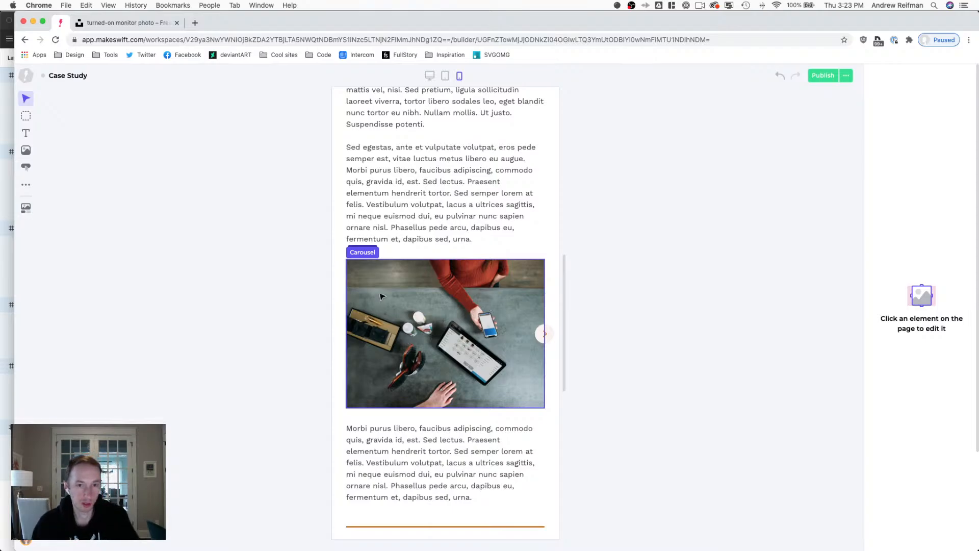
scroll(418, 275, "down", 5)
scroll(418, 275, "down", 2)
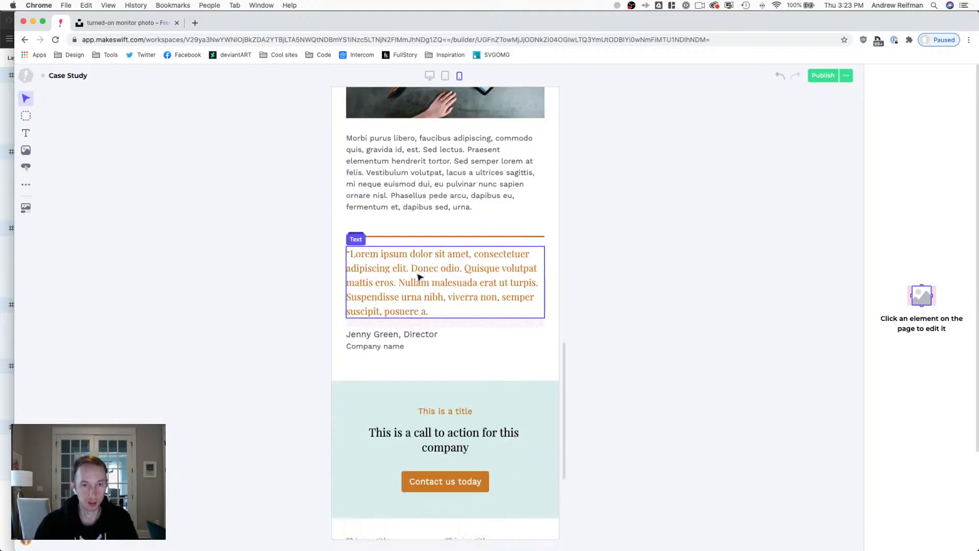
scroll(418, 275, "up", 14)
scroll(418, 277, "up", 5)
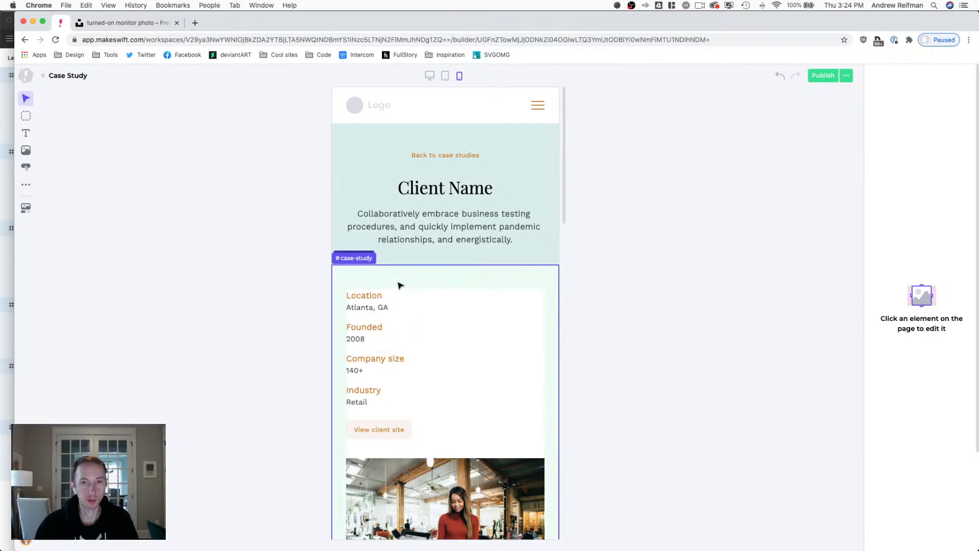
Inspect the Location, Founded, Company size, Industry blocks and the View client site and Back buttons.
left_click(365, 307)
left_click(364, 332)
left_click(370, 365)
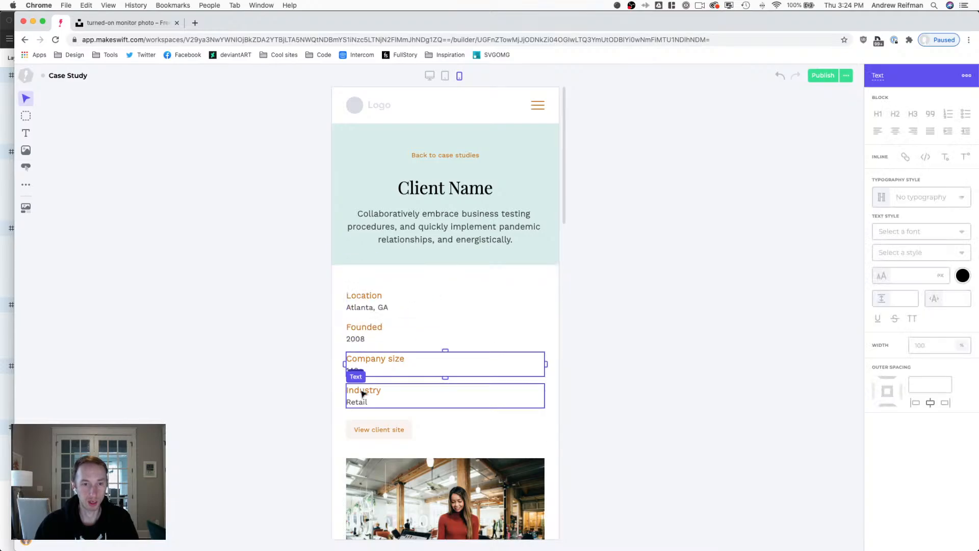
left_click(363, 393)
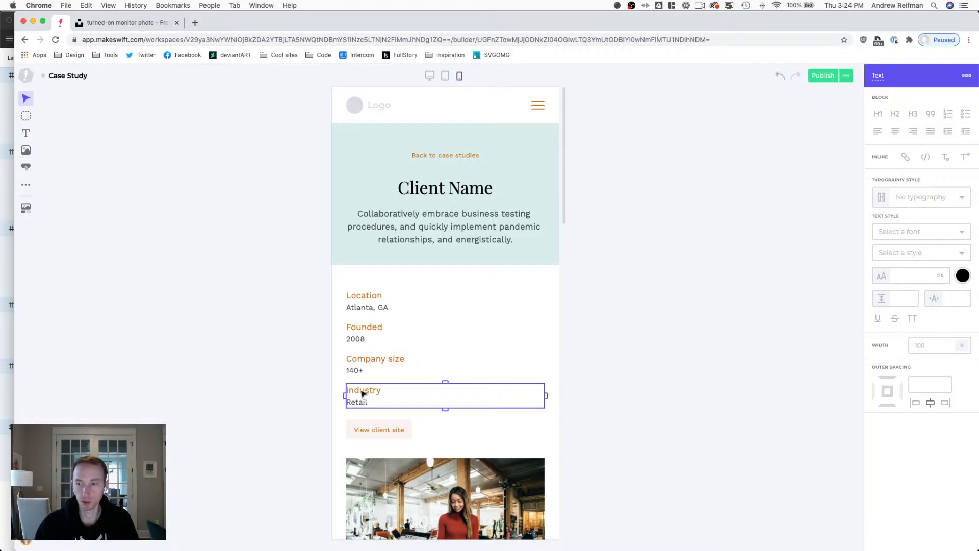
left_click(363, 428)
left_click(679, 357)
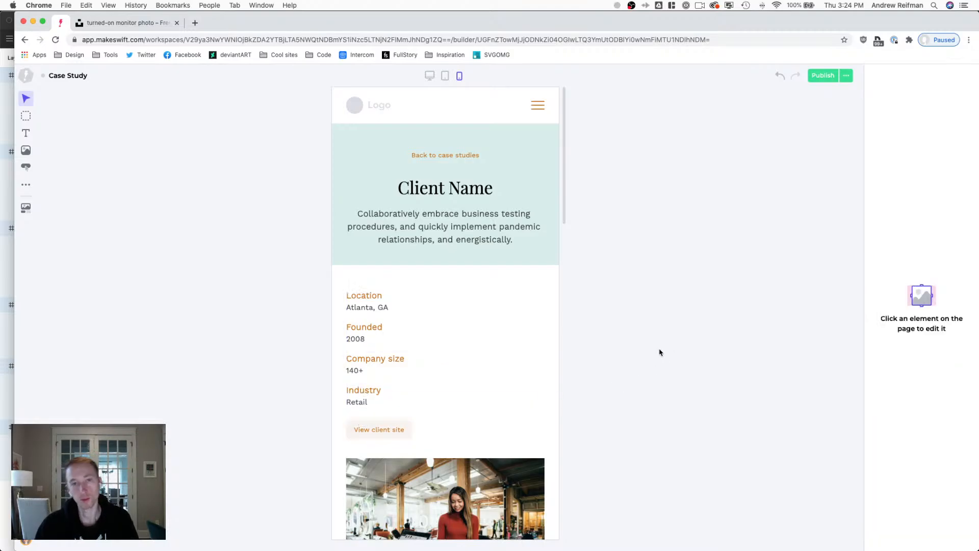
left_click(443, 156)
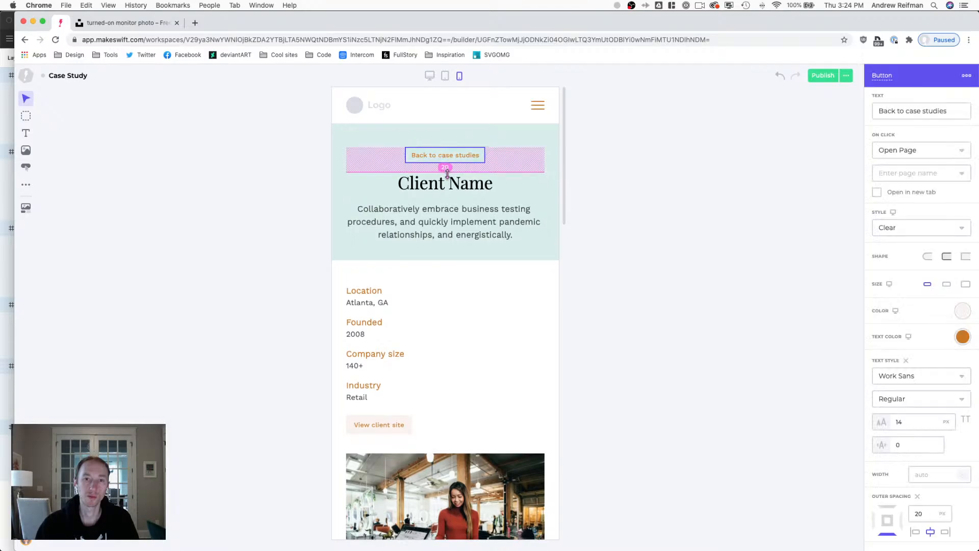
left_click(643, 187)
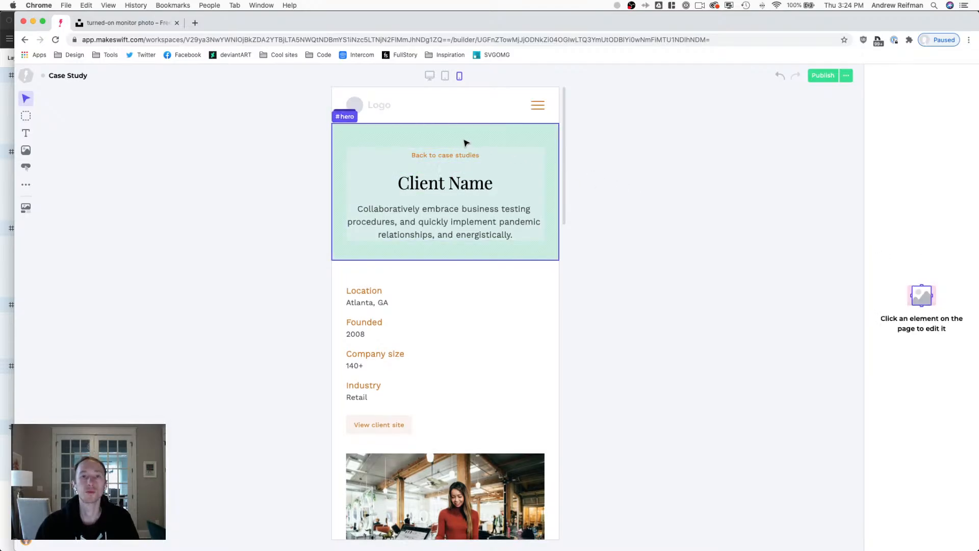
Shrink the hero section's top padding to 40.
left_click(444, 148)
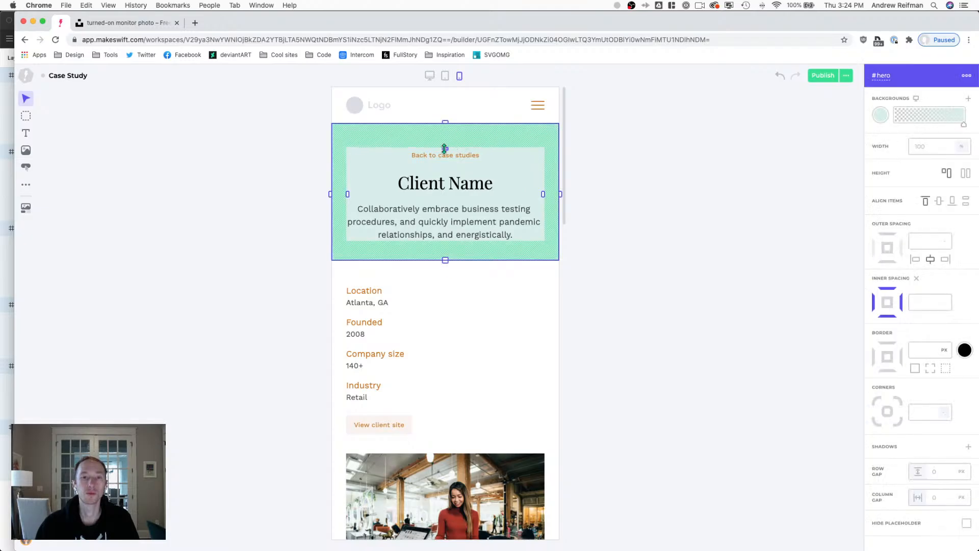
mouse_move(442, 255)
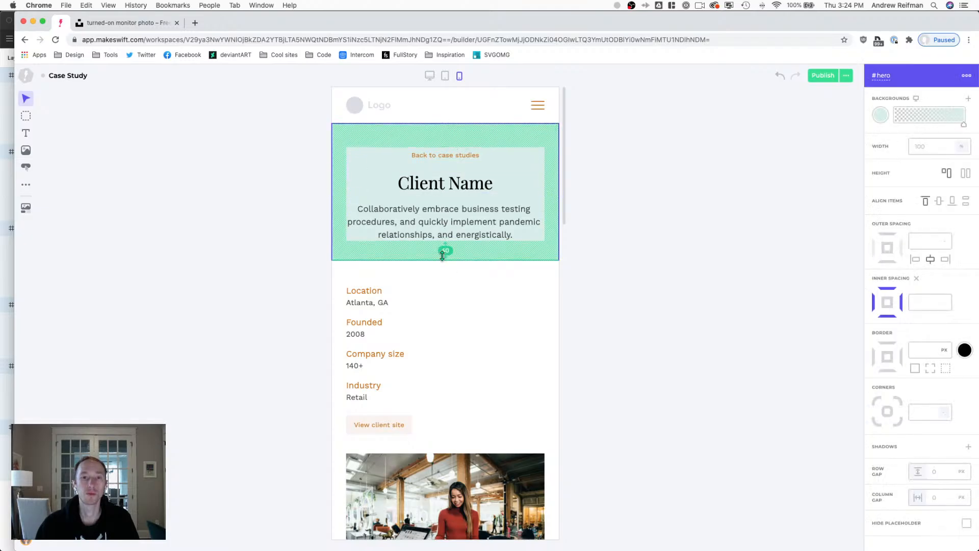
left_click_drag(444, 152, 443, 147)
left_click(708, 160)
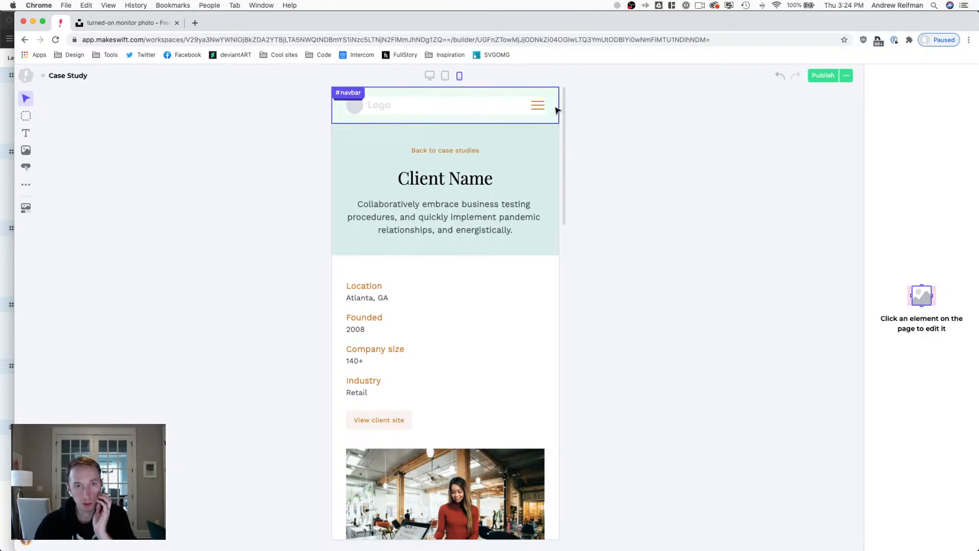
Adjust the navbar's inner padding at mobile width.
left_click(494, 110)
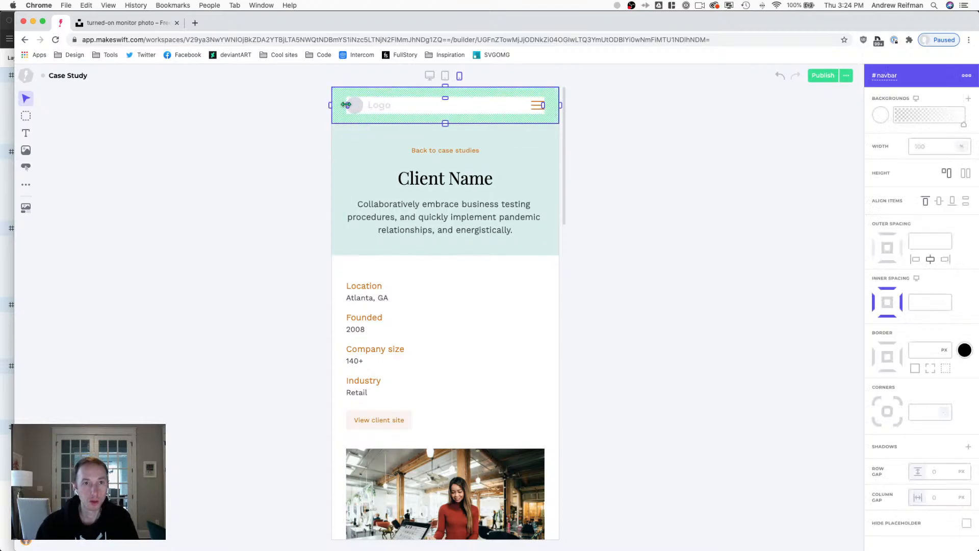
left_click_drag(346, 104, 346, 105)
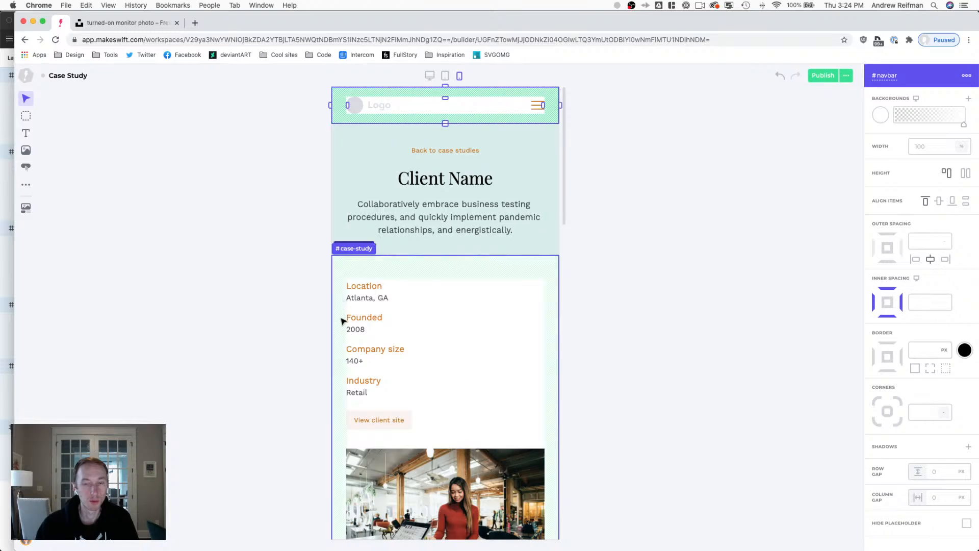
left_click(679, 310)
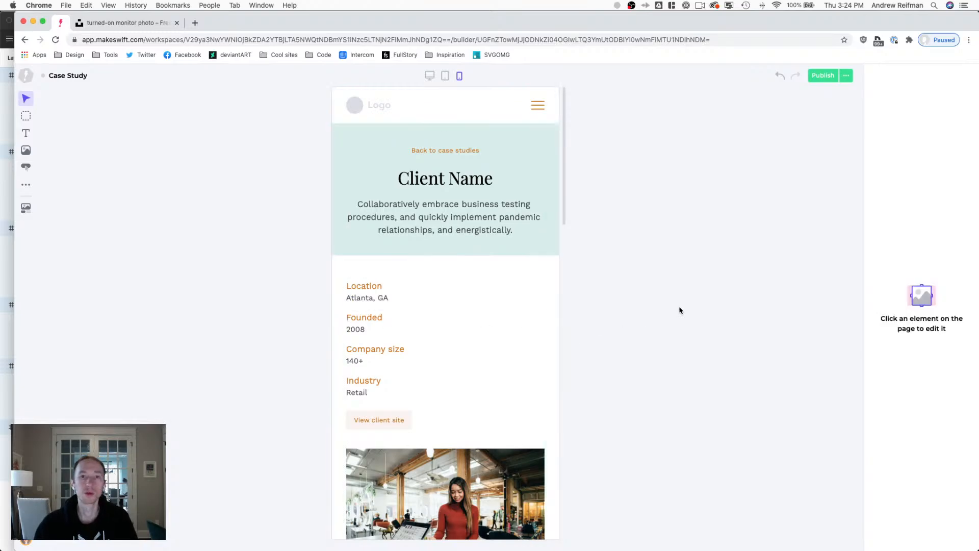
scroll(678, 310, "down", 20)
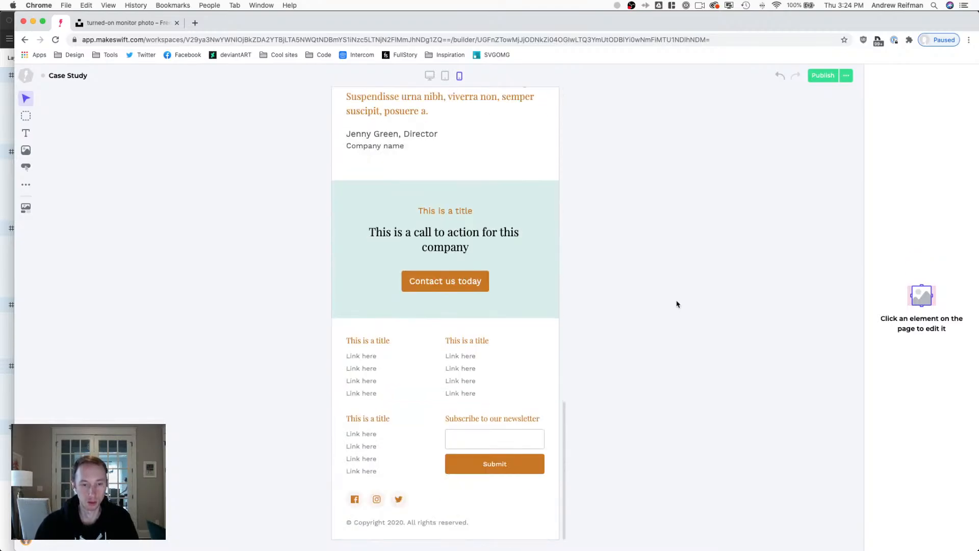
Return the preview to desktop width via tablet and scroll back to the top.
key("2")
key("1")
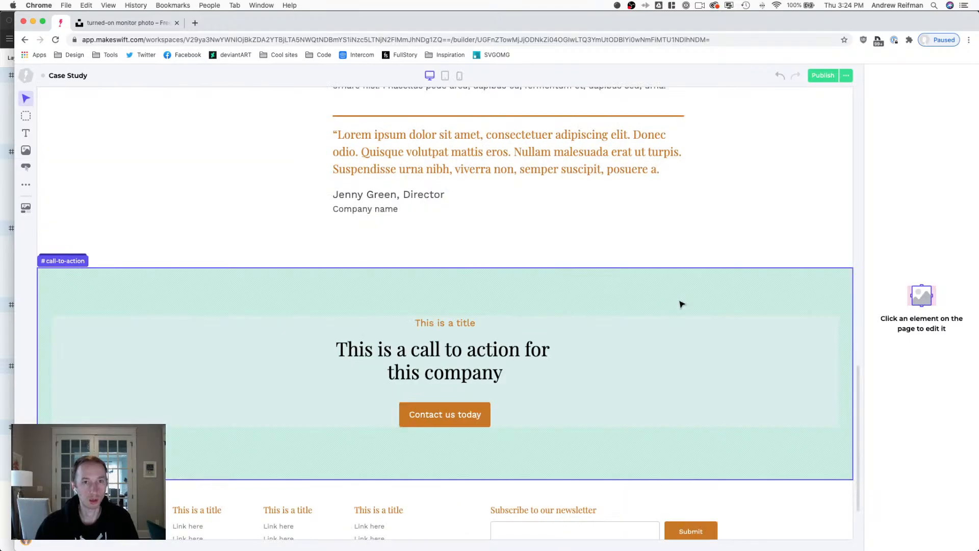
scroll(651, 281, "up", 10)
scroll(651, 281, "up", 6)
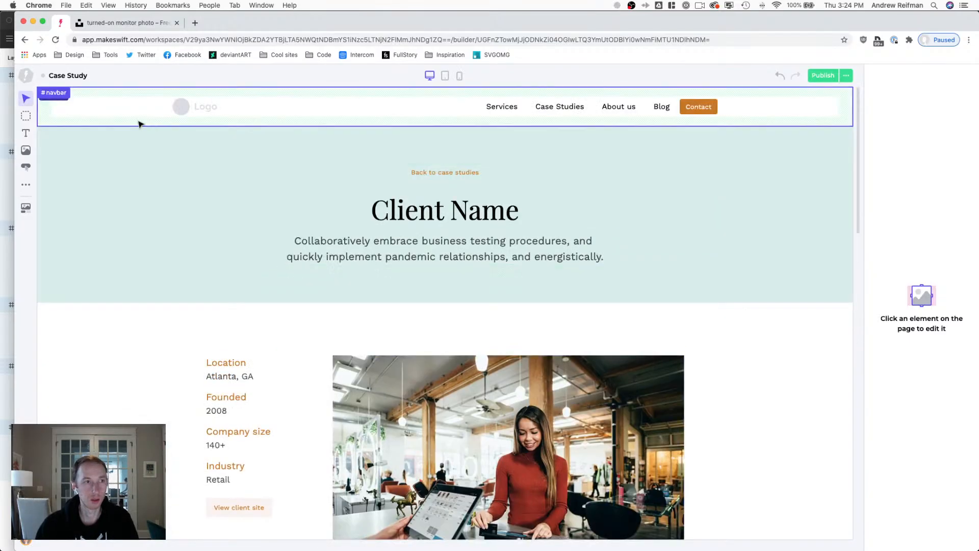
From the logo menu's Page Settings, open the Home page in the design editor and scroll to services.
left_click(27, 75)
left_click(39, 100)
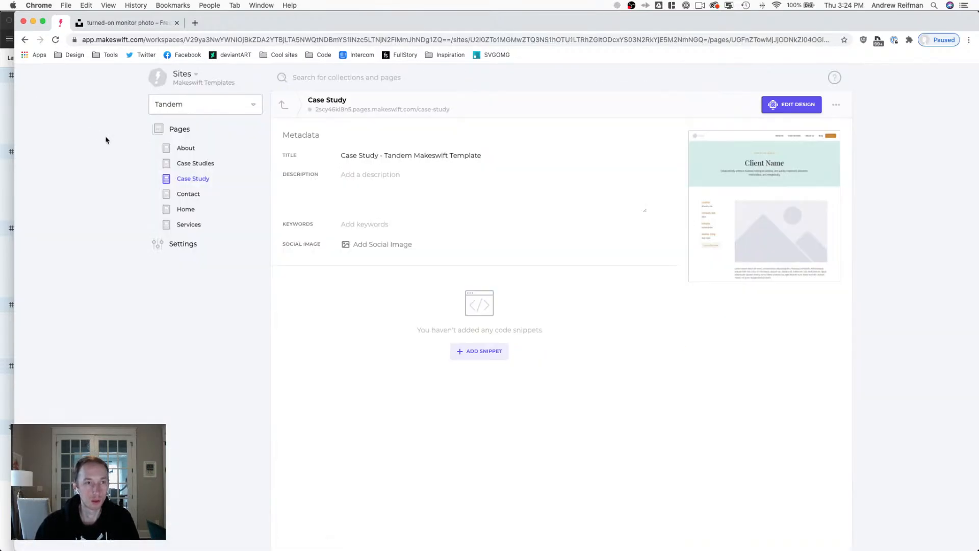
left_click(166, 209)
left_click(720, 204)
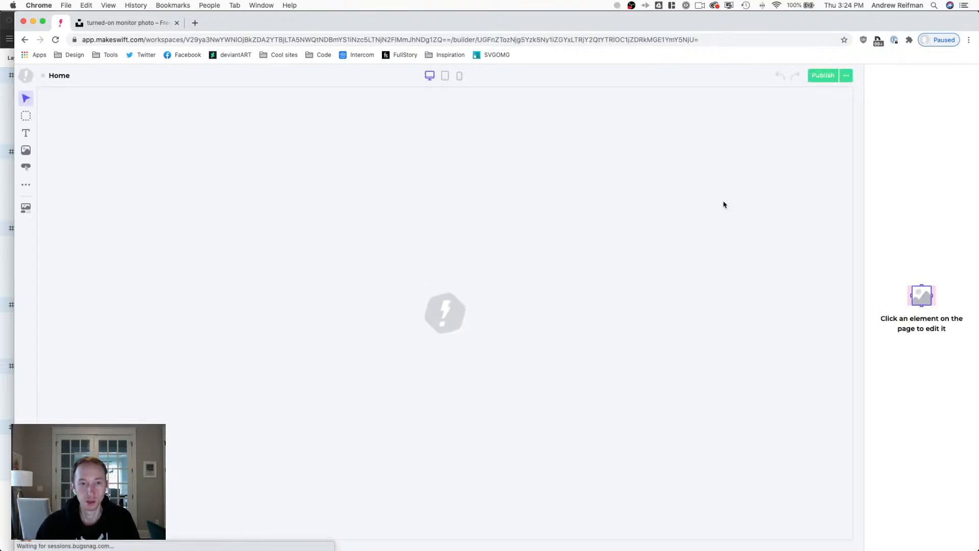
scroll(517, 255, "down", 10)
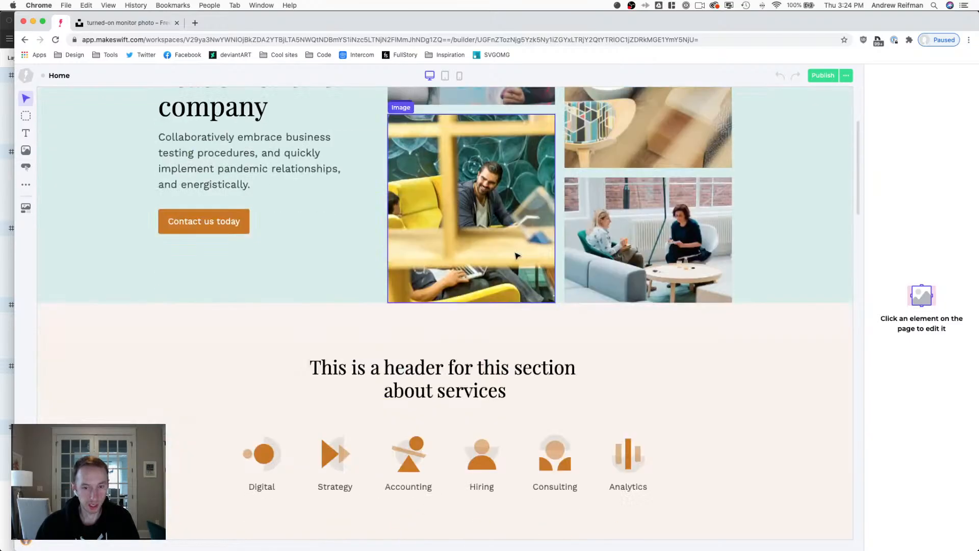
scroll(520, 254, "up", 5)
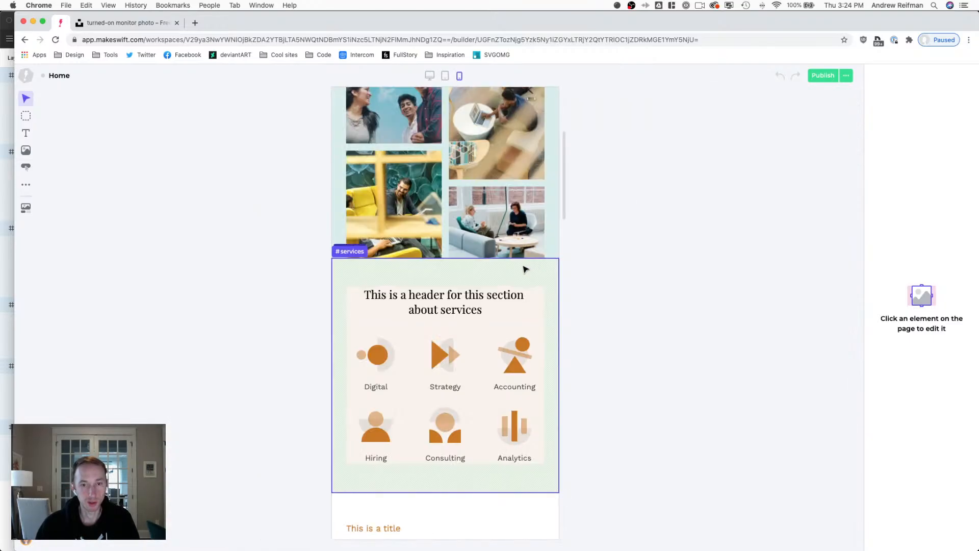
At desktop width, try Digital icon widths 75 and 70, settling on 65.
left_click(516, 347)
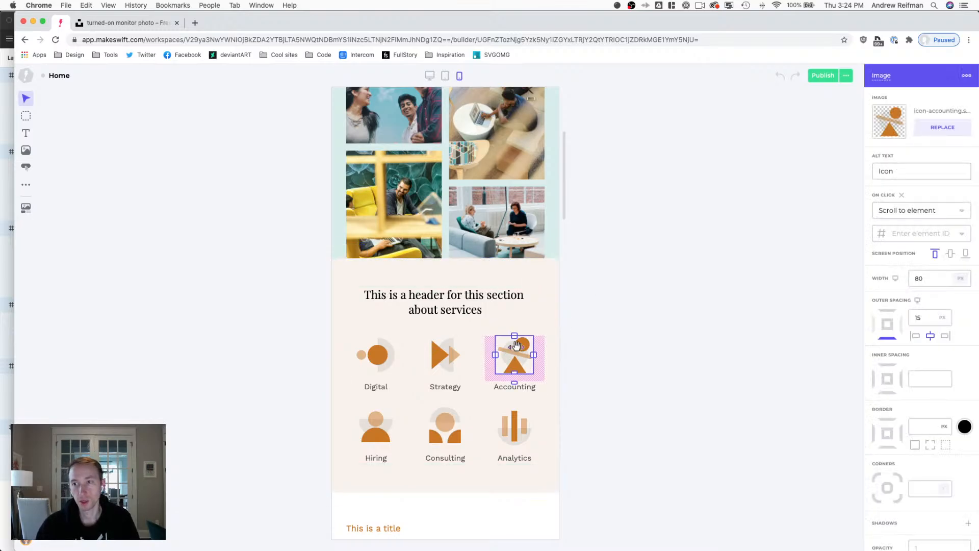
key("1")
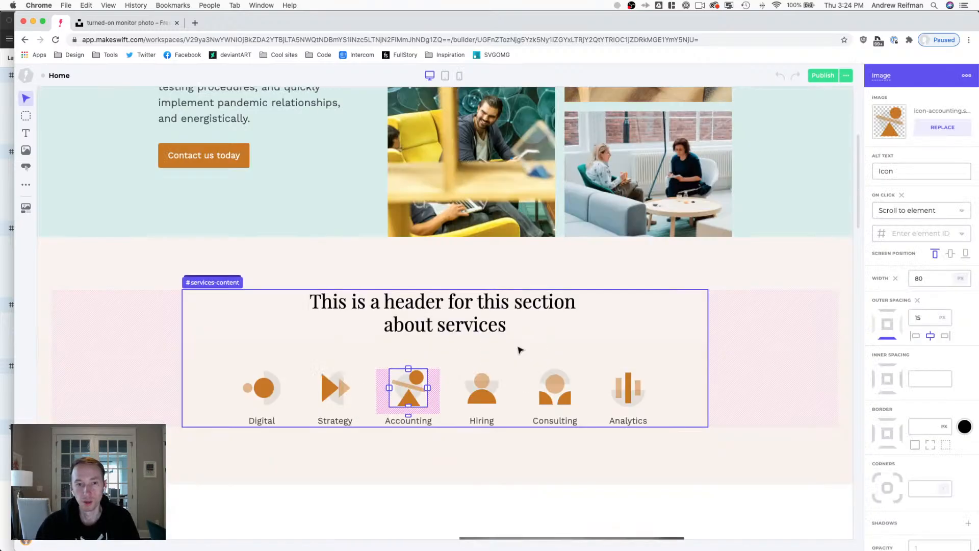
left_click(278, 390)
left_click(933, 278)
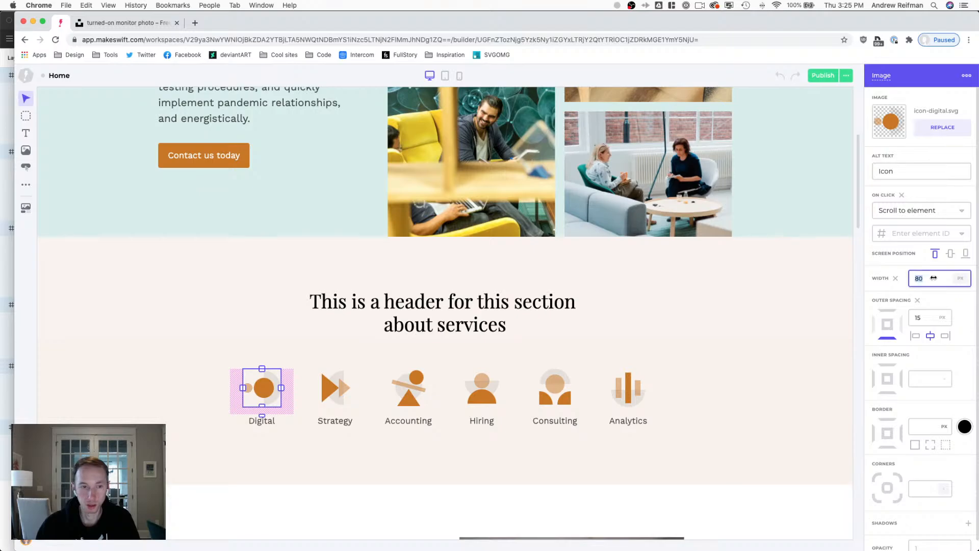
type("75")
key("BackSpace")
type("0")
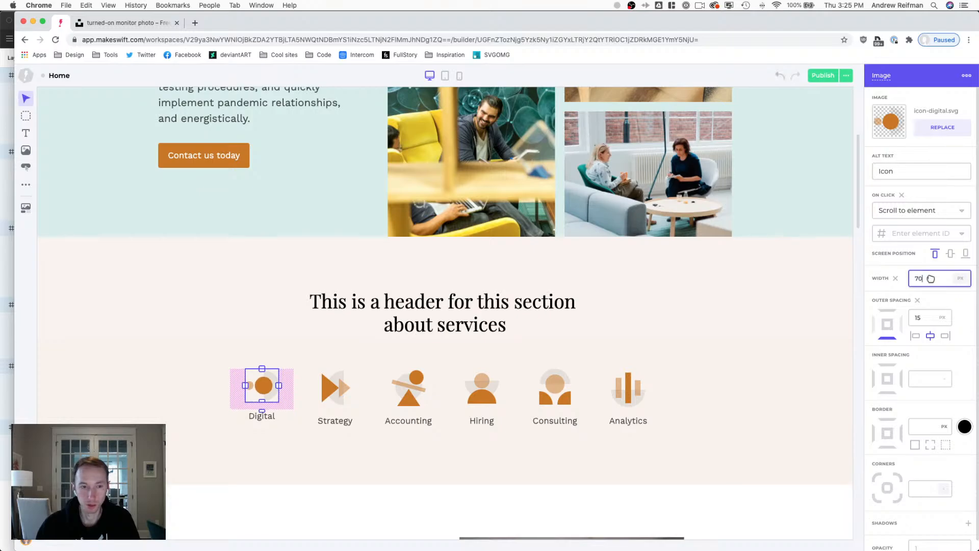
key("BackSpace")
key("BackSpace")
type("65")
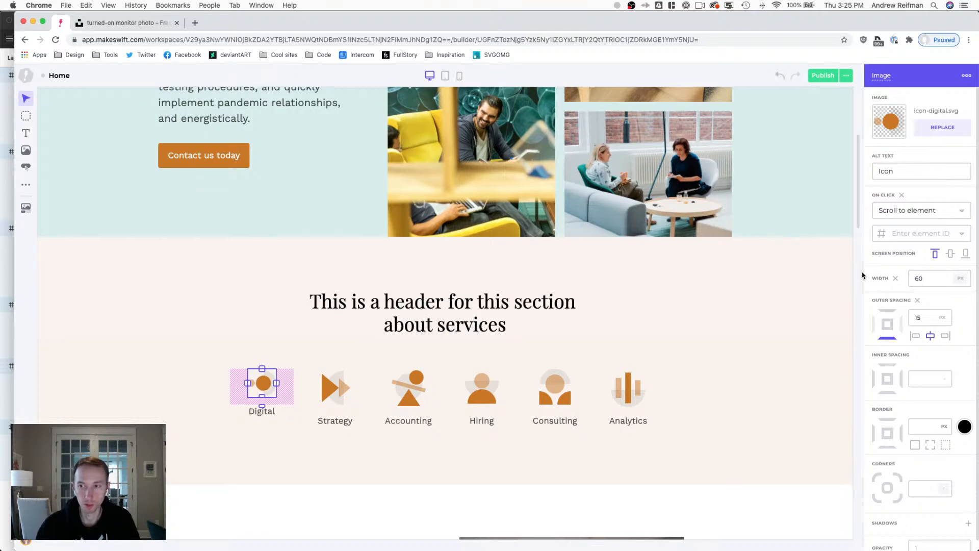
left_click(860, 274)
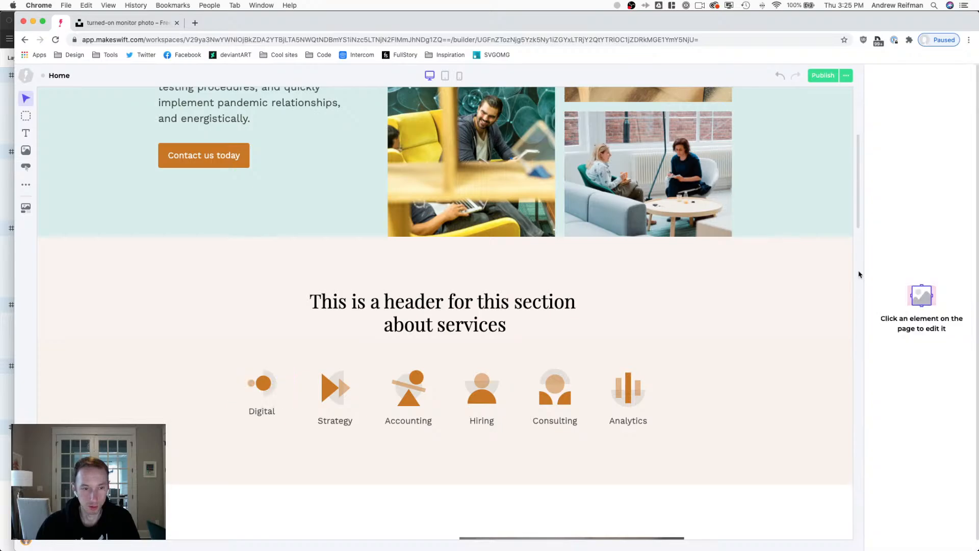
Set the Strategy icon width to 65 and the Accounting icon to 60.
left_click(331, 388)
left_click(924, 278)
type("65")
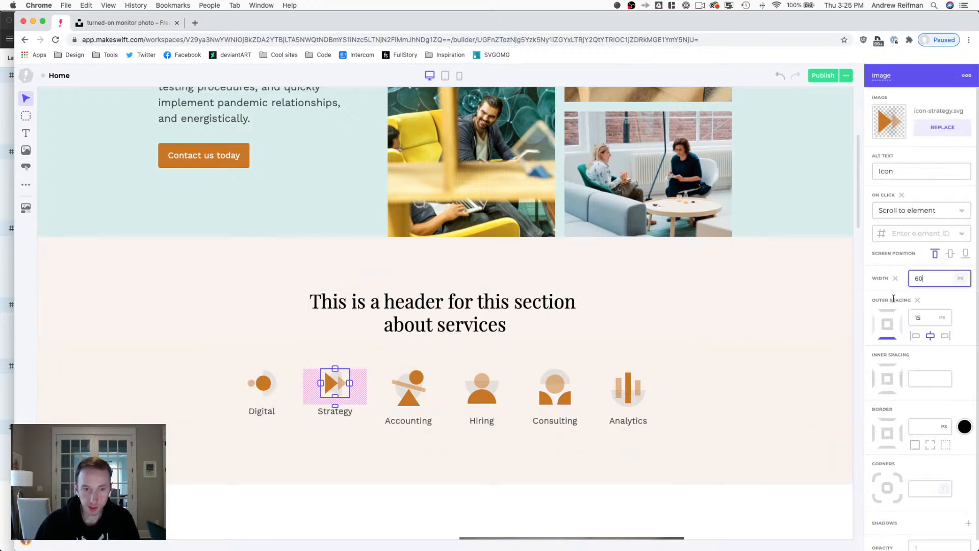
left_click(412, 381)
left_click(924, 278)
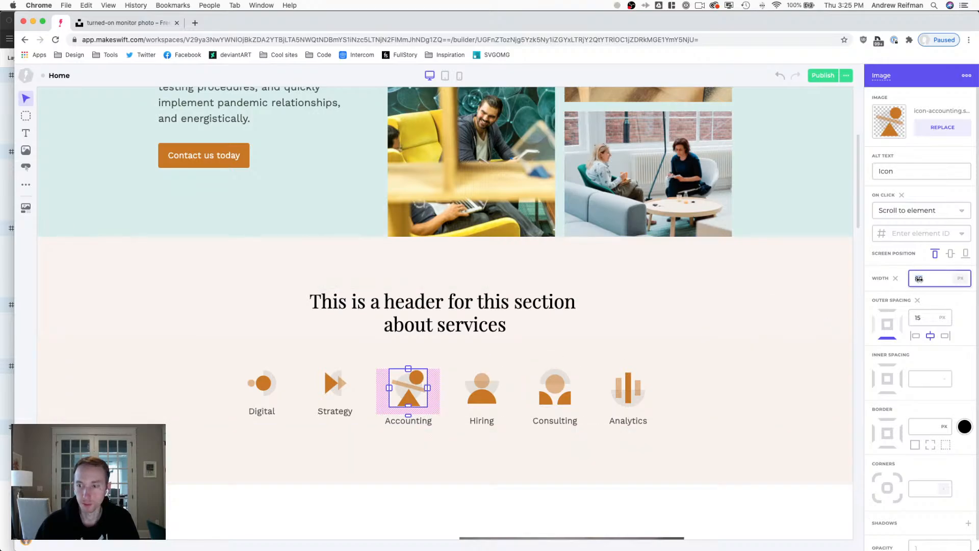
type("60")
Set the Hiring, Consulting and Analytics icon widths to 60.
left_click(480, 388)
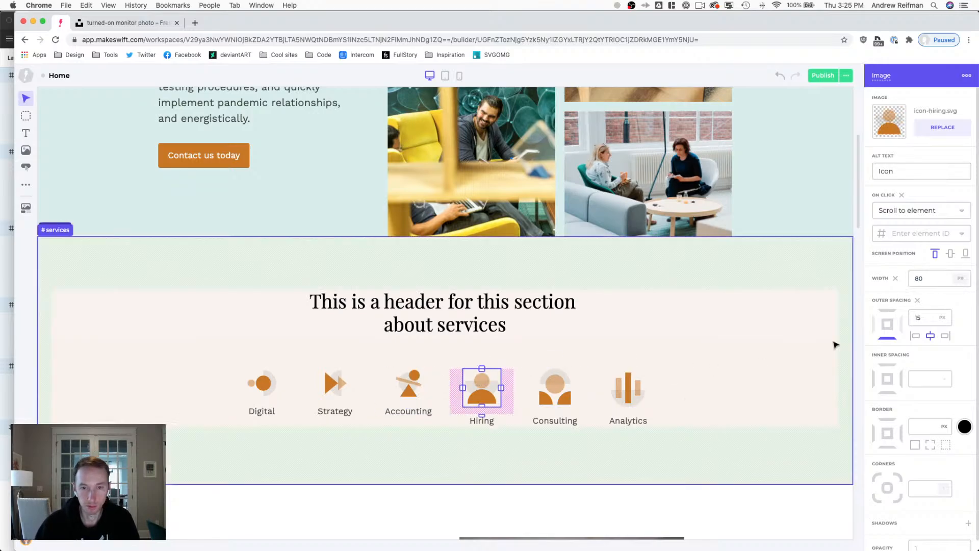
left_click(937, 279)
type("60")
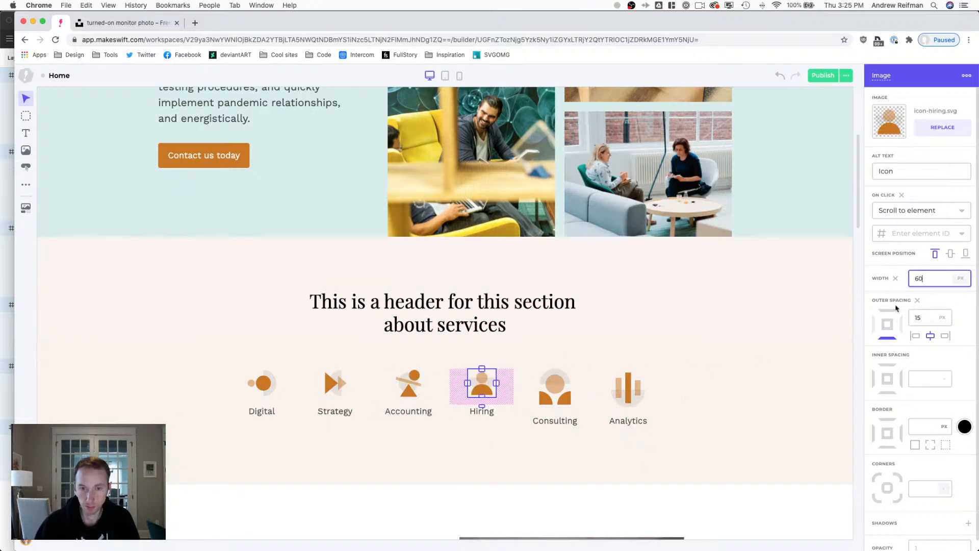
left_click(549, 385)
left_click(918, 278)
type("60")
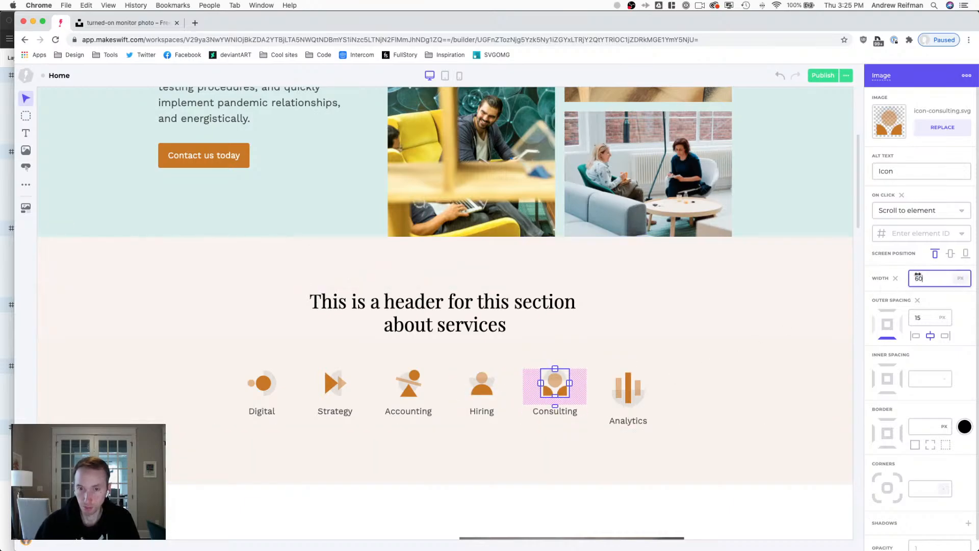
left_click(635, 387)
left_click(932, 279)
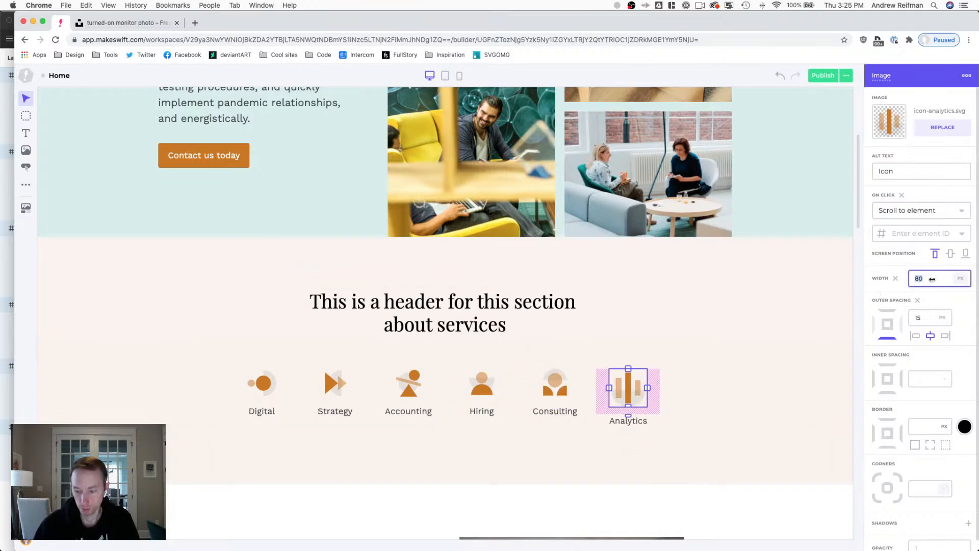
type("60")
left_click(859, 295)
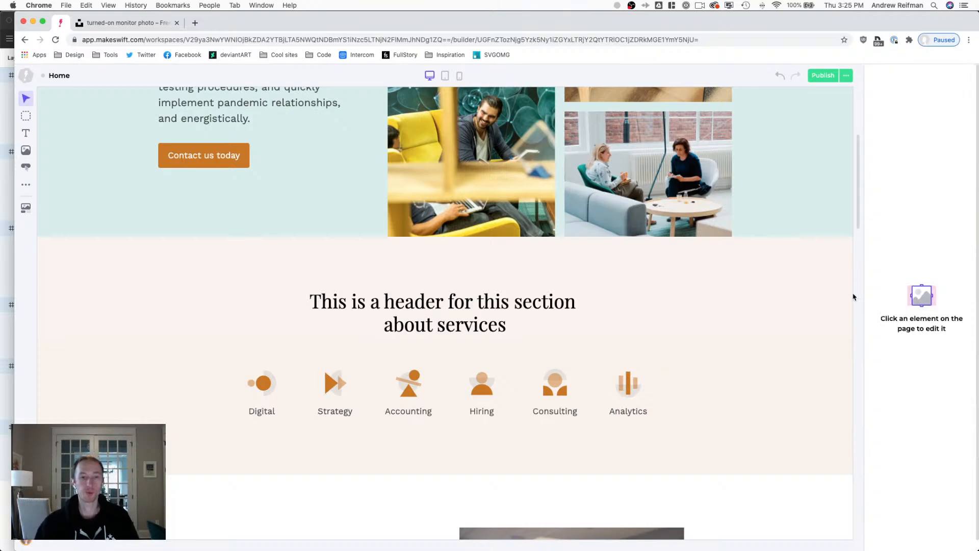
Undo the Digital icon back to width 80, then set Strategy and Accounting icons to 70 px.
scroll(741, 285, "down", 1)
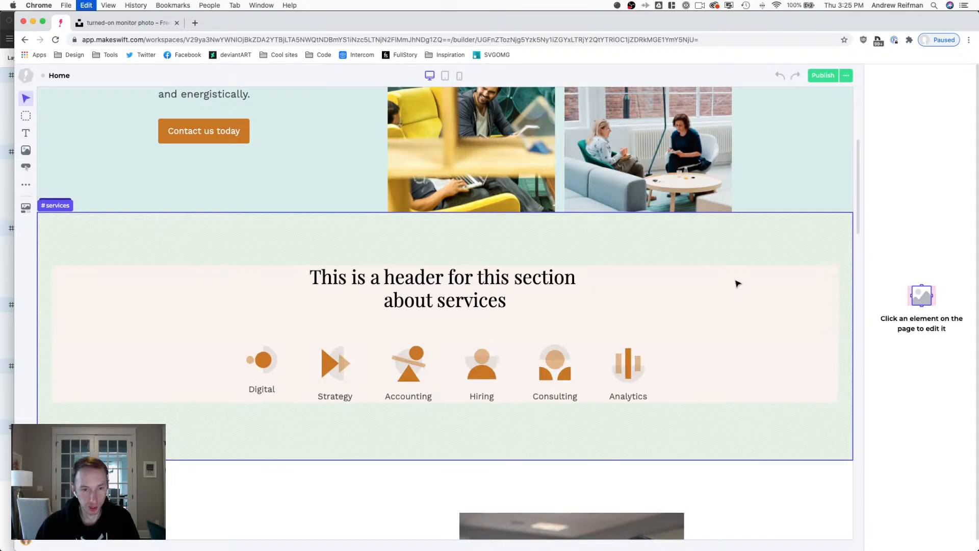
left_click(265, 360)
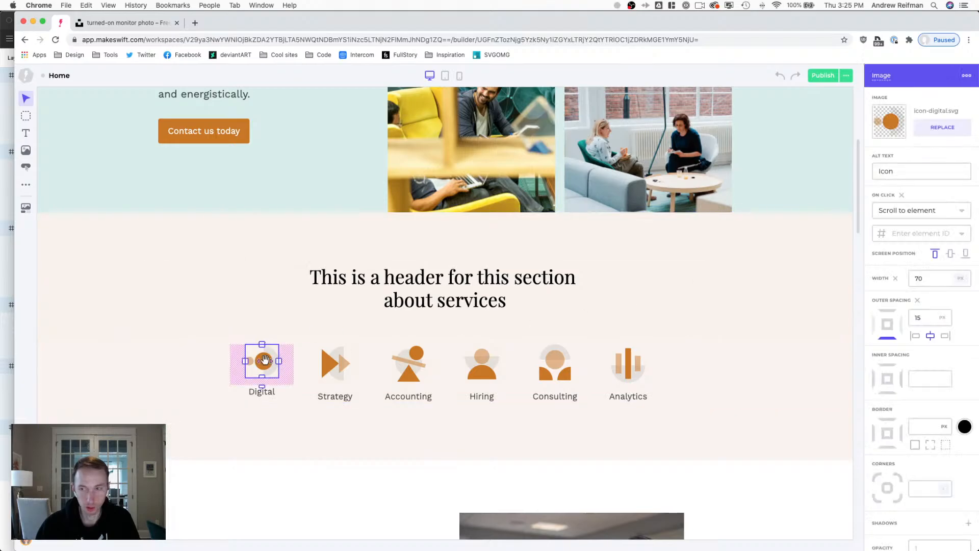
key("super+z")
key("super+z")
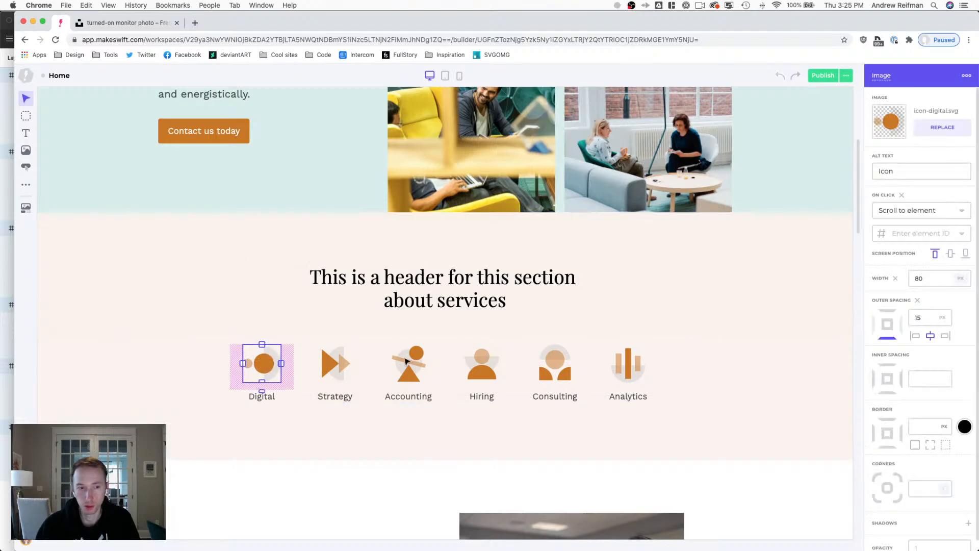
left_click(936, 274)
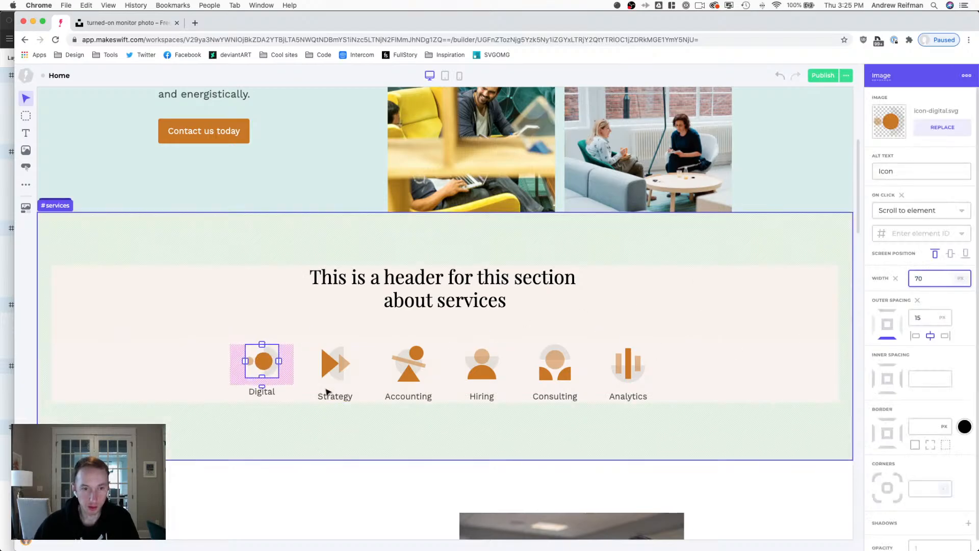
left_click(331, 372)
double_click(920, 279)
type("70")
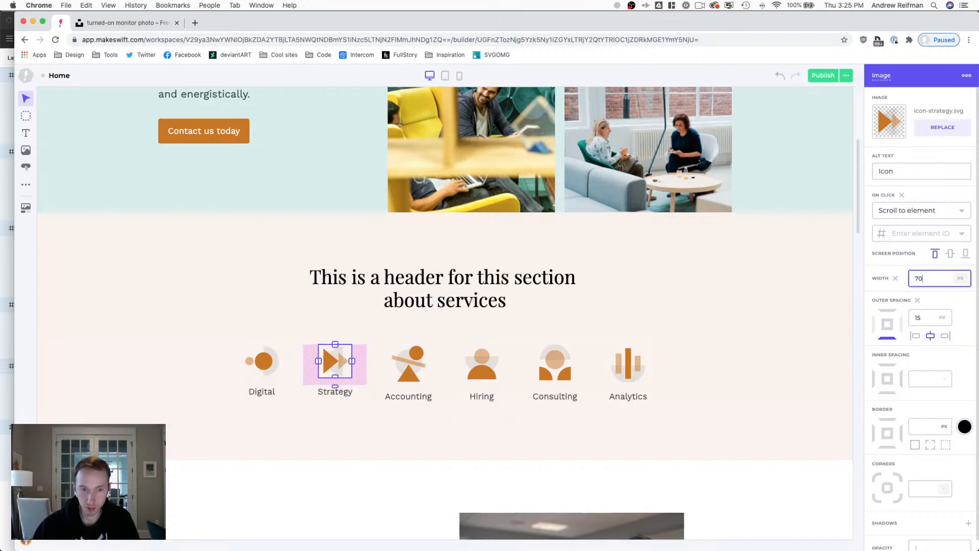
left_click(406, 355)
double_click(933, 280)
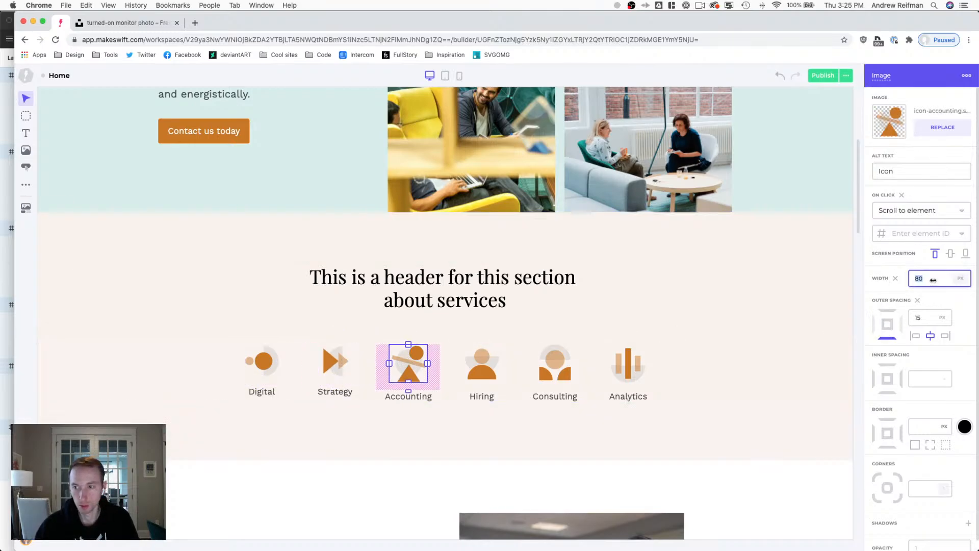
type("7")
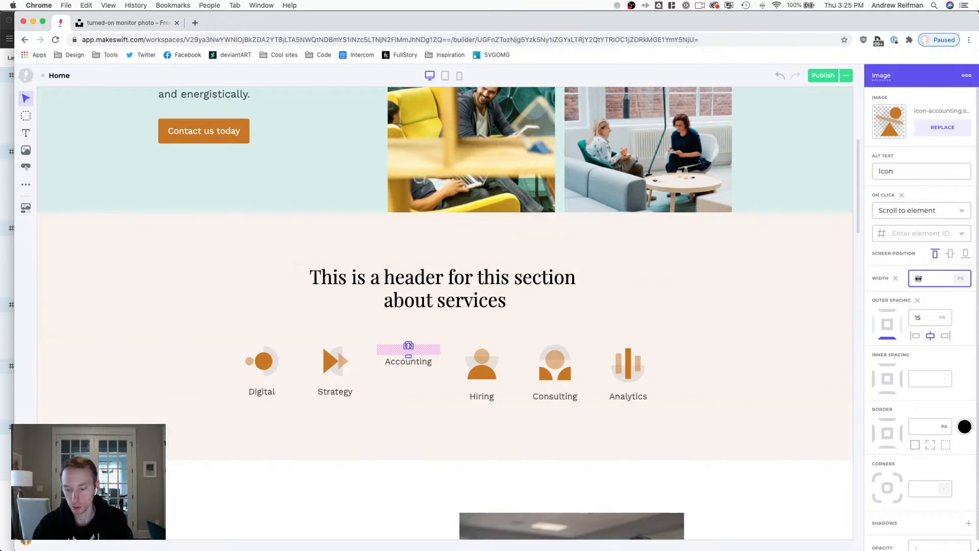
type("0")
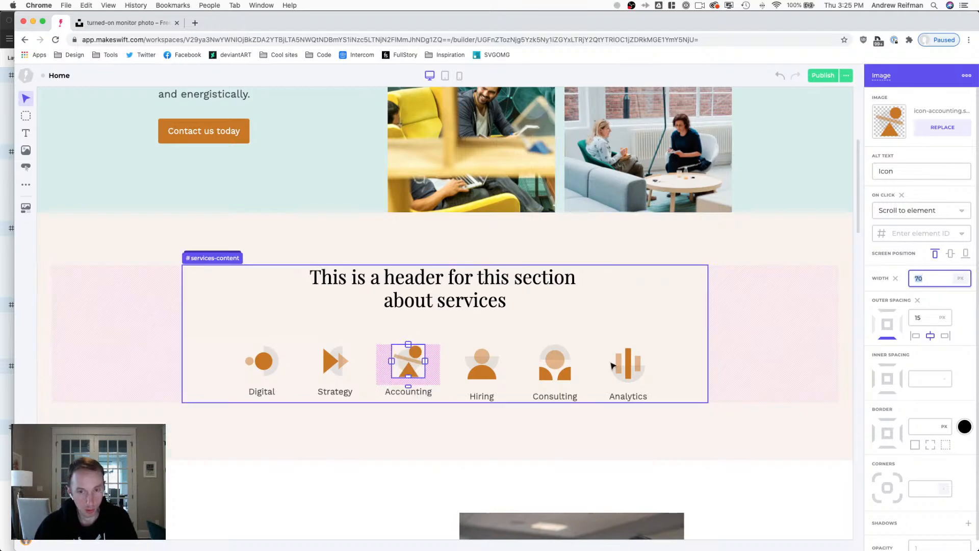
Set the Consulting and Analytics icons to 70 px width and deselect.
left_click(482, 365)
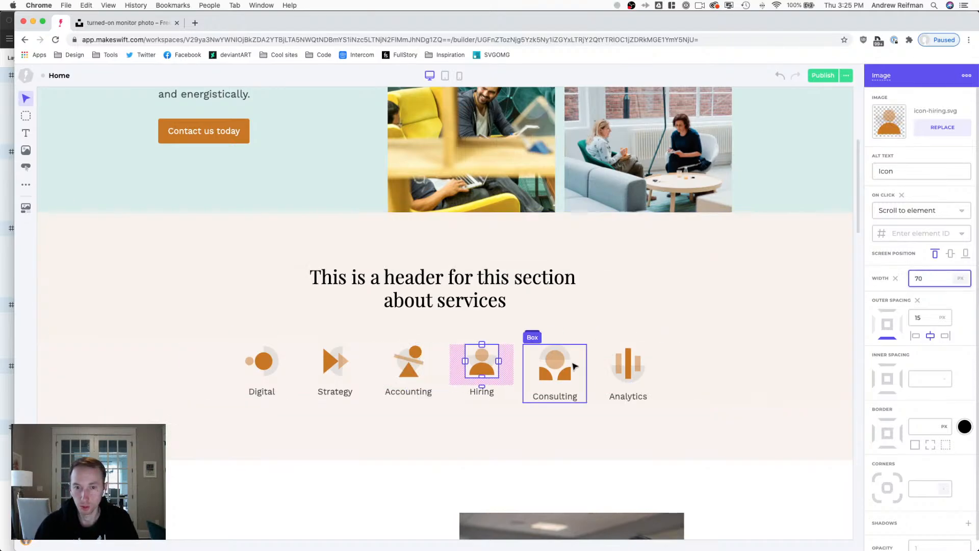
left_click(555, 365)
left_click(932, 278)
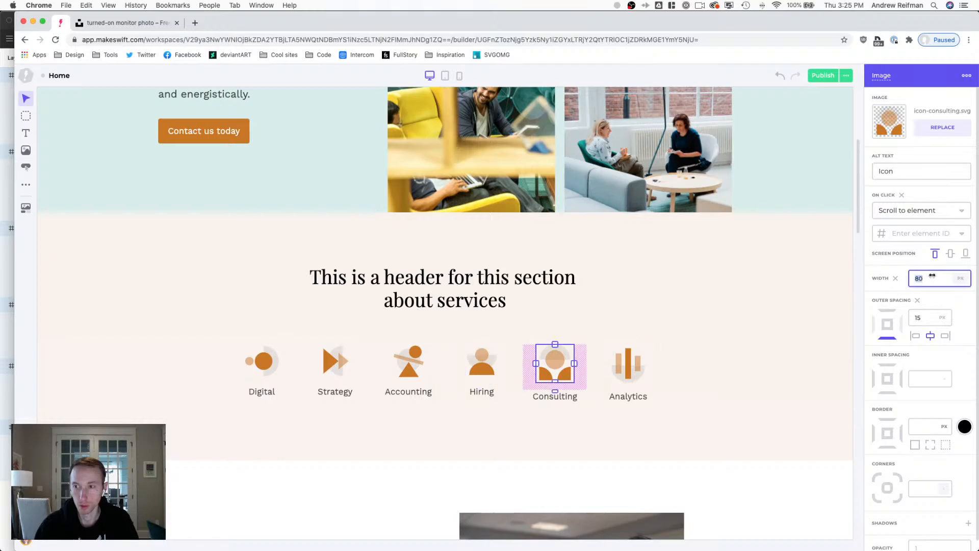
left_click(628, 363)
left_click(926, 277)
key("super+a")
type("70")
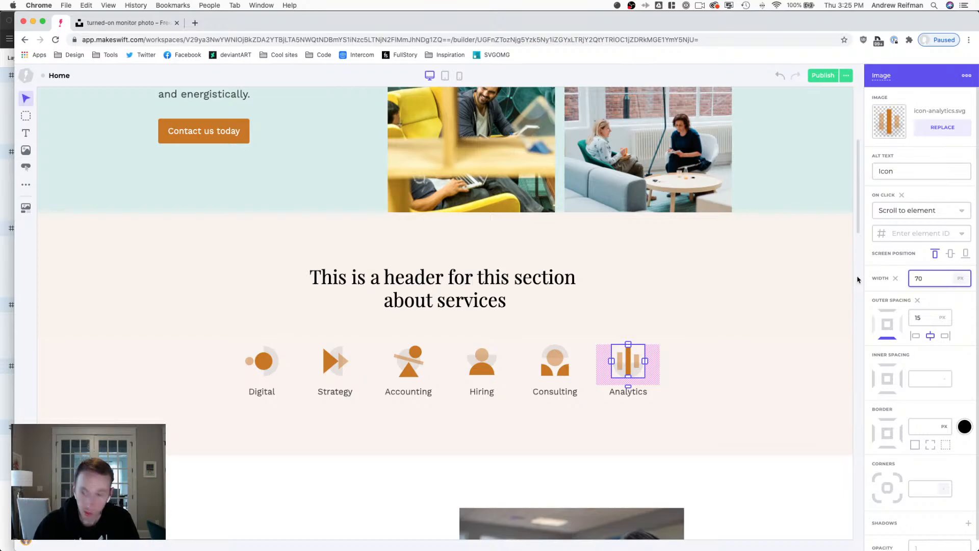
key("Escape")
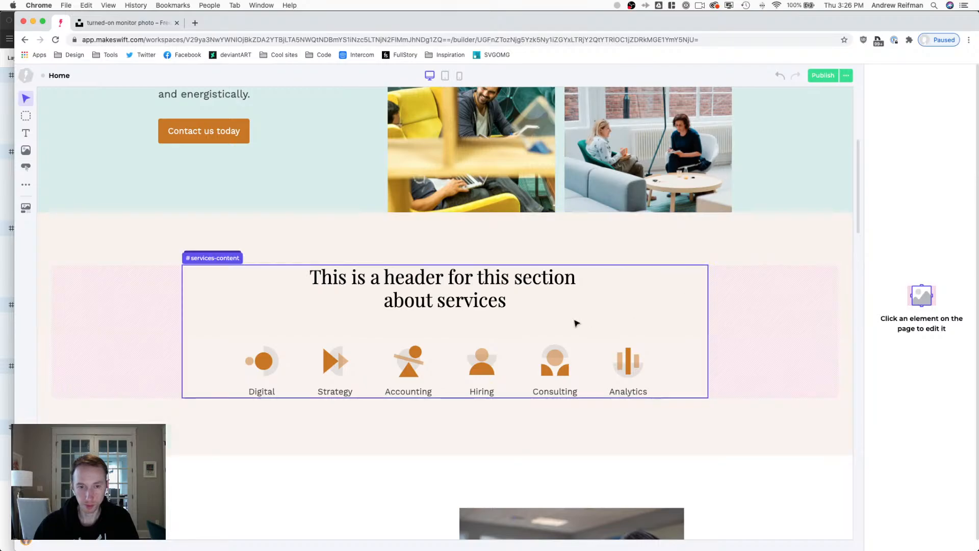
Select the services icon row, then open the Services page from Page Settings in the design editor.
left_click(445, 371)
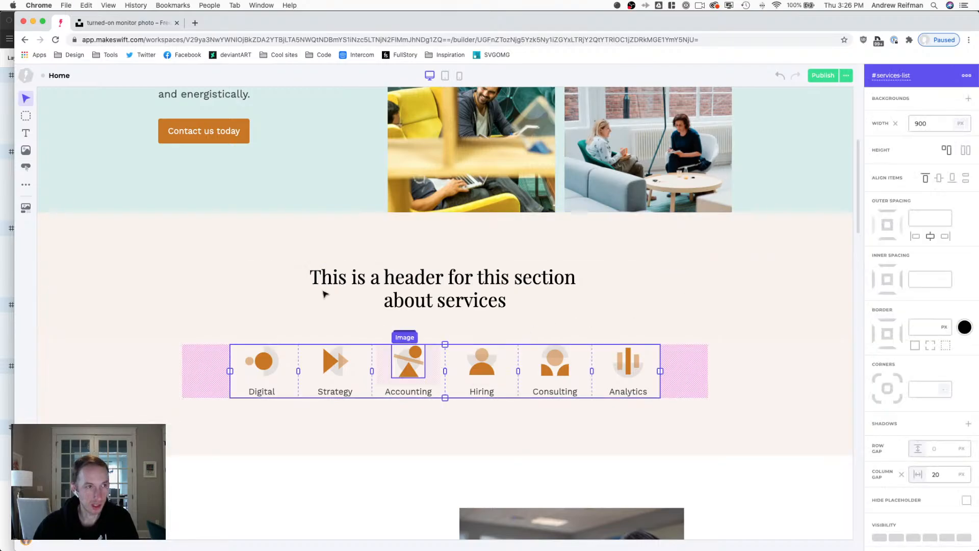
left_click(26, 75)
left_click(37, 101)
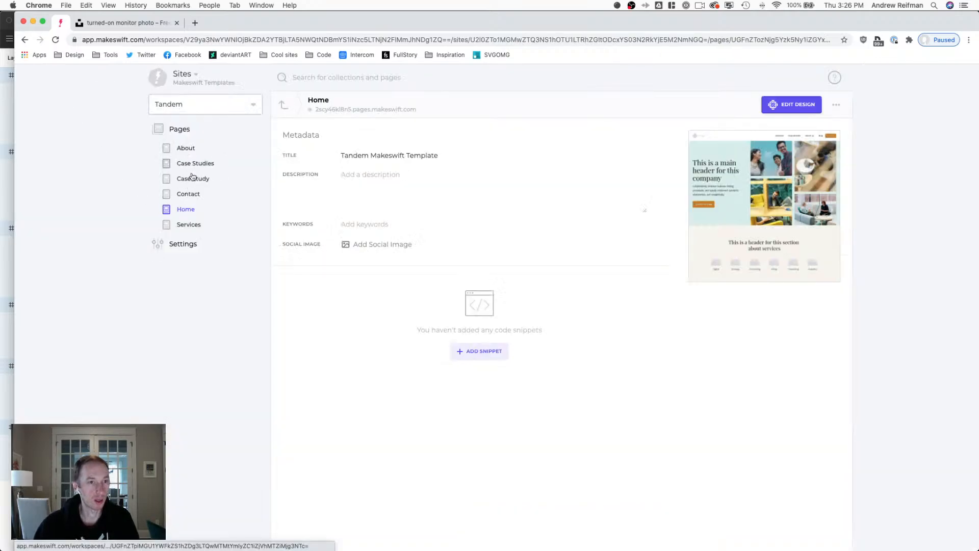
left_click(184, 225)
left_click(728, 209)
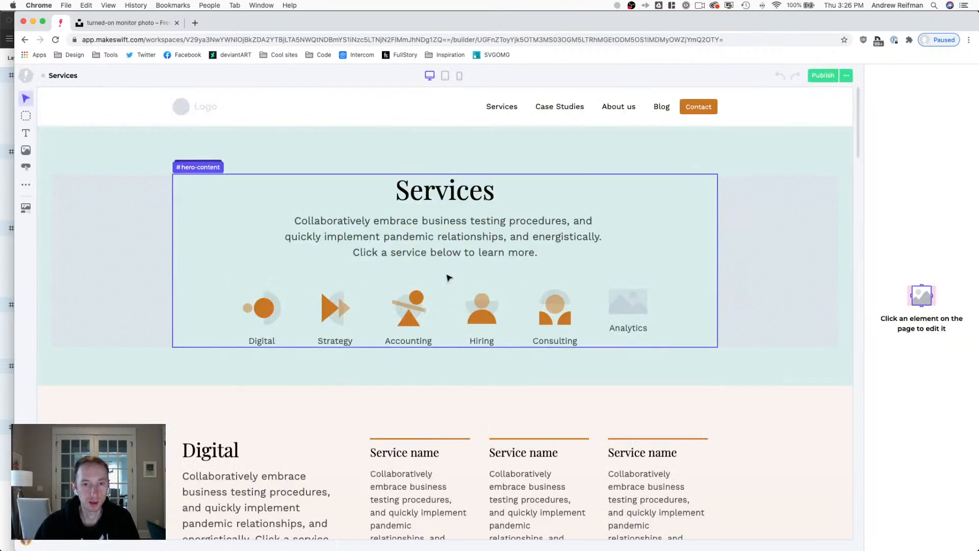
Paste the finished six-icon row into the hero and delete the old placeholder row.
key("b")
left_click(445, 274)
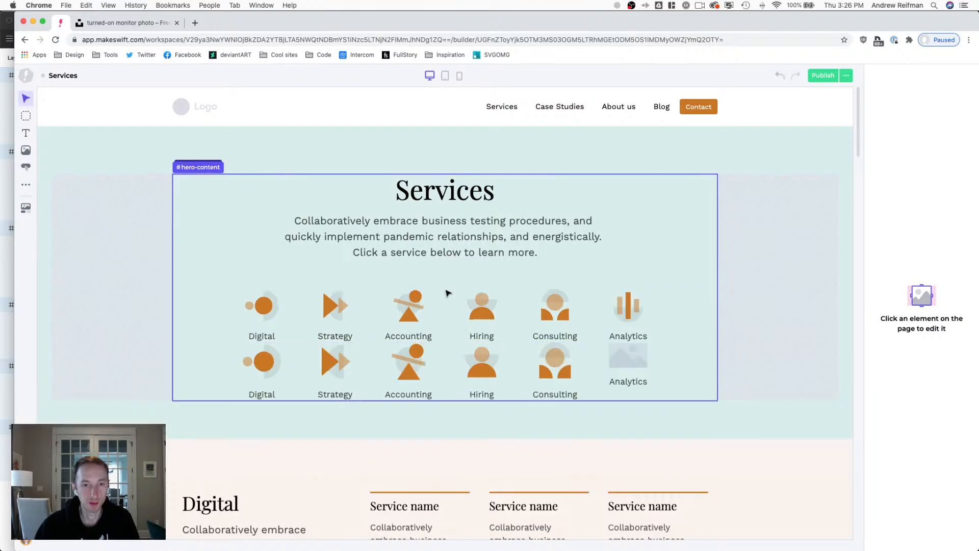
left_click(445, 368)
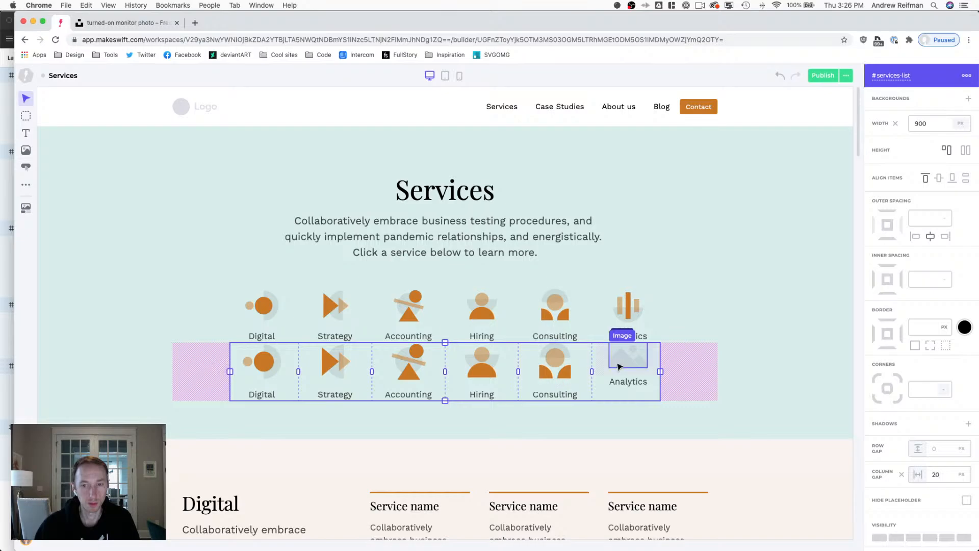
key("Delete")
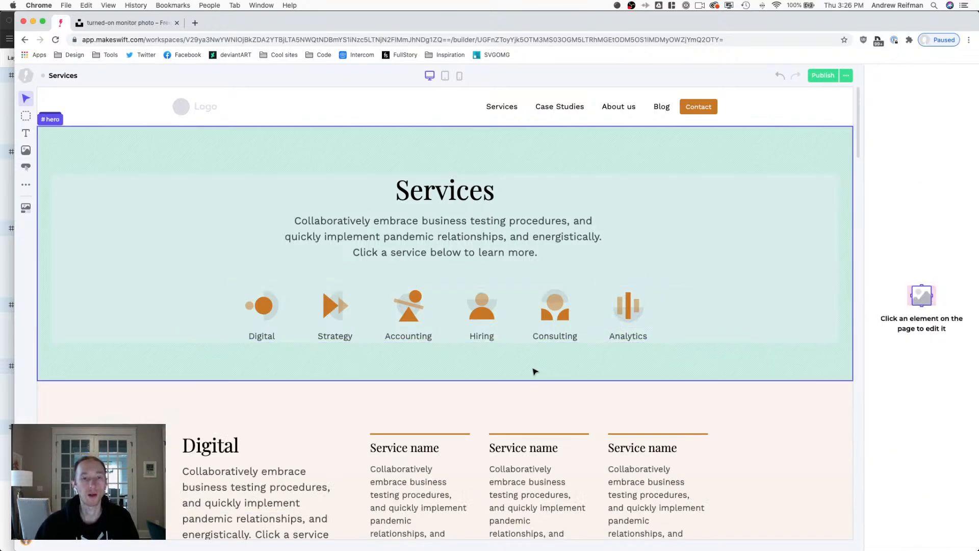
Increase the hero section's bottom padding to 90 px.
left_click(440, 366)
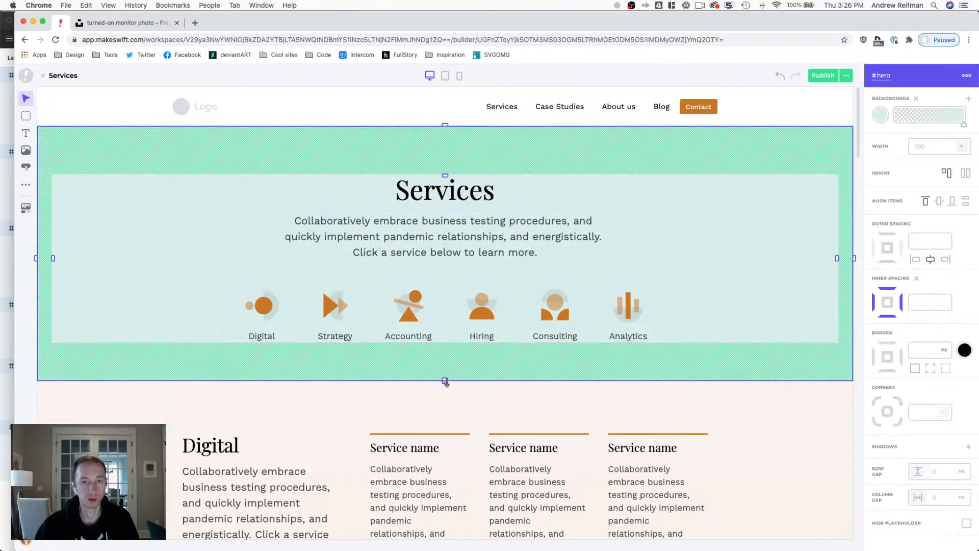
left_click_drag(447, 377, 445, 385)
key("Escape")
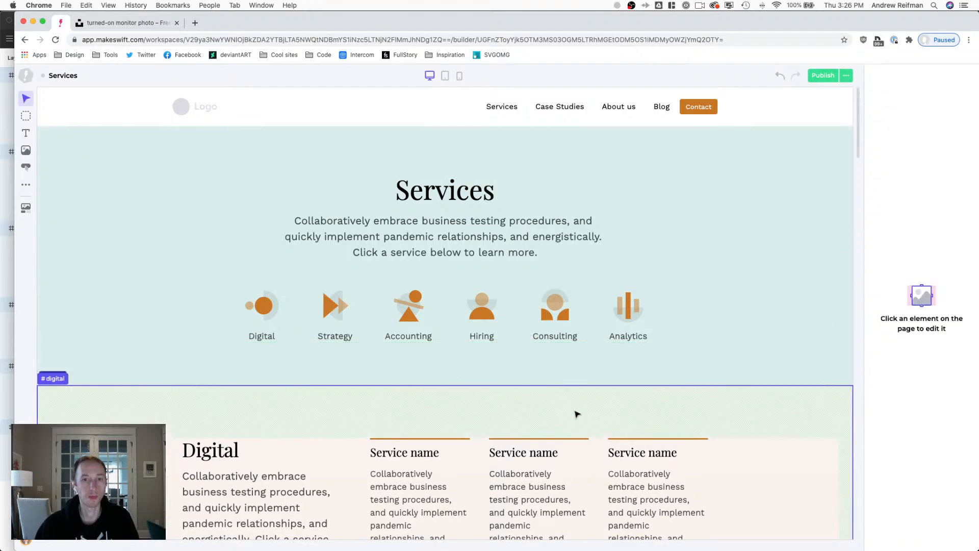
key("2")
key("3")
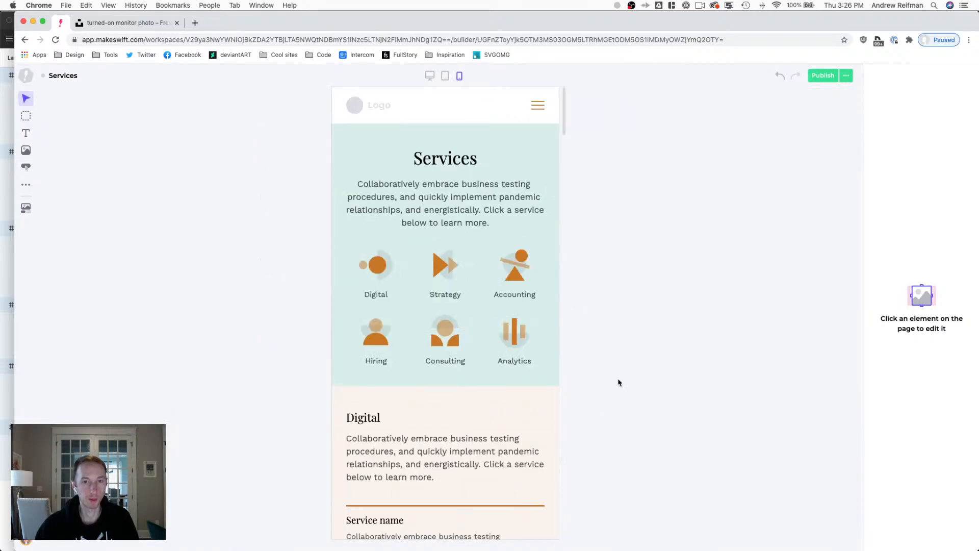
key("2")
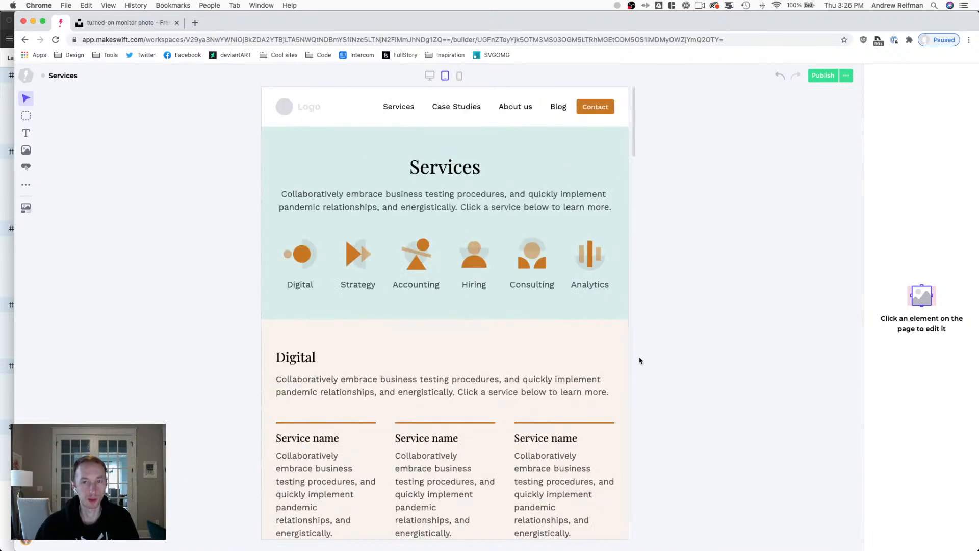
key("3")
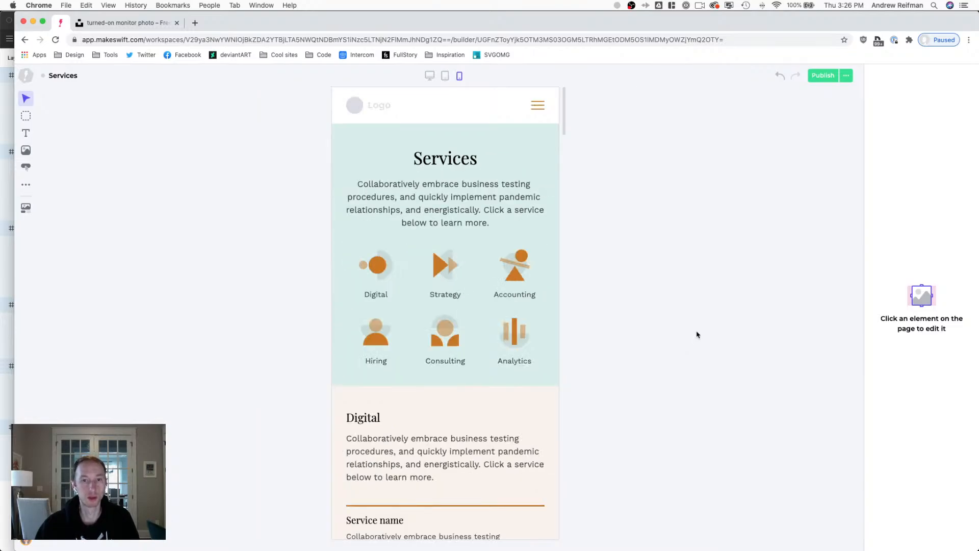
left_click(378, 264)
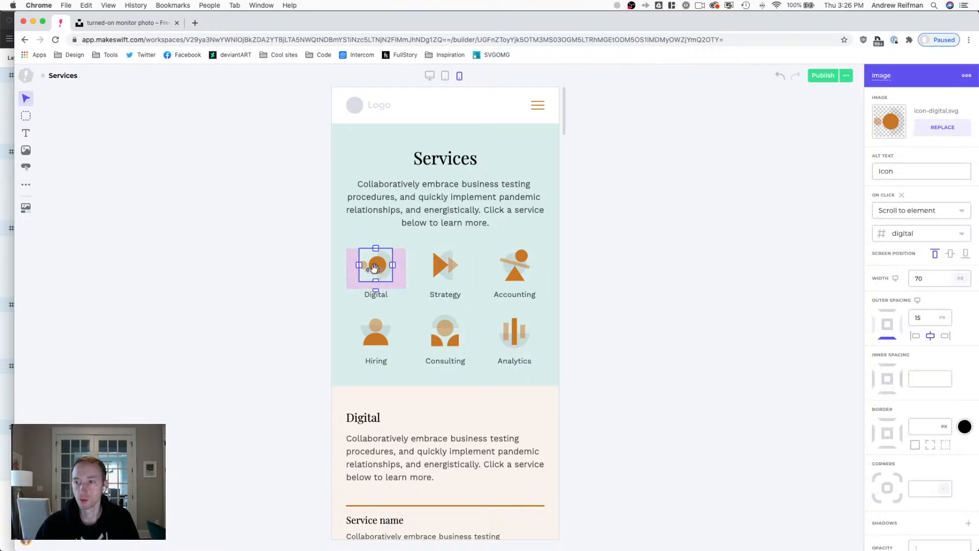
left_click(726, 288)
key("2")
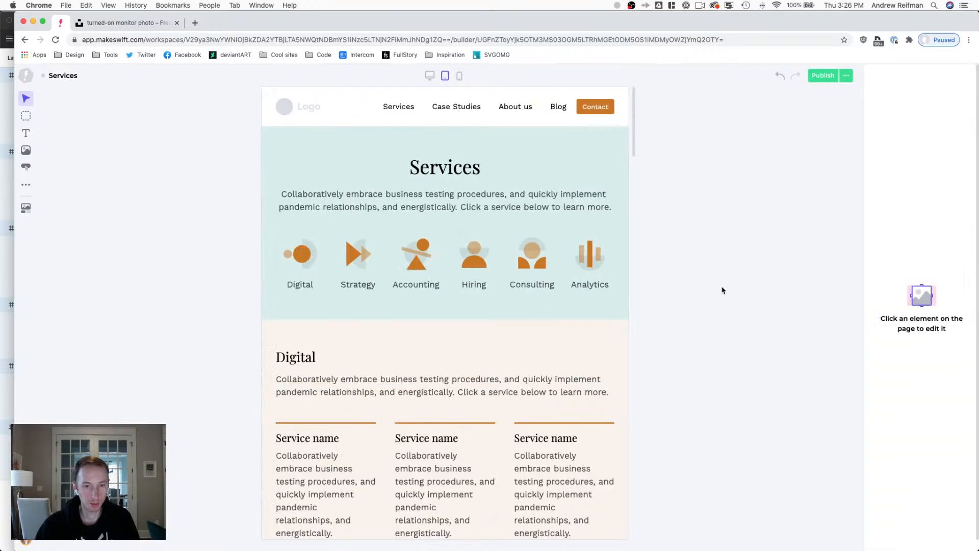
key("1")
scroll(716, 291, "down", 3)
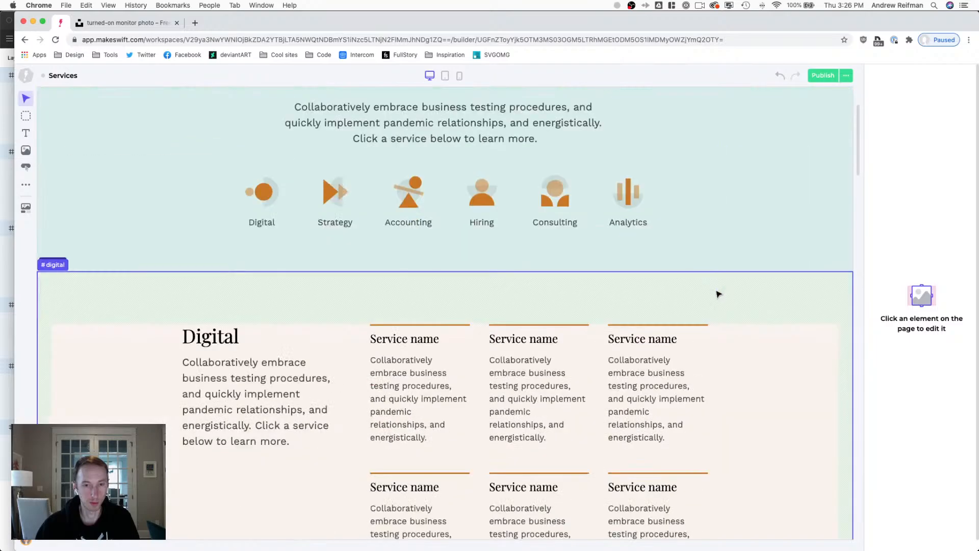
scroll(717, 293, "down", 2)
scroll(717, 294, "down", 1)
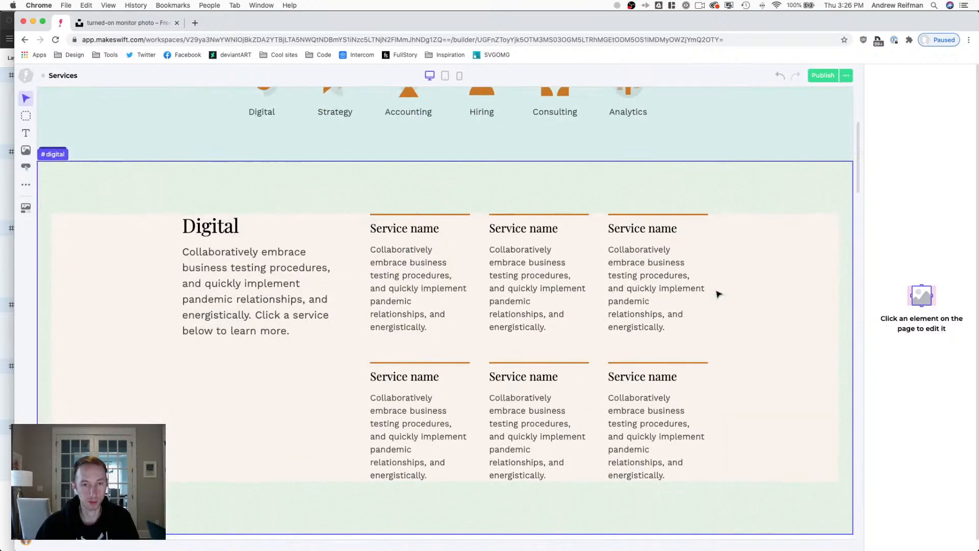
scroll(711, 294, "down", 12)
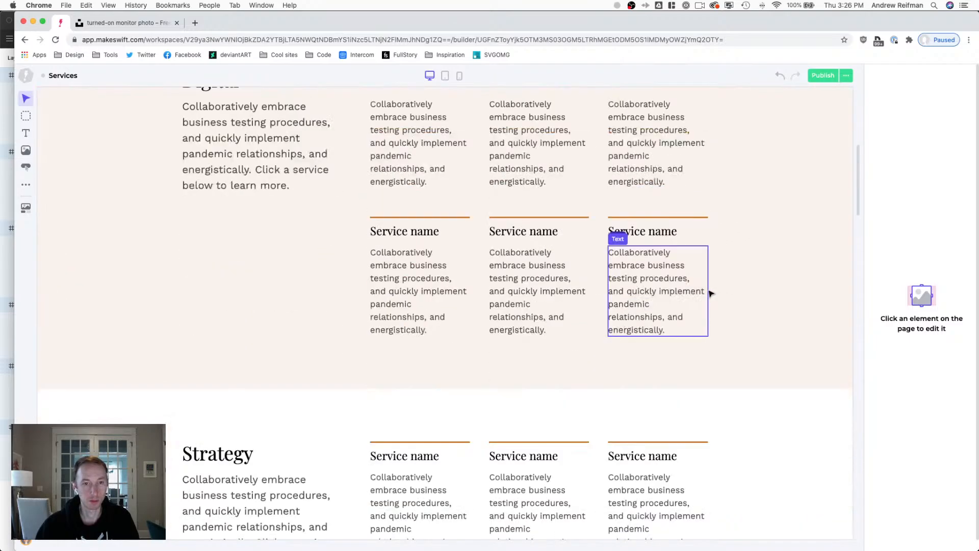
scroll(710, 293, "down", 12)
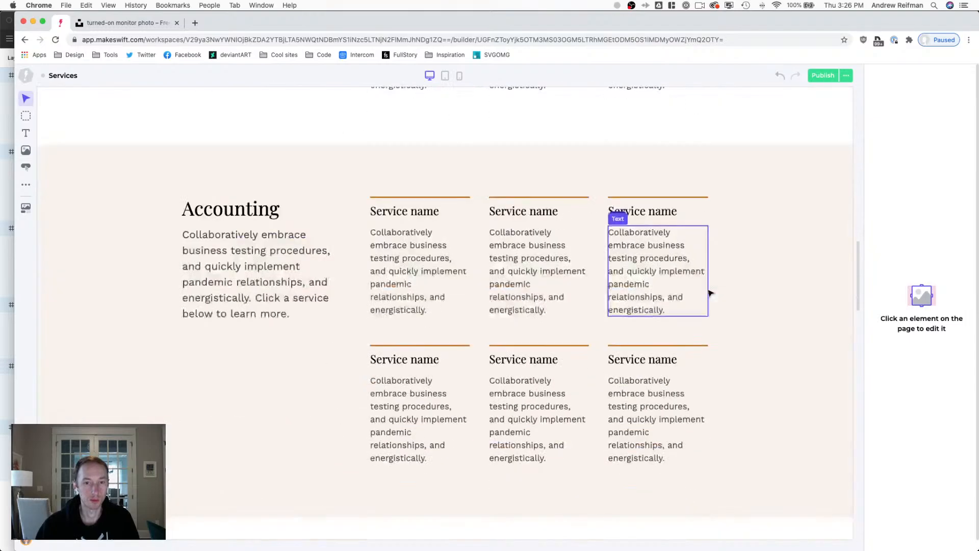
scroll(709, 292, "up", 8)
scroll(709, 291, "up", 20)
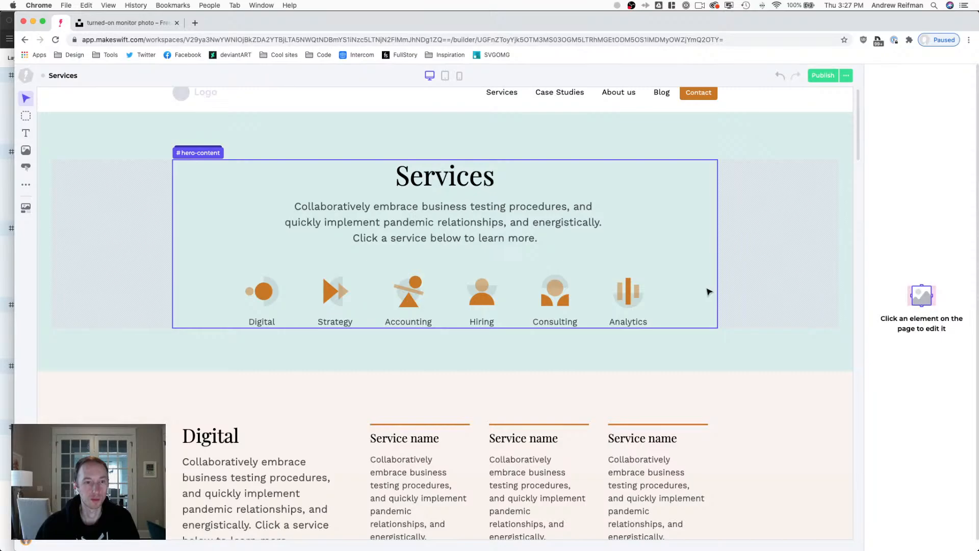
Copy the Digital icon above the Digital heading with 20 px space below it.
left_click(254, 290)
key("super+c")
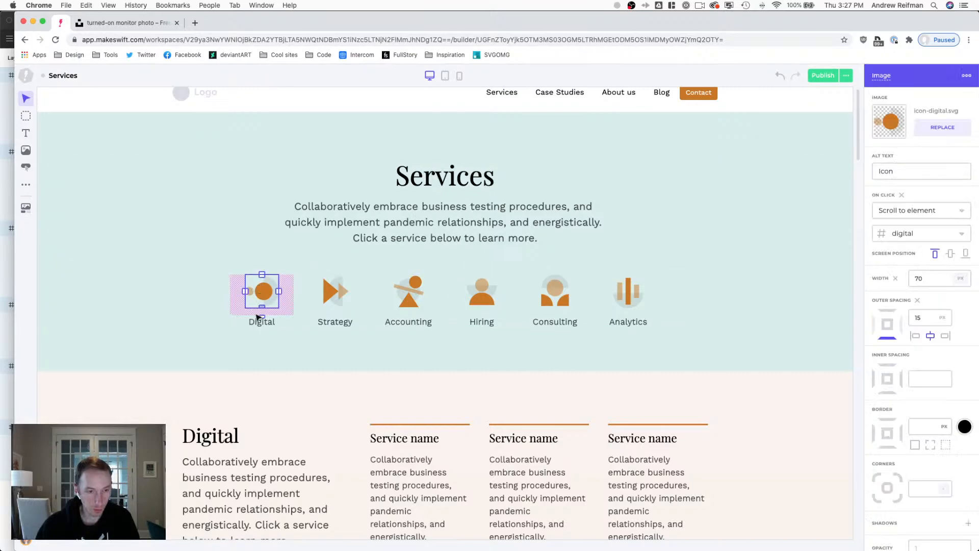
key("super+v")
left_click(206, 434)
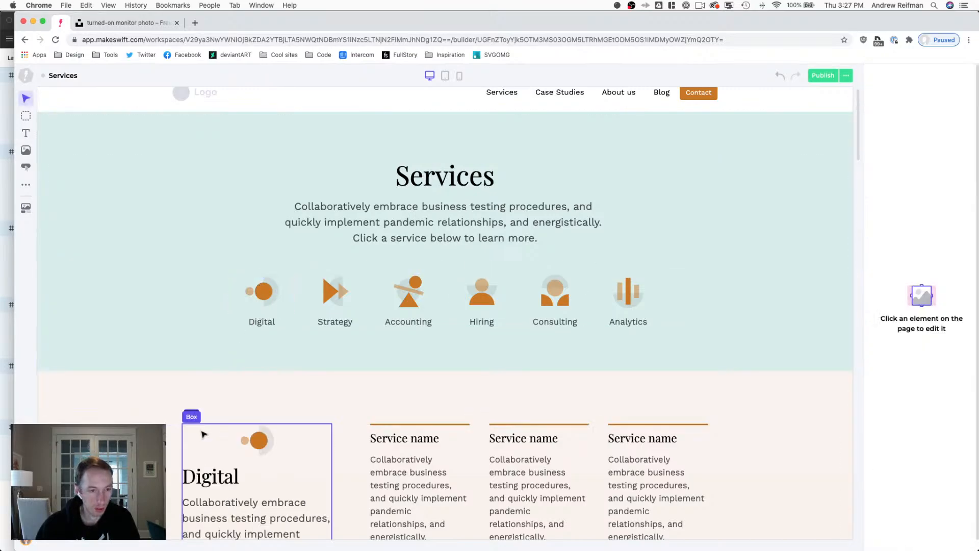
left_click(250, 435)
left_click_drag(250, 435, 199, 453)
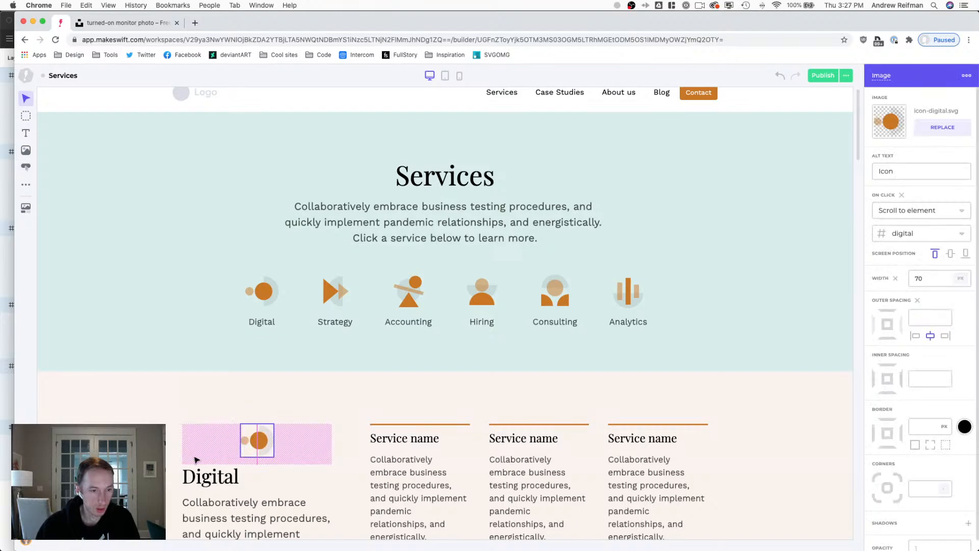
key("super+z")
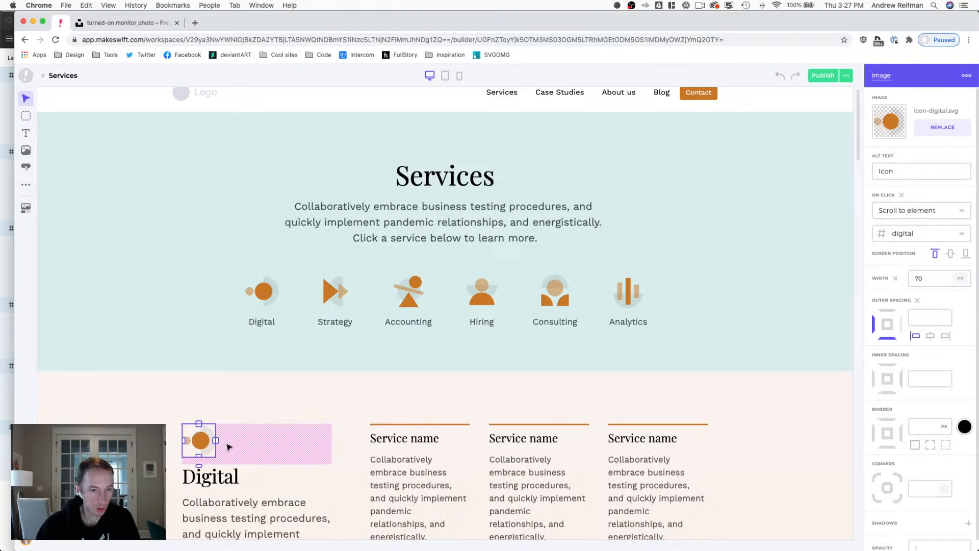
left_click_drag(198, 466, 198, 467)
left_click(128, 409)
scroll(125, 404, "down", 5)
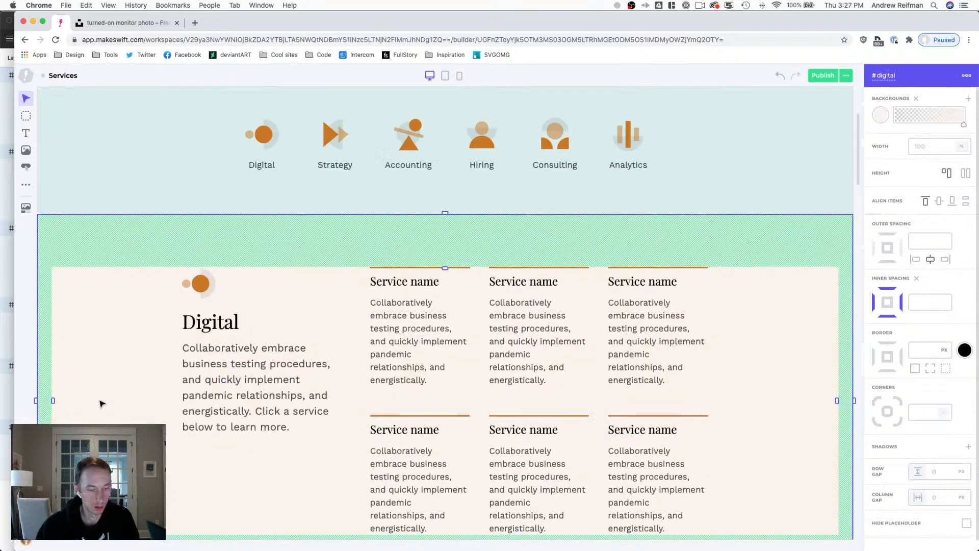
key("Escape")
Toggle the page preview between tablet and desktop widths, ending on desktop.
key("2")
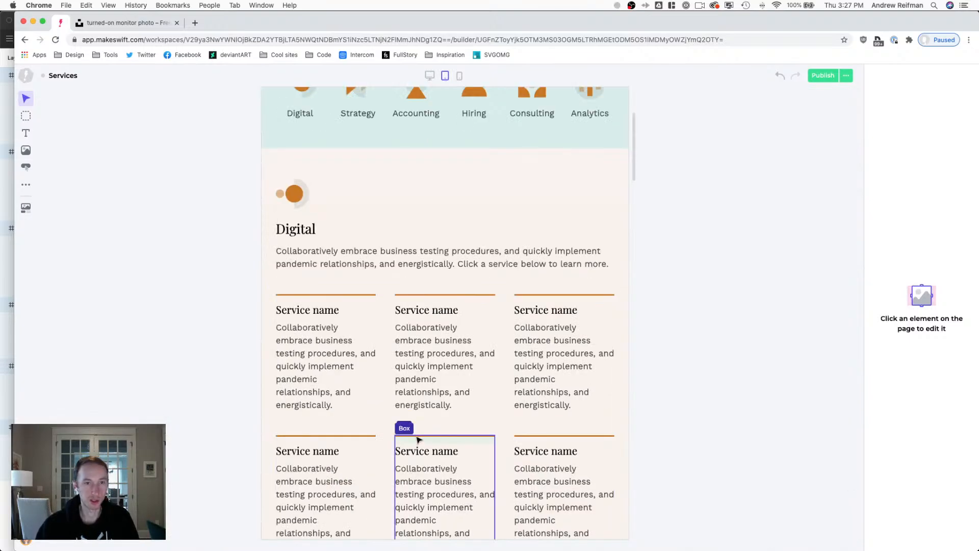
key("1")
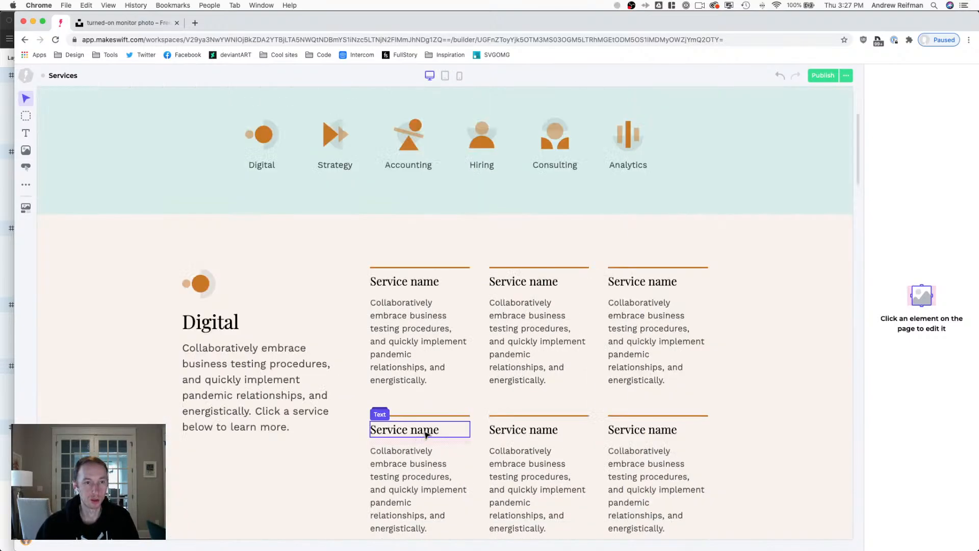
key("2")
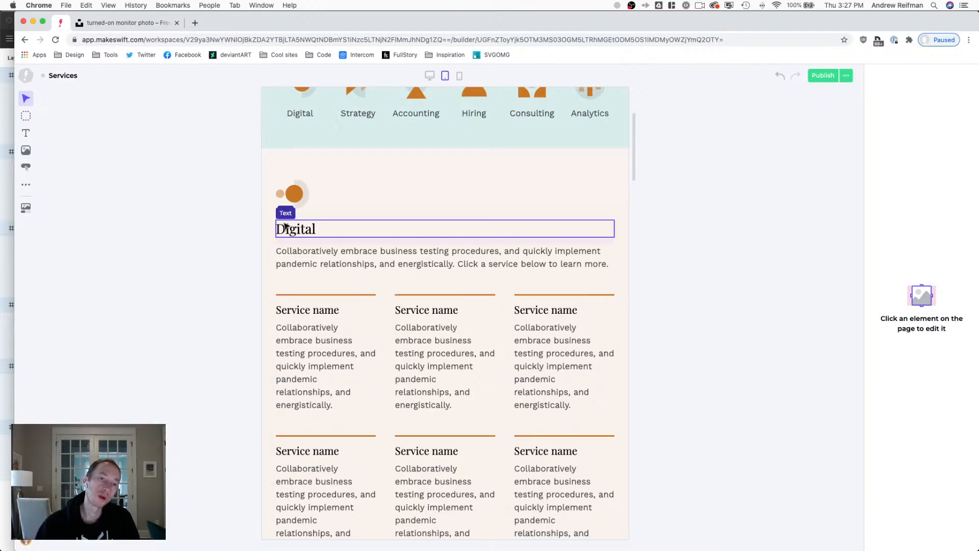
key("1")
key("2")
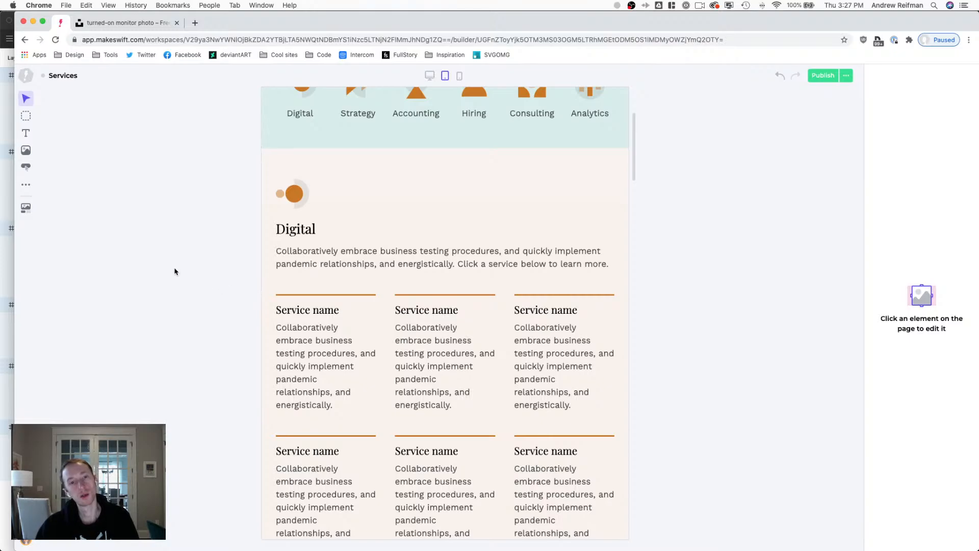
scroll(174, 271, "up", 3)
scroll(174, 271, "down", 1)
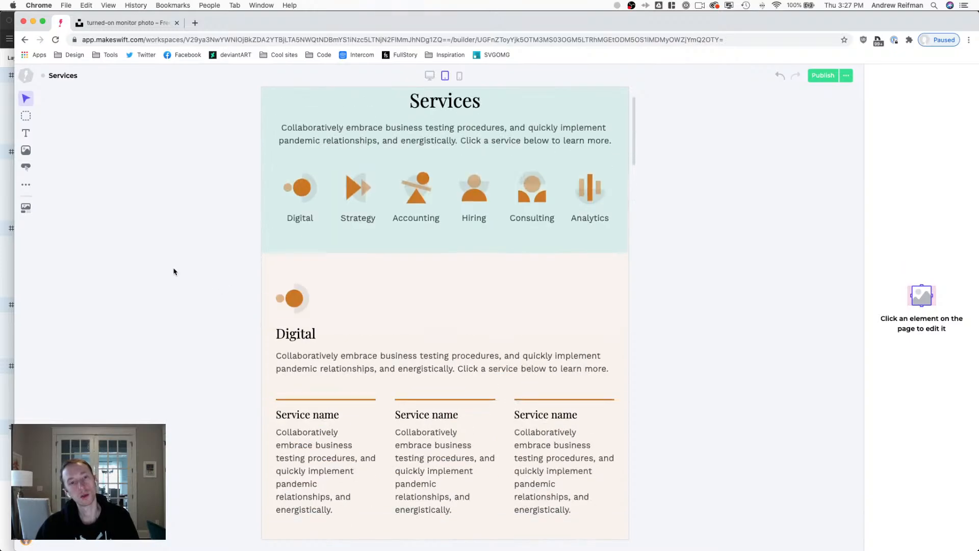
key("1")
scroll(176, 272, "down", 2)
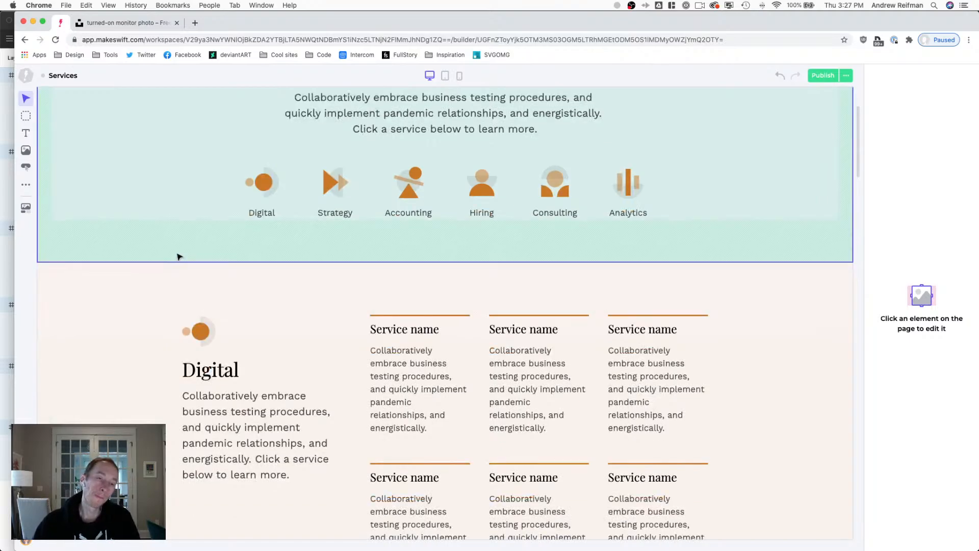
Raise the bottom spacing of the top-row Digital icon from 15 to 20 px.
scroll(175, 258, "down", 1)
left_click(341, 155)
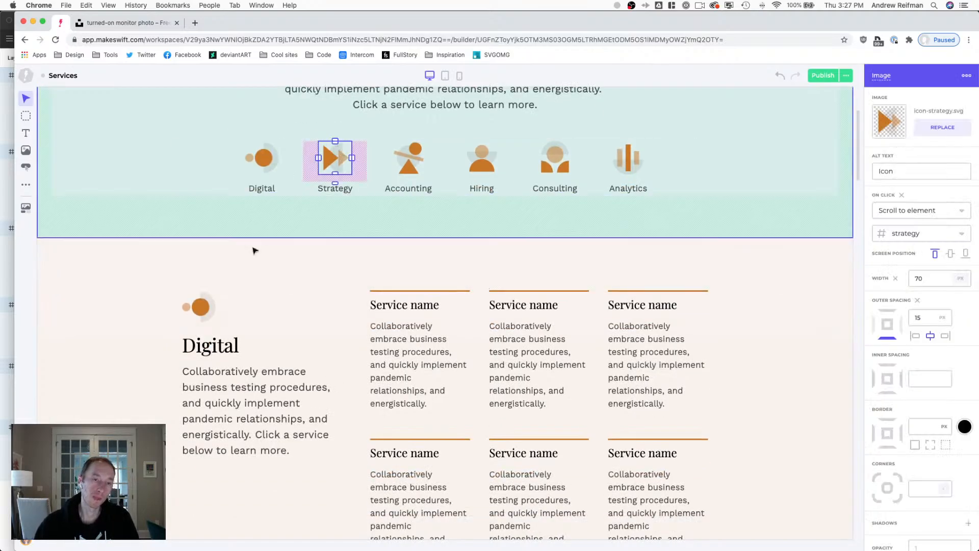
left_click(203, 308)
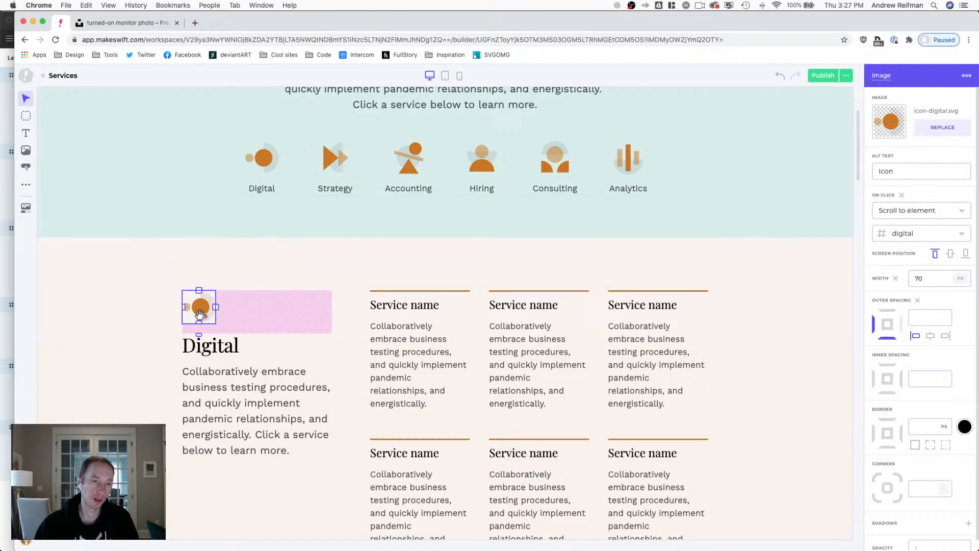
left_click(330, 161)
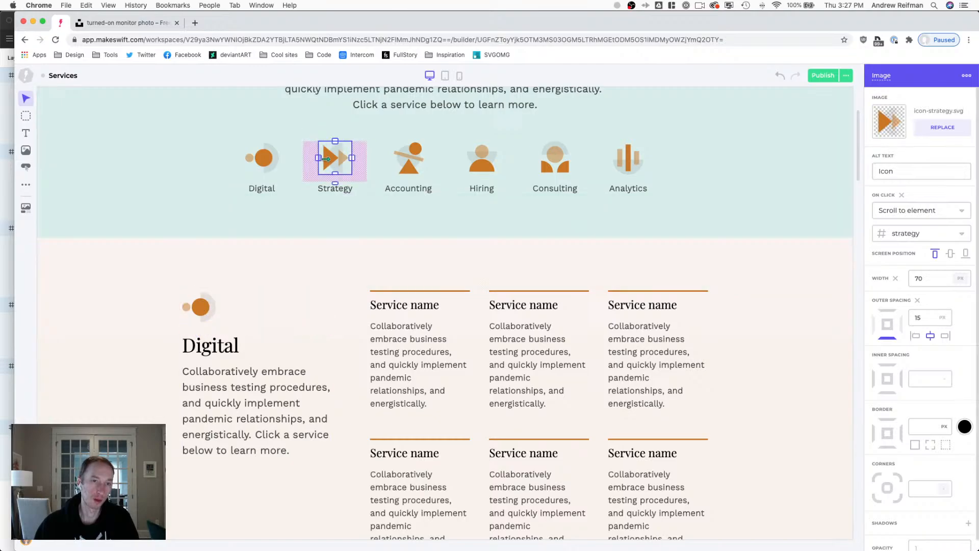
left_click(261, 163)
left_click_drag(262, 185, 261, 187)
Raise the bottom spacing of the Strategy, Accounting and Hiring icons to 20 px, then select Consulting.
left_click(334, 158)
left_click_drag(334, 179, 334, 182)
left_click(408, 158)
left_click_drag(409, 178, 408, 181)
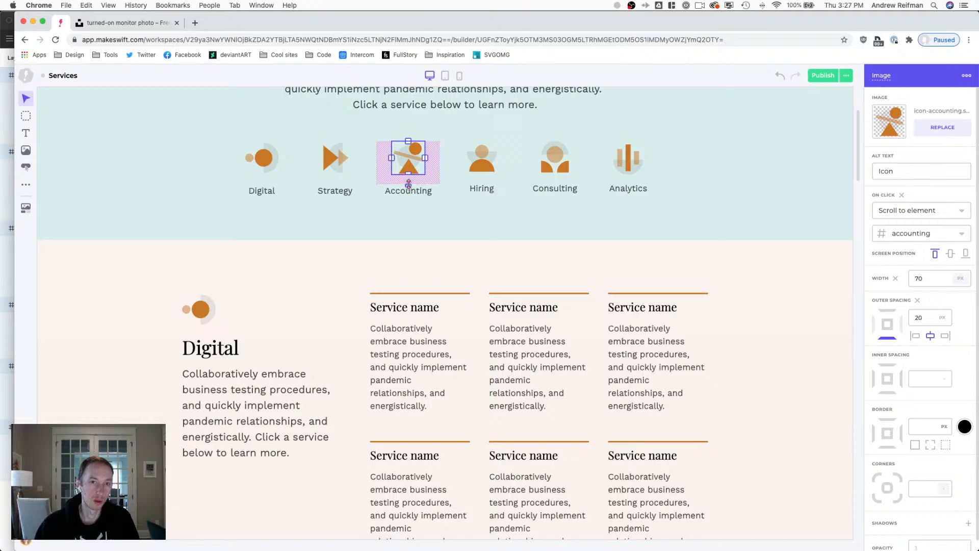
left_click(481, 159)
left_click_drag(482, 178, 485, 182)
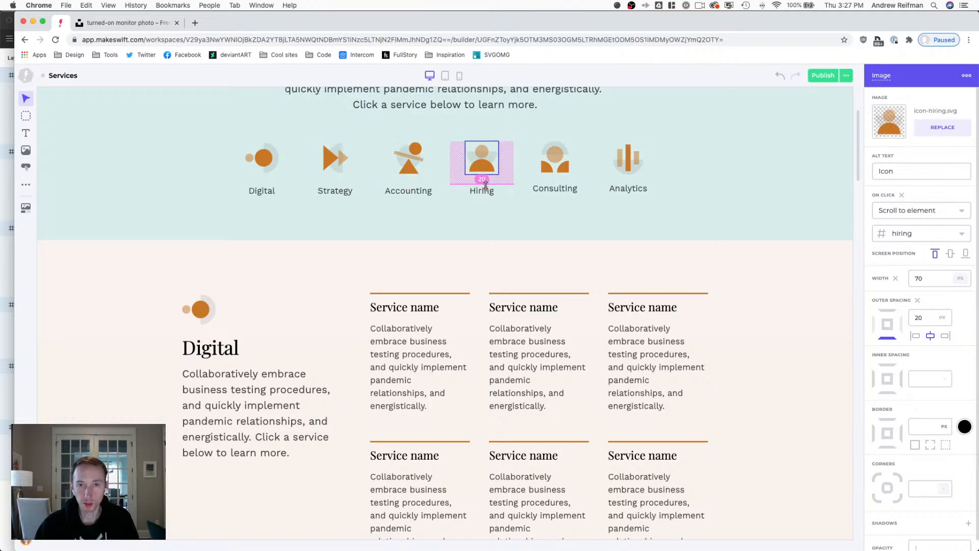
left_click(560, 176)
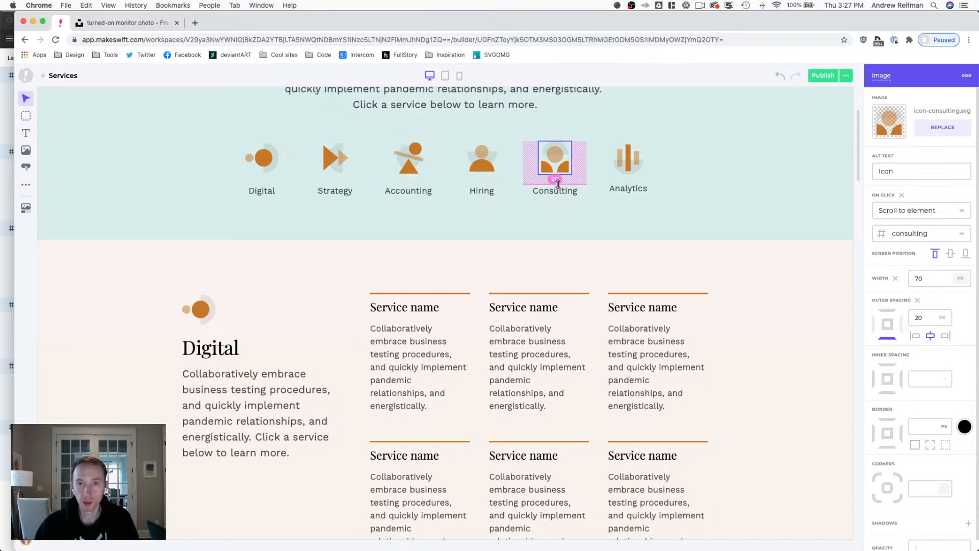
Give the top-row Analytics icon 20 px bottom spacing and place a left-aligned icon above the Strategy heading.
left_click(628, 170)
left_click_drag(629, 182, 604, 184)
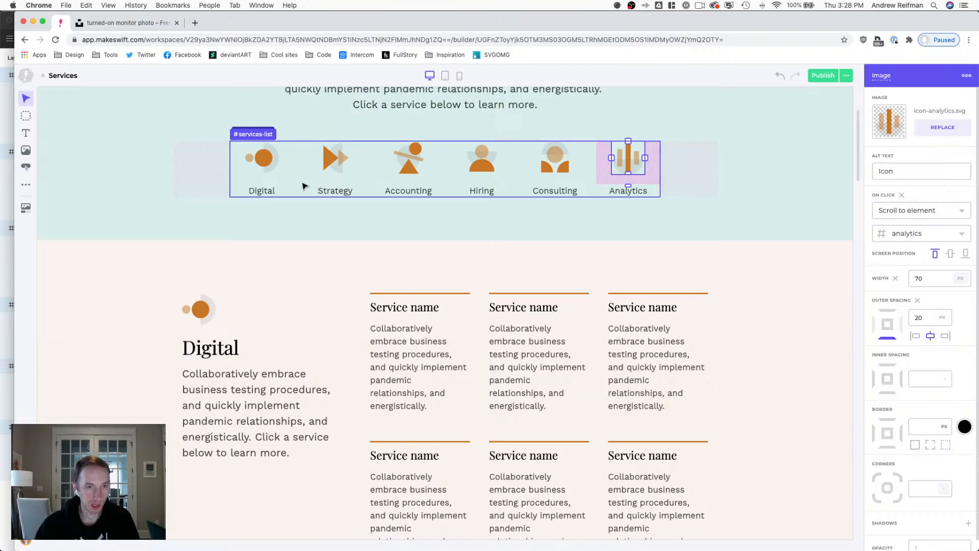
left_click(333, 154)
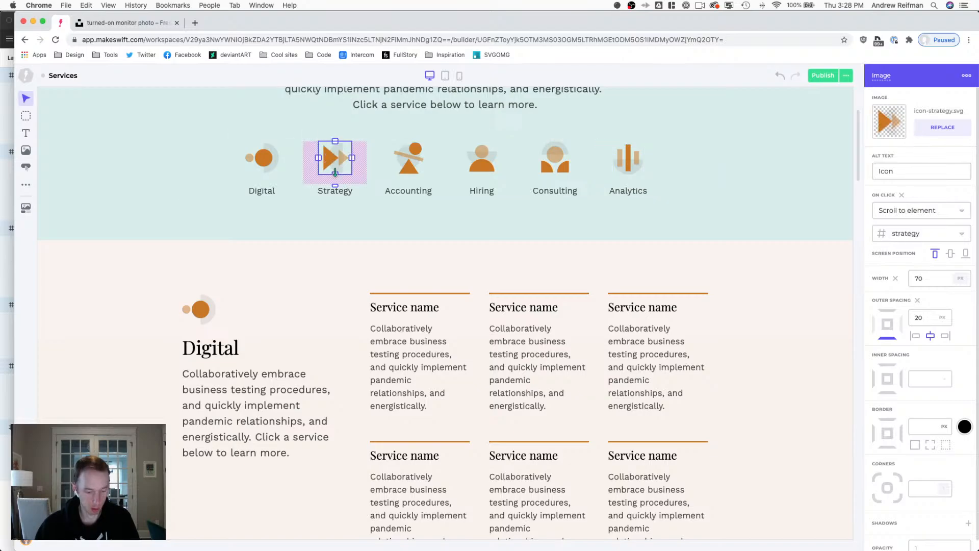
scroll(253, 364, "down", 3)
key("Escape")
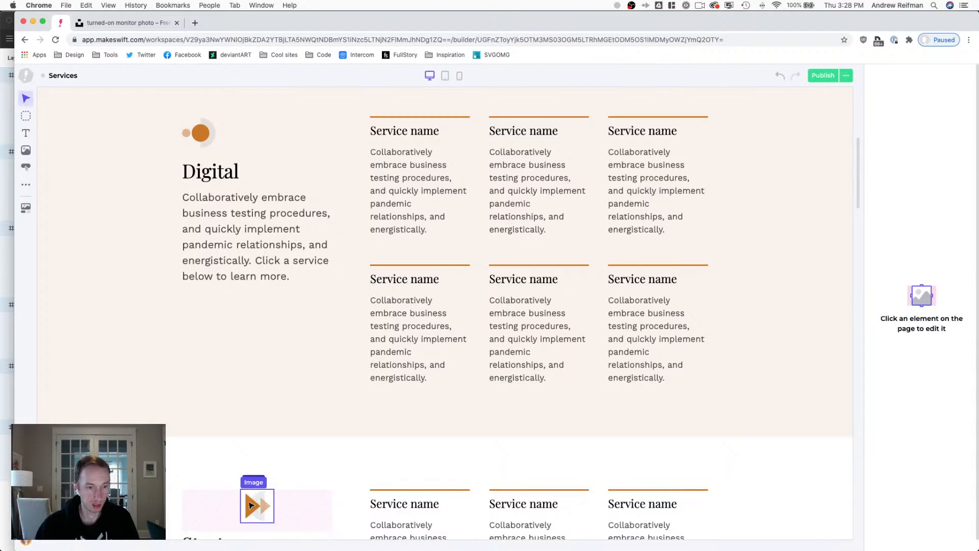
left_click(254, 504)
left_click_drag(257, 502, 199, 500)
Copy the Accounting icon above the Accounting heading, aligned to the left edge.
scroll(278, 458, "up", 6)
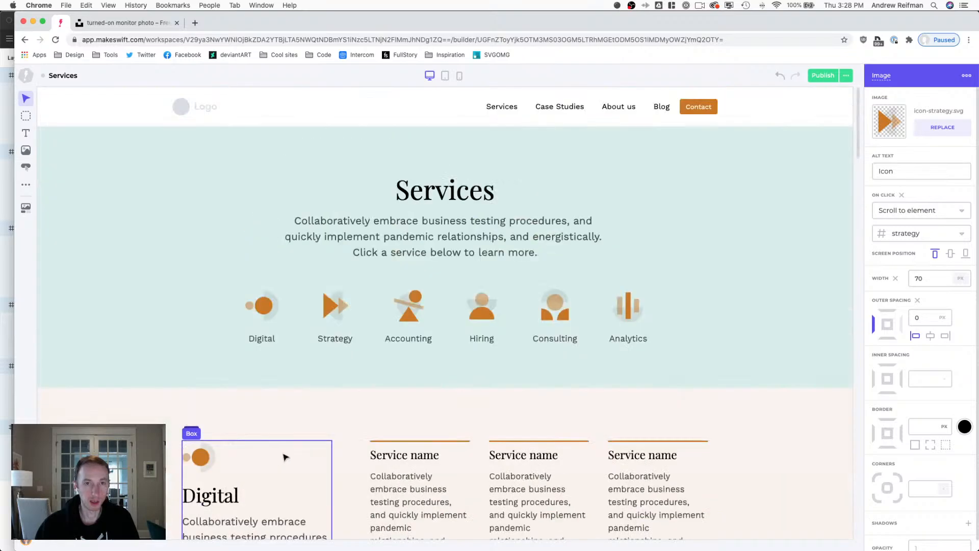
left_click(410, 304)
scroll(357, 301, "down", 9)
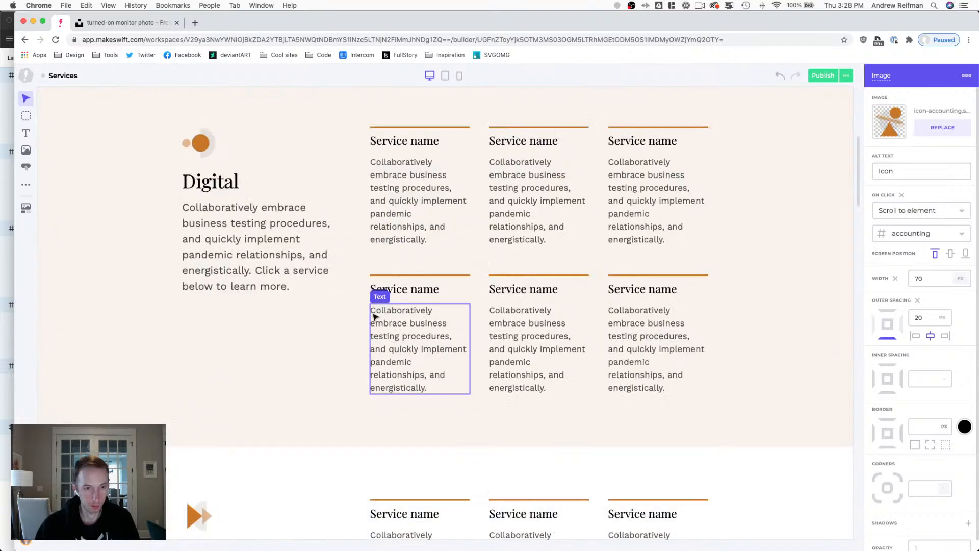
scroll(374, 317, "down", 7)
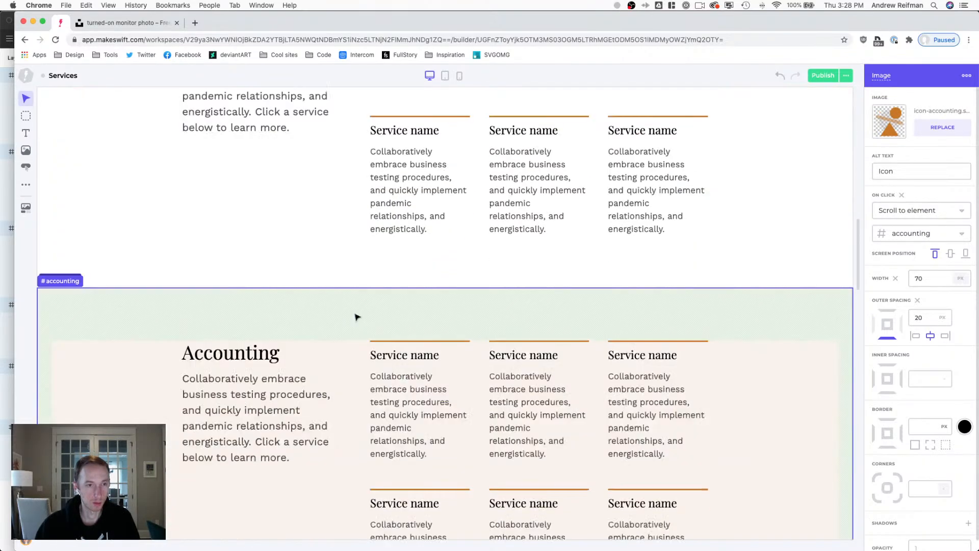
key("i")
left_click(216, 351)
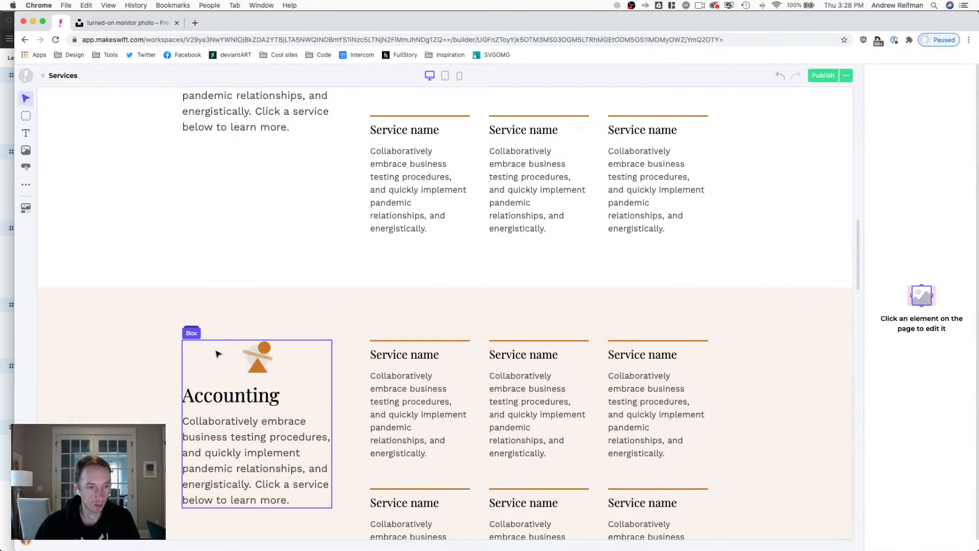
left_click_drag(259, 357, 198, 357)
Copy the Hiring icon above the Hiring heading, aligned to the left edge.
scroll(298, 314, "up", 10)
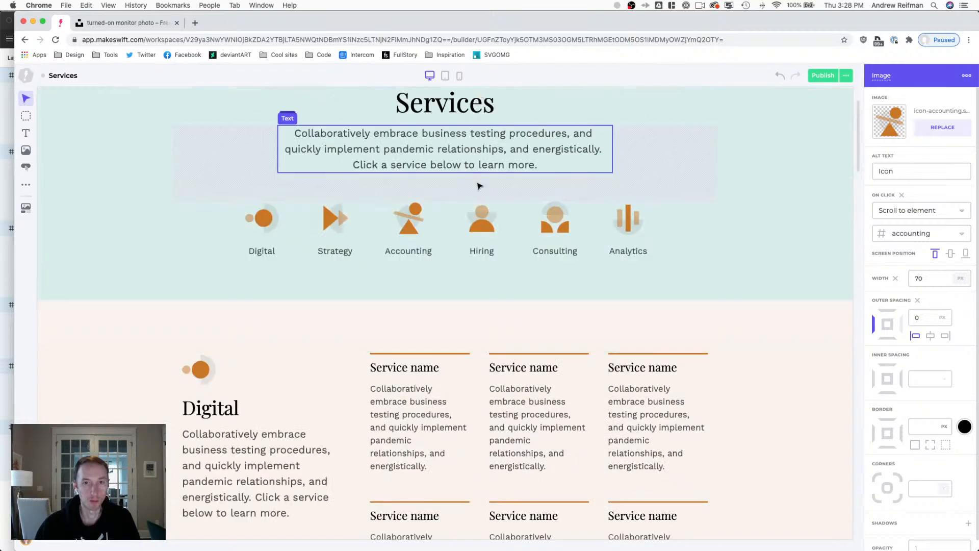
left_click(481, 221)
scroll(365, 258, "down", 15)
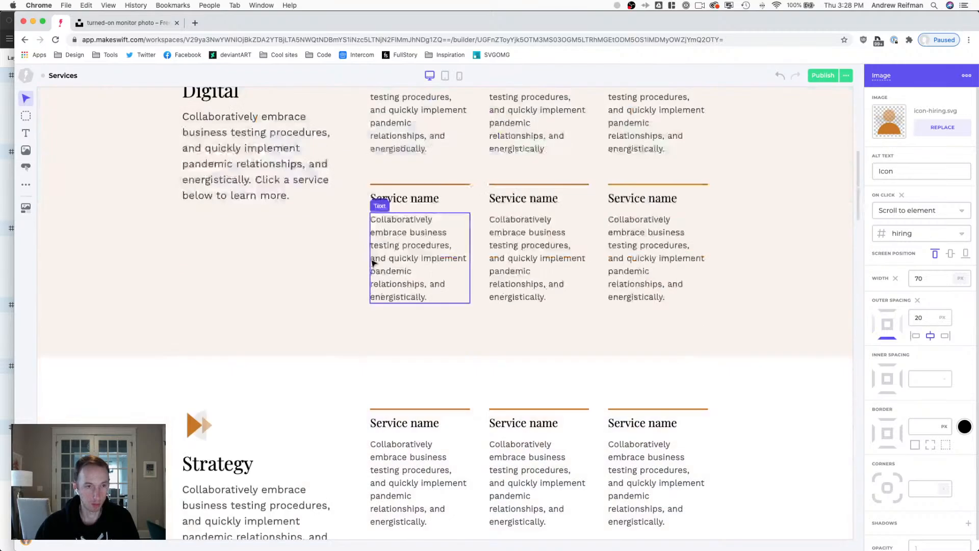
scroll(342, 255, "down", 6)
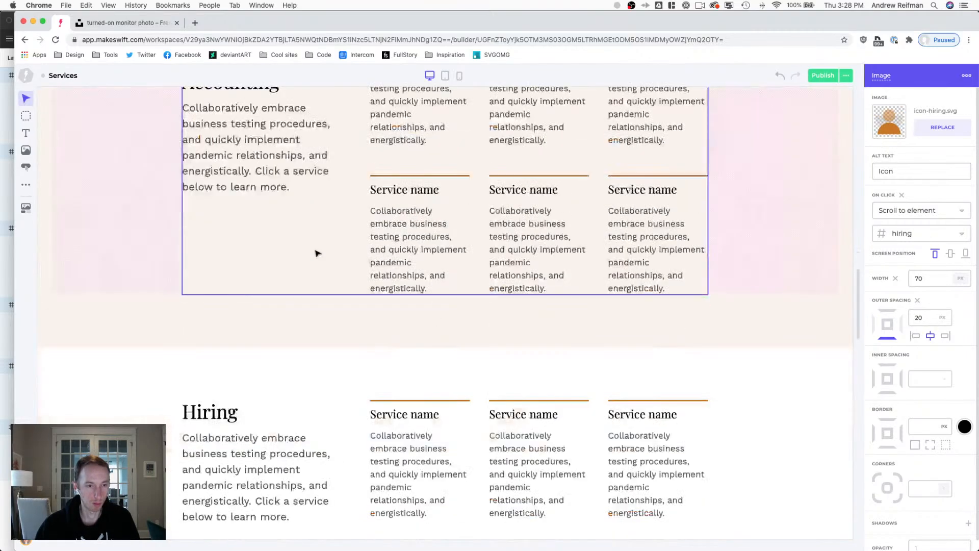
left_click(219, 410)
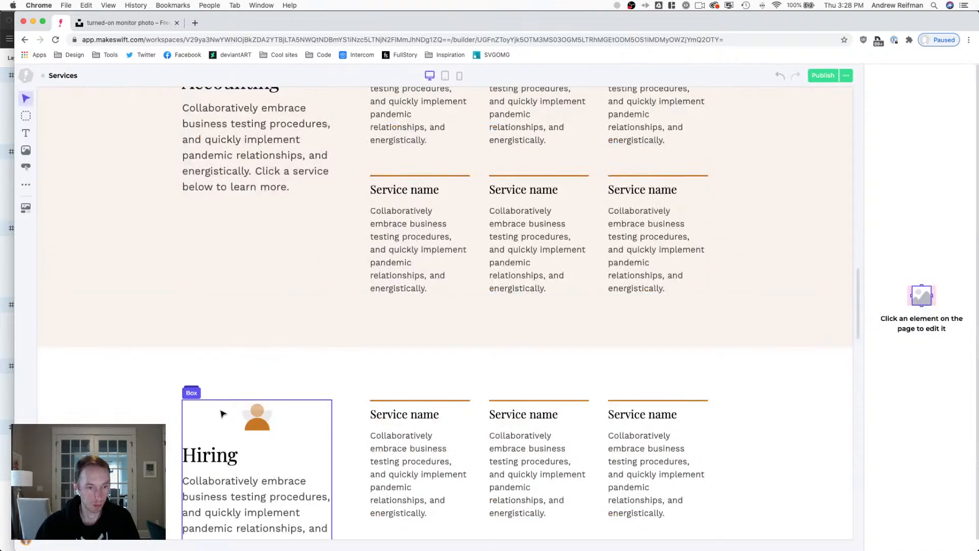
left_click(256, 415)
left_click_drag(239, 415, 183, 415)
Paste the Consulting icon above the Consulting heading, aligned to the left edge.
scroll(341, 334, "up", 10)
scroll(347, 335, "up", 10)
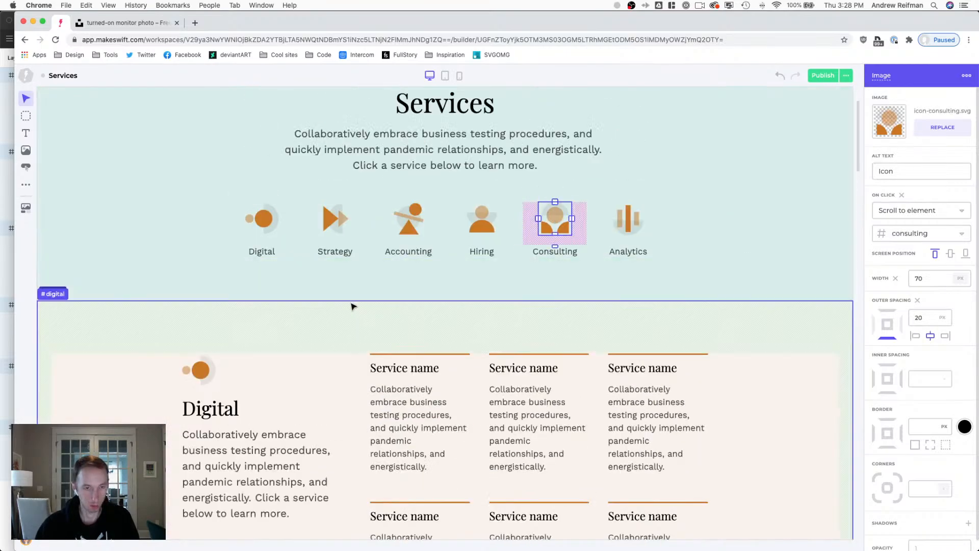
scroll(352, 304, "down", 15)
scroll(342, 300, "down", 10)
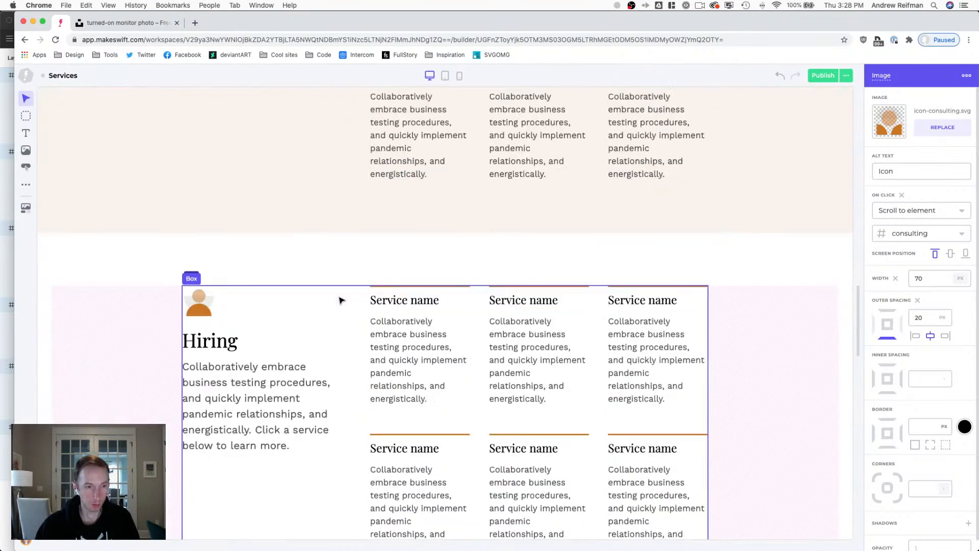
key("super+v")
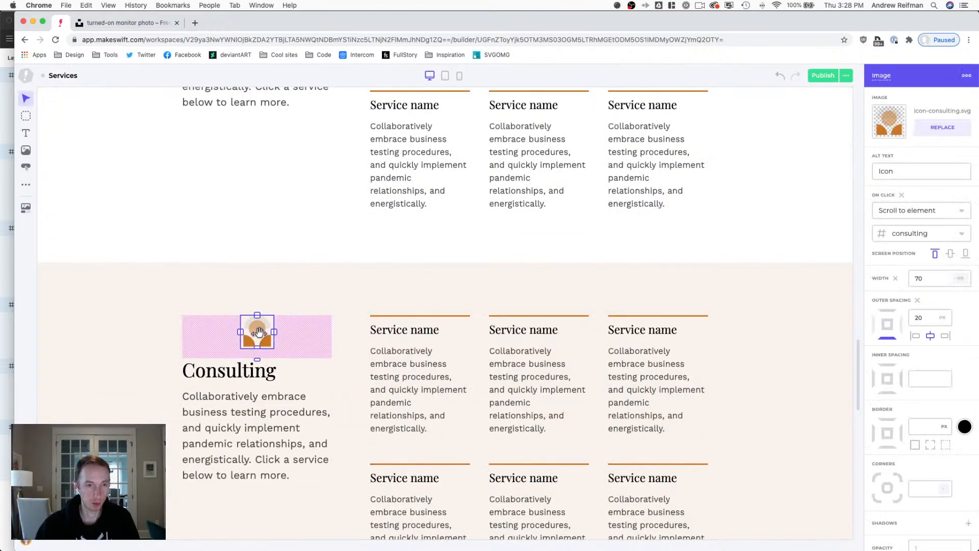
left_click_drag(258, 333, 200, 333)
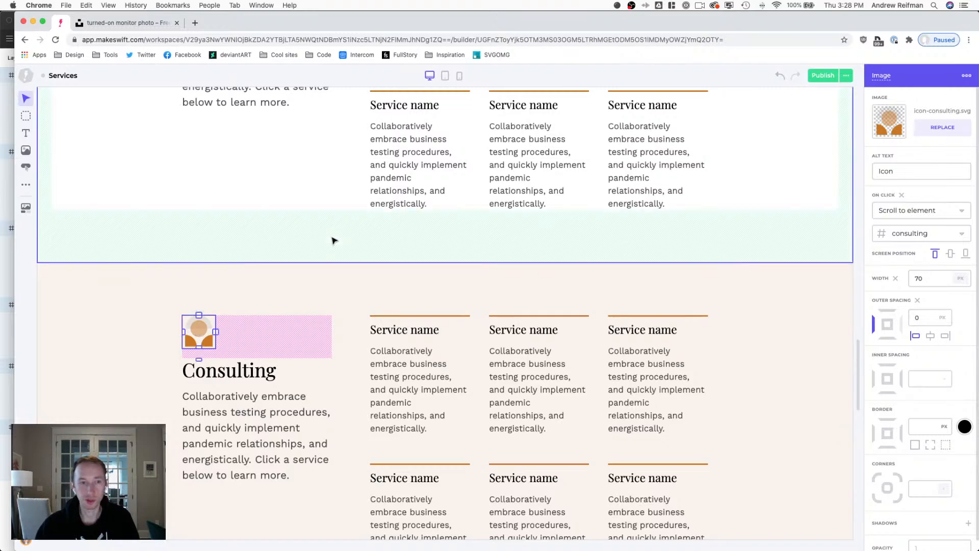
Copy the Analytics icon above the Analytics heading, aligned to the left edge.
scroll(332, 235, "up", 15)
scroll(332, 235, "up", 12)
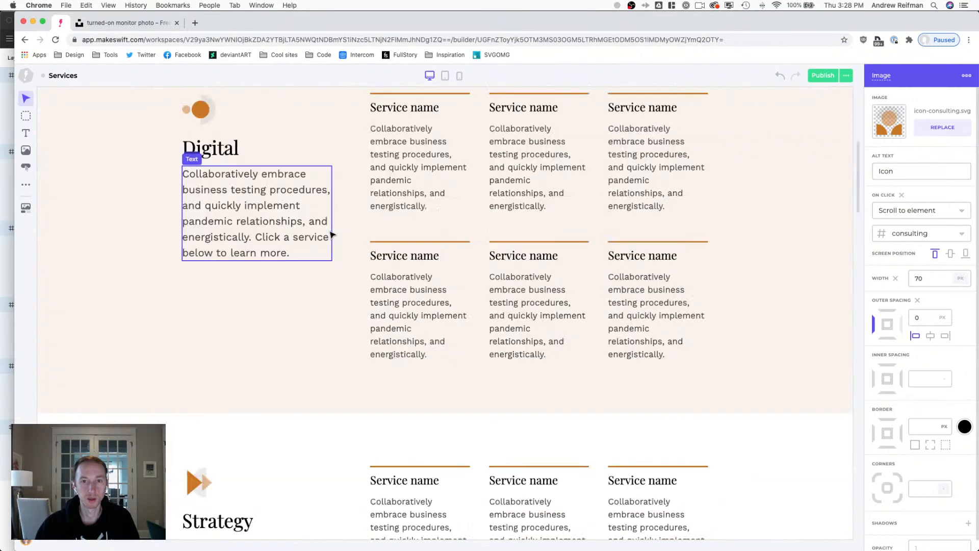
left_click(632, 191)
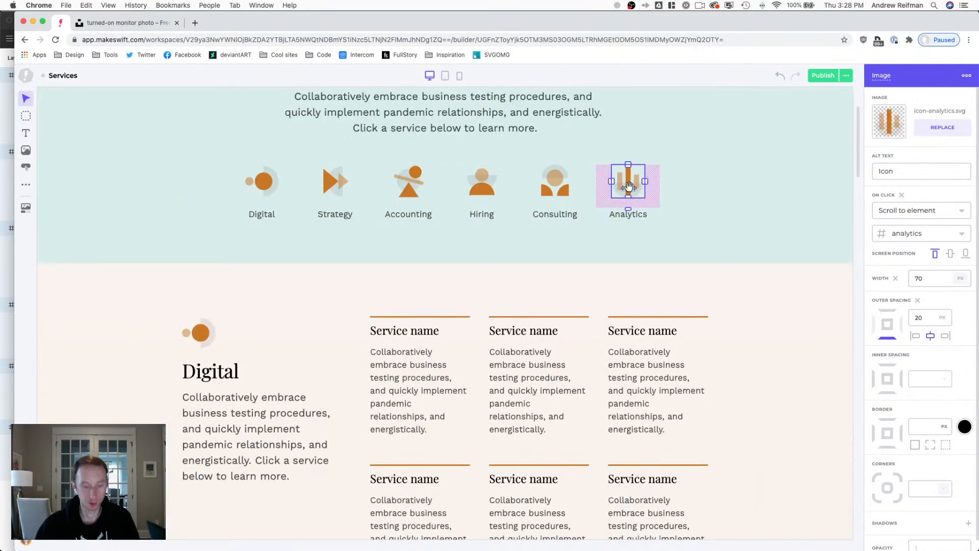
scroll(437, 214, "down", 14)
scroll(431, 214, "down", 15)
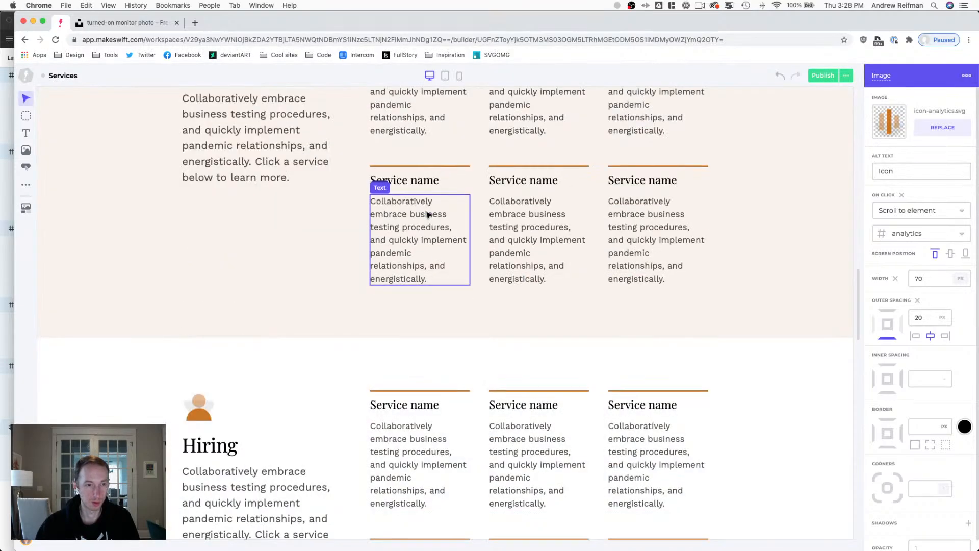
scroll(424, 212, "down", 7)
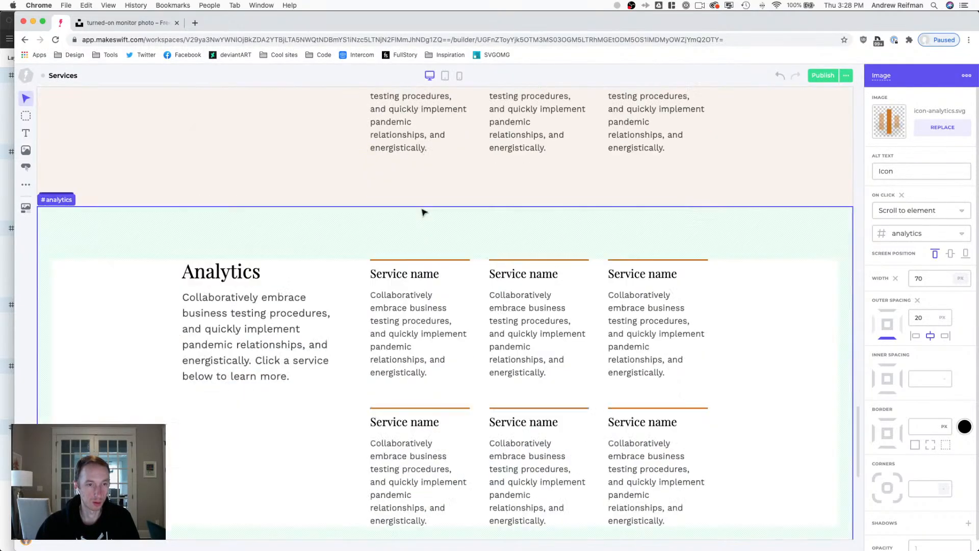
key("super+v")
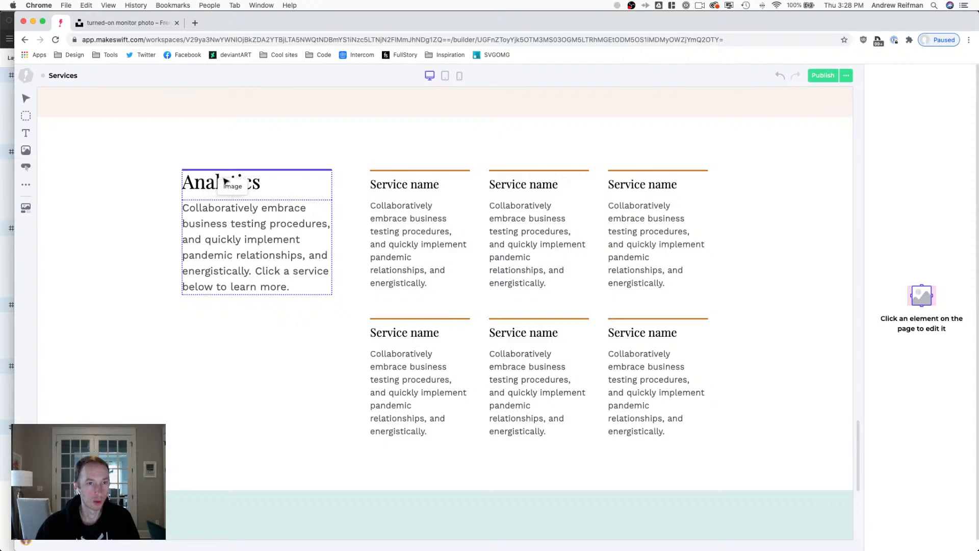
left_click(218, 178)
left_click(261, 187)
left_click_drag(261, 188, 212, 187)
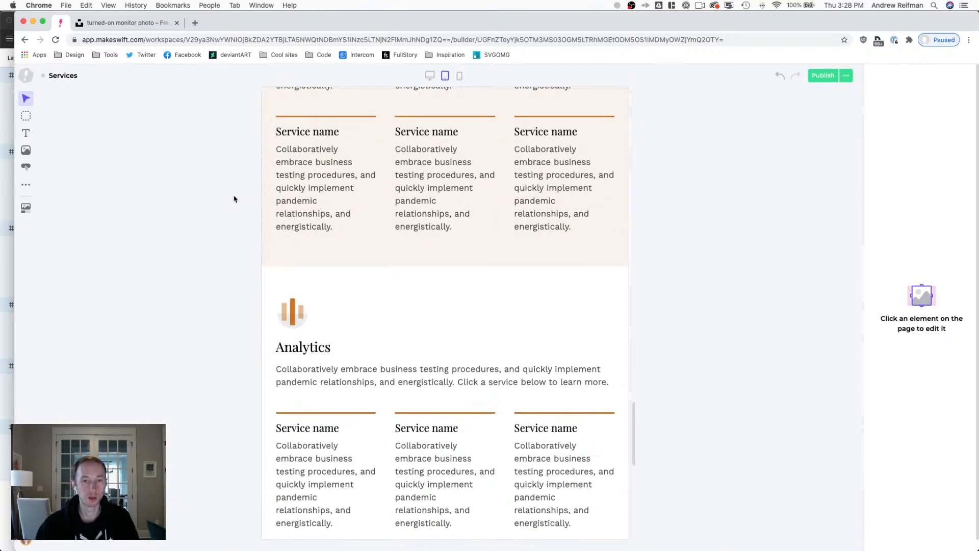
Try placing the Analytics heading beside its icon with a 15 px gap, vertically centred.
left_click(305, 341)
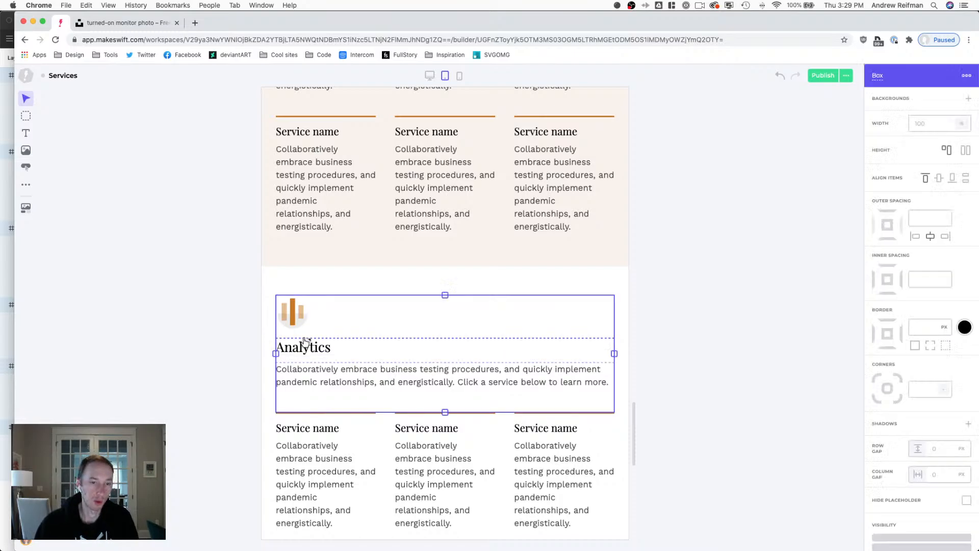
left_click_drag(305, 340, 313, 314)
left_click(943, 475)
type("5")
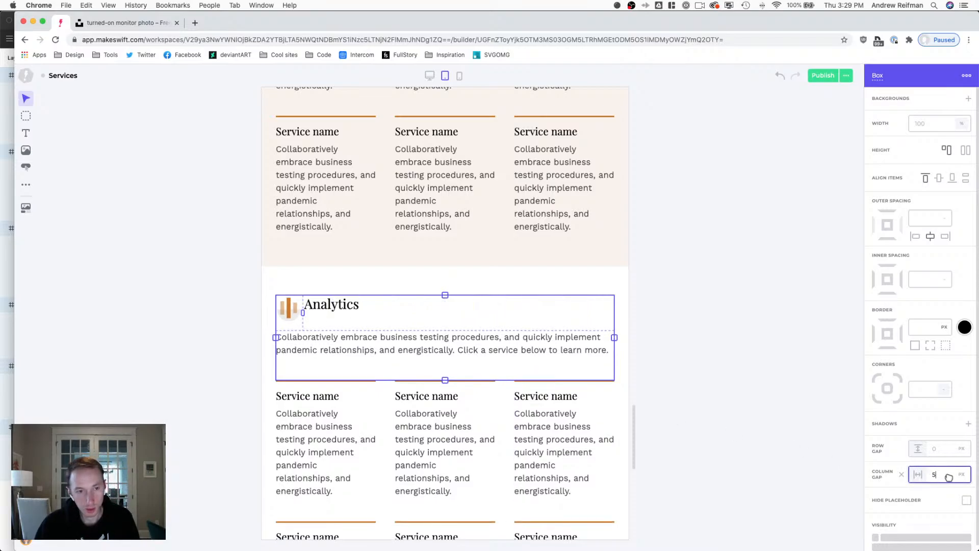
key("BackSpace")
type("10")
key("BackSpace")
type("5")
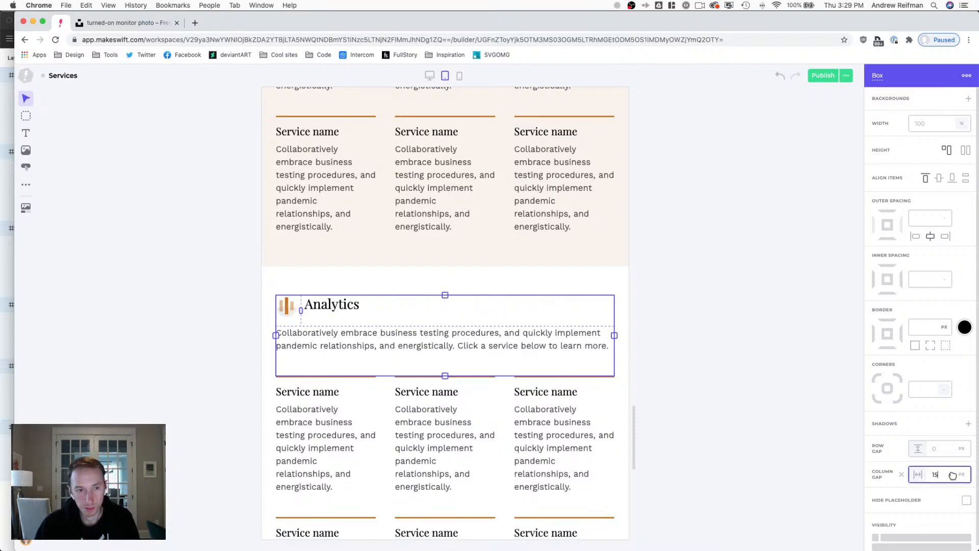
left_click(939, 177)
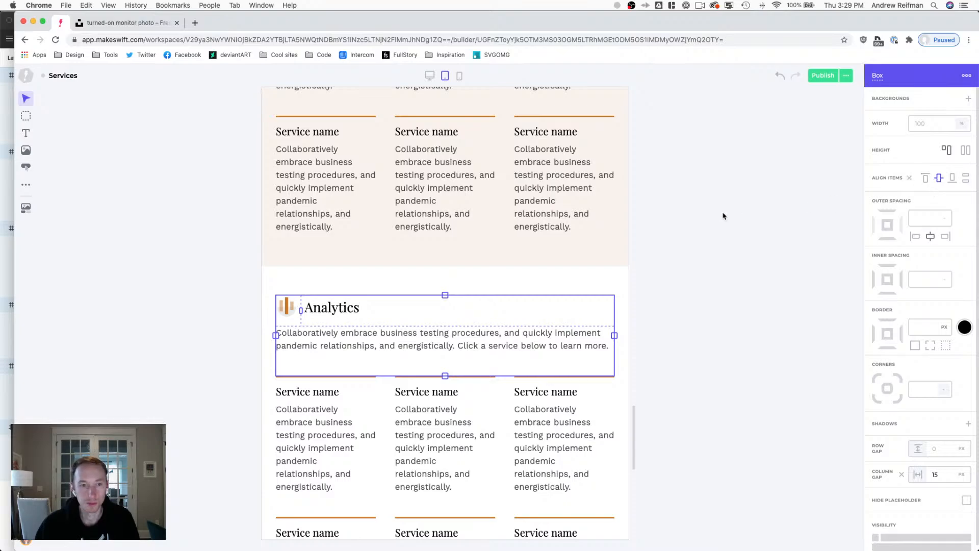
left_click(723, 215)
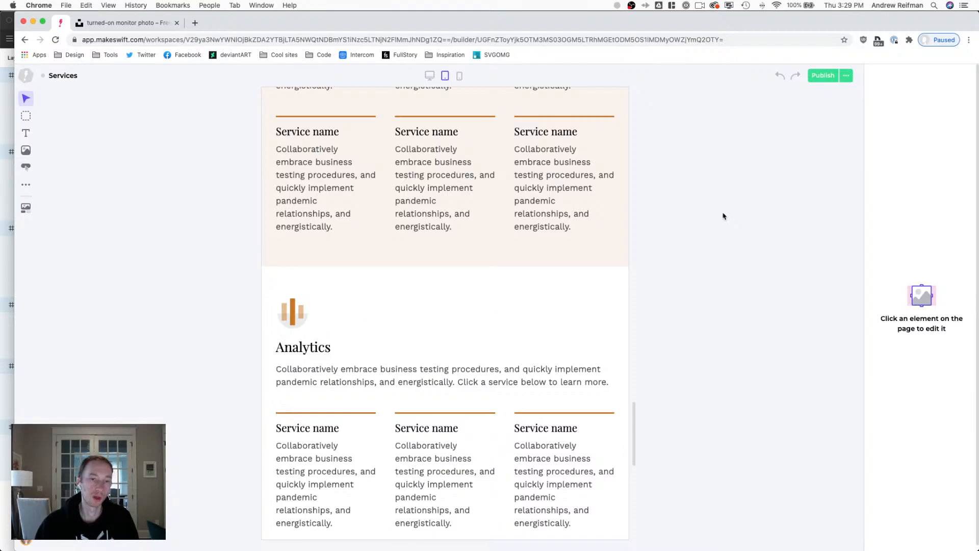
Review the services sections at mobile width, then return to the desktop preview.
key("3")
scroll(726, 219, "up", 6)
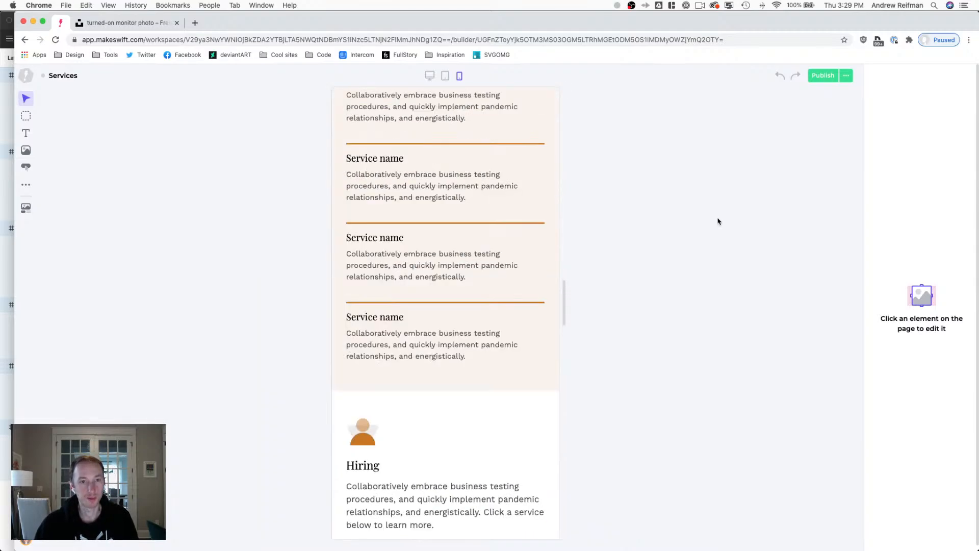
scroll(718, 221, "up", 15)
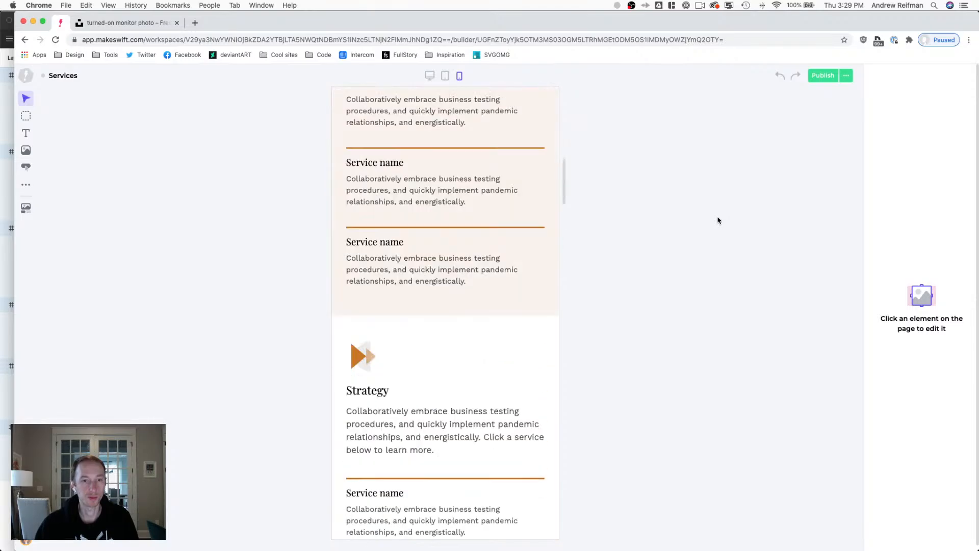
scroll(717, 220, "up", 10)
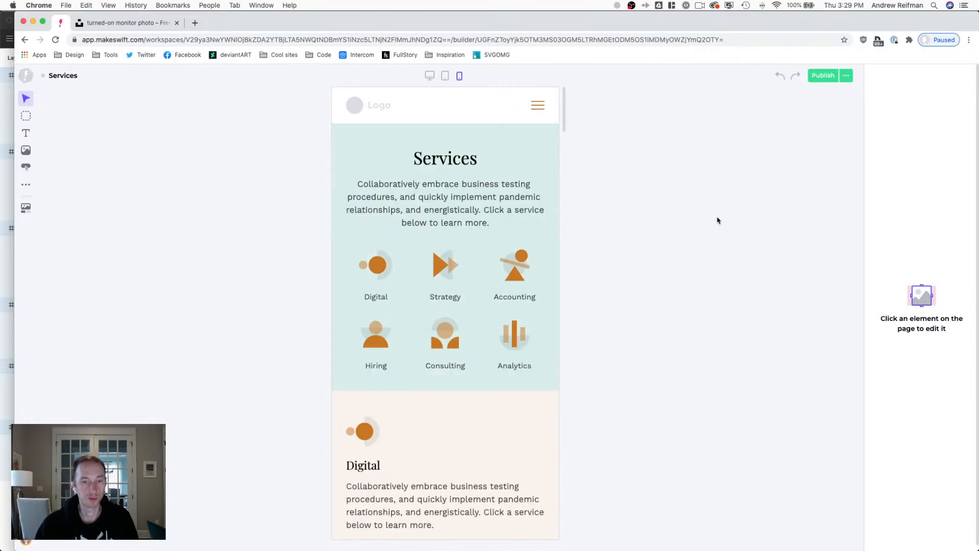
key("1")
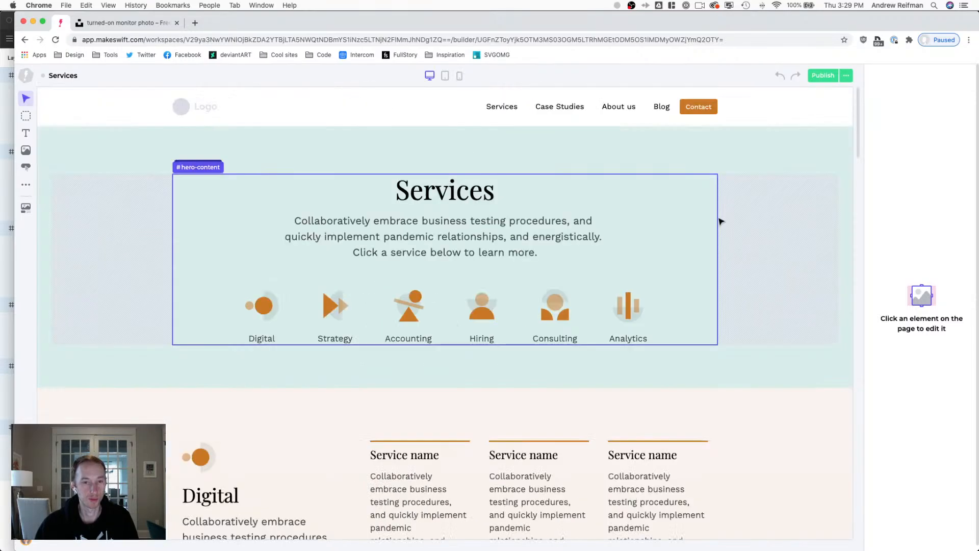
left_click(205, 461)
left_click(933, 279)
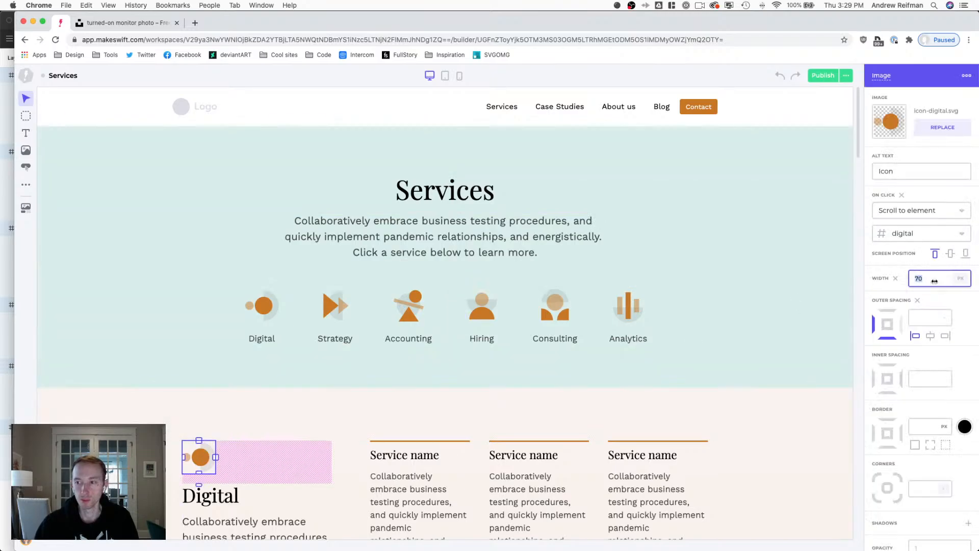
scroll(749, 229, "down", 3)
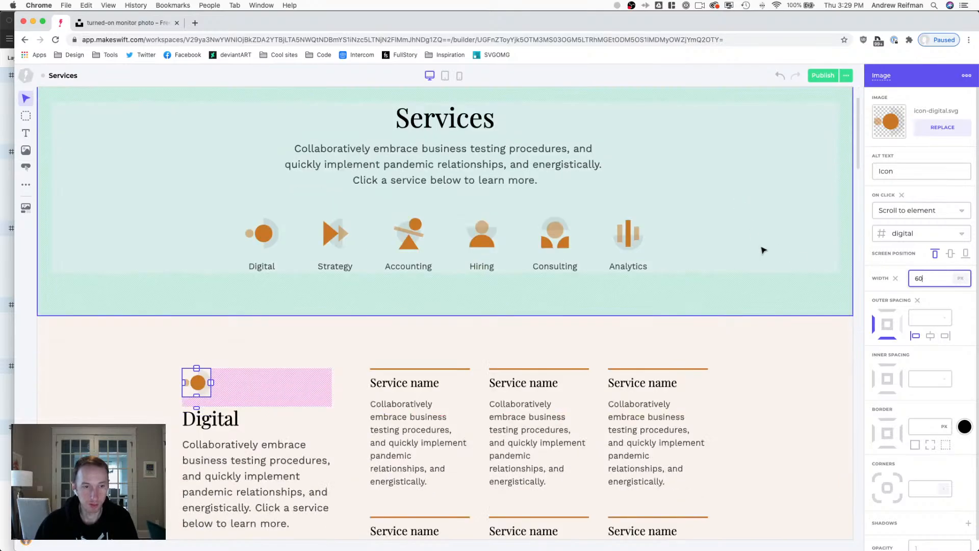
left_click(764, 250)
scroll(764, 247, "down", 10)
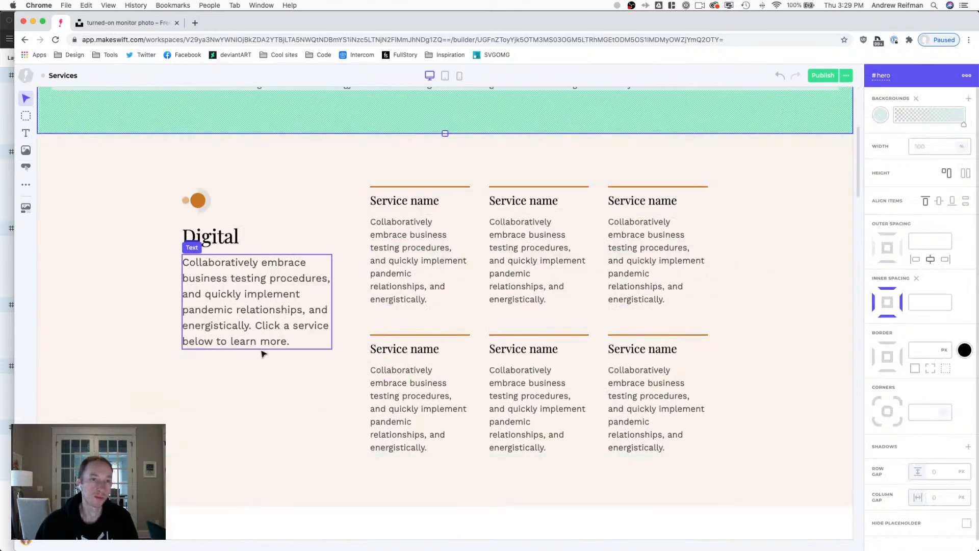
left_click(212, 419)
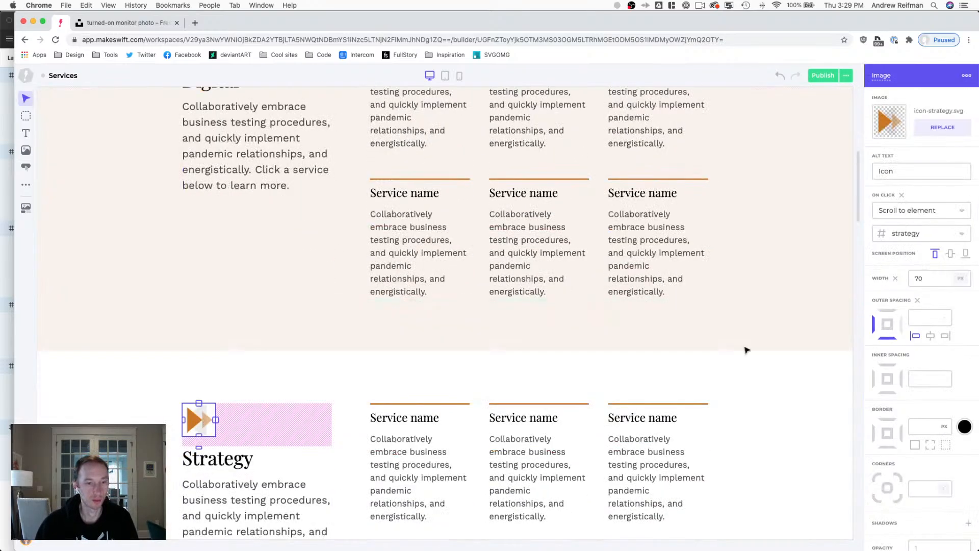
left_click(938, 279)
type("60")
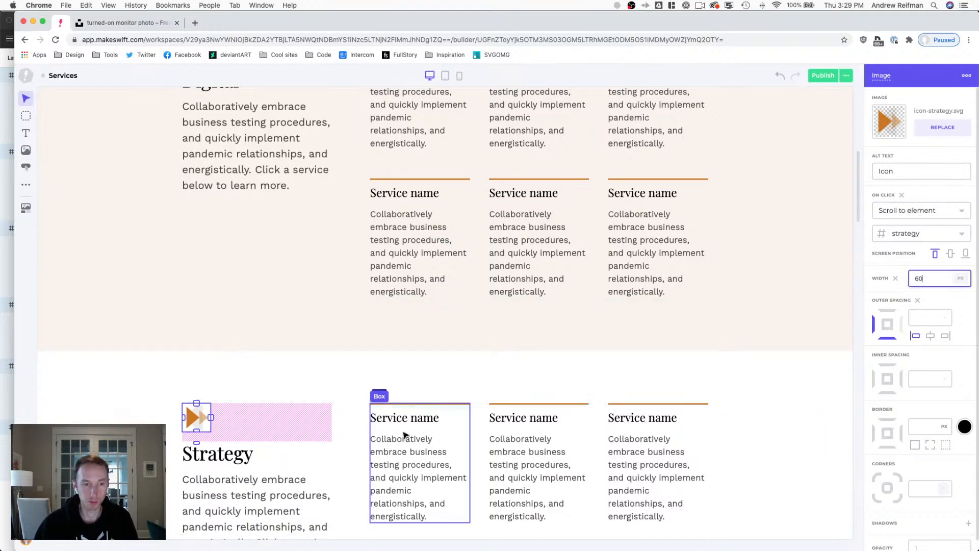
scroll(408, 434, "down", 5)
scroll(270, 414, "up", 5)
key("super+z")
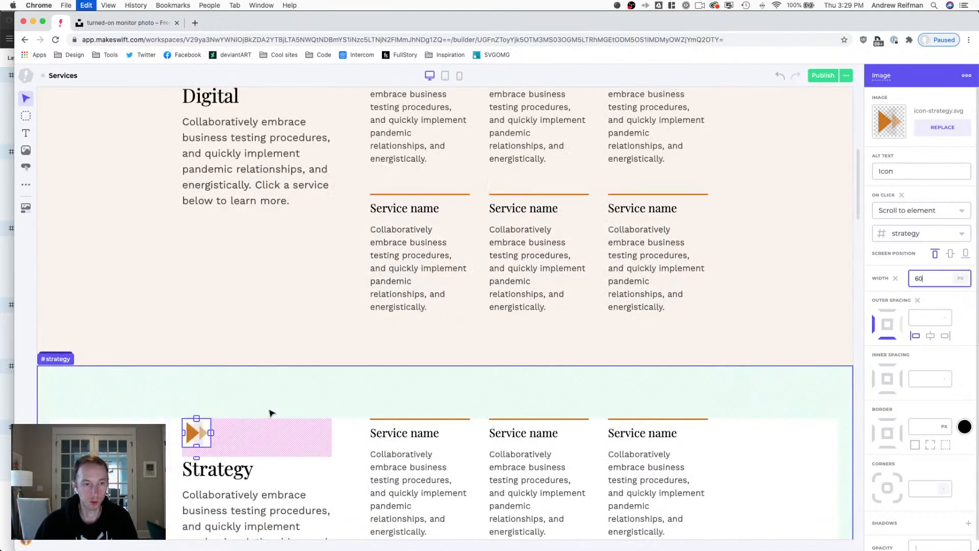
scroll(276, 405, "up", 2)
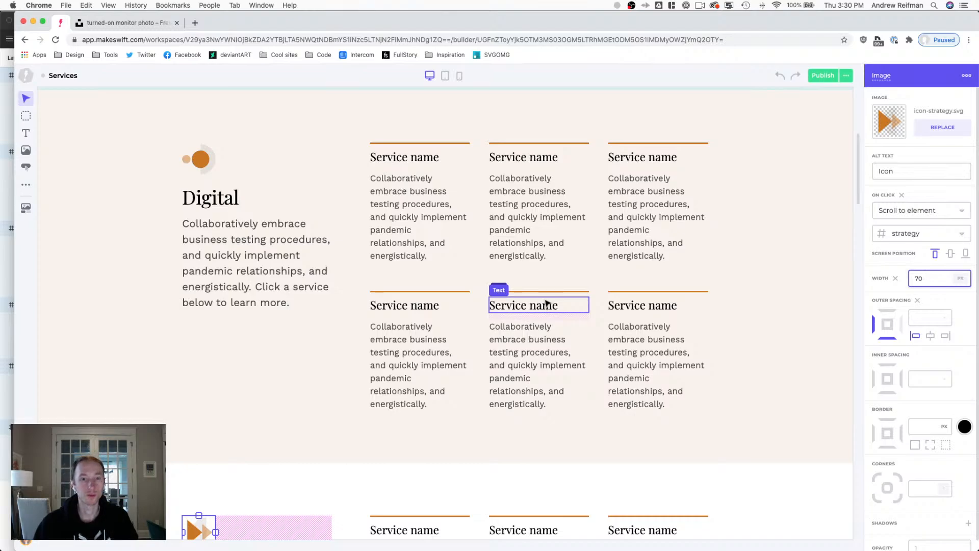
scroll(539, 299, "down", 1)
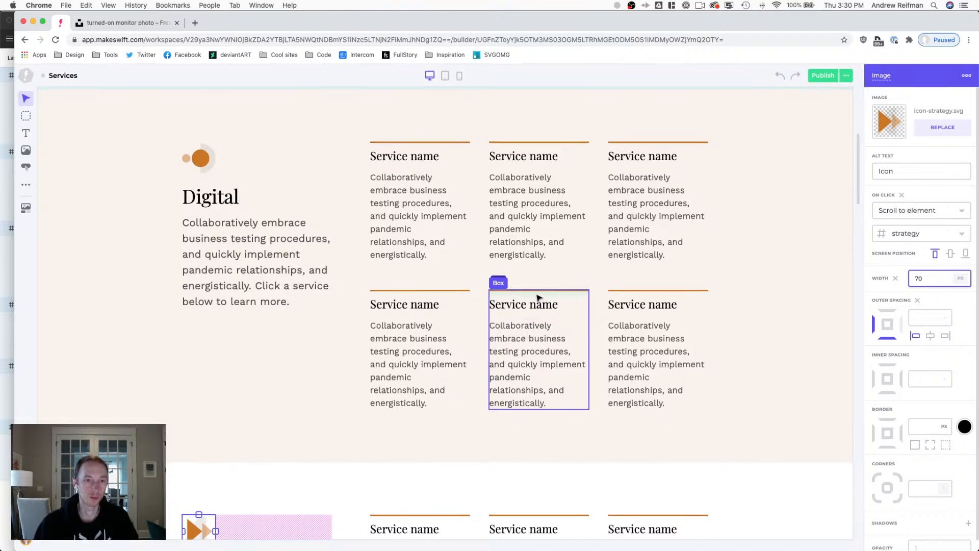
Delete the closing sentence so the Digital description ends at 'energistically.', then select the remaining text.
double_click(269, 287)
left_click(260, 285)
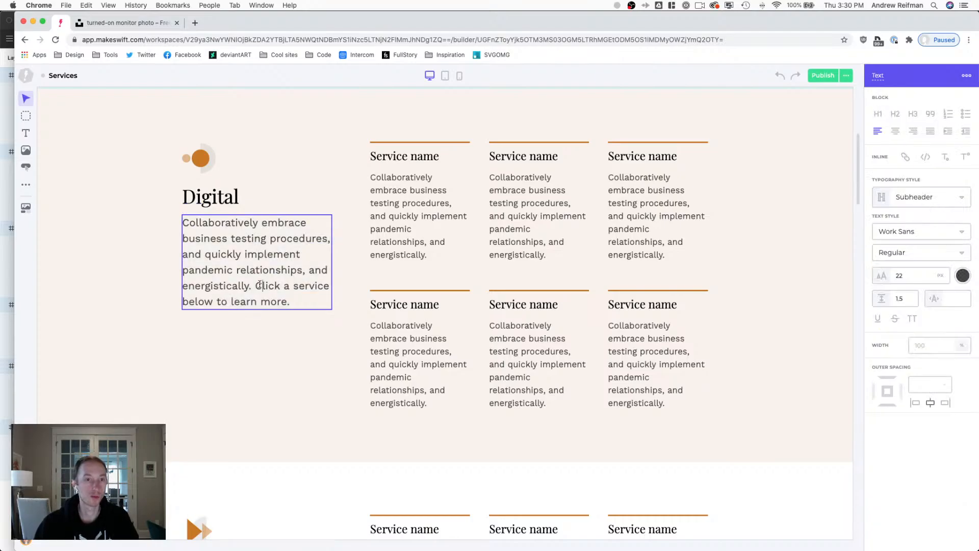
left_click_drag(252, 285, 293, 301)
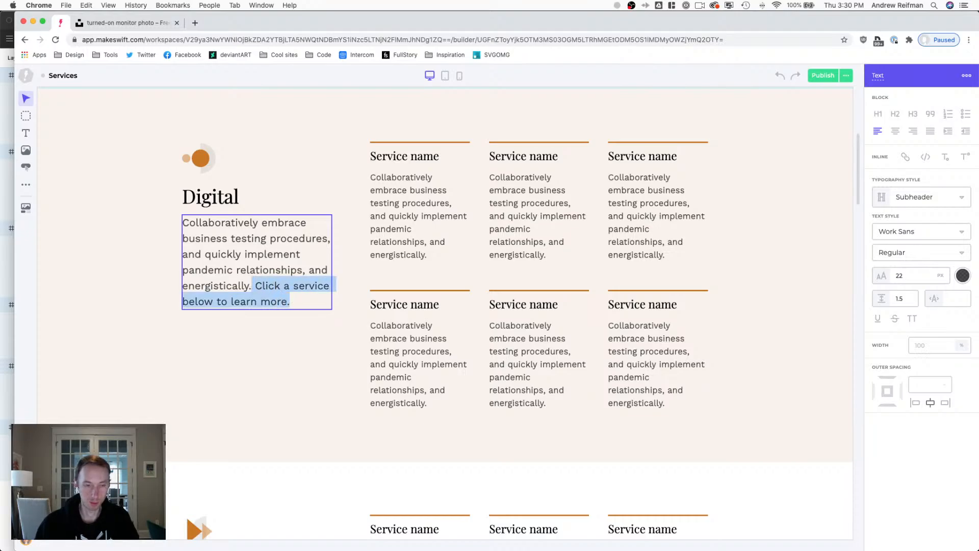
key("BackSpace")
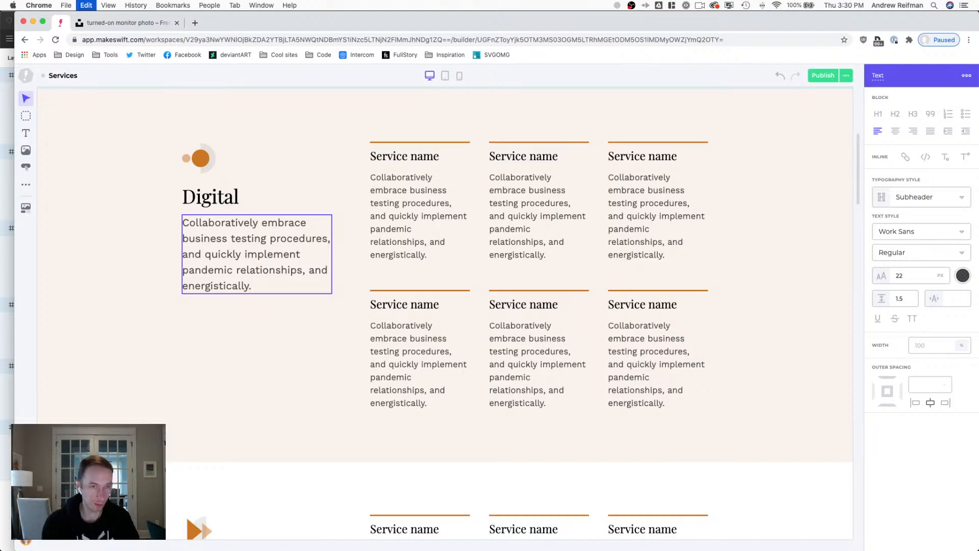
key("super+a")
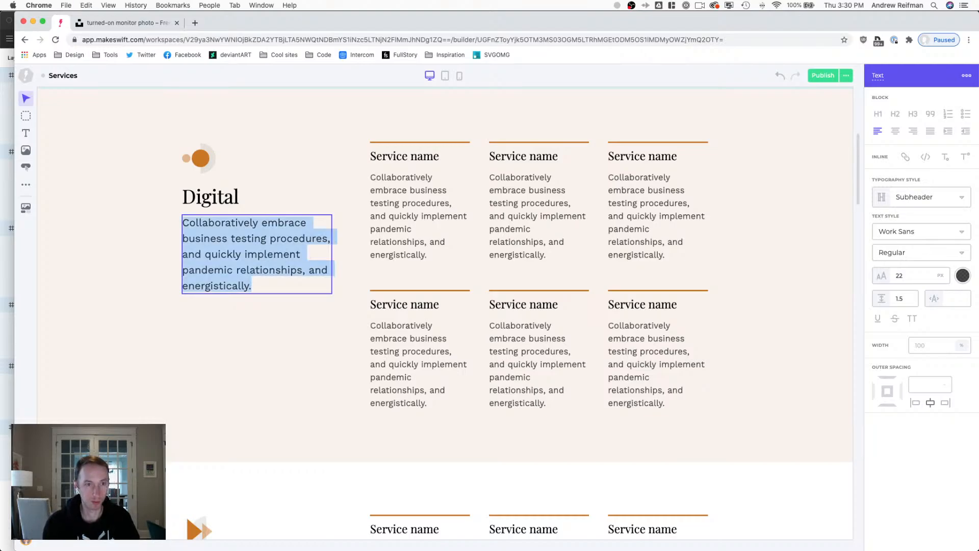
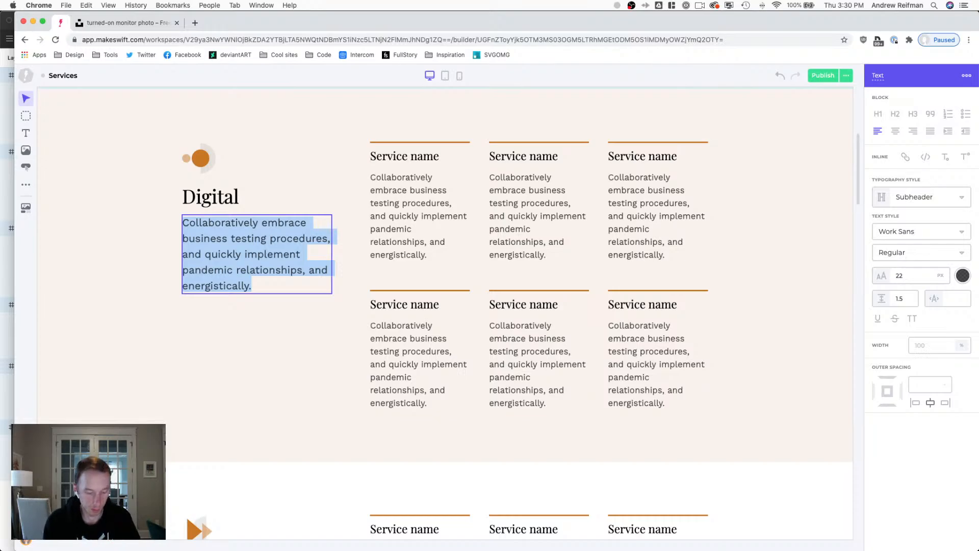
Write the Digital description 'This is text describing this service category. Double-click anywhere…' and copy it.
type("This is ")
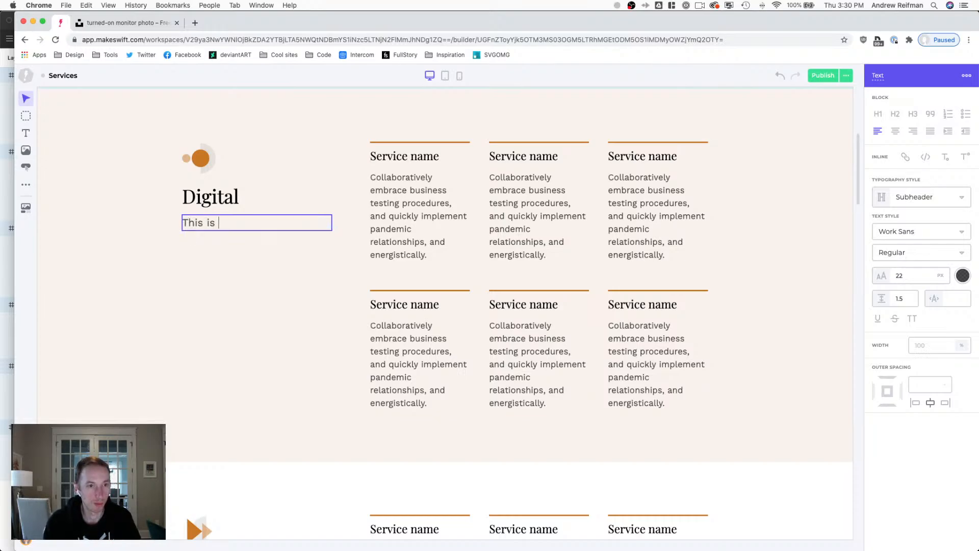
type("text ")
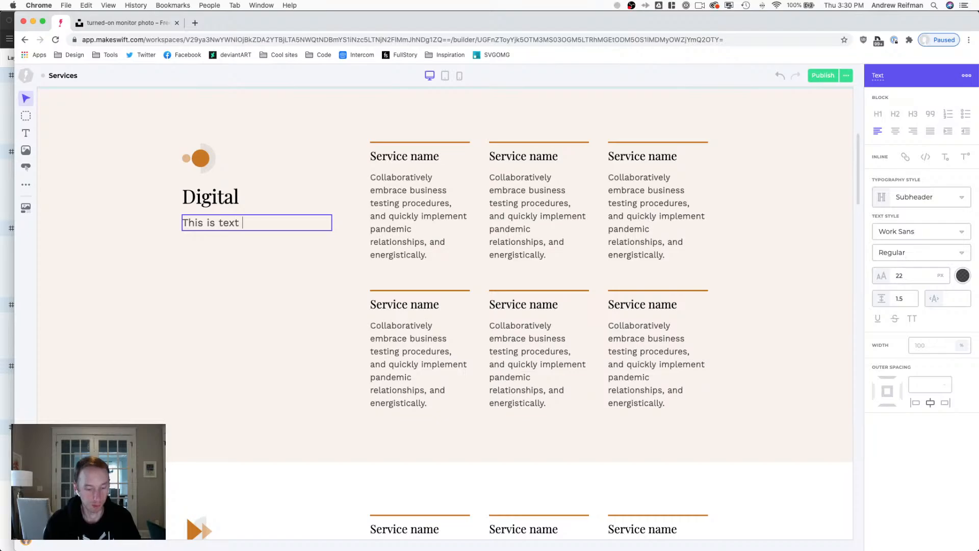
type("describing")
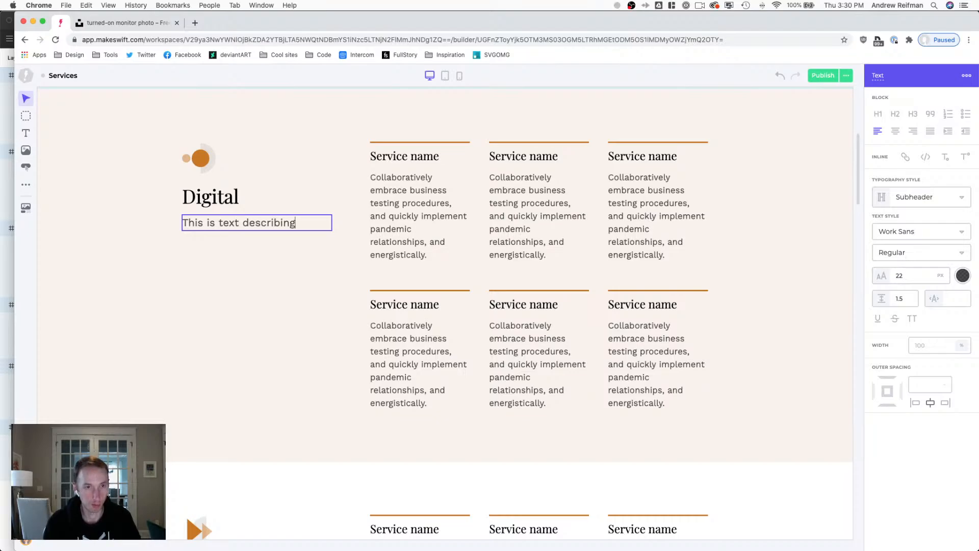
type(" this ser")
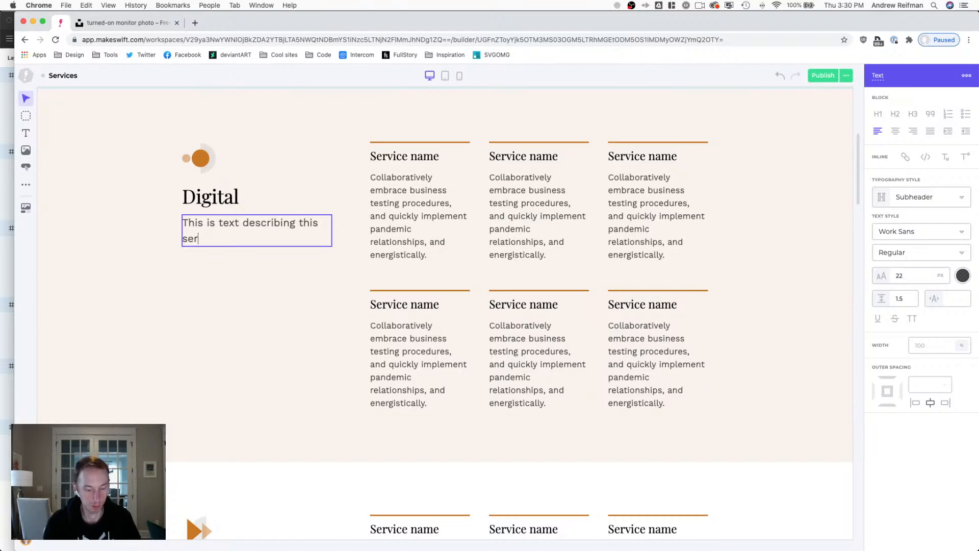
type("vice catego")
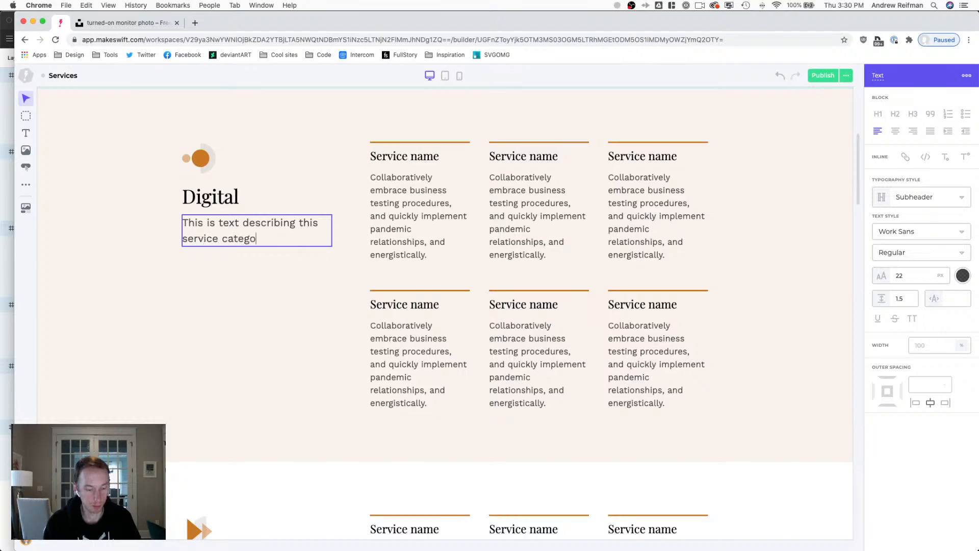
type("ry. Double-")
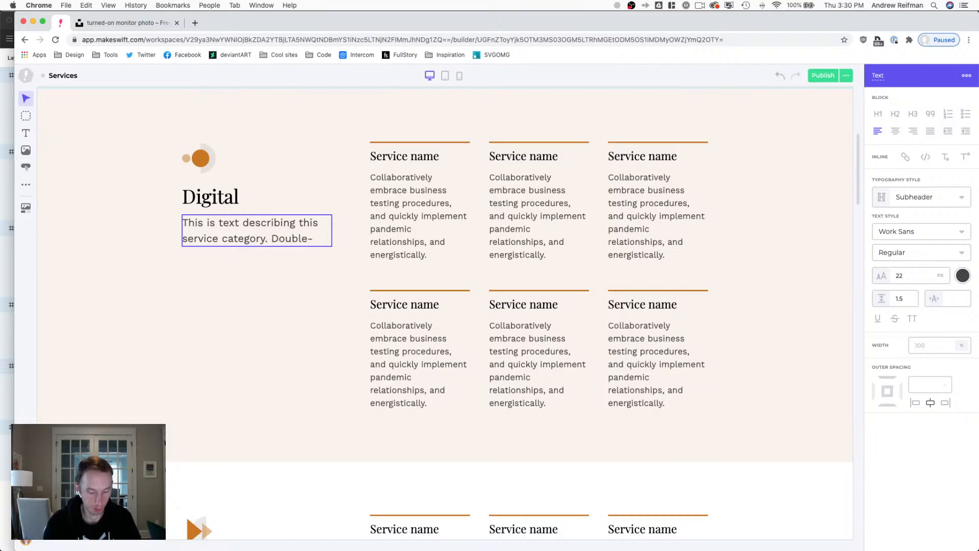
type("click any")
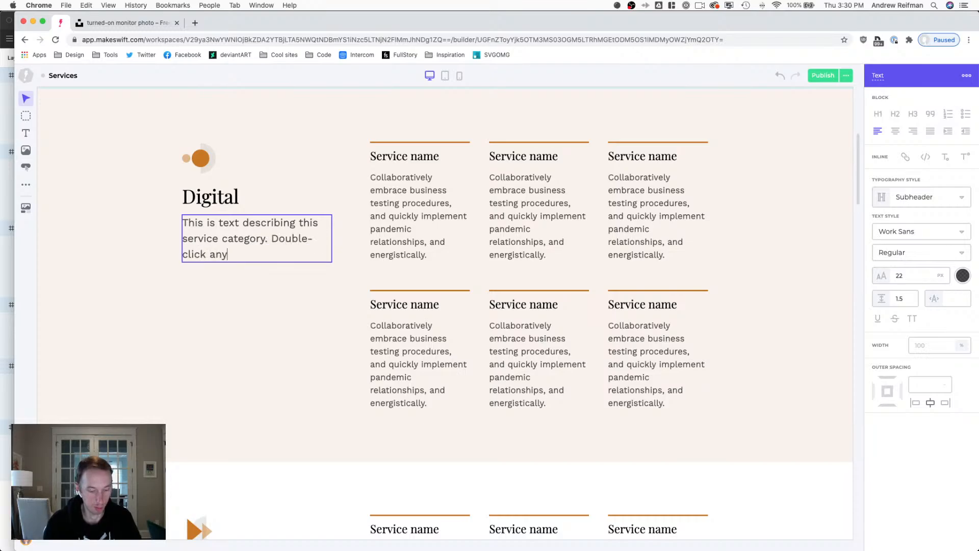
type("where")
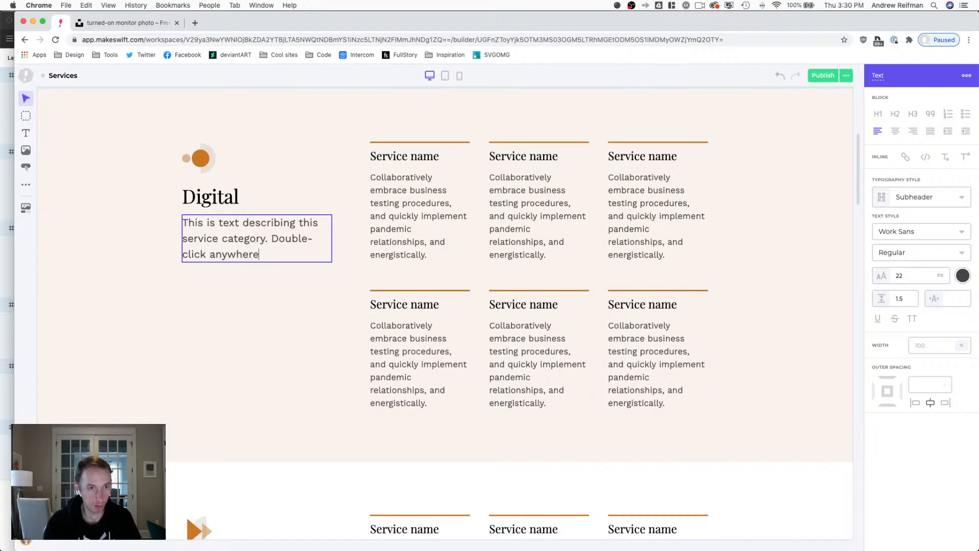
type(" on the text to e")
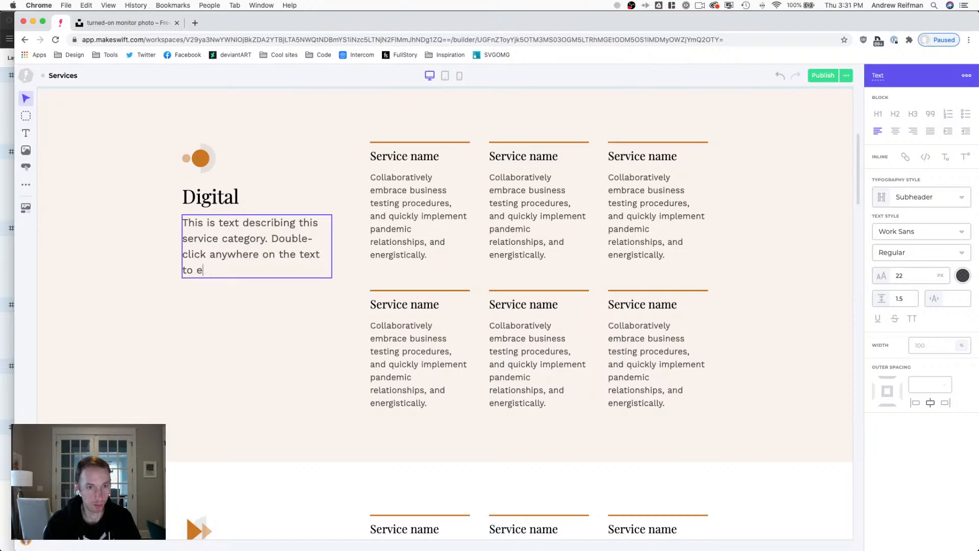
type("dit it")
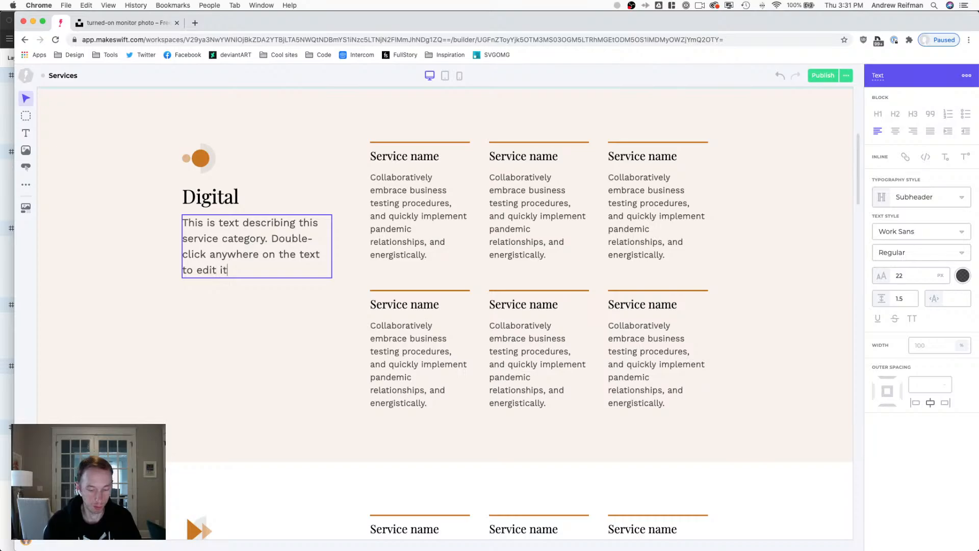
type("'s content")
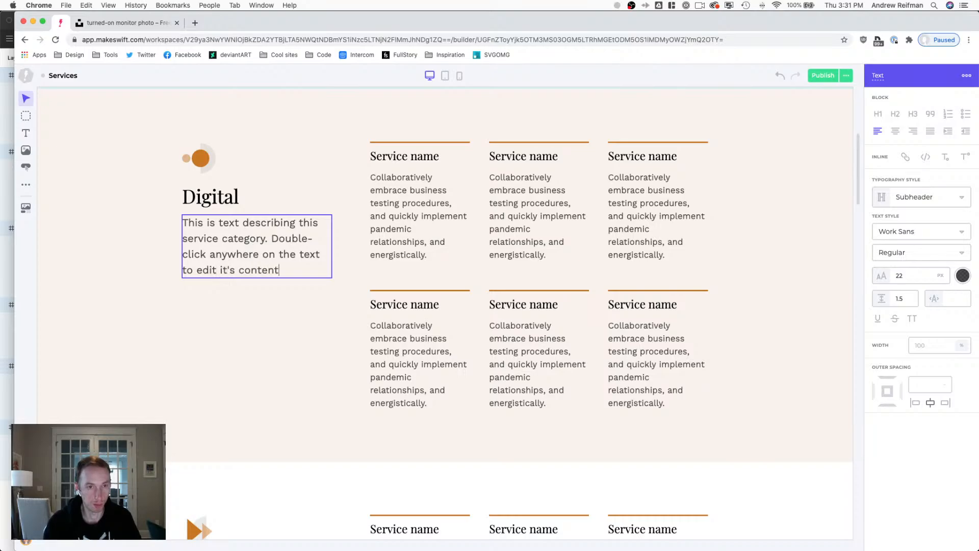
type("s and styles.")
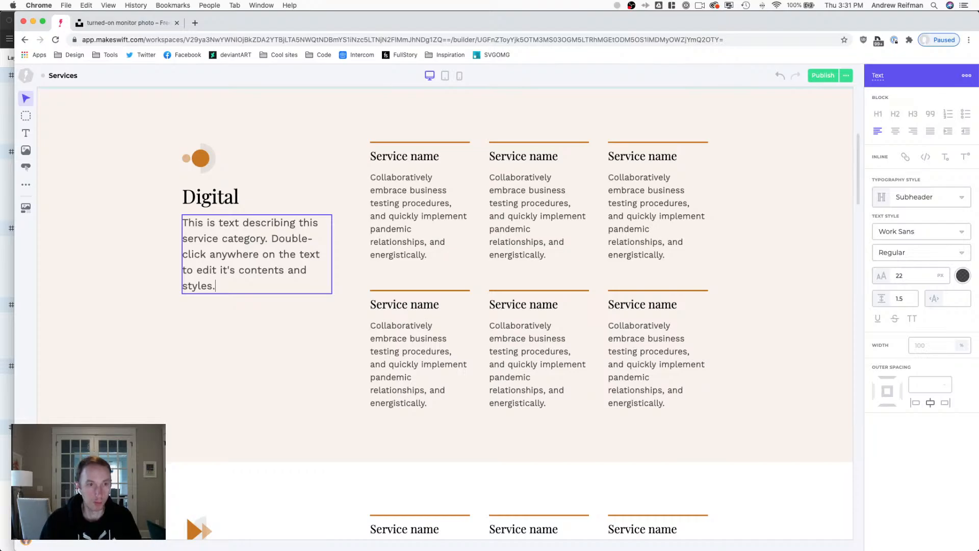
key("super+a")
key("super+c")
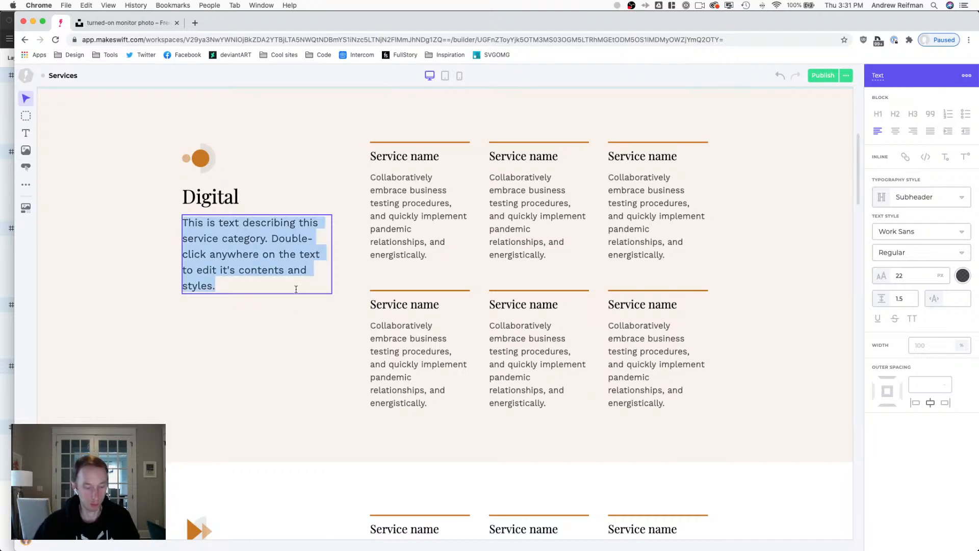
Paste the placeholder description over the Strategy and Accounting descriptions.
scroll(295, 280, "down", 4)
triple_click(203, 430)
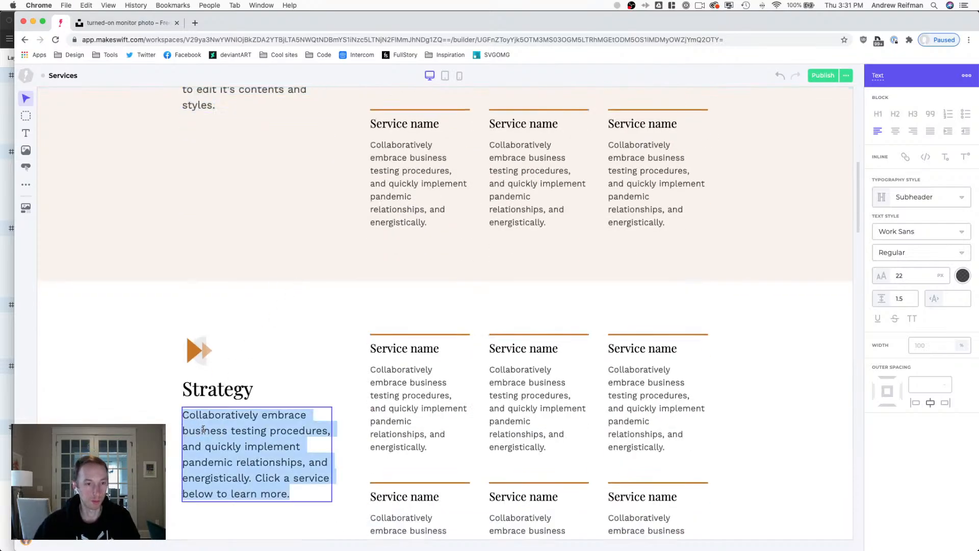
key("super+v")
scroll(209, 433, "down", 8)
left_click(214, 470)
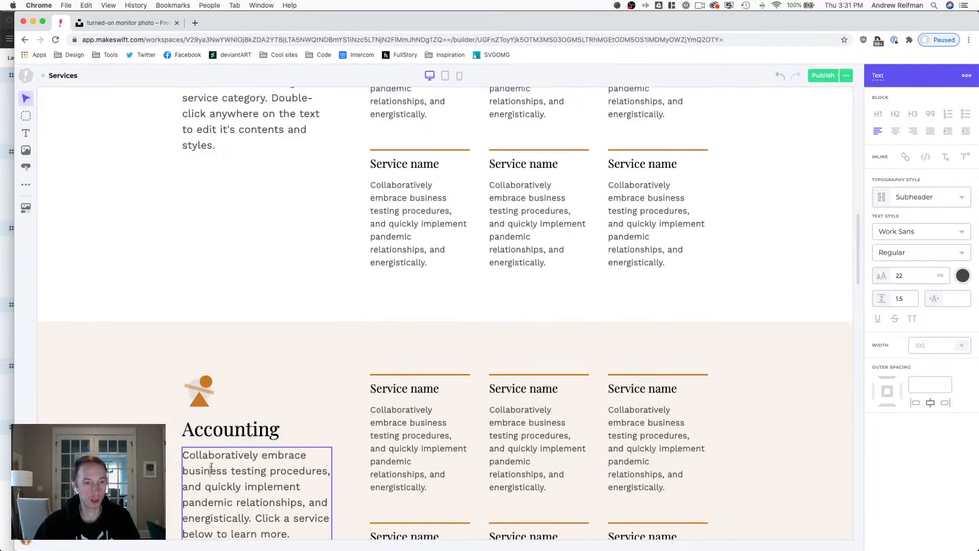
key("super+v")
key("super+a")
key("super+v")
Replace the Consulting and Analytics descriptions with the copied placeholder text.
scroll(213, 461, "down", 1)
scroll(213, 462, "down", 15)
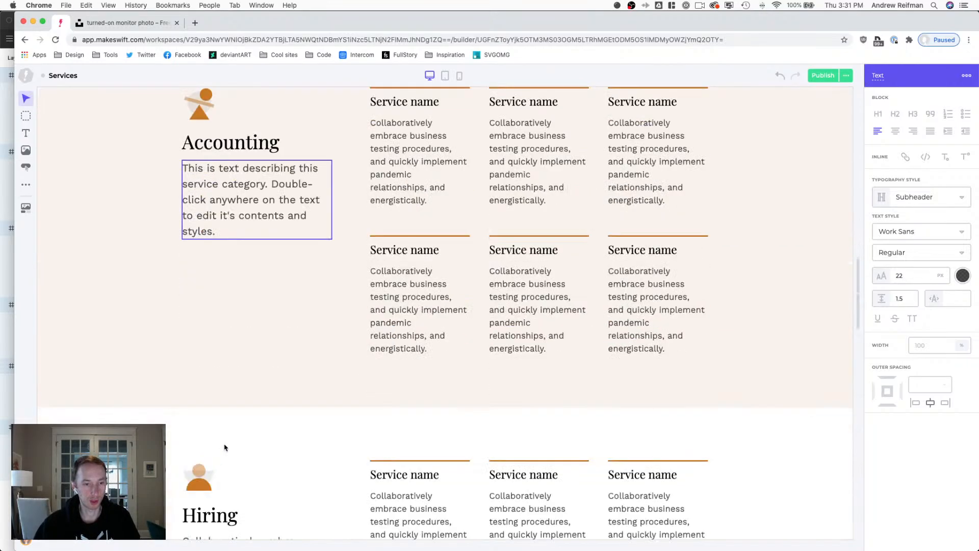
key("BackSpace")
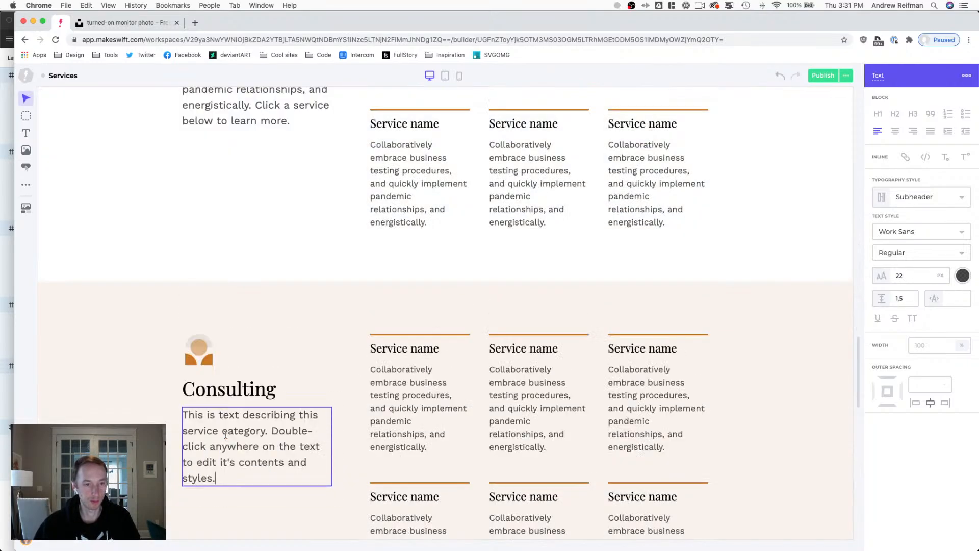
scroll(226, 437, "down", 5)
scroll(227, 434, "down", 5)
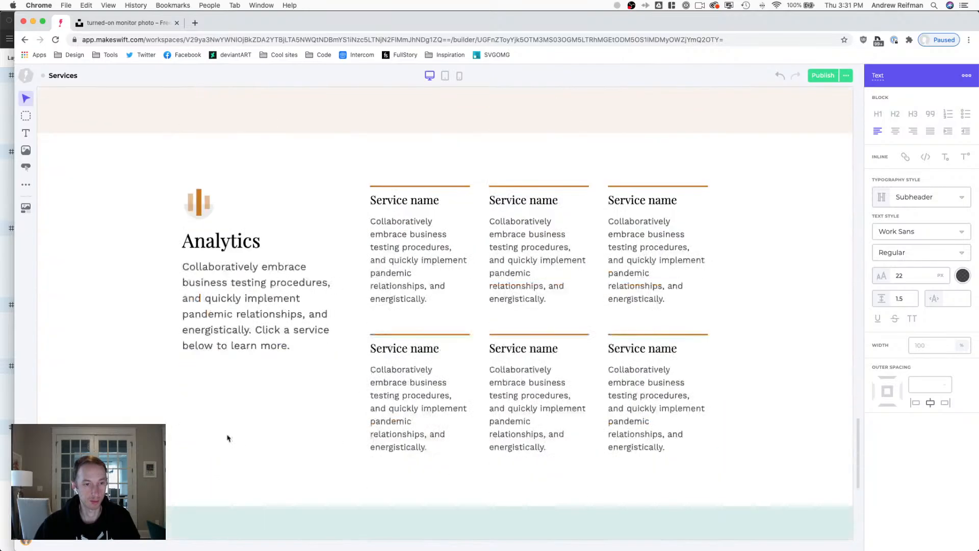
triple_click(207, 328)
key("BackSpace")
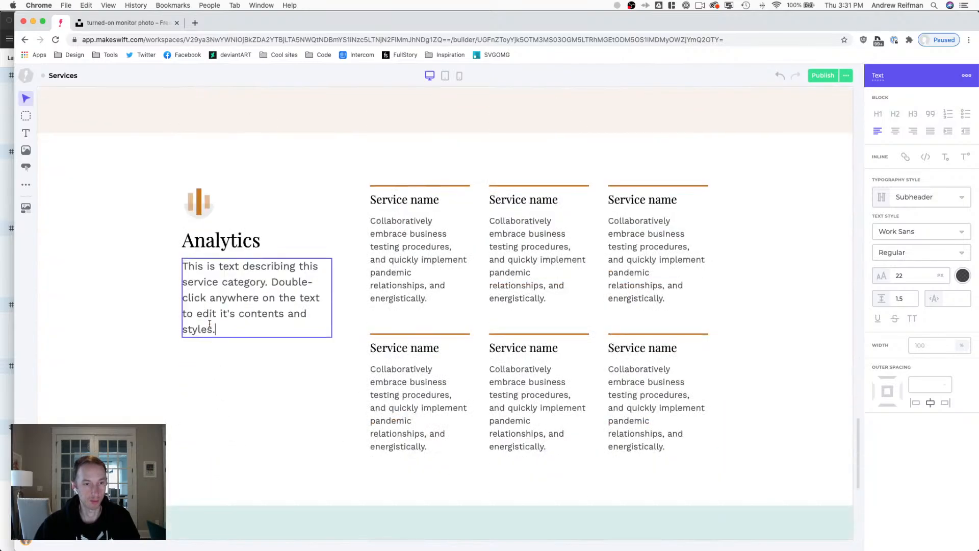
Replace the Hiring description with the placeholder text, then scroll back up.
scroll(209, 325, "down", 4)
scroll(210, 326, "up", 2)
scroll(210, 327, "up", 10)
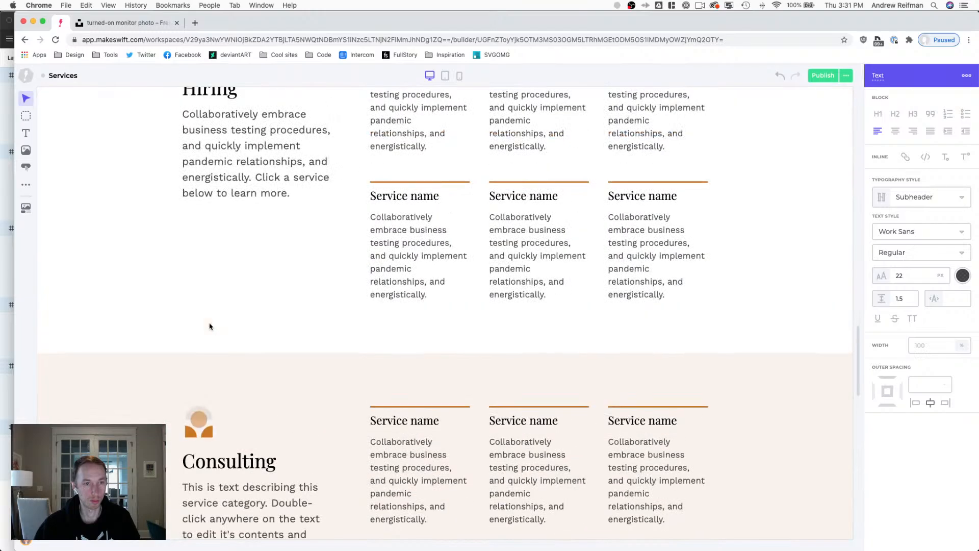
scroll(210, 327, "up", 3)
triple_click(209, 323)
key("BackSpace")
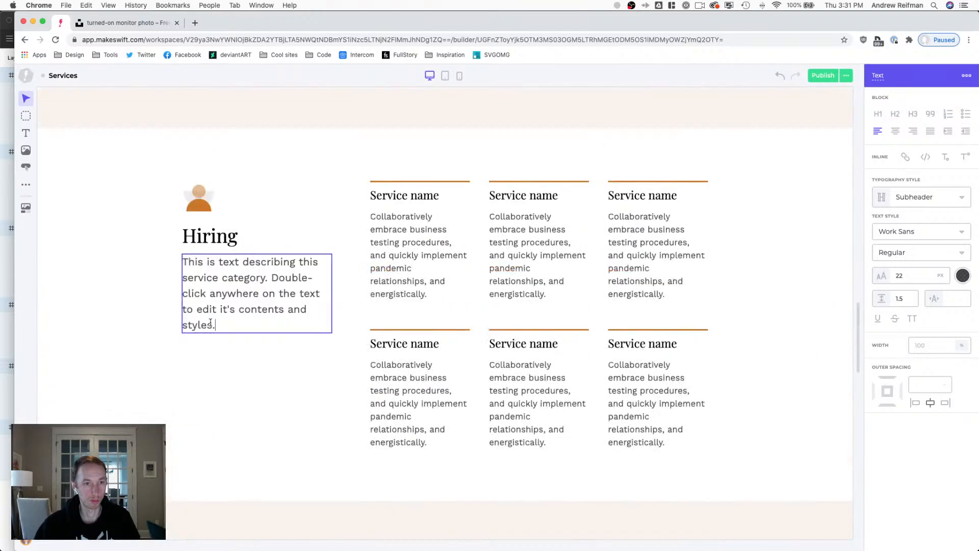
scroll(210, 324, "up", 3)
scroll(209, 324, "up", 10)
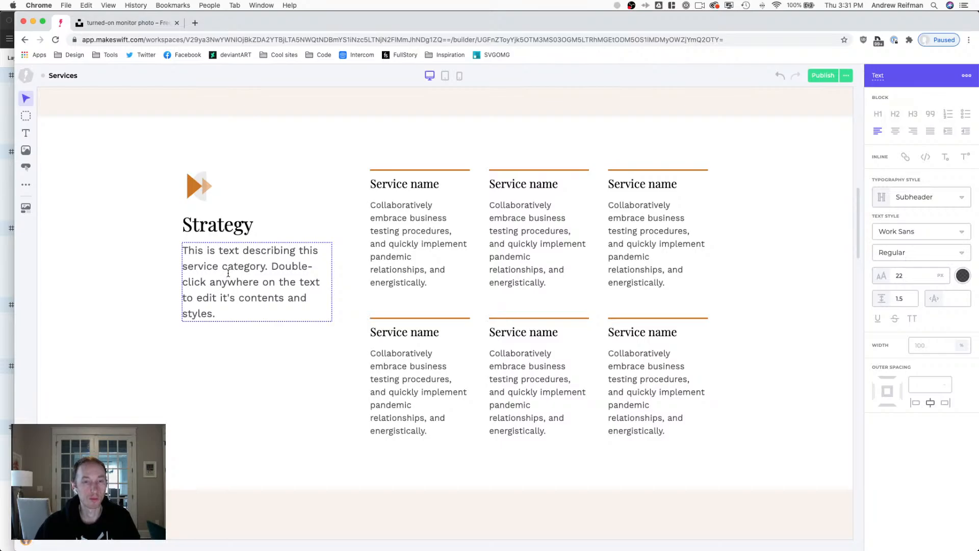
Select the Strategy category description and the text of the first Strategy service description.
left_click(398, 239)
left_click(256, 253)
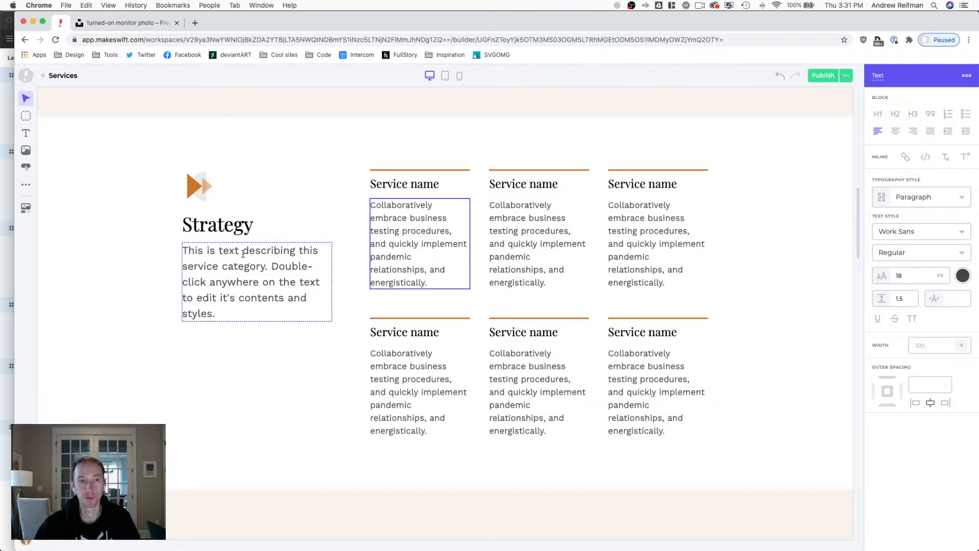
left_click(257, 252)
left_click(394, 232)
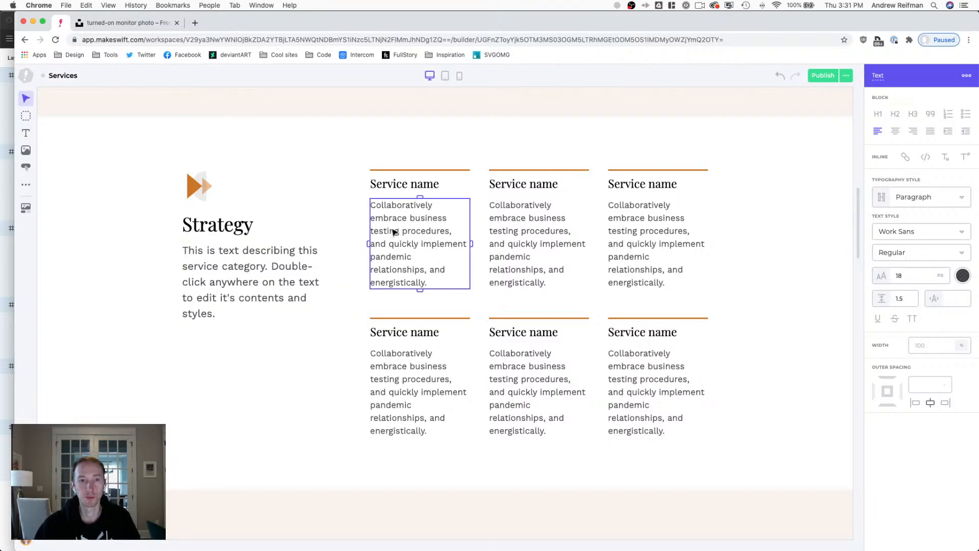
triple_click(390, 229)
scroll(391, 235, "up", 10)
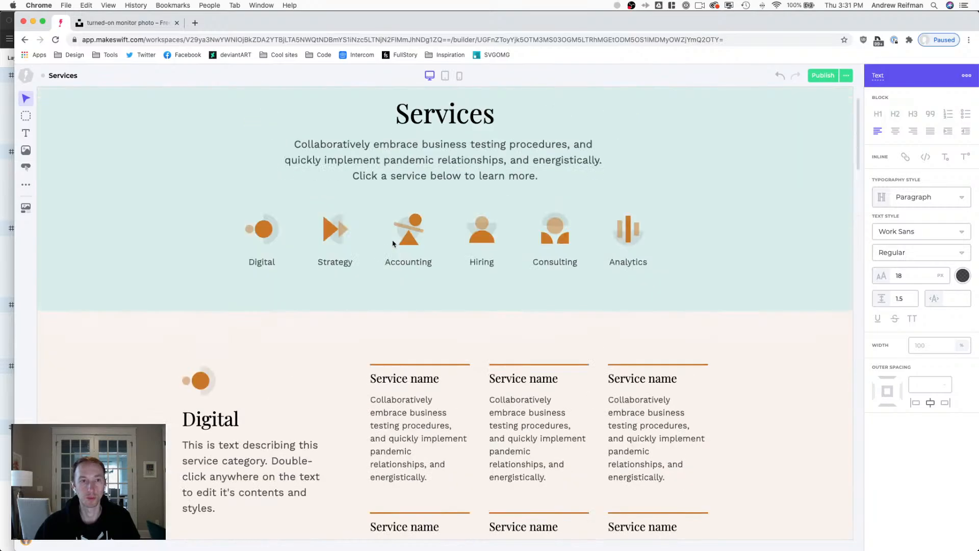
scroll(392, 240, "down", 4)
Paste the placeholder into the first Digital service description and apply the Paragraph typography style.
left_click(401, 269)
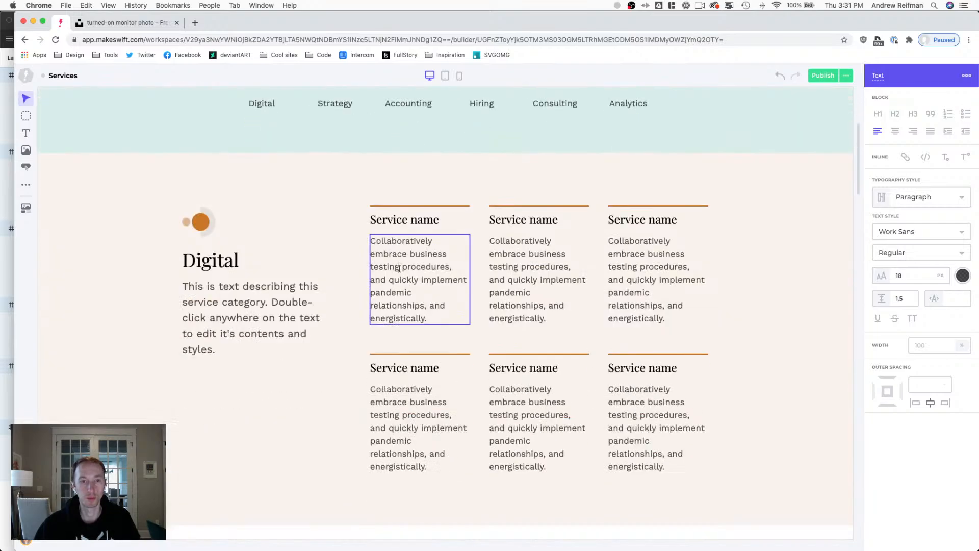
triple_click(402, 270)
key("super+v")
triple_click(400, 272)
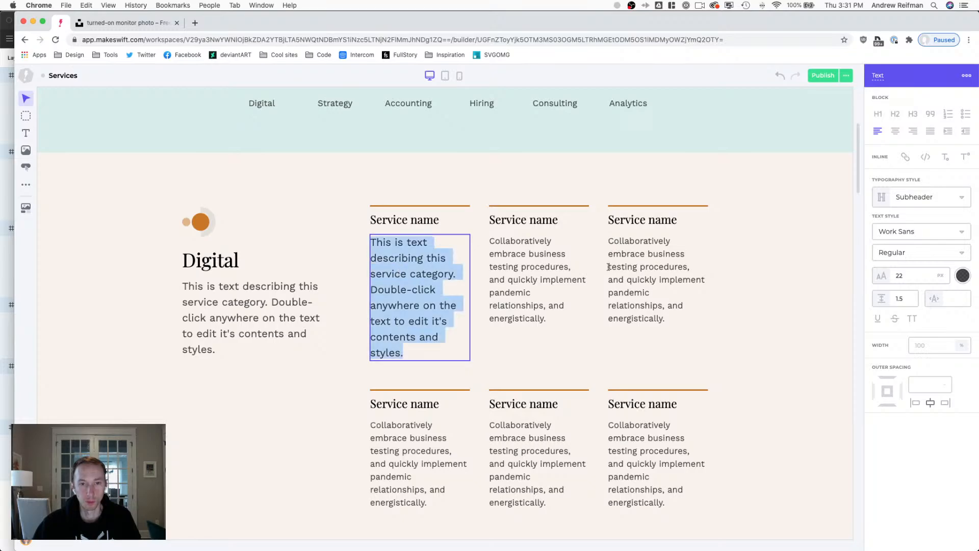
left_click(908, 197)
scroll(878, 289, "down", 4)
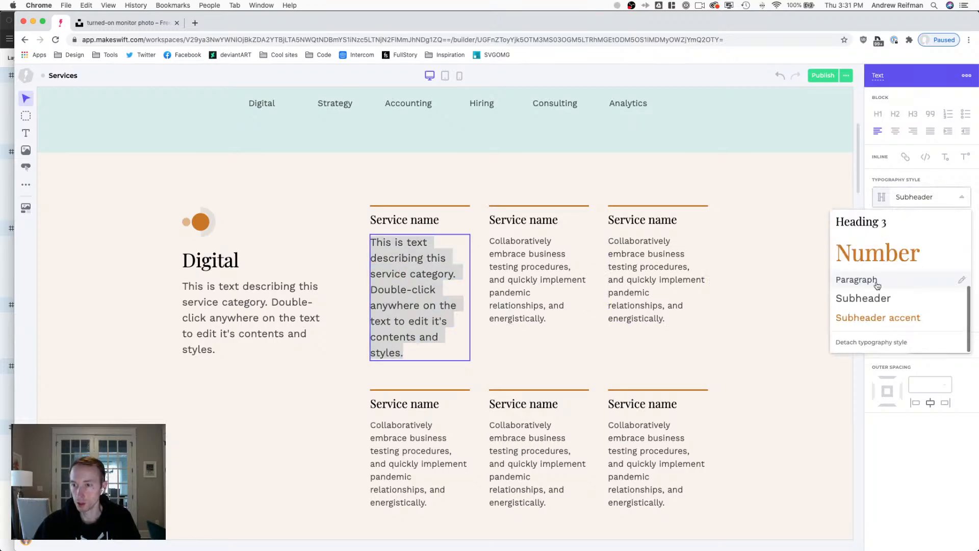
left_click(857, 280)
left_click(427, 275)
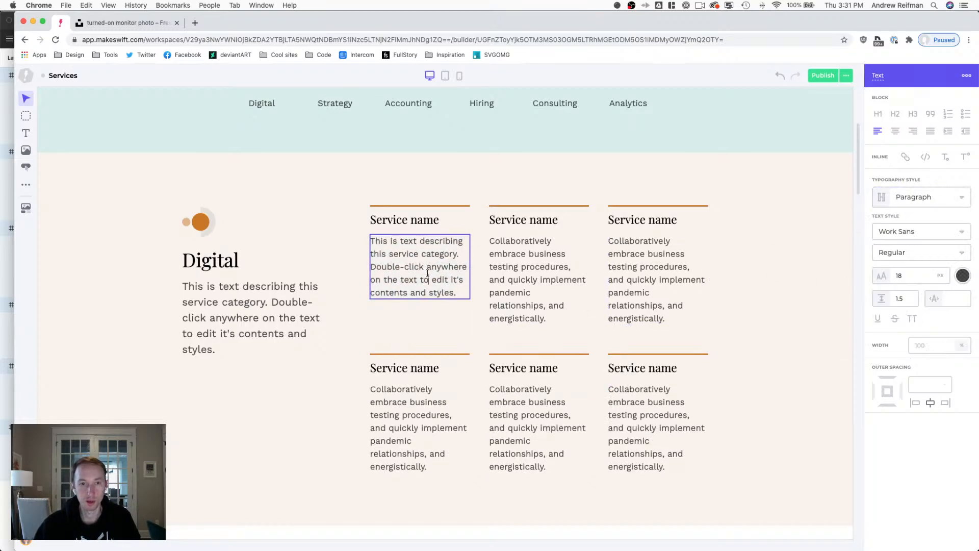
Delete the word 'category' and paste the default text over the top three Digital descriptions.
double_click(429, 254)
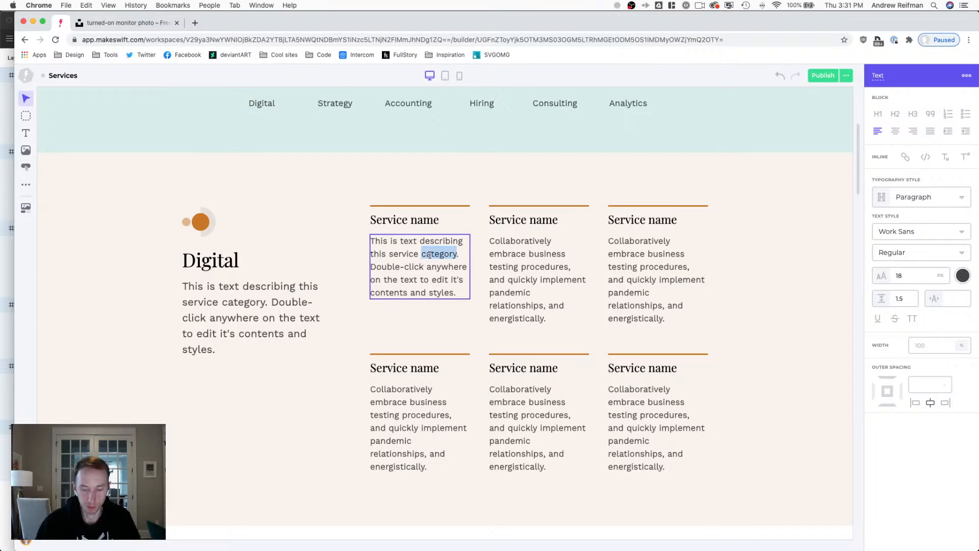
key("BackSpace")
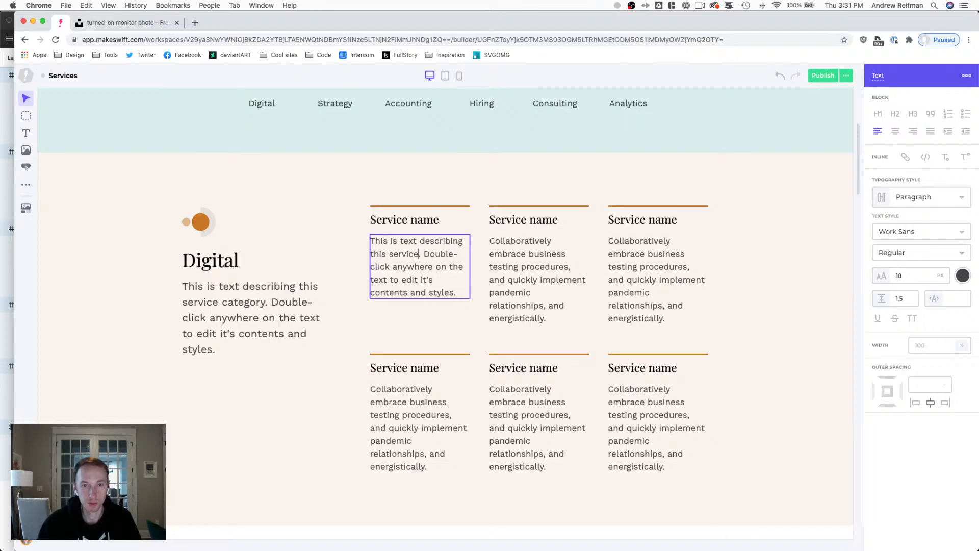
triple_click(415, 260)
key("super+c")
left_click(533, 267)
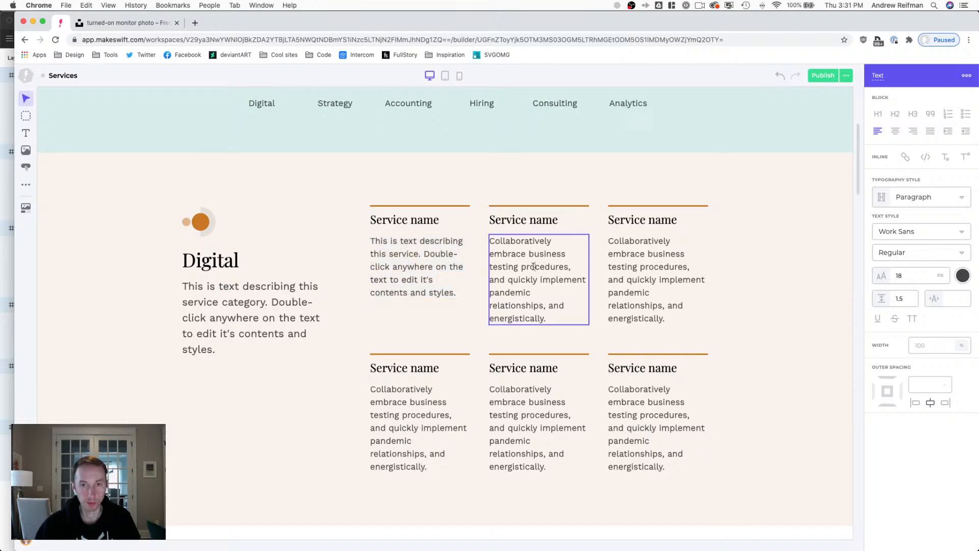
triple_click(534, 266)
key("super+v")
left_click(637, 269)
triple_click(637, 268)
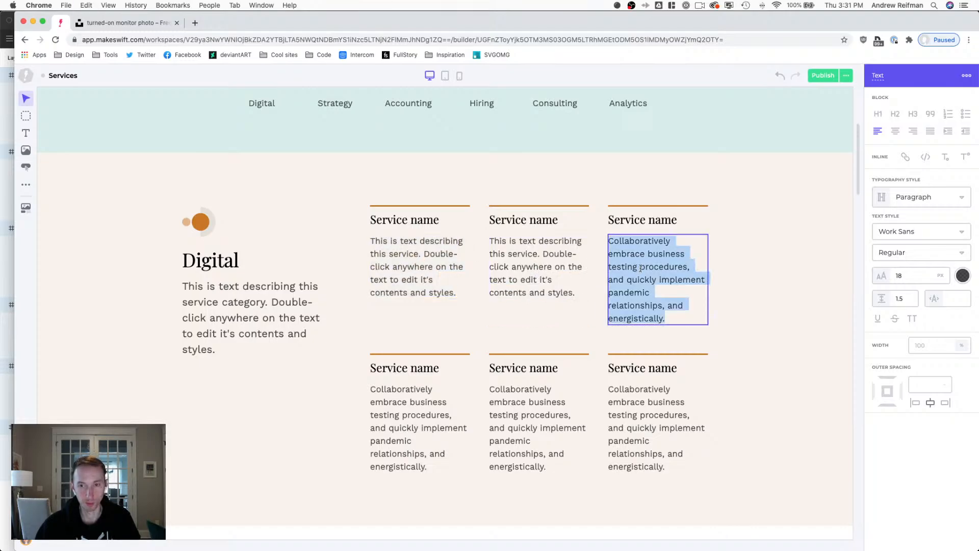
key("super+v")
Replace the lower three Digital service descriptions with the default placeholder text.
left_click(431, 403)
triple_click(432, 402)
key("super+v")
left_click(565, 389)
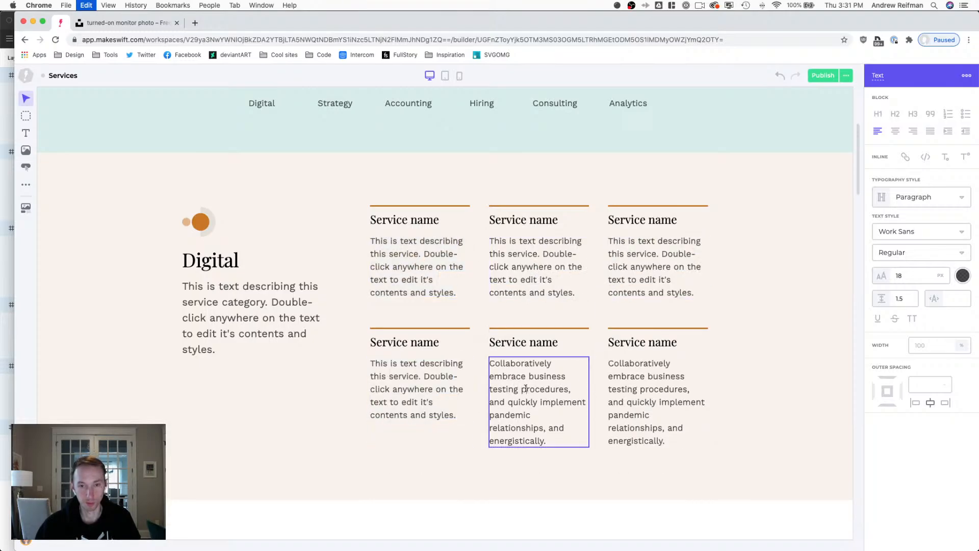
triple_click(565, 389)
key("super+v")
triple_click(629, 391)
Paste the default placeholder text over the top three Strategy service descriptions.
key("super+v")
scroll(472, 384, "down", 5)
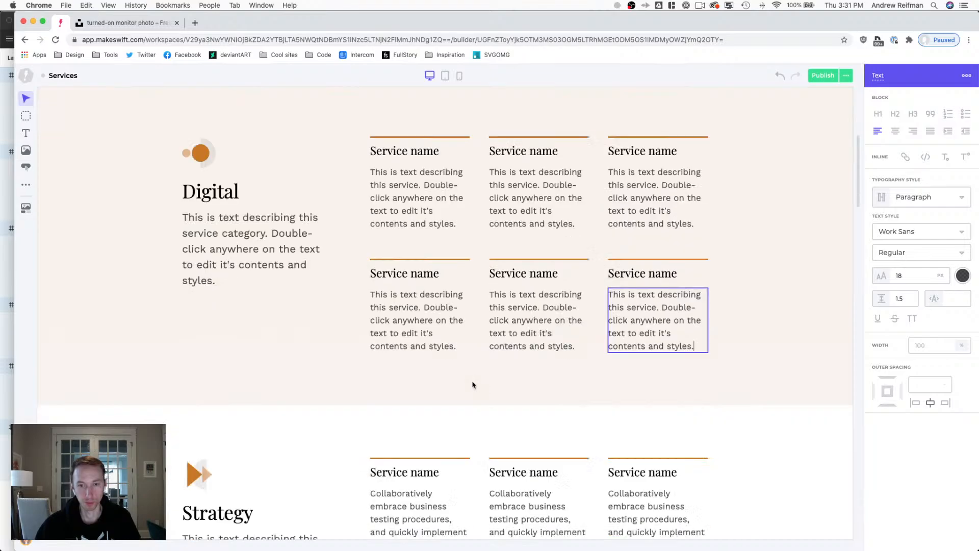
triple_click(410, 351)
key("super+v")
triple_click(514, 350)
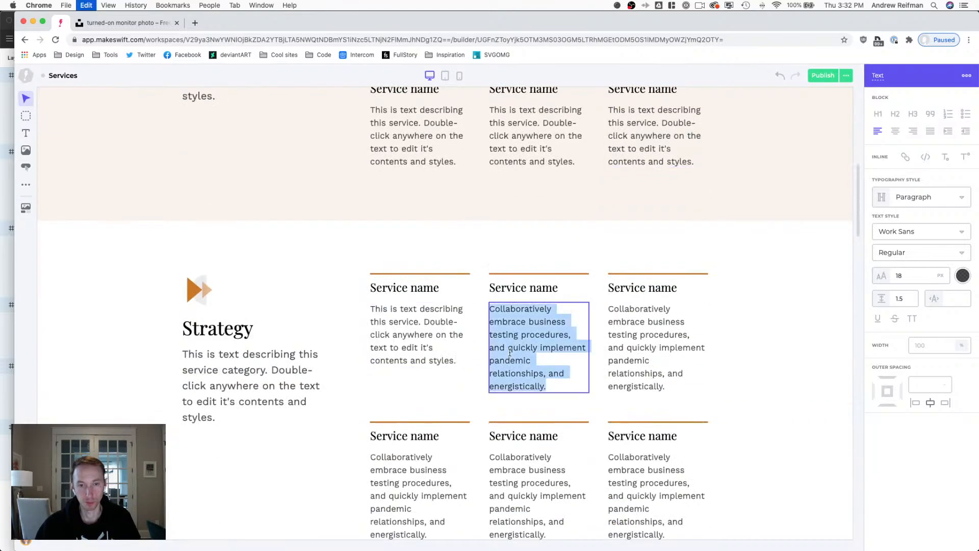
key("super+v")
triple_click(619, 347)
Replace the lower three Strategy service descriptions with the default placeholder text.
key("super+v")
key("super+v")
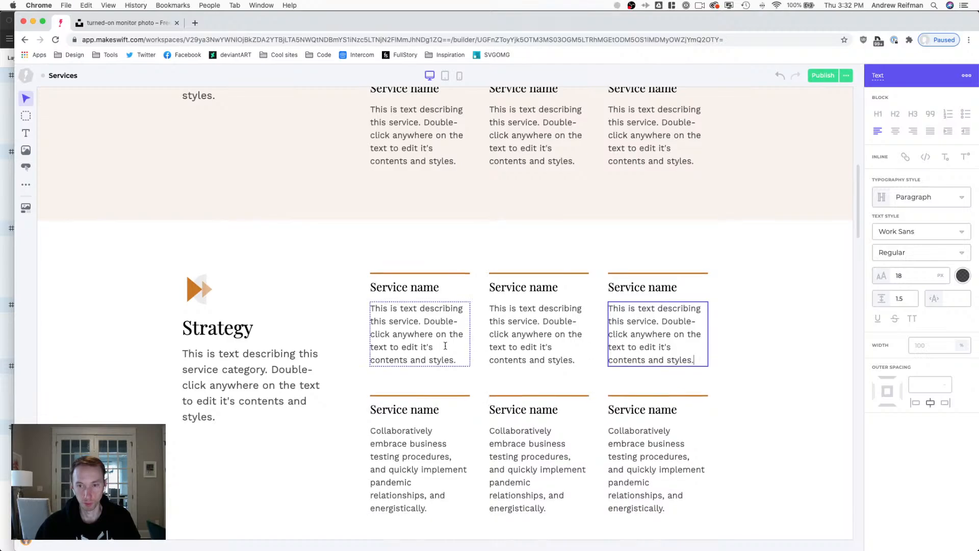
scroll(443, 345, "down", 3)
double_click(414, 334)
key("super+a")
key("super+v")
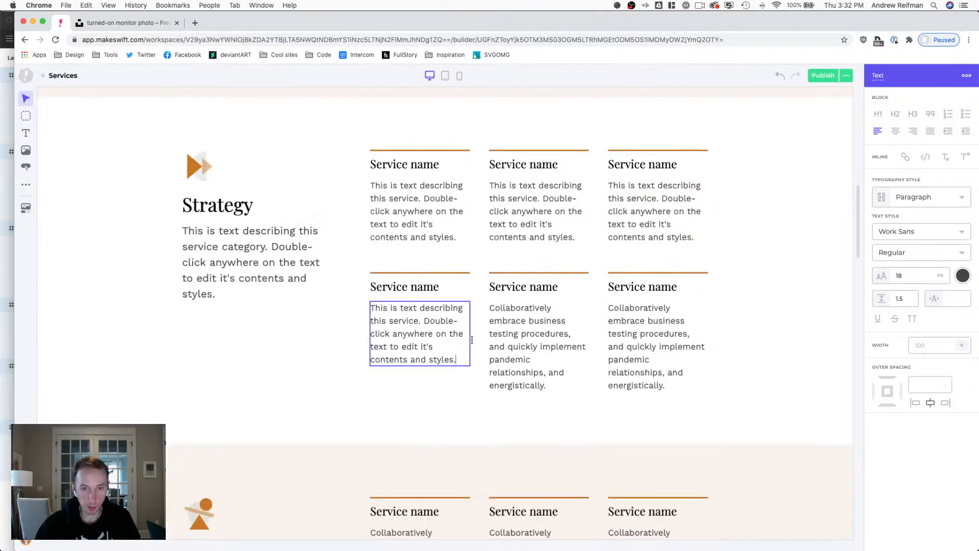
double_click(575, 336)
key("super+a")
key("super+v")
double_click(636, 337)
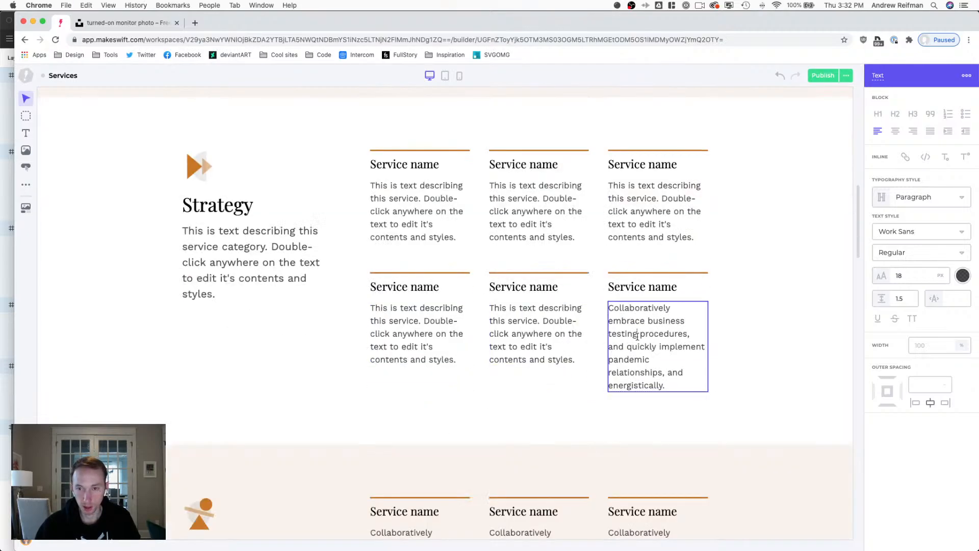
key("super+a")
Paste the default placeholder text over the top three Accounting service descriptions.
key("super+v")
scroll(506, 323, "down", 3)
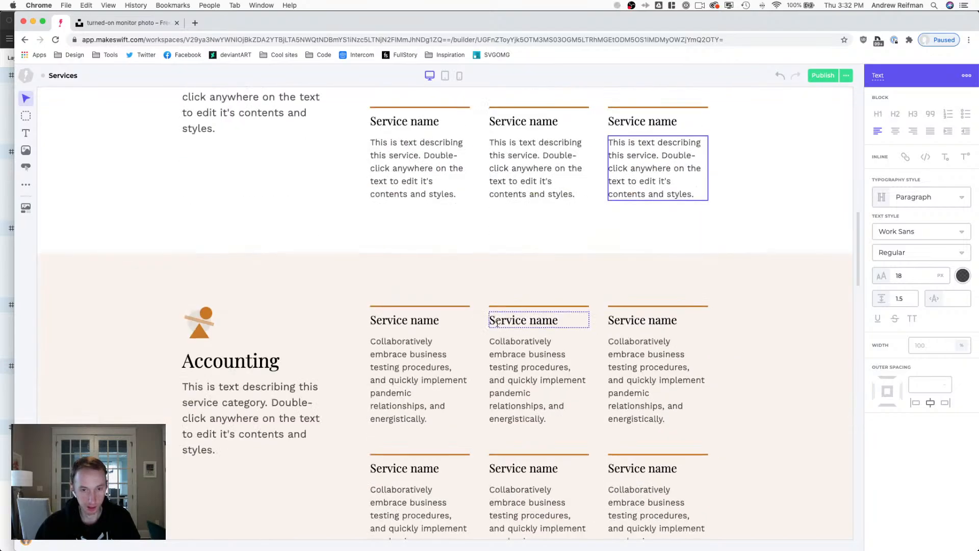
scroll(507, 323, "down", 3)
double_click(423, 301)
key("super+a")
key("super+v")
double_click(515, 301)
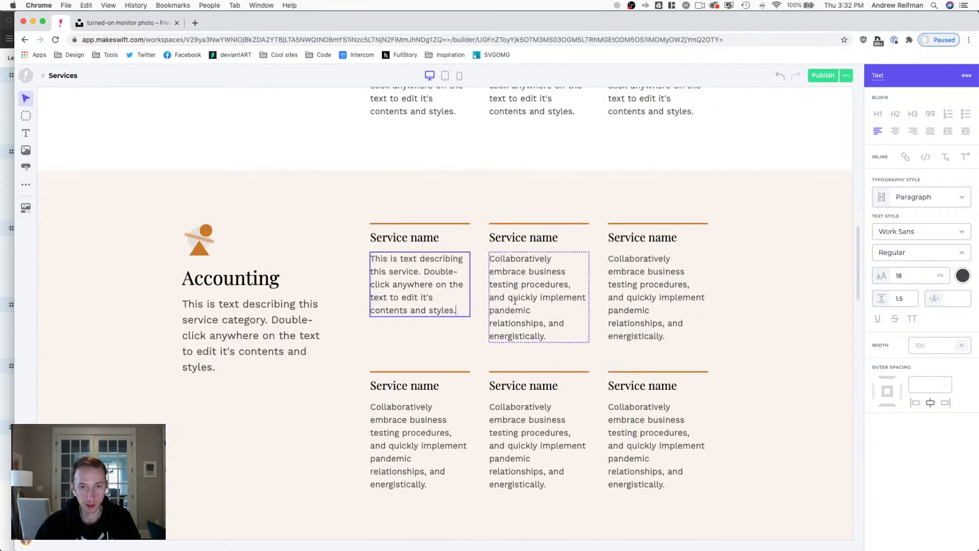
key("super+a")
key("super+v")
double_click(631, 295)
key("super+a")
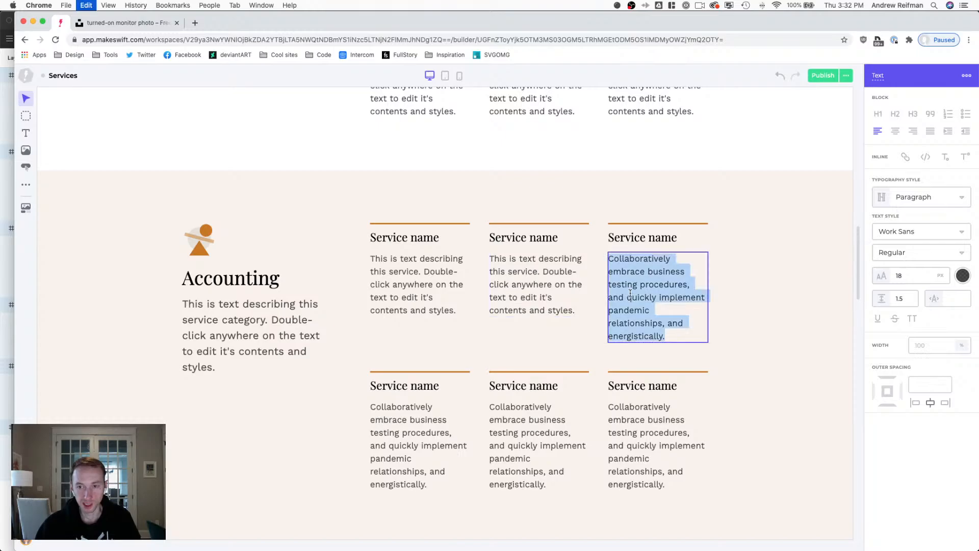
Replace the lower three Accounting service descriptions with the default placeholder text.
key("super+v")
left_click(568, 308)
double_click(408, 413)
key("super+a")
key("super+v")
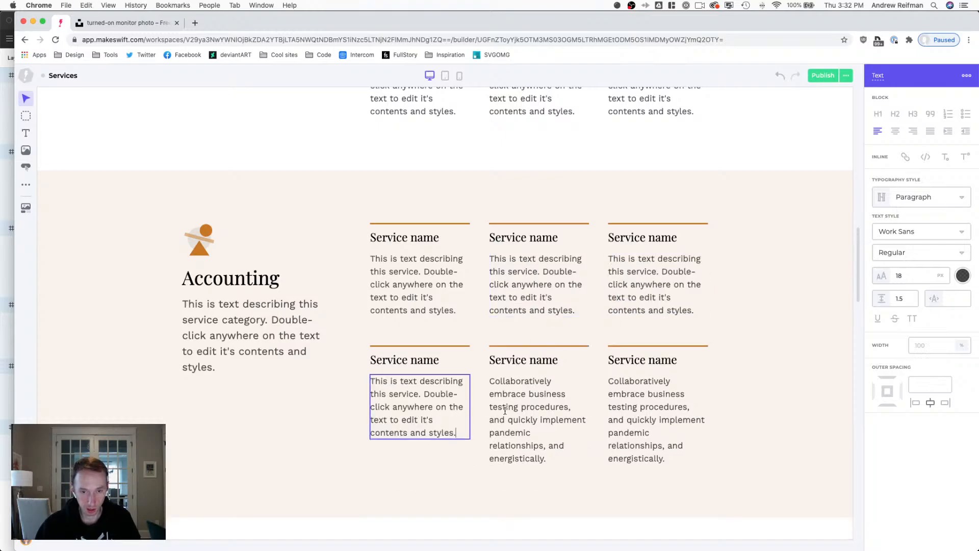
double_click(504, 410)
key("super+a")
key("super+v")
double_click(632, 410)
key("super+a")
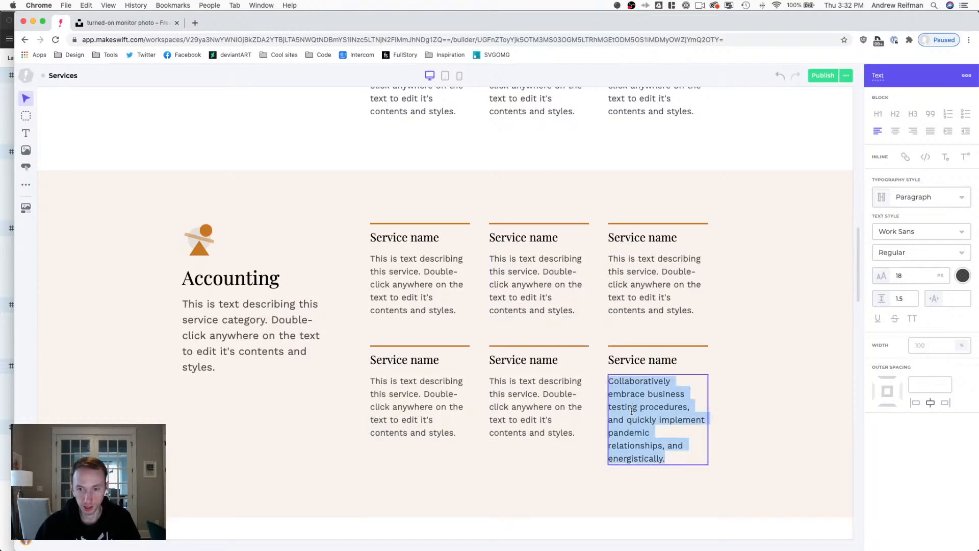
key("super+v")
Paste the default placeholder text over the top three Hiring service descriptions.
scroll(579, 426, "down", 4)
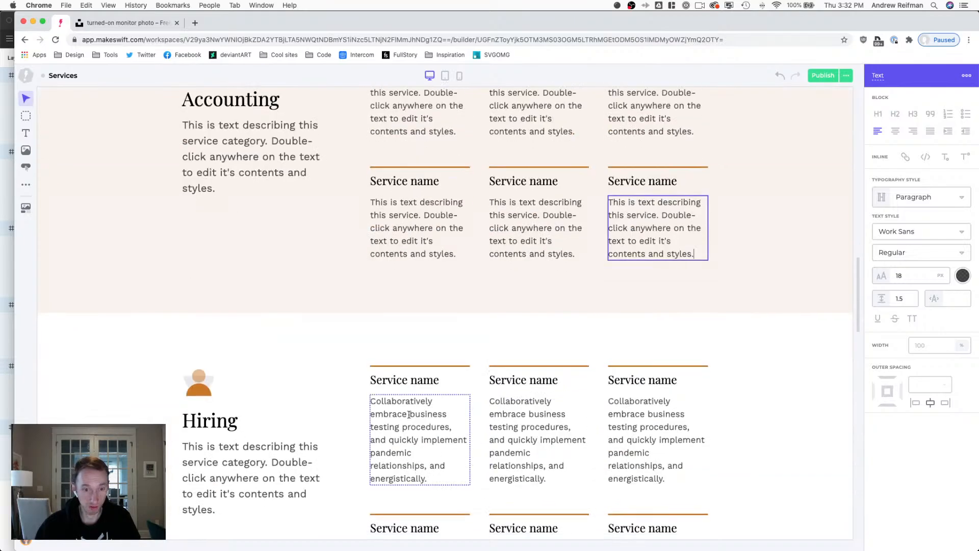
double_click(416, 434)
key("super+a")
key("super+v")
double_click(487, 419)
key("super+a")
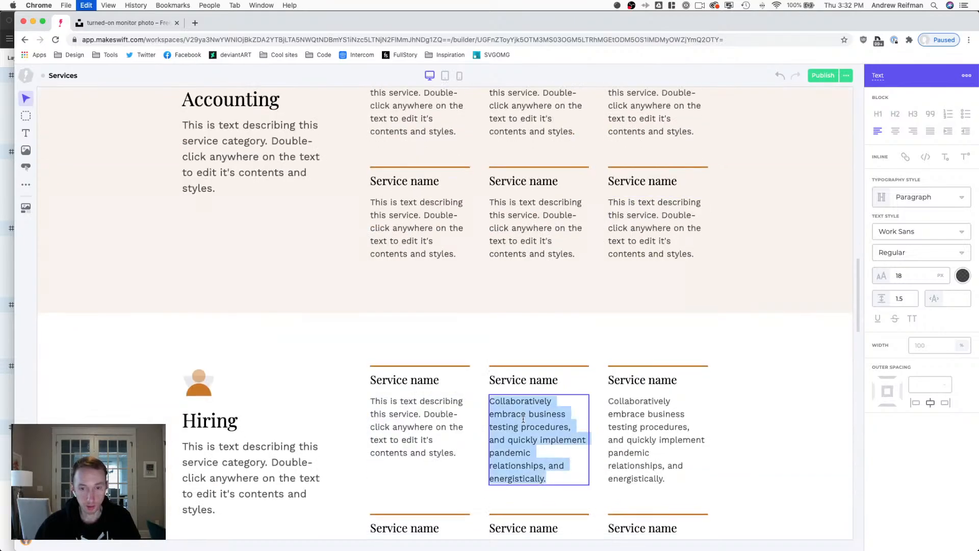
key("super+v")
scroll(525, 415, "down", 3)
double_click(652, 304)
key("super+a")
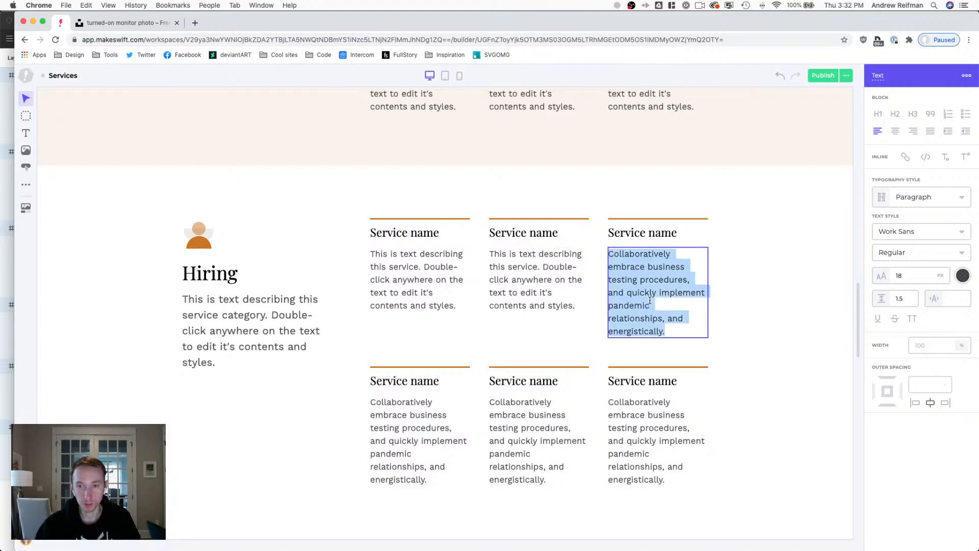
key("super+v")
Replace the lower three Hiring service descriptions with the default placeholder text.
scroll(542, 345, "down", 1)
double_click(412, 424)
key("super+a")
key("super+v")
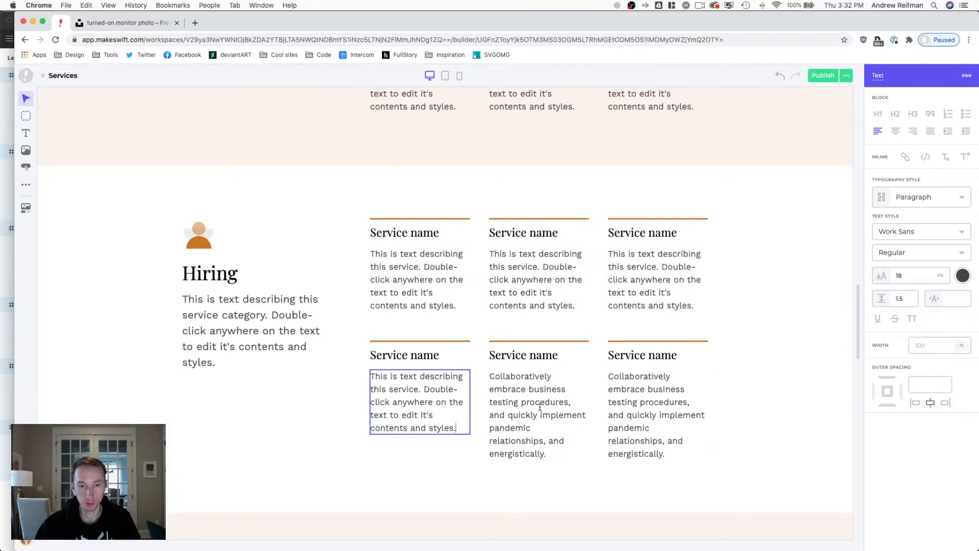
double_click(539, 407)
key("super+a")
key("super+v")
double_click(633, 402)
key("super+a")
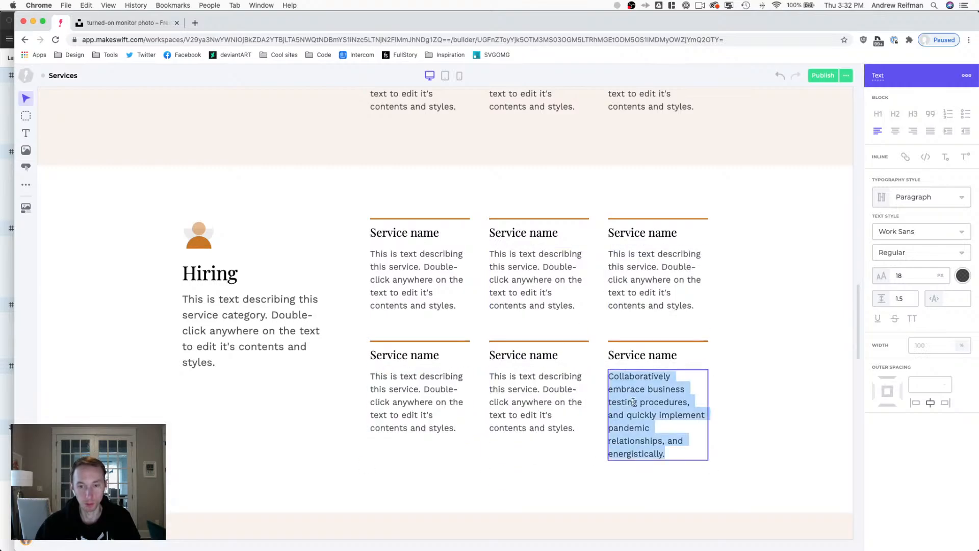
key("super+v")
Paste the default placeholder text over the top three Consulting service descriptions.
scroll(431, 404, "down", 4)
double_click(430, 404)
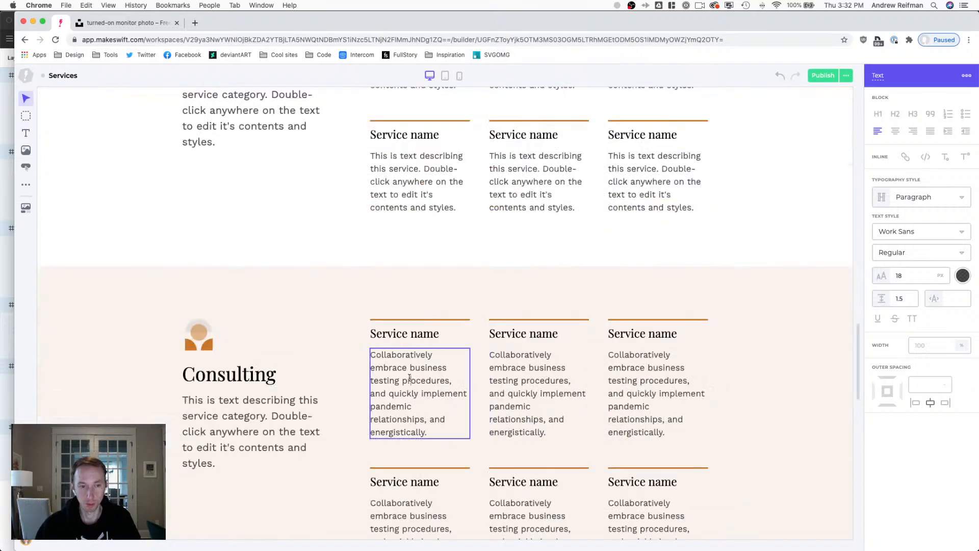
key("super+a")
type("This is text describing this service. Double-click anywhere on the text to edit it's contents and styles.")
double_click(522, 378)
key("super+a")
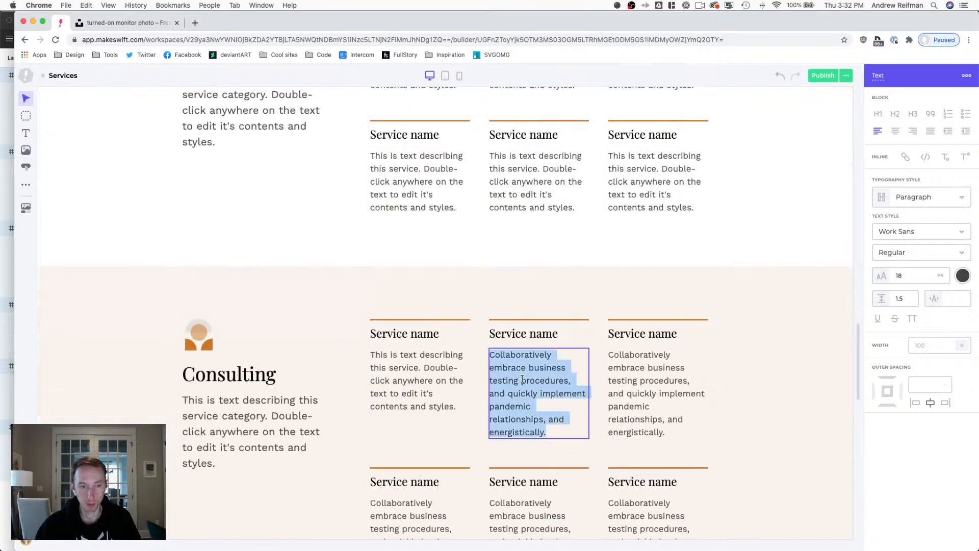
type("This is text describing this service. Double-click anywhere on the text to edit it's contents and styles.")
double_click(643, 378)
key("super+a")
type("This is text describing this service. Double-click anywhere on the text to edit it's contents and styles.")
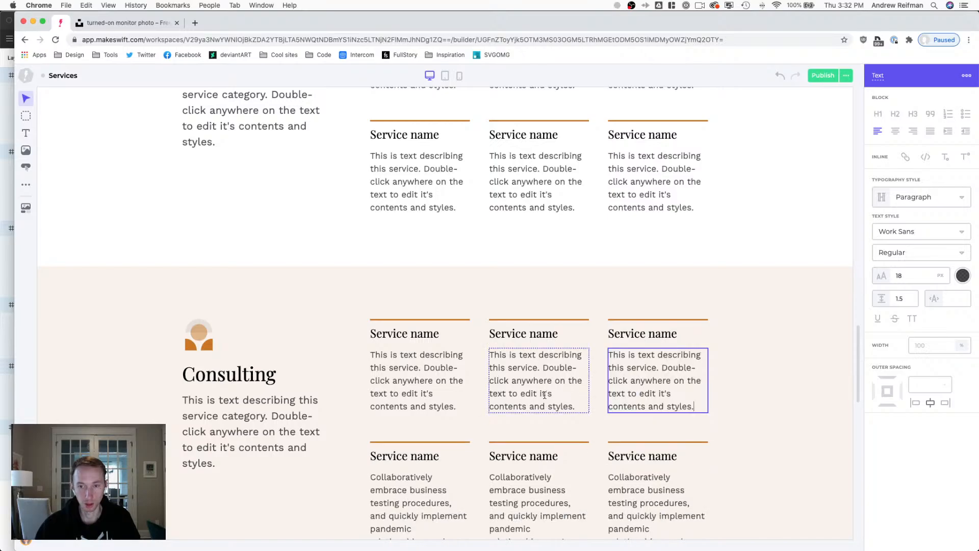
Replace the lower three Consulting service descriptions with the default placeholder text.
scroll(561, 379, "down", 3)
double_click(399, 381)
key("super+a")
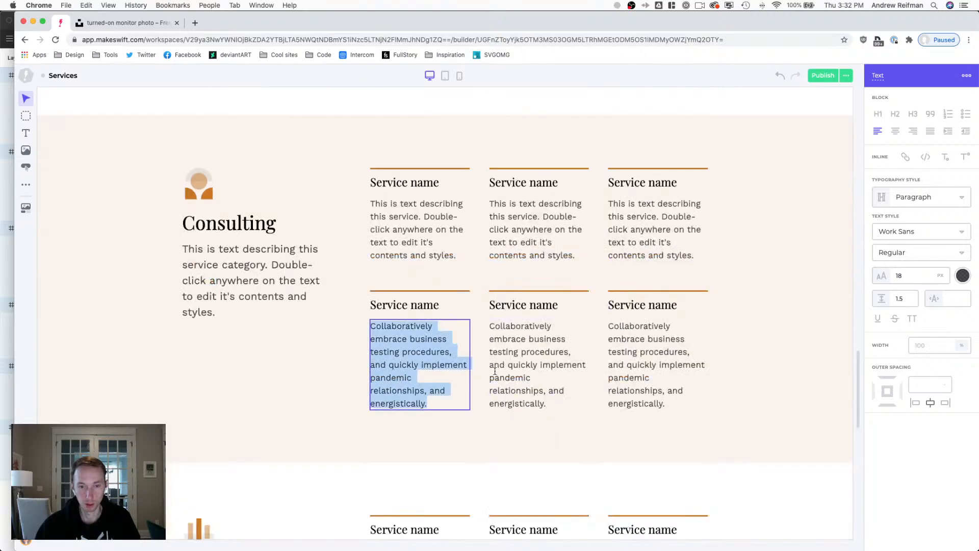
type("This is text describing this service. Double-click anywhere on the text to edit it's contents and styles.")
double_click(520, 362)
key("super+a")
type("This is text describing this service. Double-click anywhere on the text to edit it's contents and styles.")
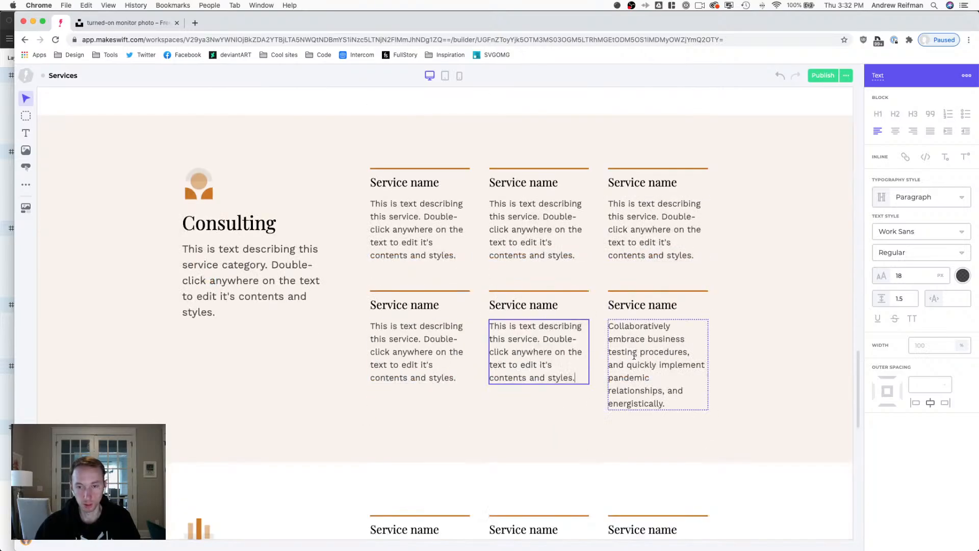
double_click(606, 359)
key("super+a")
type("This is text describing this service. Double-click anywhere on the text to edit it's contents and styles.")
Paste the default placeholder text over the top three Analytics service descriptions.
scroll(471, 350, "down", 1)
scroll(469, 347, "down", 5)
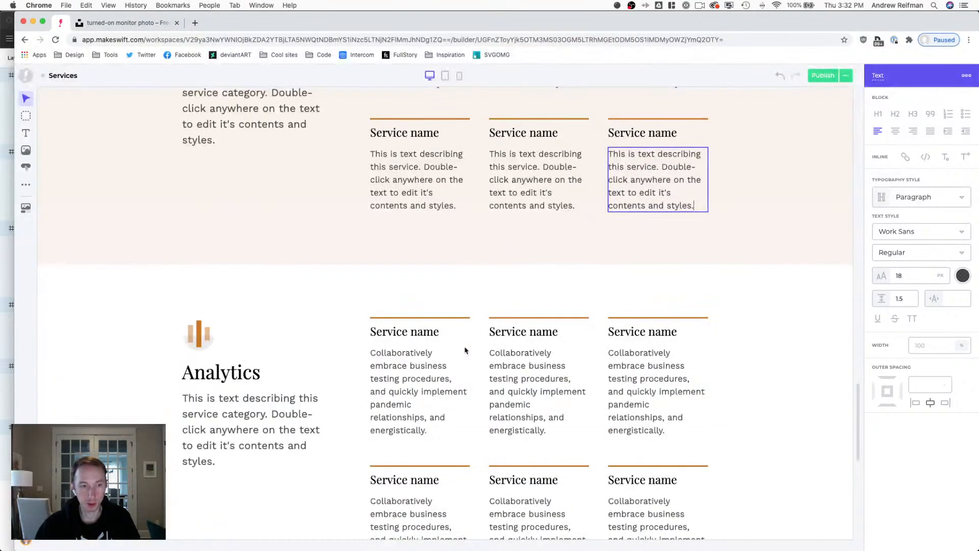
double_click(394, 319)
key("super+a")
type("This is text describing this service. Double-click anywhere on the text to edit it's contents and styles.")
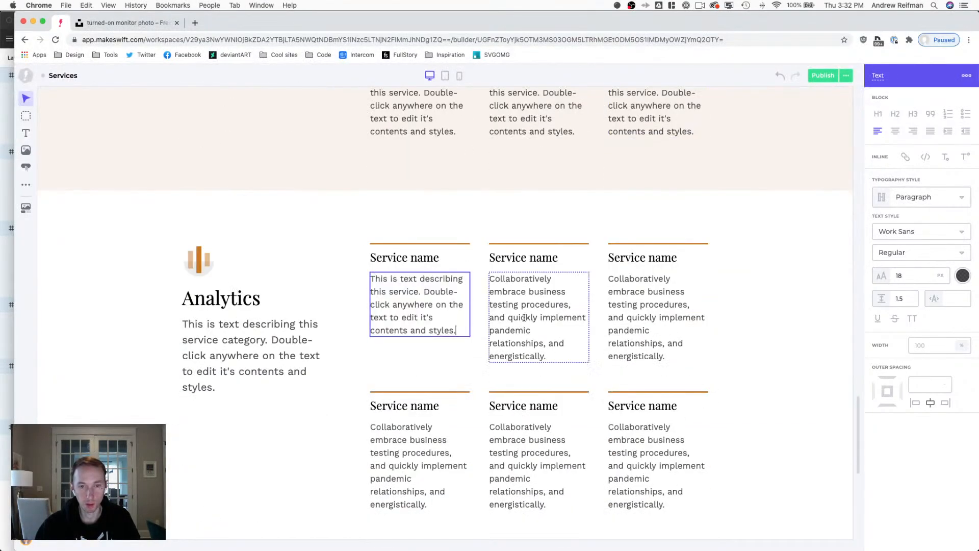
double_click(523, 317)
key("super+a")
type("This is text describing this service. Double-click anywhere on the text to edit it's contents and styles.")
double_click(610, 316)
key("super+a")
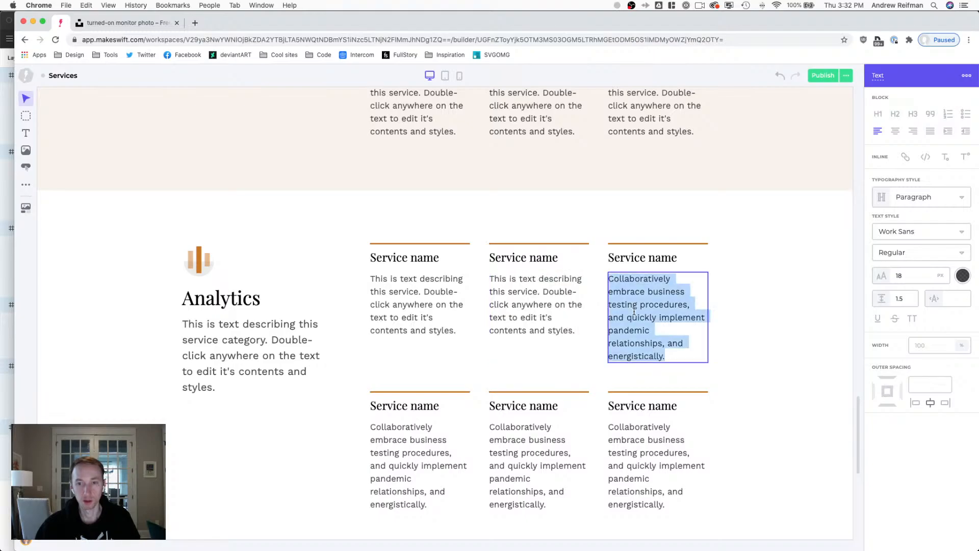
type("This is text describing this service. Double-click anywhere on the text to edit it's contents and styles.")
Replace the lower three Analytics service descriptions with the default placeholder text.
double_click(406, 433)
key("super+a")
type("This is text describing this service. Double-click anywhere on the text to edit it's contents and styles.")
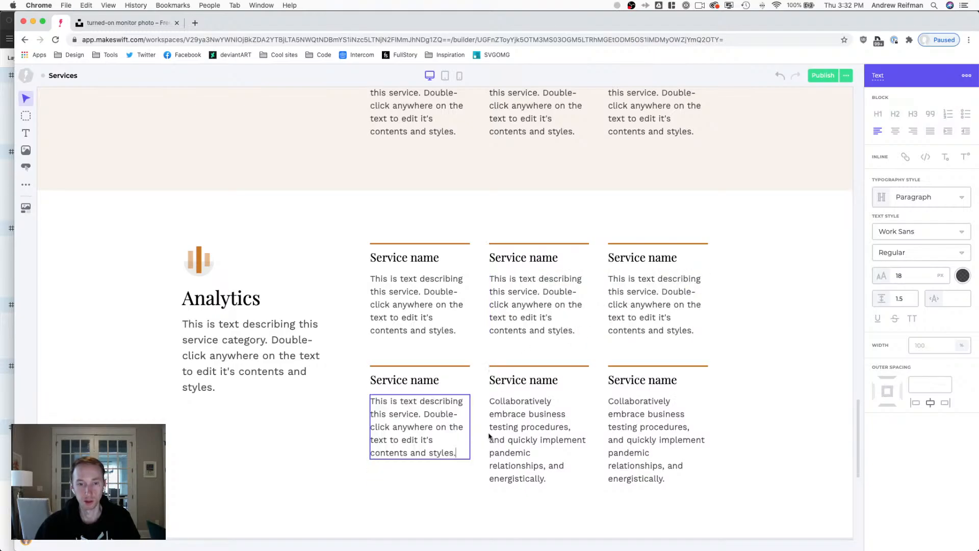
double_click(514, 431)
key("super+a")
type("This is text describing this service. Double-click anywhere on the text to edit it's contents and styles.")
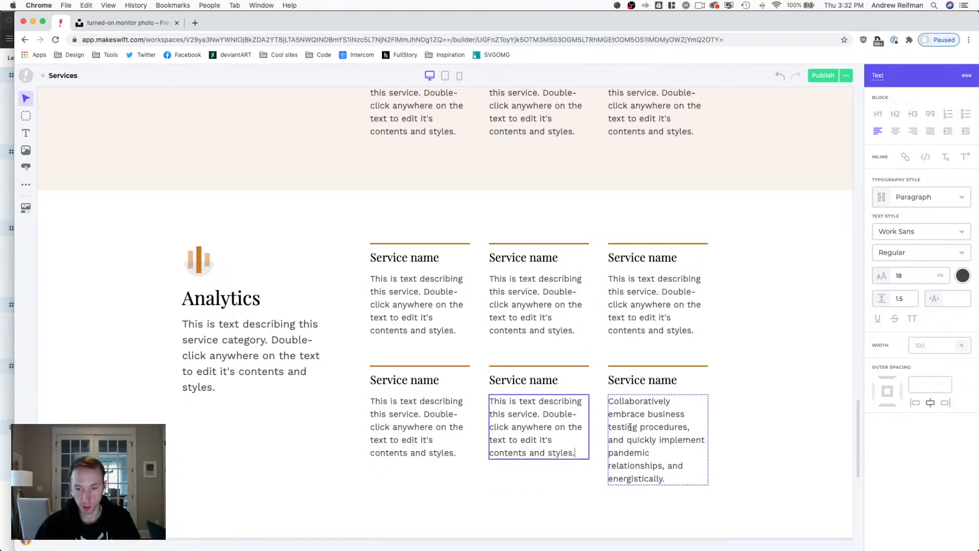
double_click(629, 427)
key("super+a")
type("This is text describing this service. Double-click anywhere on the text to edit it's contents and styles.")
Back at the top of the Services page, select the service icons row and open the logo menu.
scroll(565, 411, "down", 5)
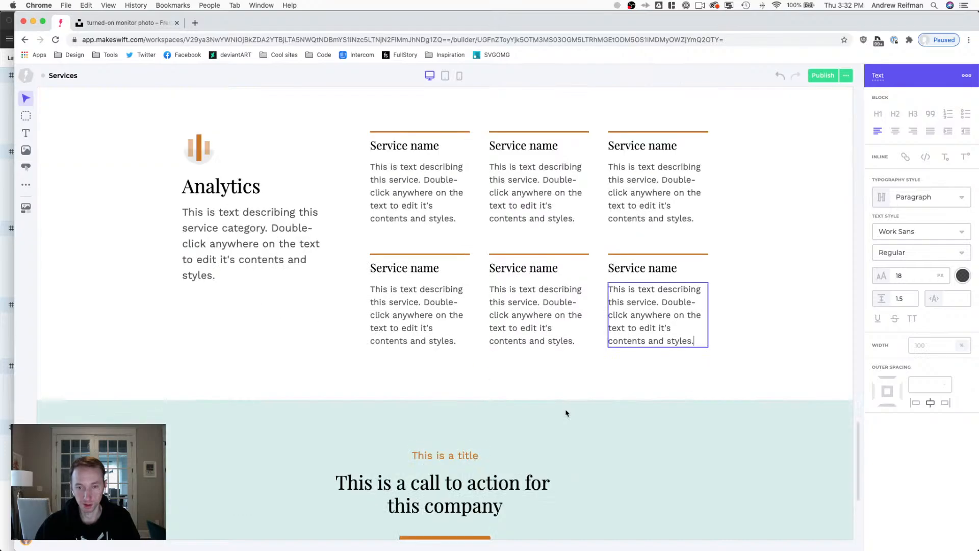
scroll(560, 410, "up", 5)
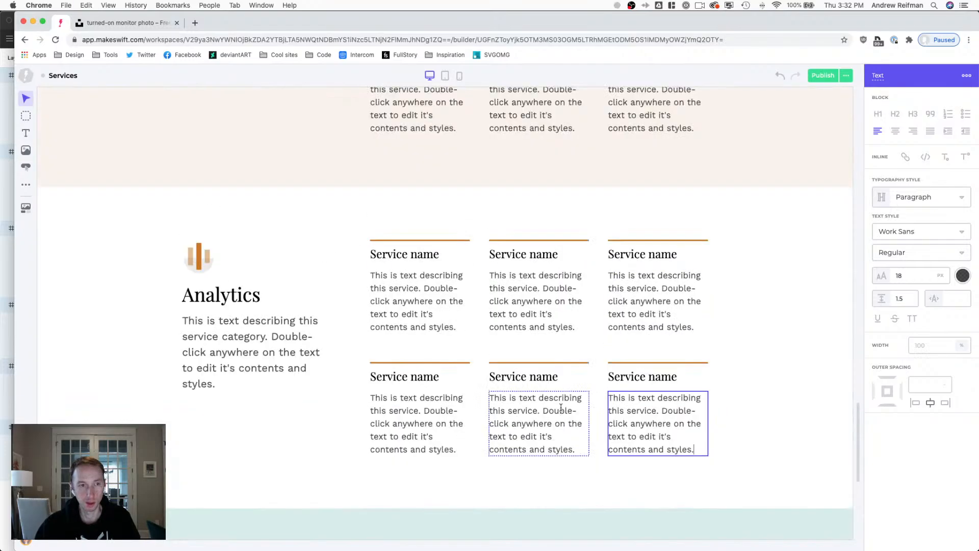
scroll(561, 408, "up", 10)
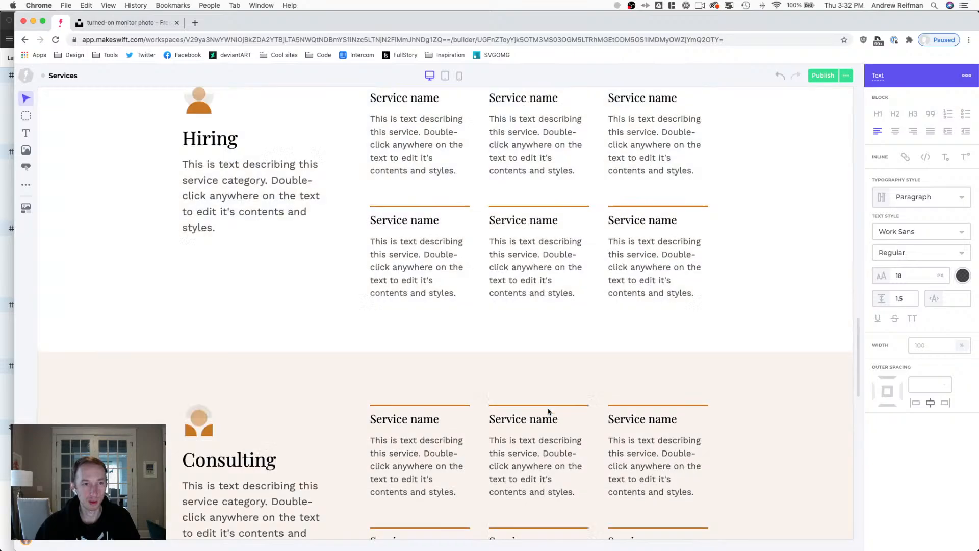
scroll(546, 411, "up", 4)
scroll(546, 411, "up", 13)
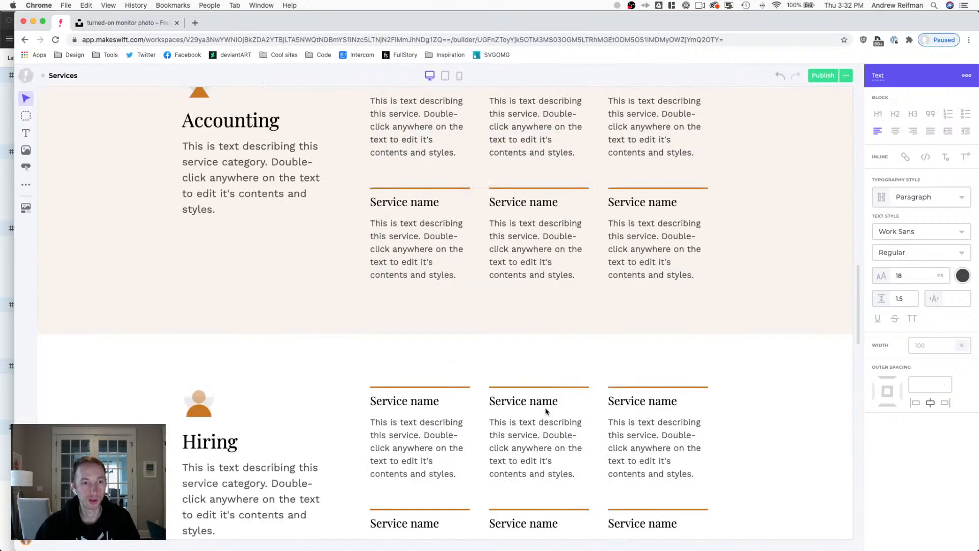
scroll(545, 409, "up", 8)
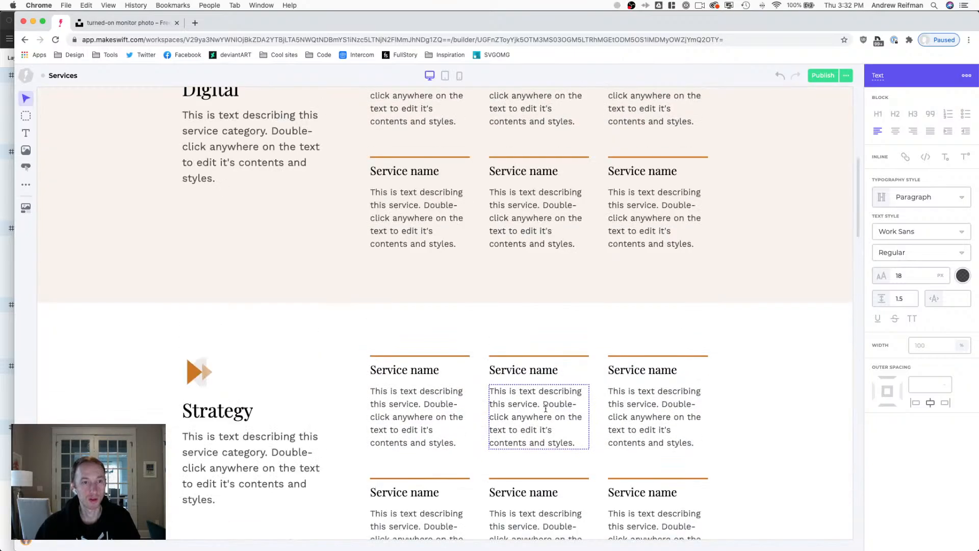
scroll(545, 411, "up", 2)
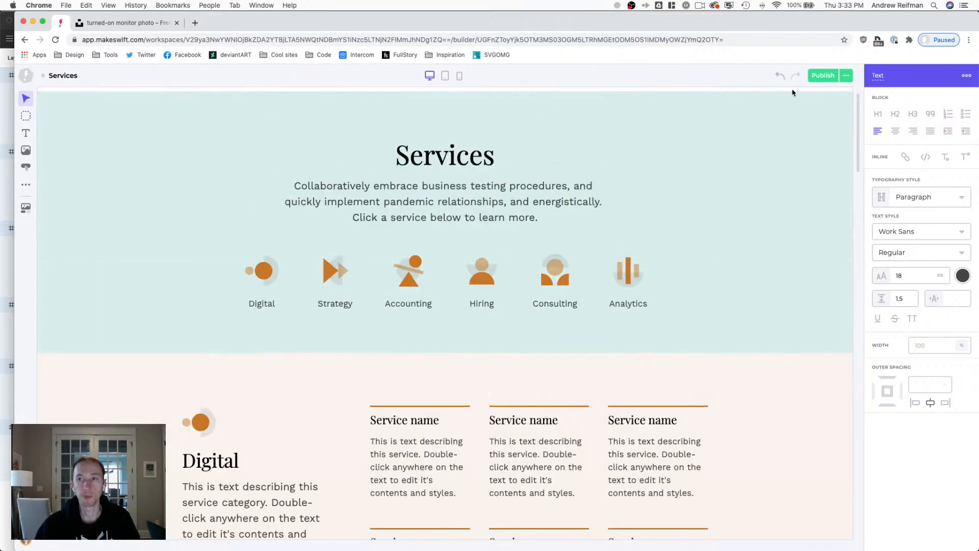
scroll(349, 148, "up", 1)
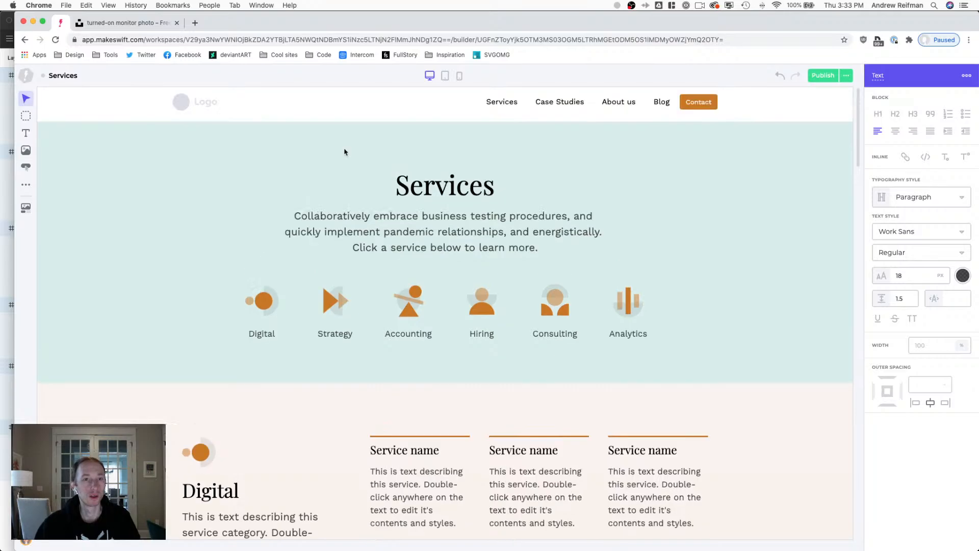
left_click(367, 294)
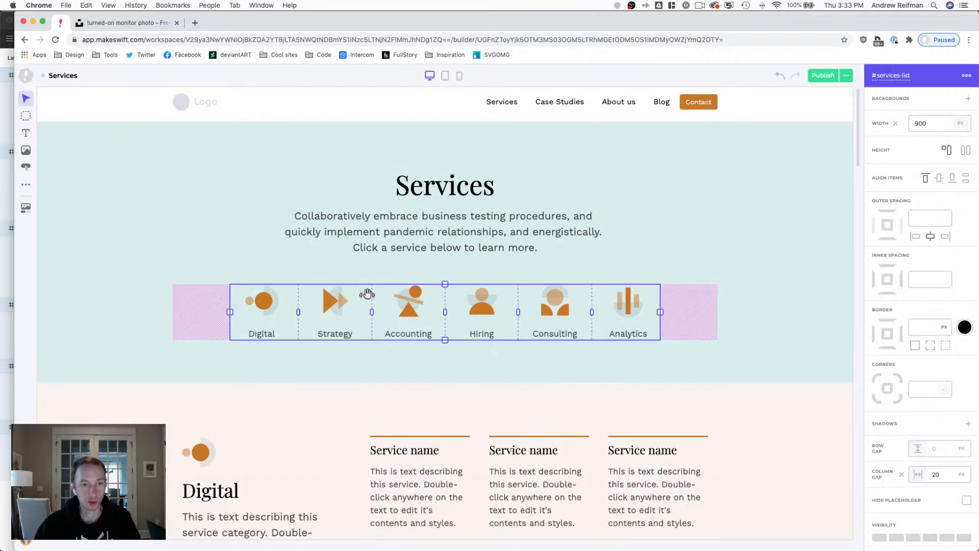
left_click(25, 76)
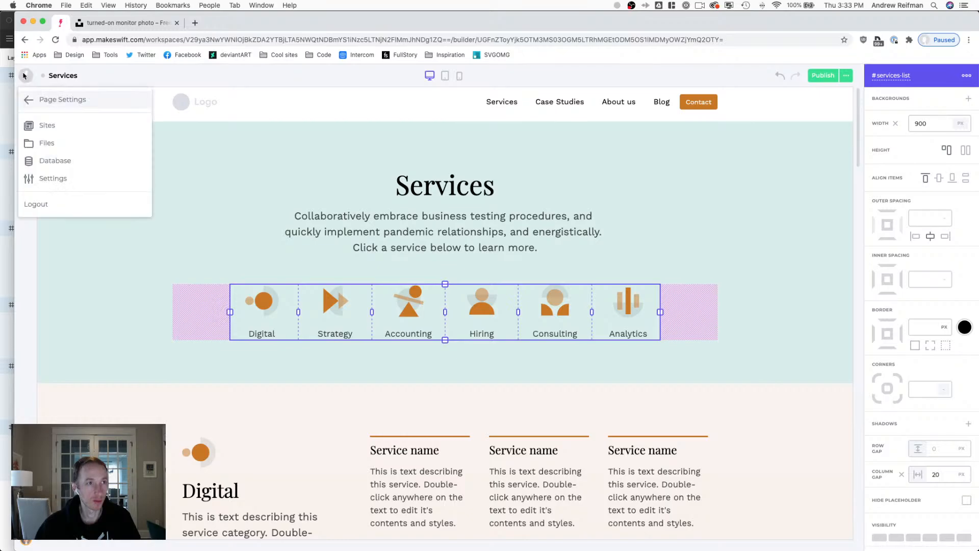
Switch from the Services page settings to the Home page and open it for design editing.
left_click(32, 99)
left_click(185, 210)
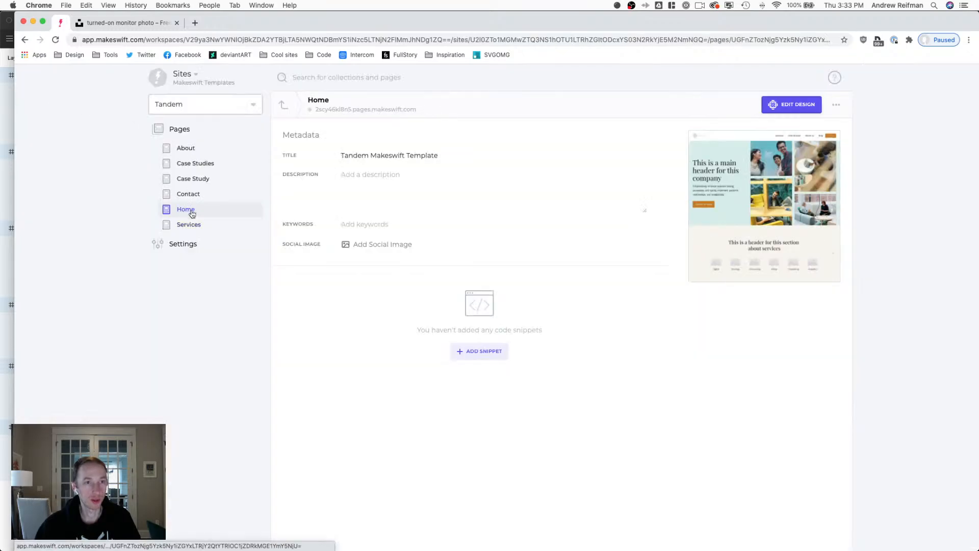
mouse_move(737, 207)
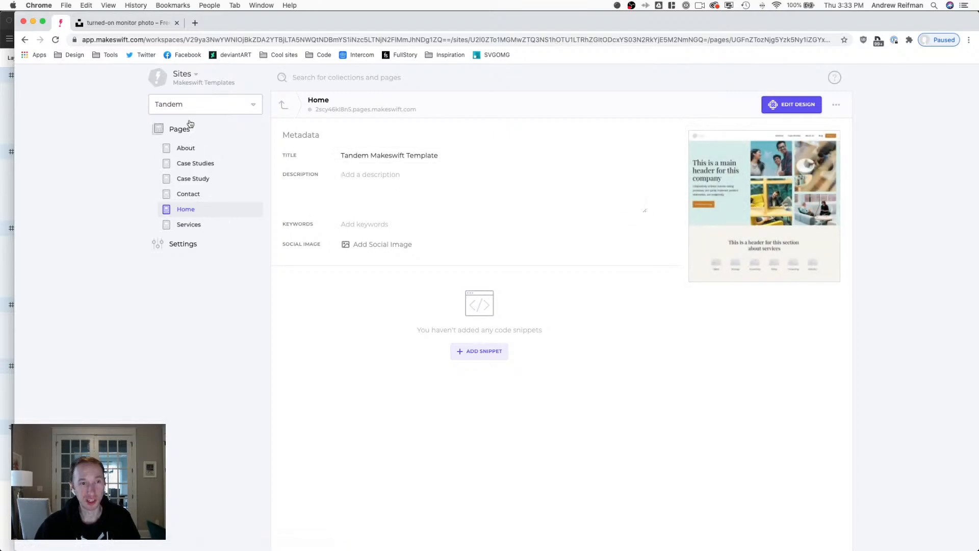
left_click(720, 188)
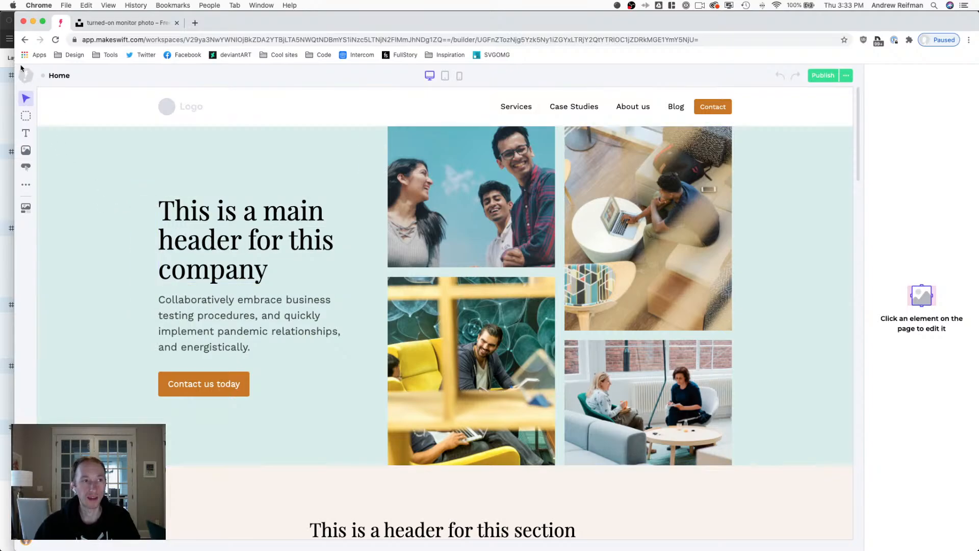
Delete the Home page's services icon row, undo to restore it, then open the logo menu.
scroll(277, 403, "down", 5)
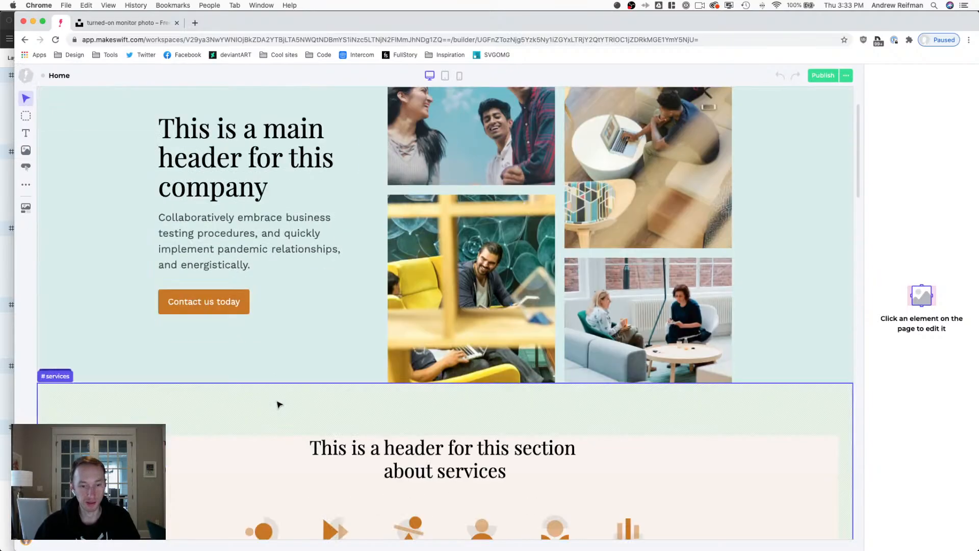
left_click(370, 363)
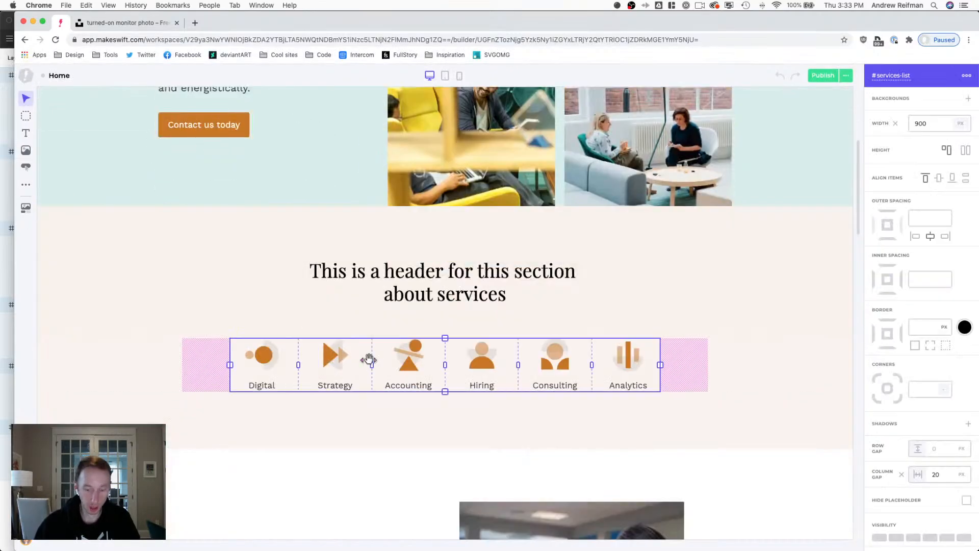
key("Delete")
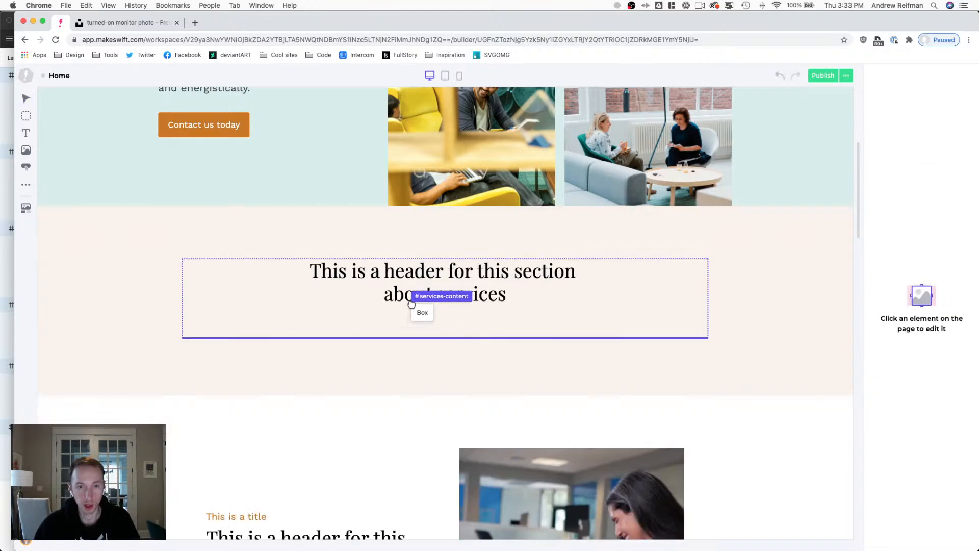
key("super+z")
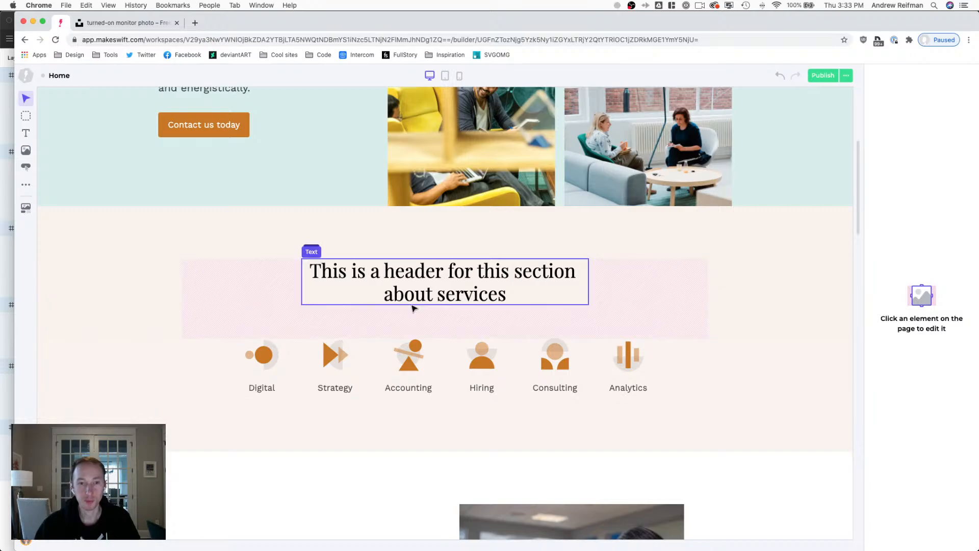
scroll(727, 287, "down", 5)
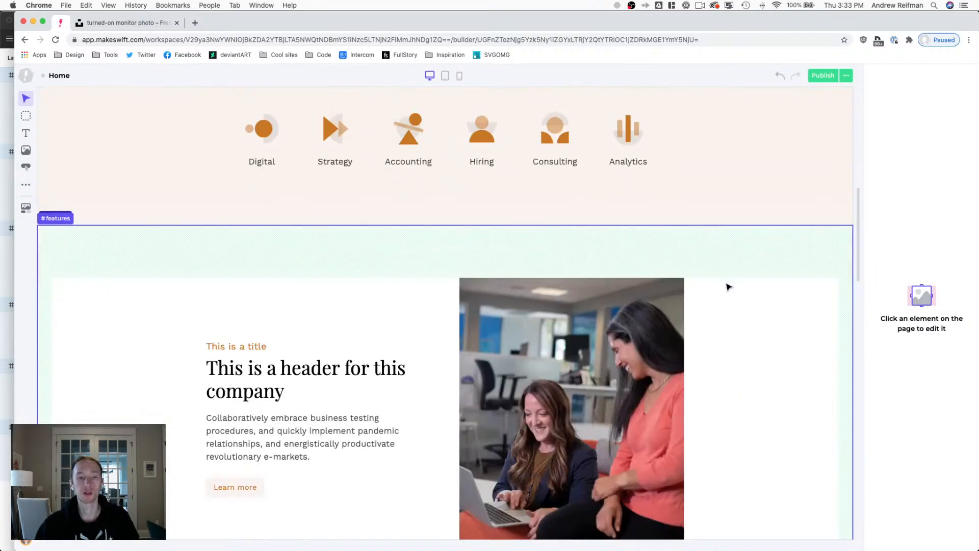
left_click(26, 75)
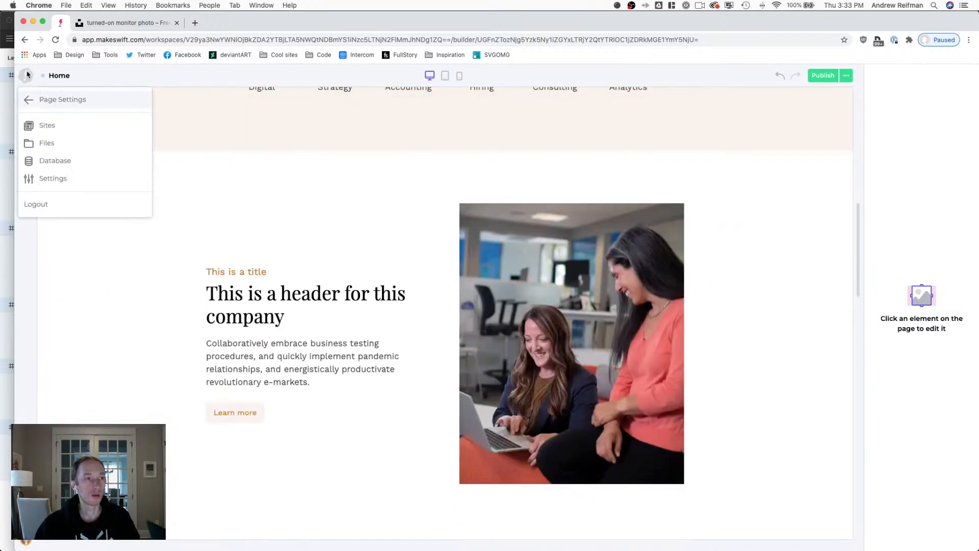
Open the Contact page in the design editor and select the New York map embed under Our locations.
left_click(43, 99)
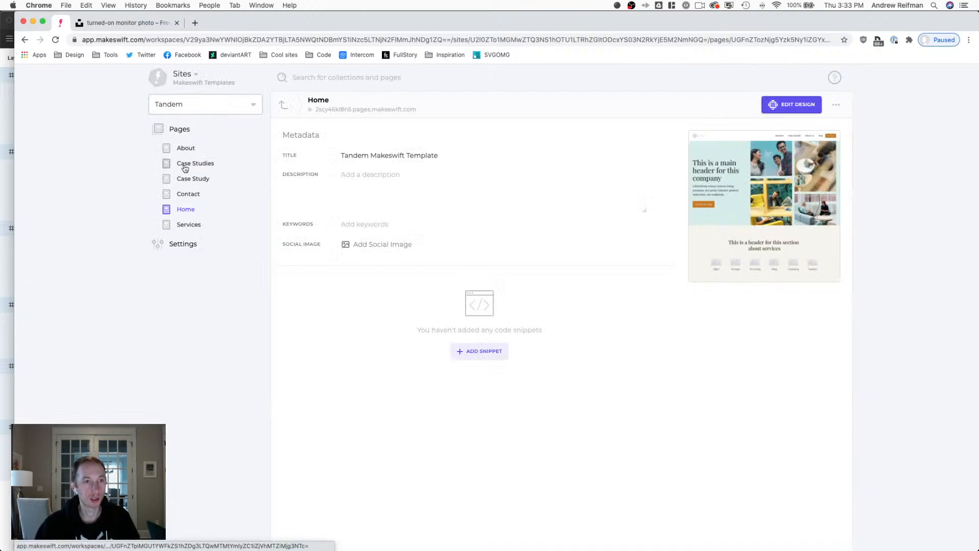
left_click(180, 194)
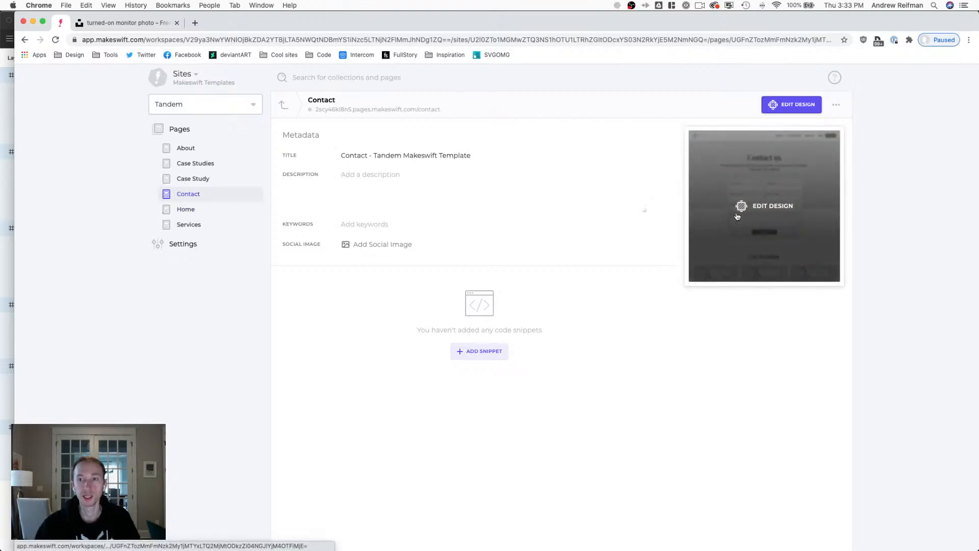
left_click(736, 215)
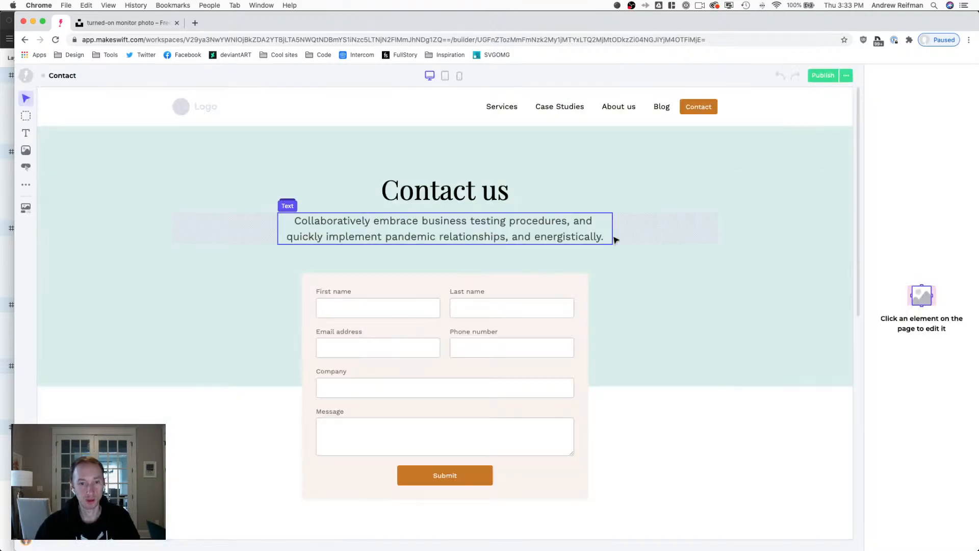
scroll(632, 236, "down", 5)
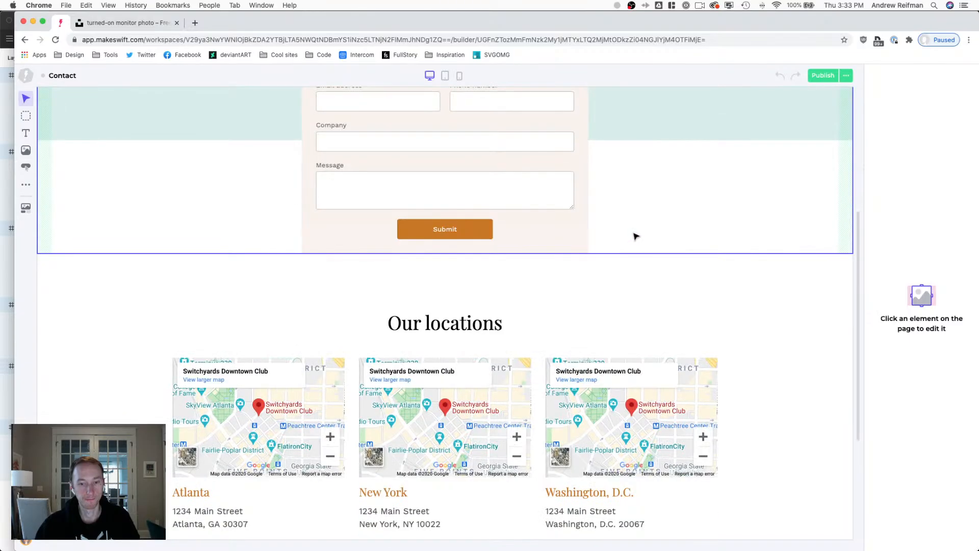
scroll(634, 236, "down", 2)
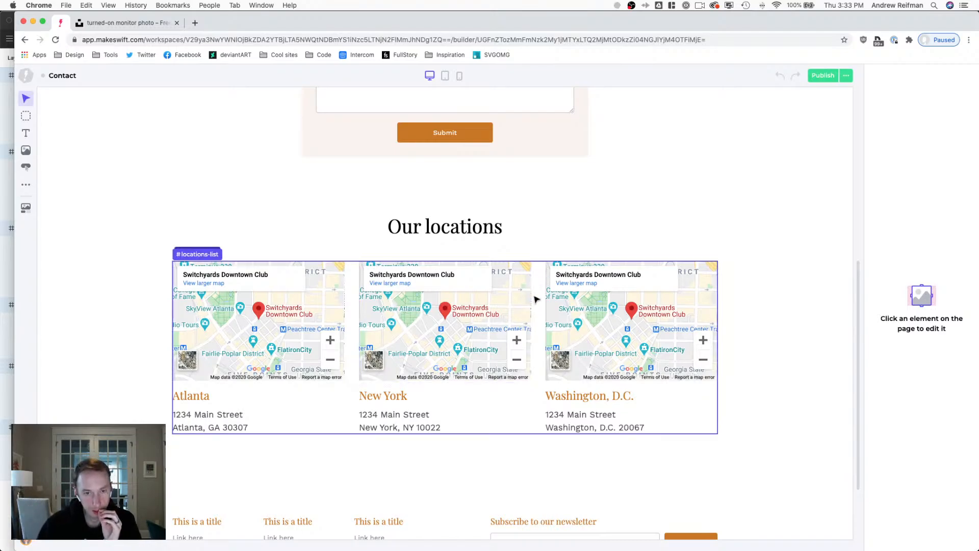
left_click(464, 301)
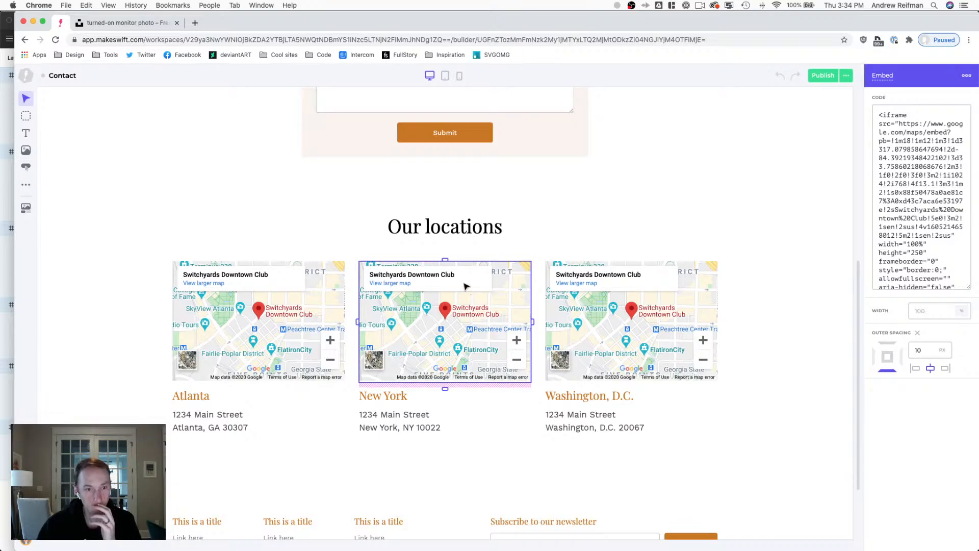
Look over the Contact page's location maps, form and footer, then open a new Chrome tab.
scroll(465, 286, "down", 3)
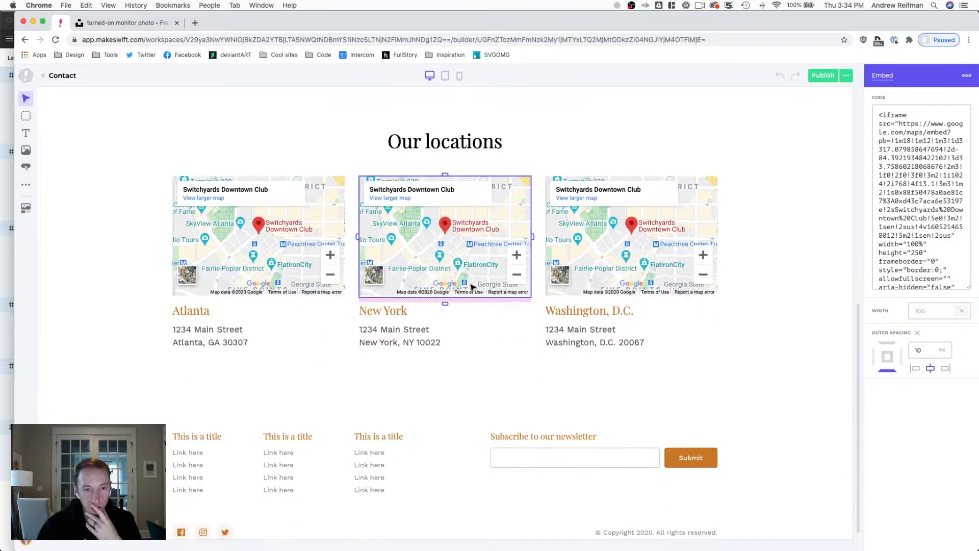
scroll(471, 287, "up", 4)
scroll(472, 287, "down", 3)
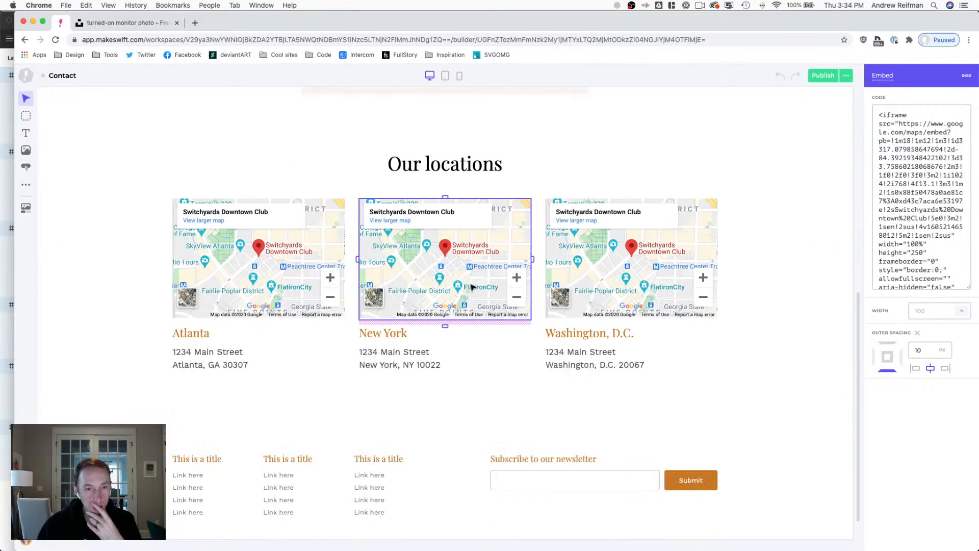
scroll(471, 287, "up", 10)
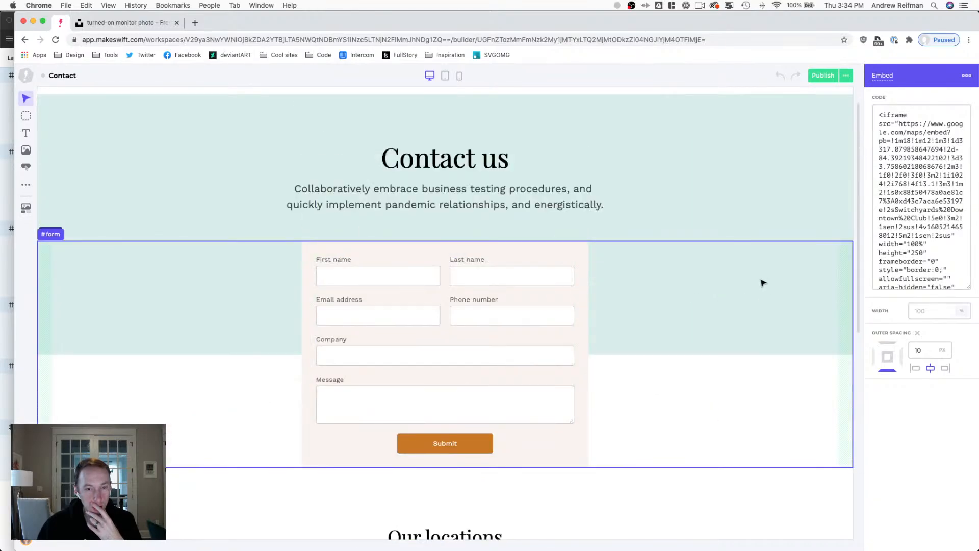
scroll(762, 282, "down", 11)
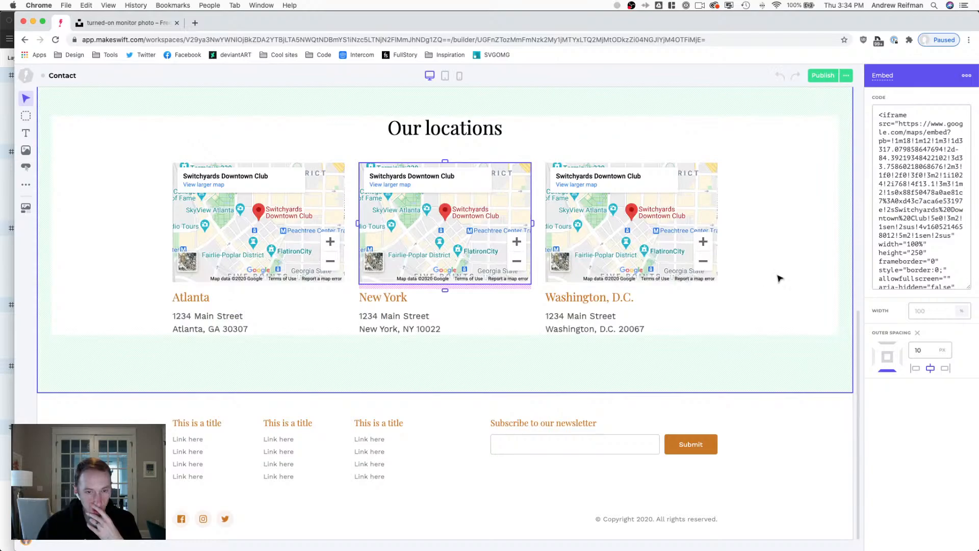
scroll(772, 281, "up", 1)
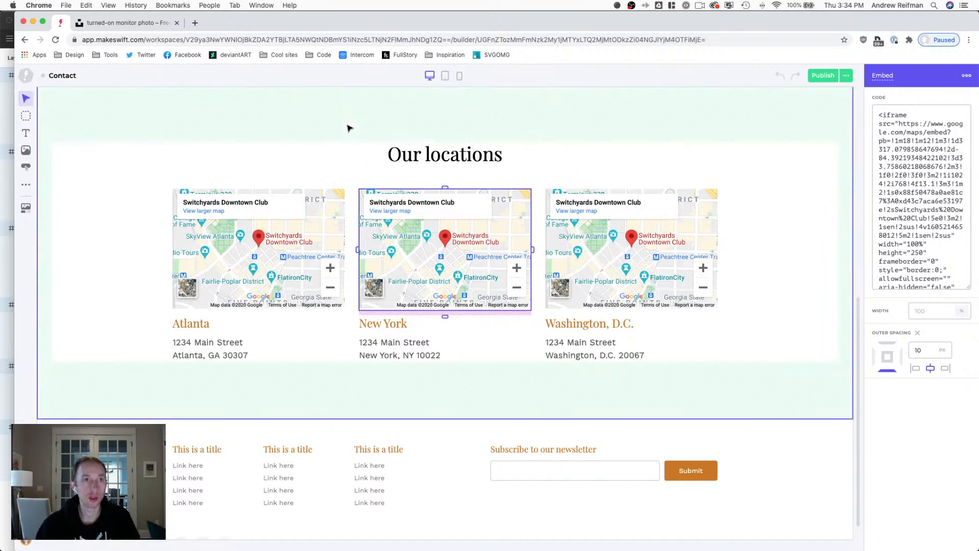
left_click(195, 23)
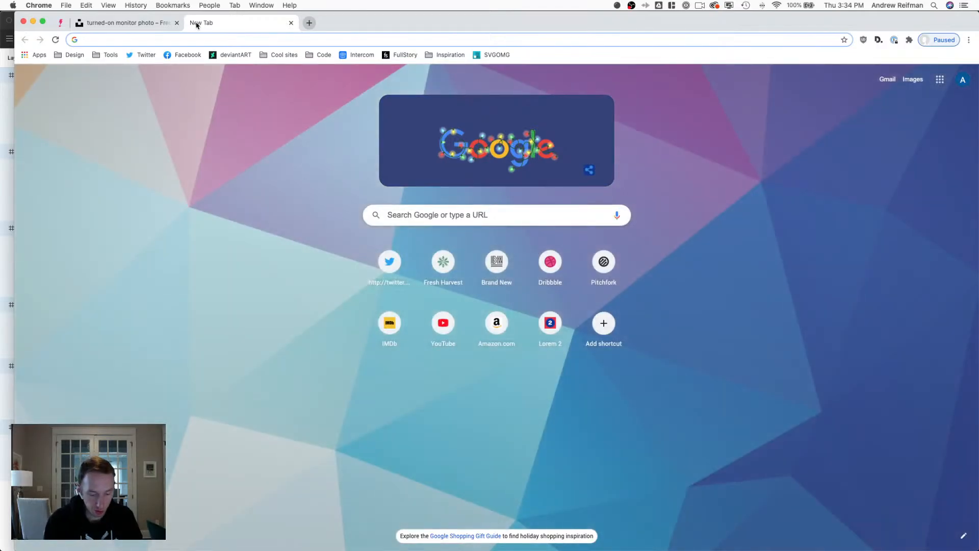
Go to Google Maps and find the Flatiron Building in Manhattan.
type("new york")
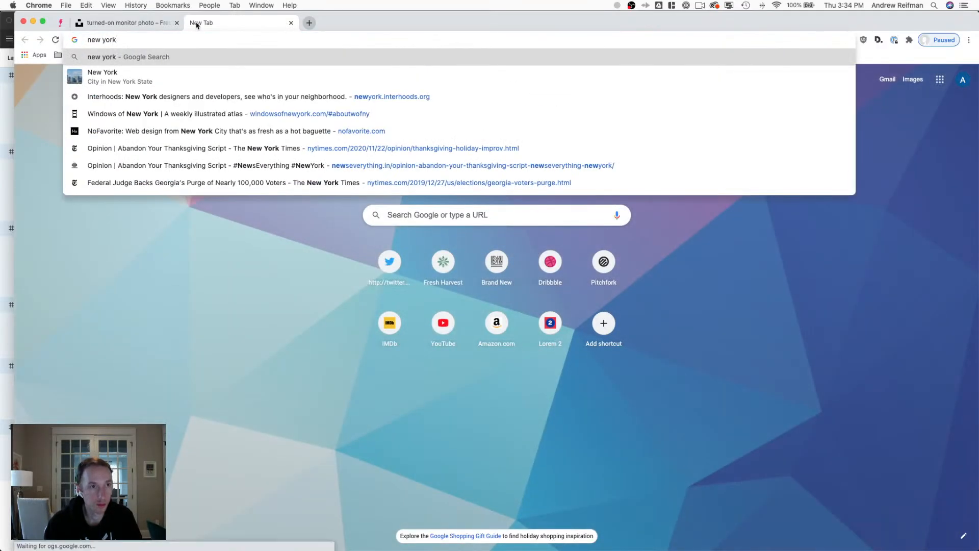
key("super+a")
type("maps")
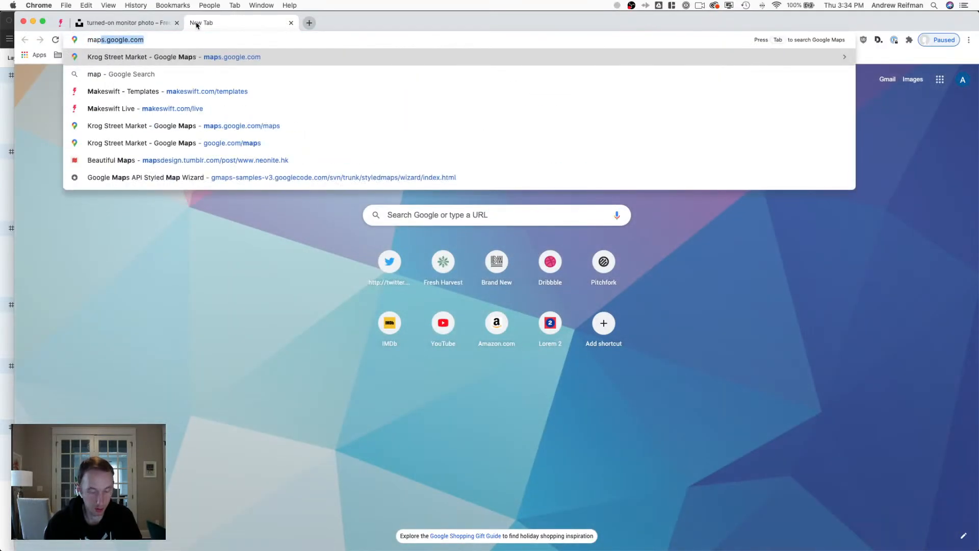
key("Return")
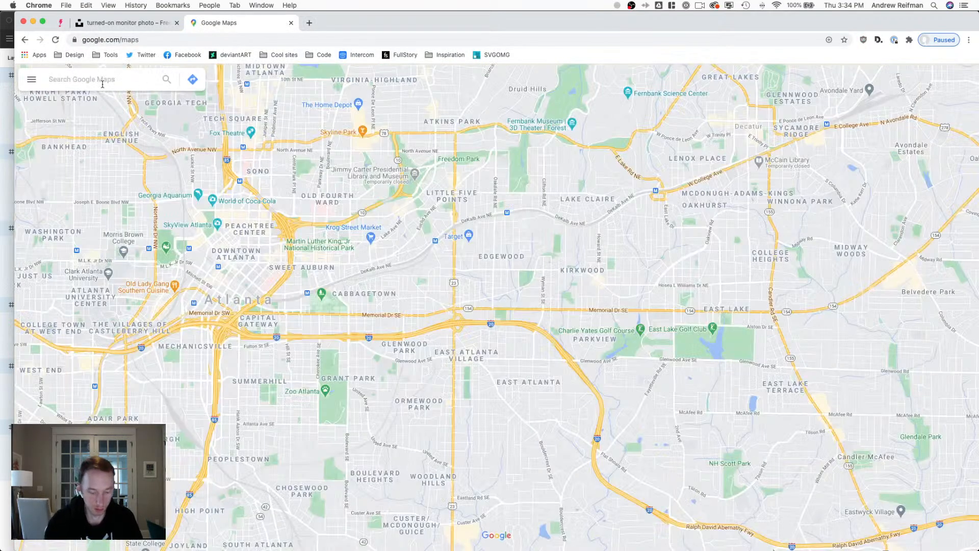
left_click(102, 82)
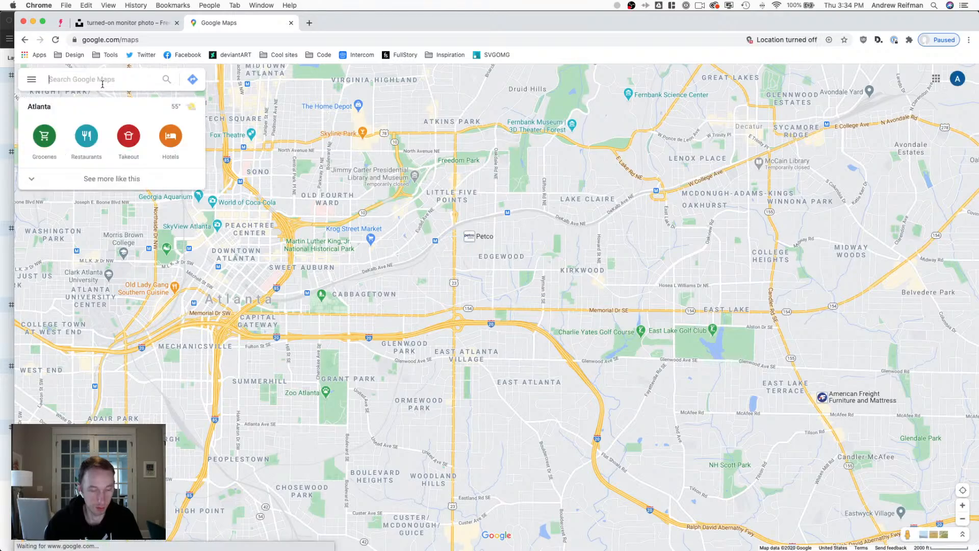
type("manhat")
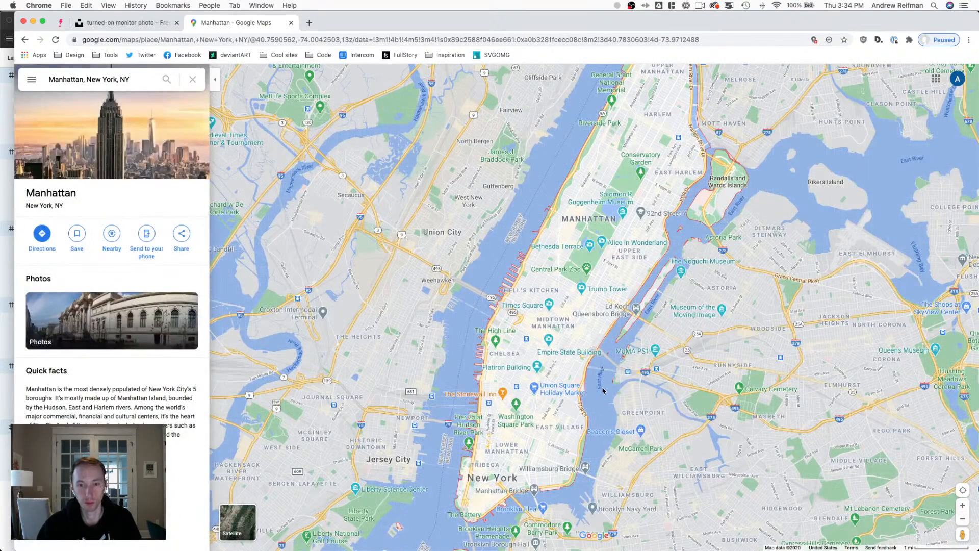
left_click(538, 366)
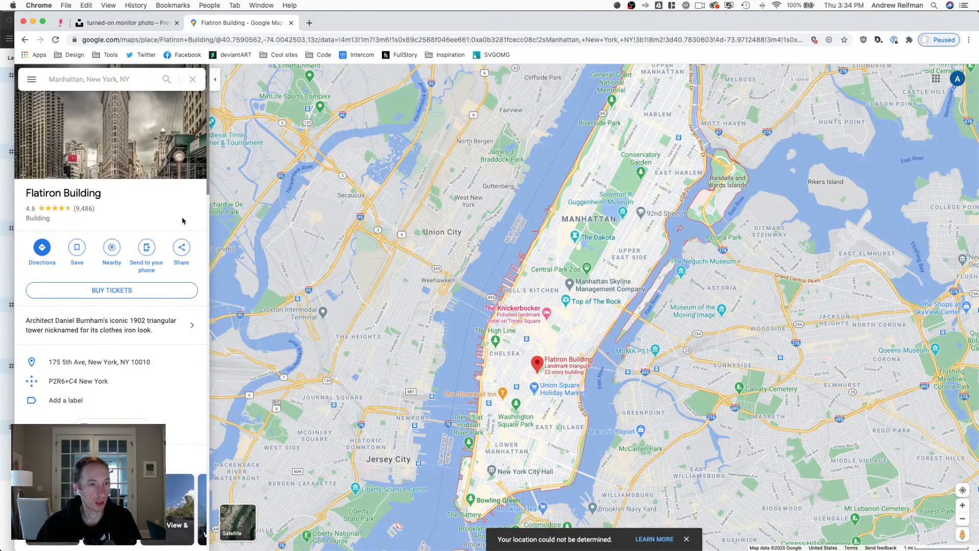
Copy the Flatiron Building's embed-a-map HTML and return to the New York map's code in Makeswift.
left_click(182, 248)
left_click(491, 248)
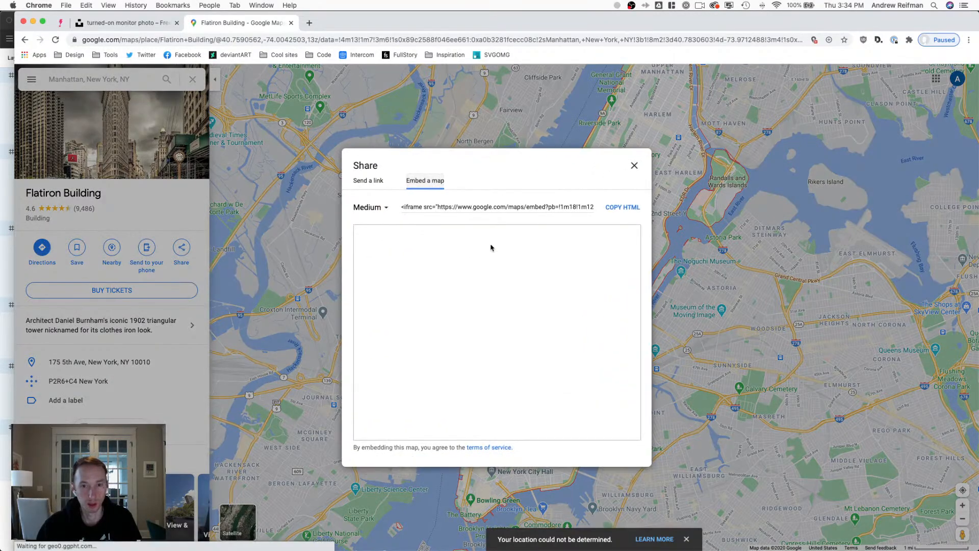
left_click(623, 208)
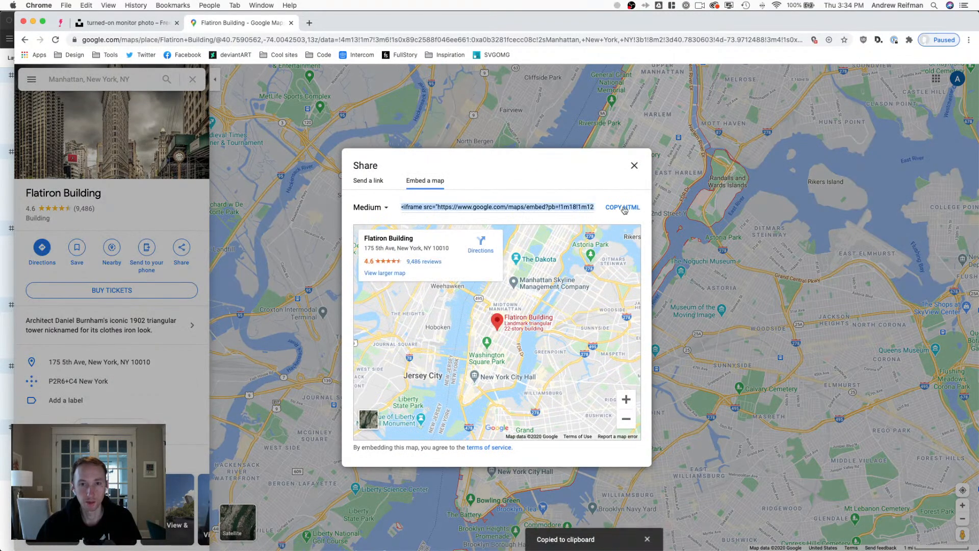
left_click(60, 23)
left_click(911, 197)
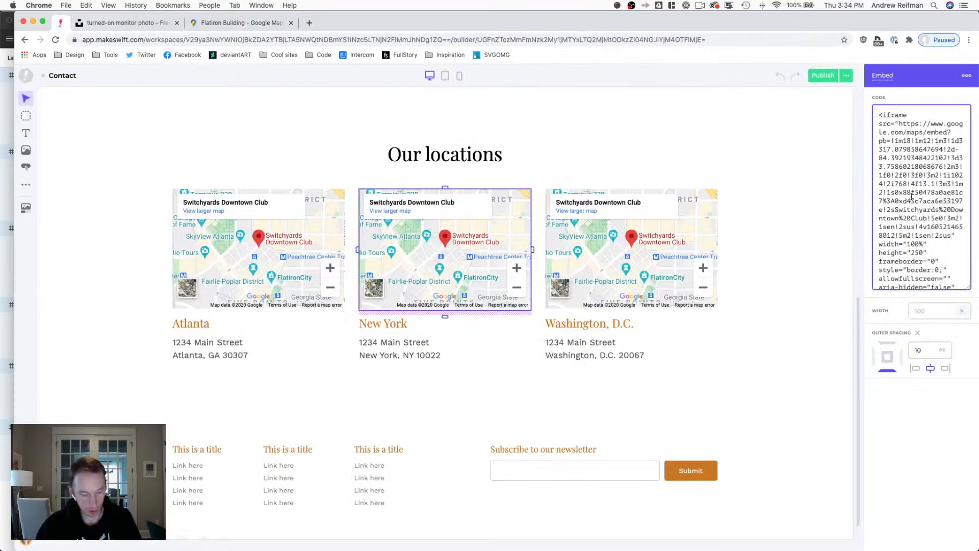
Replace the New York map's embed code with the Flatiron Building iframe, comparing it to Atlanta's.
key("ctrl+a")
key("ctrl+v")
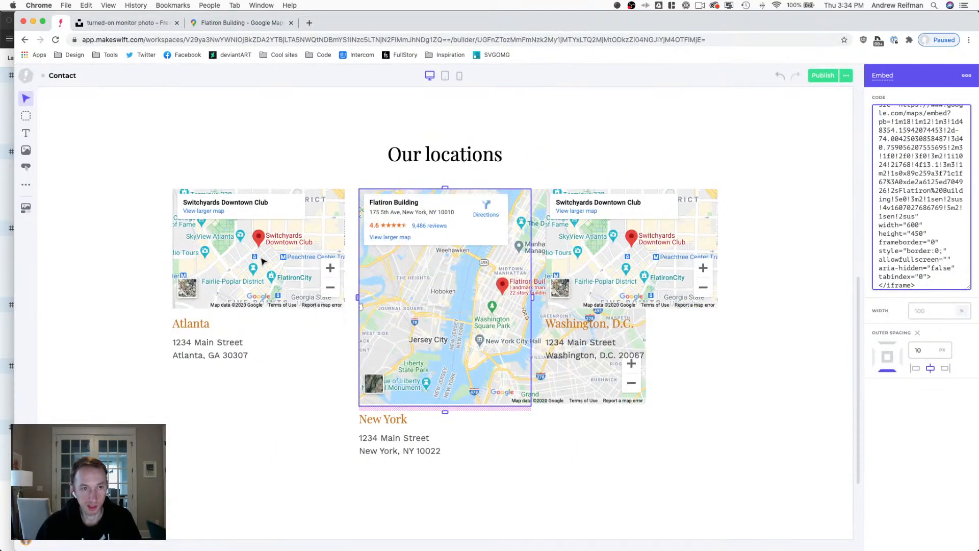
left_click(262, 262)
scroll(911, 203, "down", 2)
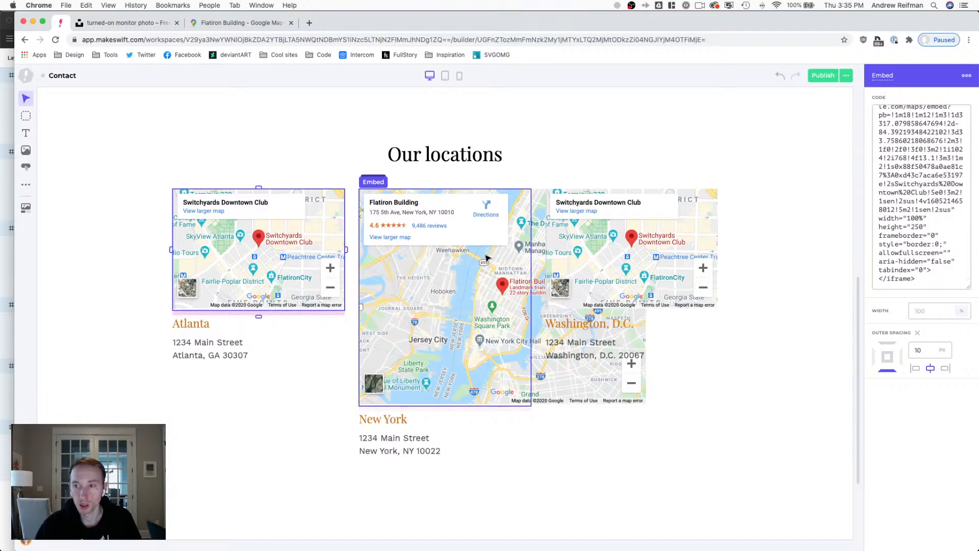
Resize the New York map iframe from width 600 to 100% and height 450 to 250.
left_click(486, 258)
scroll(920, 239, "down", 3)
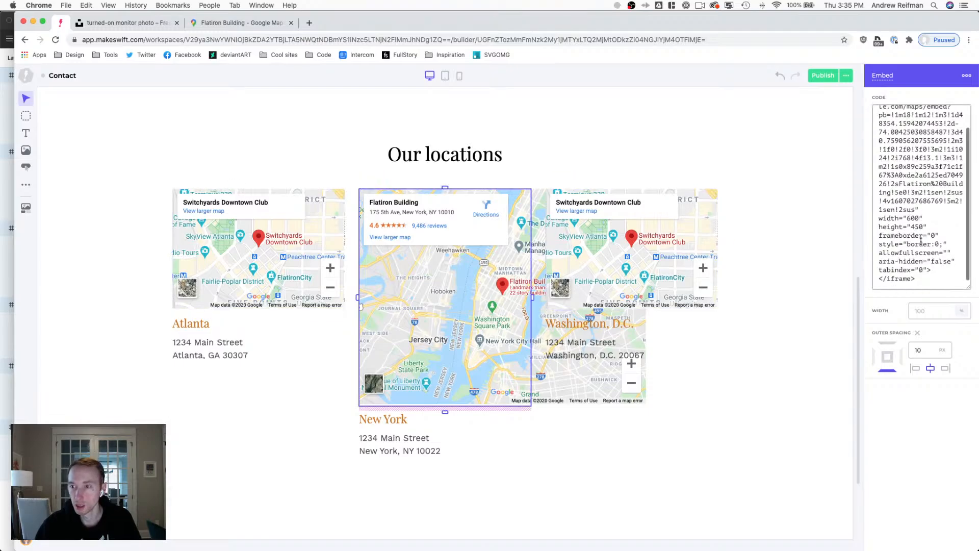
double_click(914, 218)
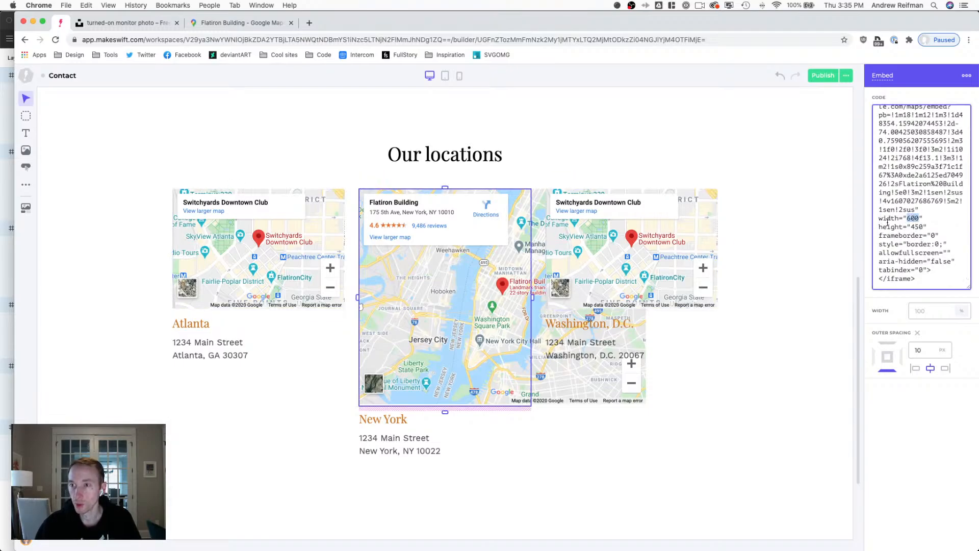
type("100%")
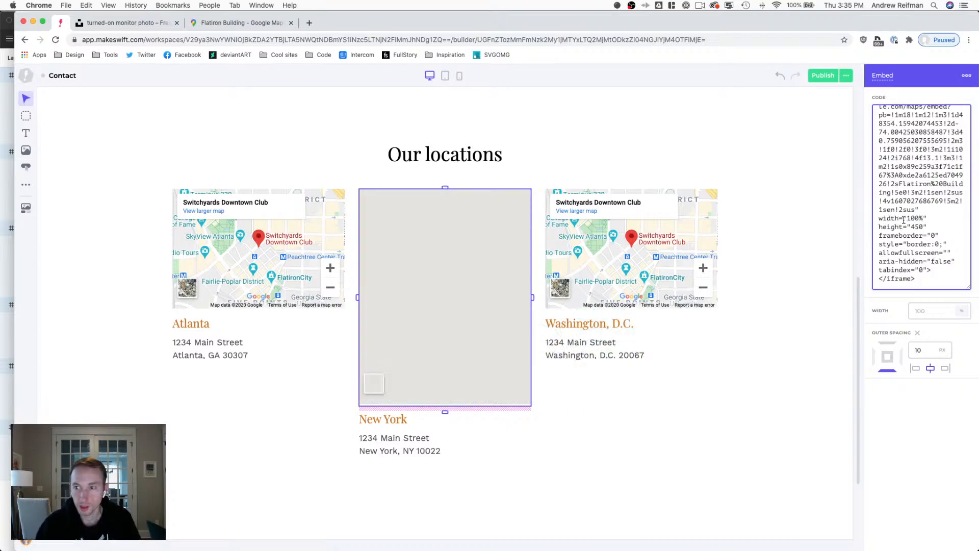
double_click(917, 226)
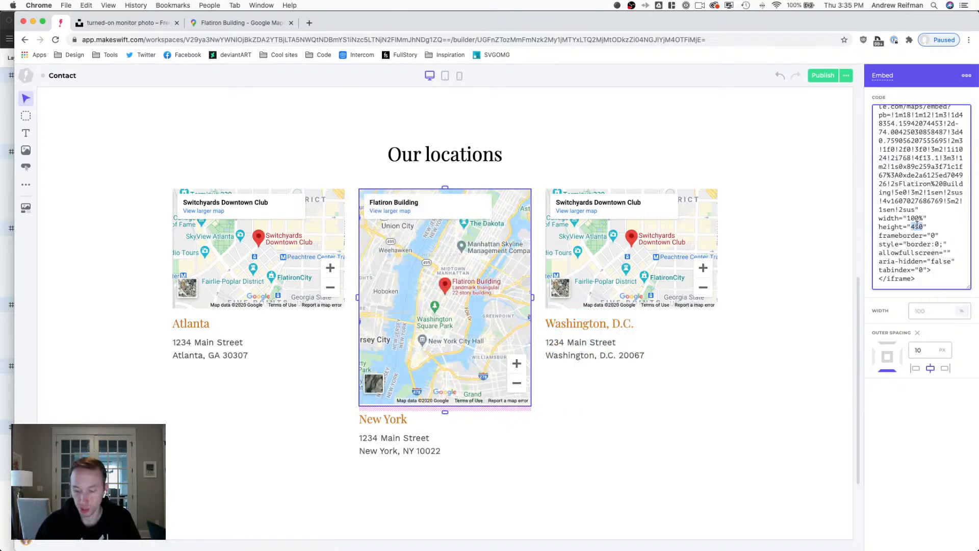
type("250")
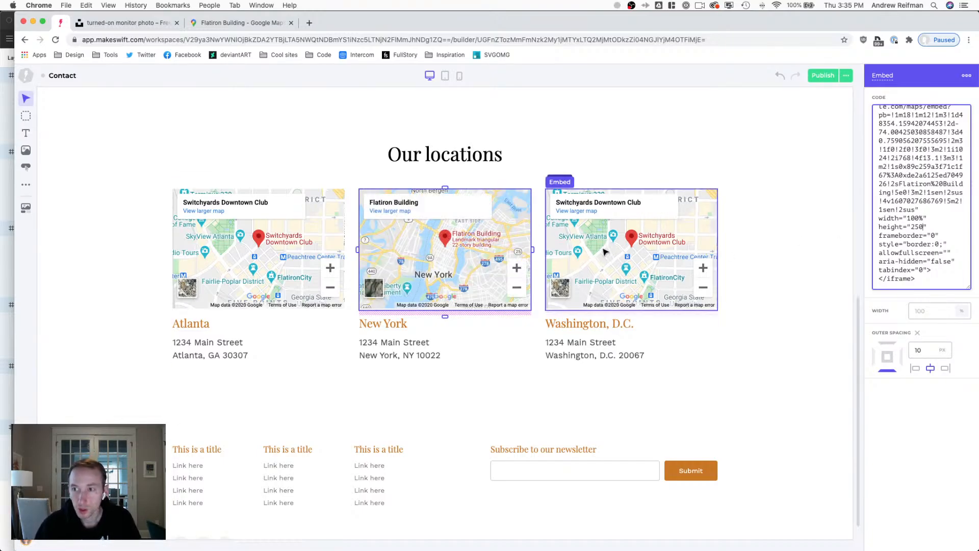
left_click(275, 258)
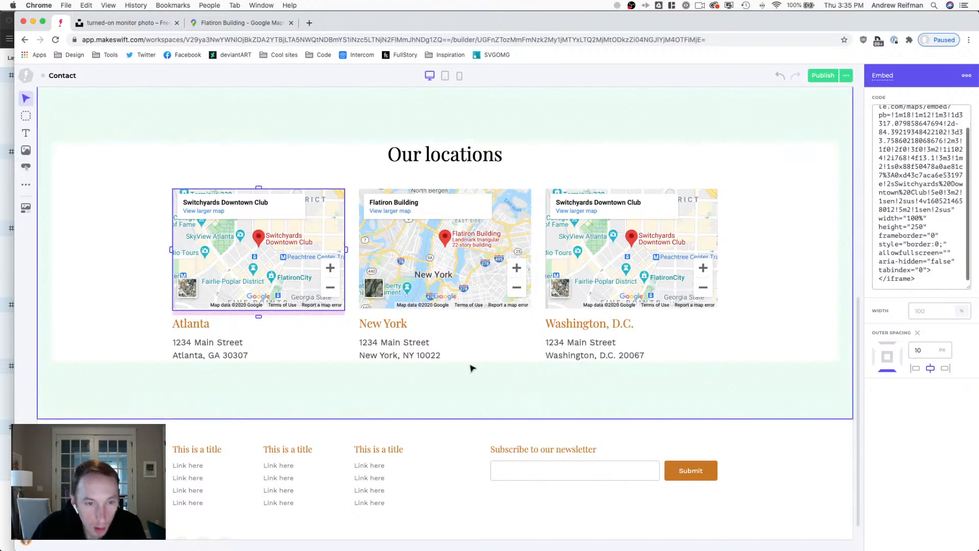
left_click(612, 274)
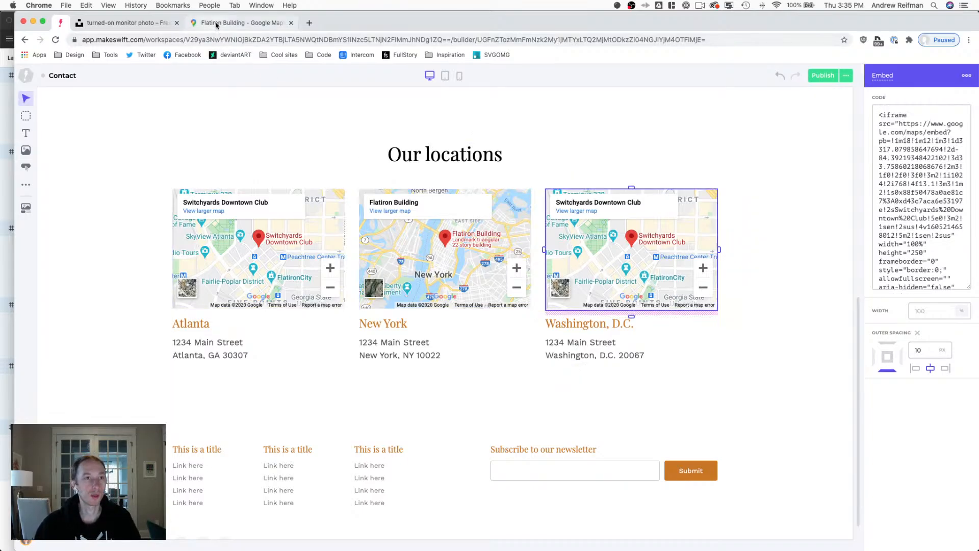
Back in Google Maps, search for Georgetown, Washington DC.
left_click(238, 23)
left_click(185, 117)
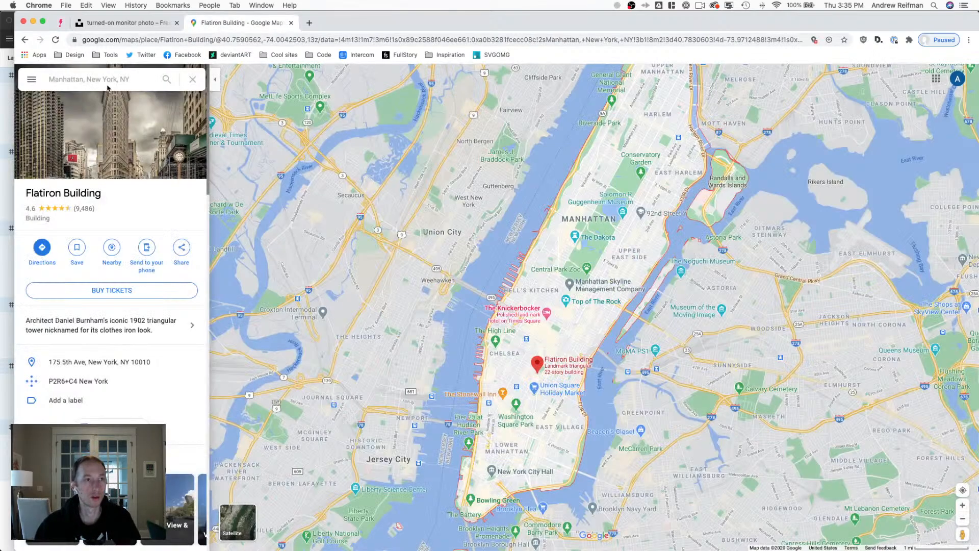
left_click(105, 82)
key("super+a")
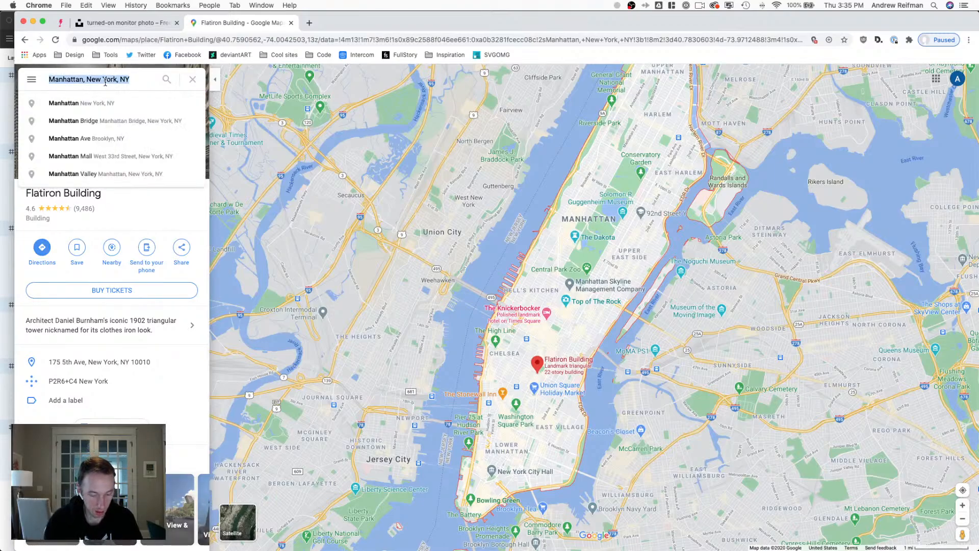
type("georg")
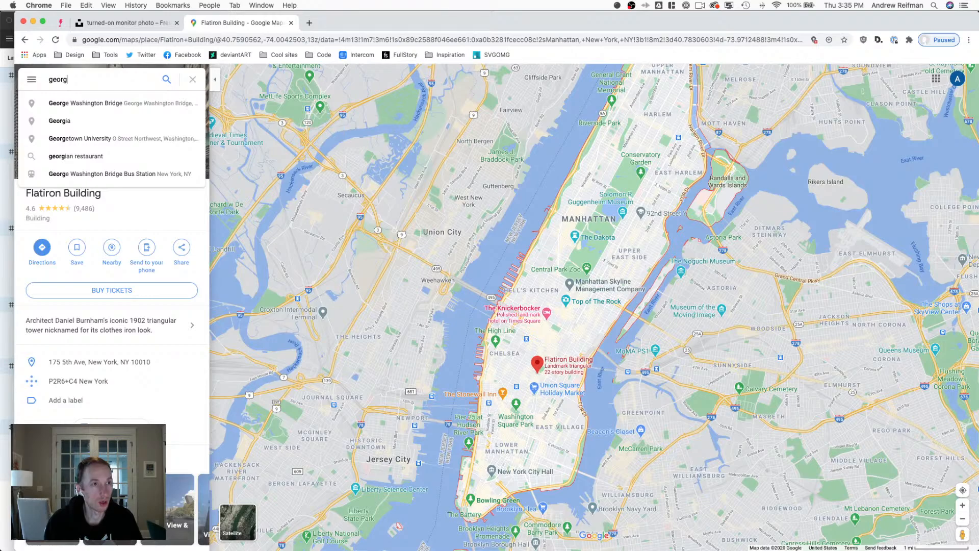
type("etown")
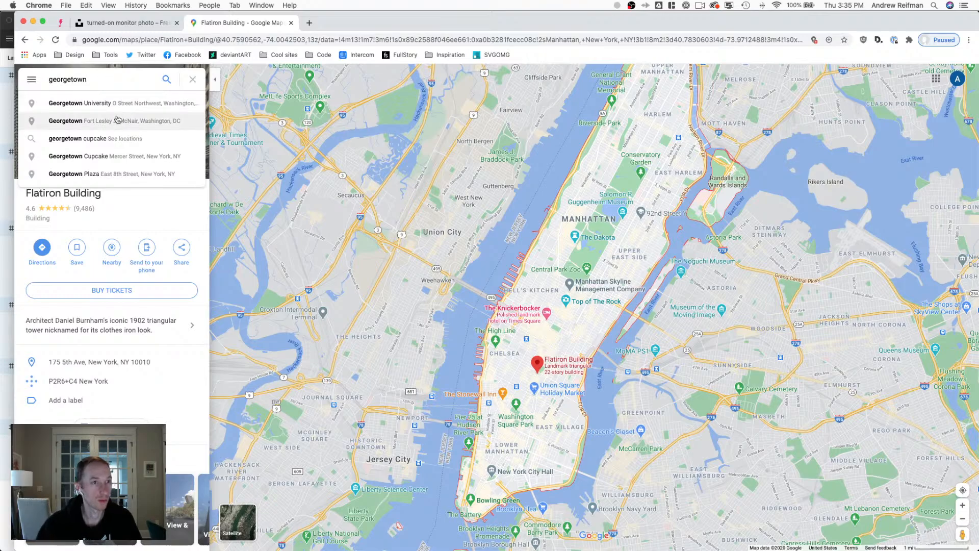
type("w")
type("ashing")
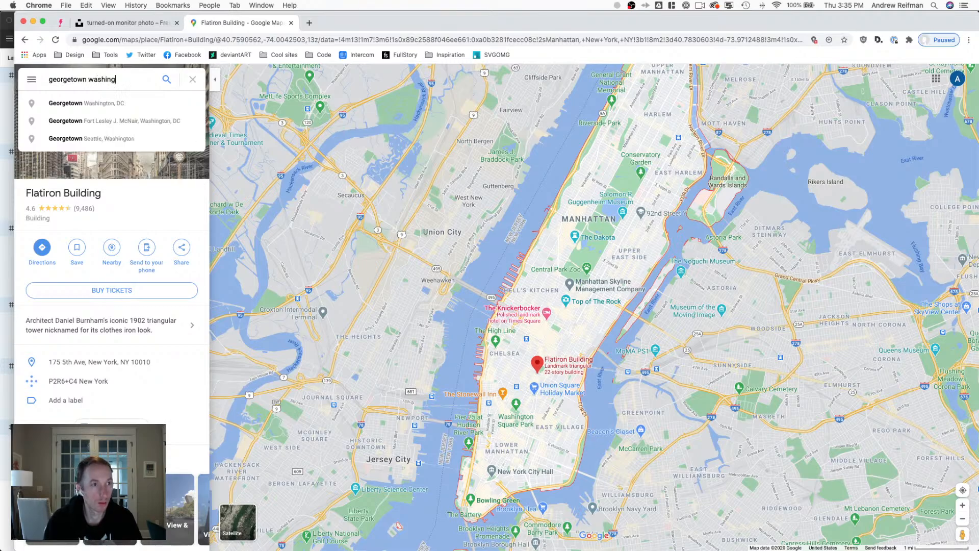
key("Return")
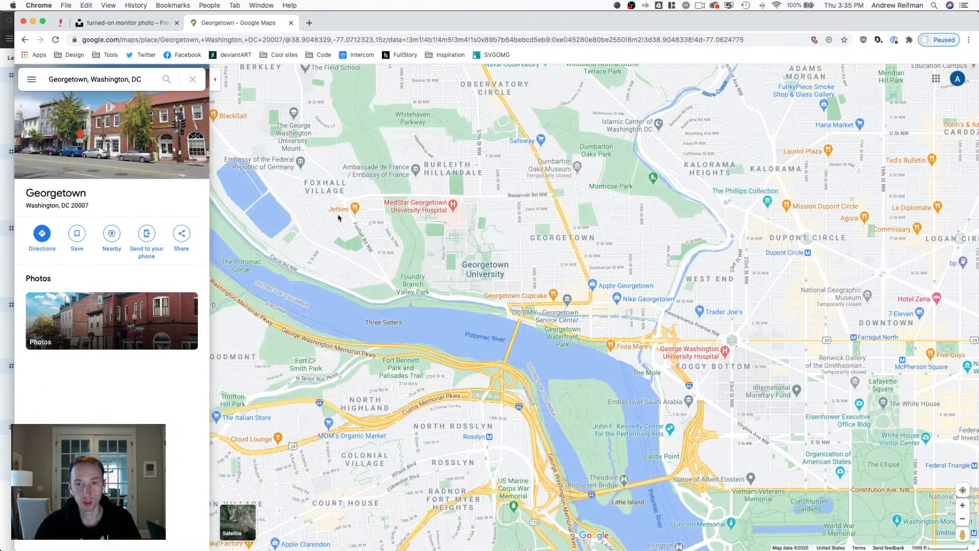
Copy the share link for the Baked & Wired bakery and return to Makeswift.
left_click(555, 297)
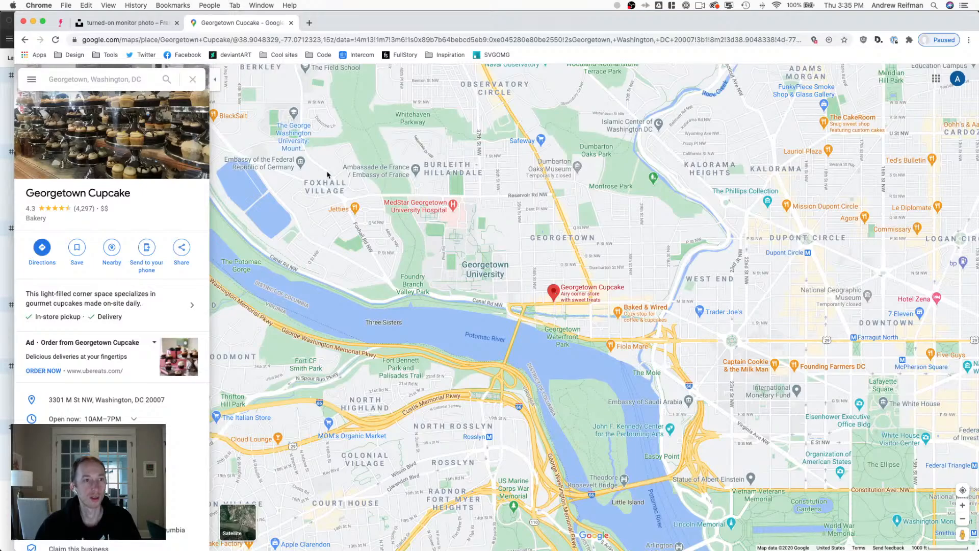
scroll(533, 276, "up", 3)
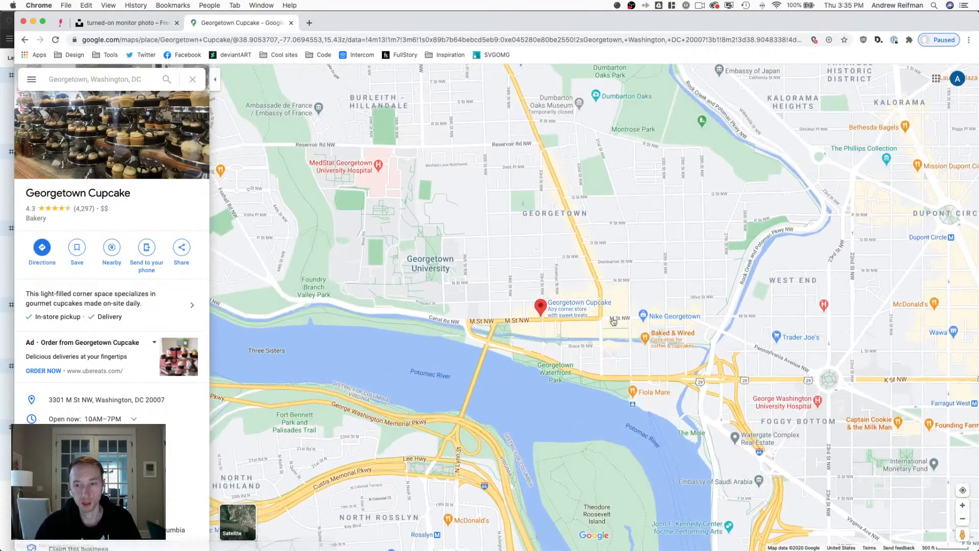
left_click(644, 338)
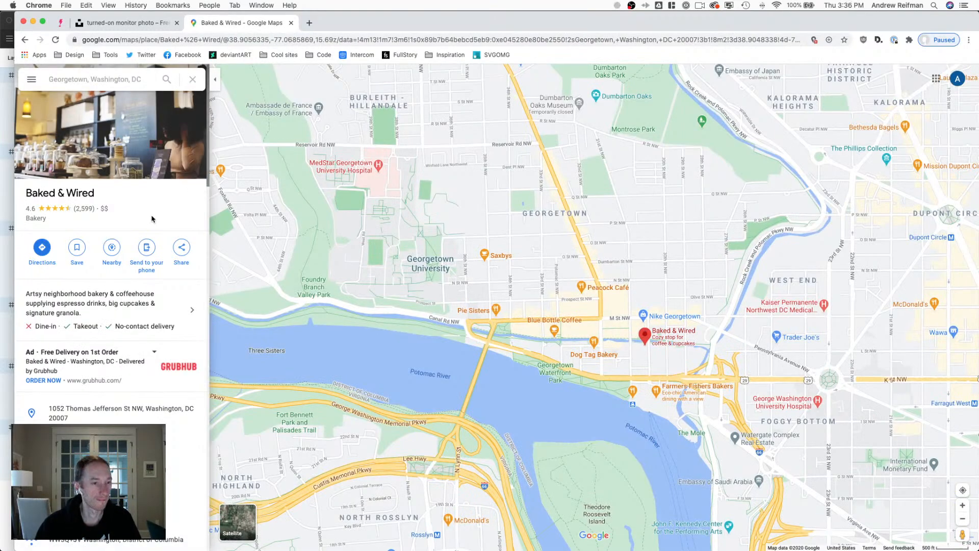
left_click(181, 249)
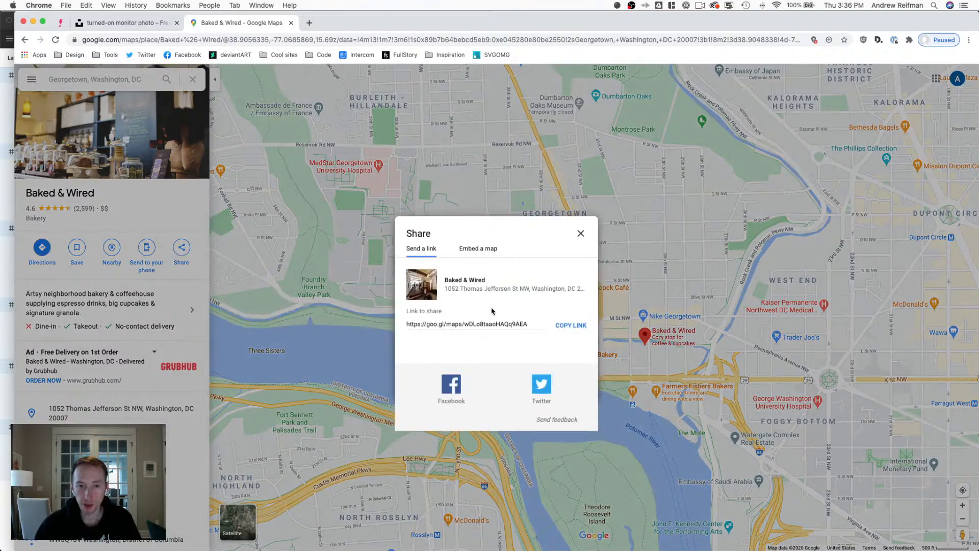
left_click(573, 326)
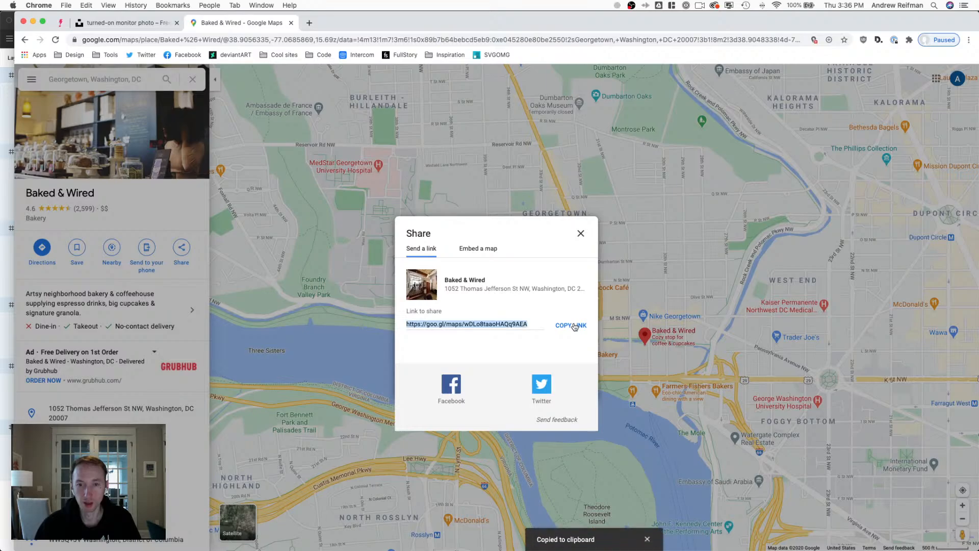
left_click(60, 22)
Replace the Washington, D.C. map's code with the Baked & Wired embed iframe.
key("super+a")
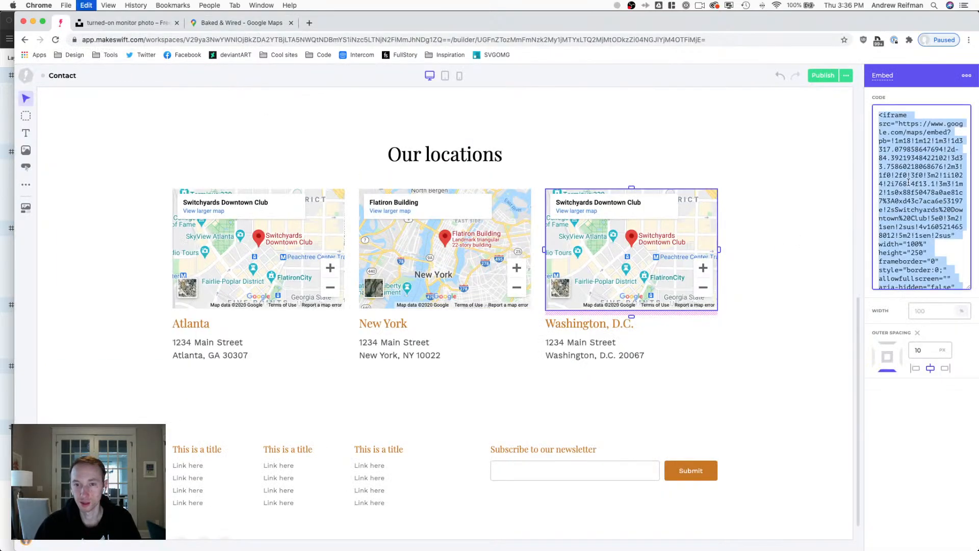
key("super+v")
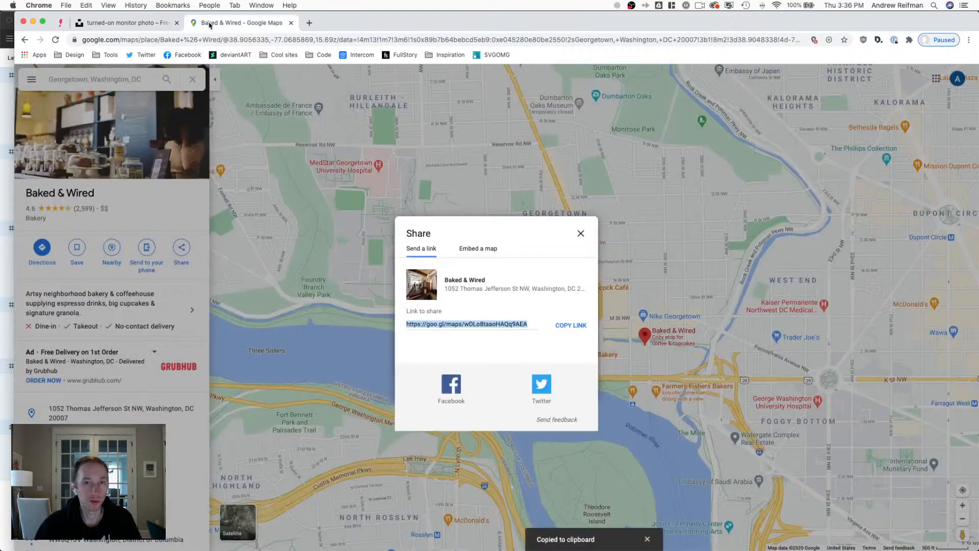
left_click(240, 22)
left_click(478, 248)
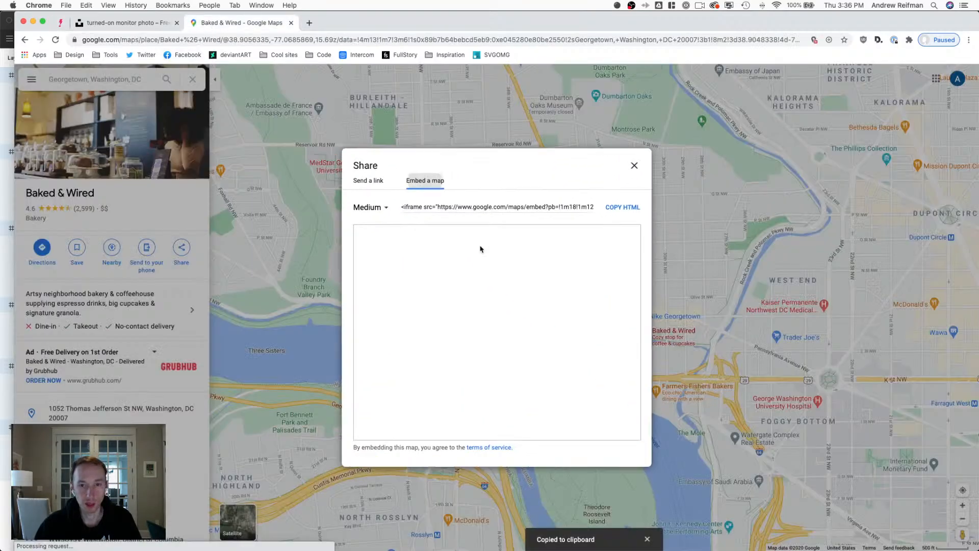
left_click(619, 207)
left_click(70, 22)
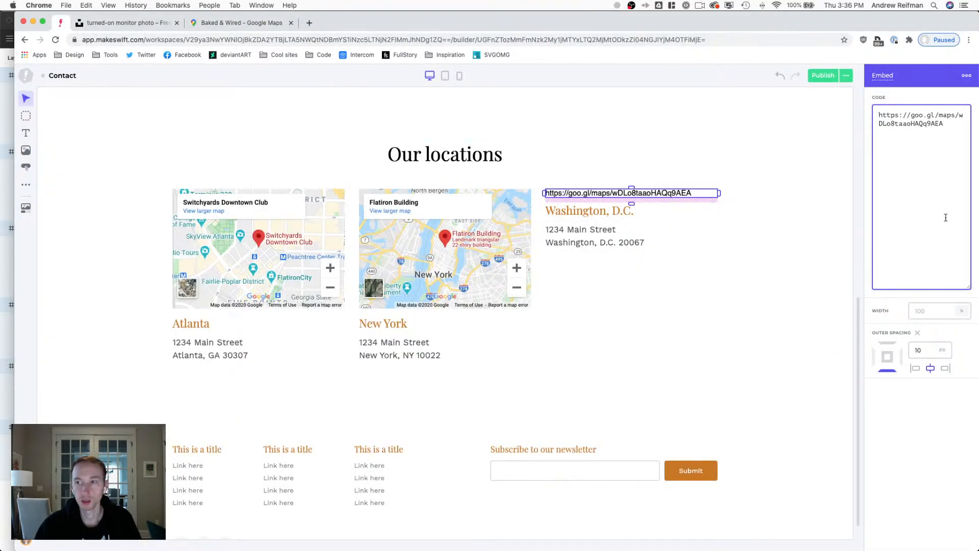
key("super+a")
key("super+v")
Set the Washington, D.C. map iframe to width 100 and height 300.
scroll(927, 221, "down", 1)
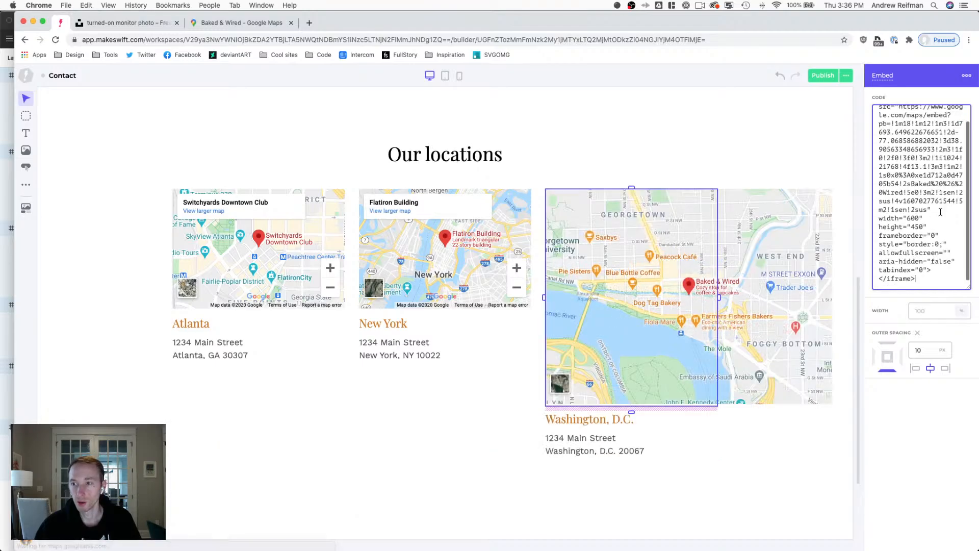
double_click(912, 218)
type("100")
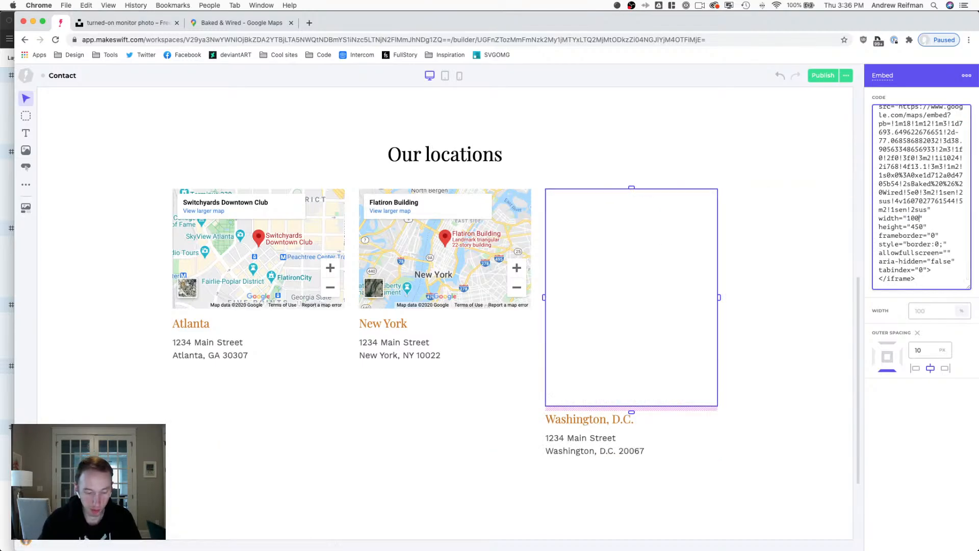
double_click(916, 227)
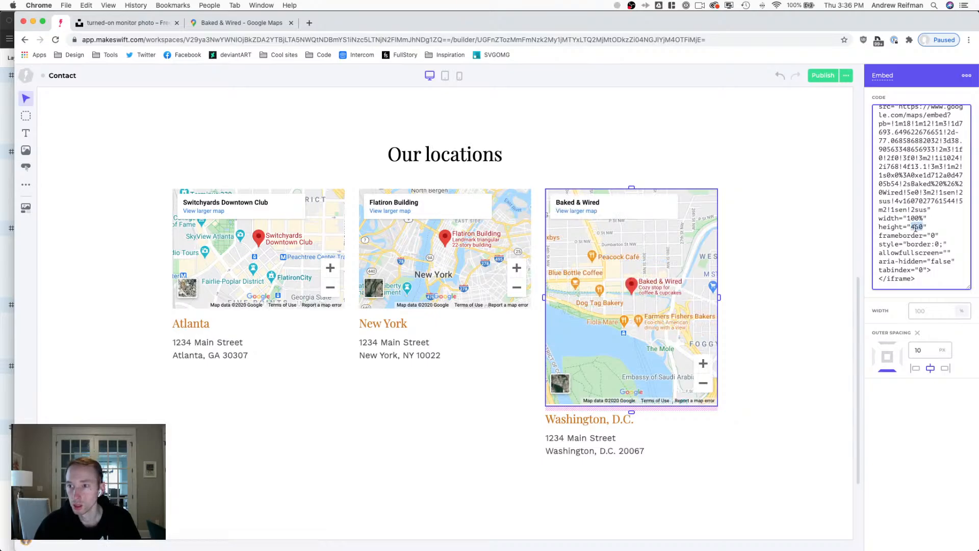
type("250")
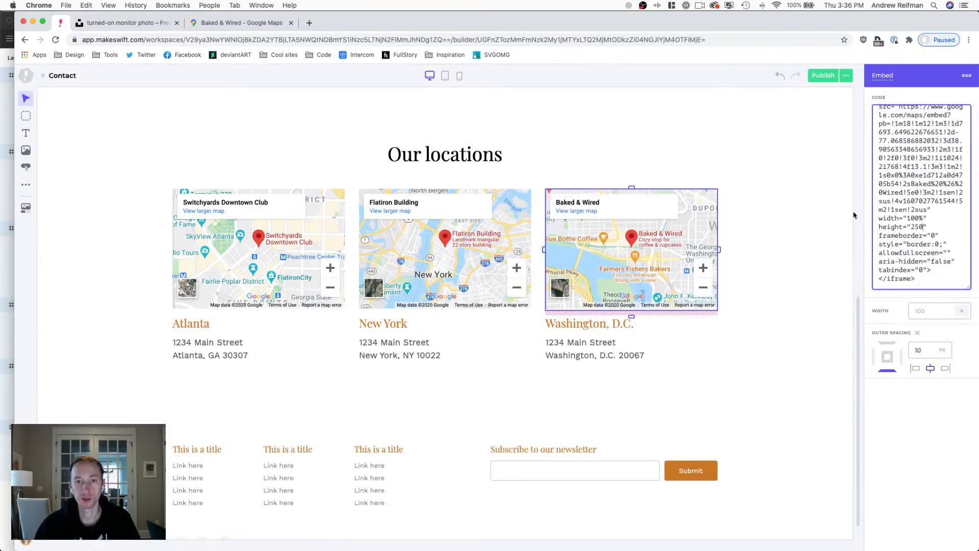
key("BackSpace")
key("BackSpace")
key("BackSpace")
type("300")
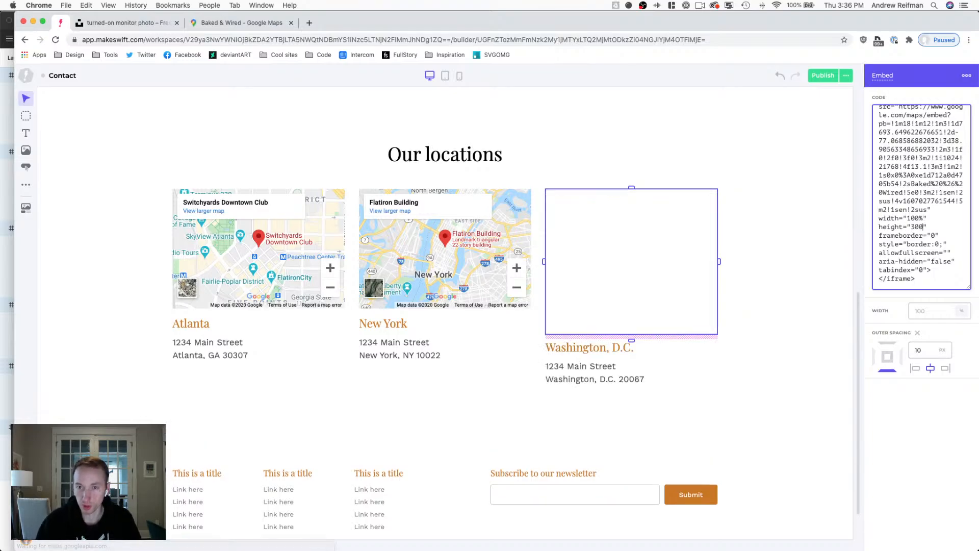
Change the New York and Atlanta map heights to 300.
left_click(439, 245)
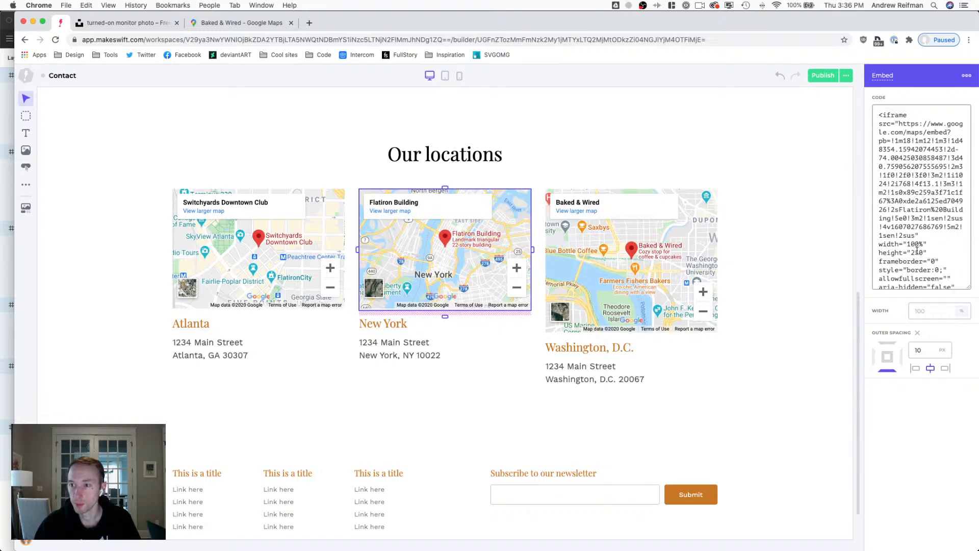
double_click(917, 252)
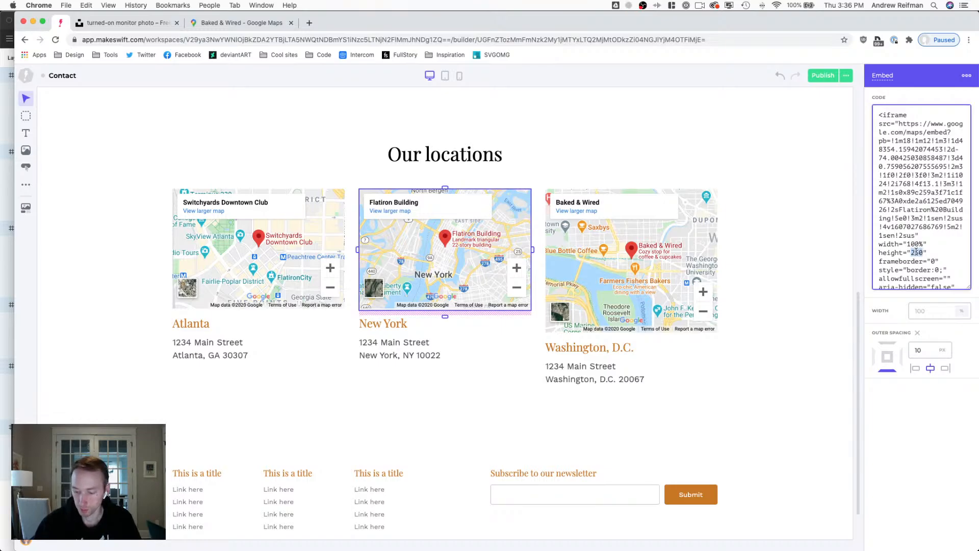
type("300")
left_click(297, 257)
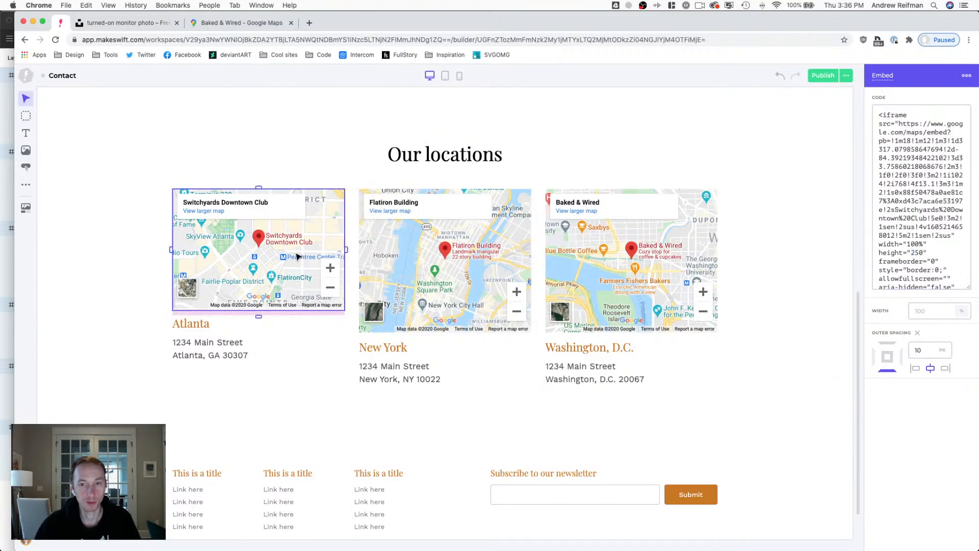
double_click(919, 252)
type("300")
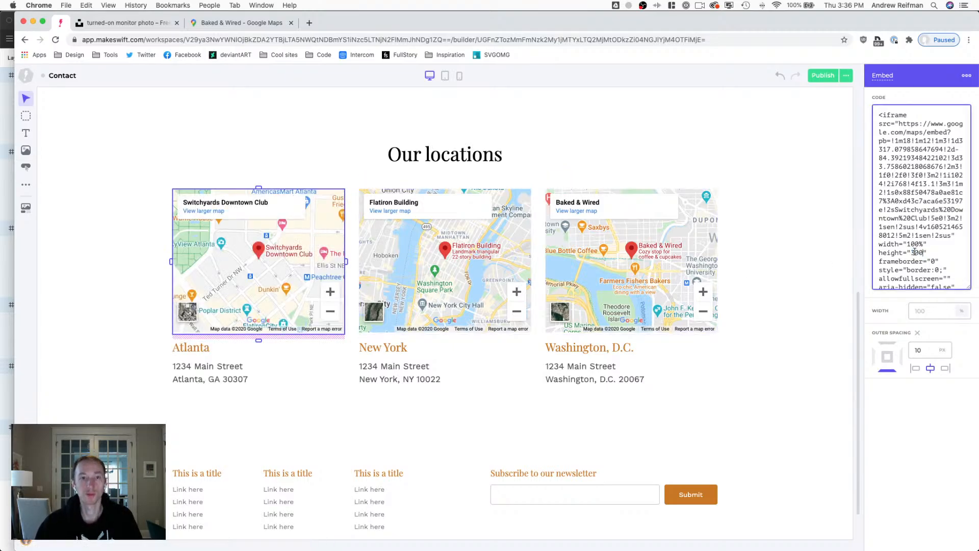
left_click(855, 234)
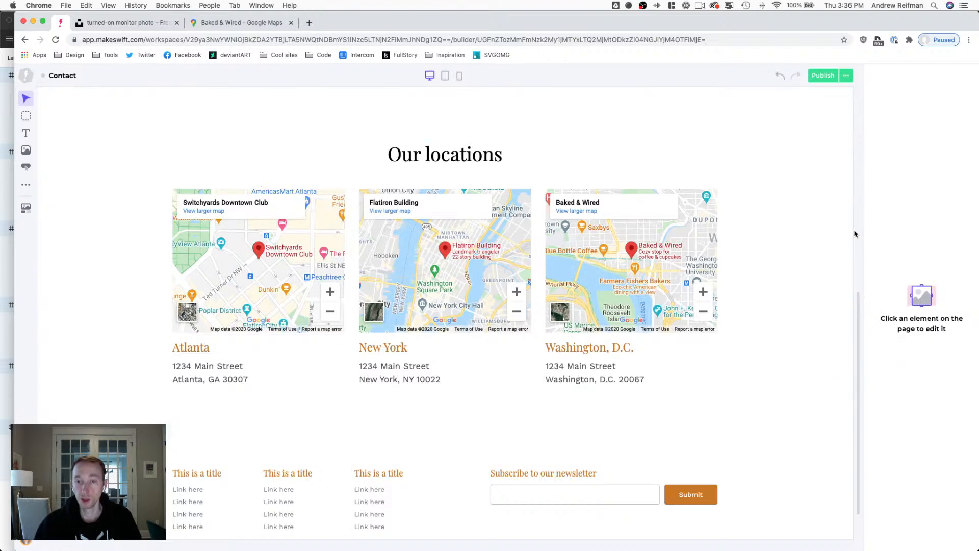
Set the locations list column gap to 40 and each city heading's bottom spacing to 5.
left_click(542, 270)
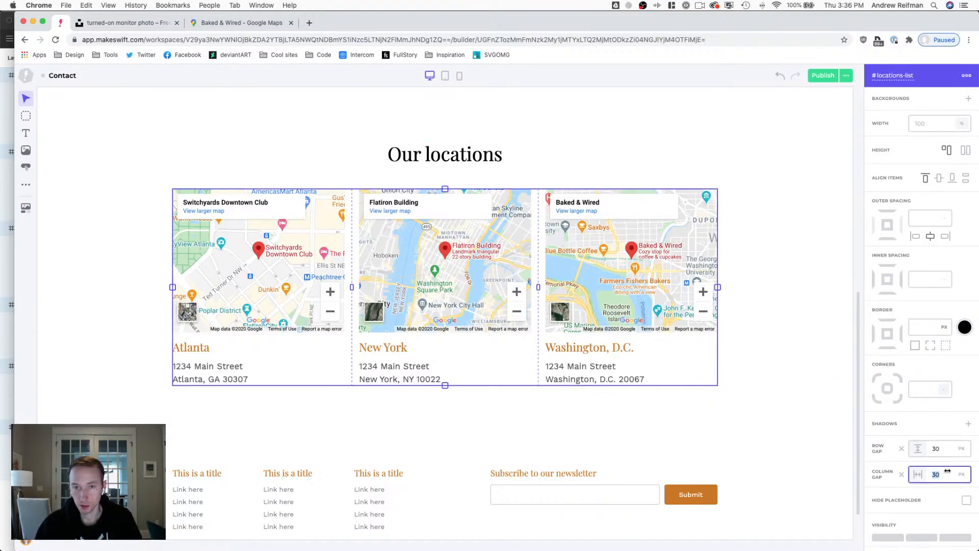
left_click_drag(935, 470, 950, 470)
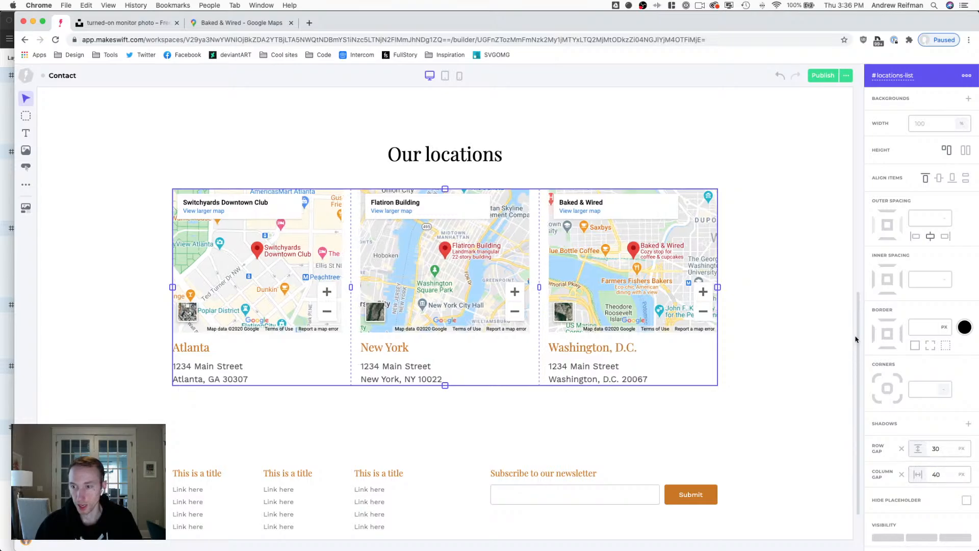
left_click(858, 264)
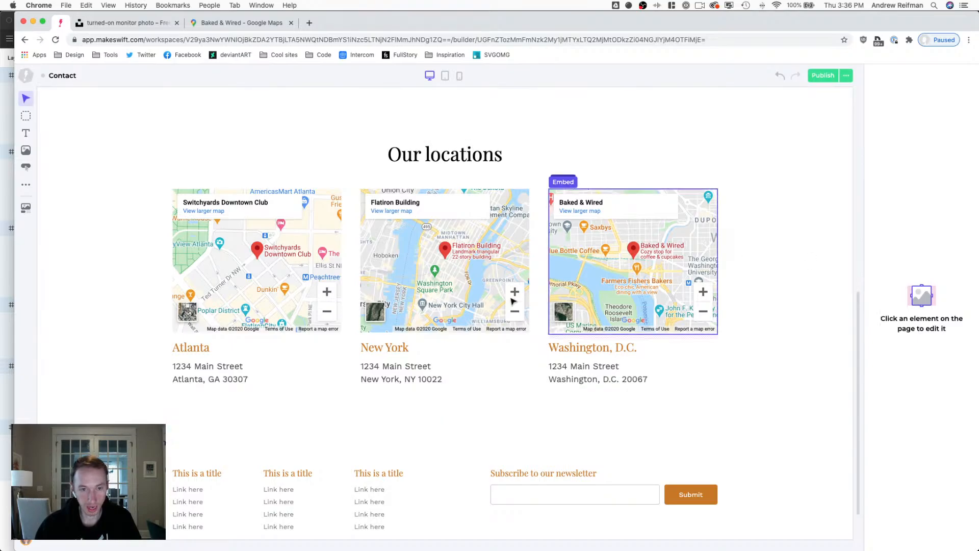
left_click(427, 351)
left_click_drag(445, 363, 448, 360)
left_click(571, 353)
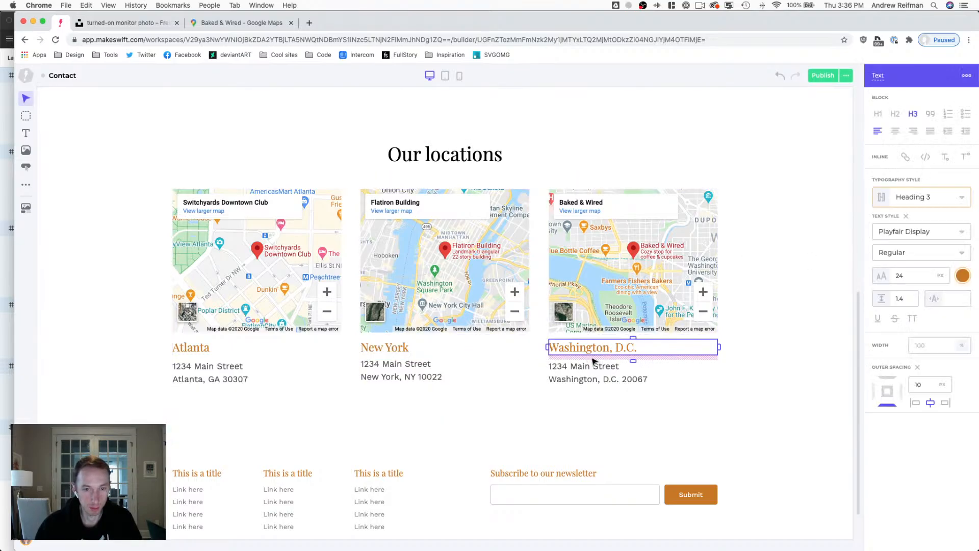
left_click_drag(625, 361, 626, 359)
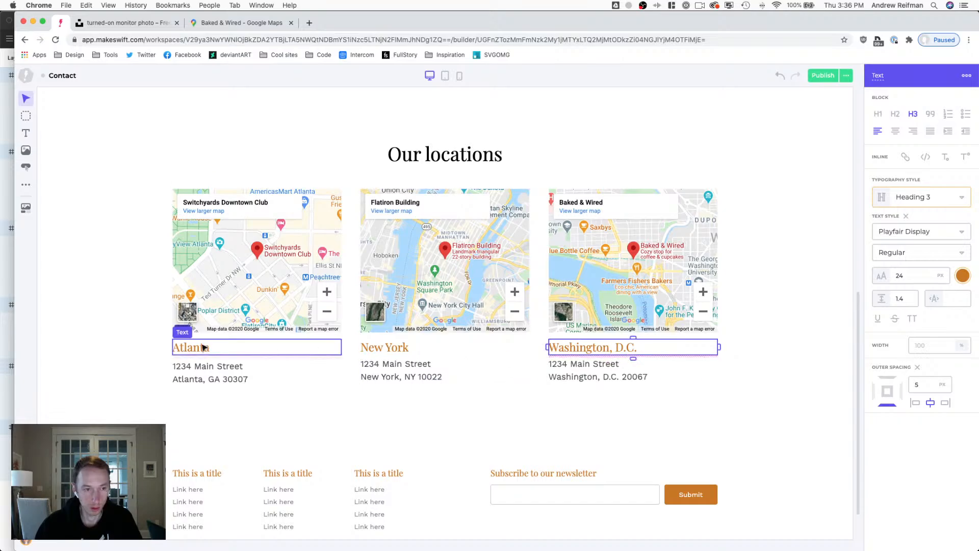
left_click(227, 351)
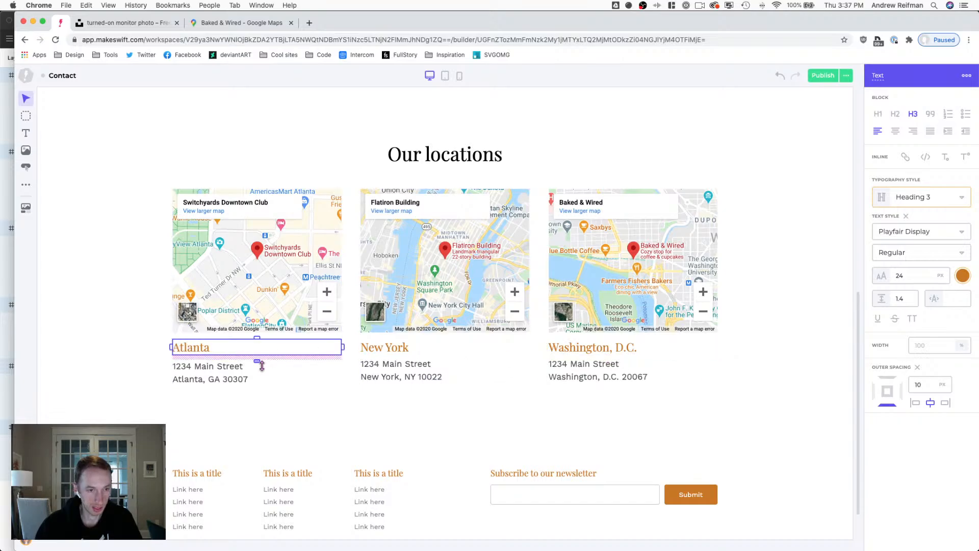
left_click_drag(261, 365, 261, 363)
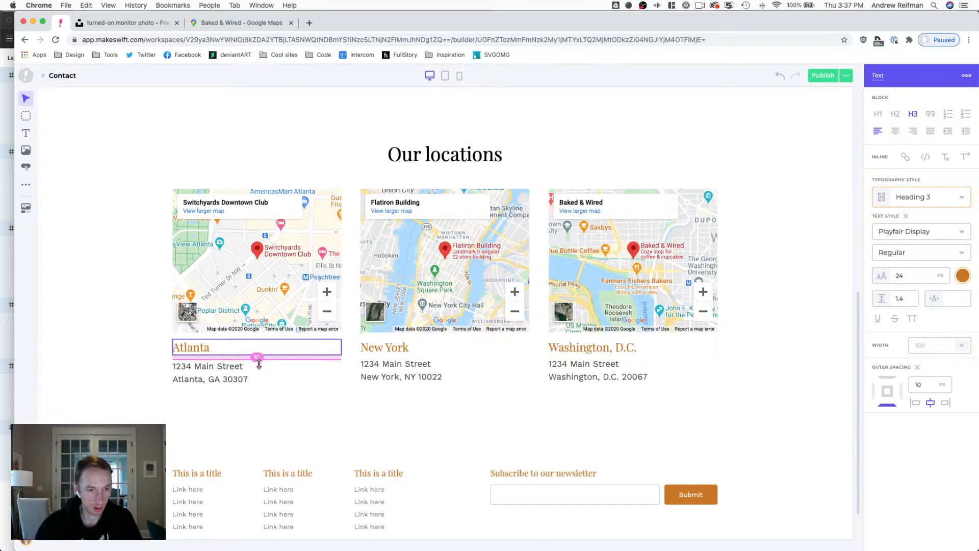
left_click(855, 227)
Check the locations section in tablet and mobile previews.
key("2")
scroll(659, 281, "up", 2)
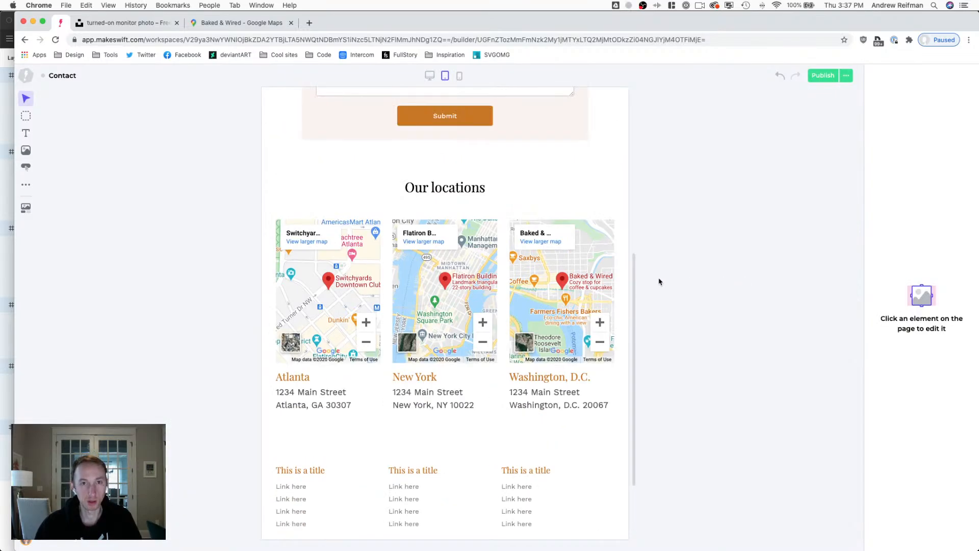
scroll(576, 275, "up", 7)
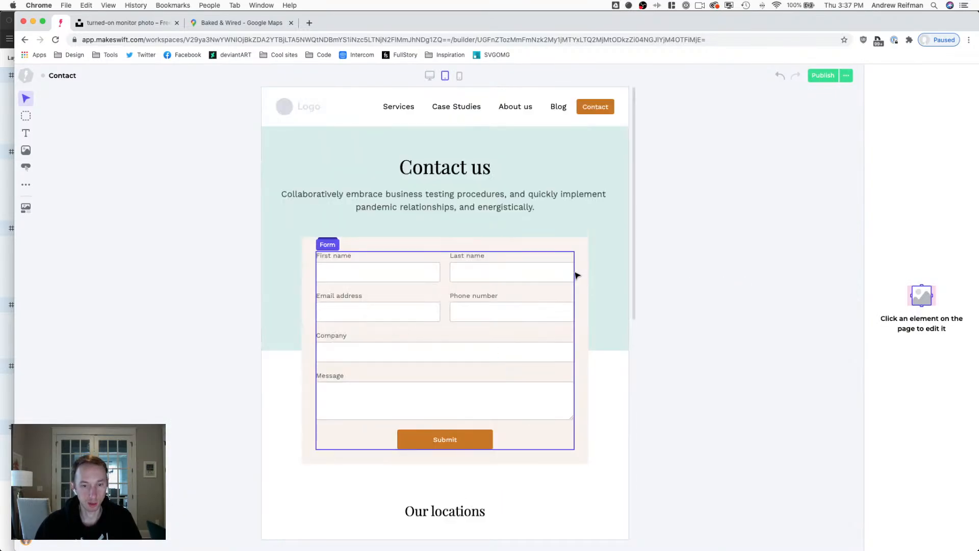
scroll(576, 275, "down", 5)
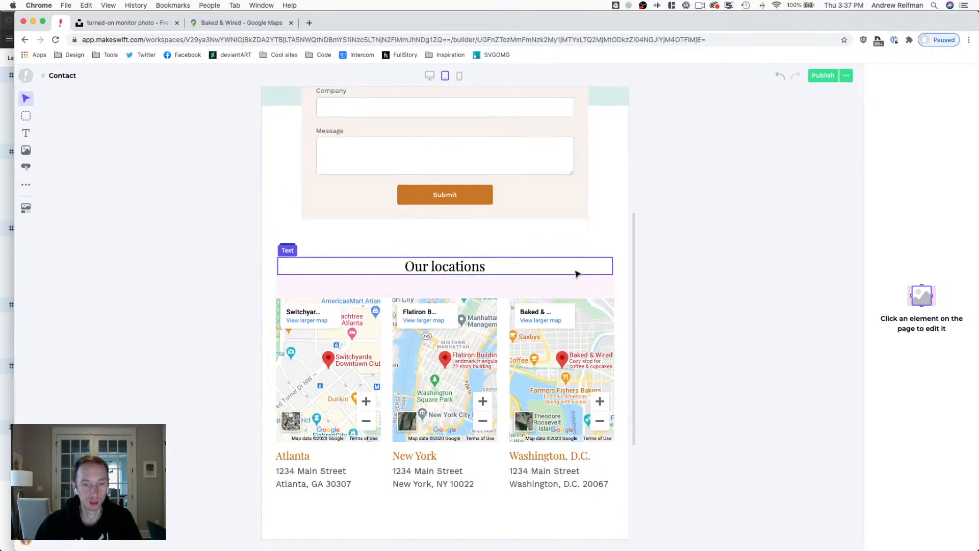
key("3")
scroll(572, 273, "down", 2)
scroll(572, 274, "up", 2)
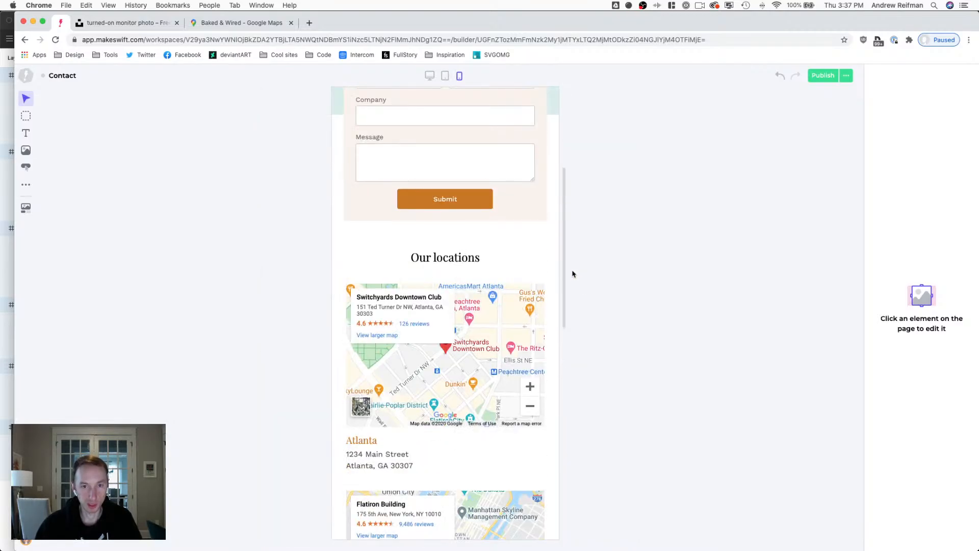
scroll(572, 273, "down", 6)
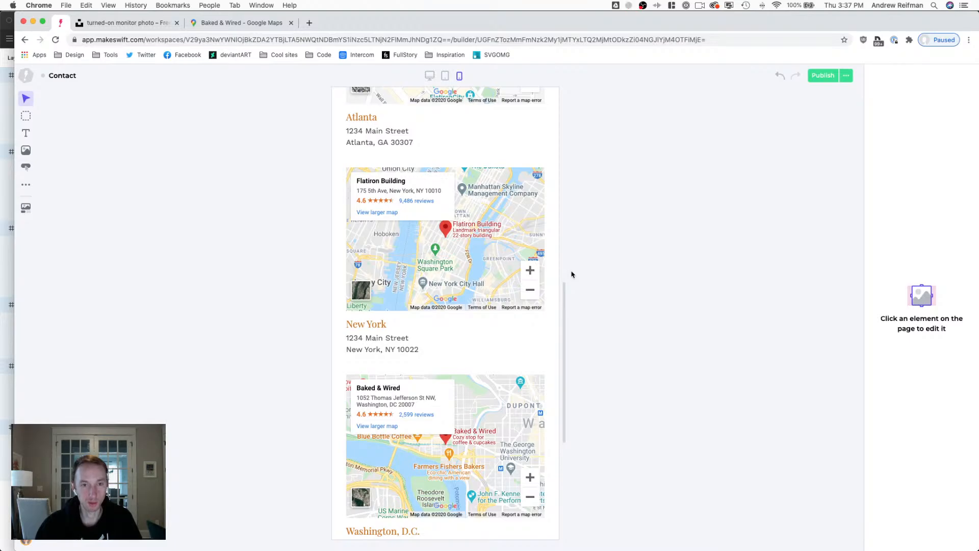
In mobile view, reduce the #locations section's bottom padding to 50.
left_click(371, 376)
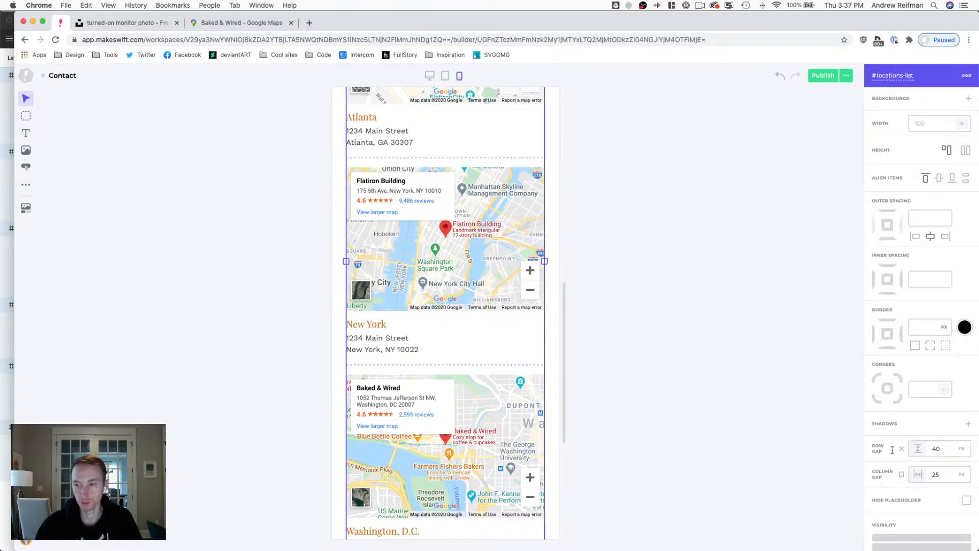
scroll(561, 366, "down", 3)
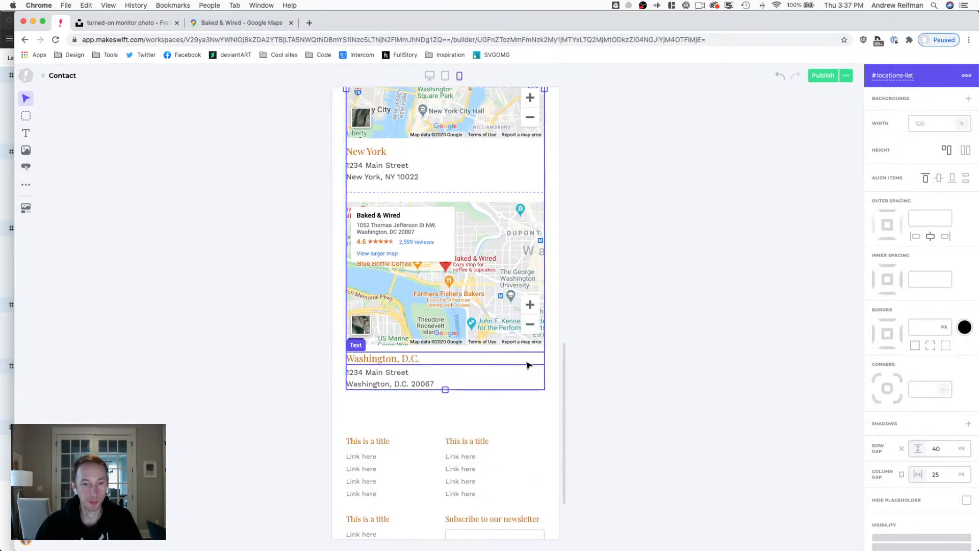
left_click(447, 406)
left_click_drag(447, 414, 447, 406)
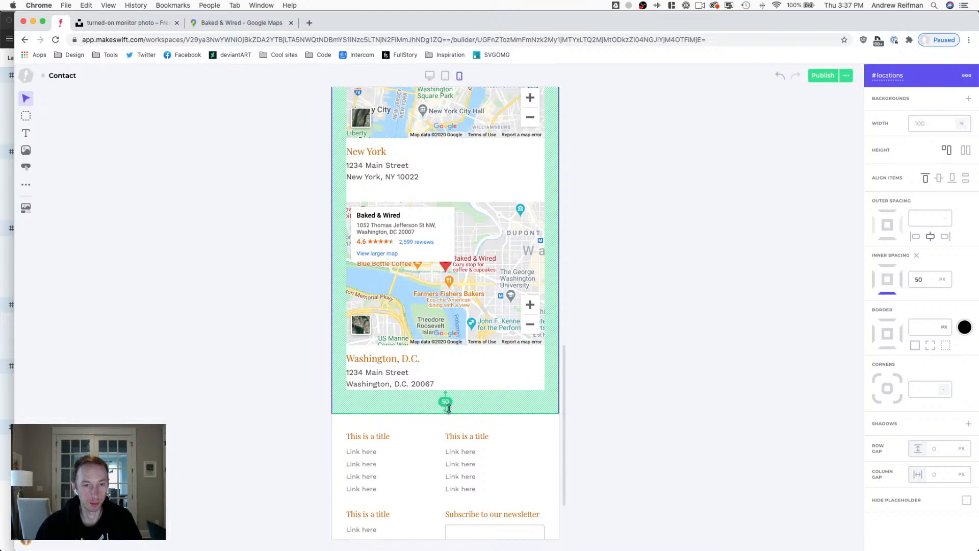
left_click(691, 401)
scroll(677, 390, "up", 10)
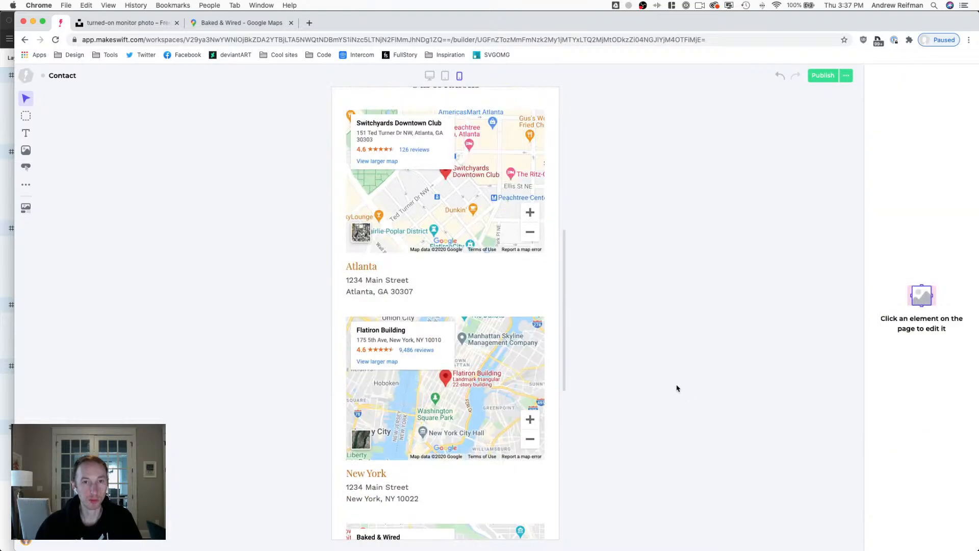
scroll(677, 388, "up", 4)
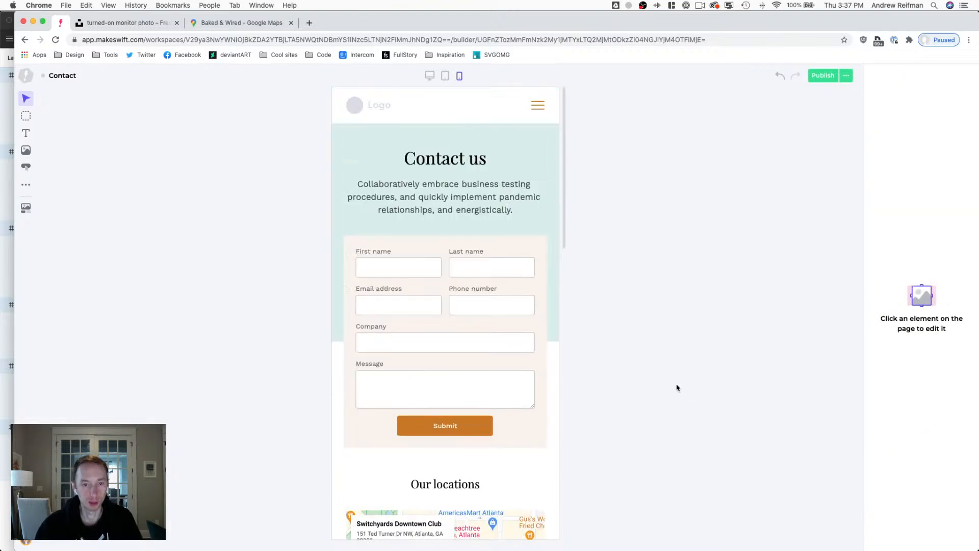
In tablet view, set the contact form's gap to 15.
key("2")
key("1")
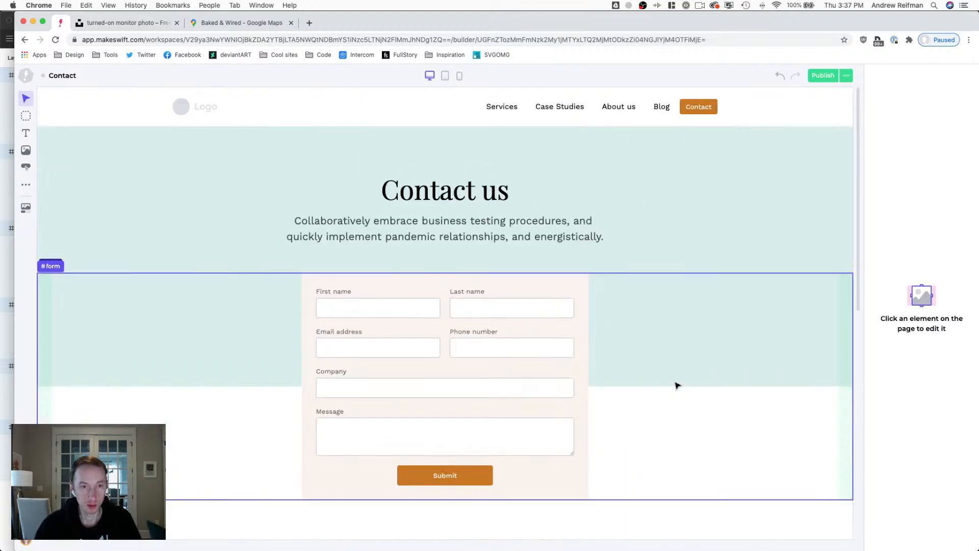
key("2")
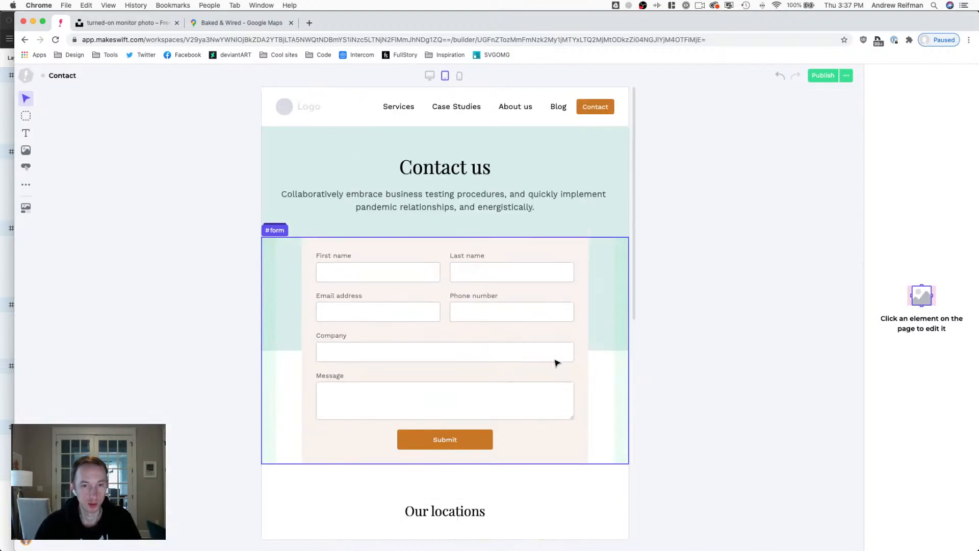
left_click(496, 357)
left_click(943, 401)
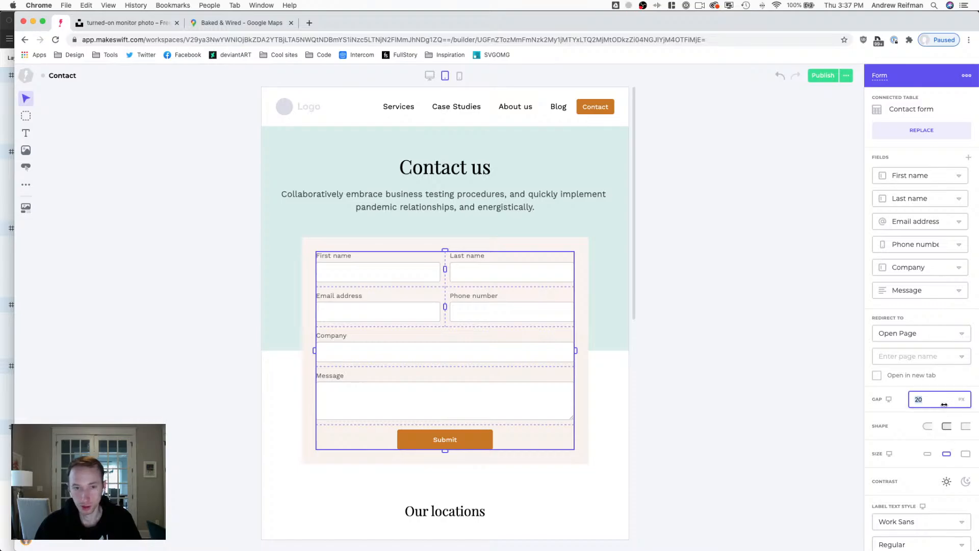
type("15")
key("Return")
left_click(794, 399)
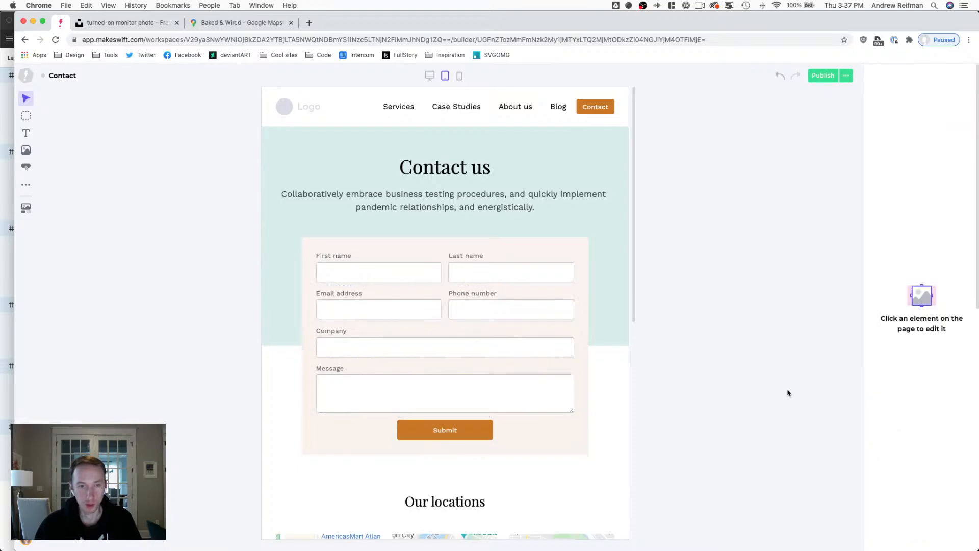
Try a form gap of 10 in mobile view, undo back to 15, and return to desktop view.
key("3")
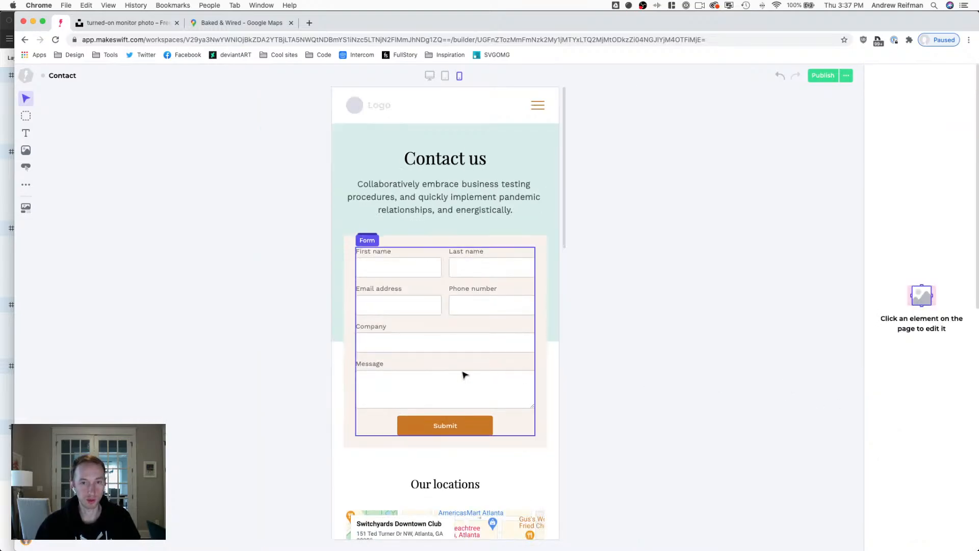
left_click(461, 375)
left_click(946, 399)
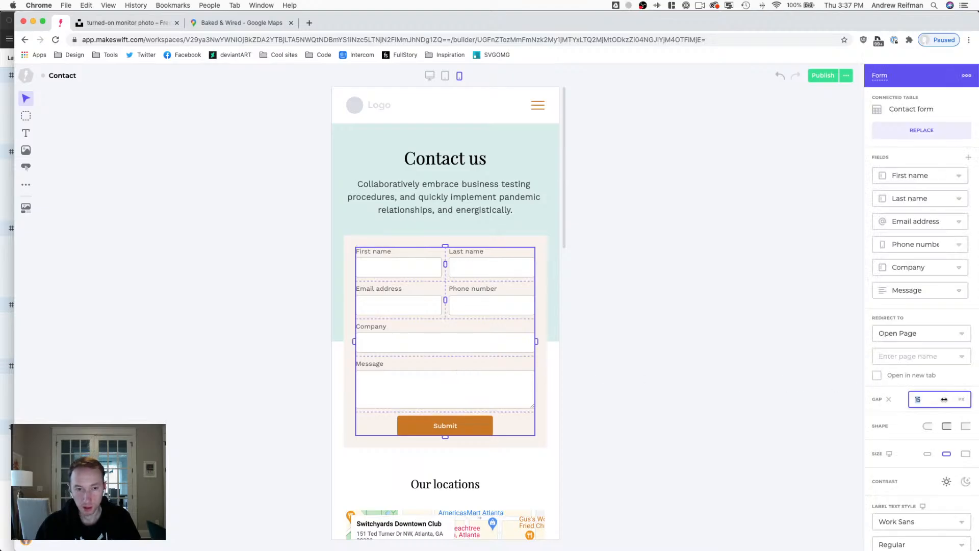
type("10")
key("Return")
left_click(781, 389)
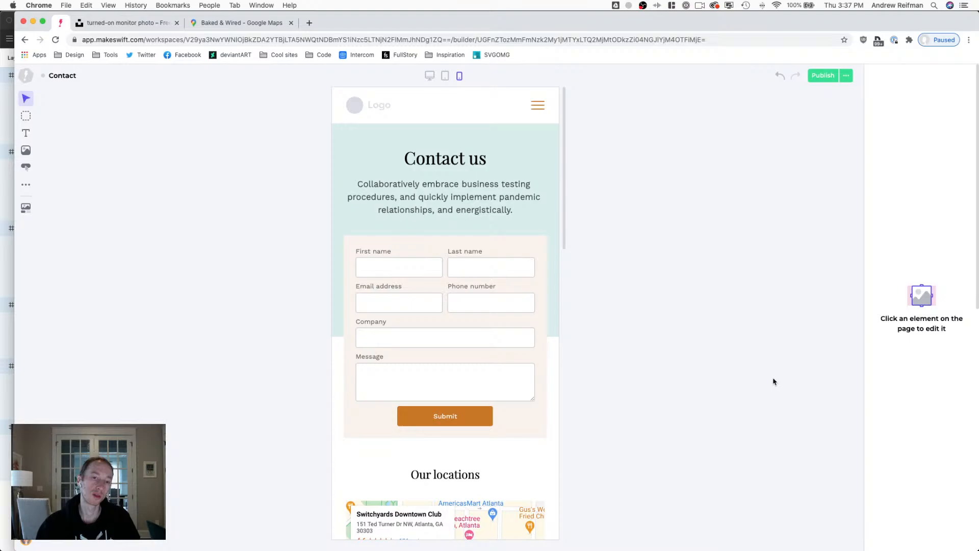
key("super+z")
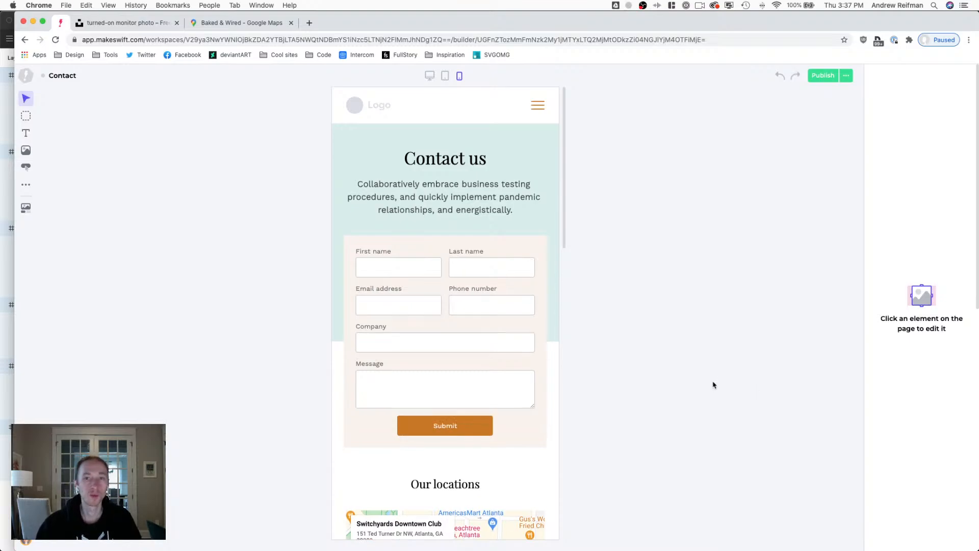
scroll(530, 297, "down", 1)
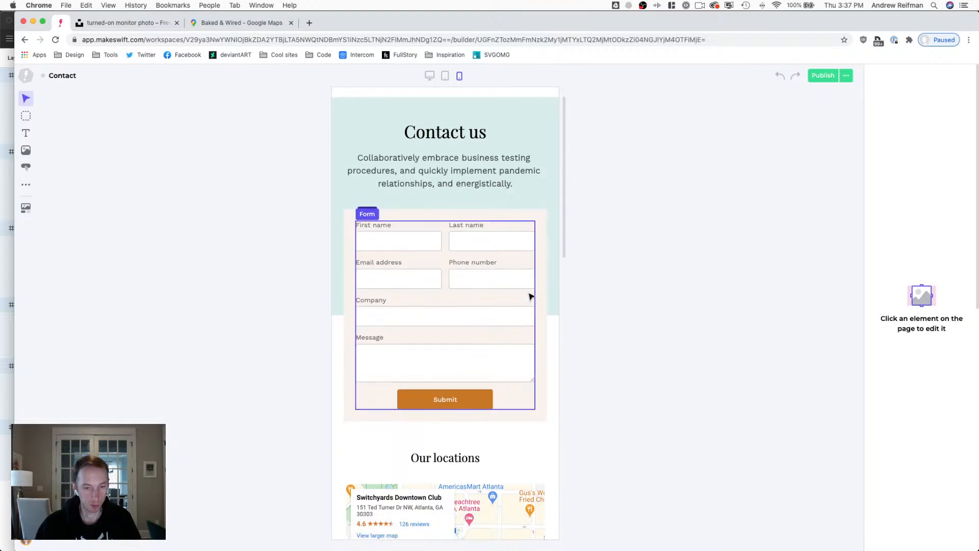
key("2")
key("1")
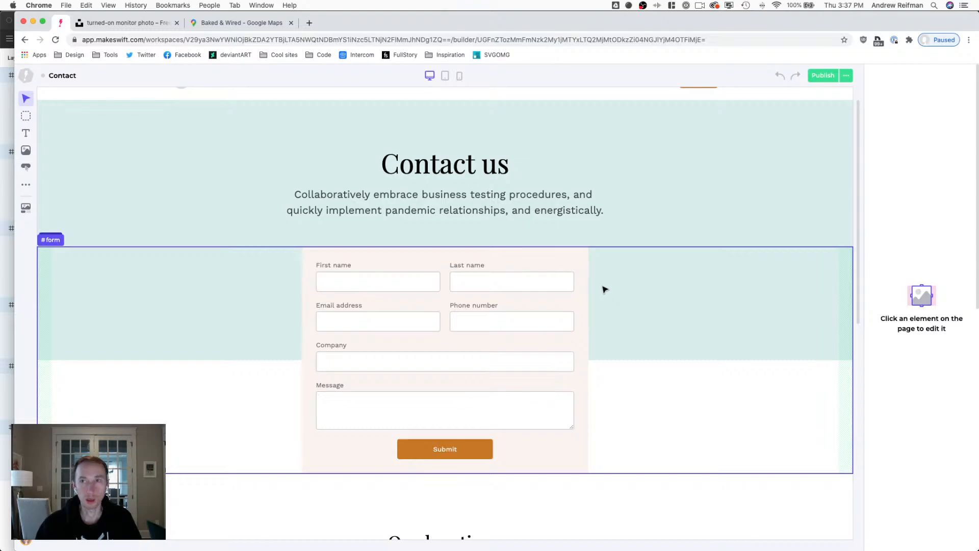
Leave the editor through the Makeswift logo menu to the Contact page's Page Settings.
scroll(606, 286, "down", 10)
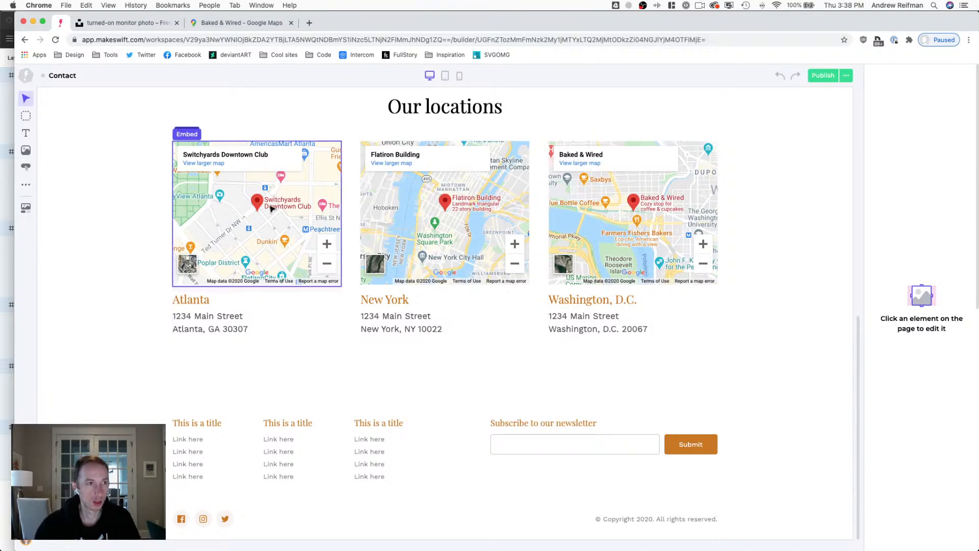
left_click(25, 75)
left_click(38, 100)
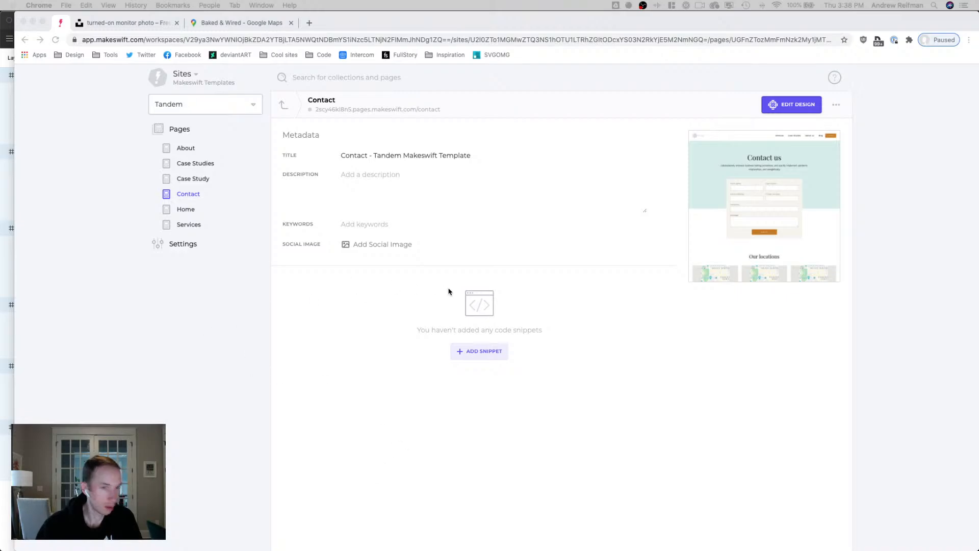
Browse settings for About, Case Studies, Case Study, Contact, Home and Services, then edit Home.
left_click(319, 305)
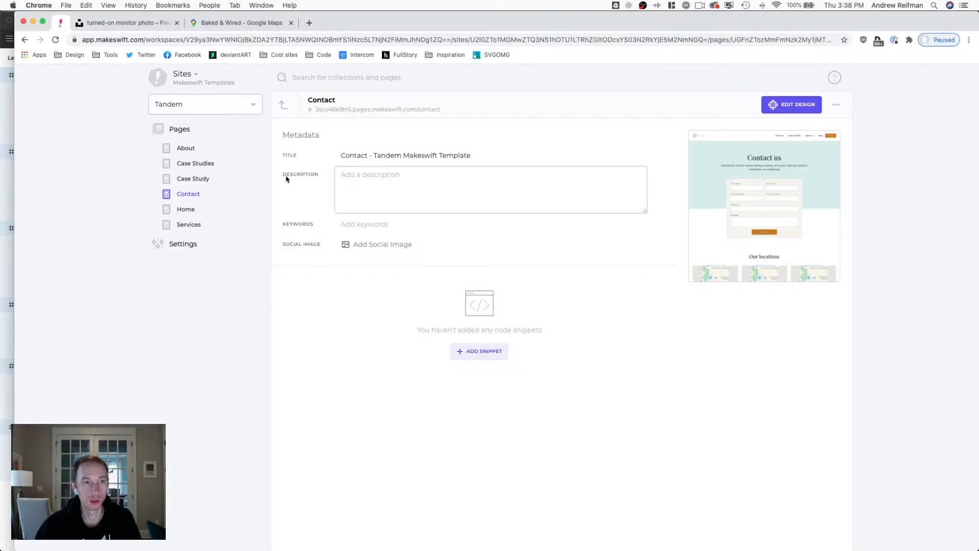
left_click(191, 212)
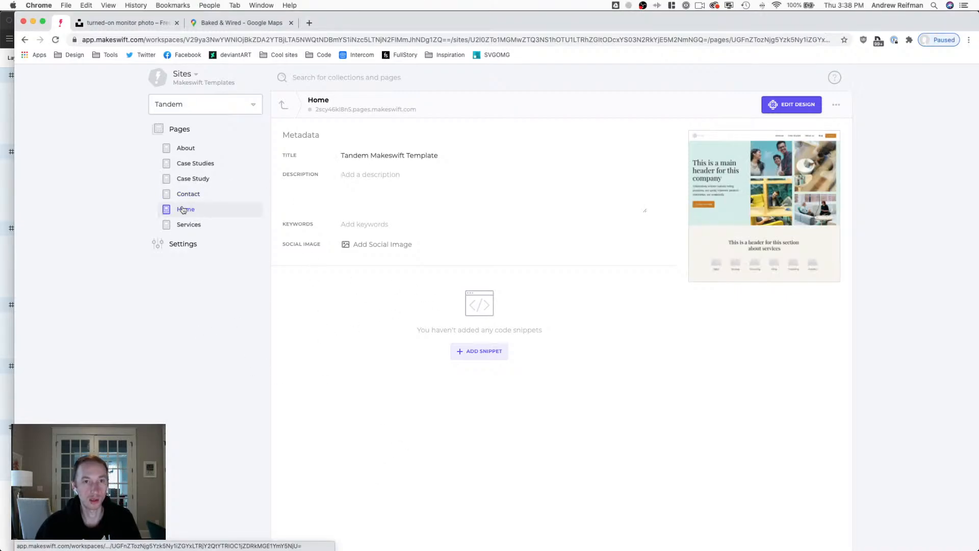
left_click(198, 146)
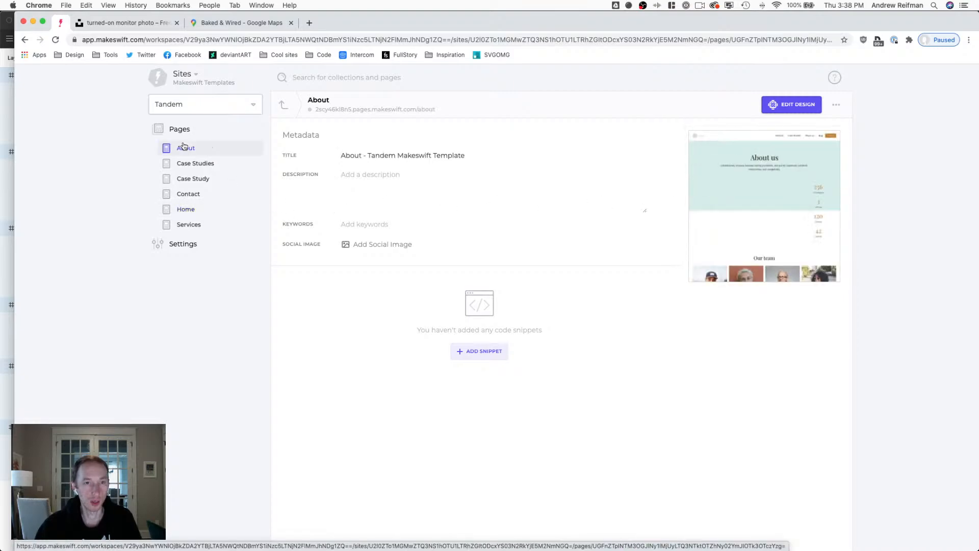
left_click(182, 164)
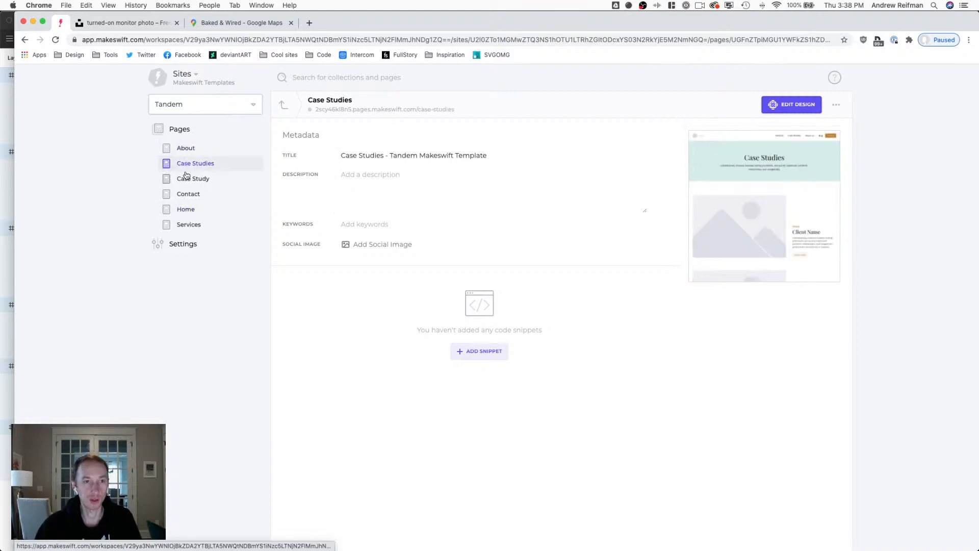
left_click(184, 179)
left_click(185, 196)
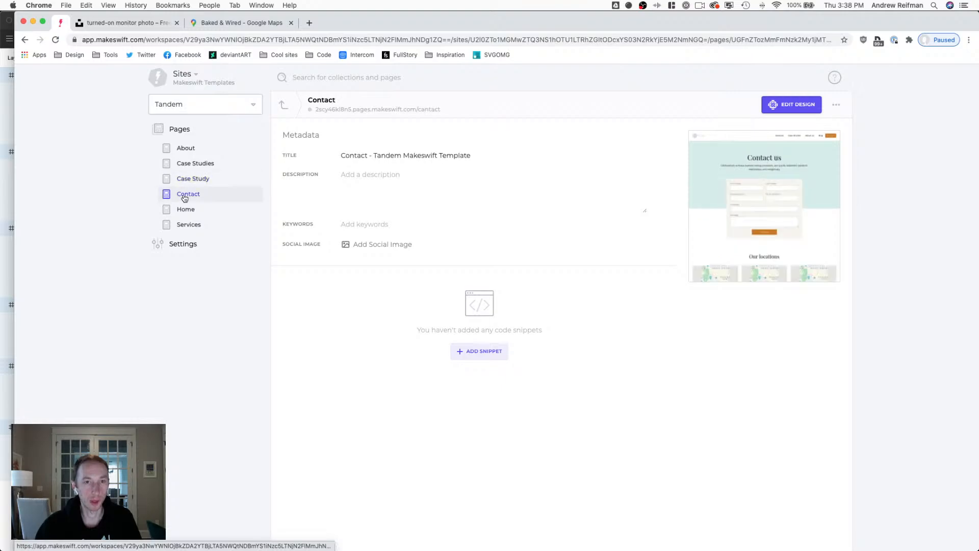
left_click(185, 209)
left_click(186, 224)
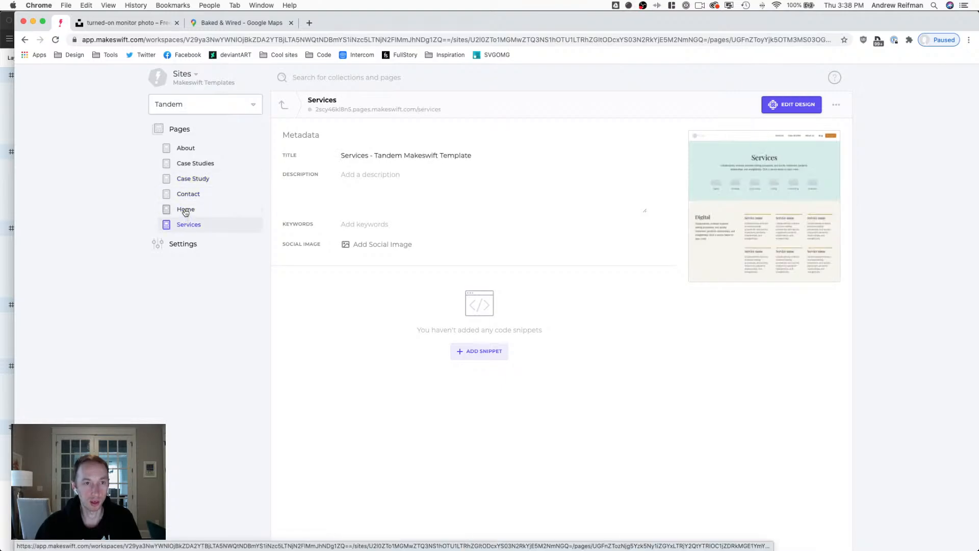
left_click(185, 209)
left_click(788, 208)
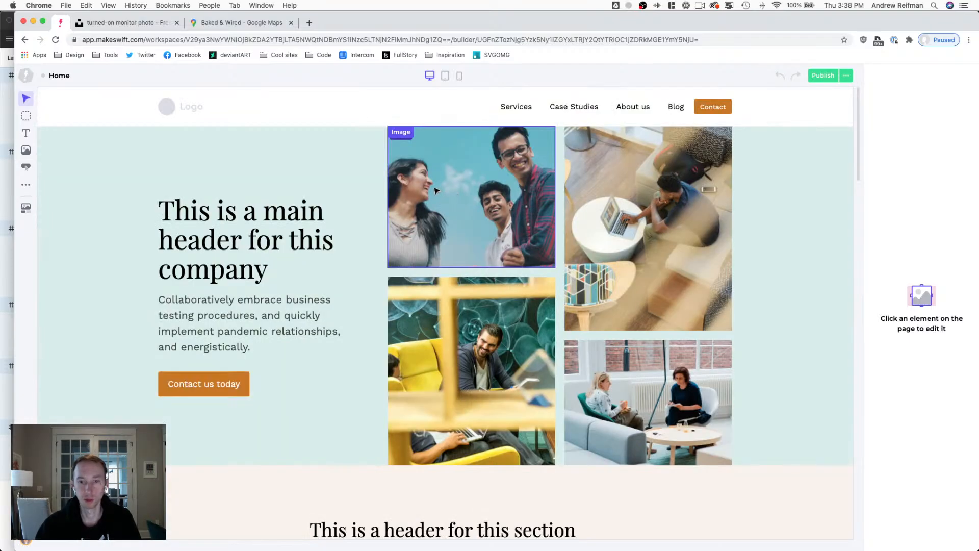
At tablet width, drag the #hero-content column divider left to widen the photo grid.
scroll(439, 190, "down", 5)
scroll(436, 188, "down", 8)
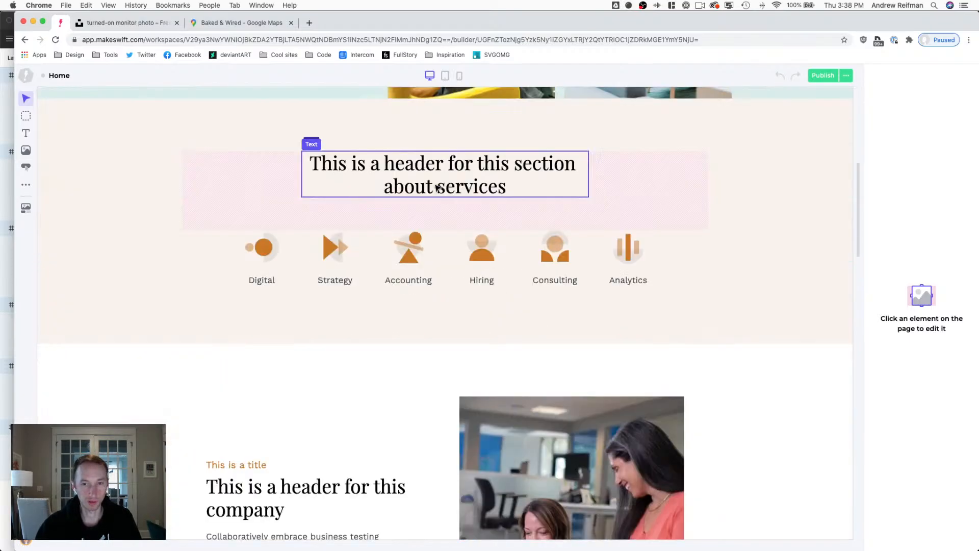
scroll(437, 188, "down", 15)
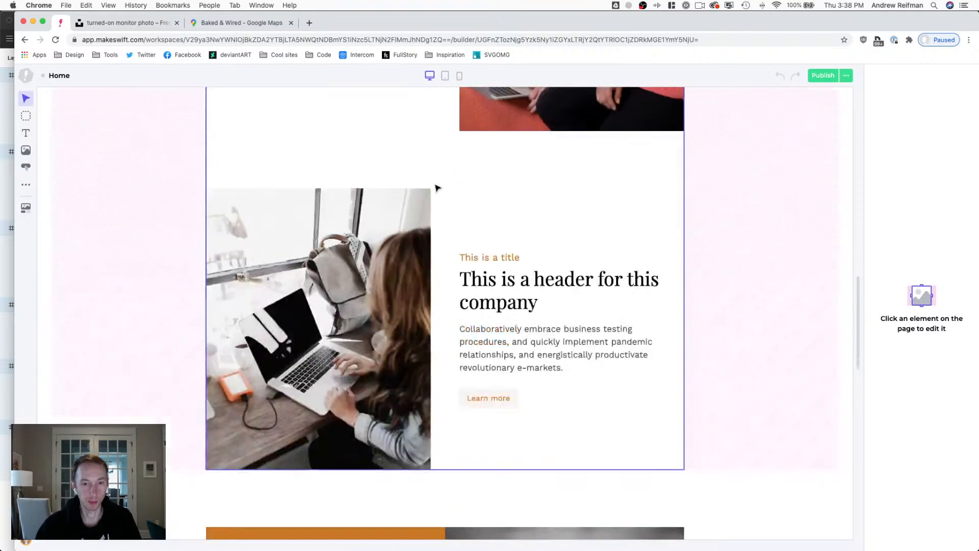
scroll(437, 188, "down", 4)
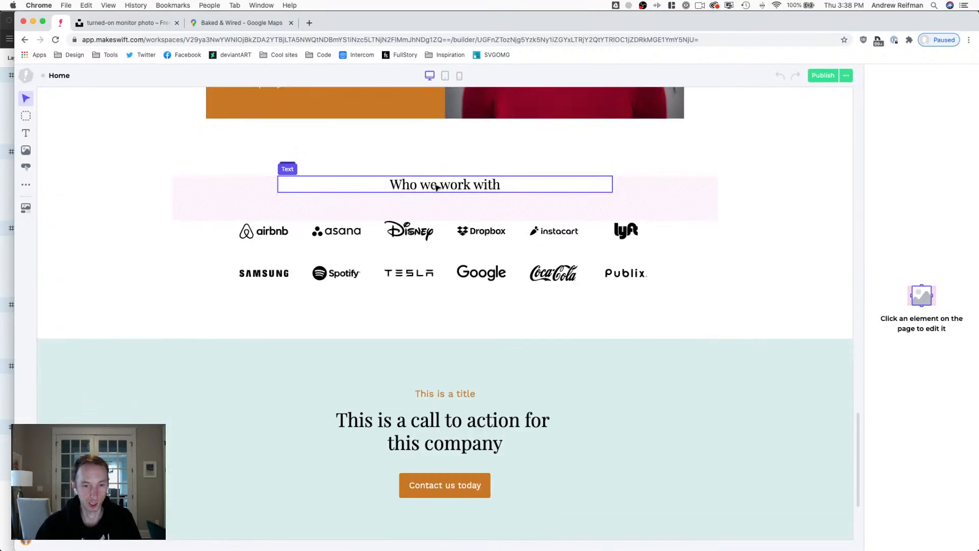
left_click(445, 76)
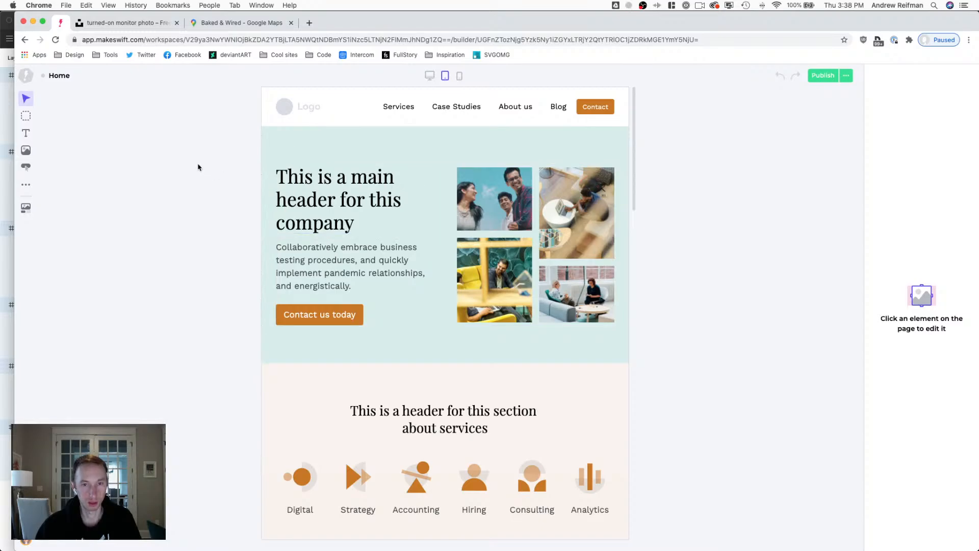
left_click(445, 245)
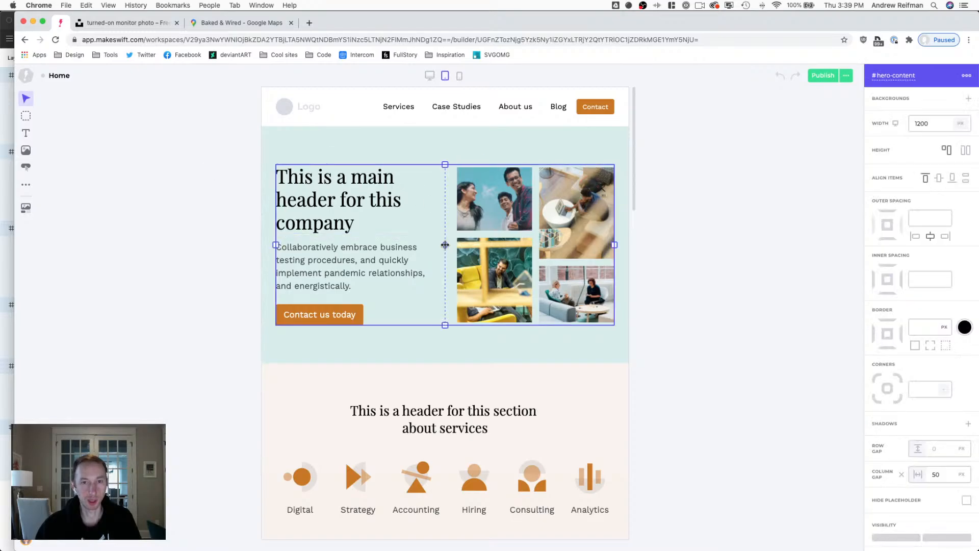
mouse_move(445, 245)
left_mouse_down()
mouse_move(427, 245)
mouse_move(436, 245)
left_mouse_up()
left_click(195, 245)
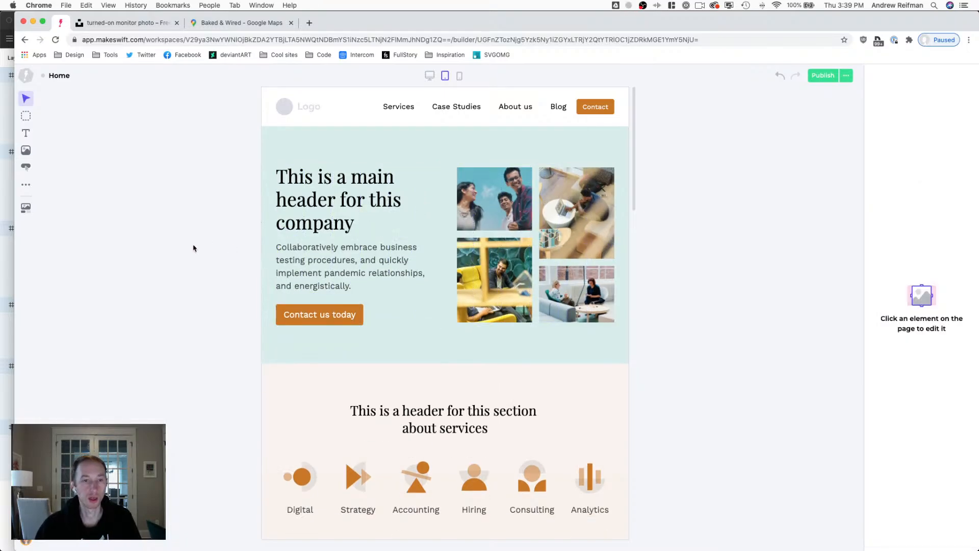
After a quick mobile check, shift the hero column split further left on tablet.
key("3")
key("2")
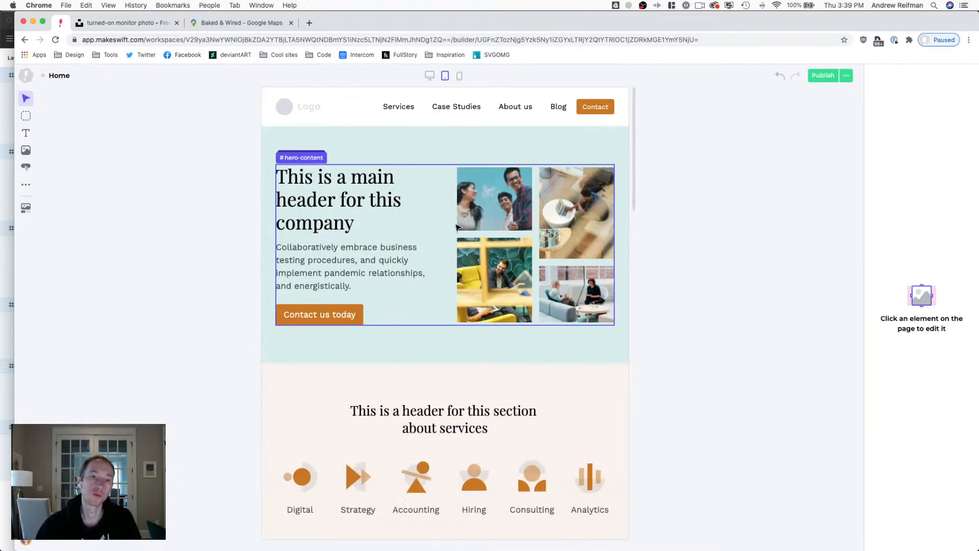
left_click(444, 245)
mouse_move(445, 245)
left_mouse_down()
mouse_move(394, 250)
mouse_move(438, 242)
mouse_move(429, 240)
left_mouse_up()
left_click(191, 239)
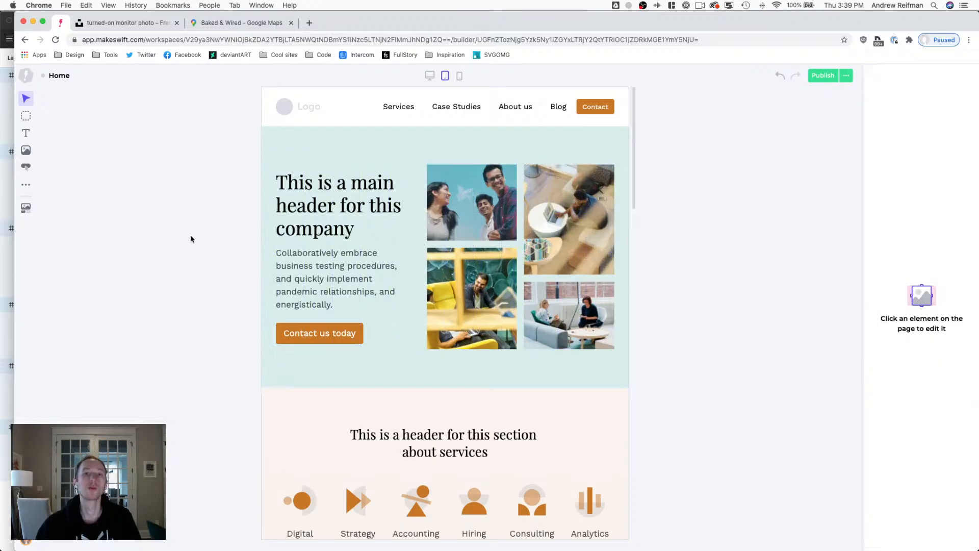
left_click(415, 232)
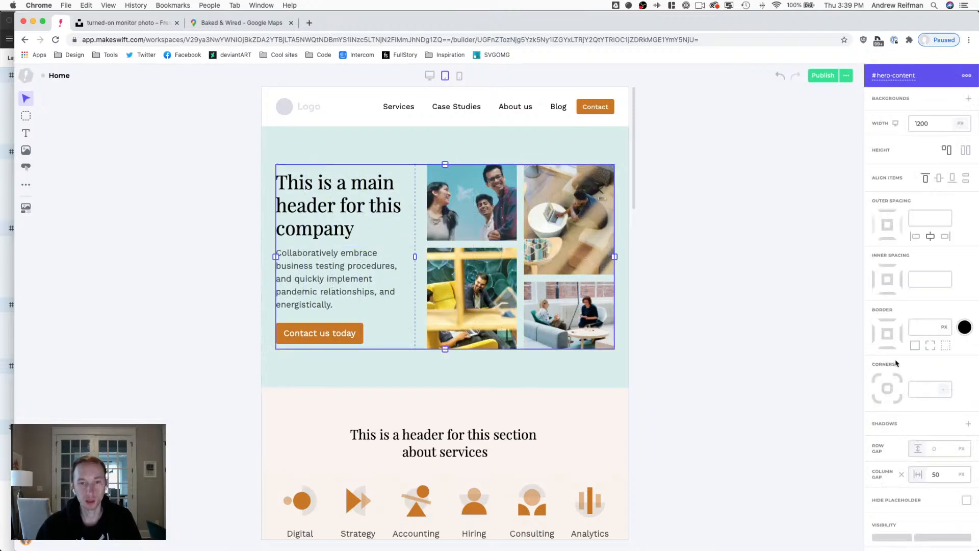
left_click(753, 390)
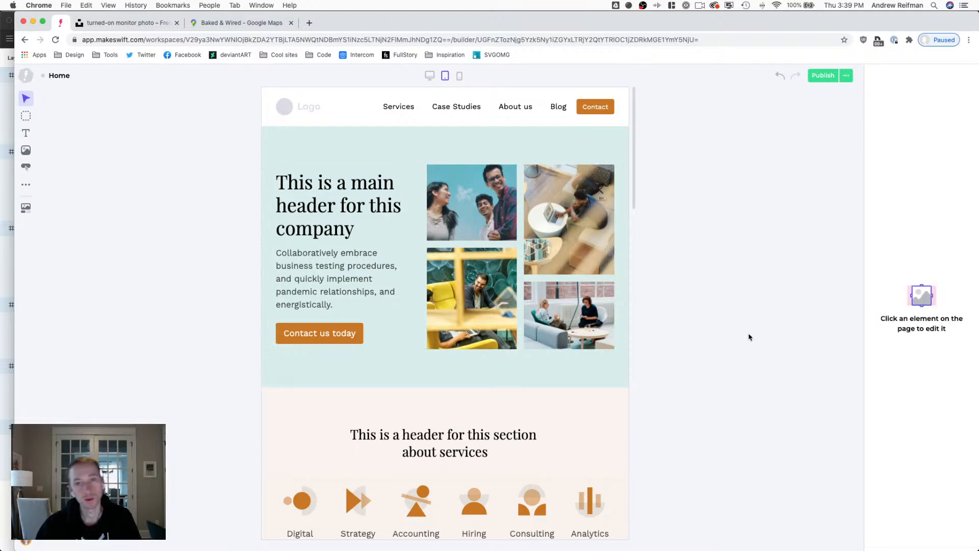
Switch the preview to mobile width and inspect the hero section's spacing.
scroll(739, 333, "down", 7)
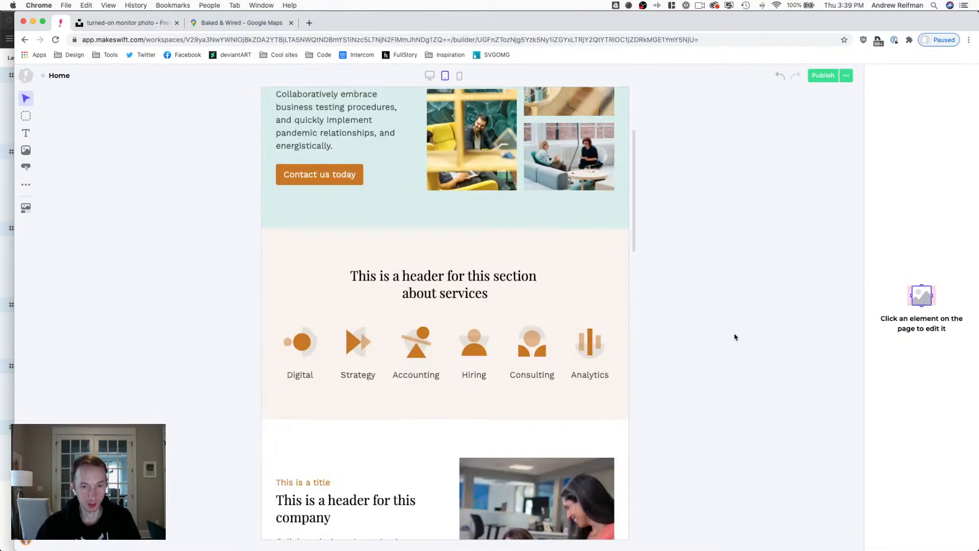
scroll(730, 335, "down", 14)
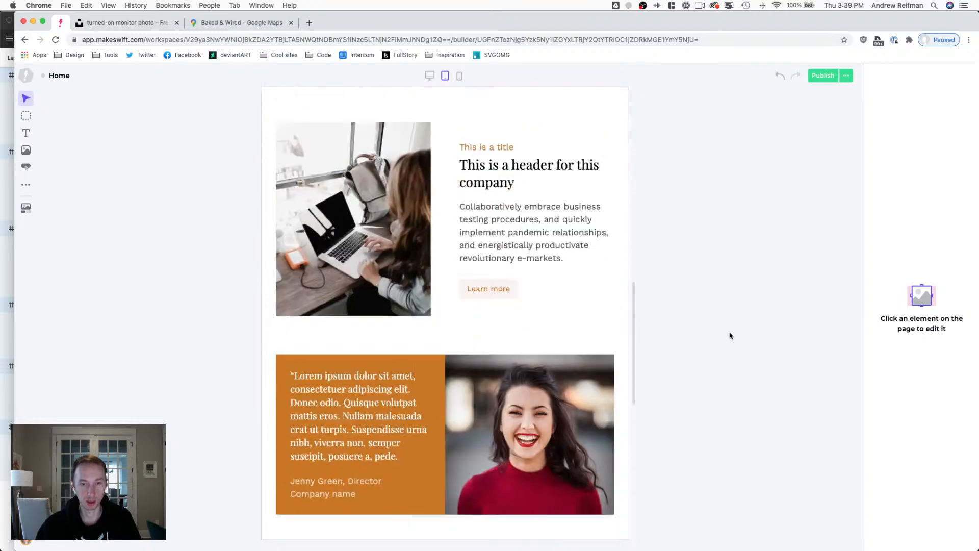
scroll(730, 336, "down", 3)
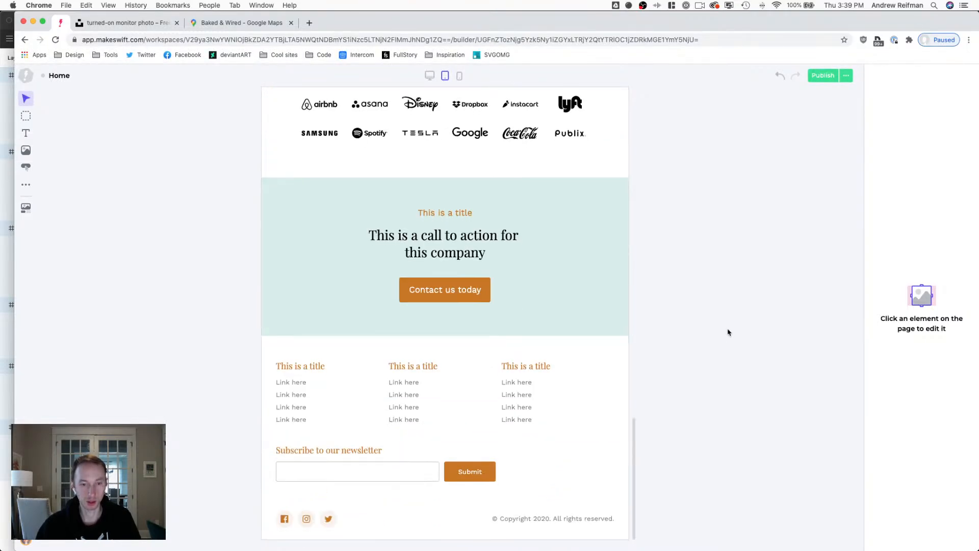
scroll(730, 334, "up", 20)
key("3")
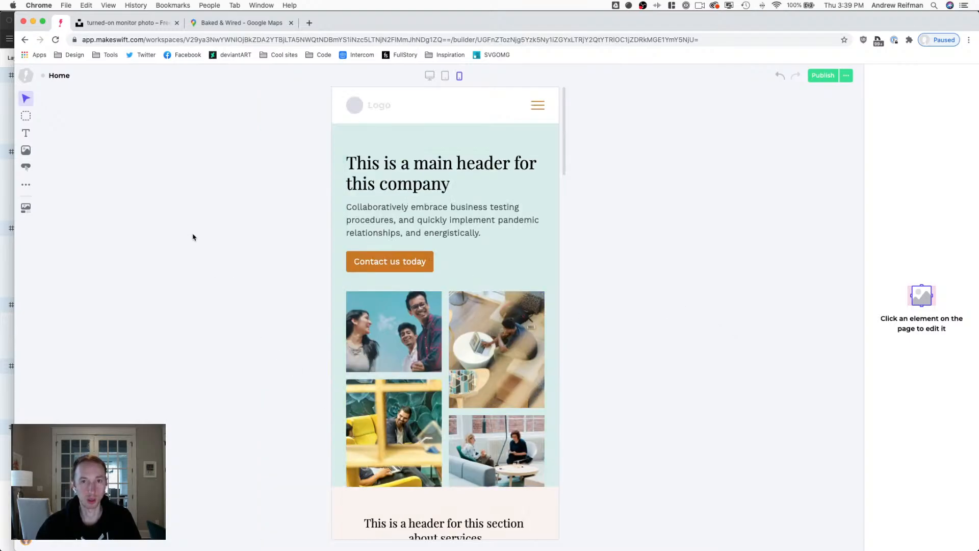
left_click(439, 152)
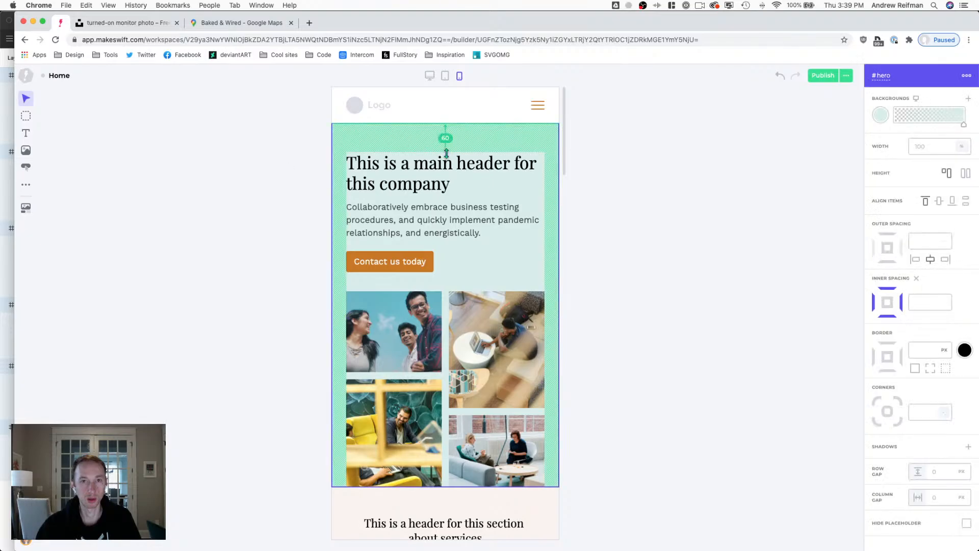
left_click(275, 171)
Raise the testimonial photo's inner spacing from 200 to 220 px on mobile.
scroll(273, 175, "down", 5)
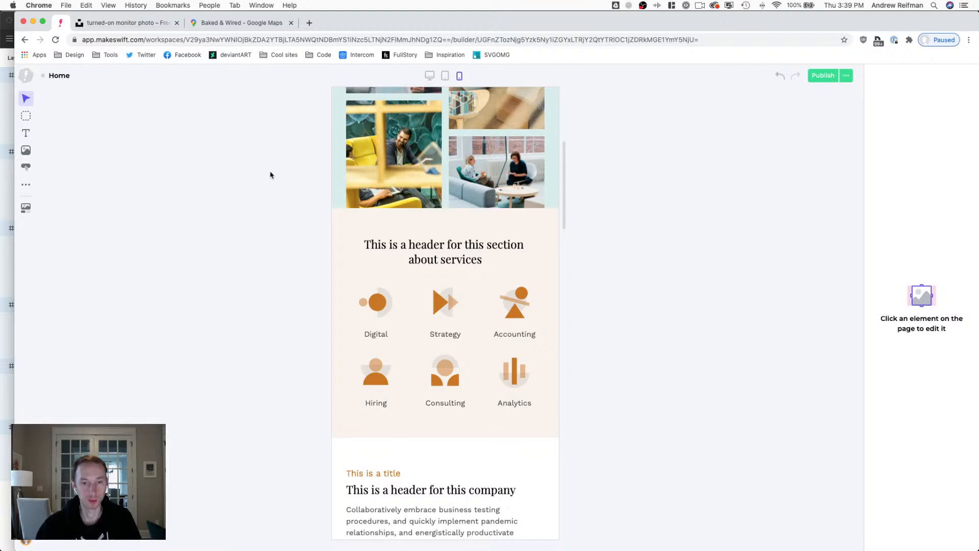
scroll(270, 174, "down", 1)
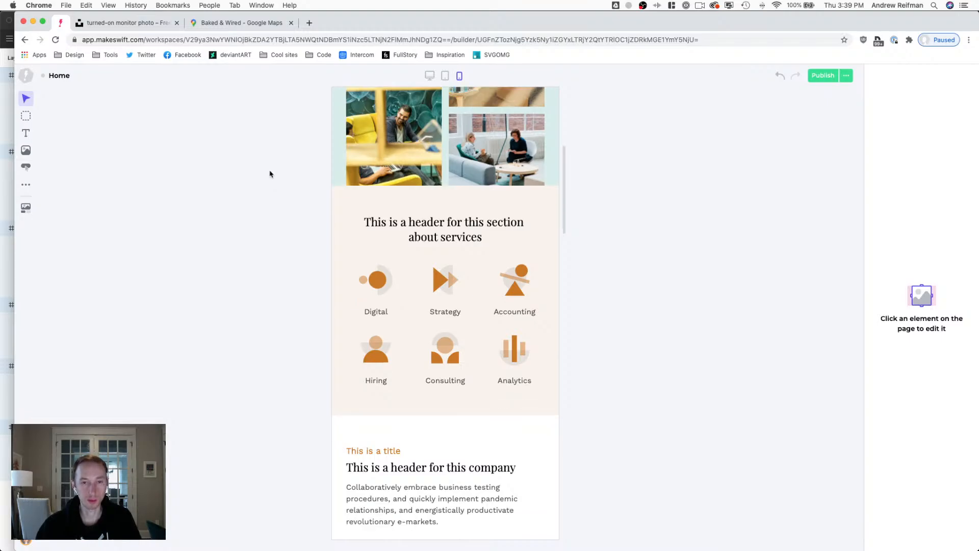
scroll(270, 172, "down", 1)
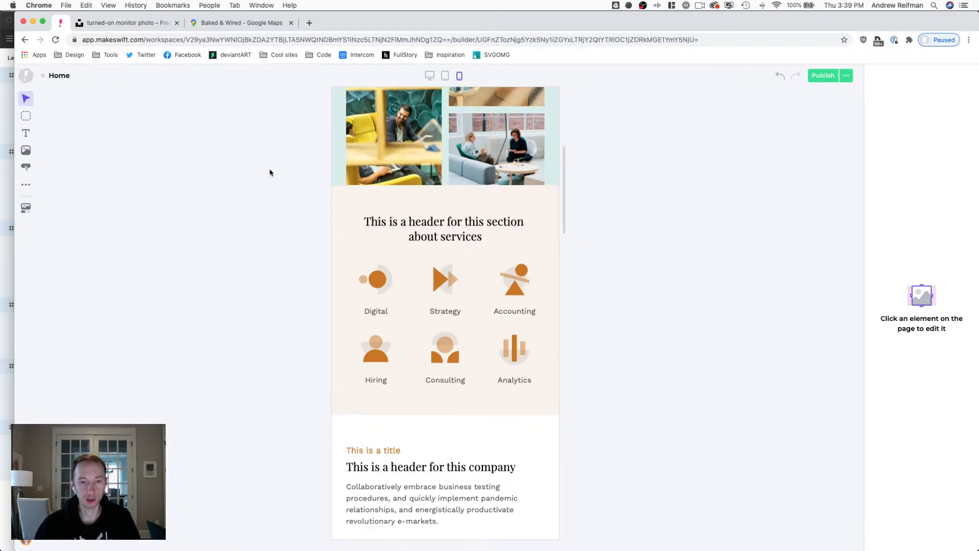
scroll(270, 172, "down", 5)
scroll(268, 173, "down", 7)
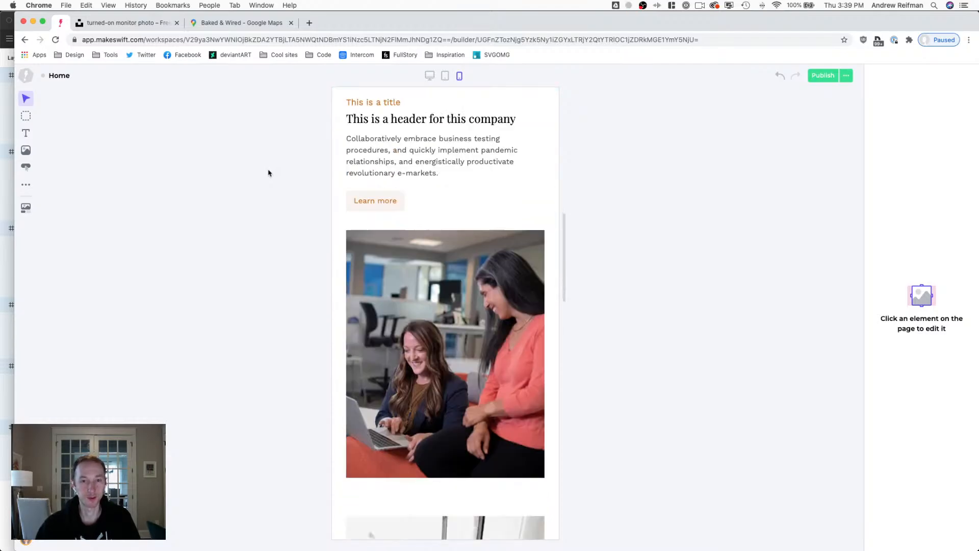
scroll(268, 173, "down", 3)
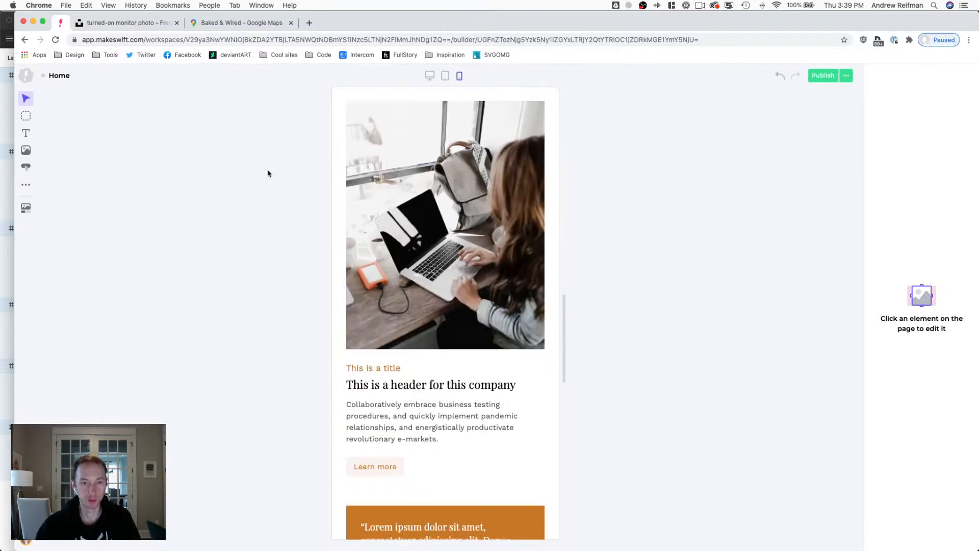
scroll(268, 173, "up", 7)
scroll(268, 173, "up", 2)
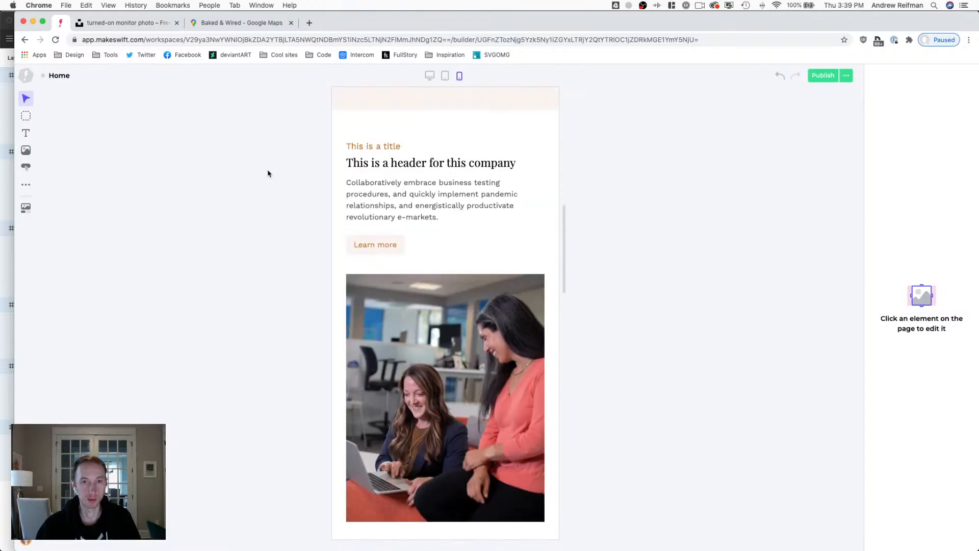
scroll(268, 173, "down", 13)
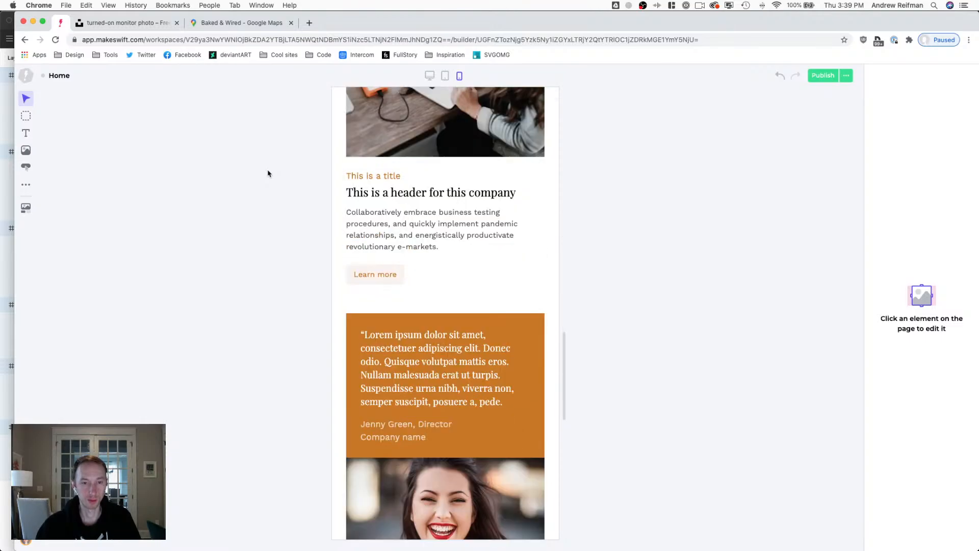
scroll(268, 173, "down", 3)
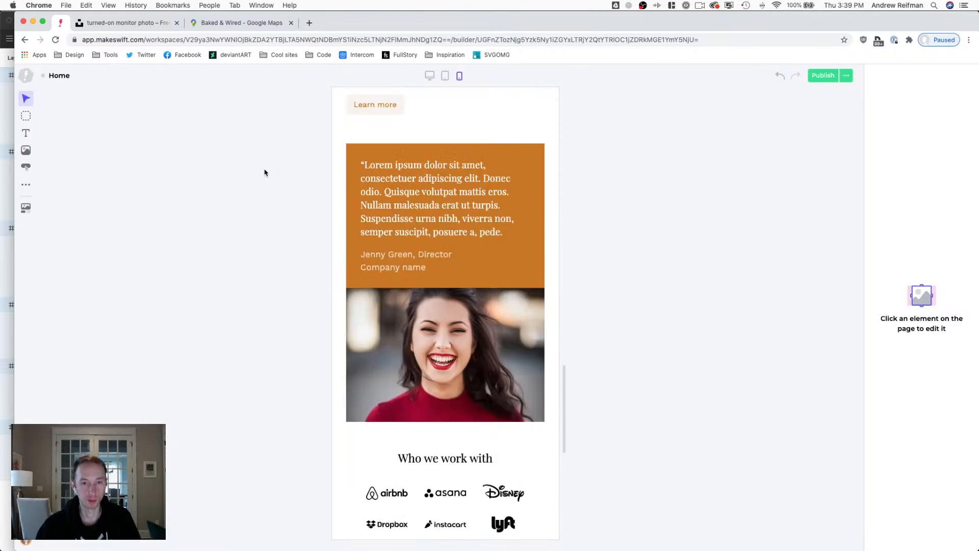
left_click(488, 344)
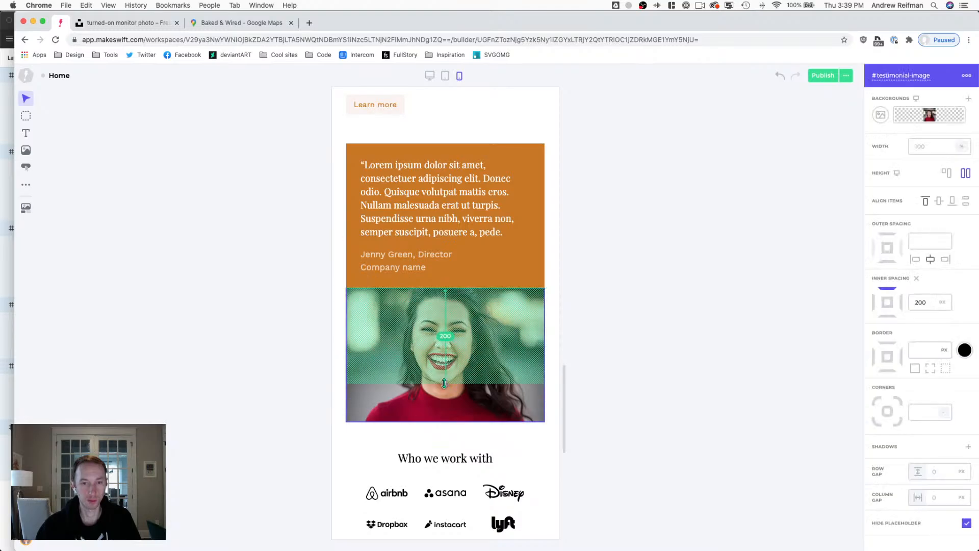
left_click_drag(442, 386, 442, 396)
left_click(263, 363)
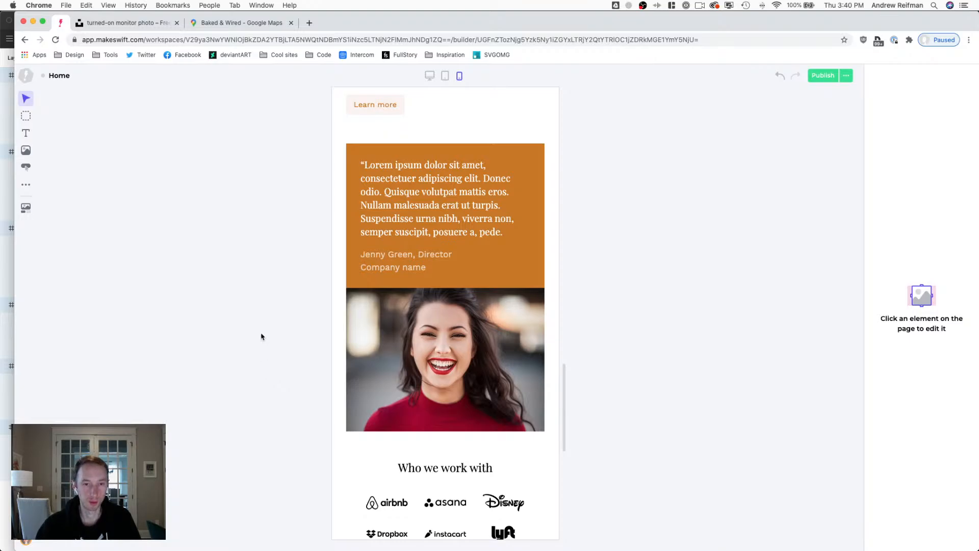
scroll(261, 337, "down", 3)
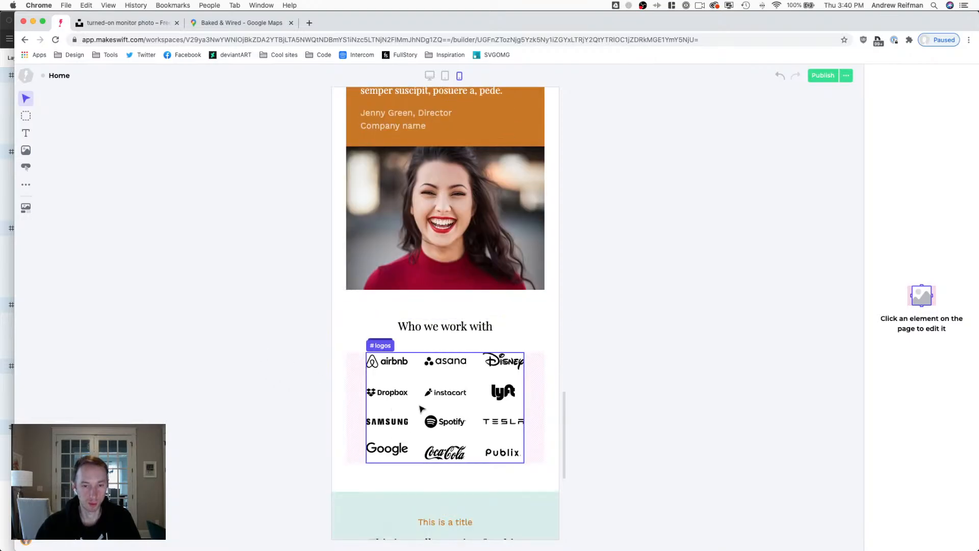
Widen the #logos grid from 340 to 350 px and set its Column Gap to 40.
left_click(471, 411)
left_click_drag(531, 408, 536, 408)
left_click(609, 389)
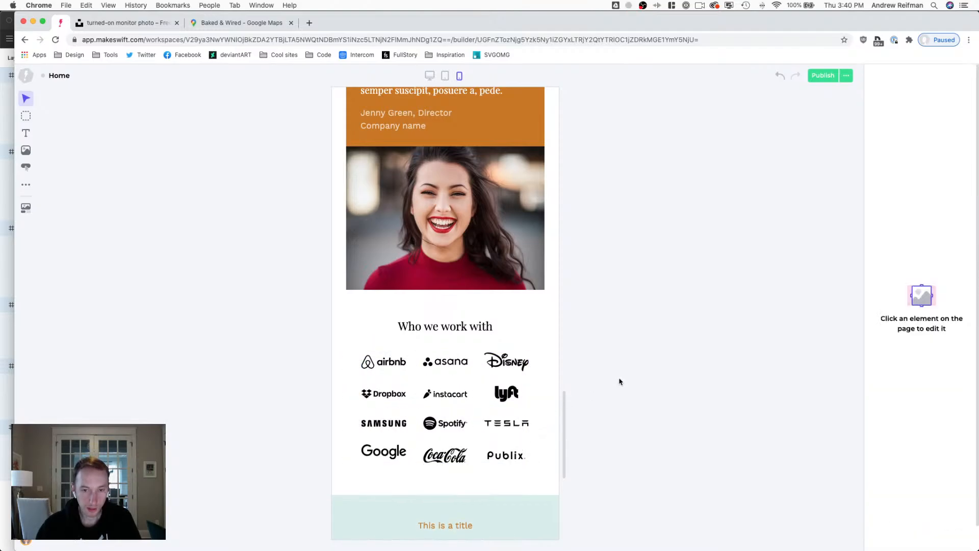
left_click(478, 400)
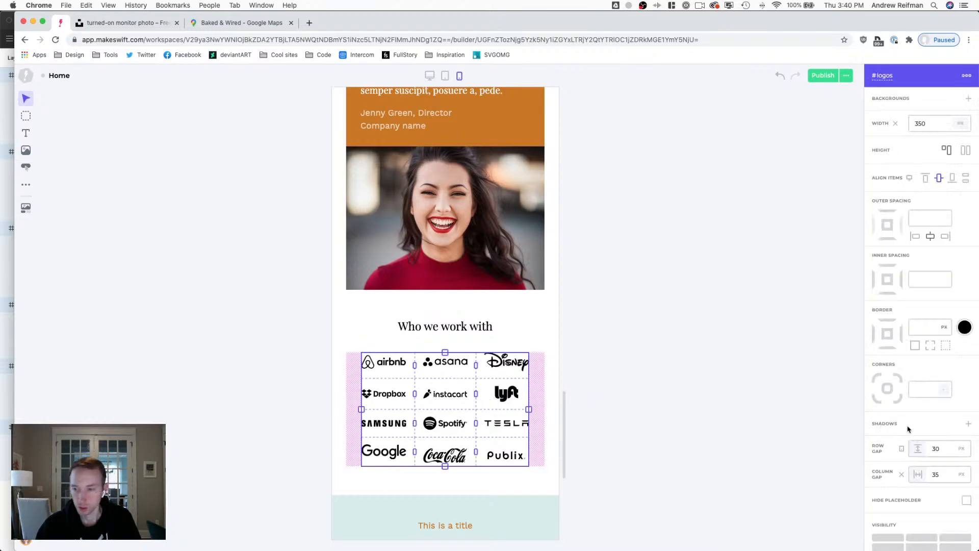
left_click(947, 475)
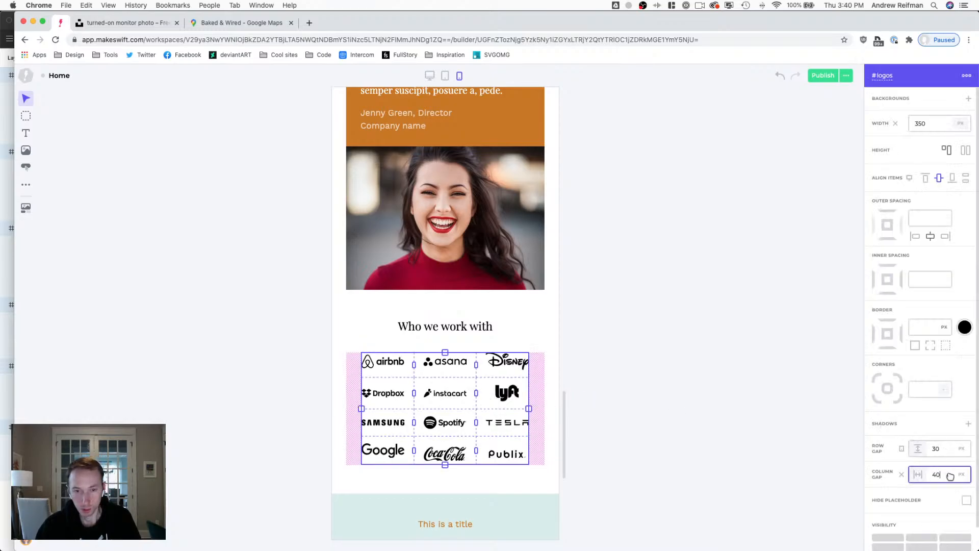
left_click(782, 415)
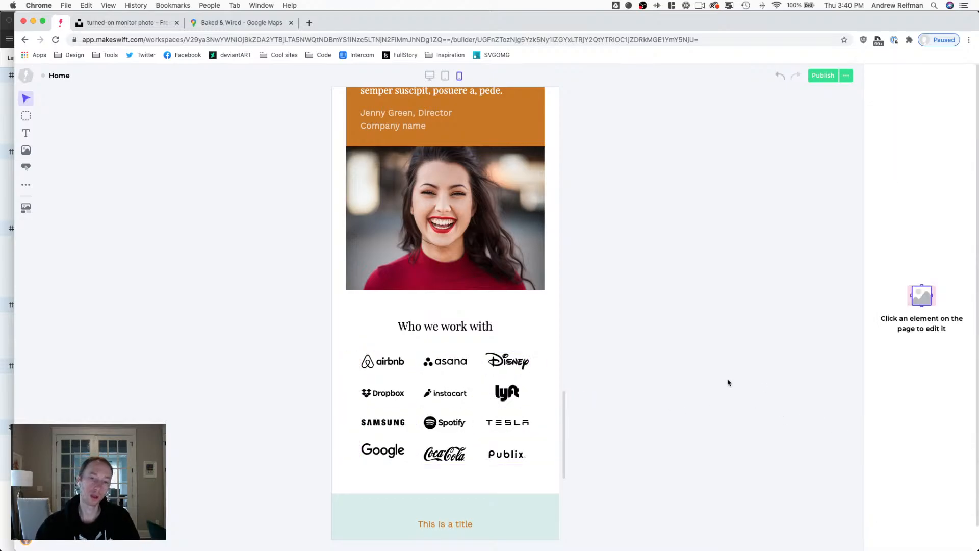
scroll(727, 381, "down", 2)
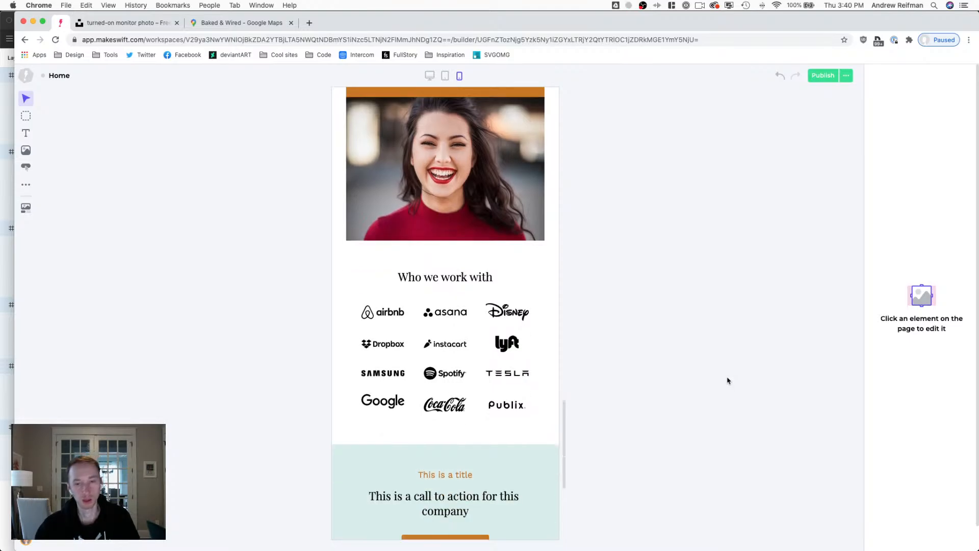
Clear the Google logo's mobile Outer Spacing overrides.
left_click(410, 392)
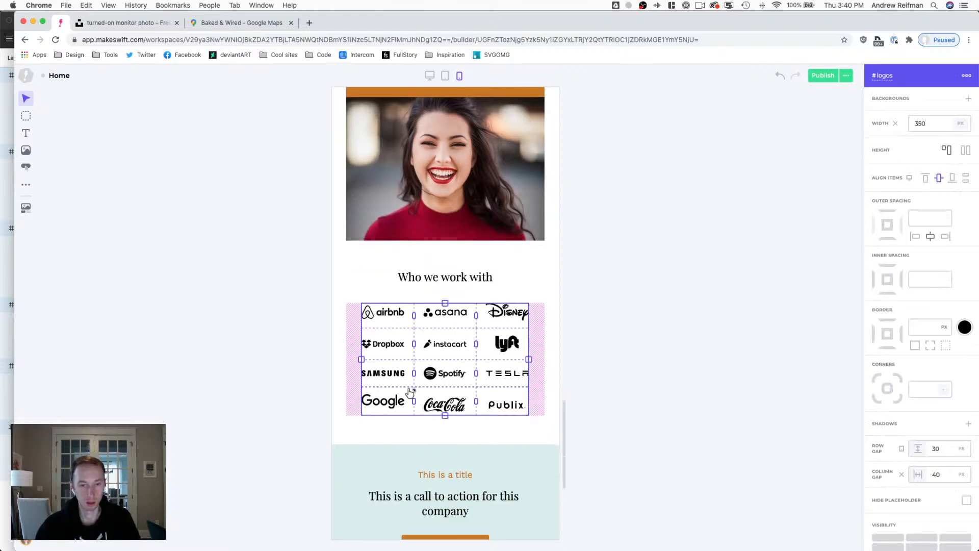
left_click(448, 396)
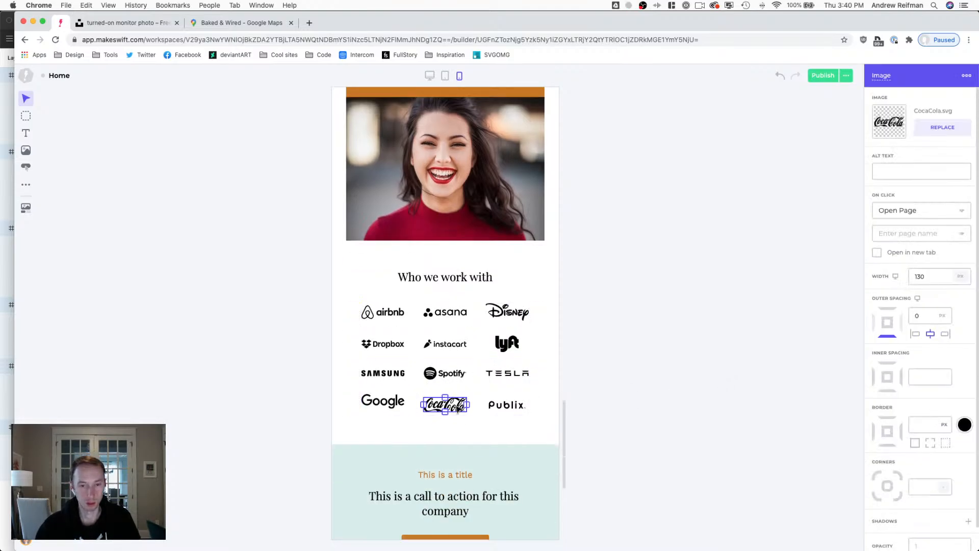
left_click(383, 401)
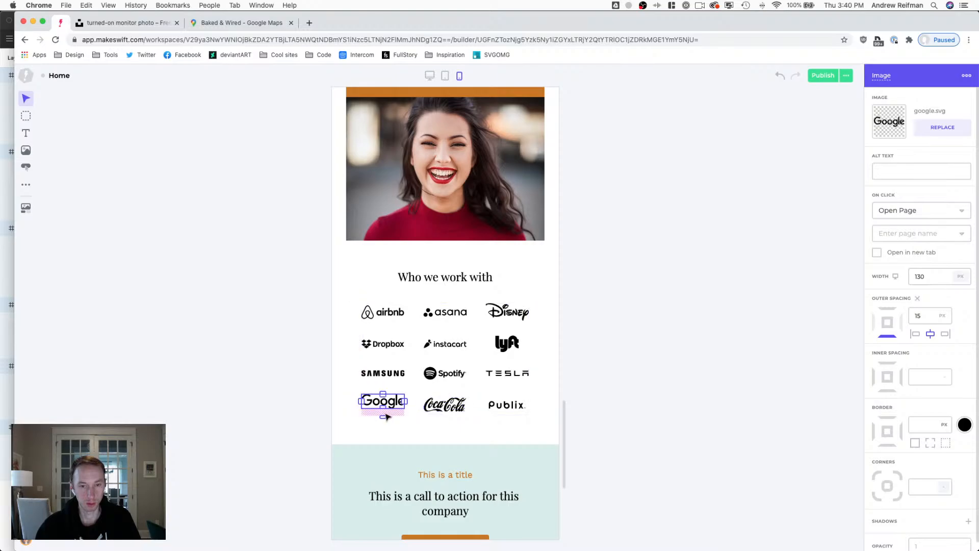
left_click(917, 298)
left_click(609, 390)
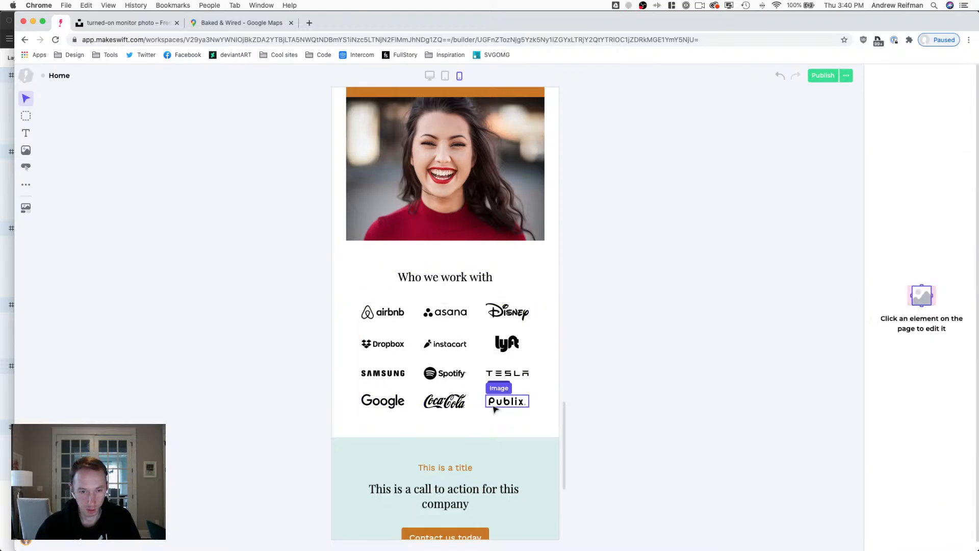
Review the updated logo grid in the tablet and mobile previews.
key("2")
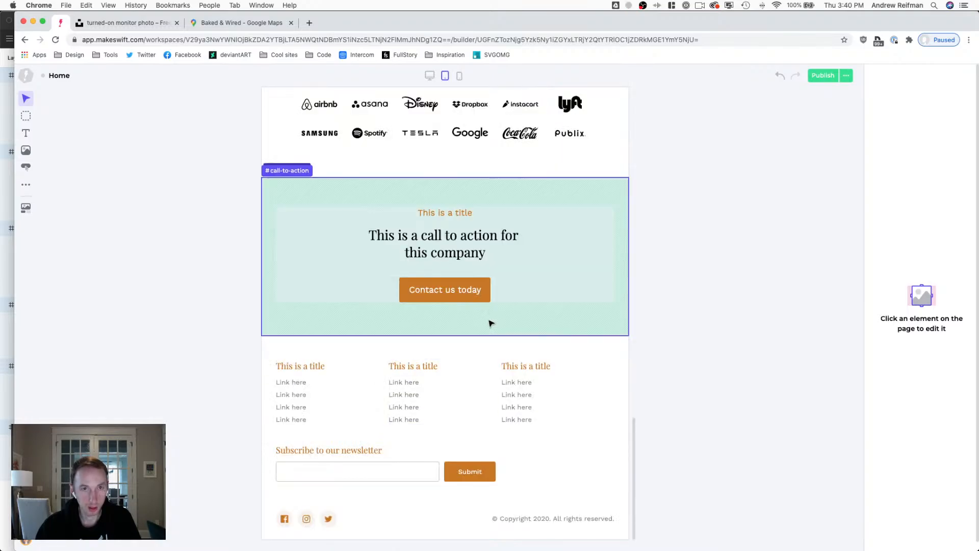
scroll(490, 322, "up", 3)
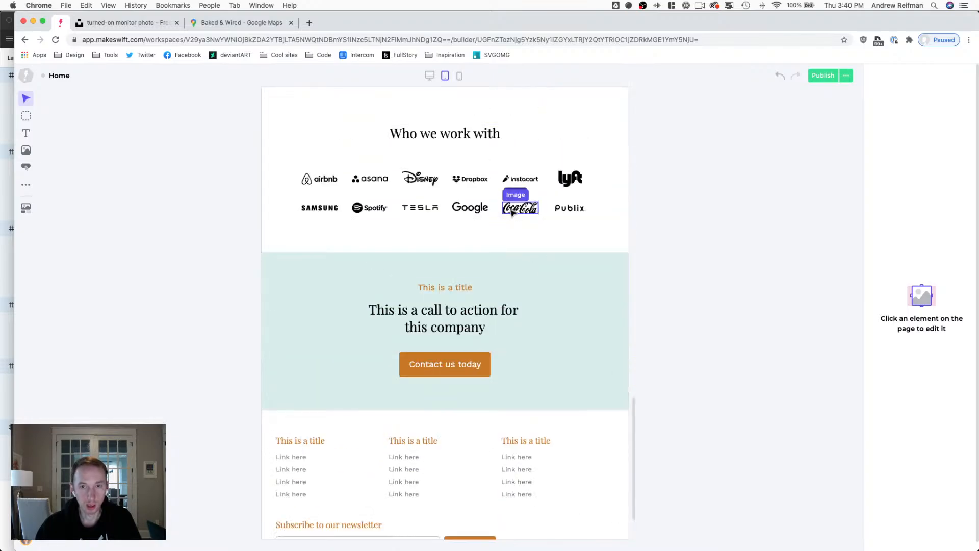
key("3")
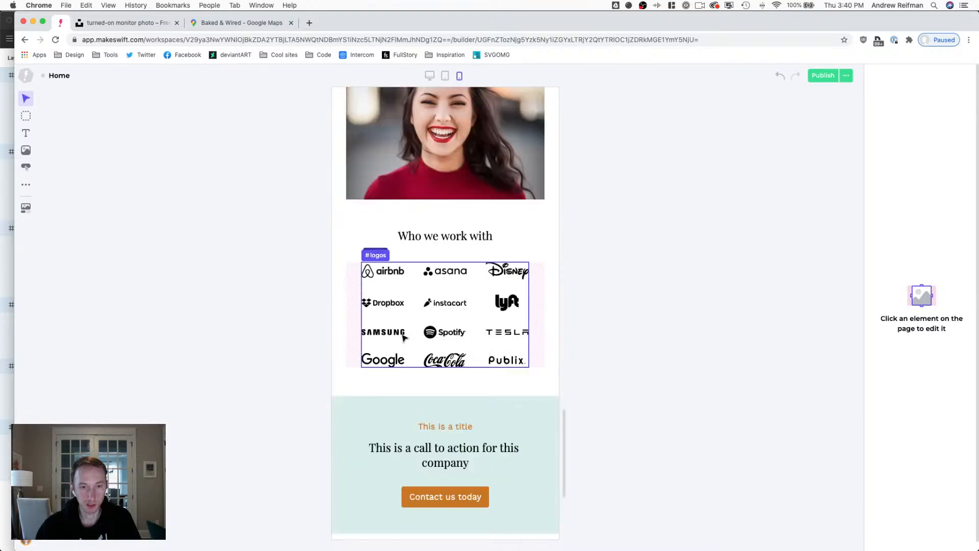
left_click(479, 313)
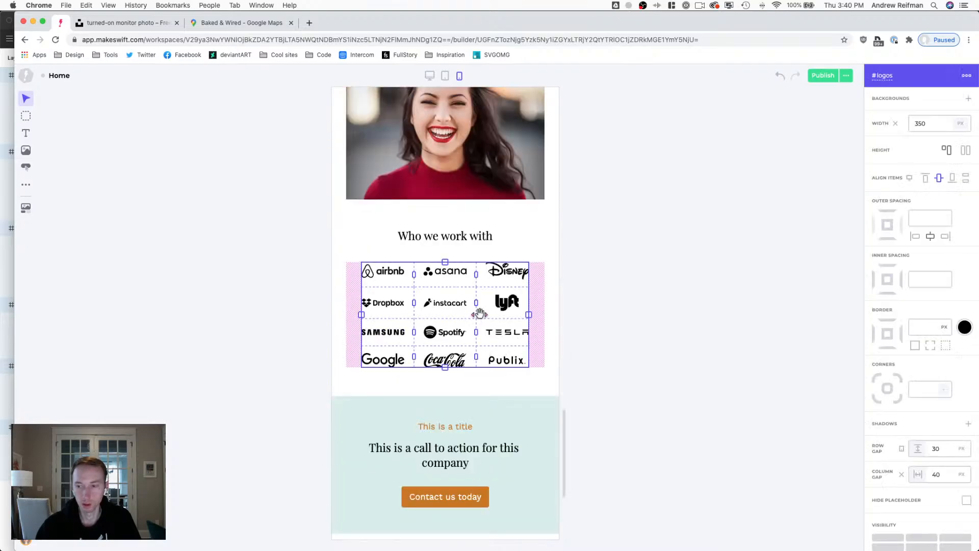
left_click(667, 316)
scroll(670, 316, "down", 5)
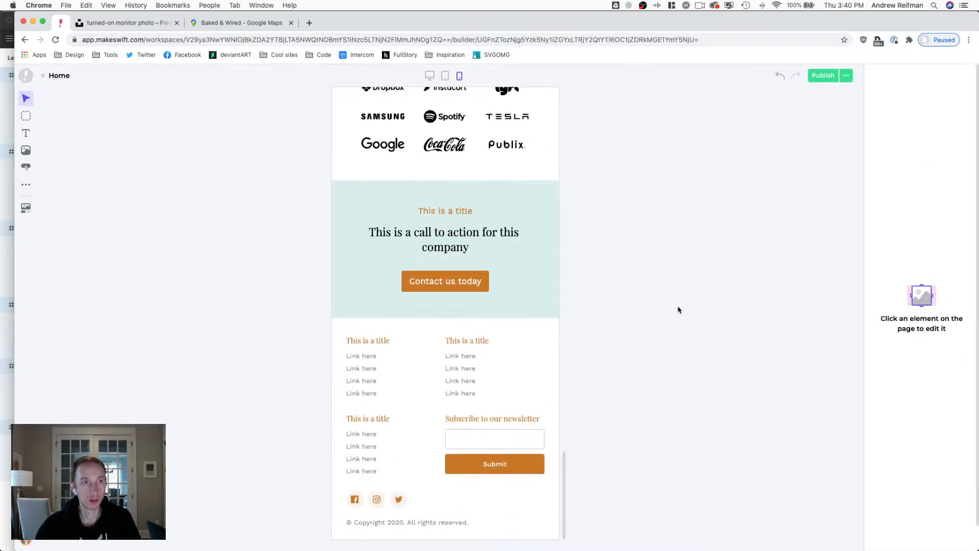
scroll(680, 309, "up", 10)
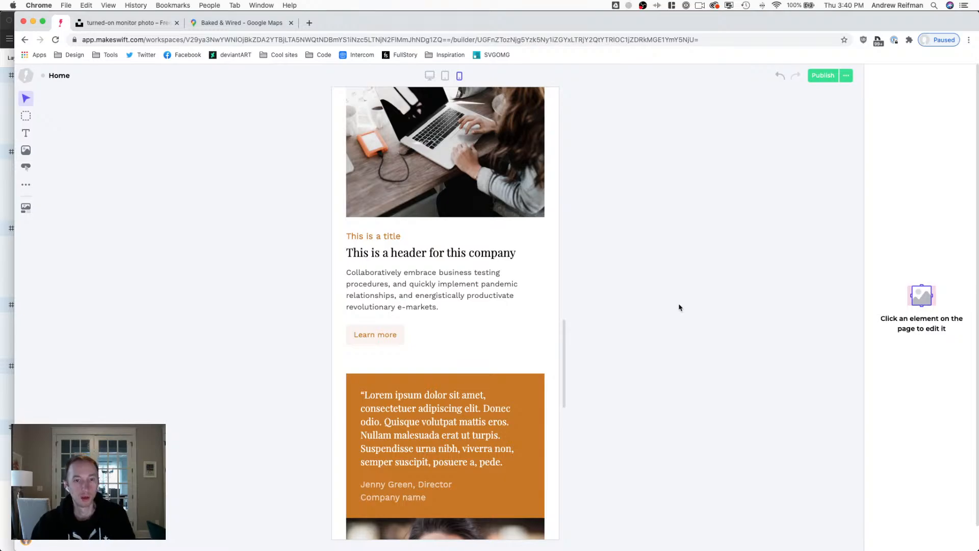
scroll(678, 305, "up", 6)
scroll(678, 306, "up", 15)
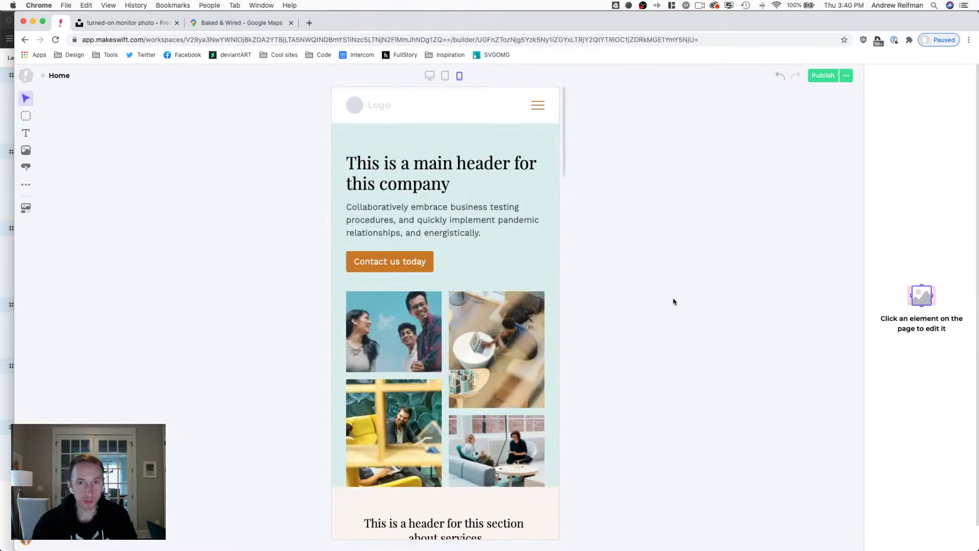
Publish the Home page from desktop width and open its ••• actions menu.
key("1")
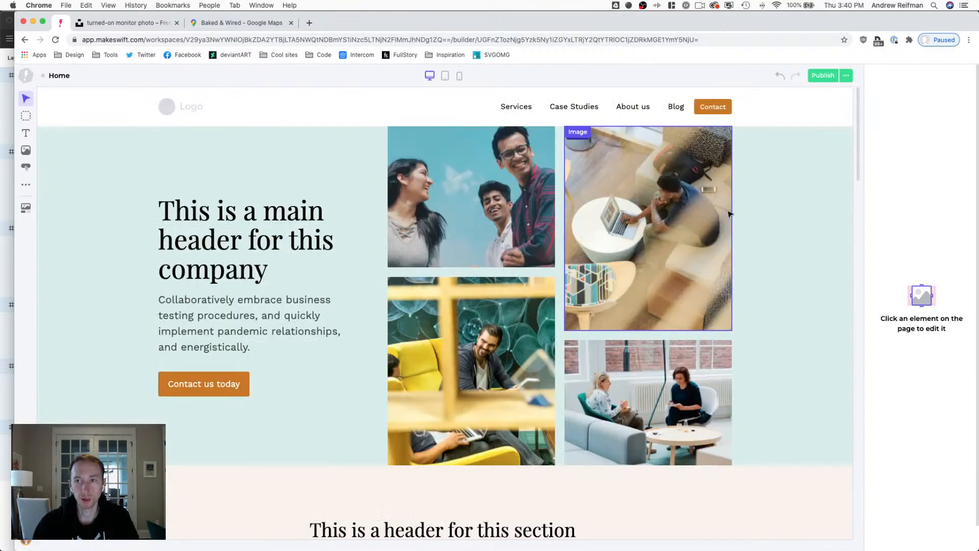
left_click(818, 78)
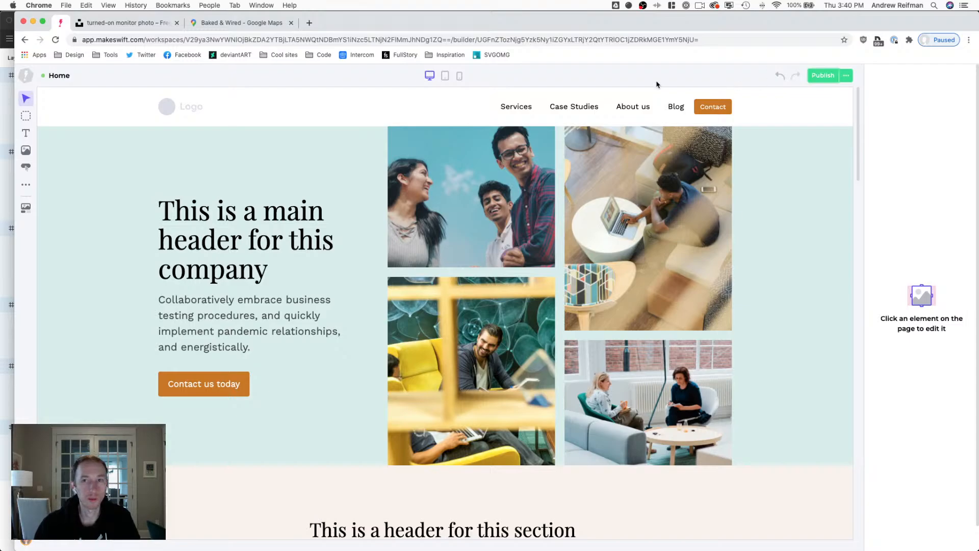
left_click(845, 75)
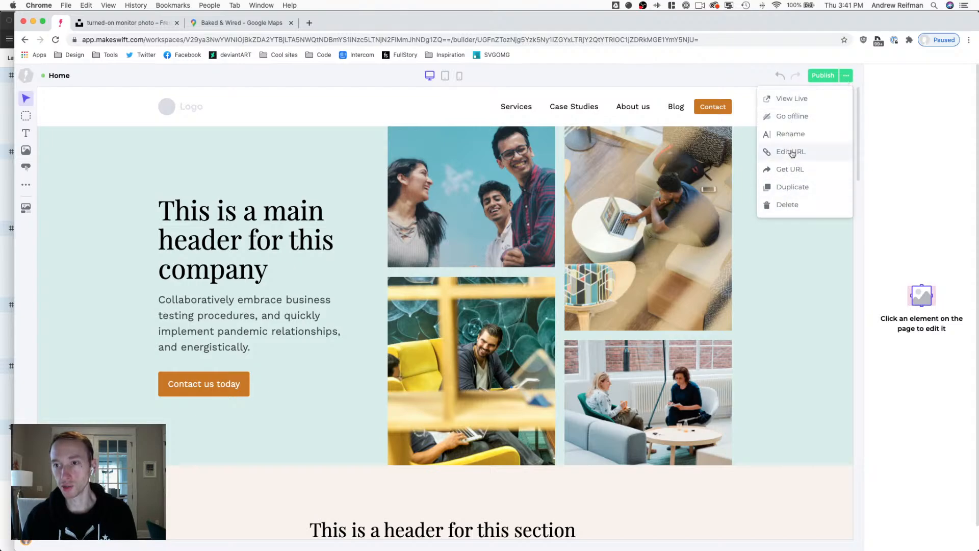
Open the live Home page via View Live, close the maps and photo tabs, and scroll through it.
left_click(780, 104)
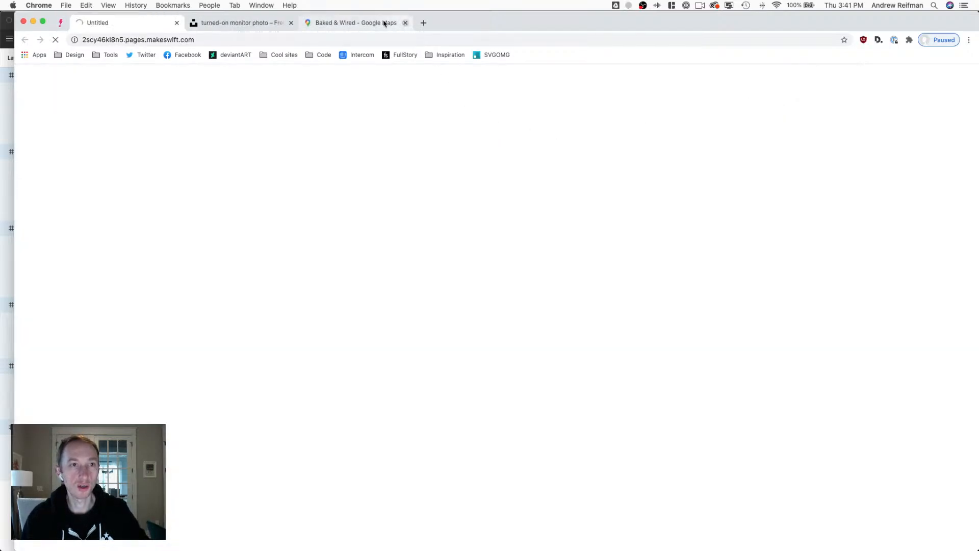
left_click(404, 22)
left_click(291, 23)
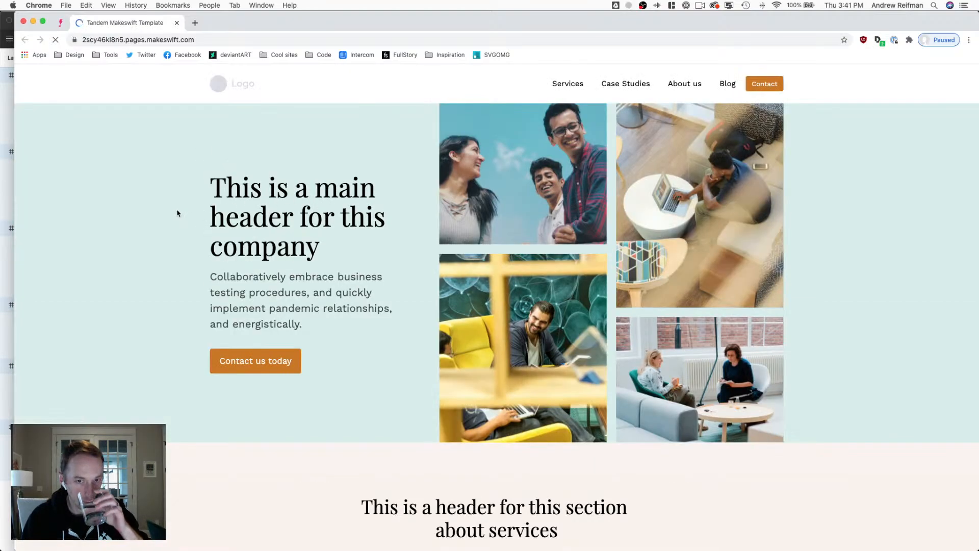
scroll(176, 214, "down", 5)
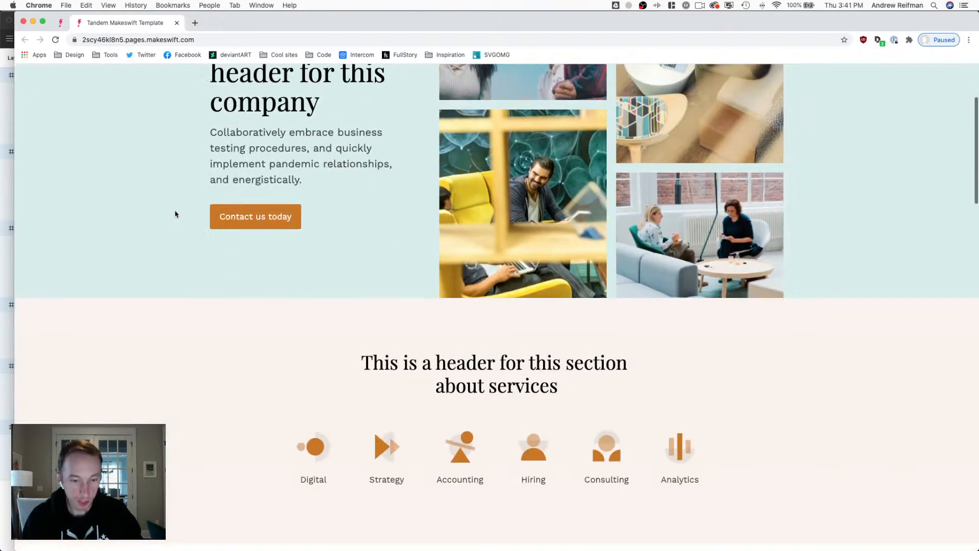
scroll(176, 214, "down", 3)
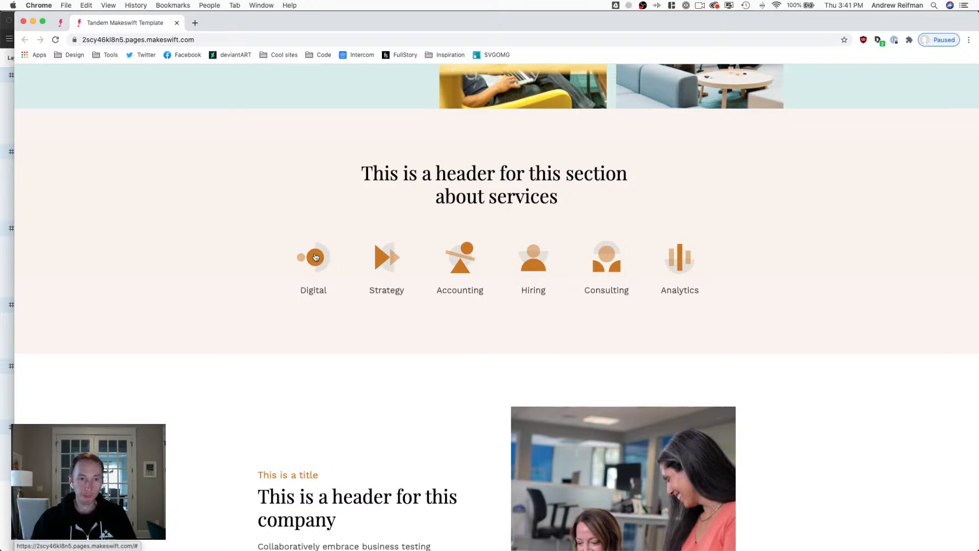
scroll(315, 256, "down", 20)
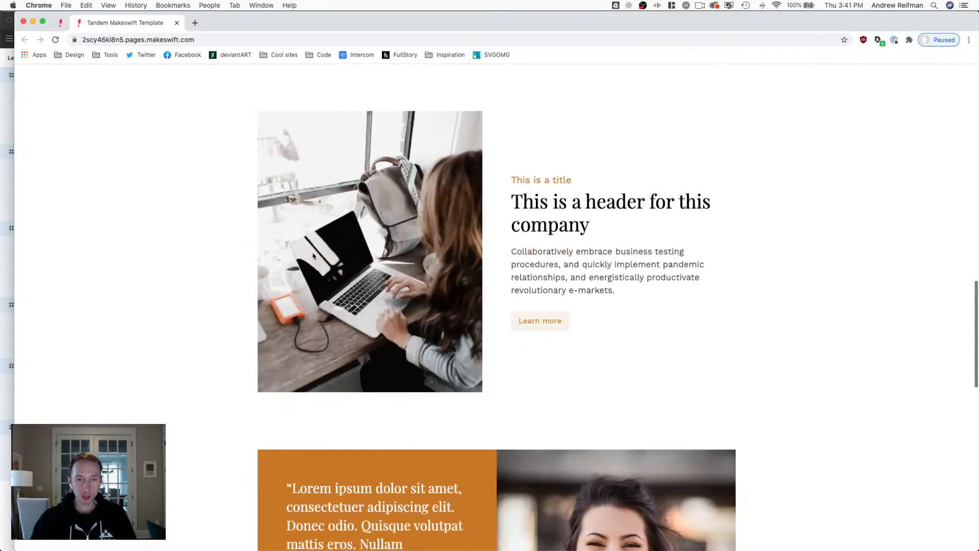
scroll(214, 273, "down", 6)
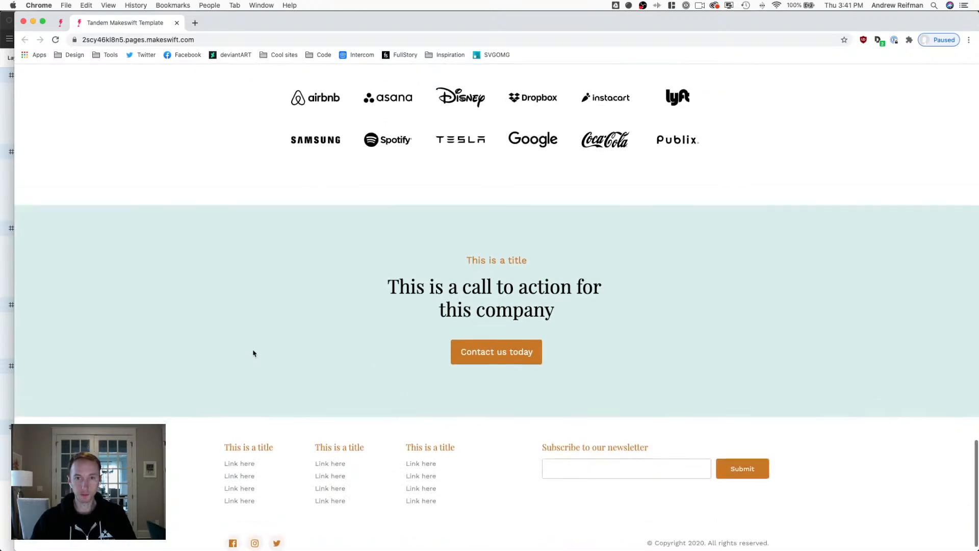
Check the live page at iPhone X size in DevTools, then return to desktop width.
key("super+alt+i")
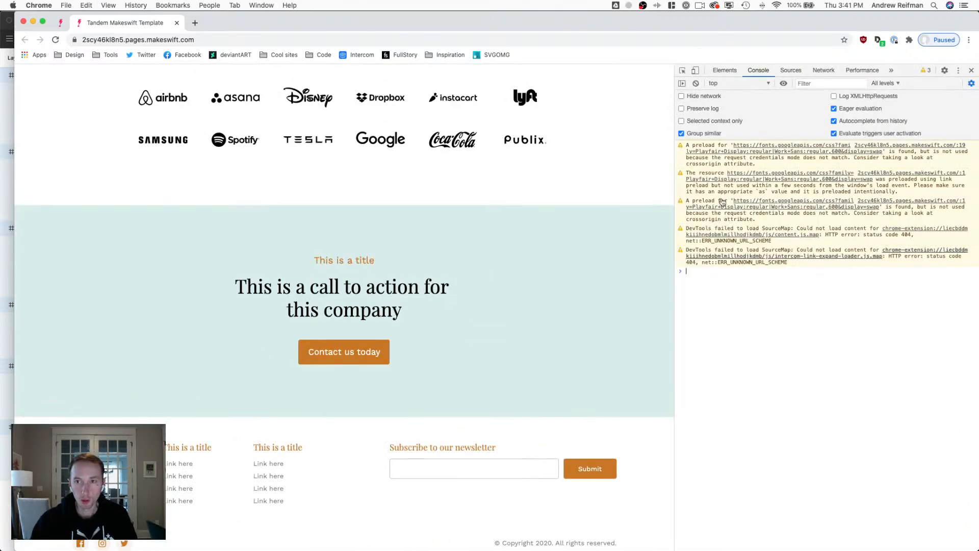
left_click(695, 70)
scroll(321, 219, "up", 10)
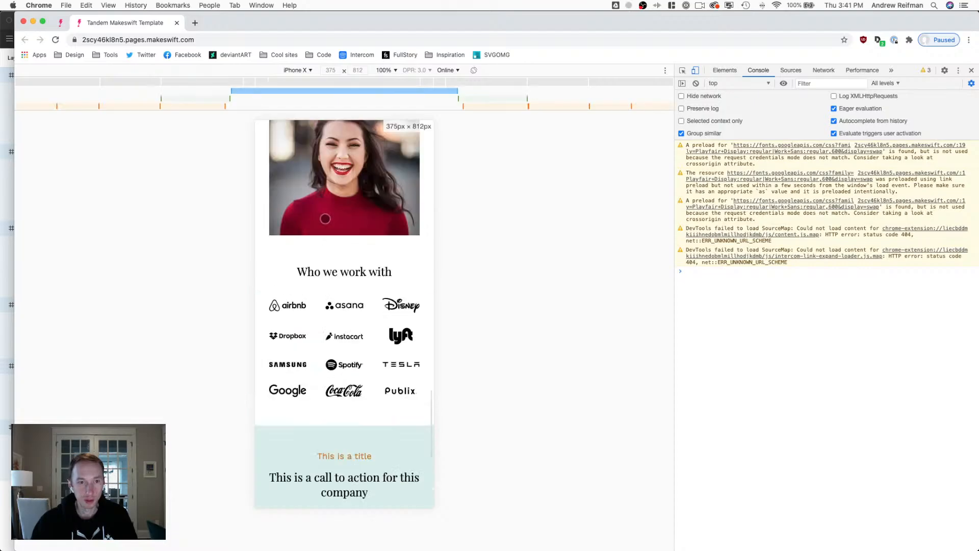
scroll(326, 222, "up", 15)
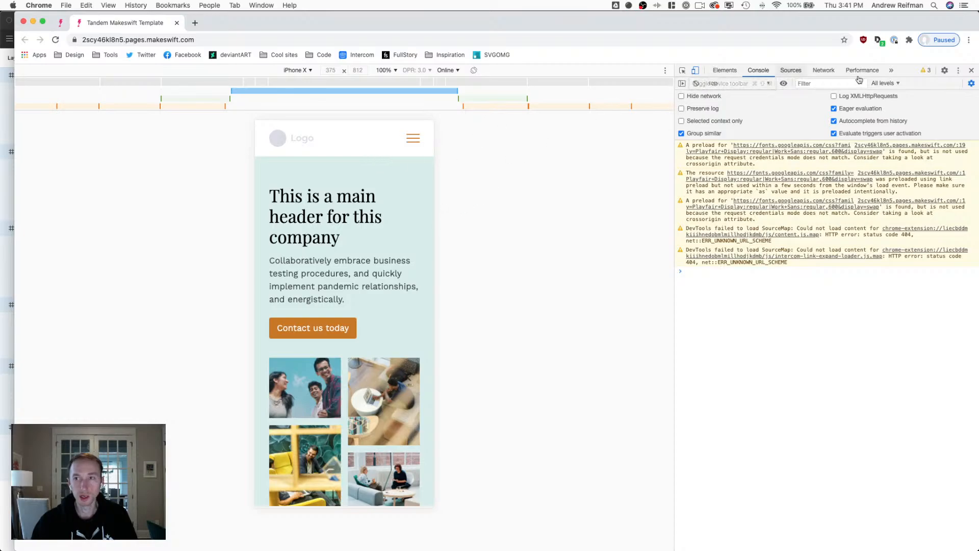
left_click(695, 70)
left_click(973, 72)
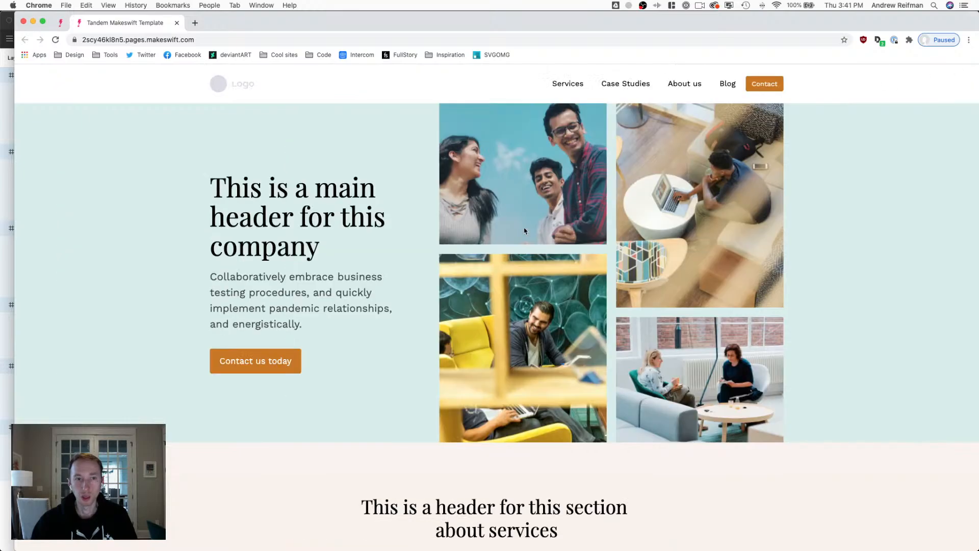
Clear the Digital service icon's 'Scroll to element' On Click action.
left_click(60, 23)
scroll(259, 339, "down", 6)
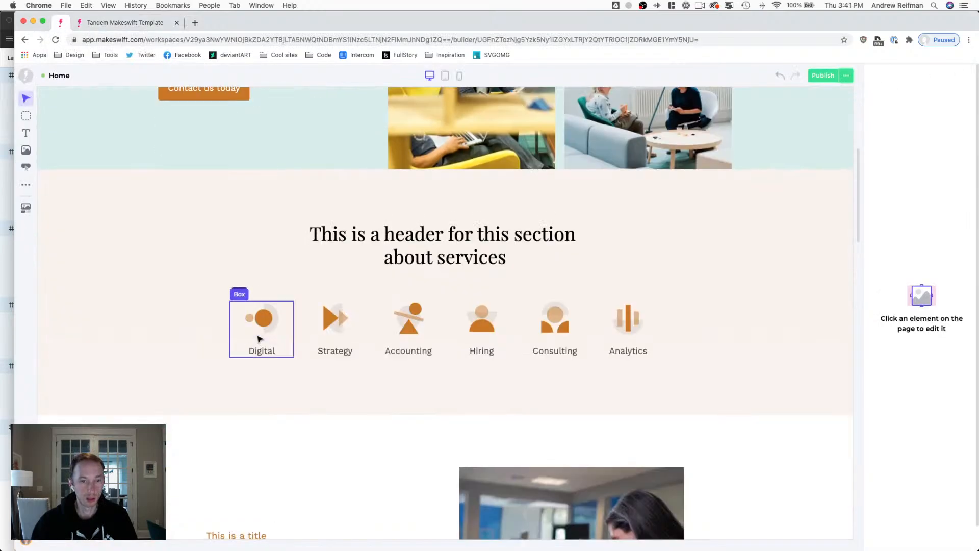
scroll(259, 339, "down", 1)
left_click(263, 298)
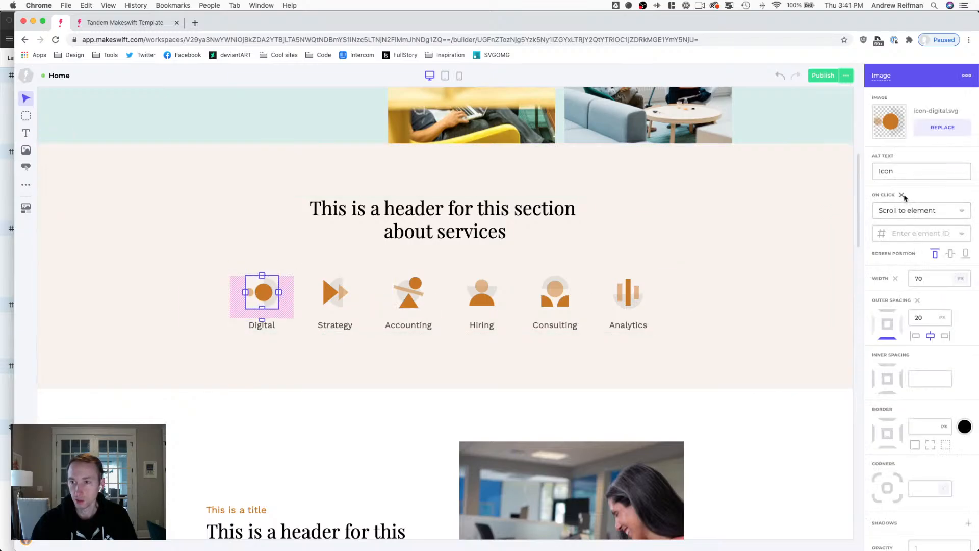
left_click(902, 195)
left_click(334, 294)
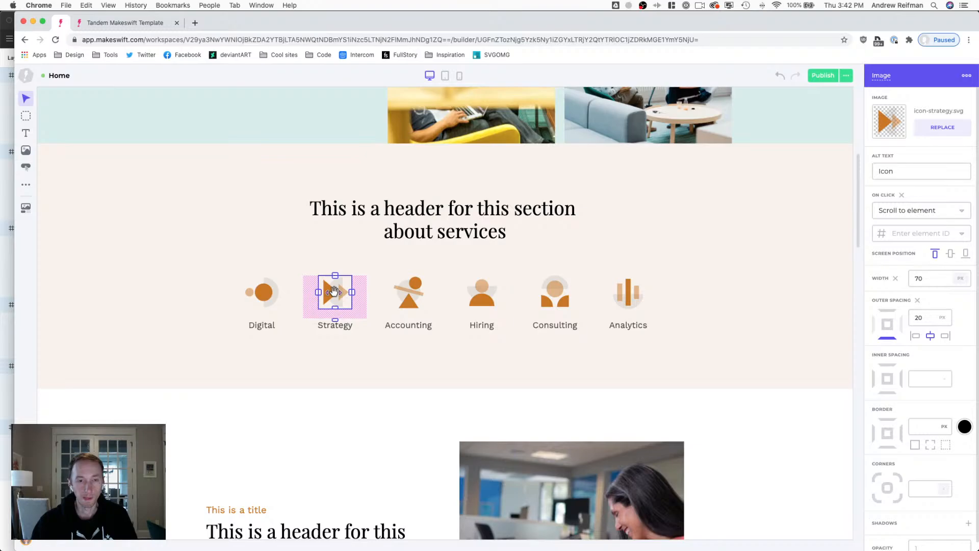
left_click(263, 294)
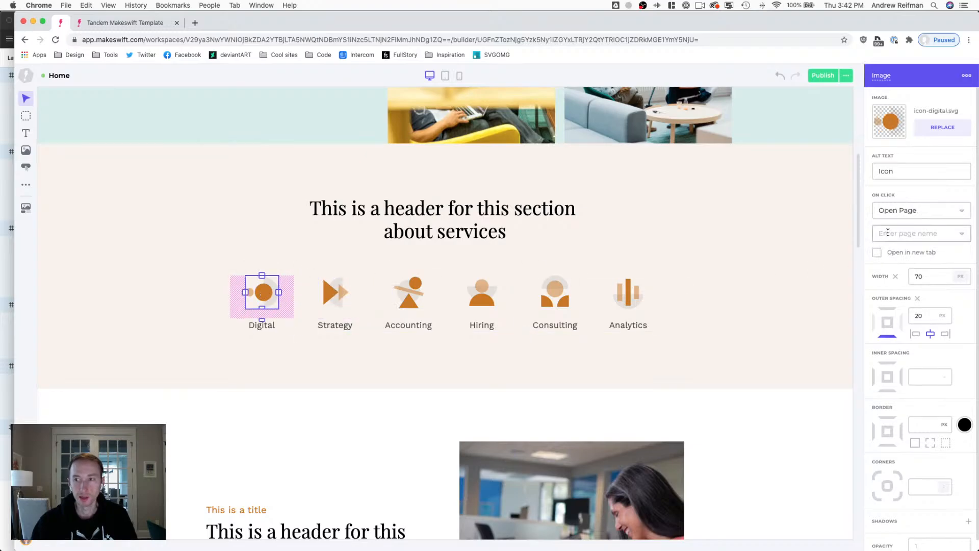
left_click(334, 291)
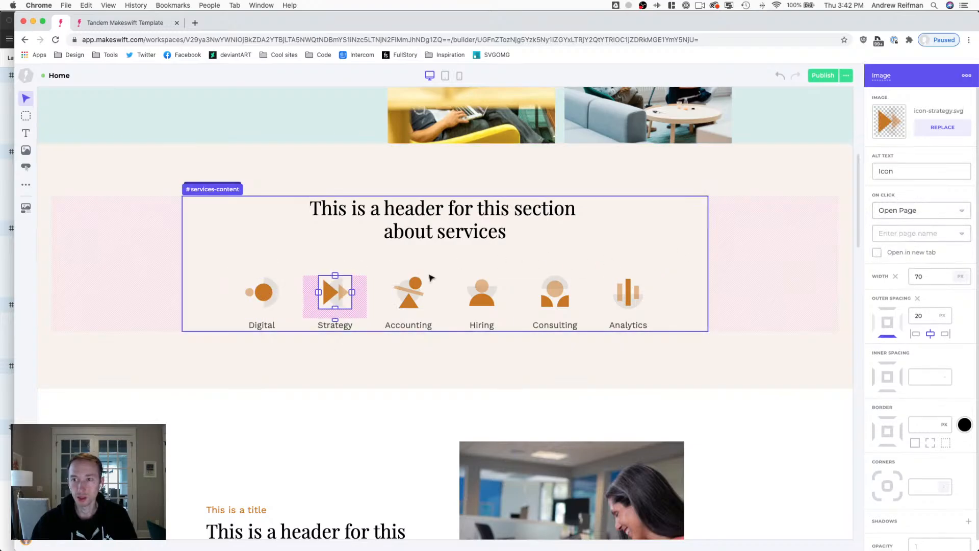
Clear the Consulting and Analytics icons' scroll actions, then reload the published site.
left_click(407, 288)
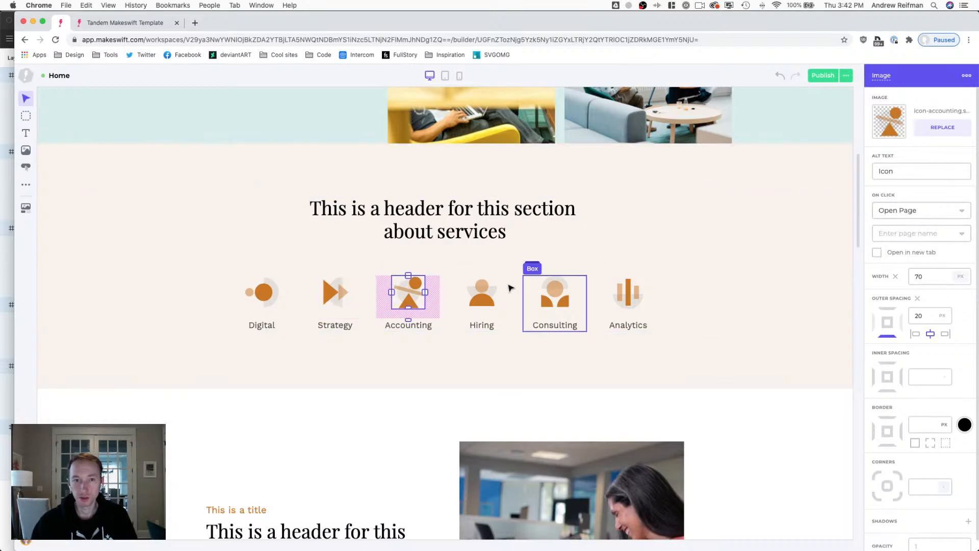
left_click(481, 292)
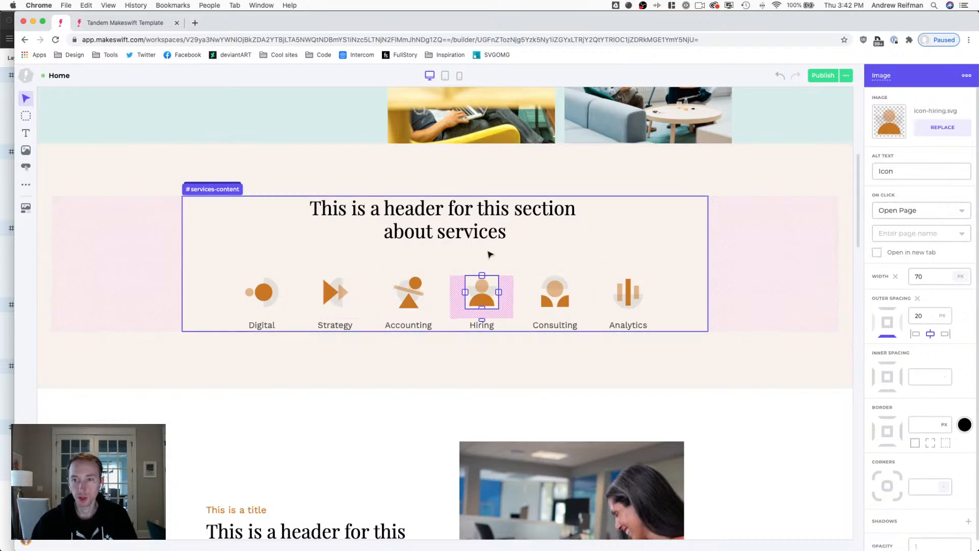
left_click(422, 290)
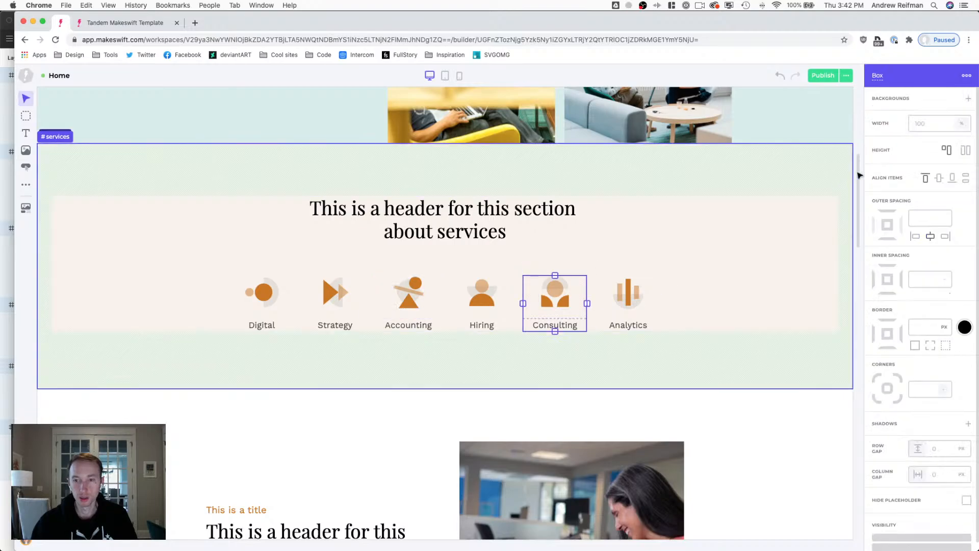
left_click(555, 291)
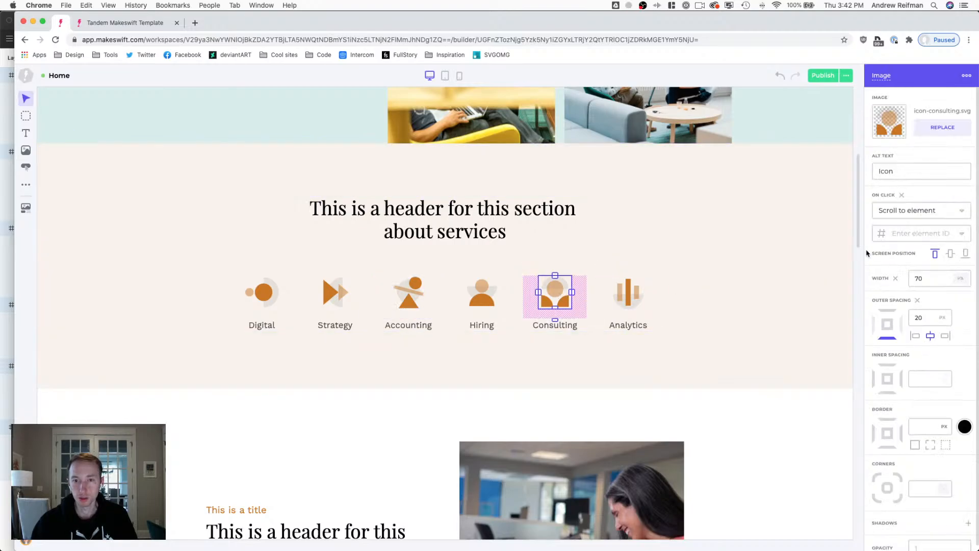
left_click(902, 195)
left_click(623, 294)
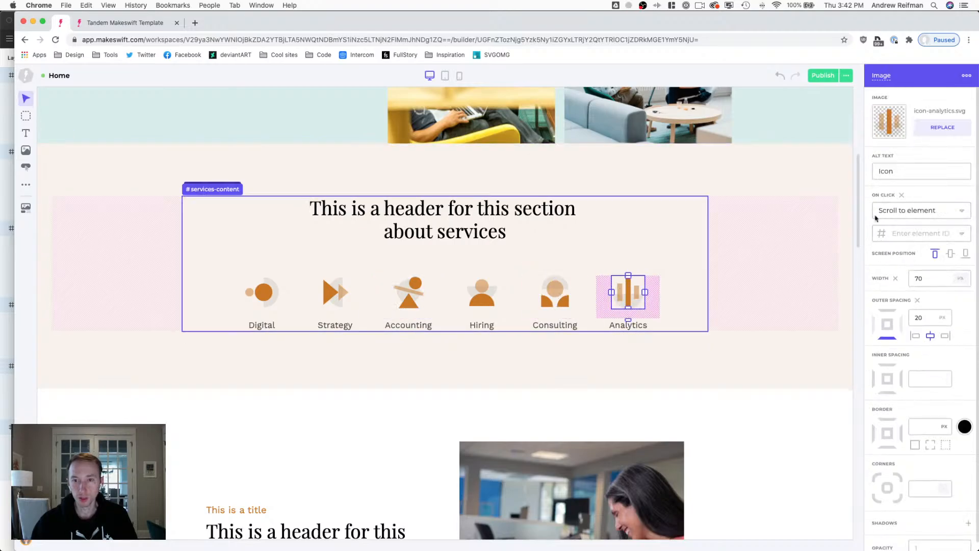
left_click(902, 195)
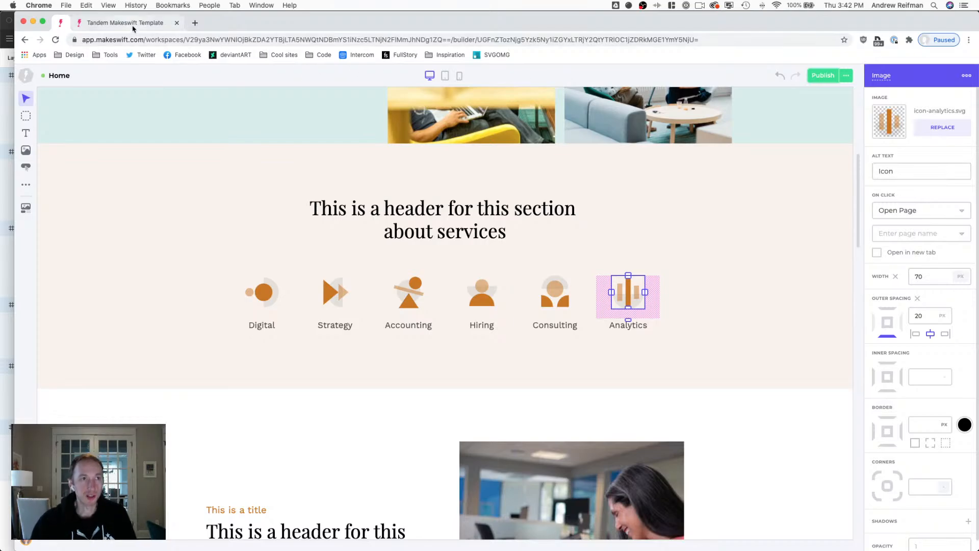
left_click(132, 26)
left_click(57, 41)
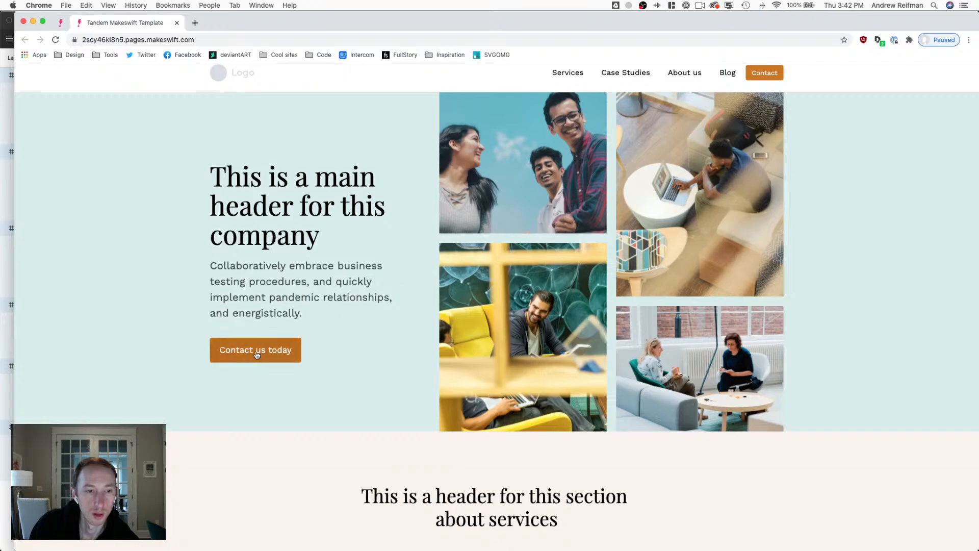
scroll(258, 353, "down", 5)
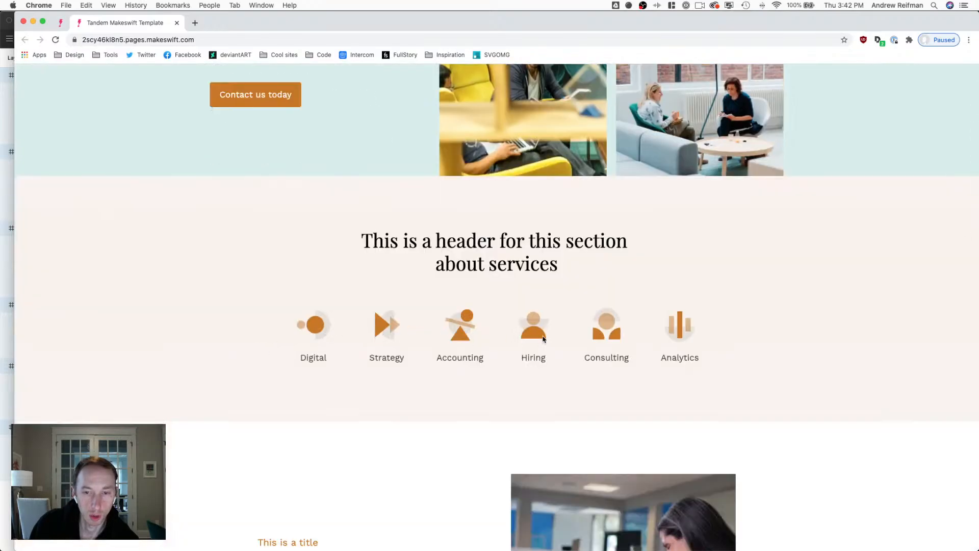
scroll(671, 329, "down", 3)
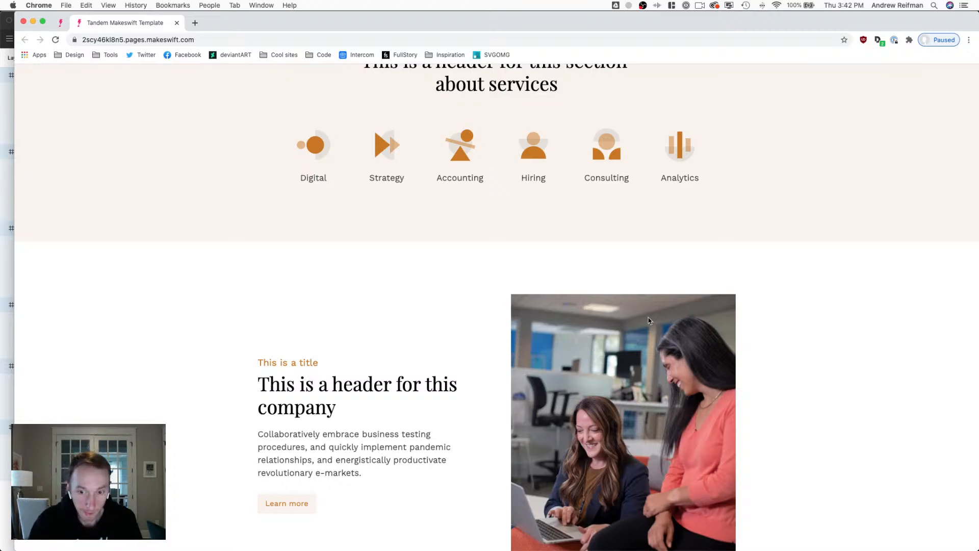
scroll(645, 321, "down", 2)
scroll(638, 325, "down", 2)
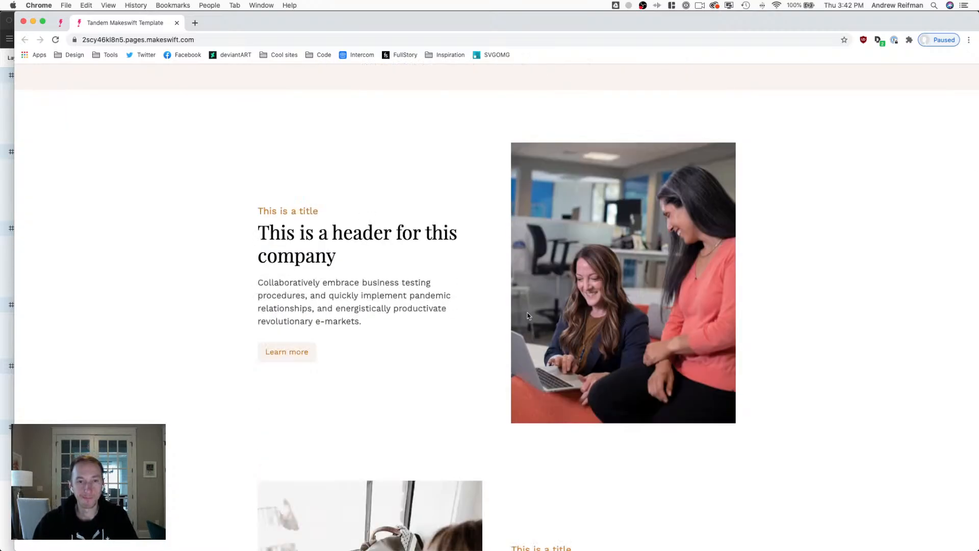
scroll(528, 314, "down", 2)
scroll(509, 302, "down", 7)
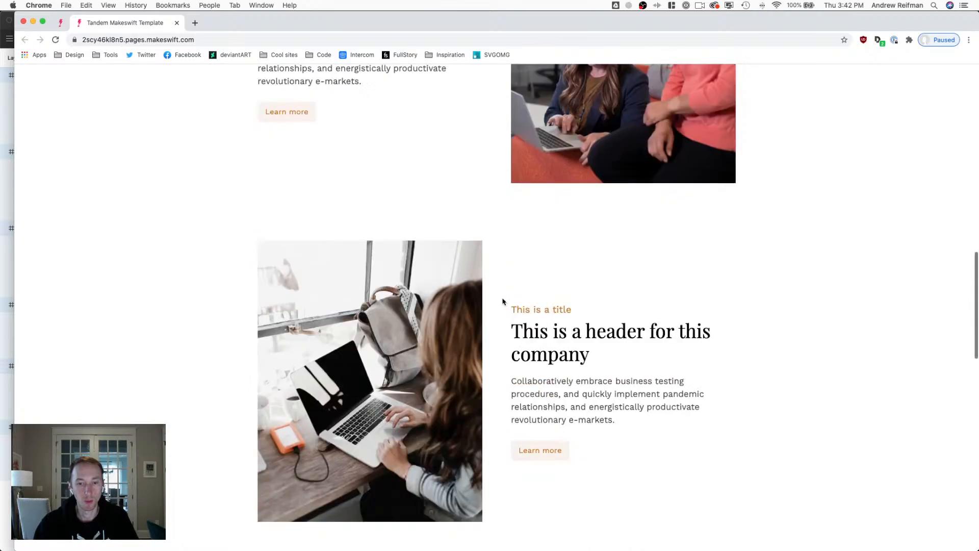
scroll(495, 300, "up", 20)
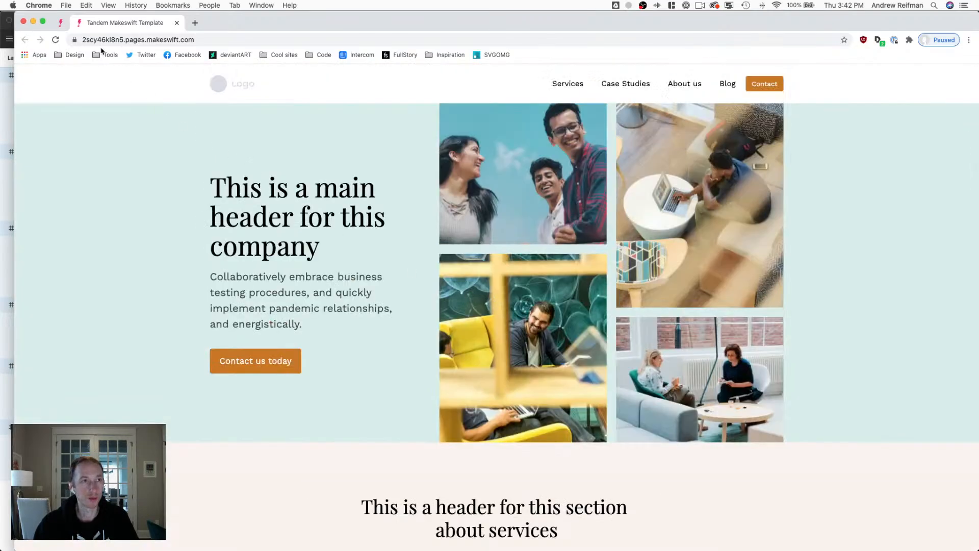
Open the Services page's design for editing from Page Settings.
left_click(60, 23)
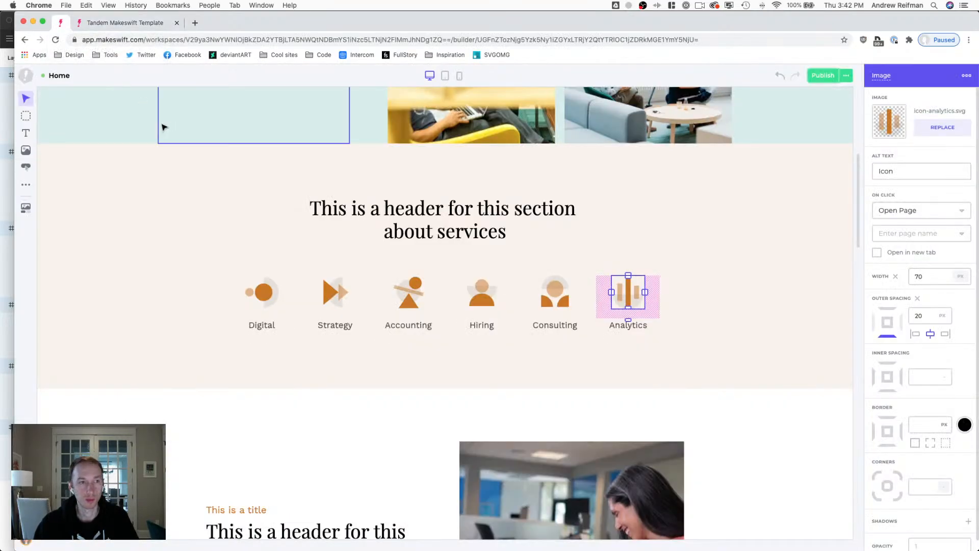
left_click(26, 75)
left_click(42, 101)
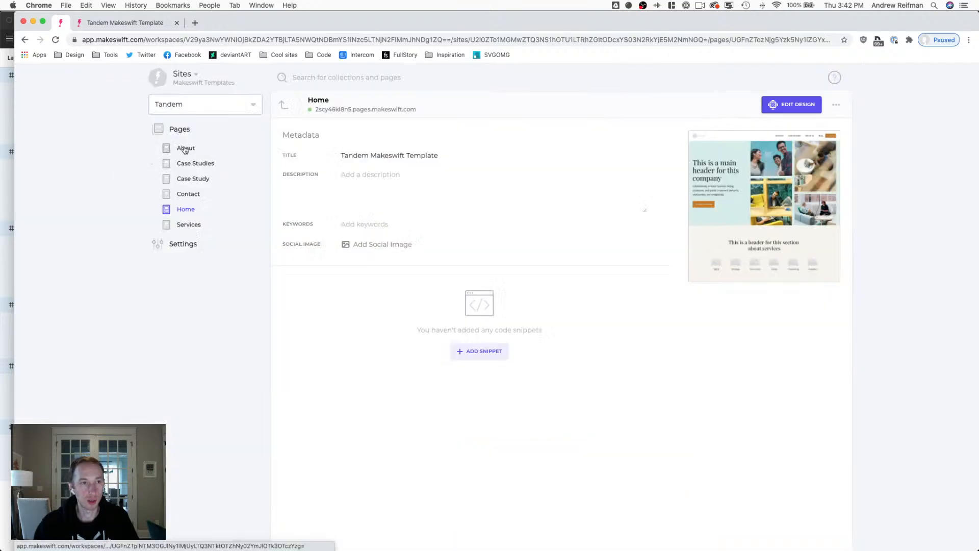
left_click(186, 227)
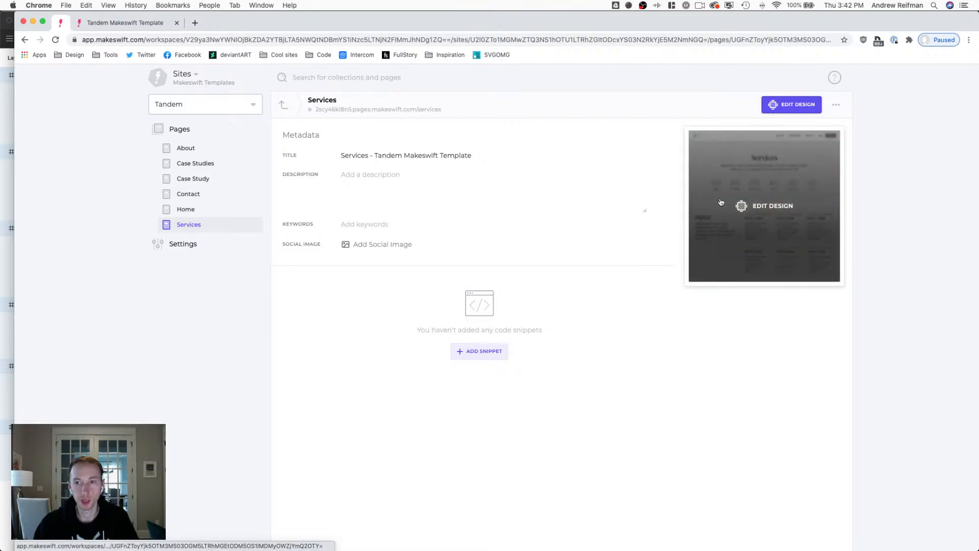
left_click(720, 202)
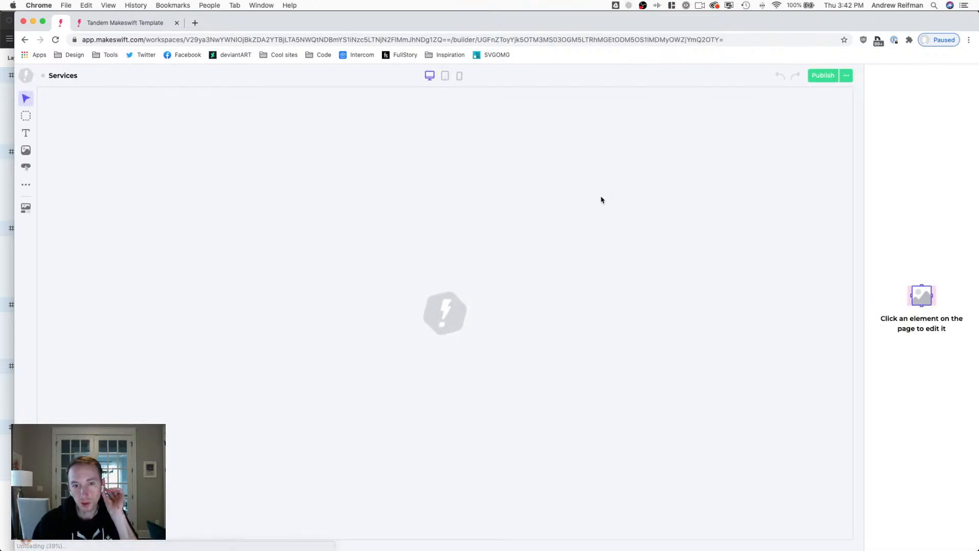
Scroll through the Services page's placeholder service cards and switch to the mobile layout.
scroll(590, 219, "down", 3)
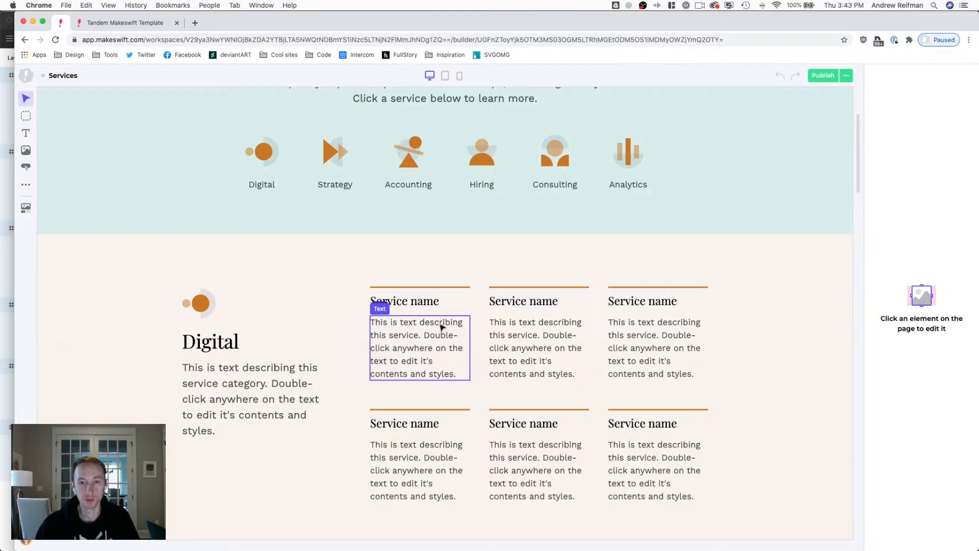
scroll(441, 326, "down", 15)
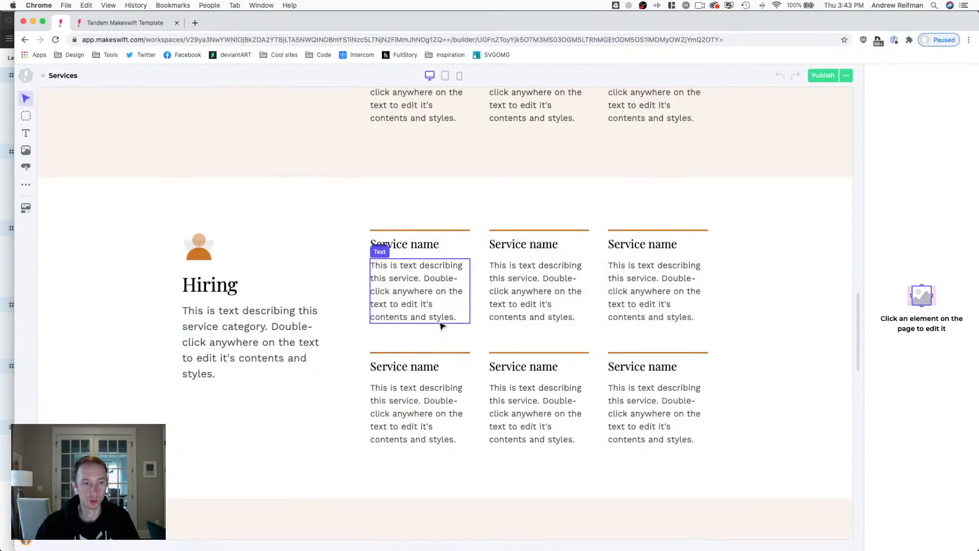
scroll(441, 327, "down", 15)
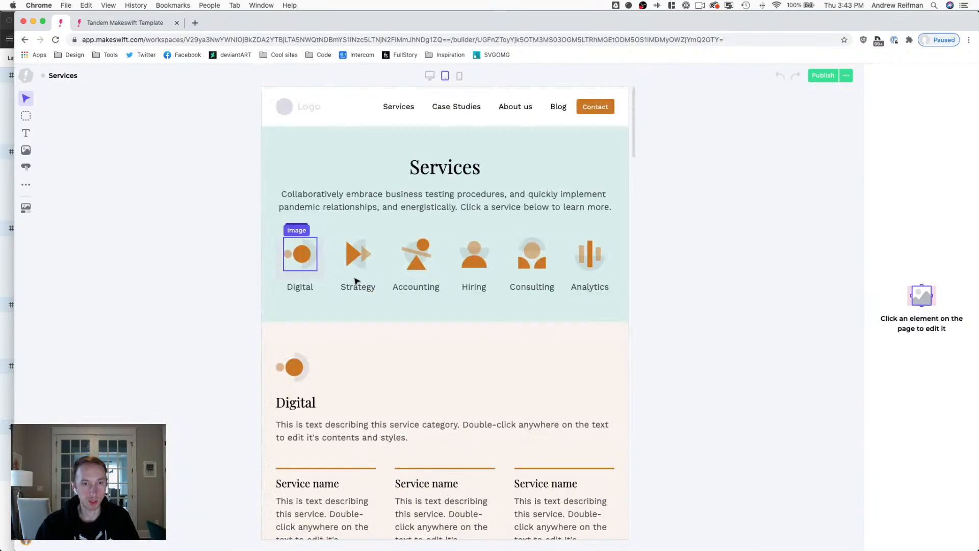
scroll(366, 282, "down", 12)
scroll(366, 286, "down", 15)
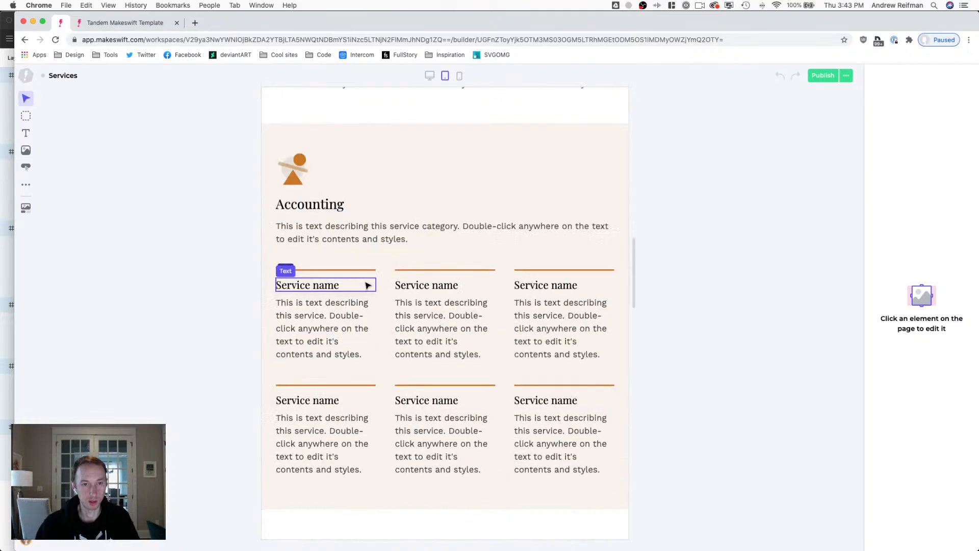
scroll(366, 286, "down", 12)
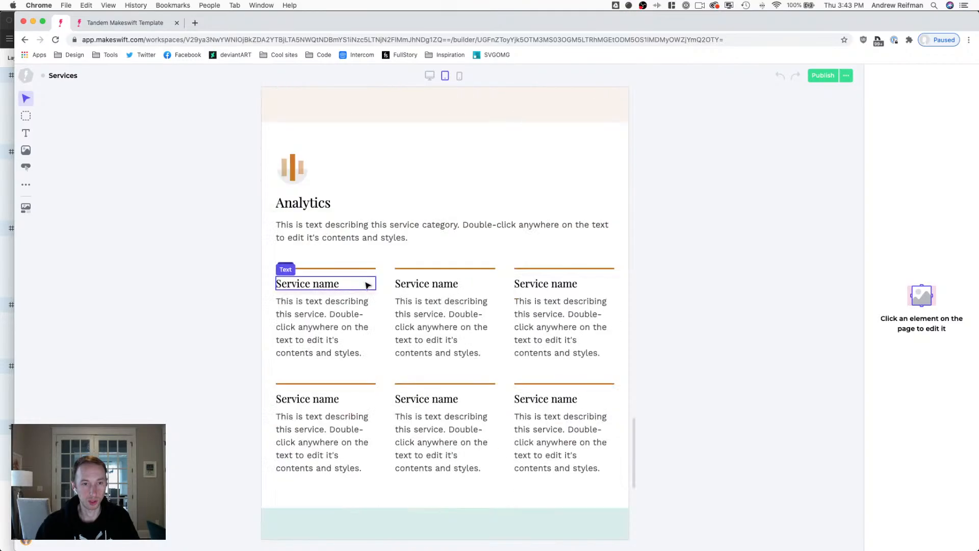
scroll(366, 286, "down", 1)
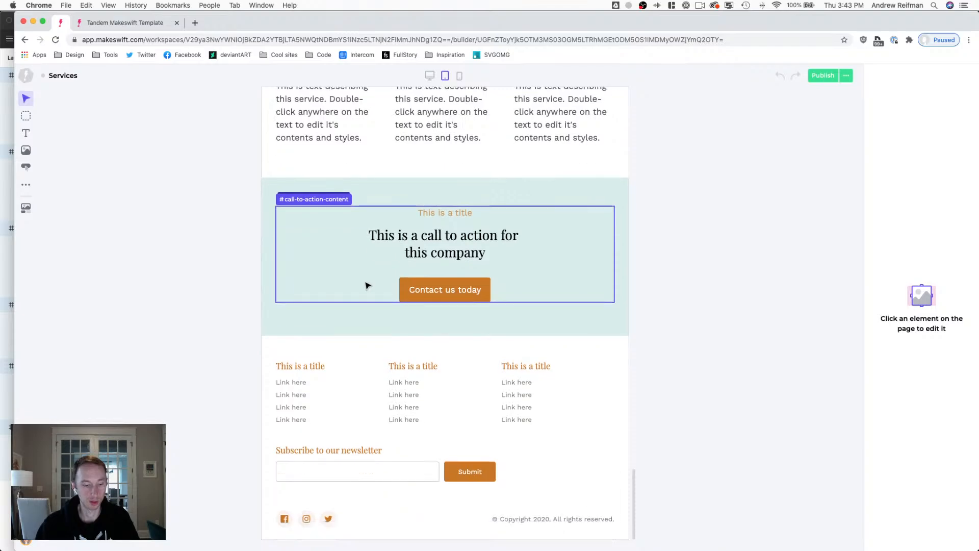
key("3")
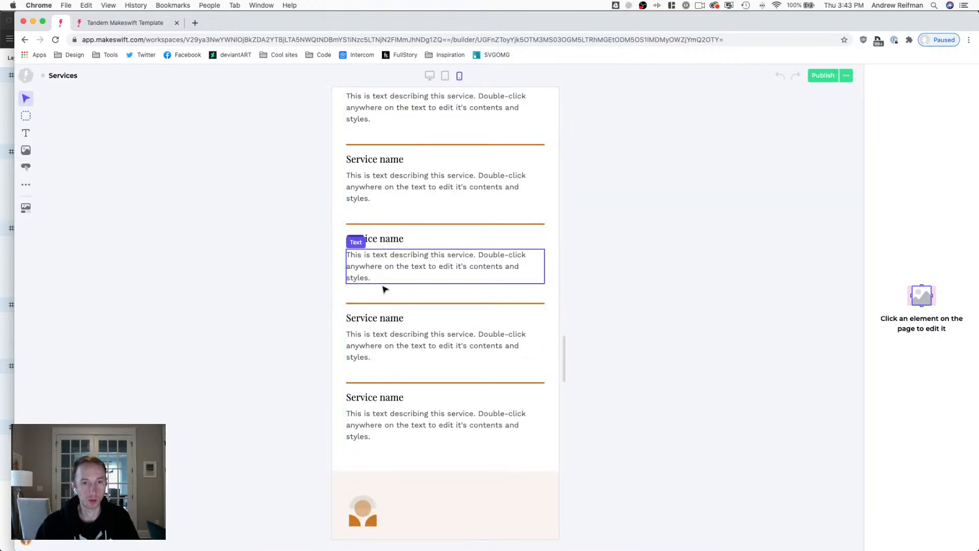
Try a 35 px row gap on the Digital service list, undo it, and clear the selection.
left_click(382, 294)
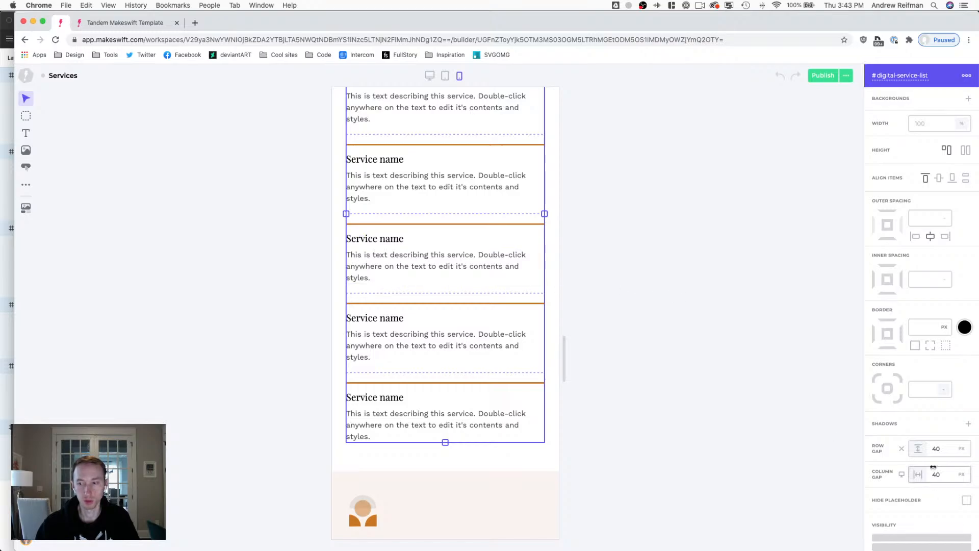
left_click(947, 450)
type("35")
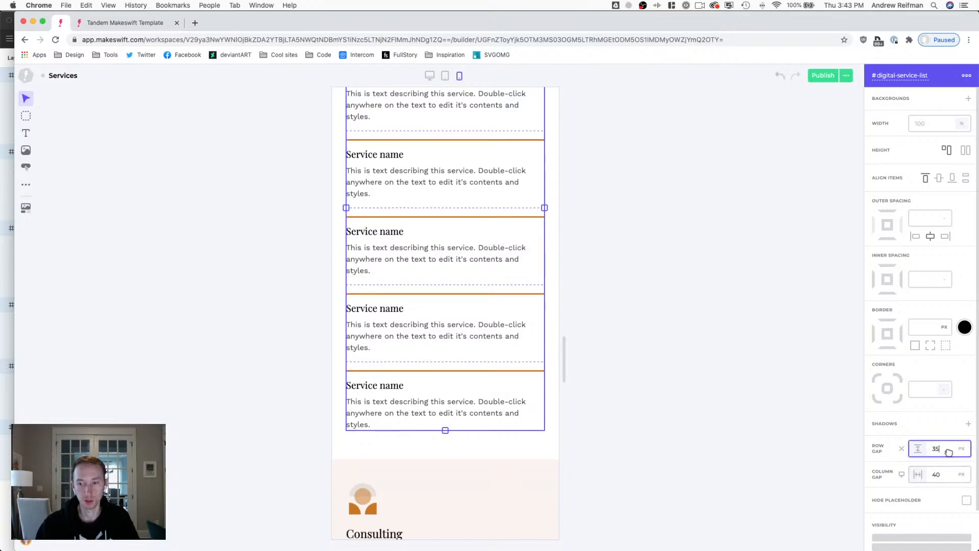
key("super+z")
key("Return")
scroll(728, 394, "up", 12)
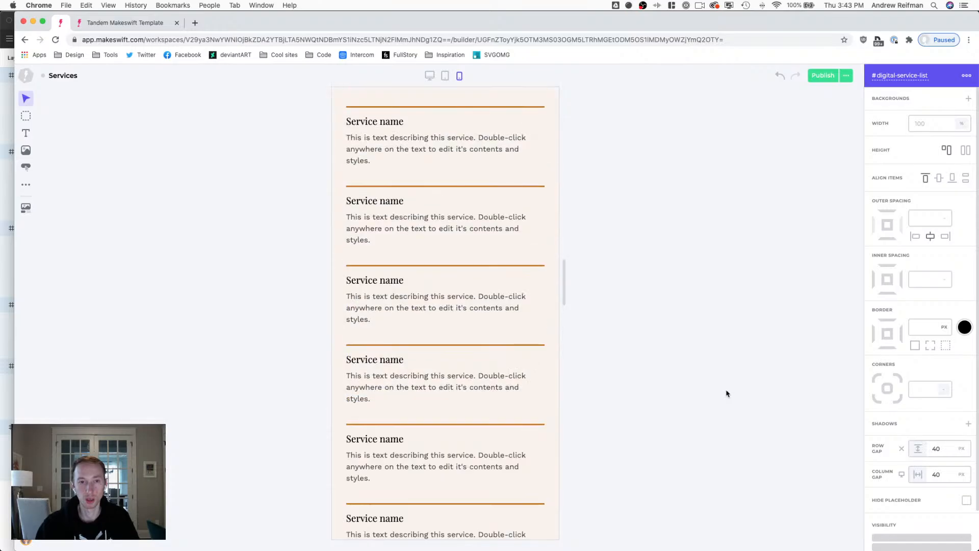
scroll(726, 393, "down", 5)
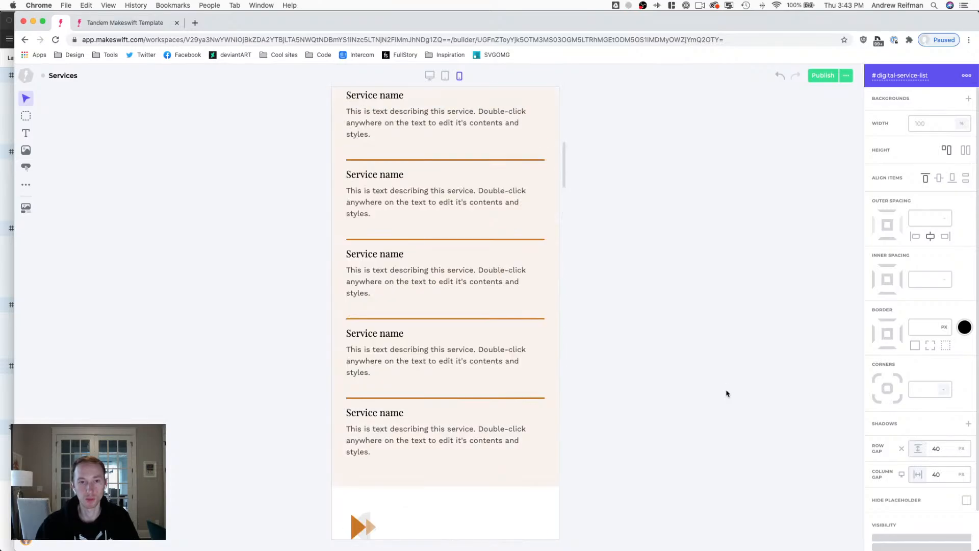
scroll(727, 393, "up", 10)
left_click(726, 393)
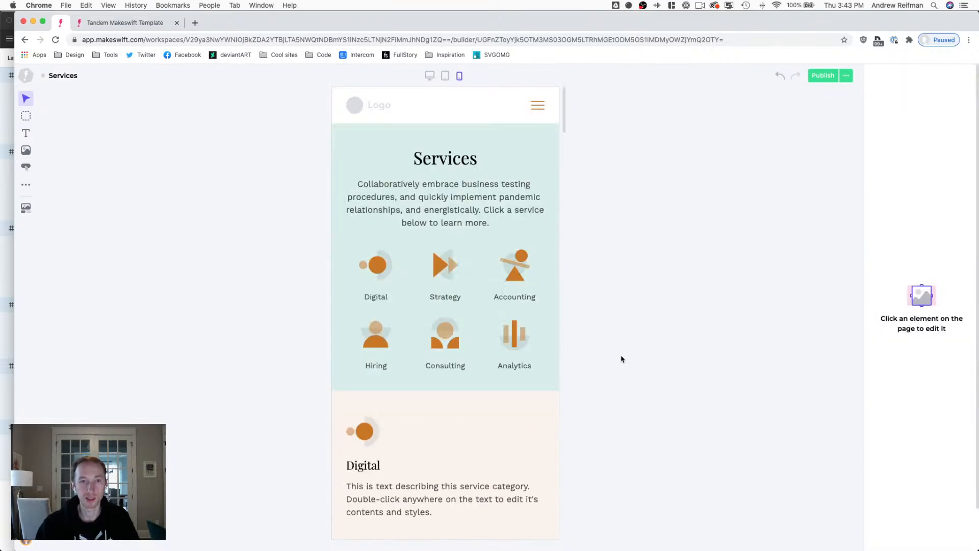
scroll(620, 356, "down", 5)
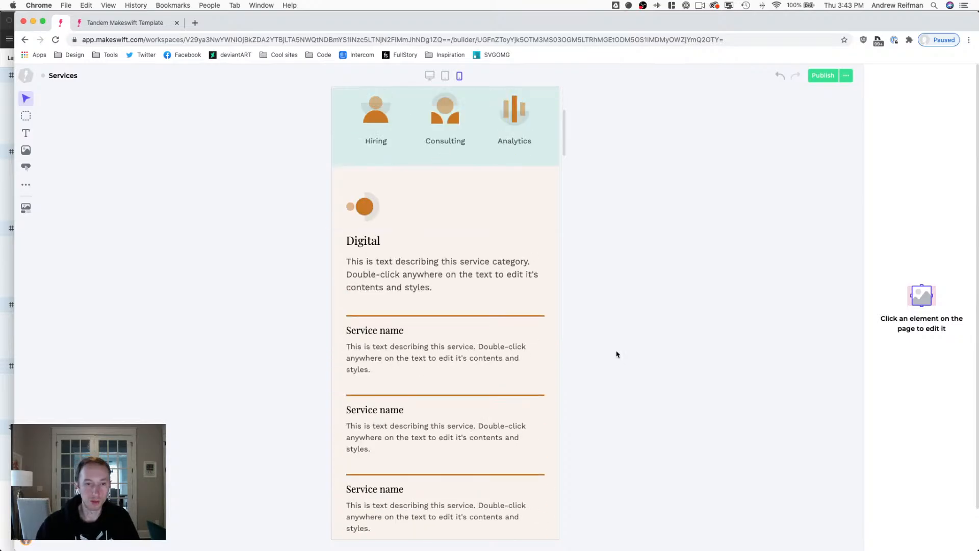
scroll(617, 353, "down", 2)
Set the Digital and Strategy service lists' row gap to 30 px.
left_click(384, 302)
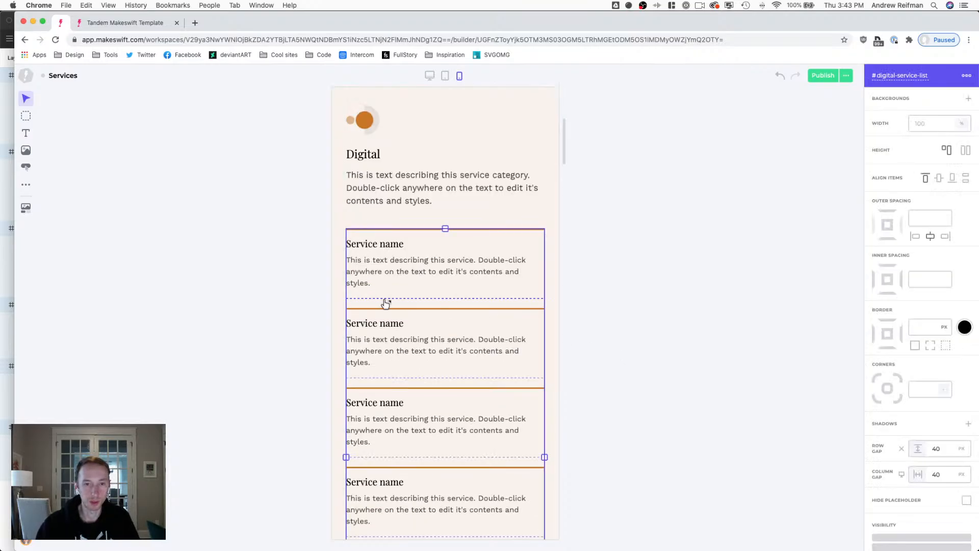
left_click(951, 453)
type("35")
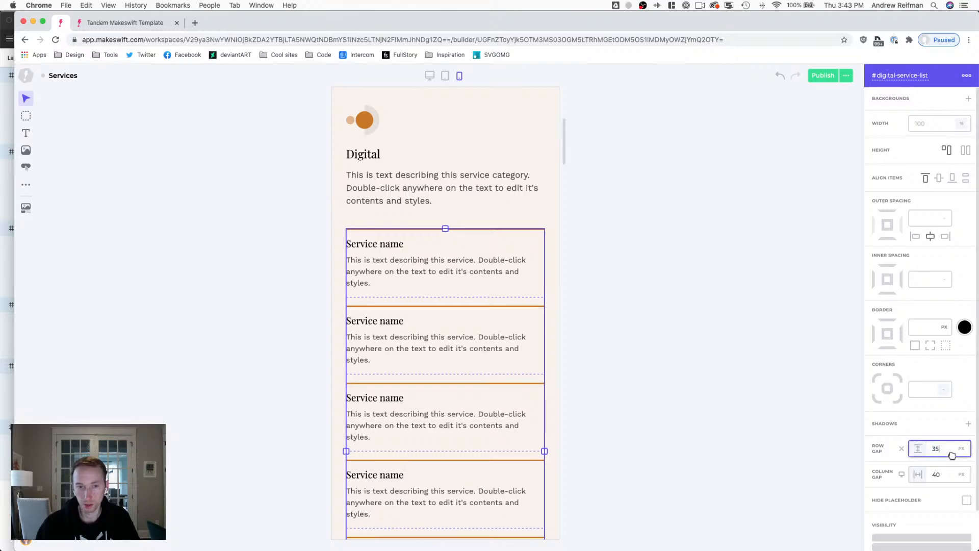
key("BackSpace")
type("0")
key("Return")
scroll(649, 307, "down", 8)
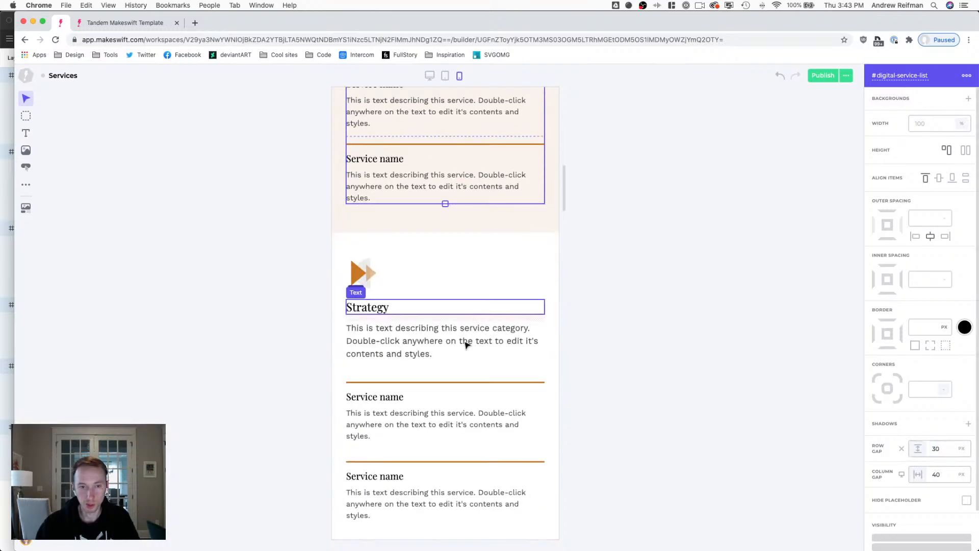
left_click(399, 448)
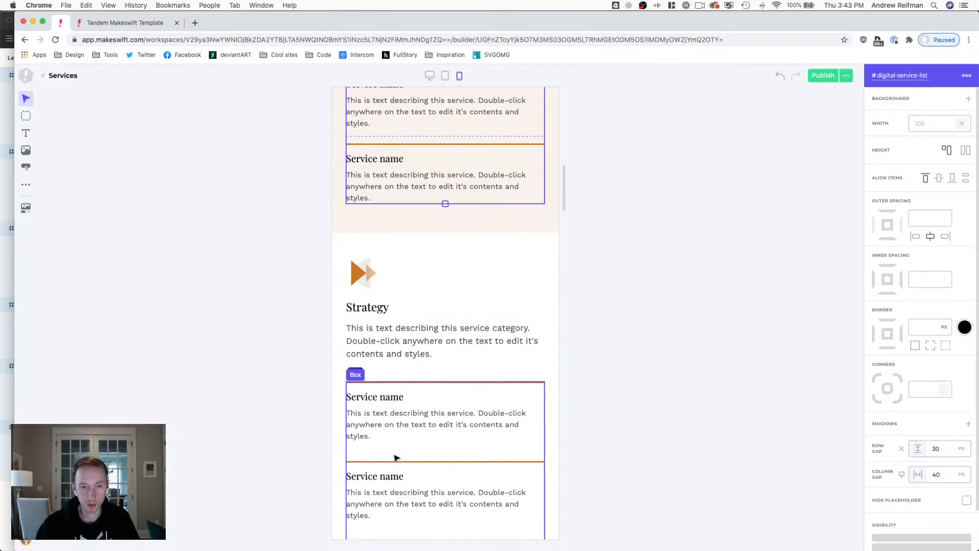
left_click(949, 454)
key("Down")
key("Down")
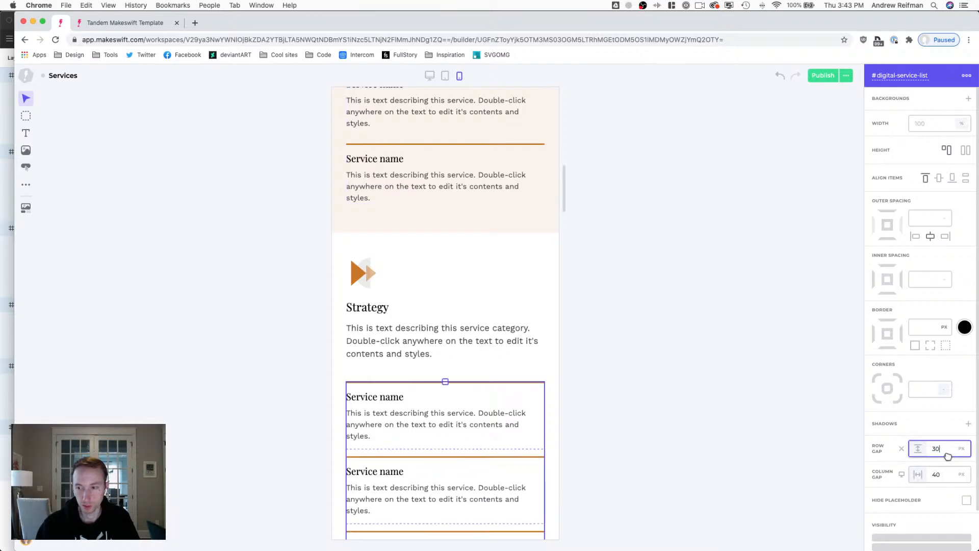
key("Return")
Set the Accounting and Hiring service lists' row gap to 30 px.
scroll(678, 360, "down", 6)
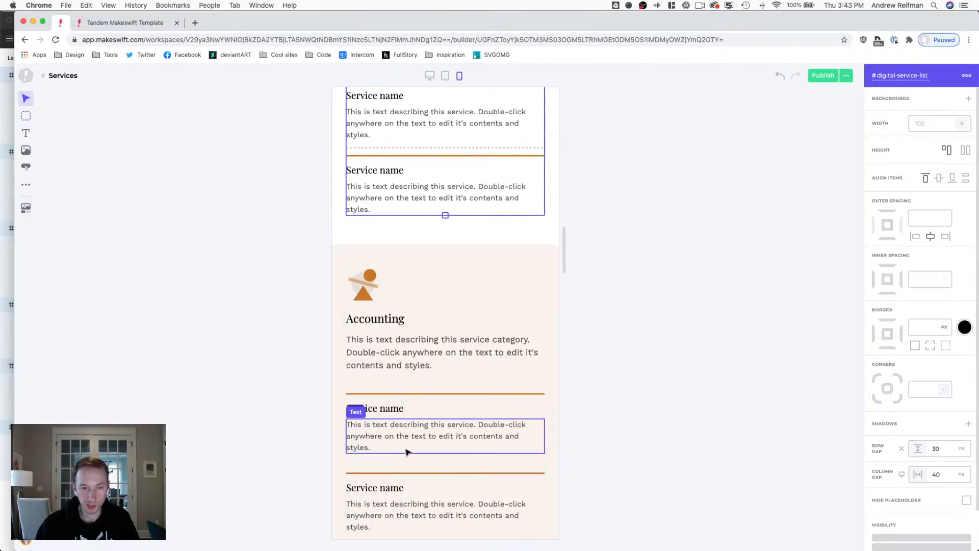
left_click(396, 463)
left_click(945, 453)
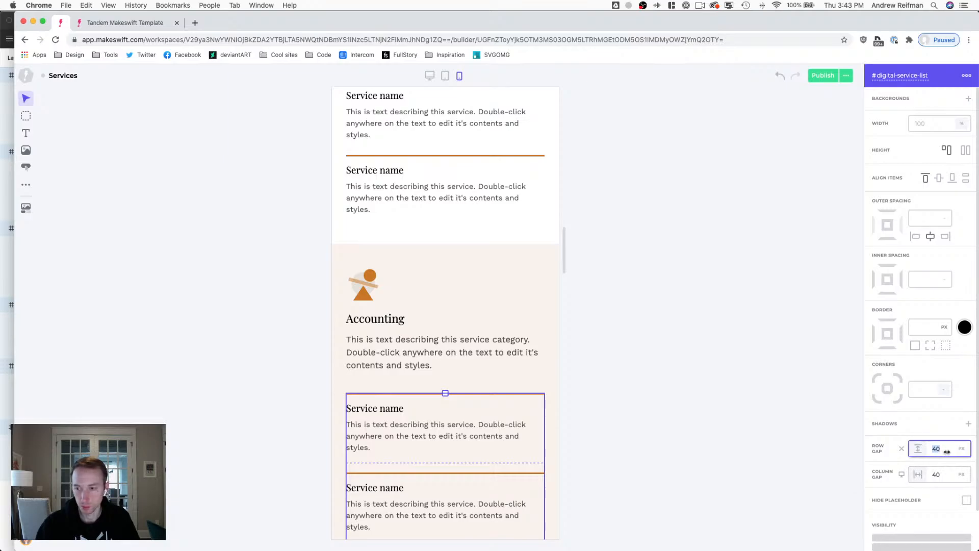
key("Up")
key("Down")
key("Return")
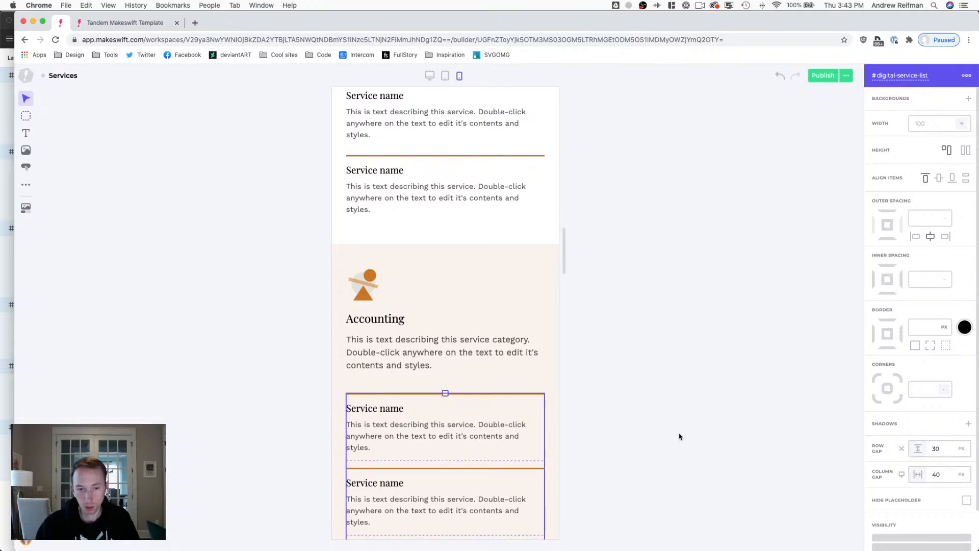
scroll(682, 432, "down", 6)
scroll(684, 432, "down", 1)
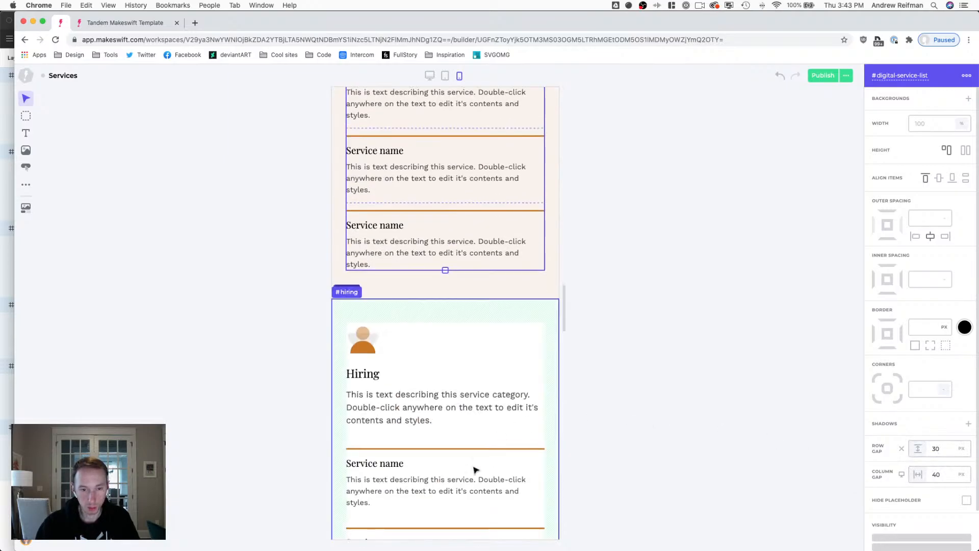
left_click(424, 516)
scroll(711, 417, "down", 5)
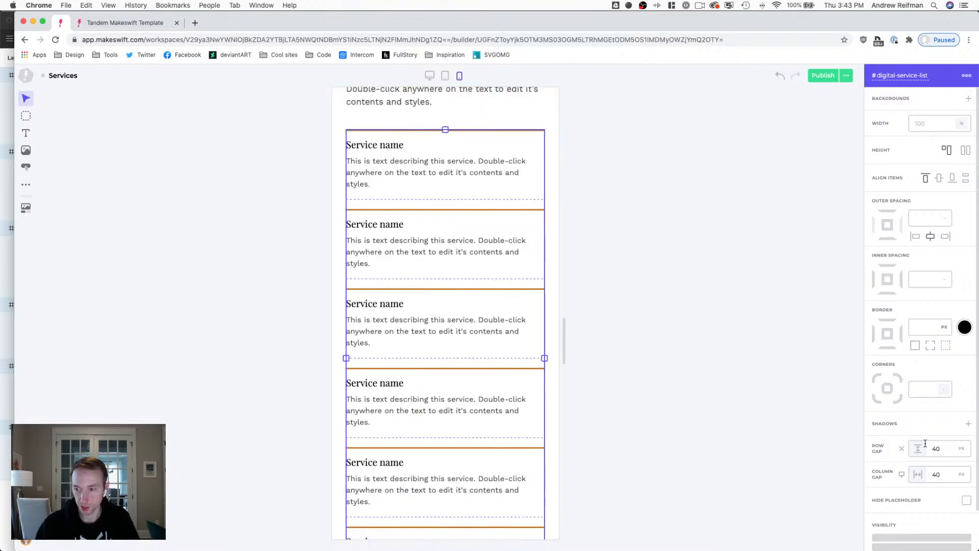
left_click(946, 453)
type("30")
key("Return")
Set the Consulting and Analytics service lists' row gap to 30 px, then deselect.
scroll(491, 313, "down", 8)
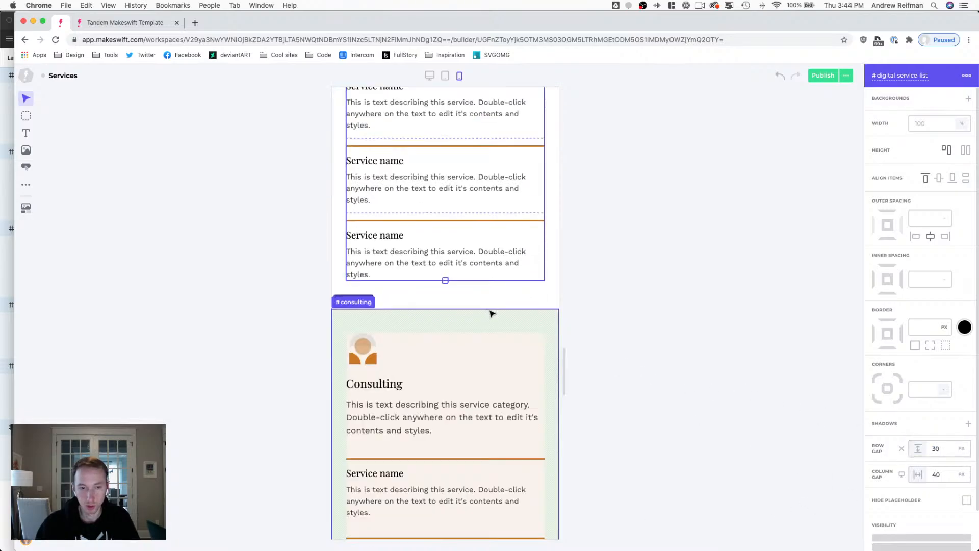
left_click(415, 390)
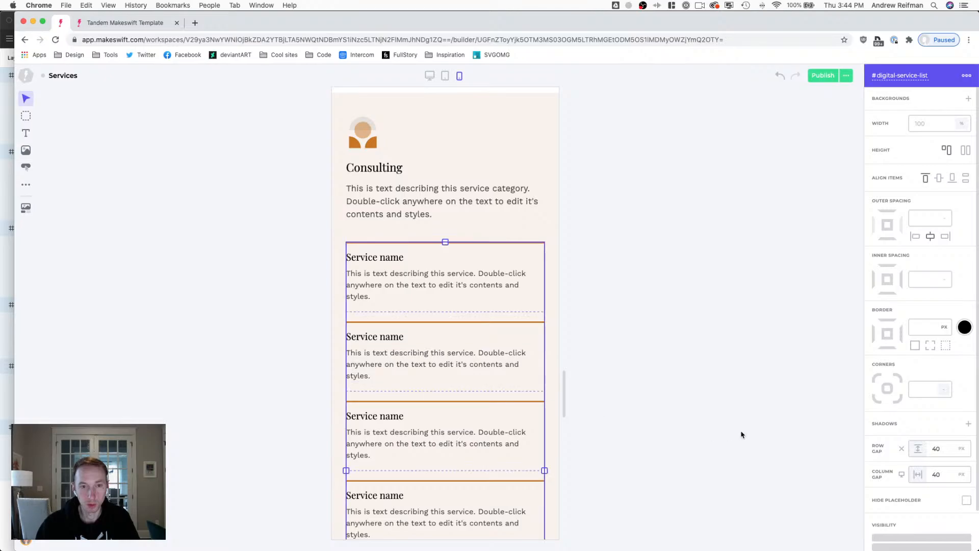
left_click(949, 455)
type("30")
key("Return")
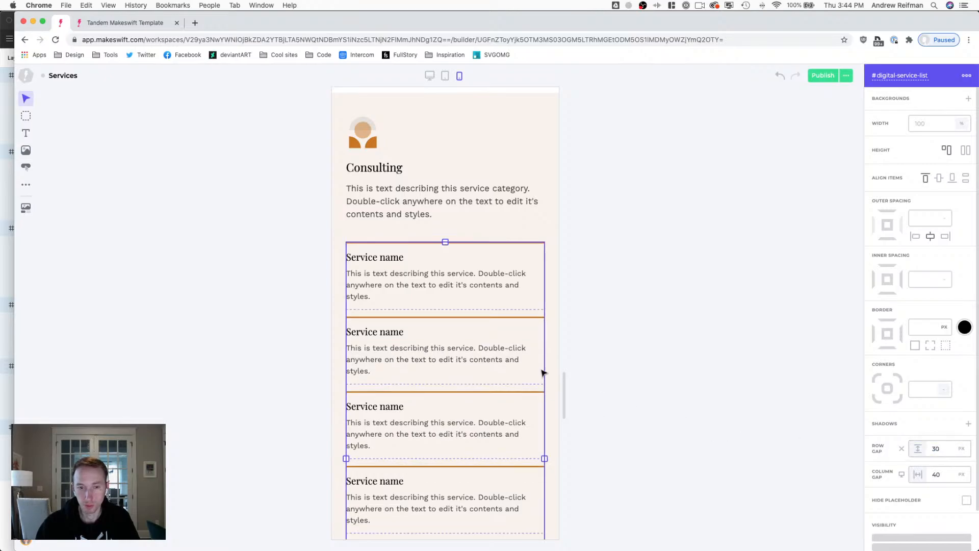
scroll(516, 361, "down", 4)
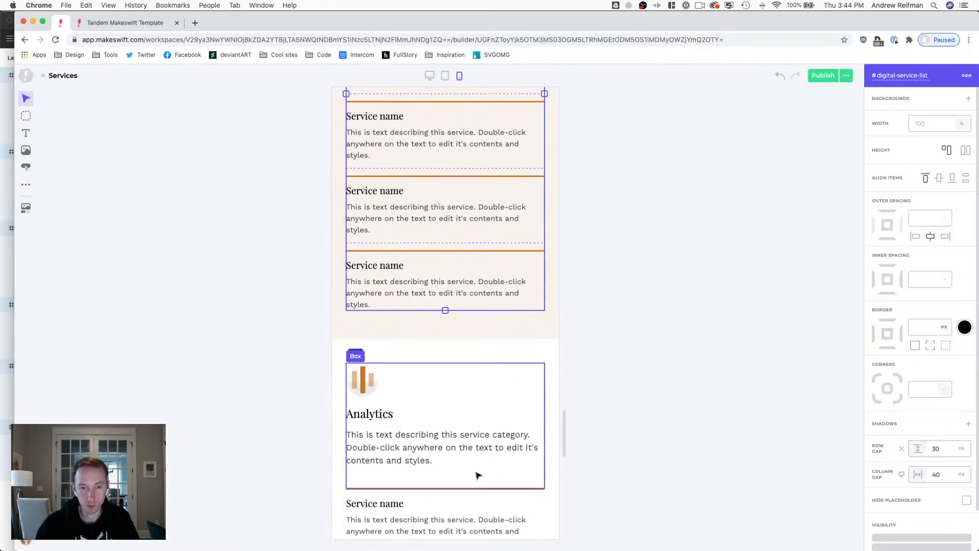
scroll(477, 472, "down", 3)
scroll(479, 470, "down", 2)
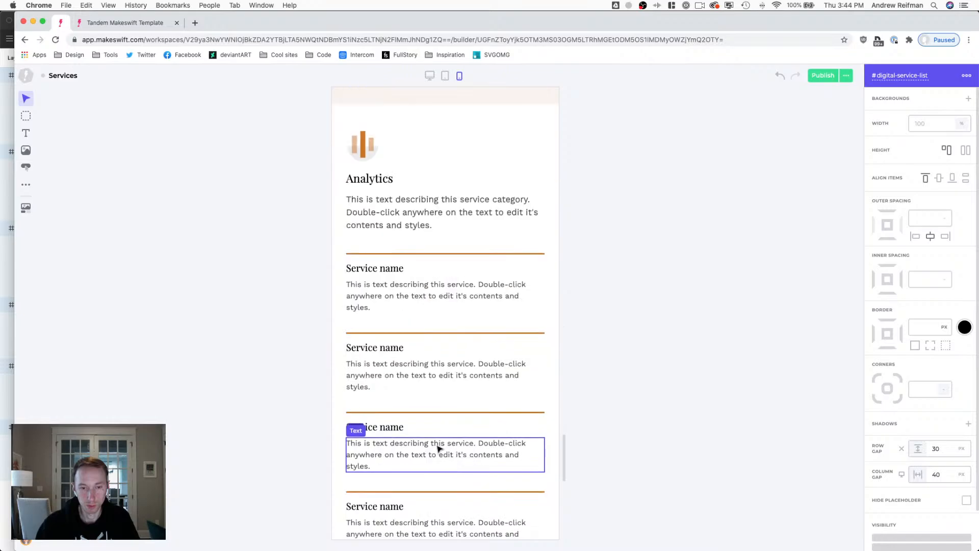
left_click(405, 406)
left_click(948, 452)
type("30")
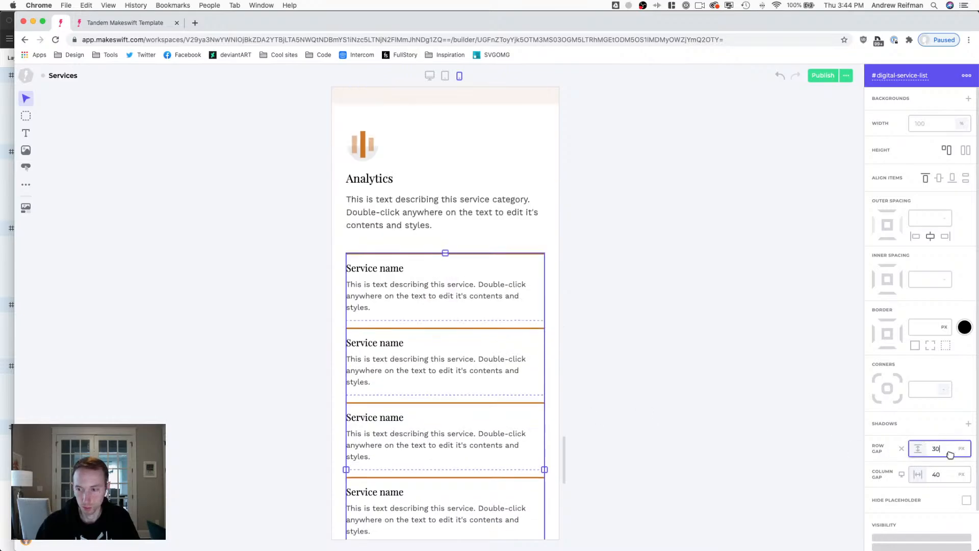
left_click(683, 357)
scroll(681, 357, "down", 6)
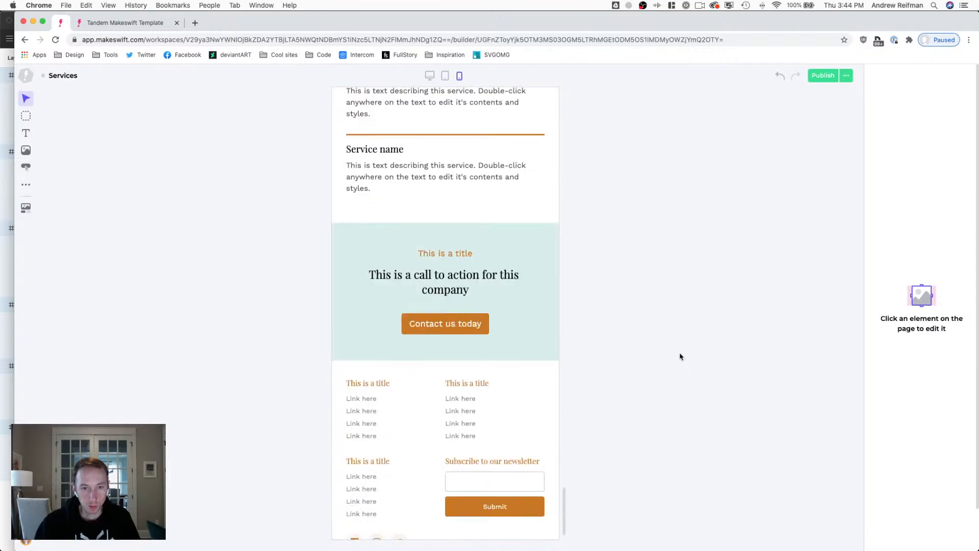
scroll(680, 356, "up", 10)
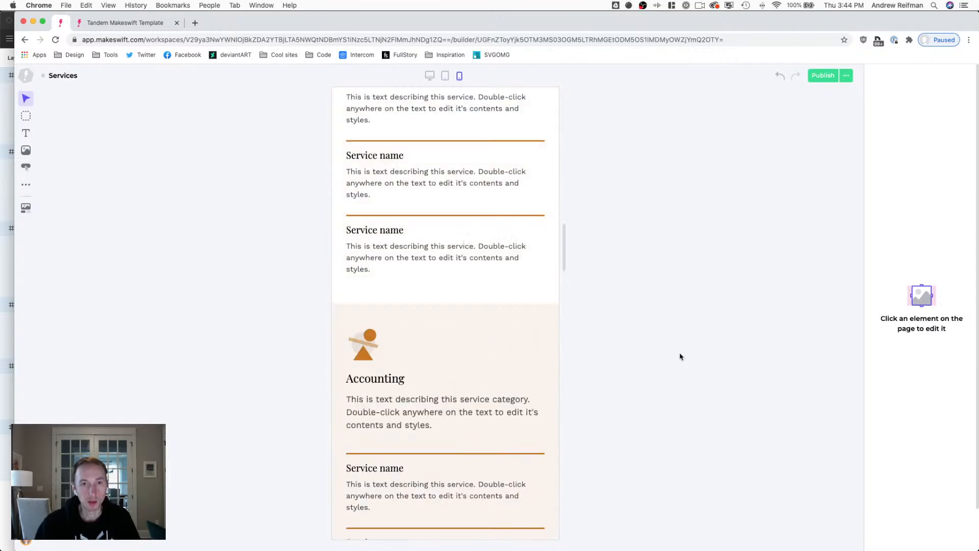
scroll(680, 357, "up", 10)
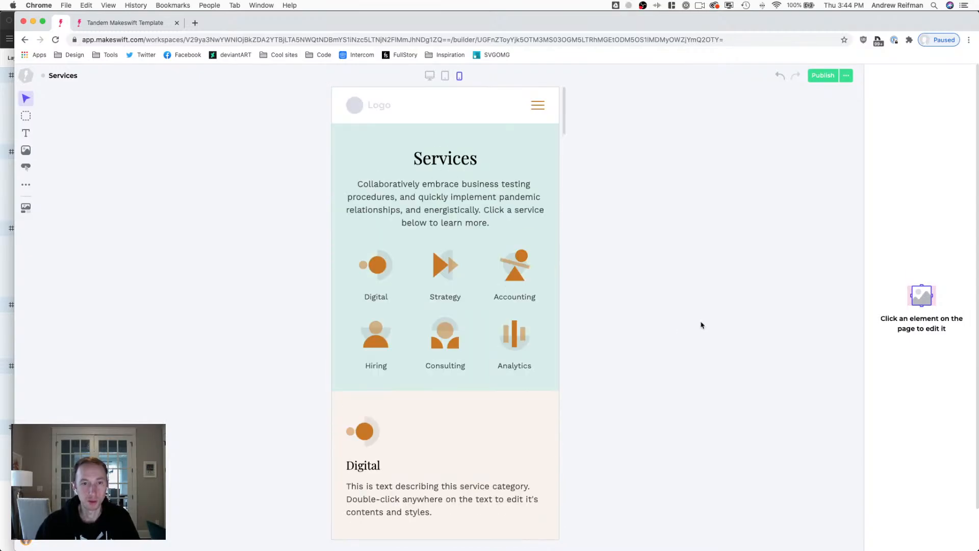
Switch to the desktop layout and open the live Services page with View Live.
key("1")
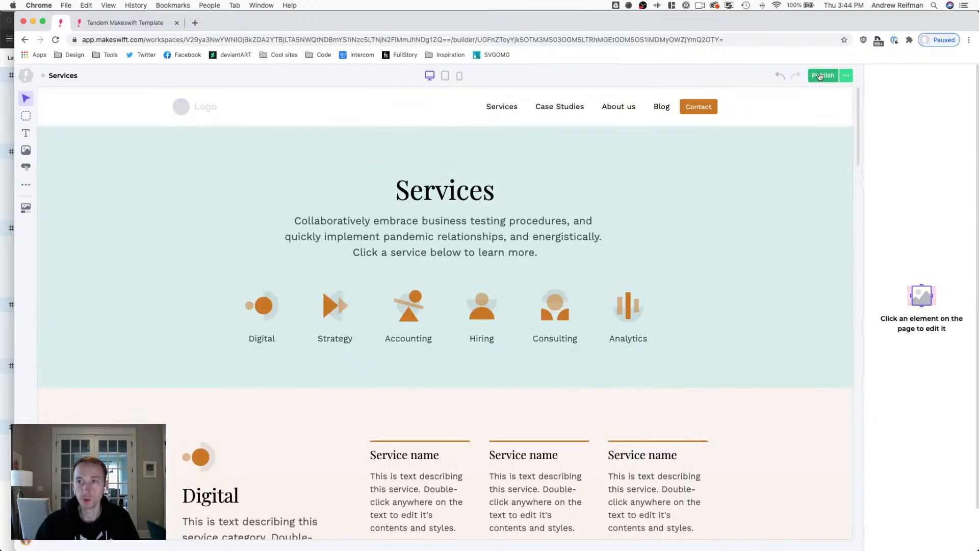
left_click(845, 77)
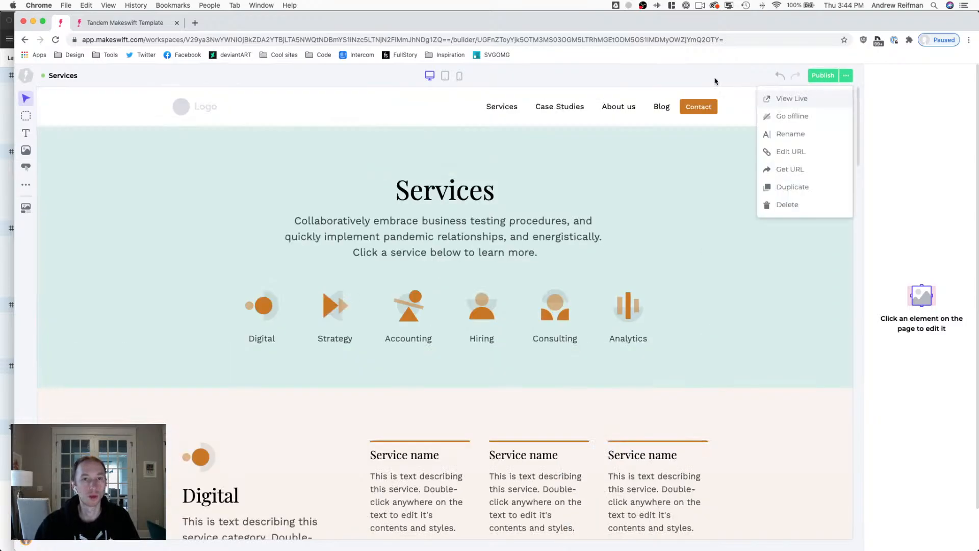
left_click(793, 98)
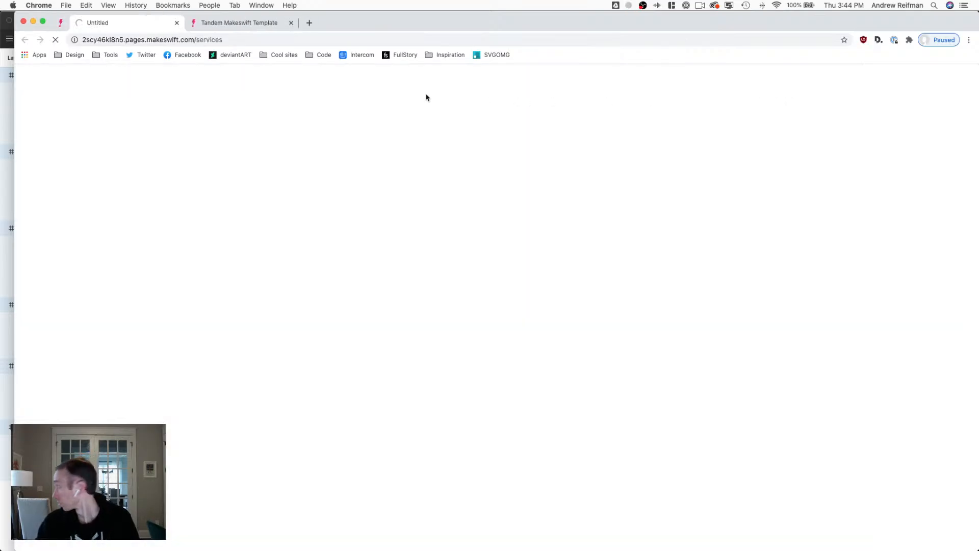
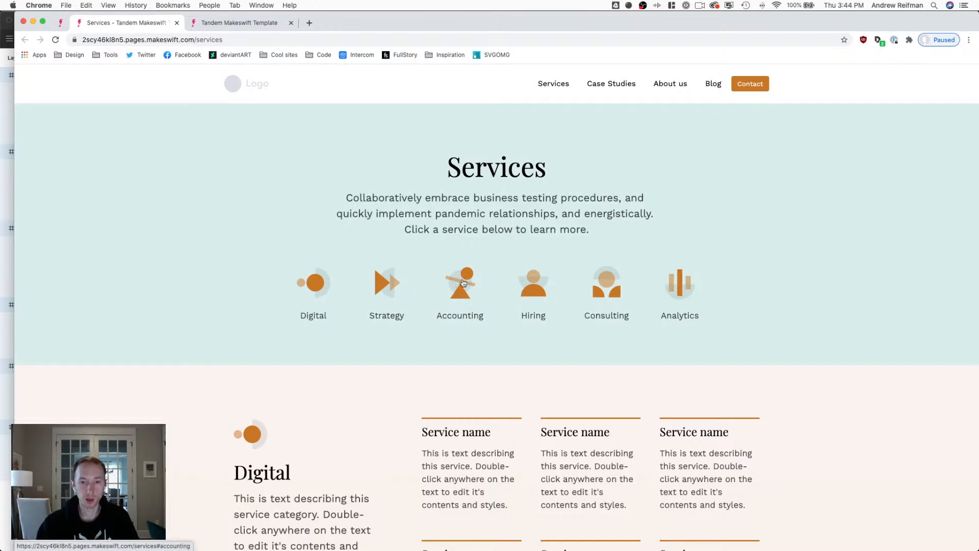
Test the Consulting, Hiring and Analytics icon anchors on the live Services page, then close it.
left_click(607, 284)
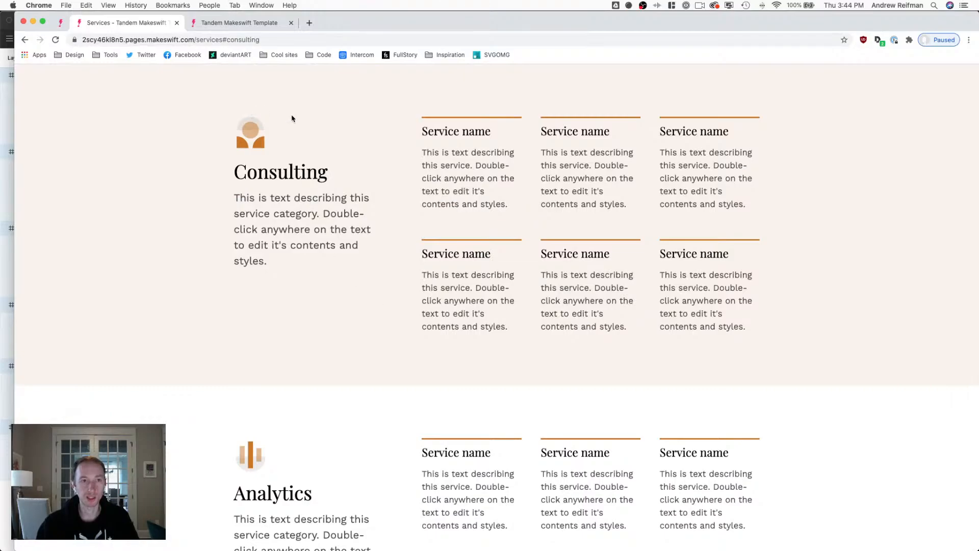
scroll(292, 118, "up", 20)
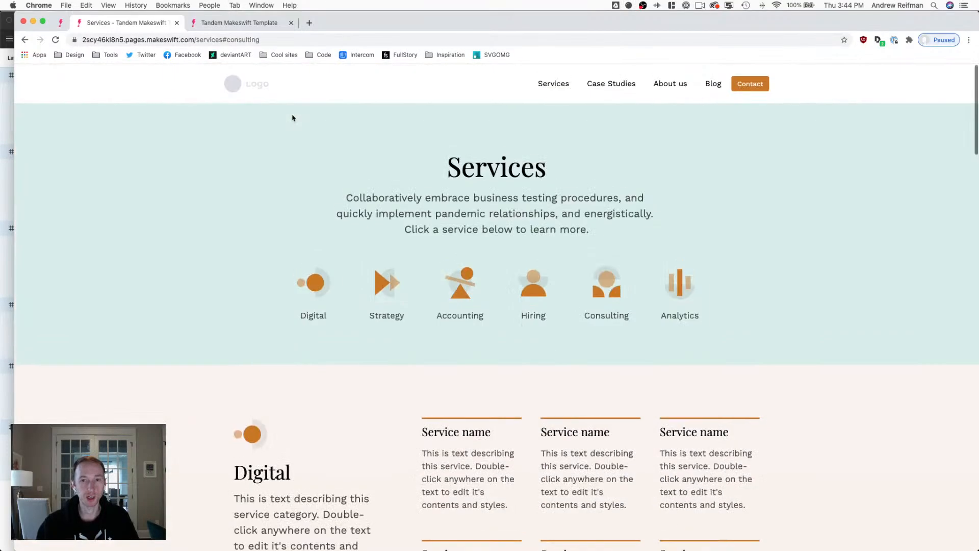
left_click(535, 283)
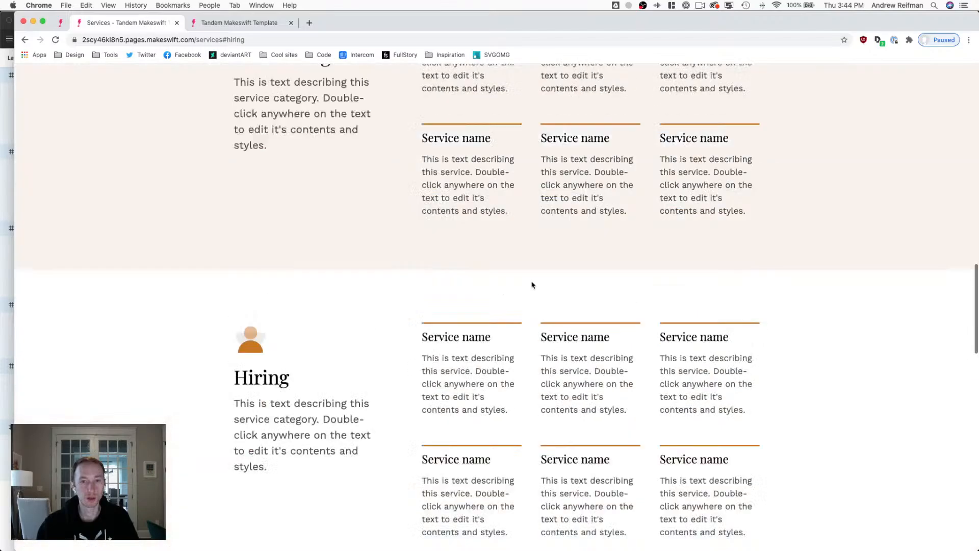
scroll(531, 285, "up", 20)
left_click(676, 288)
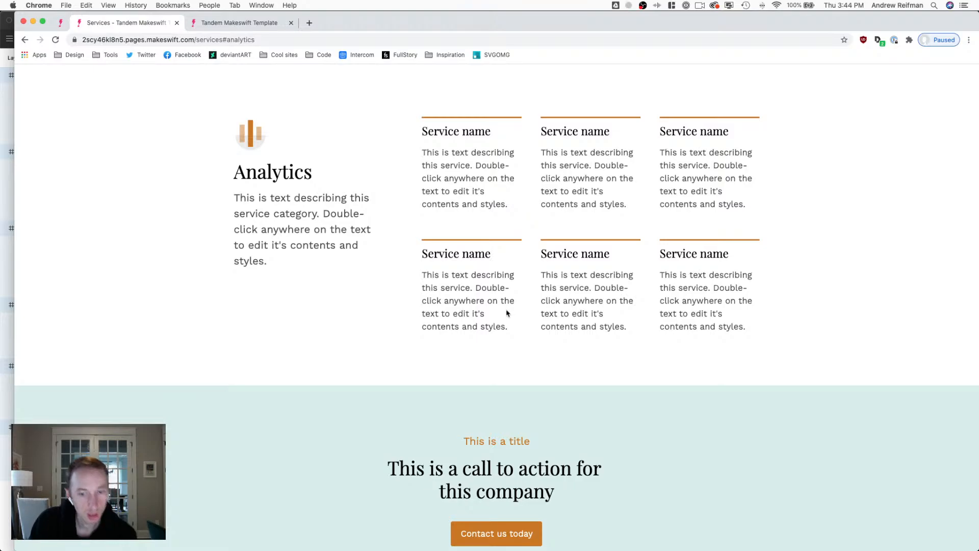
scroll(512, 299, "up", 20)
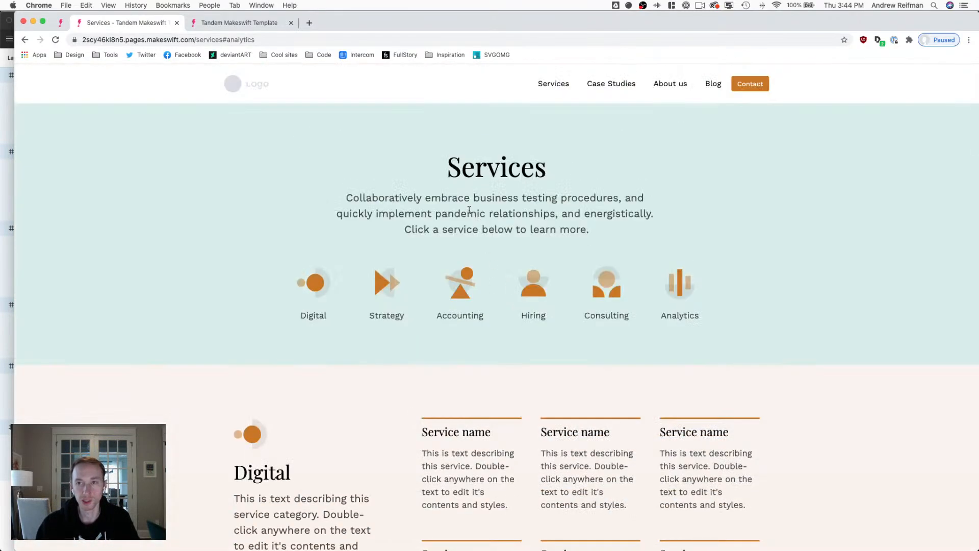
scroll(469, 210, "down", 10)
scroll(469, 212, "up", 10)
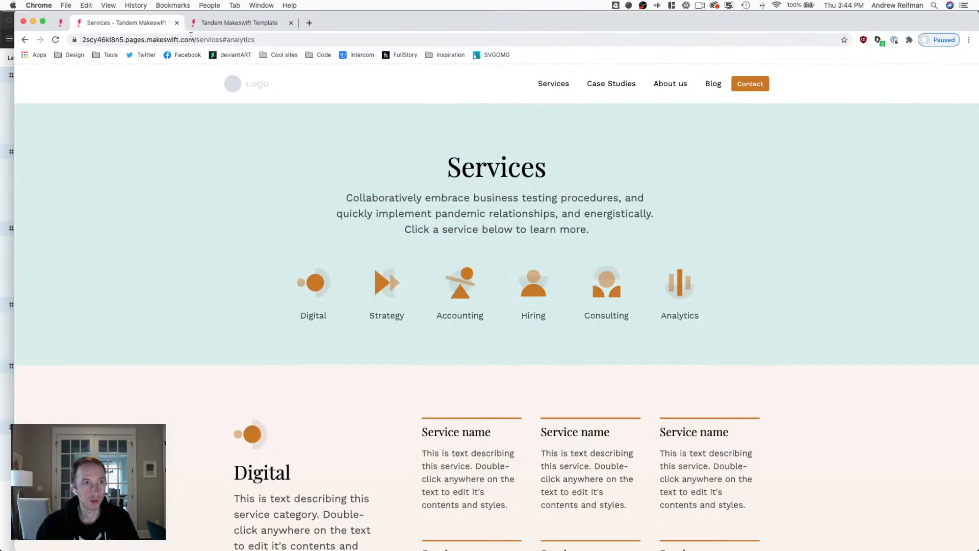
left_click(177, 23)
Open the About page from Page Settings with Edit Design.
left_click(177, 23)
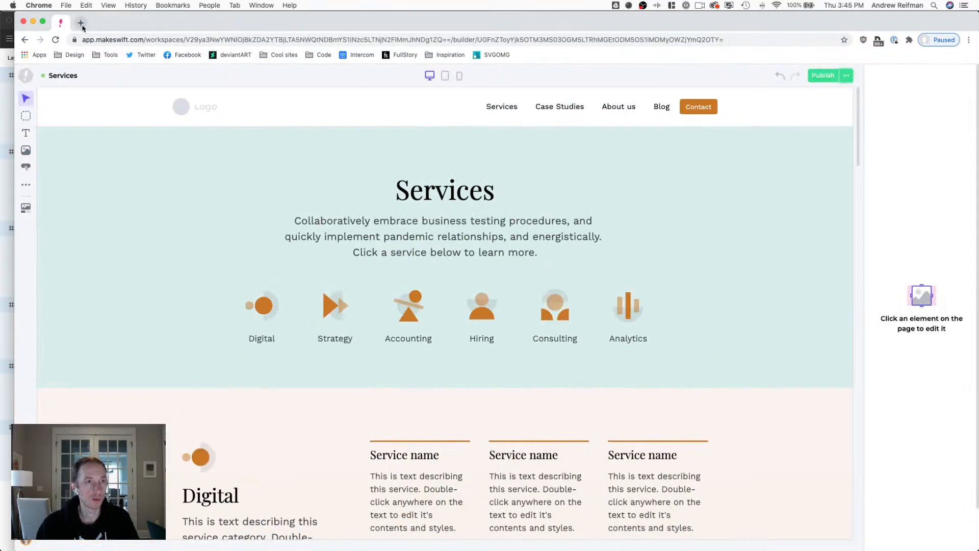
left_click(26, 75)
left_click(44, 100)
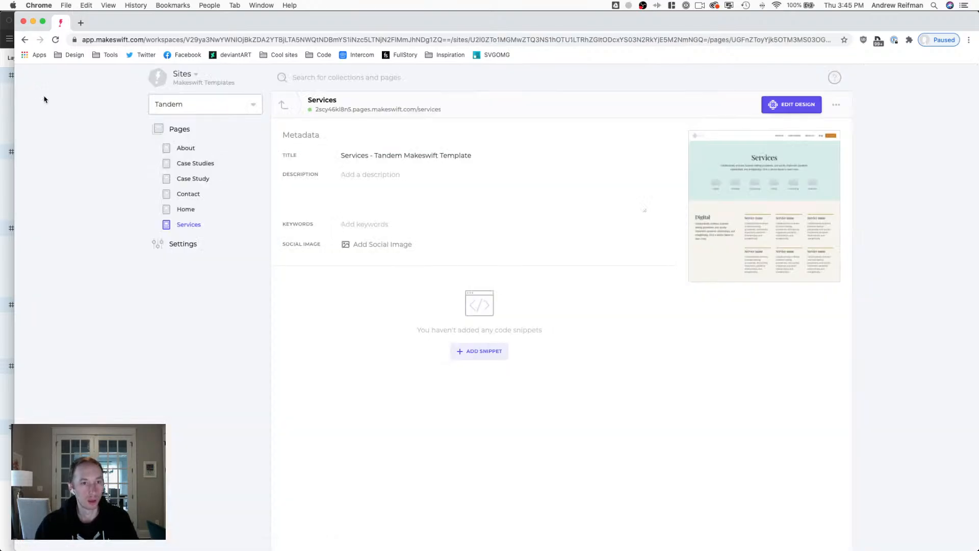
left_click(186, 148)
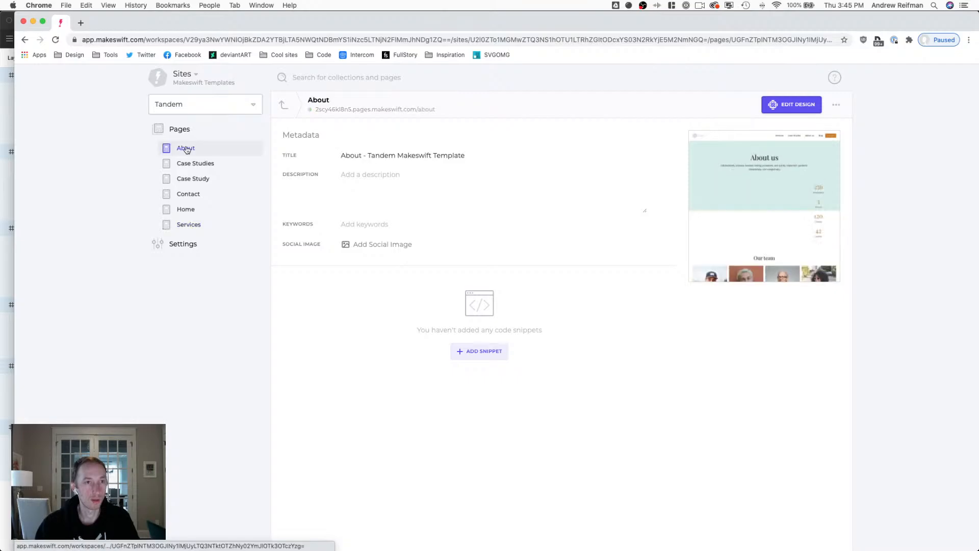
left_click(722, 193)
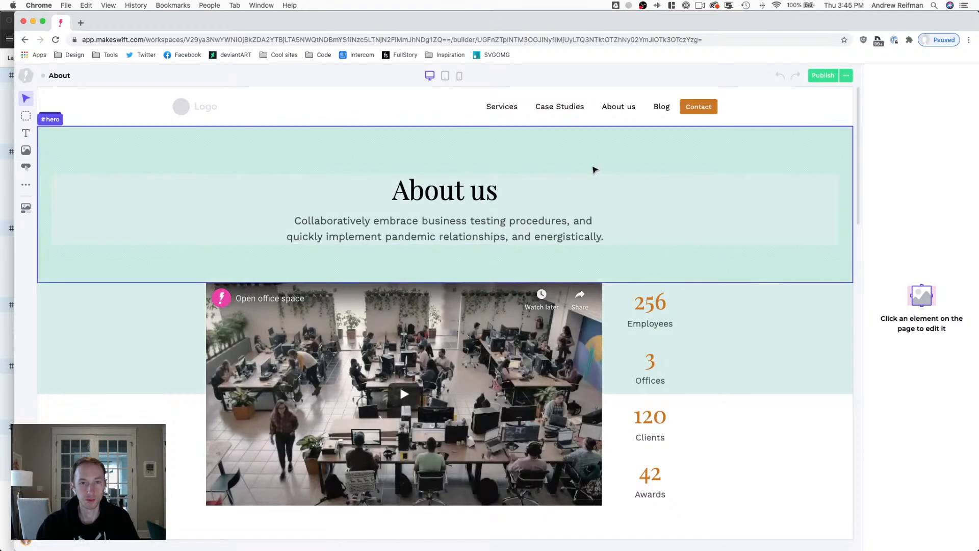
Scroll through the About page, selecting the office video, then switch to tablet width.
scroll(593, 169, "down", 3)
left_click(463, 247)
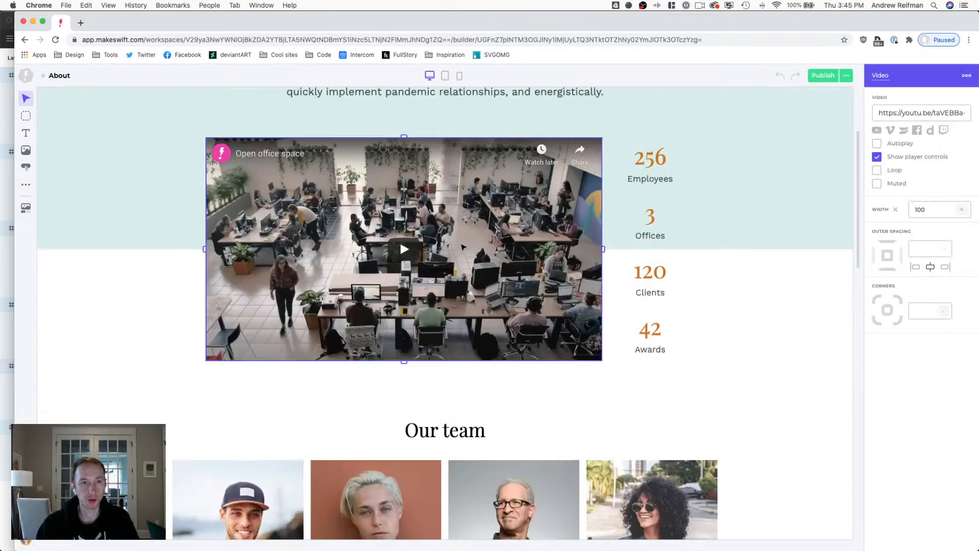
scroll(463, 246, "down", 3)
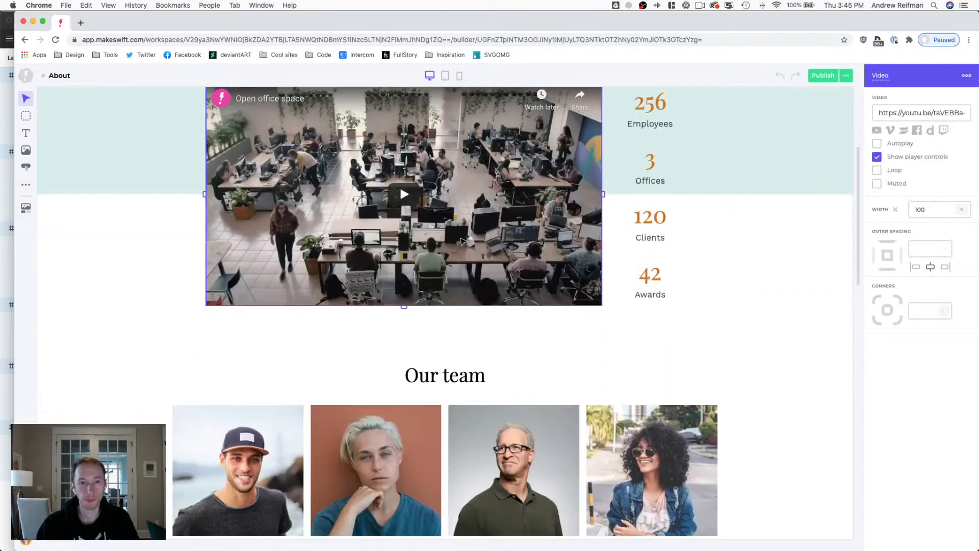
scroll(463, 242, "down", 10)
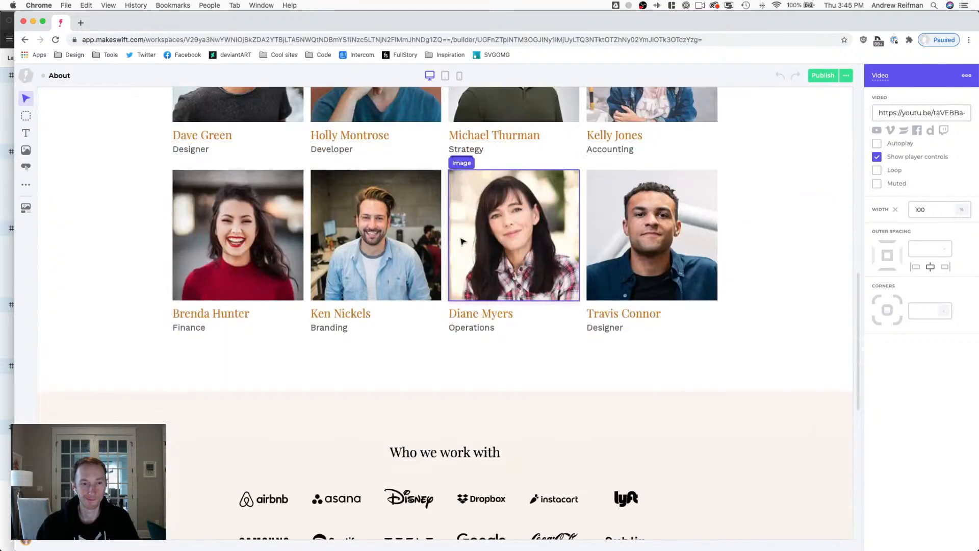
scroll(463, 242, "down", 4)
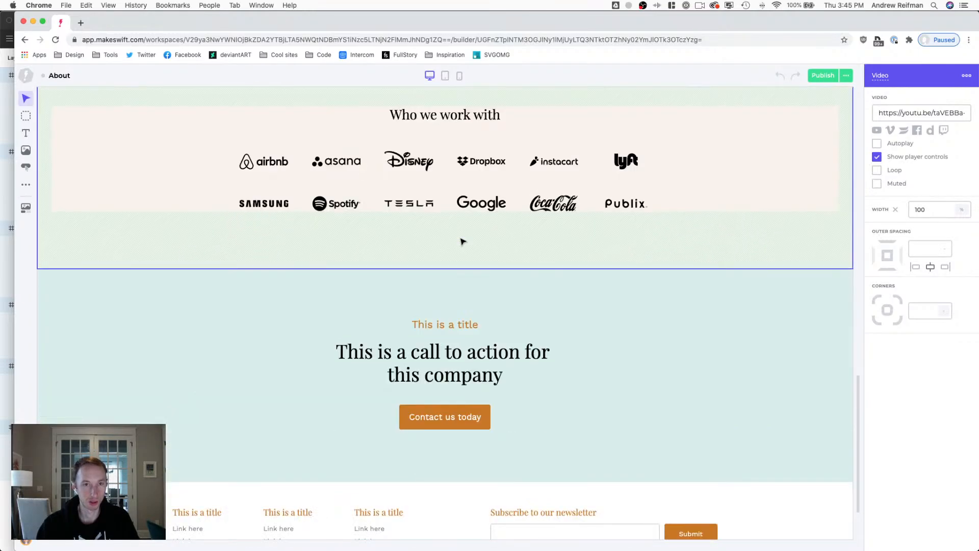
scroll(463, 241, "up", 1)
key("2")
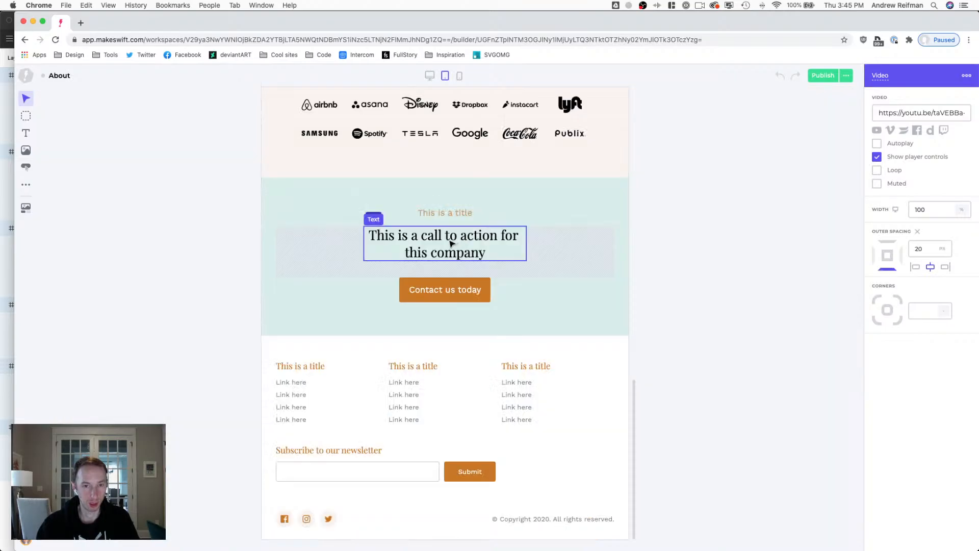
scroll(447, 244, "up", 2)
At mobile width, set the logos grid to 350 px wide with a 40 px column gap.
key("3")
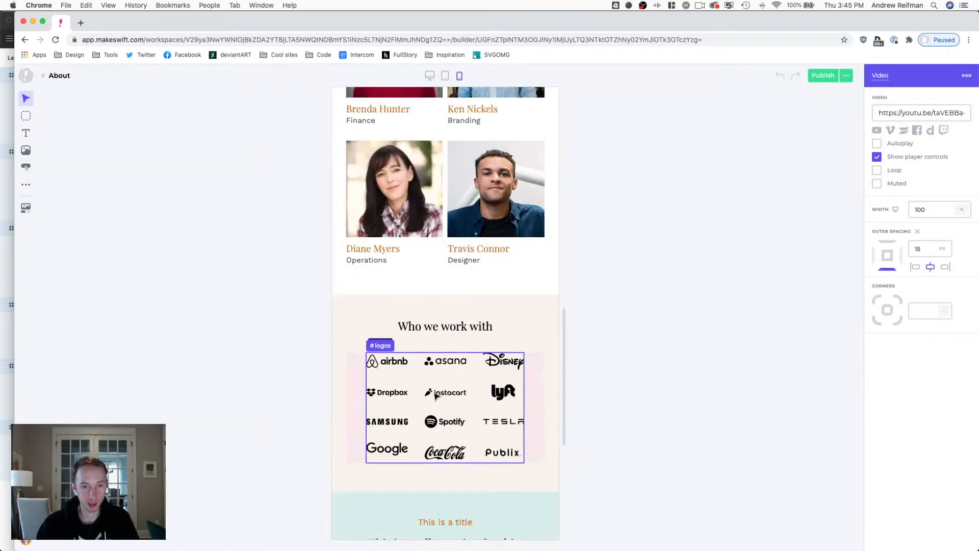
left_click(540, 413)
left_click_drag(530, 407, 534, 409)
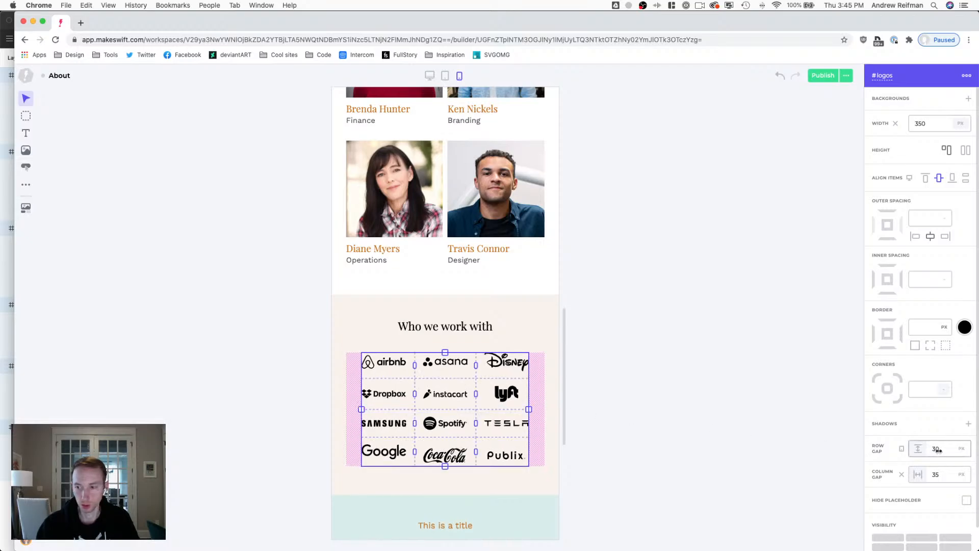
left_click_drag(944, 475, 951, 475)
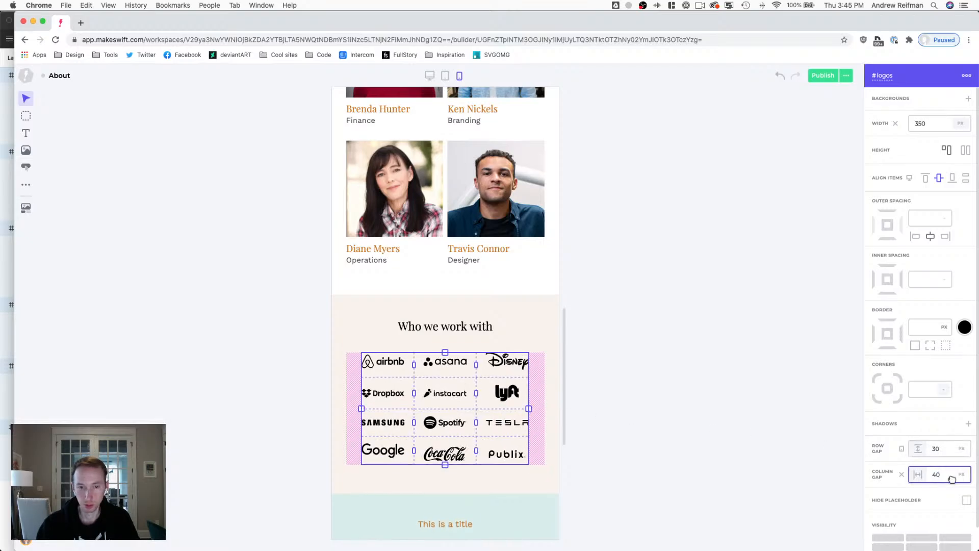
left_click(397, 453)
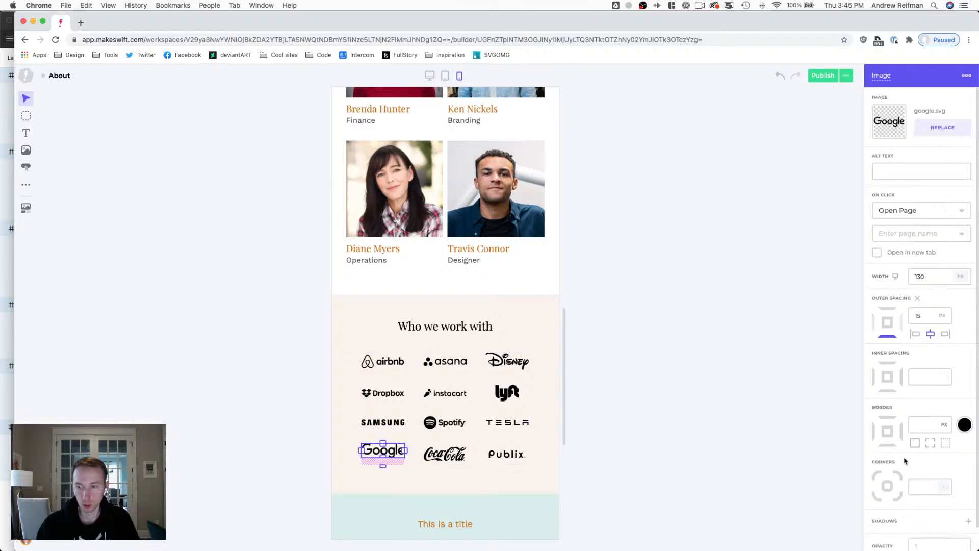
left_click(744, 367)
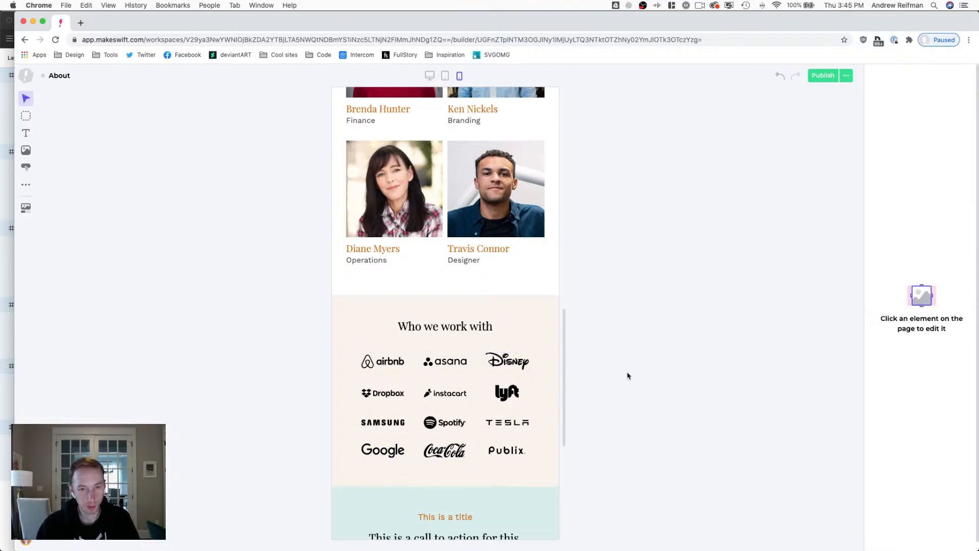
Review the About page at tablet, desktop and mobile widths, ending on desktop.
scroll(628, 376, "down", 3)
scroll(615, 375, "up", 10)
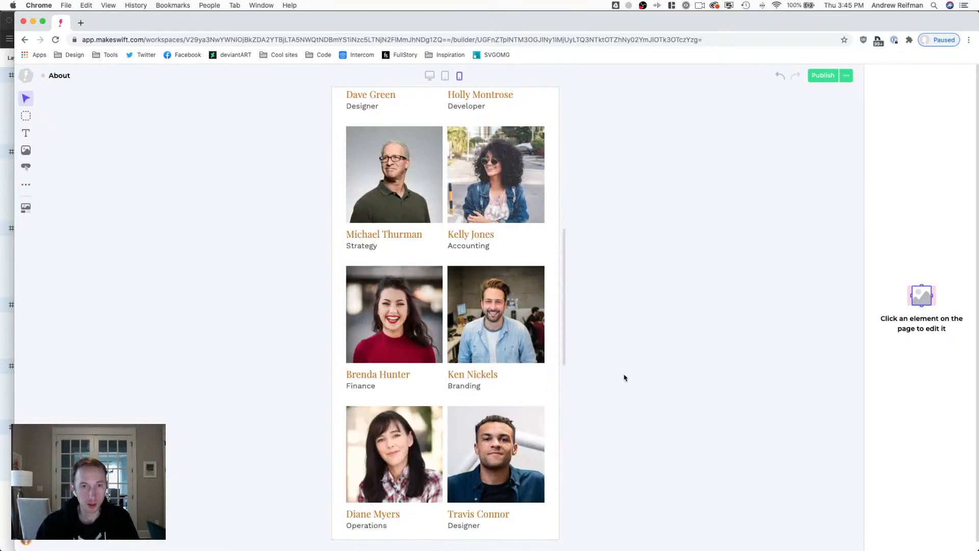
scroll(633, 377, "up", 8)
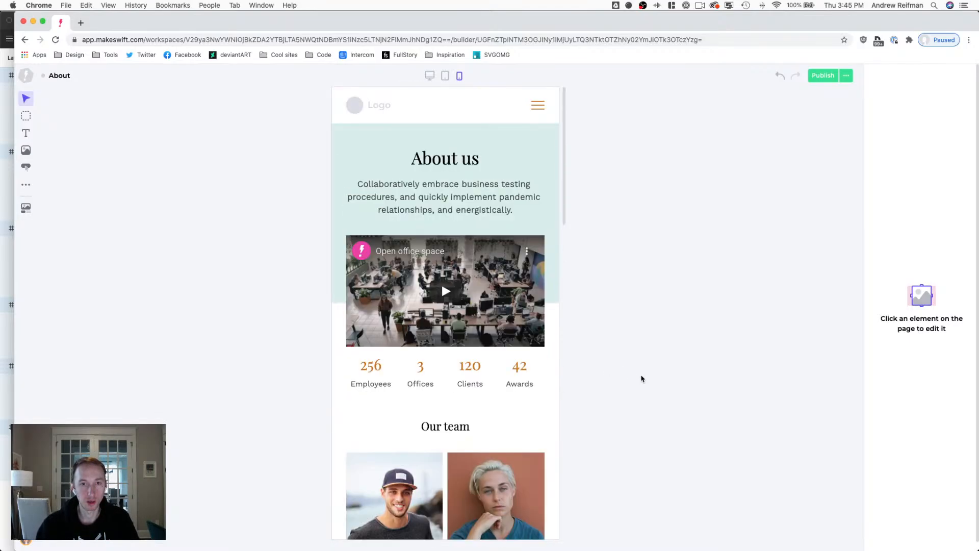
key("2")
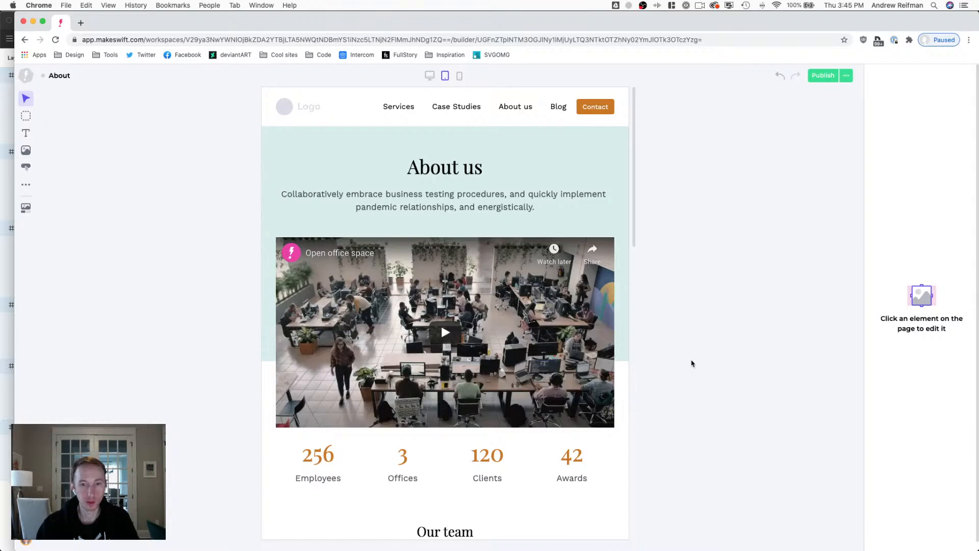
scroll(692, 363, "down", 5)
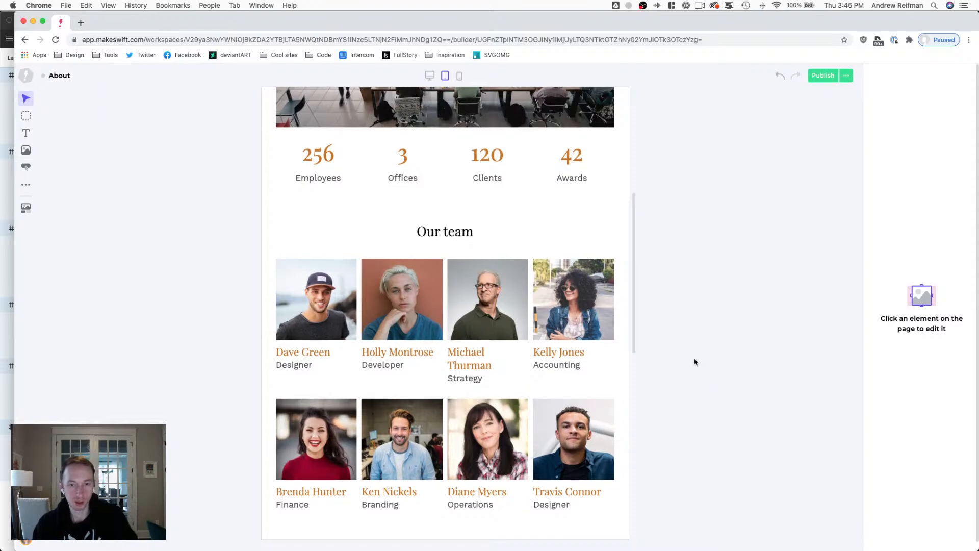
scroll(694, 362, "down", 3)
key("1")
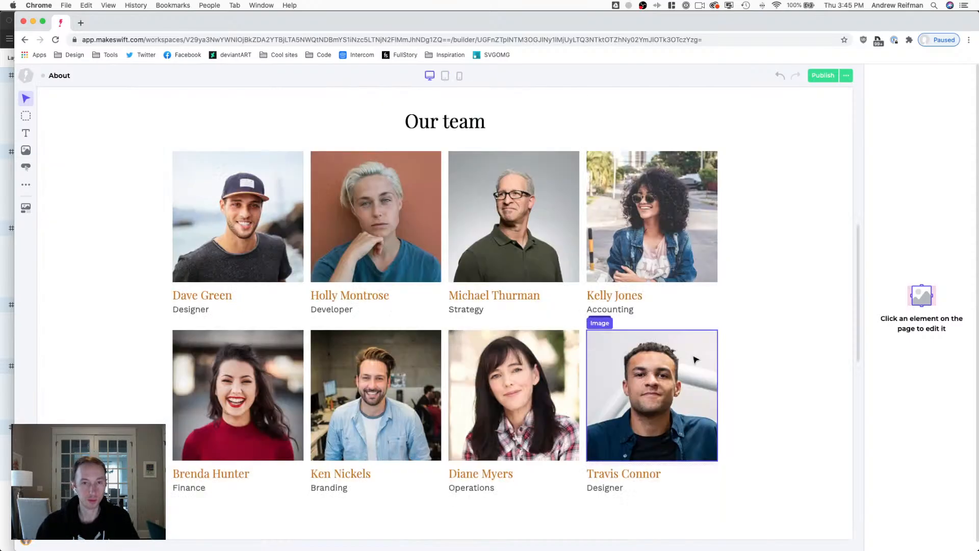
scroll(721, 360, "down", 4)
scroll(722, 359, "up", 7)
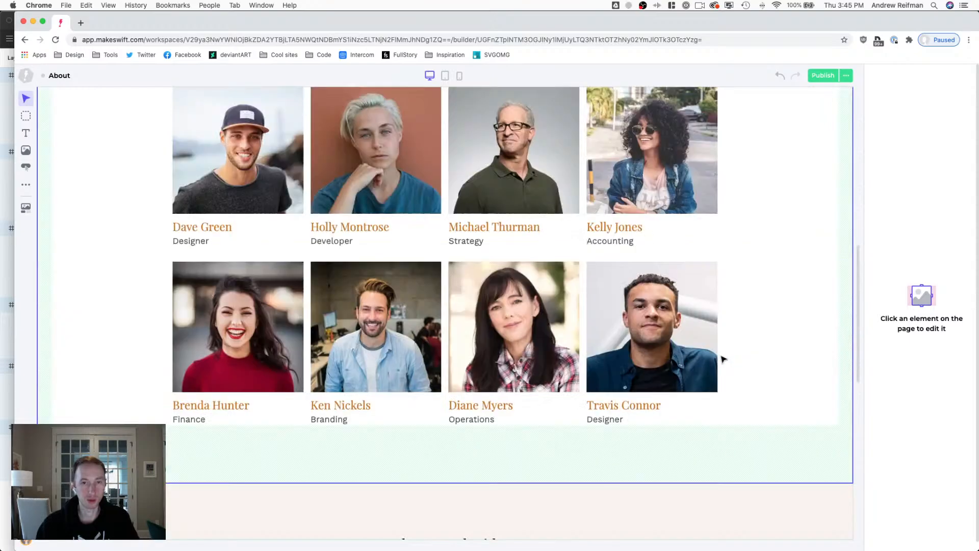
scroll(723, 360, "up", 3)
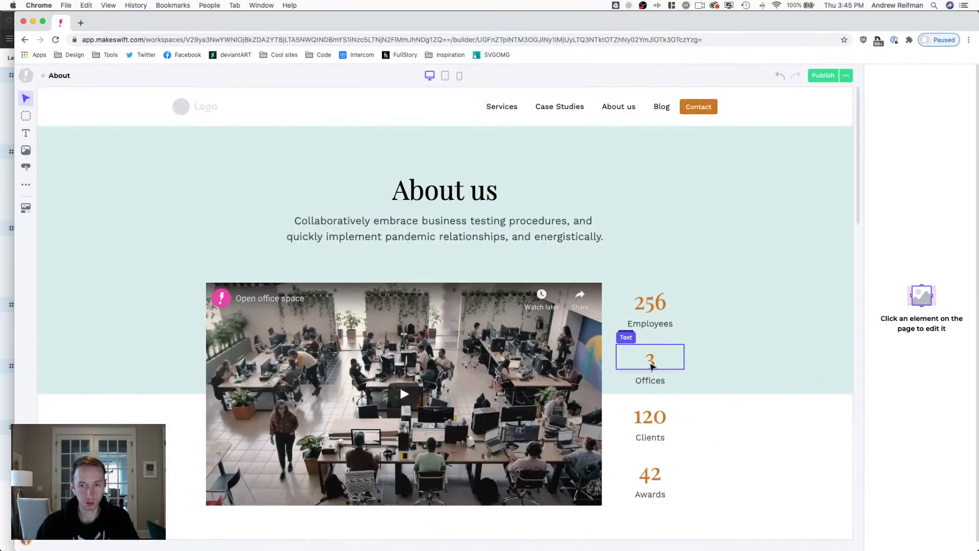
key("2")
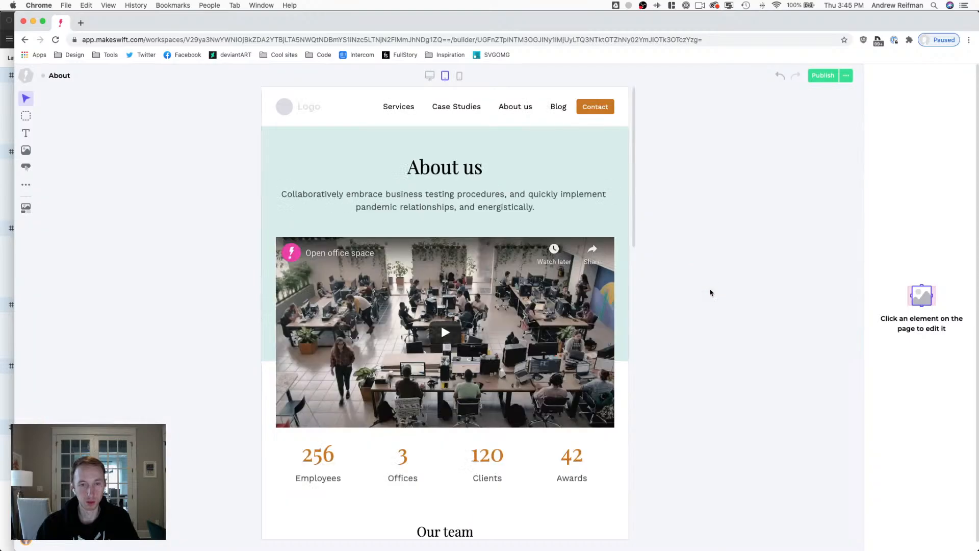
key("3")
key("1")
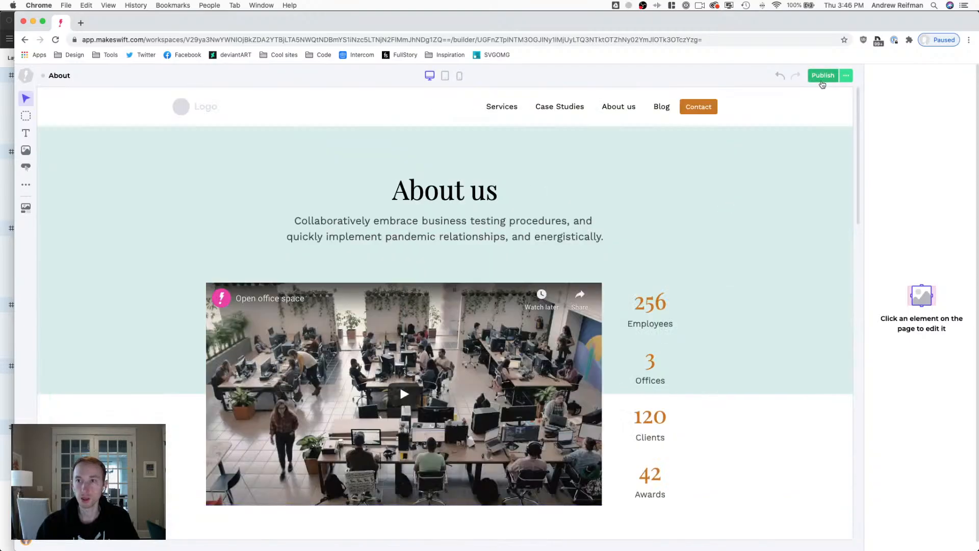
View the published About page live from the options menu beside Publish.
left_click(846, 76)
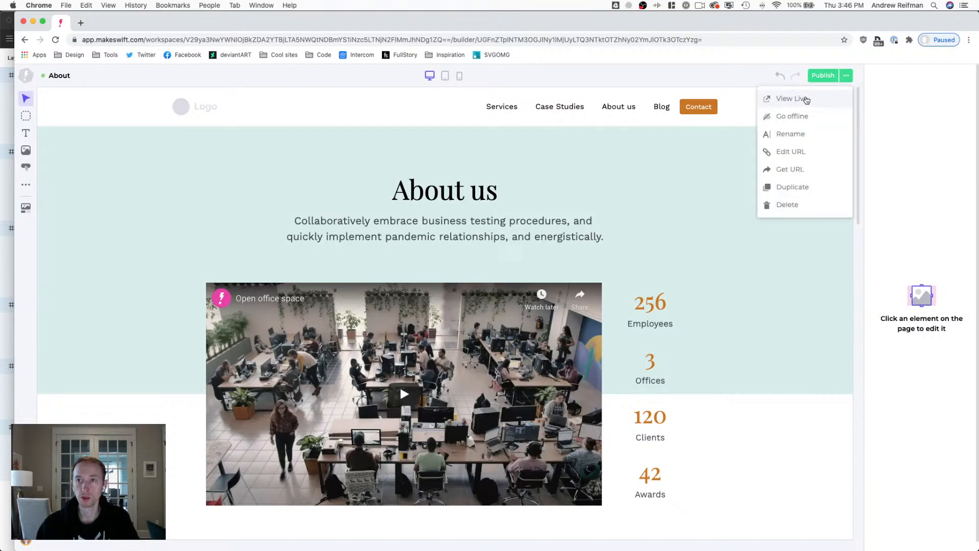
left_click(791, 98)
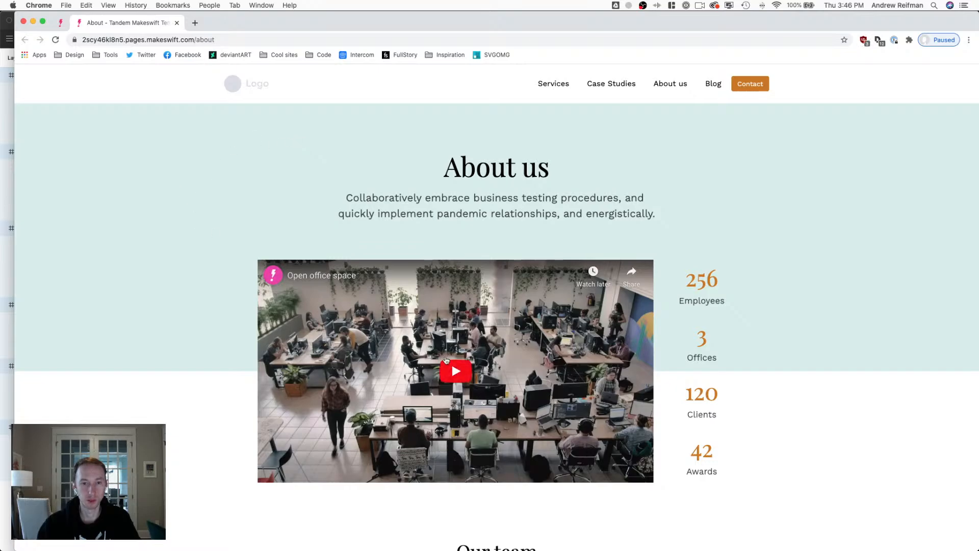
Scroll through the live About page from hero and stats down to the footer.
scroll(470, 370, "down", 2)
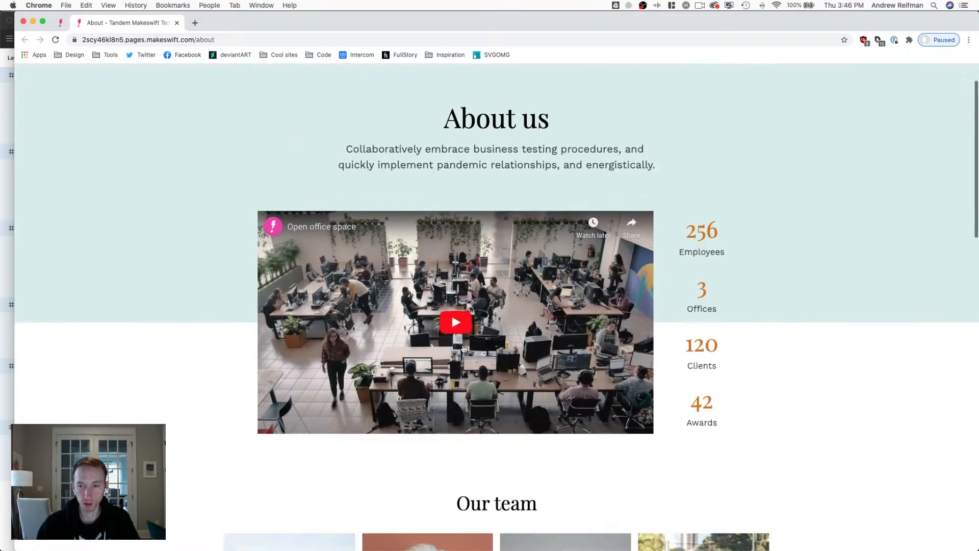
scroll(499, 328, "down", 5)
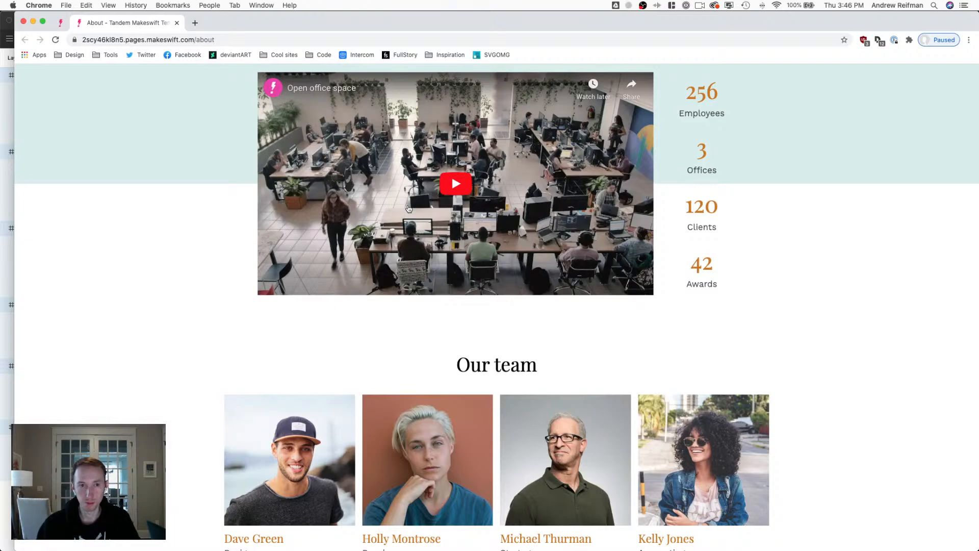
scroll(409, 208, "up", 5)
scroll(409, 208, "down", 15)
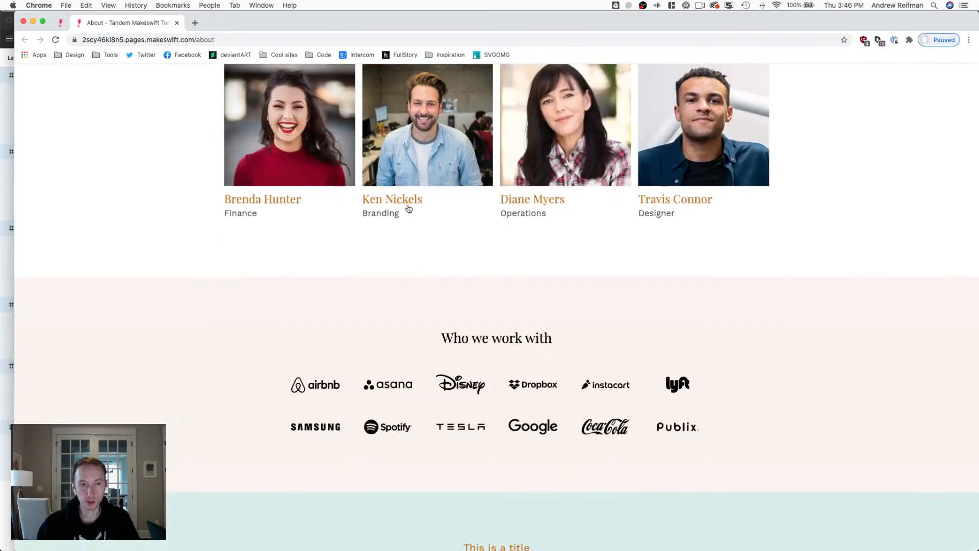
scroll(407, 206, "down", 7)
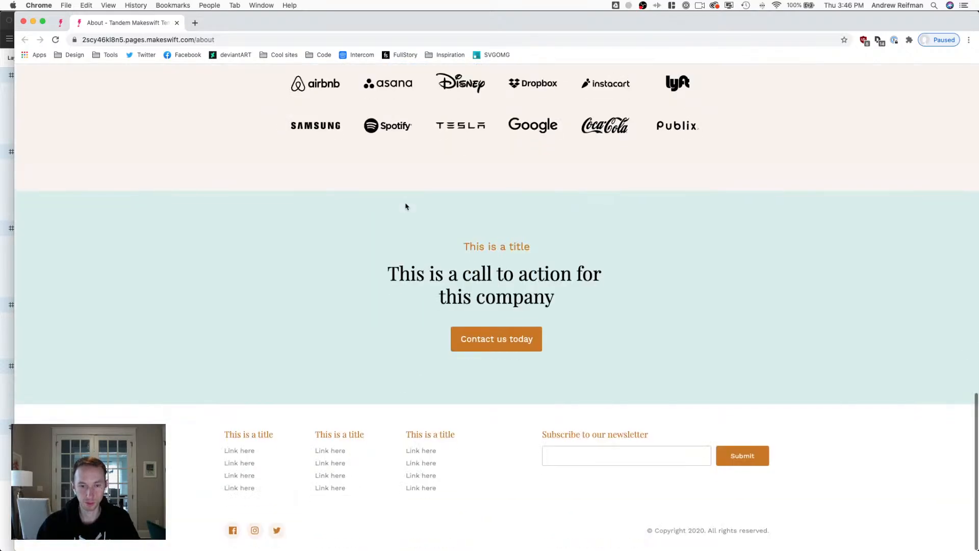
scroll(406, 205, "up", 12)
scroll(407, 205, "up", 10)
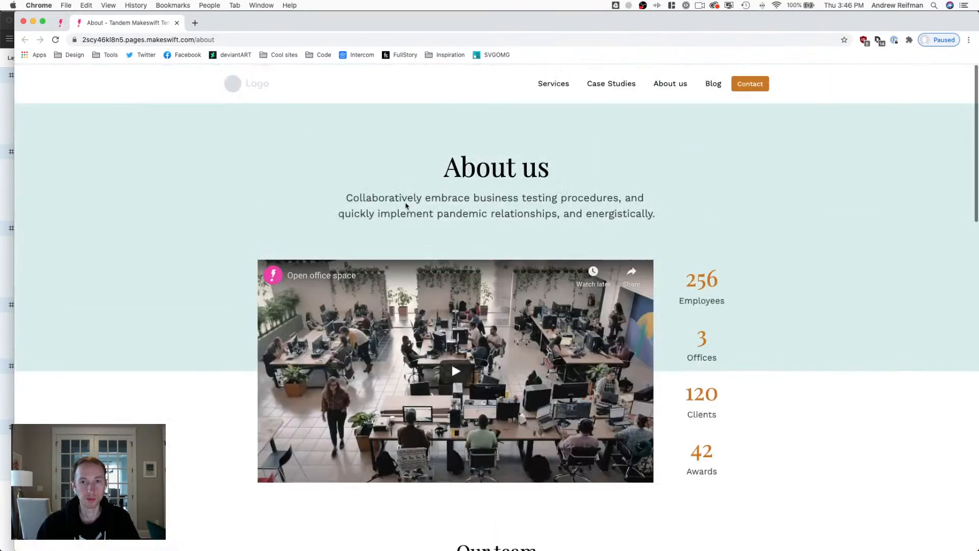
Close the live preview and open the Case Studies page with Edit Design.
left_click(178, 23)
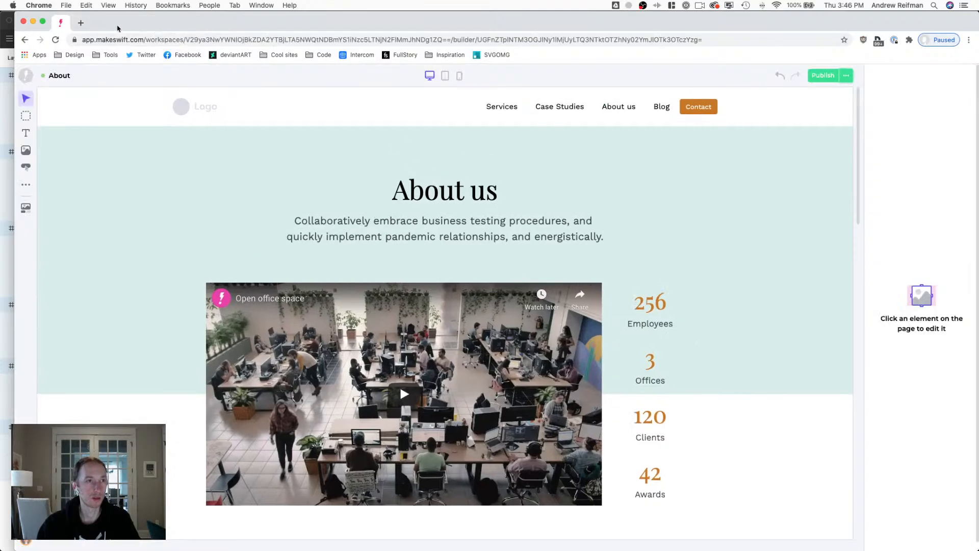
left_click(25, 76)
left_click(40, 100)
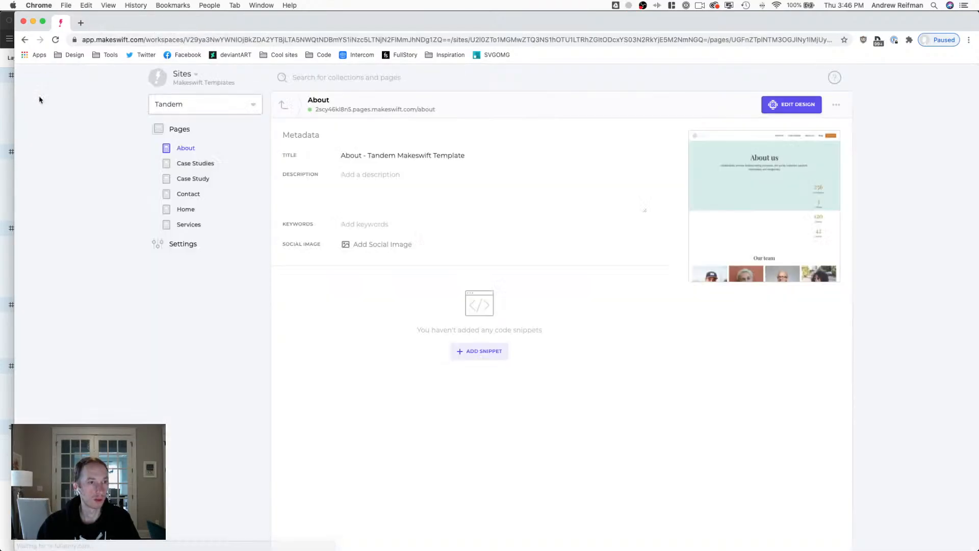
left_click(166, 163)
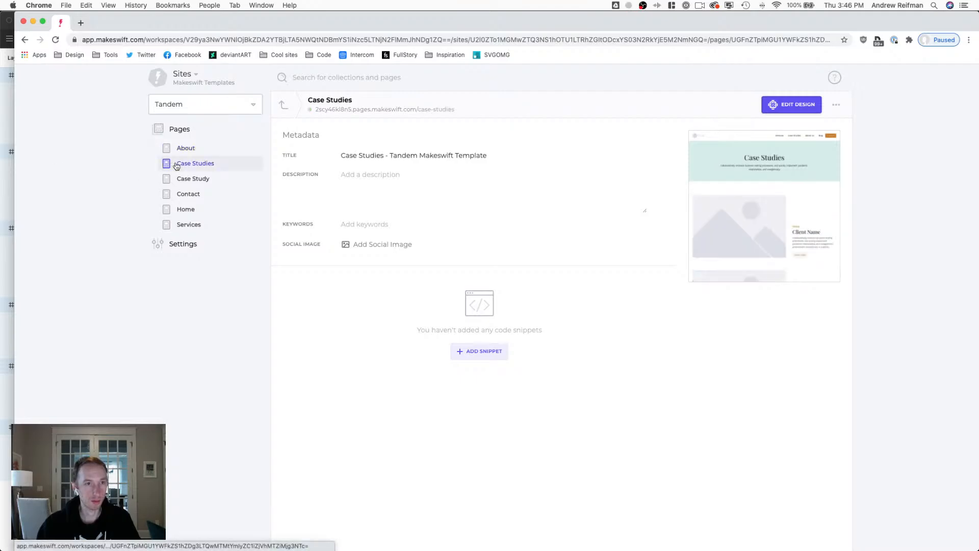
left_click(731, 208)
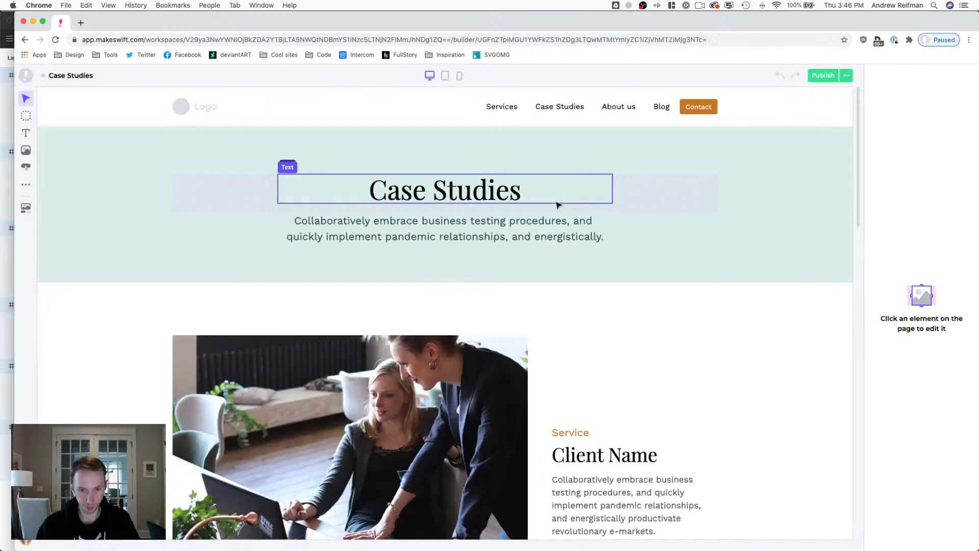
Scroll through the Case Studies page and view it at tablet width.
scroll(558, 204, "down", 10)
scroll(558, 203, "down", 8)
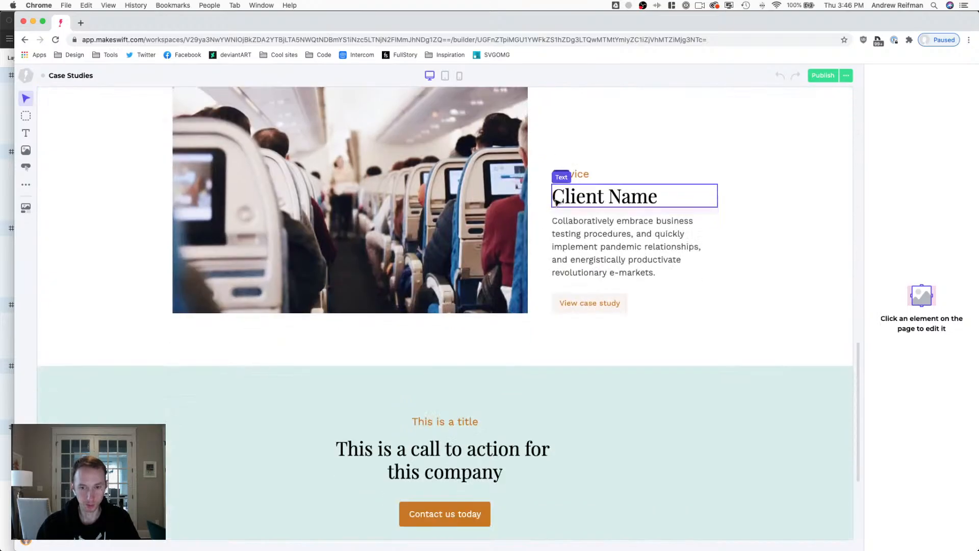
scroll(558, 203, "up", 15)
key("2")
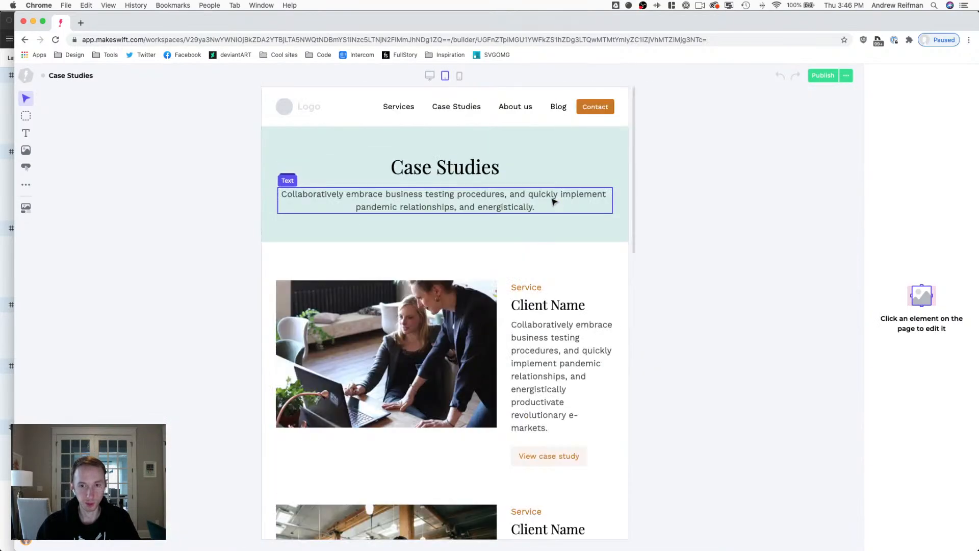
scroll(556, 202, "down", 2)
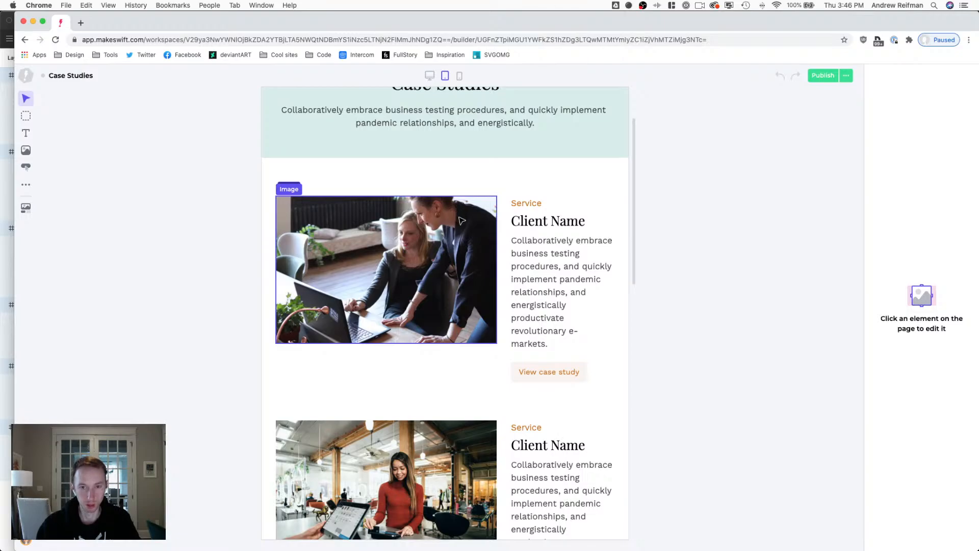
At desktop width, open the Services page and select a service description paragraph.
key("1")
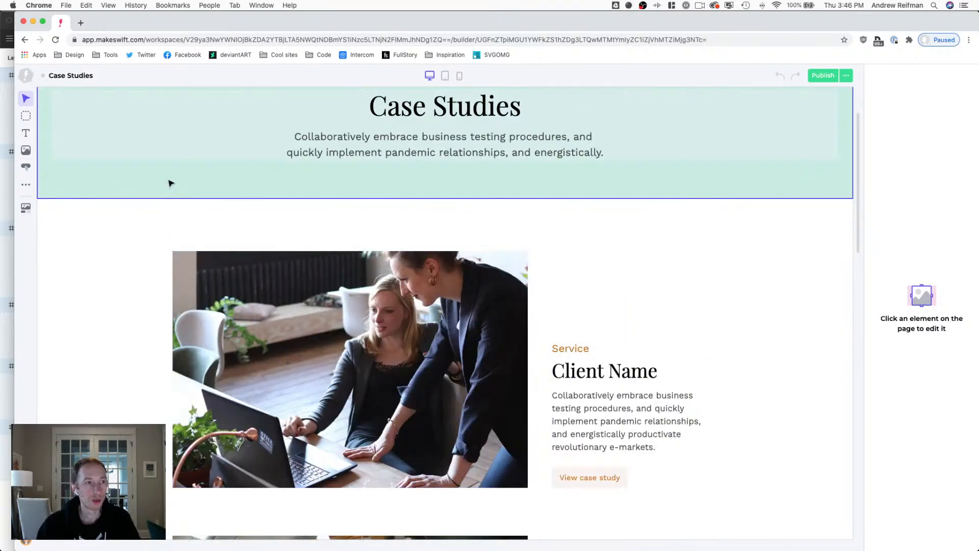
left_click(26, 78)
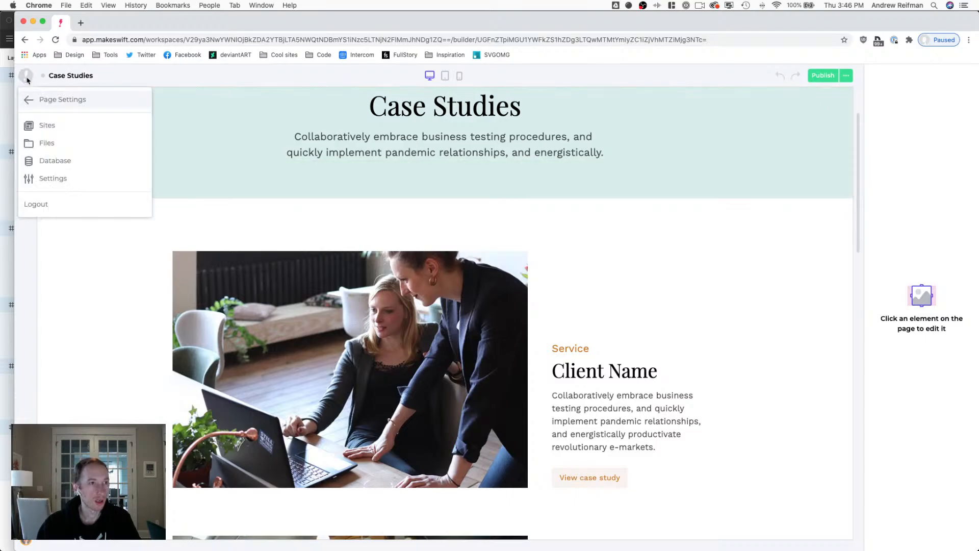
left_click(37, 104)
left_click(168, 225)
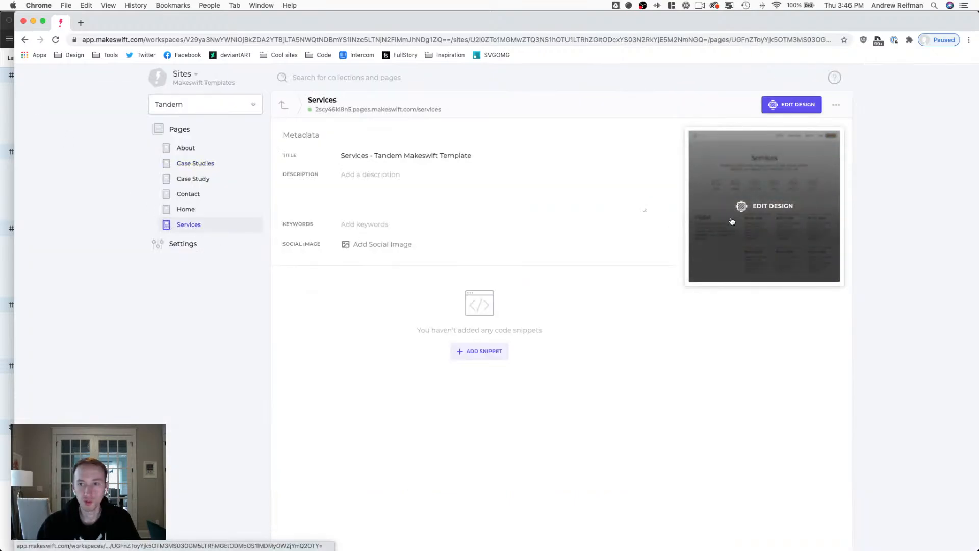
left_click(732, 220)
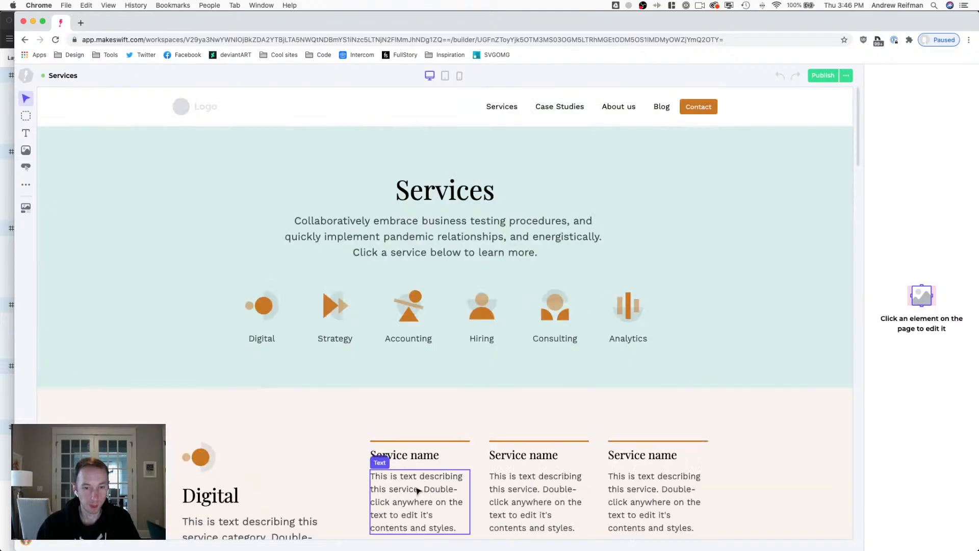
left_click(417, 490)
key("super+c")
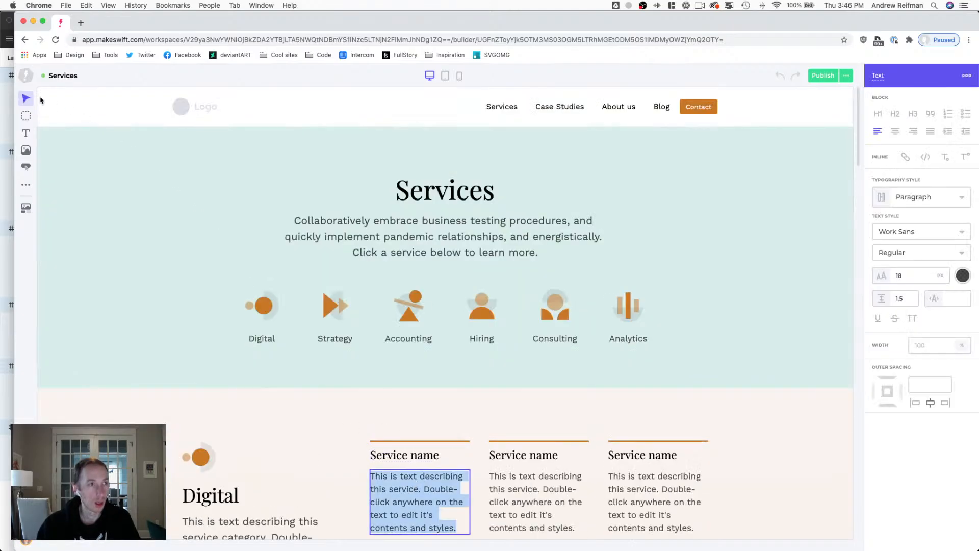
Reopen the Case Studies page for editing from Page Settings.
left_click(25, 75)
left_click(38, 97)
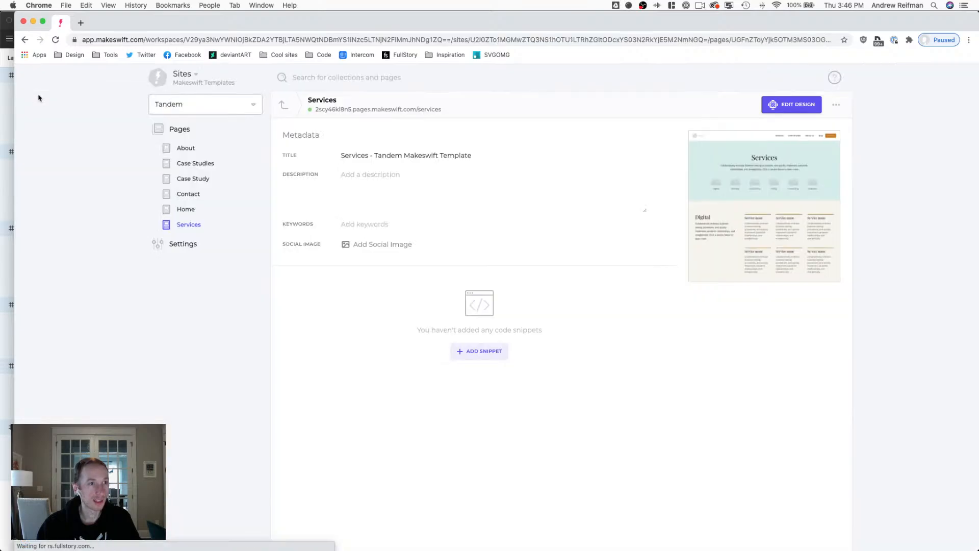
left_click(195, 163)
left_click(693, 204)
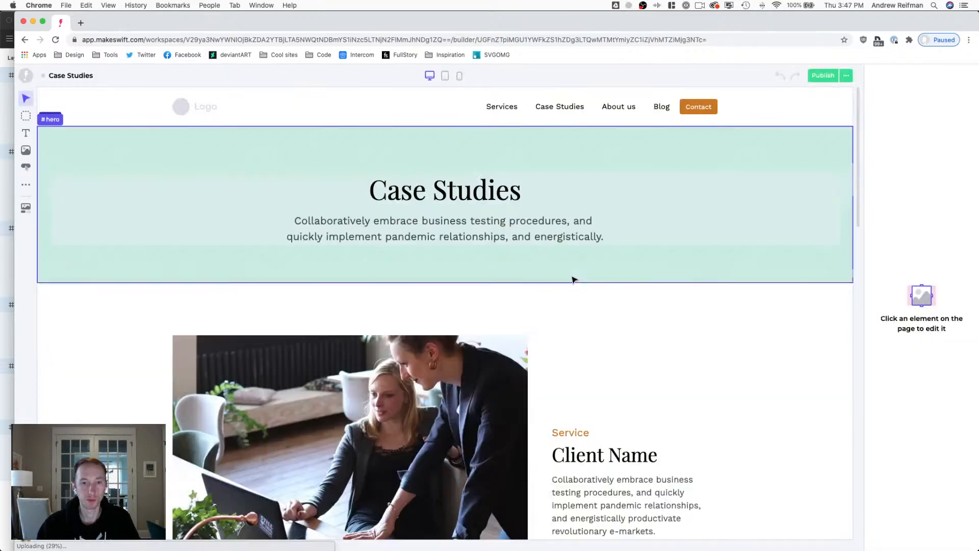
Paste the placeholder into the first case study description, changing 'service' to 'case study'.
scroll(573, 280, "down", 5)
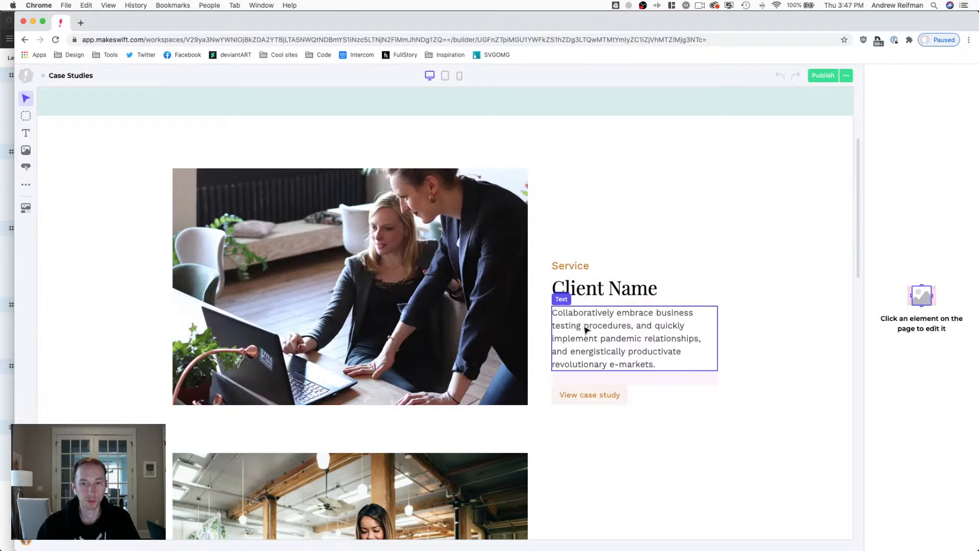
double_click(586, 329)
key("super+v")
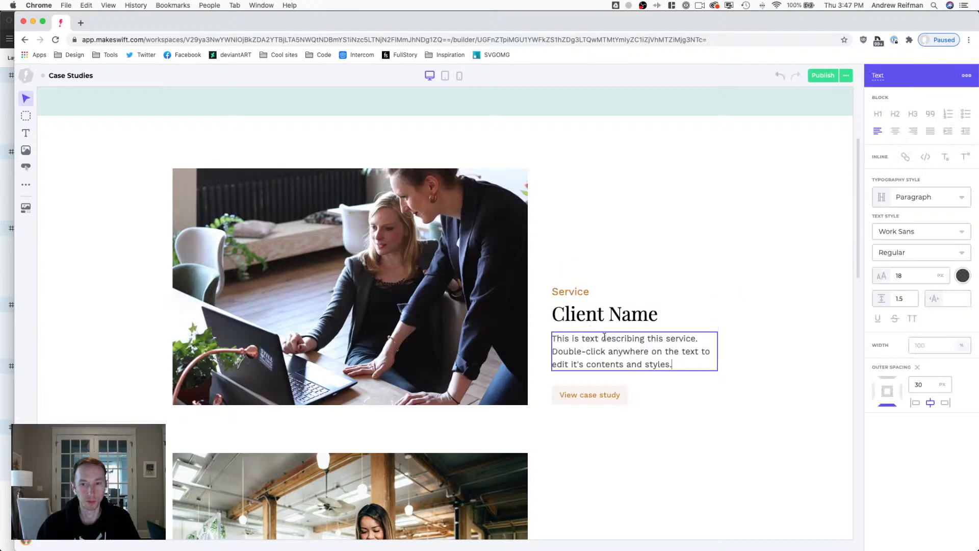
double_click(682, 340)
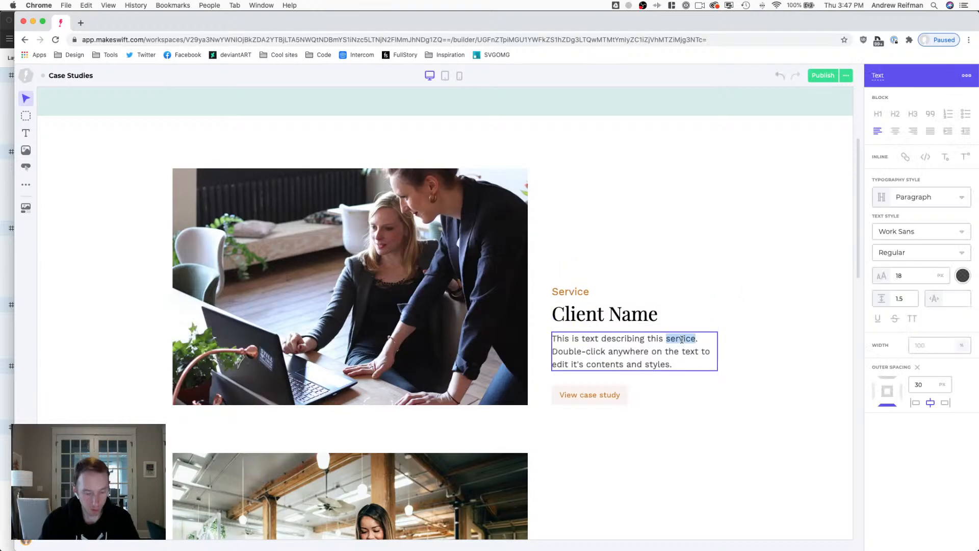
type("case study")
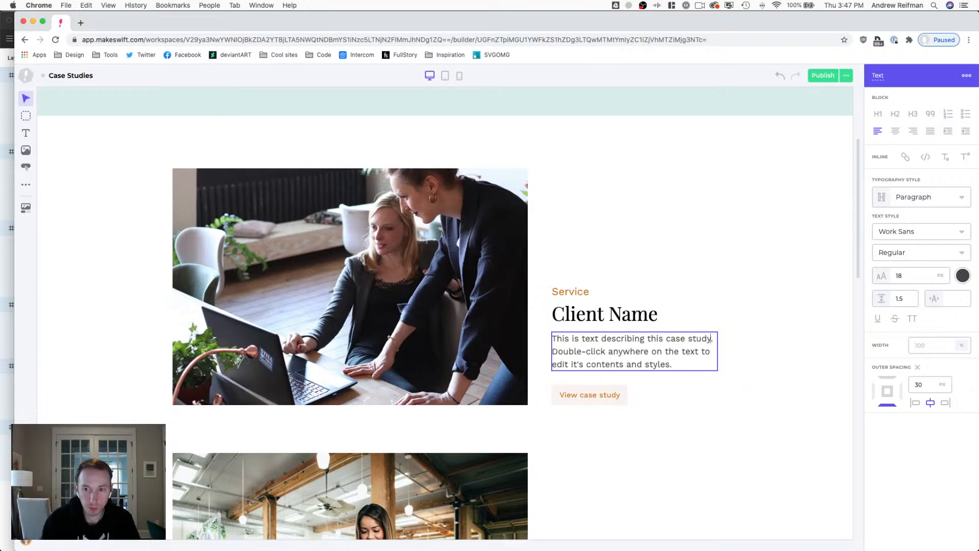
key("super+a")
key("super+c")
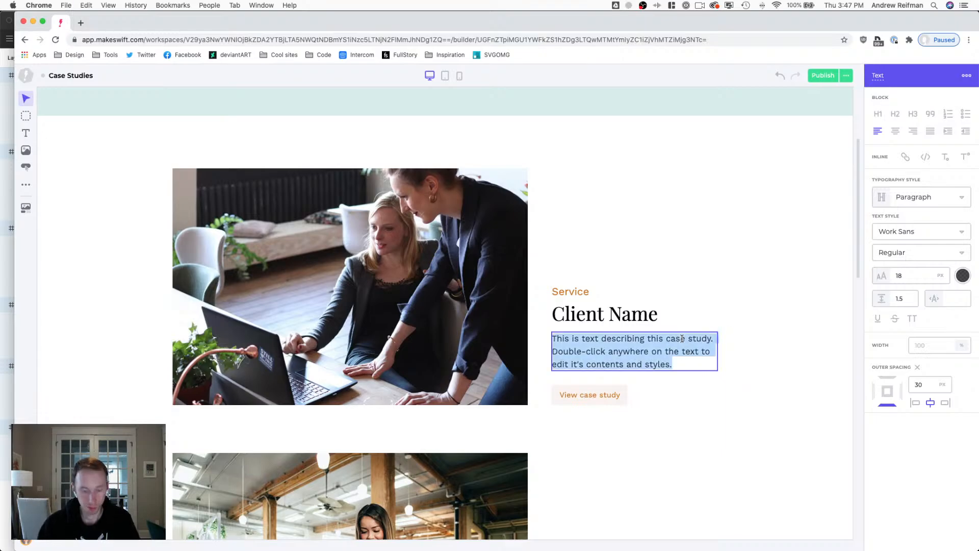
Paste the same case study placeholder text into the second and third descriptions.
scroll(676, 341, "down", 9)
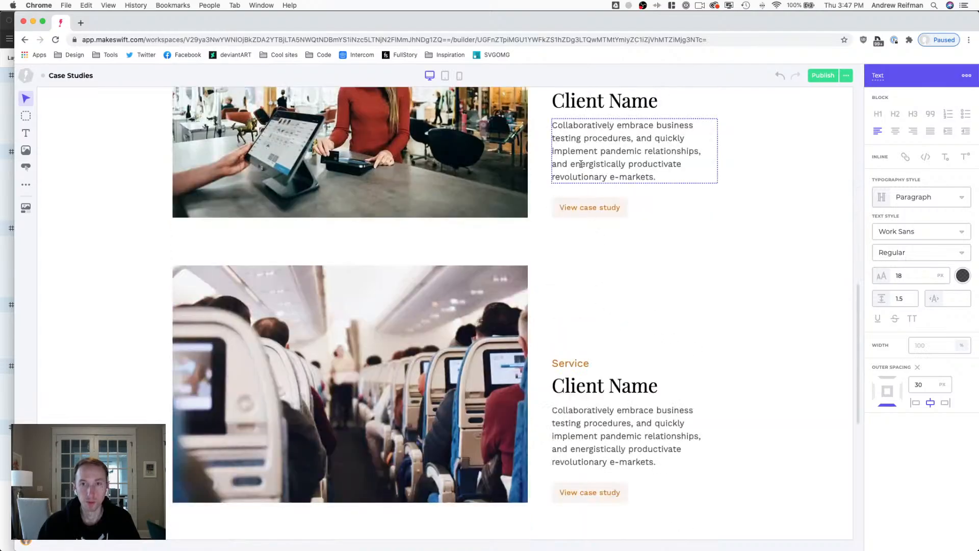
double_click(579, 167)
key("super+v")
double_click(601, 438)
key("super+v")
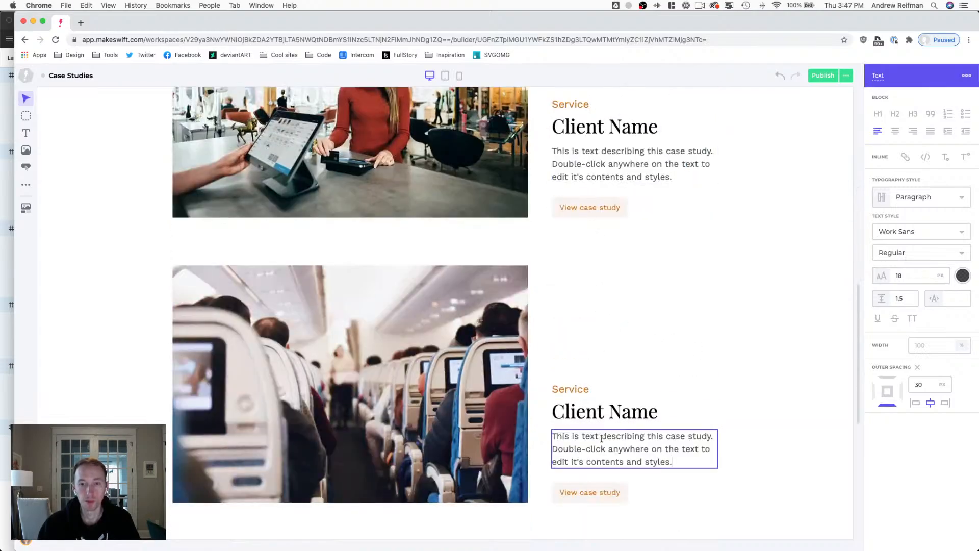
scroll(604, 418, "up", 3)
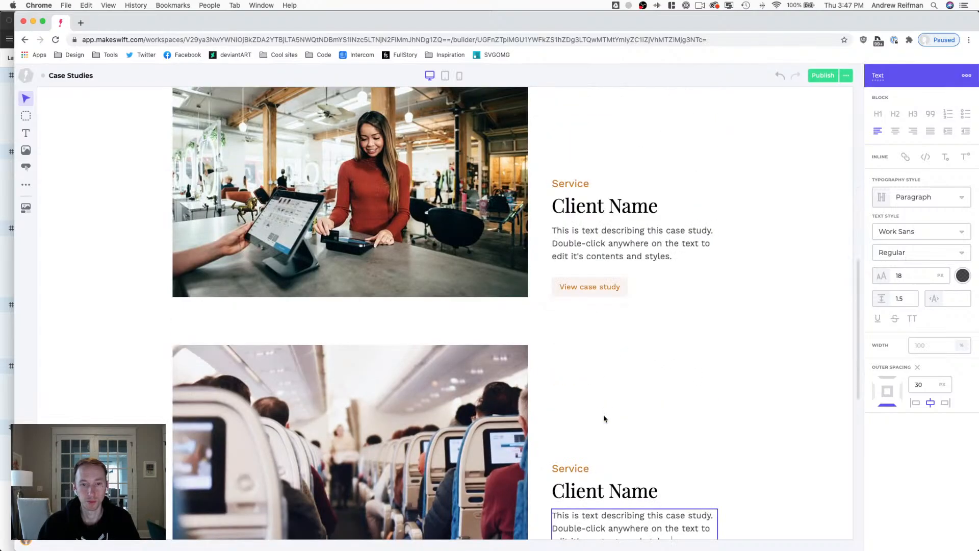
scroll(604, 417, "up", 5)
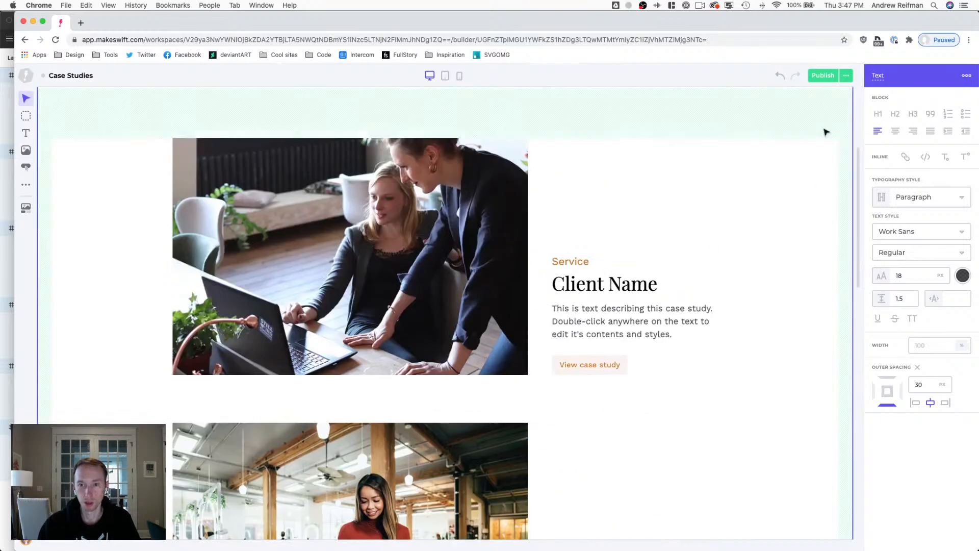
Check the Case Studies rows at tablet width, selecting the first case study, then return to desktop.
key("2")
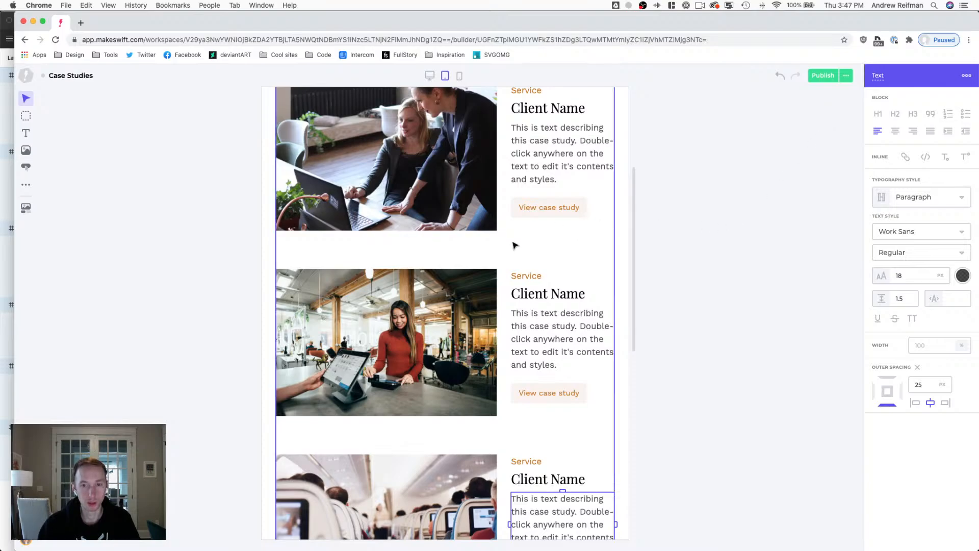
scroll(504, 260, "up", 1)
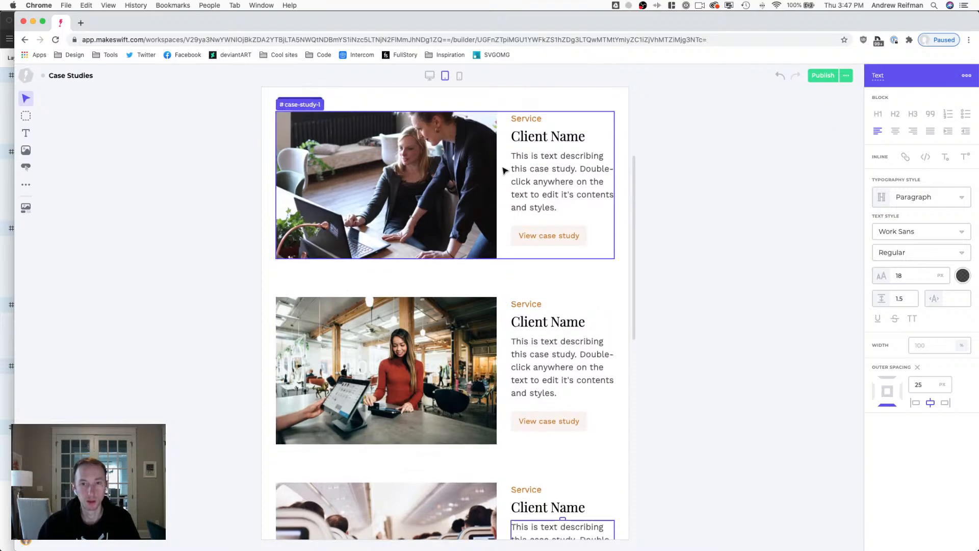
left_click(504, 170)
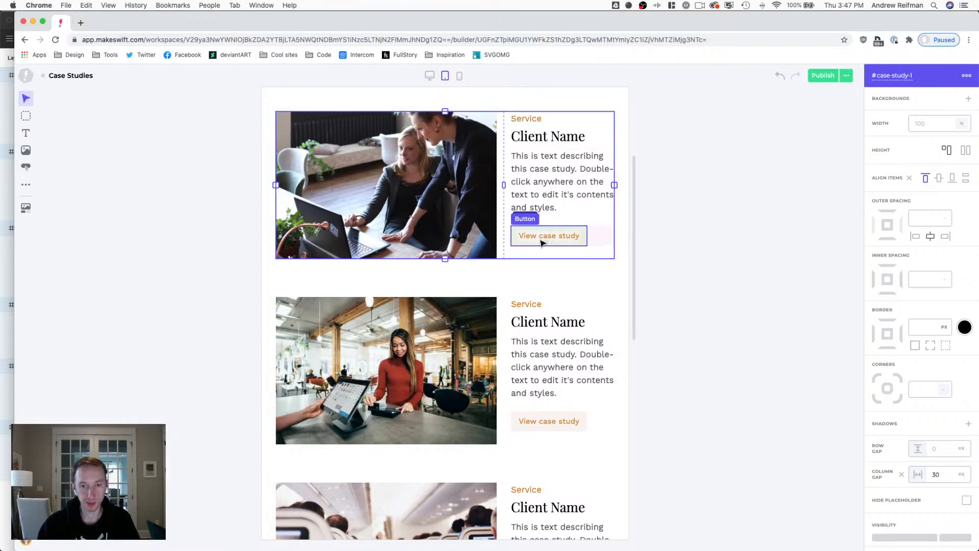
scroll(542, 255, "down", 1)
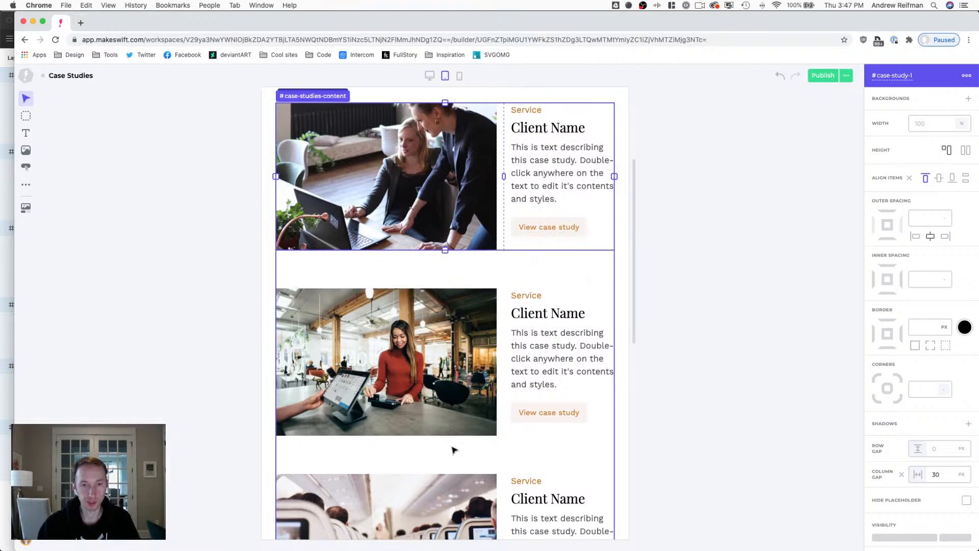
key("1")
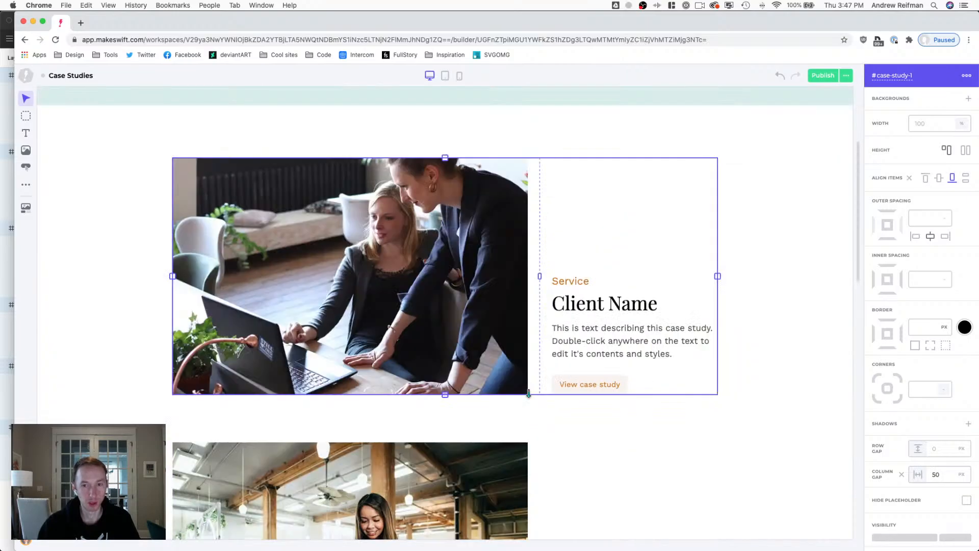
scroll(531, 392, "down", 3)
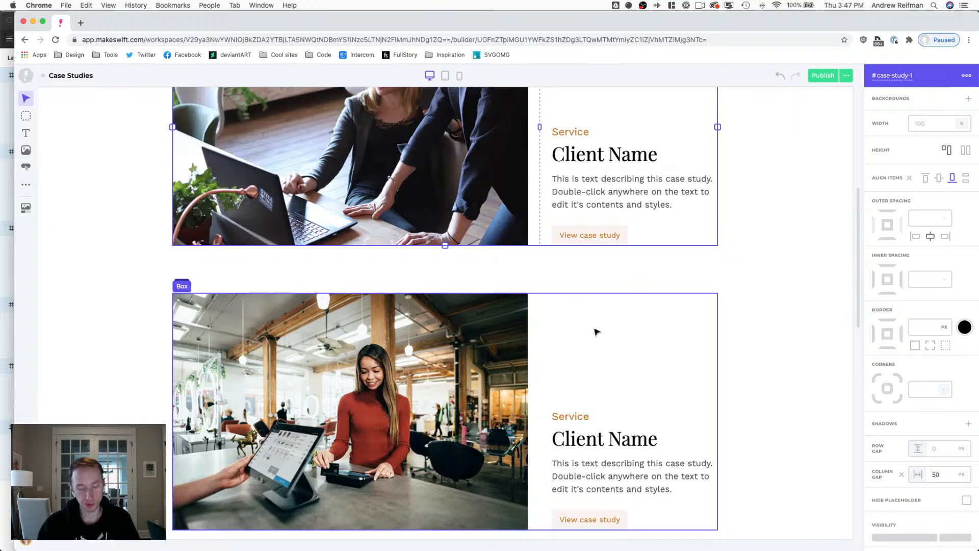
At mobile width, reduce the first case-study image's bottom spacing to 15 px.
key("2")
key("3")
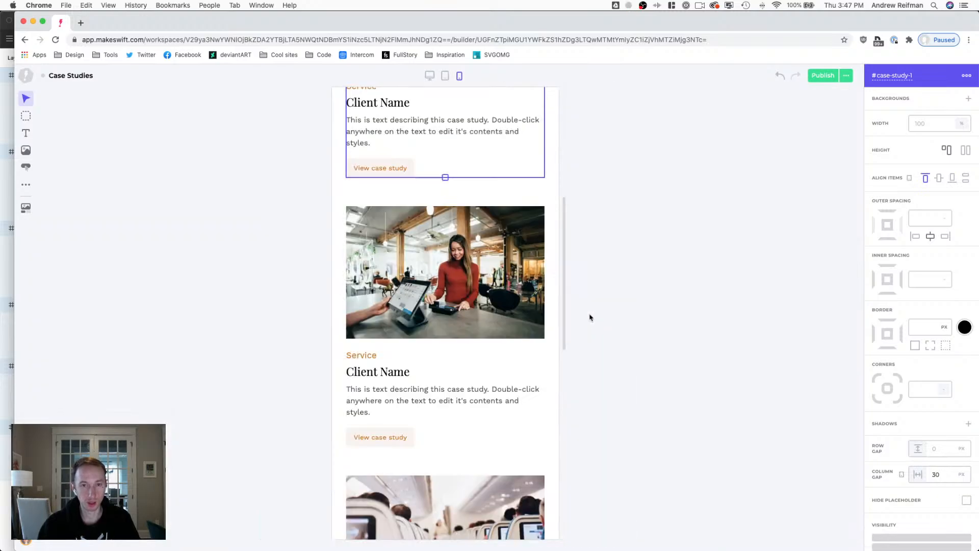
left_click(460, 309)
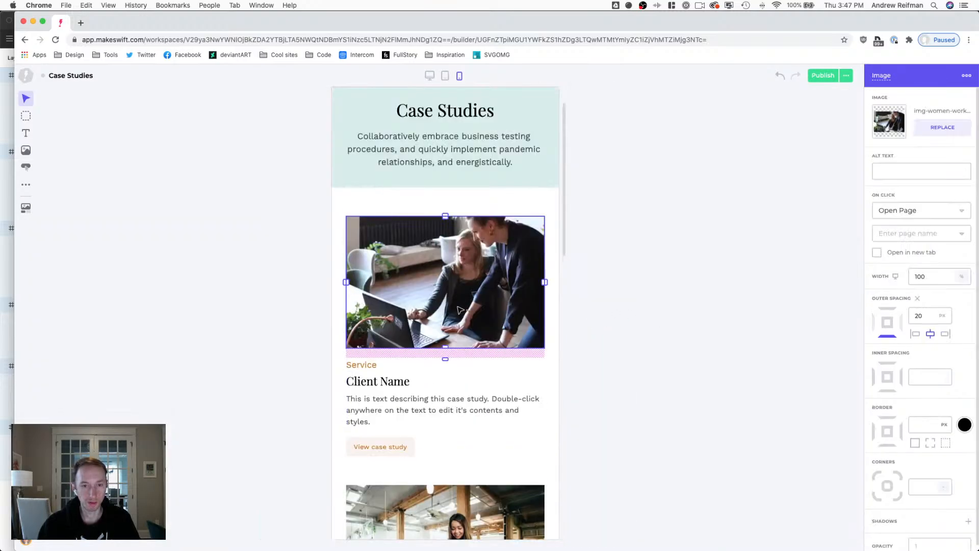
left_click_drag(446, 358, 445, 355)
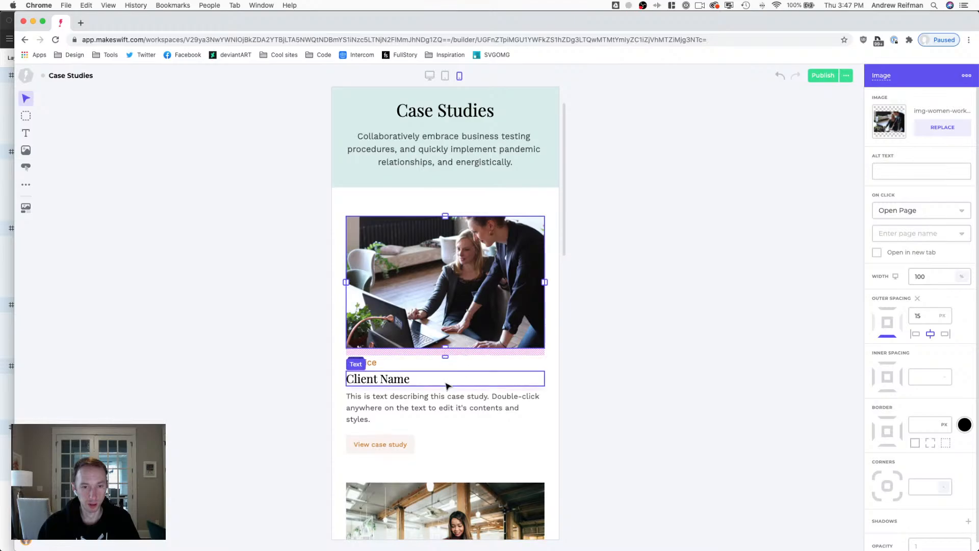
scroll(450, 381, "down", 1)
scroll(450, 381, "down", 4)
Reduce the second case-study image's bottom spacing from 20 to 15 px.
left_click(454, 304)
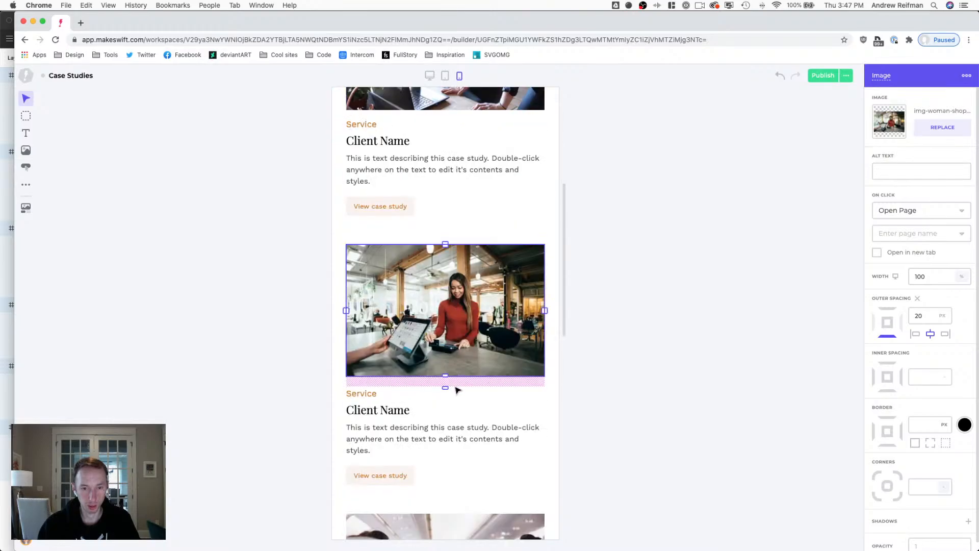
left_click_drag(445, 387, 444, 380)
scroll(453, 349, "down", 2)
scroll(453, 349, "down", 5)
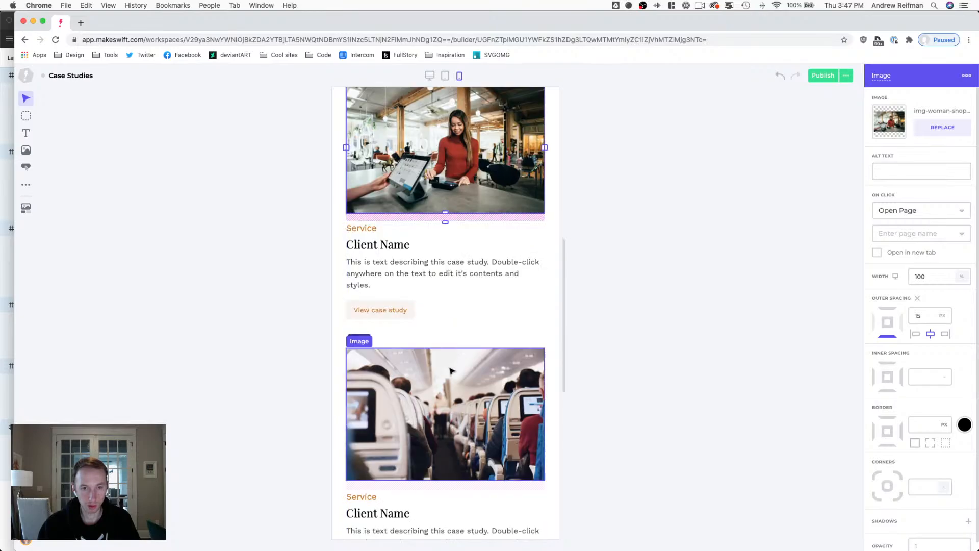
Reduce the airplane case-study image's bottom spacing to 15 px, then clear the selection.
left_click(448, 285)
left_click_drag(447, 307, 447, 302)
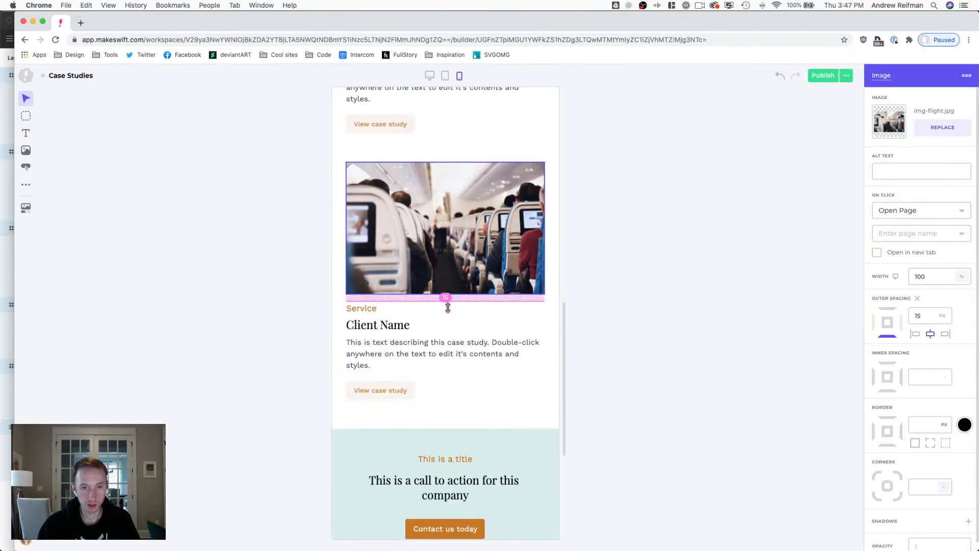
scroll(393, 214, "up", 1)
left_click(383, 179)
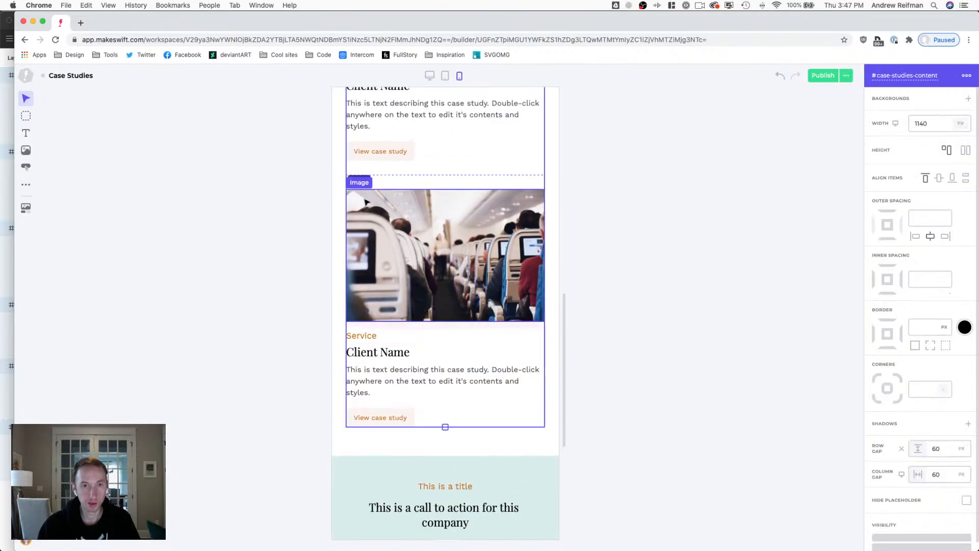
left_click(216, 214)
scroll(216, 214, "up", 10)
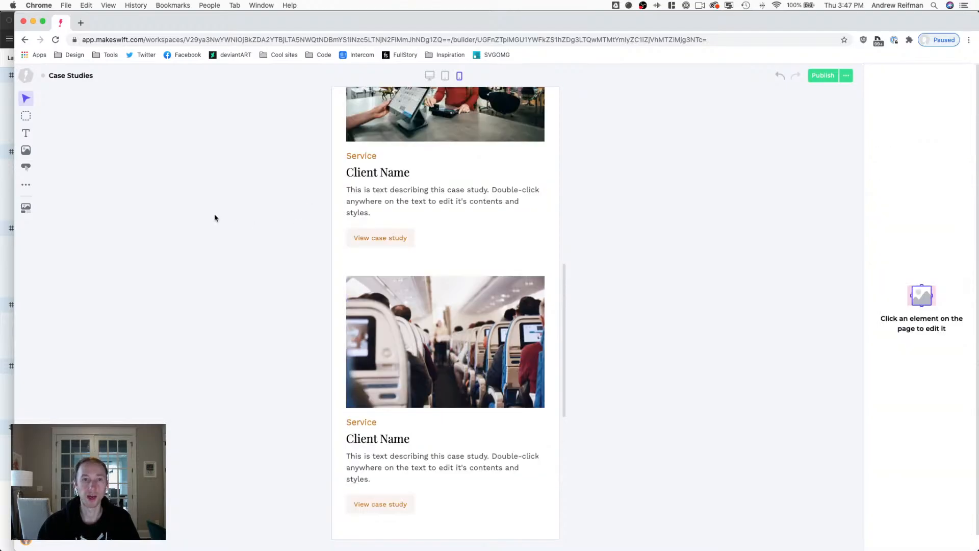
scroll(215, 218, "up", 5)
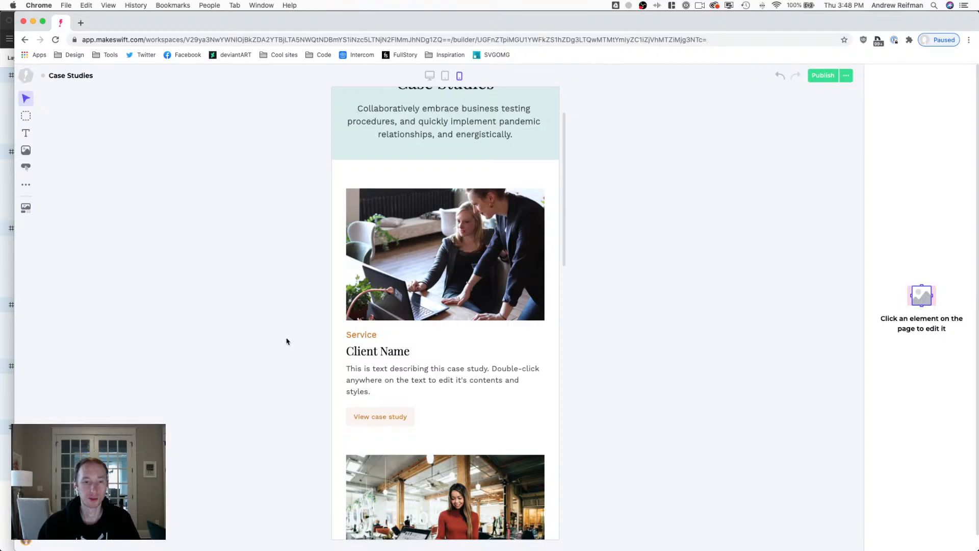
Set the case-studies section's left and right mobile inner padding to 25 px.
left_click(343, 352)
left_click_drag(345, 400, 343, 399)
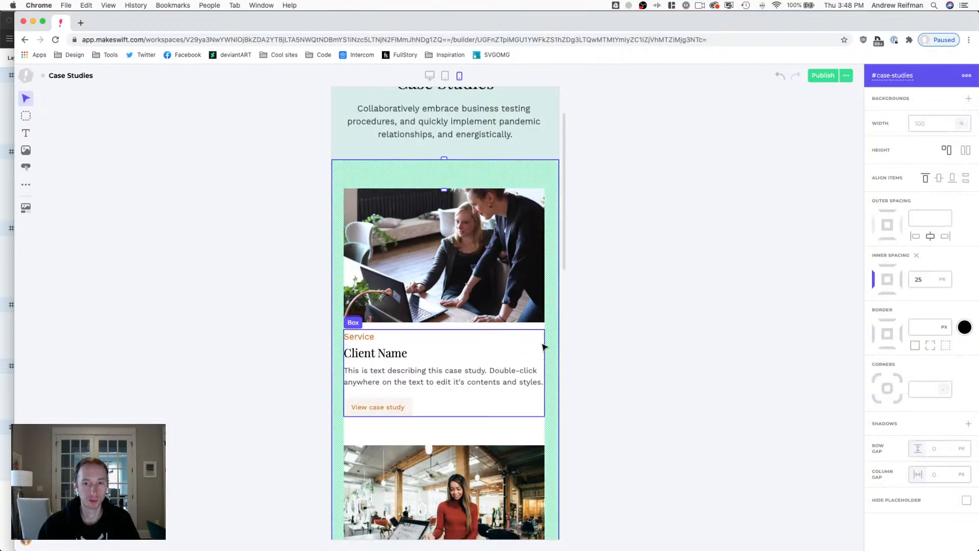
left_click_drag(542, 342, 544, 342)
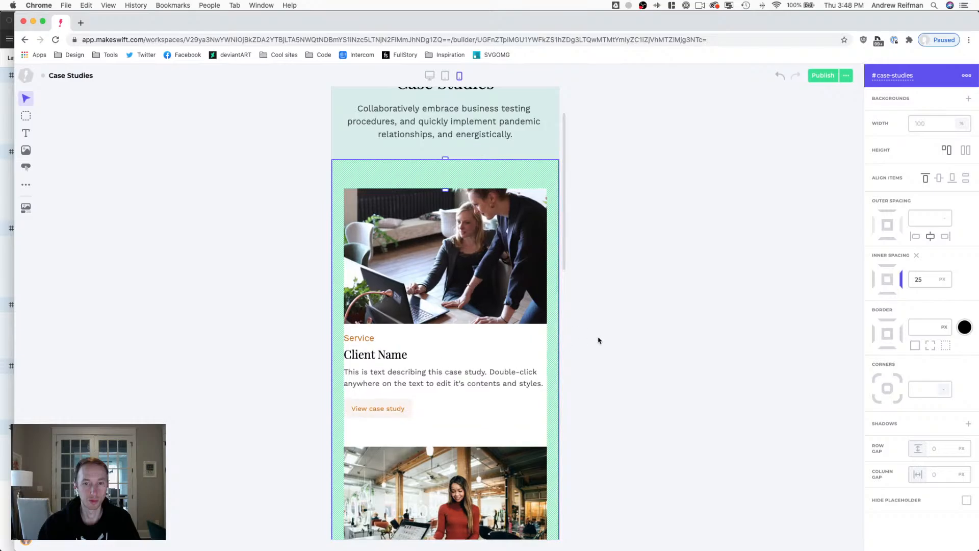
left_click(615, 335)
scroll(622, 332, "up", 3)
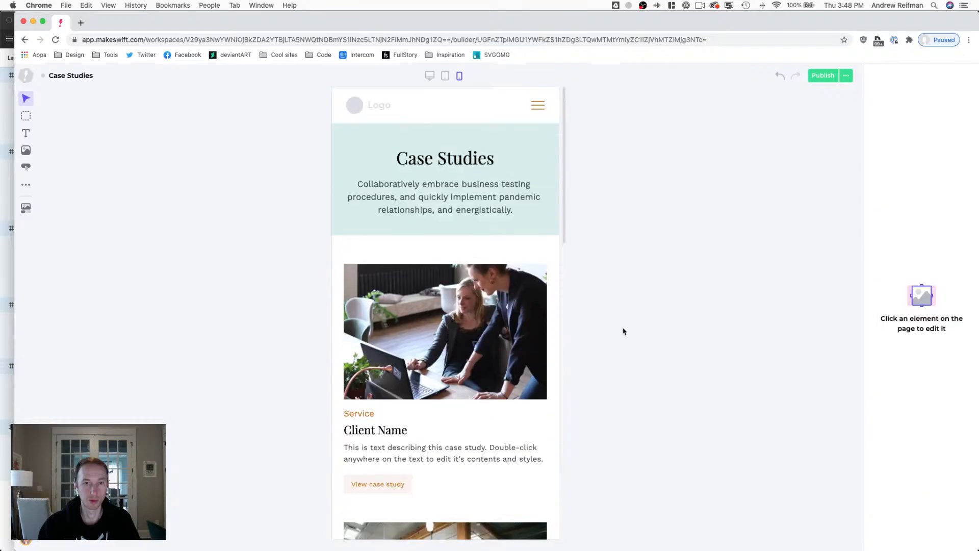
Reduce the hero section's side inner padding to 25 px.
left_click(551, 194)
left_click_drag(542, 181, 549, 181)
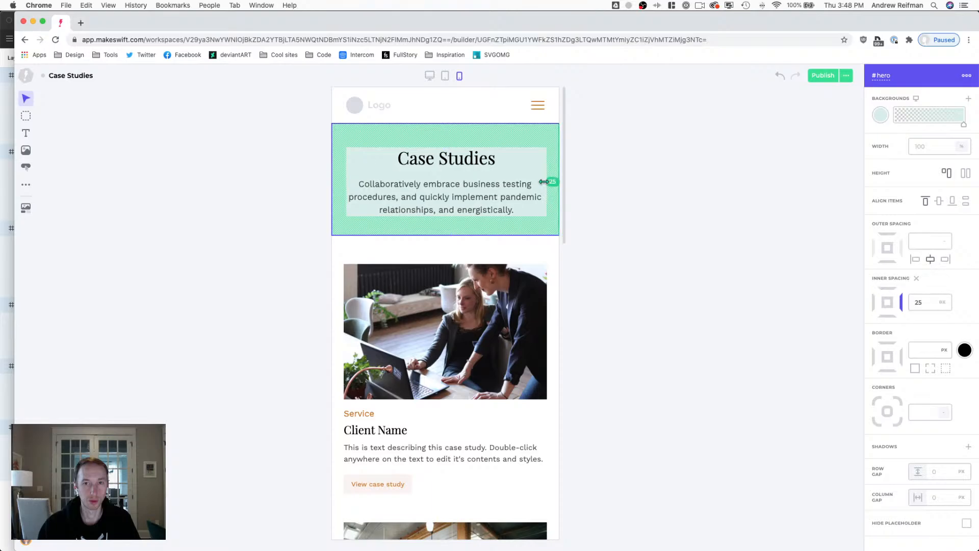
scroll(347, 183, "down", 5)
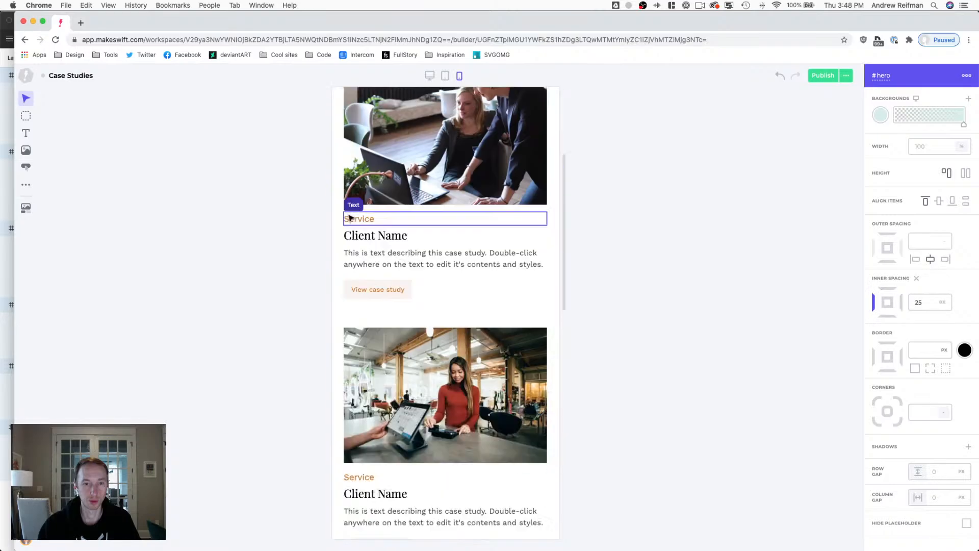
scroll(351, 218, "down", 10)
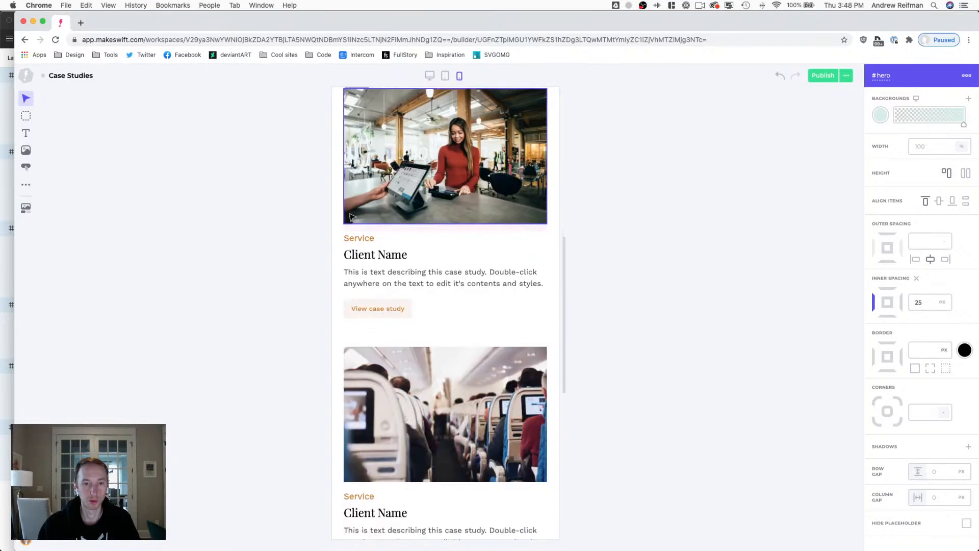
Cut call-to-action side padding from 30 to 25 px and footer side padding to 25 px.
left_click(343, 311)
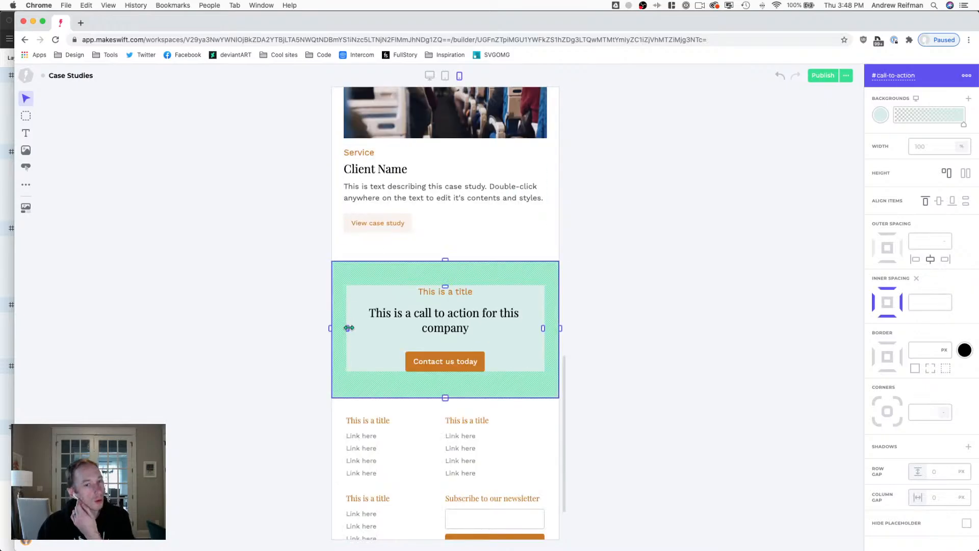
left_click_drag(541, 329, 543, 328)
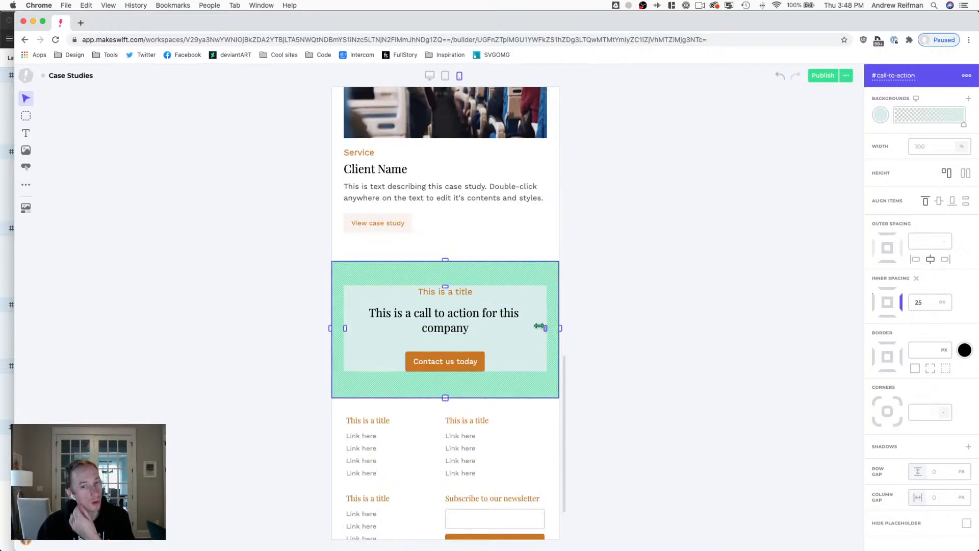
left_click(531, 414)
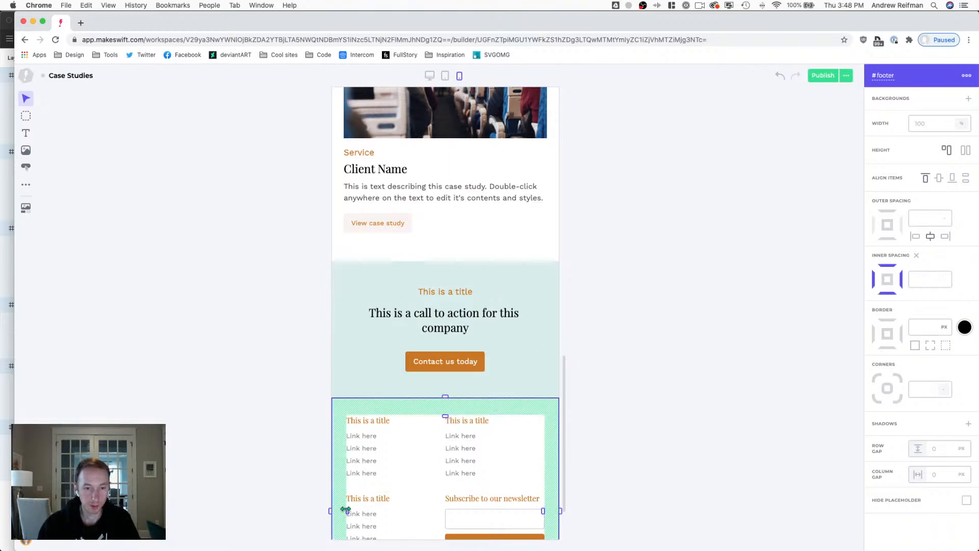
left_click_drag(346, 509, 343, 509)
left_click_drag(541, 509, 543, 509)
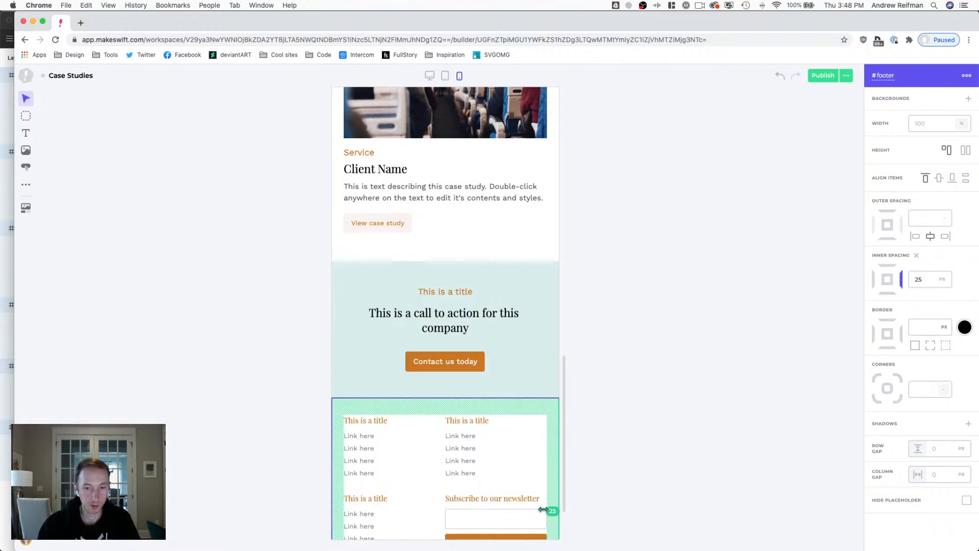
scroll(618, 451, "up", 15)
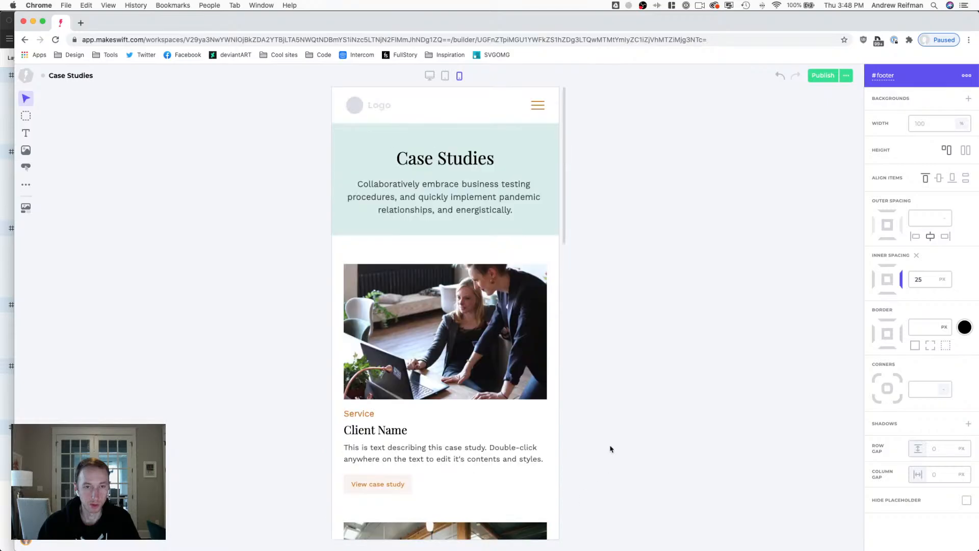
Cut the navbar's top and bottom padding to 15 px.
left_click(345, 111)
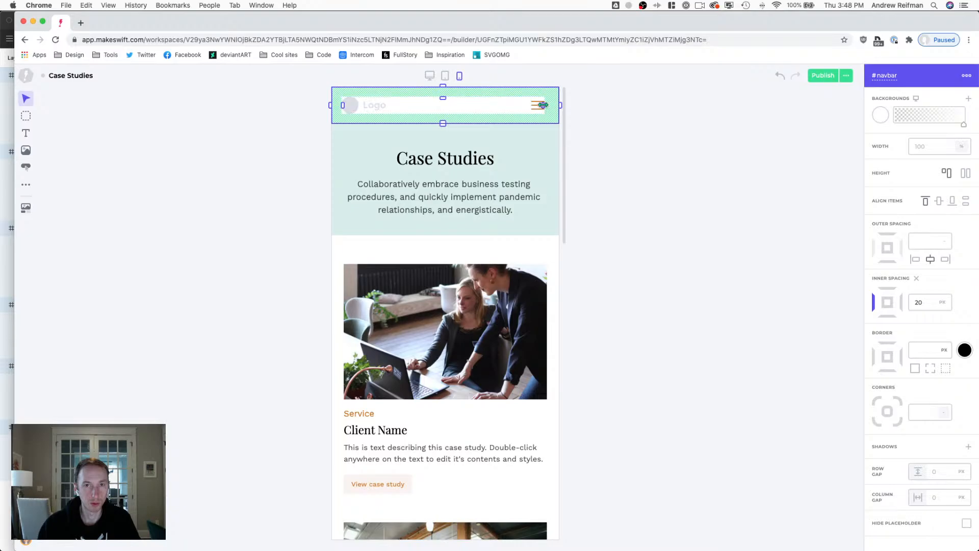
left_click(613, 126)
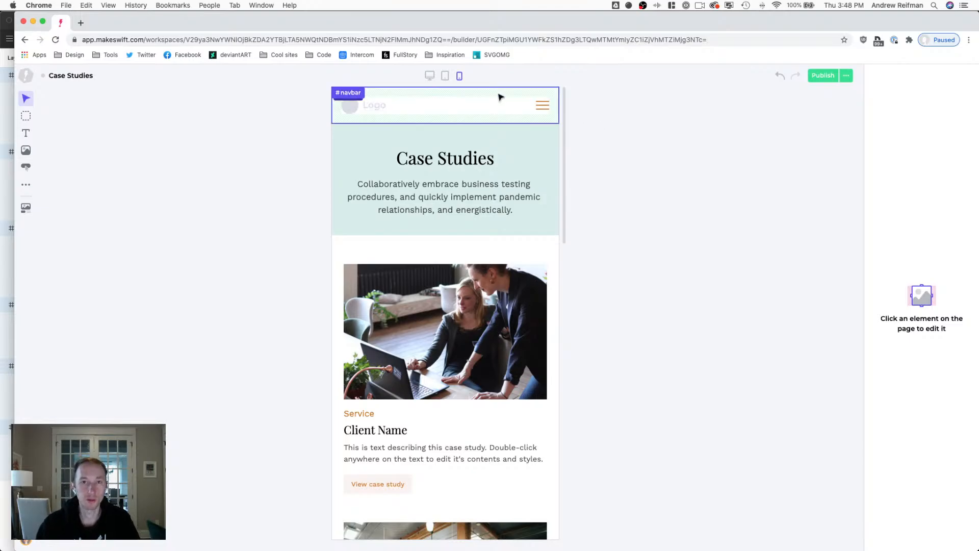
left_click(465, 101)
left_click_drag(452, 98, 450, 117)
left_click(620, 127)
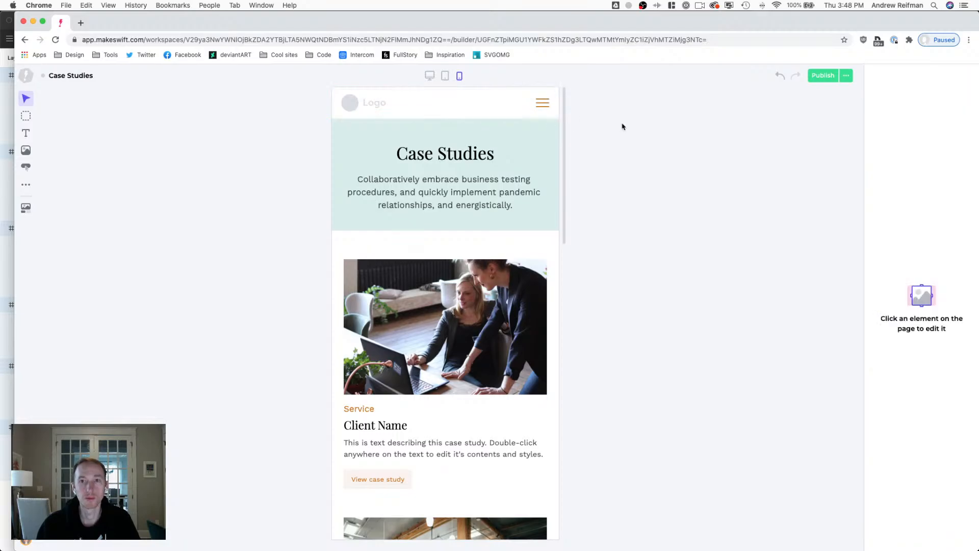
left_click(397, 95)
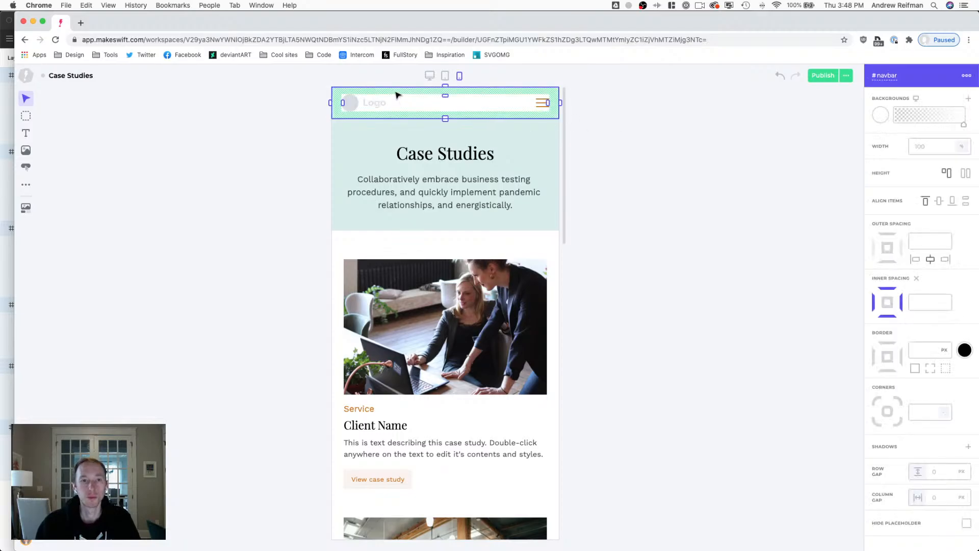
left_click(649, 114)
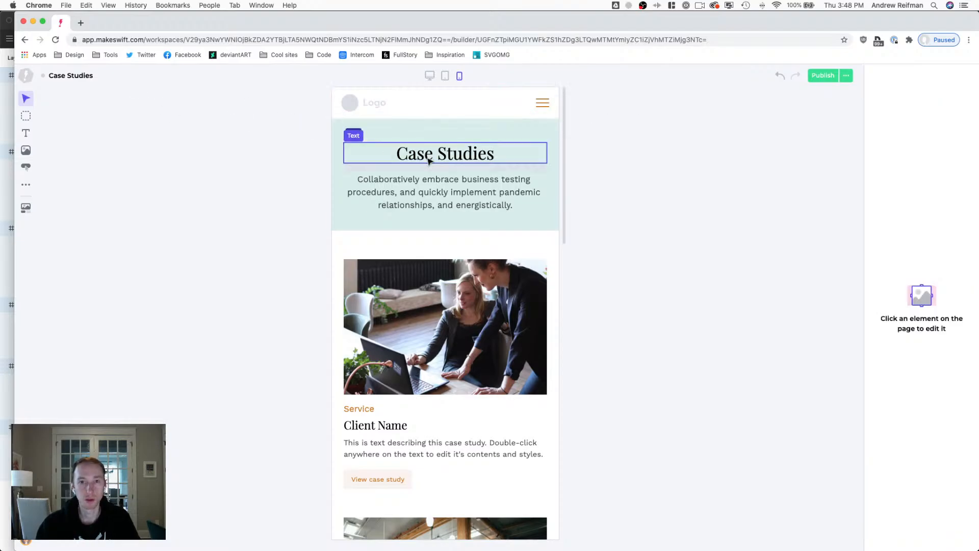
Switch back to desktop layout and publish the updated site.
key("1")
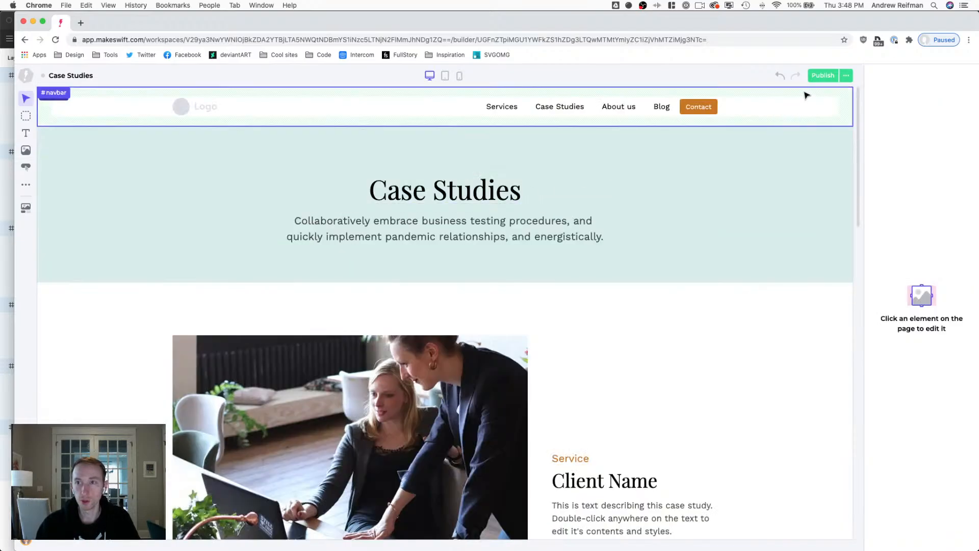
left_click(815, 79)
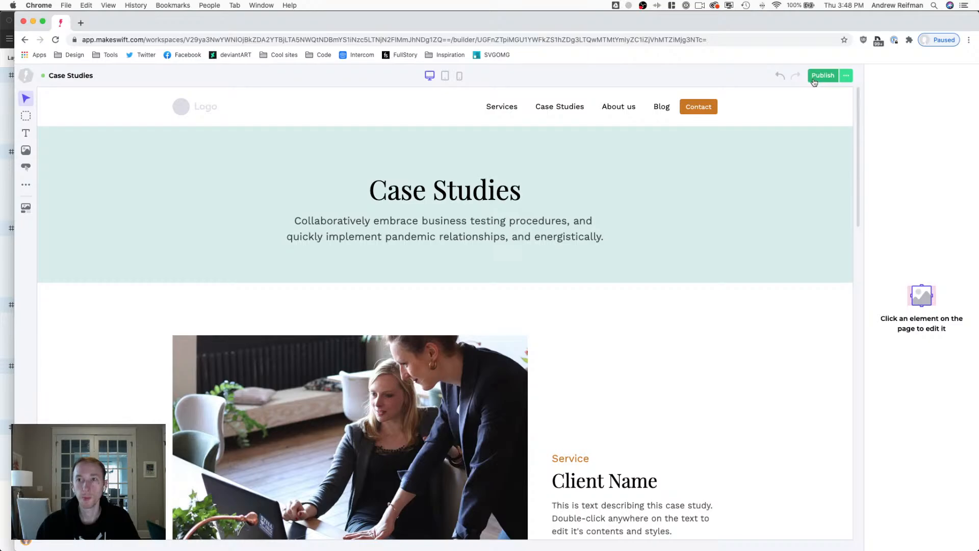
left_click(846, 76)
View the live Case Studies page in a new tab, scroll through it, then close it.
left_click(808, 104)
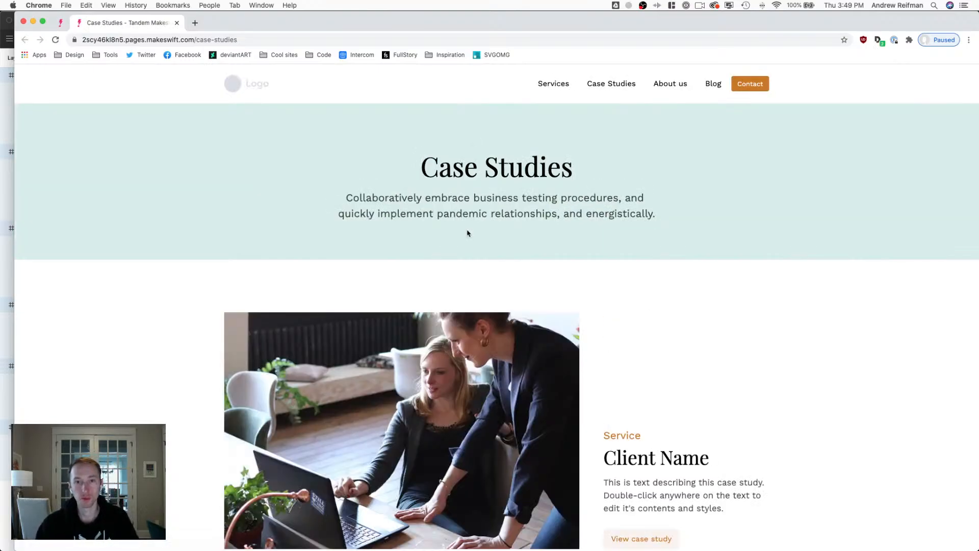
scroll(386, 231, "down", 6)
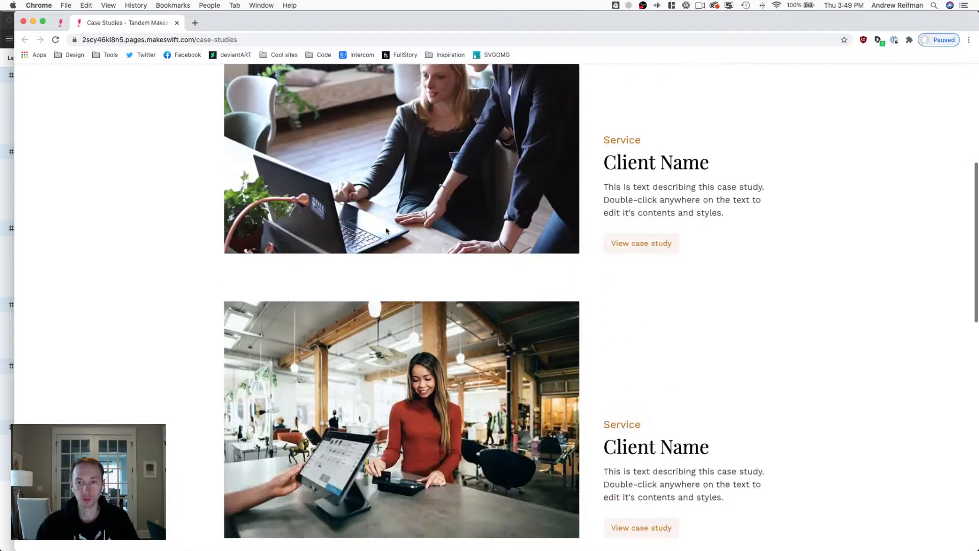
scroll(387, 231, "down", 11)
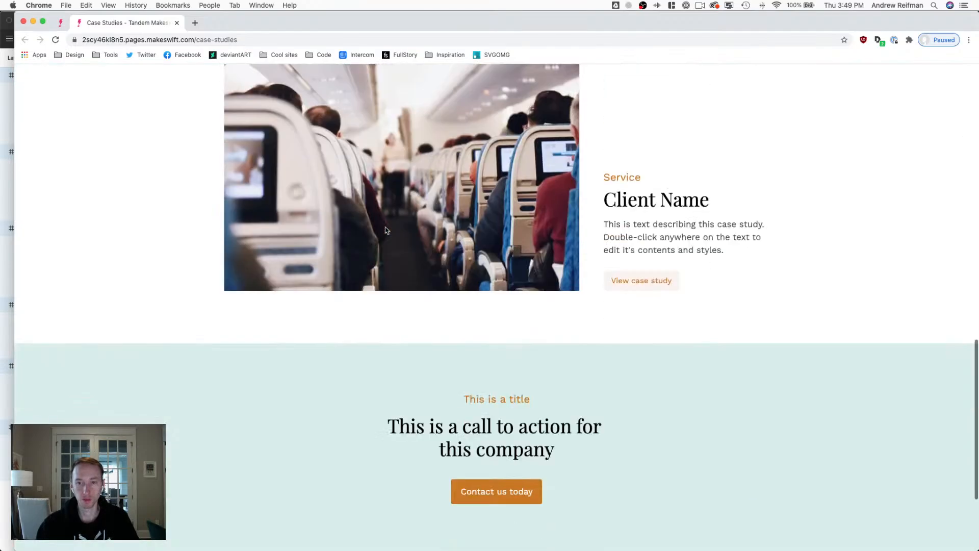
scroll(634, 265, "up", 4)
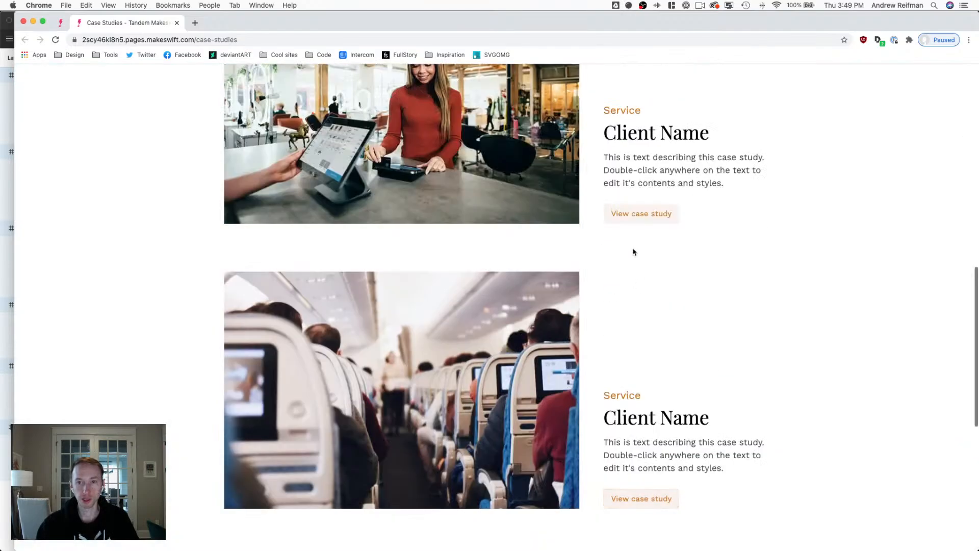
scroll(631, 214, "up", 5)
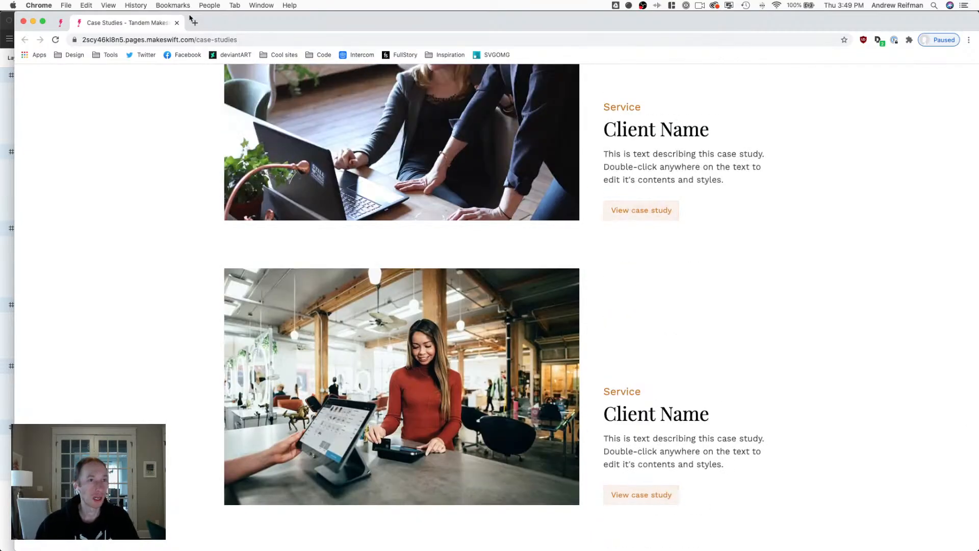
key("super+w")
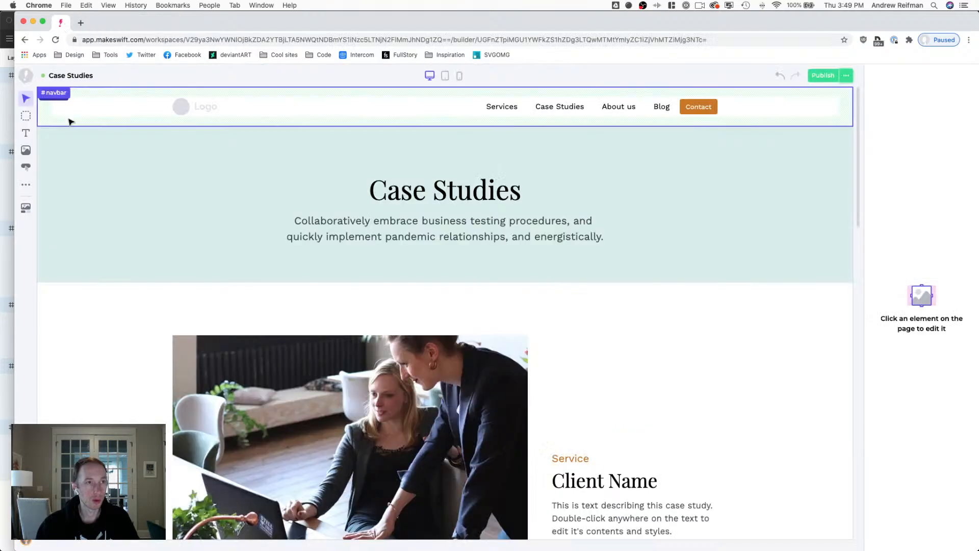
Open the Case Study page from Page Settings for design editing.
left_click(25, 75)
left_click(35, 104)
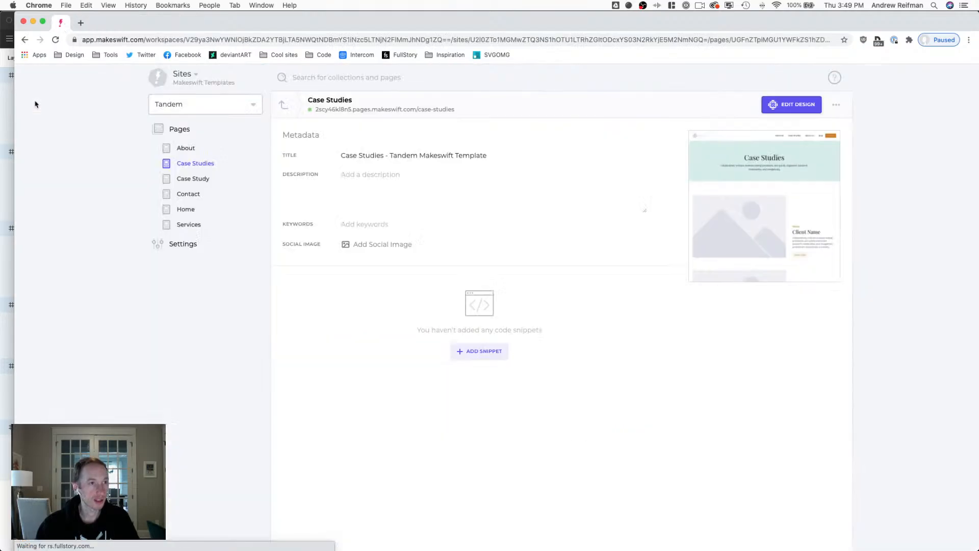
left_click(193, 178)
left_click(741, 217)
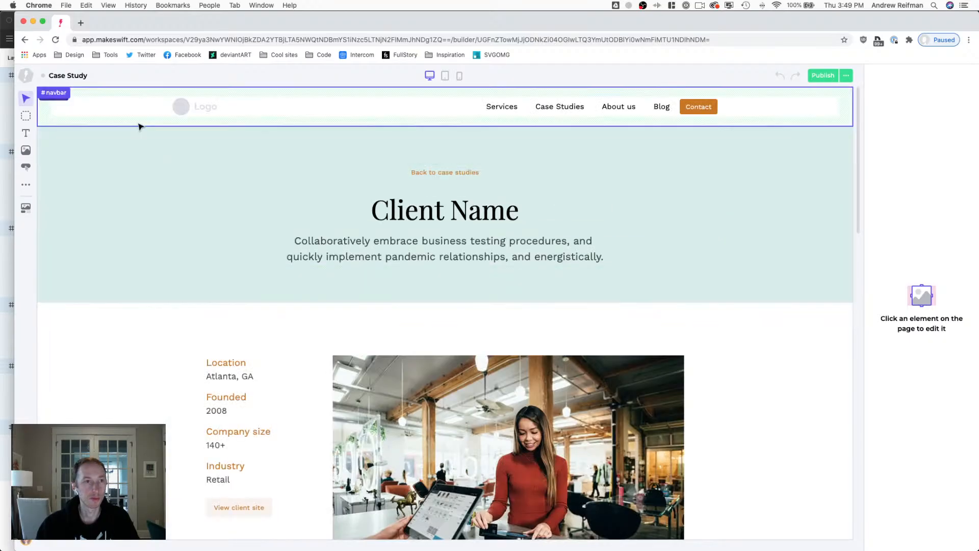
Undo an accidental deletion of the navbar section.
left_click(138, 125)
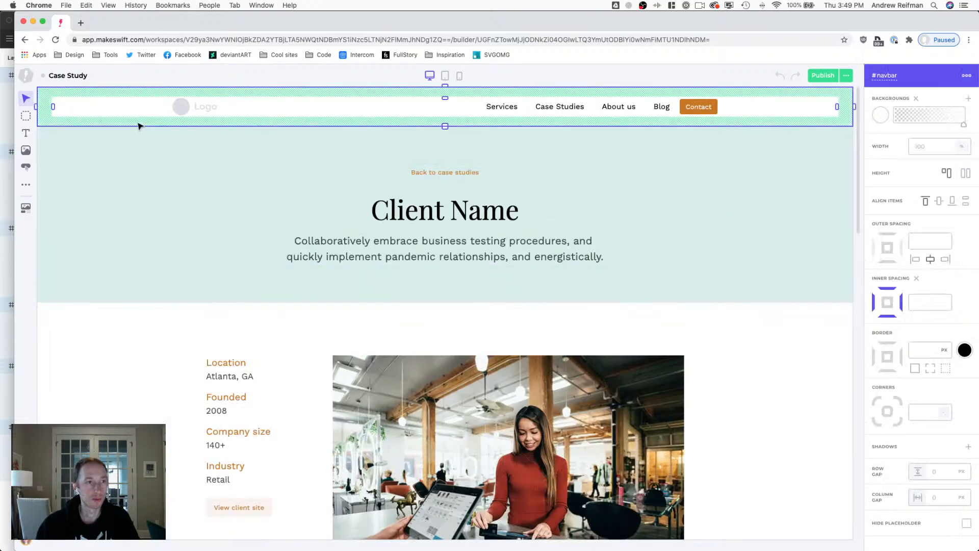
key("BackSpace")
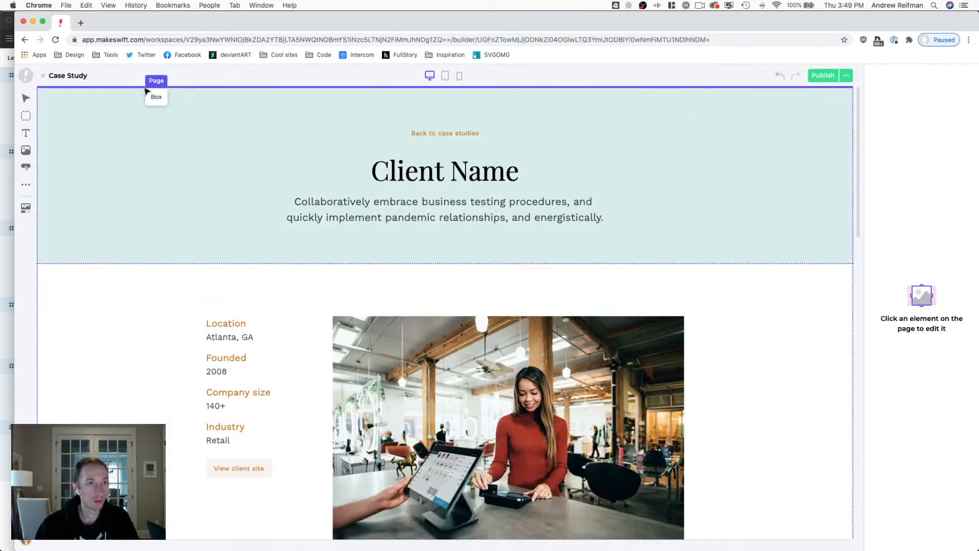
key("super+z")
scroll(179, 139, "down", 15)
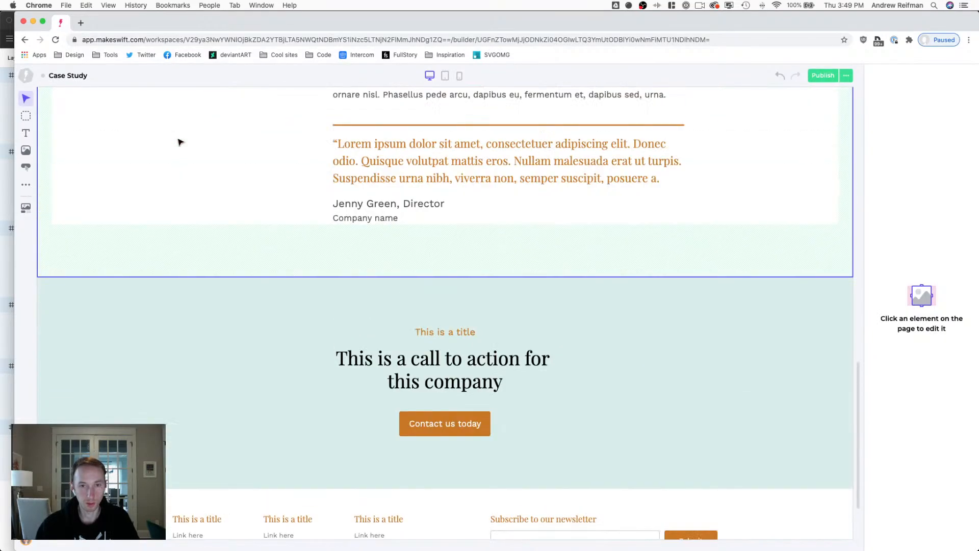
scroll(179, 142, "up", 15)
scroll(180, 141, "up", 2)
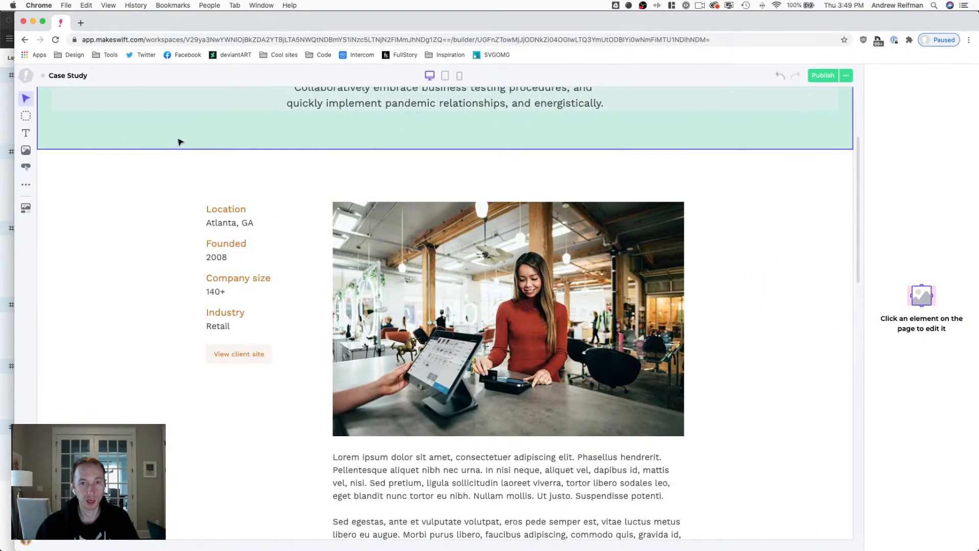
Preview the Case Study page at tablet width, then at mobile width.
key("2")
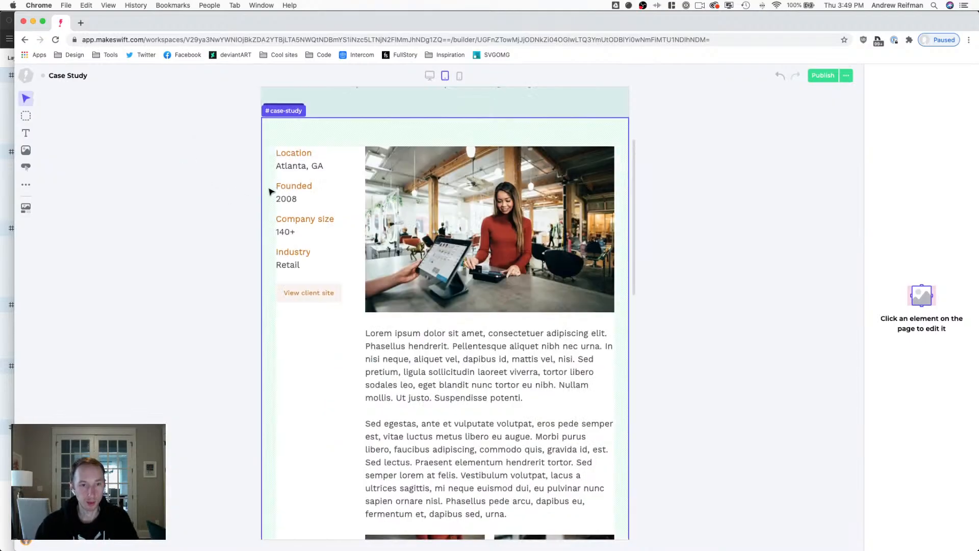
scroll(270, 191, "down", 9)
scroll(269, 190, "up", 1)
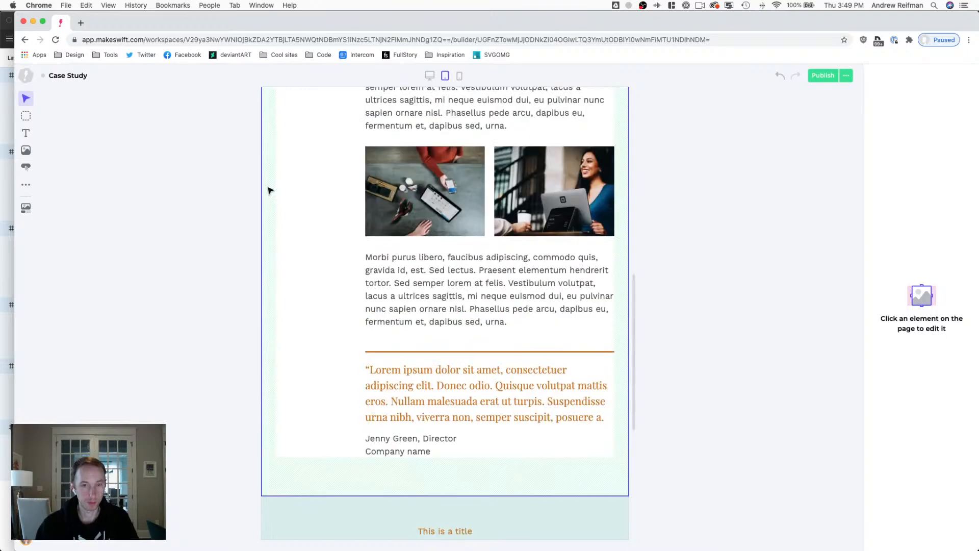
key("3")
scroll(363, 284, "down", 6)
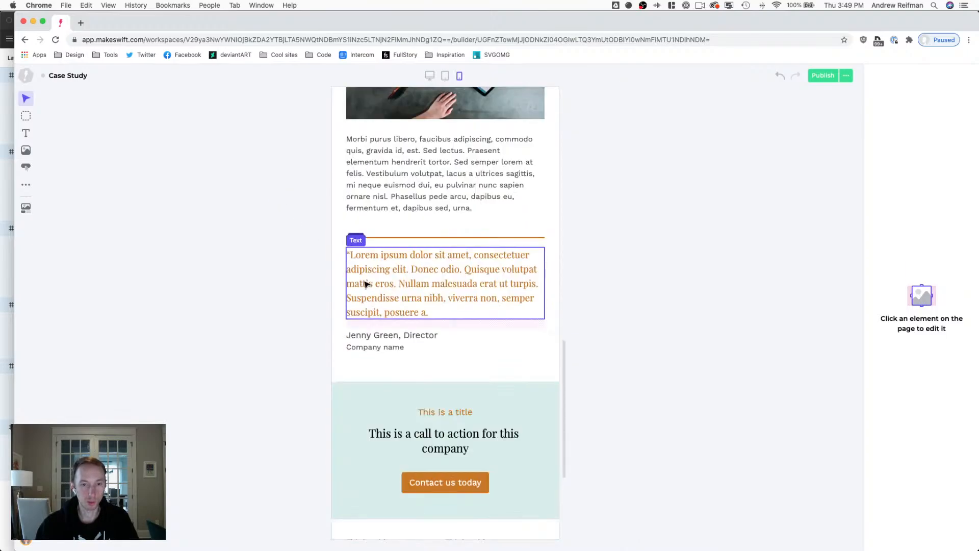
scroll(365, 284, "down", 1)
scroll(367, 278, "up", 15)
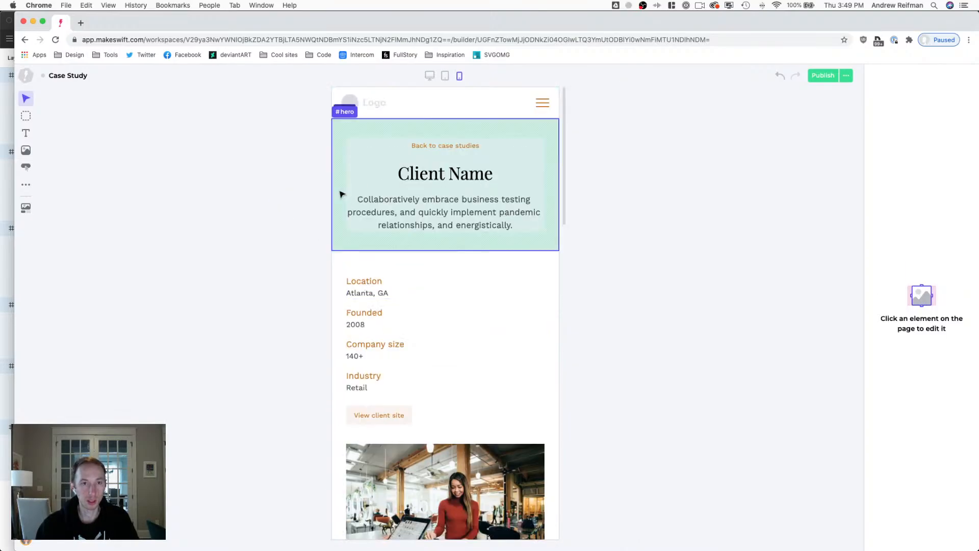
Adjust the hero's right padding and set the case-study section's side padding to 25 px.
left_click(342, 194)
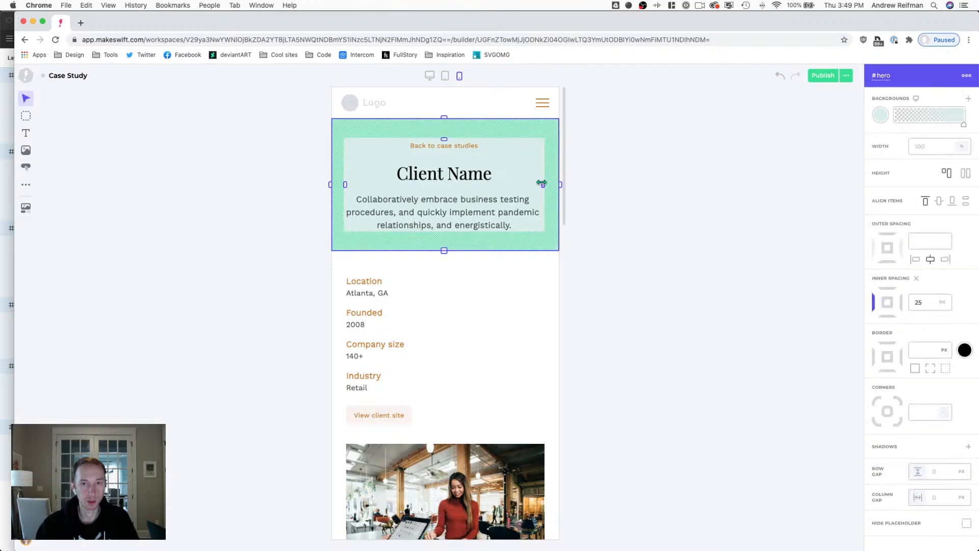
left_click_drag(542, 183, 546, 183)
left_click(338, 284)
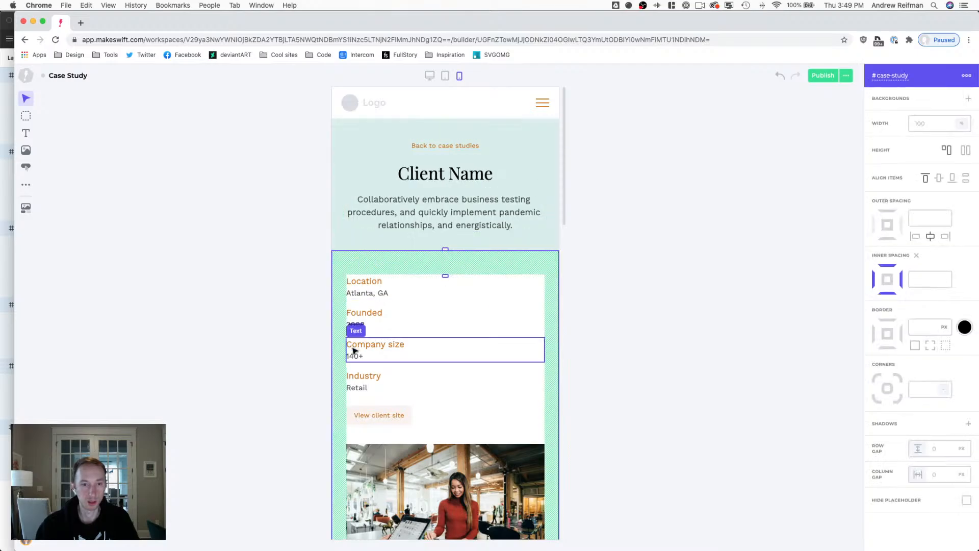
left_click_drag(346, 350, 344, 350)
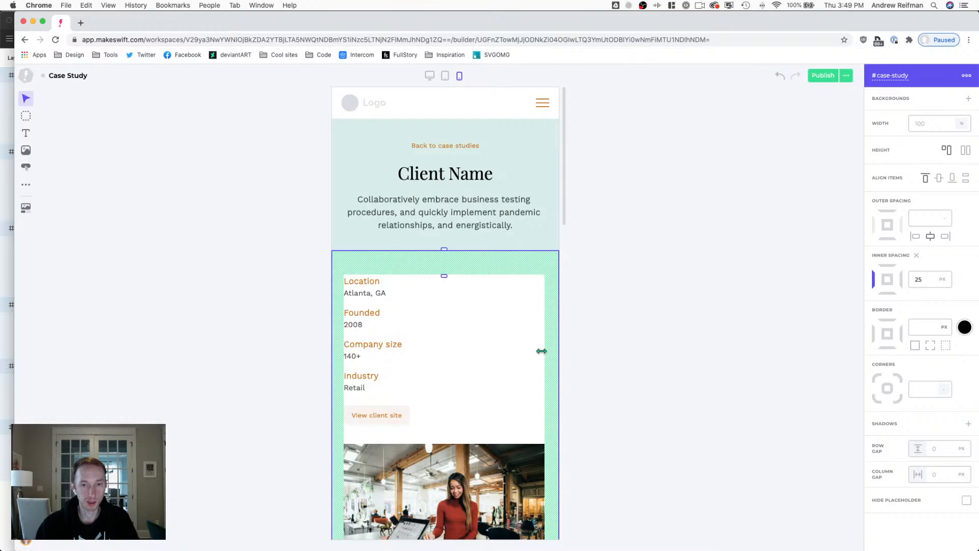
left_click_drag(541, 351, 544, 351)
Set call-to-action and footer side padding to 25 px, then return to desktop view.
scroll(489, 319, "down", 10)
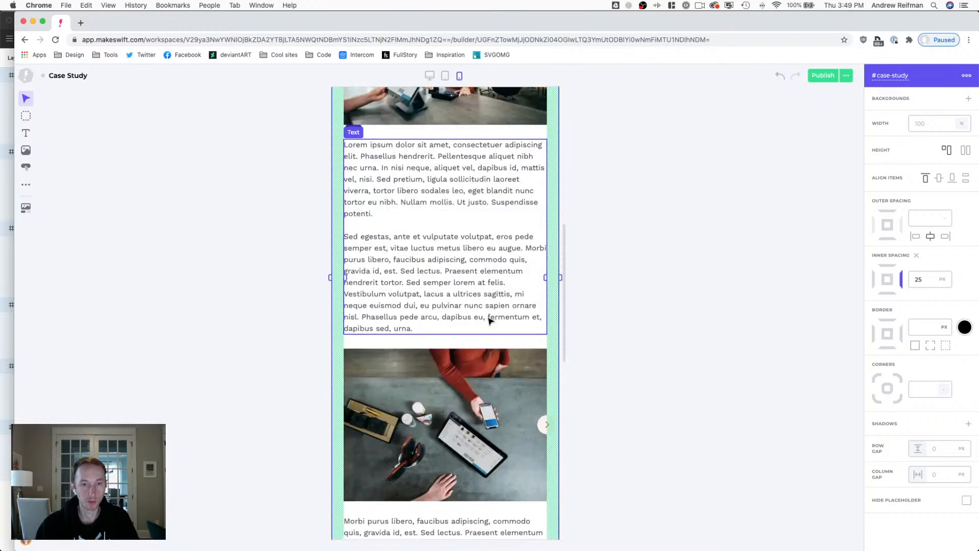
scroll(488, 319, "down", 10)
left_click(345, 258)
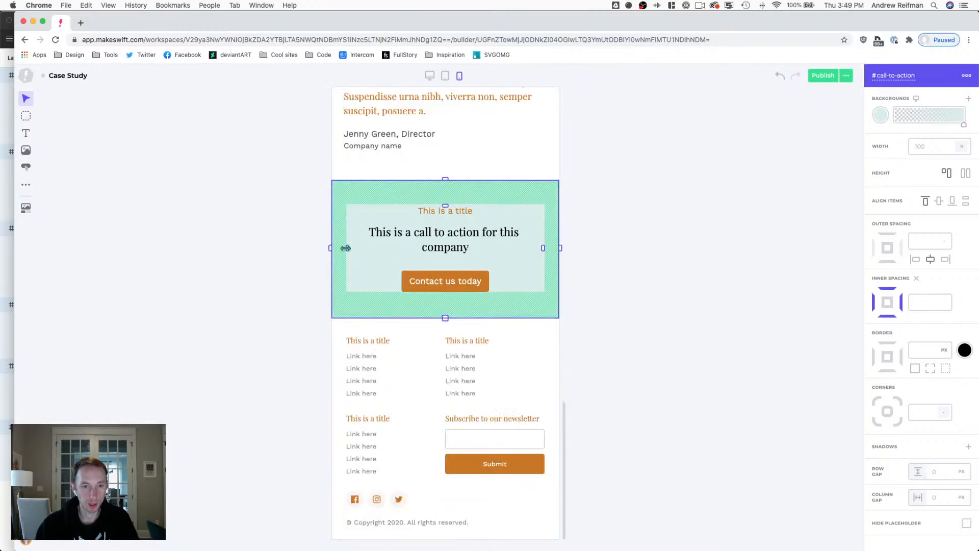
left_click_drag(345, 248, 343, 248)
left_click_drag(539, 247, 541, 247)
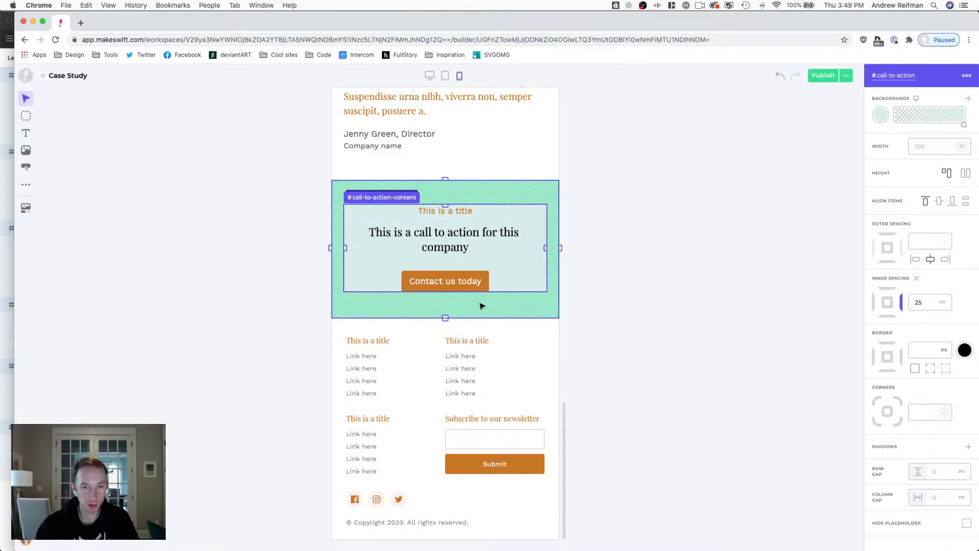
left_click(353, 406)
left_click_drag(346, 429, 343, 430)
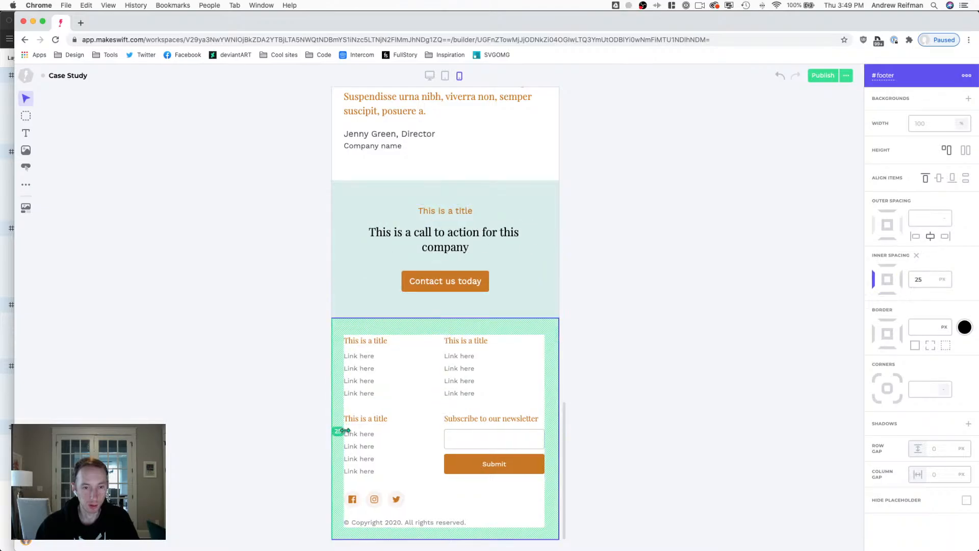
left_click_drag(541, 429, 542, 430)
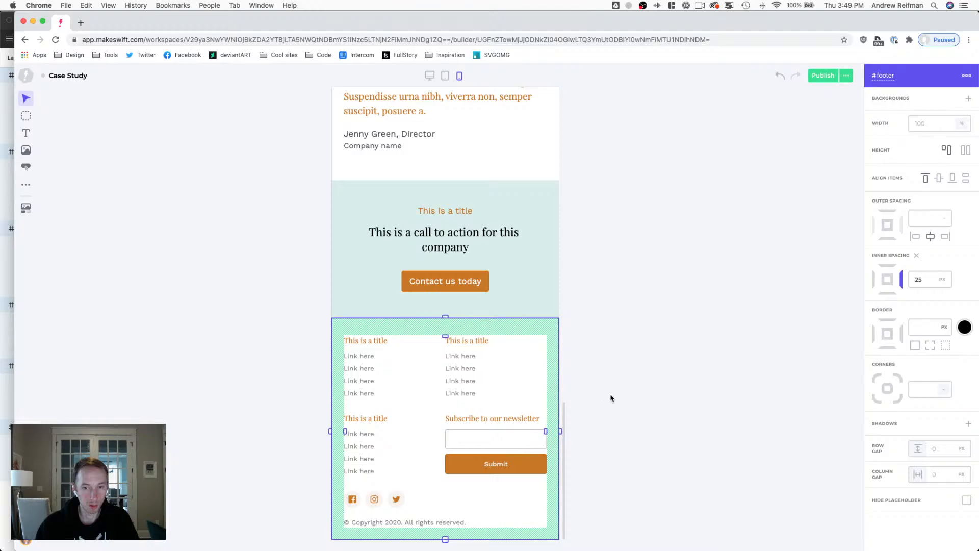
left_click(599, 357)
scroll(599, 358, "up", 15)
key("1")
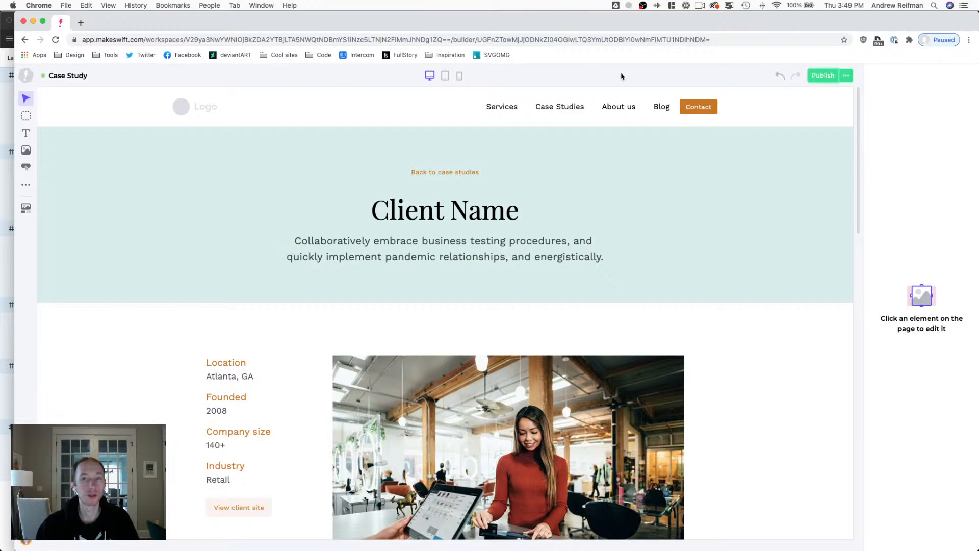
Open the live Case Study page in a new tab and scroll through it.
left_click(846, 75)
left_click(803, 99)
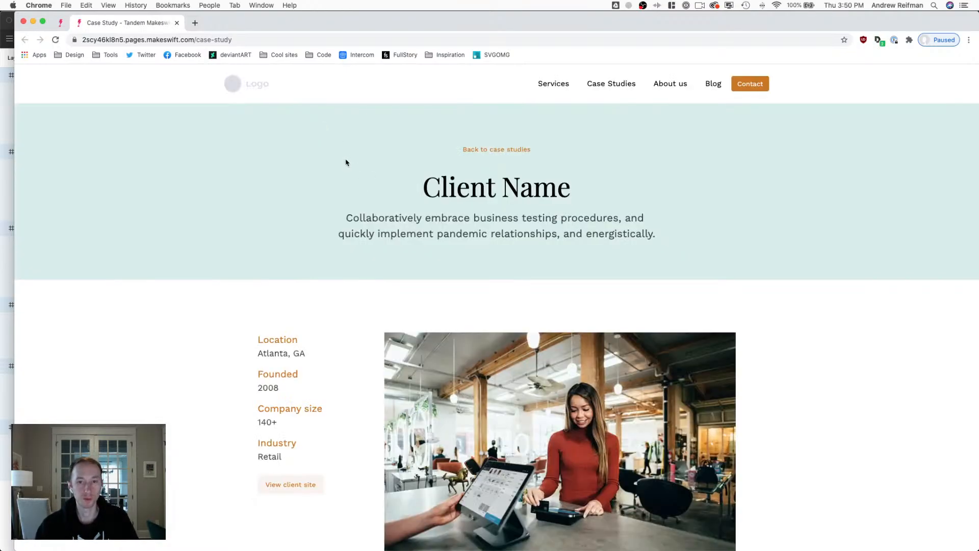
scroll(345, 163, "down", 15)
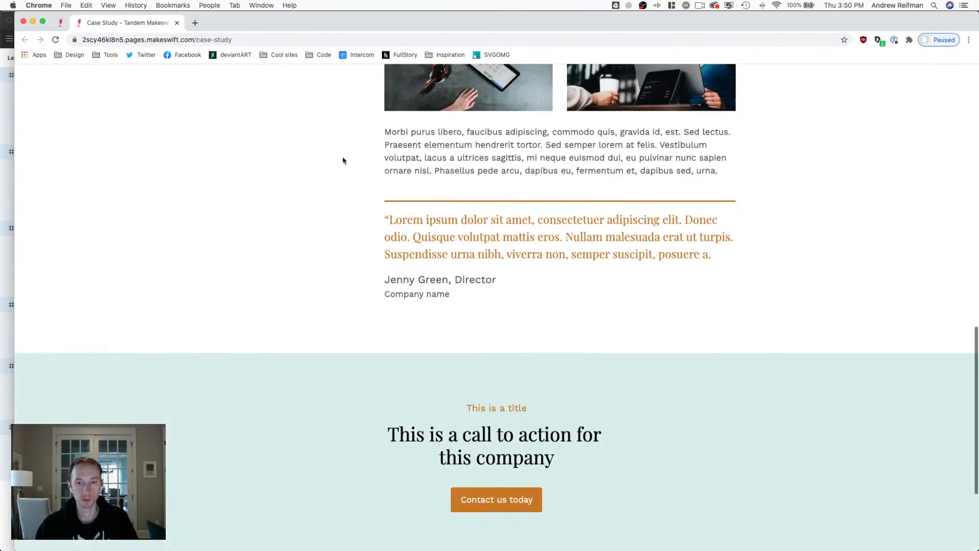
scroll(343, 161, "up", 3)
Check the live page at iPhone X size in developer tools, advancing the image carousel.
key("super+alt+j")
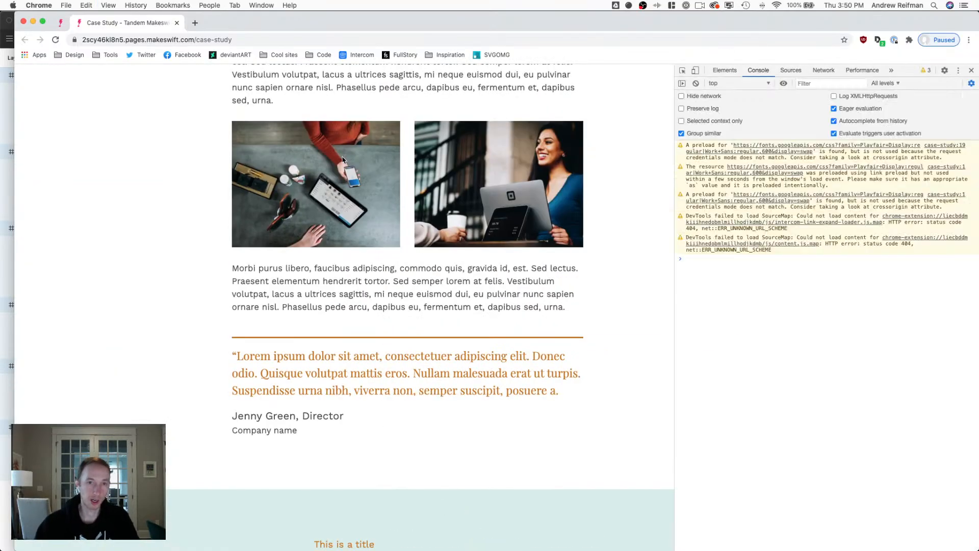
scroll(643, 104, "up", 2)
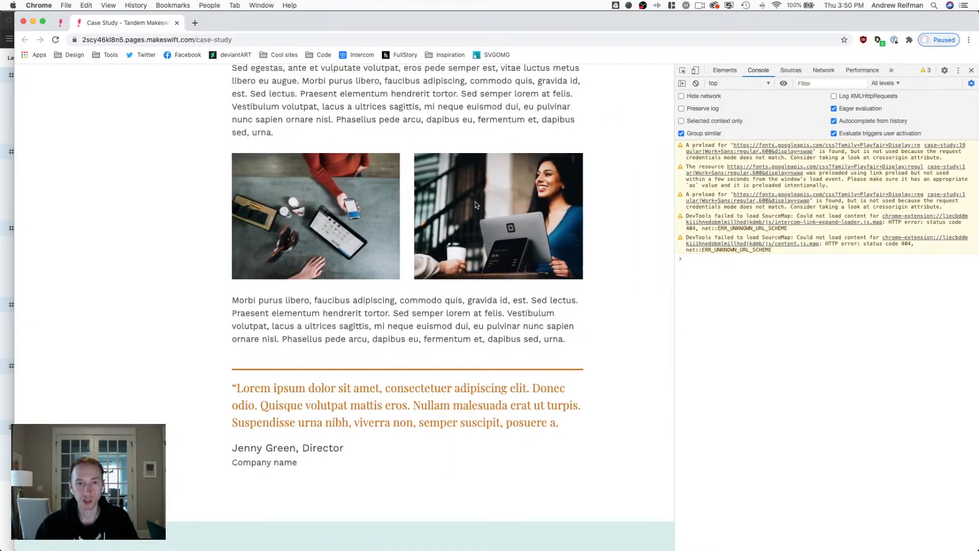
left_click(694, 71)
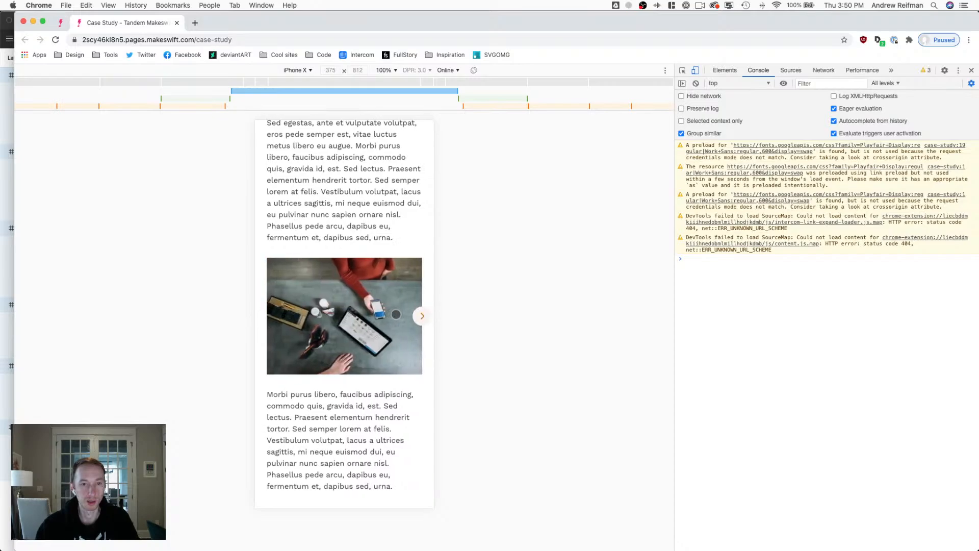
left_click(421, 318)
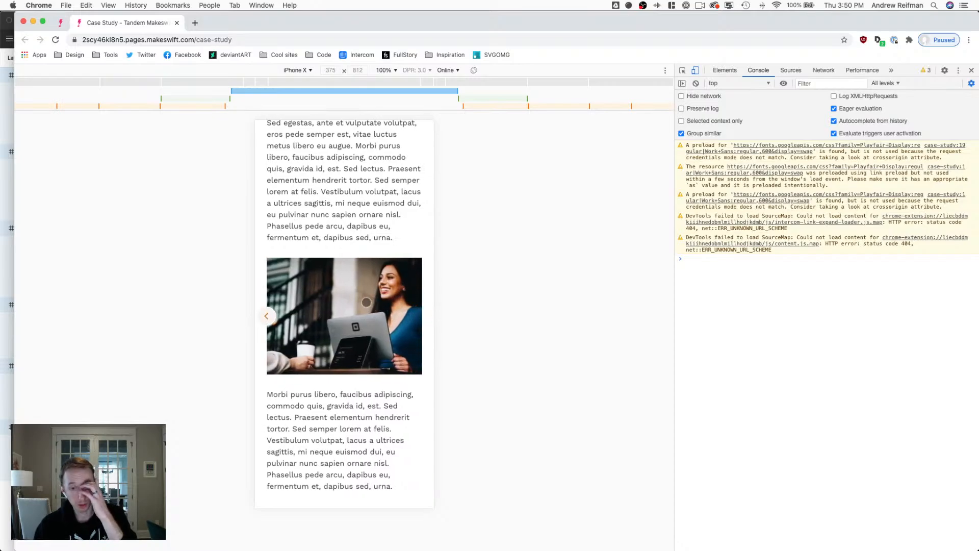
scroll(366, 302, "up", 7)
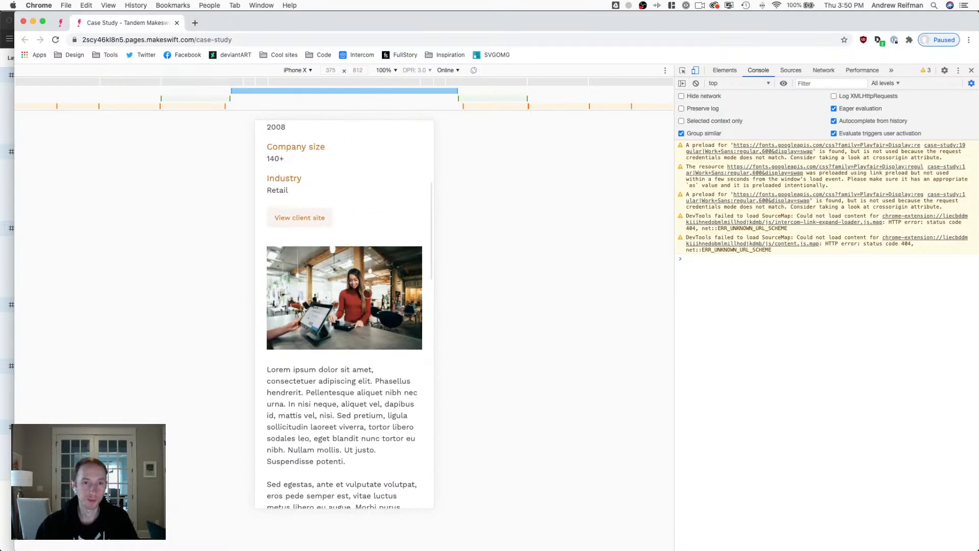
scroll(367, 293, "up", 4)
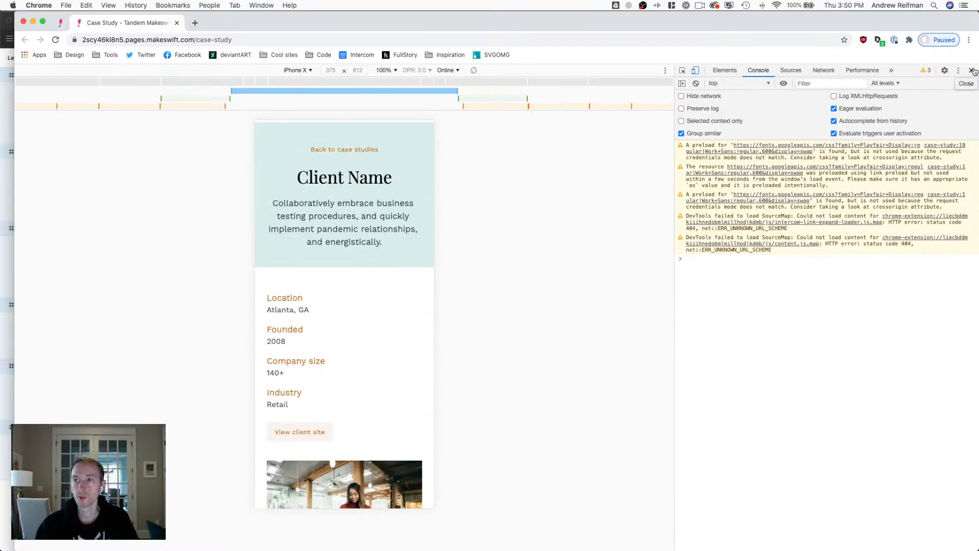
left_click(695, 71)
left_click(972, 71)
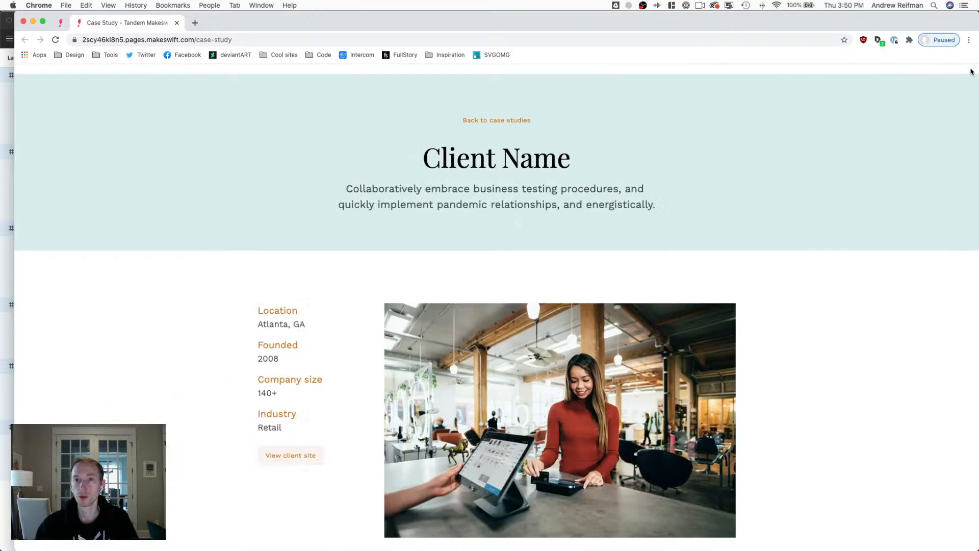
scroll(260, 144, "up", 1)
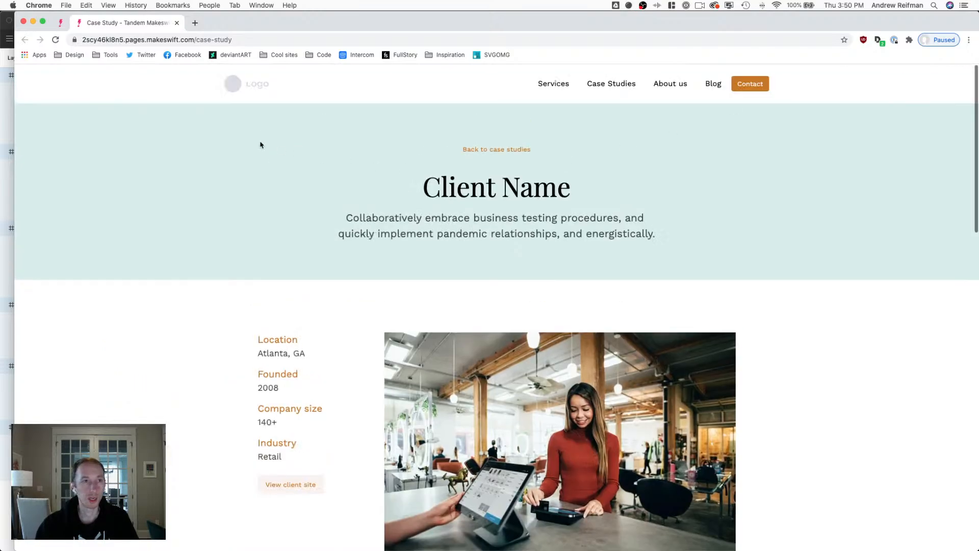
Close the live tab and return to the site's page settings.
left_click(176, 22)
left_click(25, 76)
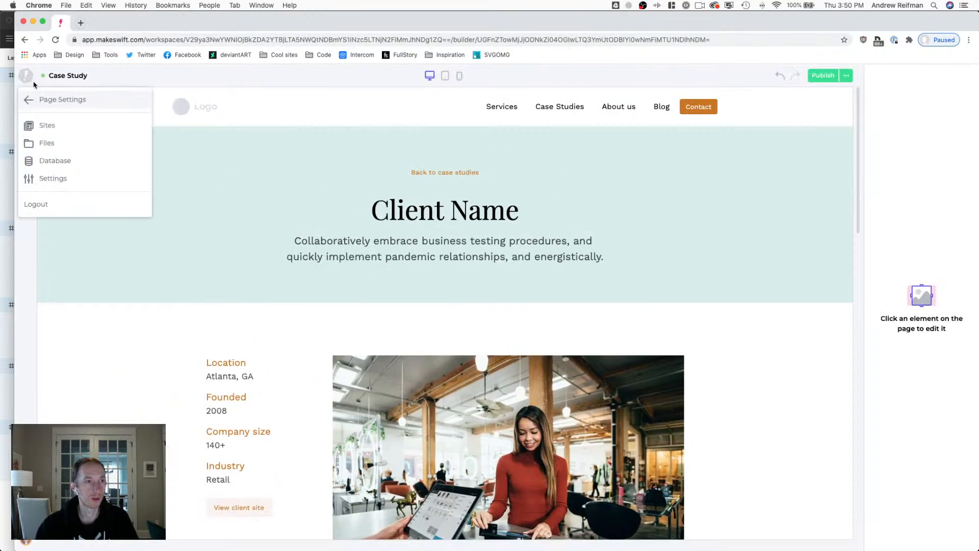
left_click(38, 98)
Open the Contact page in the builder for design editing.
left_click(186, 194)
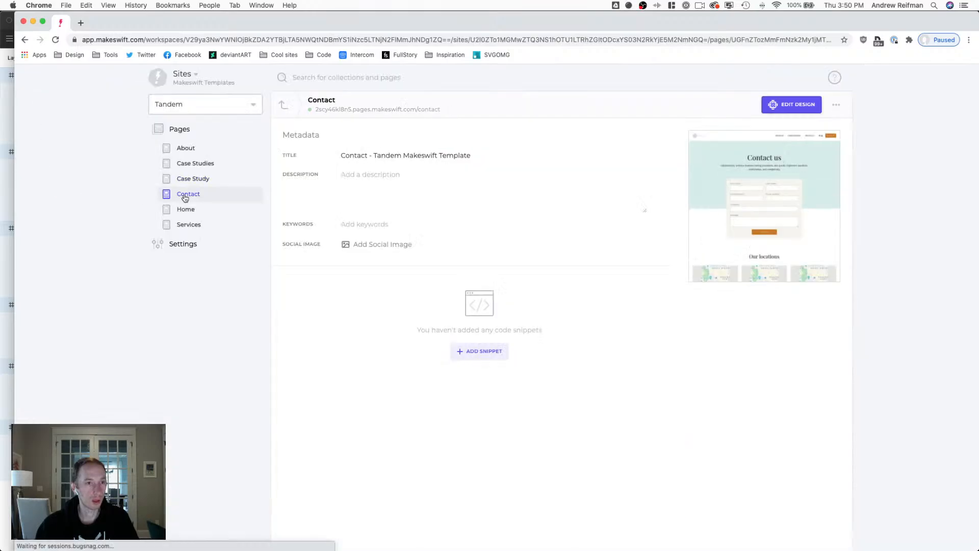
left_click(761, 203)
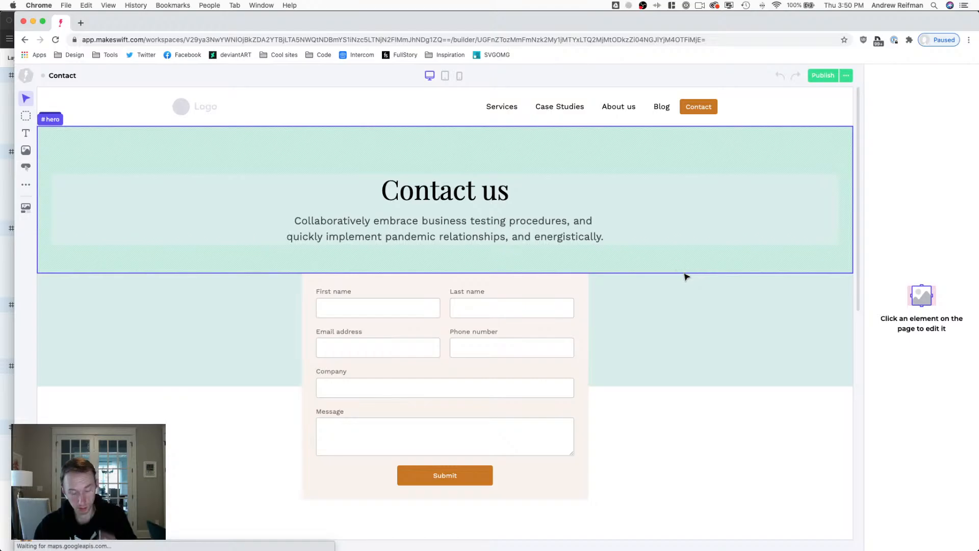
scroll(684, 276, "down", 10)
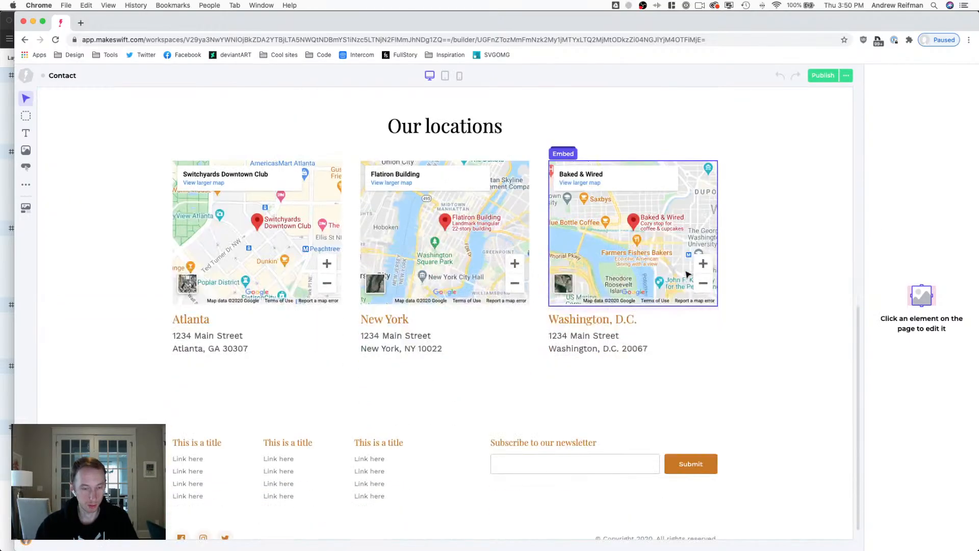
scroll(687, 274, "up", 10)
Preview the Contact page at tablet and mobile widths, ending at desktop width.
key("2")
scroll(634, 271, "down", 8)
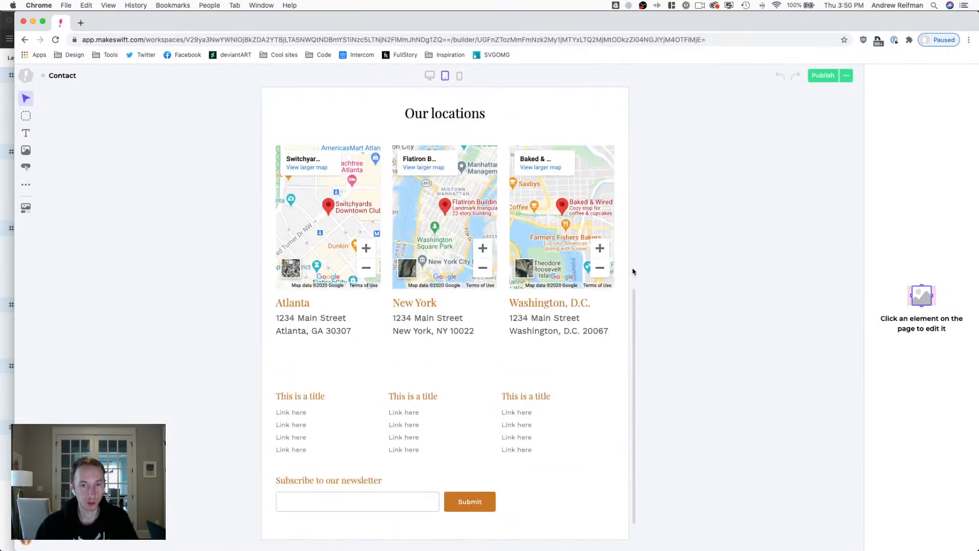
scroll(632, 271, "up", 2)
key("3")
scroll(533, 265, "down", 3)
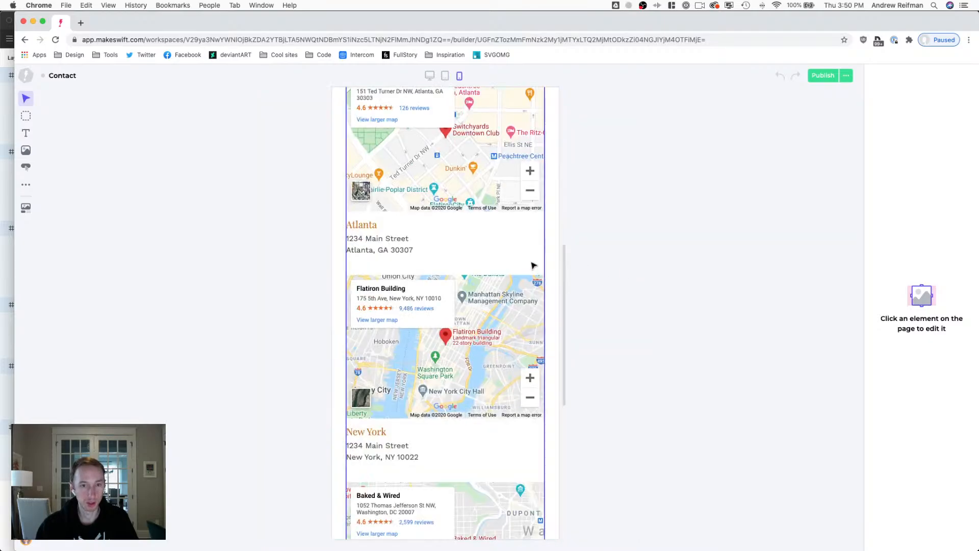
scroll(532, 263, "down", 3)
scroll(531, 262, "up", 15)
key("1")
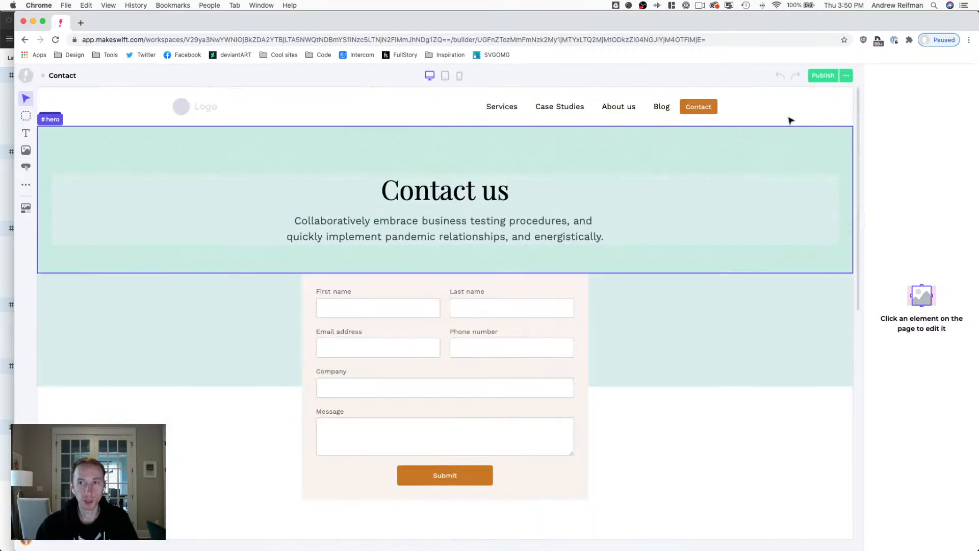
key("3")
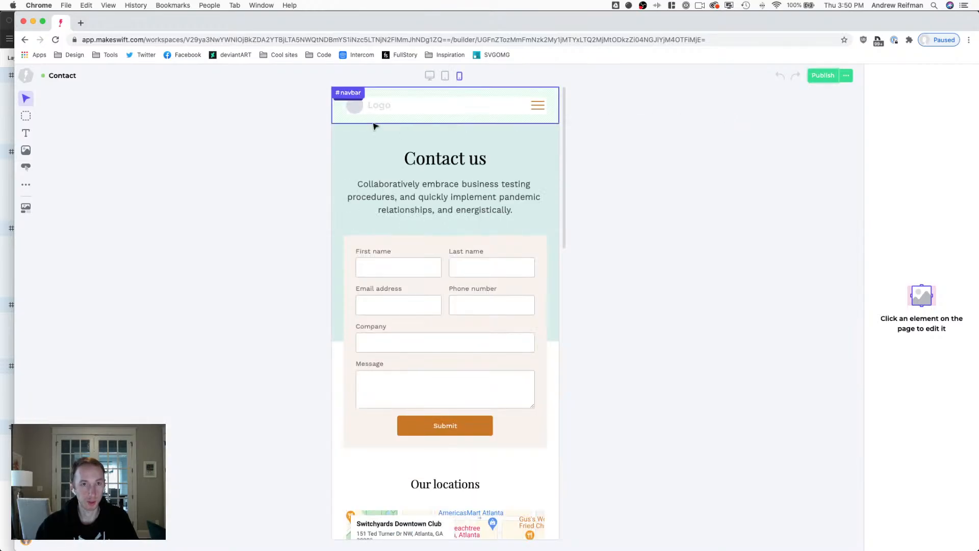
key("1")
Undo an accidental deletion of the navbar section.
left_click(284, 122)
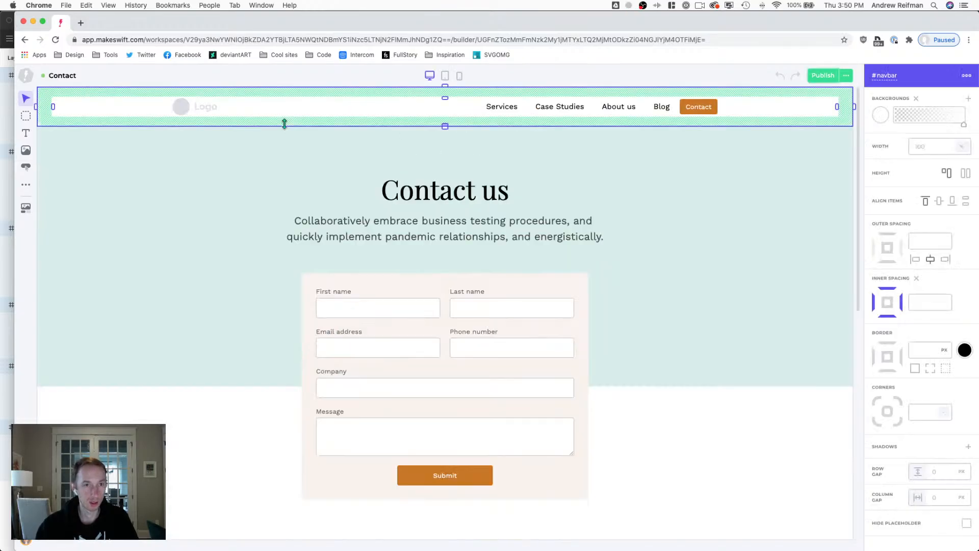
key("BackSpace")
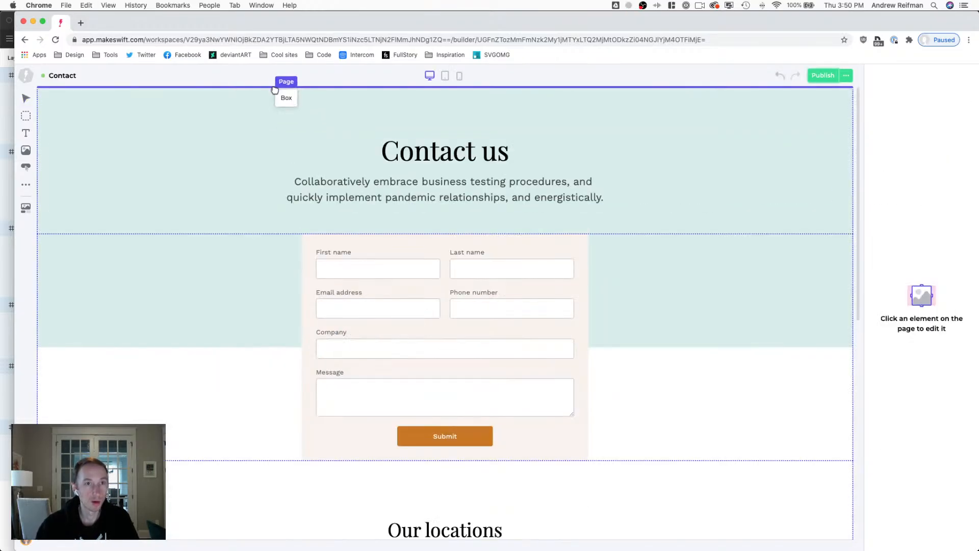
key("super+z")
At tablet width, narrow the hero and form sections' side inner spacing to 25 px.
key("2")
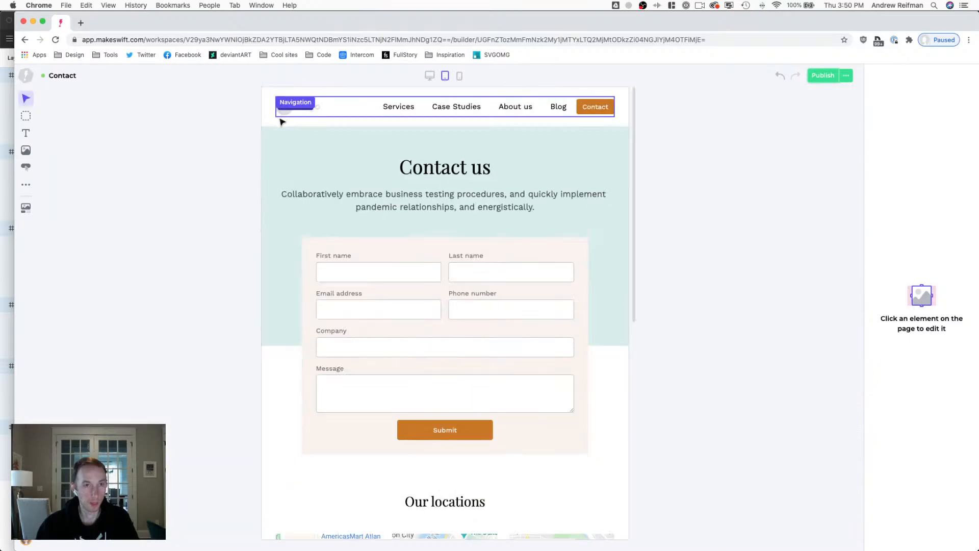
left_click(278, 144)
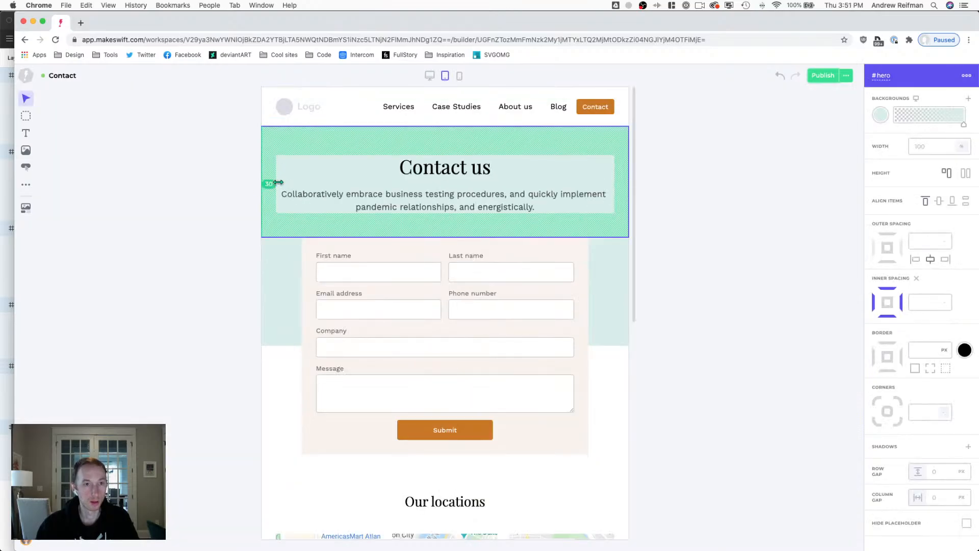
left_click_drag(278, 182, 276, 182)
left_click_drag(613, 184, 615, 184)
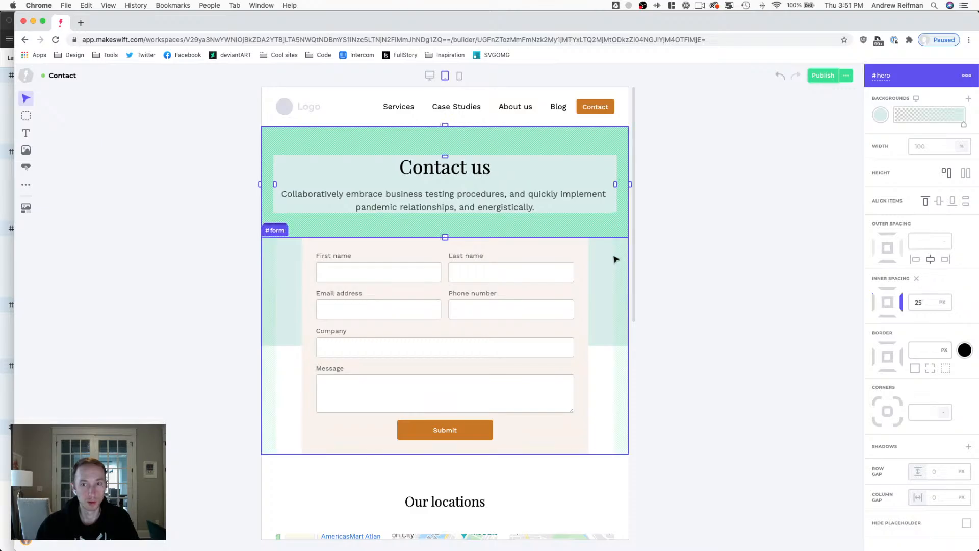
left_click(619, 304)
left_click_drag(610, 344, 613, 344)
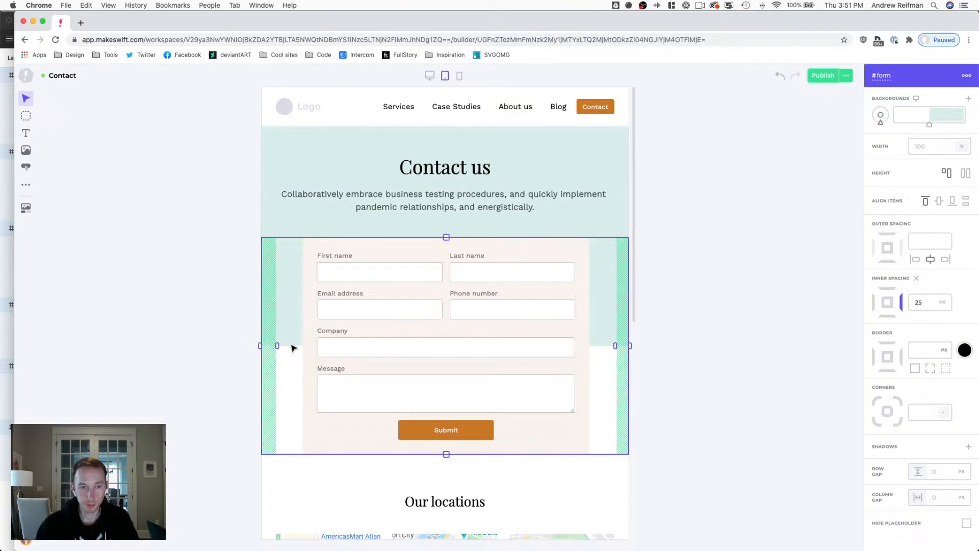
left_click_drag(277, 345, 274, 345)
Narrow the Our locations and footer sections' side inner spacing by about 5 px.
scroll(283, 290, "down", 3)
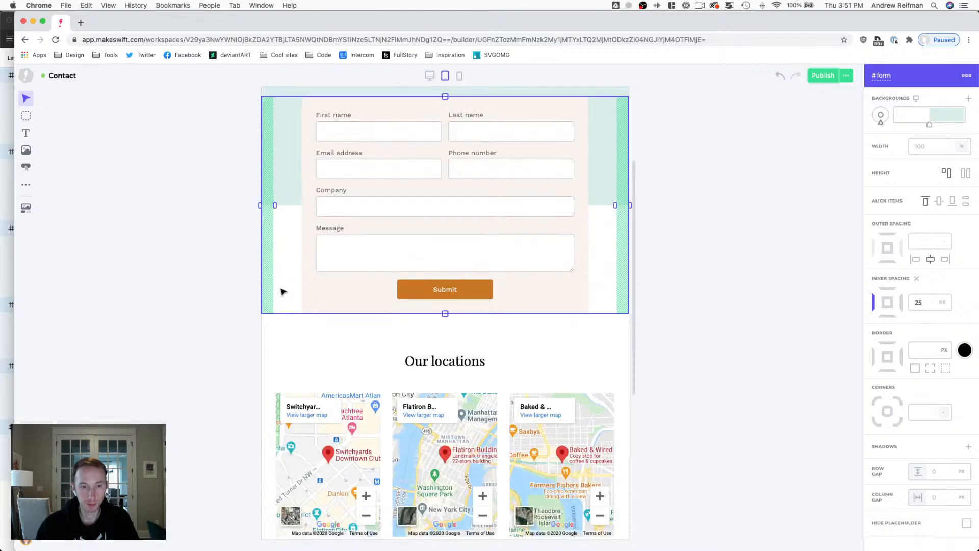
left_click(275, 356)
left_click_drag(279, 468, 276, 468)
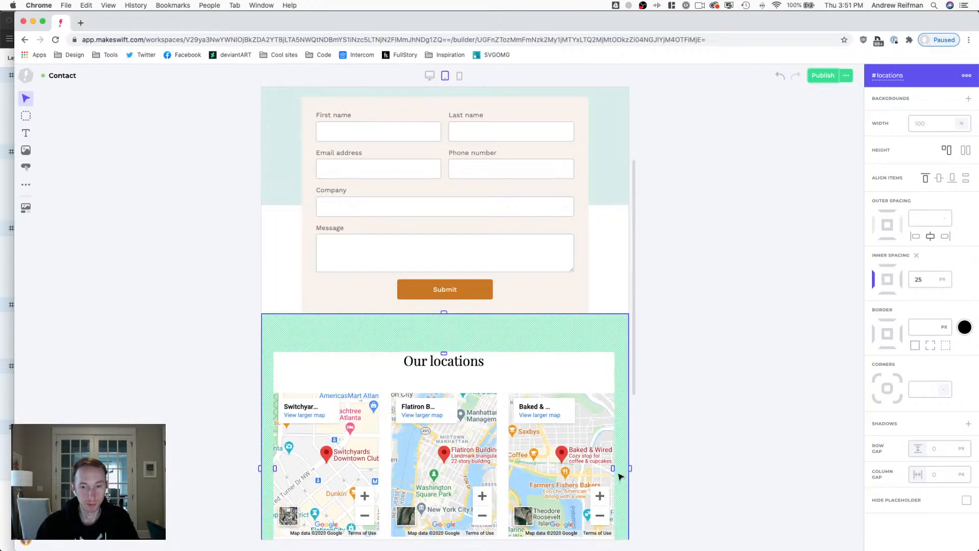
left_click_drag(613, 469, 615, 469)
scroll(549, 438, "down", 5)
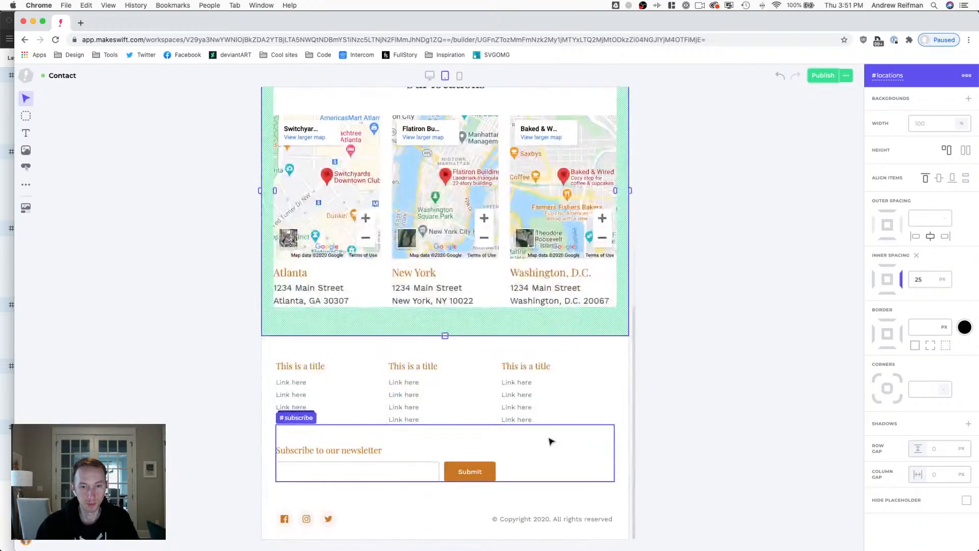
left_click(278, 393)
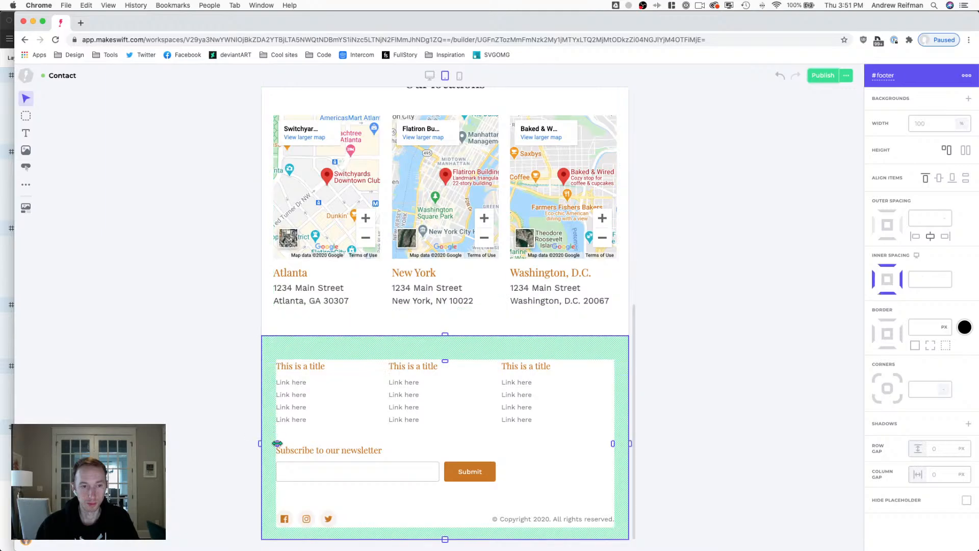
left_click_drag(278, 443, 276, 443)
left_click_drag(613, 443, 615, 443)
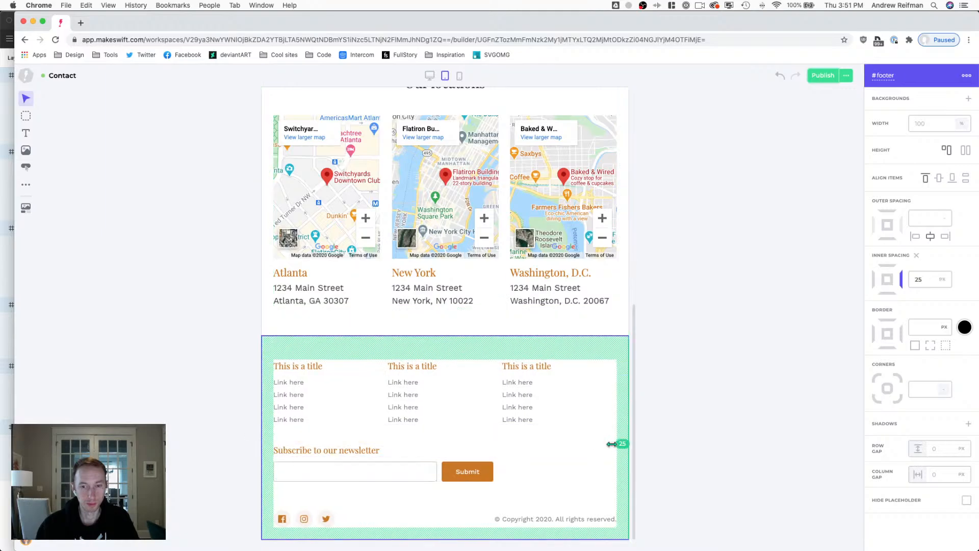
left_click(846, 76)
View the Contact page live and step through the Last name and Email address fields.
left_click(793, 98)
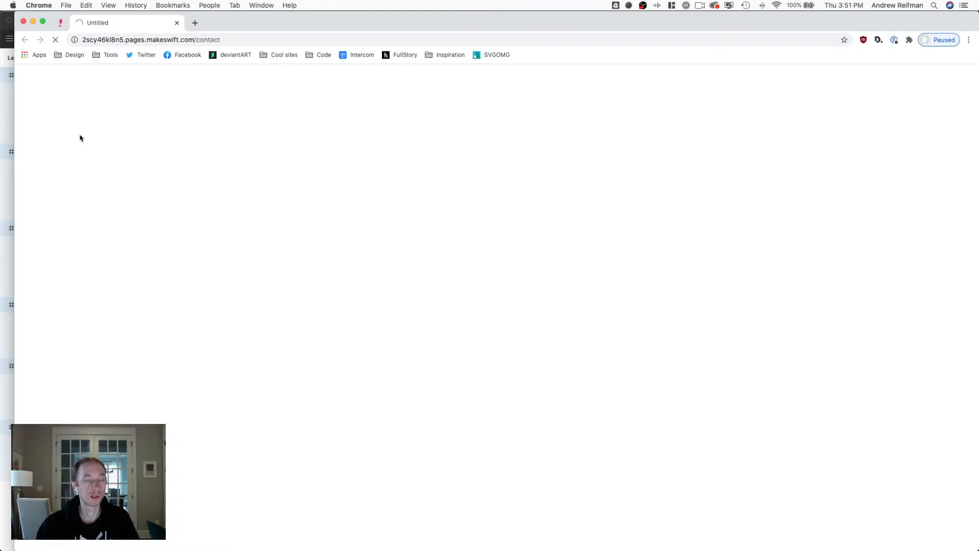
scroll(63, 176, "down", 2)
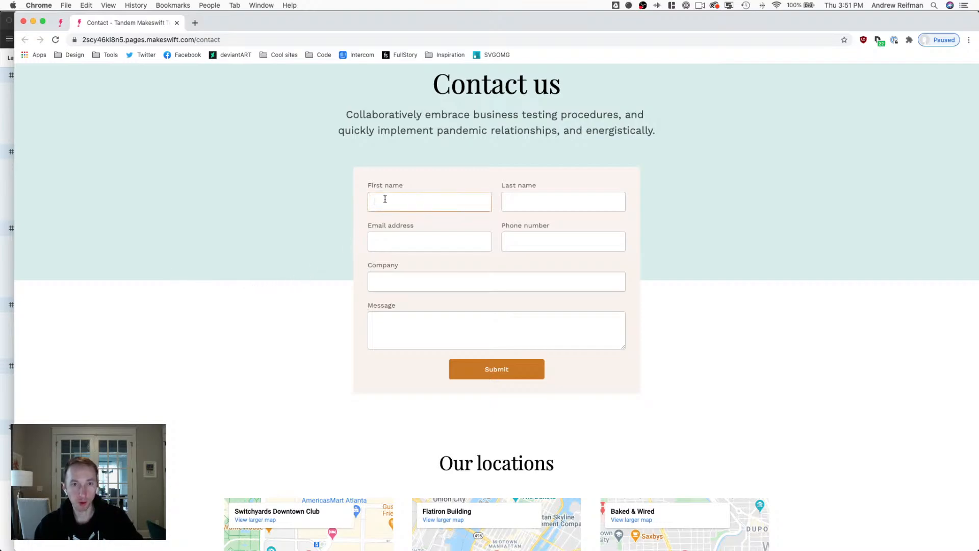
left_click(537, 201)
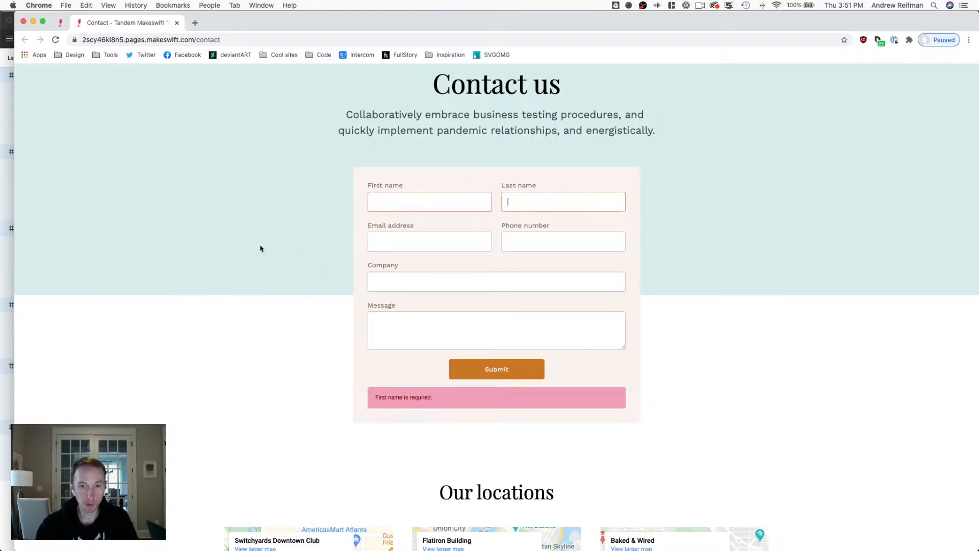
left_click(414, 239)
Pan the Atlanta, New York and Washington maps, zooming Atlanta out one level.
scroll(247, 236, "down", 10)
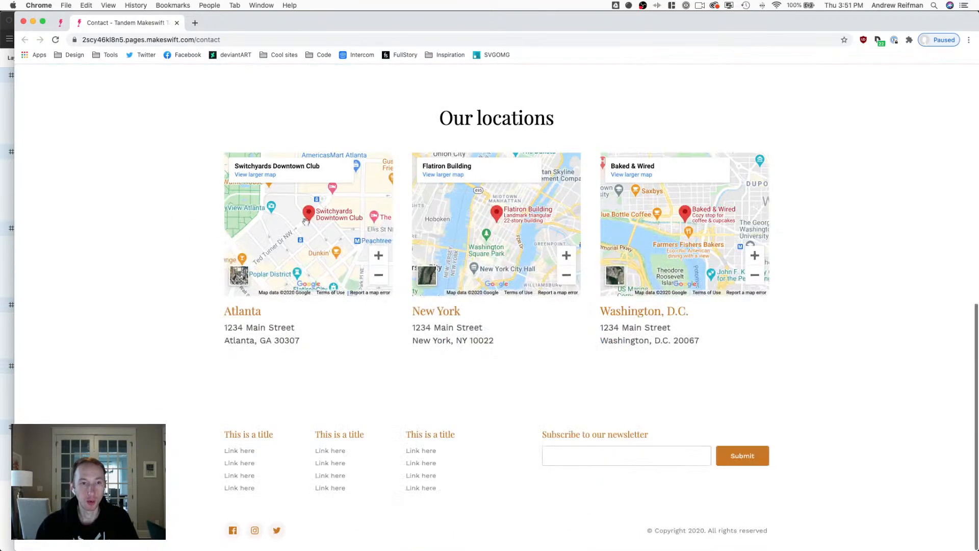
left_click_drag(269, 231, 308, 229)
left_click(378, 277)
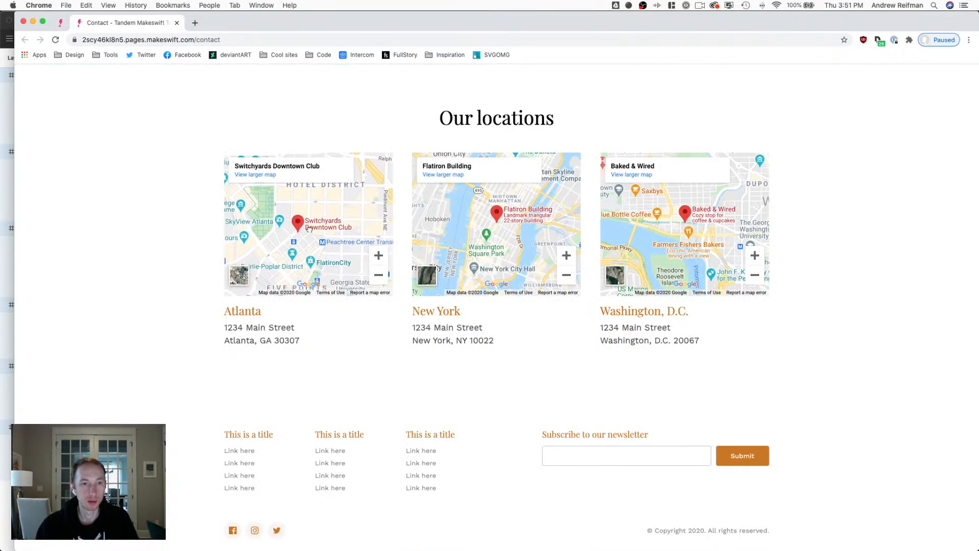
left_click_drag(500, 224, 472, 241)
mouse_move(671, 228)
left_mouse_down()
mouse_move(686, 230)
mouse_move(675, 241)
left_mouse_up()
scroll(146, 226, "up", 10)
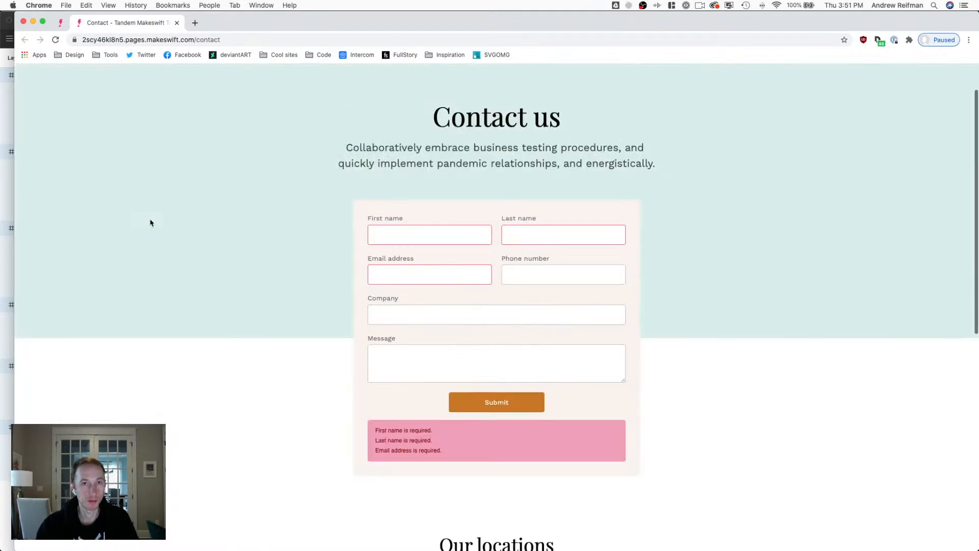
Close the live preview and open the Home page in the design editor via Page Settings.
left_click(178, 23)
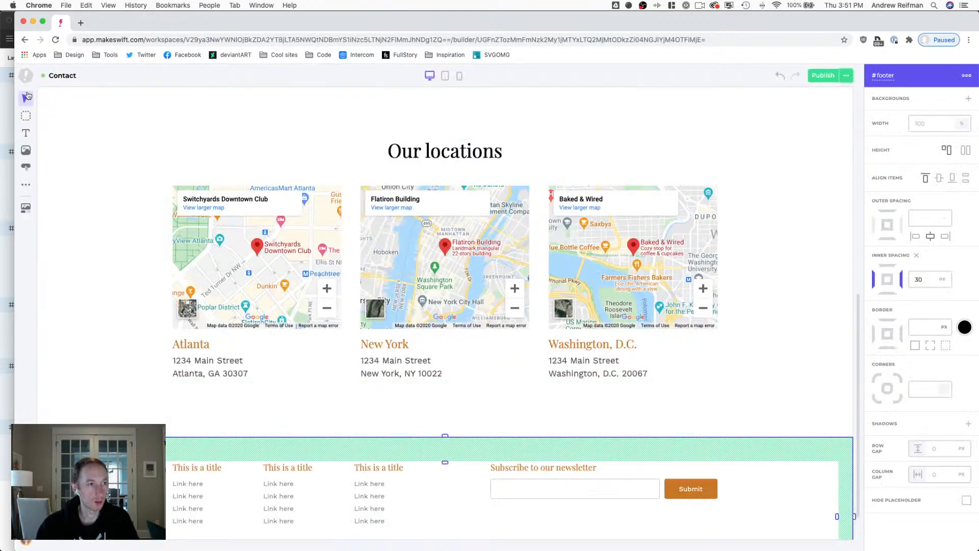
left_click(26, 77)
left_click(40, 98)
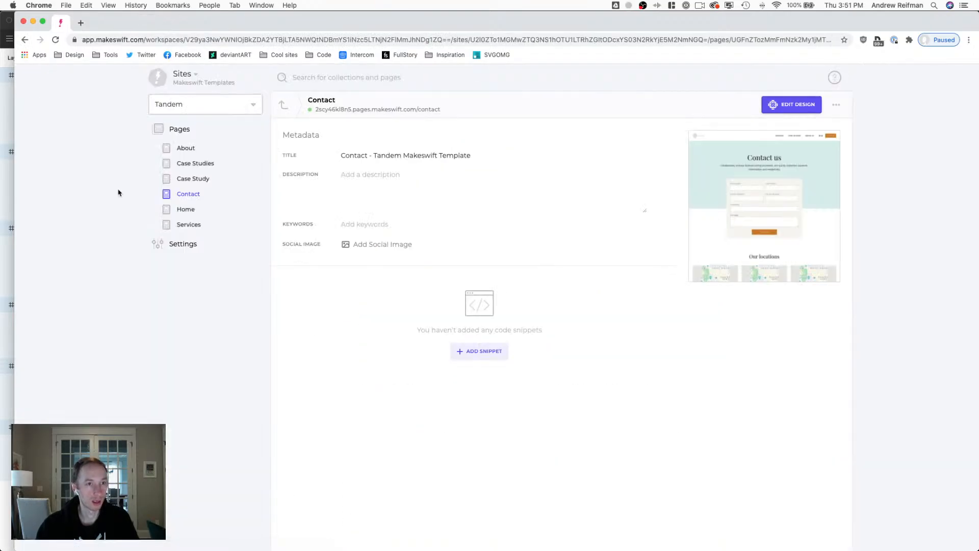
left_click(178, 213)
left_click(769, 203)
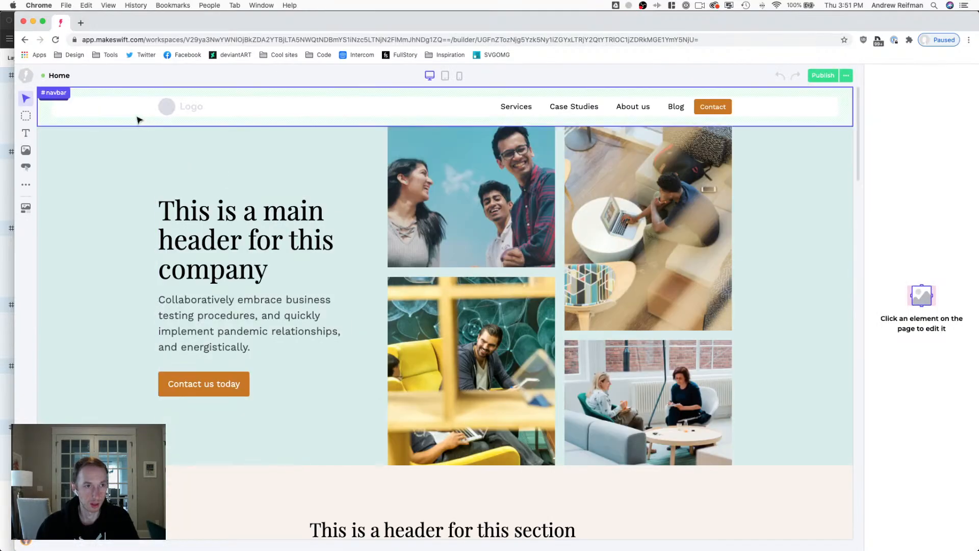
Delete the Home page navbar, then undo the deletion to restore it.
left_click(136, 119)
key("BackSpace")
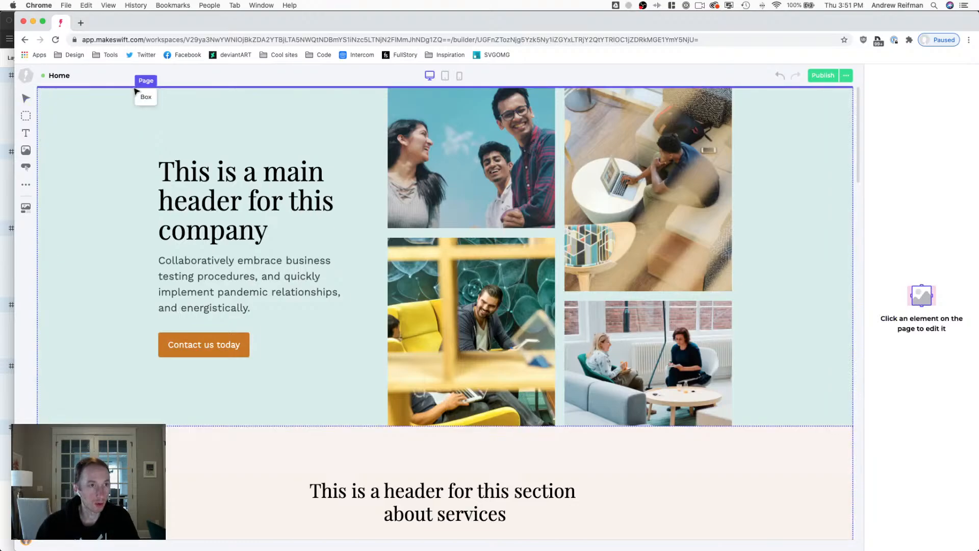
key("super+z")
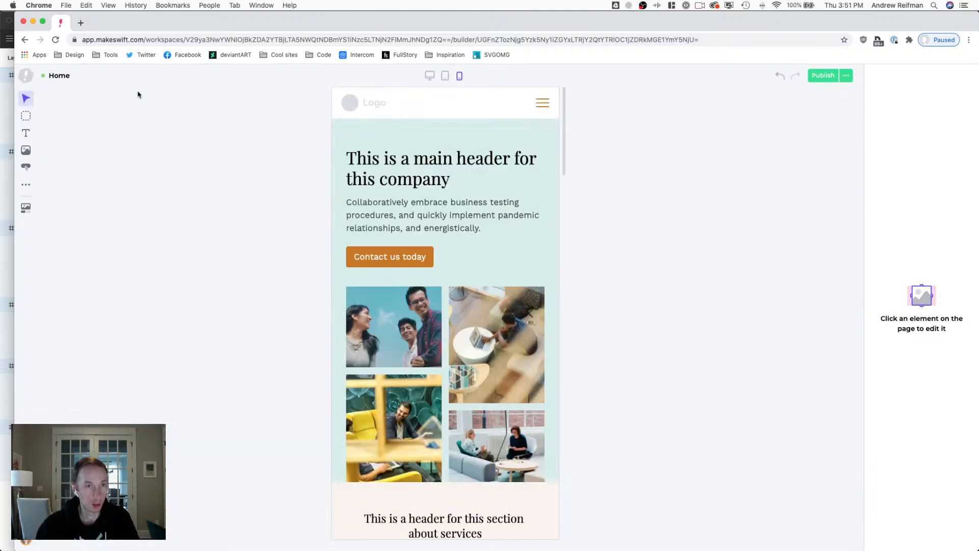
Trim the hero and services sections' mobile left and right inner spacing to 25 px.
left_click(345, 204)
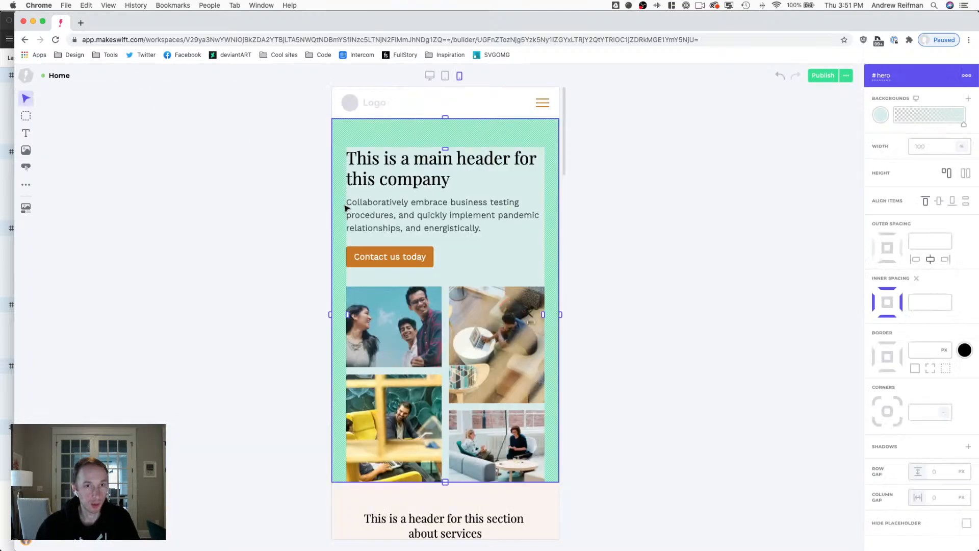
left_click_drag(349, 319, 346, 319)
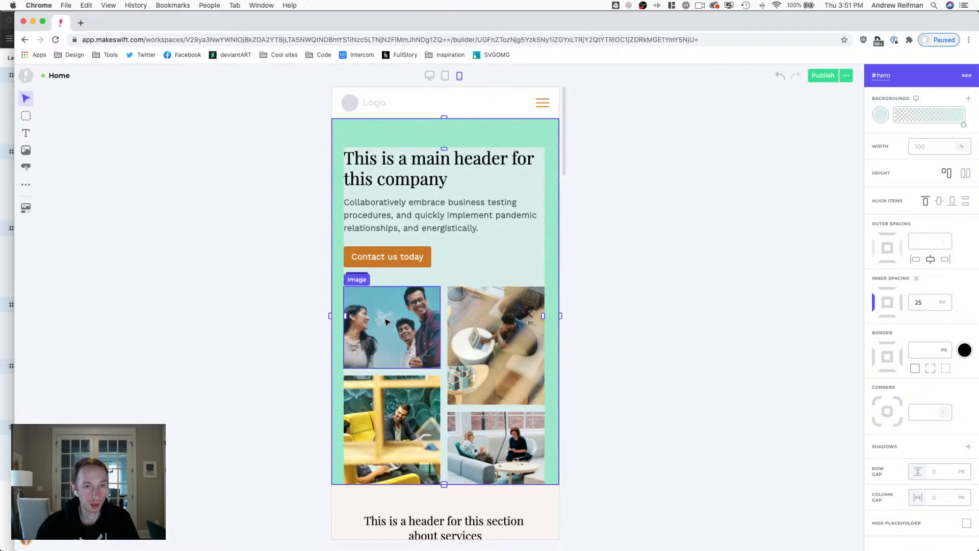
left_click_drag(536, 316, 539, 316)
scroll(361, 377, "down", 5)
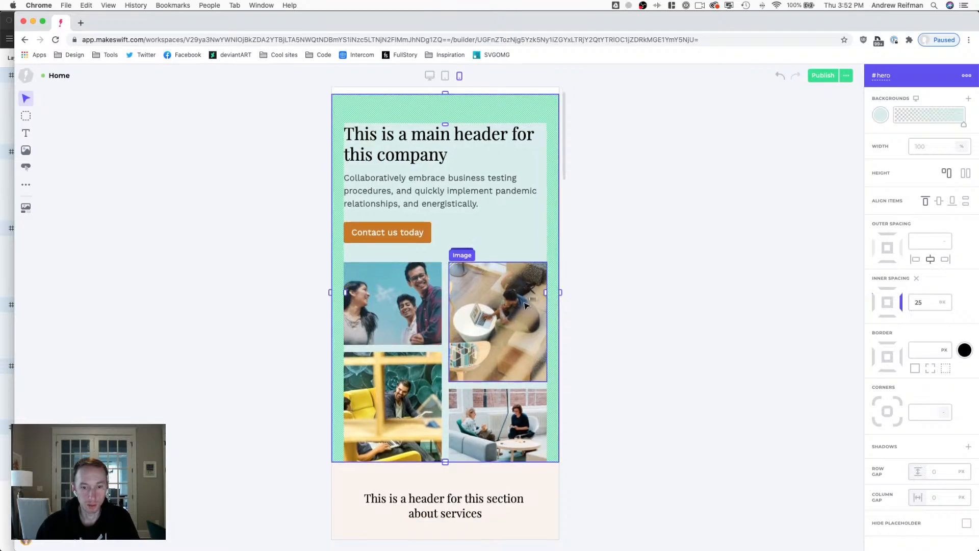
left_click(341, 391)
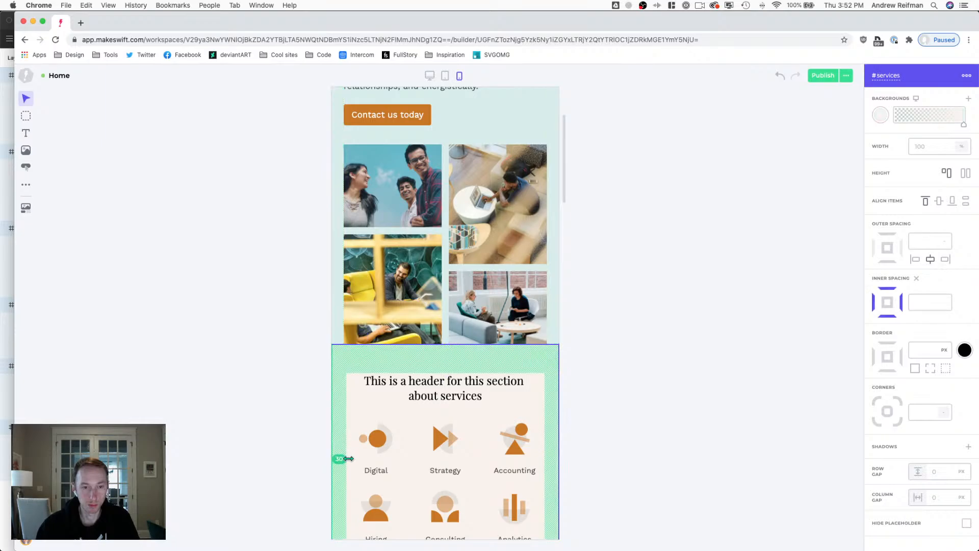
left_click_drag(344, 458, 342, 458)
left_click_drag(544, 457, 547, 458)
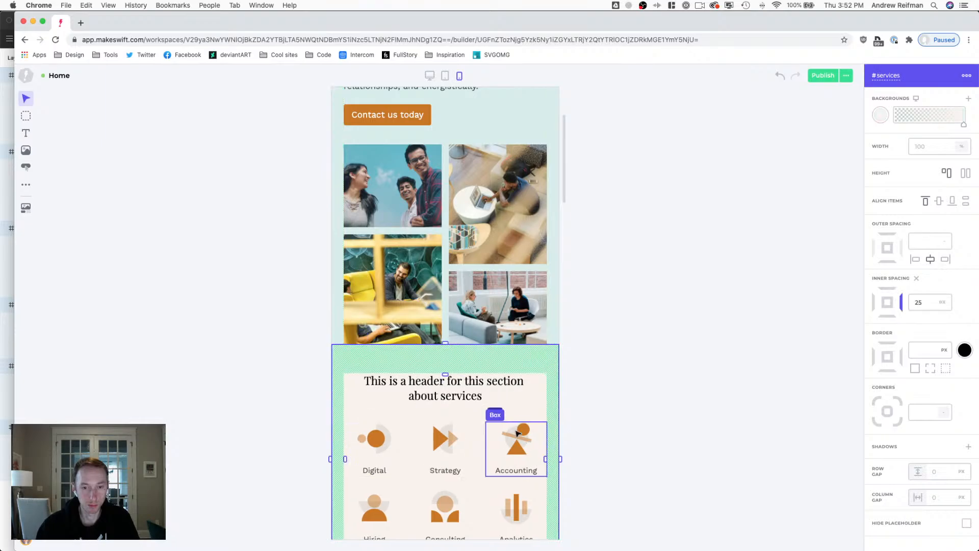
scroll(506, 418, "down", 10)
Set the features section's side inner spacing to 25 px and its content Row Gap to 60.
left_click(349, 449)
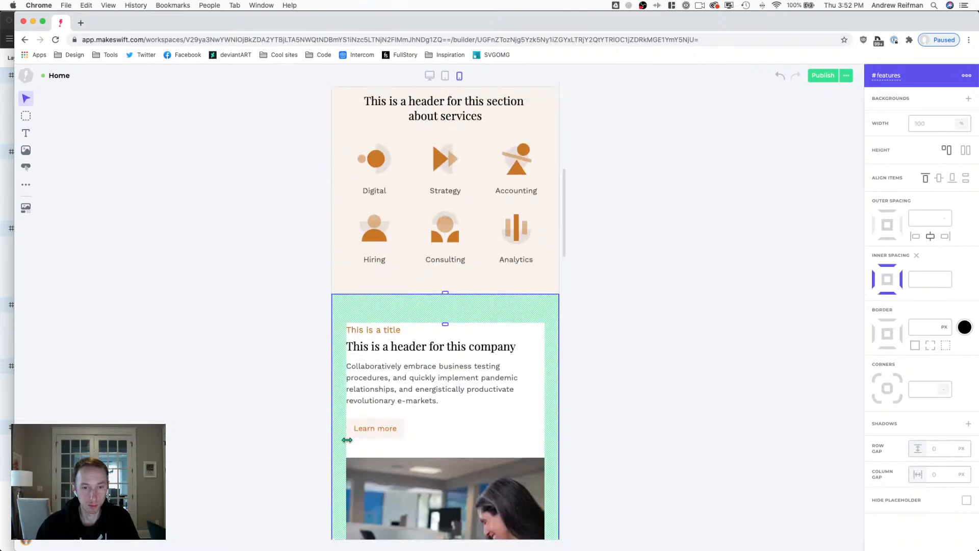
scroll(343, 437, "down", 10)
left_click_drag(349, 422, 346, 423)
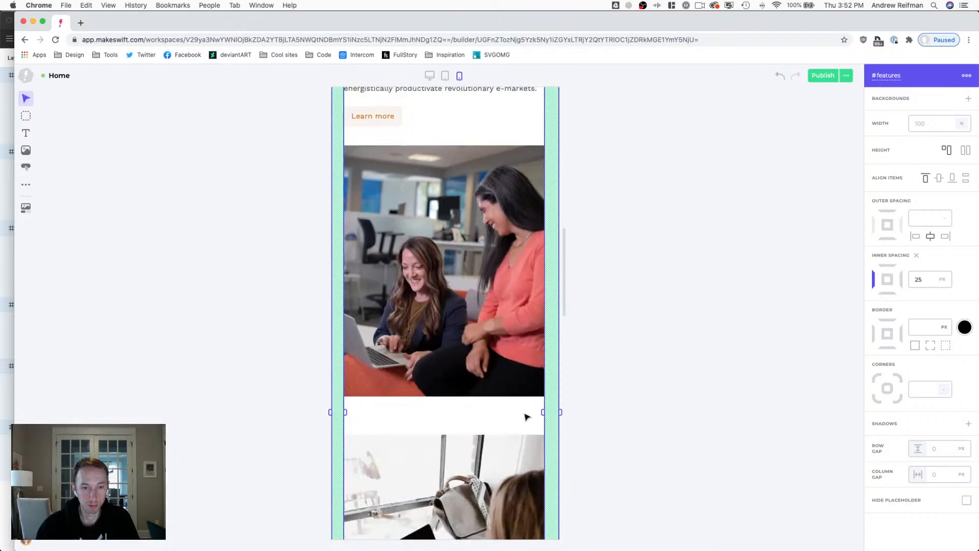
left_click_drag(544, 413, 546, 413)
left_click(482, 419)
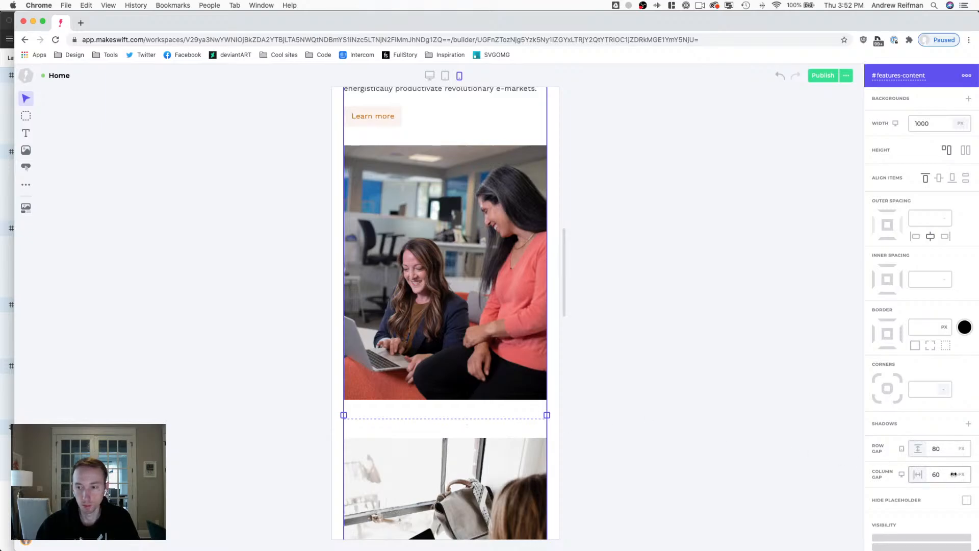
scroll(724, 431, "up", 3)
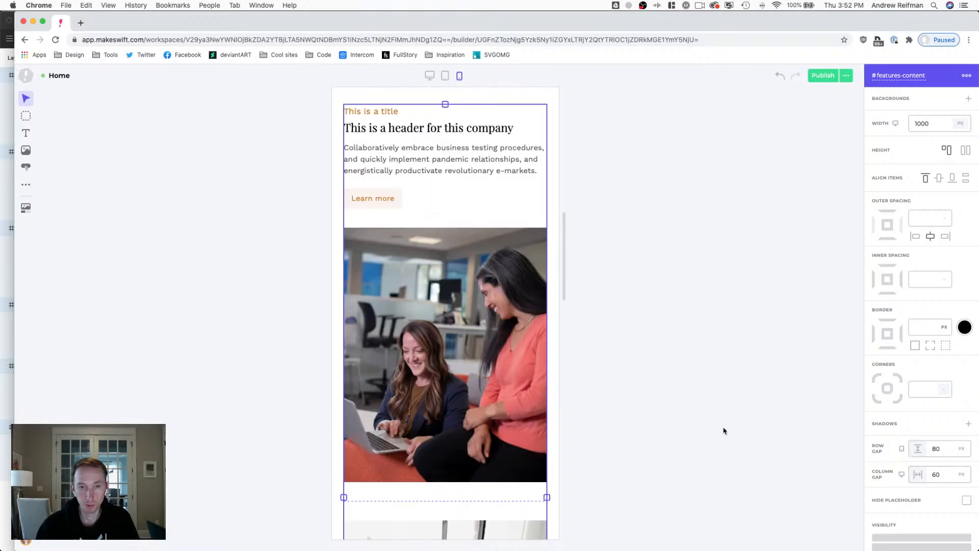
scroll(722, 432, "down", 8)
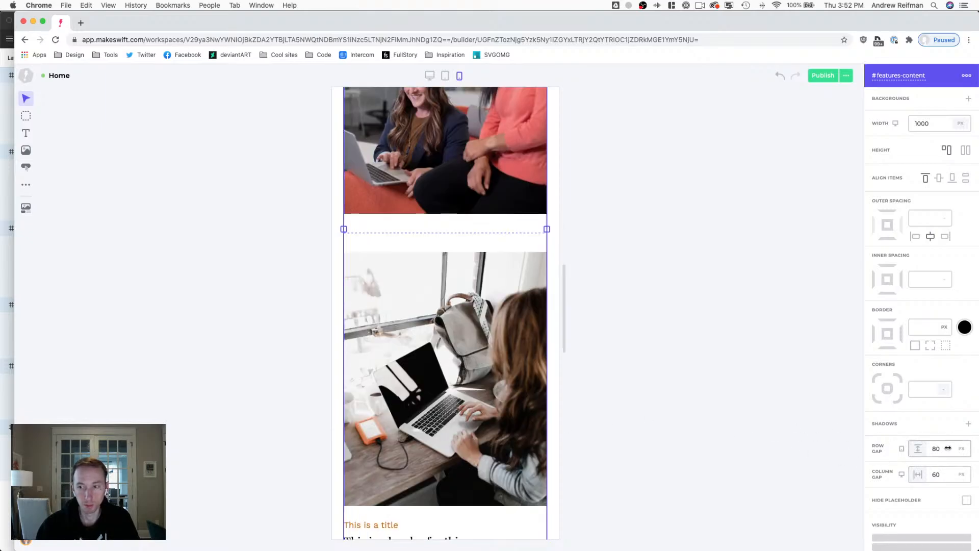
left_click_drag(948, 448, 941, 450)
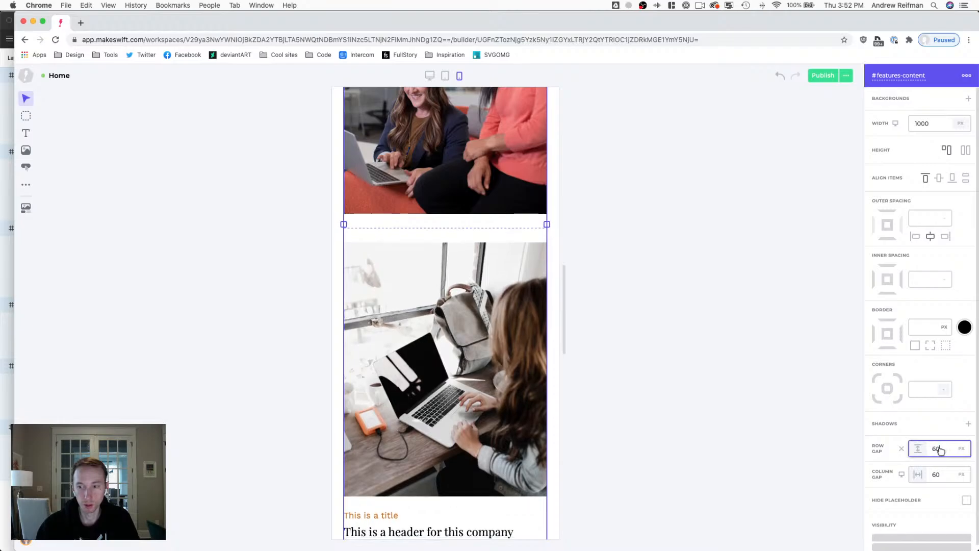
scroll(701, 426, "down", 10)
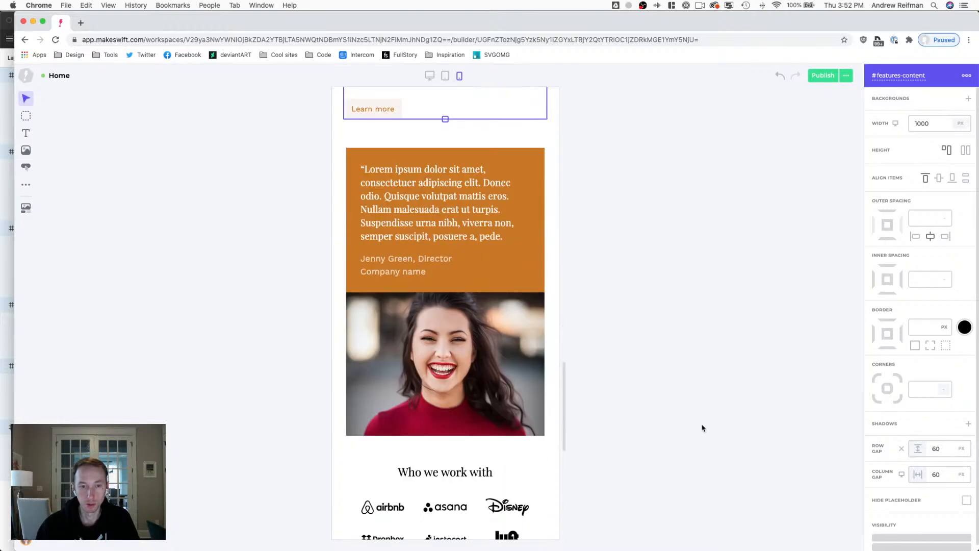
Reduce the testimonial and customer logos sections' side inner spacing to 25 px.
left_click(341, 332)
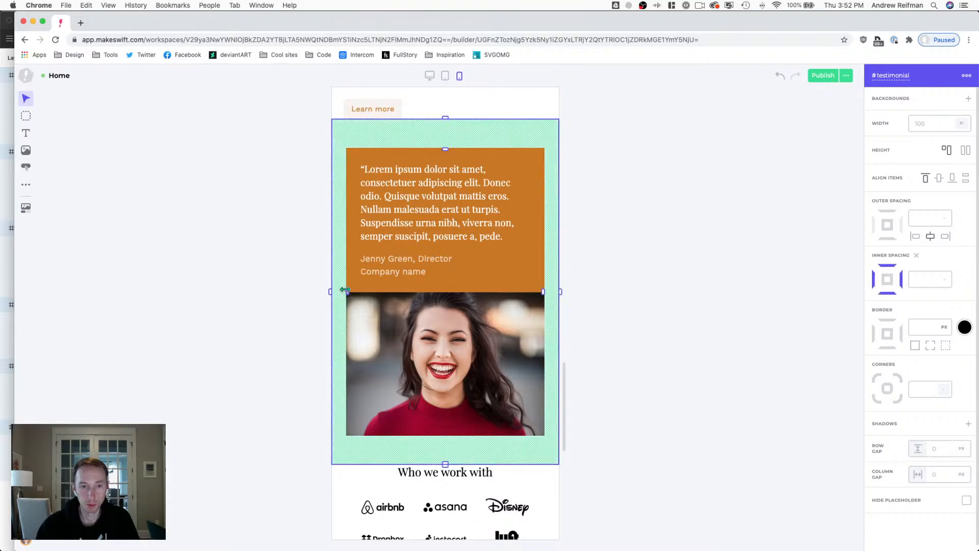
left_click_drag(345, 289, 342, 289)
left_click_drag(544, 289, 547, 289)
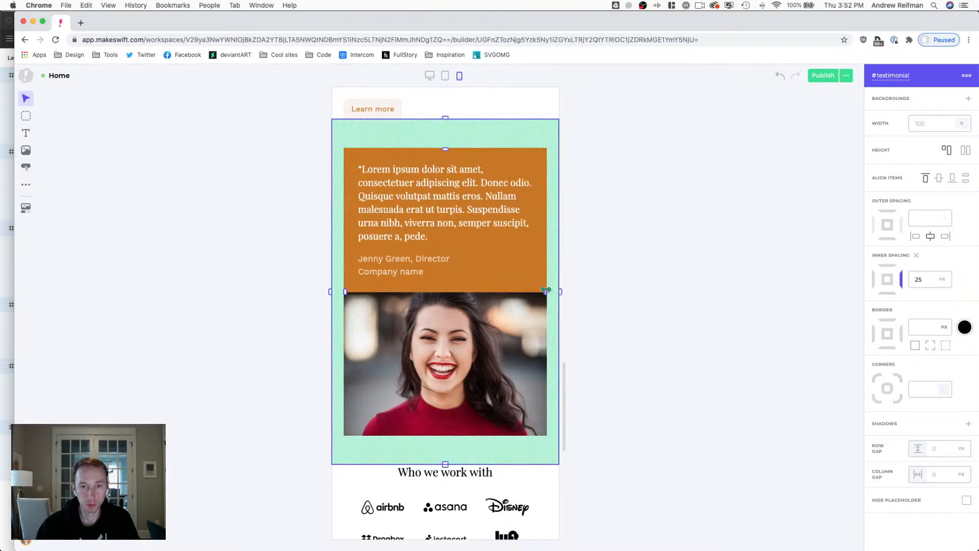
scroll(547, 289, "down", 2)
left_click(350, 424)
scroll(353, 422, "down", 2)
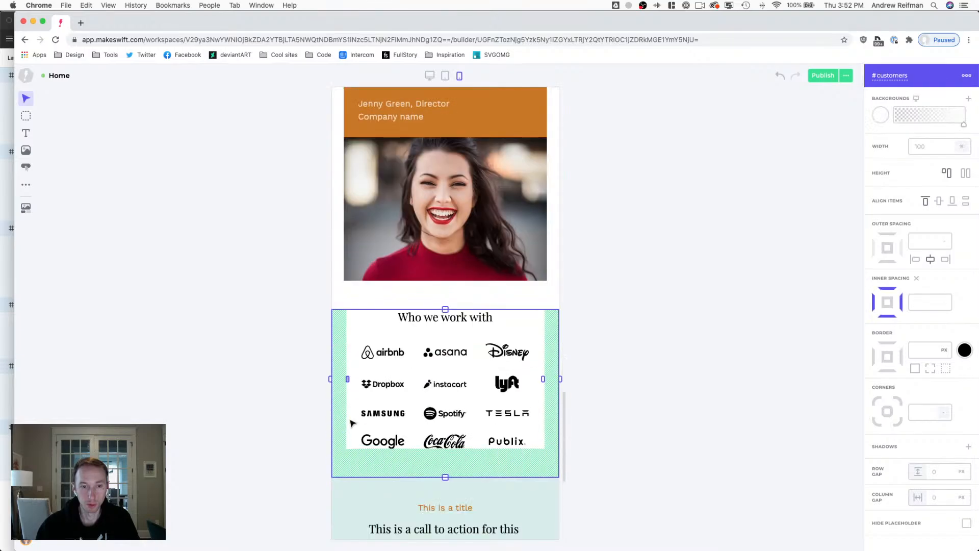
left_click_drag(350, 379, 347, 379)
left_click_drag(543, 379, 546, 379)
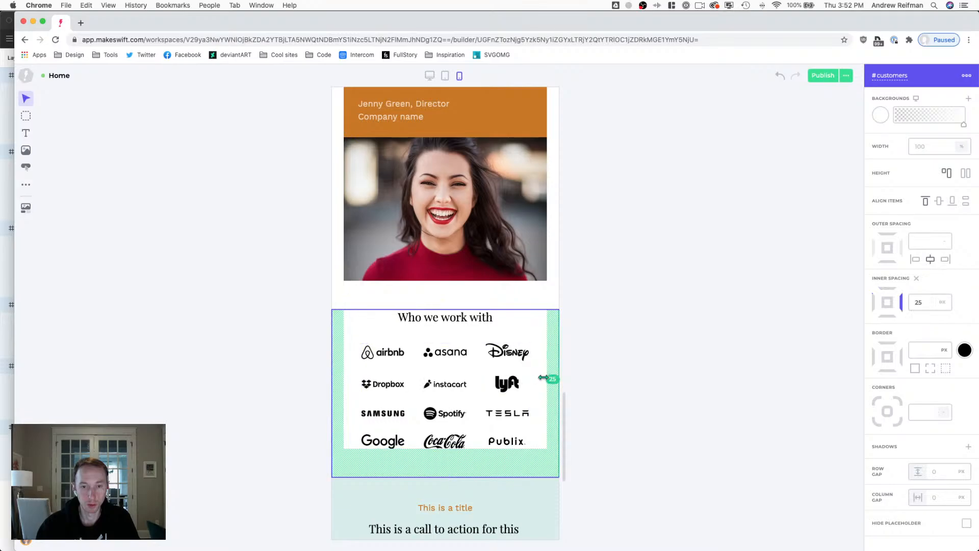
scroll(479, 429, "down", 7)
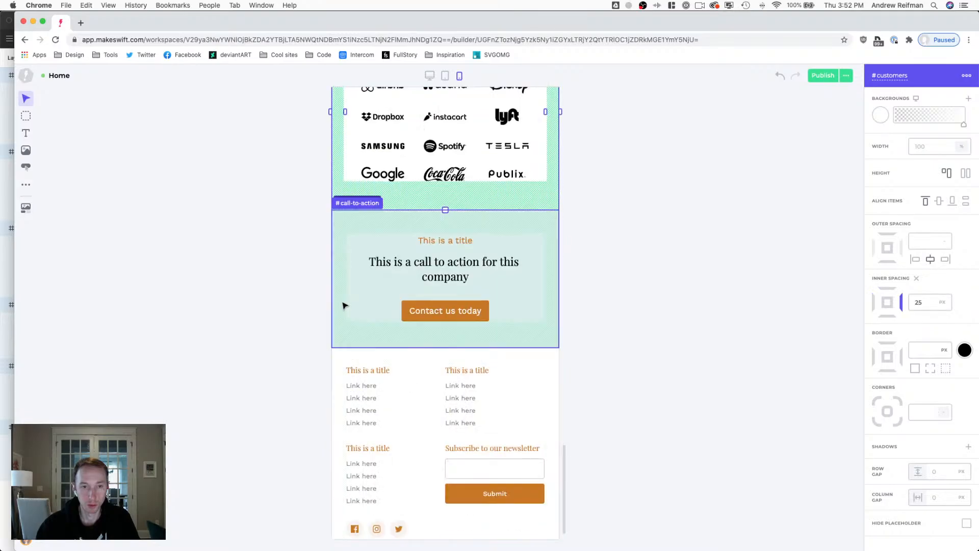
Reduce the call-to-action and footer side inner spacing to 25 px, then deselect.
left_click(346, 280)
left_click_drag(346, 277, 343, 276)
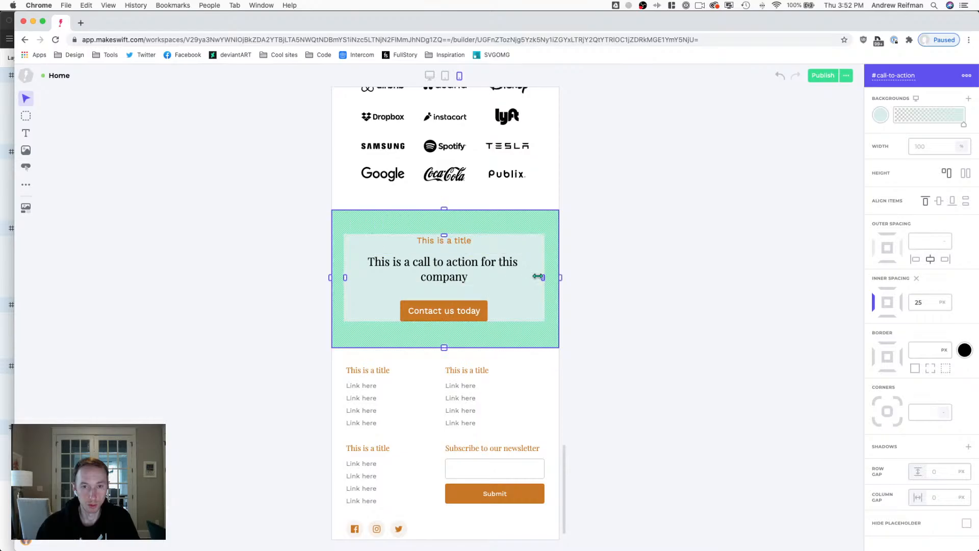
left_click_drag(540, 277, 542, 277)
left_click(352, 446)
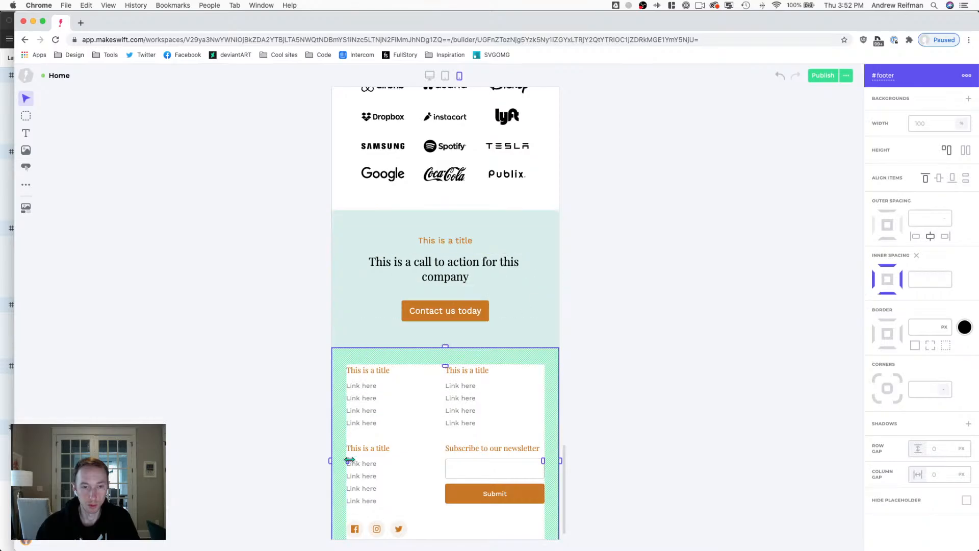
left_click_drag(350, 462, 347, 462)
left_click_drag(540, 460, 542, 459)
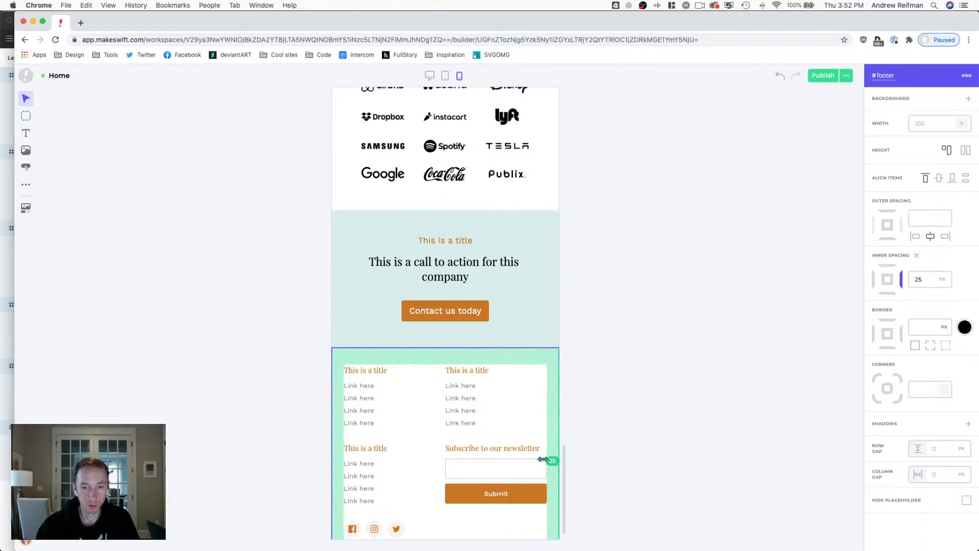
left_click(636, 412)
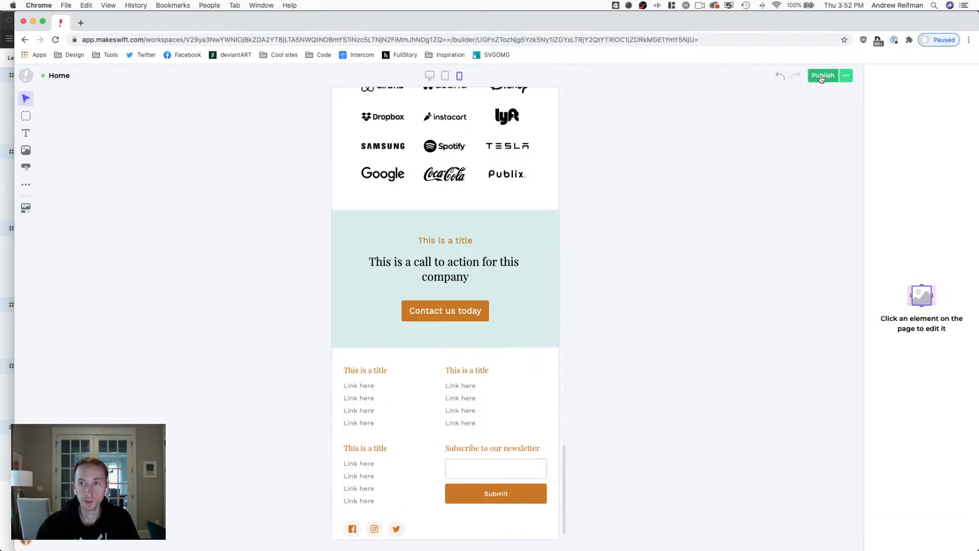
Open the Services page in the editor from the site's Page Settings.
left_click(26, 76)
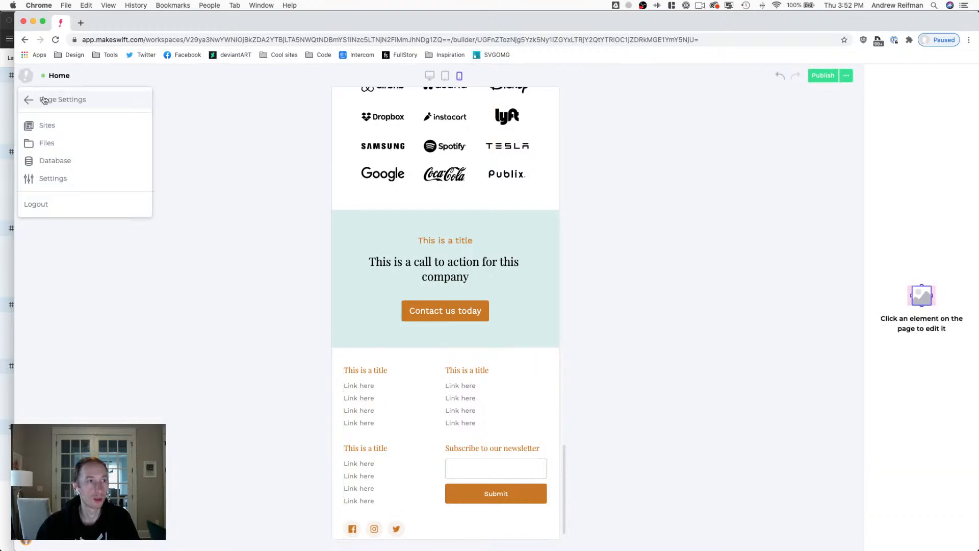
left_click(44, 100)
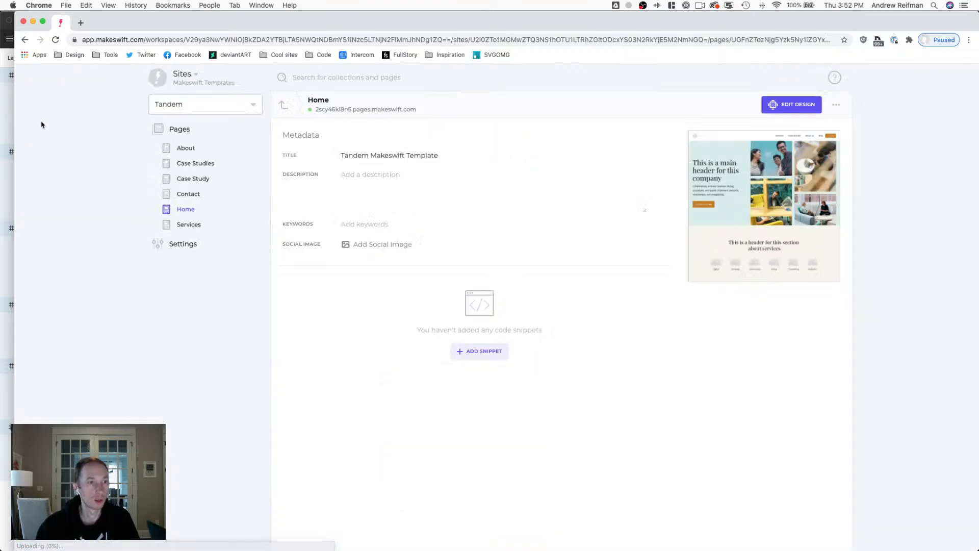
left_click(175, 229)
left_click(736, 217)
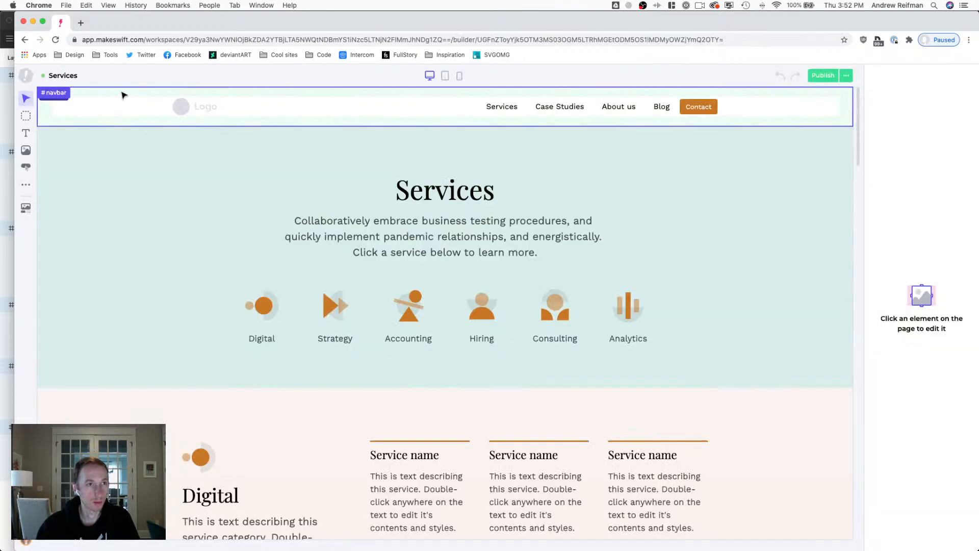
Delete the Services navbar, undo the deletion, and cancel adding a new box.
left_click(122, 95)
key("BackSpace")
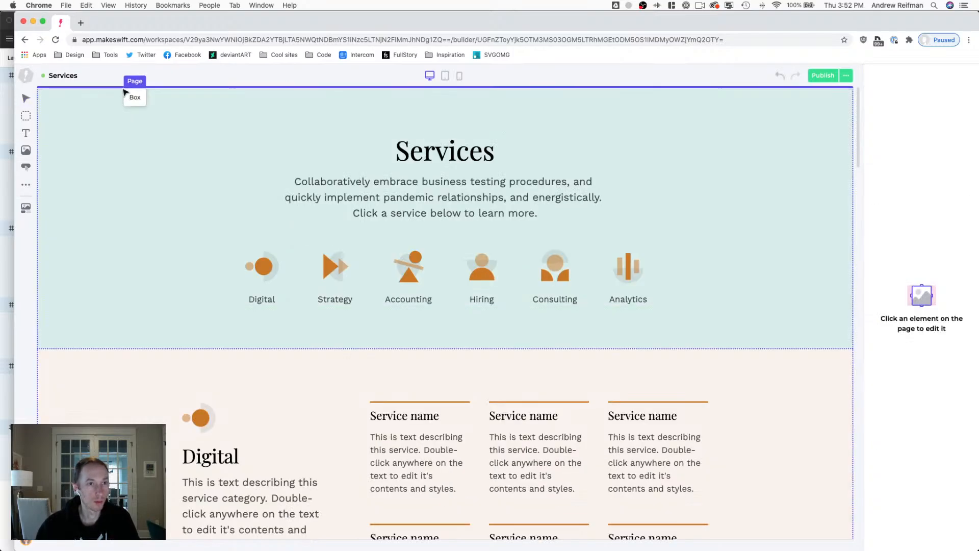
key("super+z")
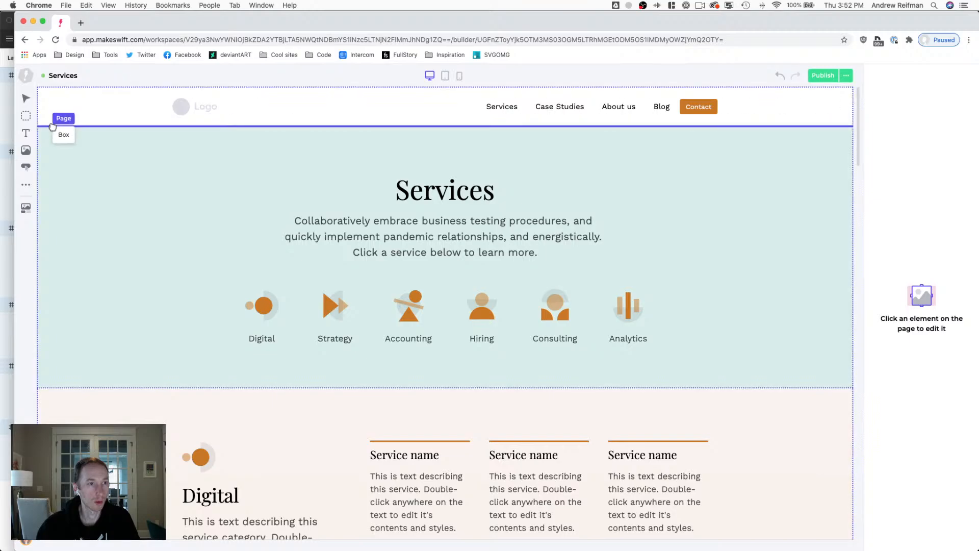
key("Escape")
In mobile view, trim the hero and Digital services blocks' side inner spacing to 25 px.
key("3")
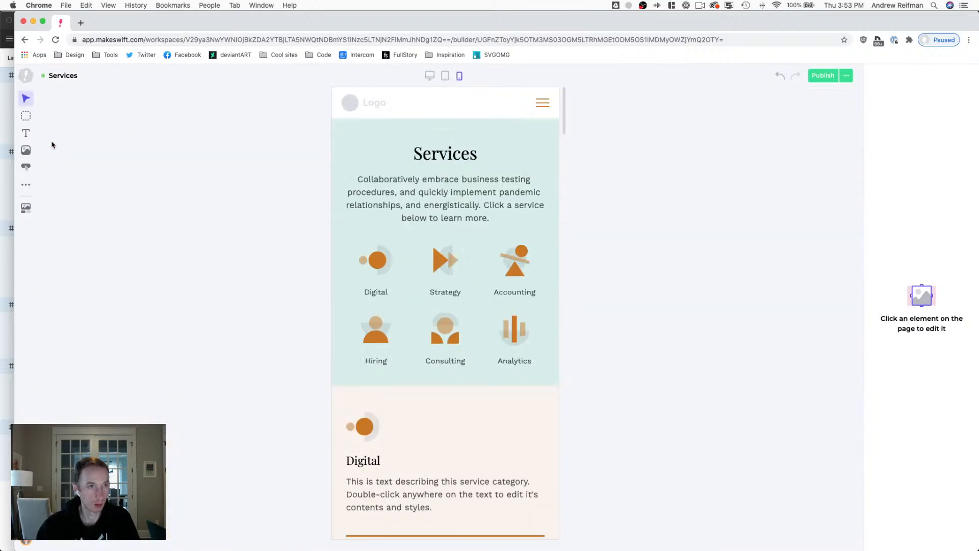
left_click(350, 141)
left_click_drag(347, 255, 345, 254)
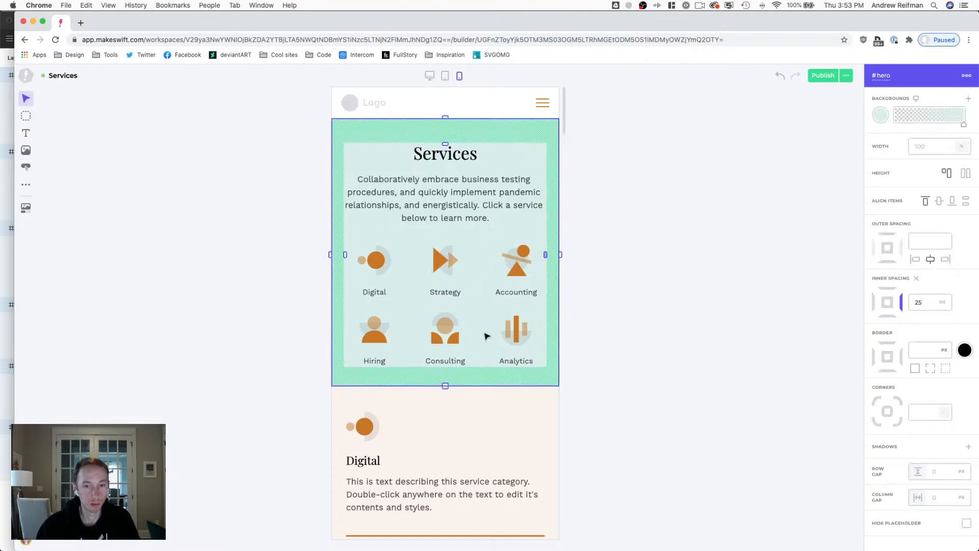
left_click(349, 436)
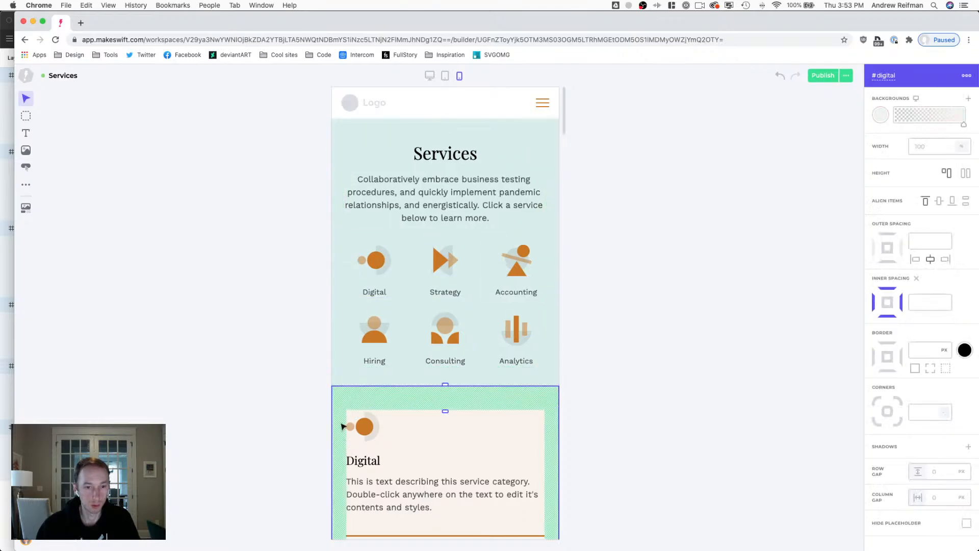
scroll(343, 426, "down", 8)
left_click_drag(347, 119, 344, 120)
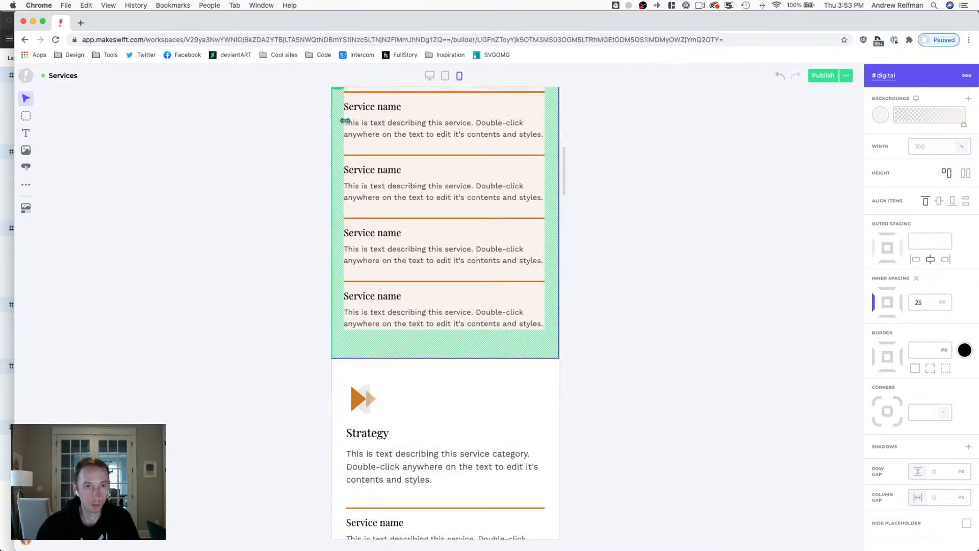
scroll(380, 145, "up", 3)
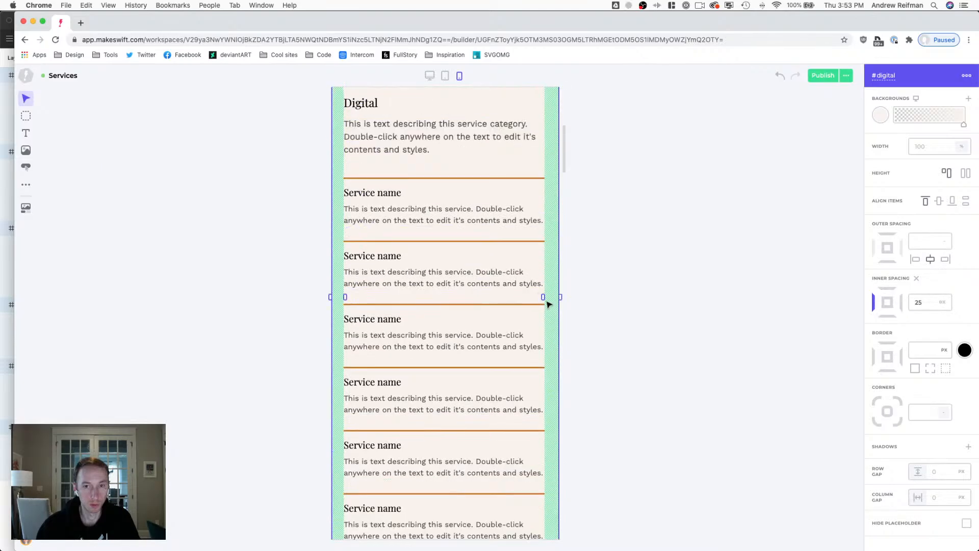
left_click_drag(543, 297, 545, 297)
scroll(446, 235, "down", 5)
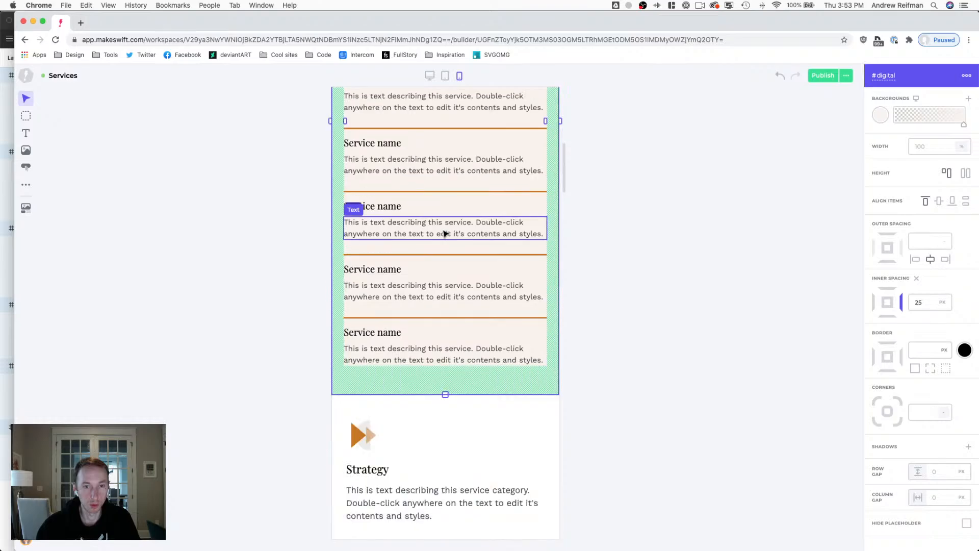
scroll(443, 230, "down", 4)
Reduce the Strategy block's left and right inner spacing to 25 px.
left_click(342, 168)
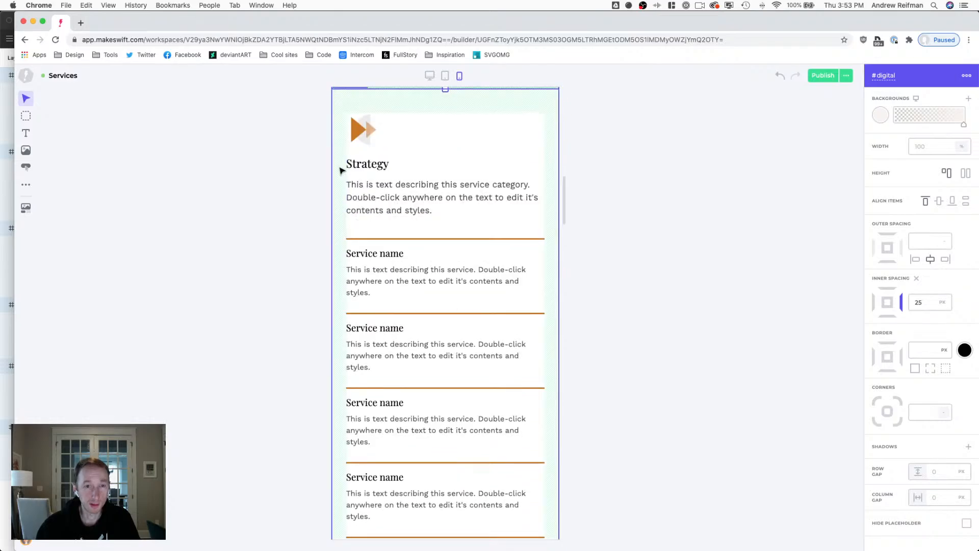
left_click(344, 391)
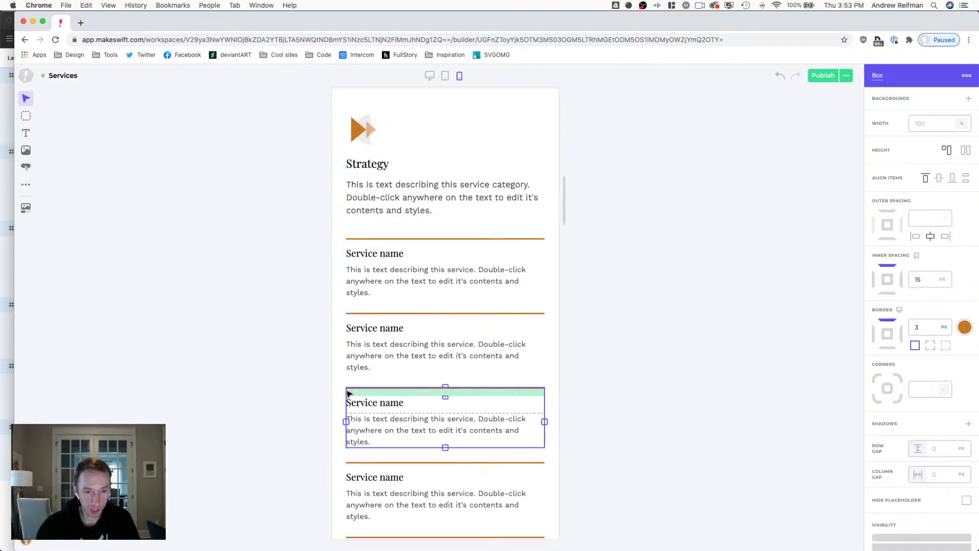
left_click(341, 383)
left_click_drag(346, 393, 343, 393)
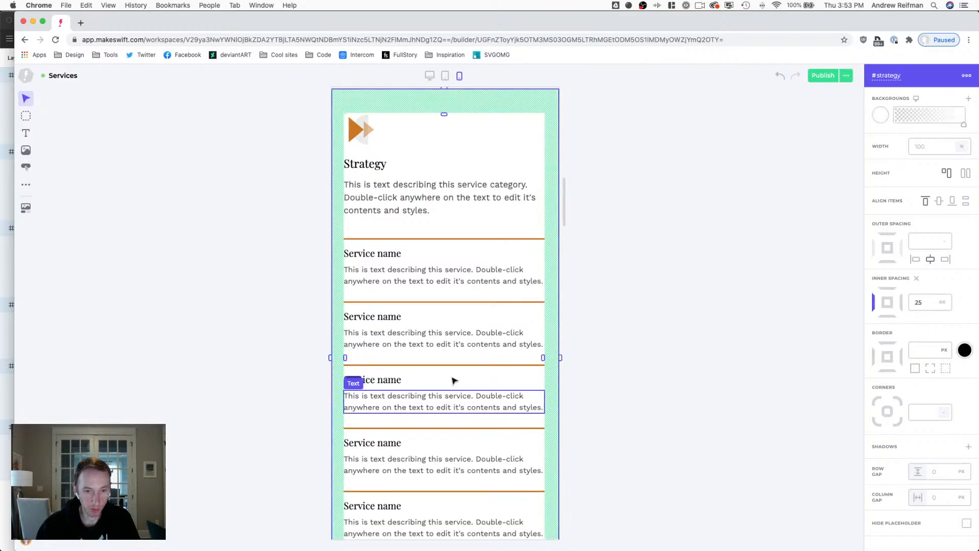
left_click_drag(542, 358, 544, 358)
scroll(519, 354, "down", 5)
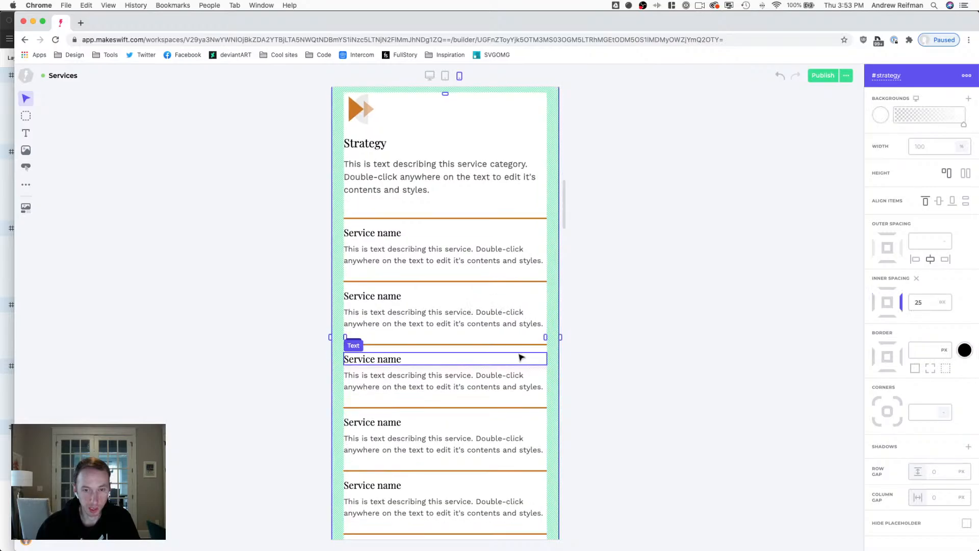
scroll(515, 352, "down", 8)
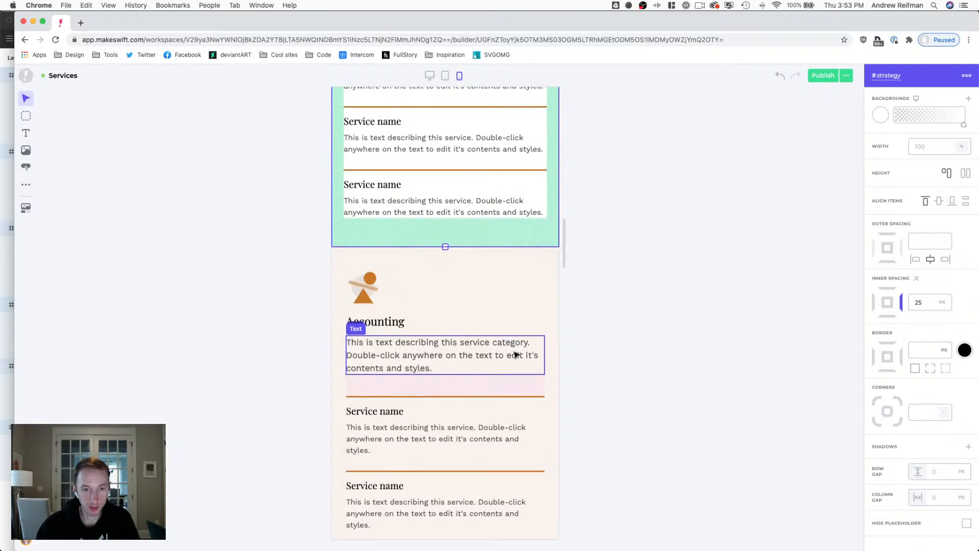
Reduce the Accounting and Hiring sections' side inner spacing to 25 px.
left_click(341, 379)
scroll(342, 382, "down", 5)
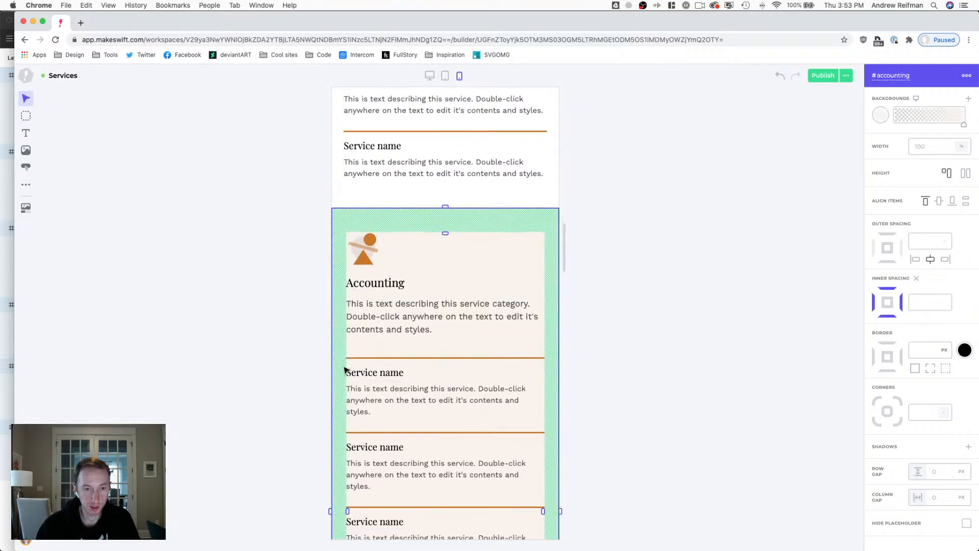
left_click_drag(344, 401, 341, 400)
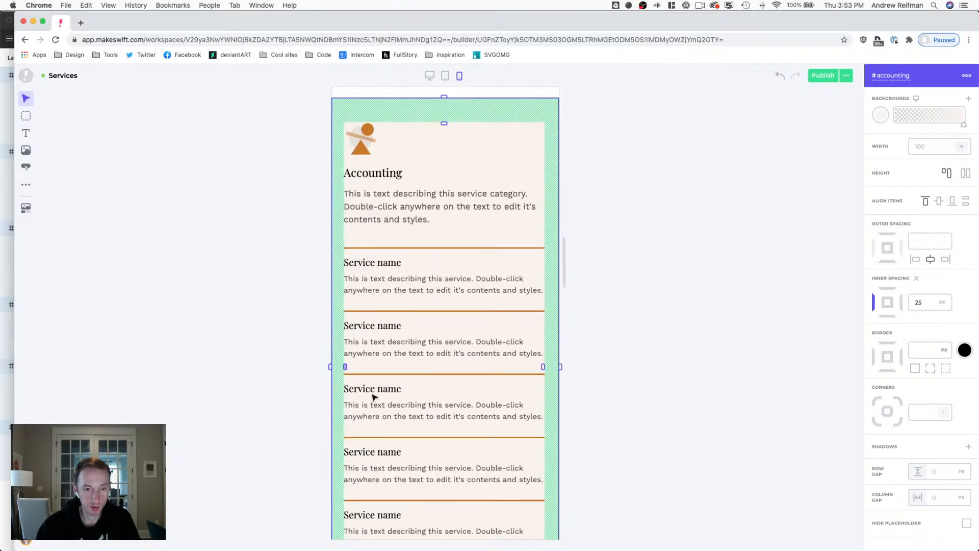
left_click_drag(540, 364, 543, 364)
scroll(493, 352, "down", 20)
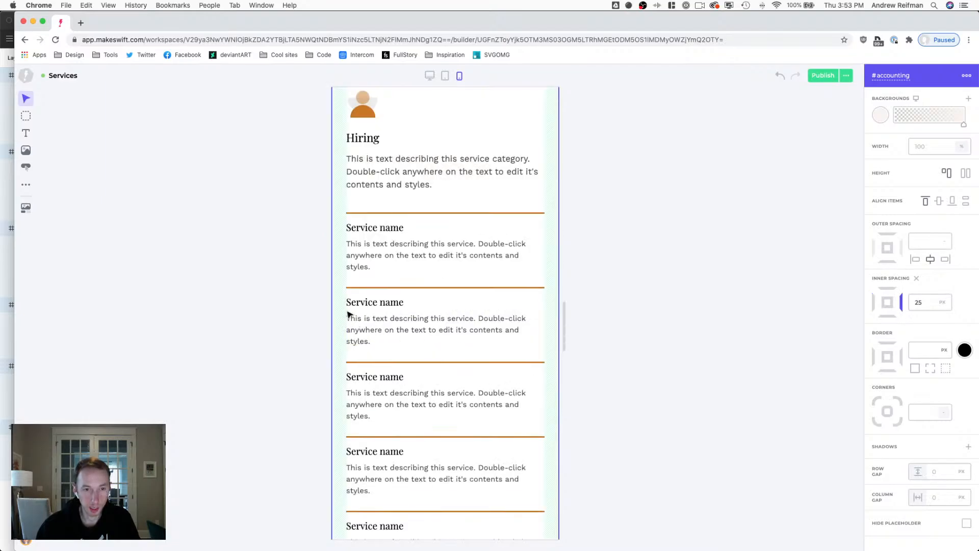
left_click(352, 356)
left_click_drag(347, 363, 344, 363)
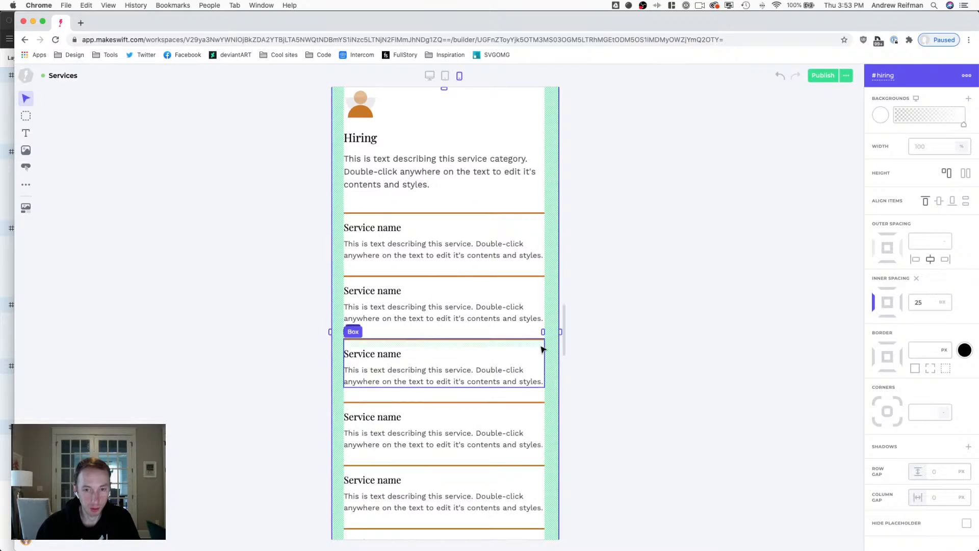
left_click_drag(536, 332, 541, 332)
scroll(487, 343, "down", 10)
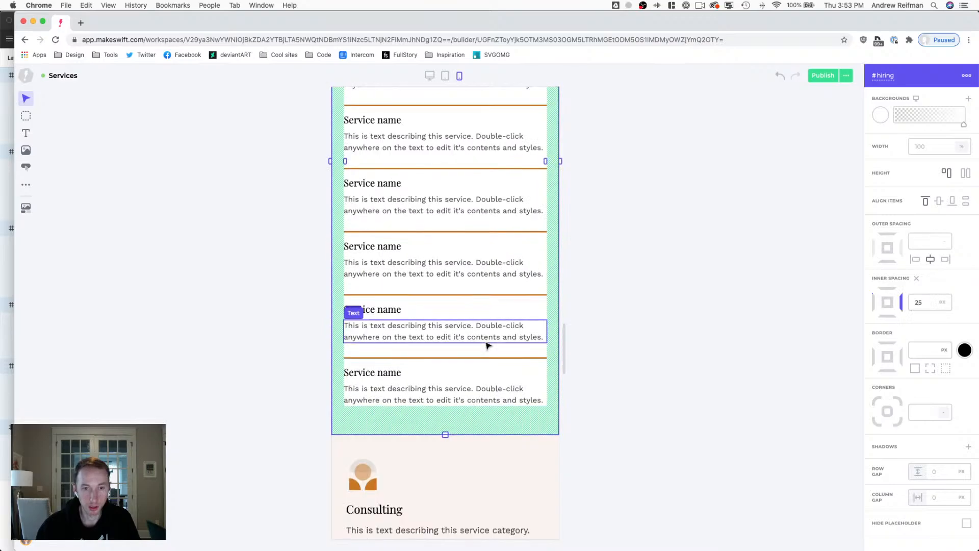
Reduce the Consulting and Analytics sections' side inner spacing to 25 px.
left_click(346, 450)
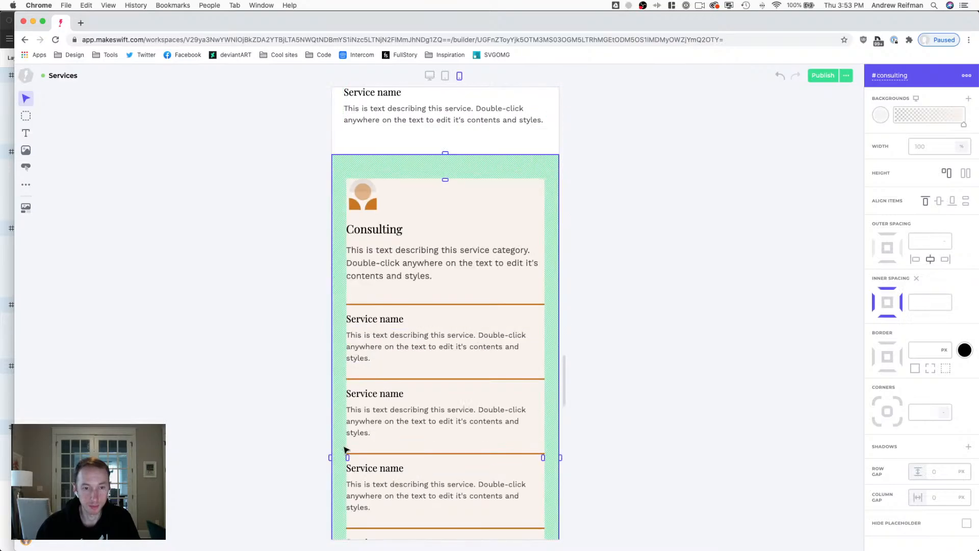
left_click_drag(347, 455, 344, 455)
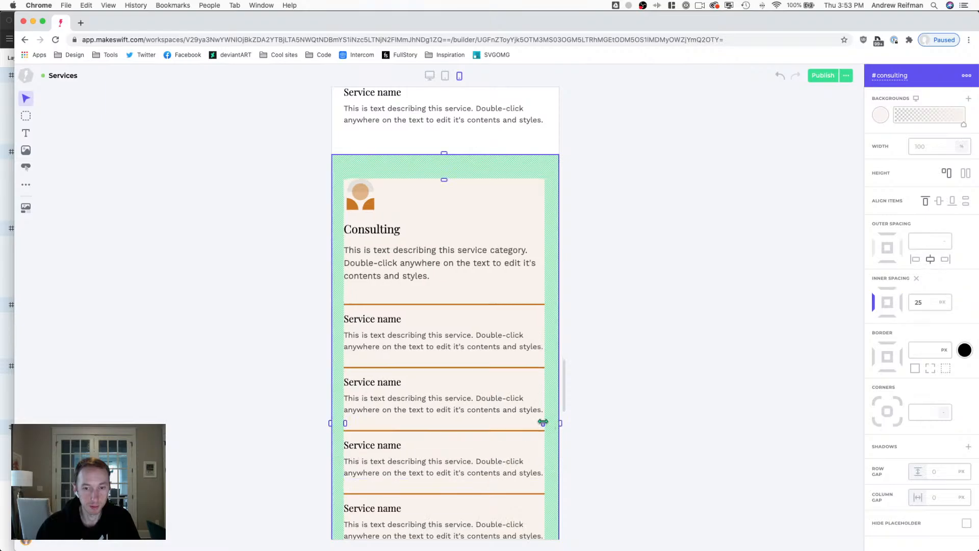
left_click_drag(543, 422, 544, 421)
scroll(516, 418, "down", 8)
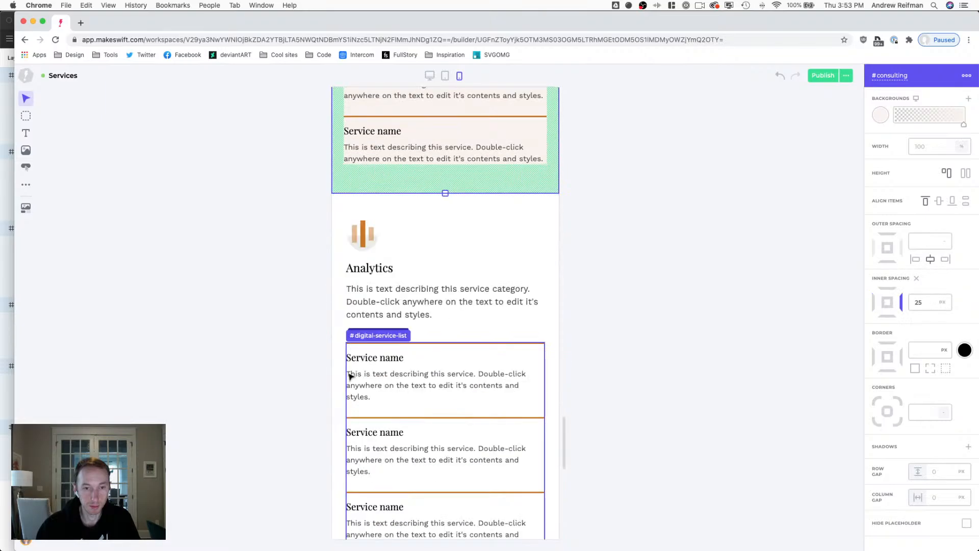
left_click(342, 377)
left_click_drag(347, 462, 344, 462)
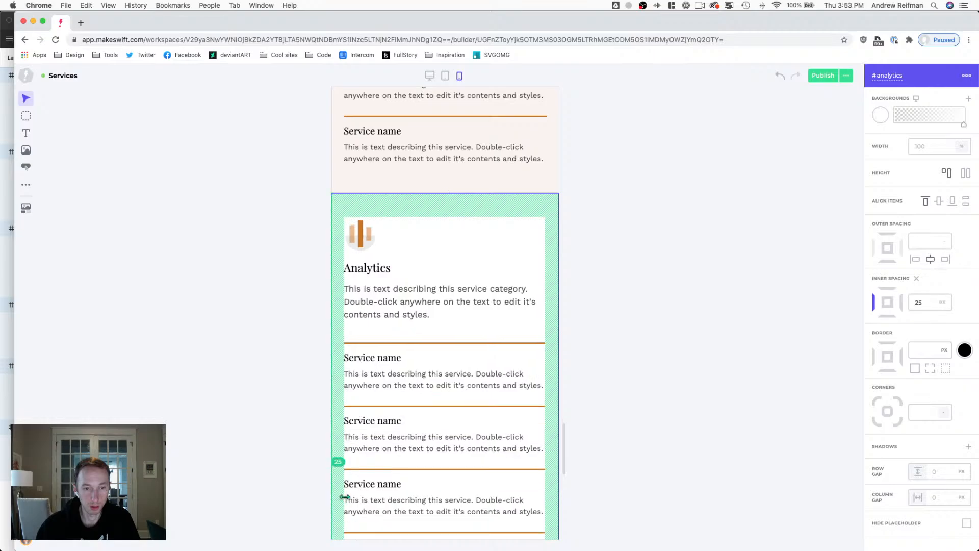
left_click_drag(542, 461, 544, 462)
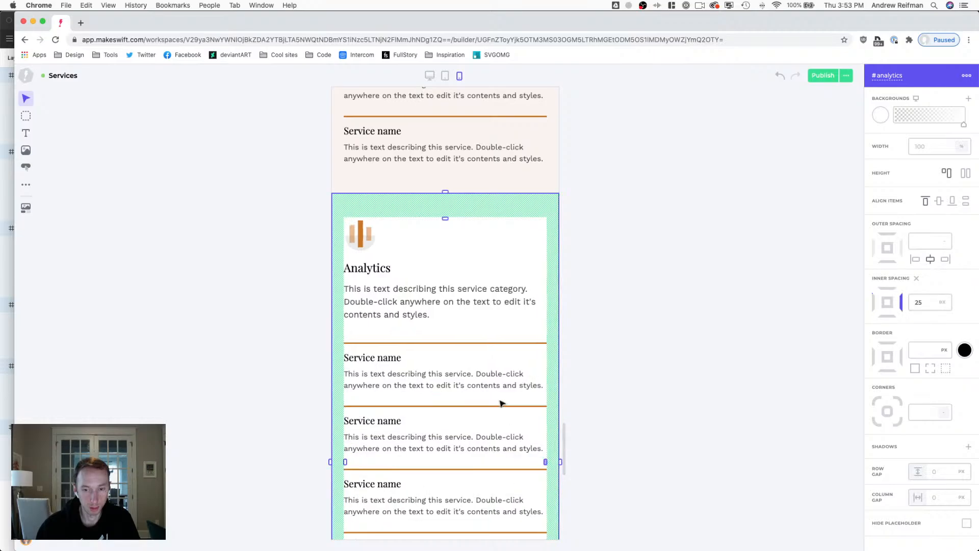
scroll(500, 402, "down", 6)
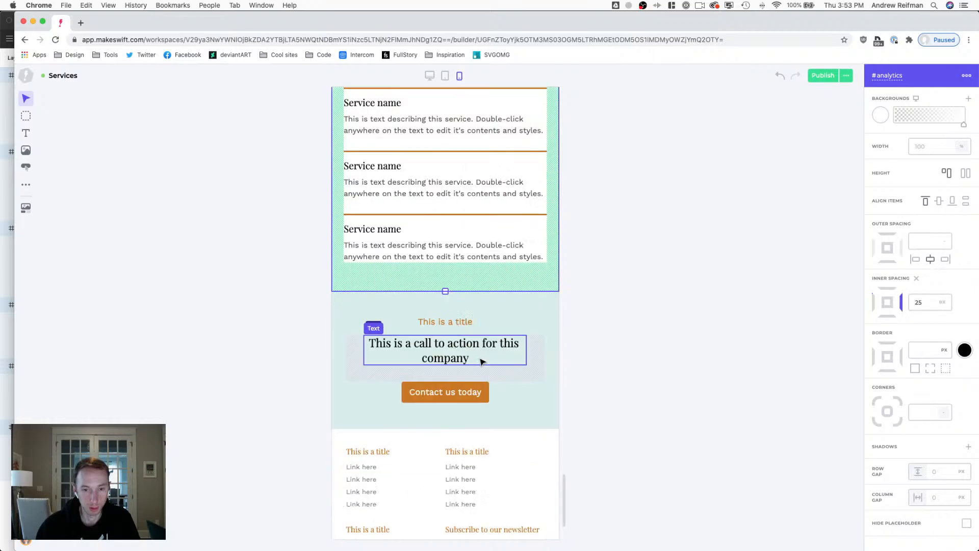
Set the footer's left and right inner spacing to 25 px, then deselect it.
left_click(348, 345)
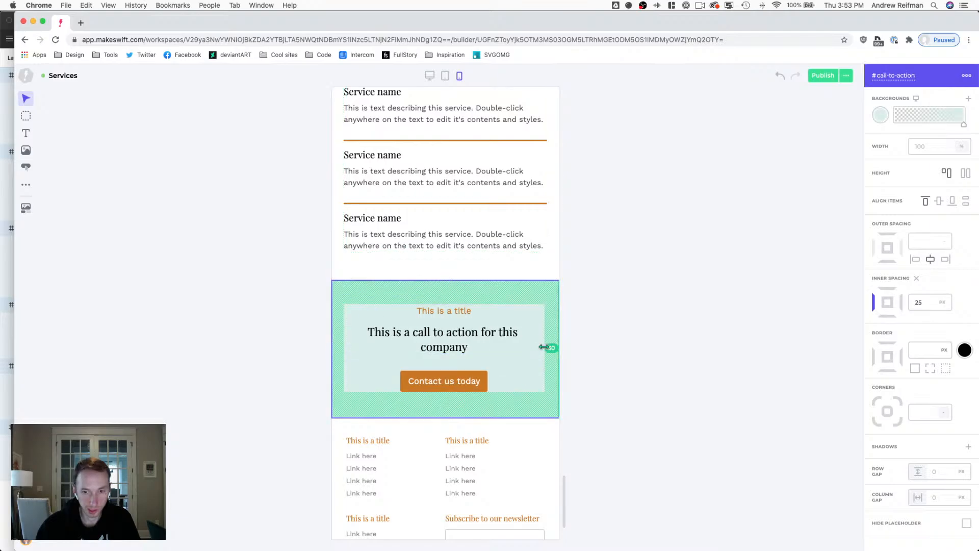
scroll(474, 342, "down", 3)
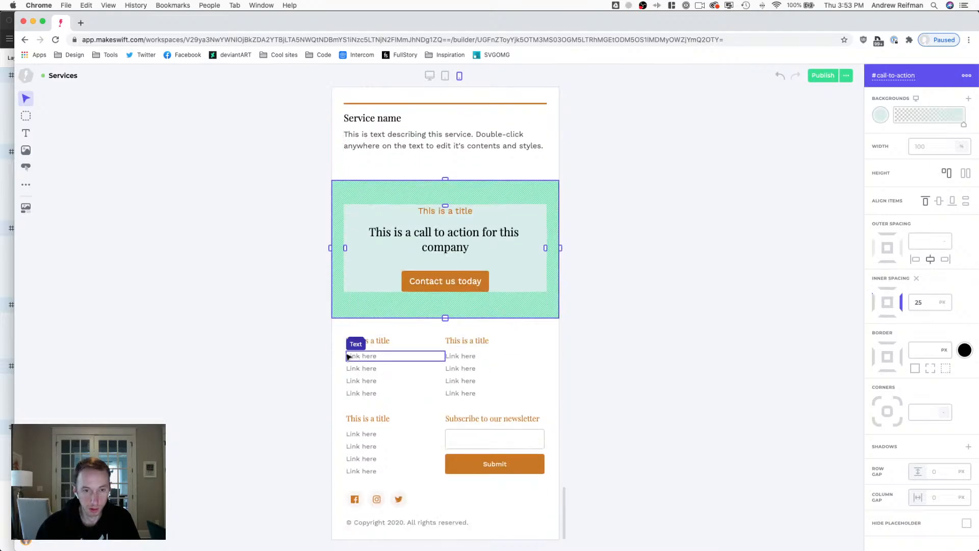
left_click(340, 368)
left_click_drag(350, 432, 340, 430)
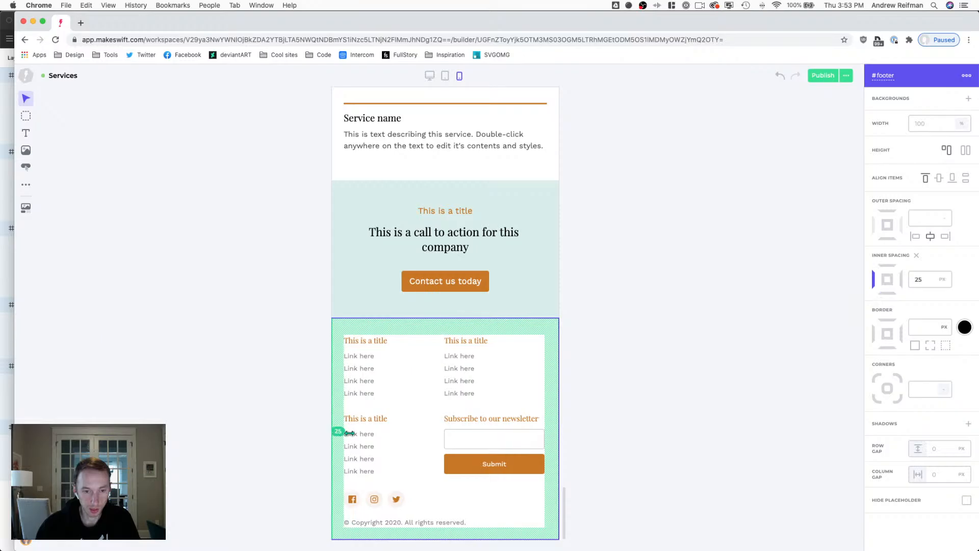
left_click_drag(539, 431, 541, 430)
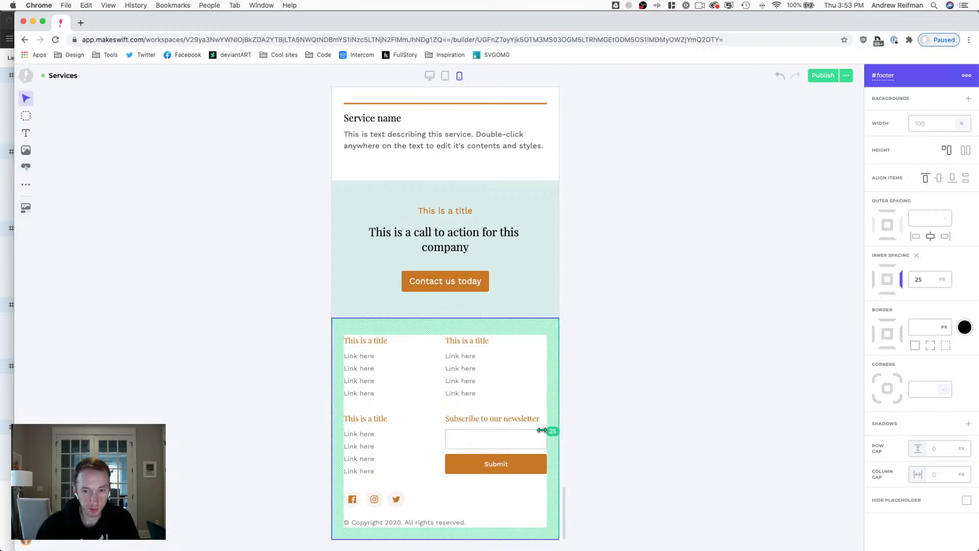
left_click(676, 349)
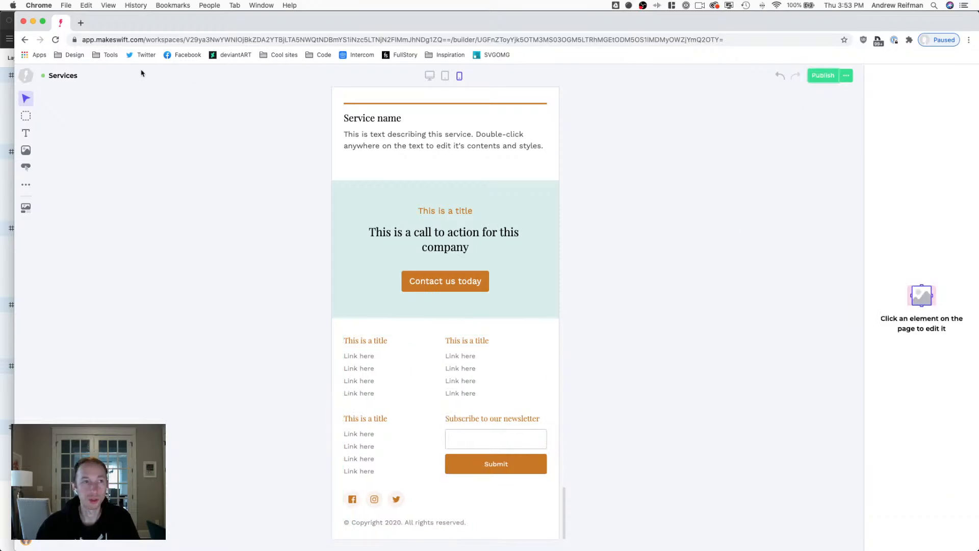
Open the About page in the editor and settle on the mobile breakpoint.
left_click(28, 76)
left_click(48, 100)
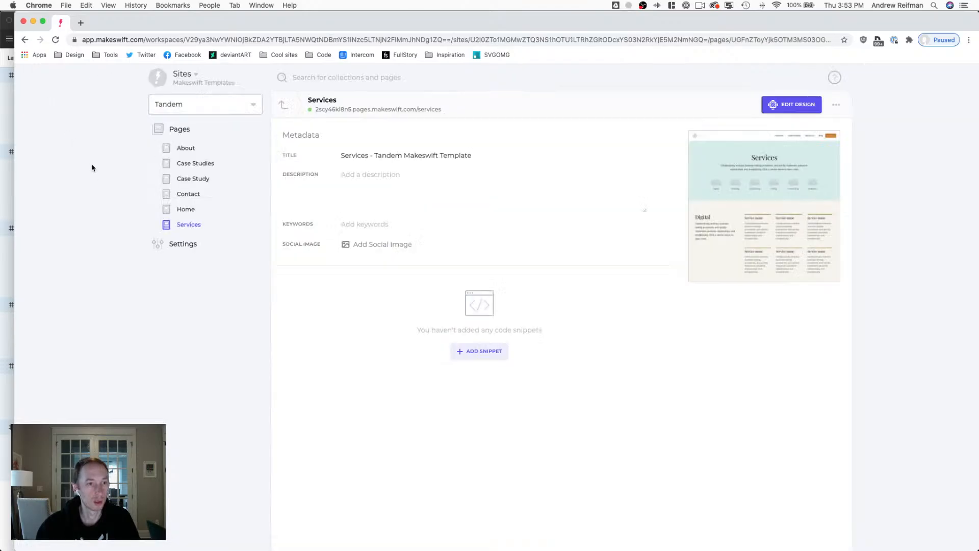
left_click(185, 148)
left_click(699, 198)
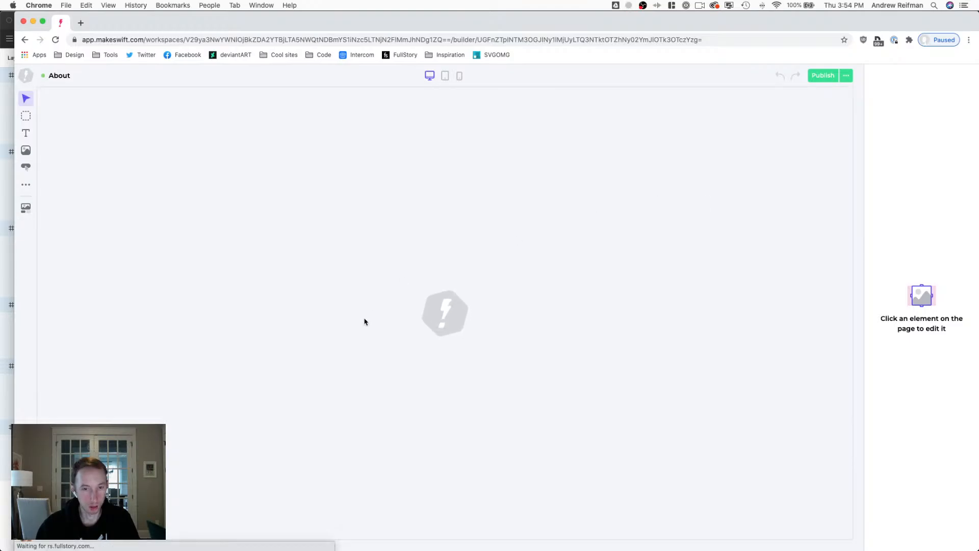
key("3")
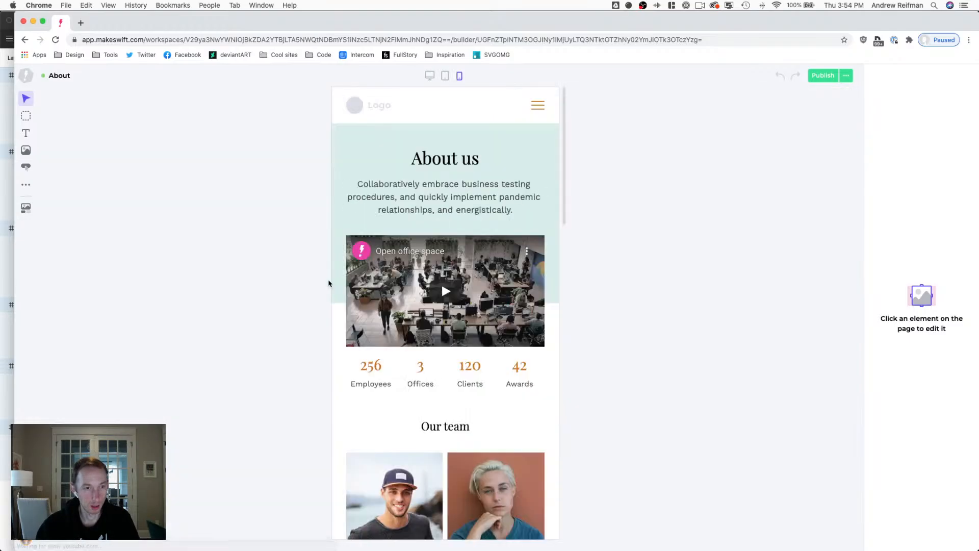
key("2")
key("1")
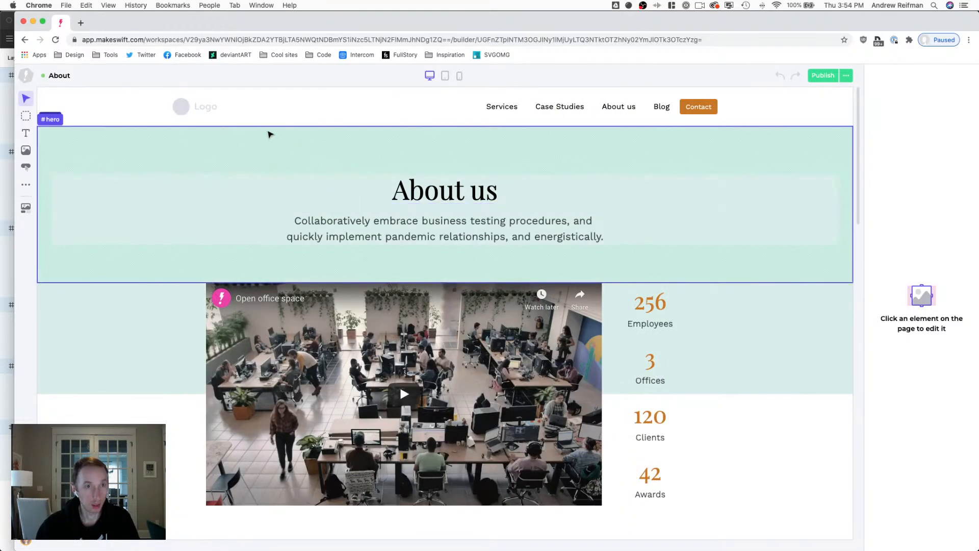
left_click(264, 122)
left_click_drag(264, 121, 268, 95)
key("2")
key("3")
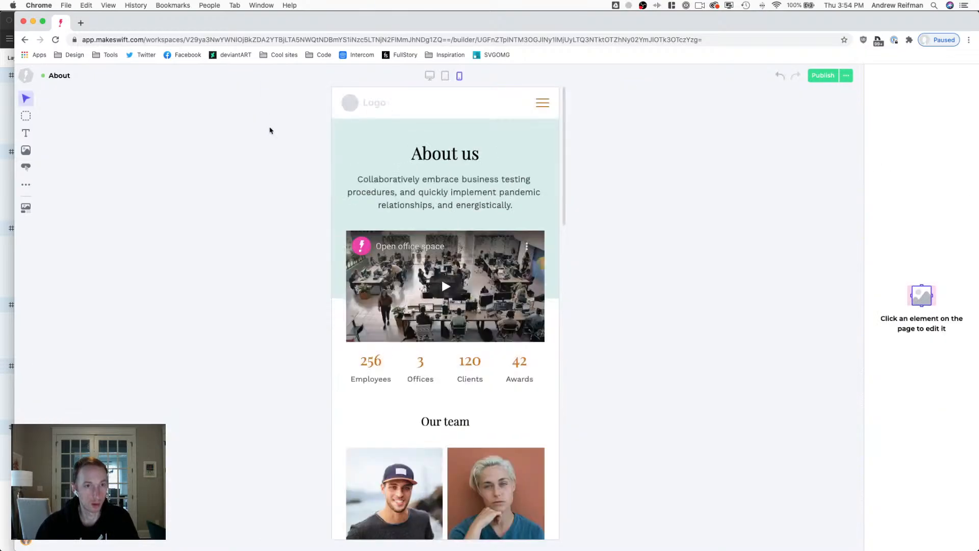
Reduce the About us hero and video-stats sections' side inner spacing to 25 px.
left_click(345, 162)
left_click_drag(347, 174, 344, 174)
left_click_drag(542, 177, 545, 177)
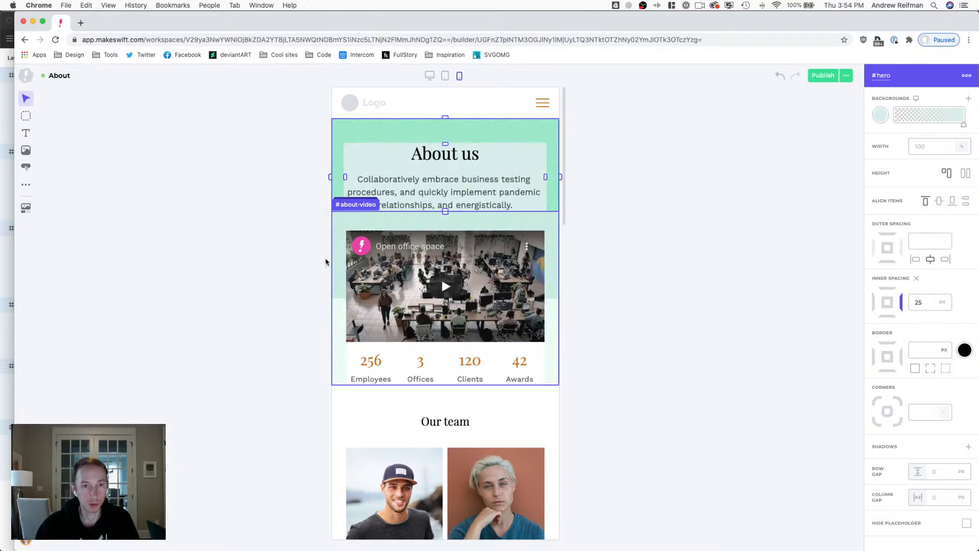
left_click(339, 263)
left_click_drag(347, 308, 344, 308)
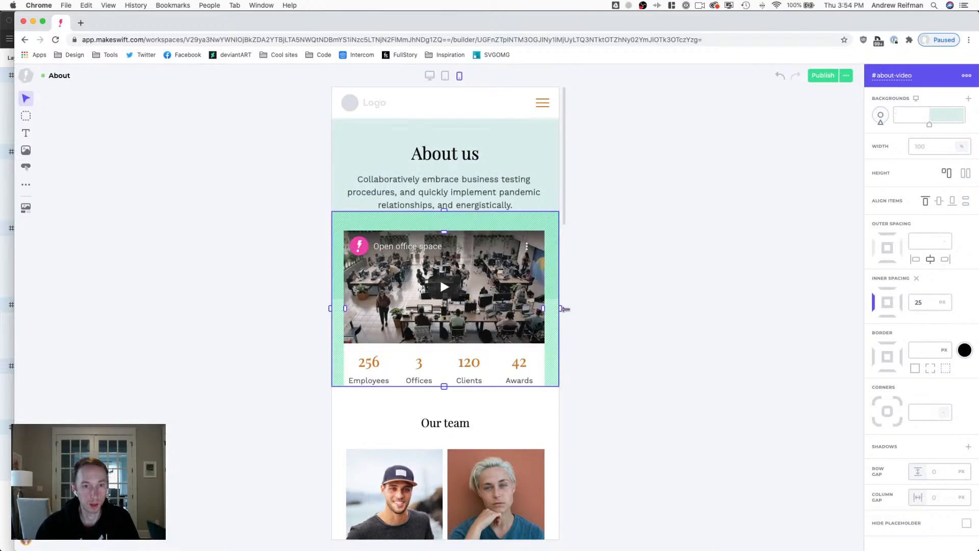
left_click_drag(542, 308, 544, 308)
scroll(542, 308, "down", 3)
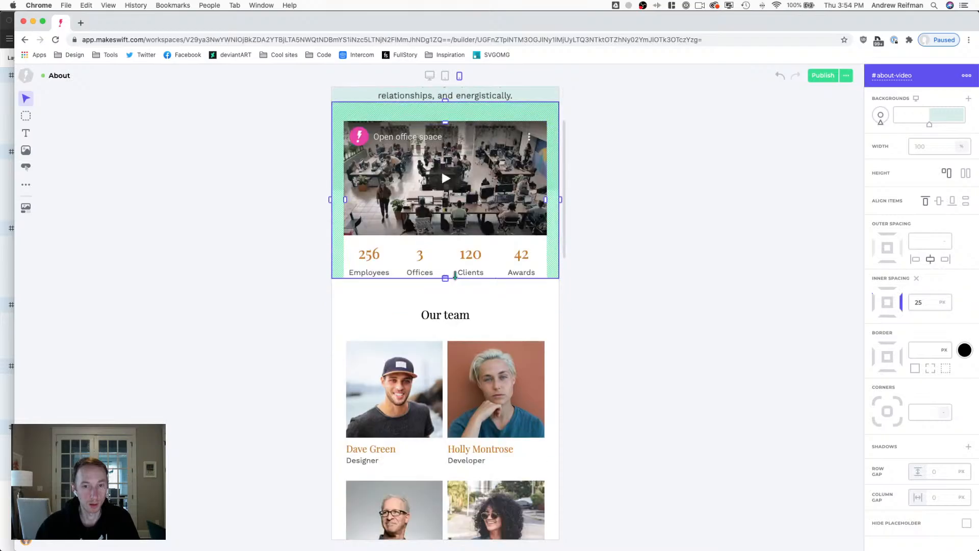
Set the Our team section's side spacing and the logo section's right spacing to 25 px.
left_click(346, 397)
scroll(347, 397, "down", 5)
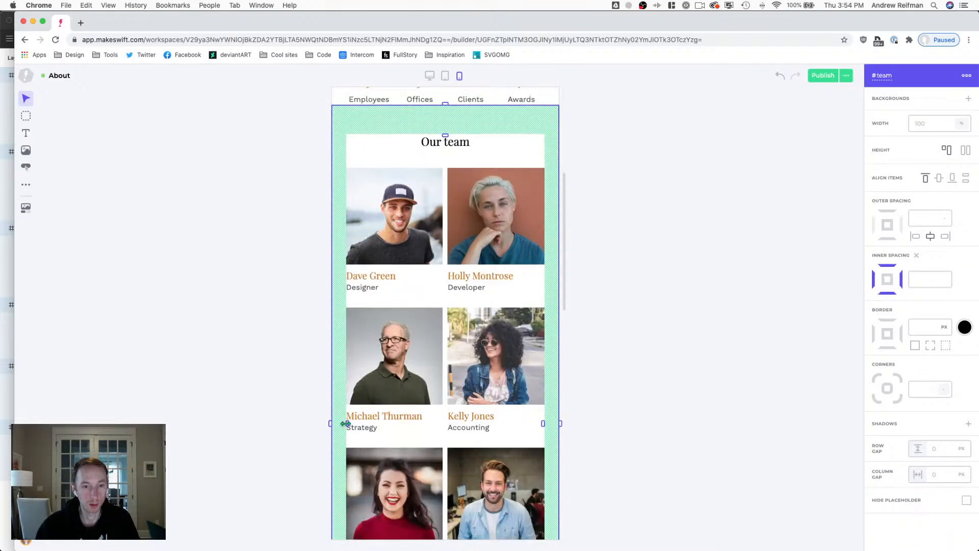
left_click_drag(345, 423, 343, 423)
left_click_drag(543, 424, 545, 427)
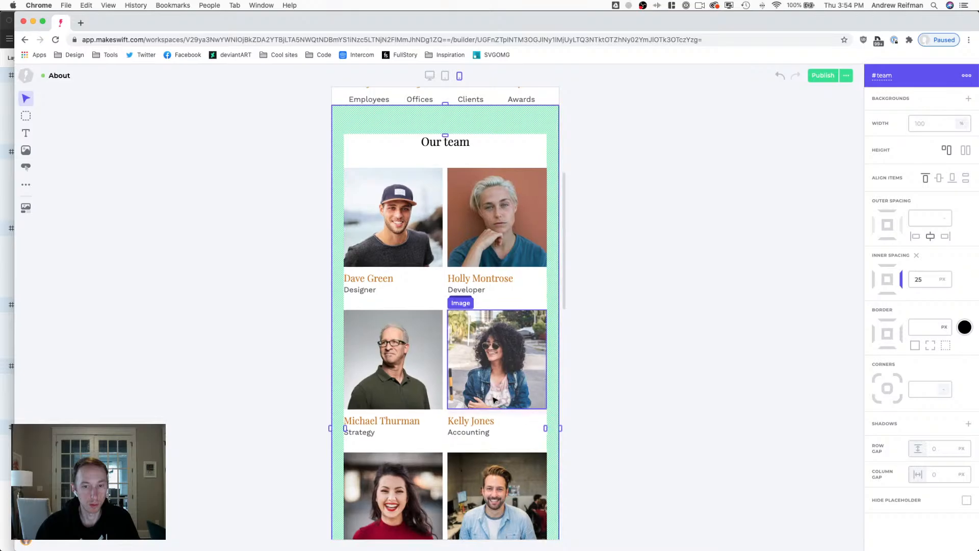
scroll(494, 400, "down", 14)
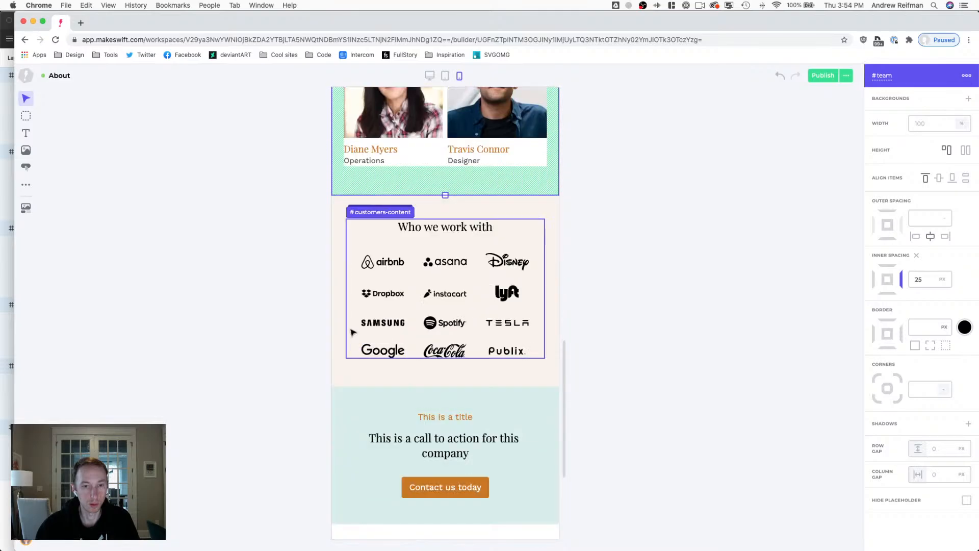
left_click(343, 326)
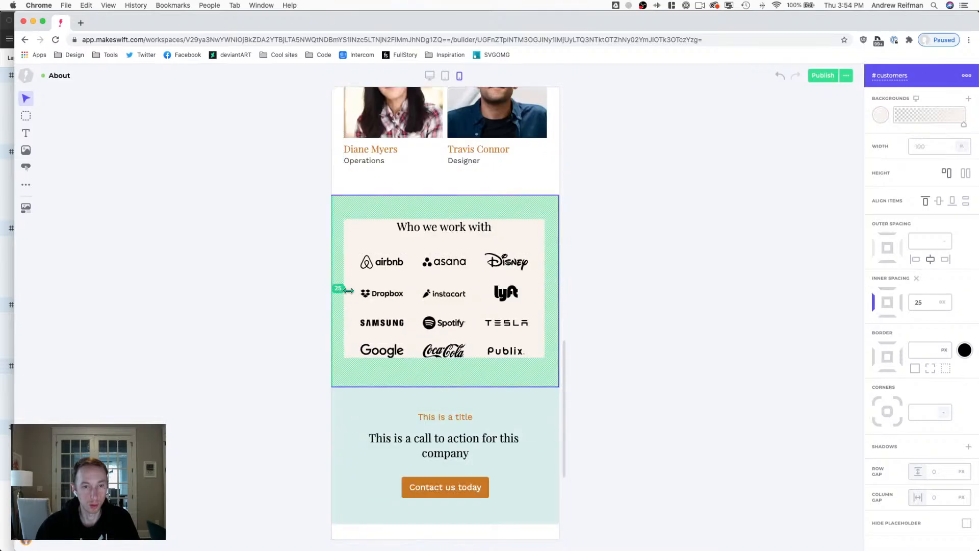
left_click_drag(544, 290, 546, 290)
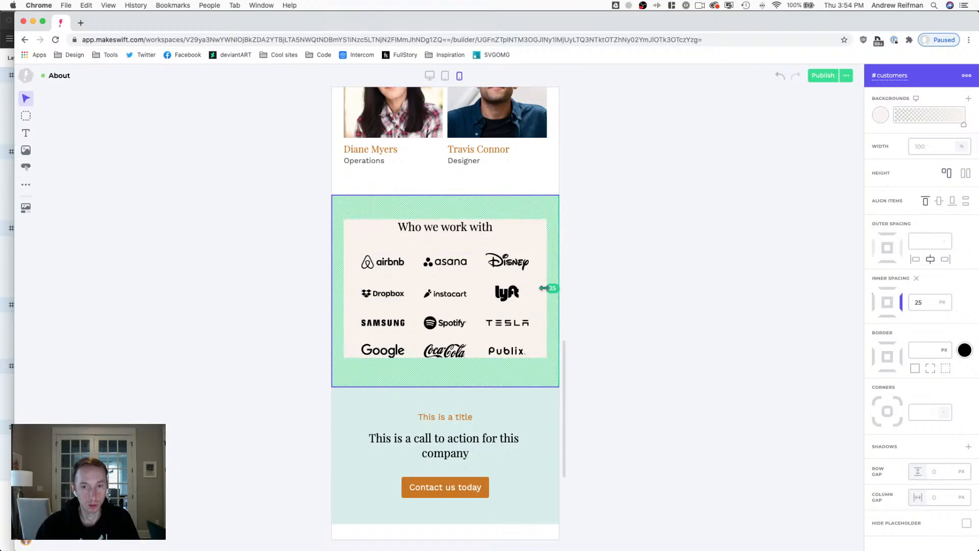
Reduce the call-to-action and footer inner spacing to 25 px.
left_click(337, 435)
left_click_drag(347, 453, 344, 453)
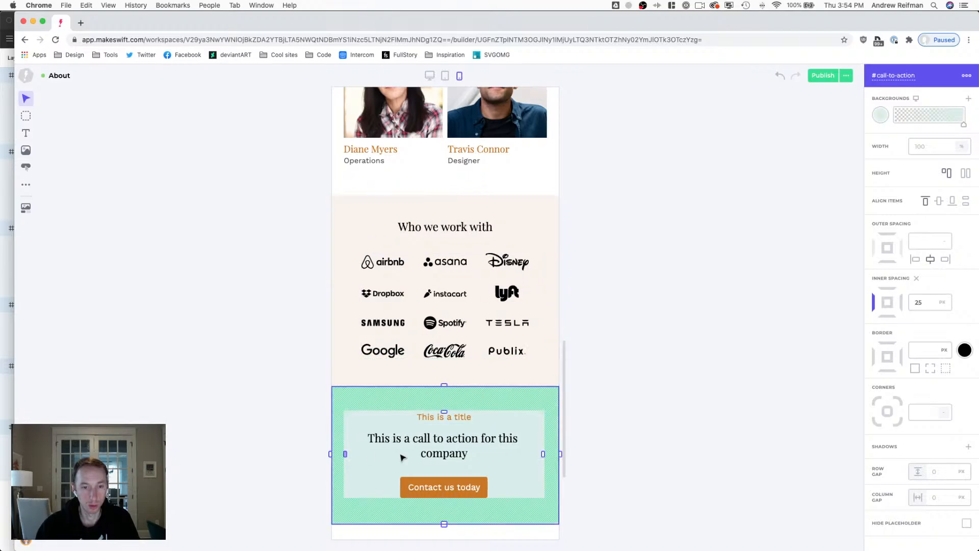
left_click_drag(543, 453, 546, 453)
scroll(400, 447, "down", 3)
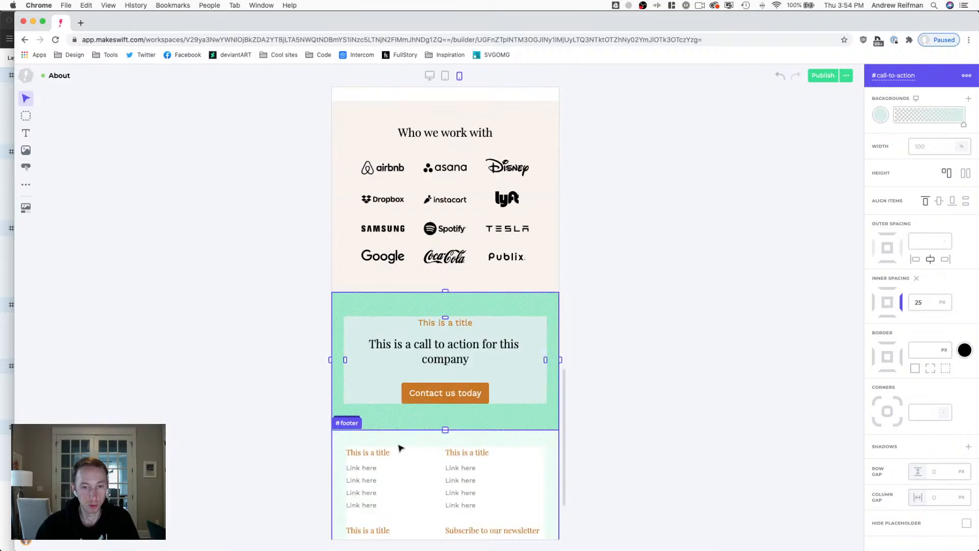
left_click(347, 449)
scroll(347, 447, "down", 3)
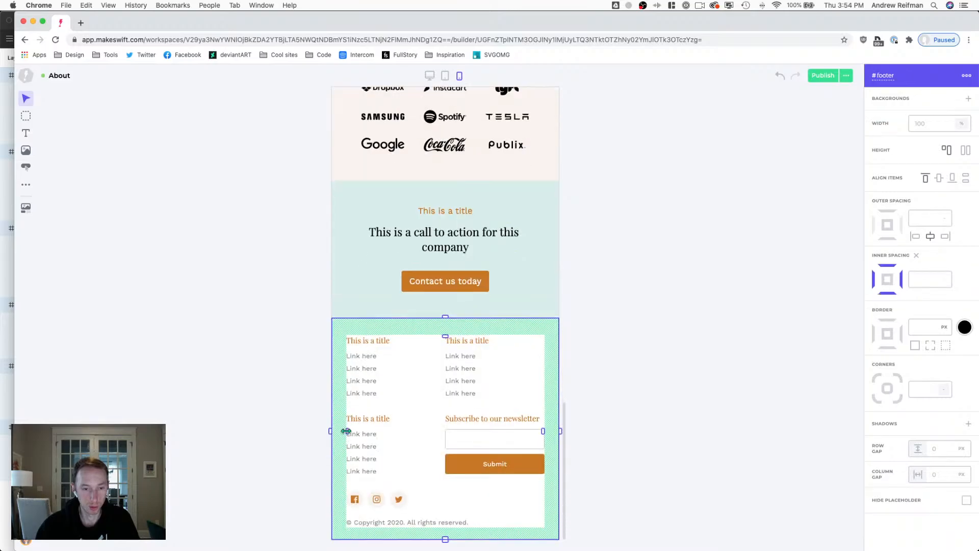
left_click_drag(346, 431, 344, 431)
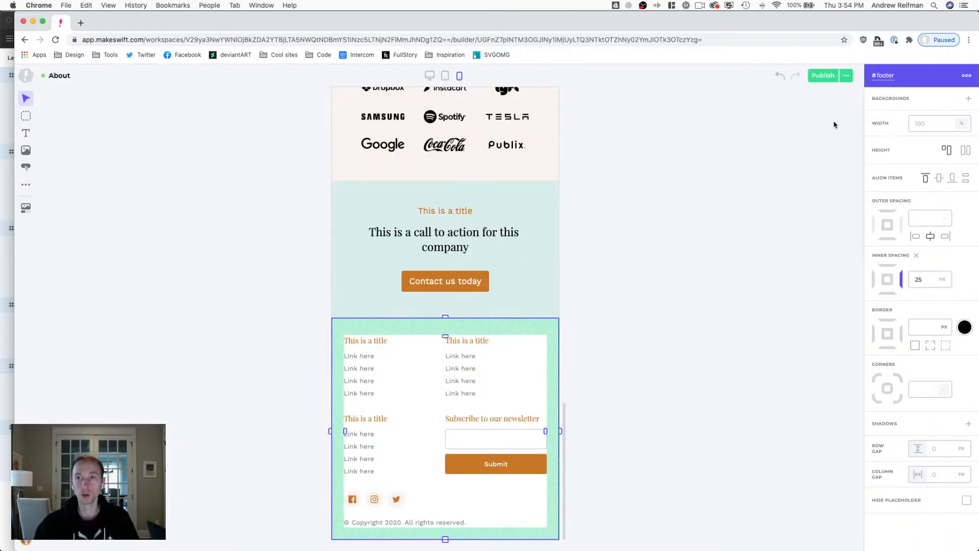
Open the Case Studies page in the design editor at mobile width.
left_click(20, 76)
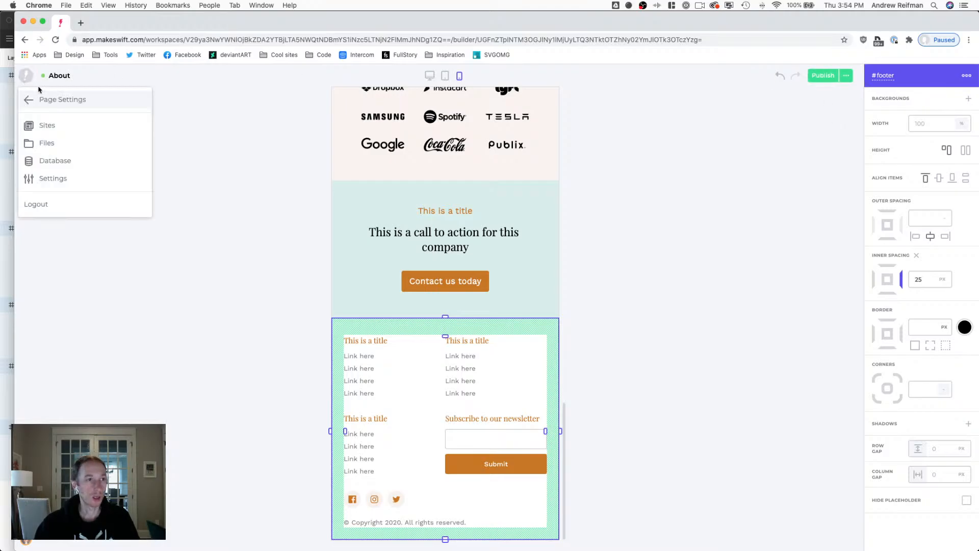
left_click(29, 98)
left_click(206, 165)
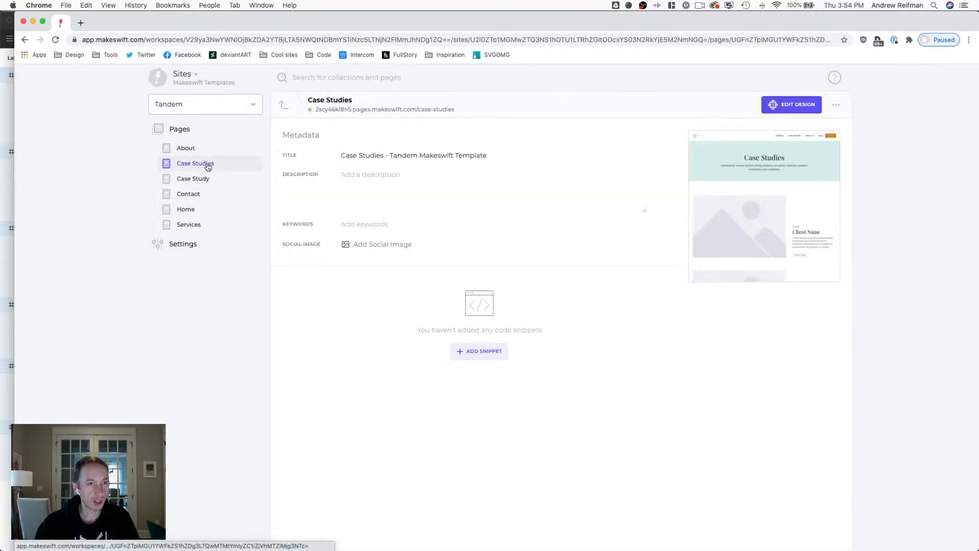
left_click(728, 194)
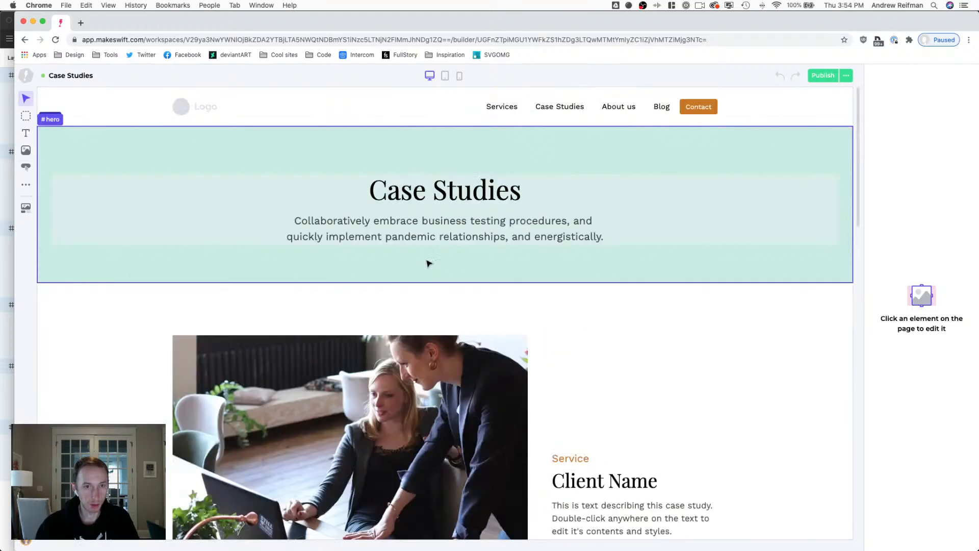
key("3")
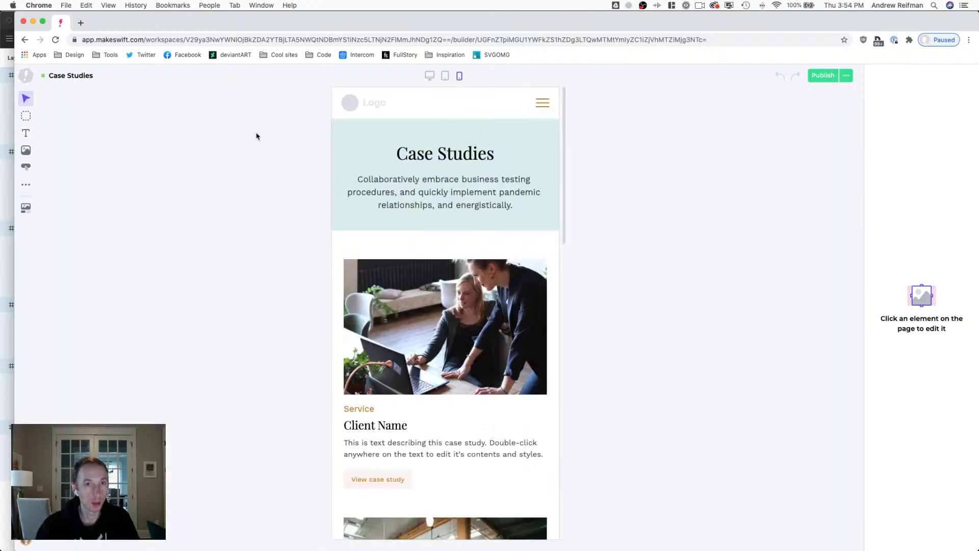
Check the Case Studies navbar and section spacing, then return to the Pages overview.
left_click(342, 106)
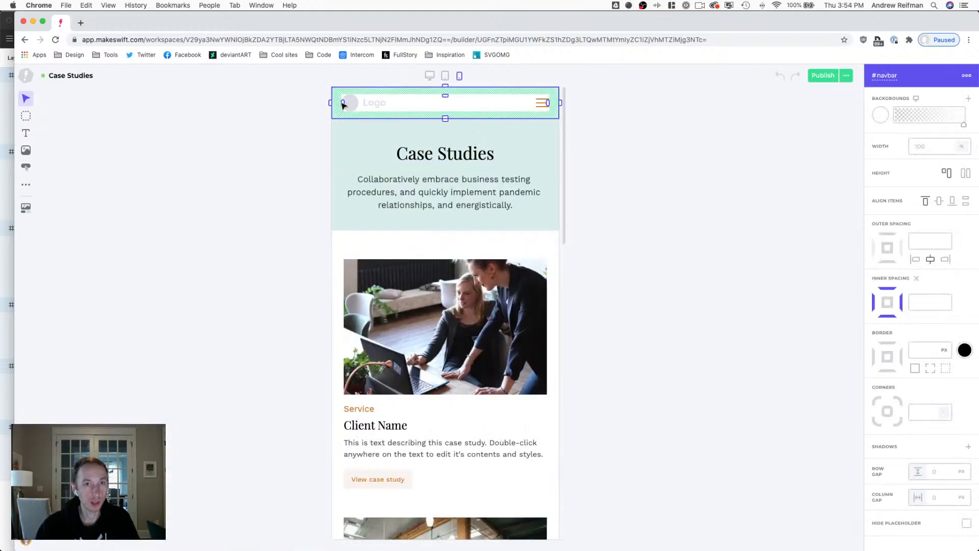
left_click(340, 292)
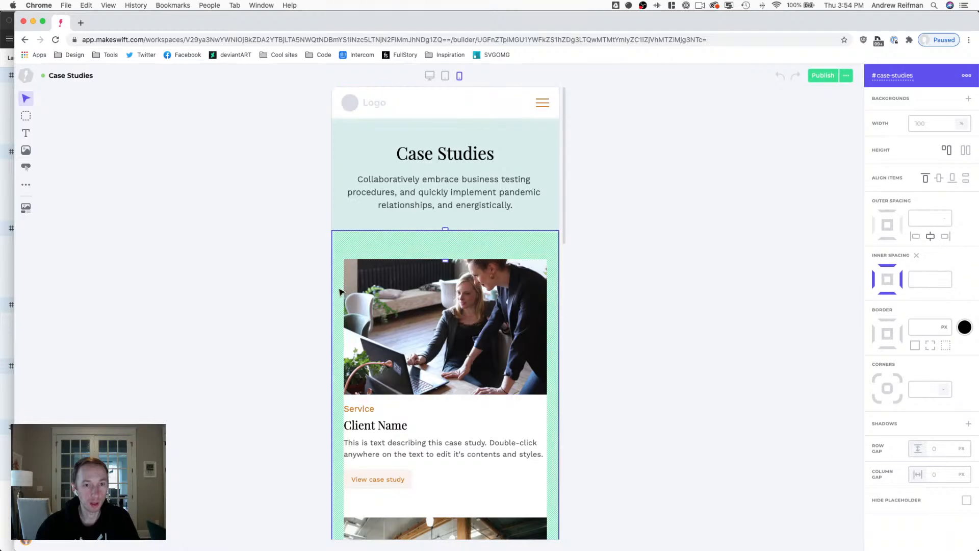
scroll(340, 291, "down", 4)
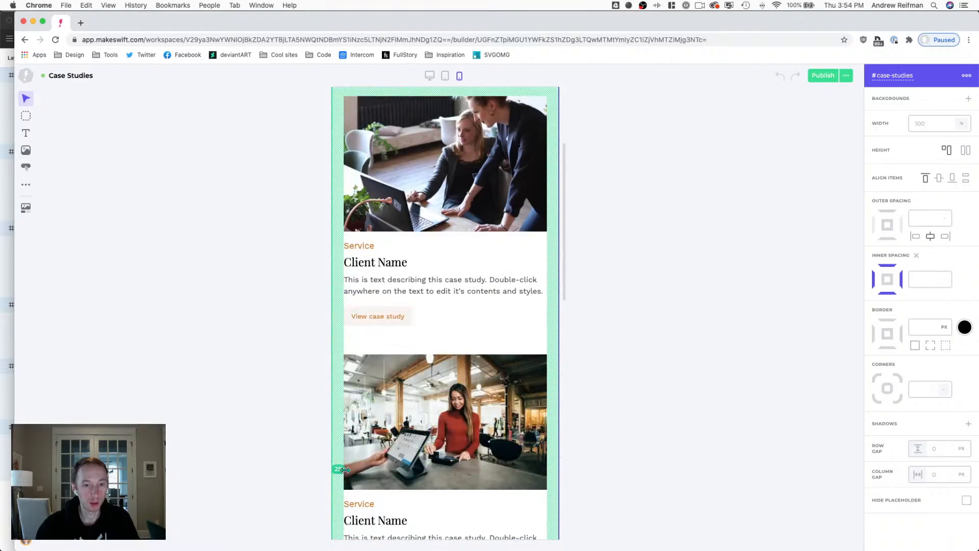
left_click(229, 336)
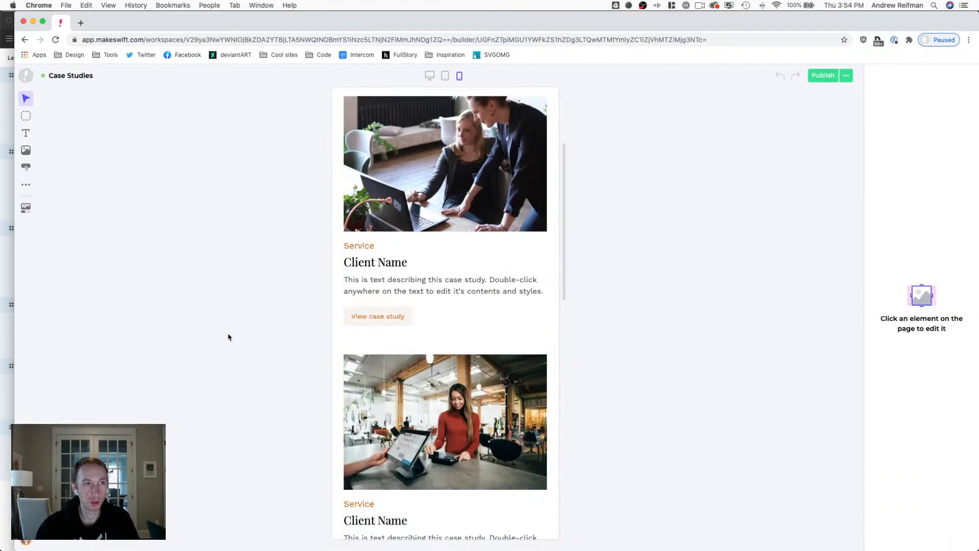
left_click(27, 76)
left_click(49, 100)
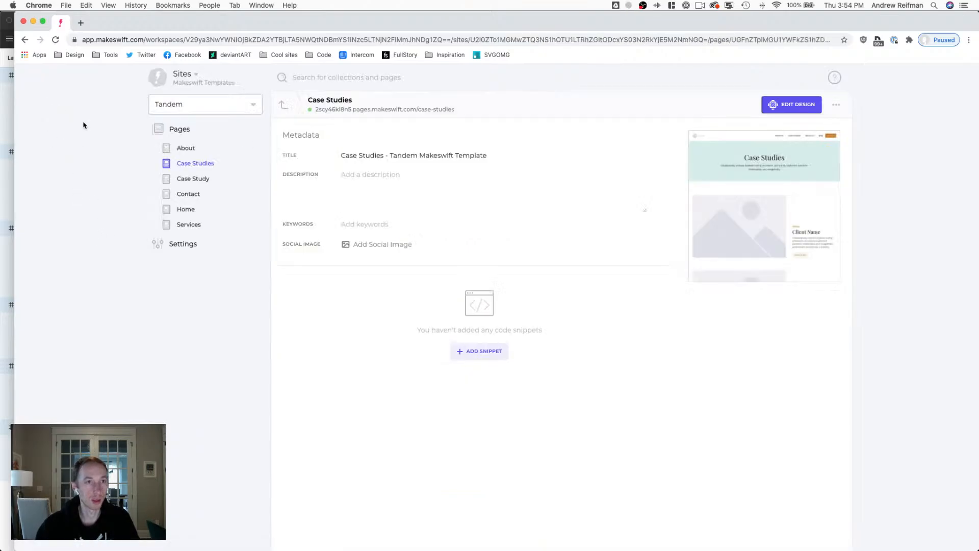
left_click(173, 132)
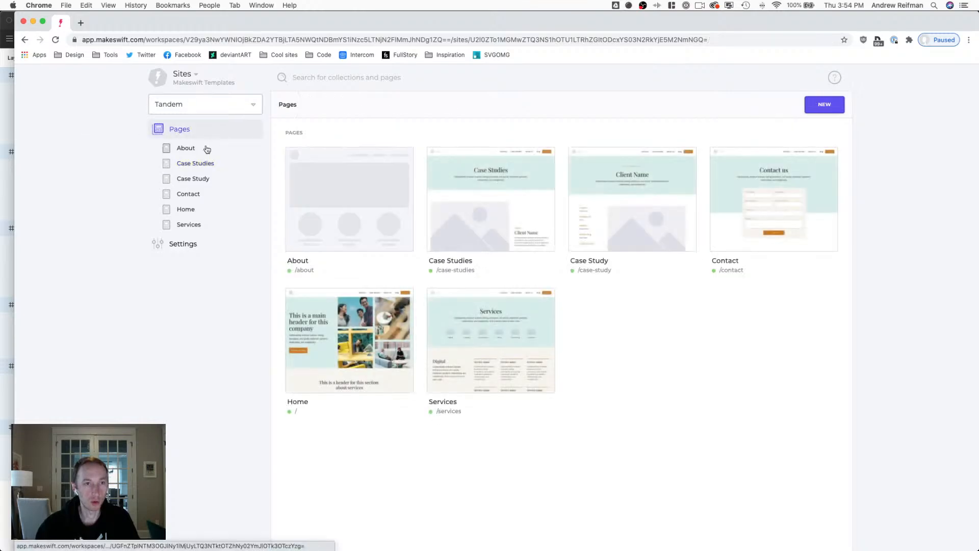
Open the new-page template picker from the NEW menu and scroll through the Makeswift Templates.
left_click(825, 105)
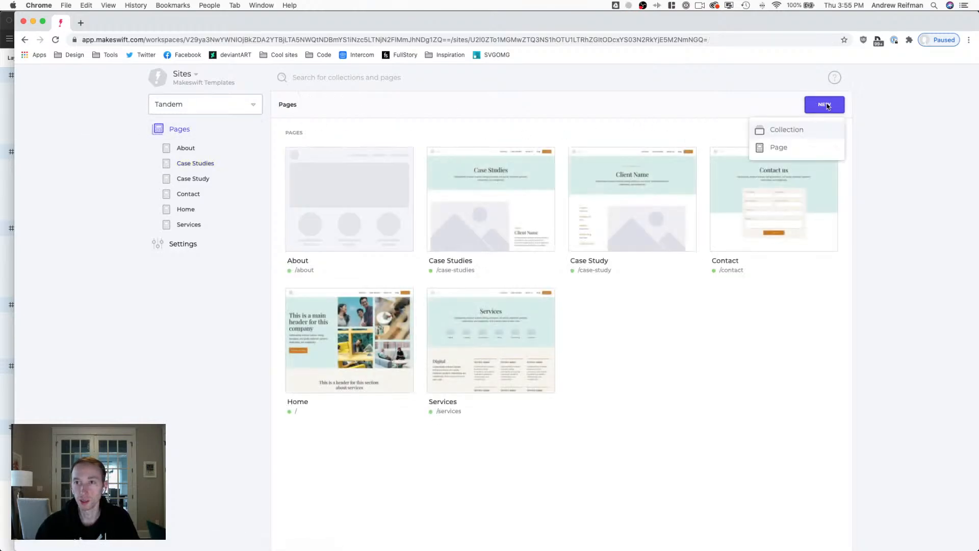
left_click(770, 147)
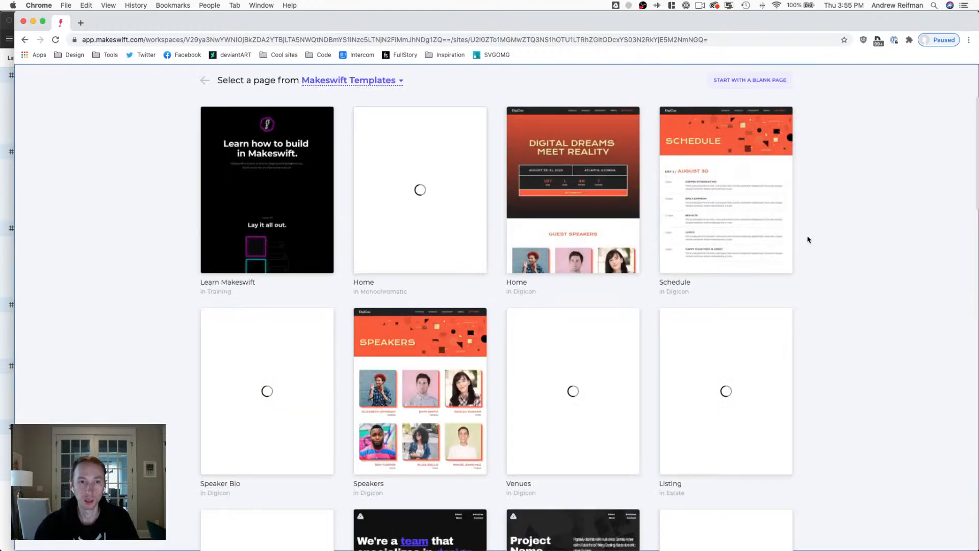
scroll(841, 237, "down", 5)
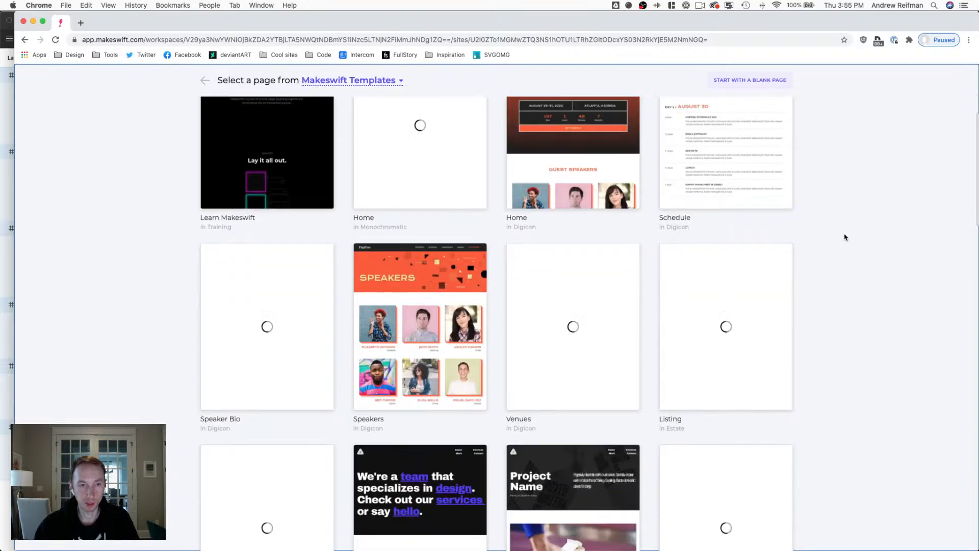
scroll(844, 237, "down", 12)
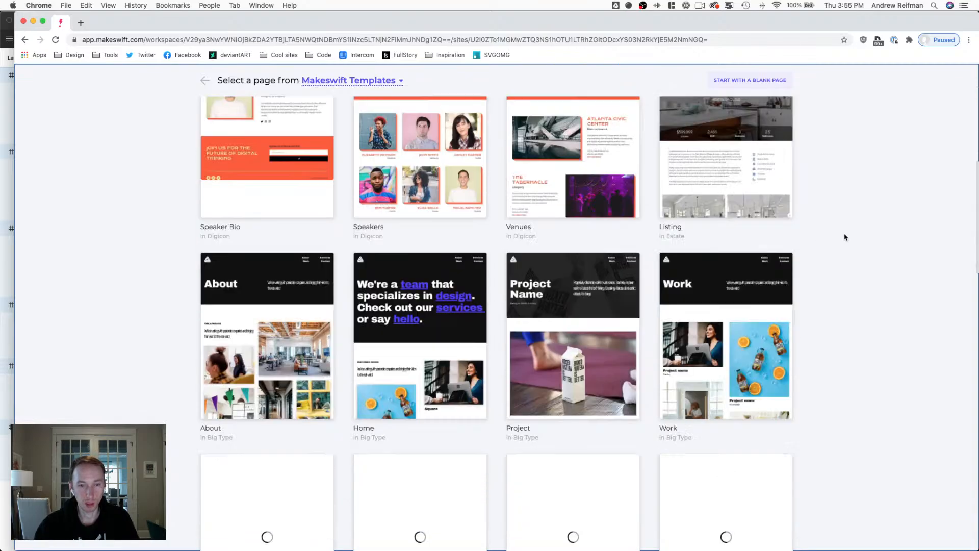
scroll(845, 237, "down", 10)
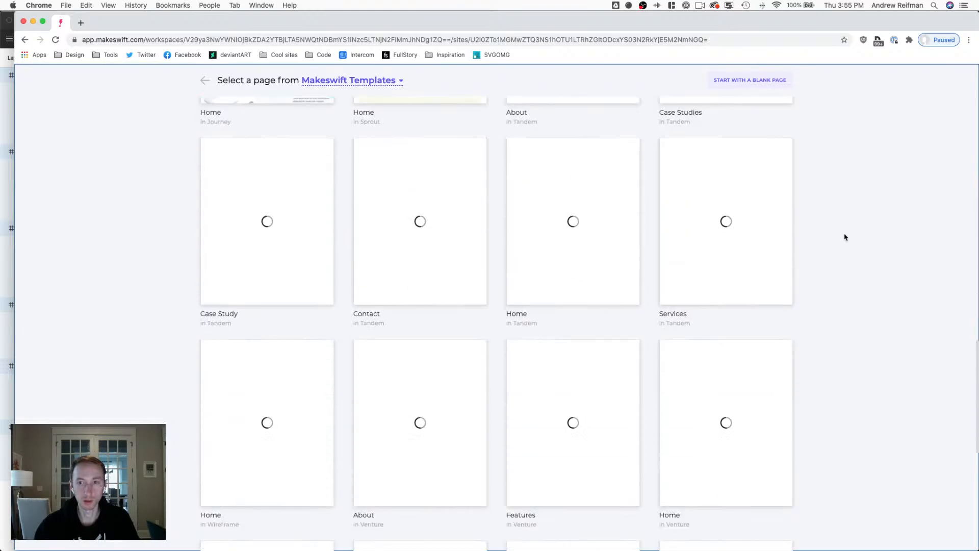
scroll(844, 237, "up", 3)
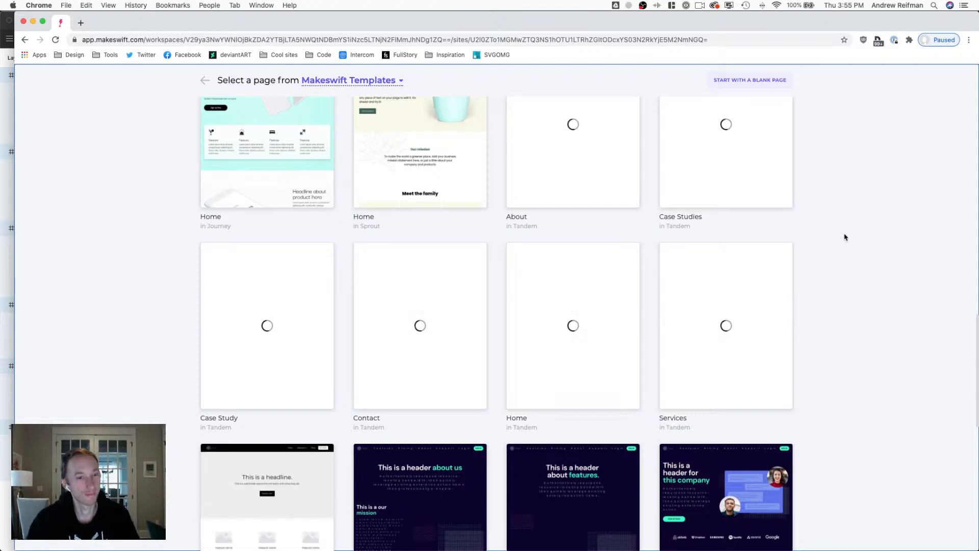
Browse past the Journey and Sprout home pages to the row of six Tandem page templates.
scroll(845, 263, "down", 1)
scroll(845, 263, "up", 1)
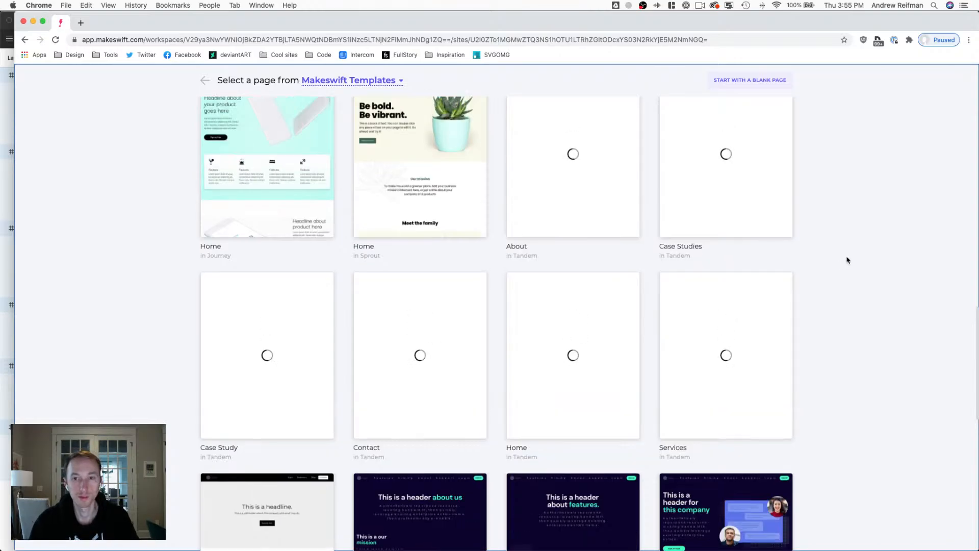
scroll(847, 261, "down", 5)
scroll(847, 260, "down", 2)
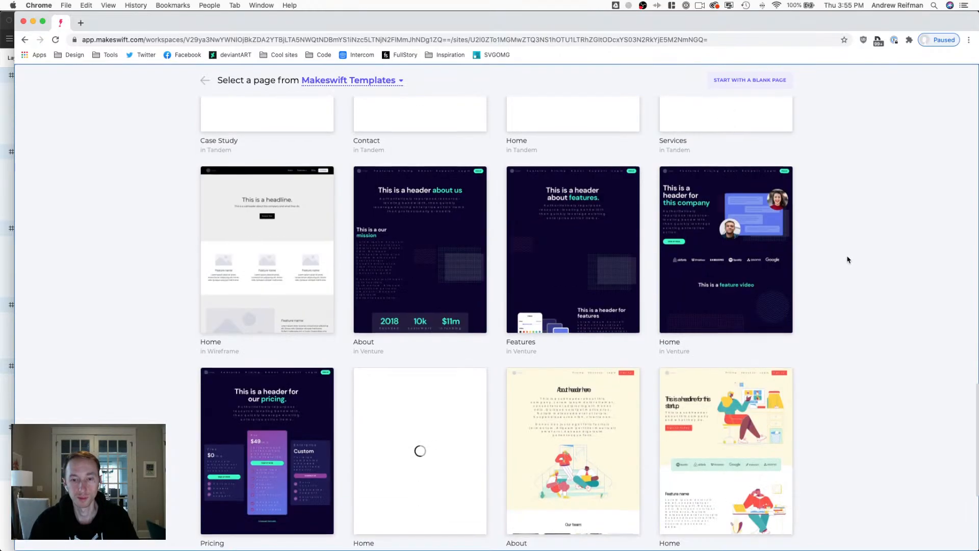
scroll(847, 260, "up", 6)
scroll(847, 260, "up", 2)
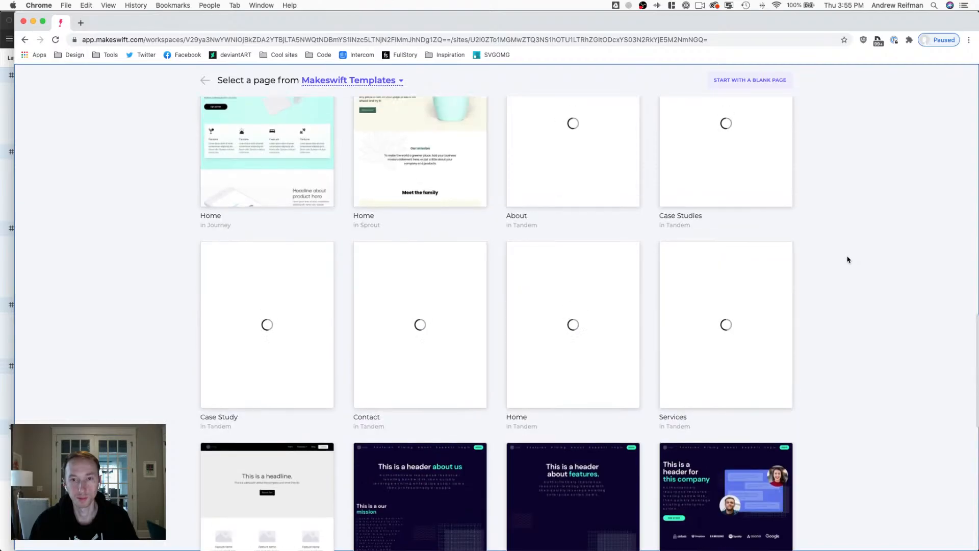
scroll(847, 260, "down", 1)
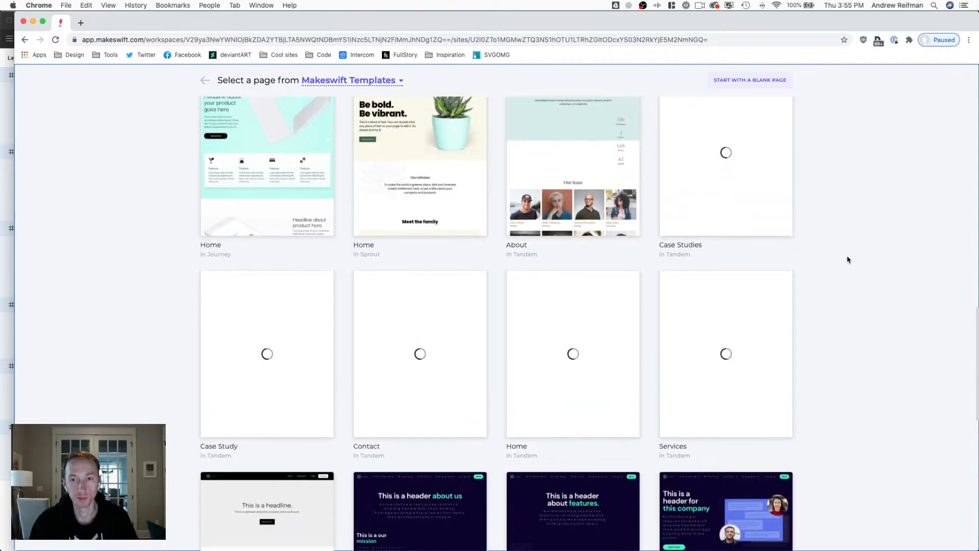
scroll(848, 259, "down", 1)
scroll(847, 260, "up", 1)
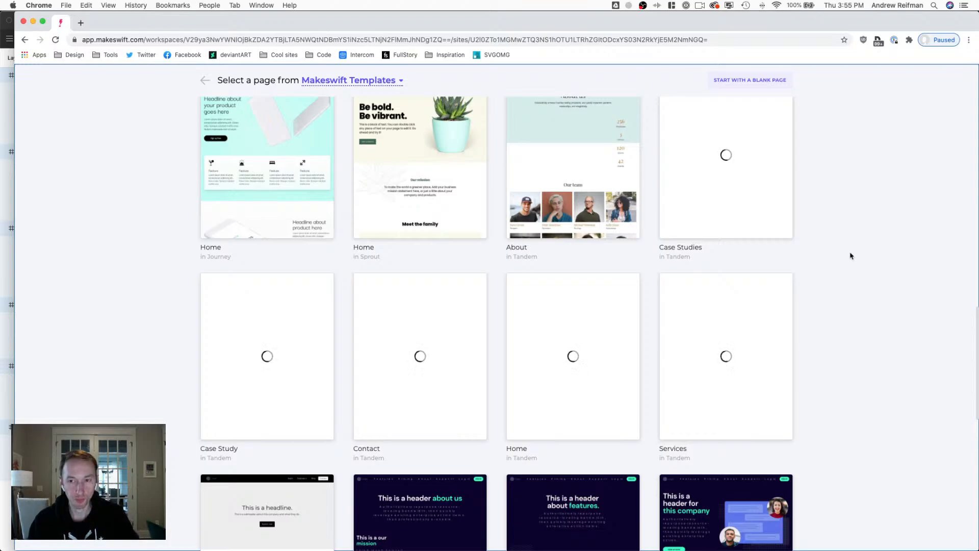
mouse_move(595, 334)
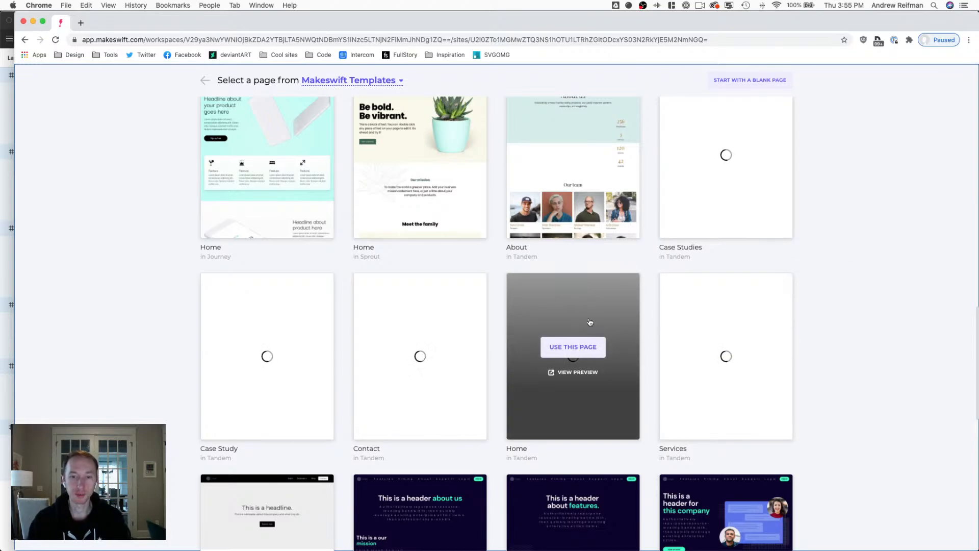
left_click(569, 374)
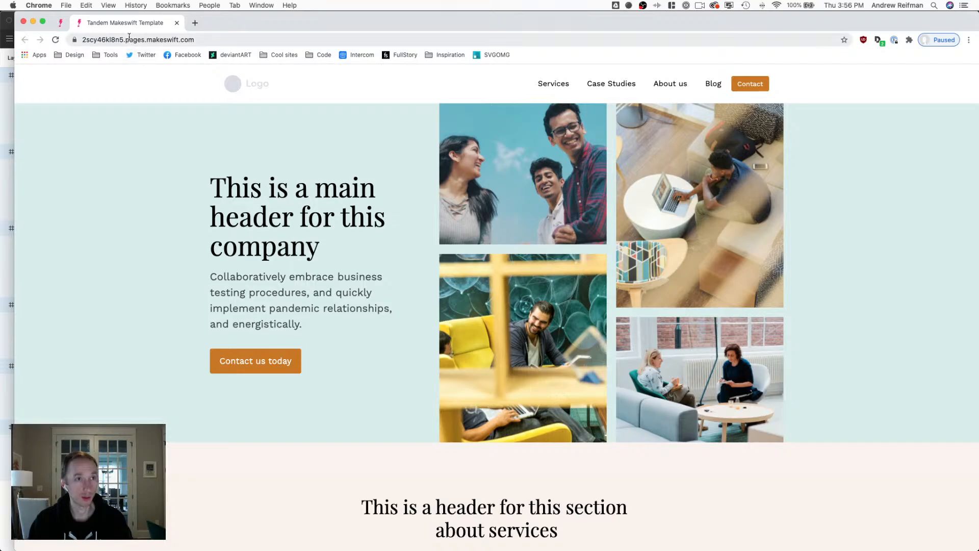
left_click(176, 22)
mouse_move(591, 325)
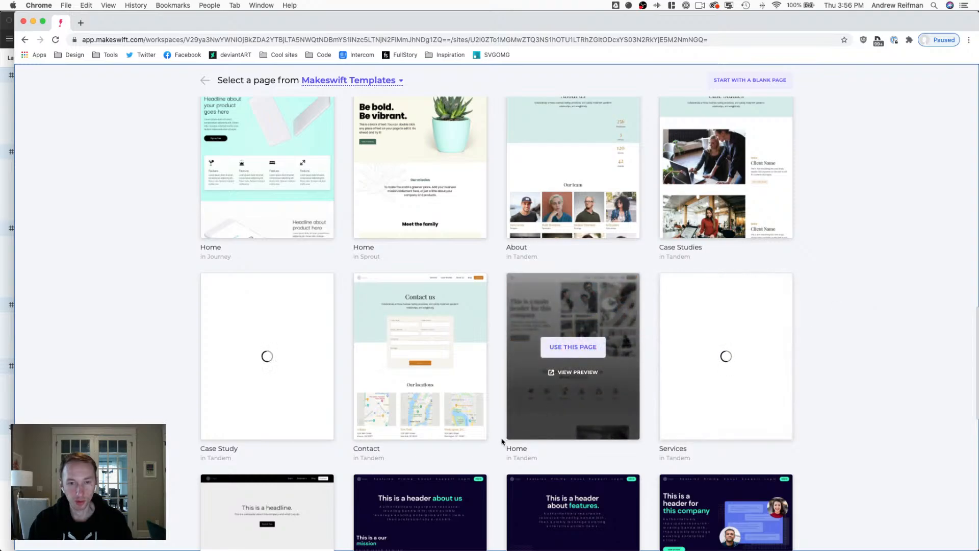
left_click(565, 373)
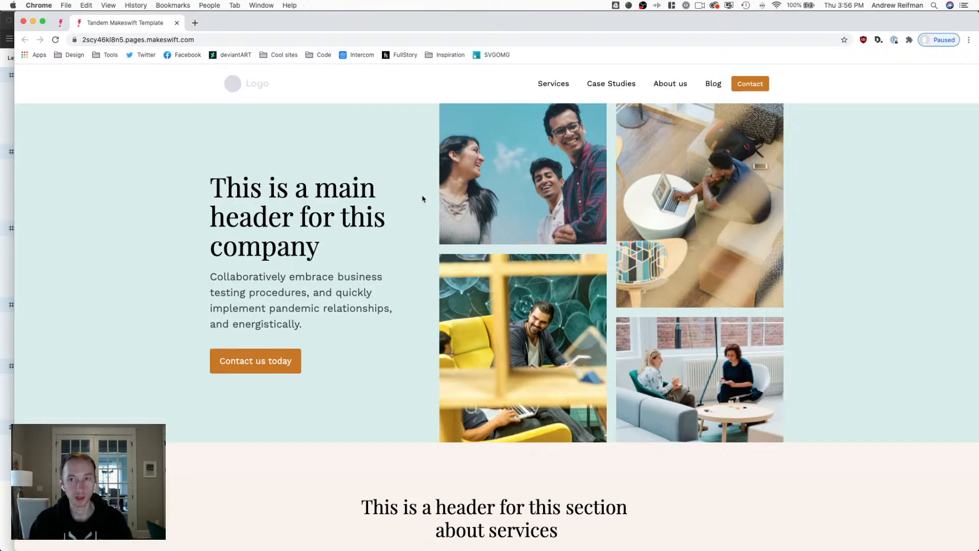
left_click(177, 23)
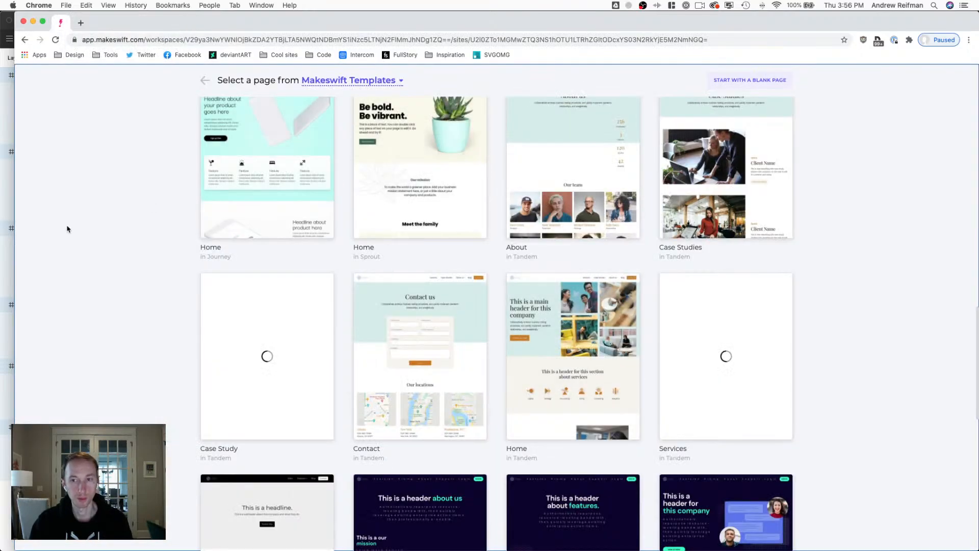
scroll(571, 148, "up", 1)
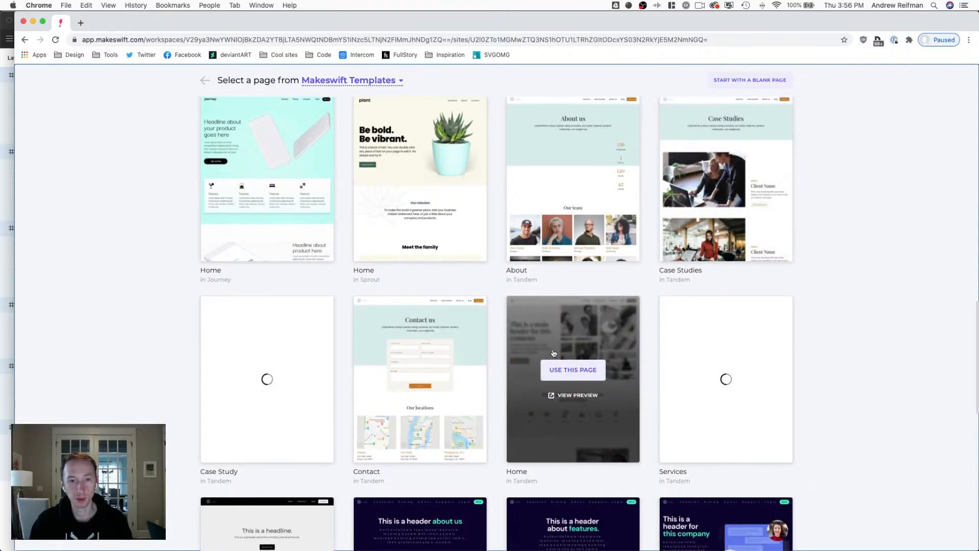